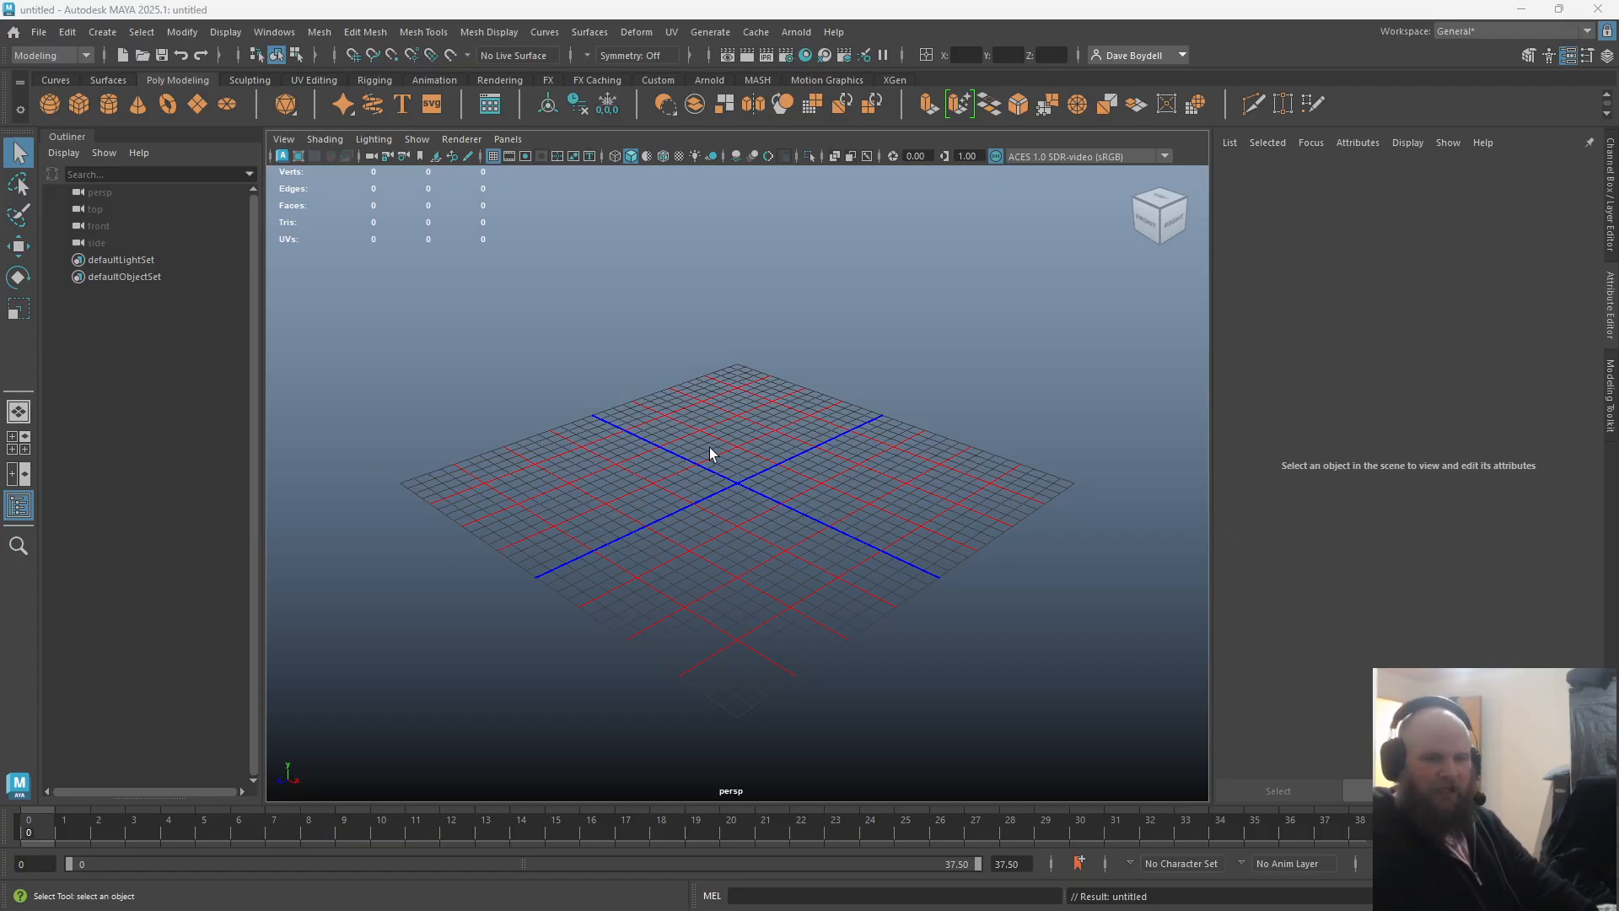
Draw a polygon cube about 16.1 cm wide in the front view, left of the vertical axis and above the ground line
alt+drag(695, 402, 698, 367)
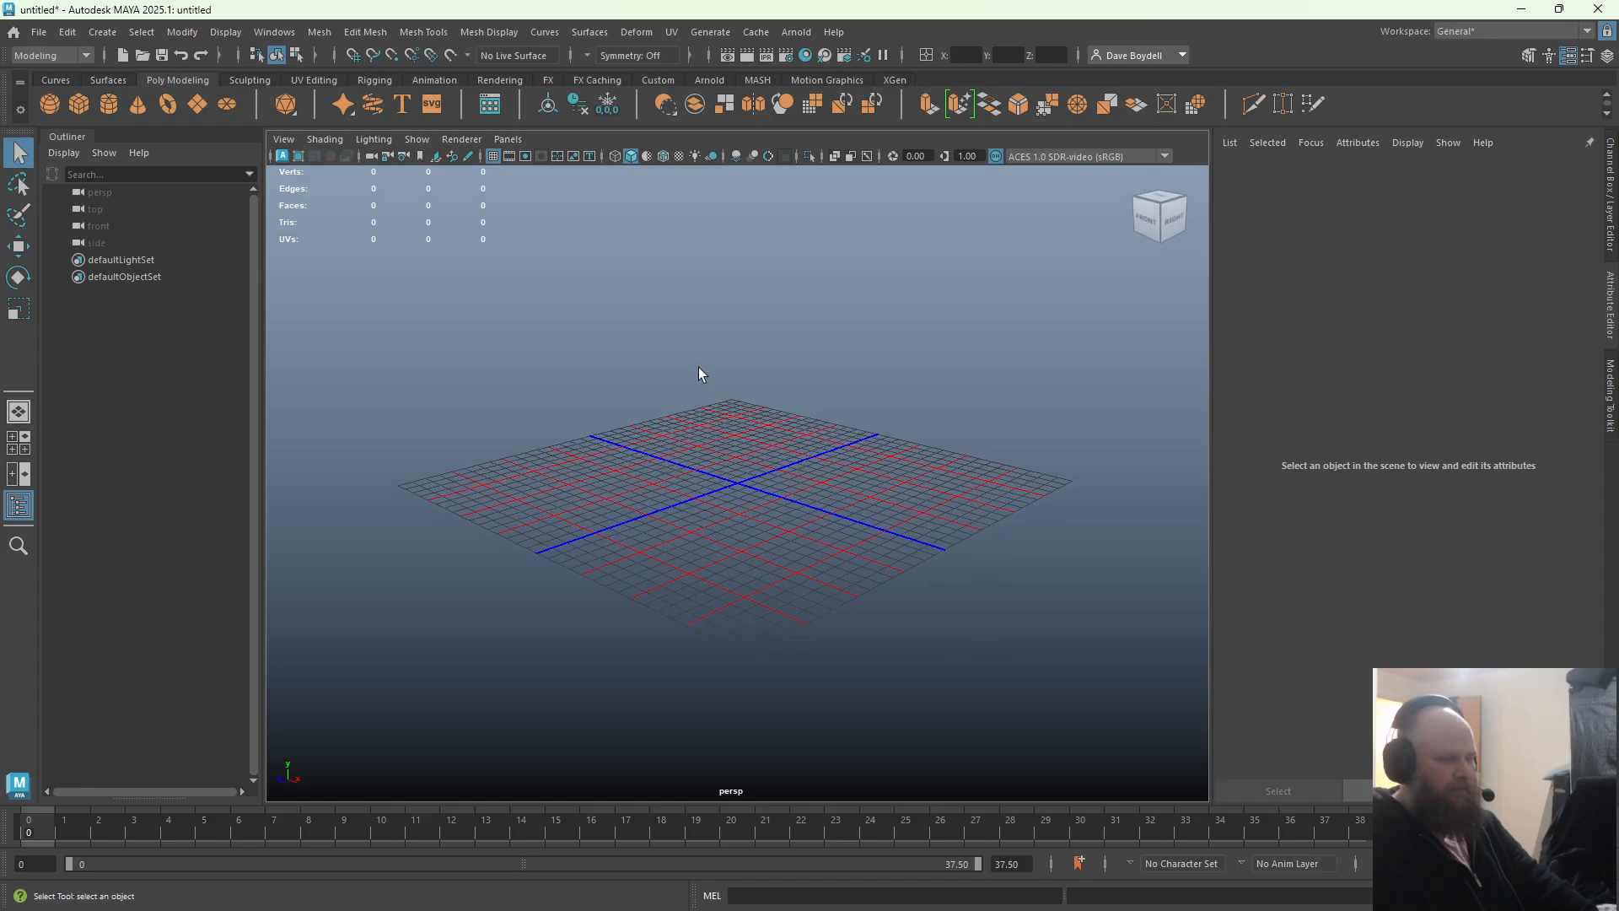
key(space)
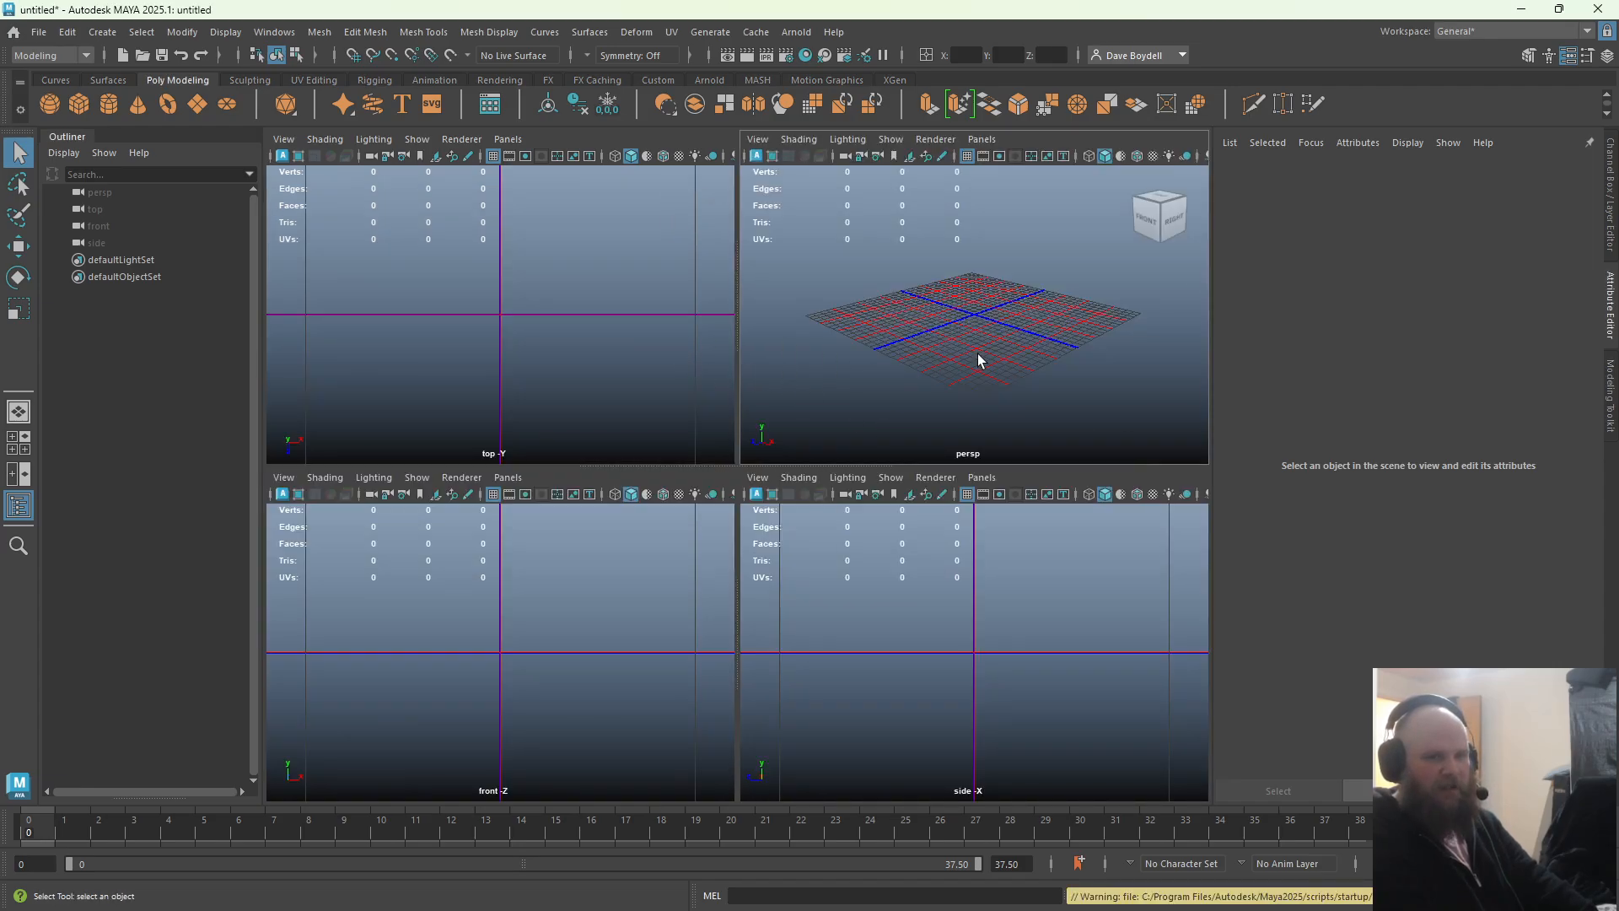
key(space)
key(space)
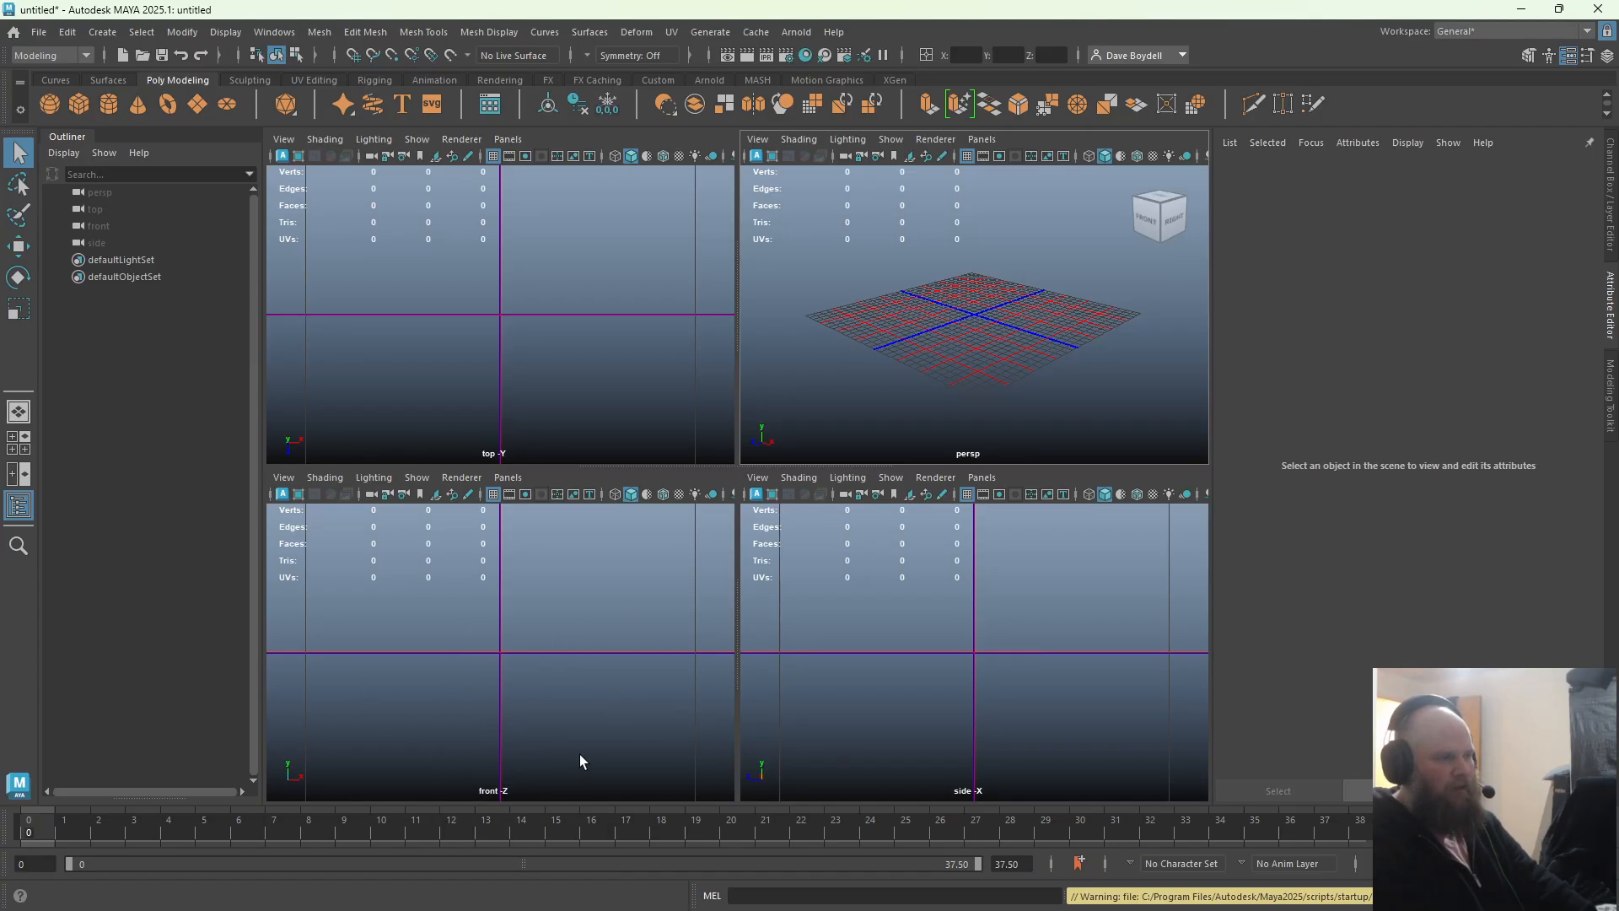
key(space)
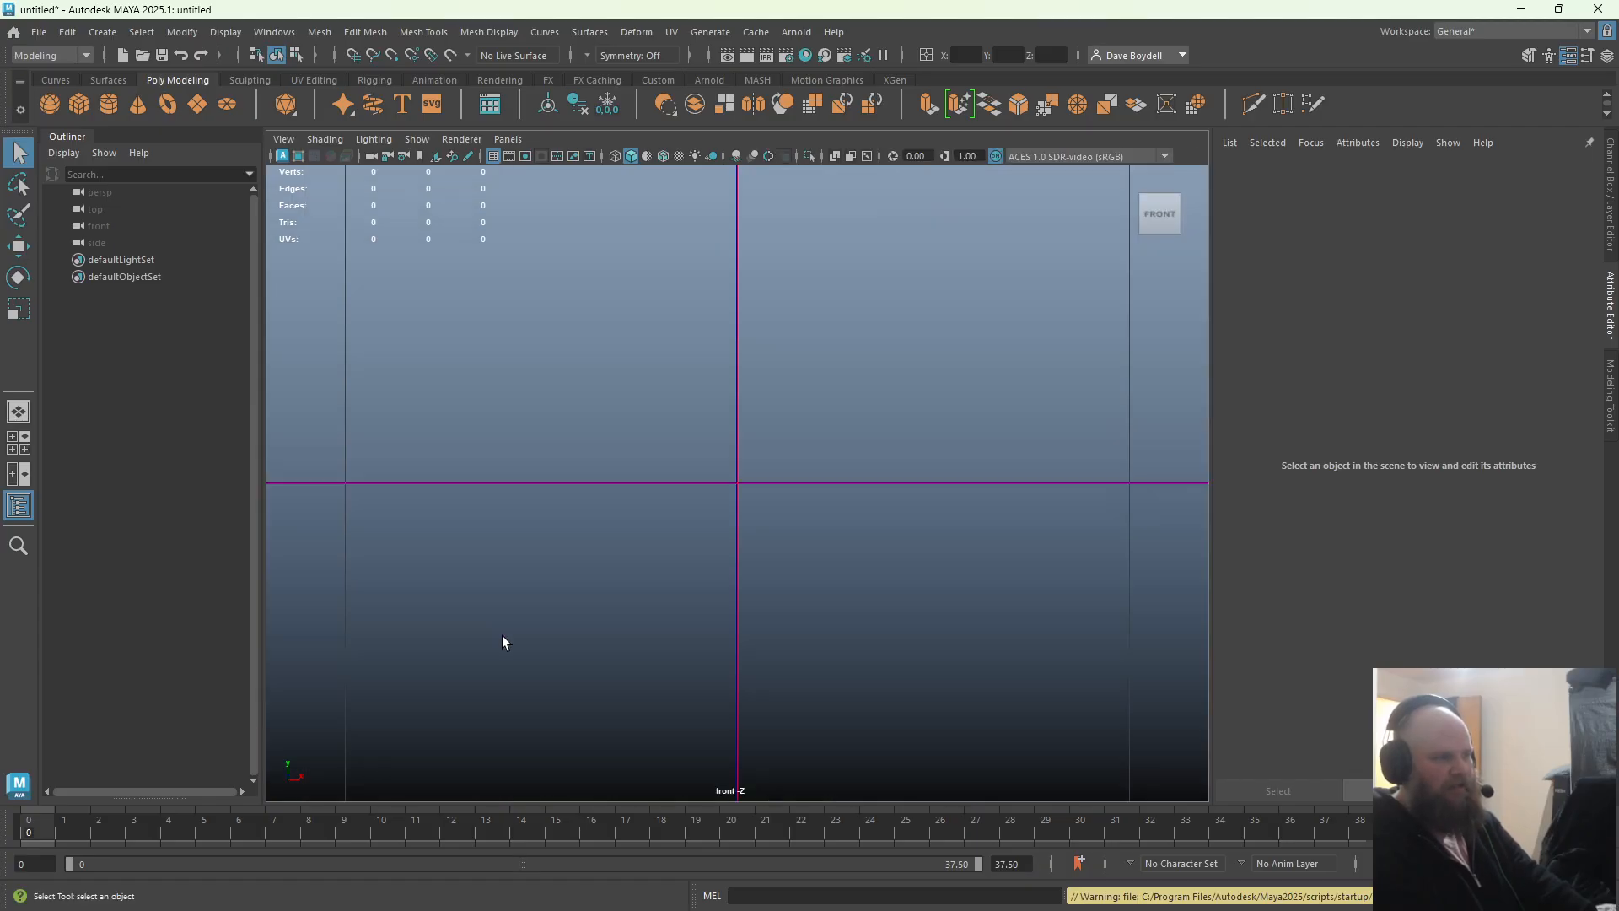
alt+middle_drag(989, 425, 991, 652)
alt+right_drag(793, 228, 636, 345)
alt+middle_drag(636, 345, 613, 534)
alt+right_drag(599, 324, 535, 347)
alt+middle_drag(670, 458, 639, 495)
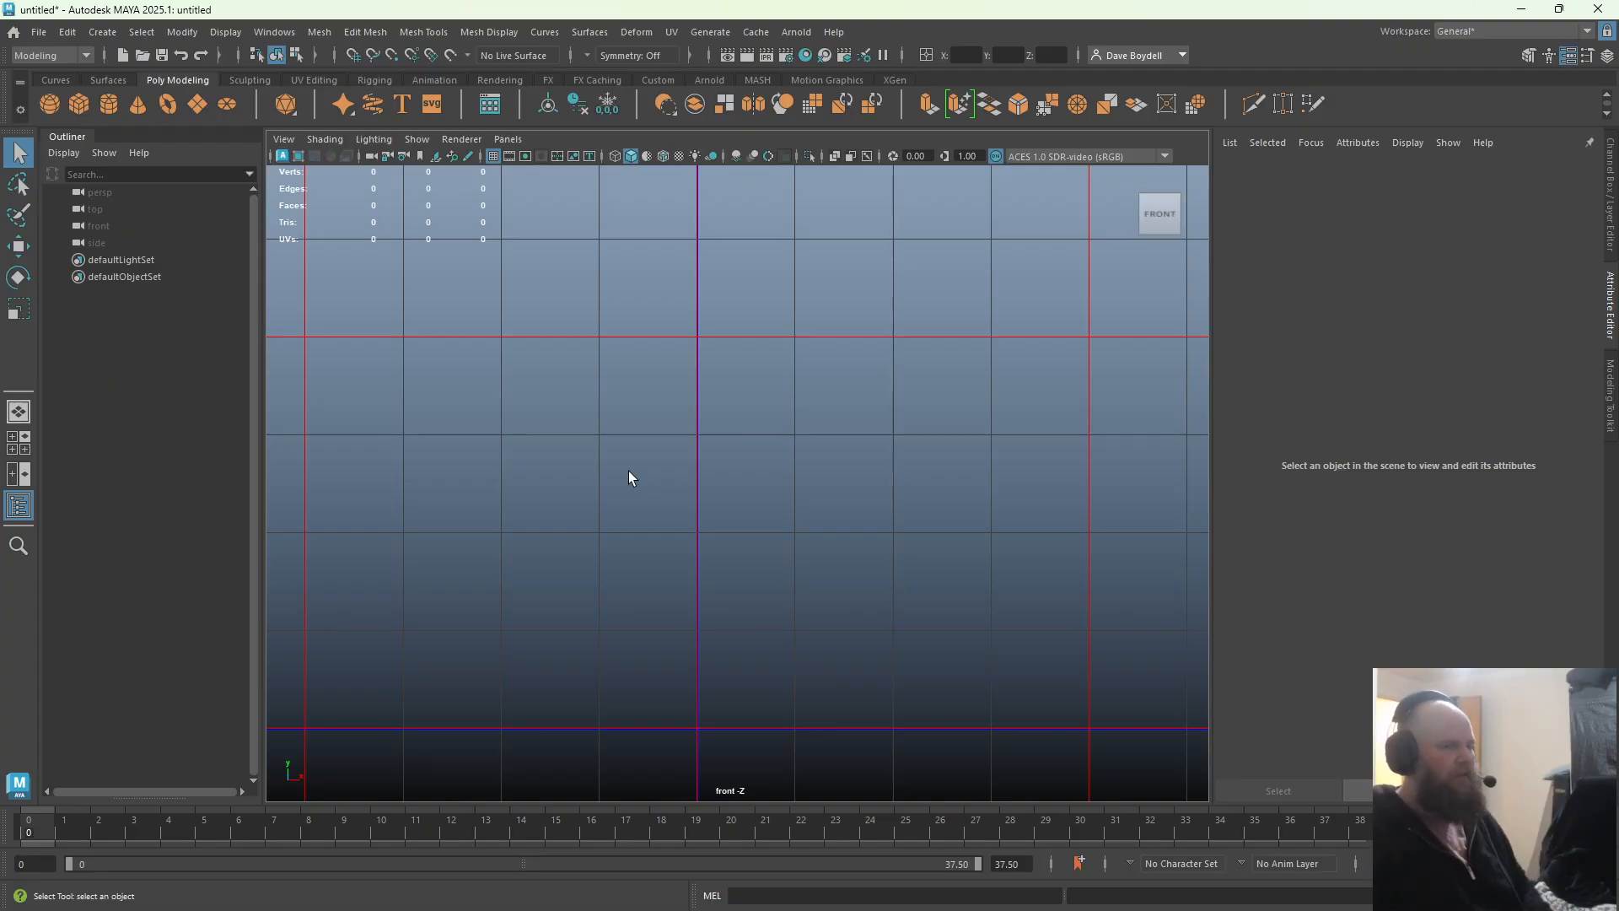
click(78, 103)
drag(616, 604, 680, 667)
key(ctrl+a)
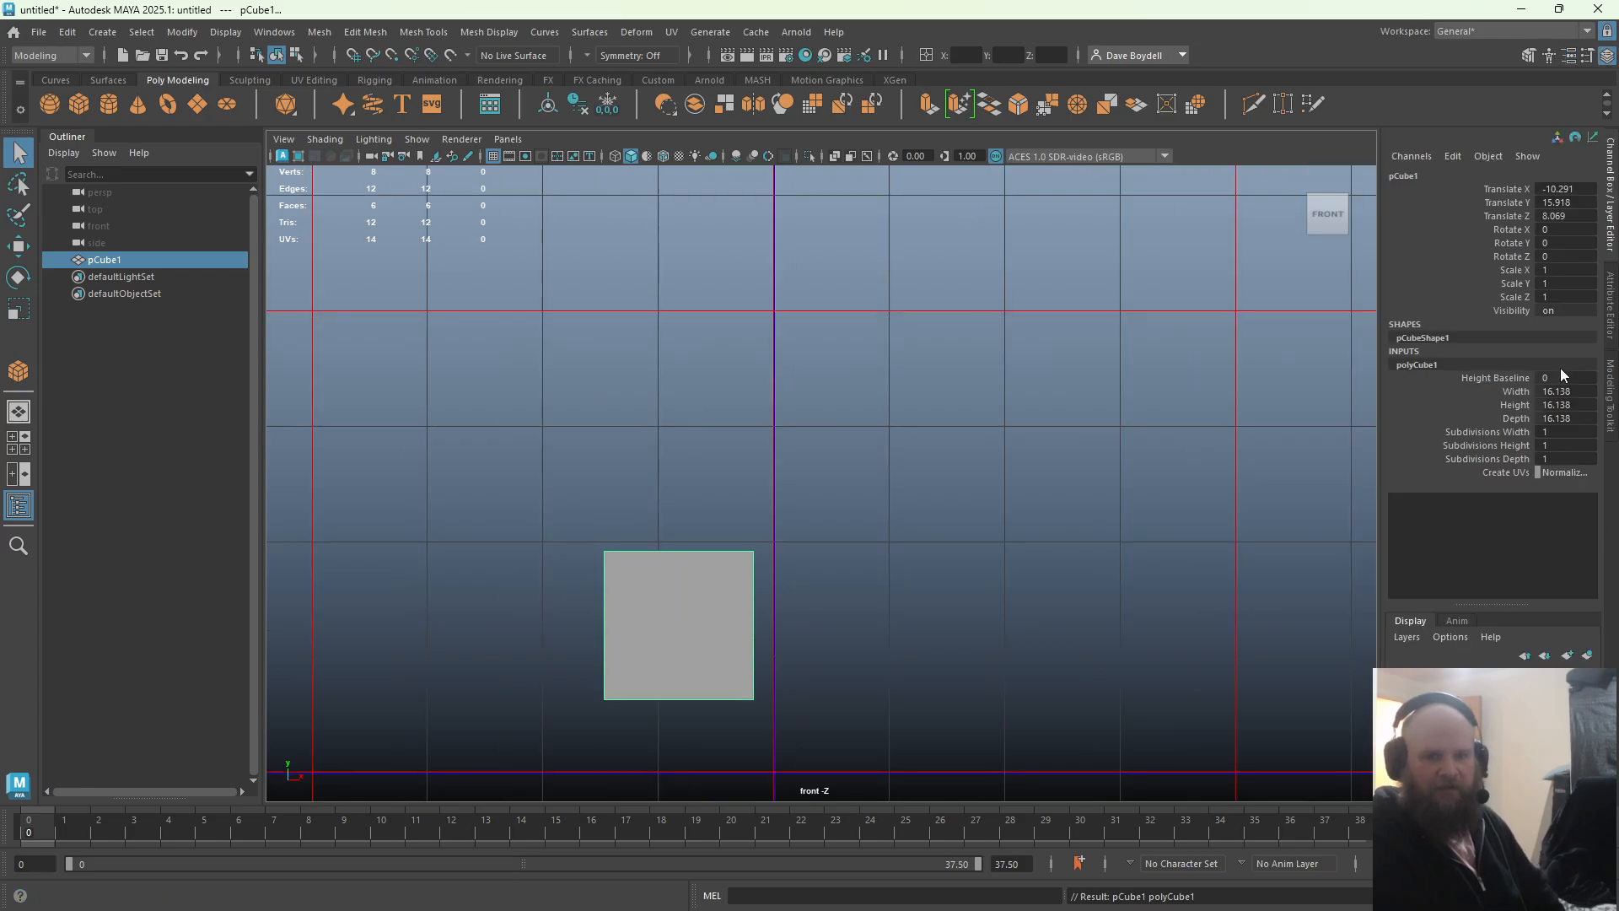
Set the cube's height to 30
double_click(1574, 408)
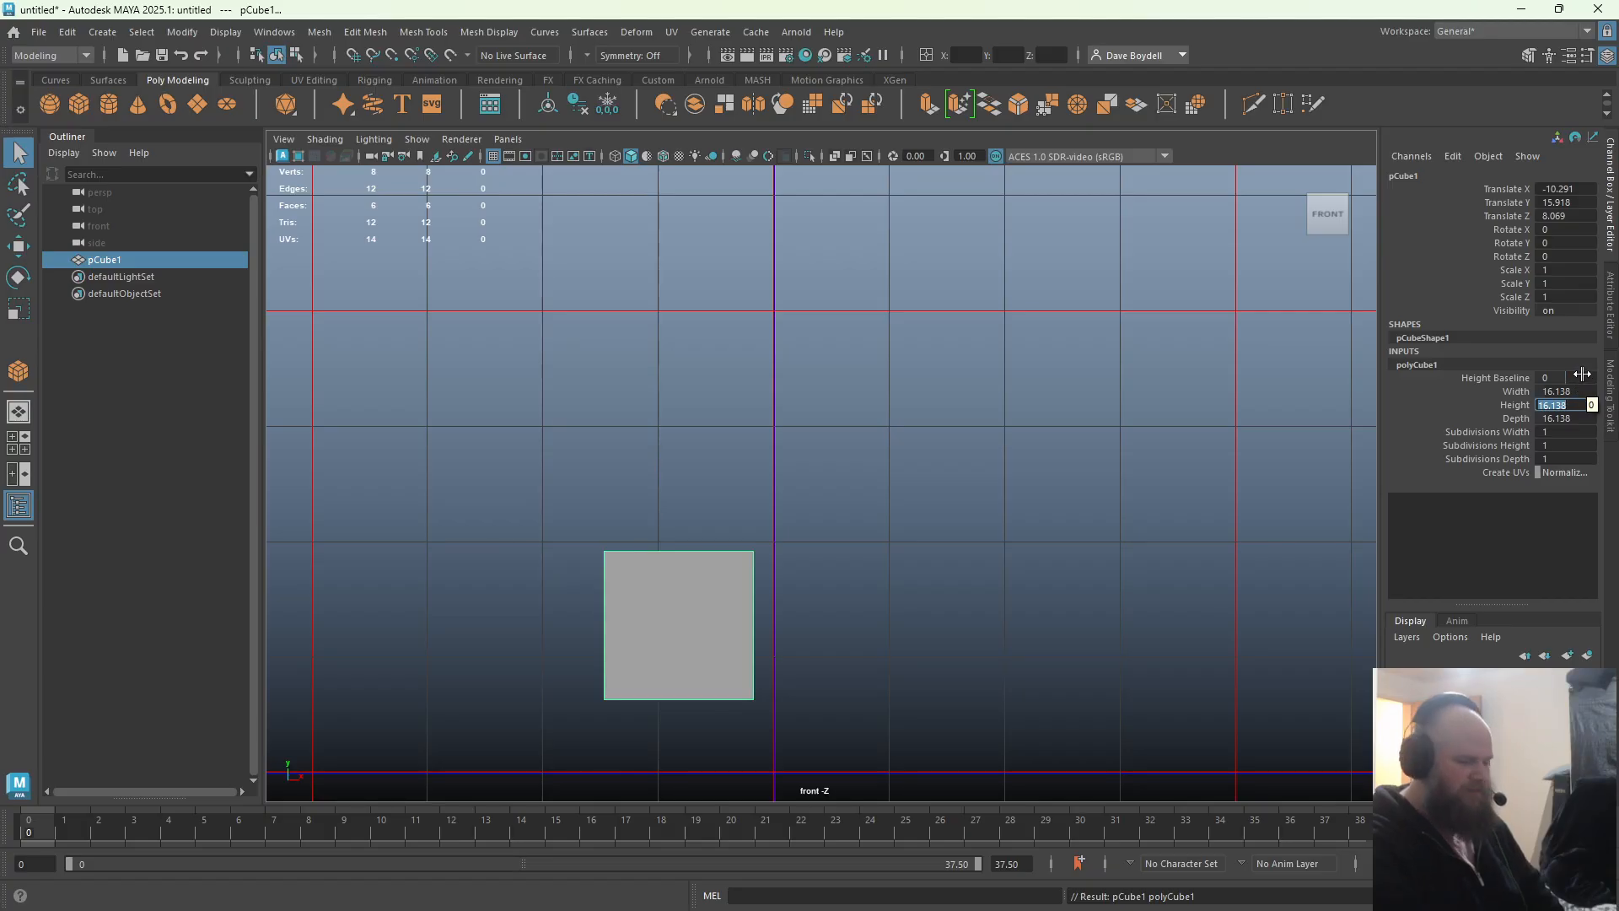
text(30)
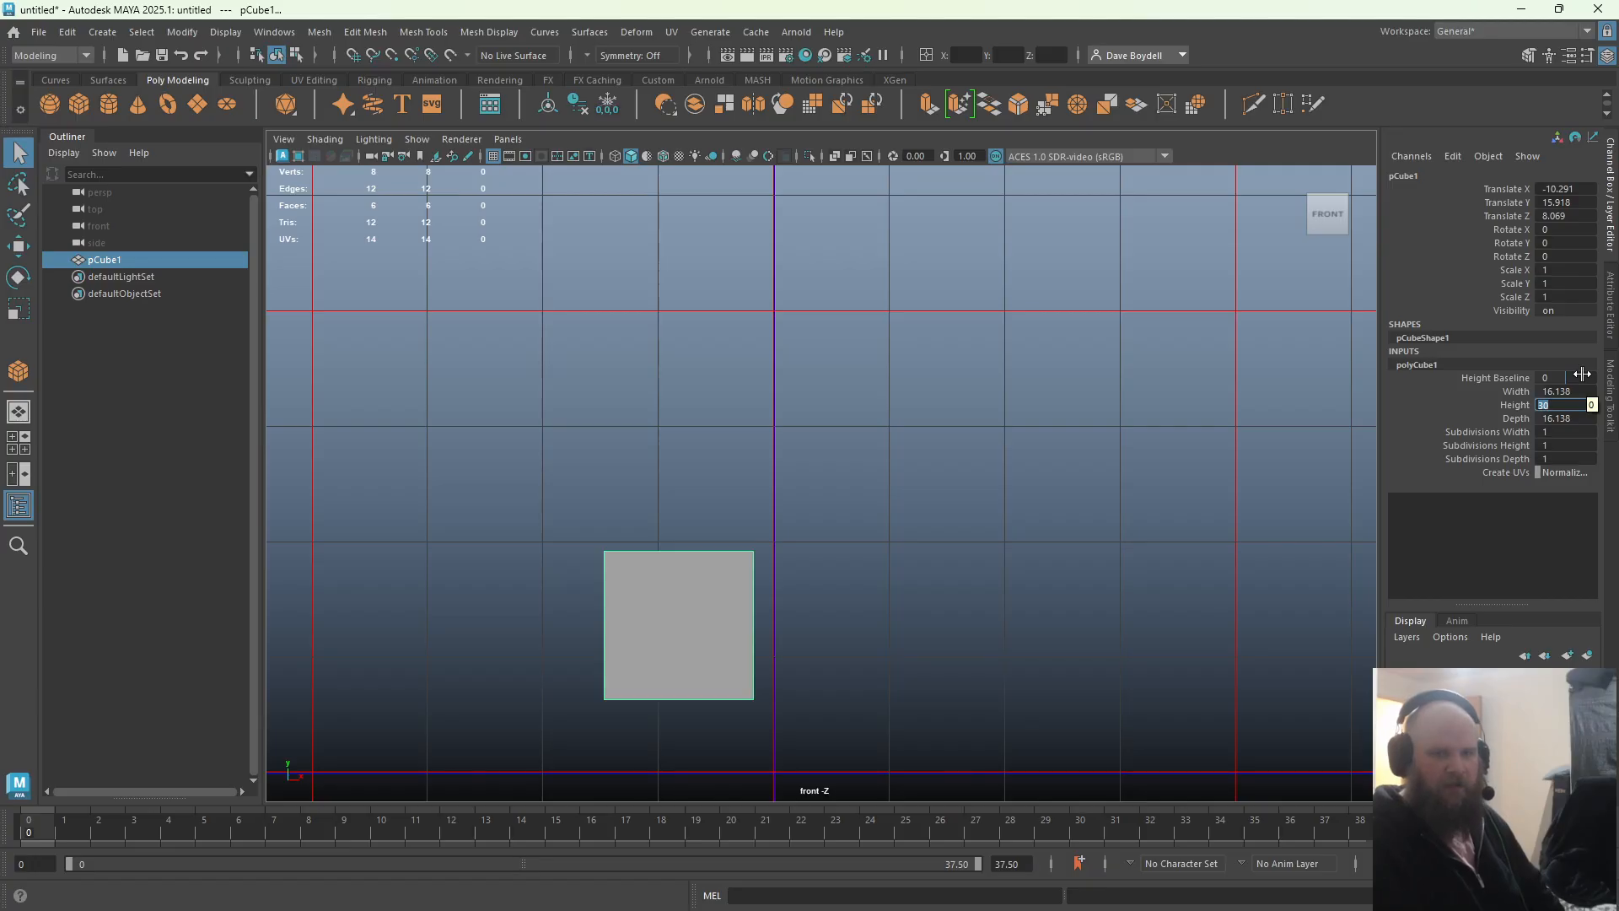
key(Return)
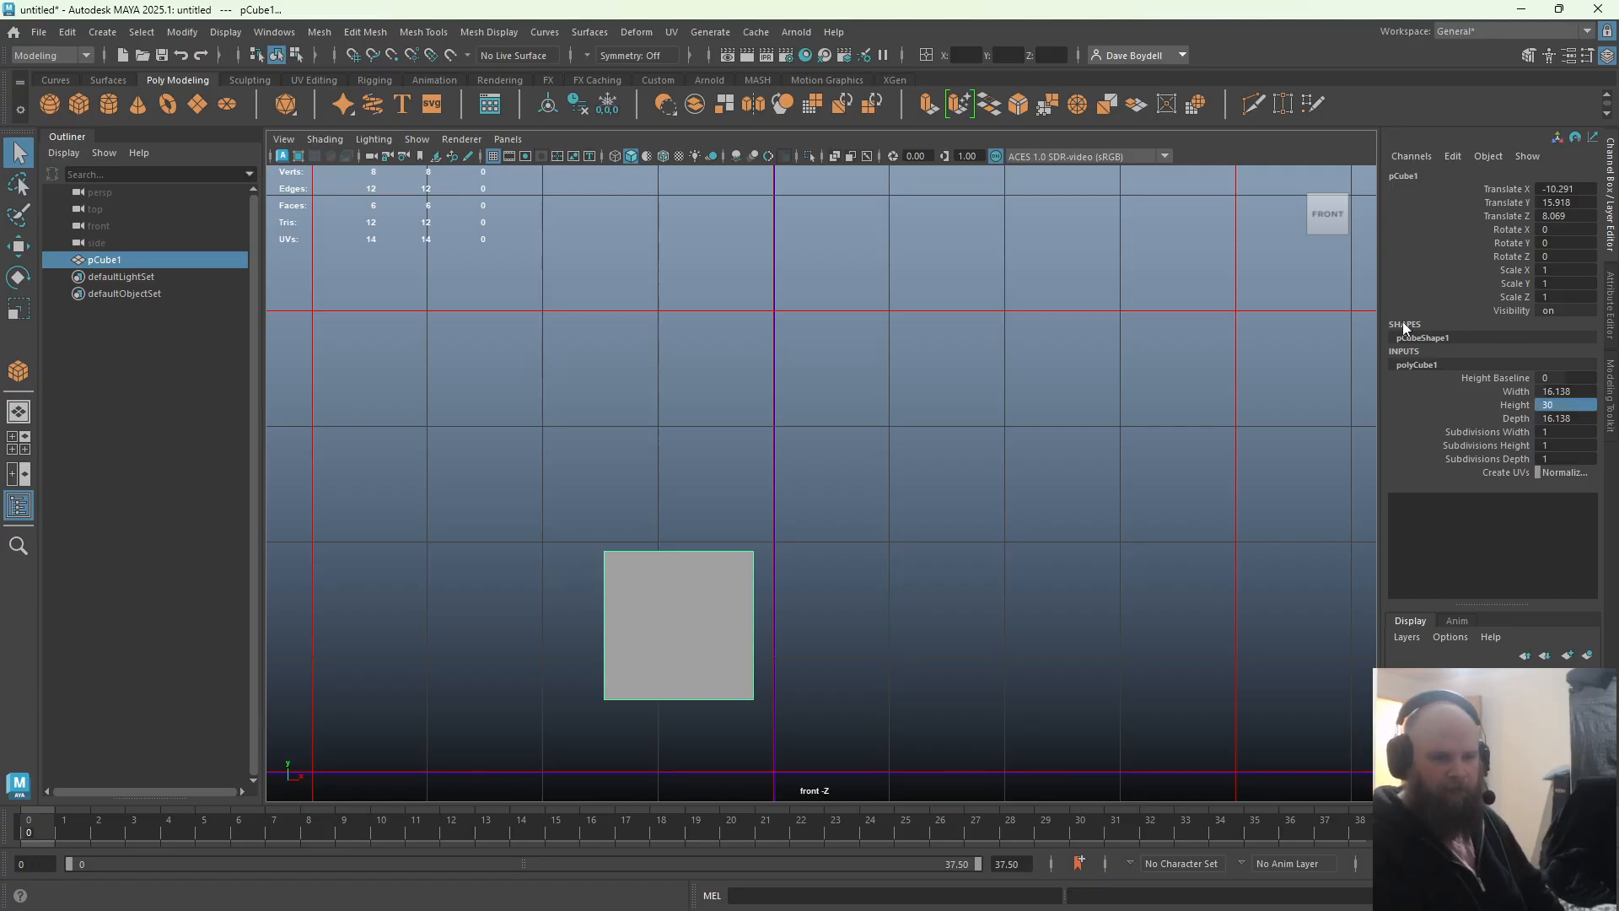
scroll(785, 540, up, 1)
alt+middle_drag(667, 603, 762, 437)
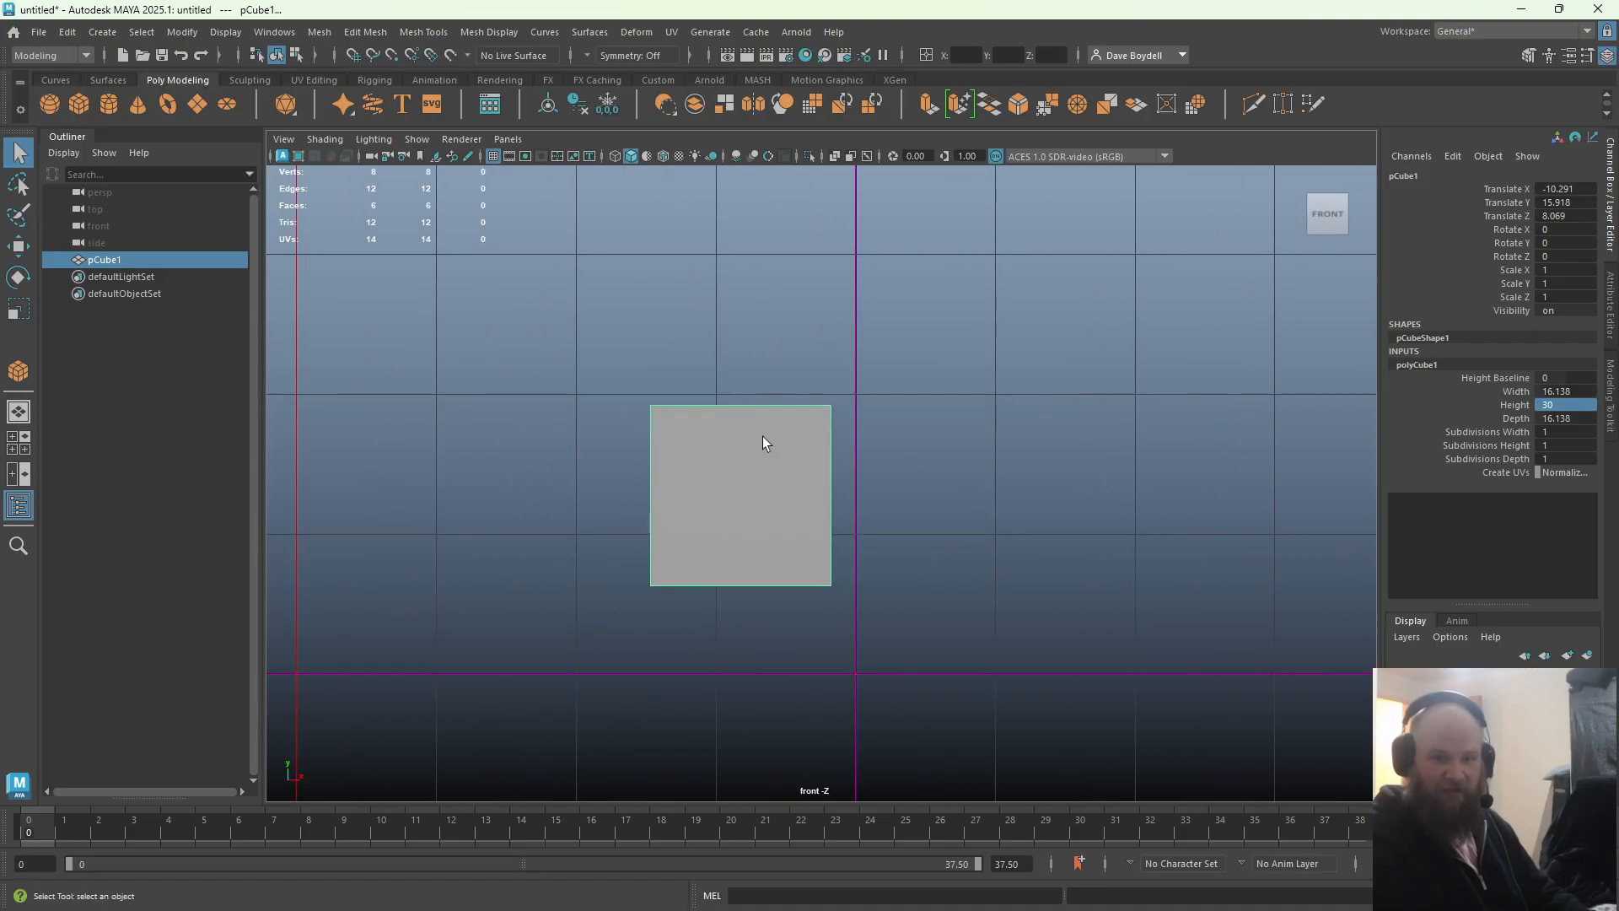
scroll(874, 568, up, 3)
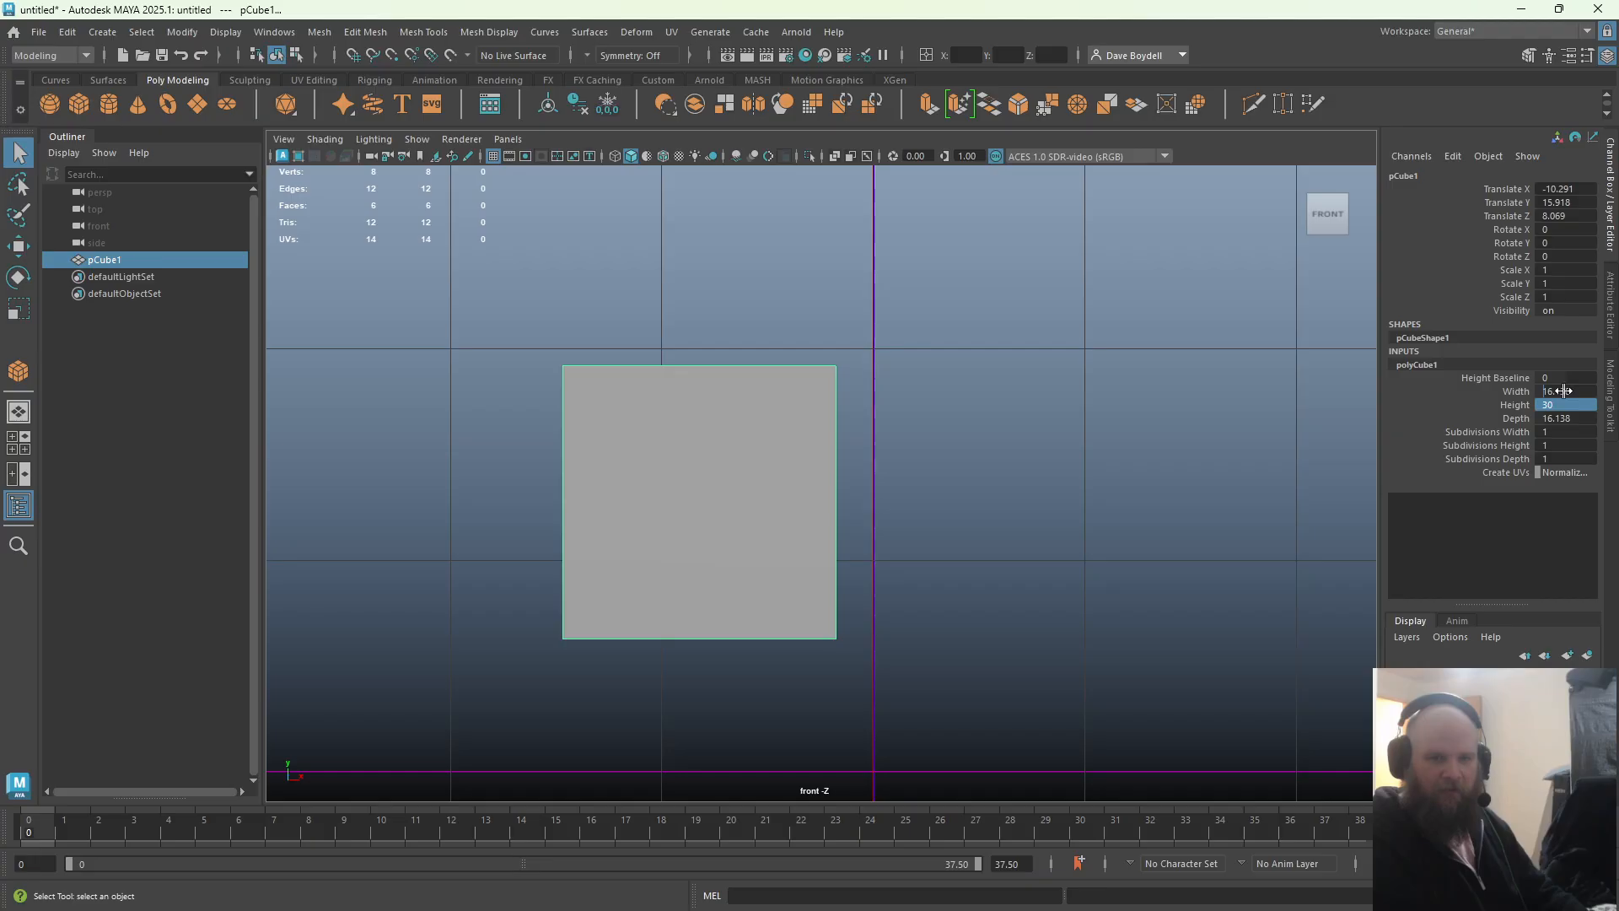
Set the cube's width and depth to 10
double_click(1565, 392)
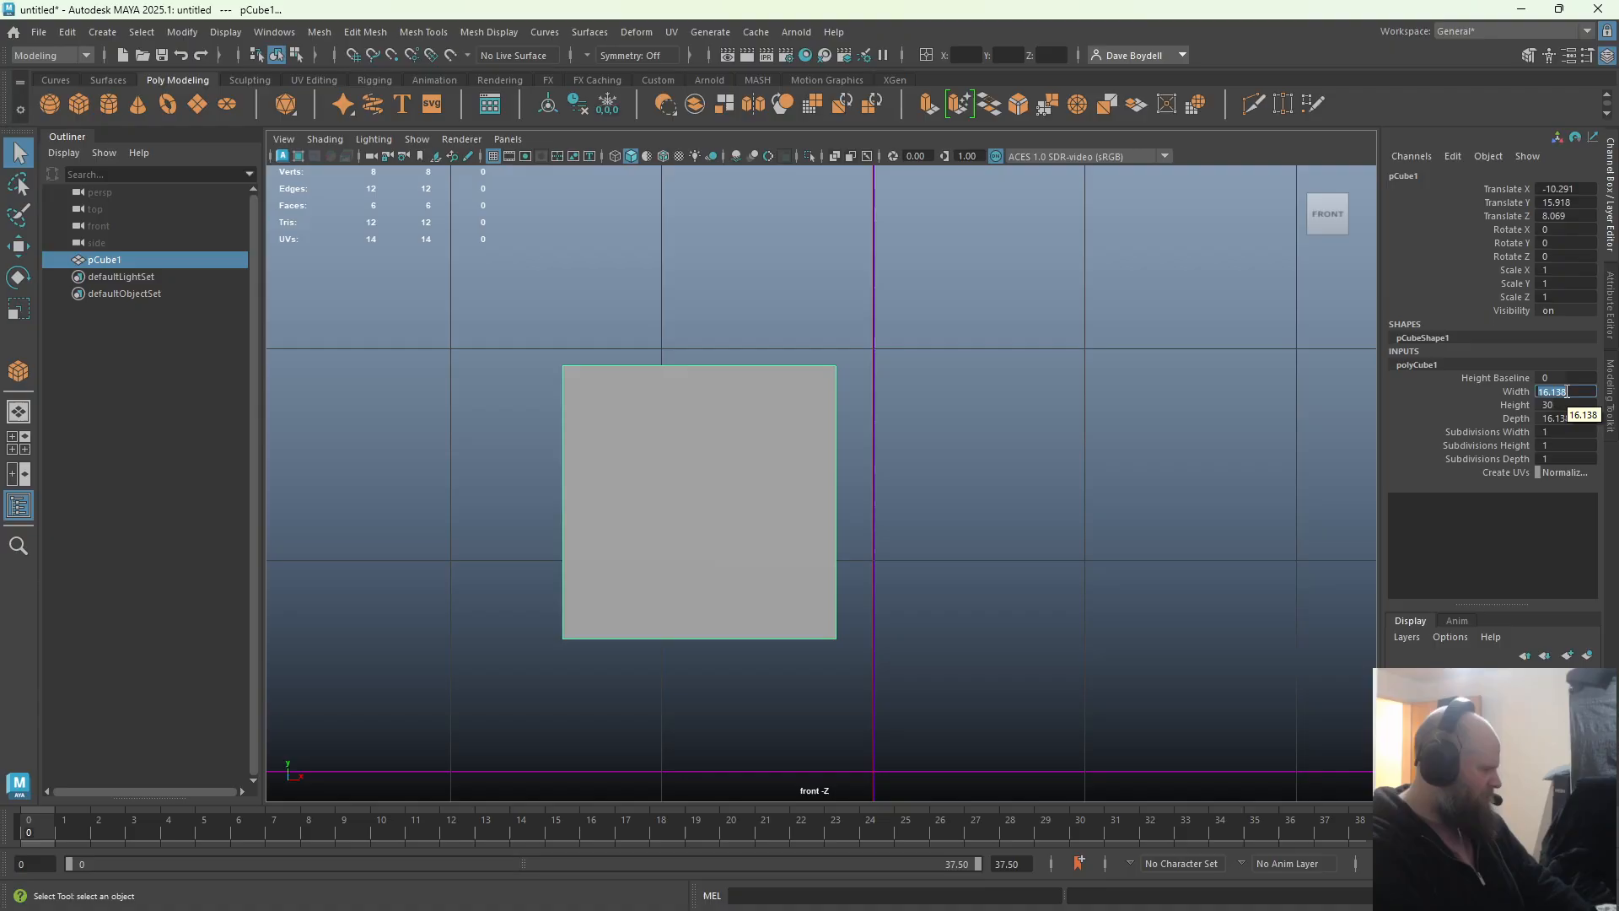
text(10)
key(Return)
key(Tab)
key(Tab)
text(10)
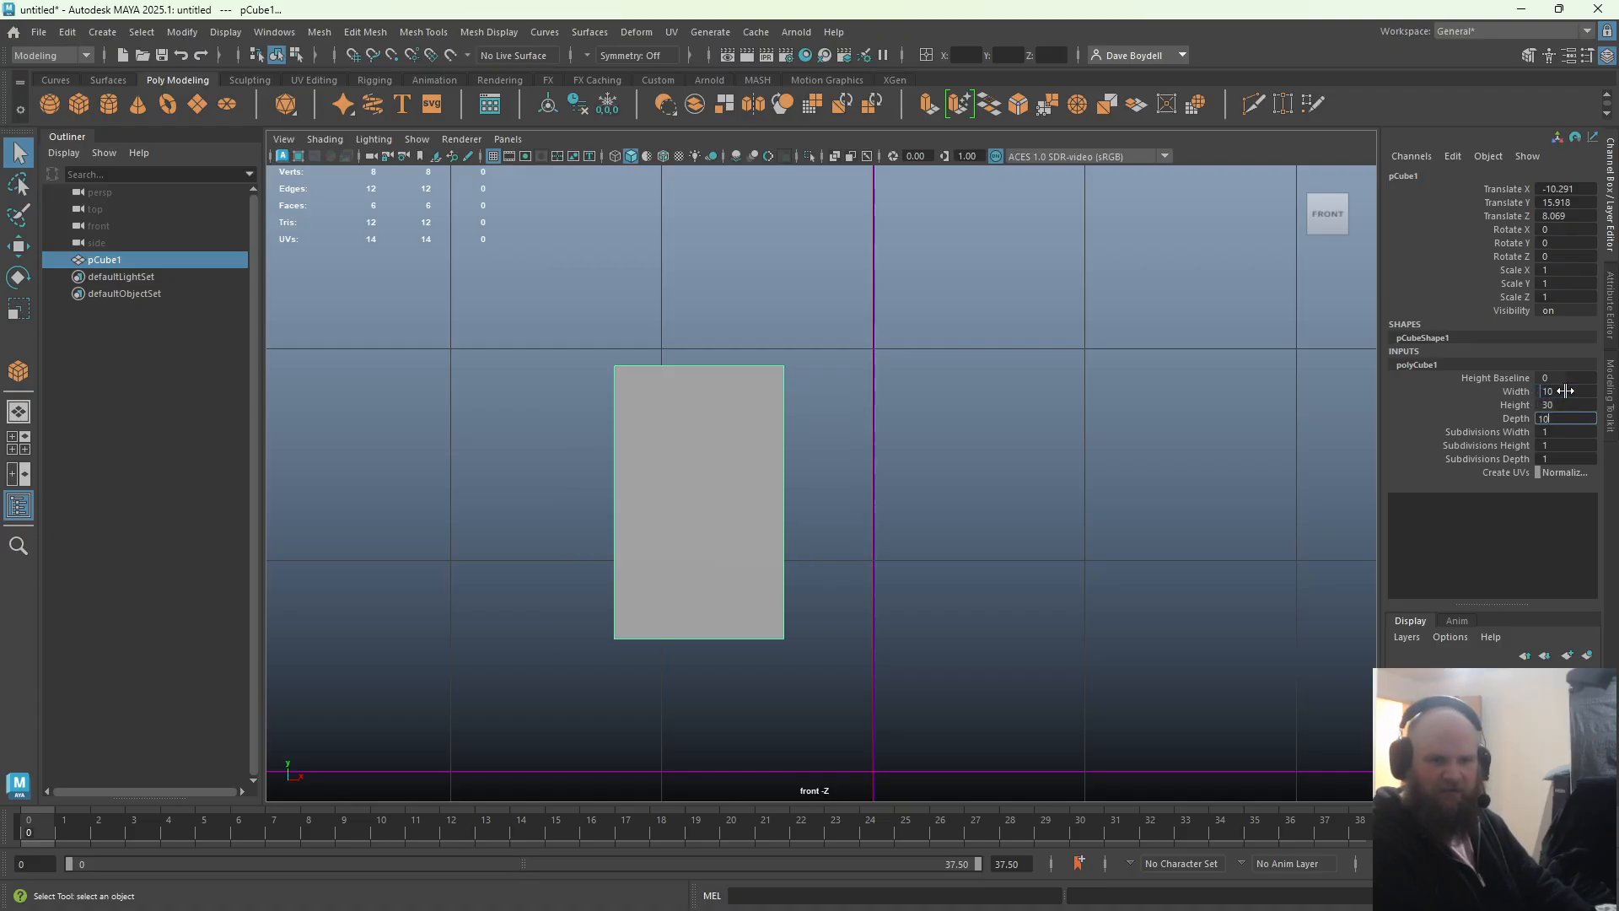
key(Return)
Try a height of 0.01 on the box and inspect it in the perspective view
click(1562, 404)
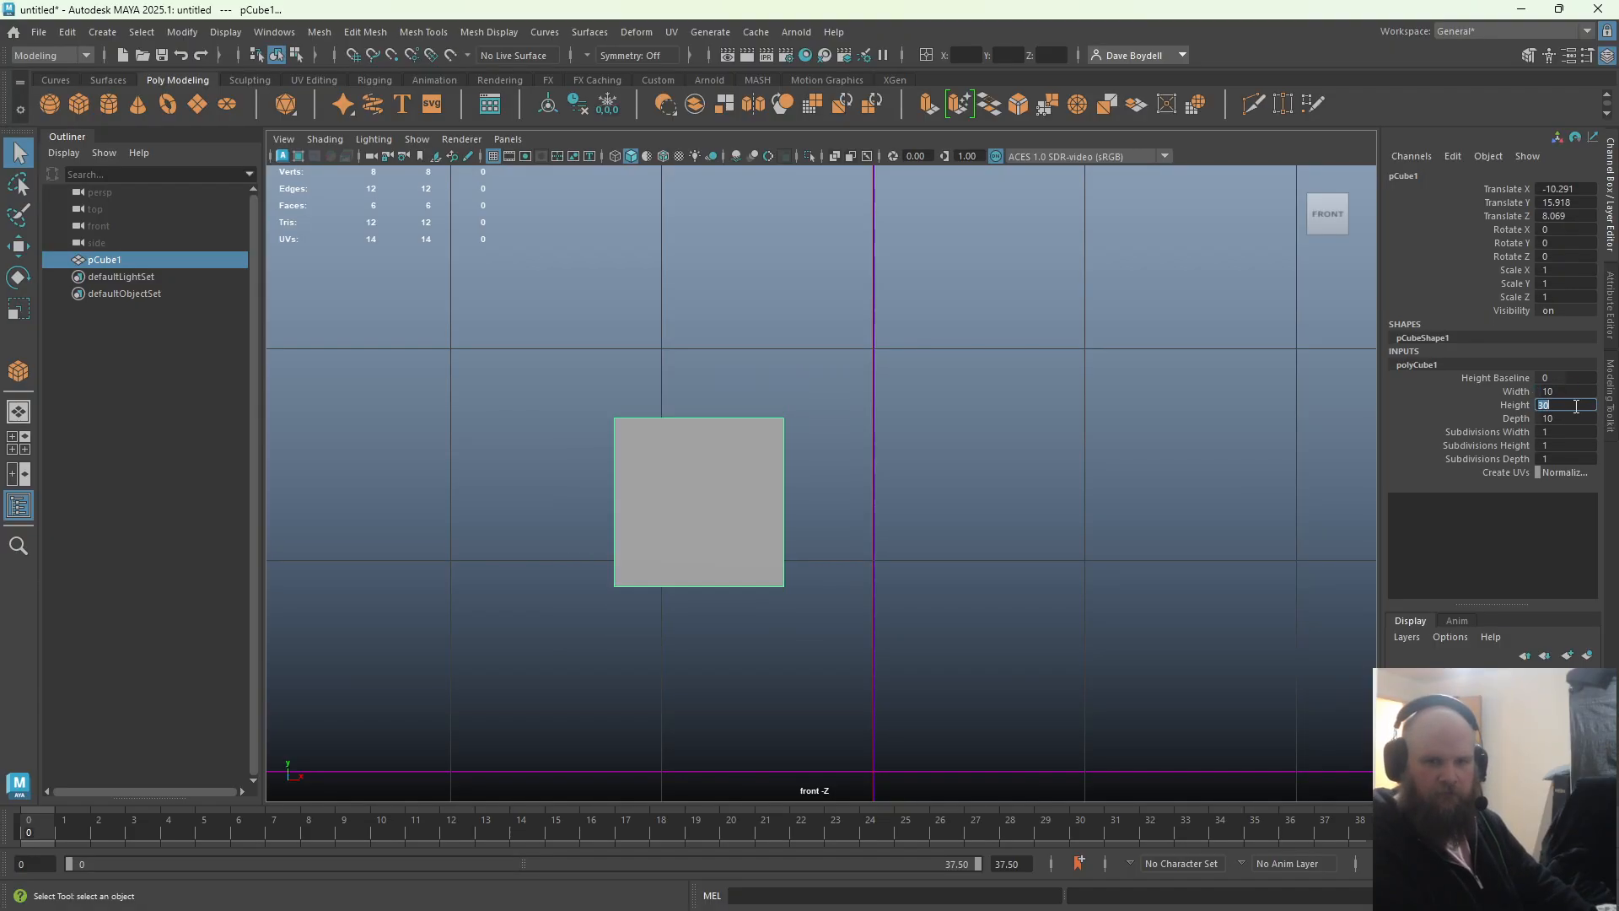
text(0.01)
key(Return)
click(968, 441)
key(space)
alt+drag(825, 442, 867, 467)
drag(768, 452, 797, 414)
key(f)
click(1417, 364)
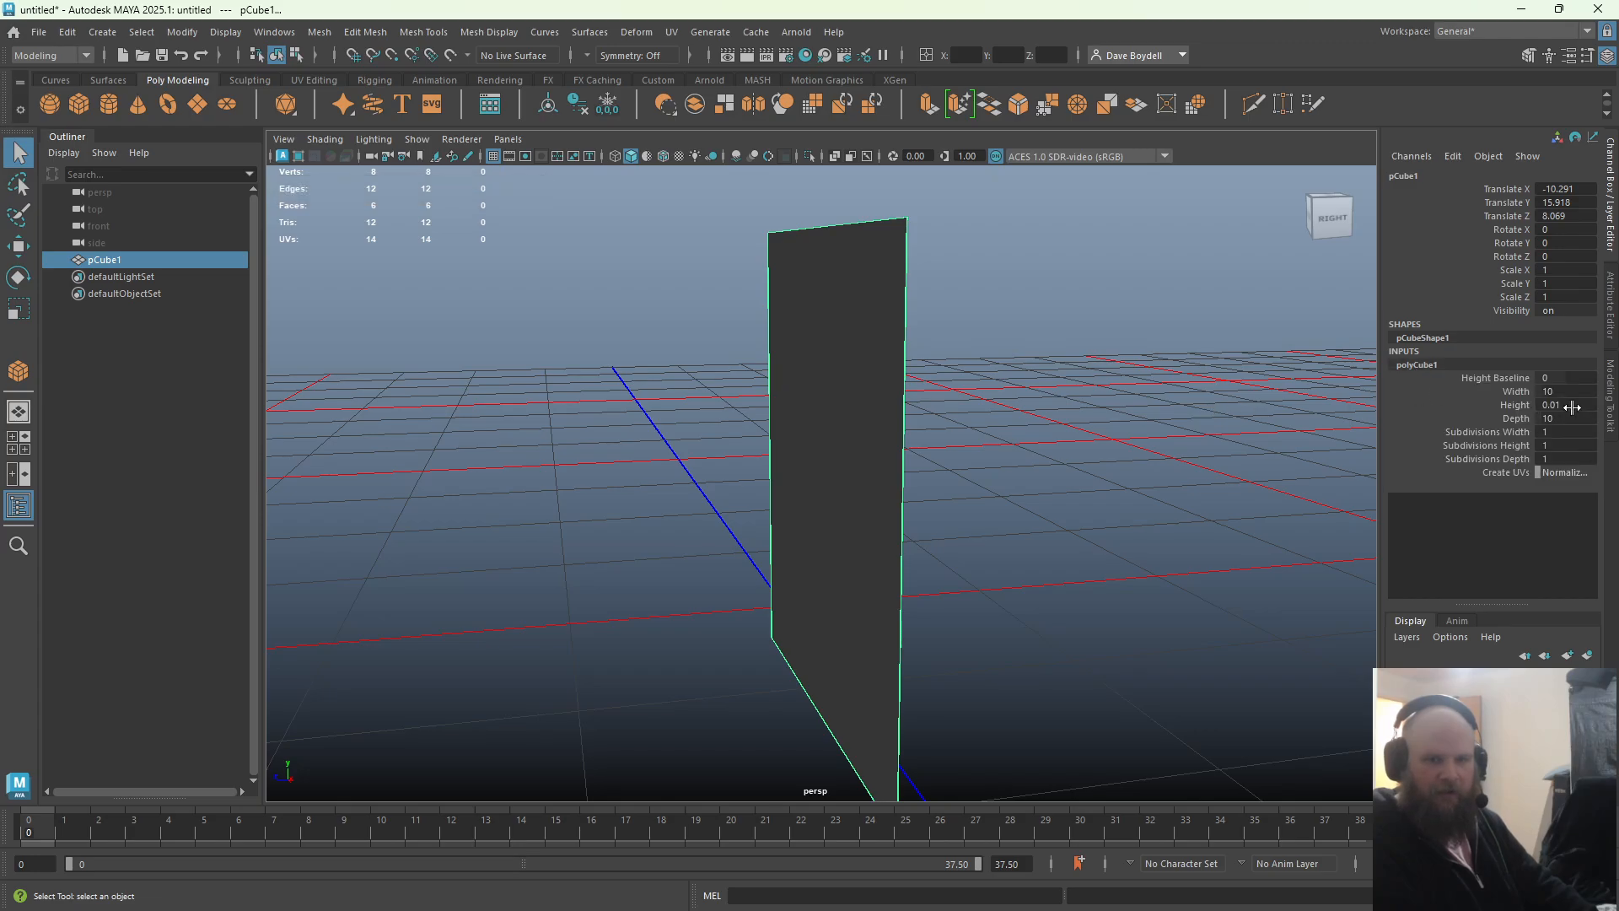
Set the box's height to 30 and frame the whole box in the perspective view
click(1567, 405)
text(30)
key(Return)
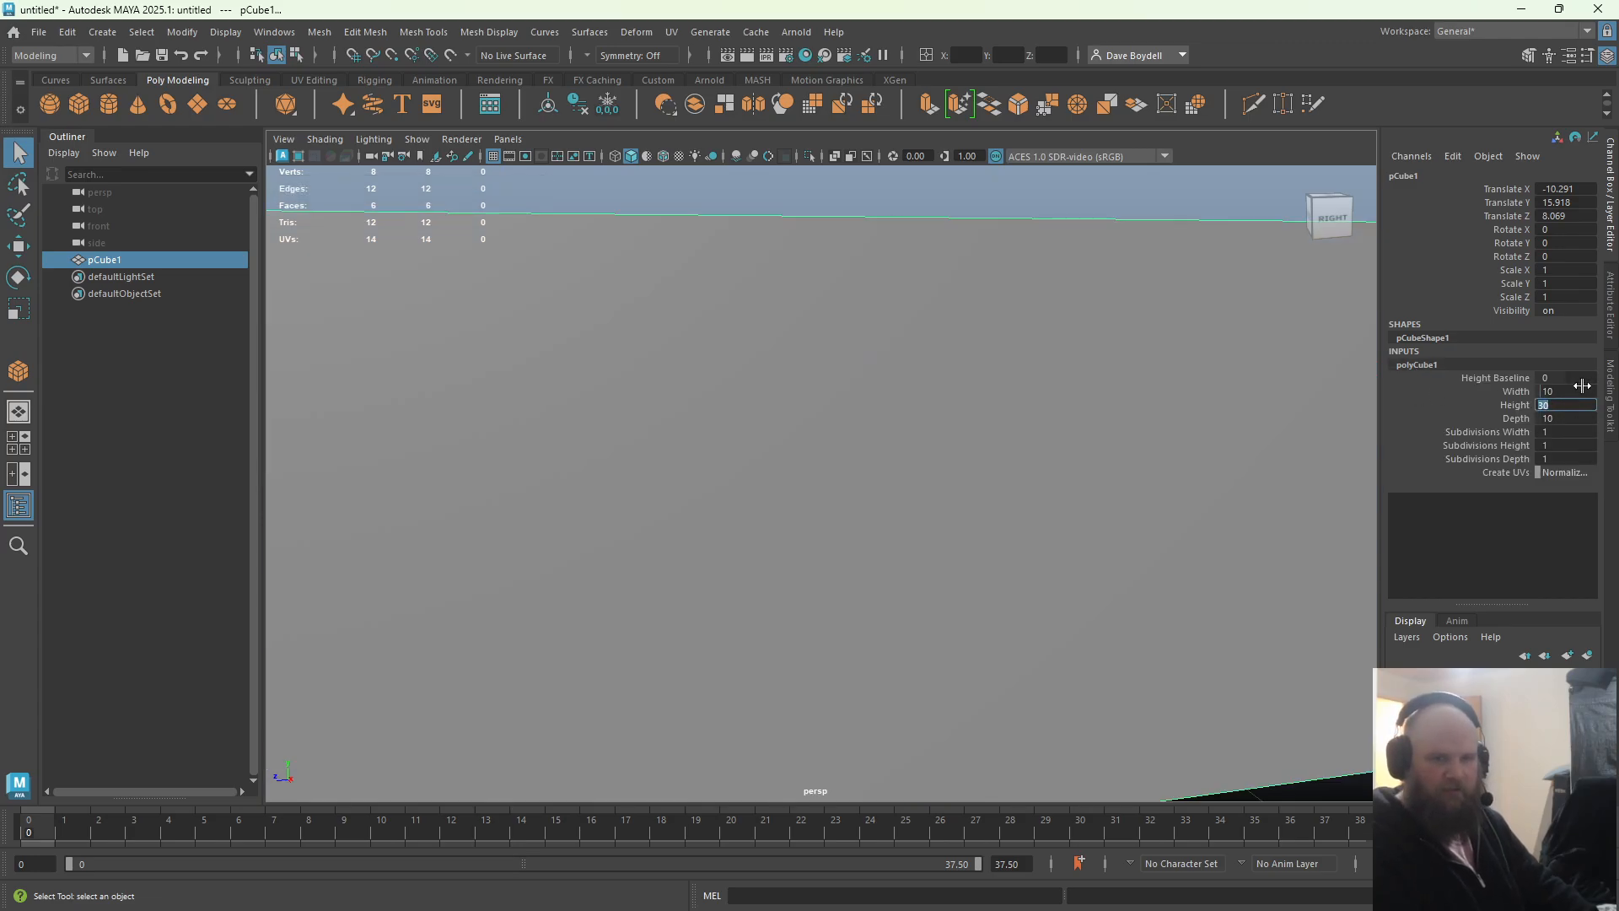
key(f)
alt+right_drag(1031, 406, 872, 402)
alt+drag(872, 401, 838, 415)
Rotate the box -90 degrees about X to stand upright, and place it on the front view's ground line at about X -26.5, Y 15.1
key(w)
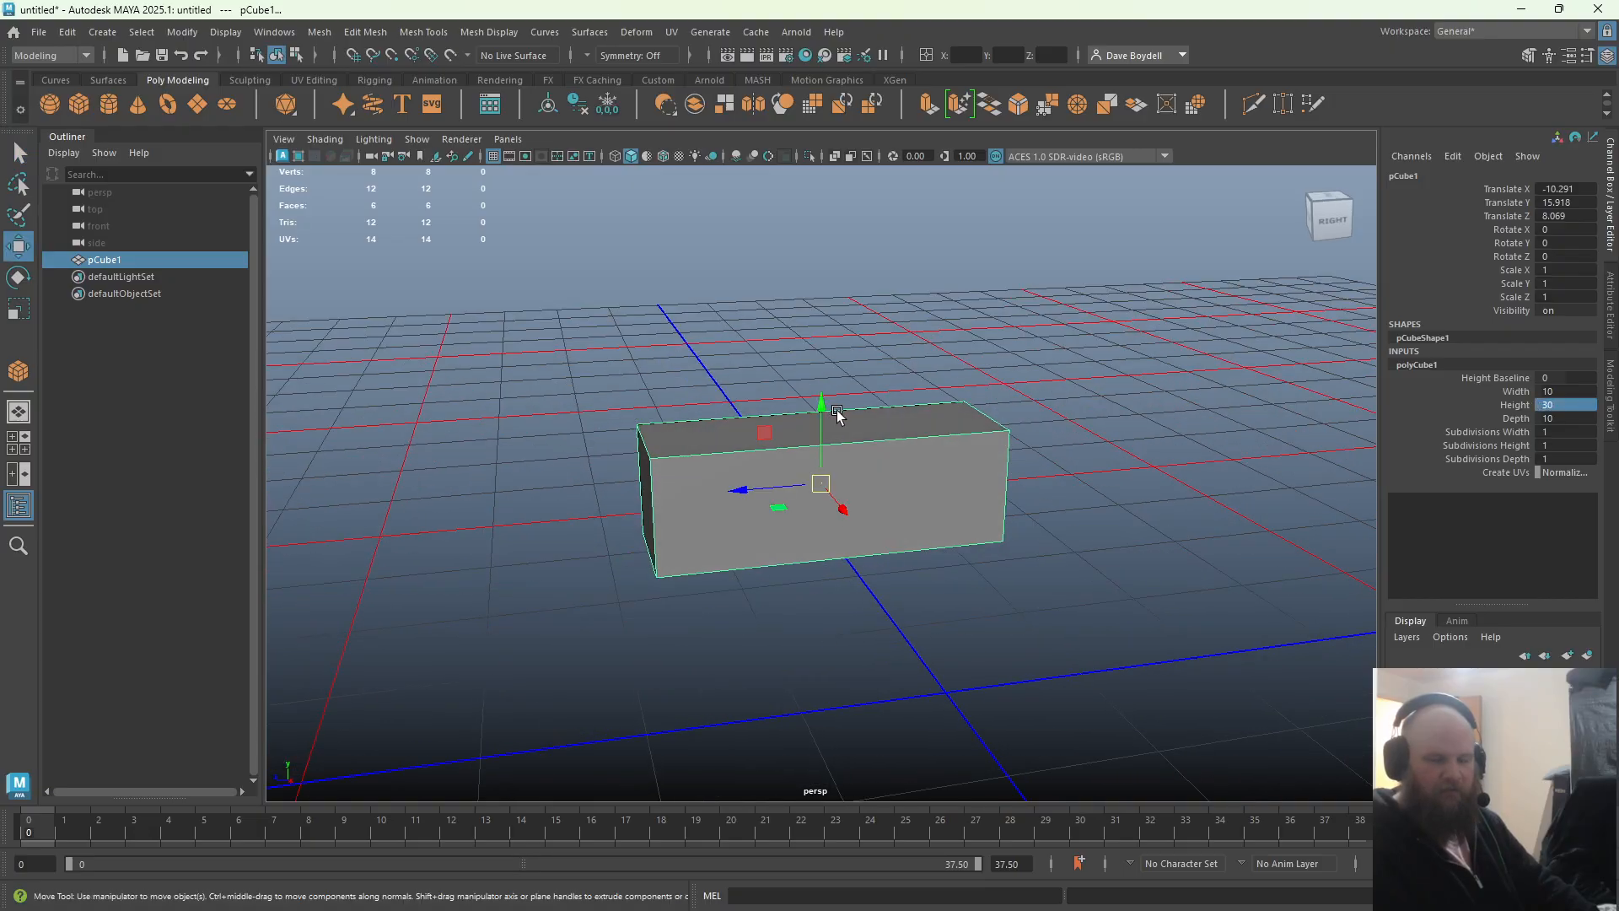
key(e)
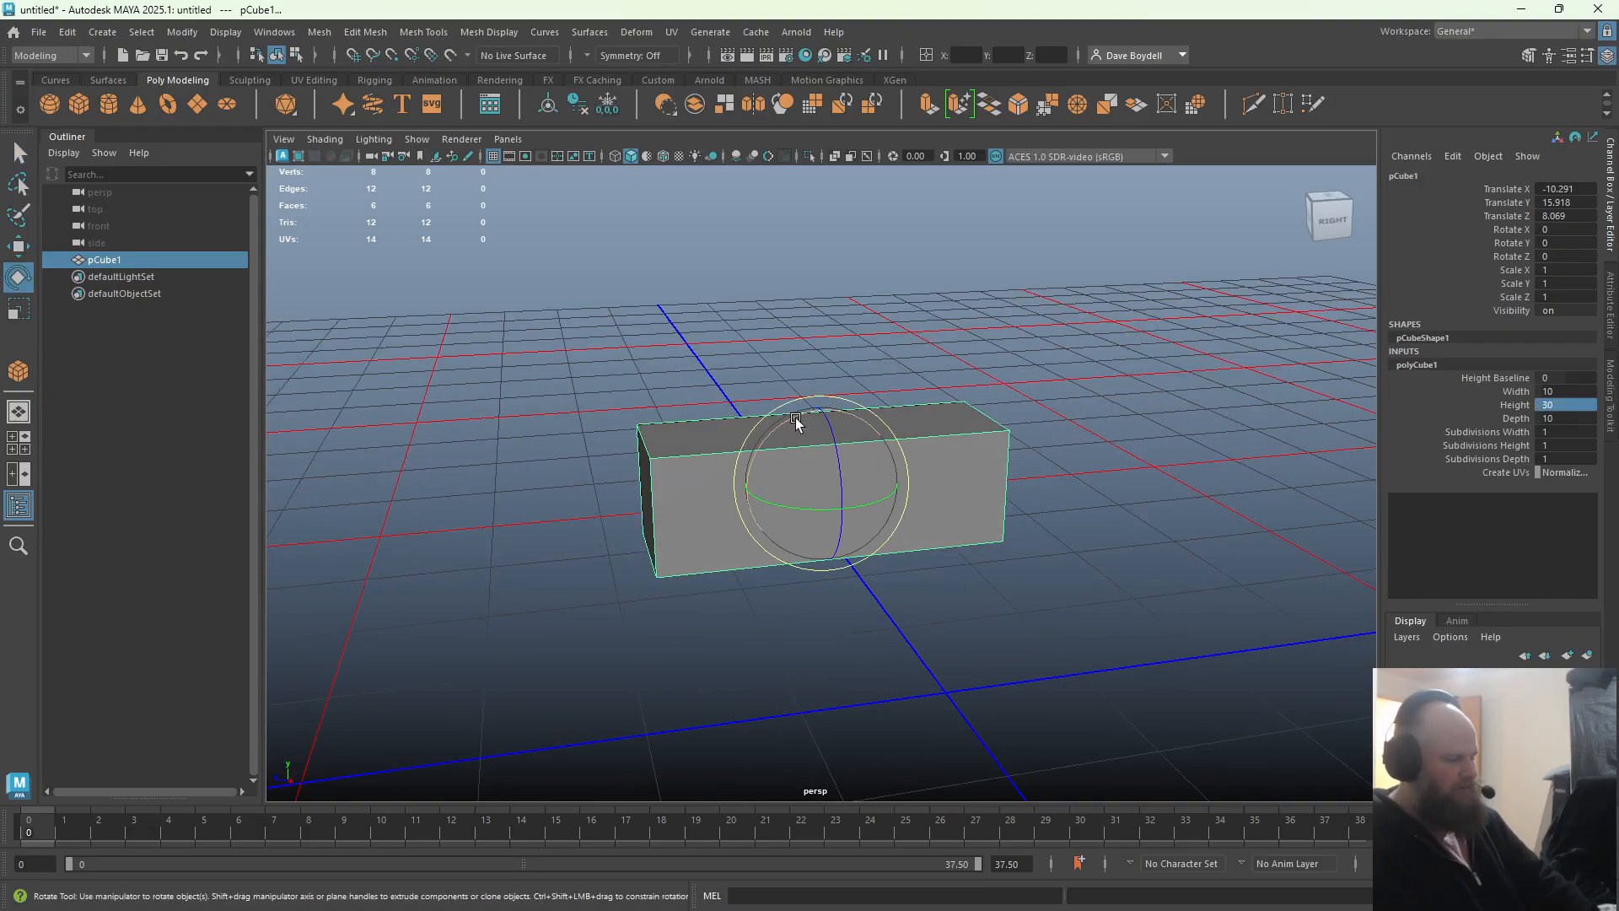
drag(796, 418, 949, 455)
key(space)
key(w)
middle_drag(738, 472, 841, 462)
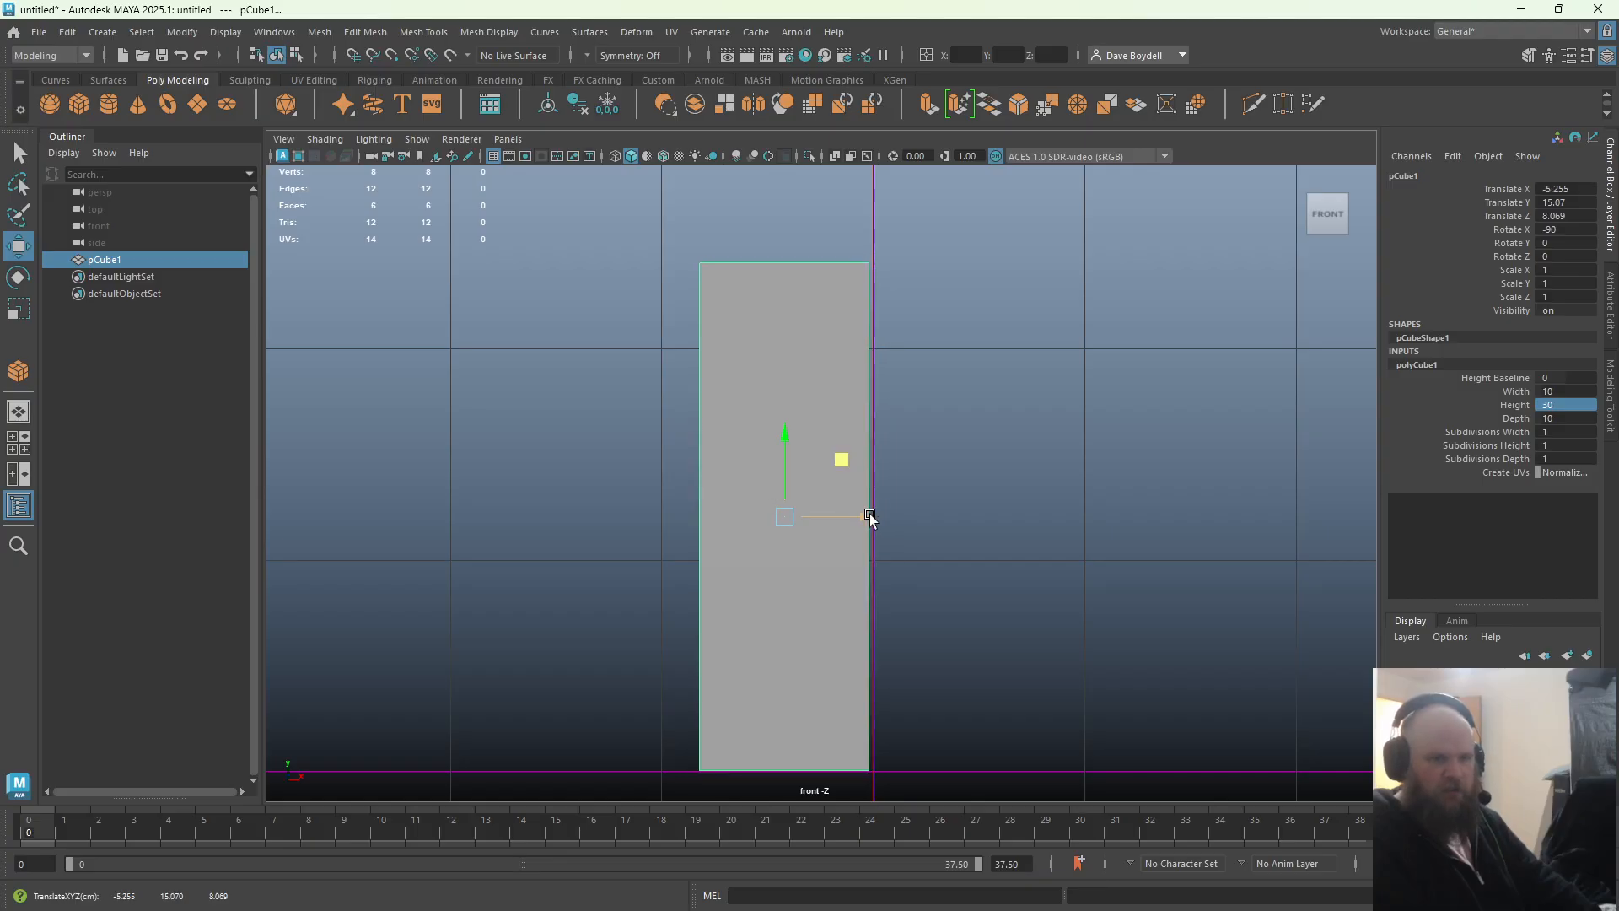
drag(867, 517, 504, 496)
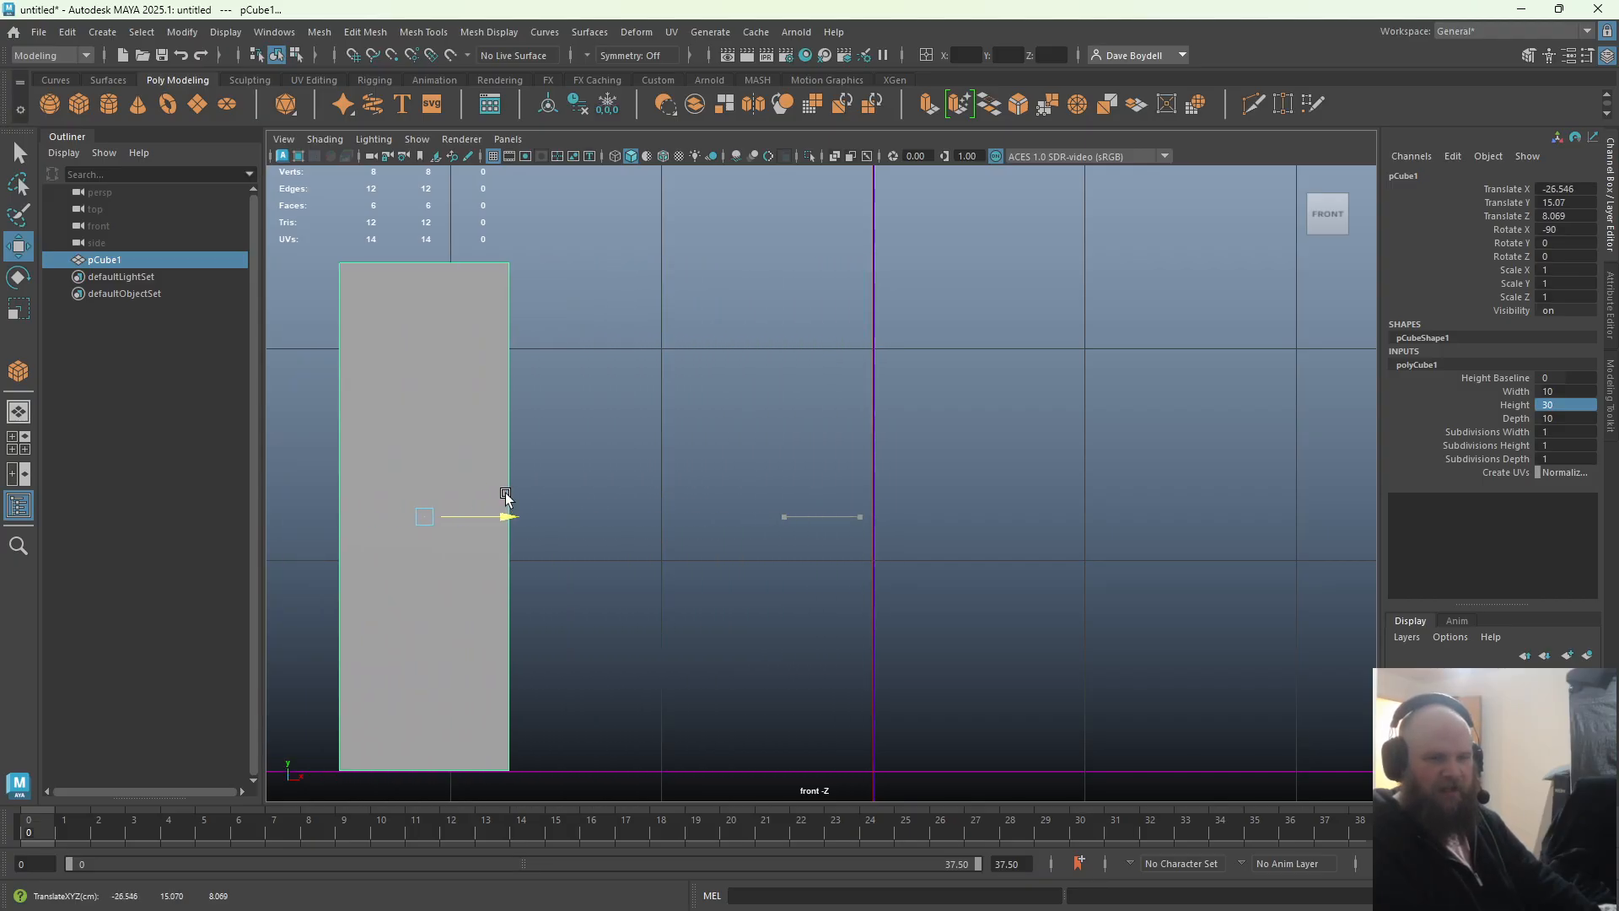
Examine the upright box's size against the front-view grid, from far out and close up
alt+right_drag(504, 496, 455, 217)
alt+right_drag(1055, 590, 920, 343)
alt+middle_drag(920, 342, 811, 498)
alt+right_drag(811, 496, 289, 204)
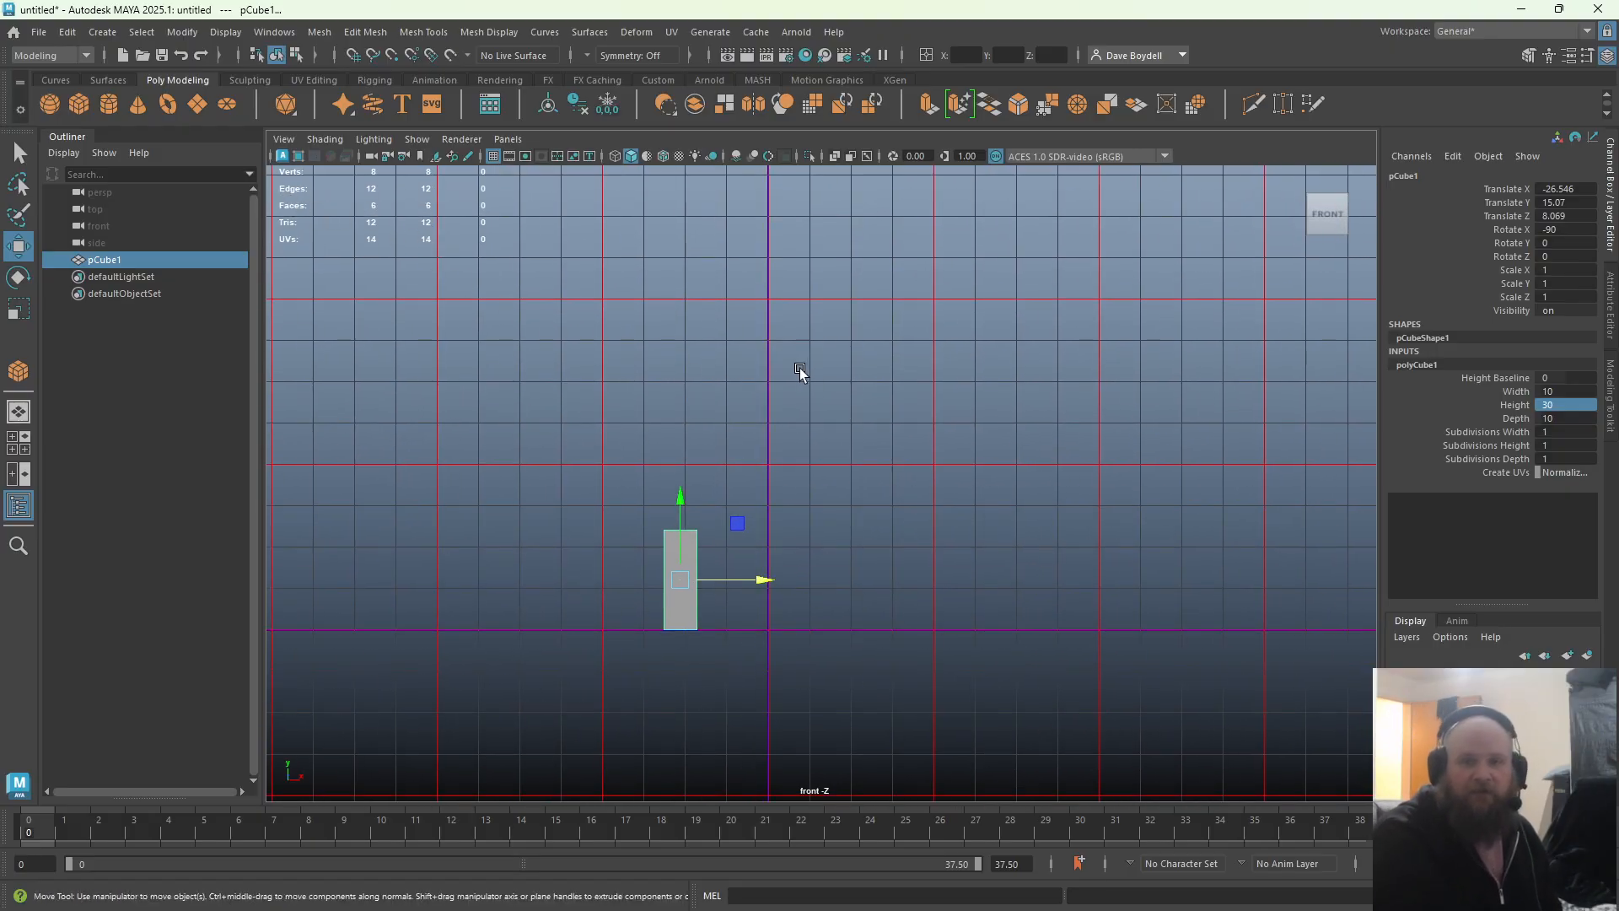
alt+right_drag(920, 539, 818, 496)
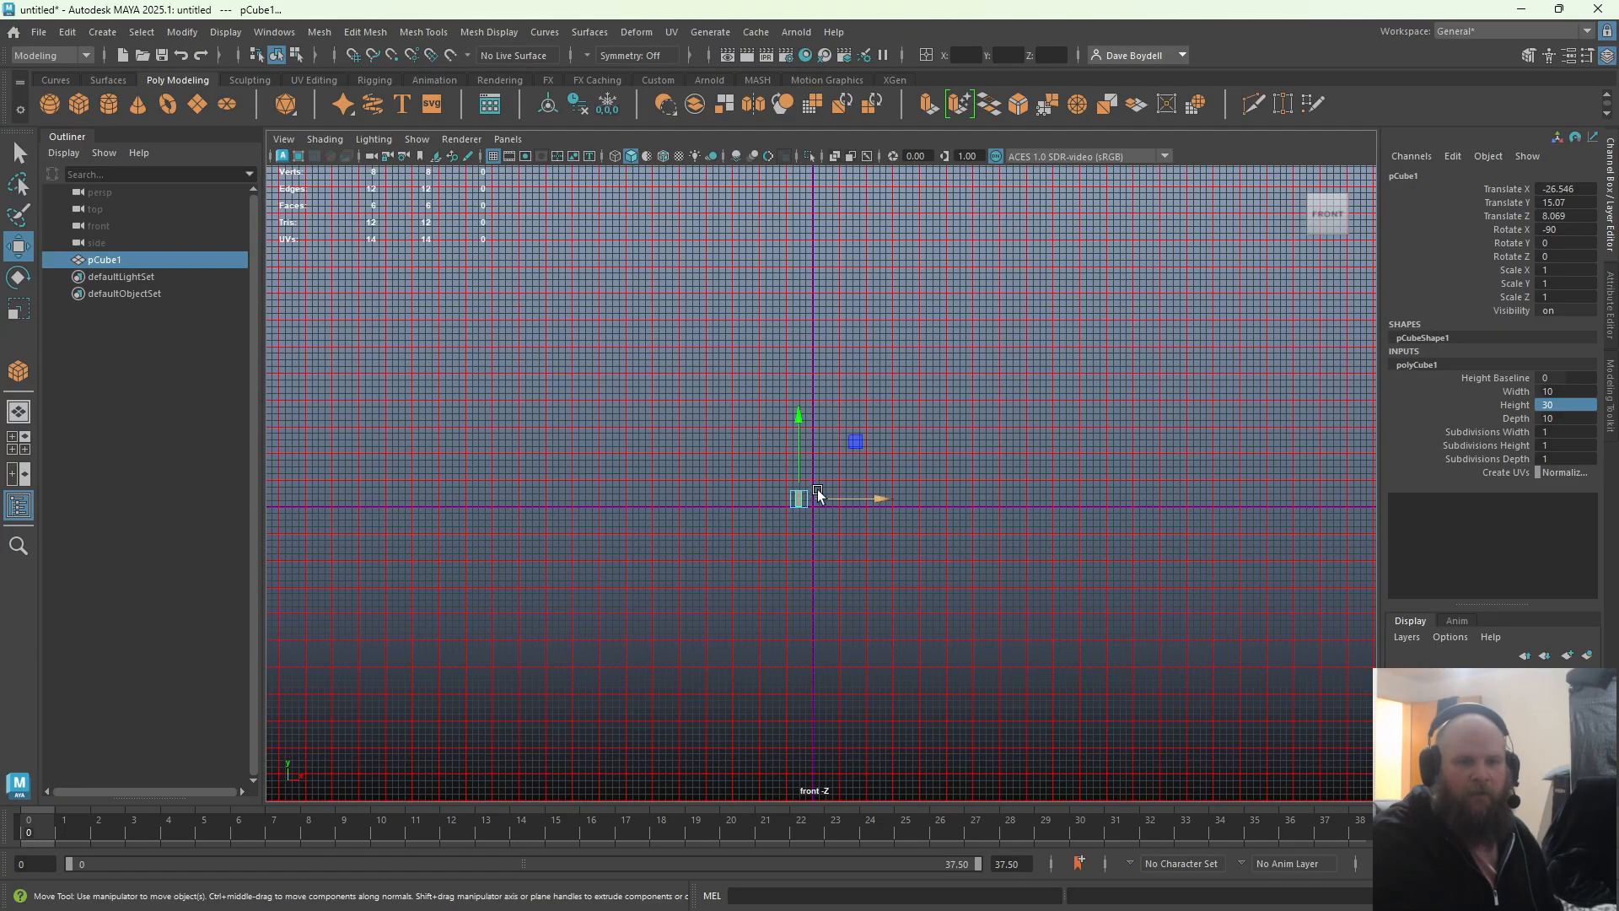
alt+middle_drag(918, 440, 863, 585)
drag(784, 726, 985, 428)
drag(739, 685, 797, 741)
key(f)
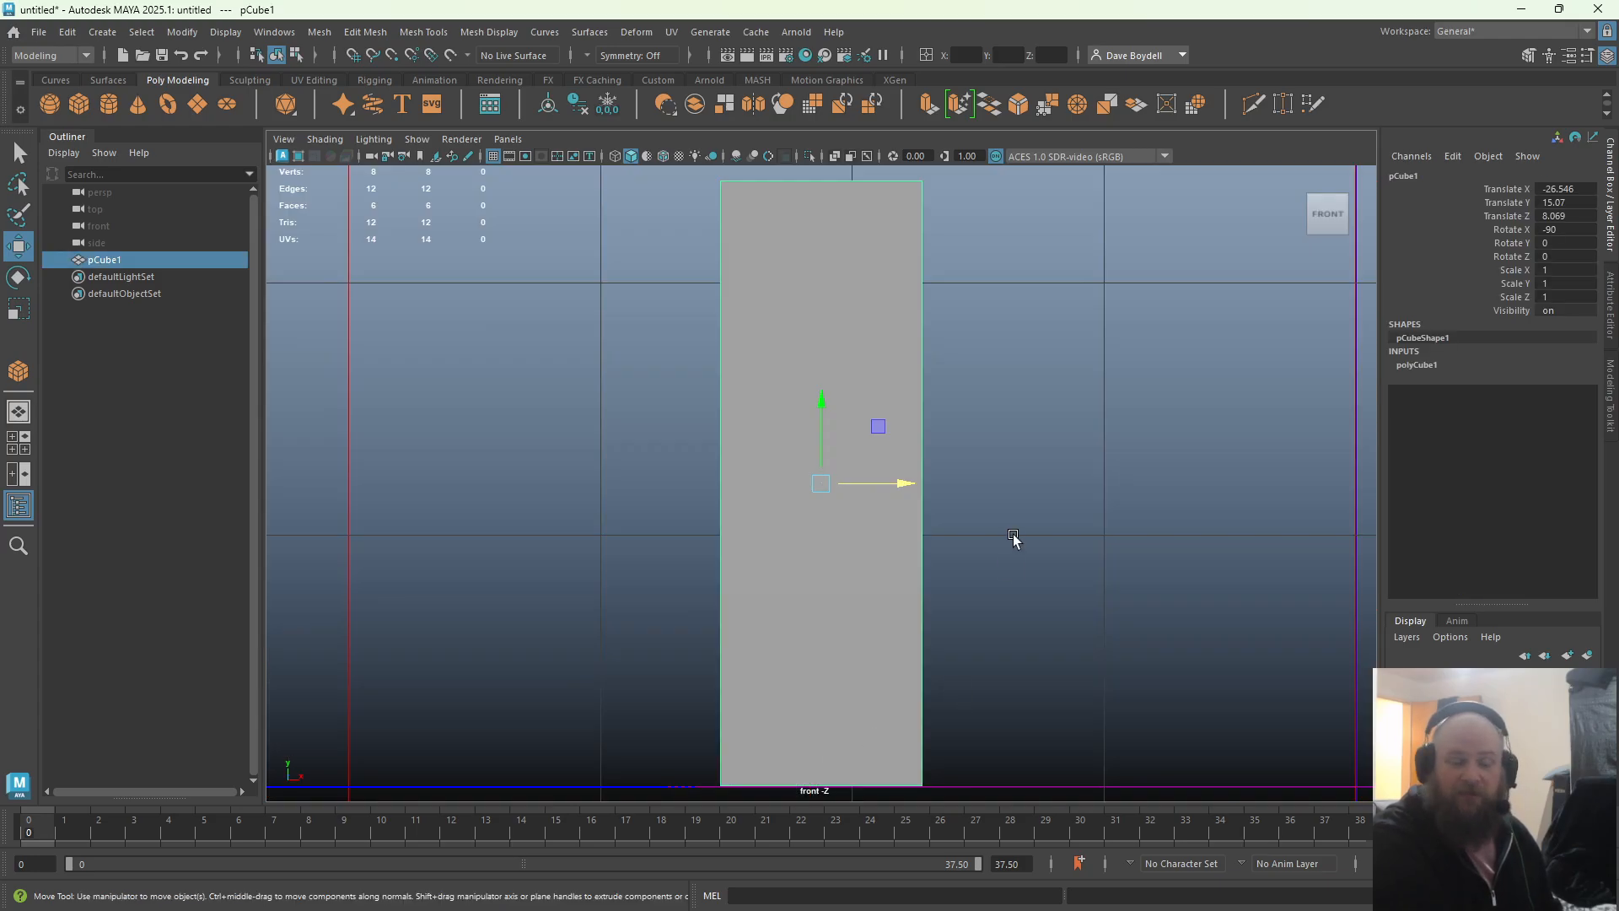
Draw an S-shaped profile with the EP Curve tool using seven points, right of the vertical axis, from the ground line to about the box's height
alt+middle_drag(1030, 554, 813, 553)
alt+right_drag(813, 553, 544, 316)
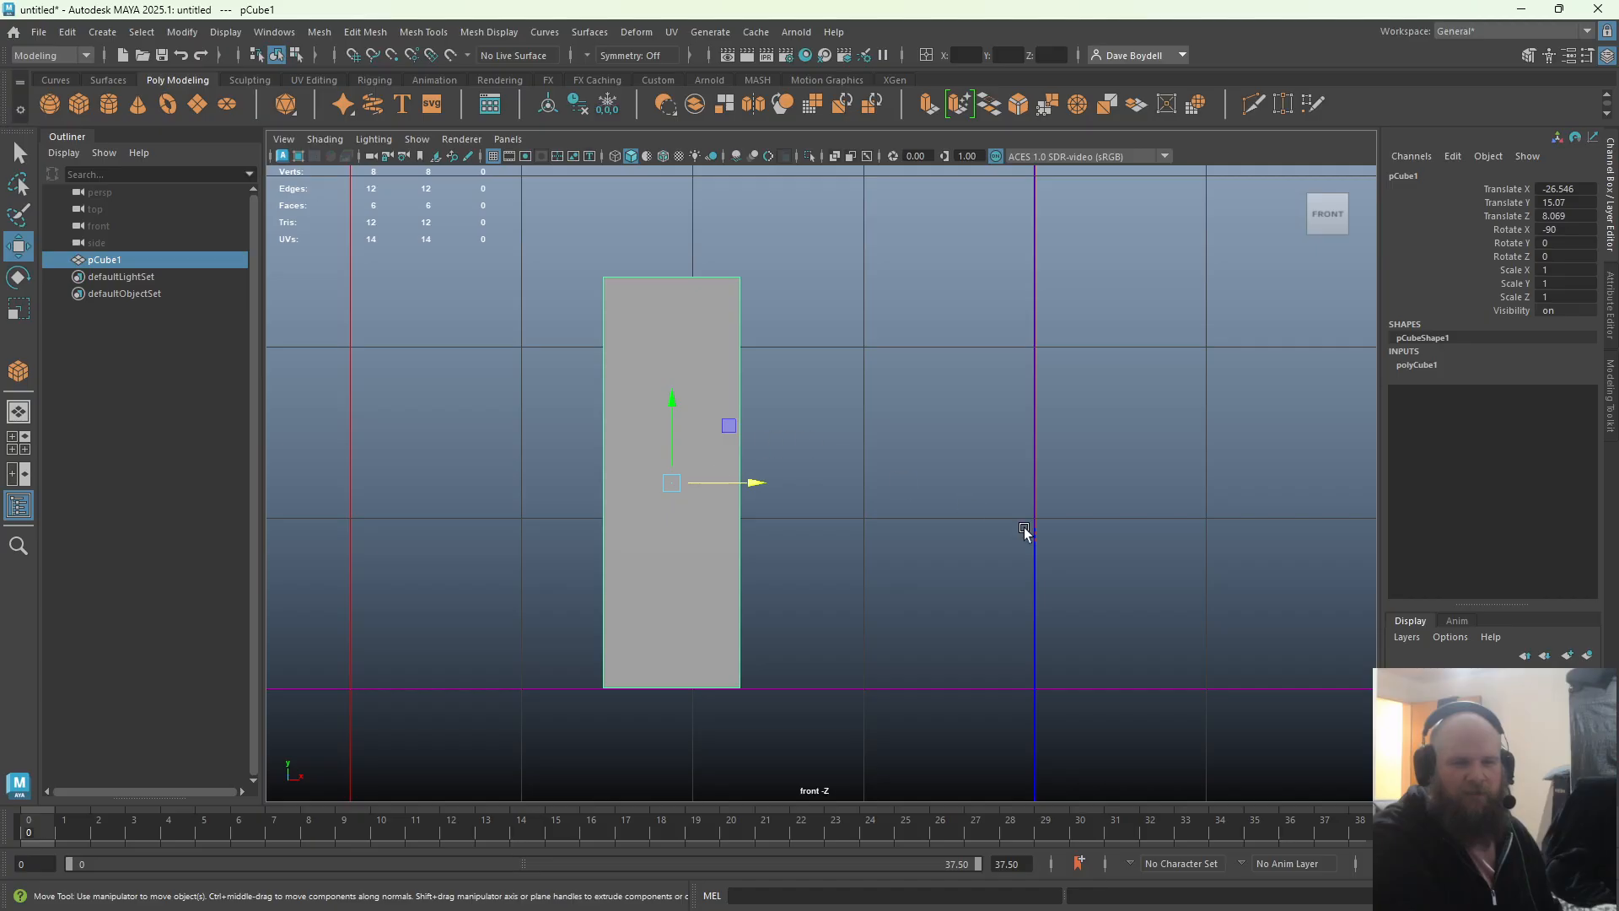
alt+middle_drag(1027, 534, 793, 566)
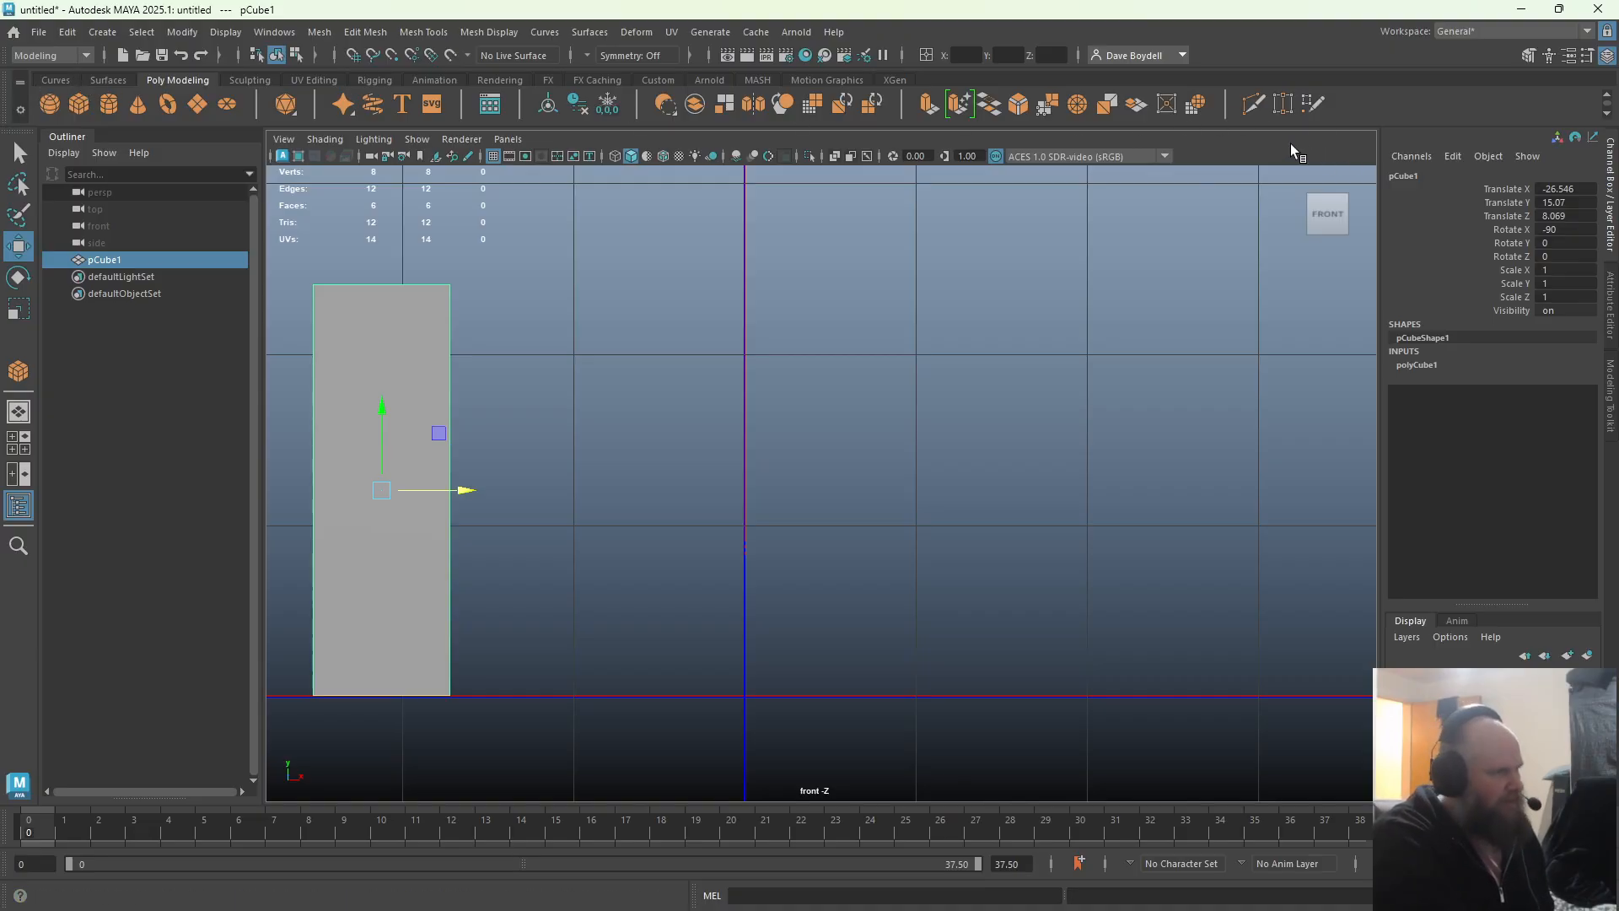
click(55, 80)
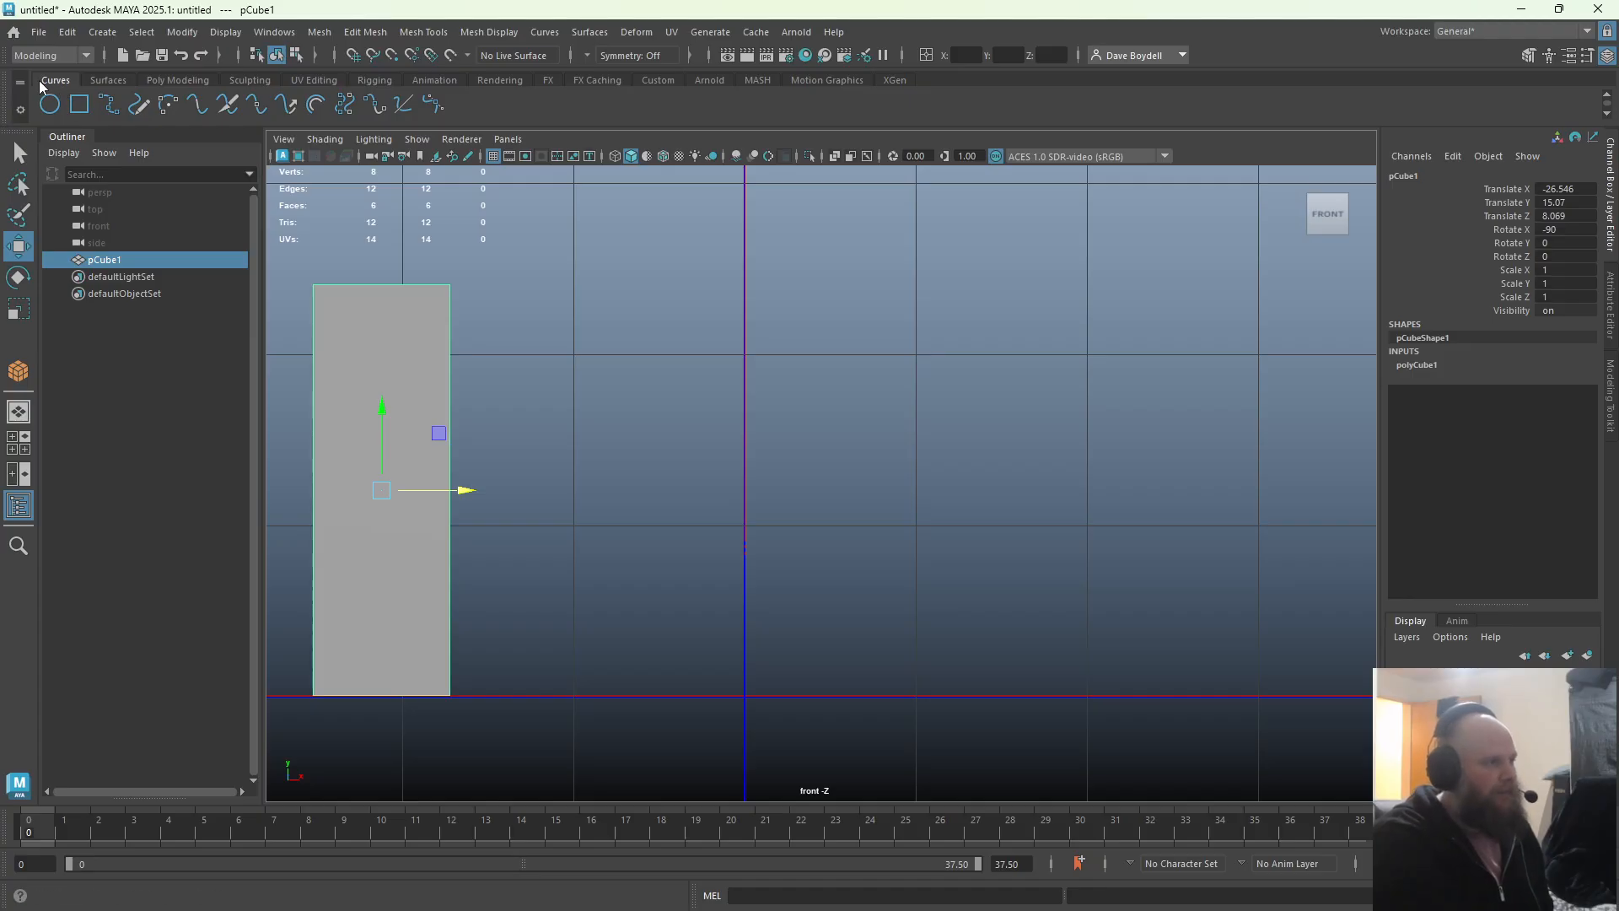
click(109, 108)
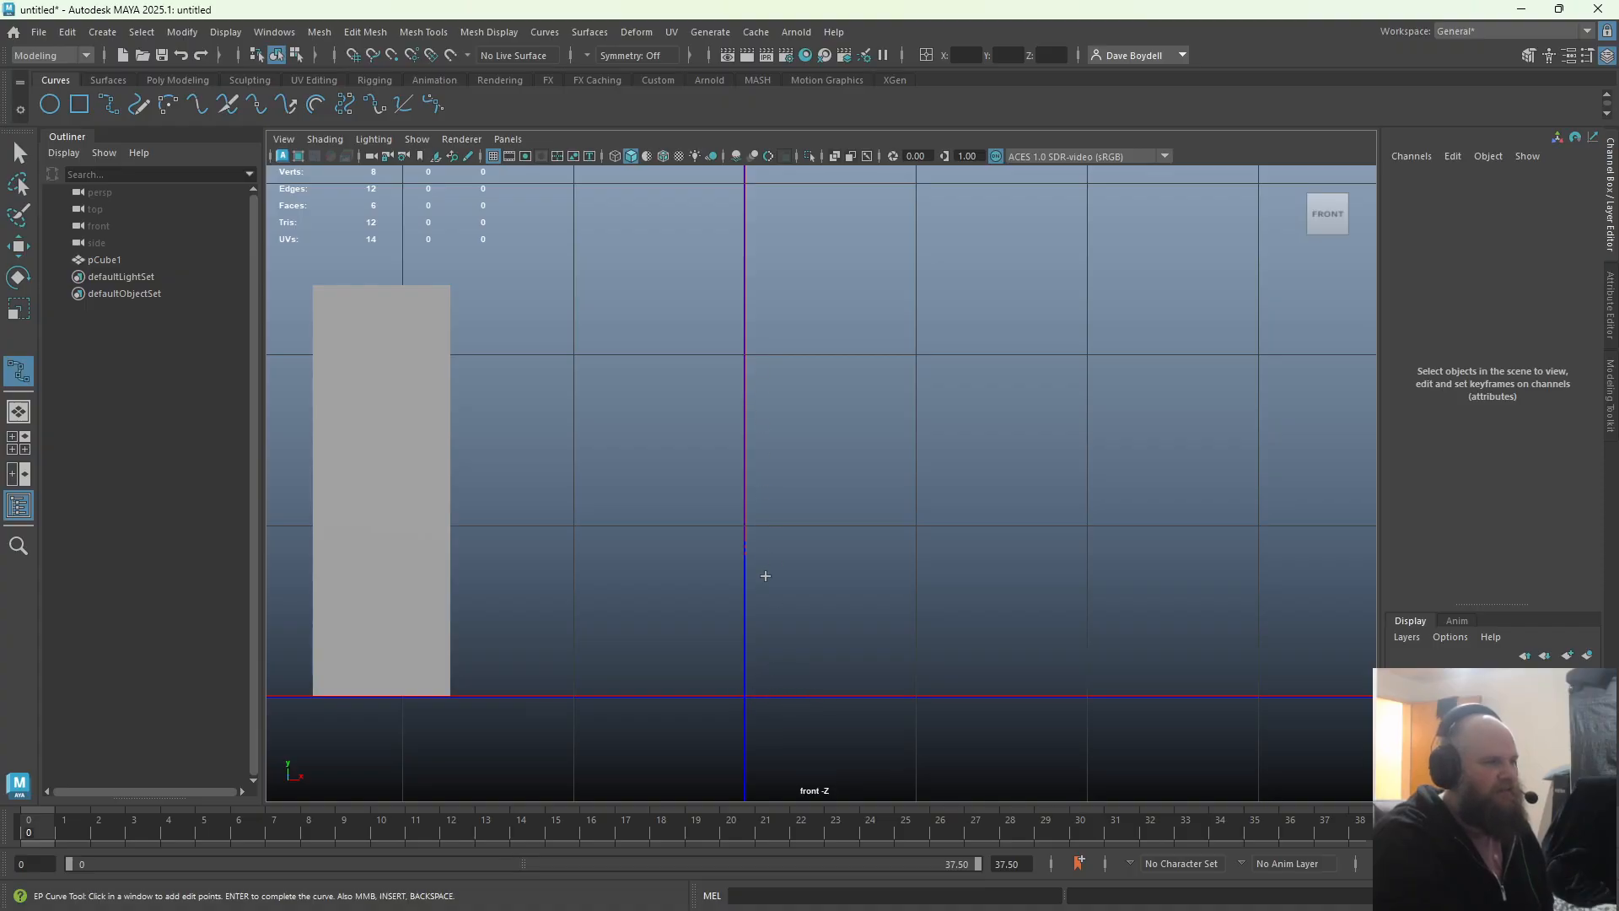
click(777, 702)
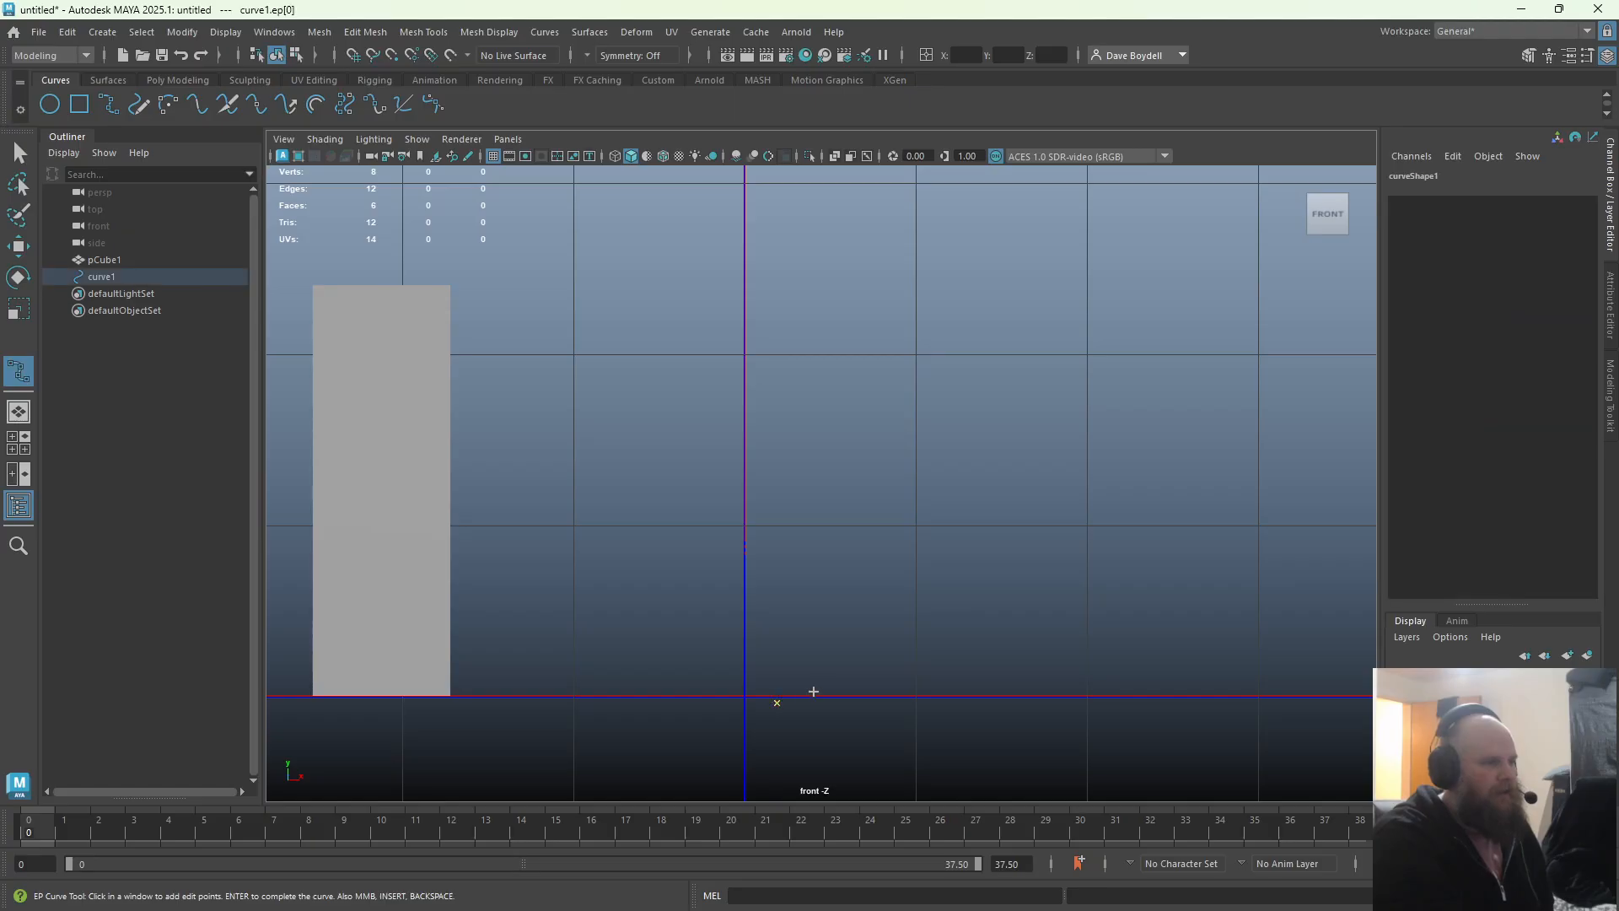
click(867, 650)
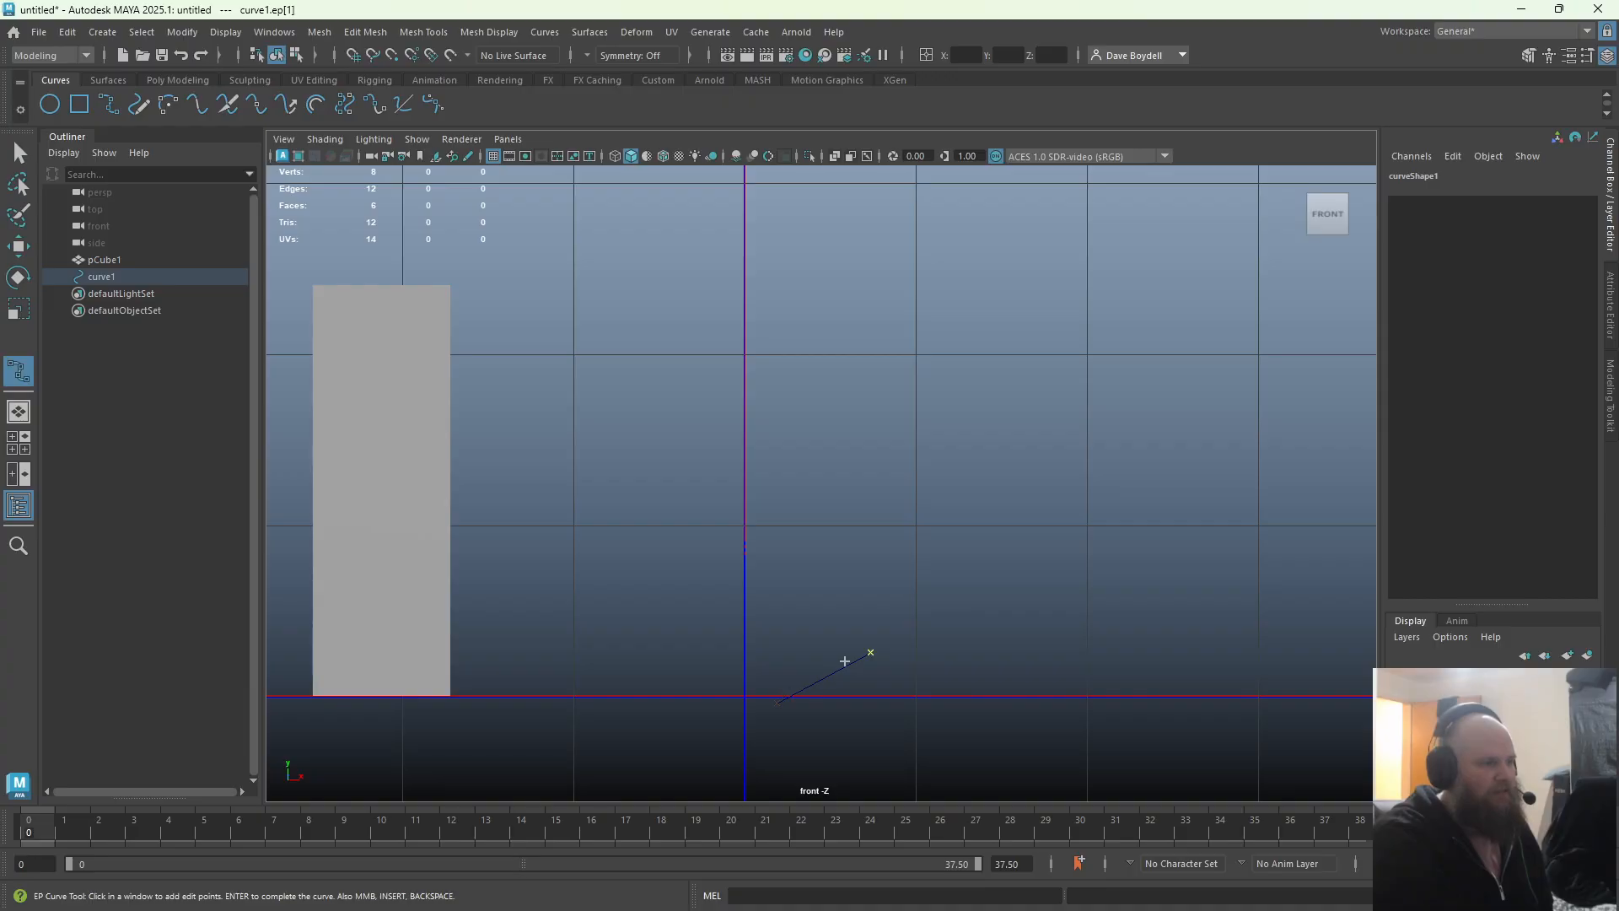
drag(899, 597, 876, 472)
drag(848, 455, 829, 405)
drag(828, 380, 833, 331)
drag(865, 300, 879, 296)
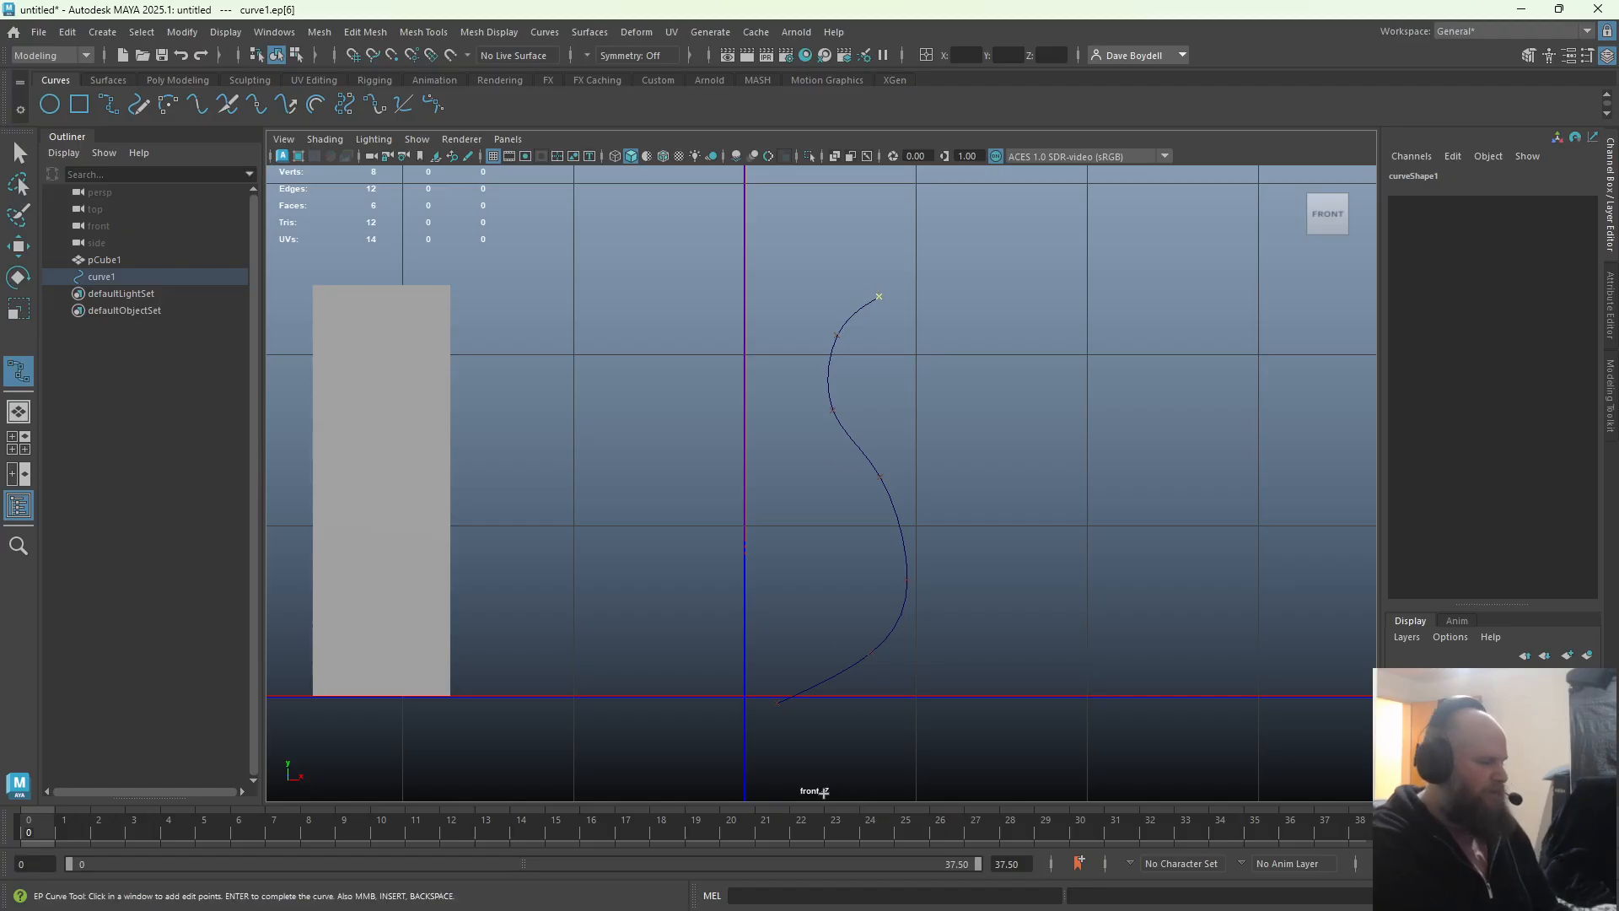
key(Return)
key(w)
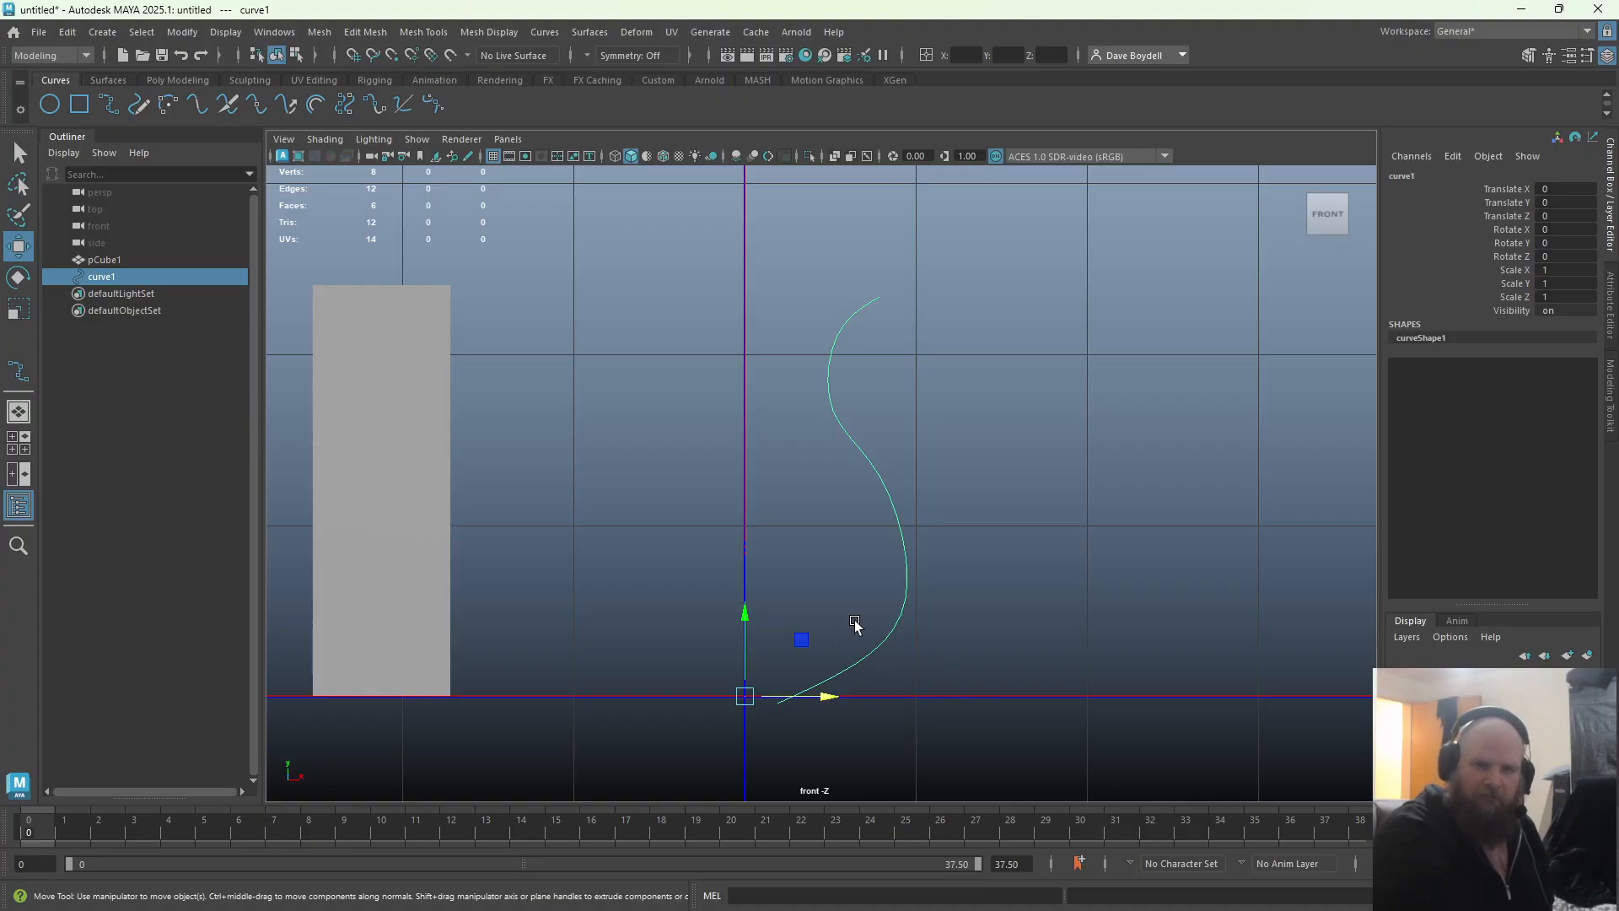
Review the component selection options of the profile curve and select the reference box
click(902, 624)
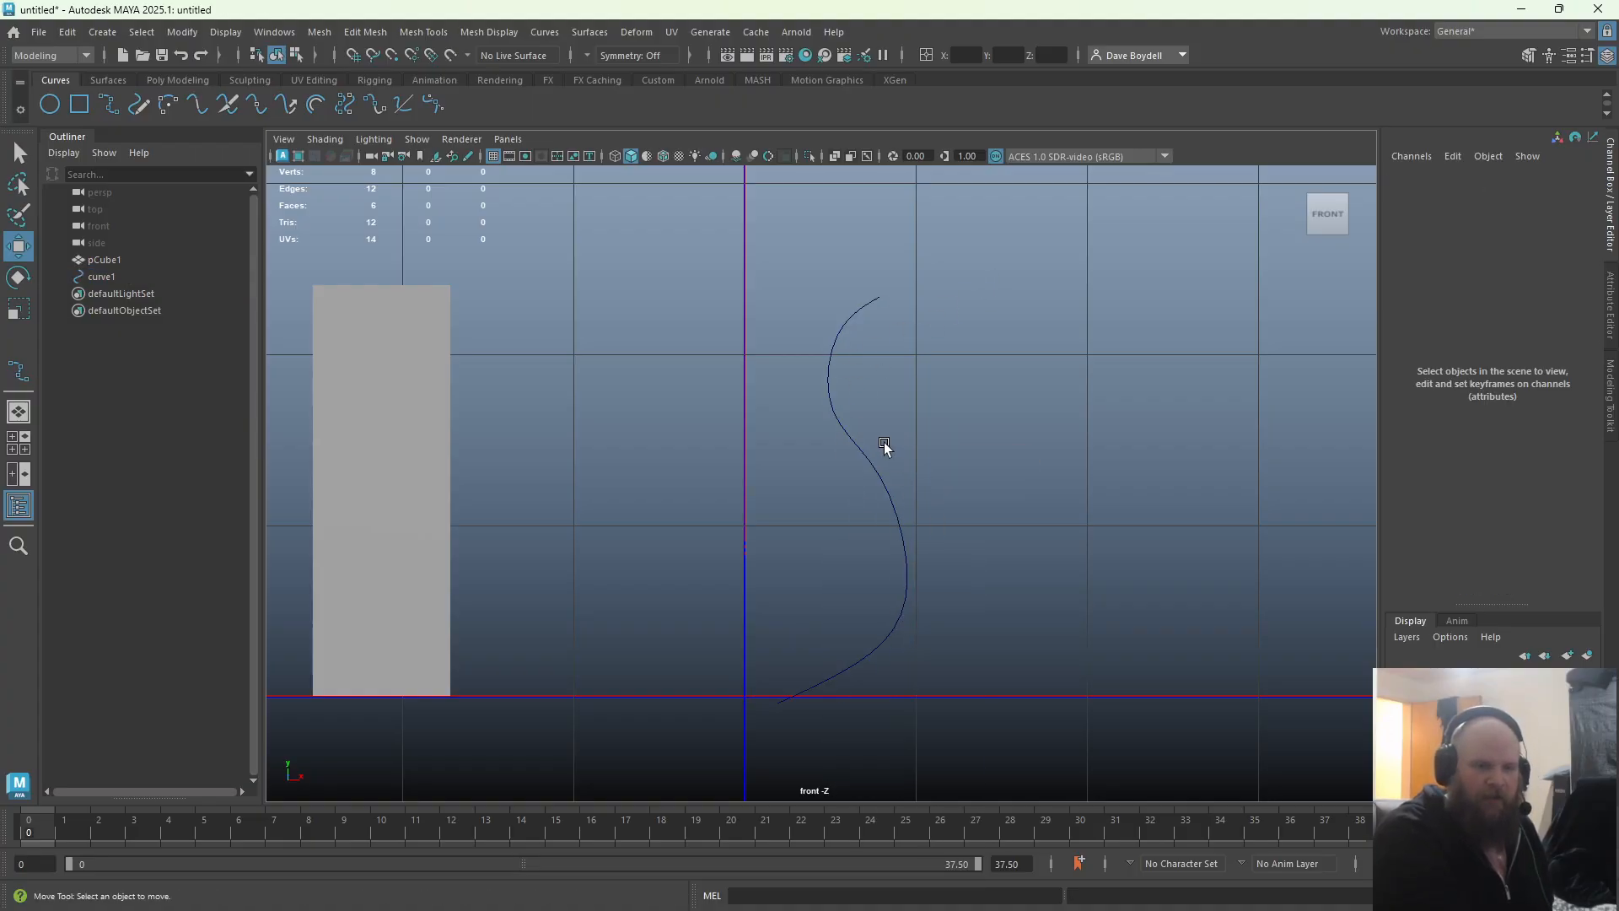
click(865, 454)
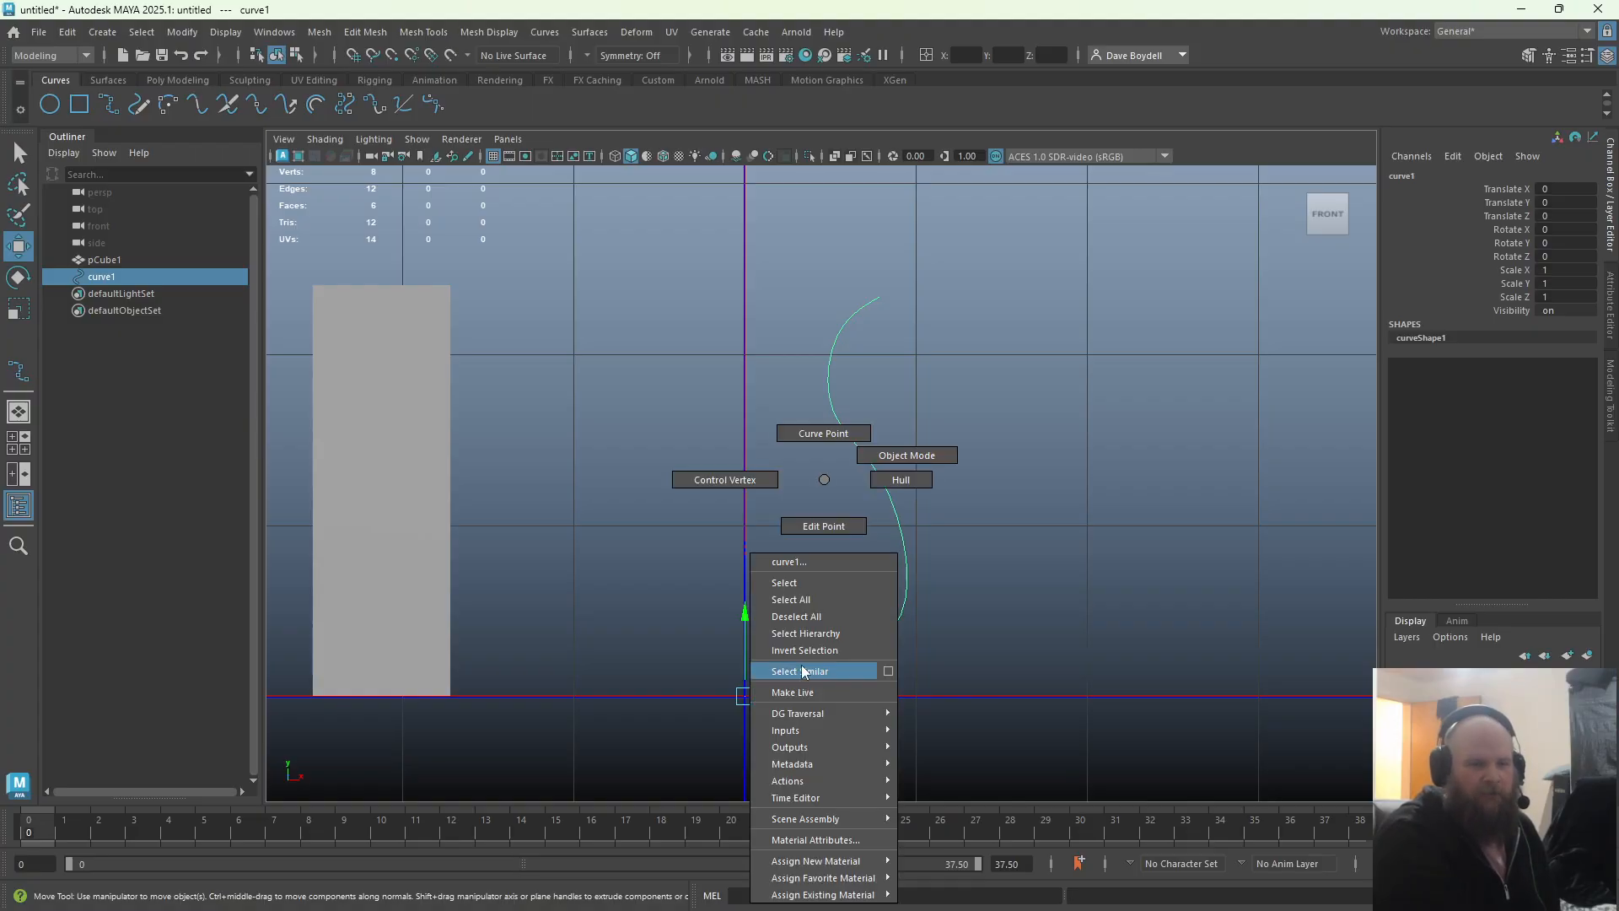
right_click(826, 690)
click(889, 466)
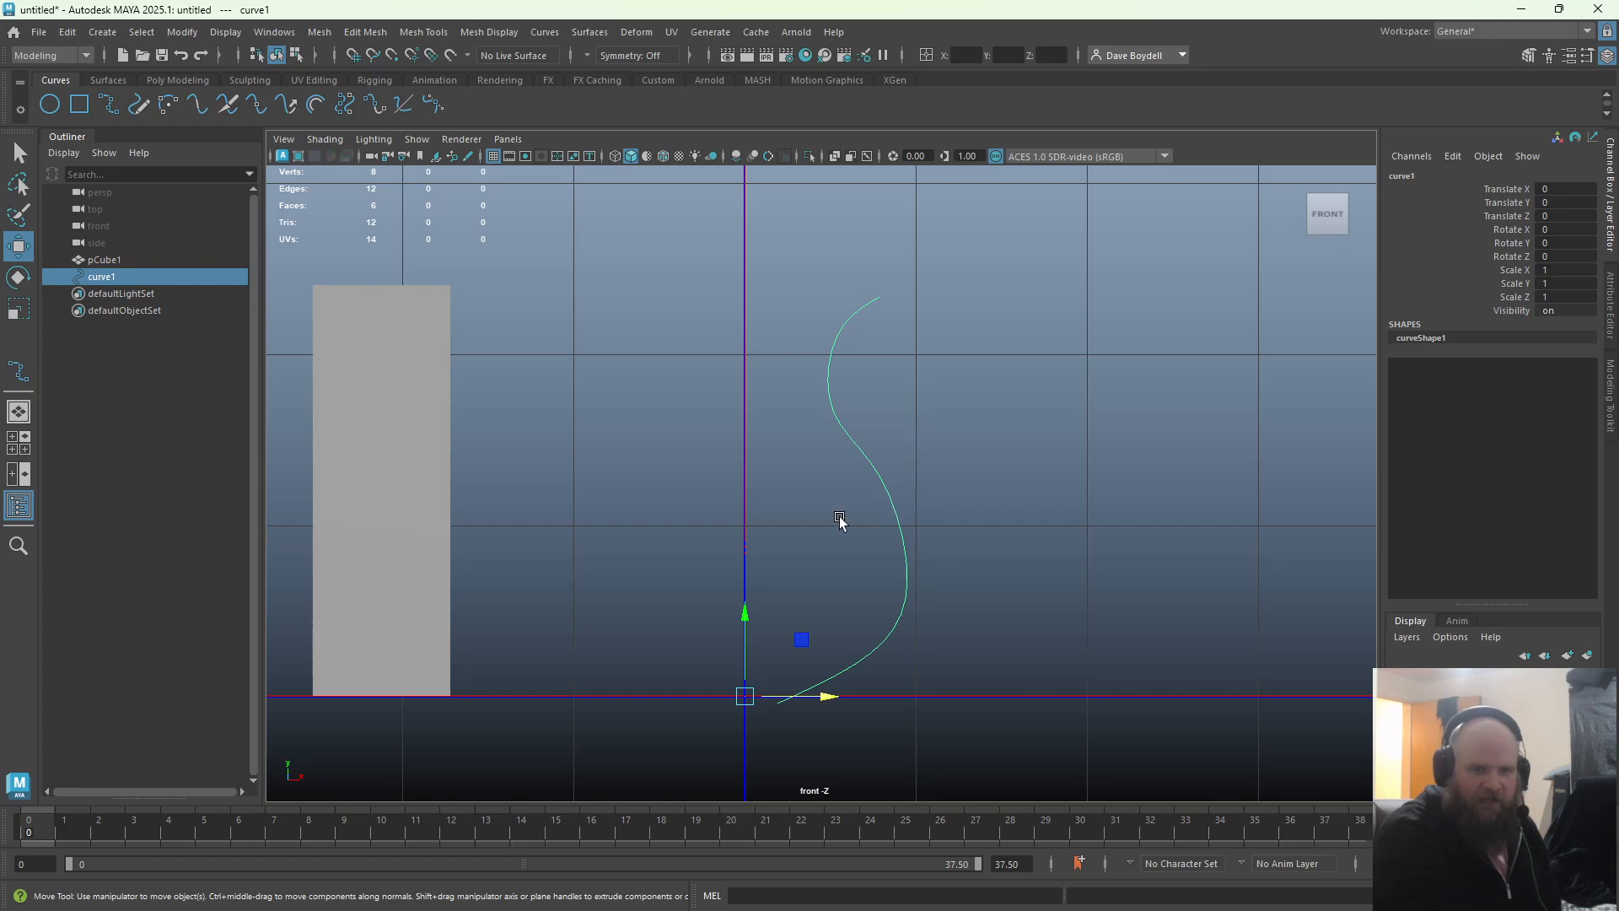
click(439, 498)
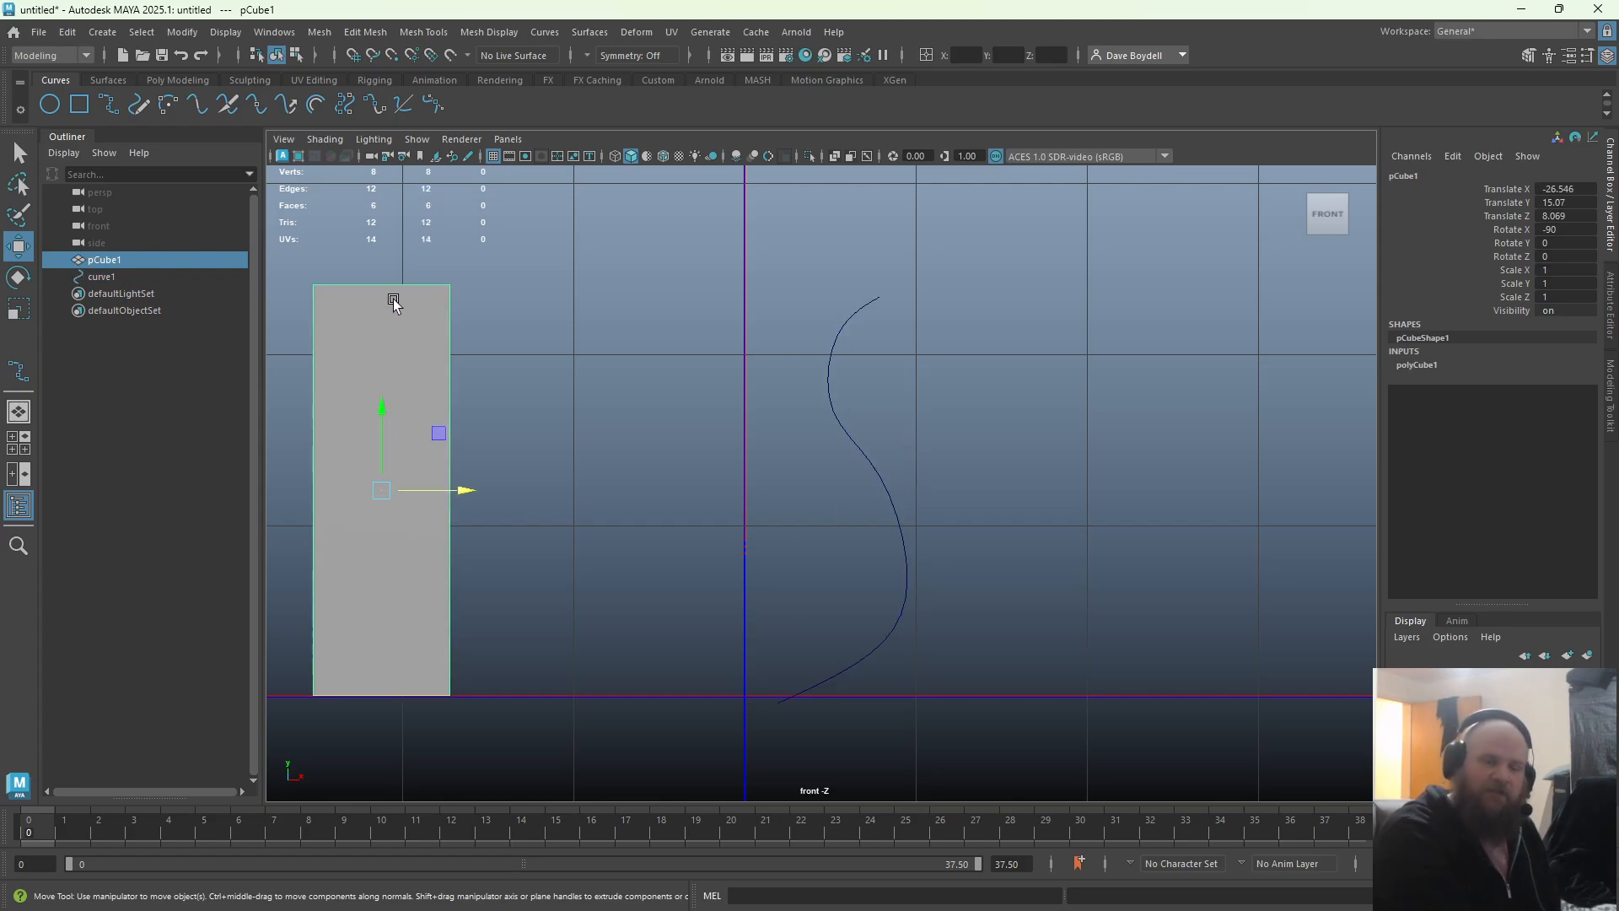
Compare the component options of the profile curve and the reference box, and switch the curve to Control Vertex mode
drag(768, 480, 1035, 581)
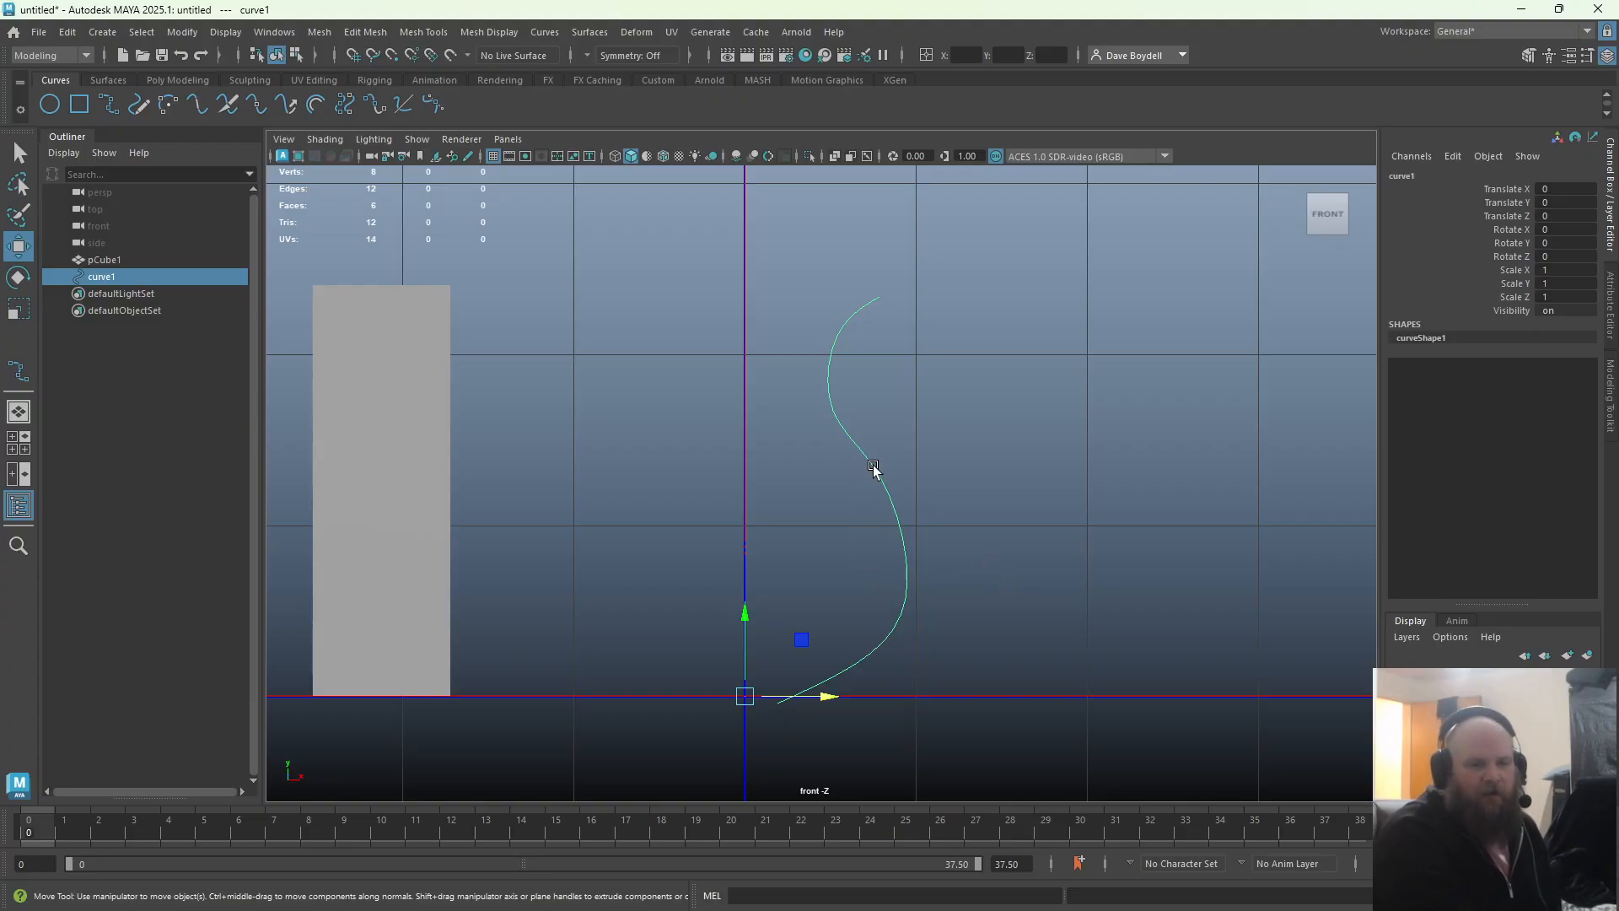
right_drag(874, 469, 781, 456)
click(441, 448)
right_drag(446, 430, 565, 420)
click(874, 477)
right_drag(874, 477, 816, 496)
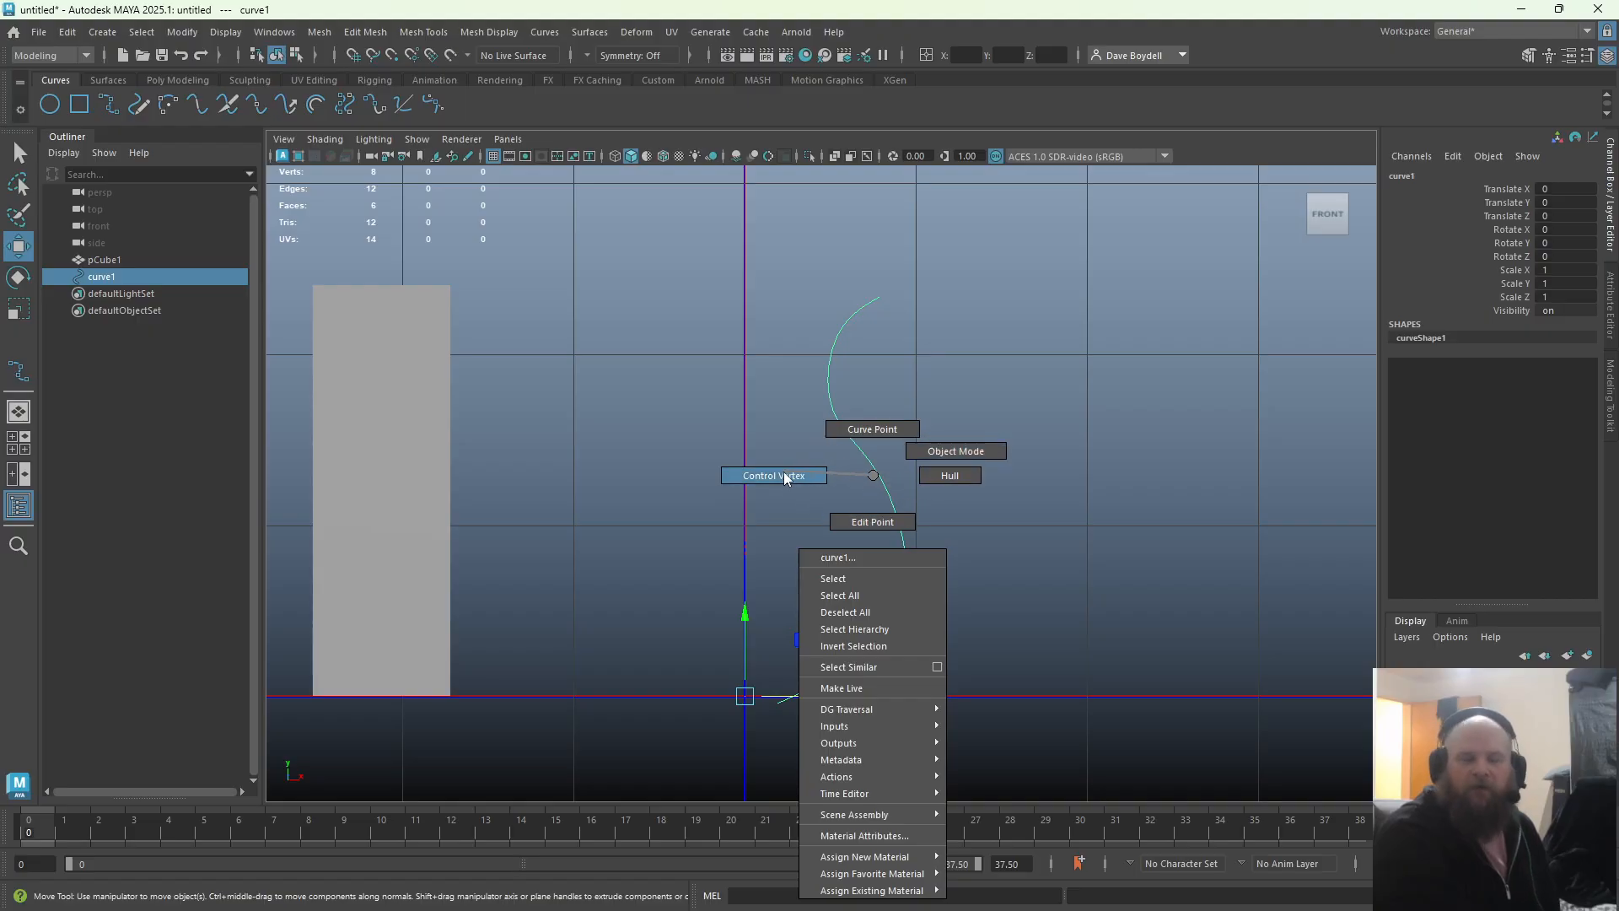
right_drag(784, 478, 785, 478)
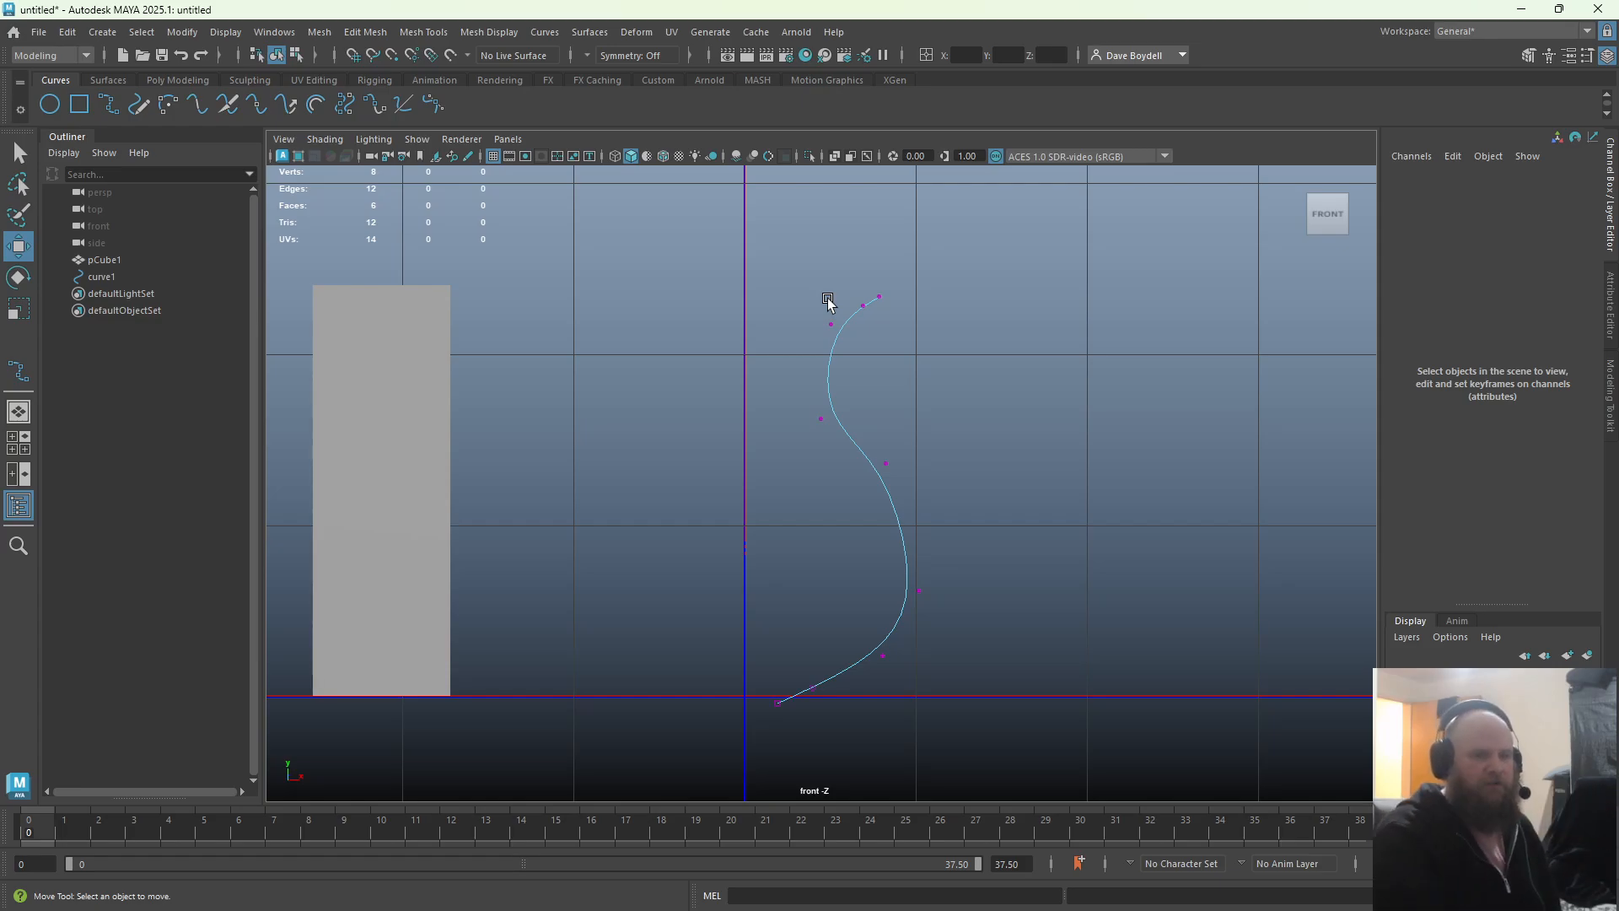
Try moving the second control vertex from the curve's lower end upward, and undo the move
drag(766, 659, 784, 740)
scroll(770, 687, up, 3)
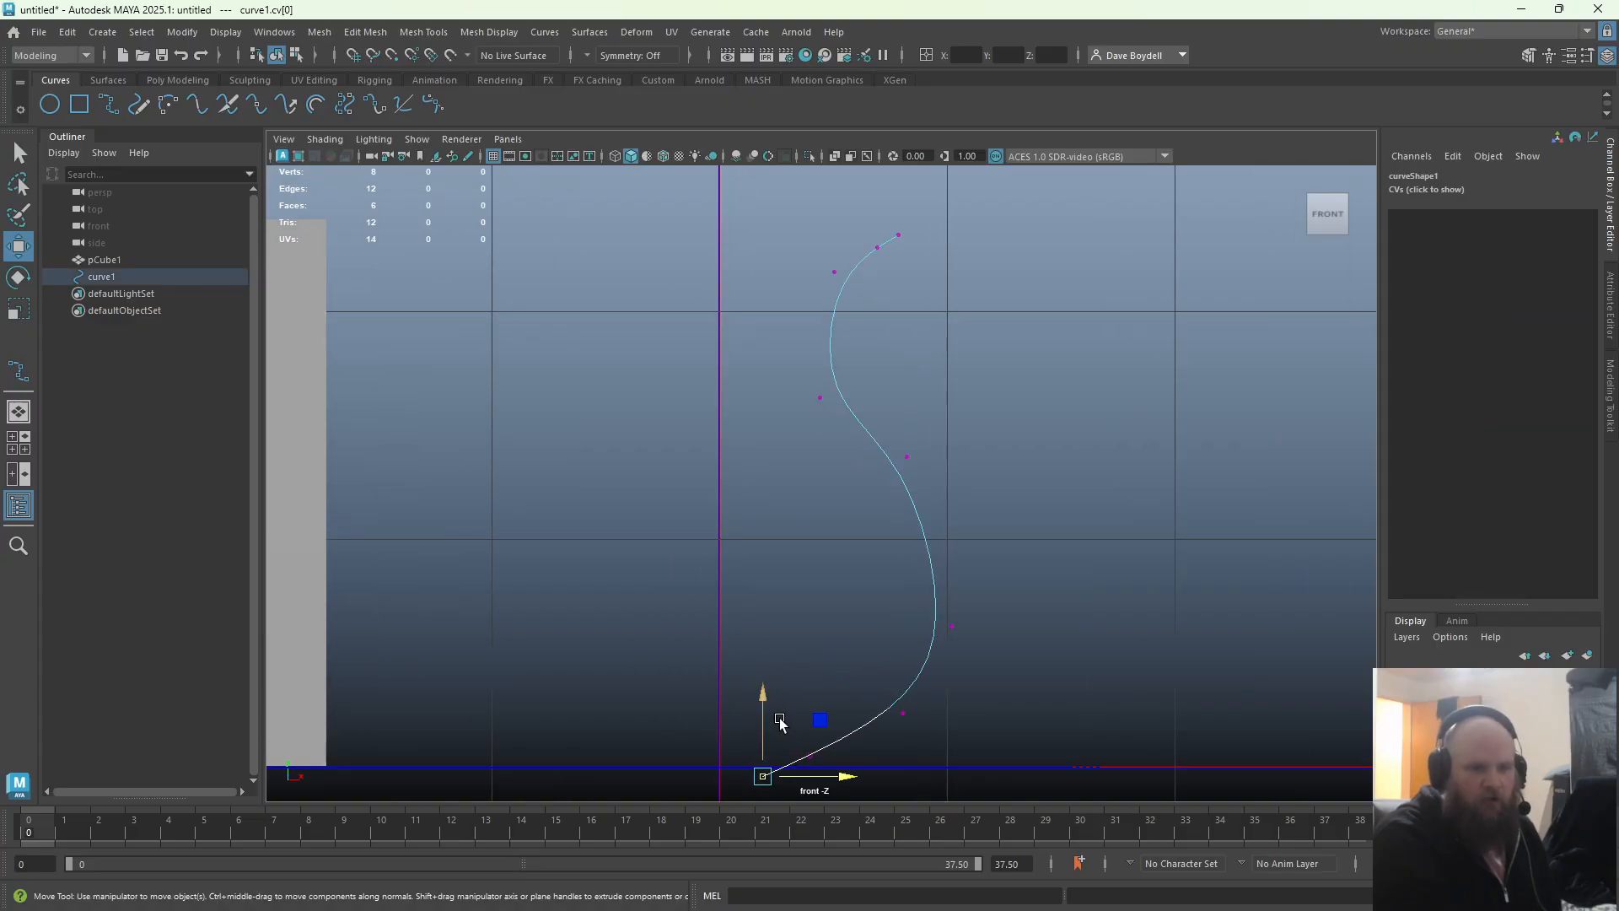
alt+middle_drag(770, 661, 747, 403)
alt+right_drag(748, 403, 913, 654)
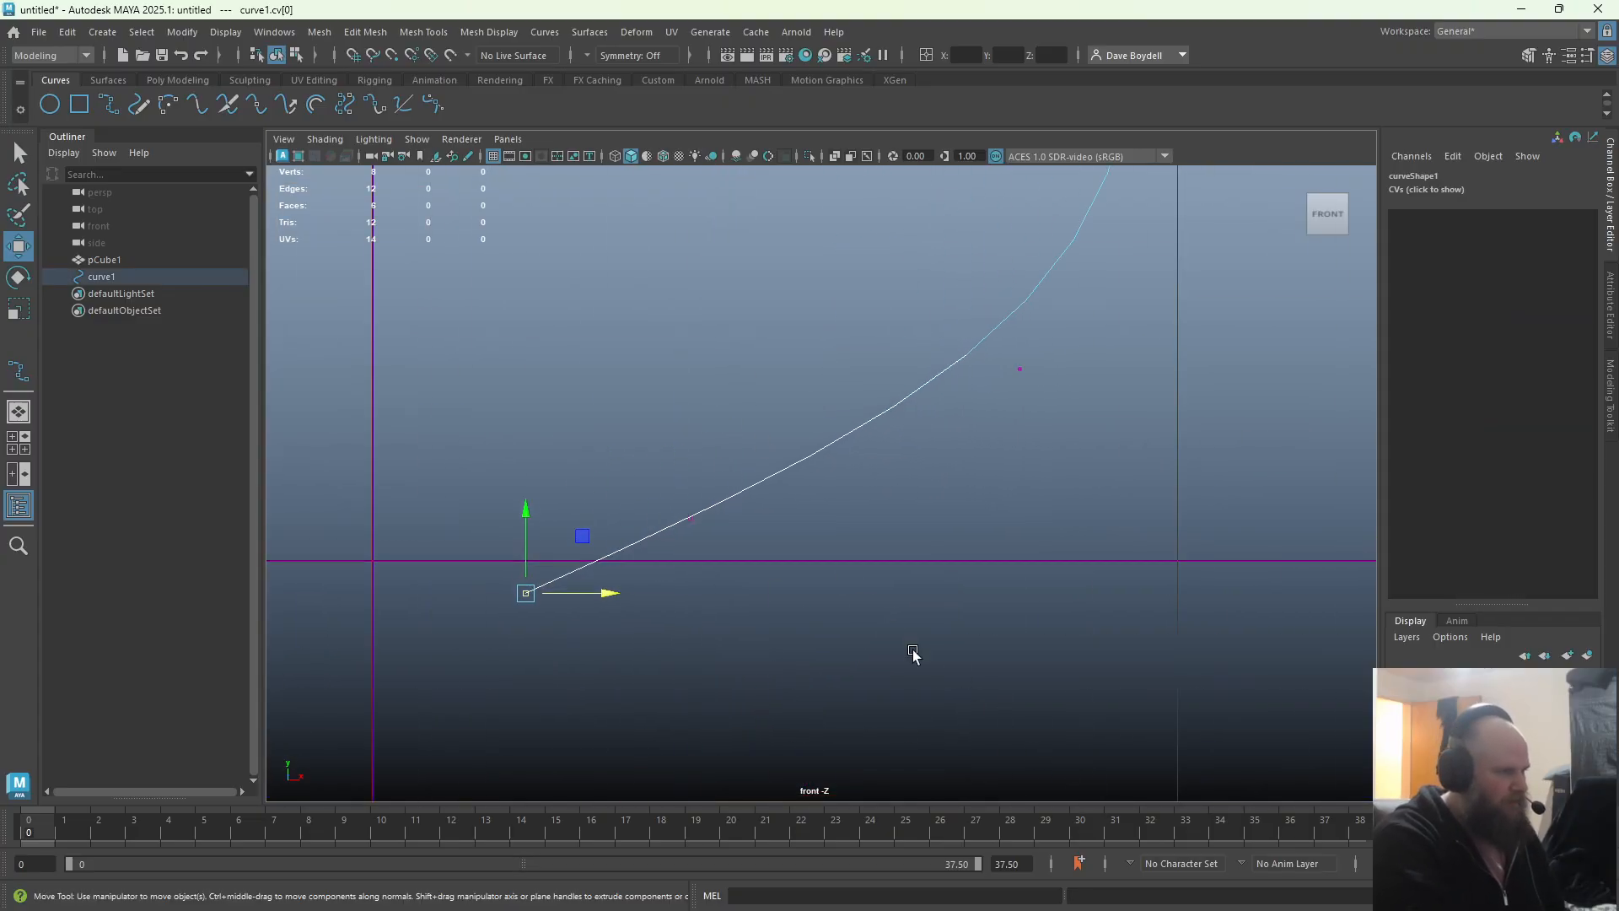
key(q)
click(604, 614)
drag(544, 622, 544, 621)
alt+middle_drag(539, 604, 742, 556)
scroll(771, 563, up, 2)
scroll(766, 565, down, 4)
scroll(778, 567, down, 2)
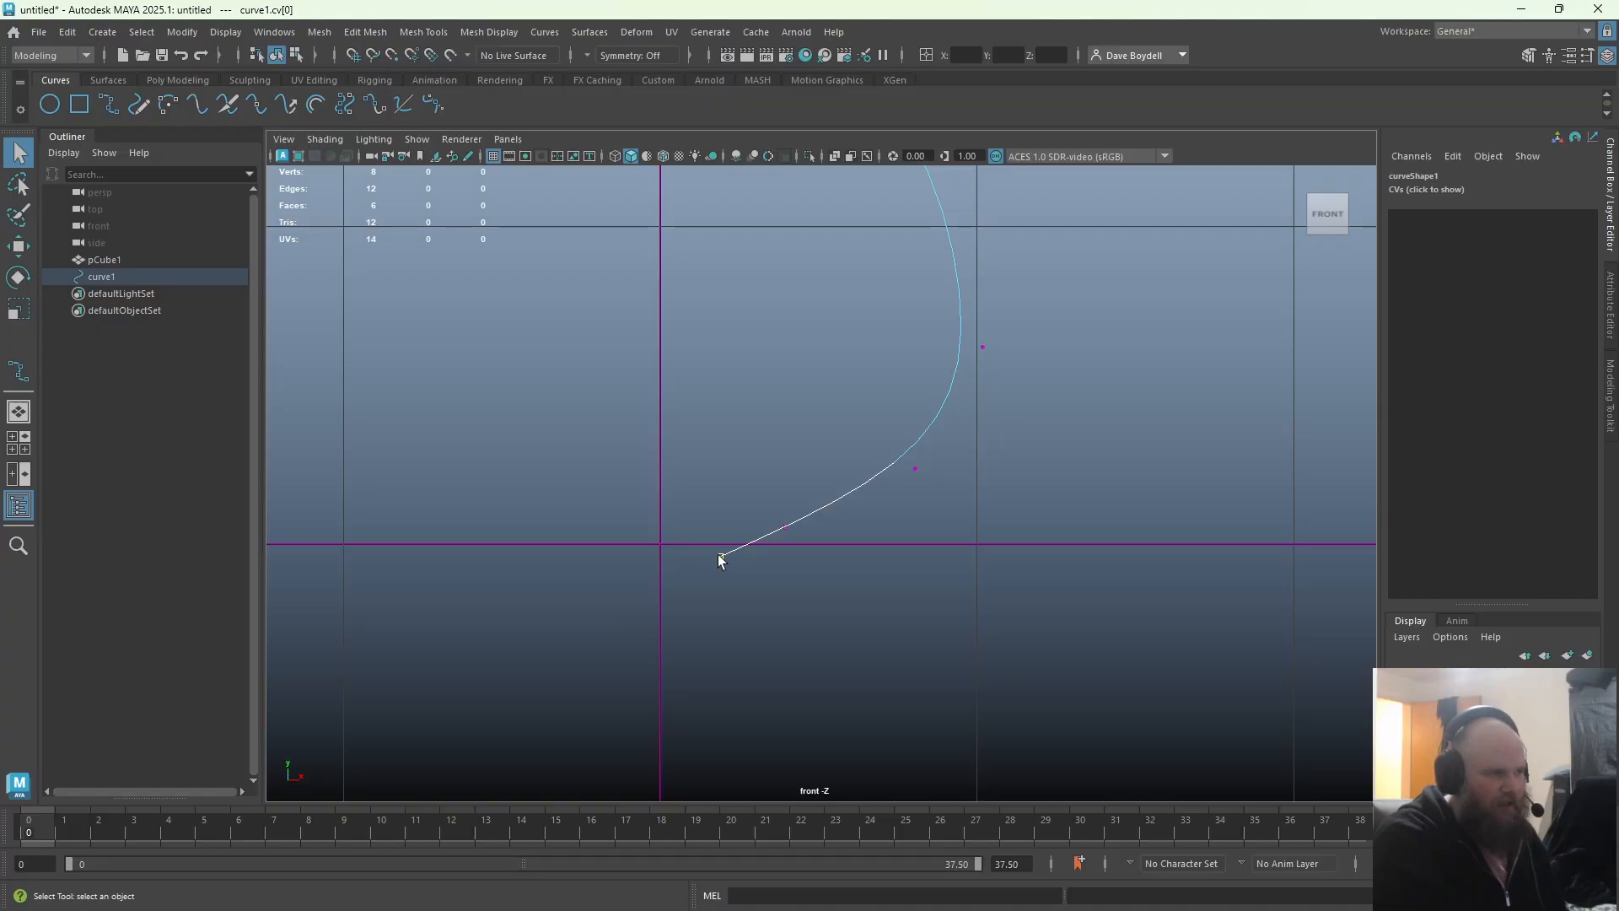
key(w)
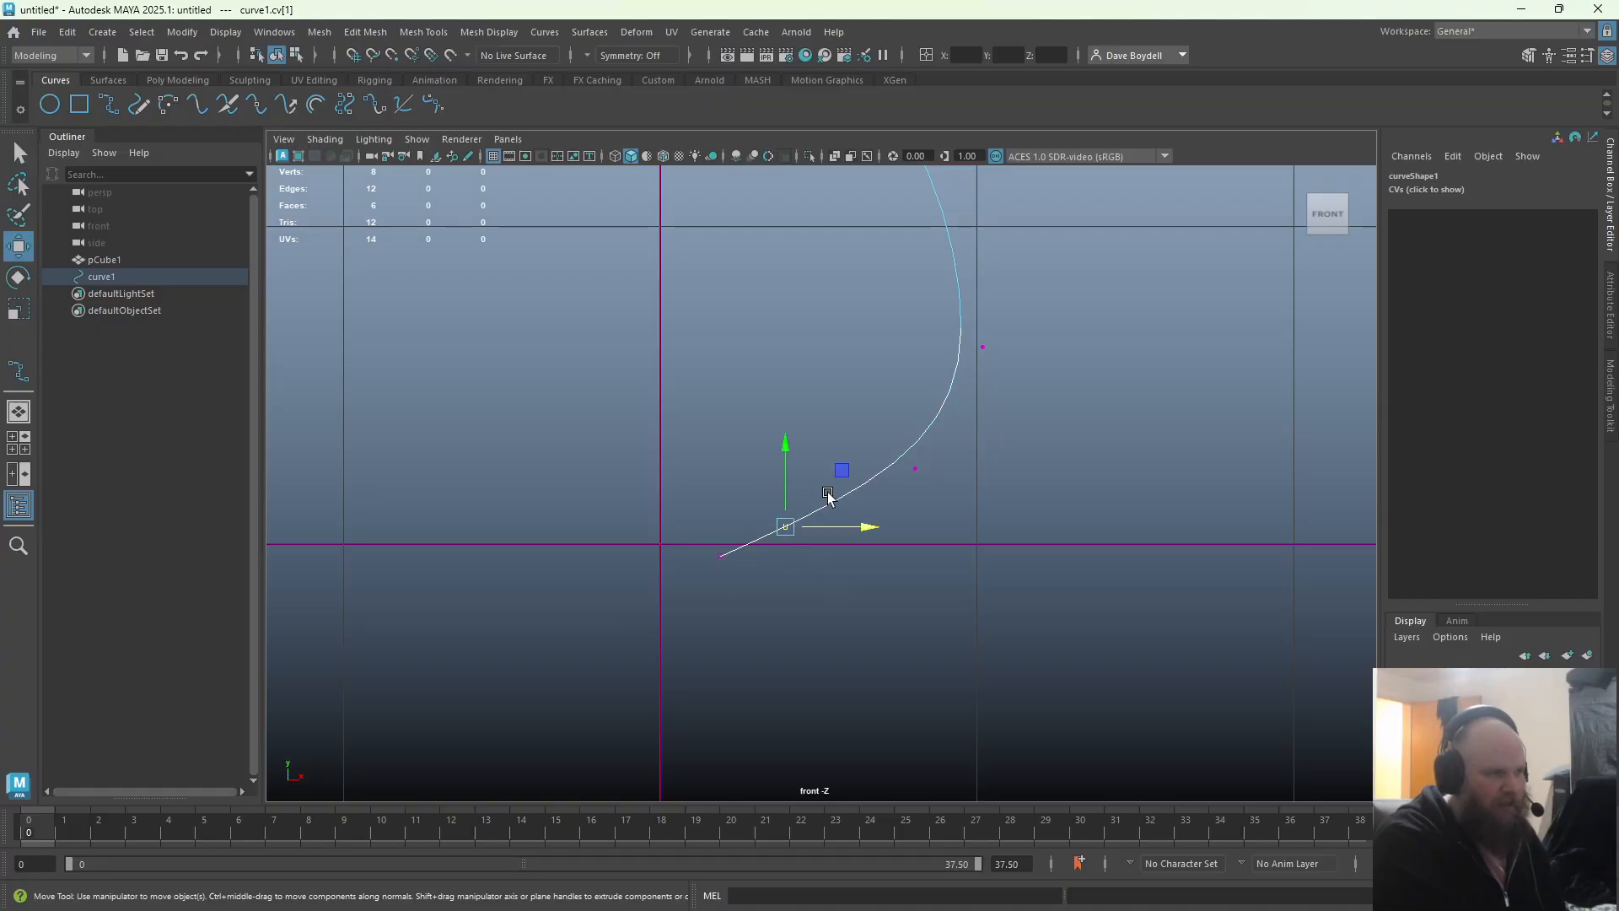
drag(839, 469, 827, 411)
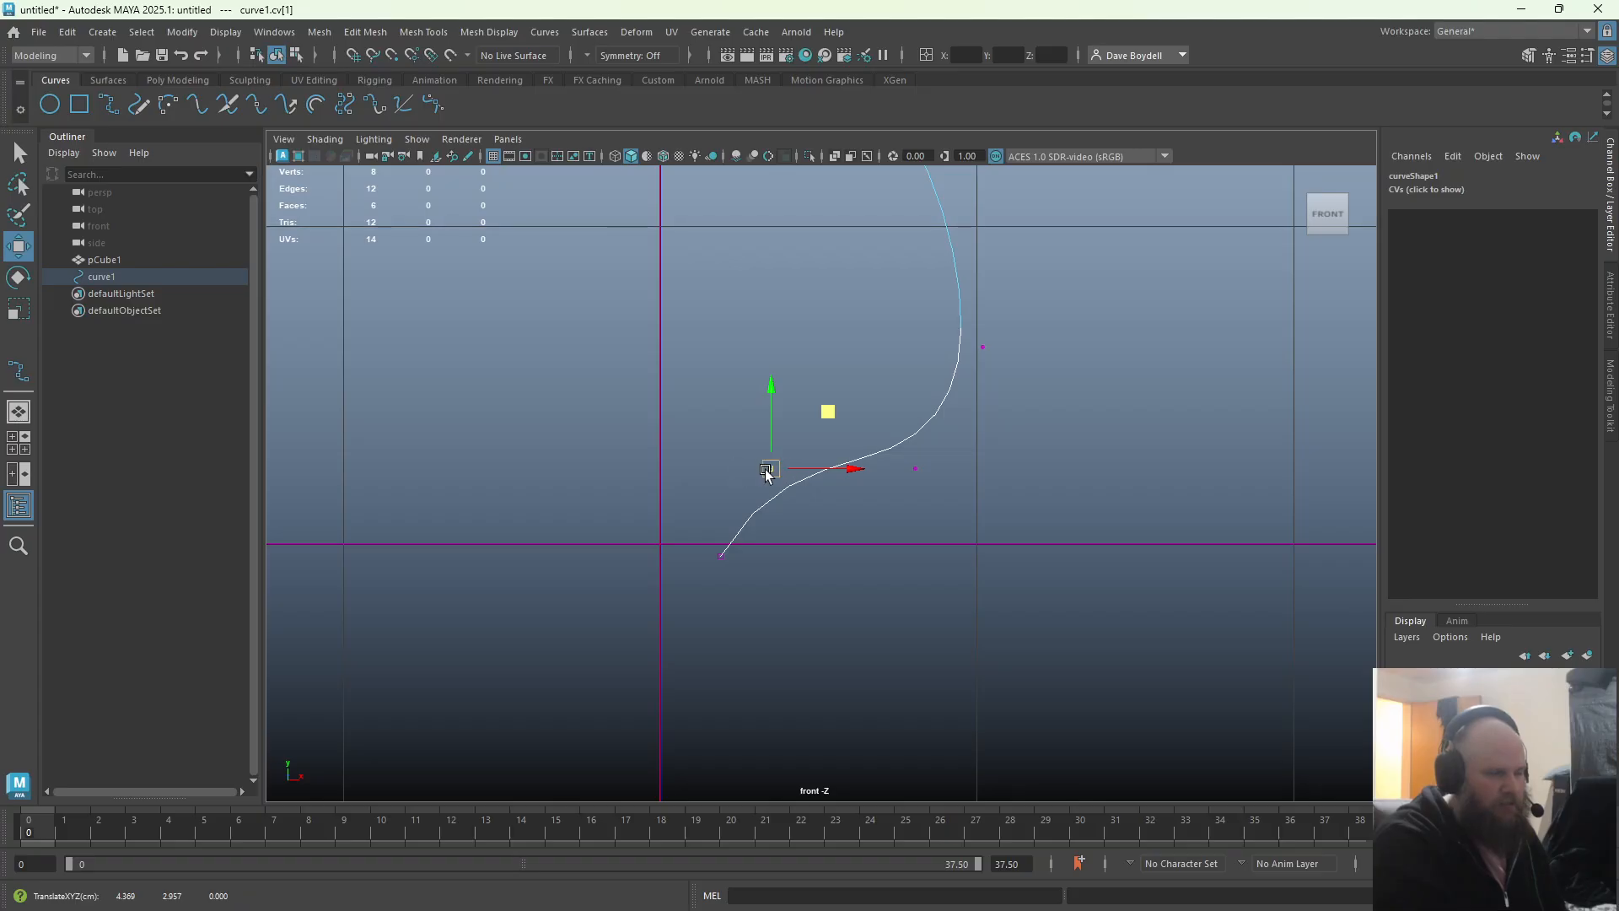
key(ctrl+z)
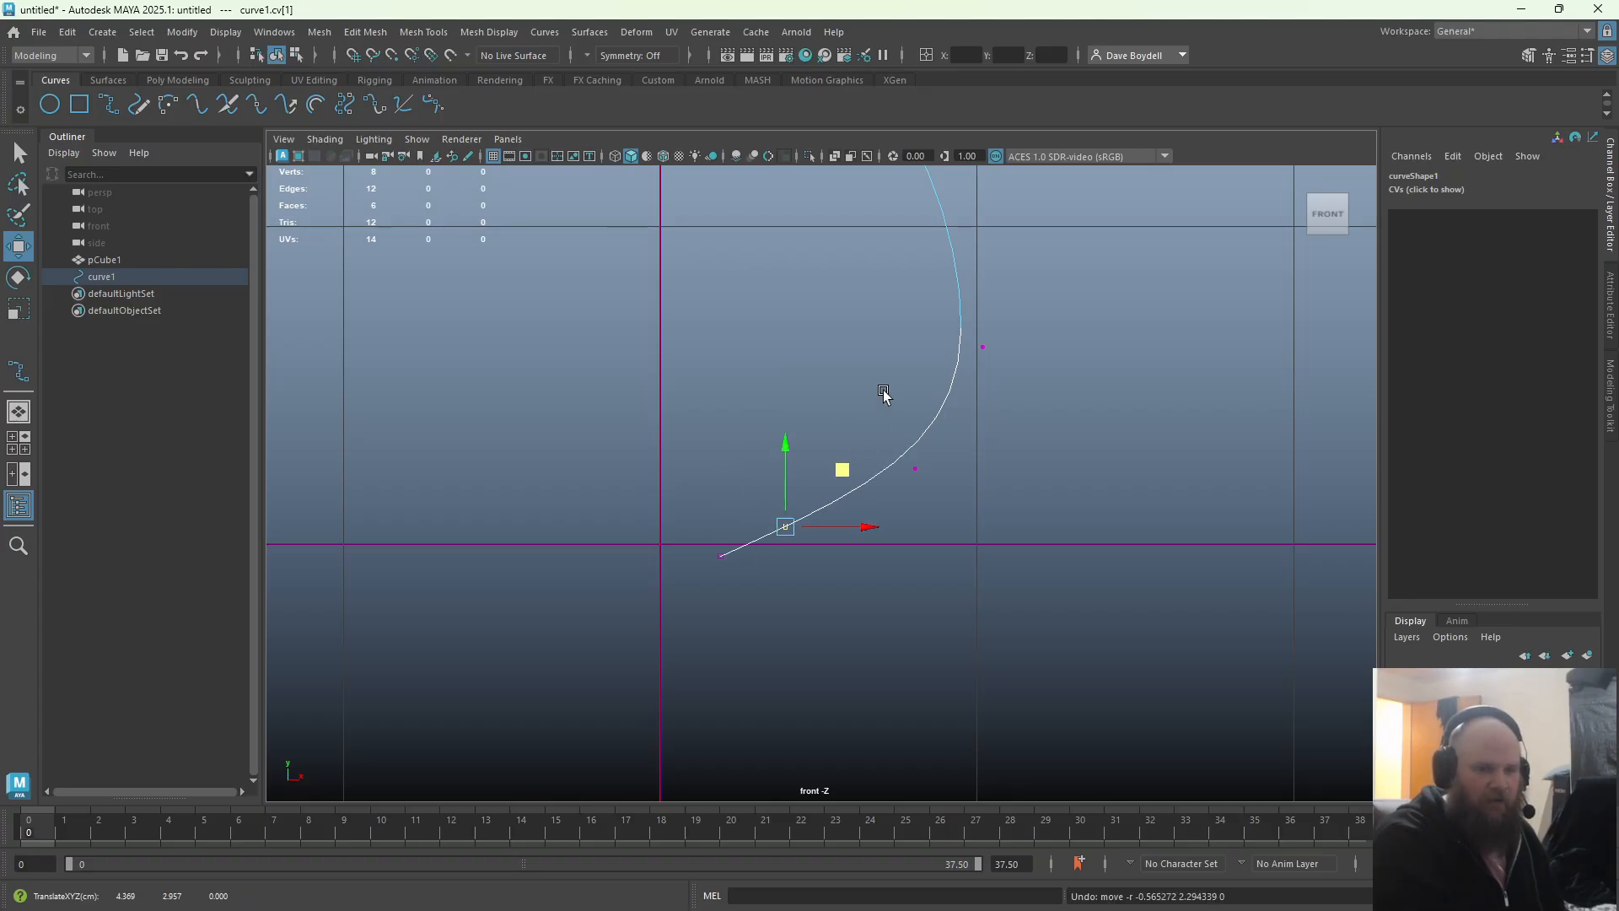
Snap the curve's lowest control vertex vertically onto the ground line at about X 2.4, and bring the second vertex down level with it
alt+middle_drag(885, 390, 857, 491)
scroll(857, 491, down, 1)
drag(663, 606, 723, 676)
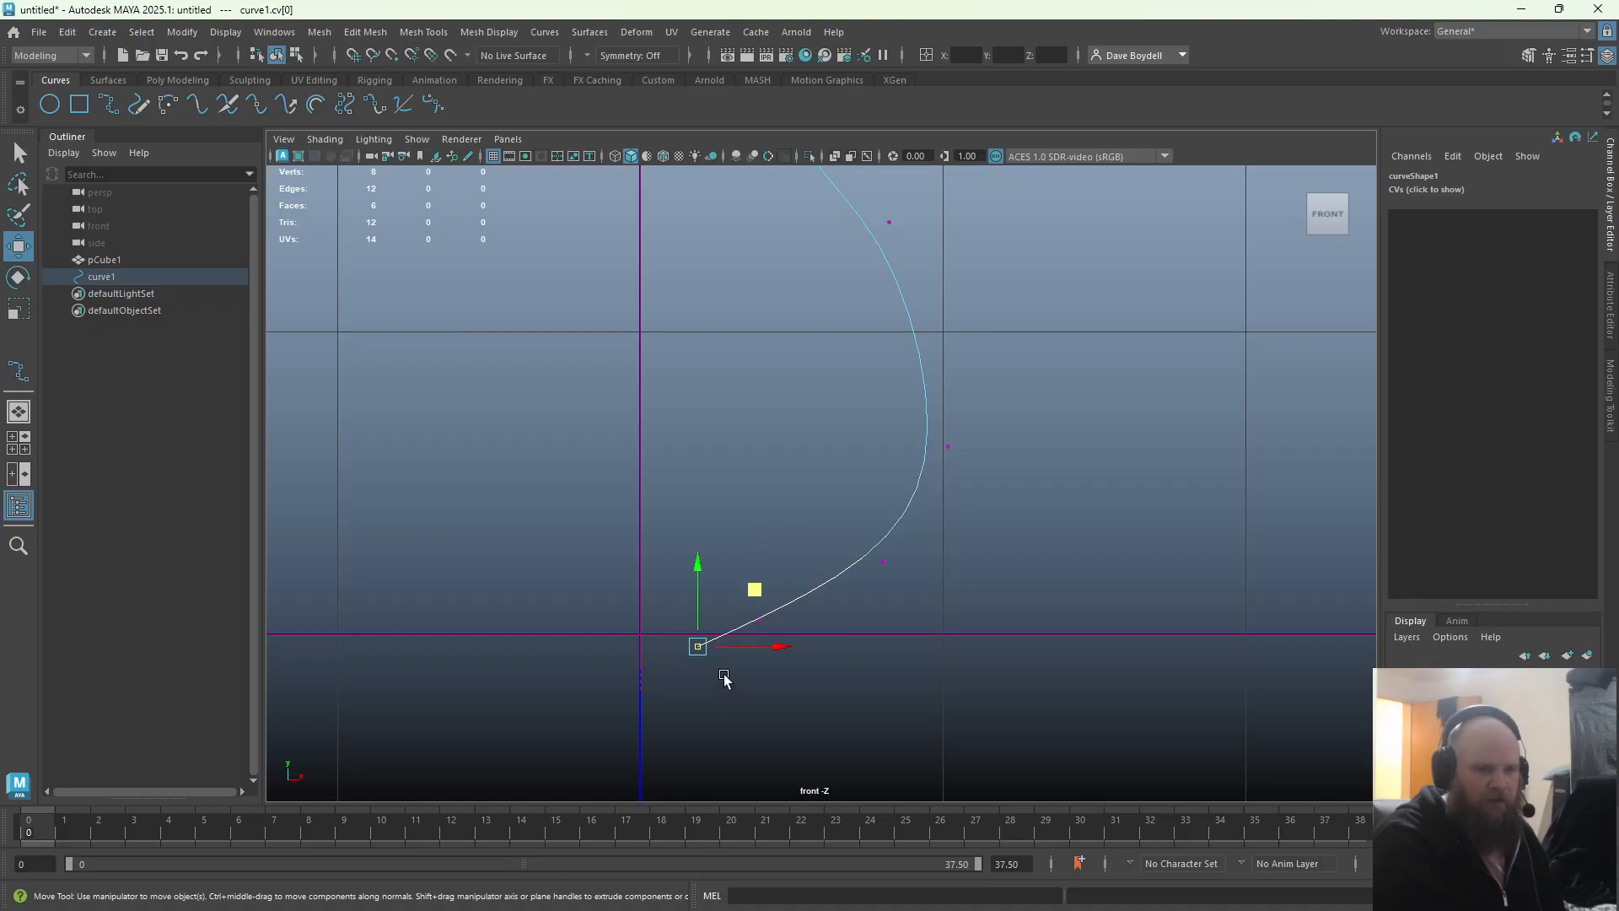
drag(696, 610, 649, 630)
key(x)
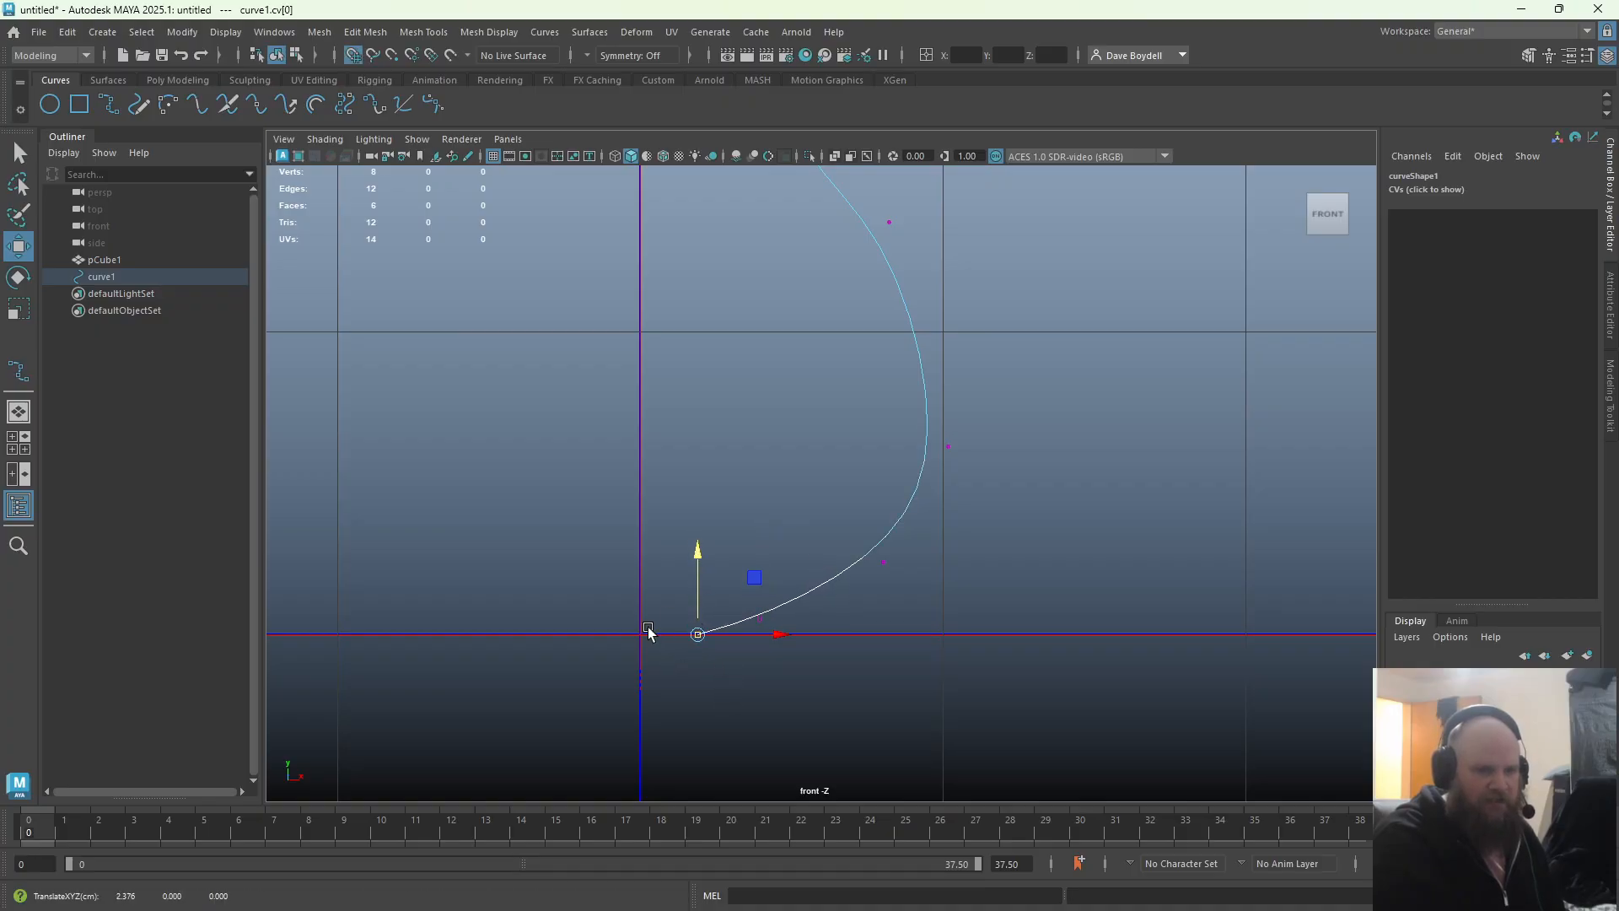
drag(747, 600, 797, 640)
scroll(745, 441, down, 2)
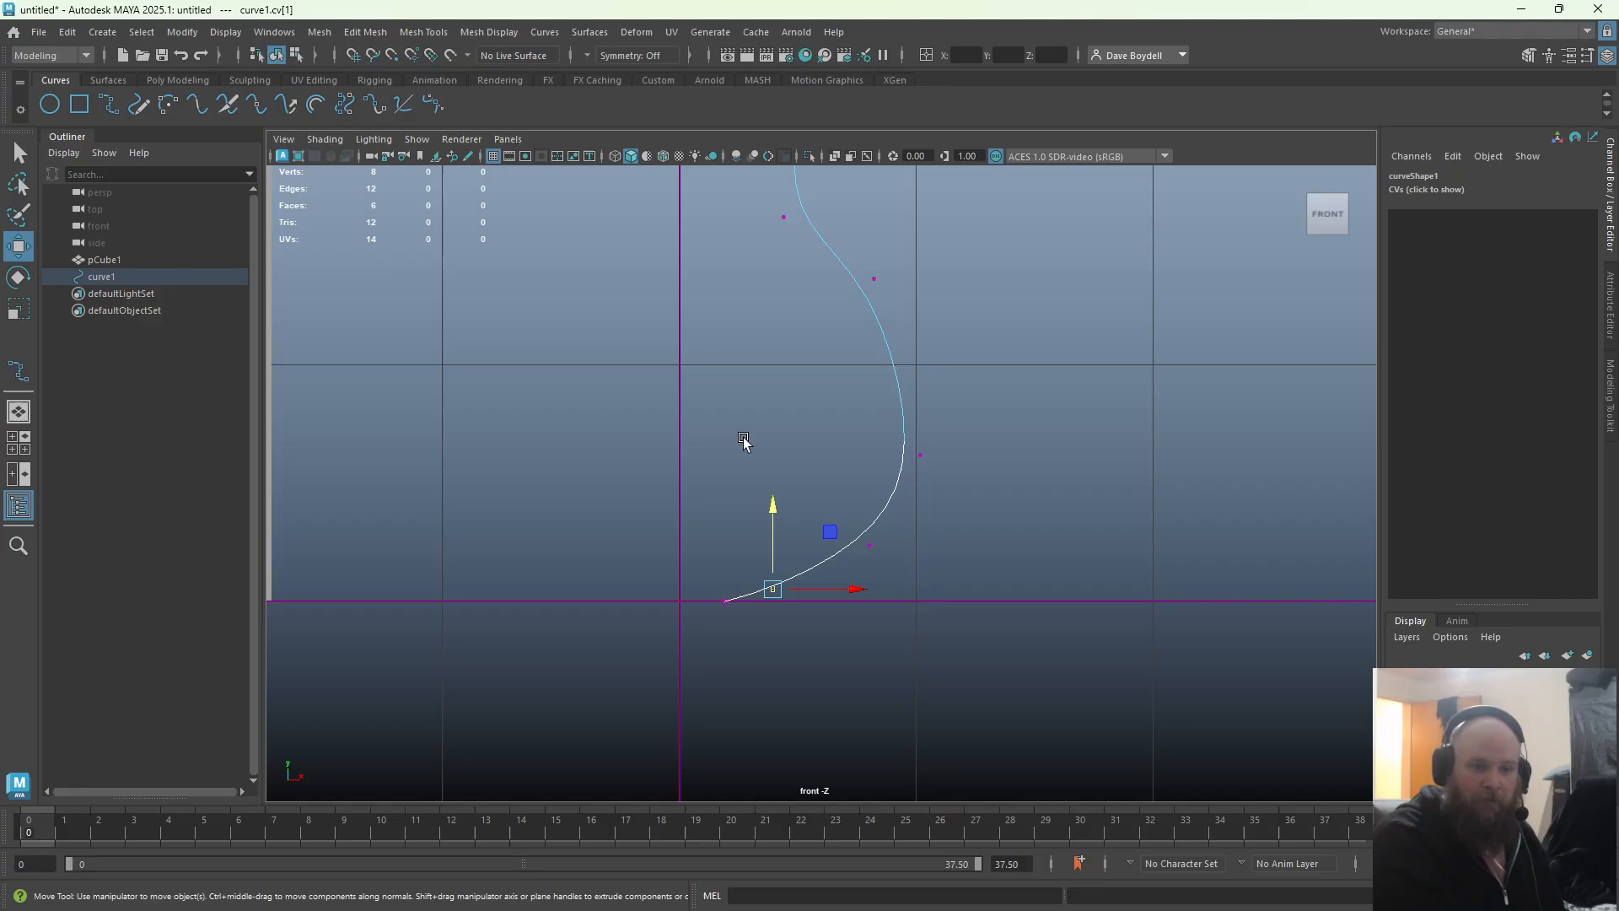
alt+middle_drag(745, 441, 688, 577)
Adjust the two control vertices around the profile's lower bulge to make its curve rounder
drag(774, 663, 841, 690)
drag(871, 625, 885, 640)
click(864, 589)
drag(921, 533, 929, 510)
Move the mid-curve control vertex down and inward, and place the one above it at about X 3.3, Y 20.8
click(817, 412)
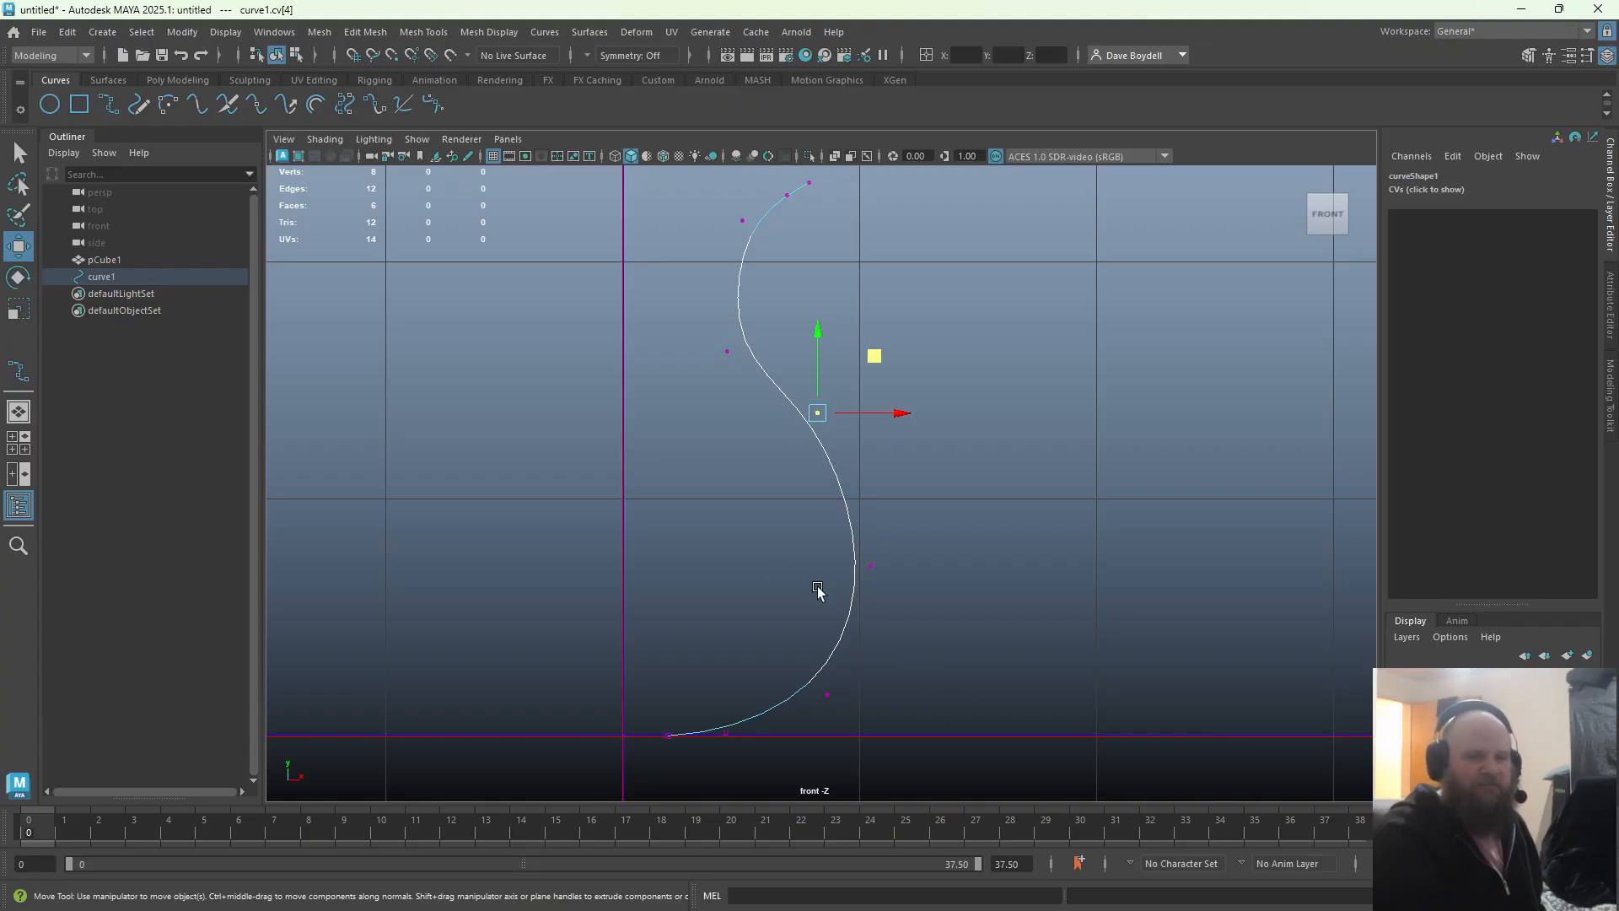
drag(872, 358, 817, 382)
drag(680, 341, 751, 371)
drag(776, 291, 735, 279)
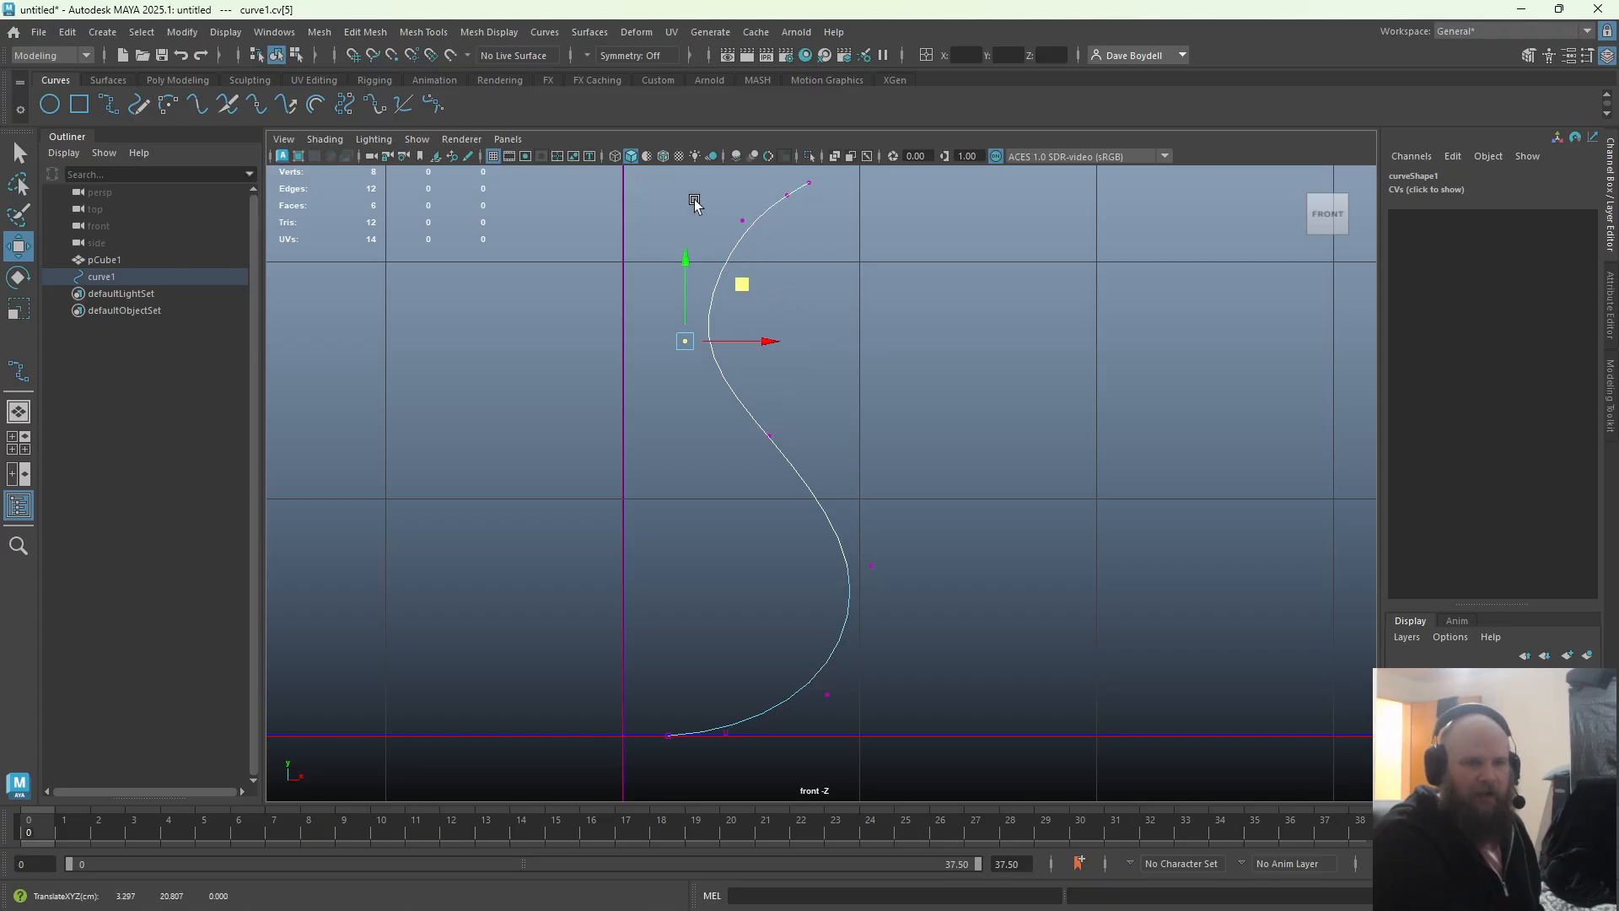
Pull the upper control vertices in toward the vertical axis, placing the top pair at about X 3.5, Y 28 to form a narrow neck
click(742, 220)
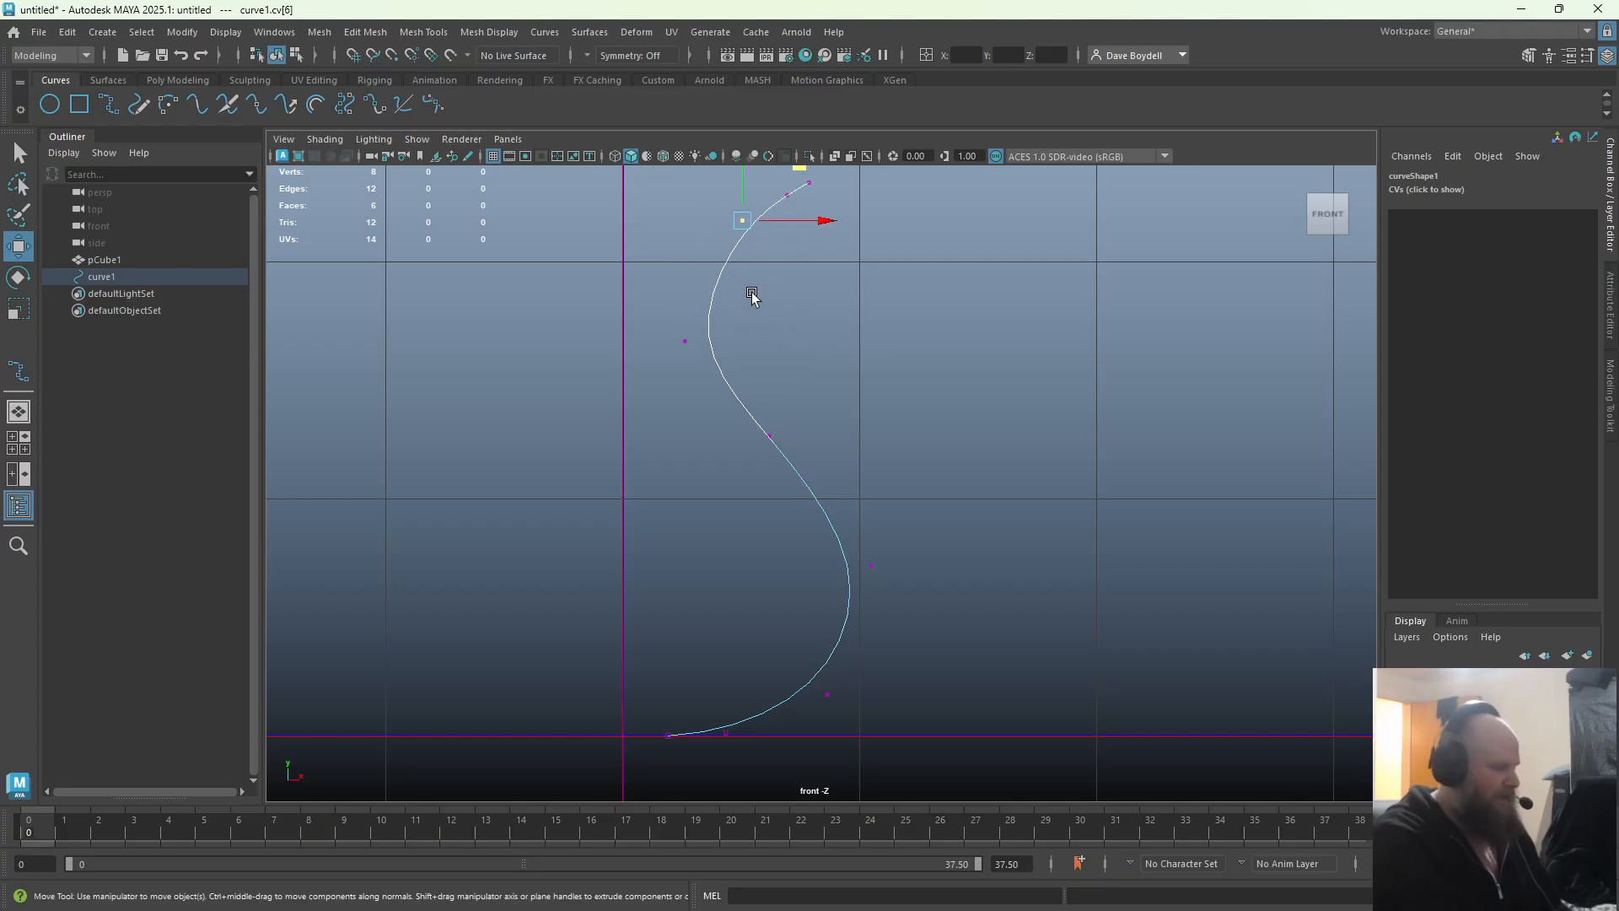
alt+middle_drag(750, 288, 739, 409)
drag(788, 288, 811, 327)
key(q)
key(w)
drag(838, 255, 727, 270)
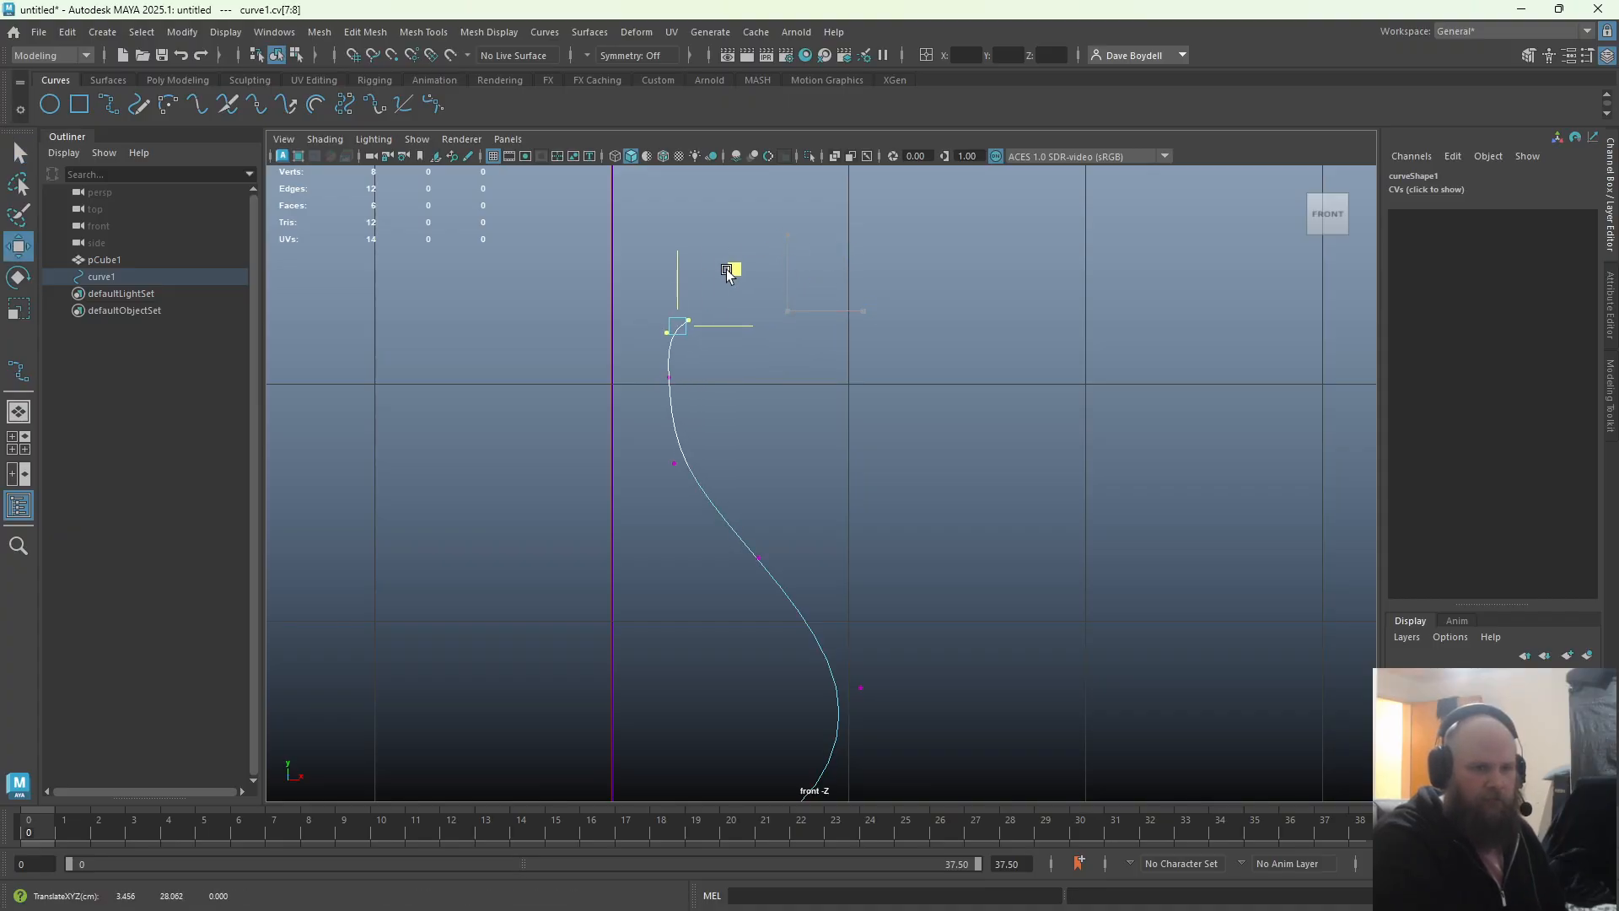
Move the two lower-bulge control vertices together horizontally toward the axis, to about X 9.4
key(q)
scroll(600, 340, down, 3)
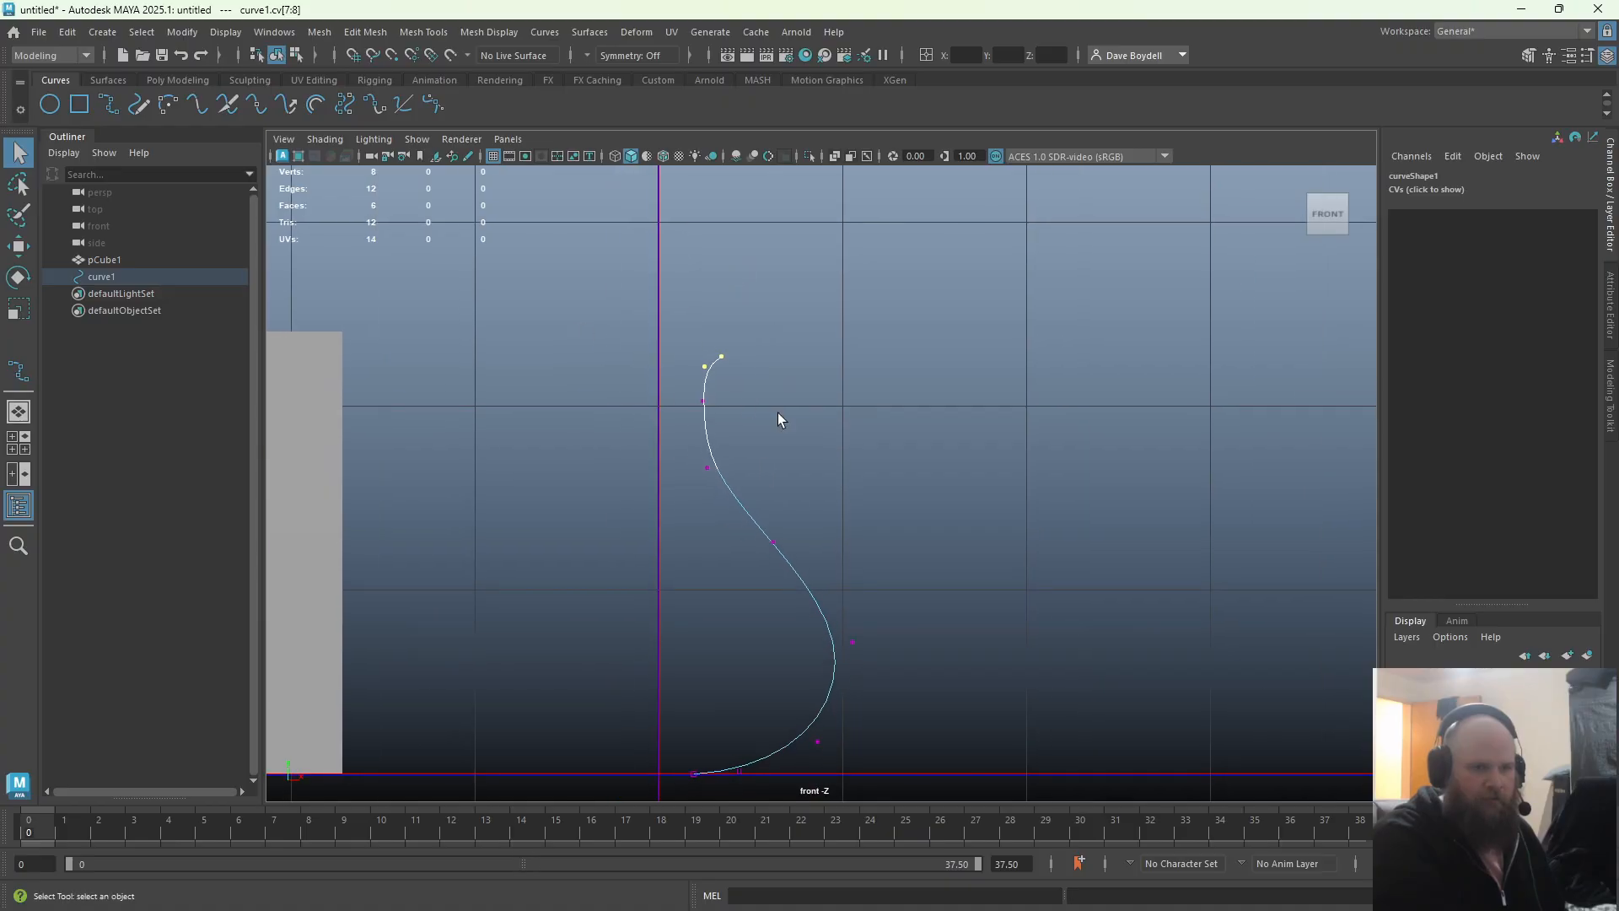
drag(818, 598, 936, 753)
key(w)
drag(912, 695, 880, 698)
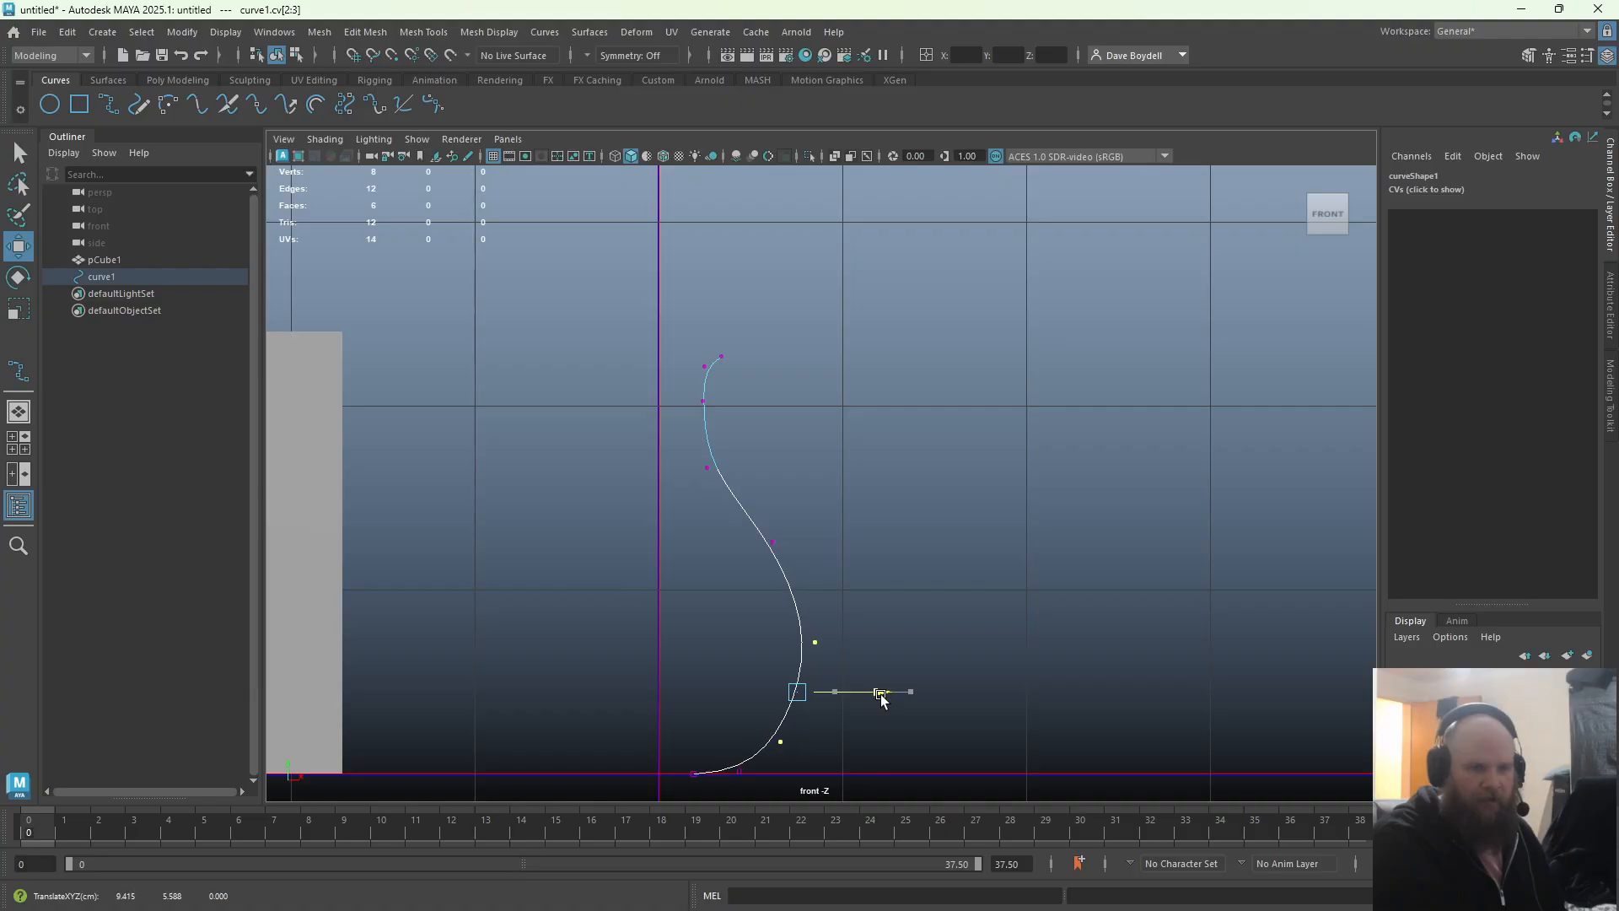
Return the profile curve to Object Mode and revolve it into a vase surface
click(878, 580)
alt+middle_drag(811, 622, 857, 506)
key(q)
right_drag(815, 424, 913, 366)
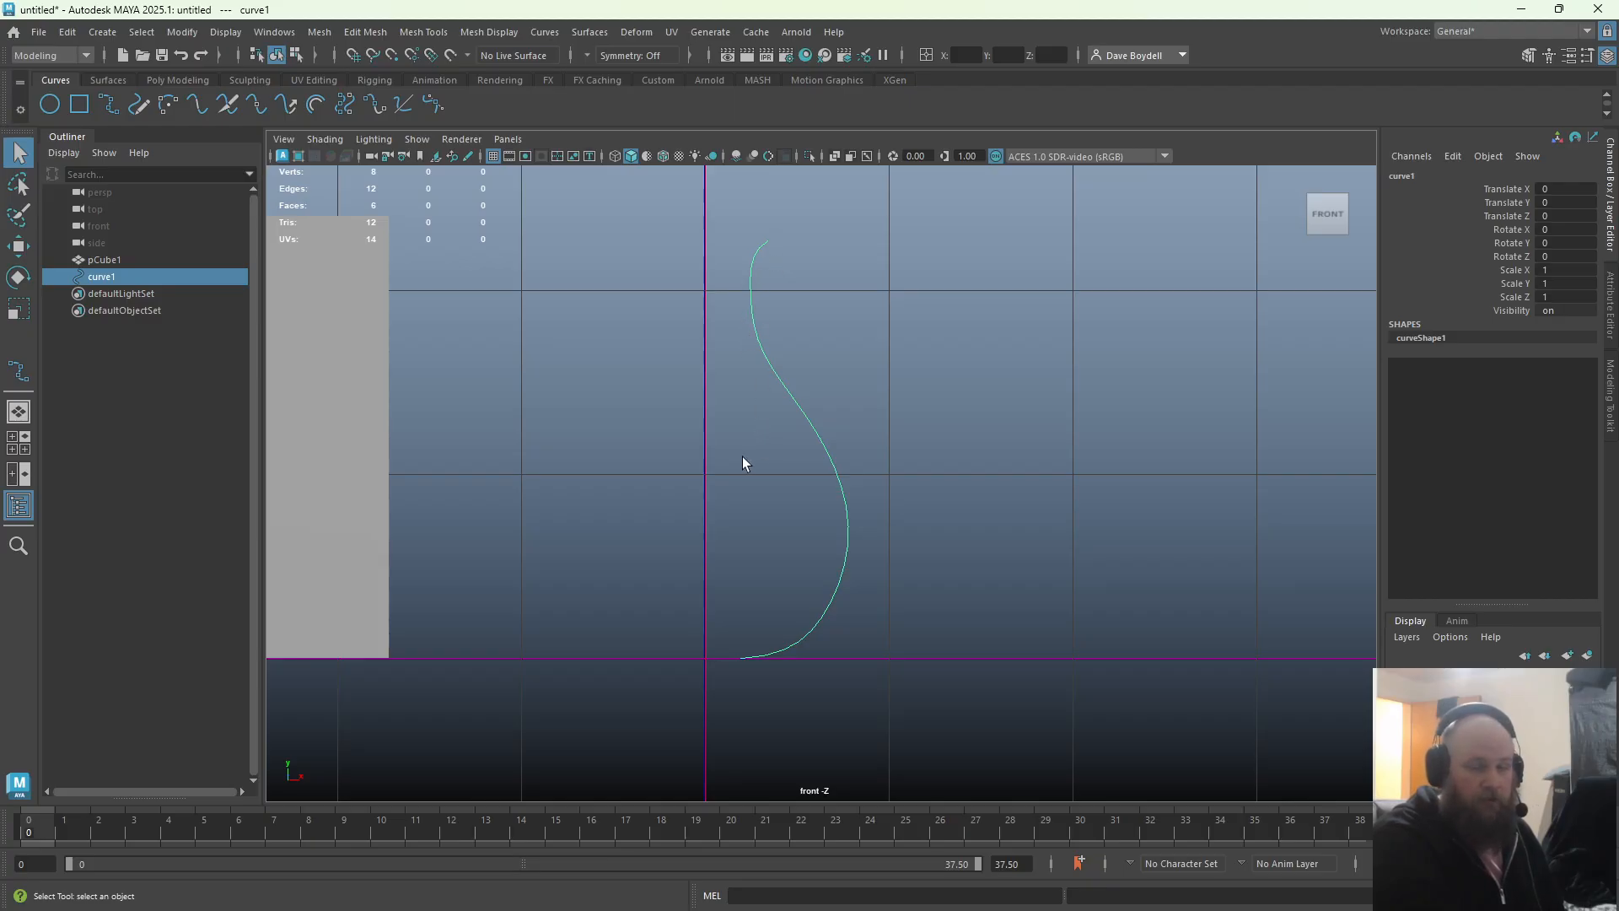
key(w)
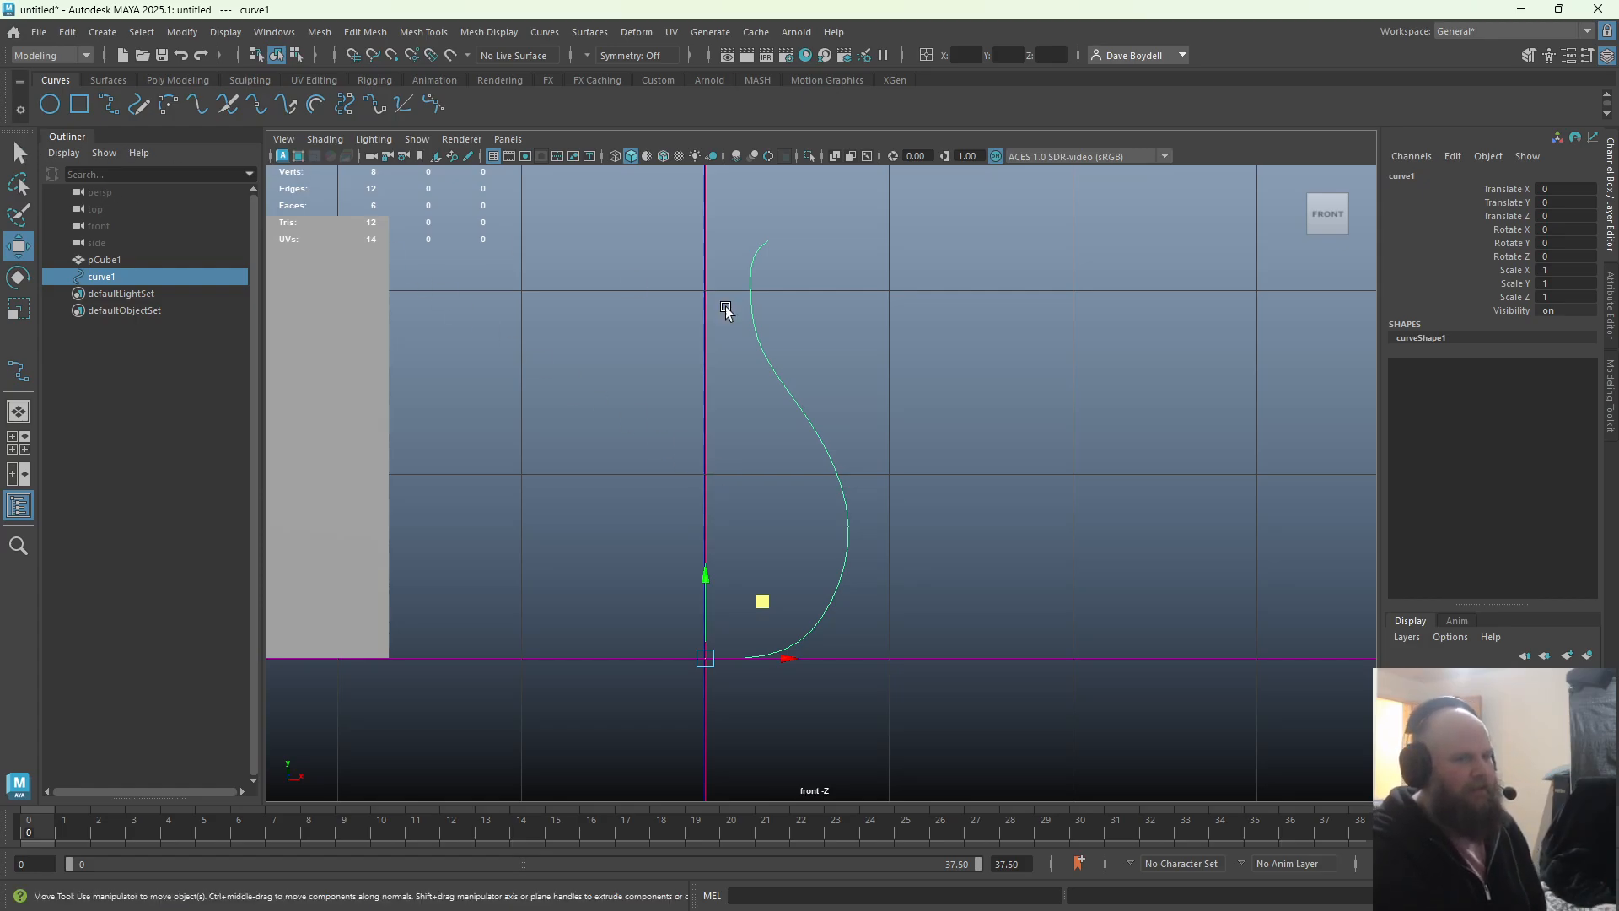
click(110, 81)
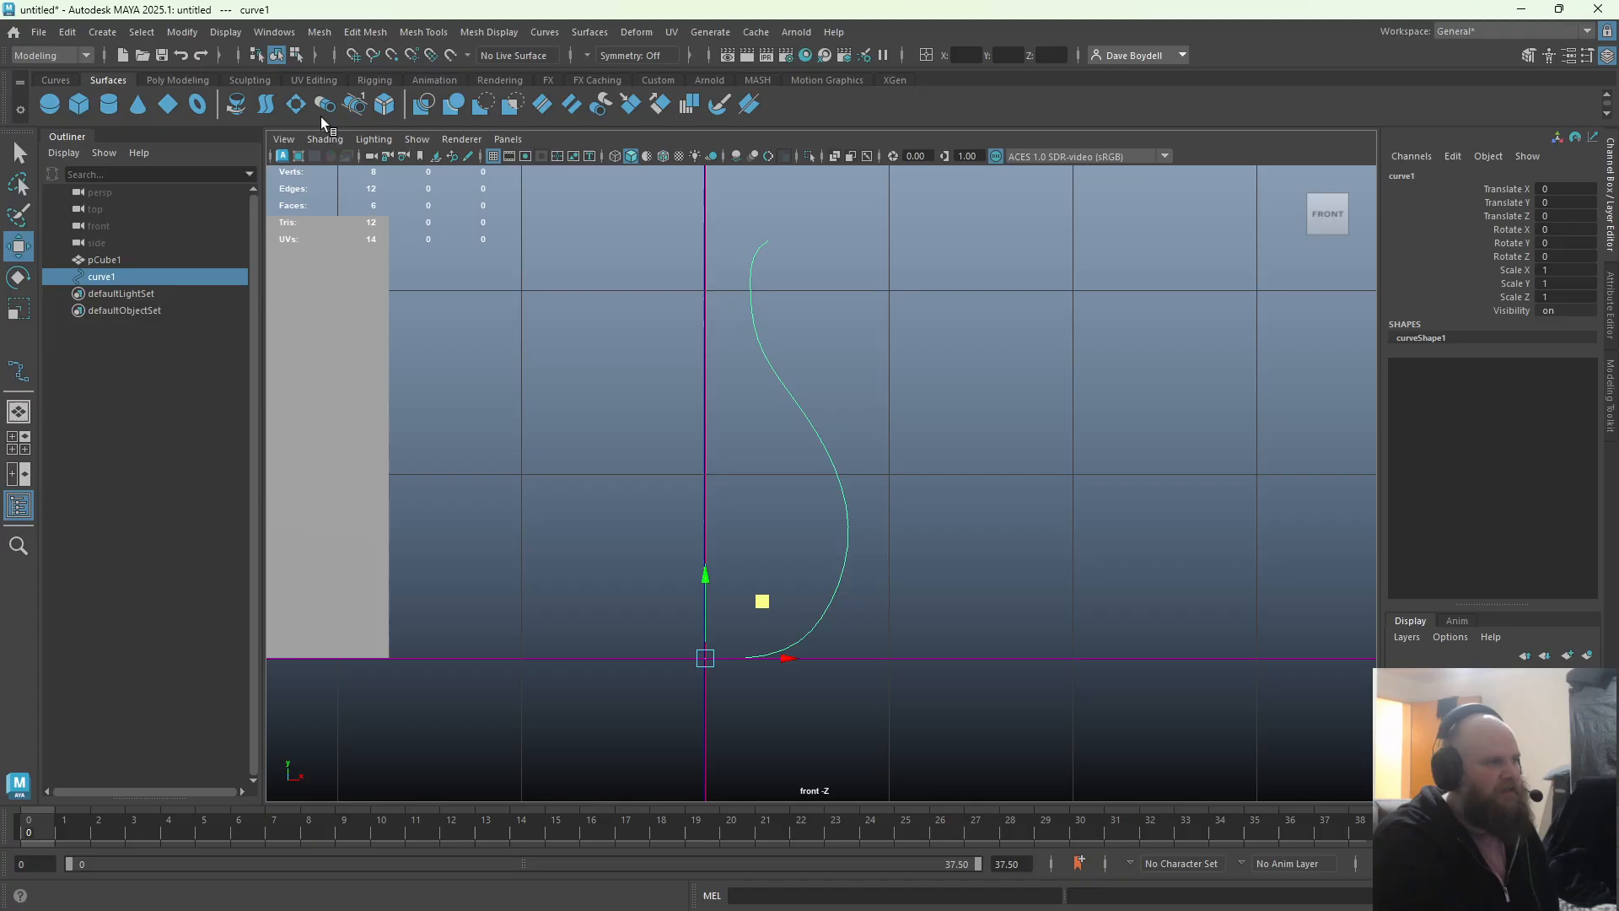
click(231, 106)
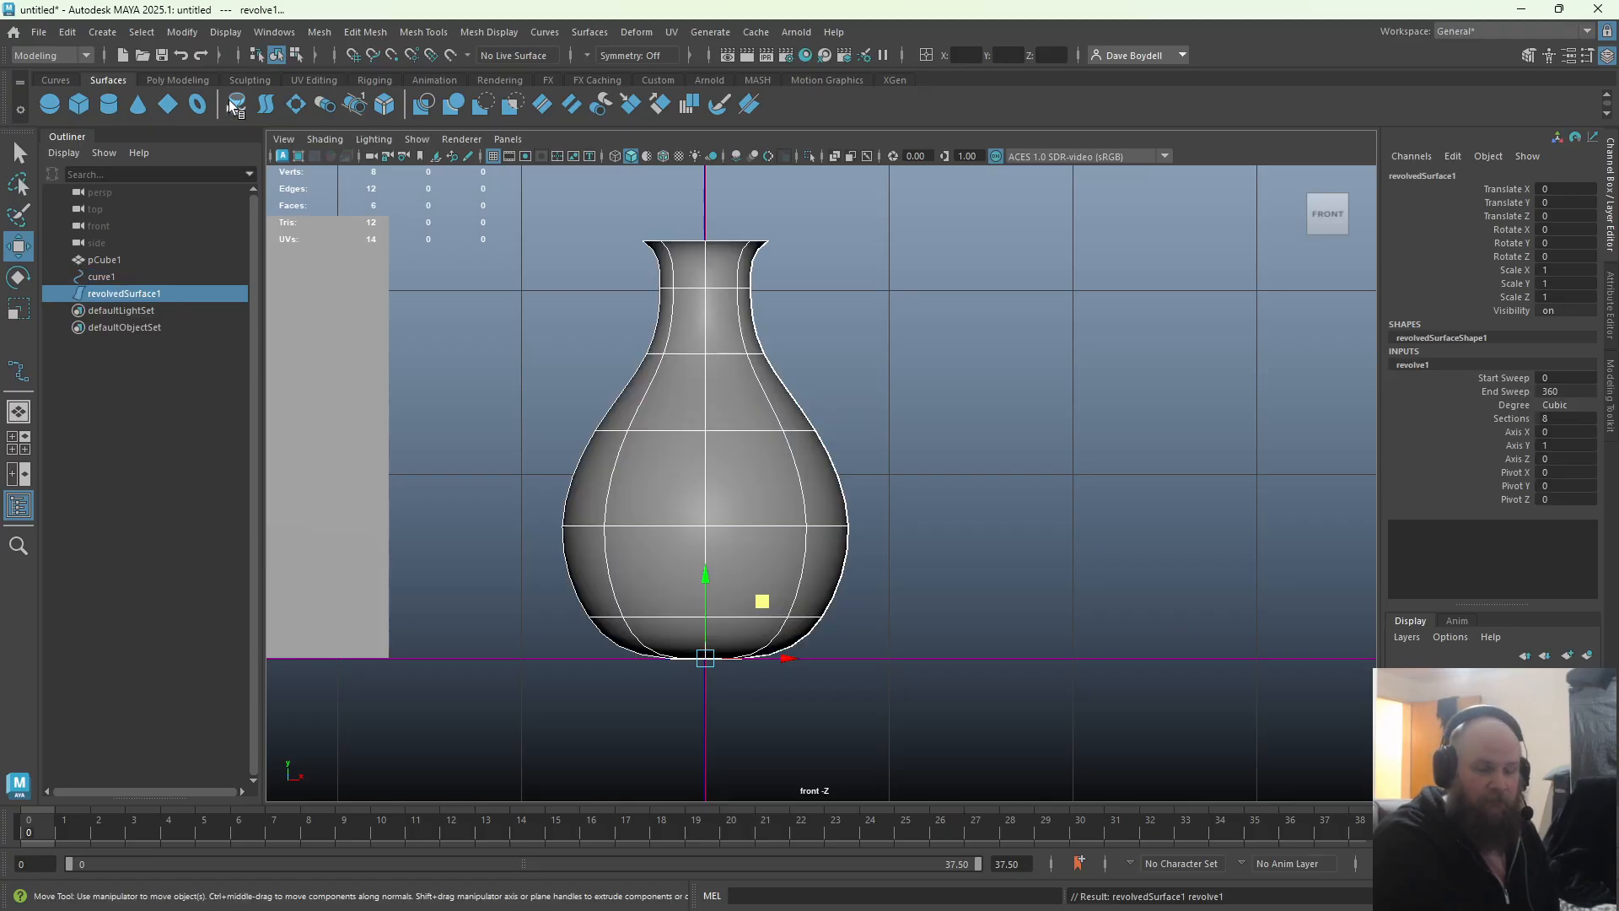
Examine the revolved vase beside the reference box from several angles in the perspective view
key(space)
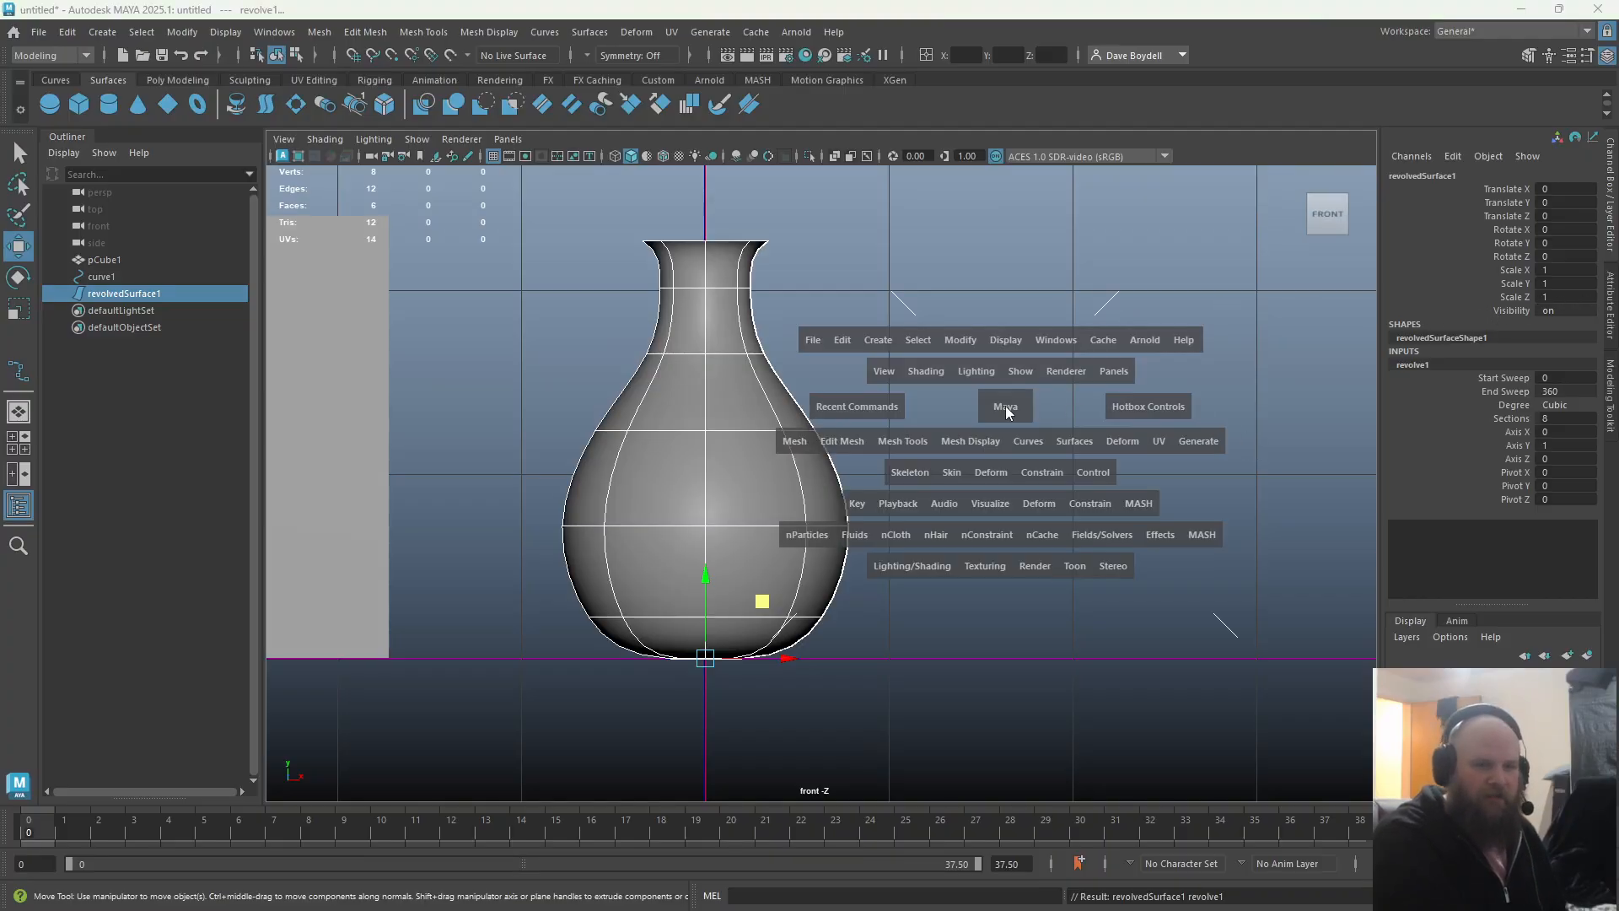
drag(1005, 407, 1005, 372)
alt+drag(1012, 439, 895, 555)
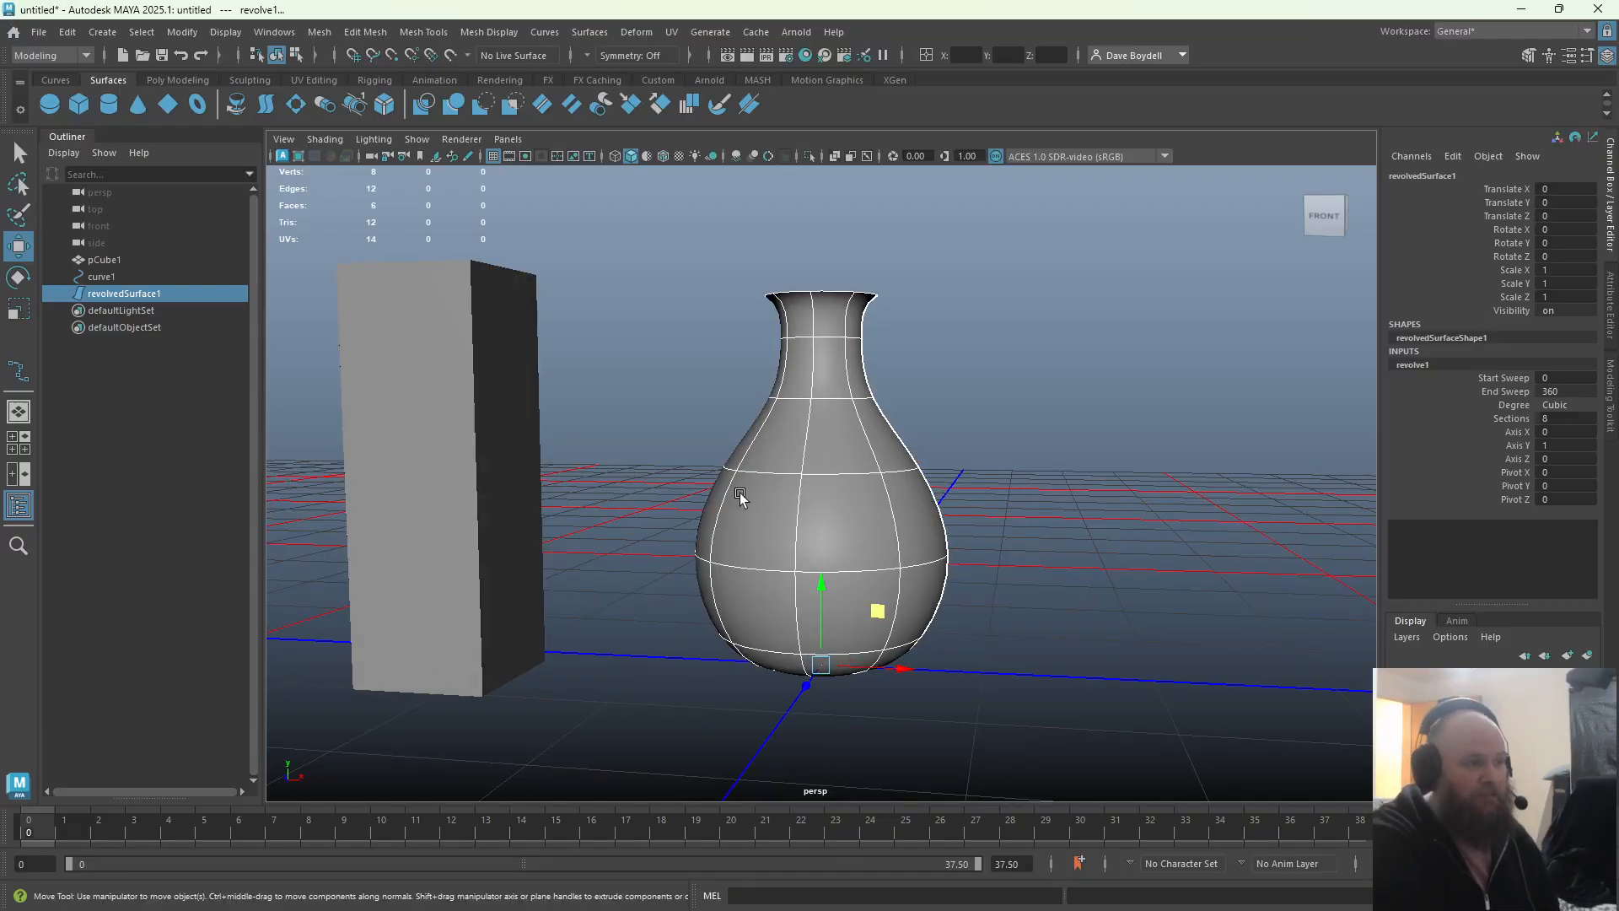
alt+drag(802, 661, 894, 664)
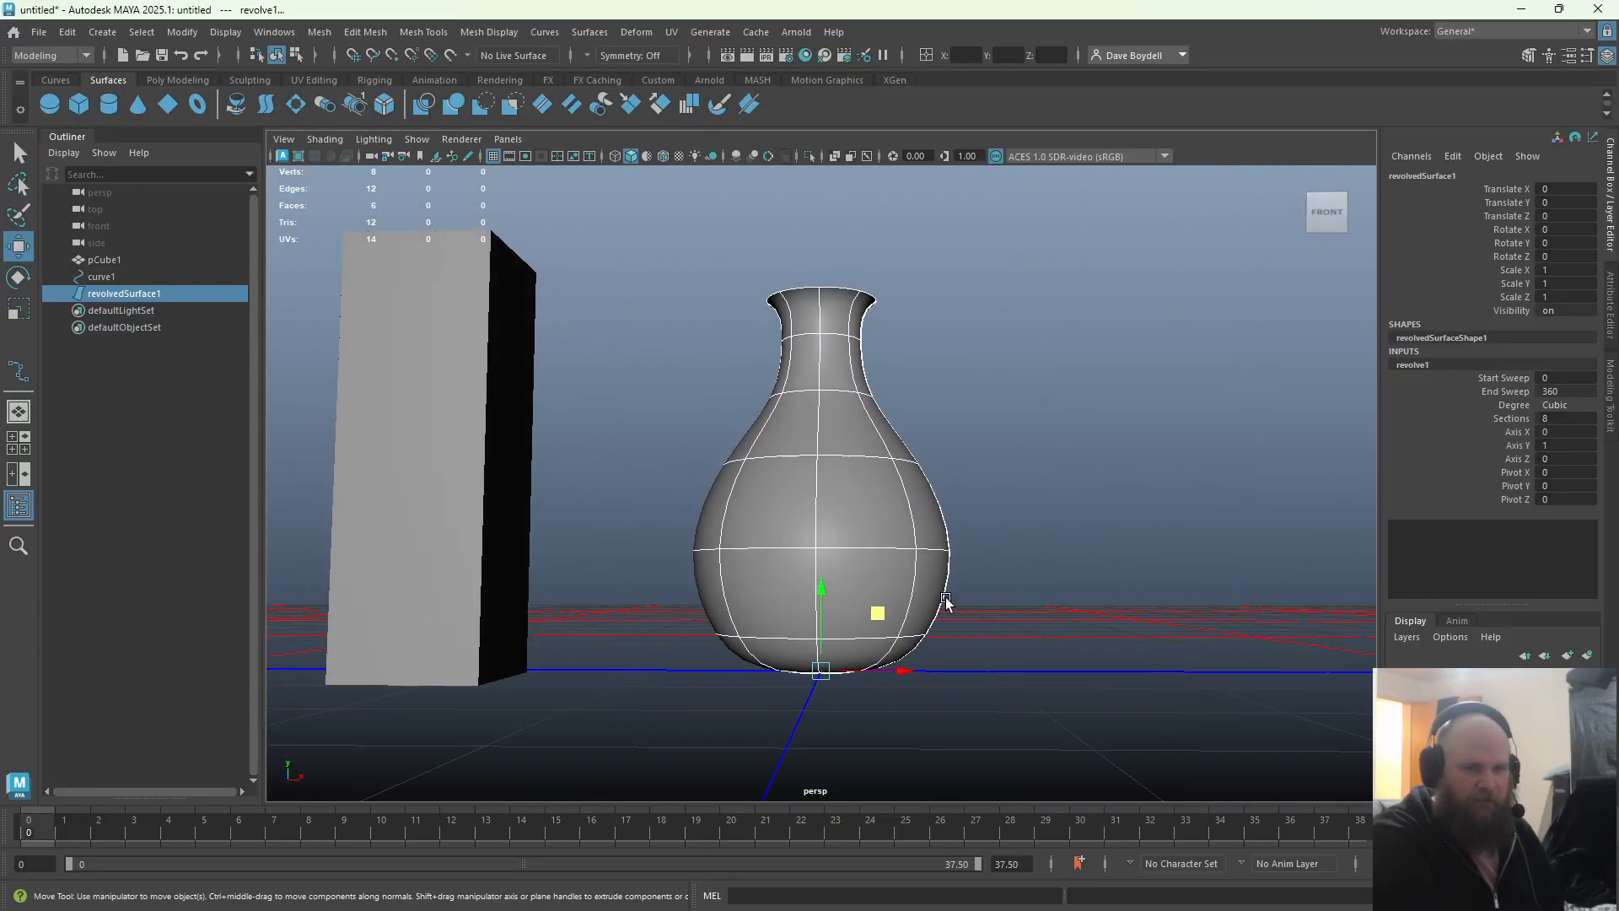
alt+drag(946, 600, 896, 653)
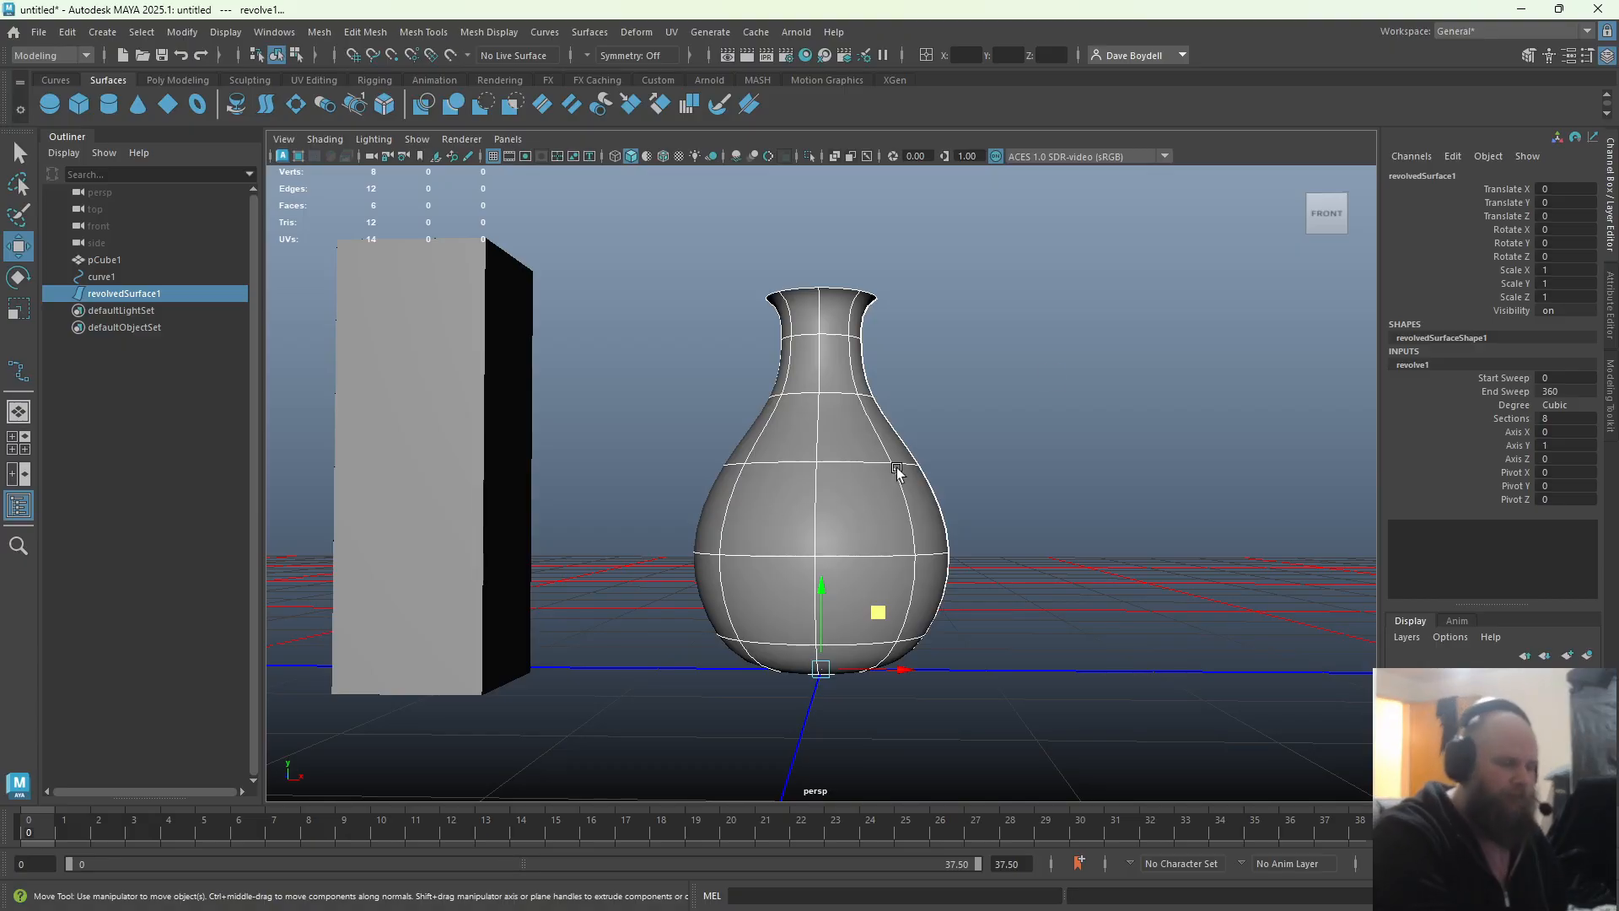
alt+drag(1002, 491, 915, 544)
click(1033, 519)
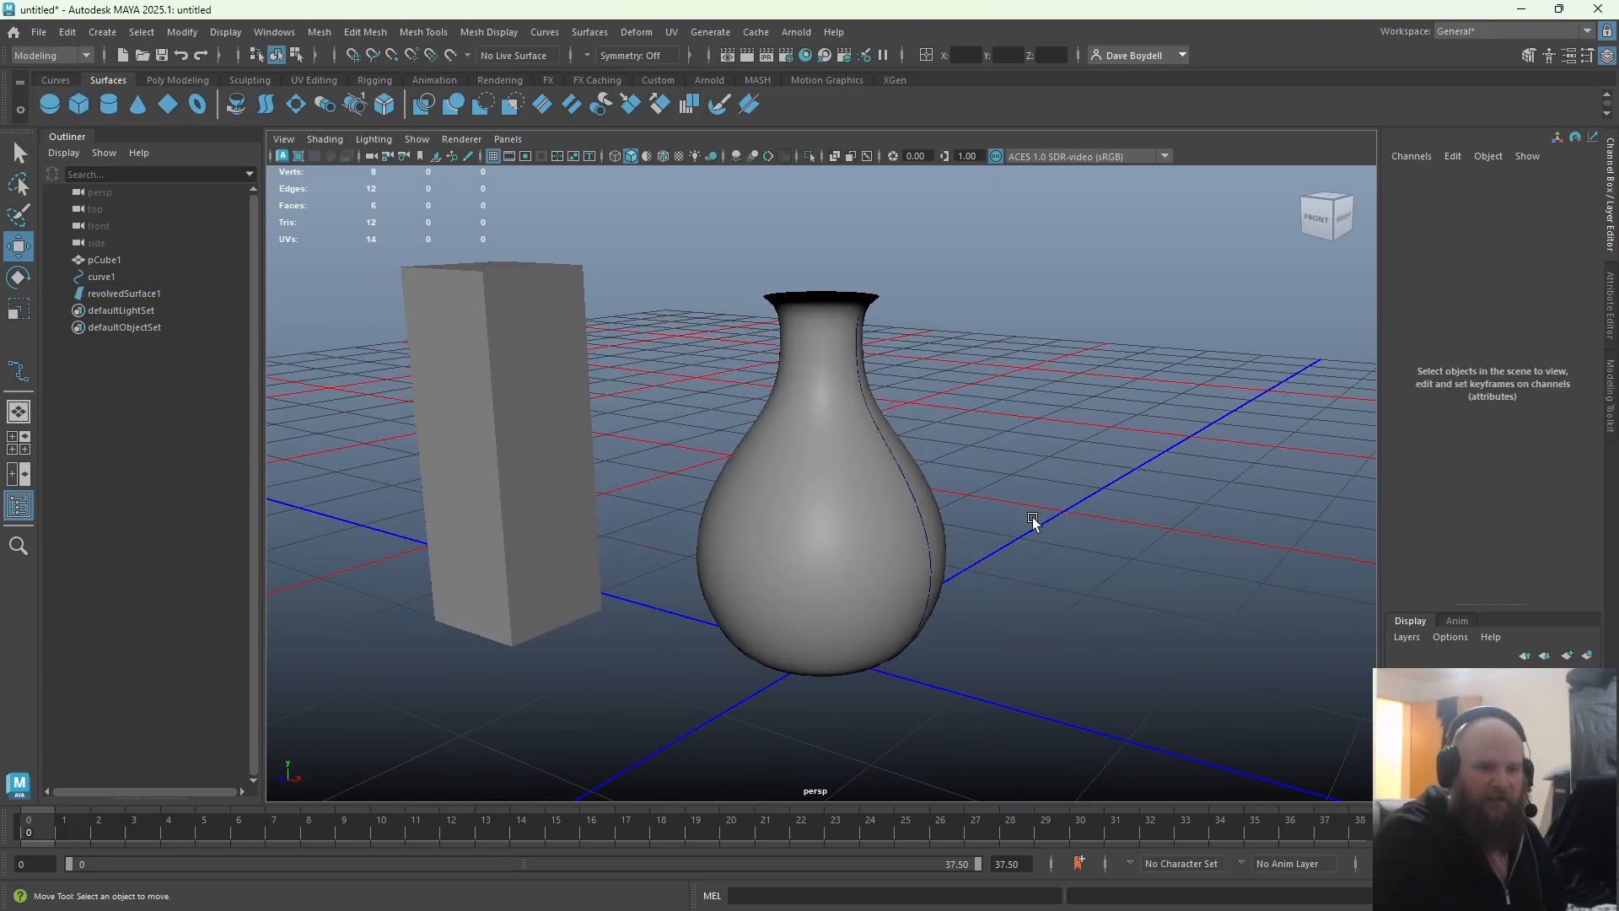
alt+drag(1033, 518, 882, 596)
Select the vase's profile curve and, in the front view, move the control vertex at the bulge's widest part outward
click(873, 557)
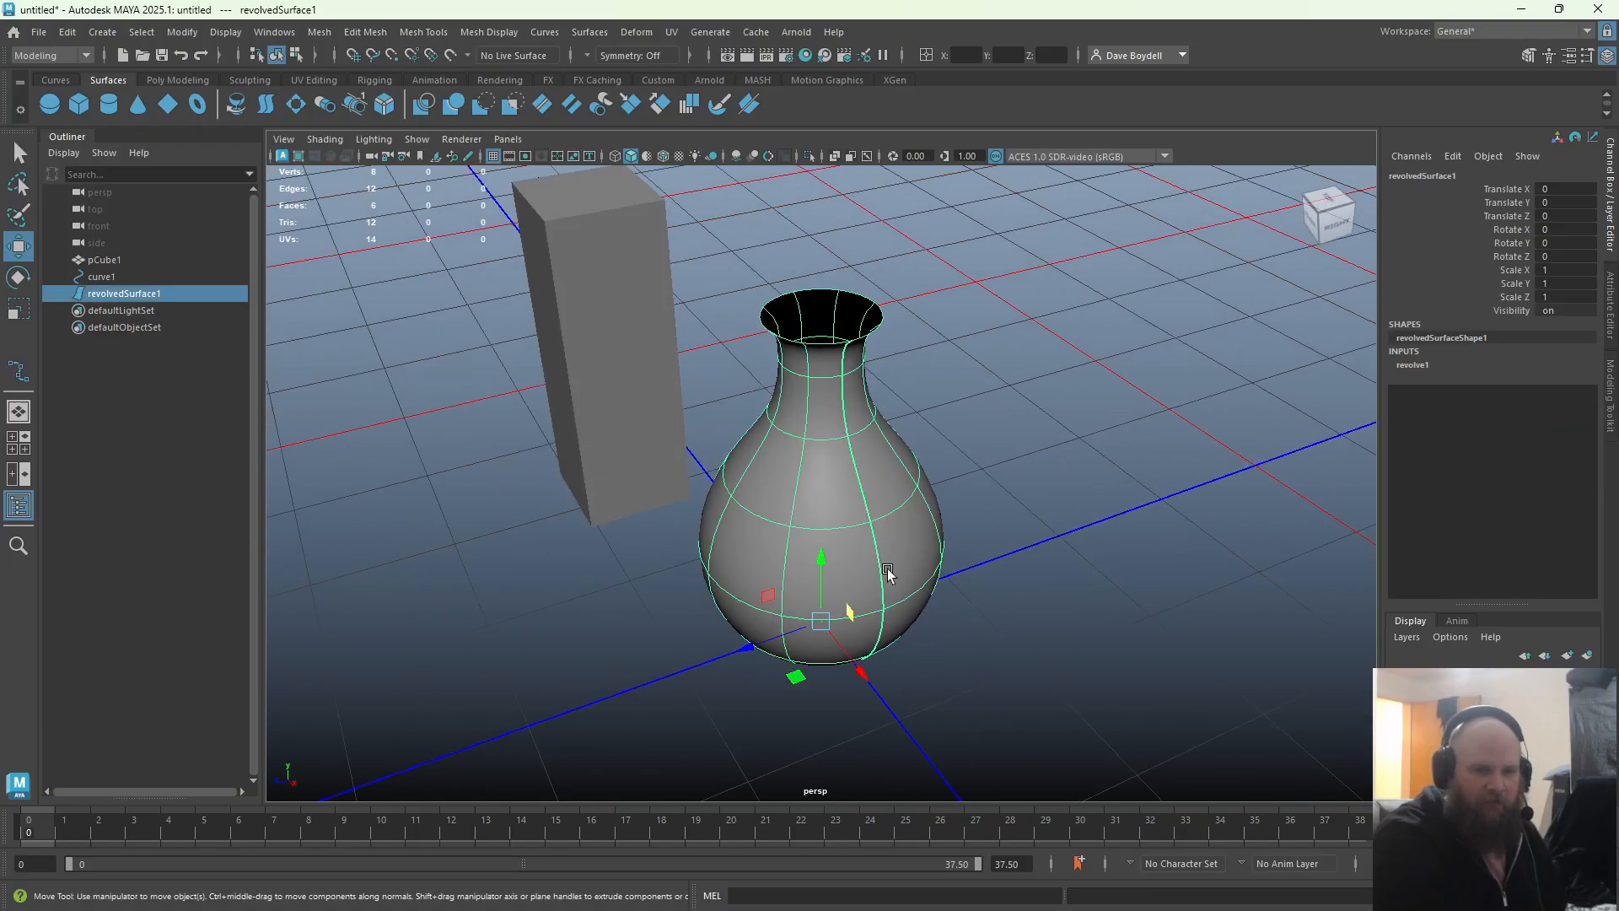
click(867, 545)
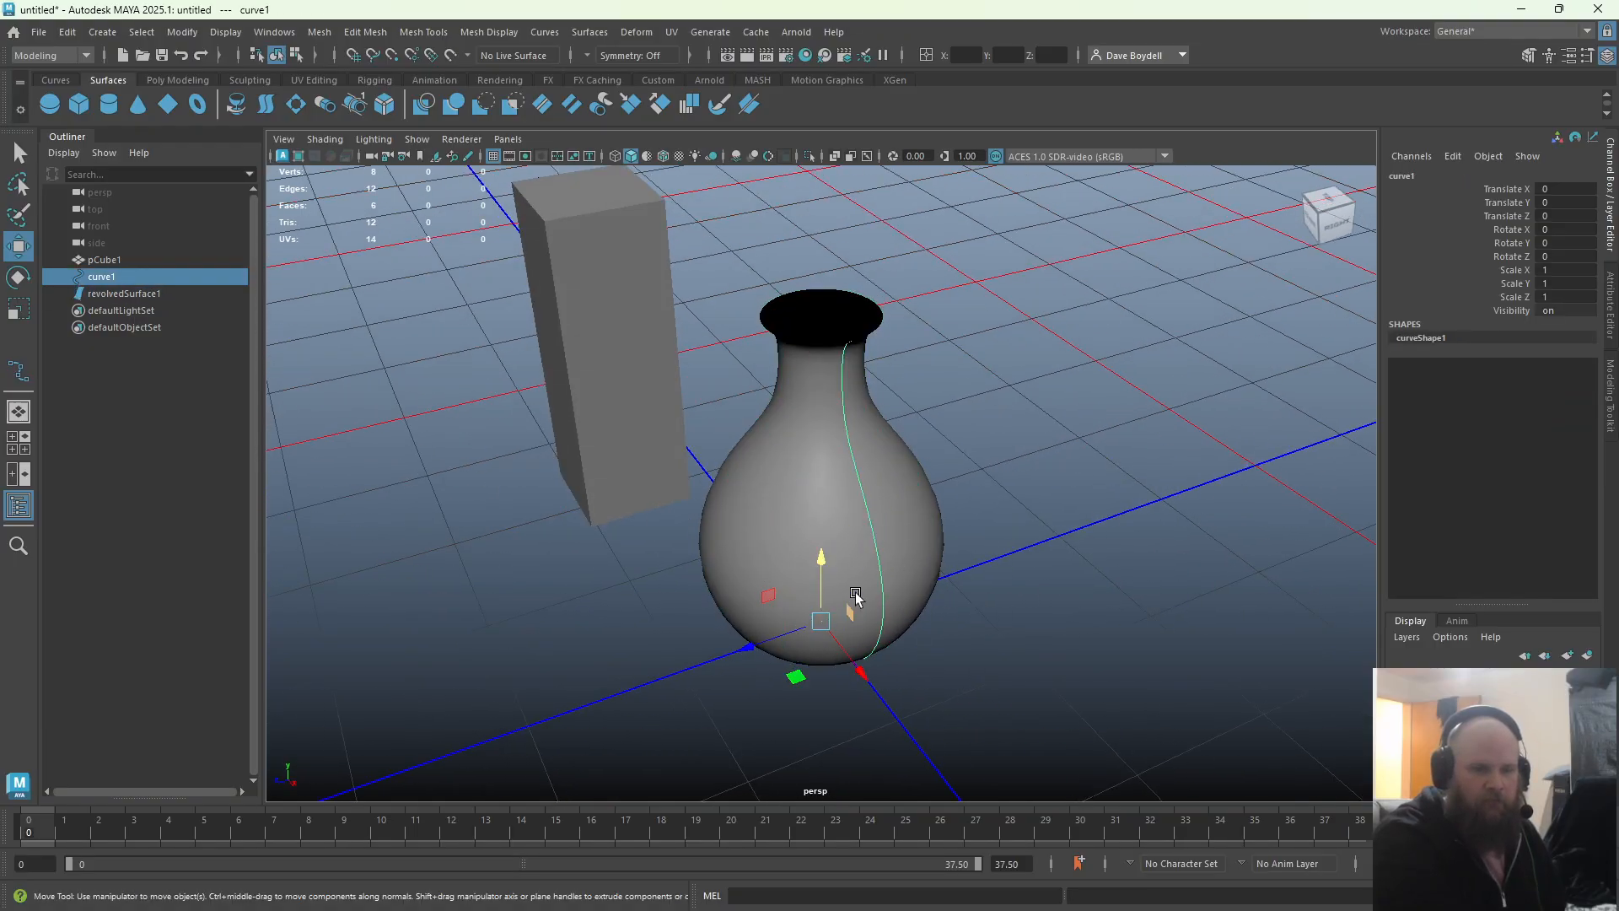
alt+drag(855, 597, 969, 499)
key(space)
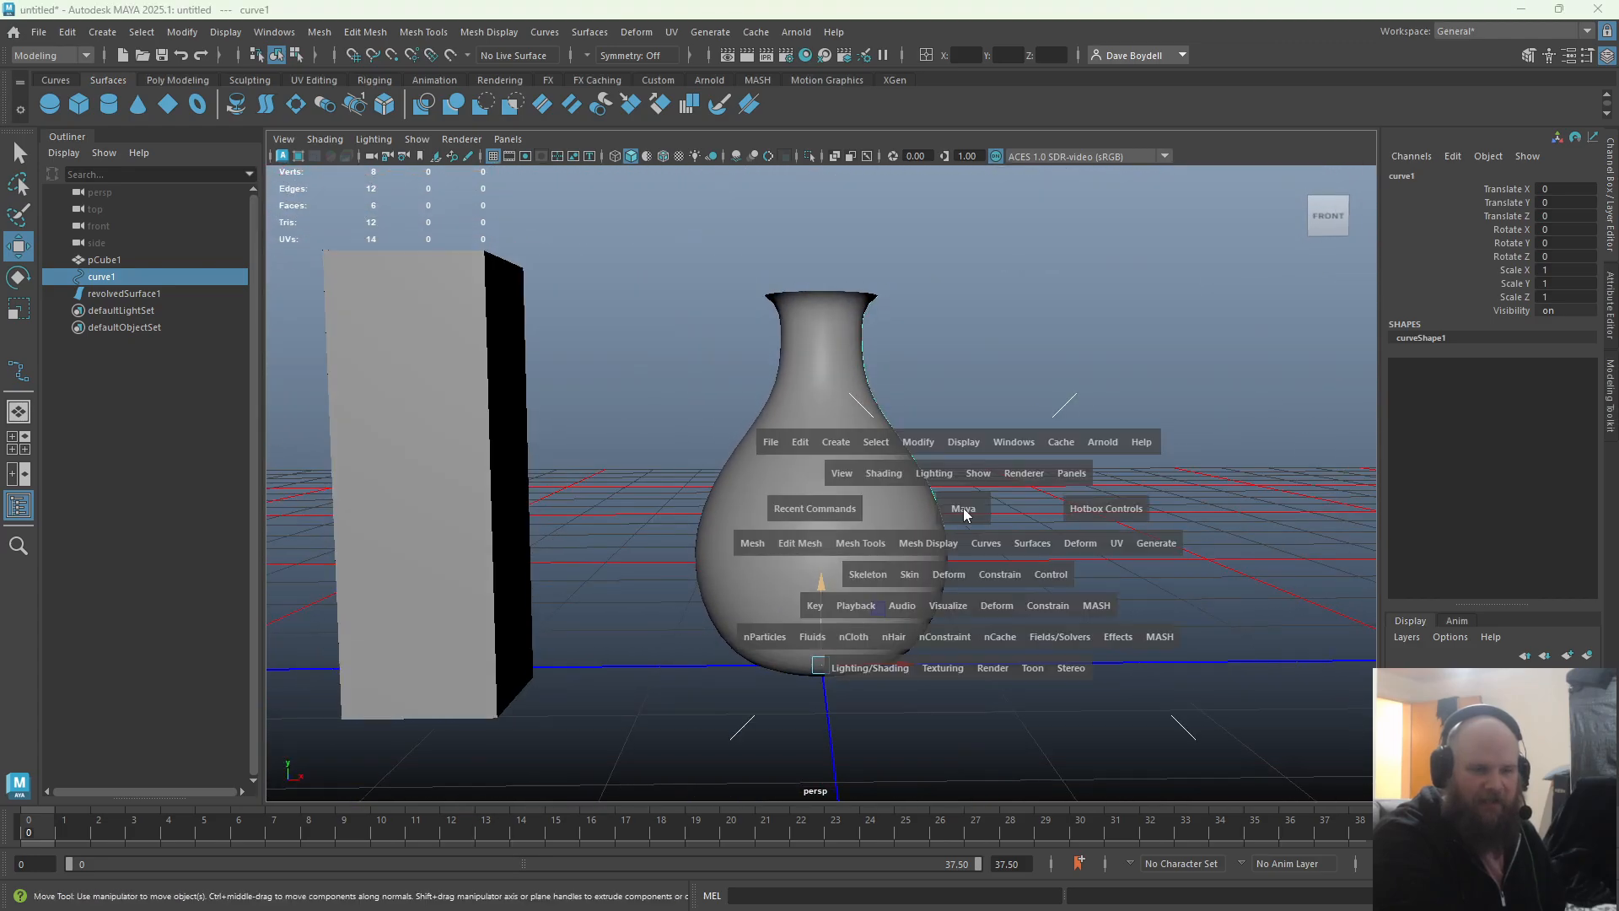
key(space)
key(space)
drag(636, 617, 636, 663)
alt+right_drag(802, 549, 909, 614)
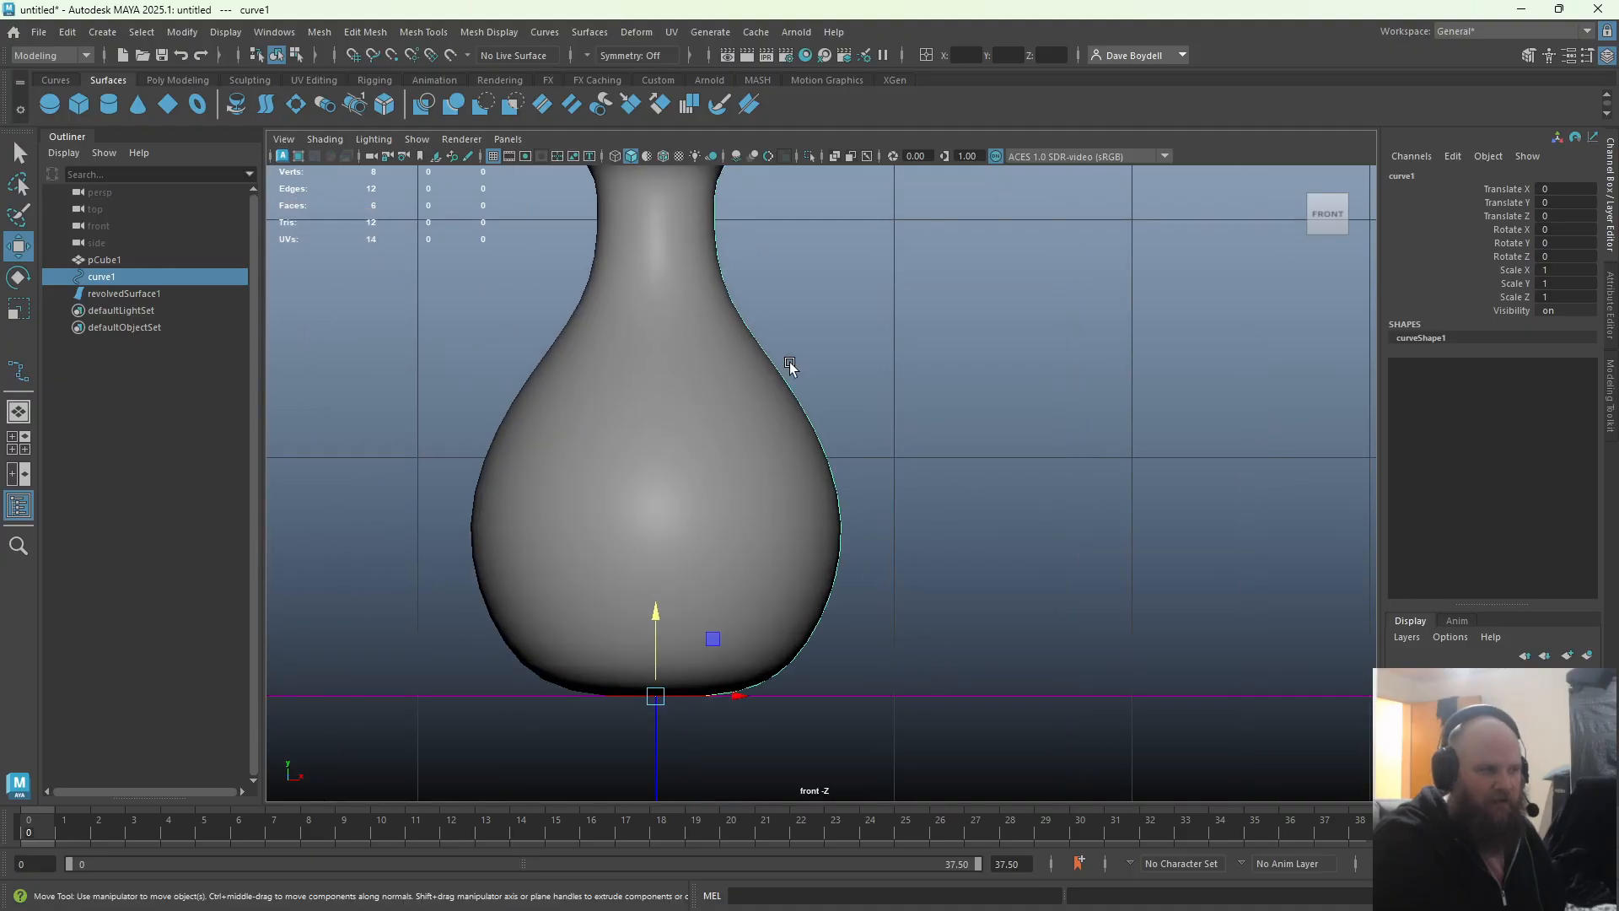
right_drag(1015, 429, 897, 457)
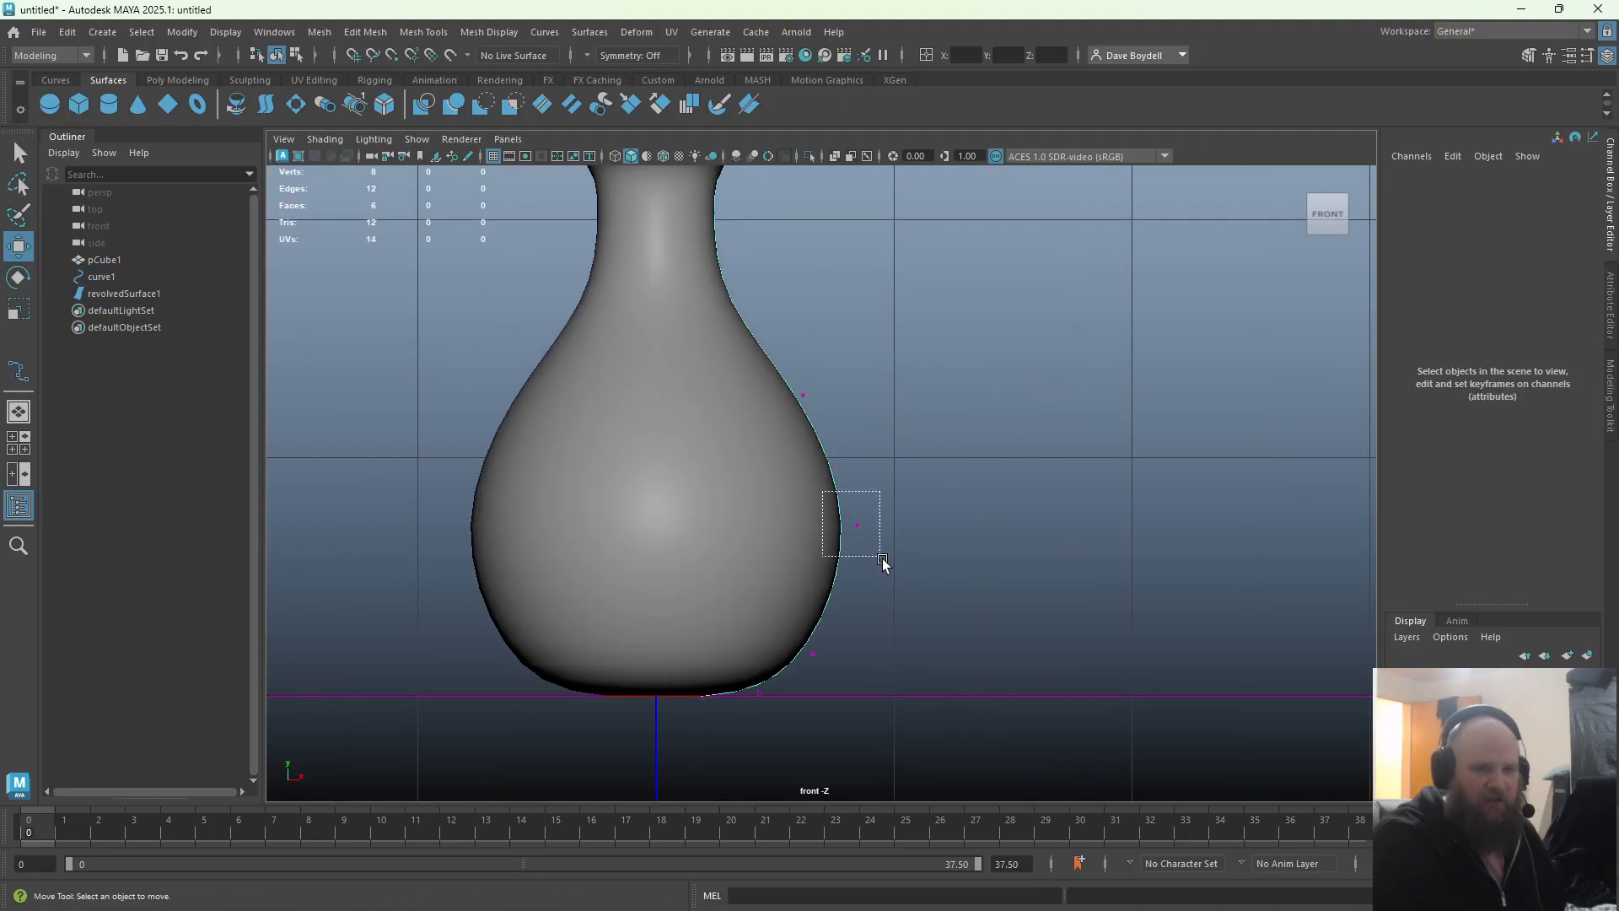
drag(882, 558, 831, 572)
In the perspective view, try moving the two lower-bulge control vertices of the profile curve together outward to widen the vase's base
key(space)
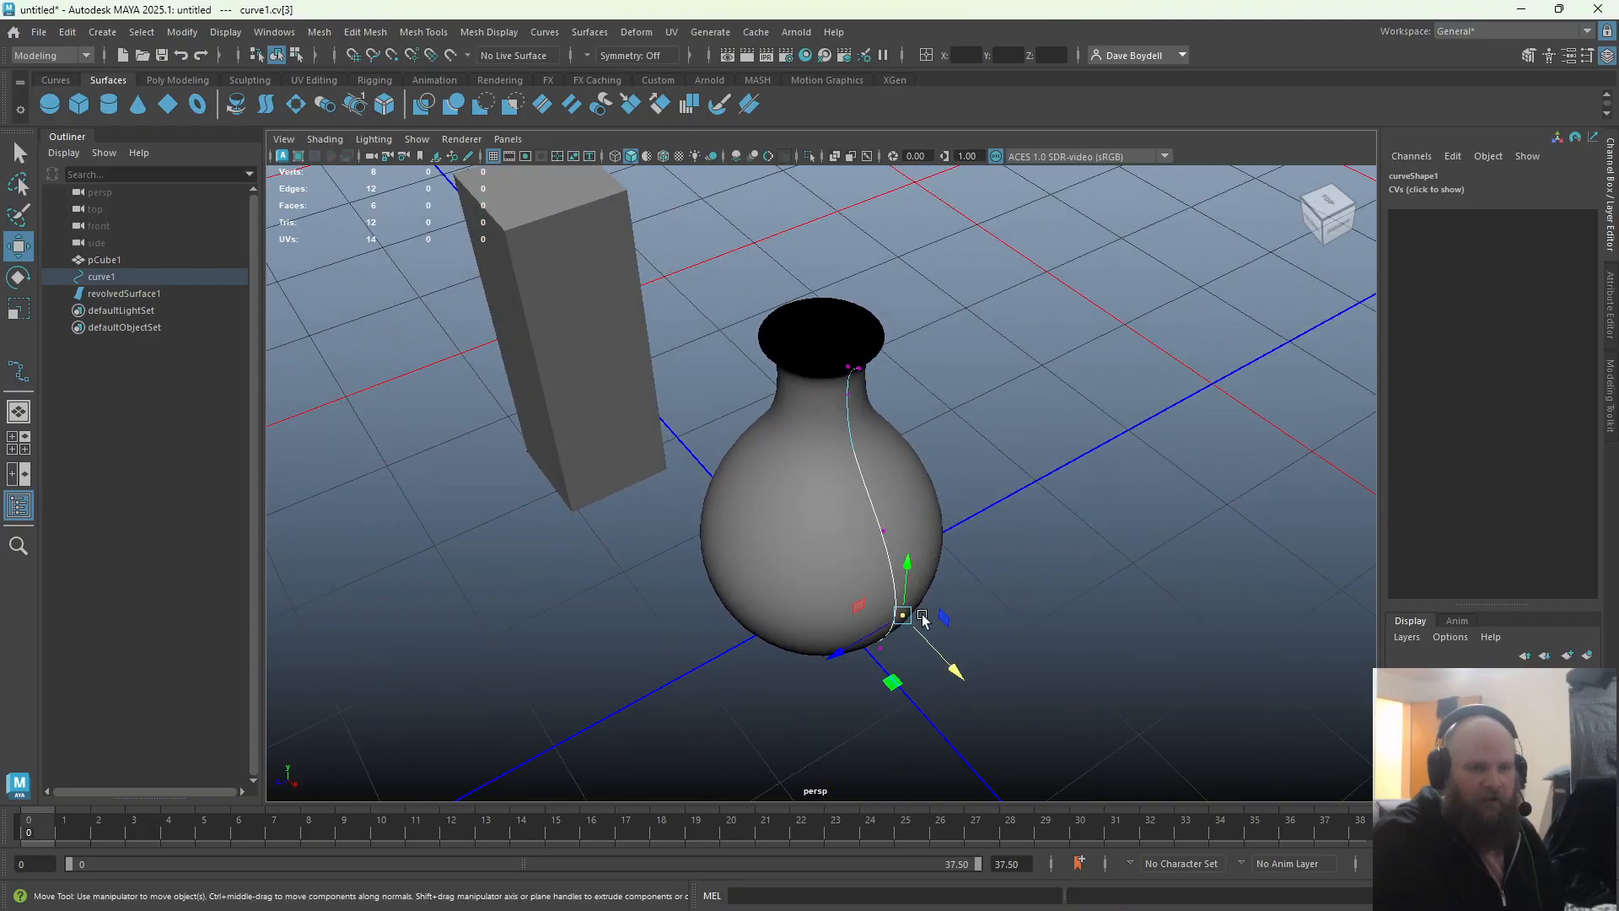
drag(923, 620, 951, 495)
alt+right_drag(951, 494, 962, 633)
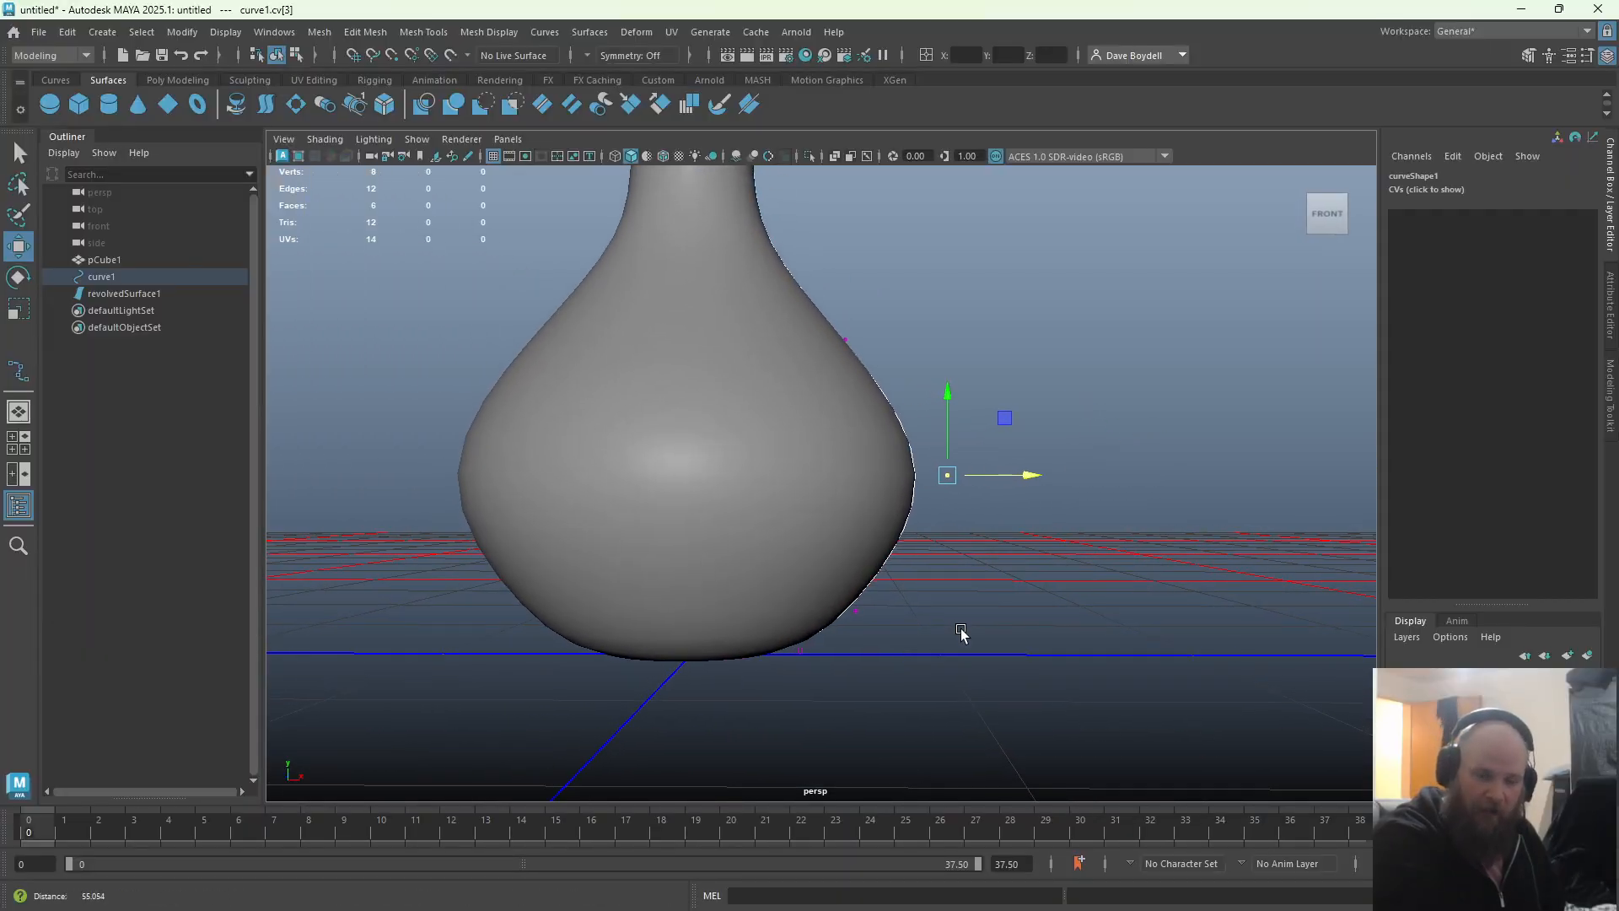
alt+middle_drag(961, 632, 956, 533)
drag(824, 499, 884, 531)
shift+click(941, 375)
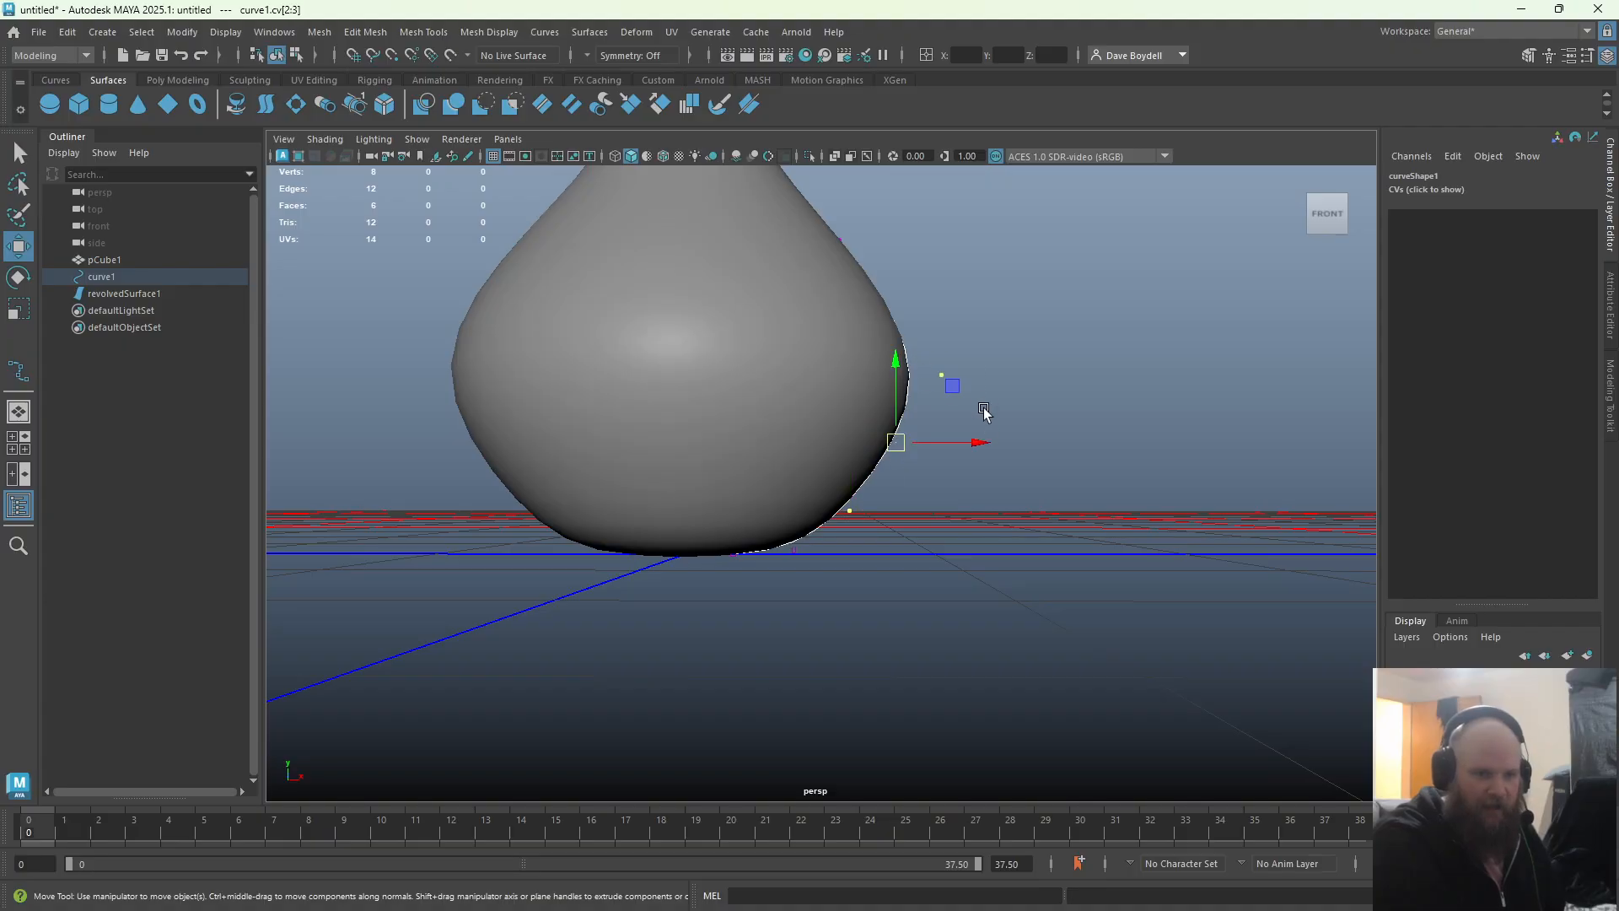
drag(939, 445, 875, 356)
Try moving the rim control vertex far outward and upward to flare the vase's mouth
click(838, 202)
alt+right_drag(838, 202, 748, 179)
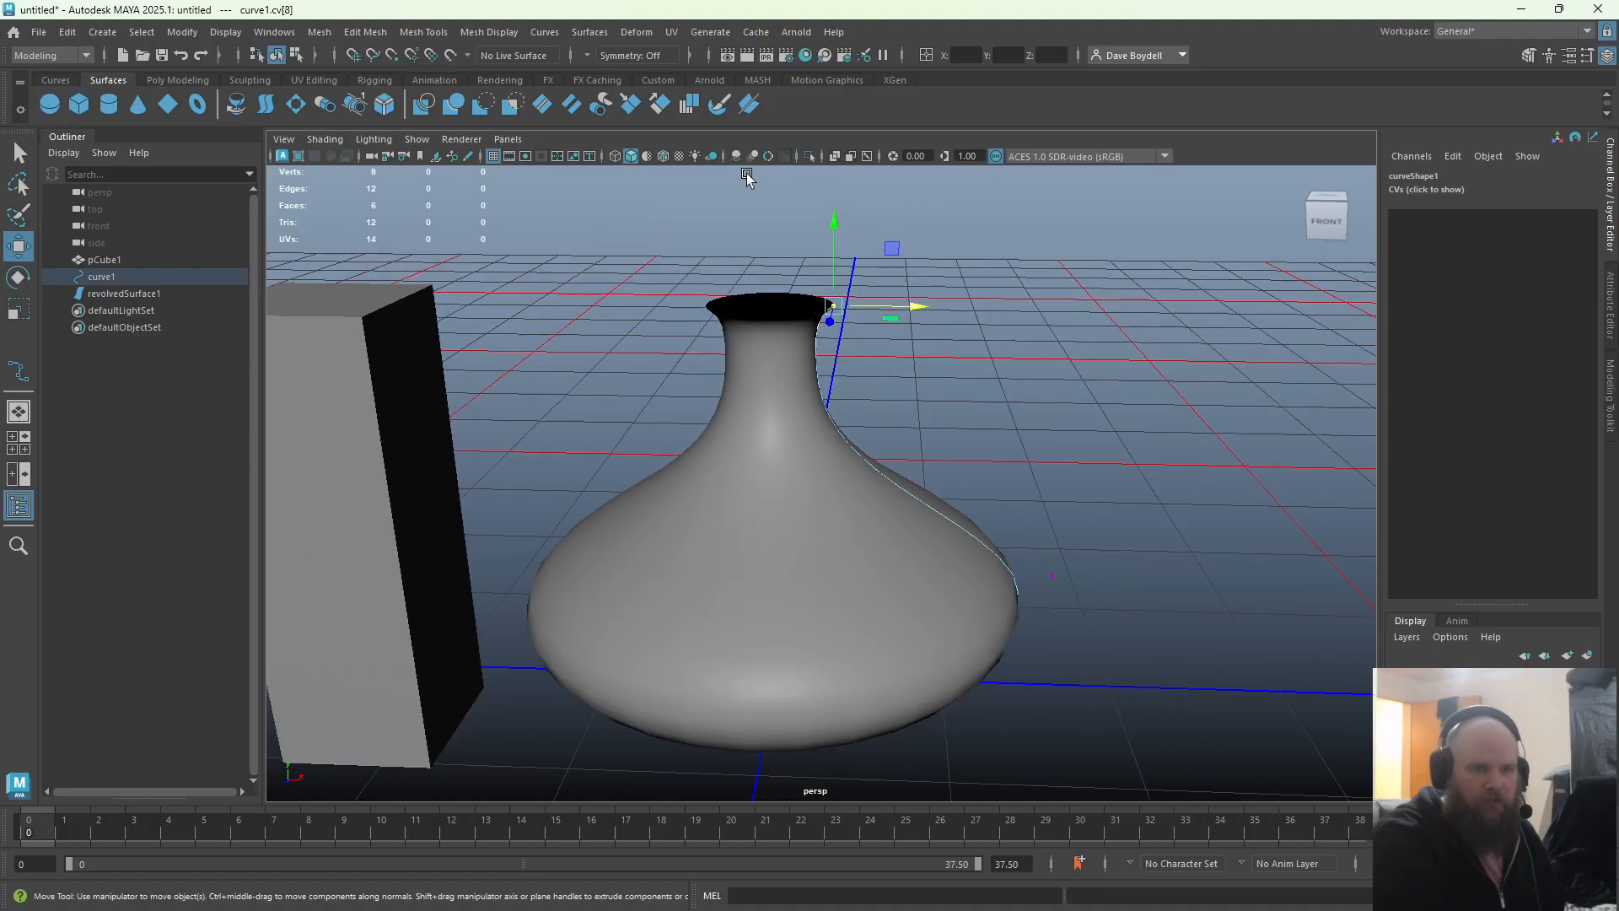
alt+middle_drag(748, 179, 744, 275)
drag(881, 348, 1203, 69)
alt+right_drag(937, 397, 863, 419)
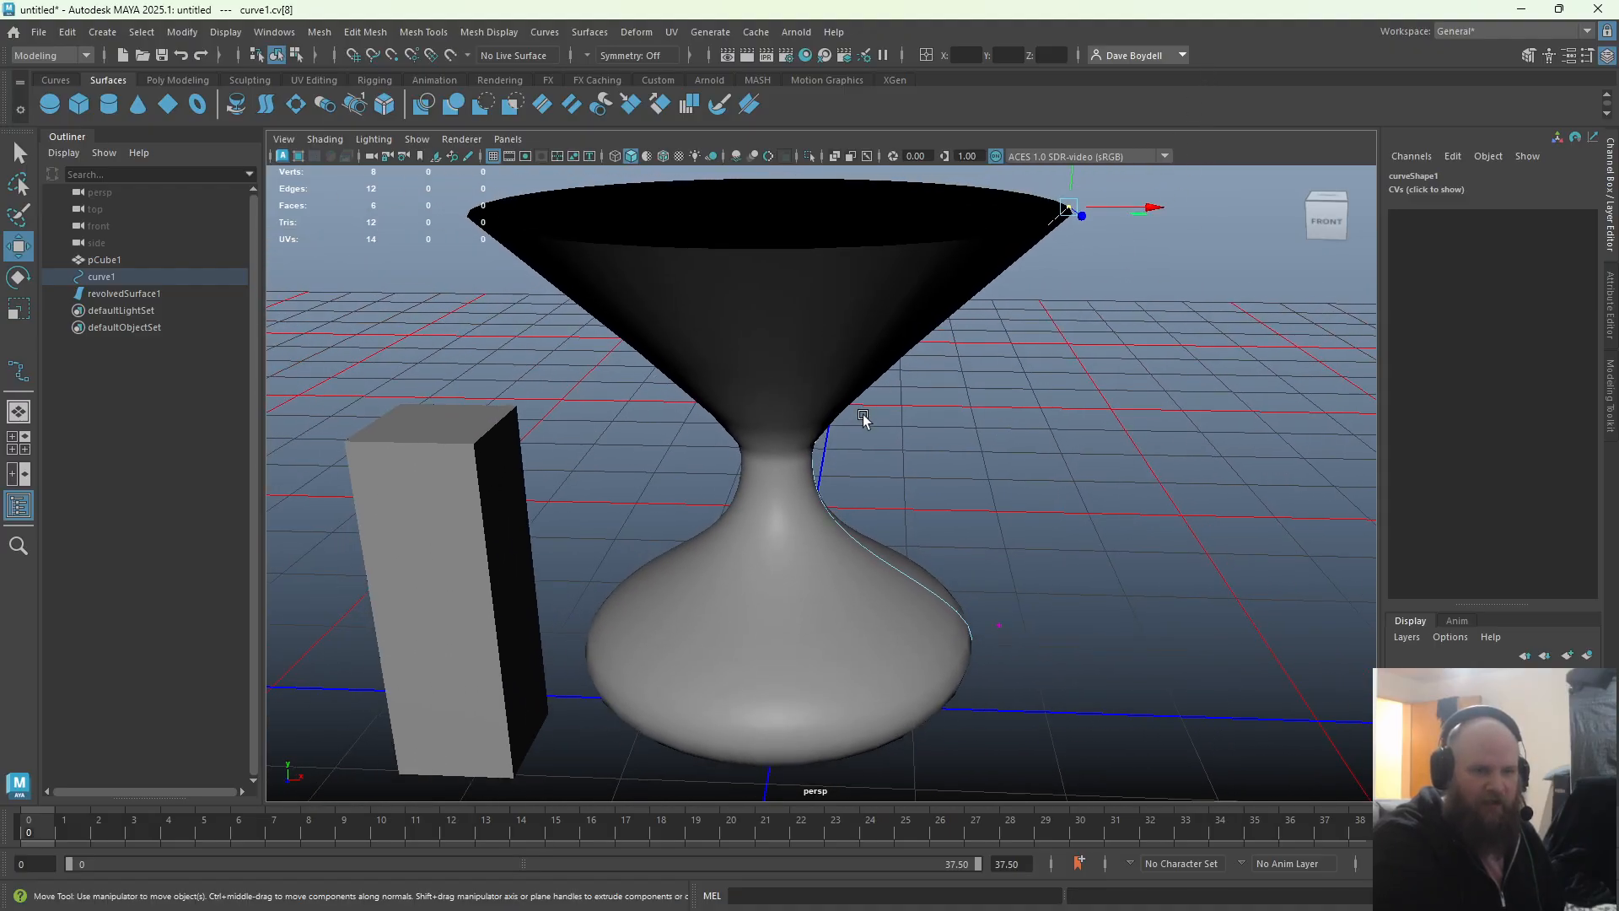
Try moving the two upper-neck control vertices together outward and upward to widen the neck into a funnel
alt+drag(864, 419, 795, 362)
alt+right_drag(795, 362, 831, 357)
drag(778, 335, 852, 390)
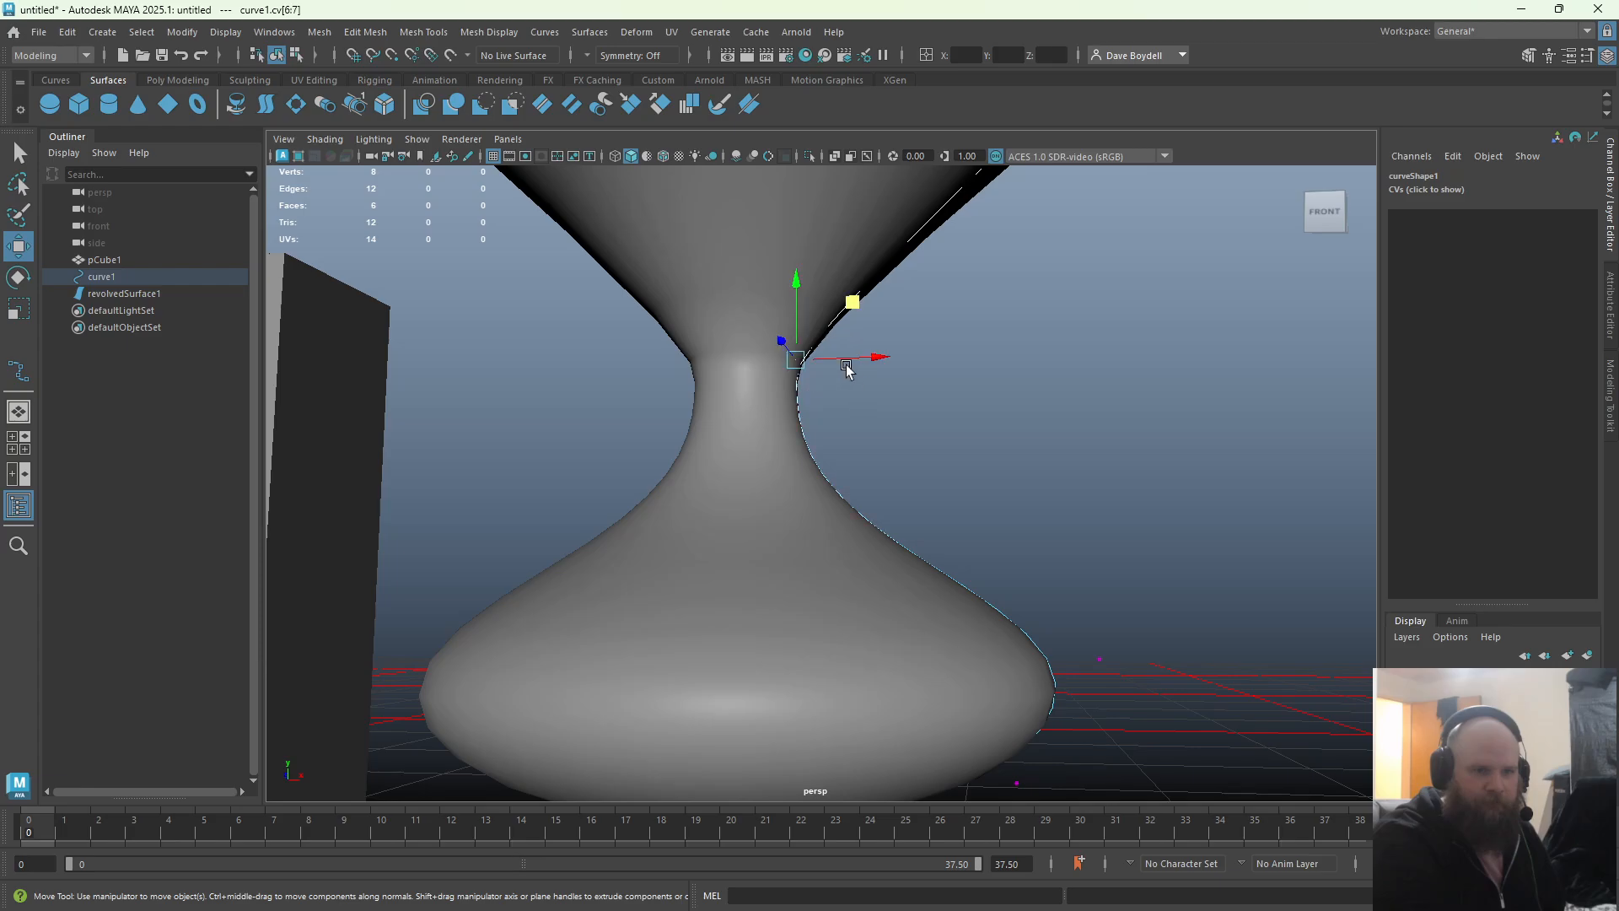
drag(853, 301, 1034, 145)
alt+middle_drag(945, 361, 970, 457)
alt+right_drag(971, 457, 716, 351)
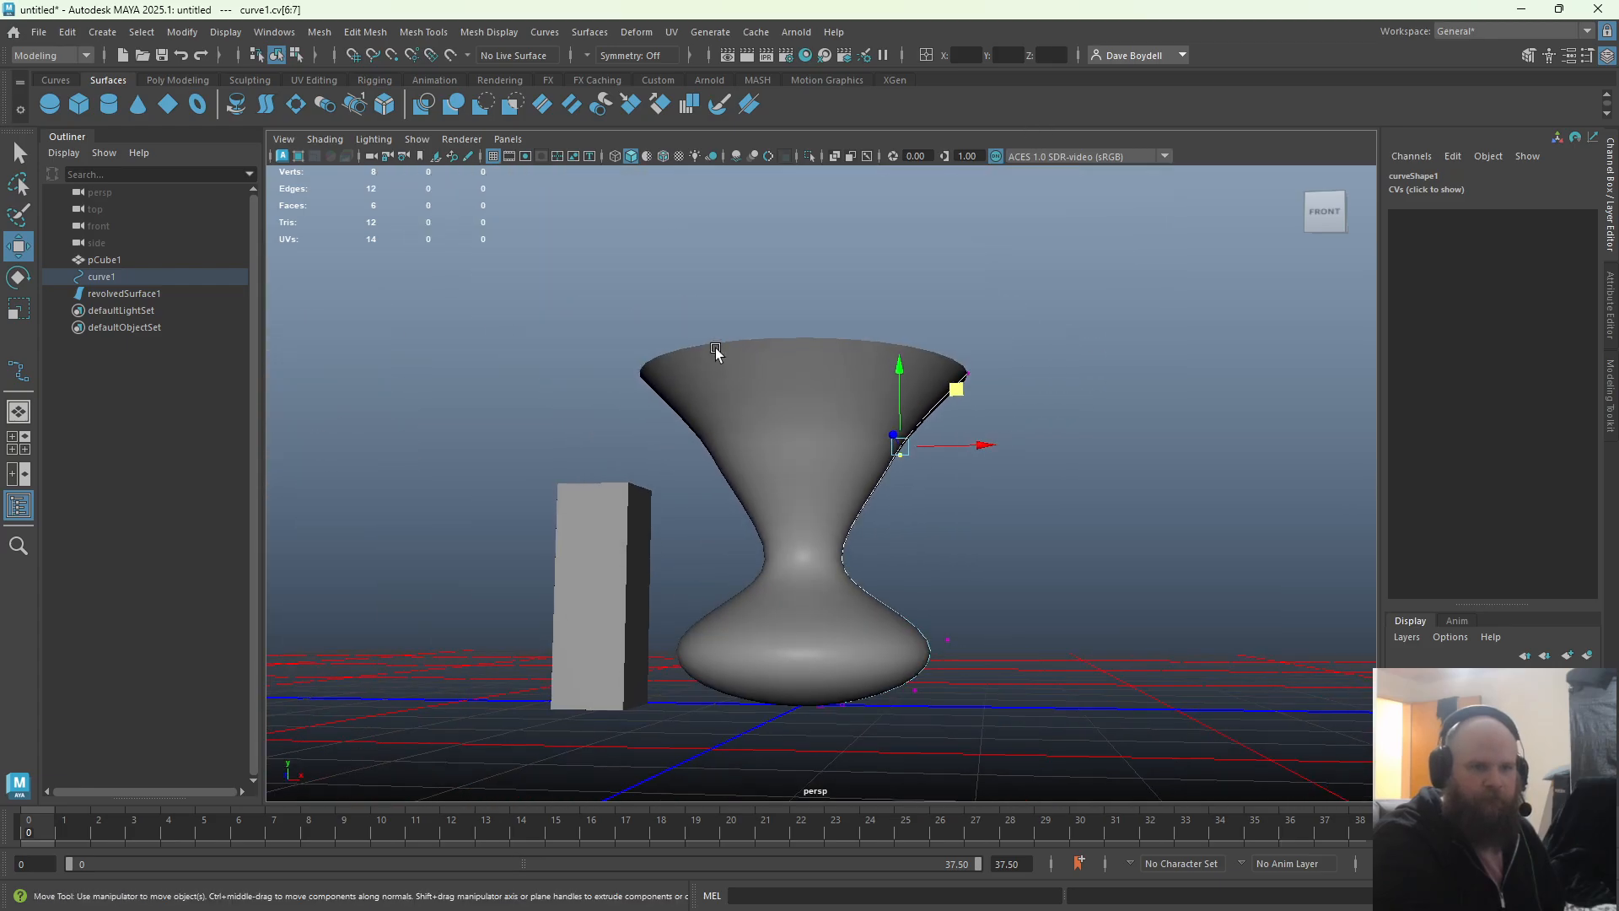
alt+drag(716, 351, 867, 473)
Undo the exaggerated moves of the neck and rim control vertices
key(ctrl+z)
key(ctrl+z)
key(ctrl+z)
key(ctrl+z)
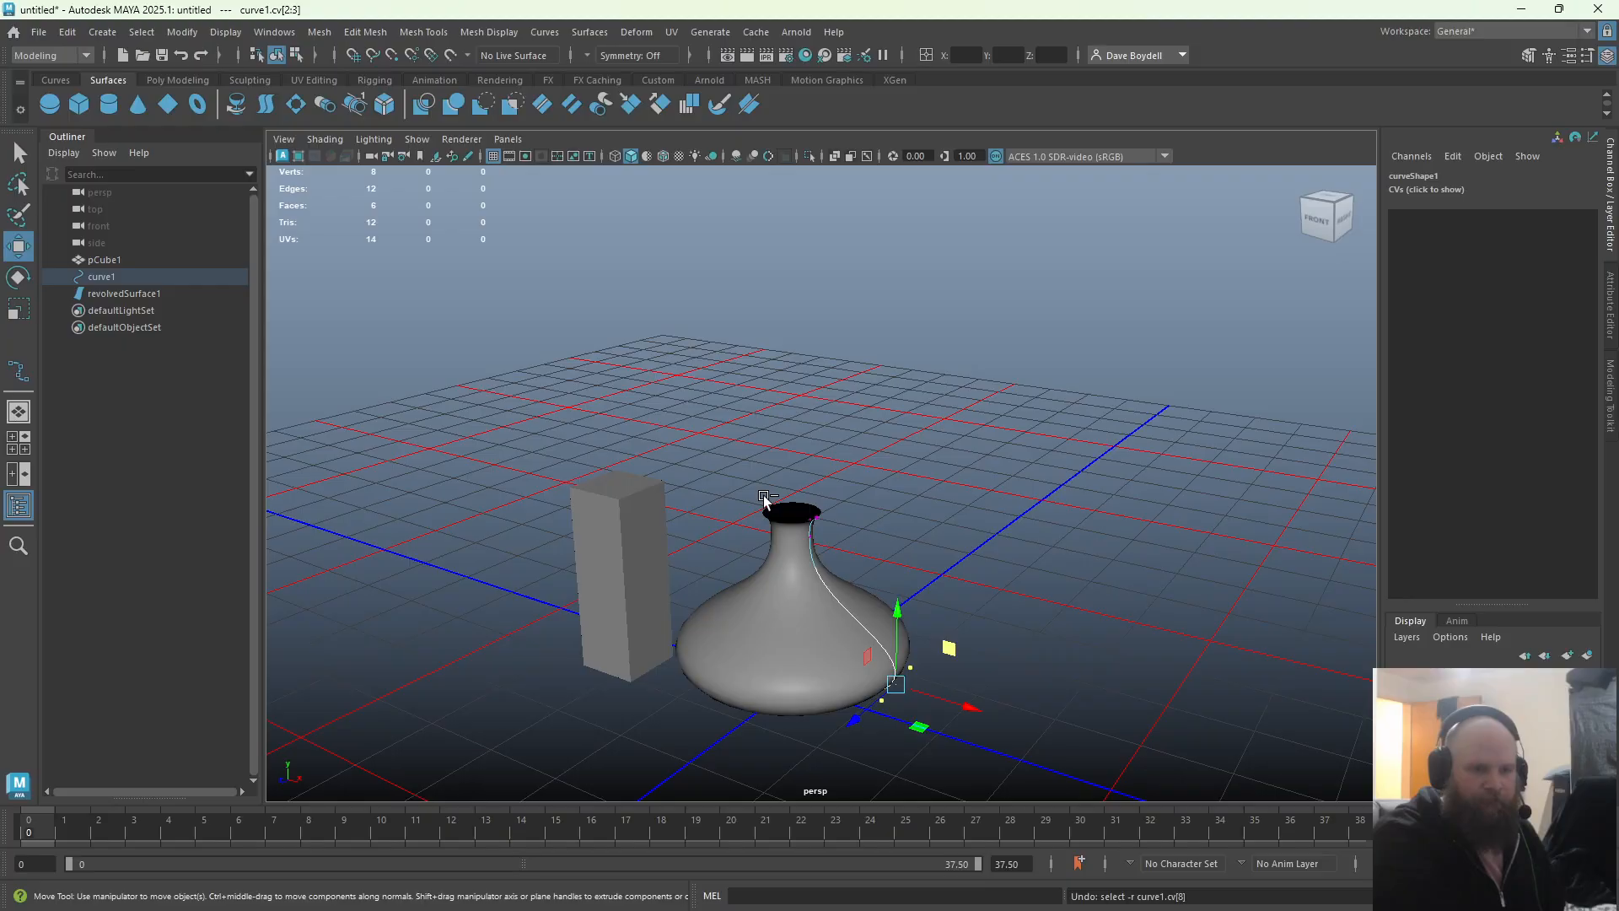
Narrow the vase's bulge by moving its lower and widest control vertices horizontally toward the axis
alt+drag(763, 503, 787, 508)
alt+right_drag(788, 508, 872, 590)
alt+middle_drag(872, 590, 870, 523)
alt+drag(869, 523, 843, 458)
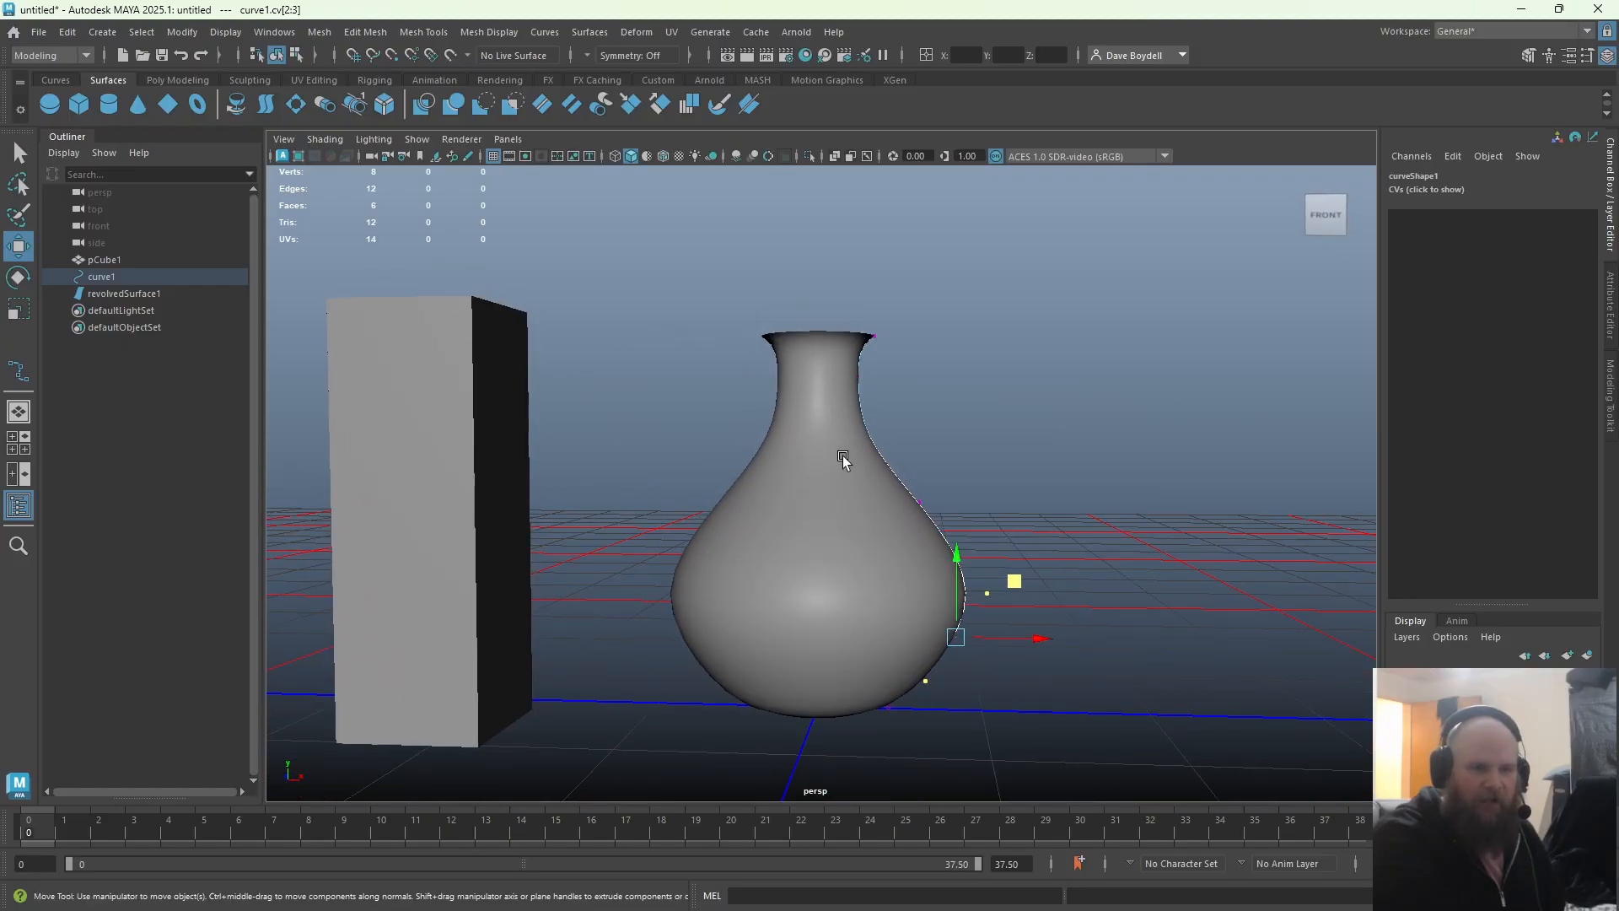
drag(1004, 638, 992, 639)
key(q)
drag(937, 556, 994, 590)
key(w)
Move the control vertex at the vase's shoulder horizontally toward the axis
key(q)
drag(878, 473, 965, 506)
key(w)
alt+right_drag(833, 379, 998, 460)
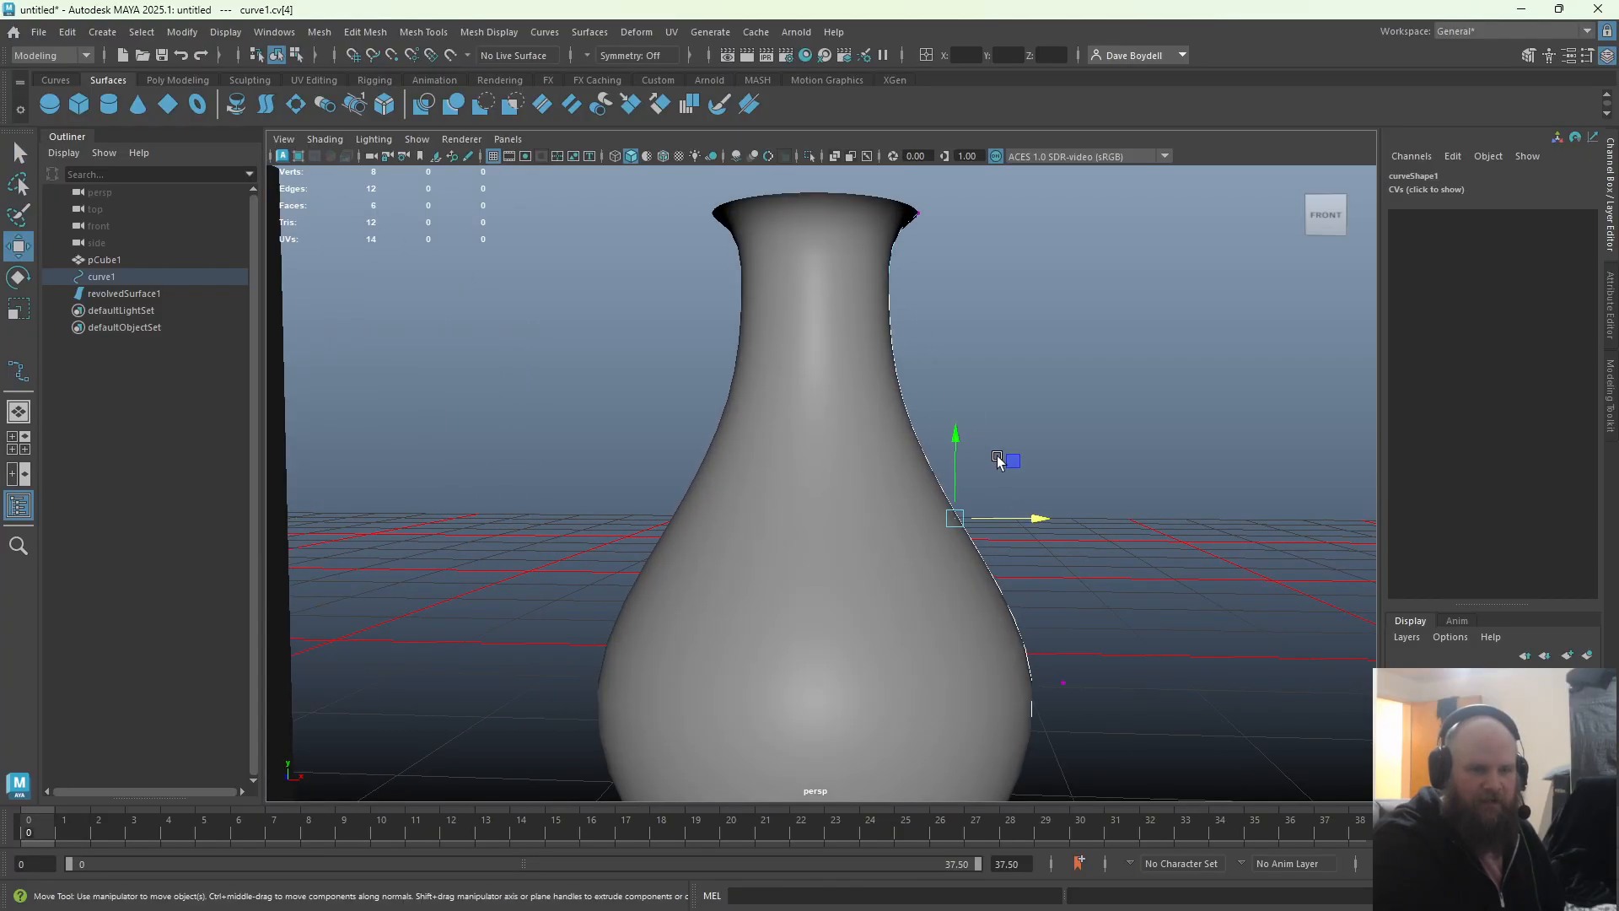
Move the rim control vertex slightly up and inward to reduce the mouth's flare, and check the vase beside the reference box
alt+middle_drag(998, 460, 931, 609)
alt+drag(824, 499, 870, 540)
click(854, 622)
key(q)
click(884, 423)
key(w)
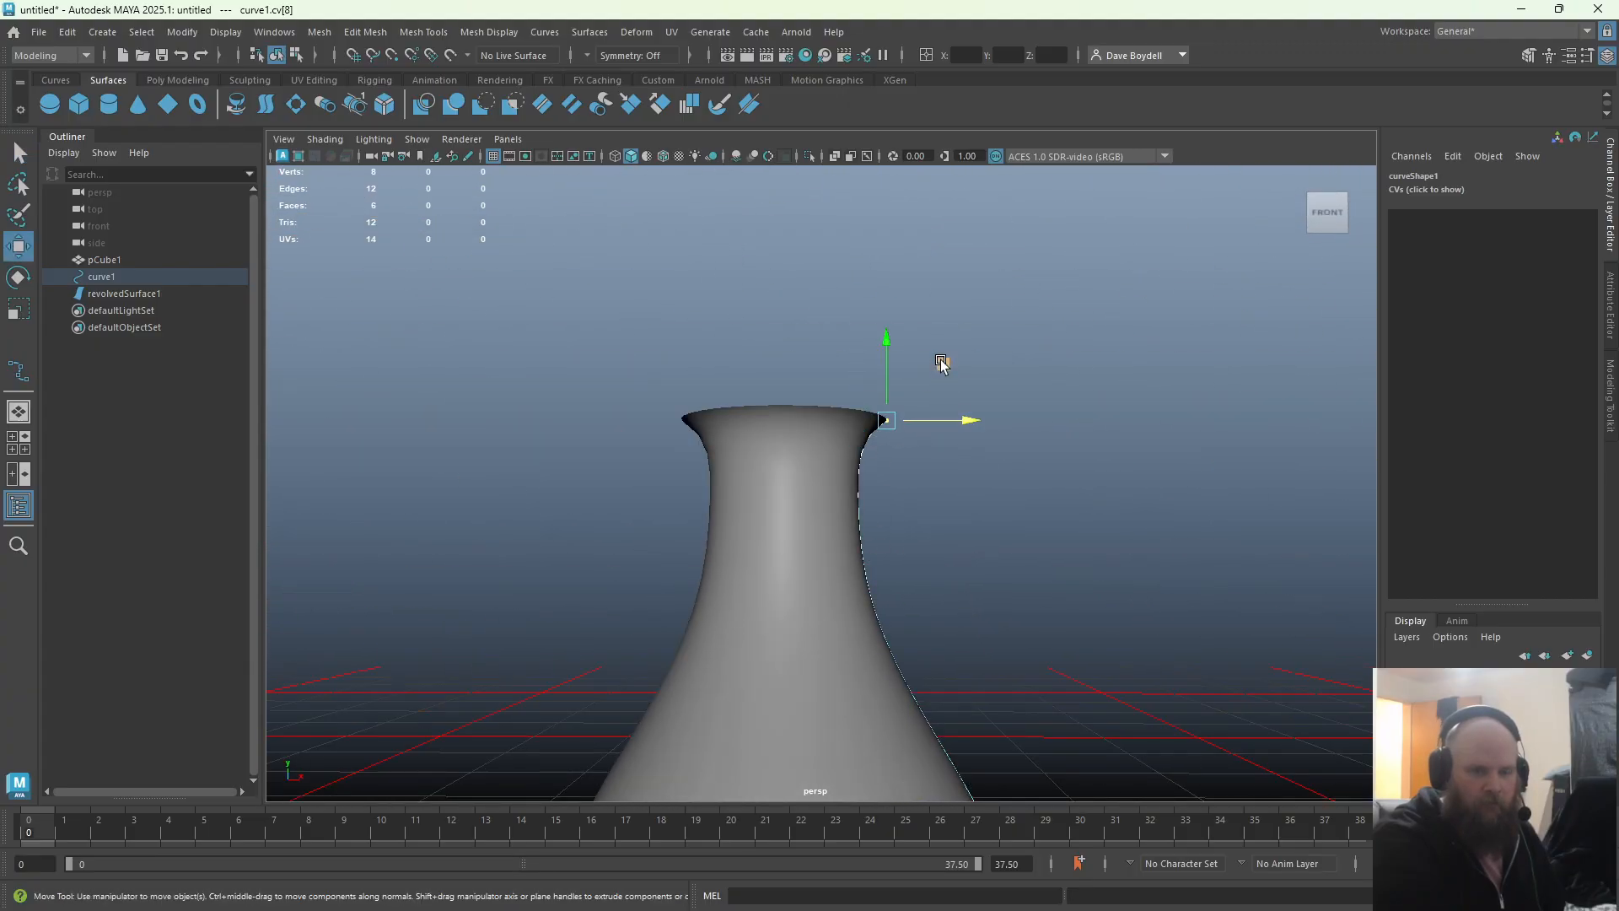
drag(941, 363, 933, 335)
alt+right_drag(933, 335, 658, 575)
alt+middle_drag(658, 575, 670, 457)
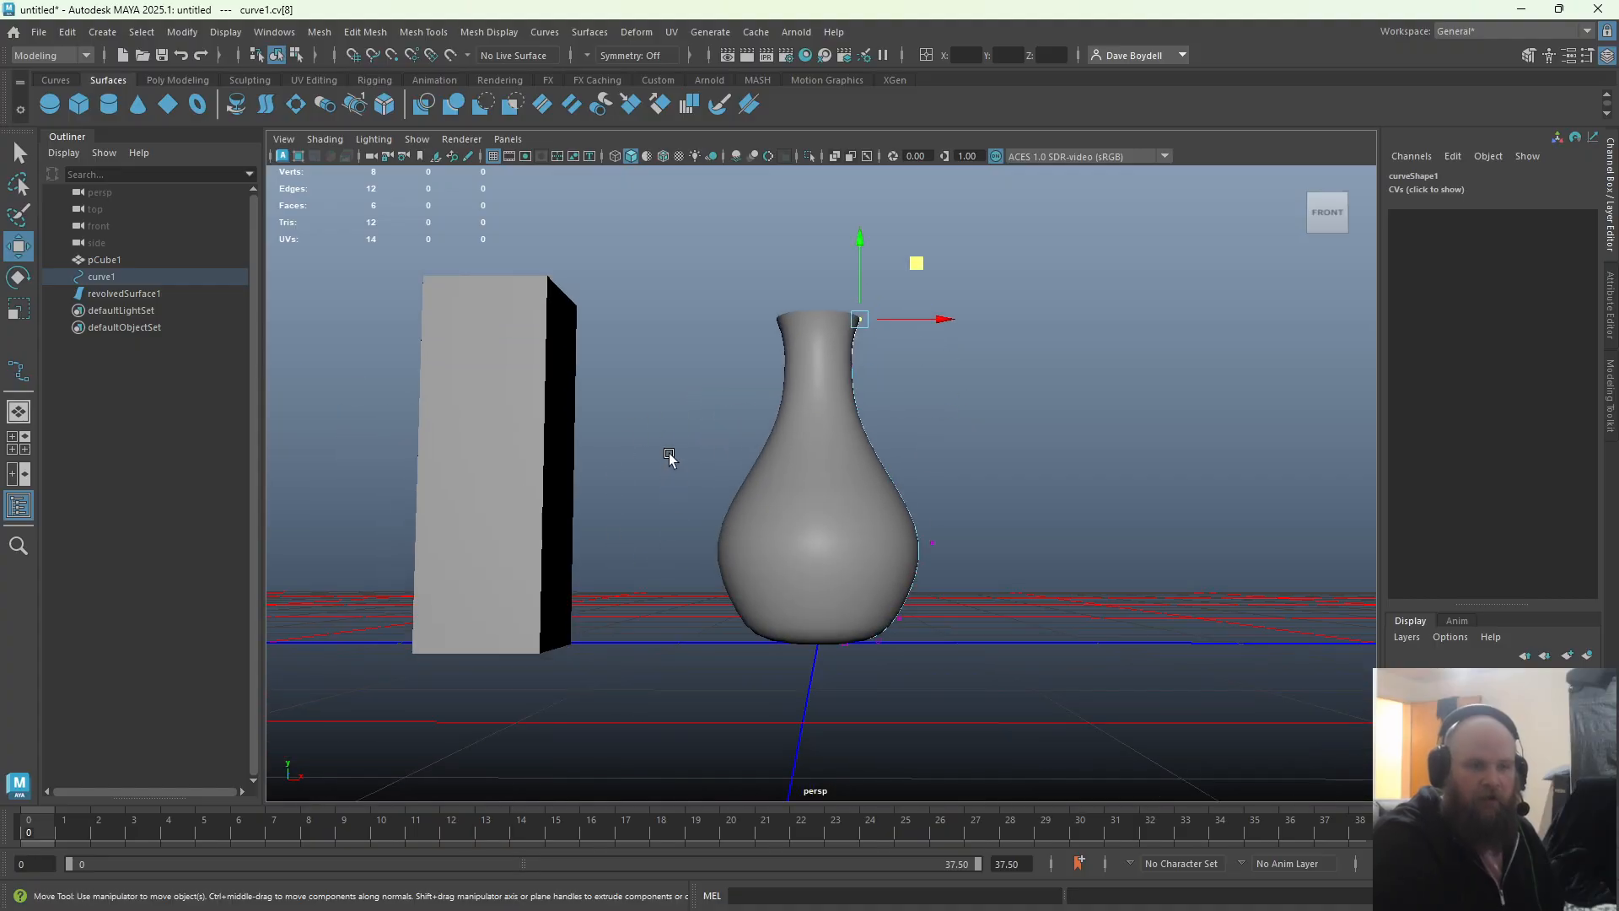
alt+drag(670, 458, 802, 498)
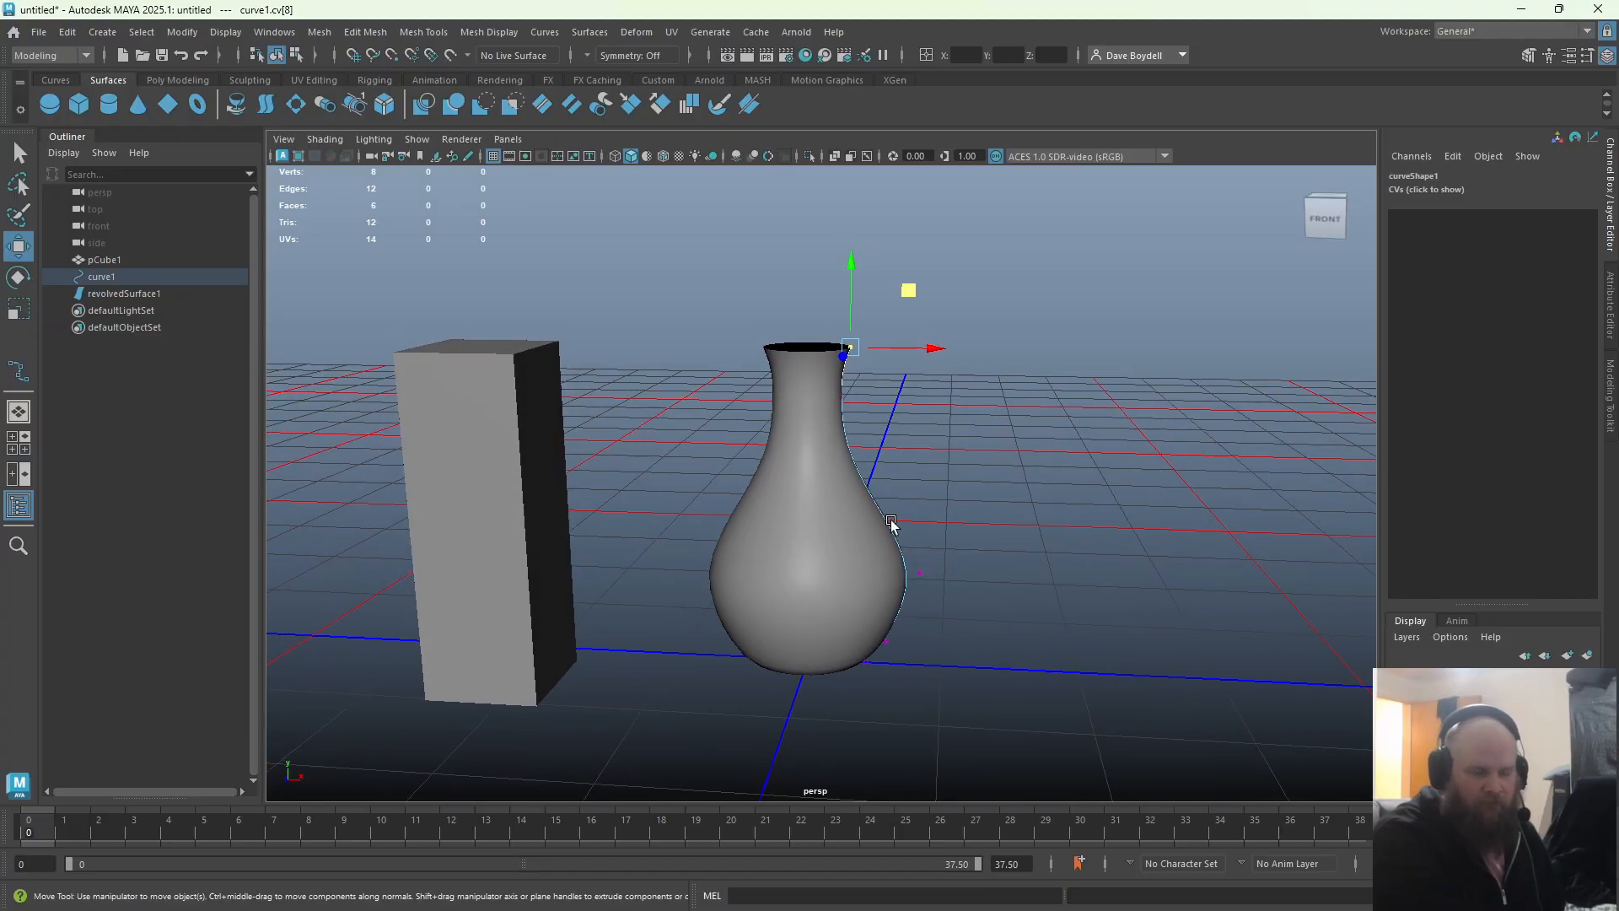
Return the profile curve from control-vertex editing to Object Mode with the whole curve selected for moving
alt+drag(892, 525, 765, 462)
key(q)
right_drag(765, 462, 846, 438)
key(w)
alt+drag(779, 576, 1045, 661)
key(ctrl+z)
key(q)
mouse_move(1029, 534)
right_down()
mouse_move(1085, 417)
mouse_move(1088, 439)
right_up()
key(w)
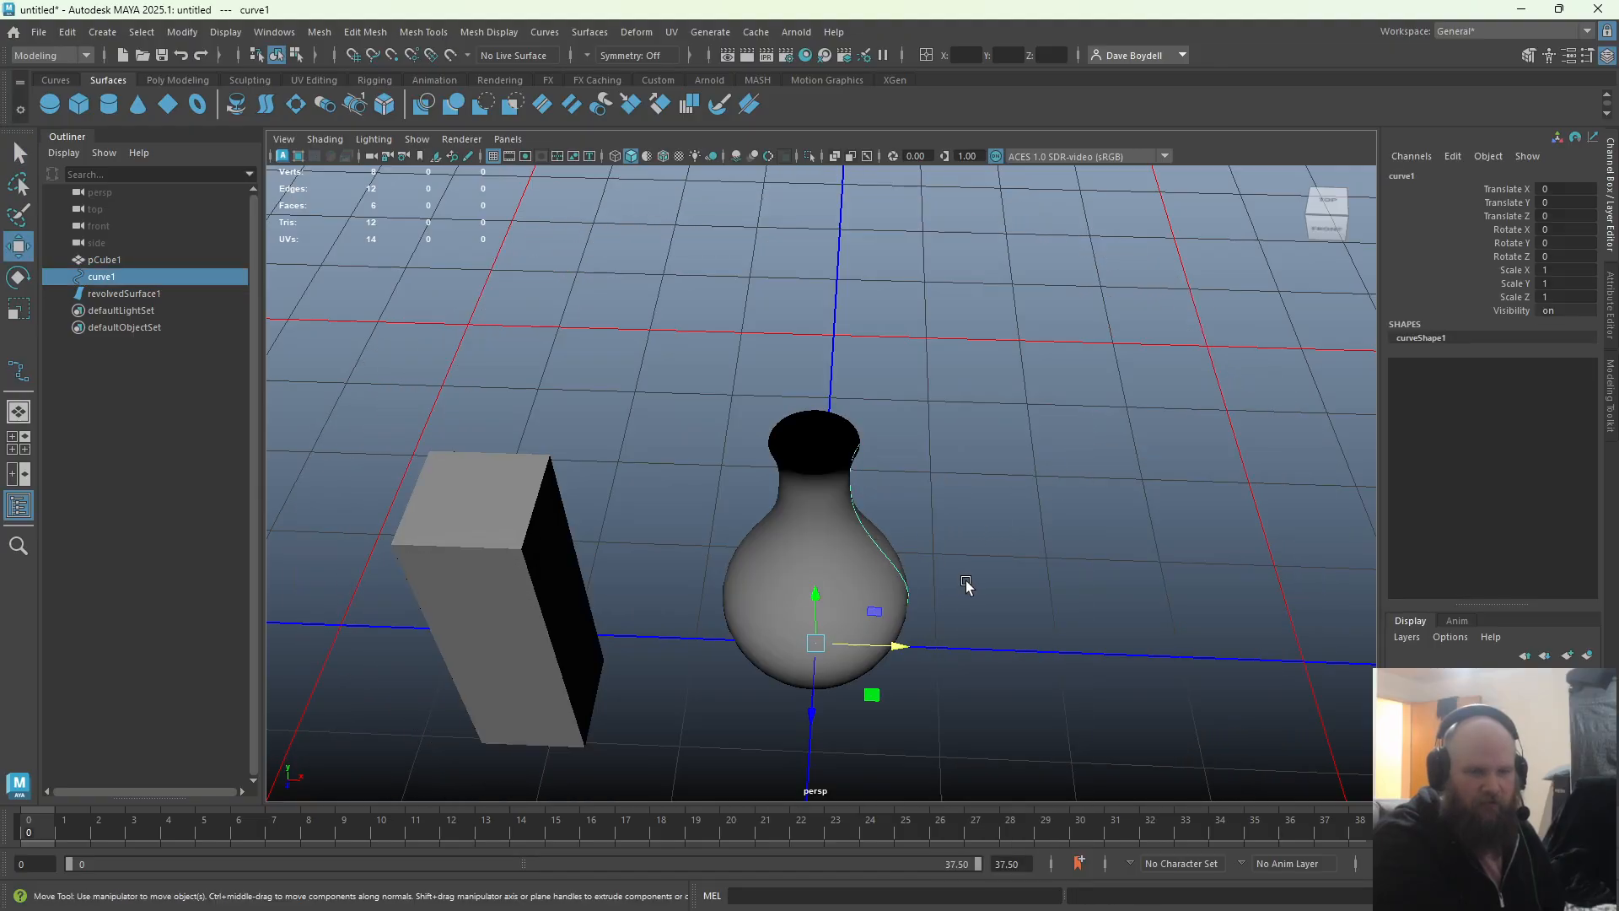
Try moving the whole profile curve along X, to about 20.3, 37.1 and 94.3, and undo the moves
mouse_move(893, 650)
mouse_down()
mouse_move(1041, 654)
mouse_move(1133, 530)
mouse_move(1045, 607)
mouse_move(911, 655)
mouse_up()
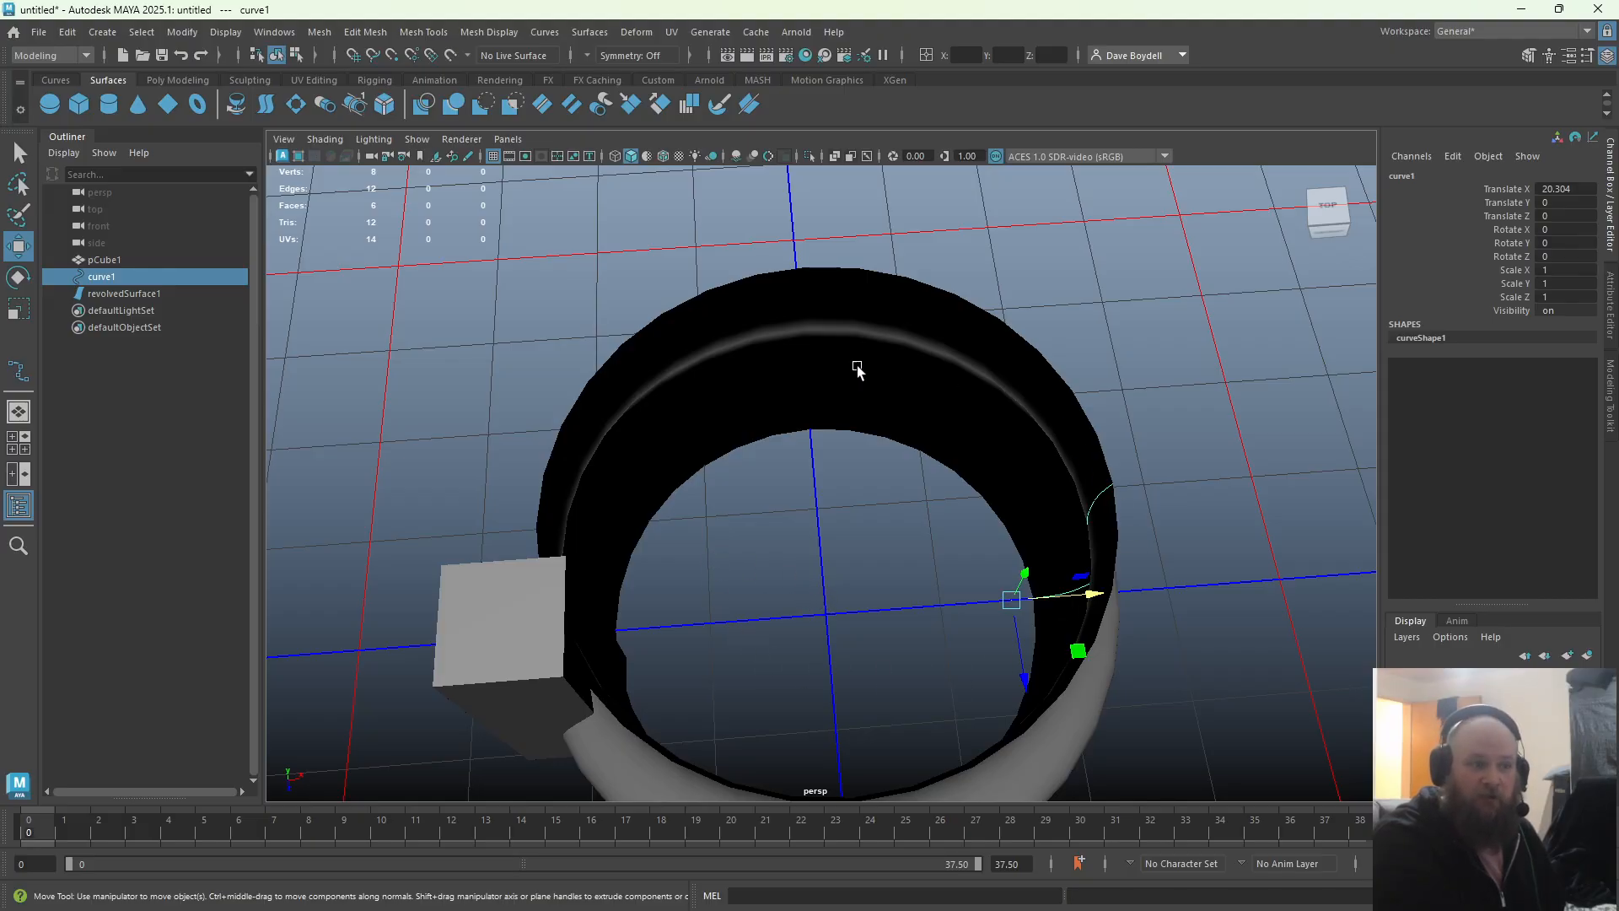
mouse_move(770, 554)
alt+mouse_down()
mouse_move(759, 479)
mouse_move(788, 459)
mouse_move(925, 535)
mouse_move(784, 571)
alt+mouse_up()
middle_drag(785, 571, 1310, 537)
alt+drag(1310, 537, 894, 428)
alt+drag(907, 486, 901, 558)
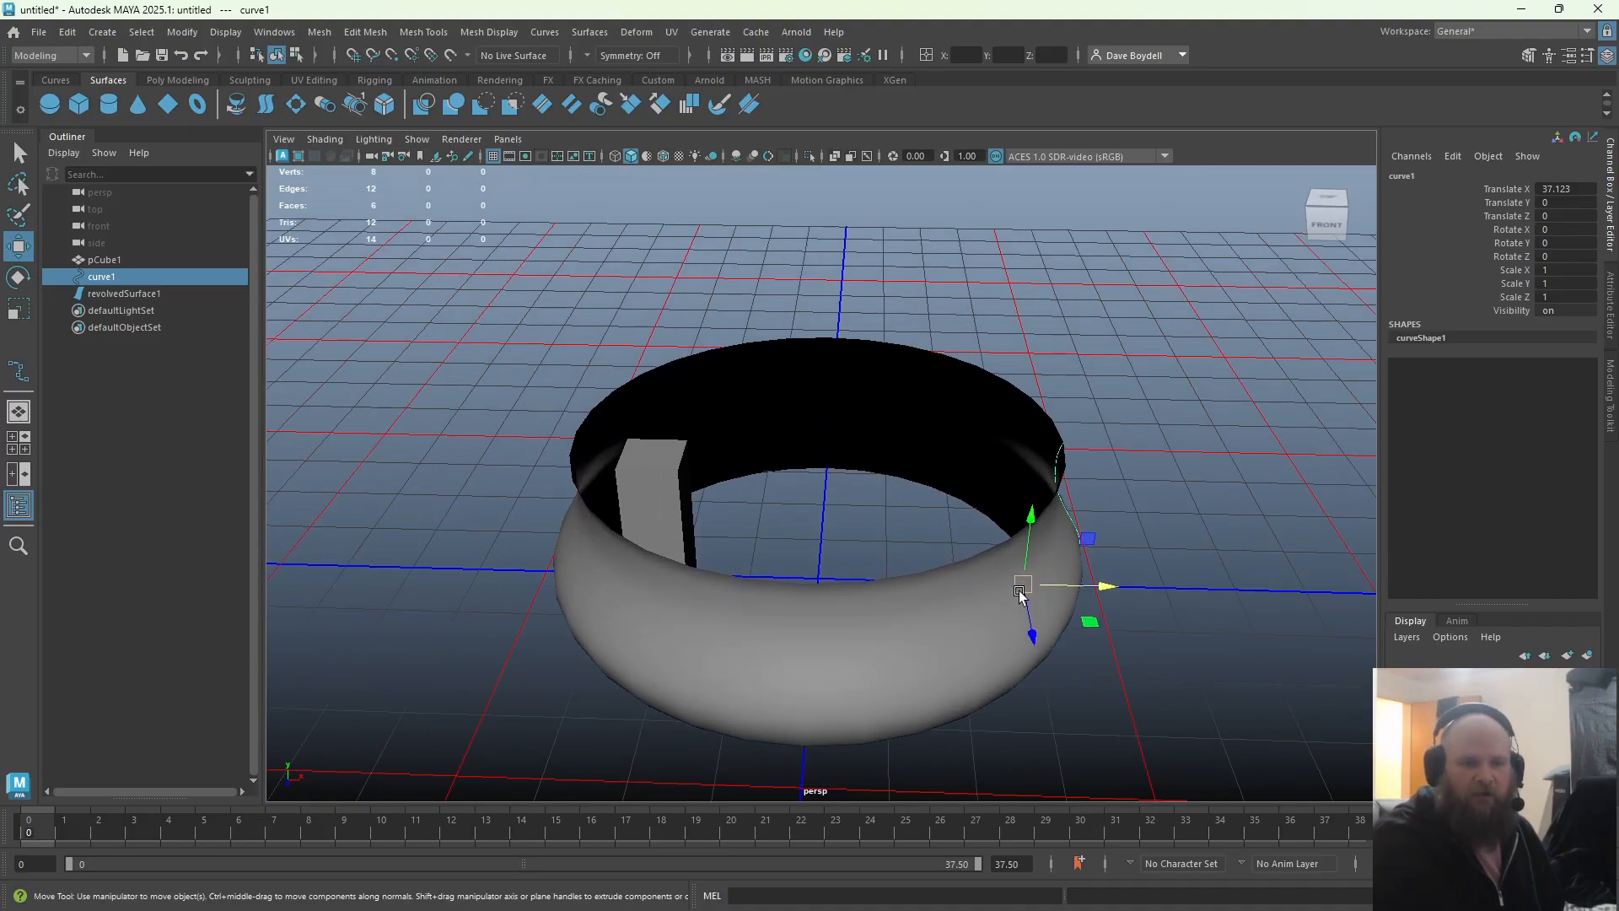
key(ctrl+z)
drag(989, 588, 1405, 595)
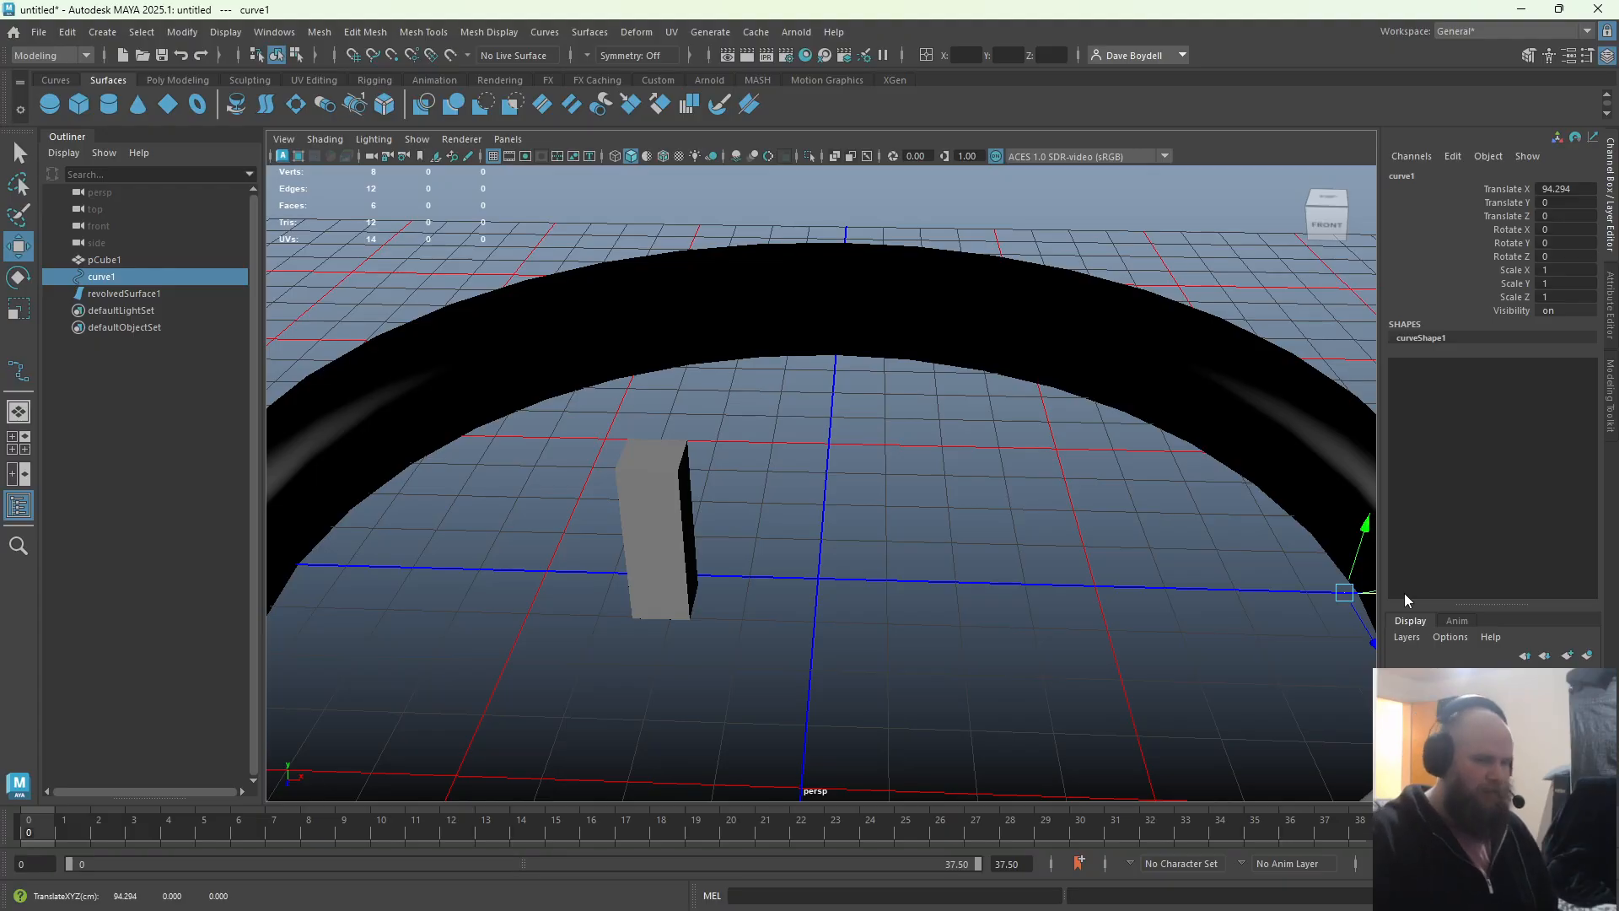
key(ctrl+z)
key(ctrl+z)
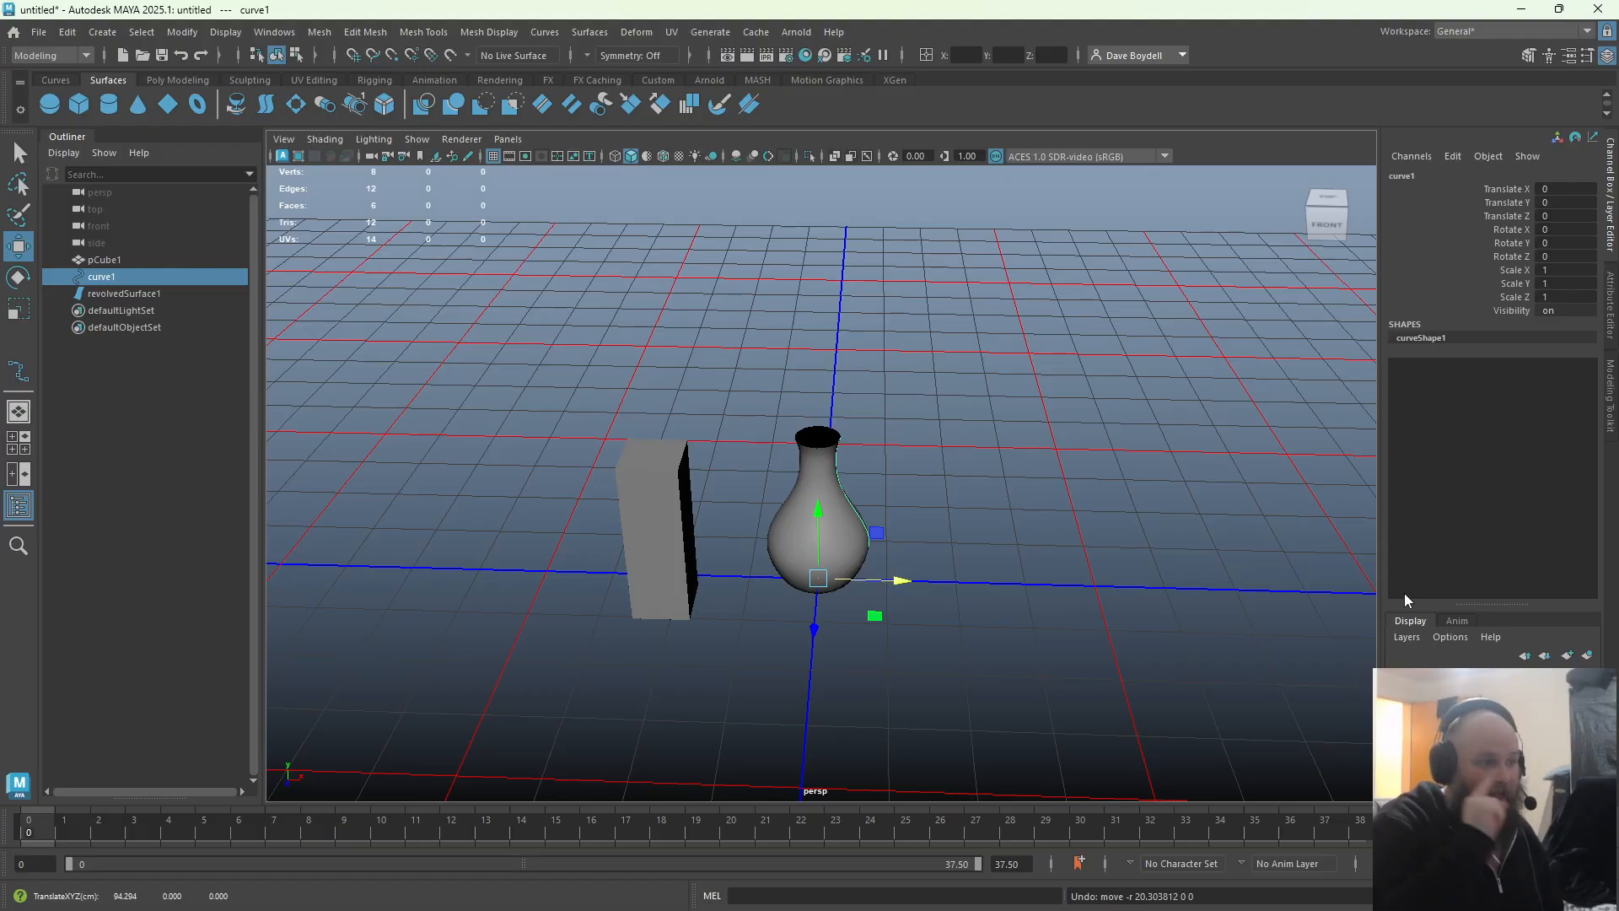
Select the revolved vase surface instead of its profile curve and view it from several angles
scroll(1059, 672, up, 4)
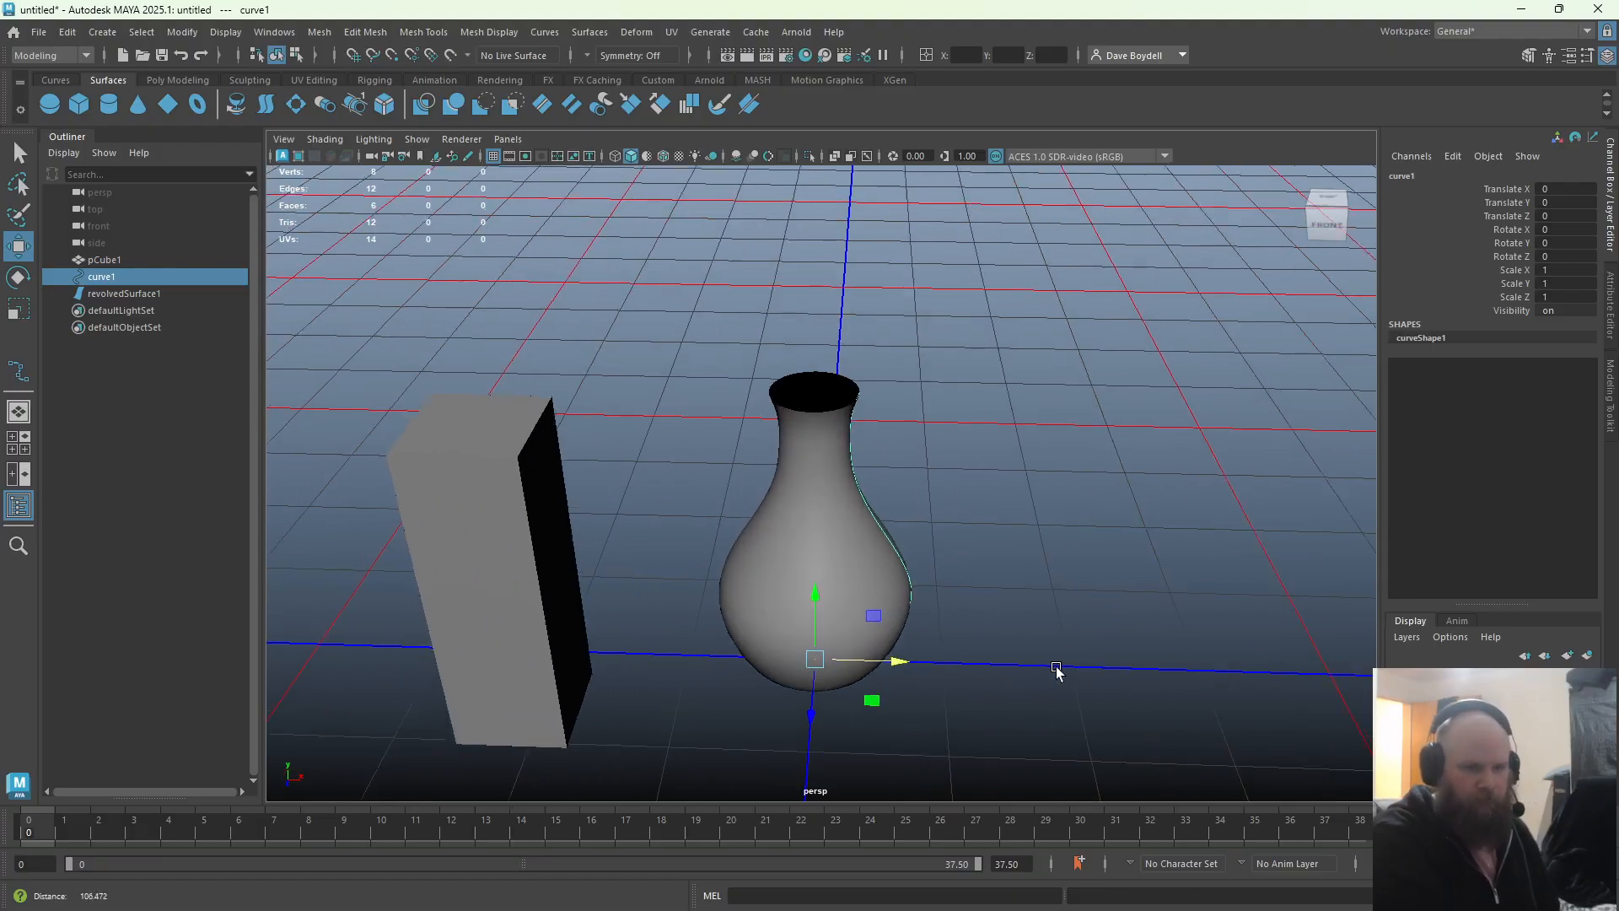
alt+drag(760, 459, 591, 463)
click(806, 480)
alt+drag(805, 479, 847, 470)
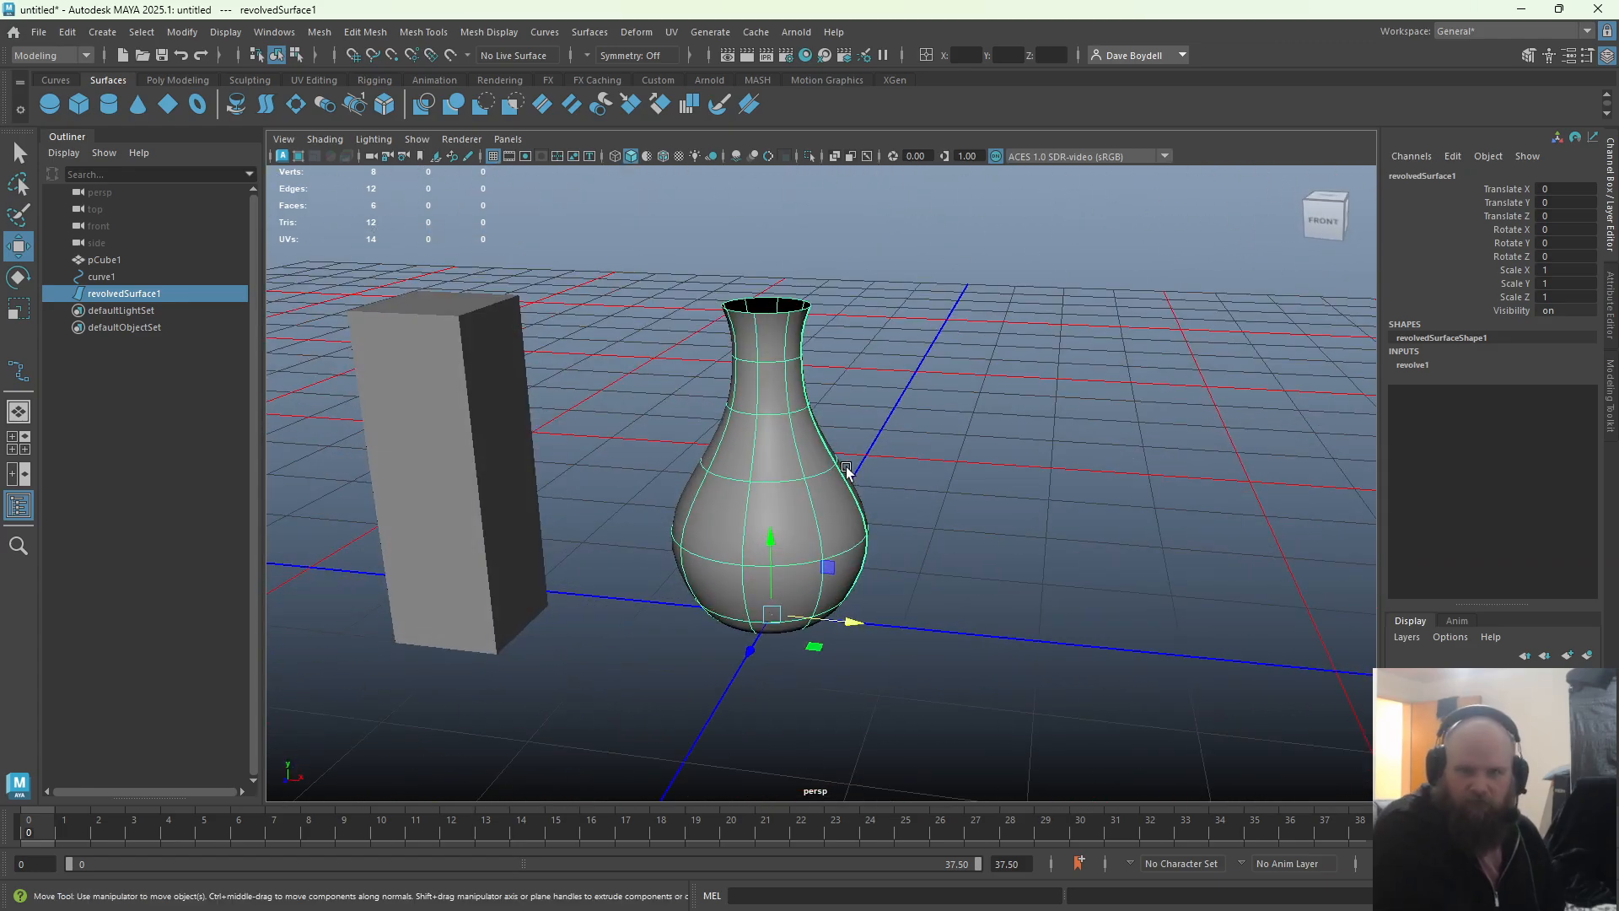
alt+drag(740, 407, 774, 426)
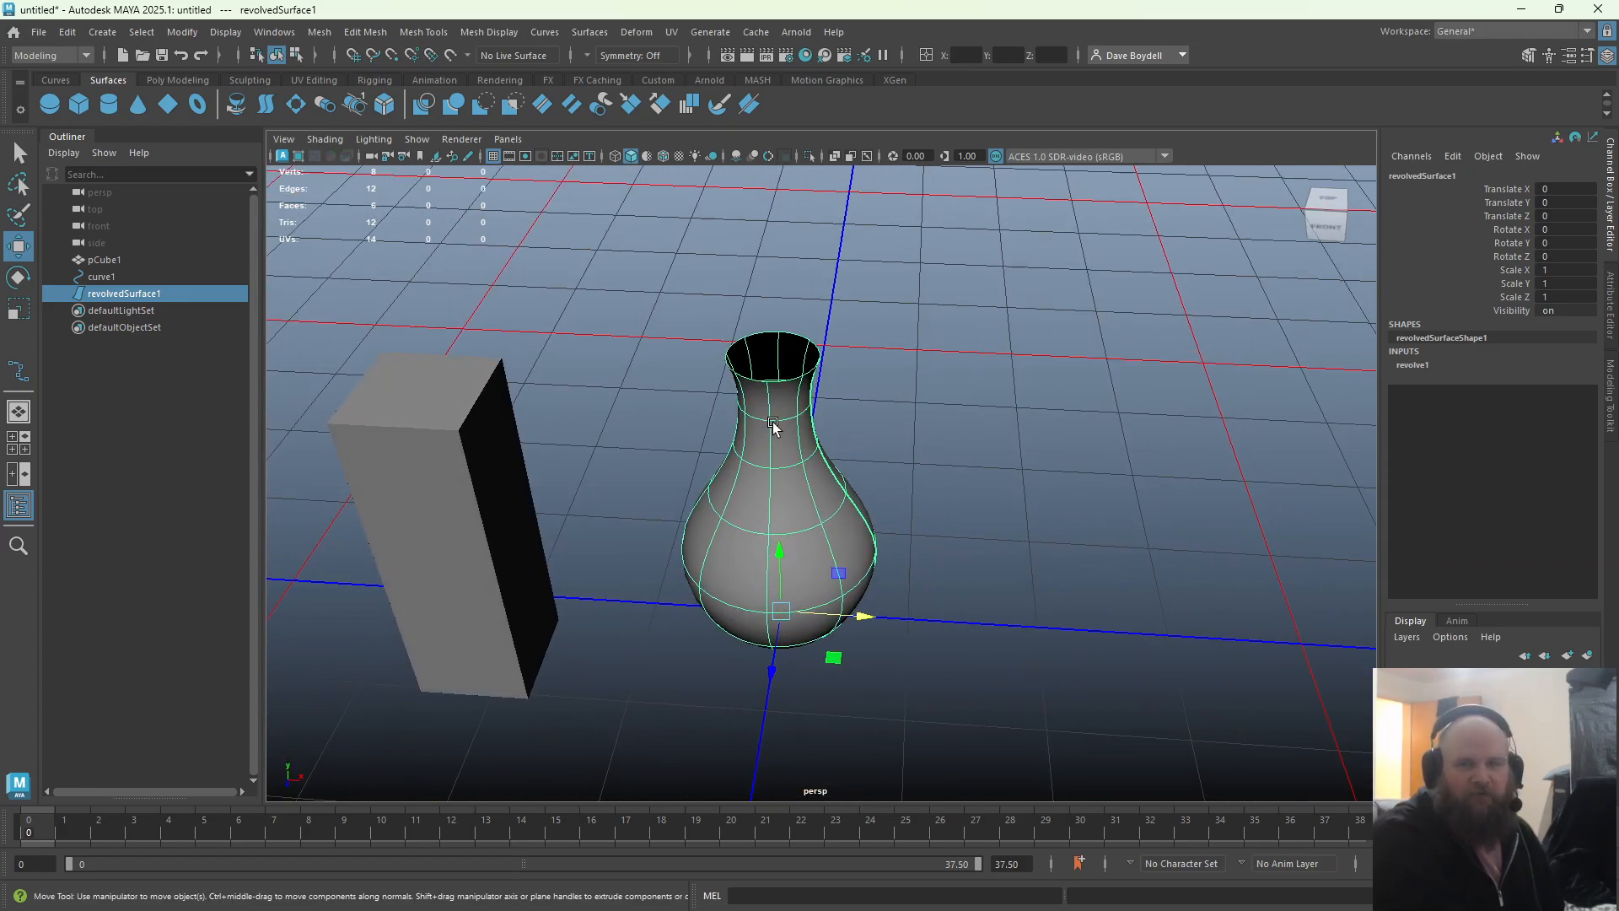
alt+middle_drag(758, 504, 871, 471)
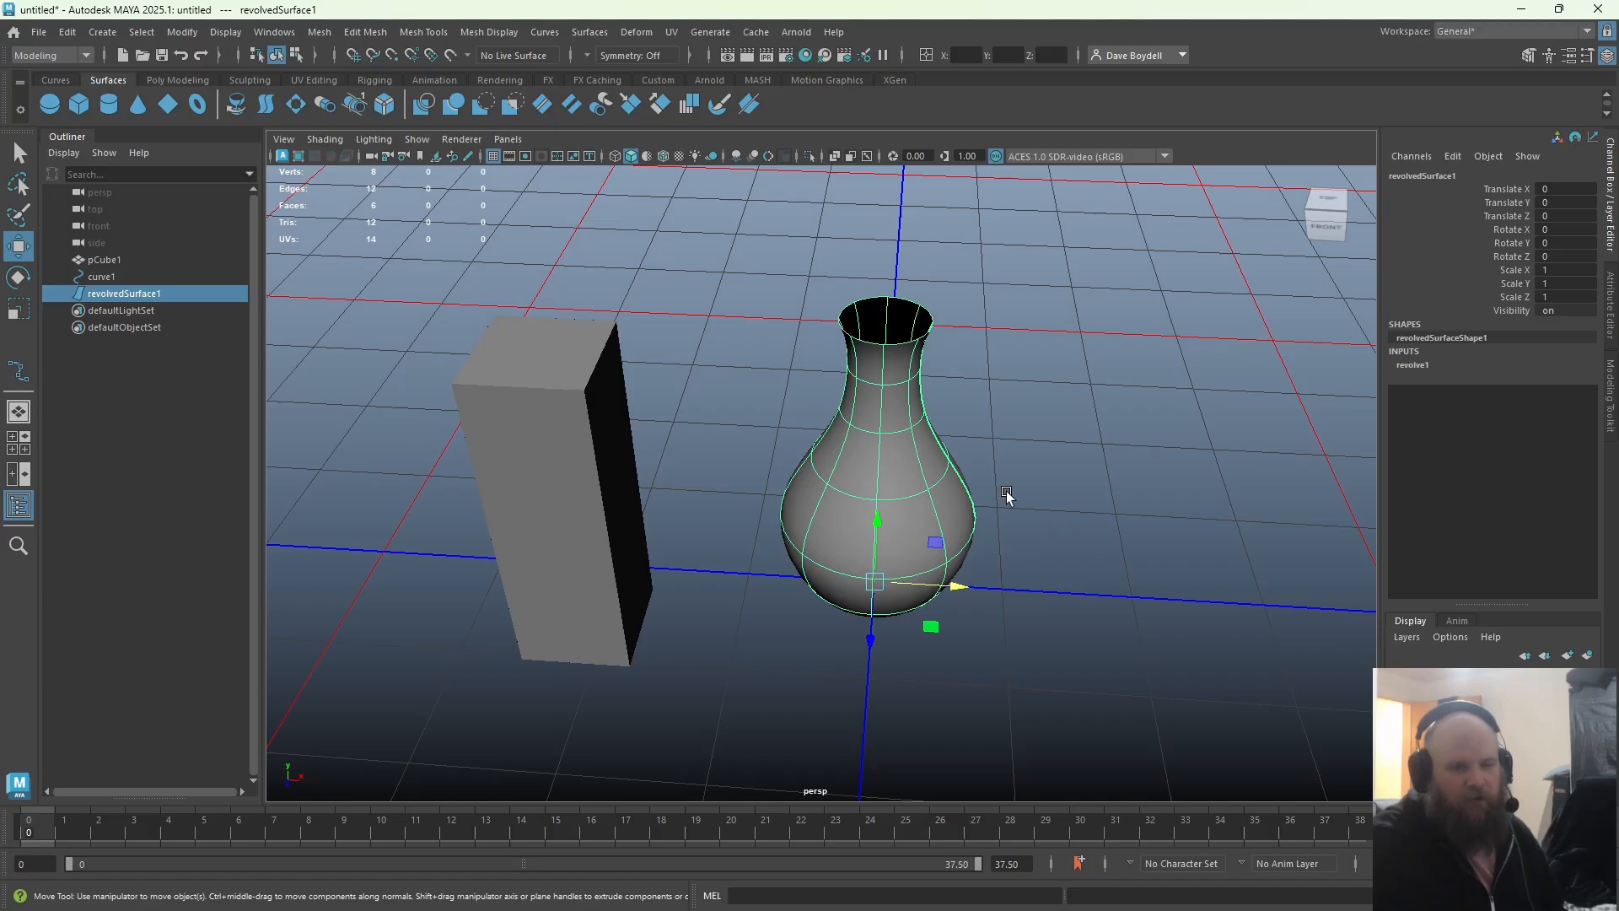
alt+drag(1018, 489, 468, 192)
Open the NURBS to Polygons conversion options for the vase surface and reset them to their defaults
click(182, 34)
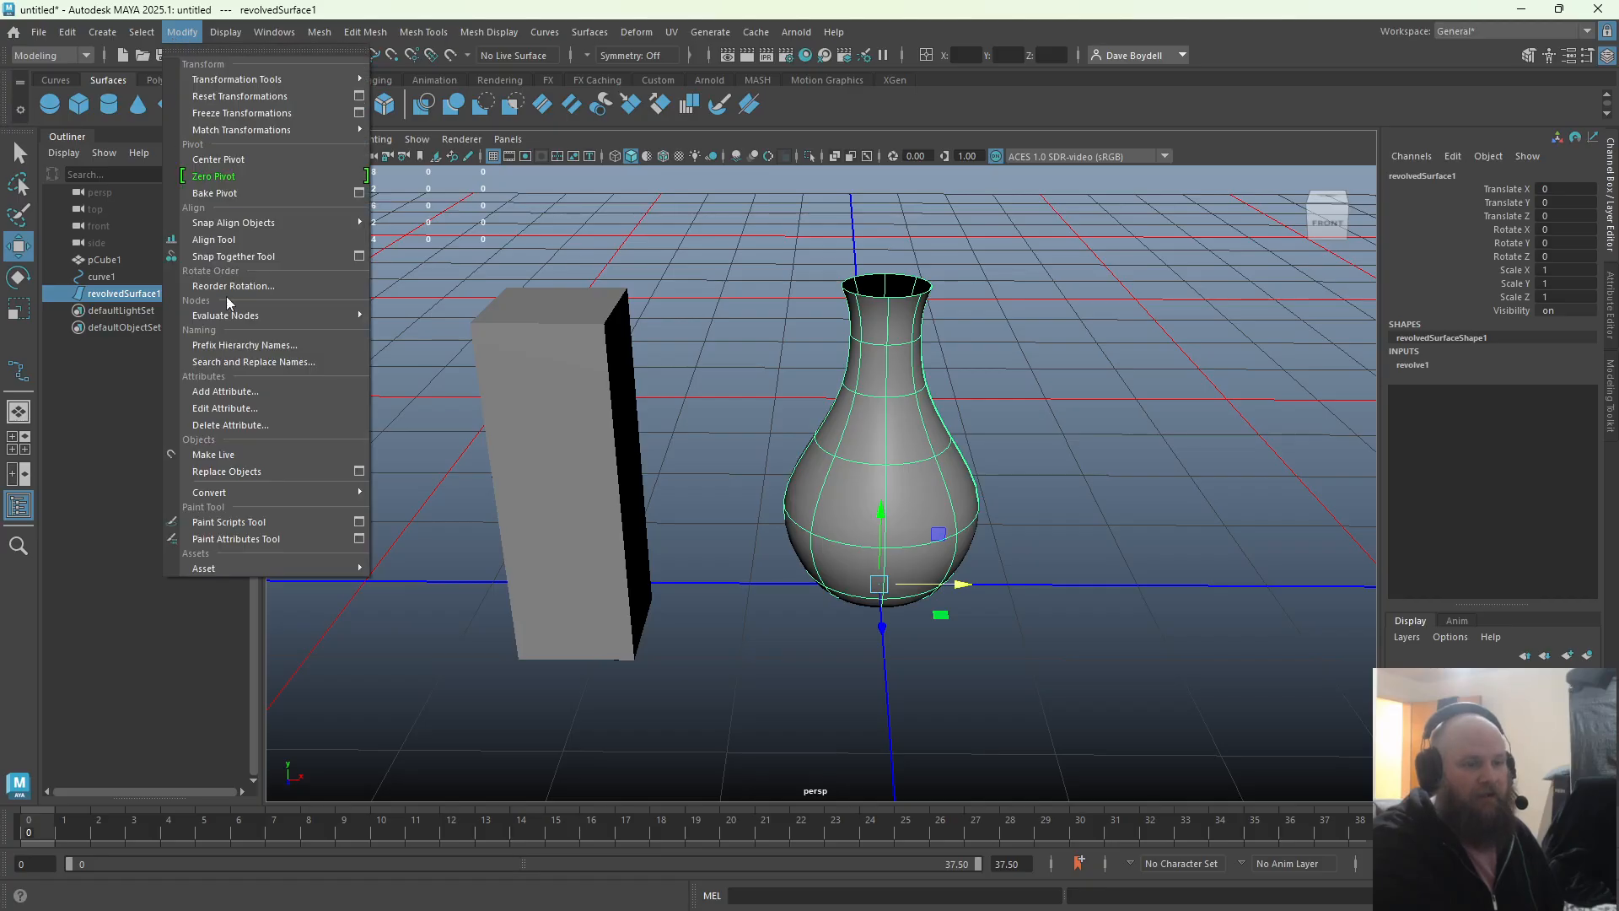
mouse_move(244, 493)
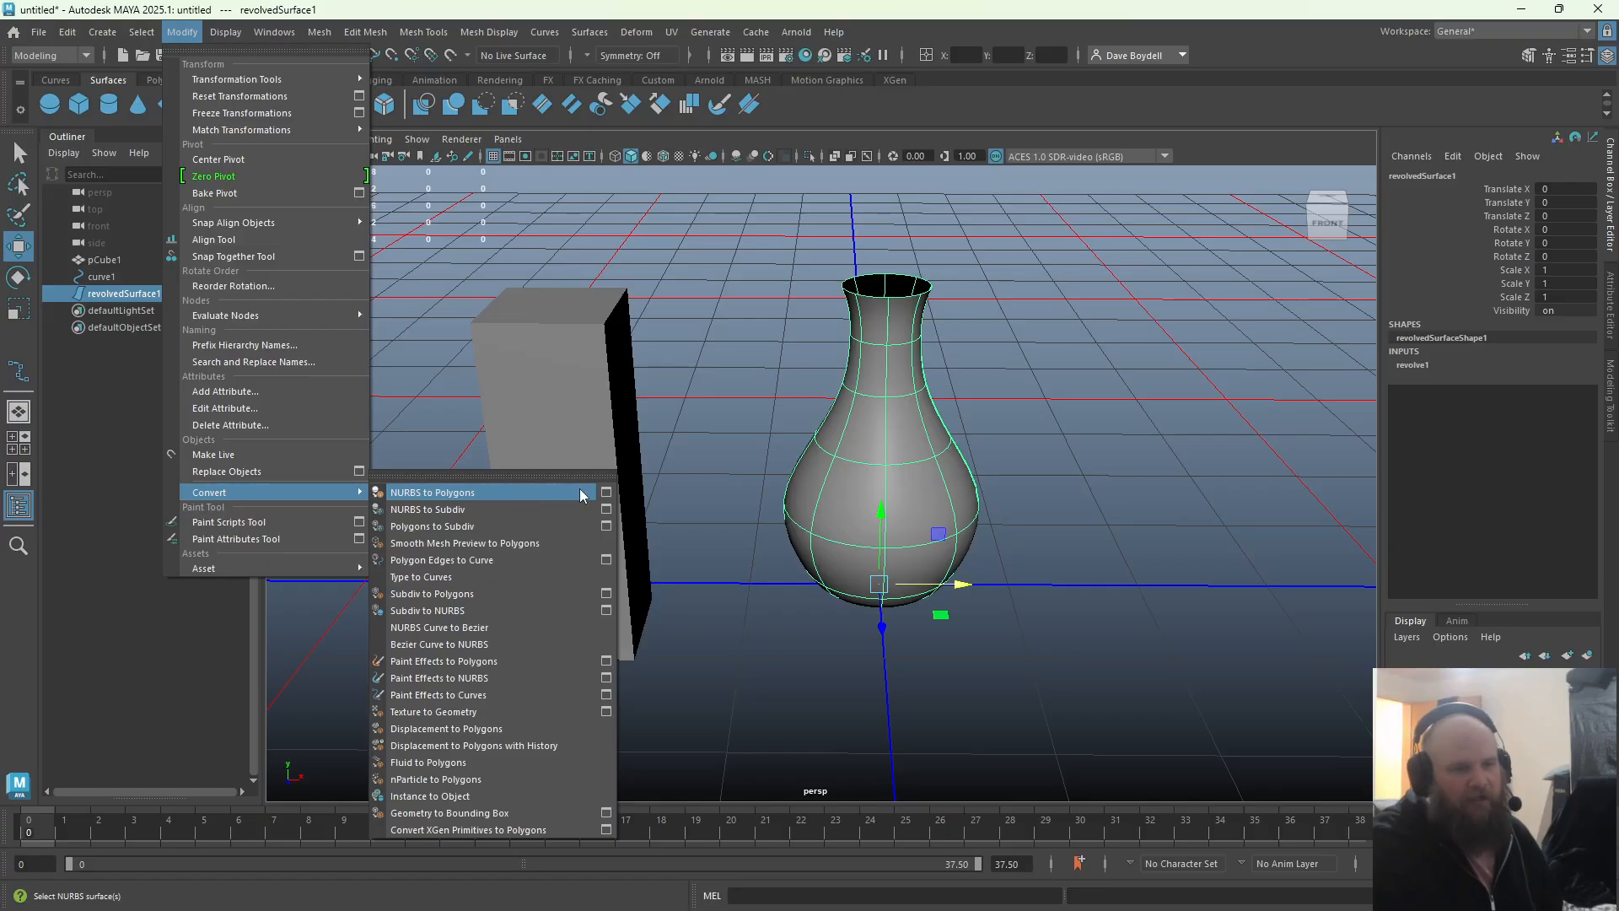
click(605, 494)
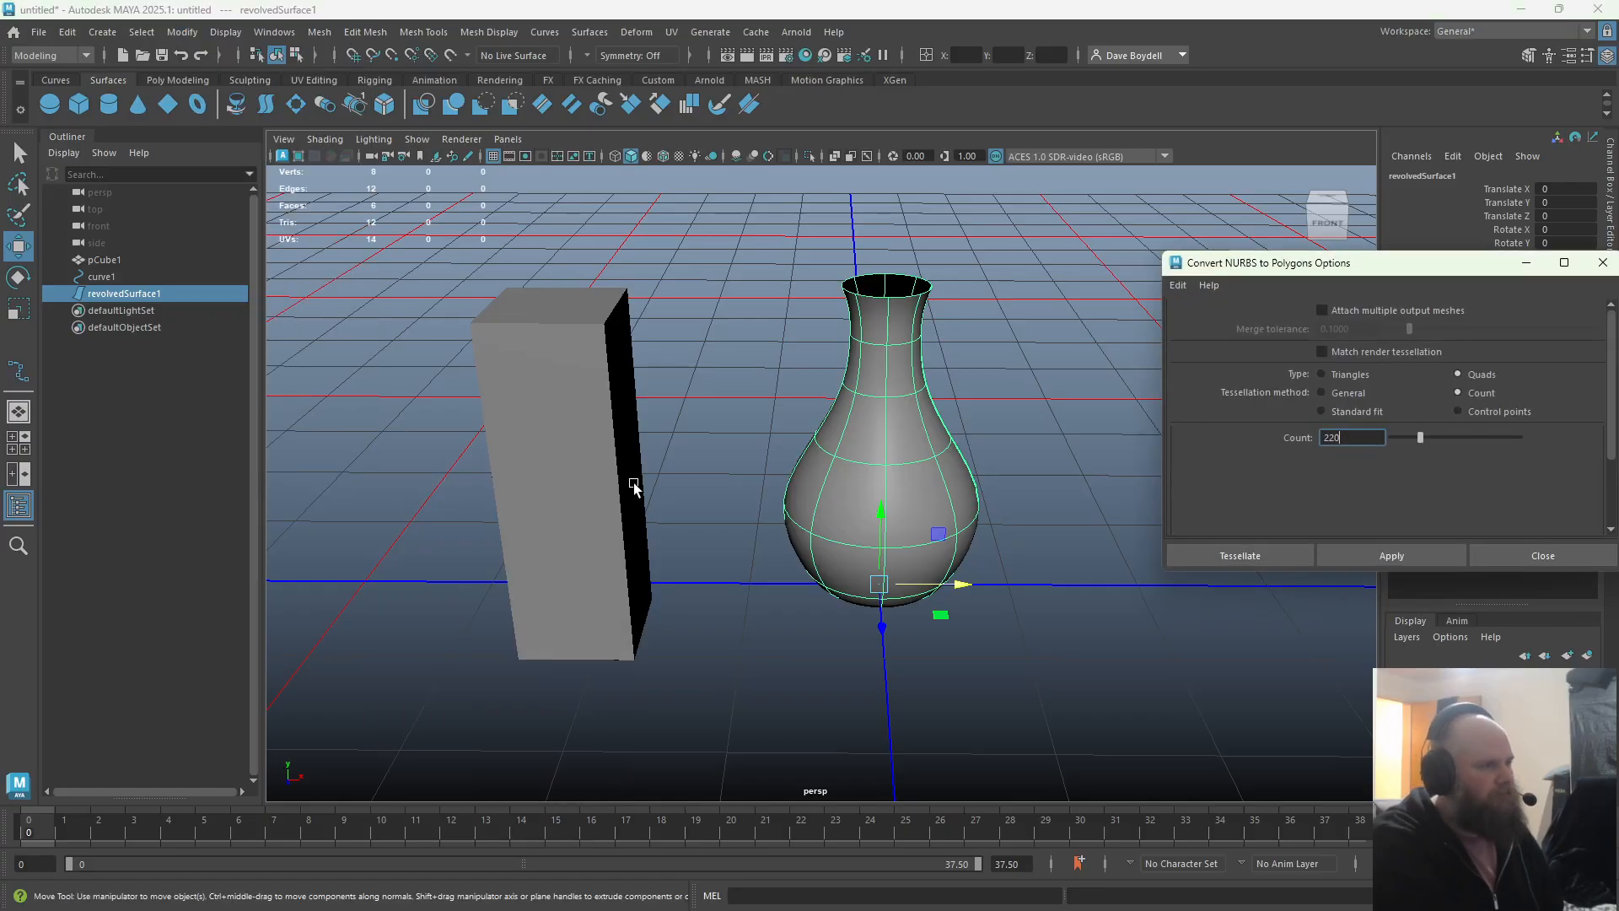
click(1178, 285)
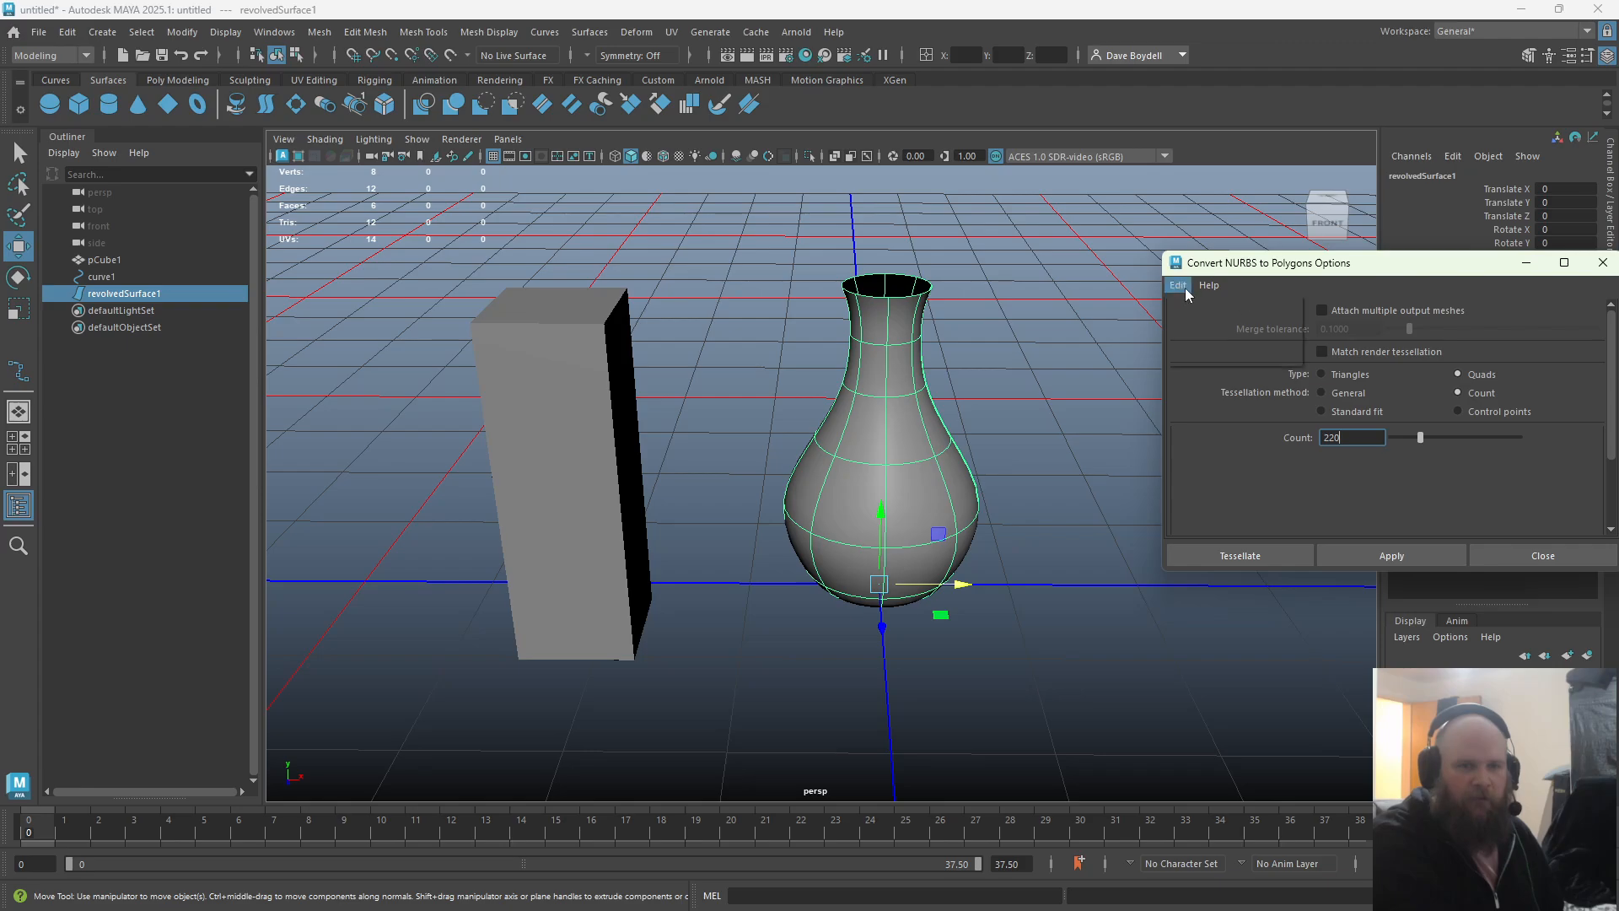
click(1218, 324)
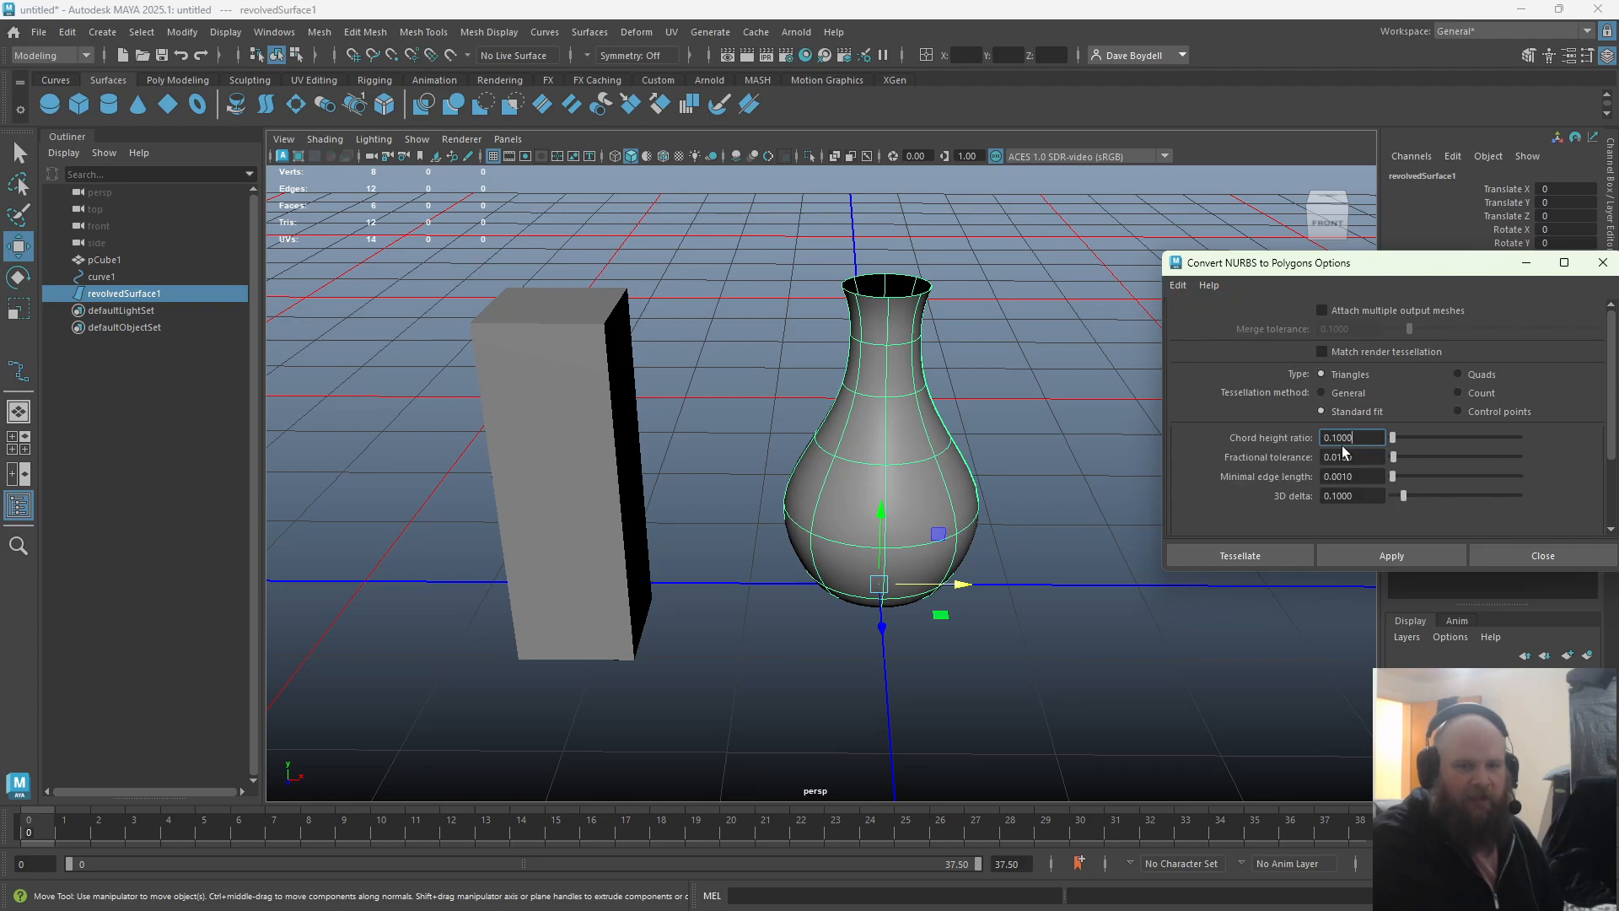
Convert the vase surface to polygons with Triangles and Standard fit, and move the mesh to about X 28 to inspect its topology
alt+middle_drag(999, 470, 818, 430)
alt+drag(818, 431, 822, 456)
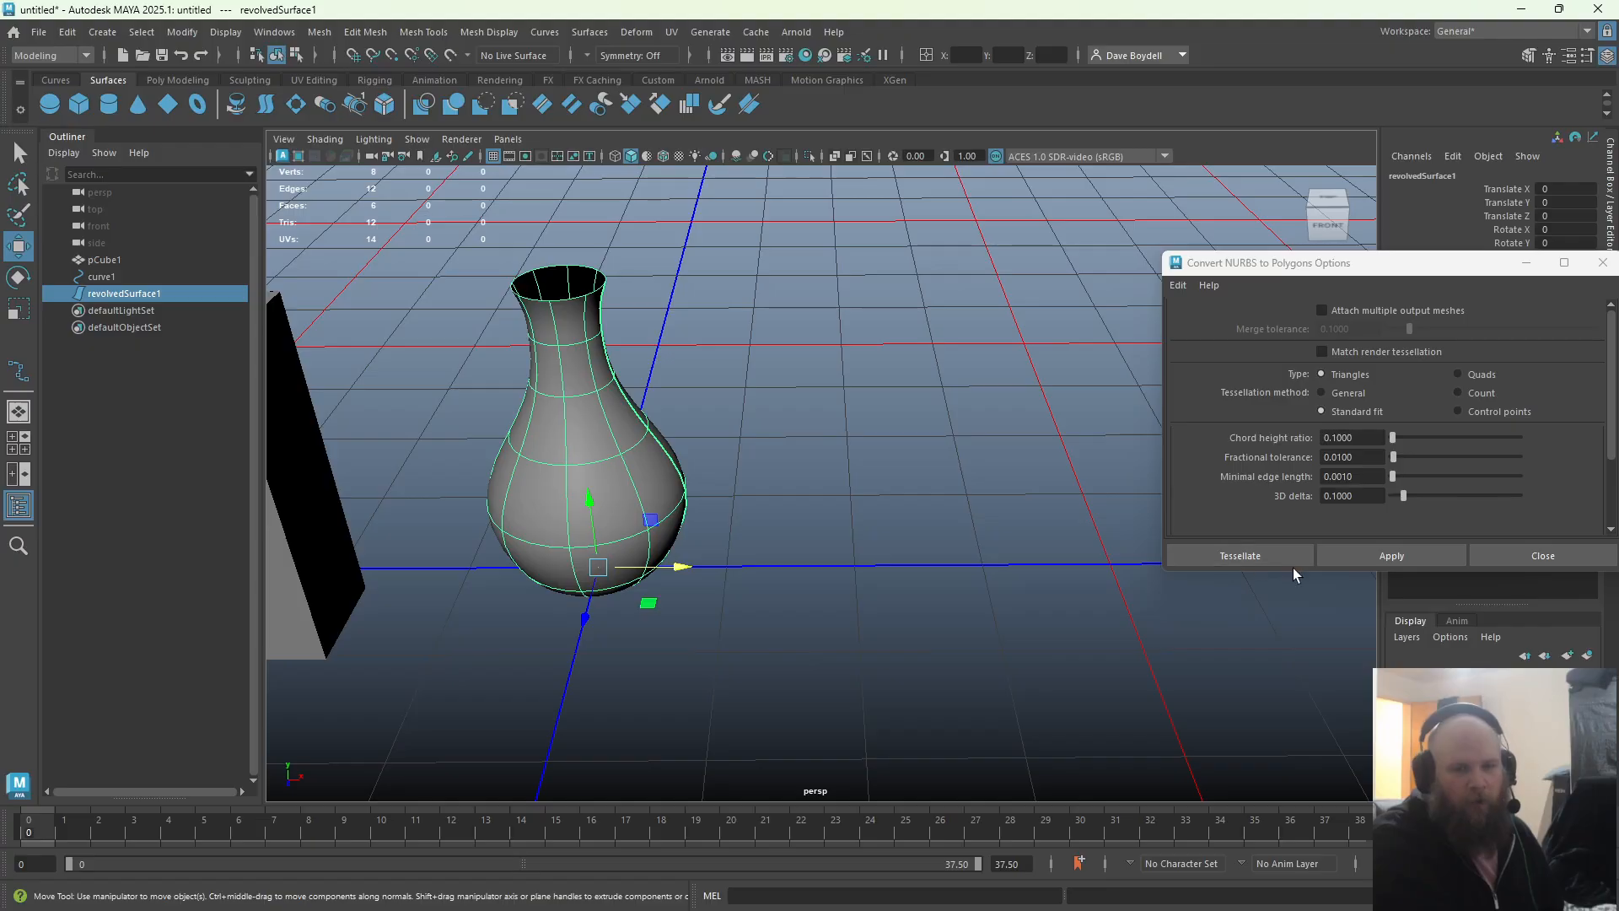
click(1349, 556)
drag(674, 566, 968, 567)
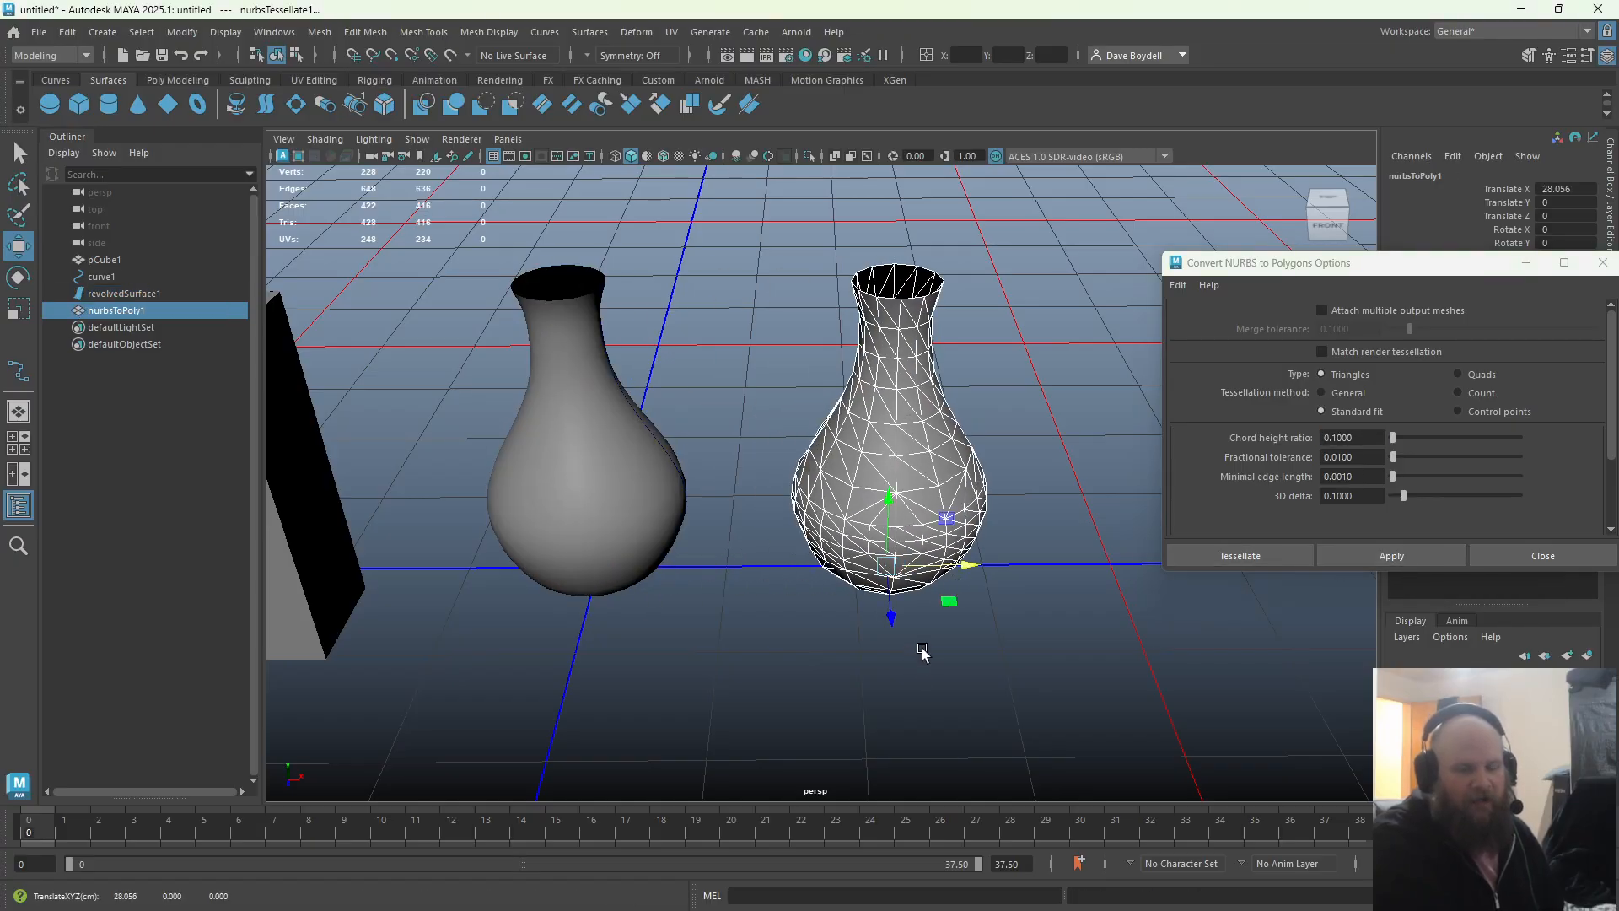
alt+drag(921, 651, 932, 610)
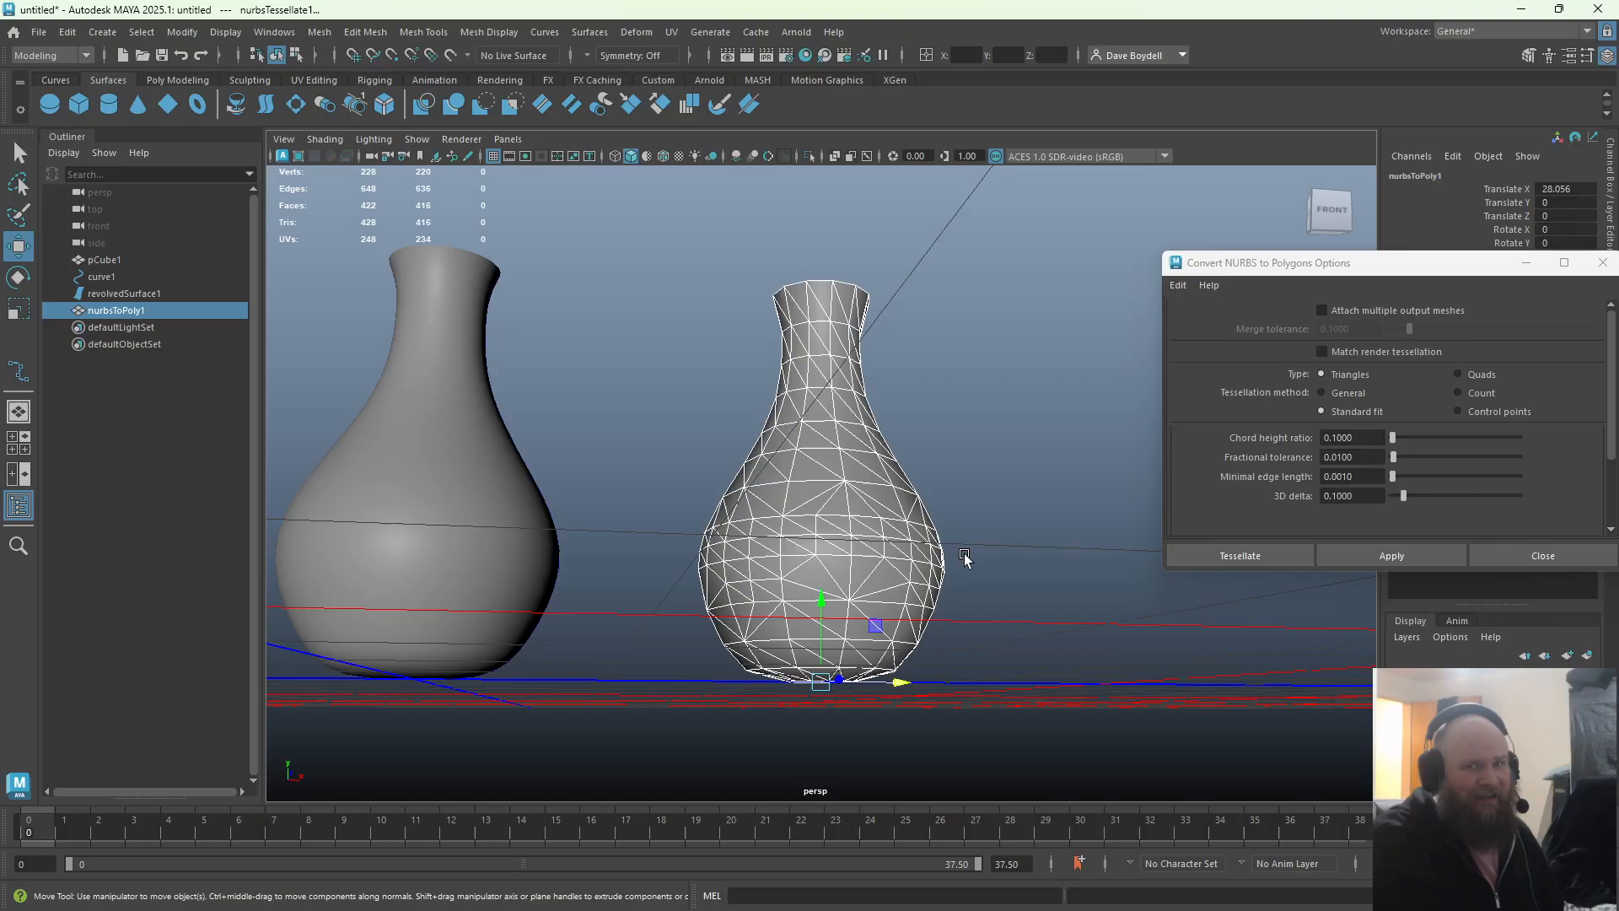
alt+drag(912, 436, 838, 487)
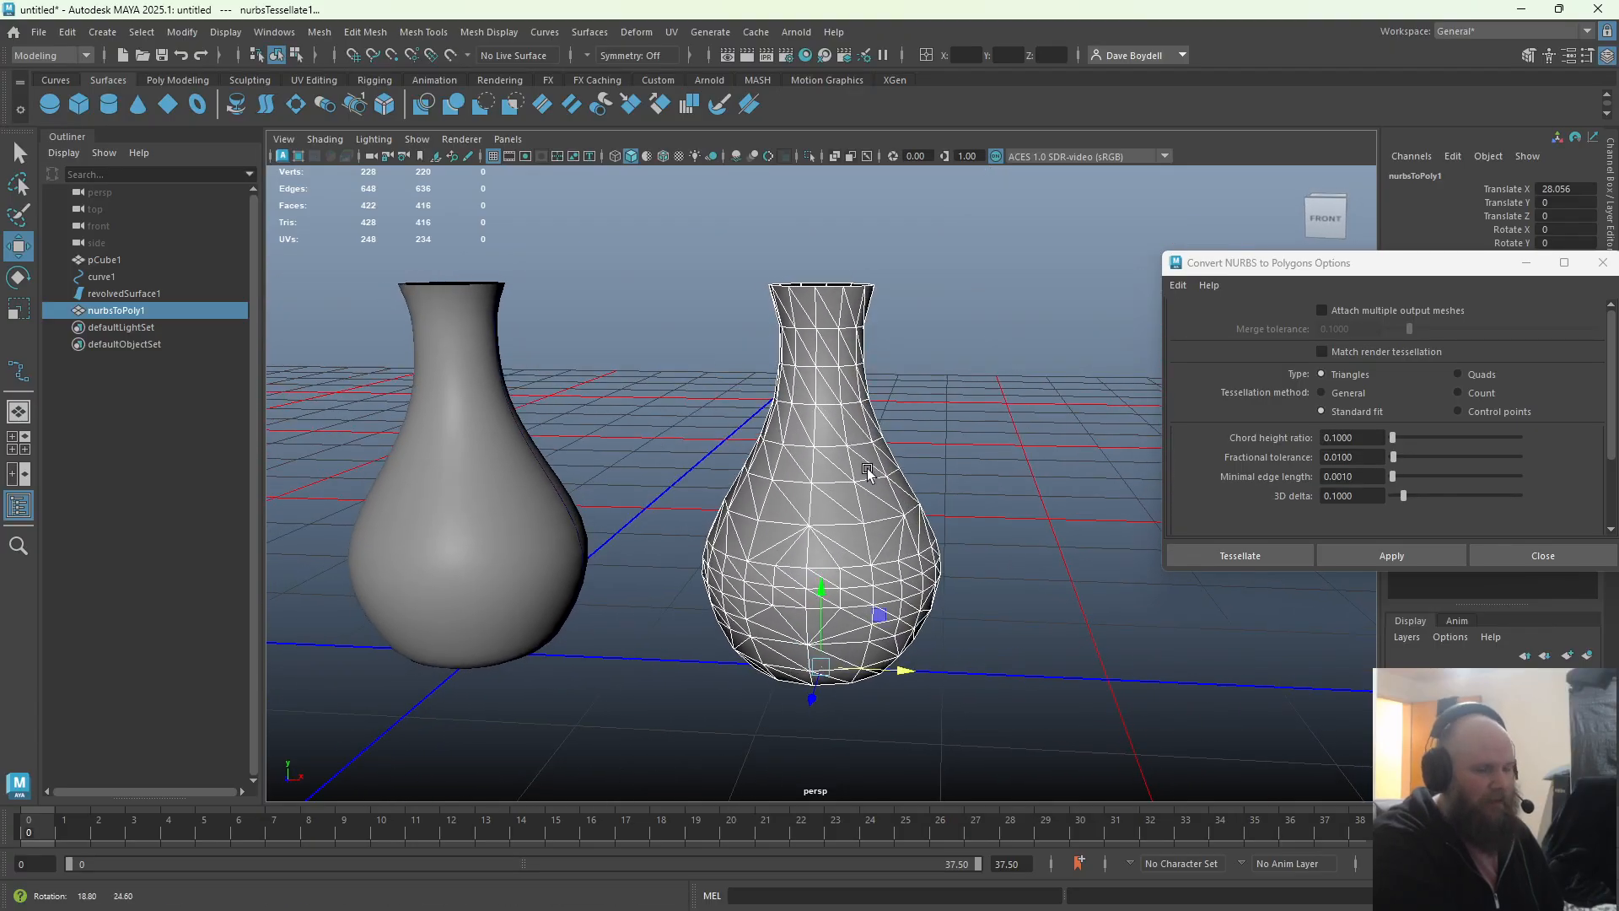
Delete the triangulated vase mesh and reselect the original revolved surface
key(Delete)
click(463, 506)
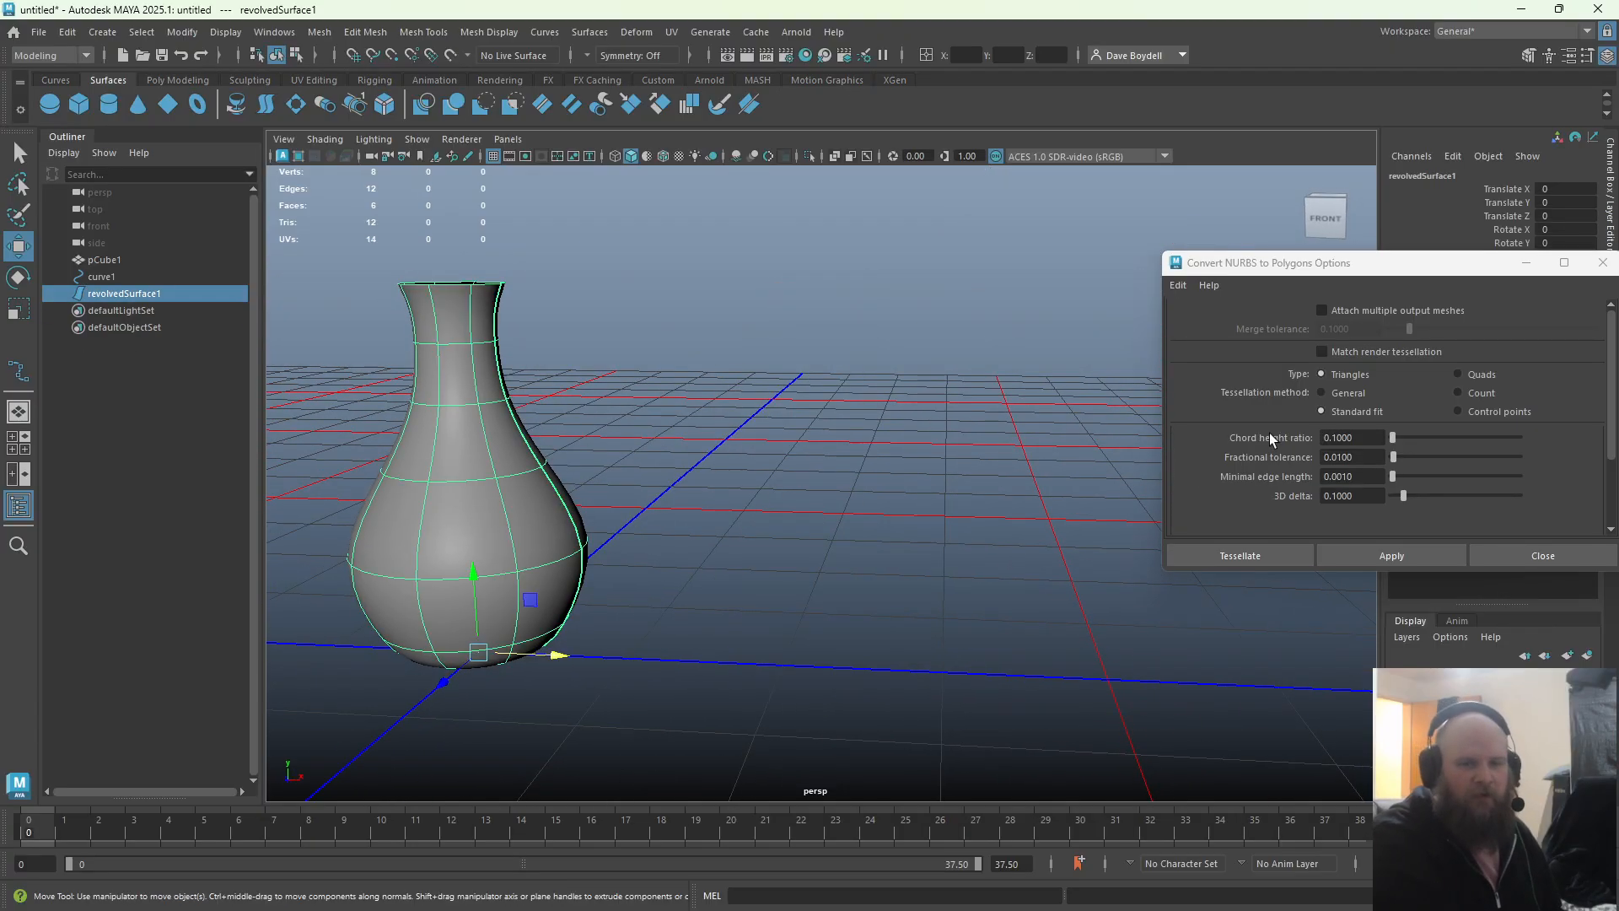
alt+middle_drag(892, 518, 1066, 514)
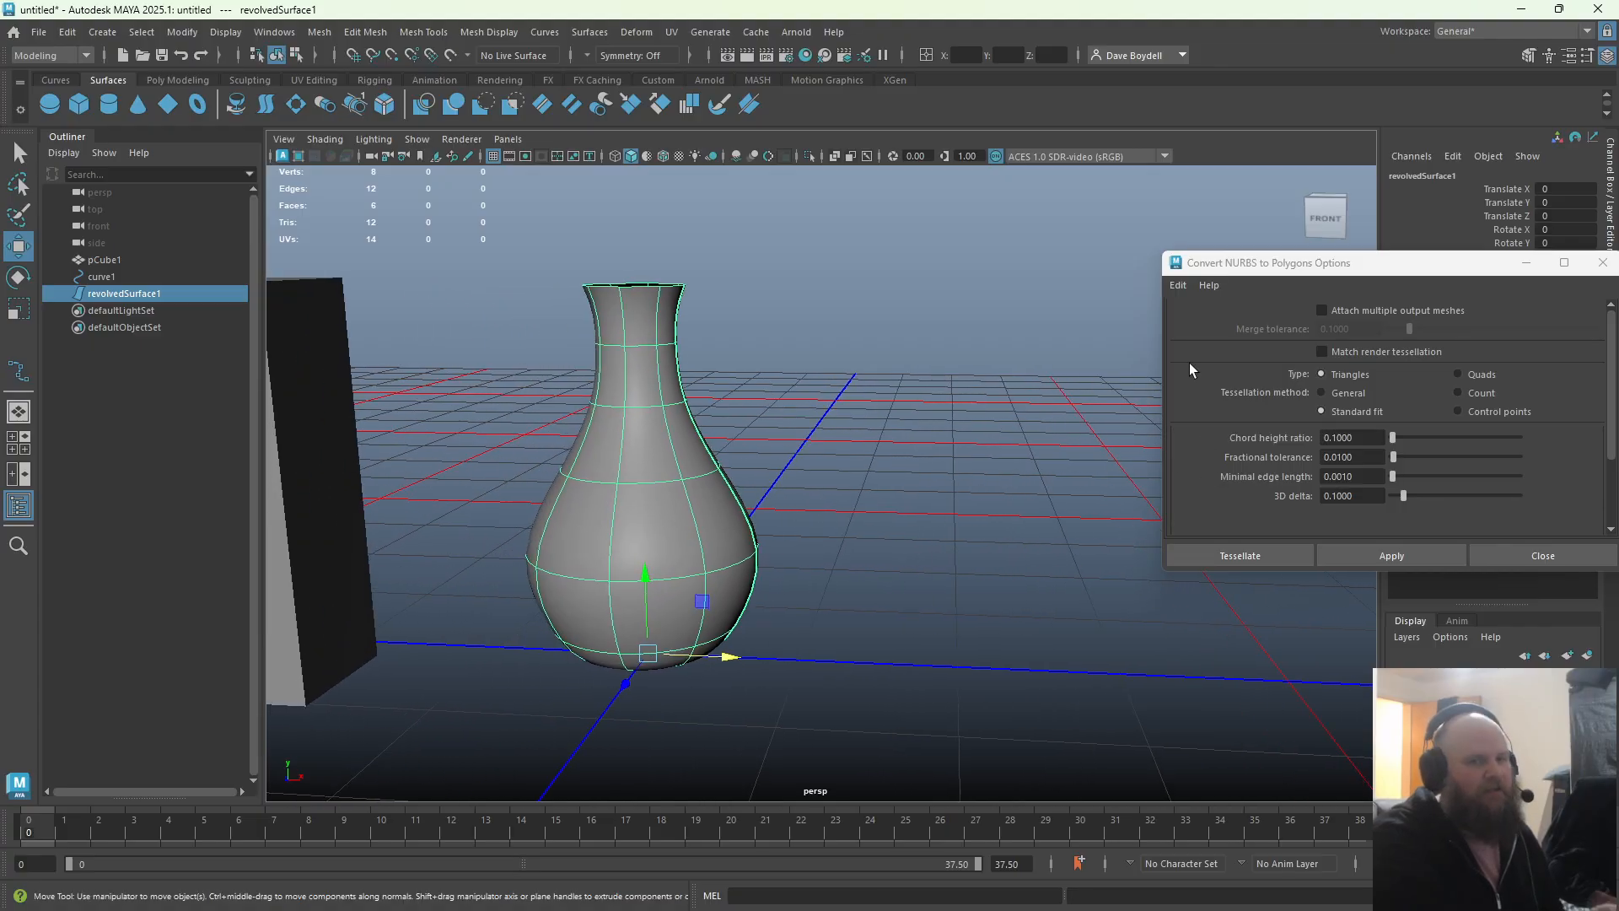
Set the conversion's tessellation method to General and look closely at the vase surface's isoparms
click(1341, 392)
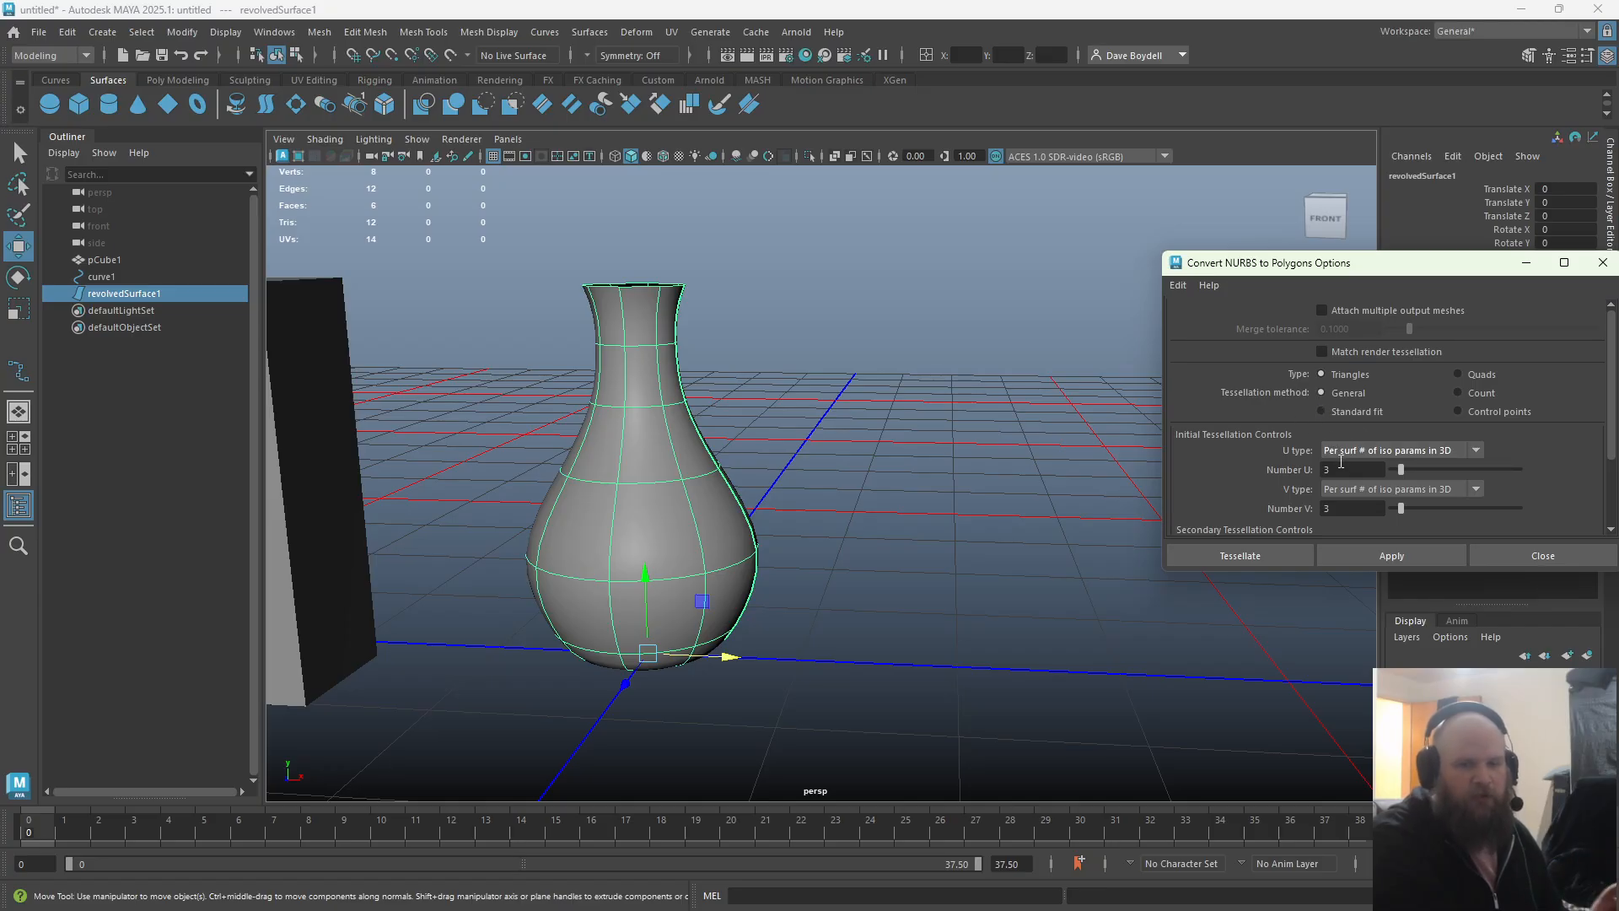
alt+drag(845, 396, 619, 391)
alt+right_drag(618, 391, 690, 447)
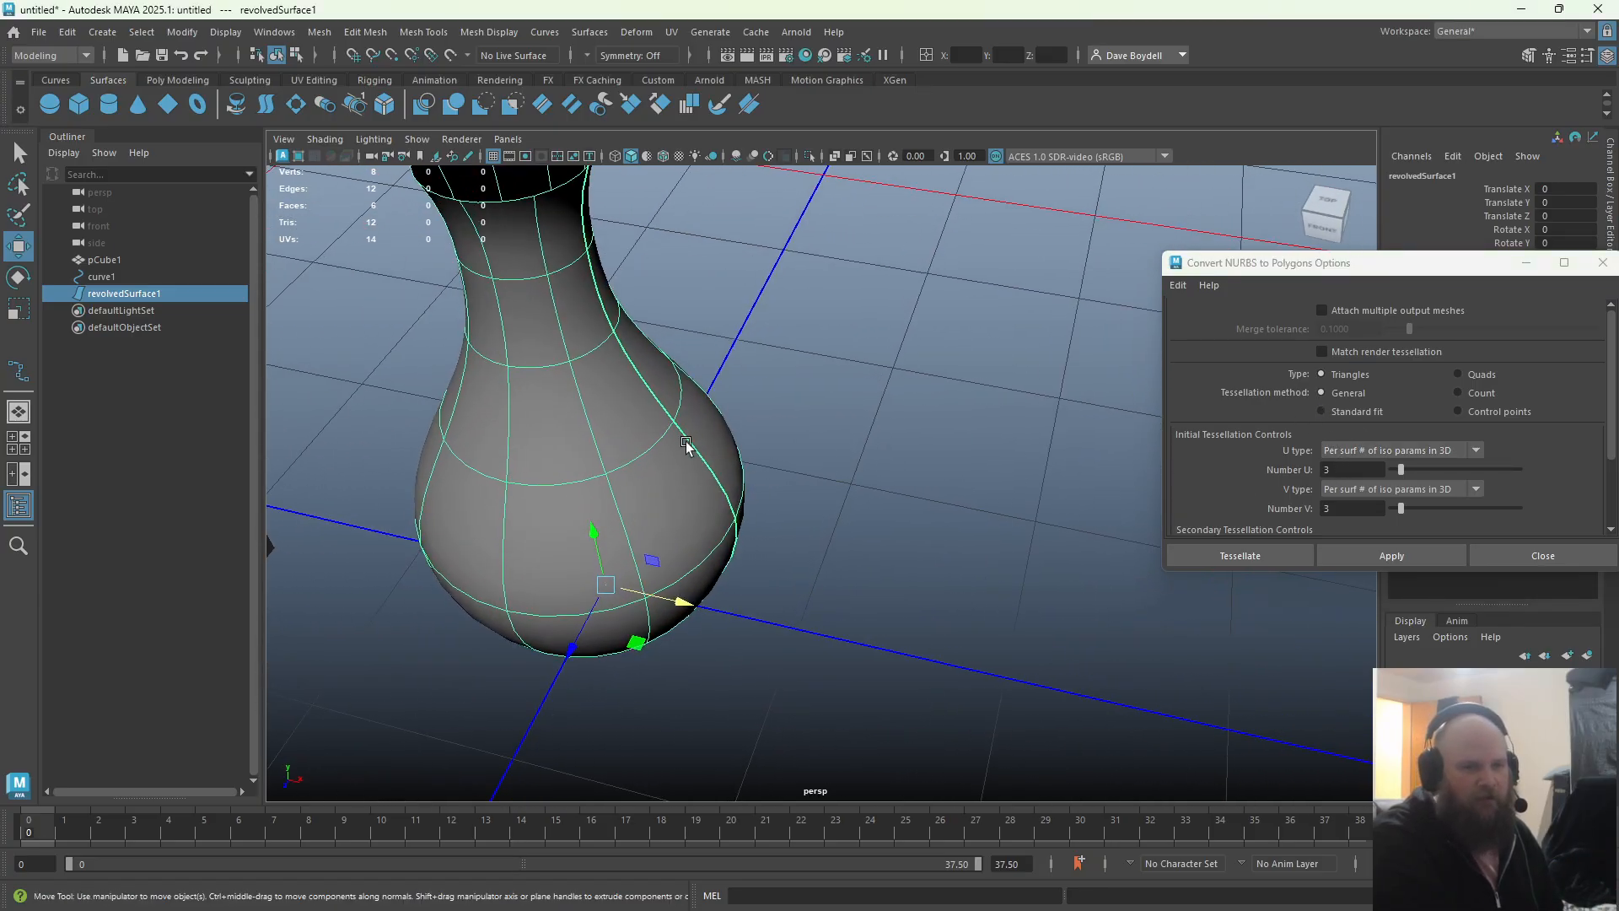
Examine the isoparm layout on the vase surface's body, neck and rim from several angles
alt+middle_drag(690, 448, 907, 469)
alt+drag(908, 469, 810, 498)
alt+right_drag(1046, 418, 1131, 506)
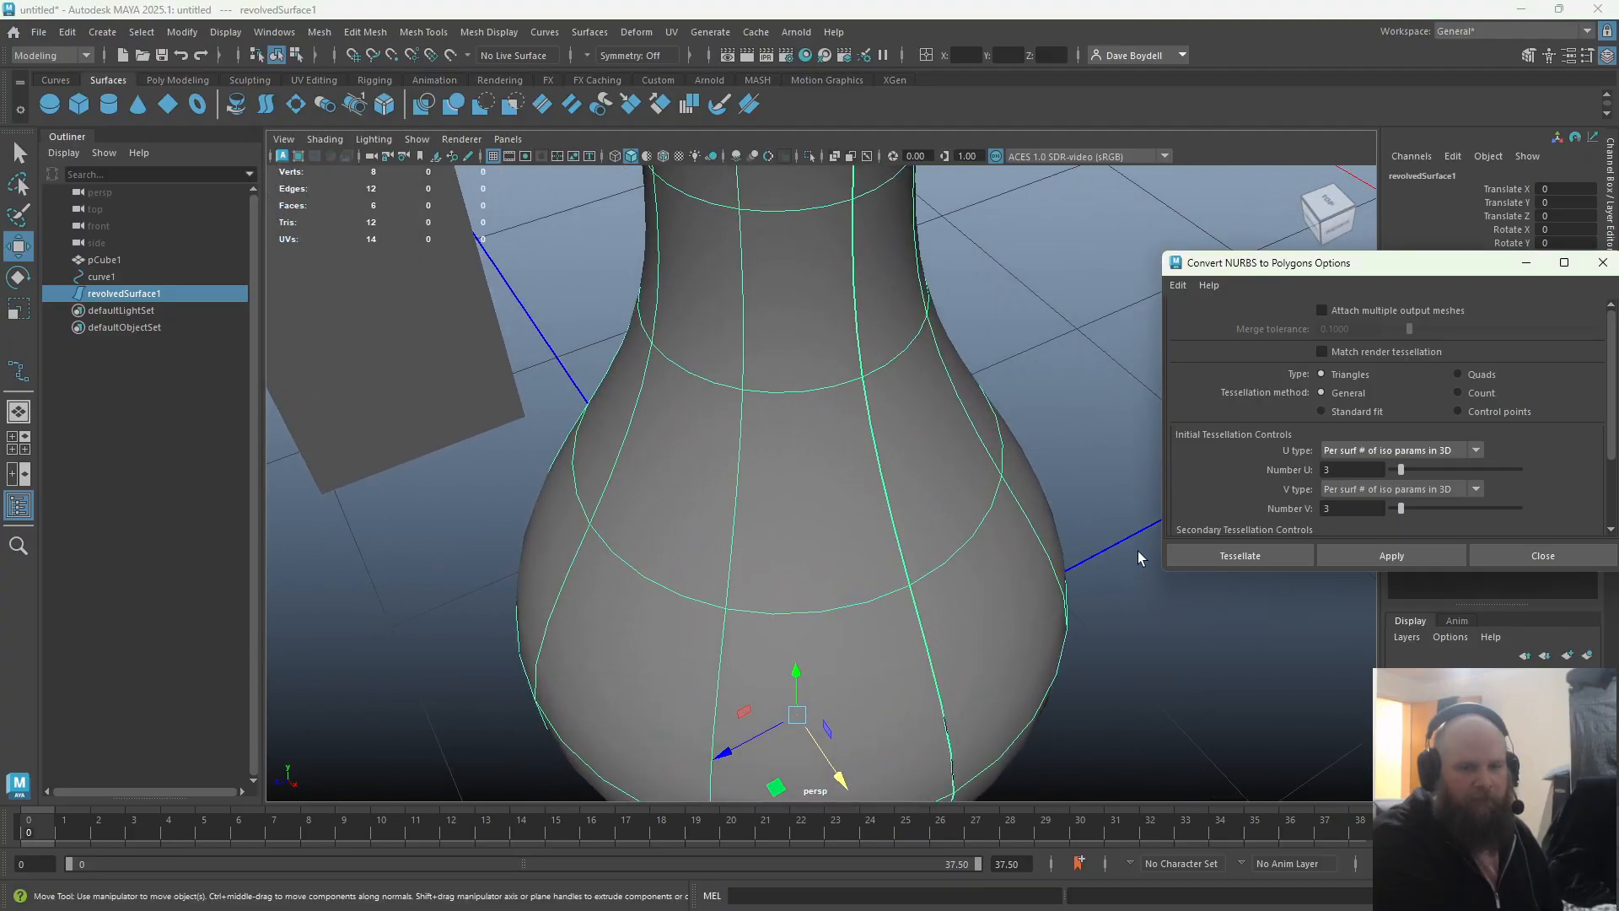
alt+drag(786, 396, 985, 445)
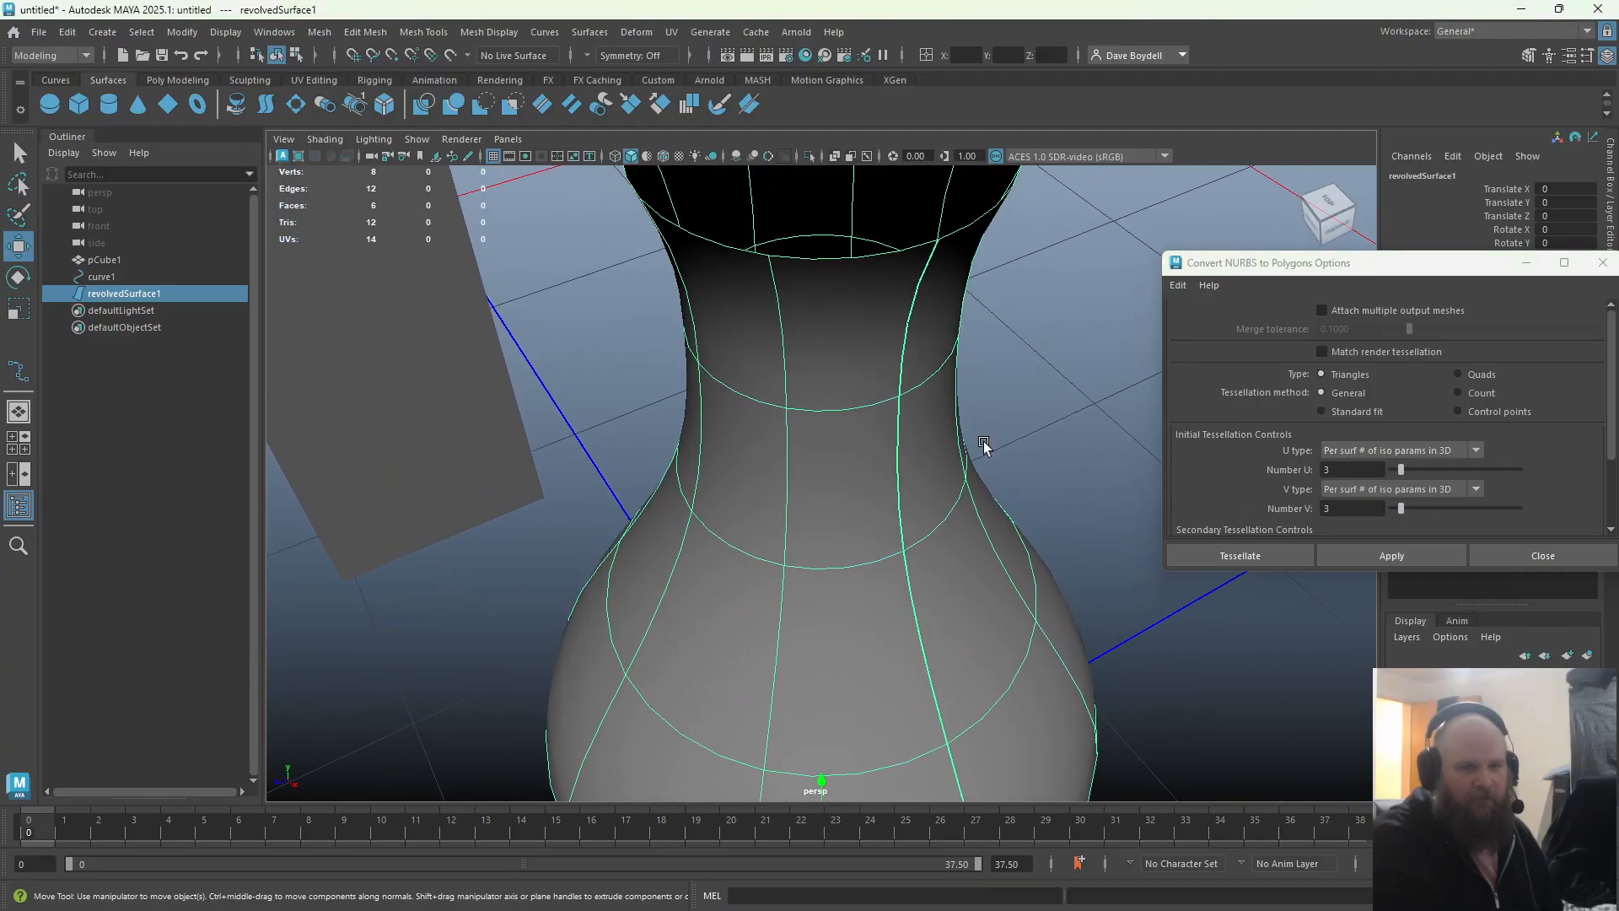
alt+drag(801, 641, 860, 506)
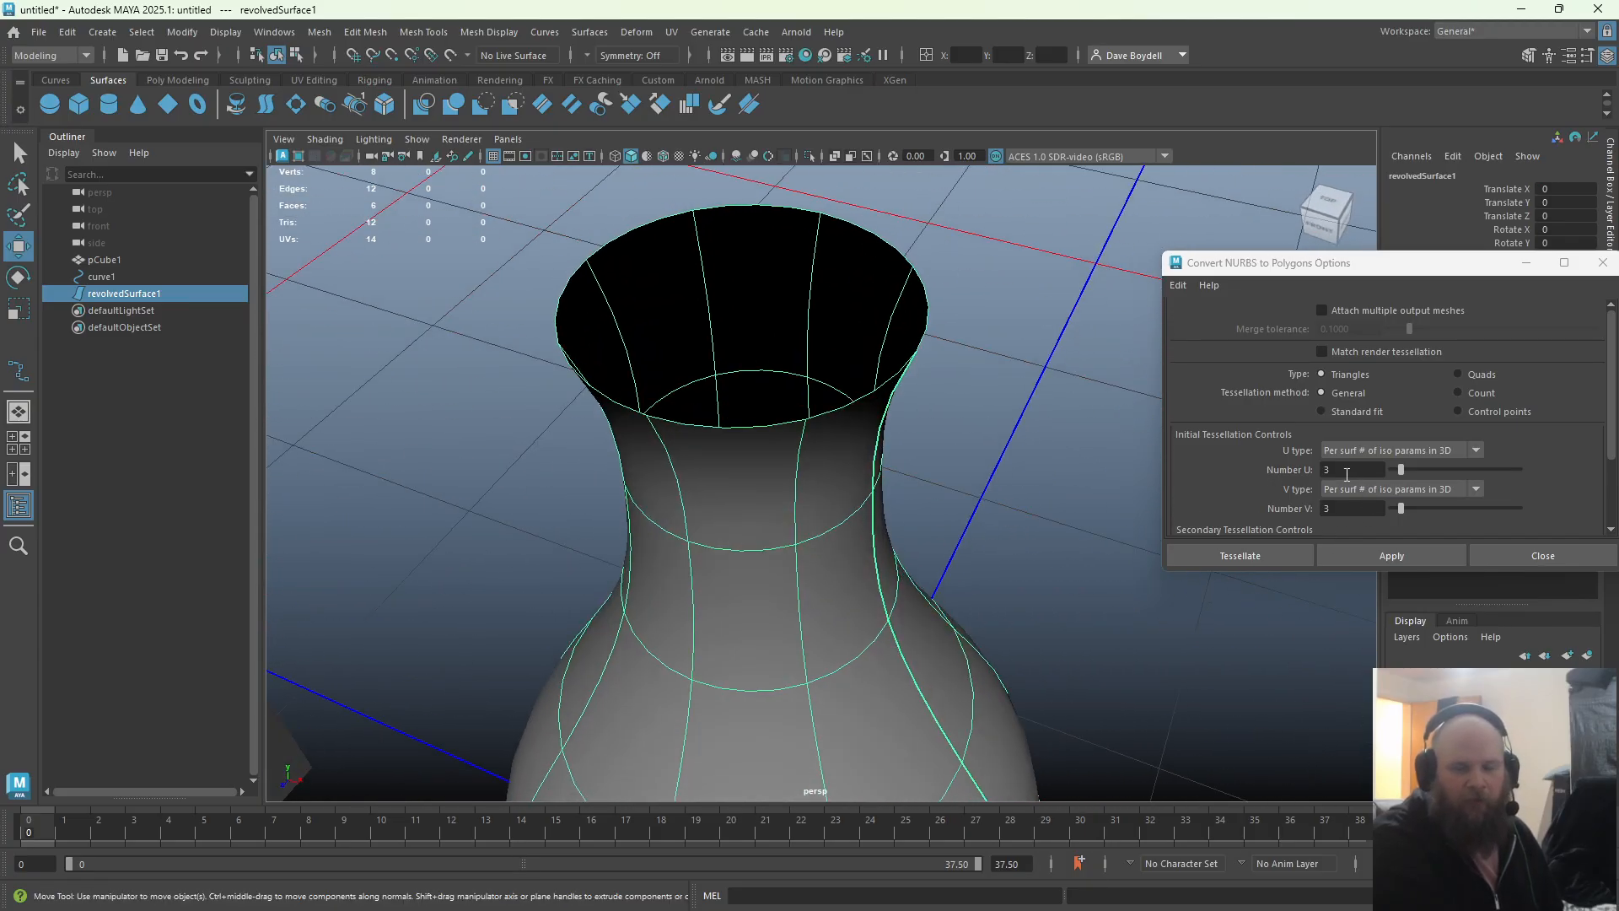
alt+drag(961, 447, 802, 408)
alt+drag(675, 397, 881, 444)
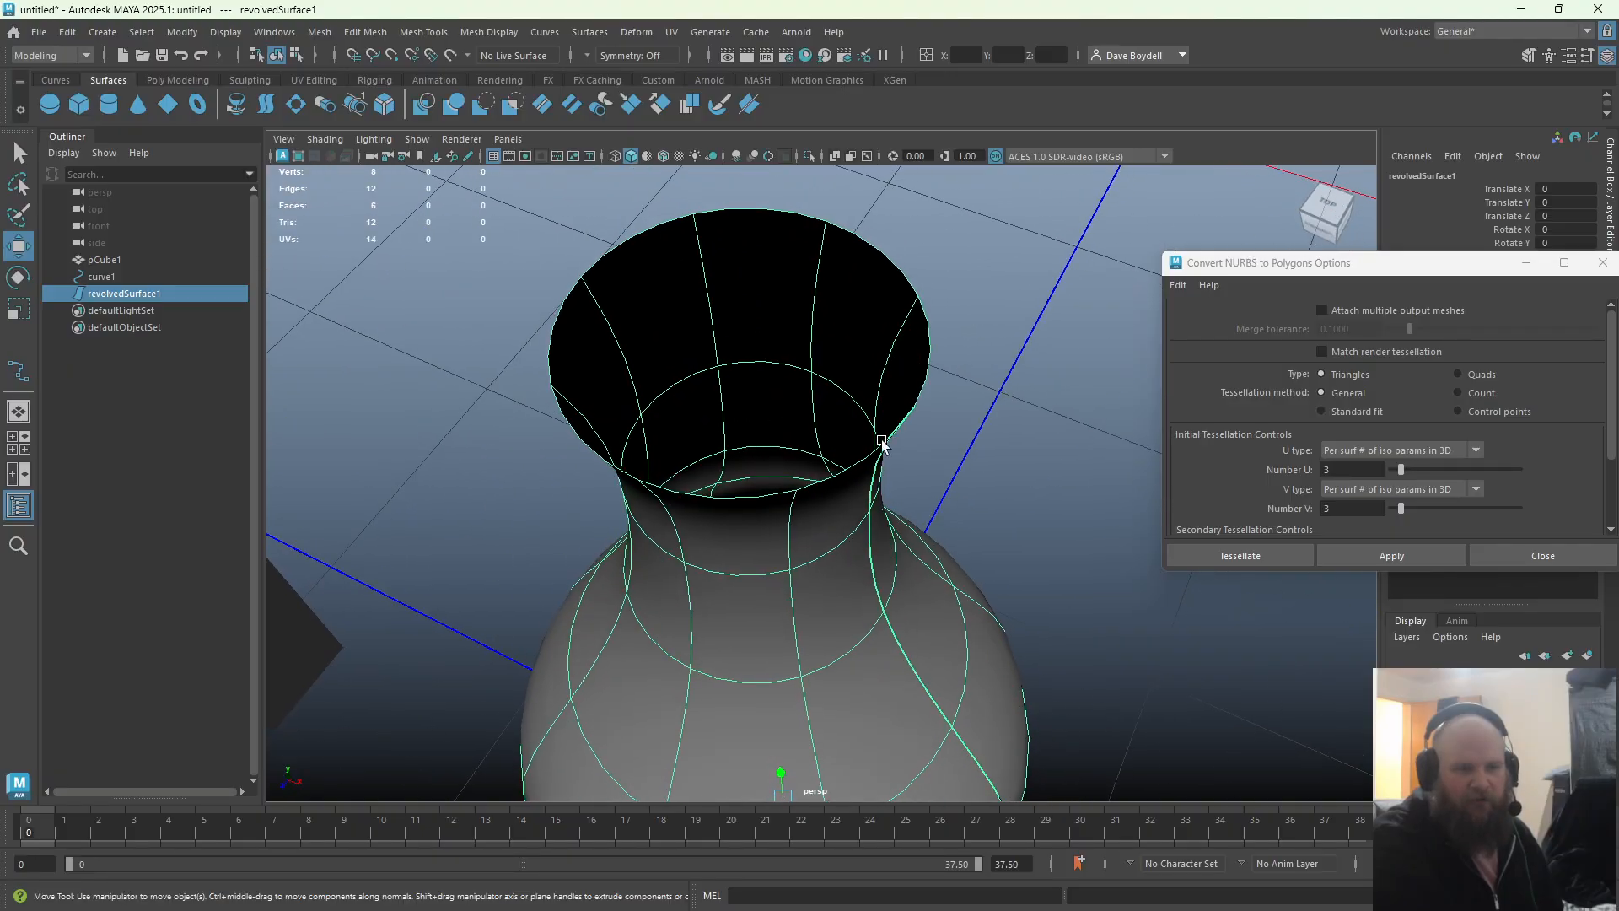
Try the General triangle conversion of the vase with Number U and Number V at 3, and undo it
click(1383, 565)
alt+drag(928, 523, 841, 475)
key(ctrl+z)
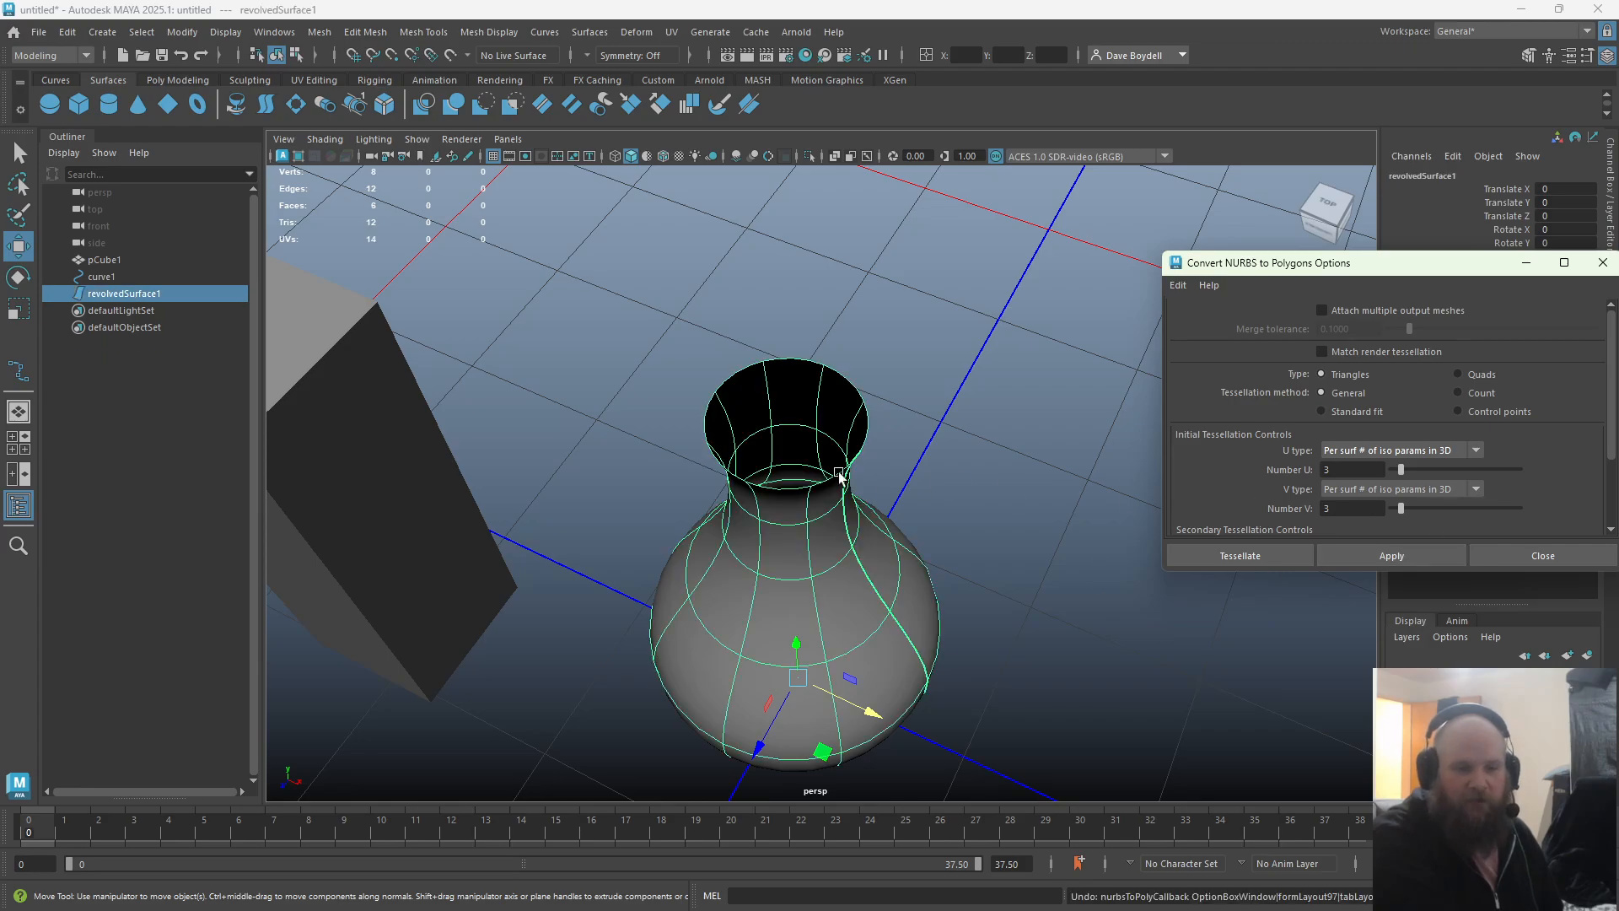
Convert the vase surface to triangles with the General method, using Number U 10 and Number V 20
scroll(840, 475, up, 2)
scroll(851, 439, up, 3)
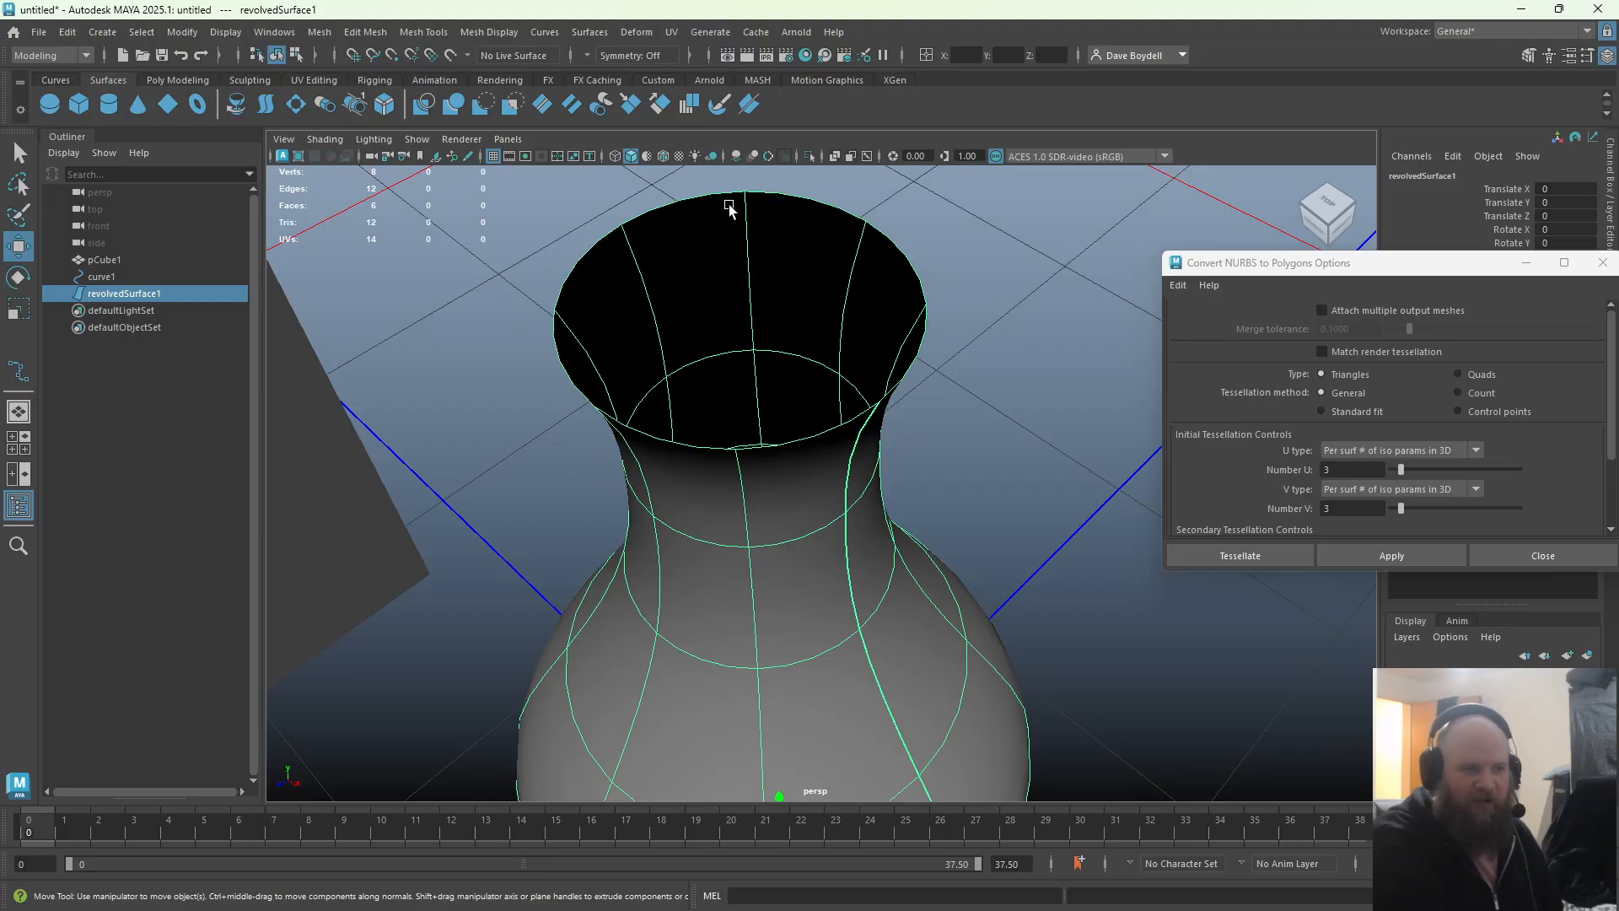
alt+middle_drag(682, 516, 705, 133)
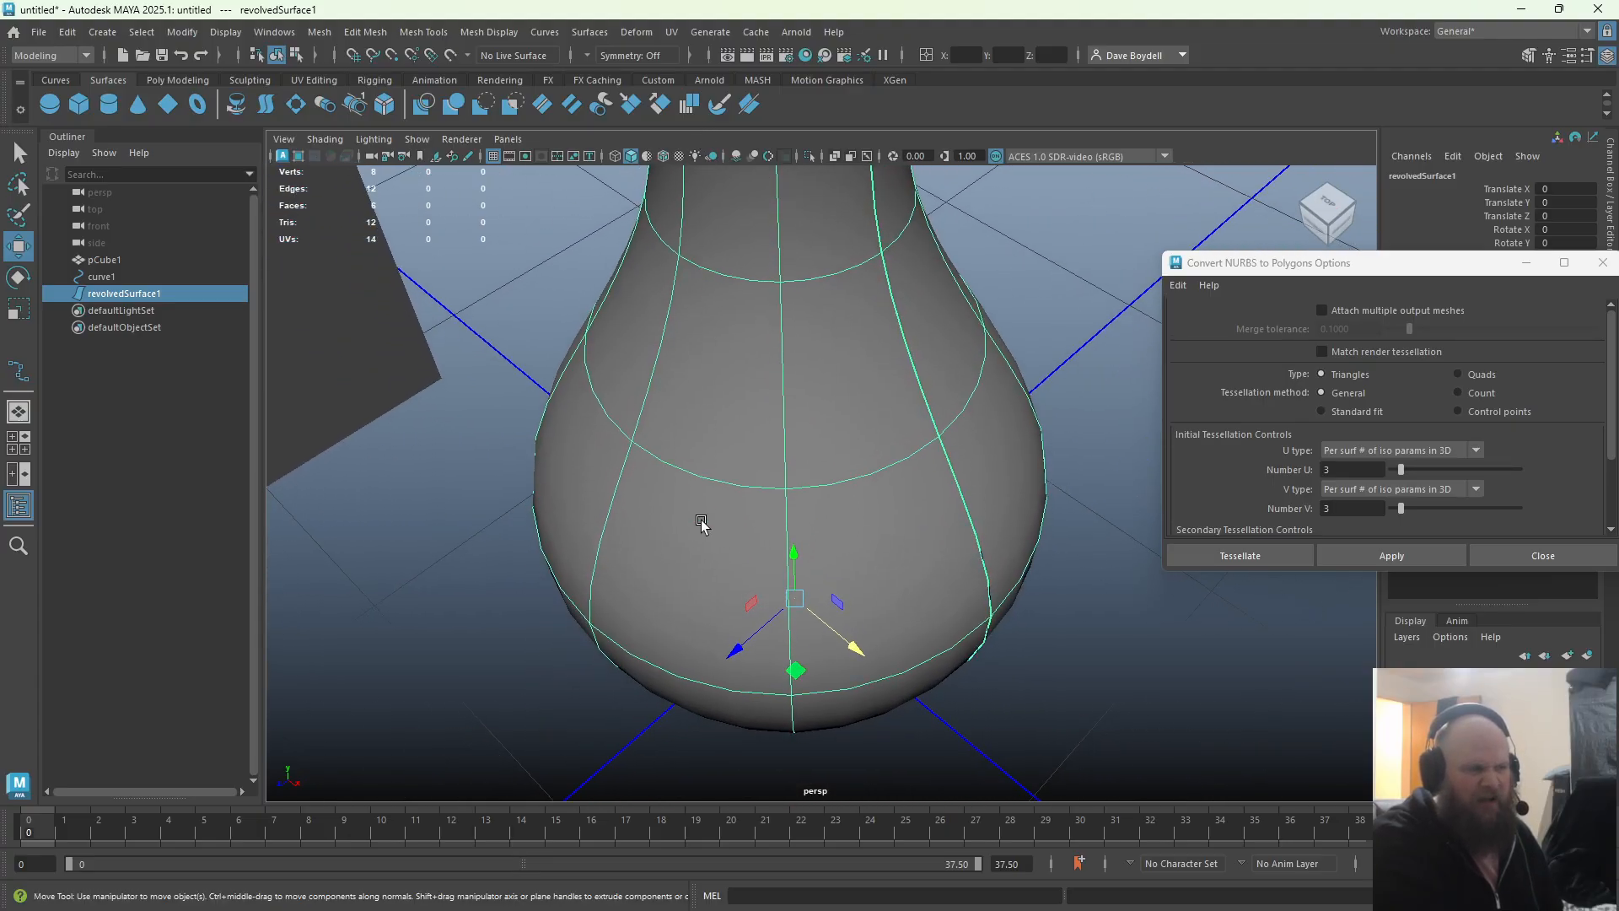
alt+drag(701, 523, 751, 514)
scroll(789, 510, down, 3)
drag(1354, 469, 1296, 469)
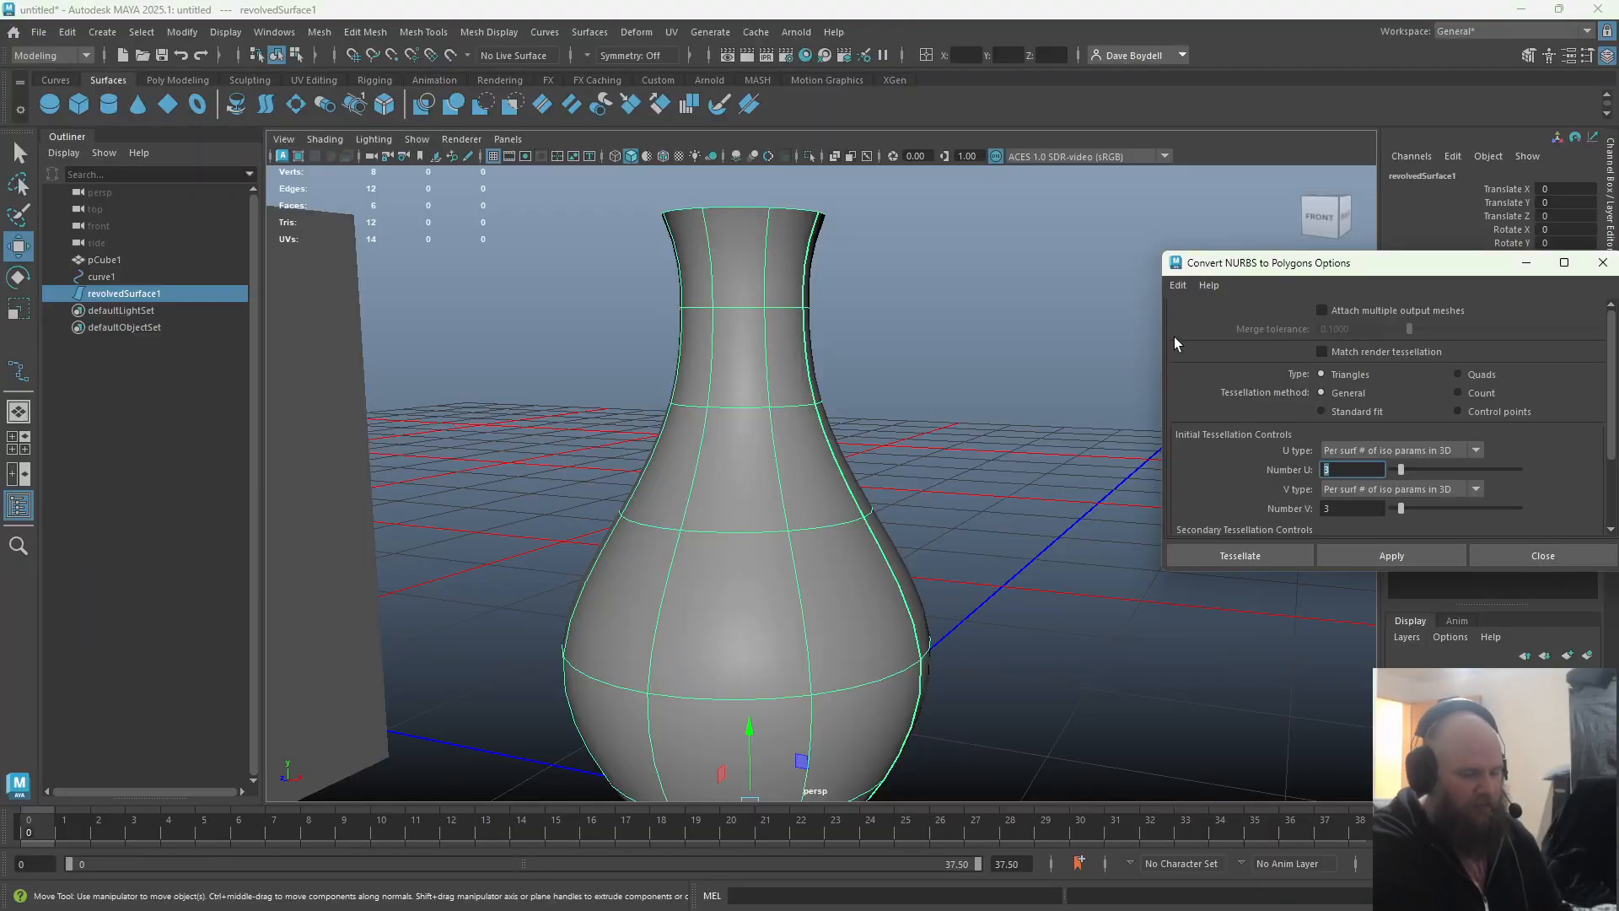
text(10)
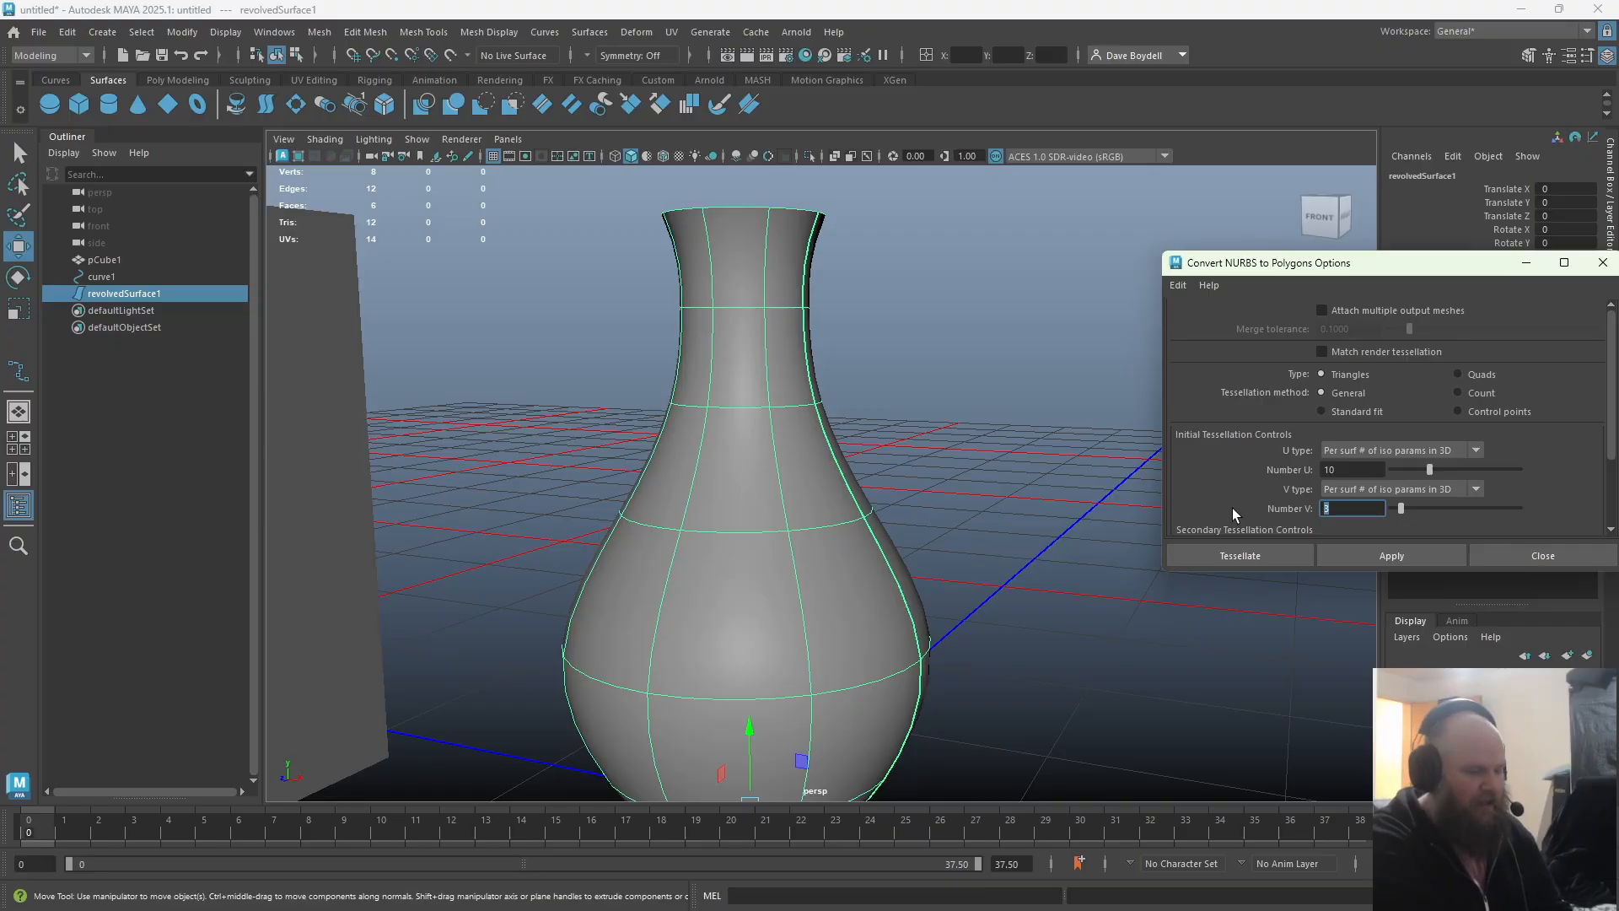
text(20)
click(1387, 555)
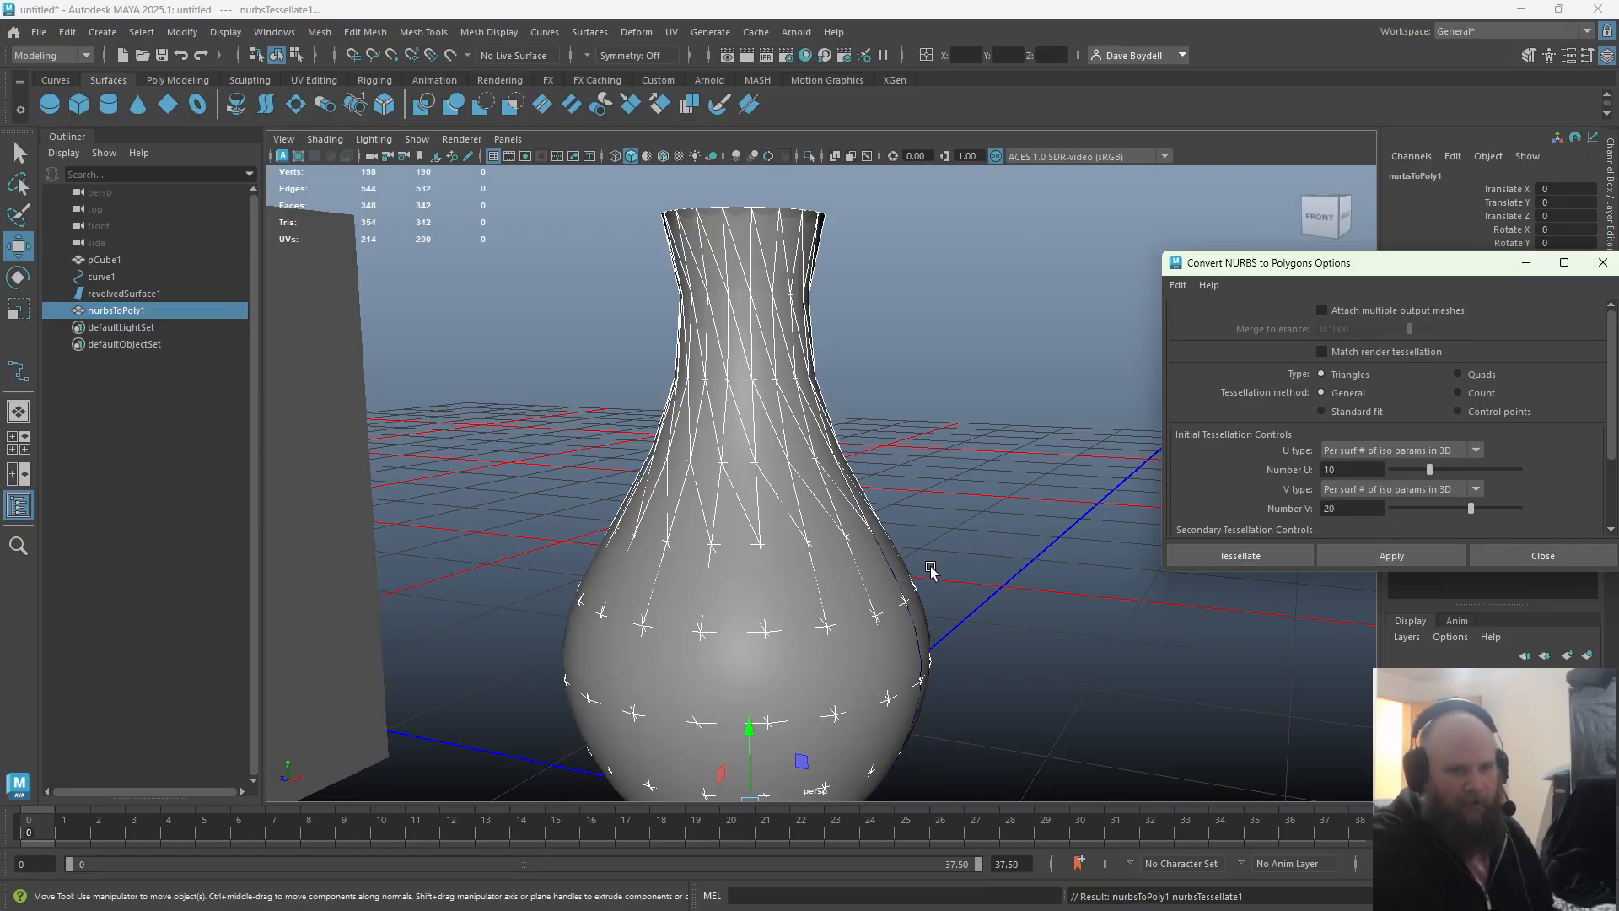
Move the triangulated mesh along X beside the original vase, inspect it, and undo both the move and the conversion
scroll(807, 557, down, 5)
drag(807, 739, 1067, 750)
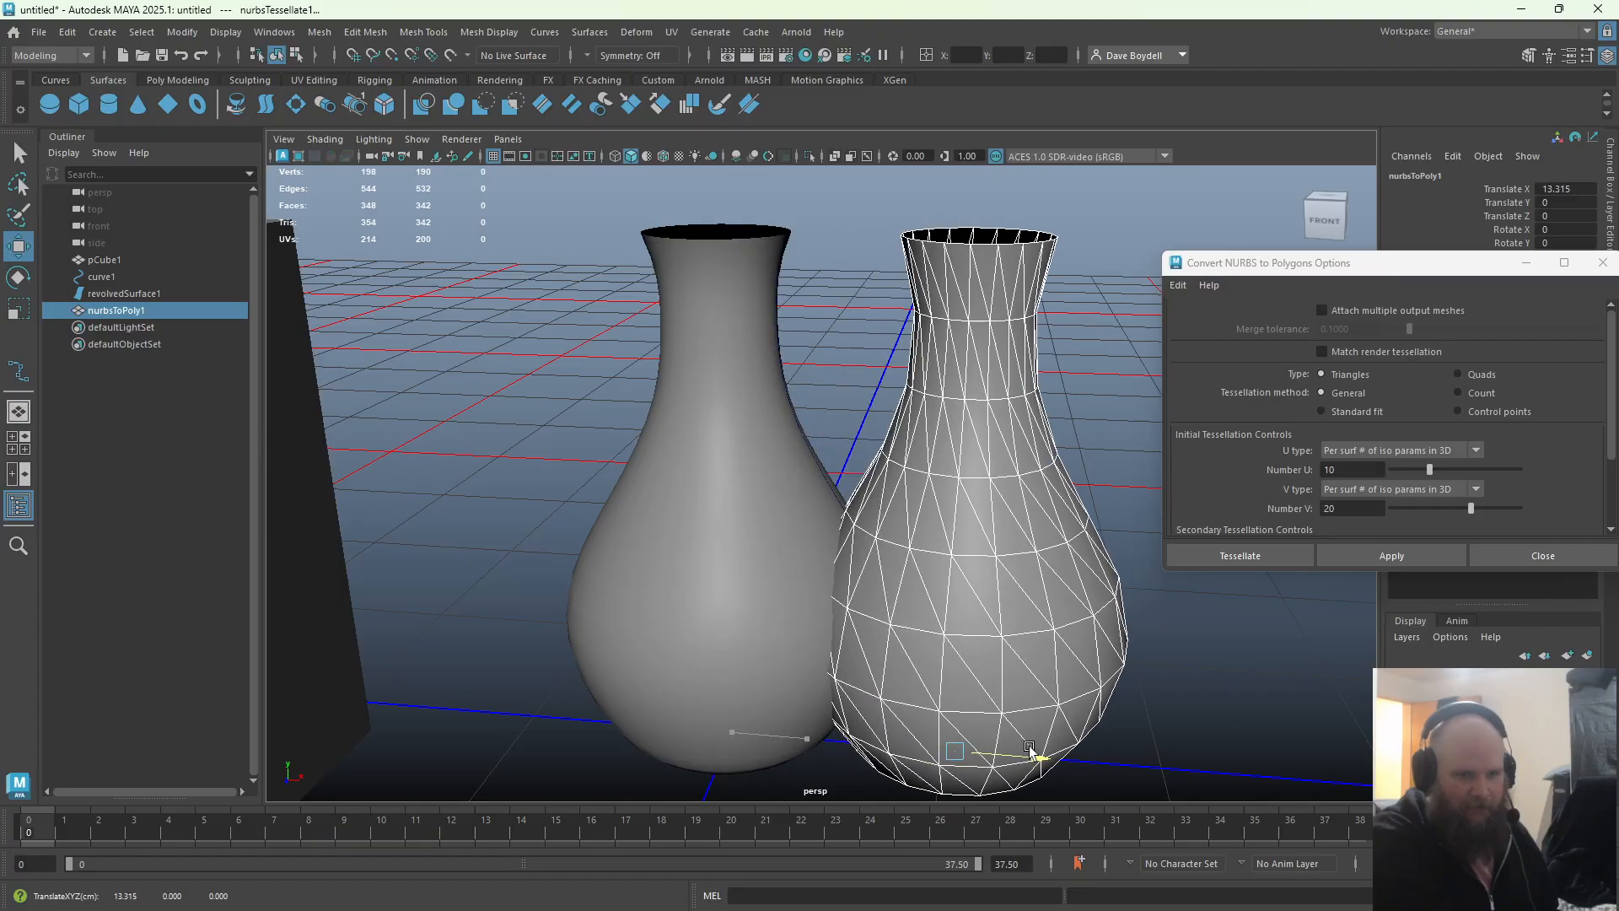
alt+drag(1050, 556, 898, 477)
key(ctrl+z)
key(ctrl+z)
alt+middle_drag(708, 409, 894, 538)
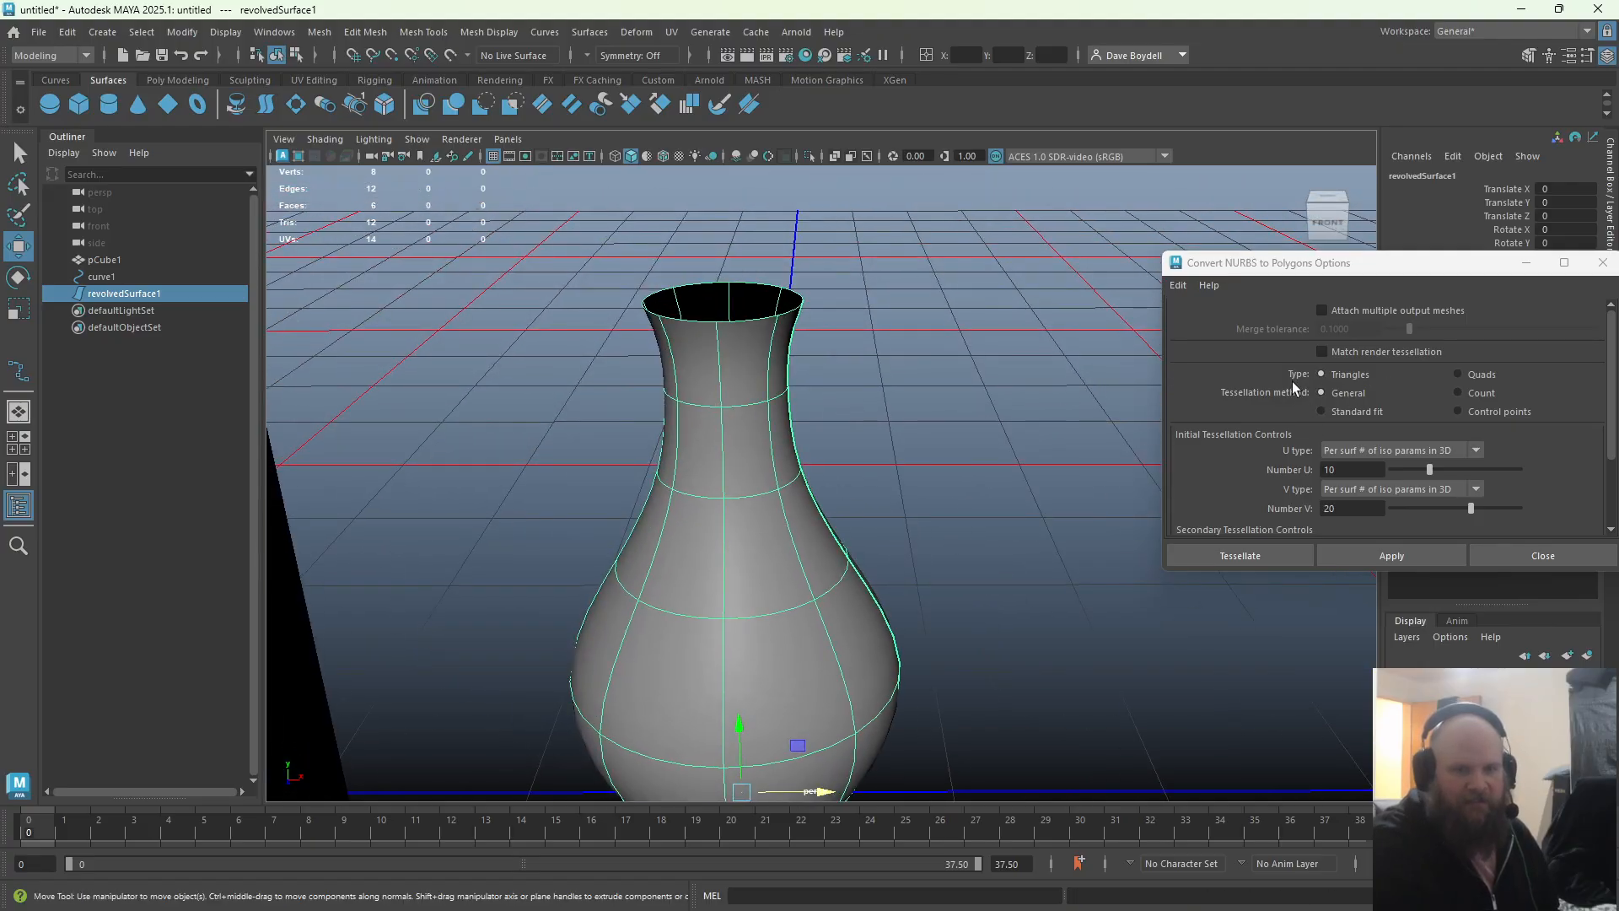
Change the conversion type to Quads and convert the vase surface with Number U 20 and Number V 10
click(1470, 374)
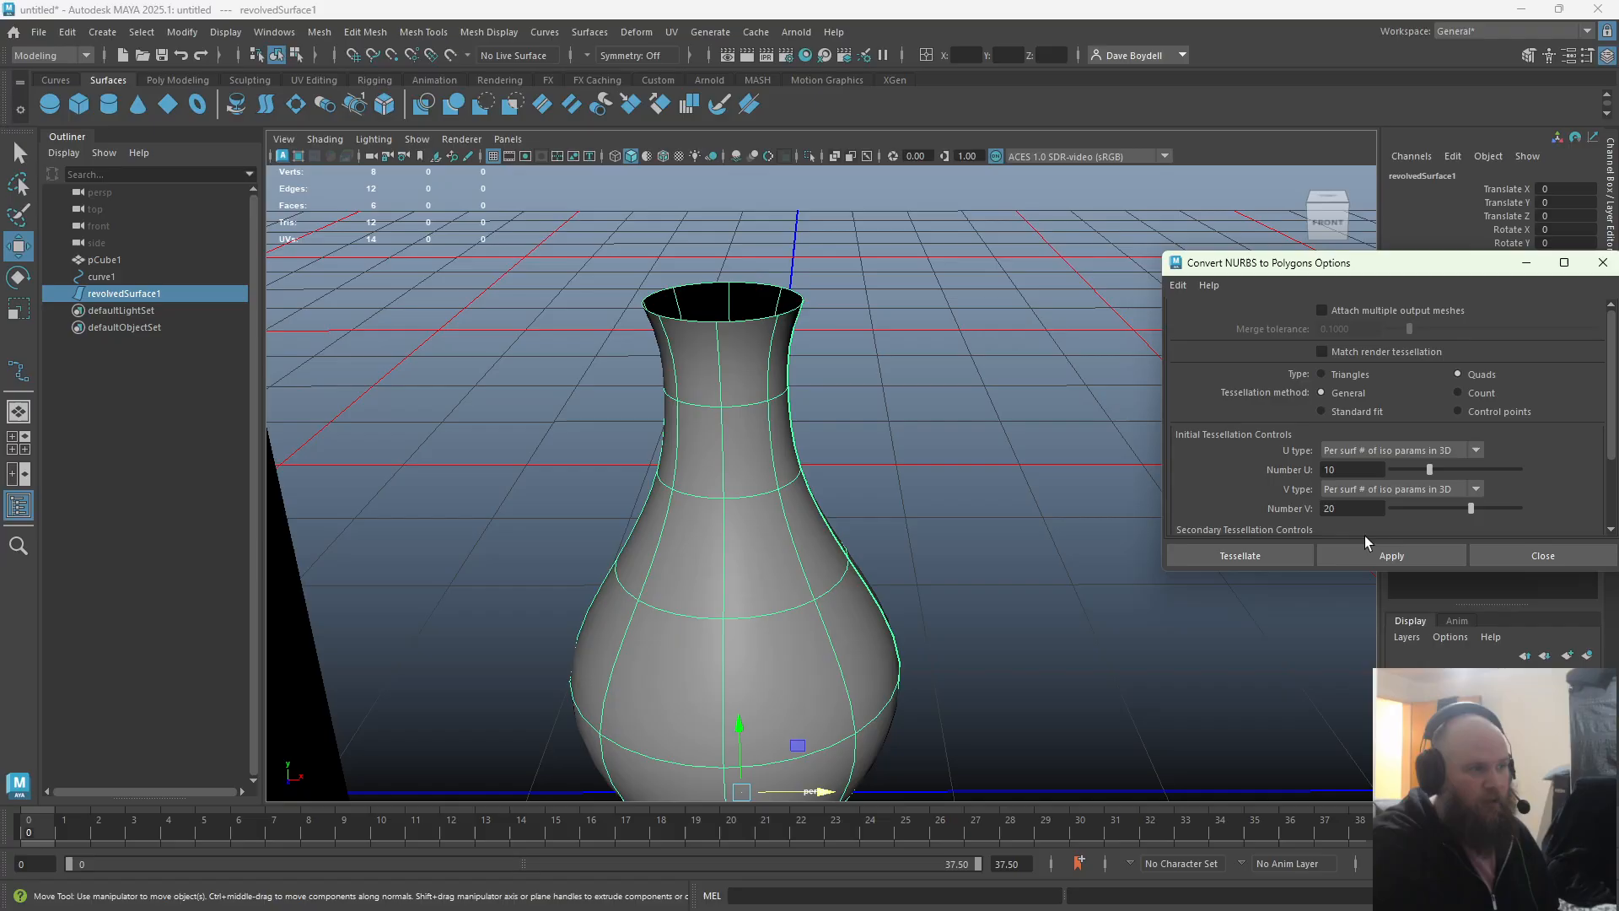
click(1354, 556)
key(ctrl+z)
double_click(1349, 469)
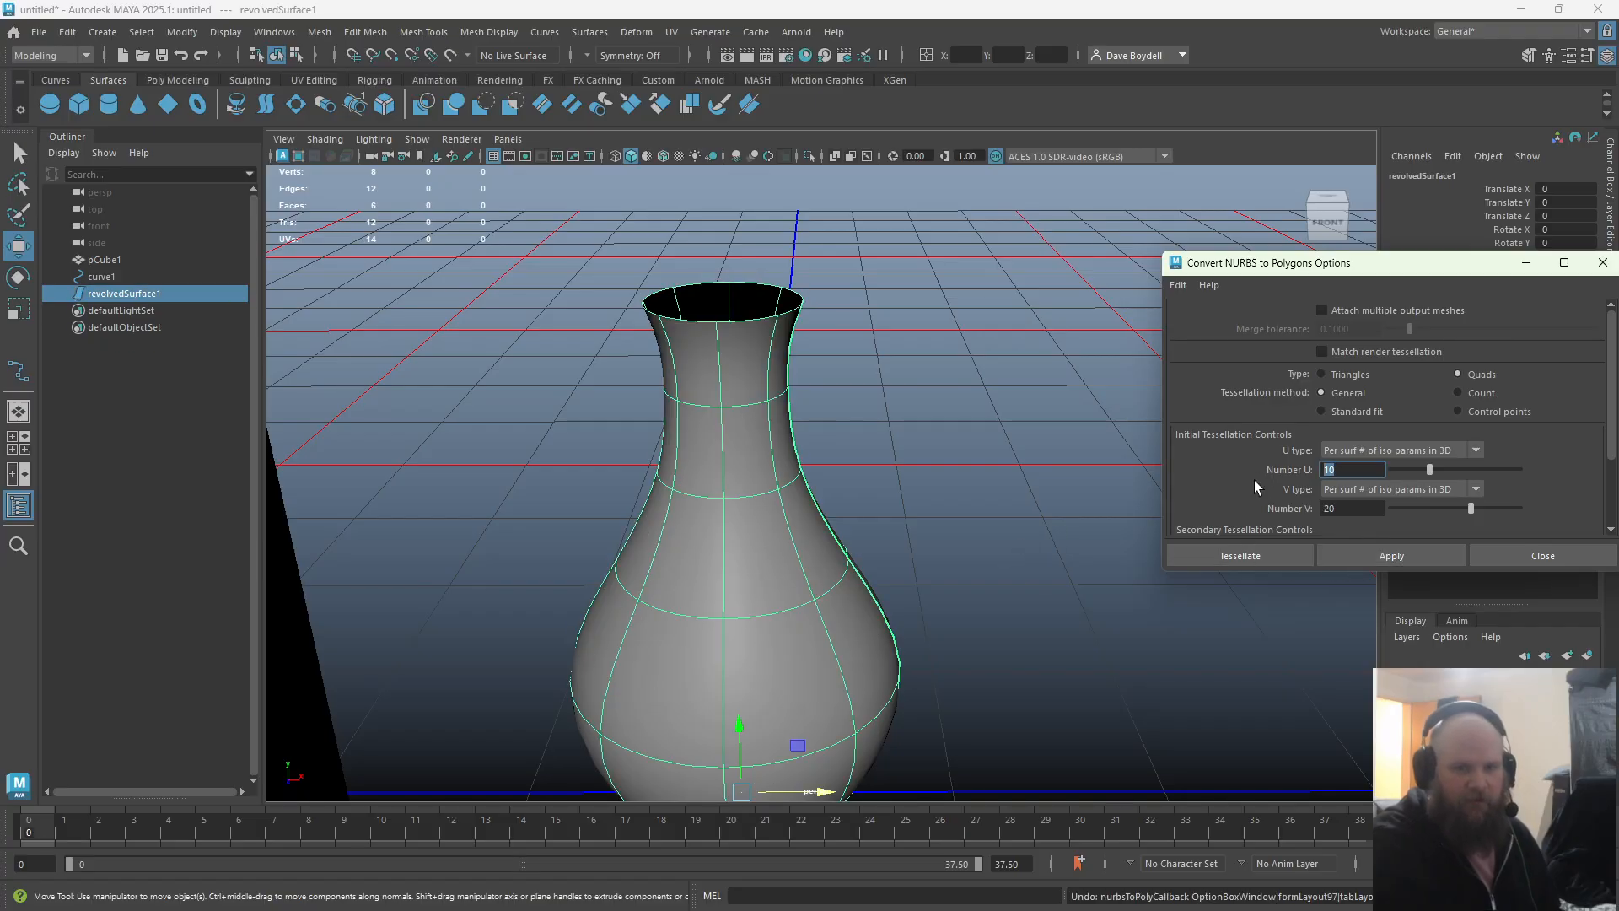
text(20)
key(Tab)
text(10)
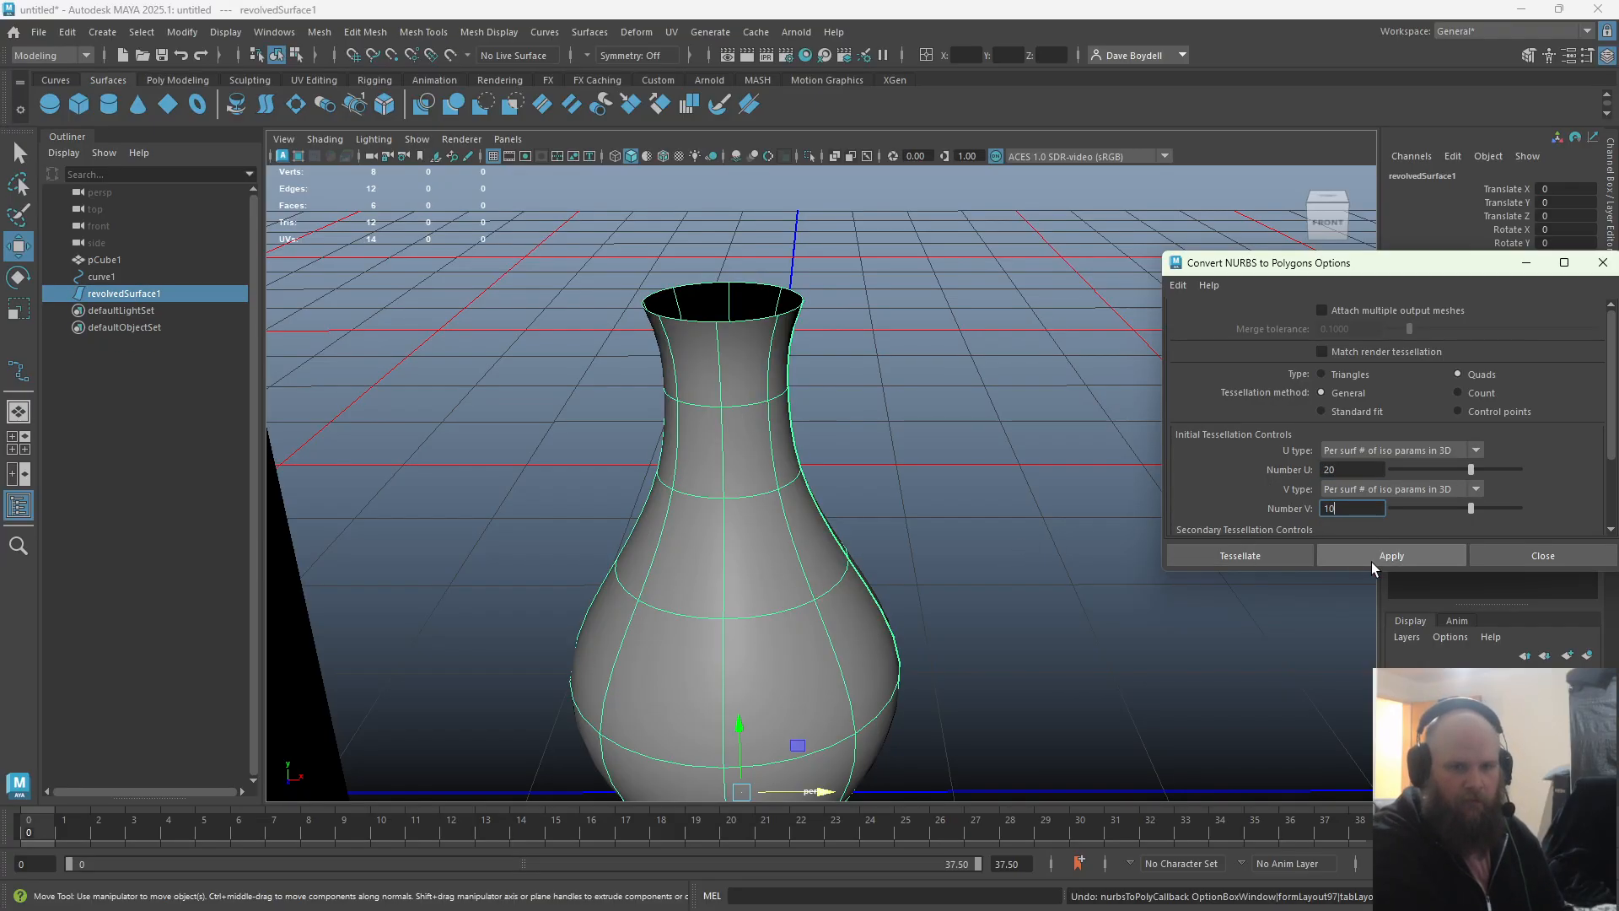
click(1371, 557)
Move the quad mesh to about X 18 and inspect its topology from above and at an angle
scroll(840, 673, down, 3)
drag(841, 672, 1019, 673)
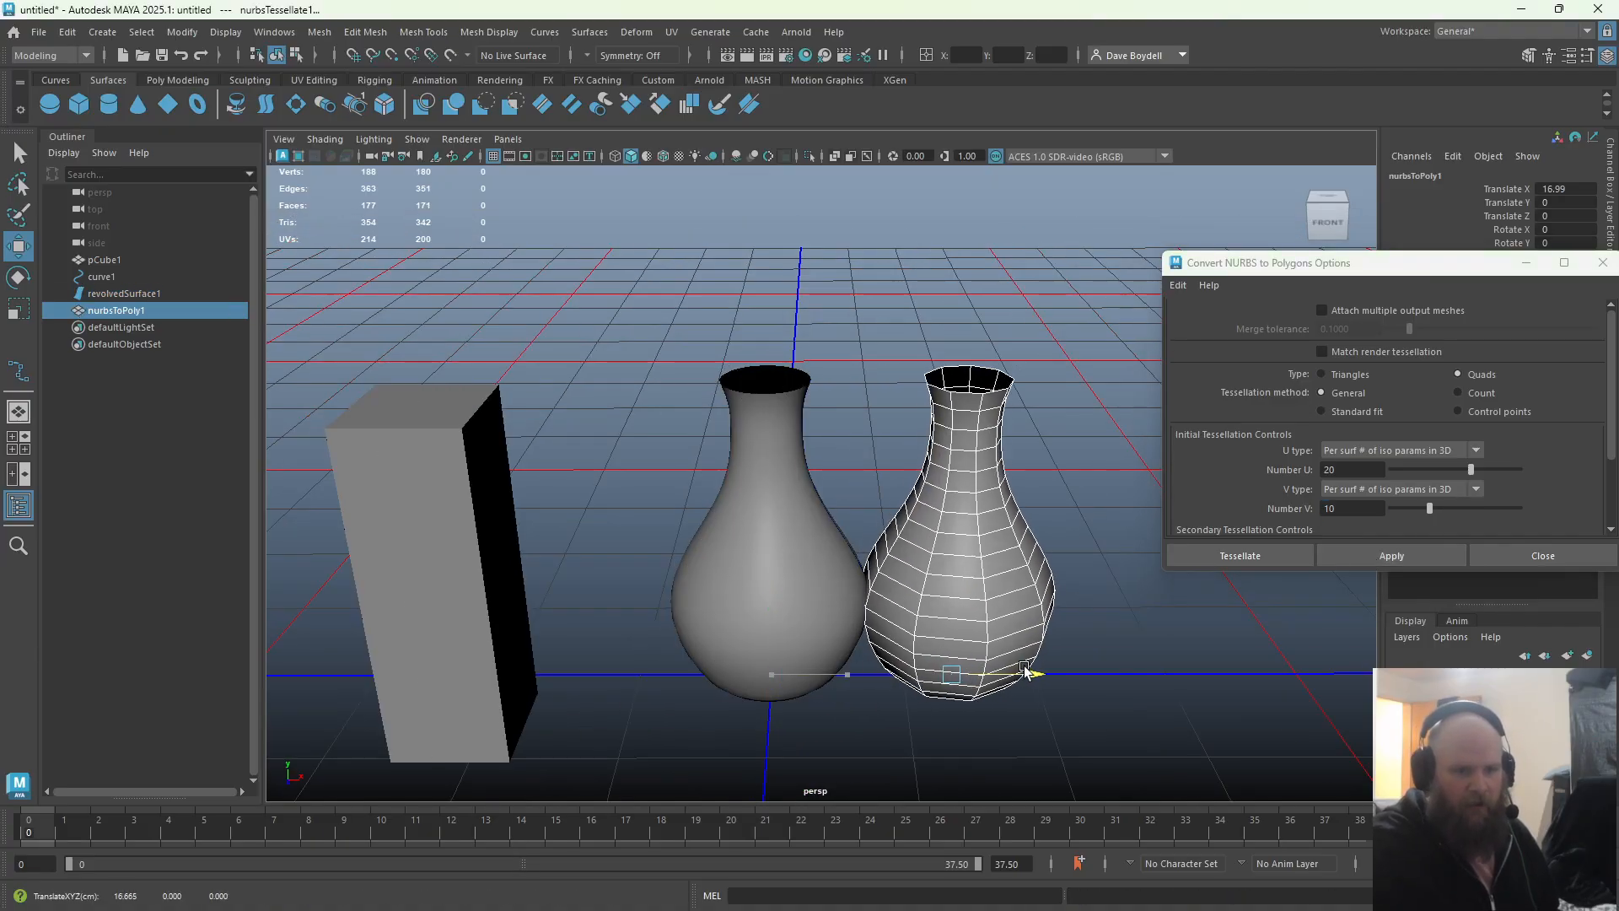
alt+middle_drag(993, 634, 885, 622)
alt+drag(868, 708, 853, 656)
alt+drag(832, 464, 813, 585)
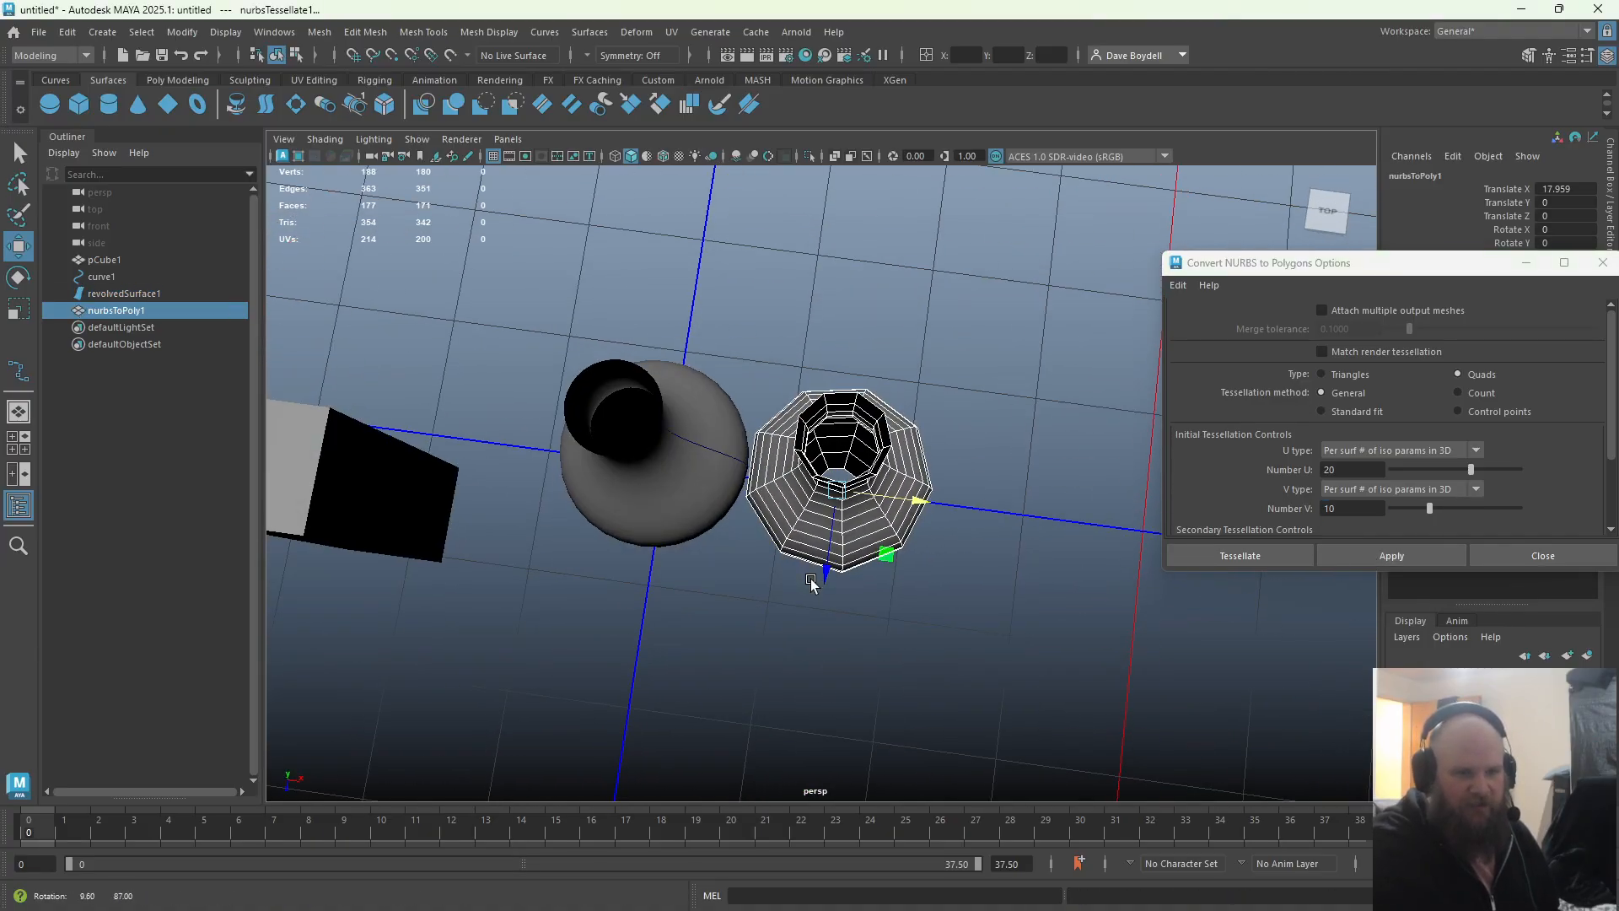
alt+drag(848, 405, 862, 363)
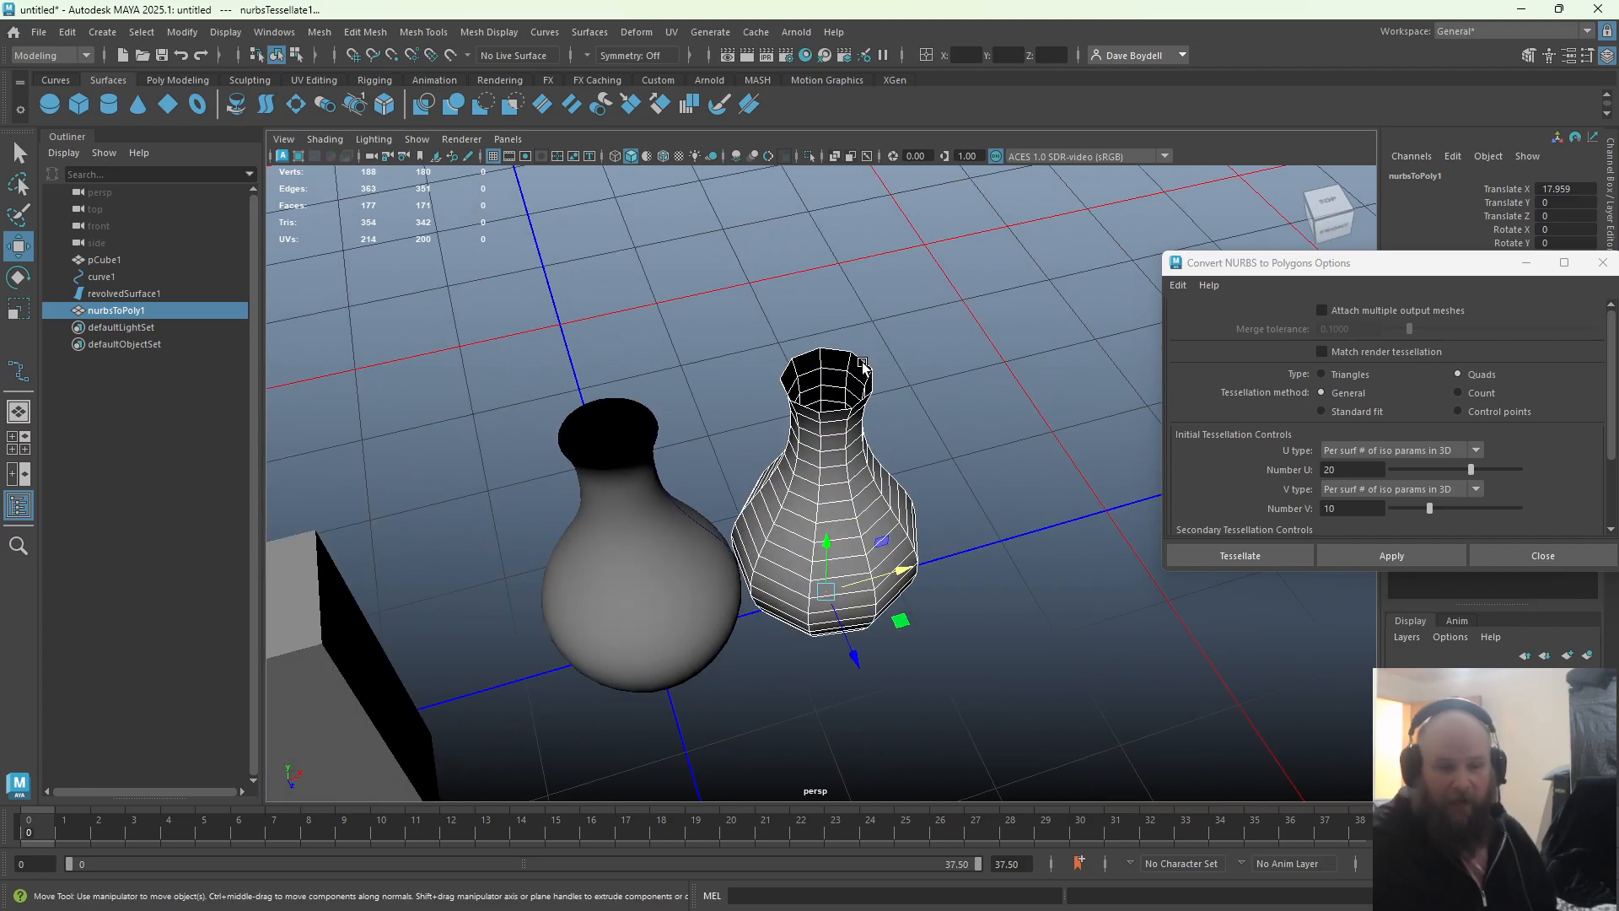
Undo the quad mesh's move and conversion, and set the tessellation method to Count with Quads
key(ctrl+z)
key(ctrl+z)
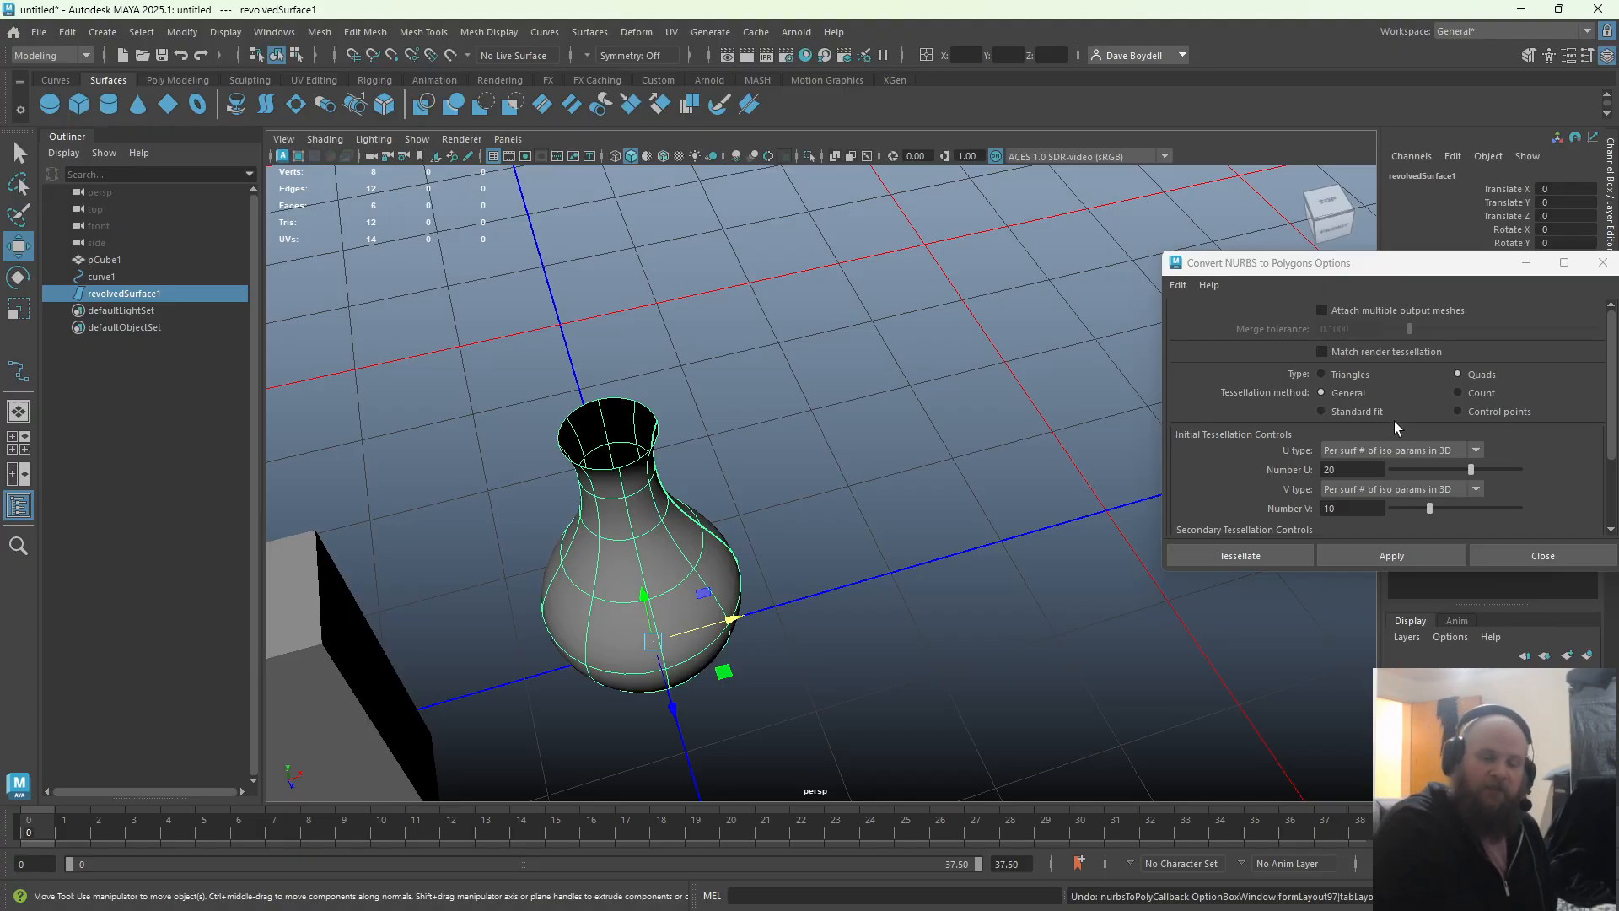
click(1462, 376)
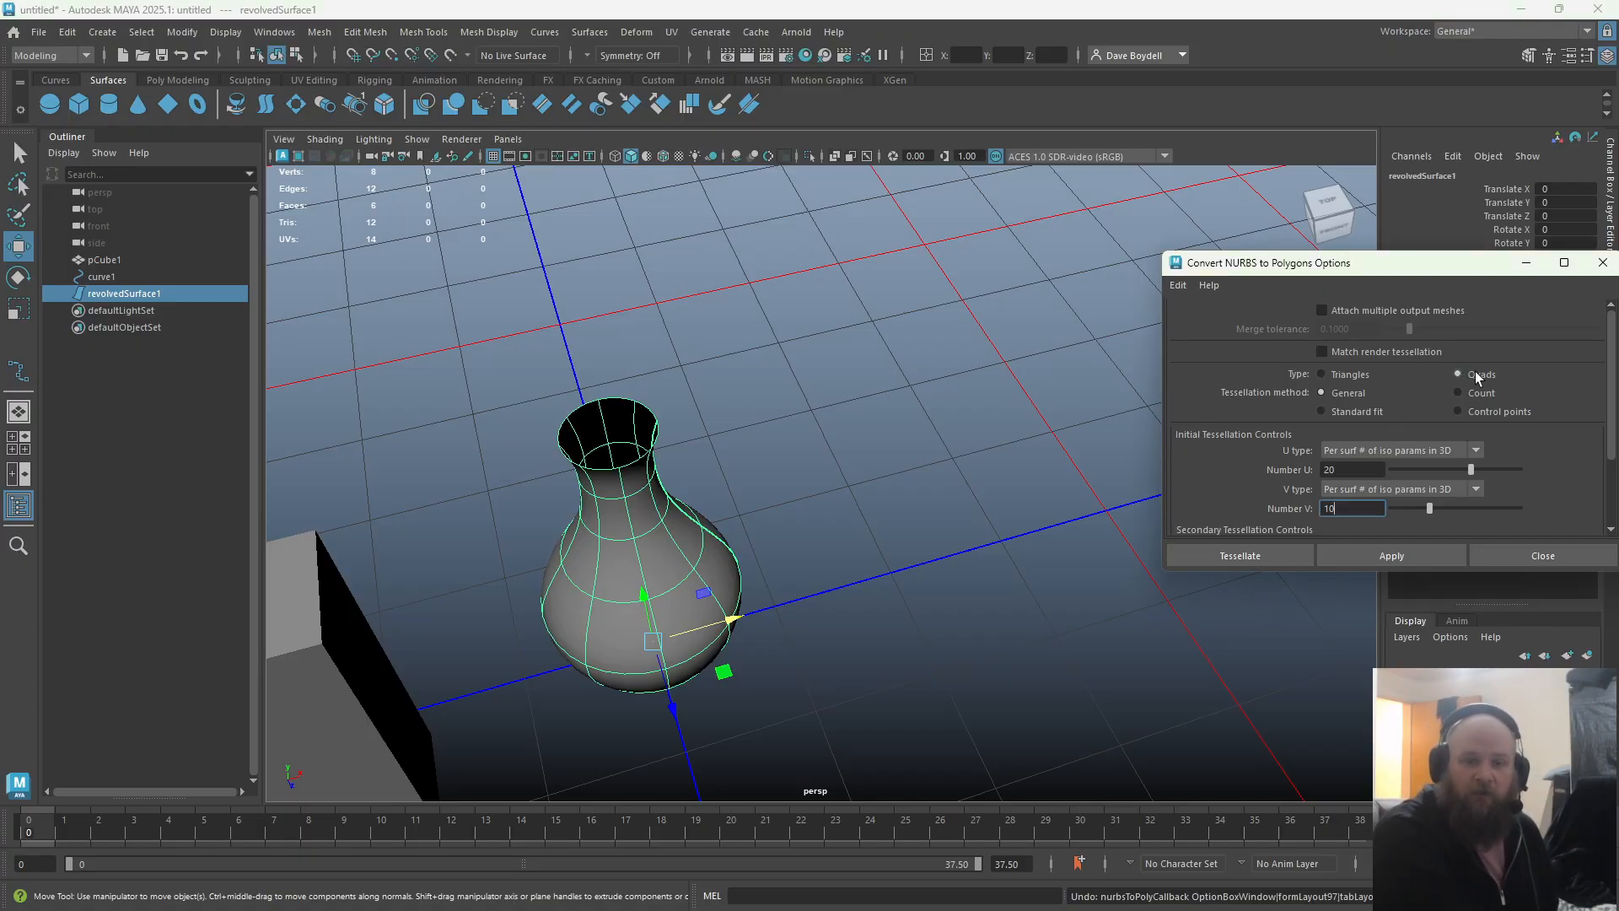
click(1458, 395)
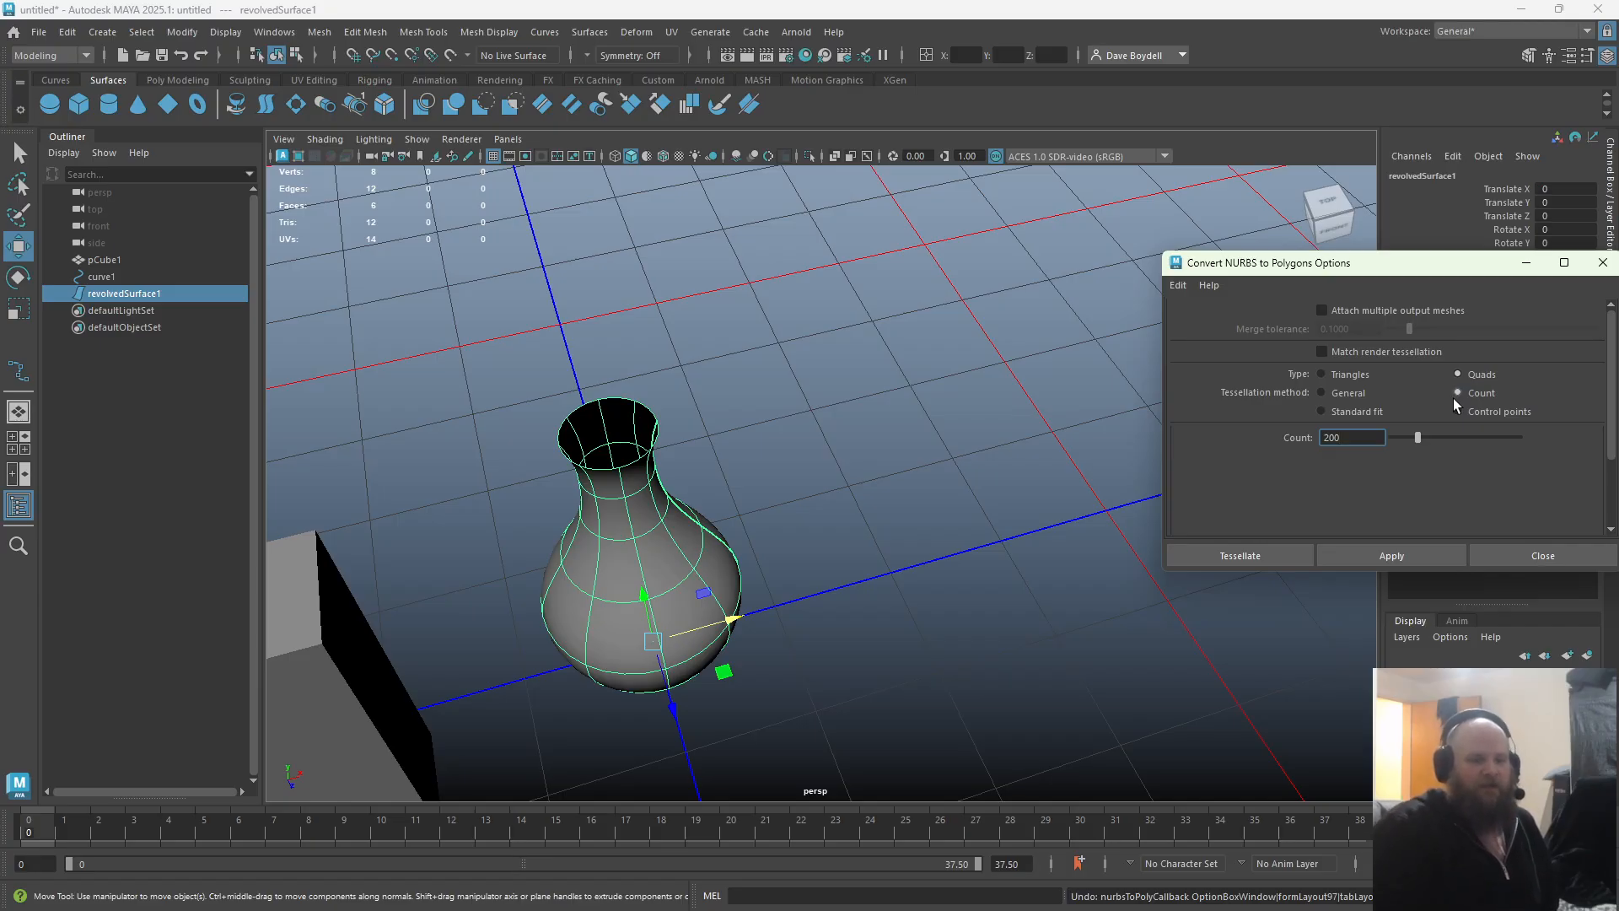
Convert the vase surface to quads with a Count of 150, and move the mesh to about X 24
key(BackSpace)
key(BackSpace)
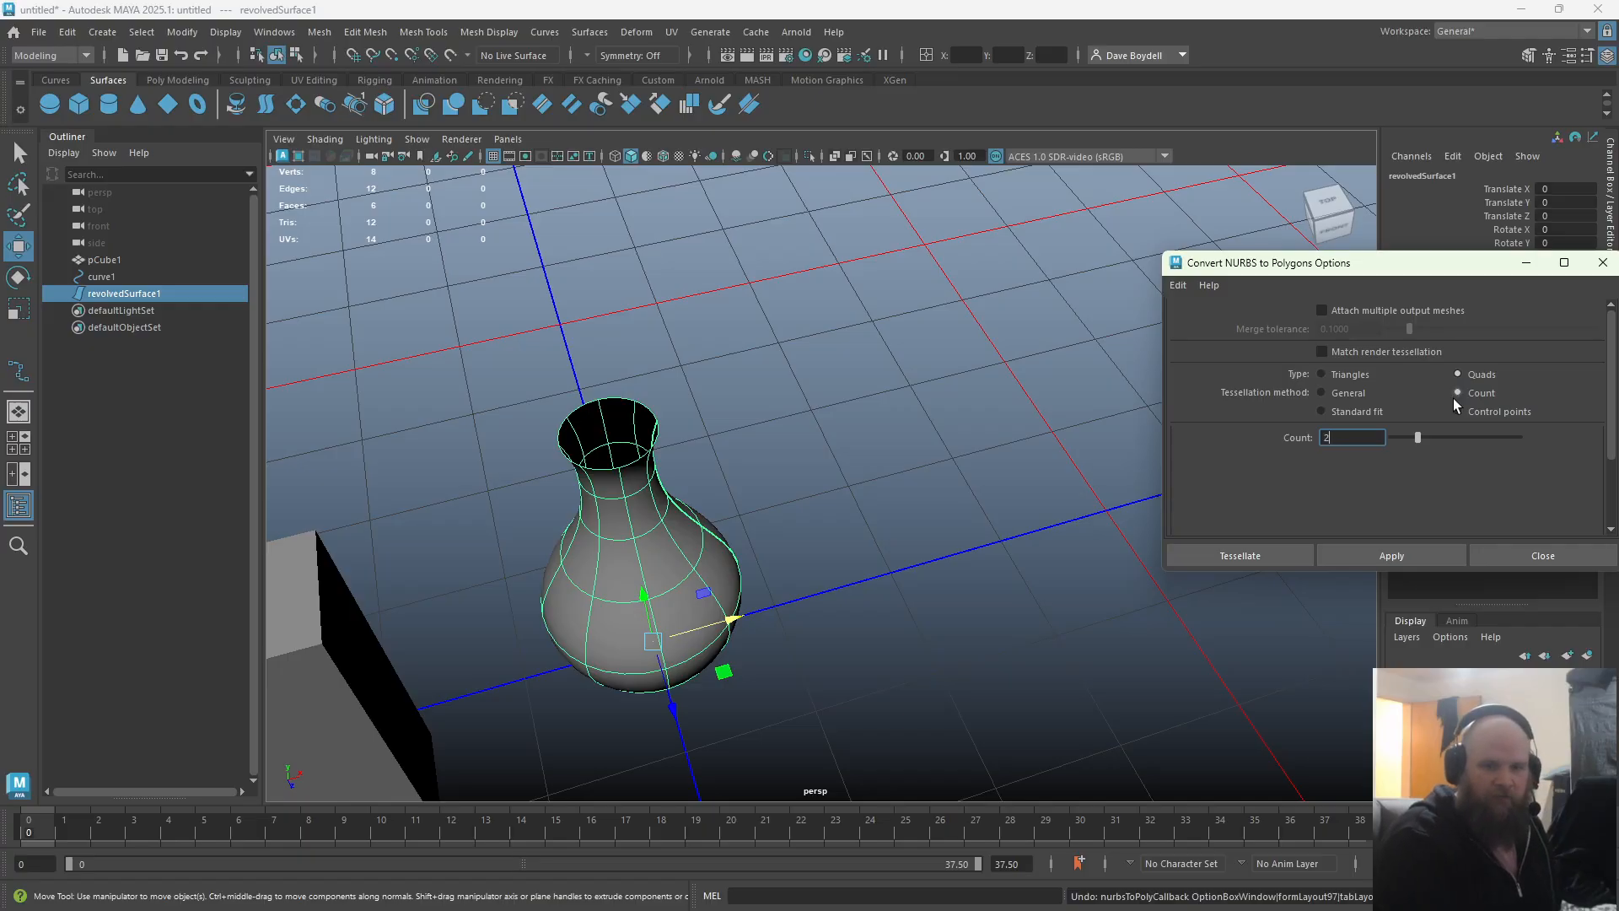
key(BackSpace)
text(150)
key(Return)
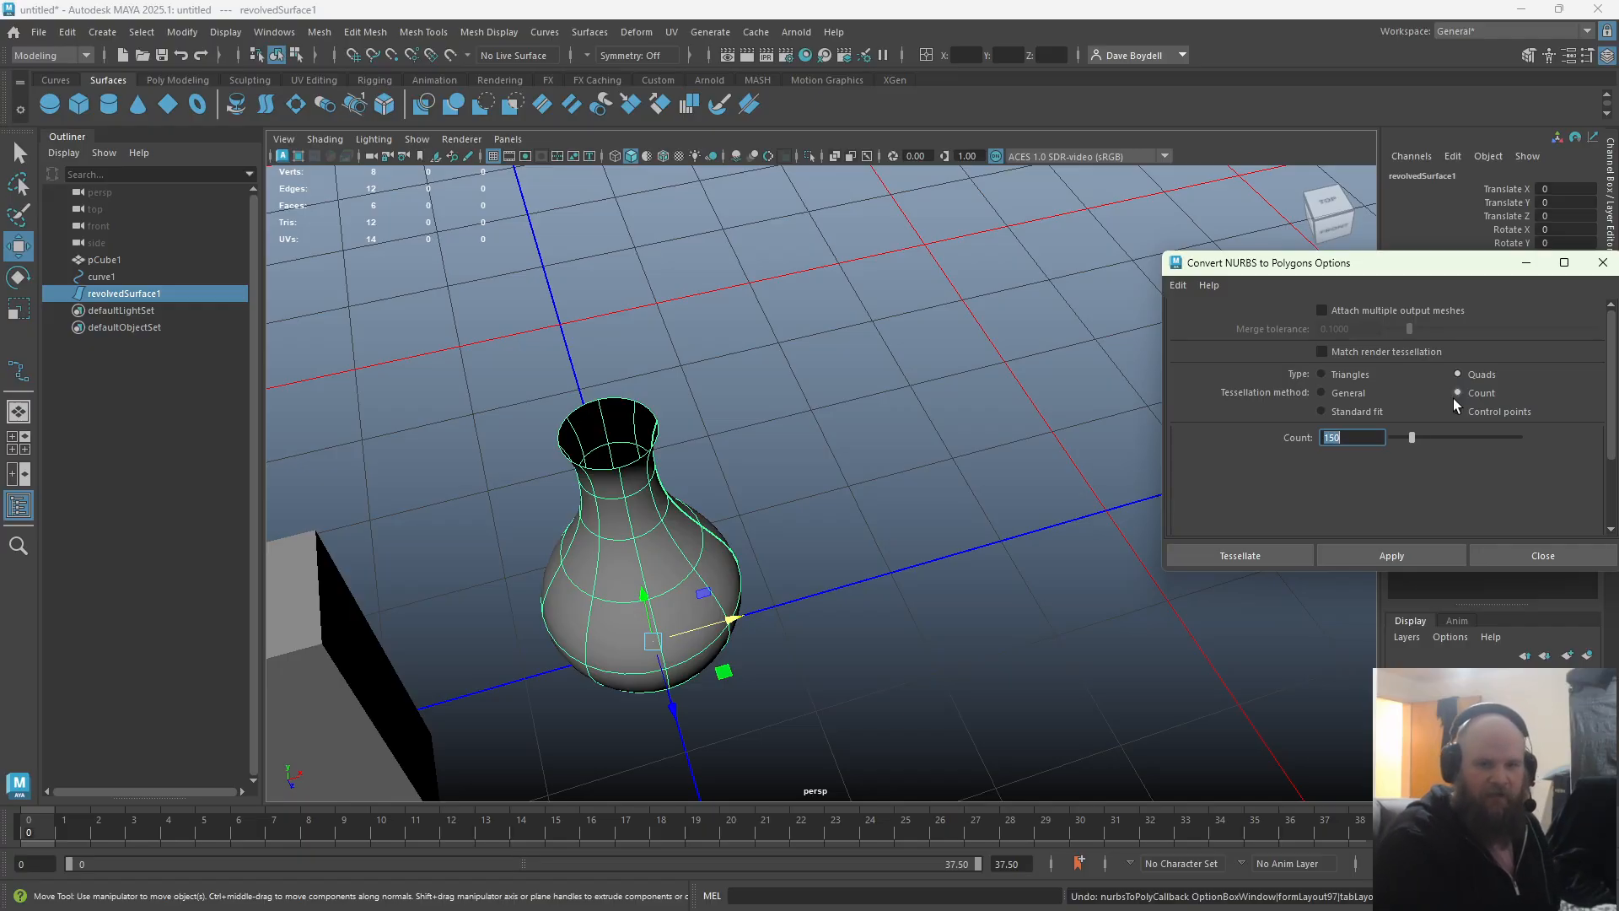
click(1392, 555)
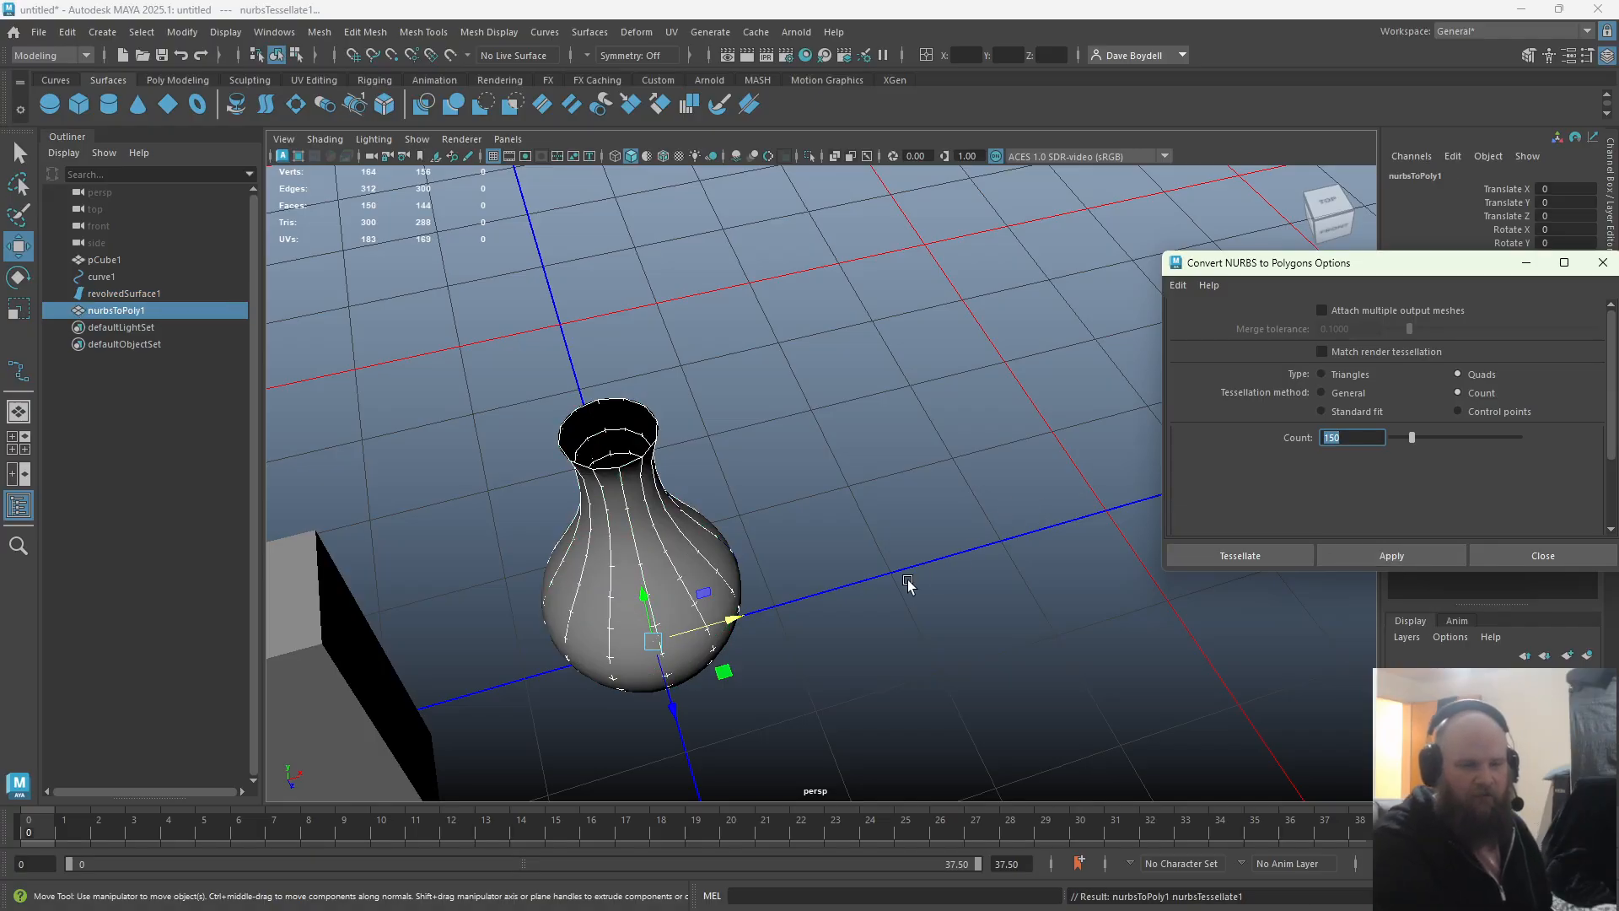
drag(717, 624, 850, 664)
Inspect the converted mesh's topology from above, and compare it with the original vase from the front
alt+right_drag(837, 614, 1110, 647)
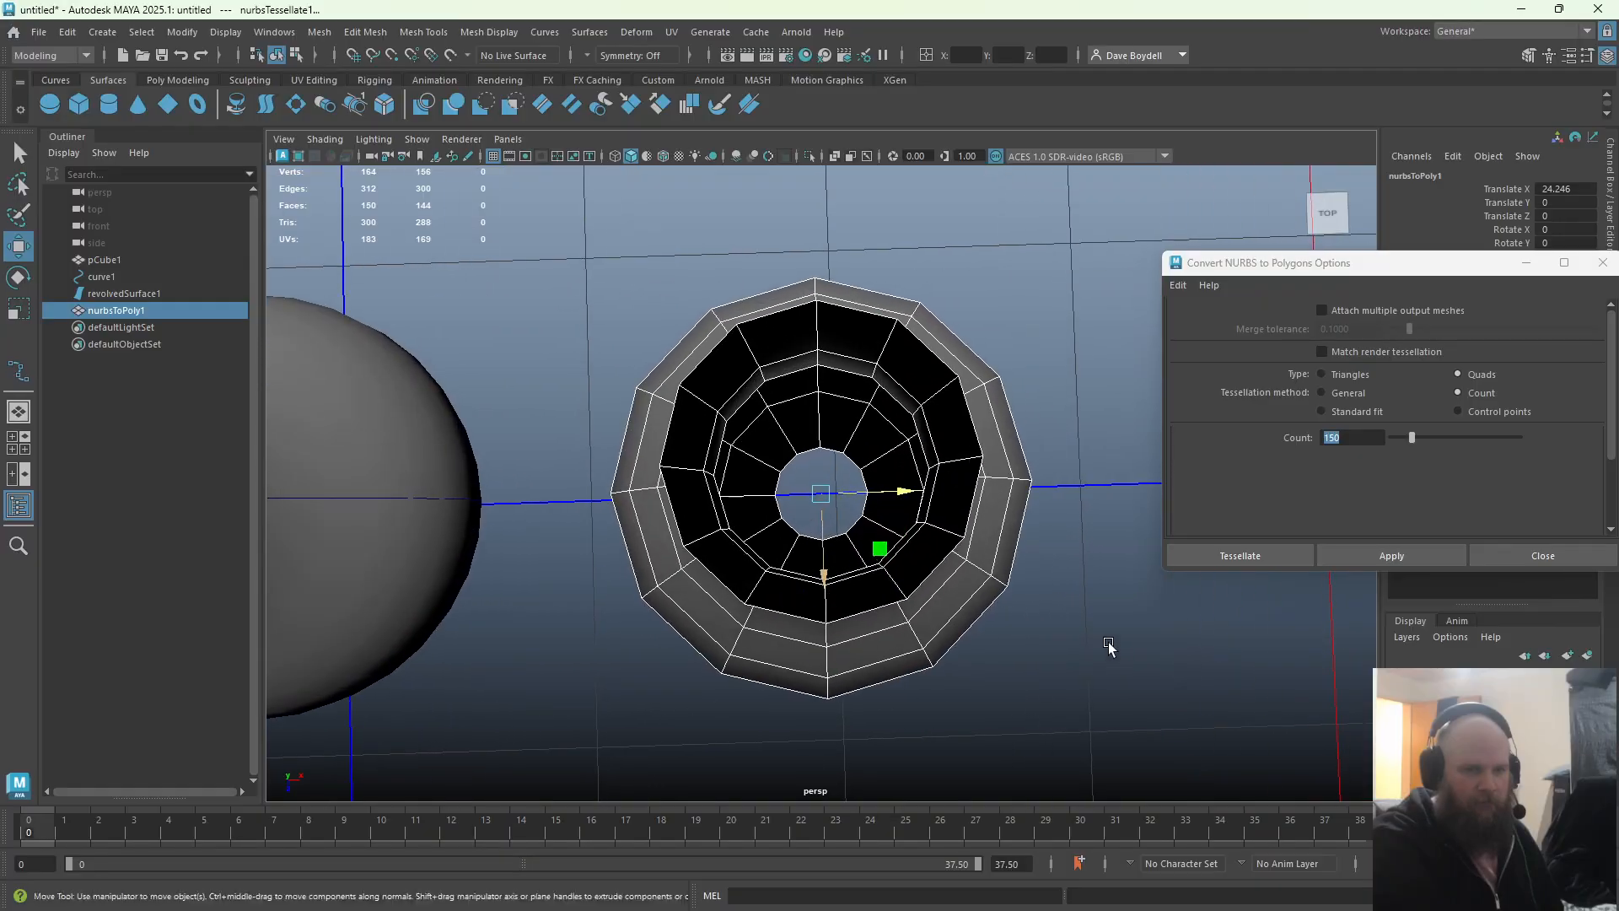
alt+drag(890, 511, 885, 416)
alt+right_drag(886, 416, 311, 222)
alt+drag(797, 417, 751, 368)
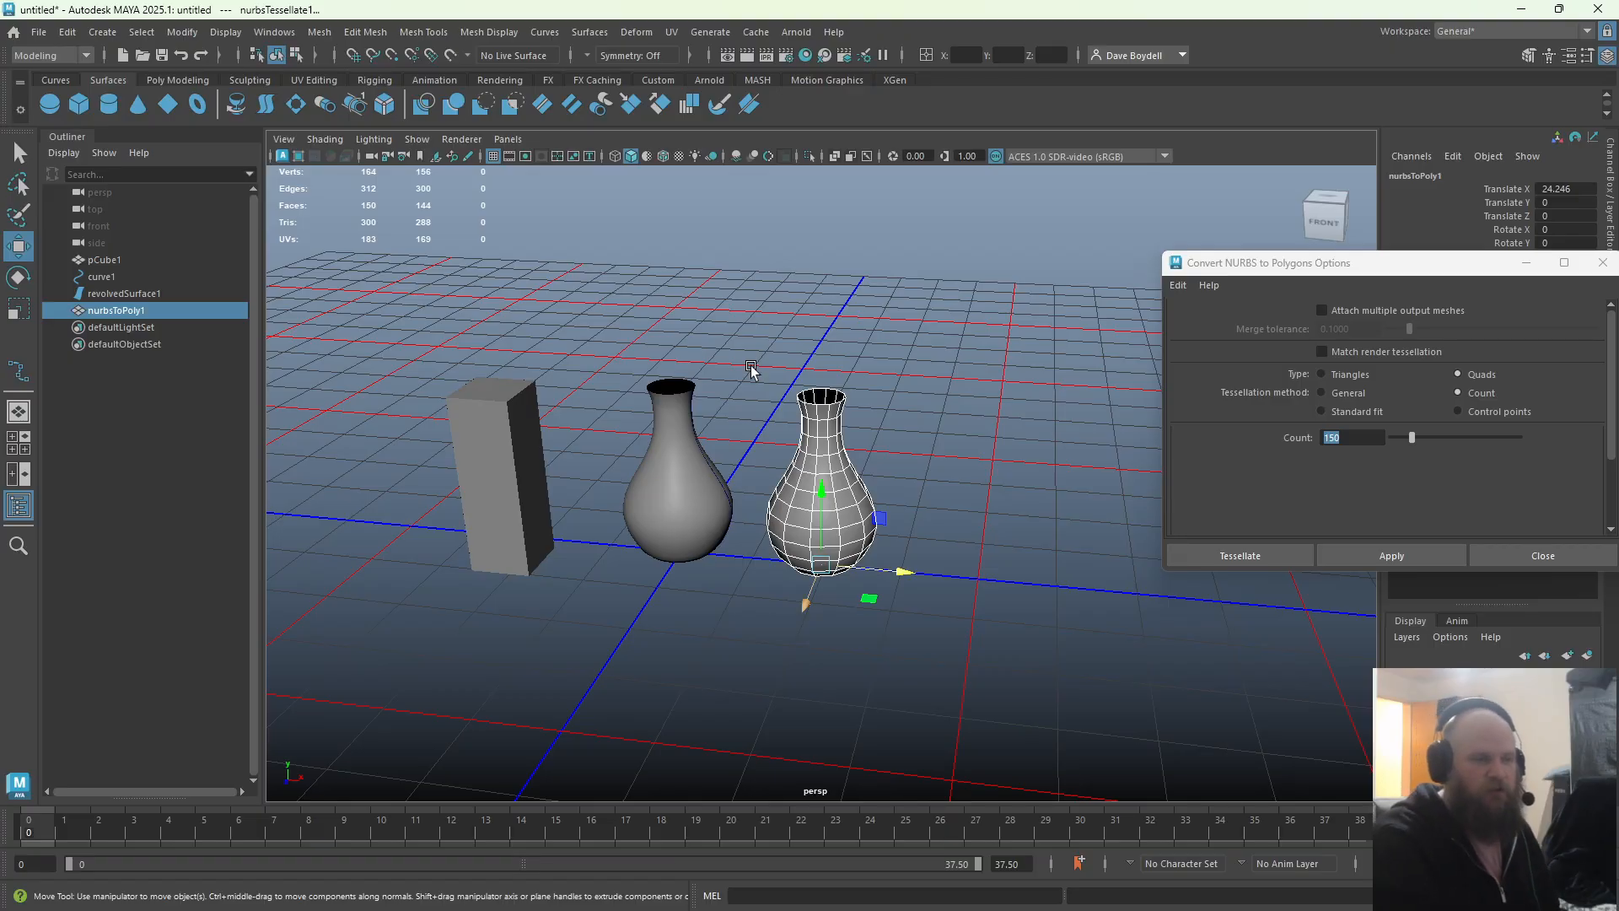
alt+middle_drag(753, 405, 809, 443)
alt+right_drag(810, 442, 938, 609)
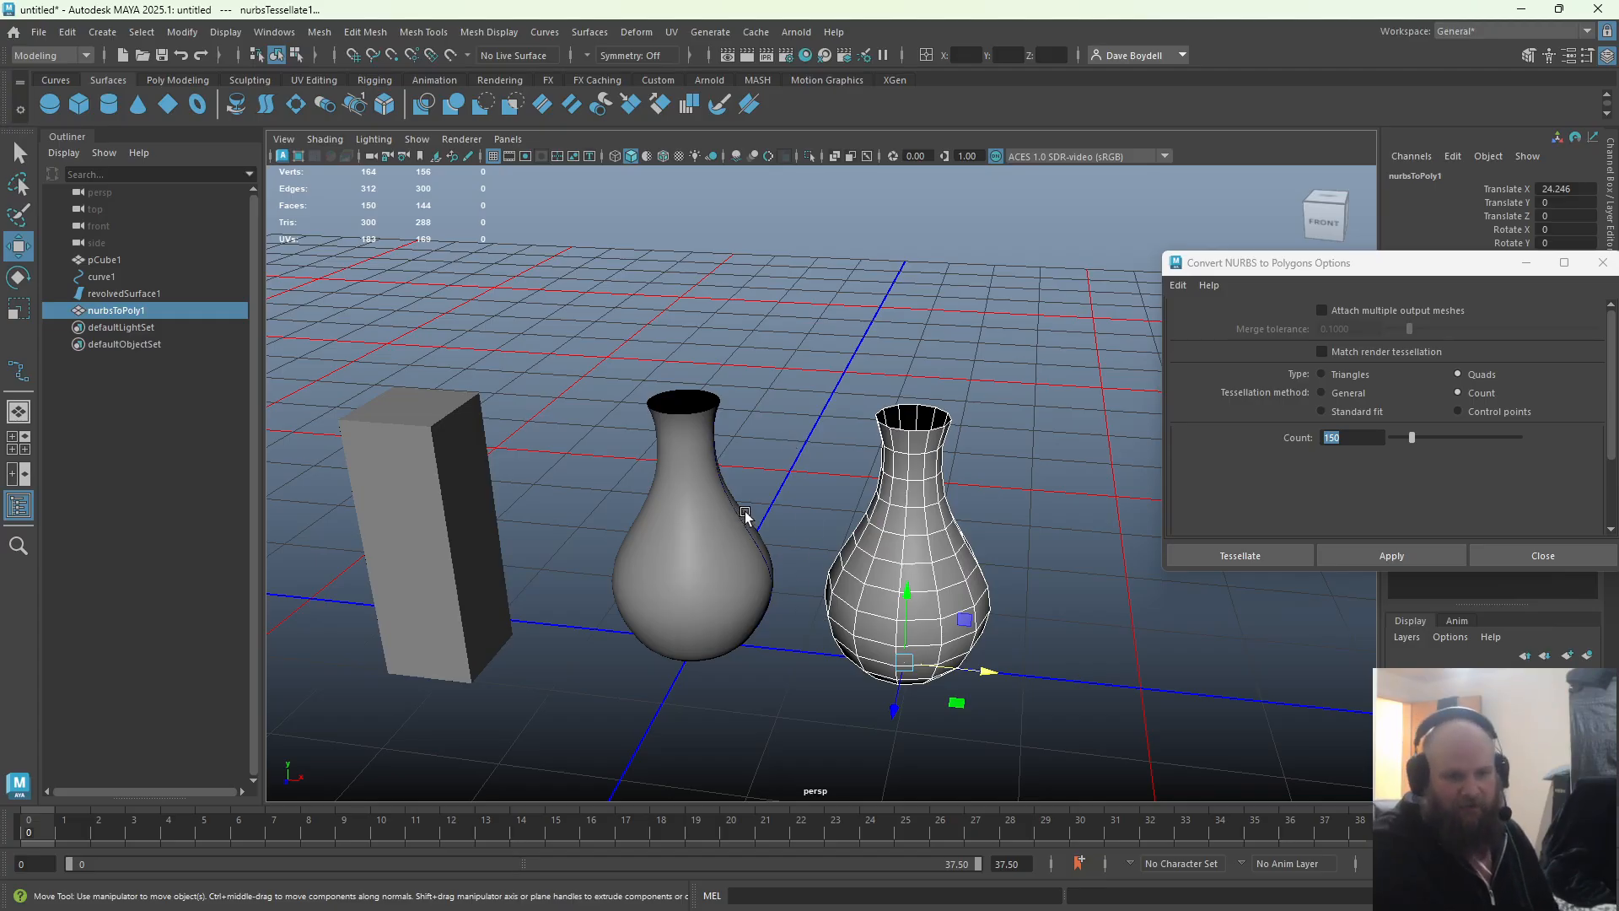
alt+right_drag(746, 512, 867, 654)
alt+middle_drag(867, 654, 936, 600)
alt+right_drag(936, 600, 810, 513)
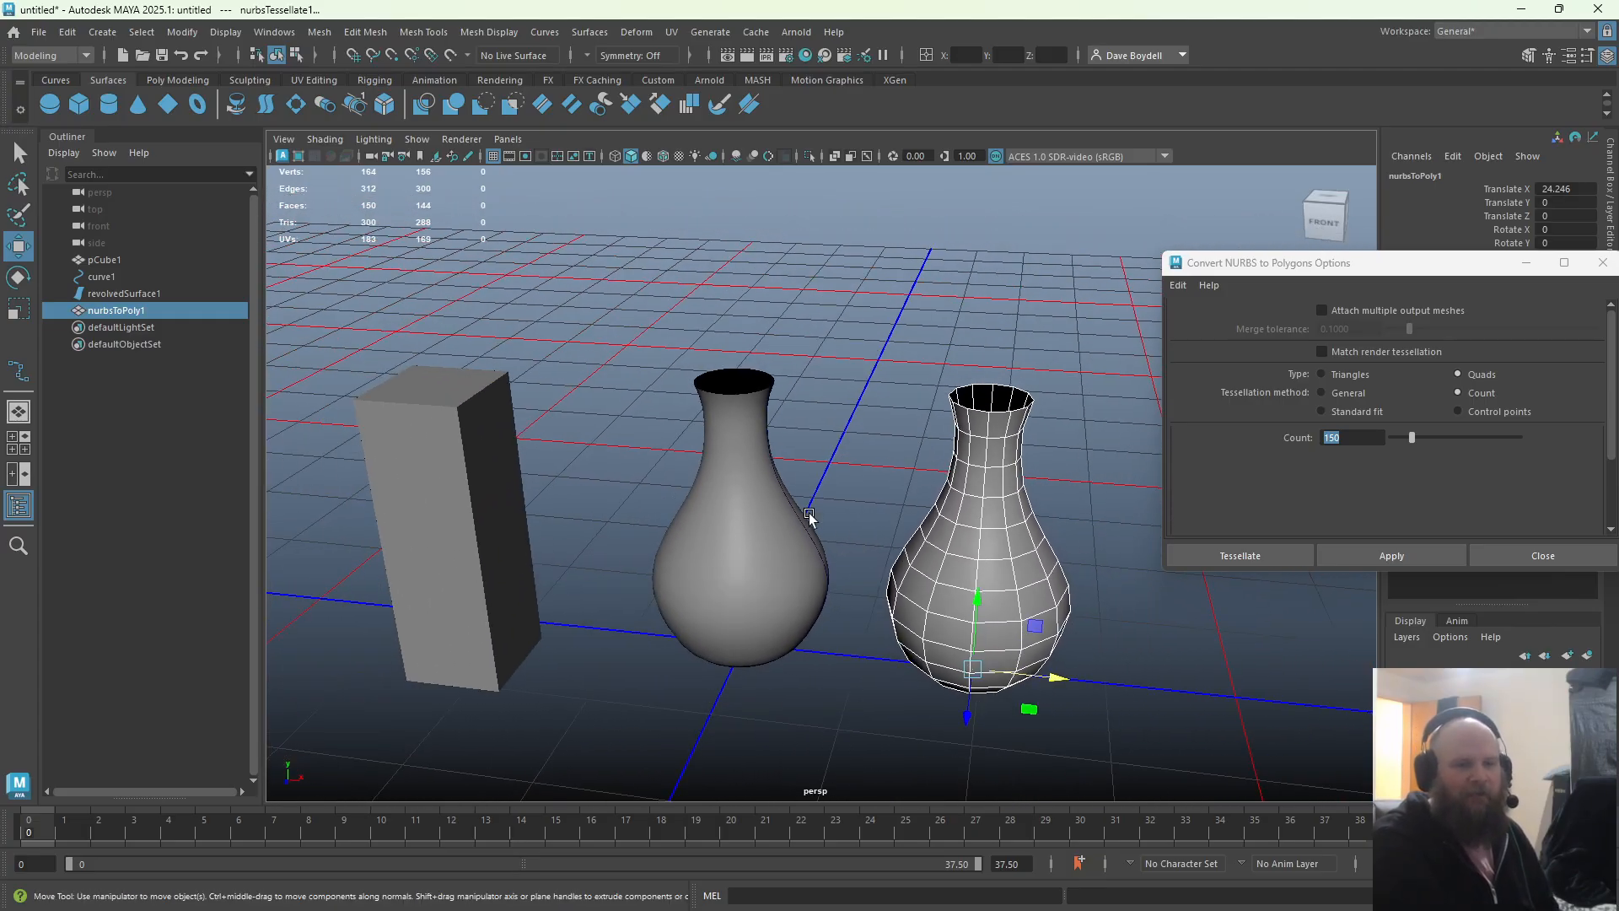
Try pulling the profile curve's control vertex at the vase's widest part outward along X, and undo the move
click(801, 522)
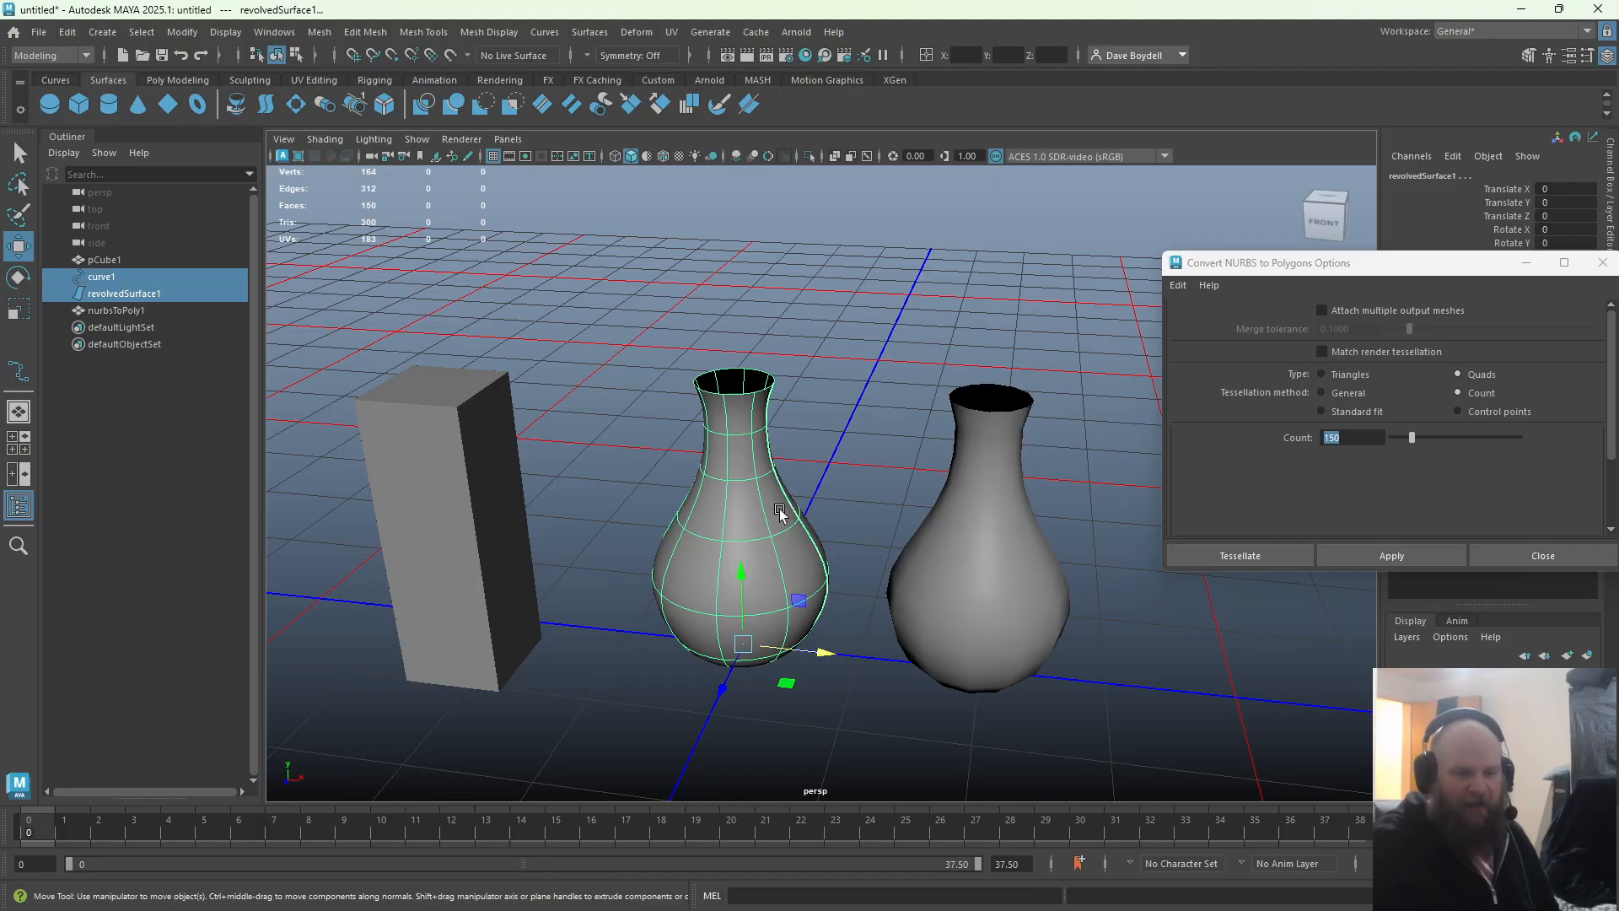
click(781, 509)
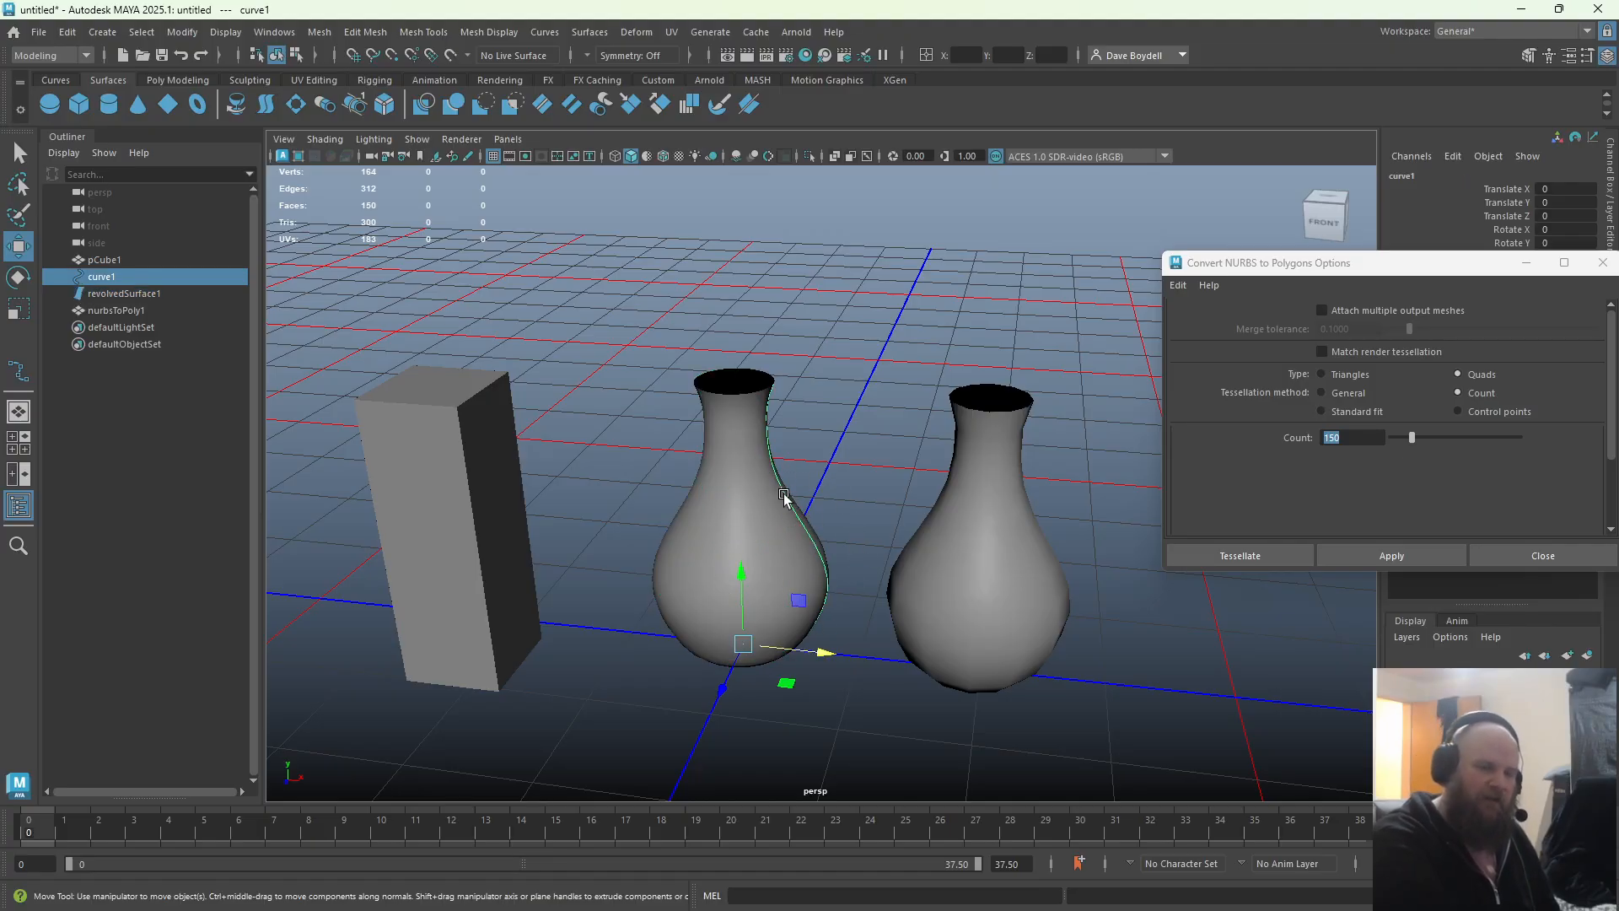
click(955, 542)
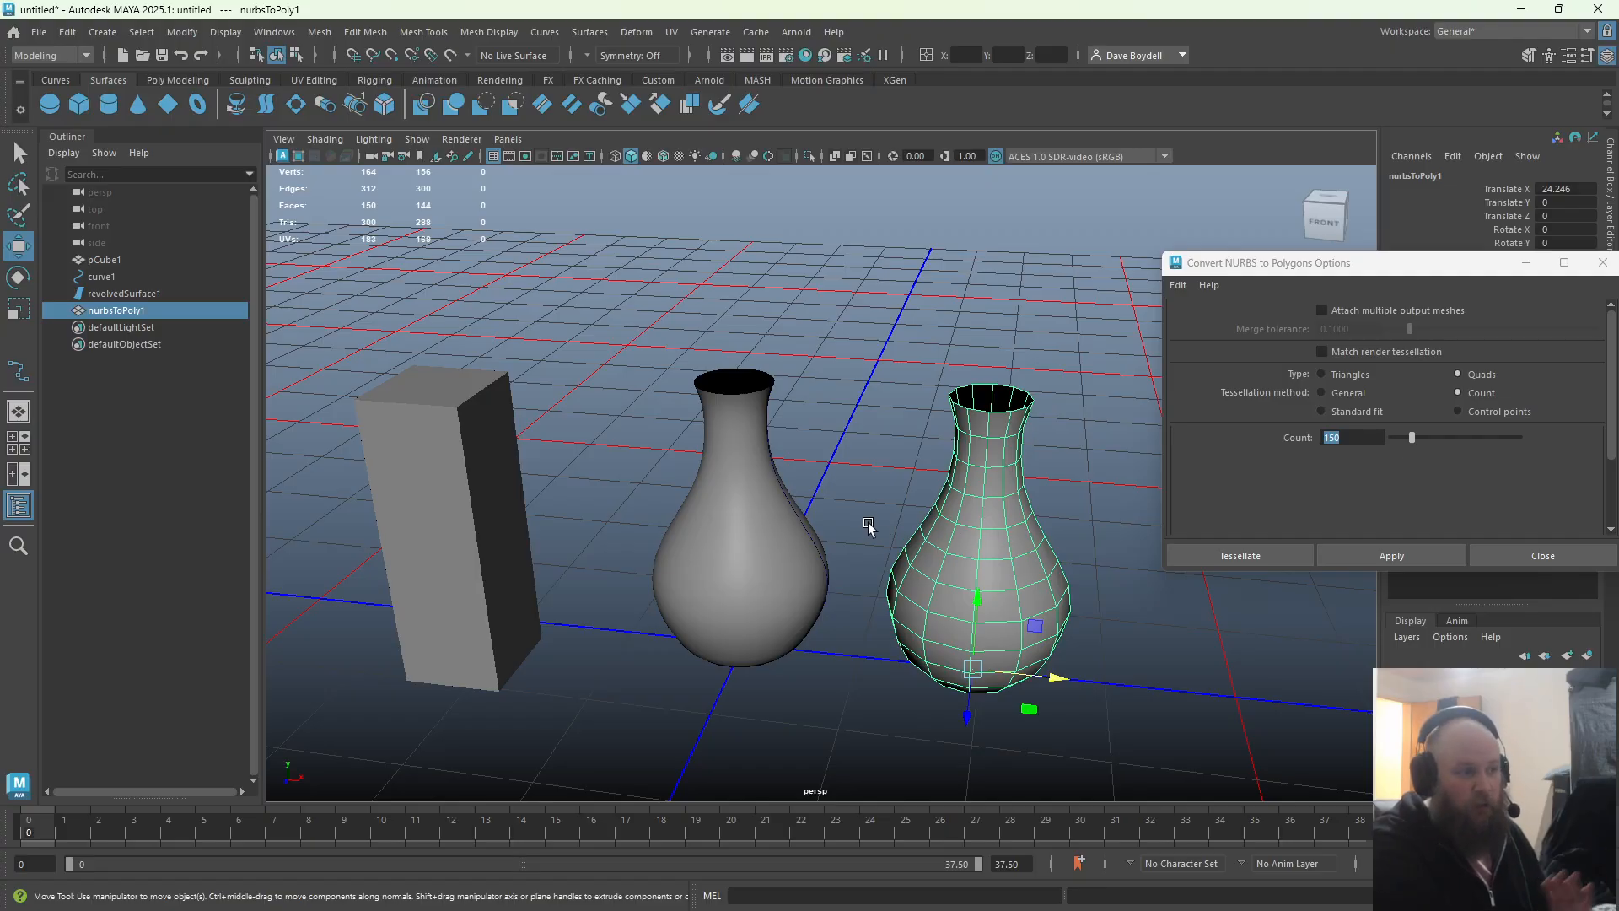
click(796, 475)
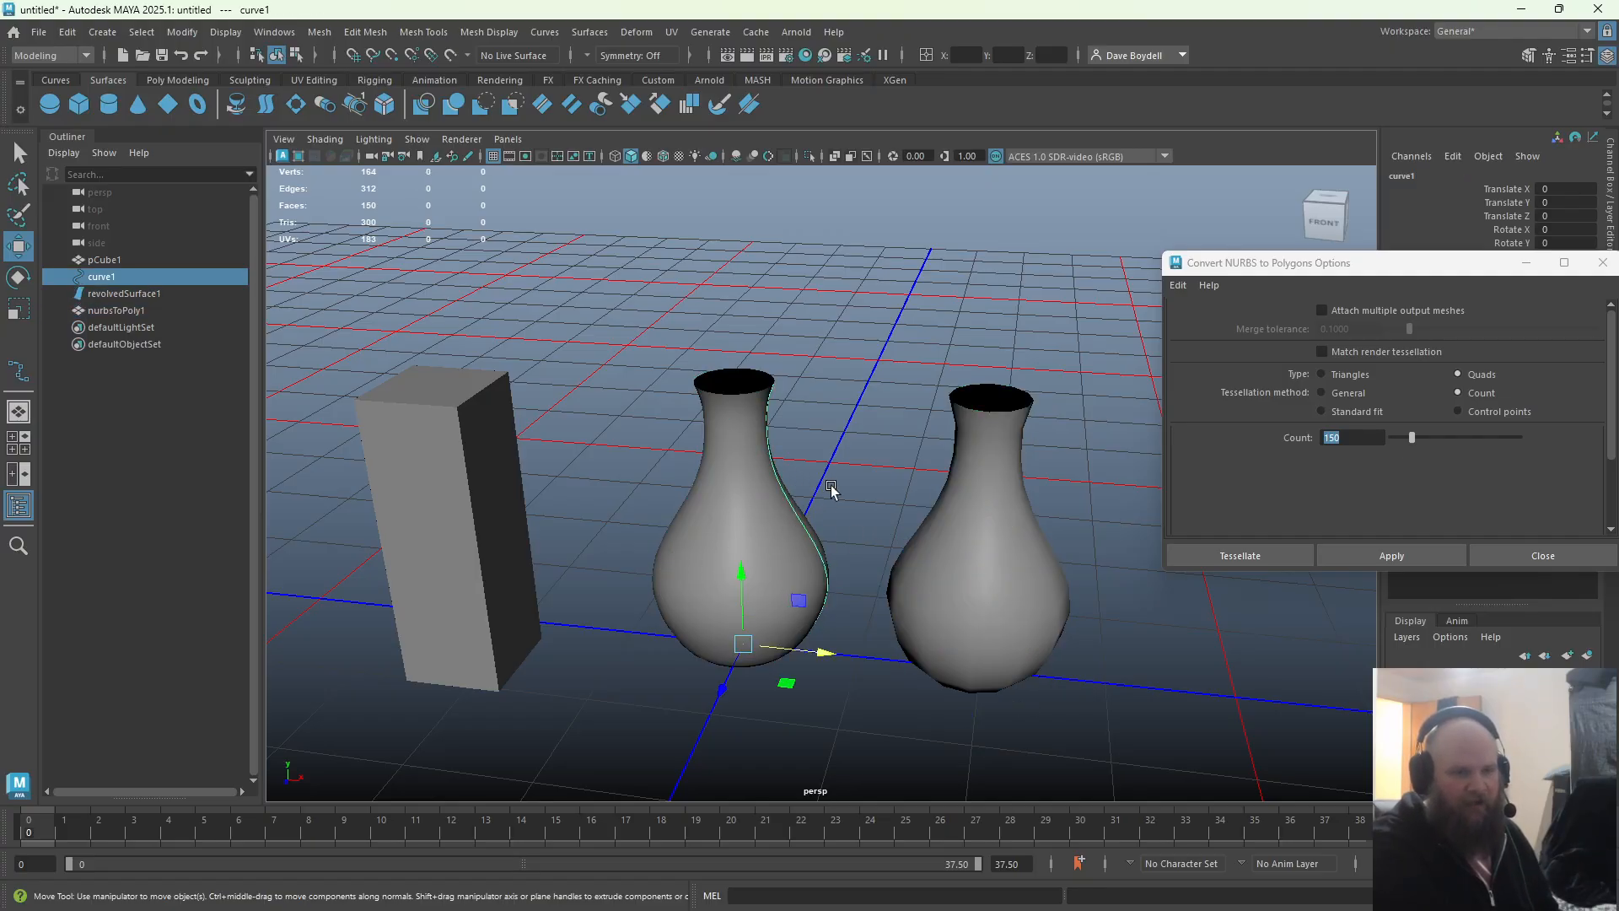
right_drag(830, 489, 795, 506)
click(841, 580)
drag(878, 584, 922, 590)
key(ctrl+z)
key(ctrl+z)
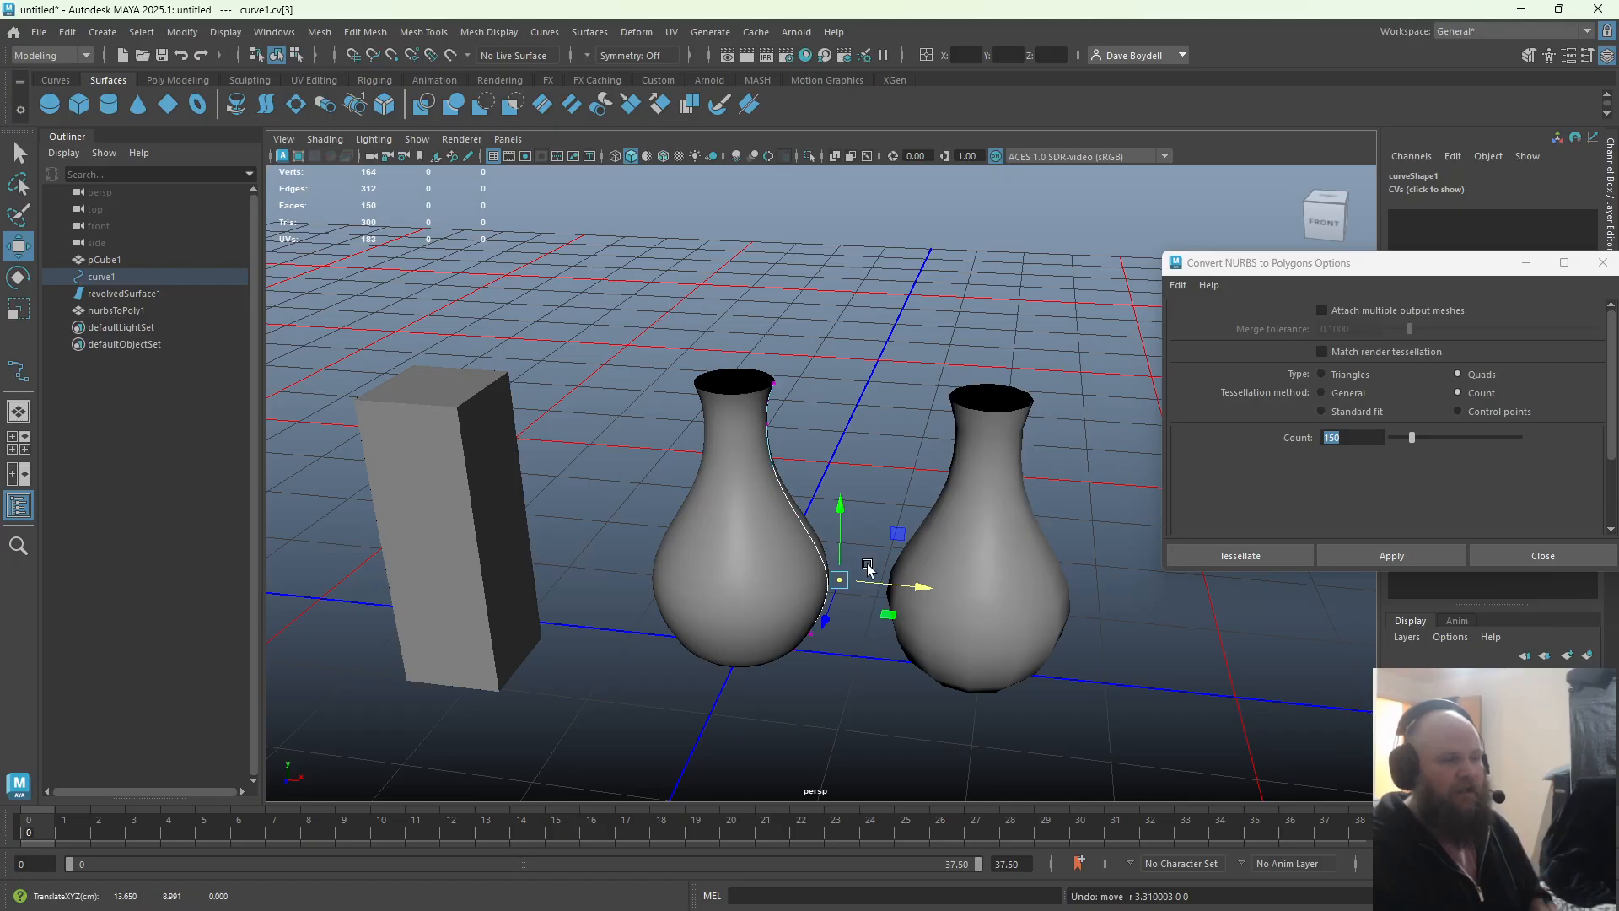
Move the converted polygon vase closer to the original surface, to about X 18.7
scroll(839, 540, down, 5)
scroll(591, 557, up, 3)
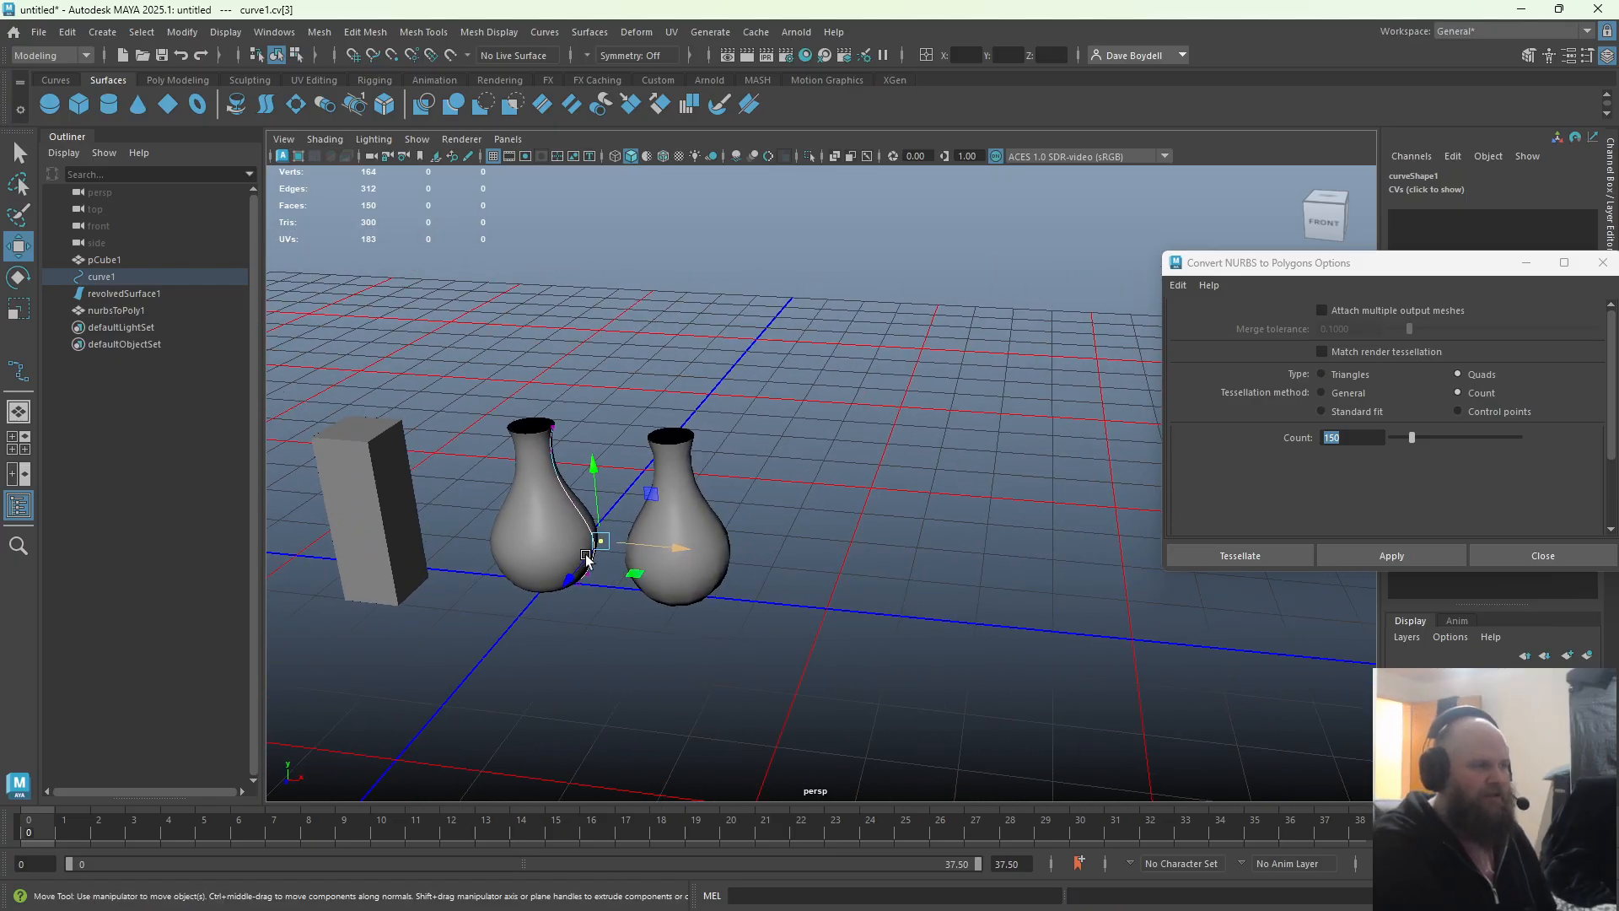
click(677, 527)
drag(733, 602, 681, 650)
scroll(708, 642, up, 5)
alt+middle_drag(731, 636, 896, 609)
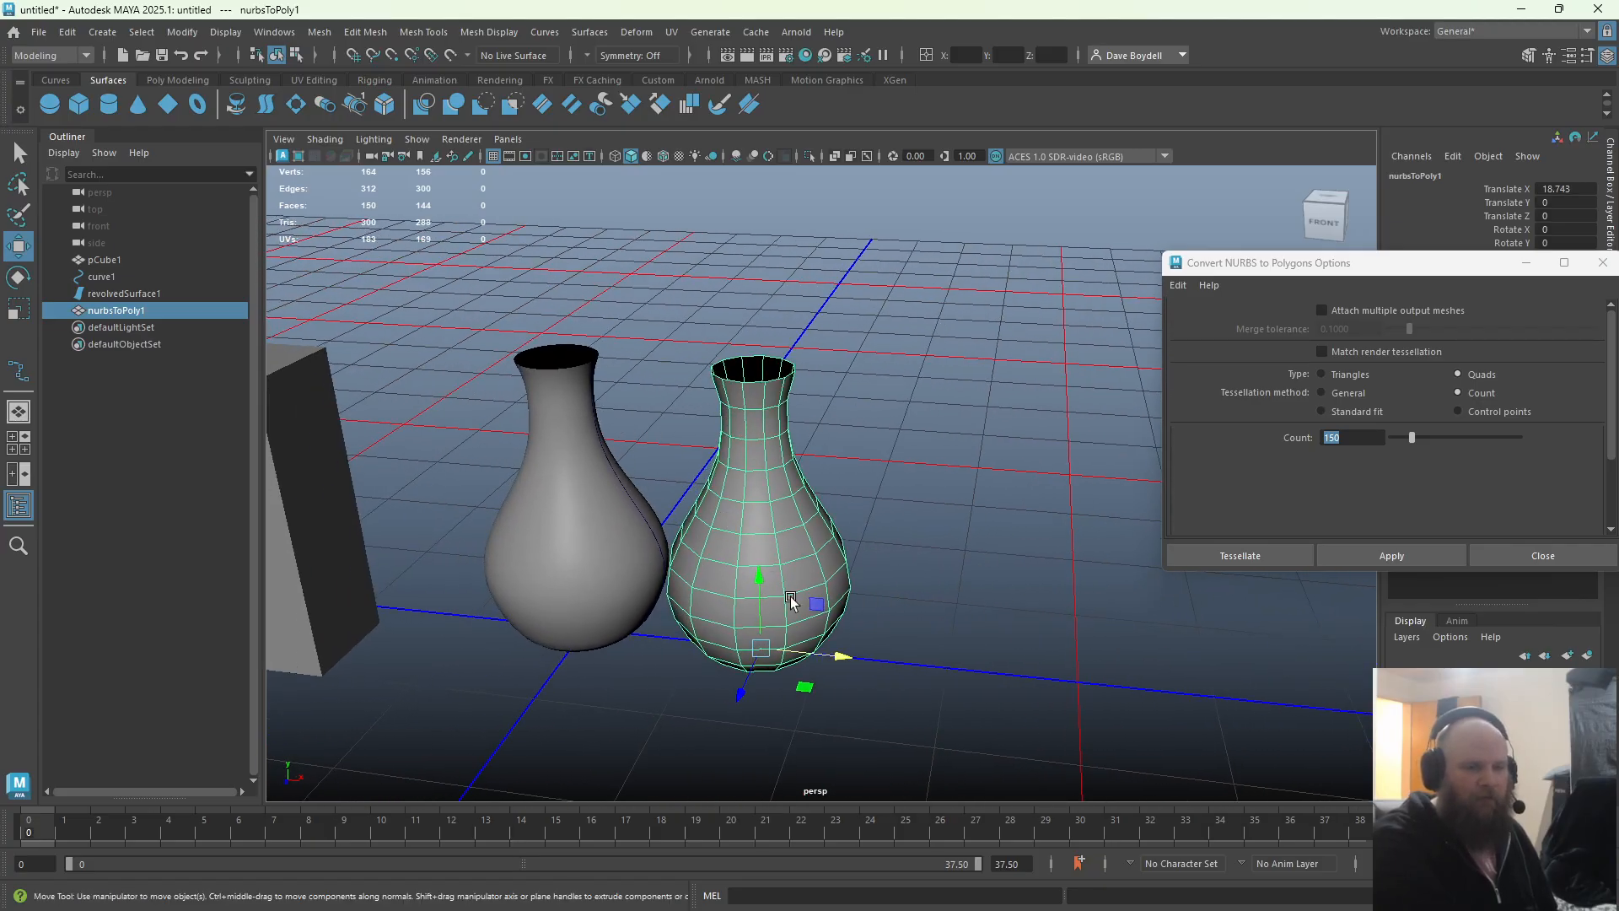
Move the converted polygon vase away from the original surface, to about X 23.4, and minimize the conversion options
drag(840, 656, 888, 661)
click(177, 81)
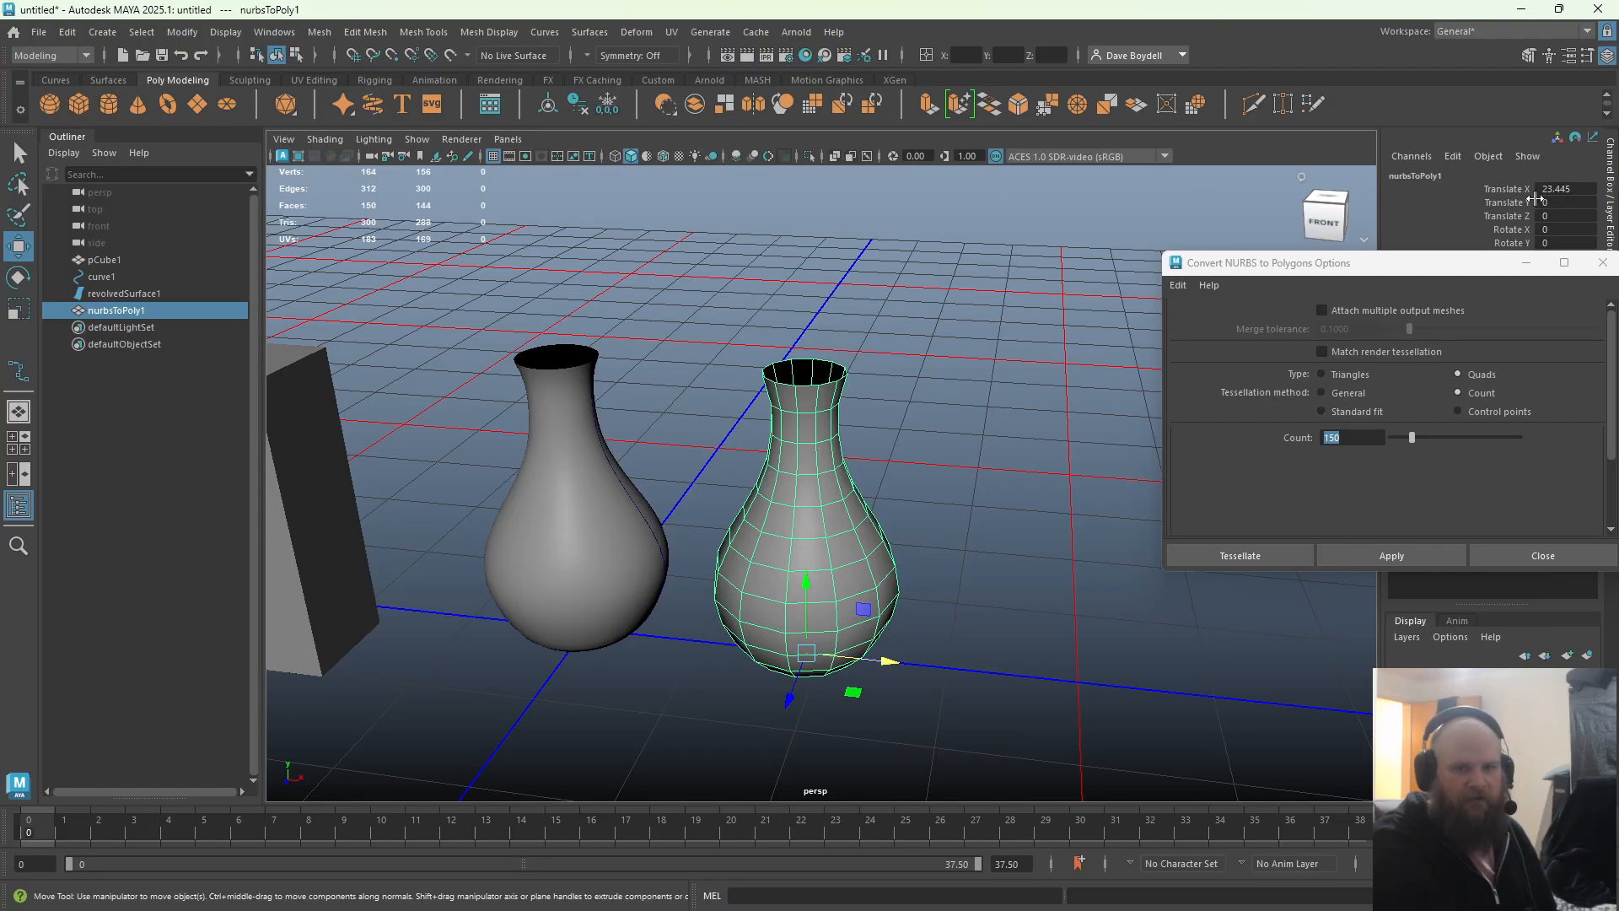
click(1525, 264)
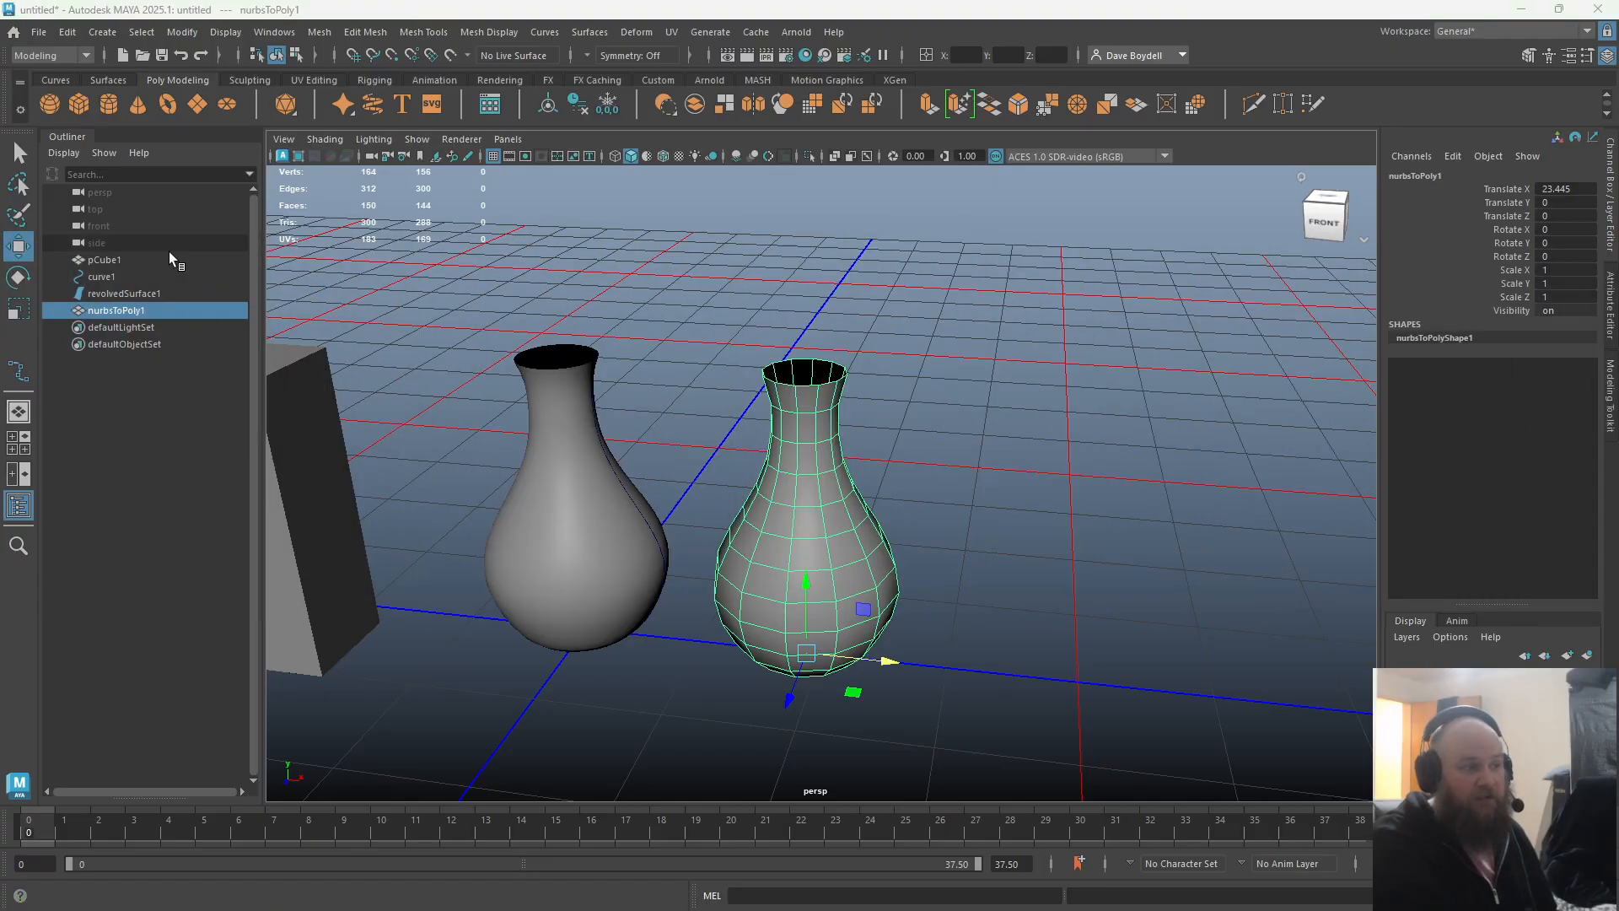
Try pulling two control vertices around the profile curve's lower bend outward along X, and undo the move
click(645, 499)
right_drag(666, 426, 602, 428)
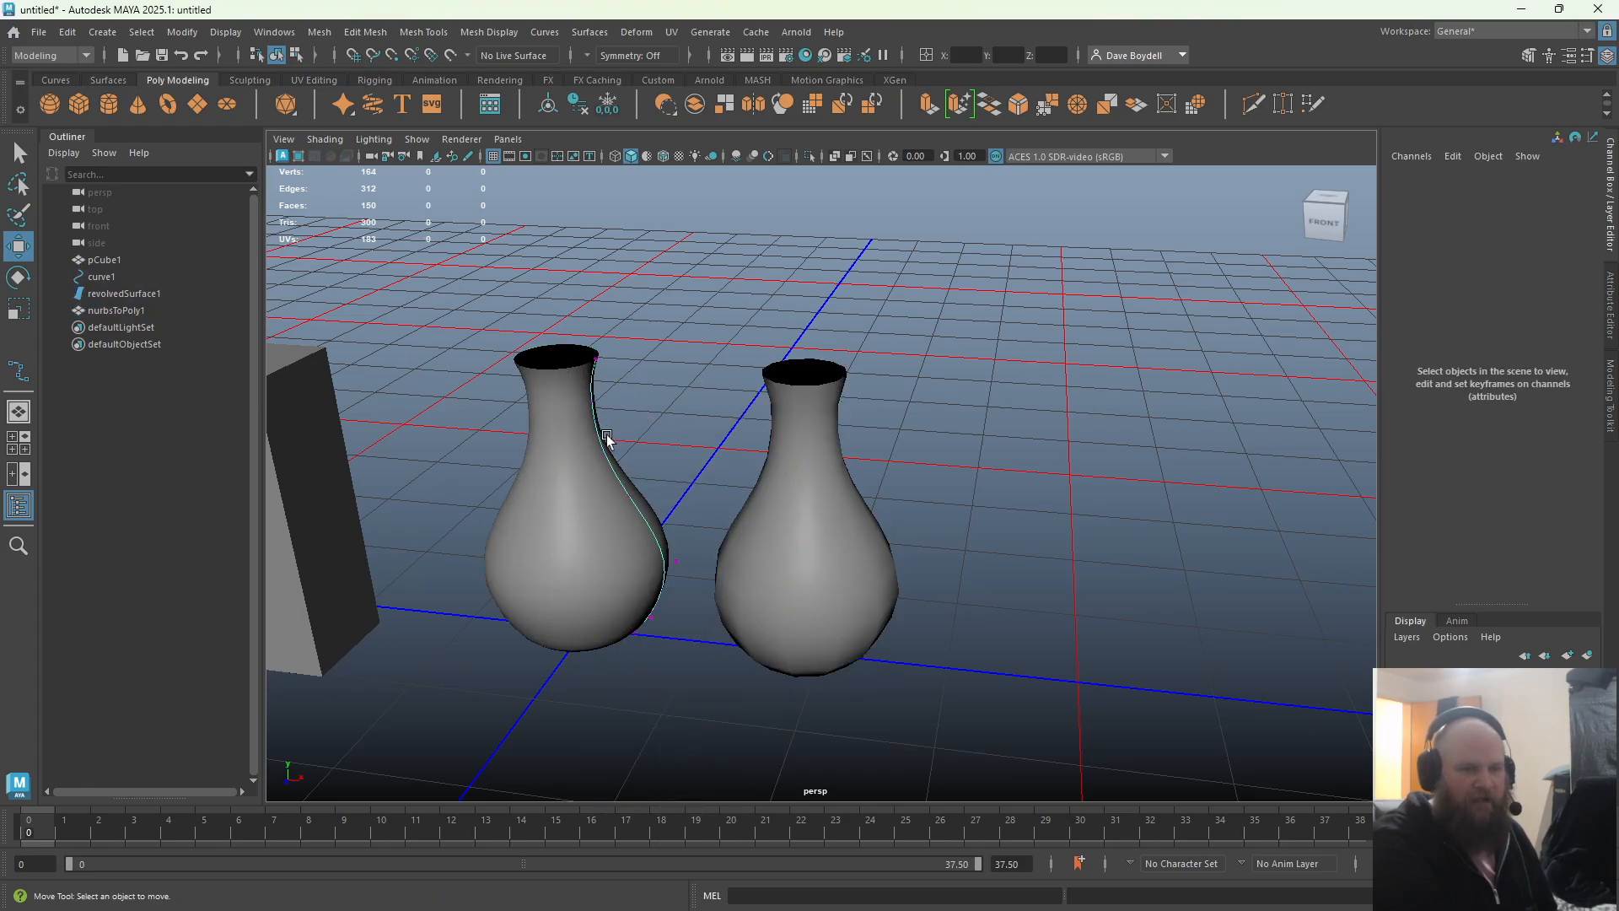
drag(604, 432, 734, 530)
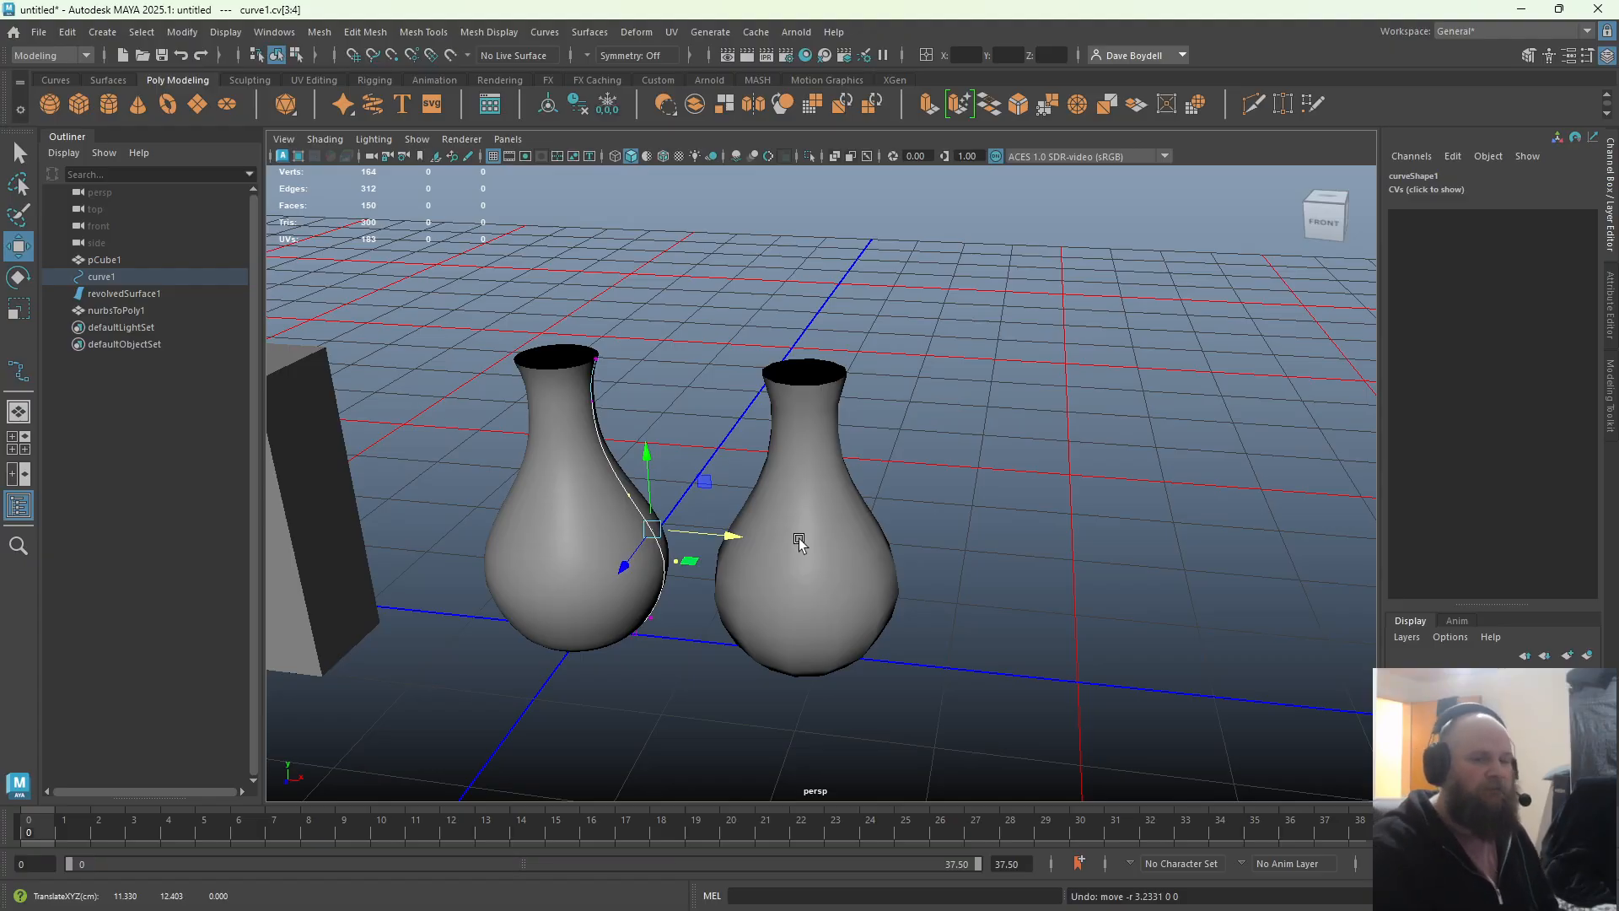
click(741, 507)
click(810, 460)
Pull the profile curve's control vertex at the vase's widest part inward in the front view
alt+drag(811, 460, 657, 572)
click(624, 519)
click(622, 537)
key(space)
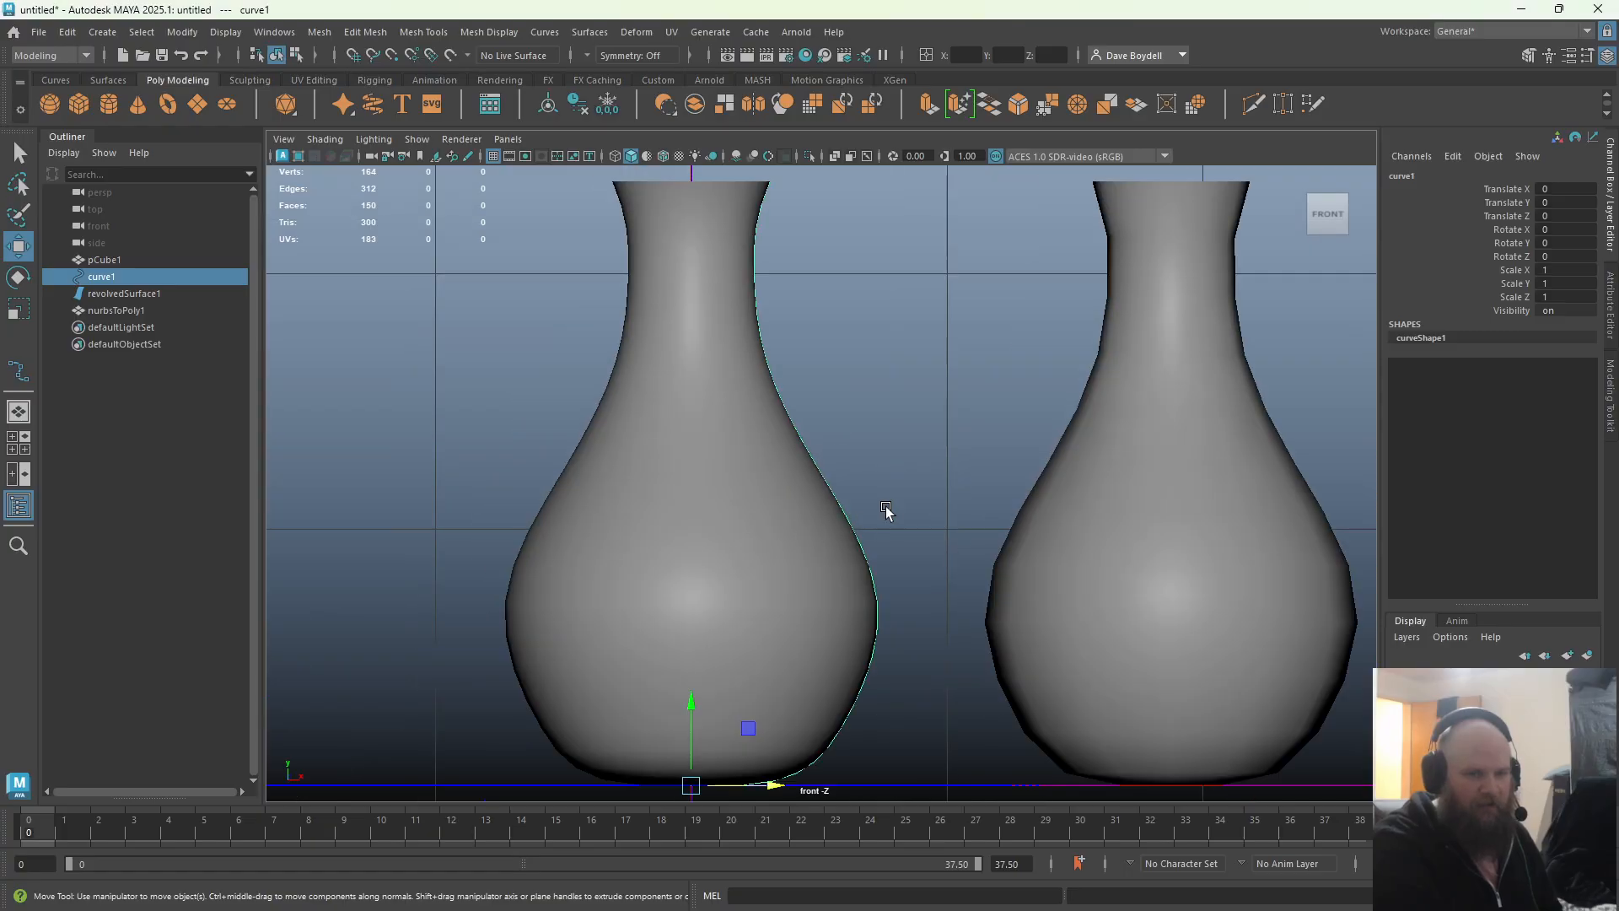
right_drag(890, 479, 751, 433)
drag(843, 553, 838, 602)
Pull the two control vertices near the profile curve's base inward to shape the vase into a slim bottle
drag(814, 691, 889, 755)
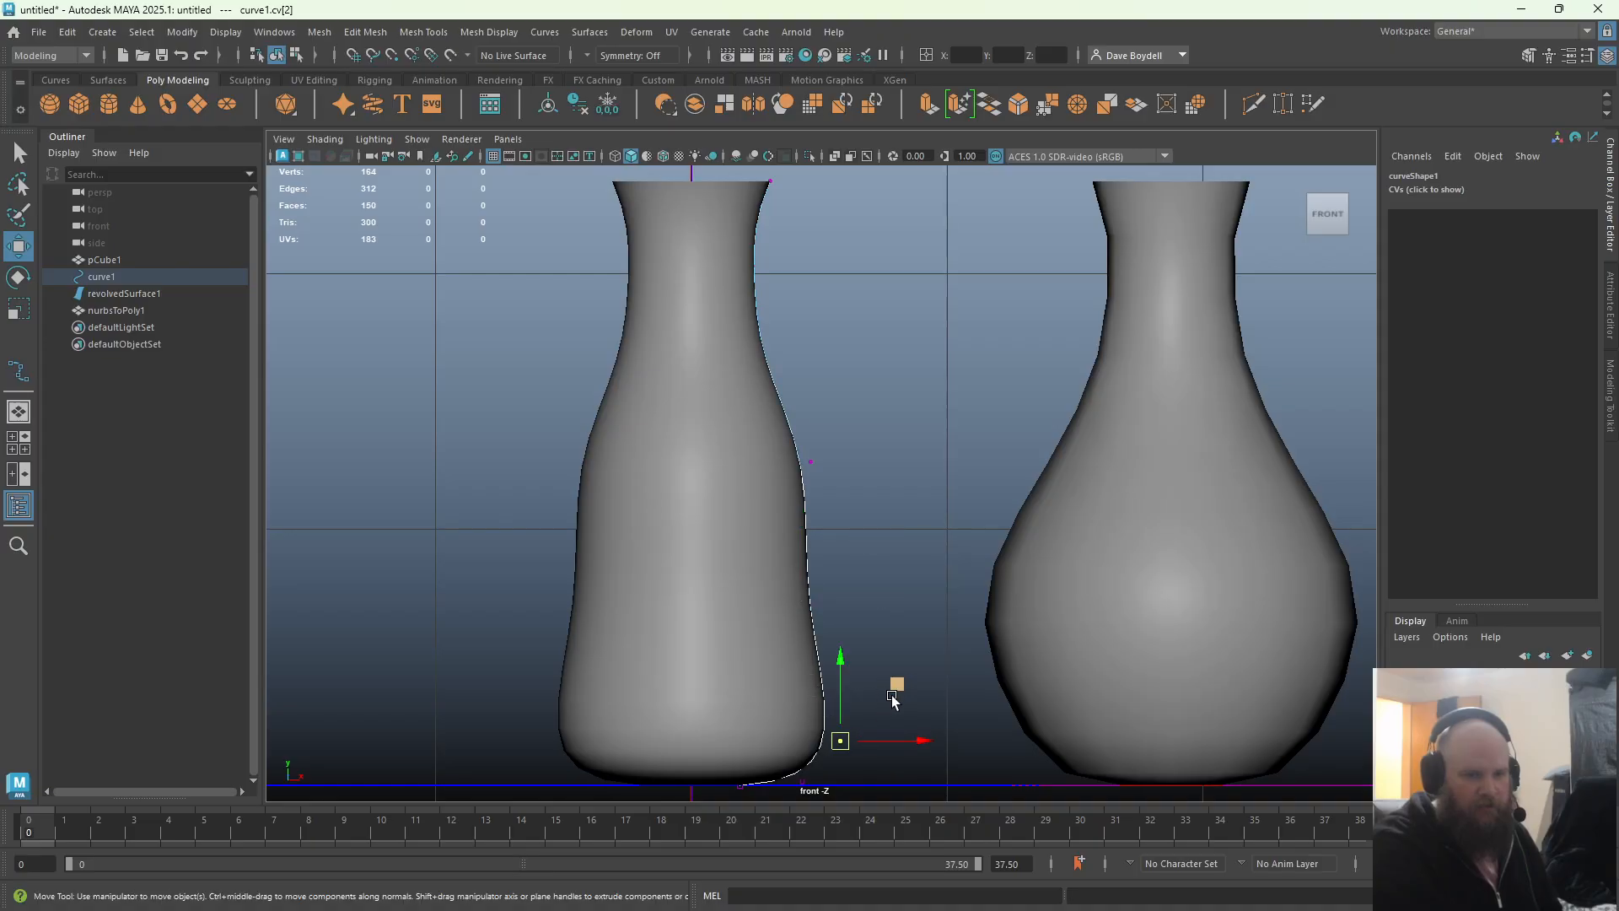
drag(895, 689, 848, 635)
drag(798, 743, 843, 793)
drag(858, 725, 851, 742)
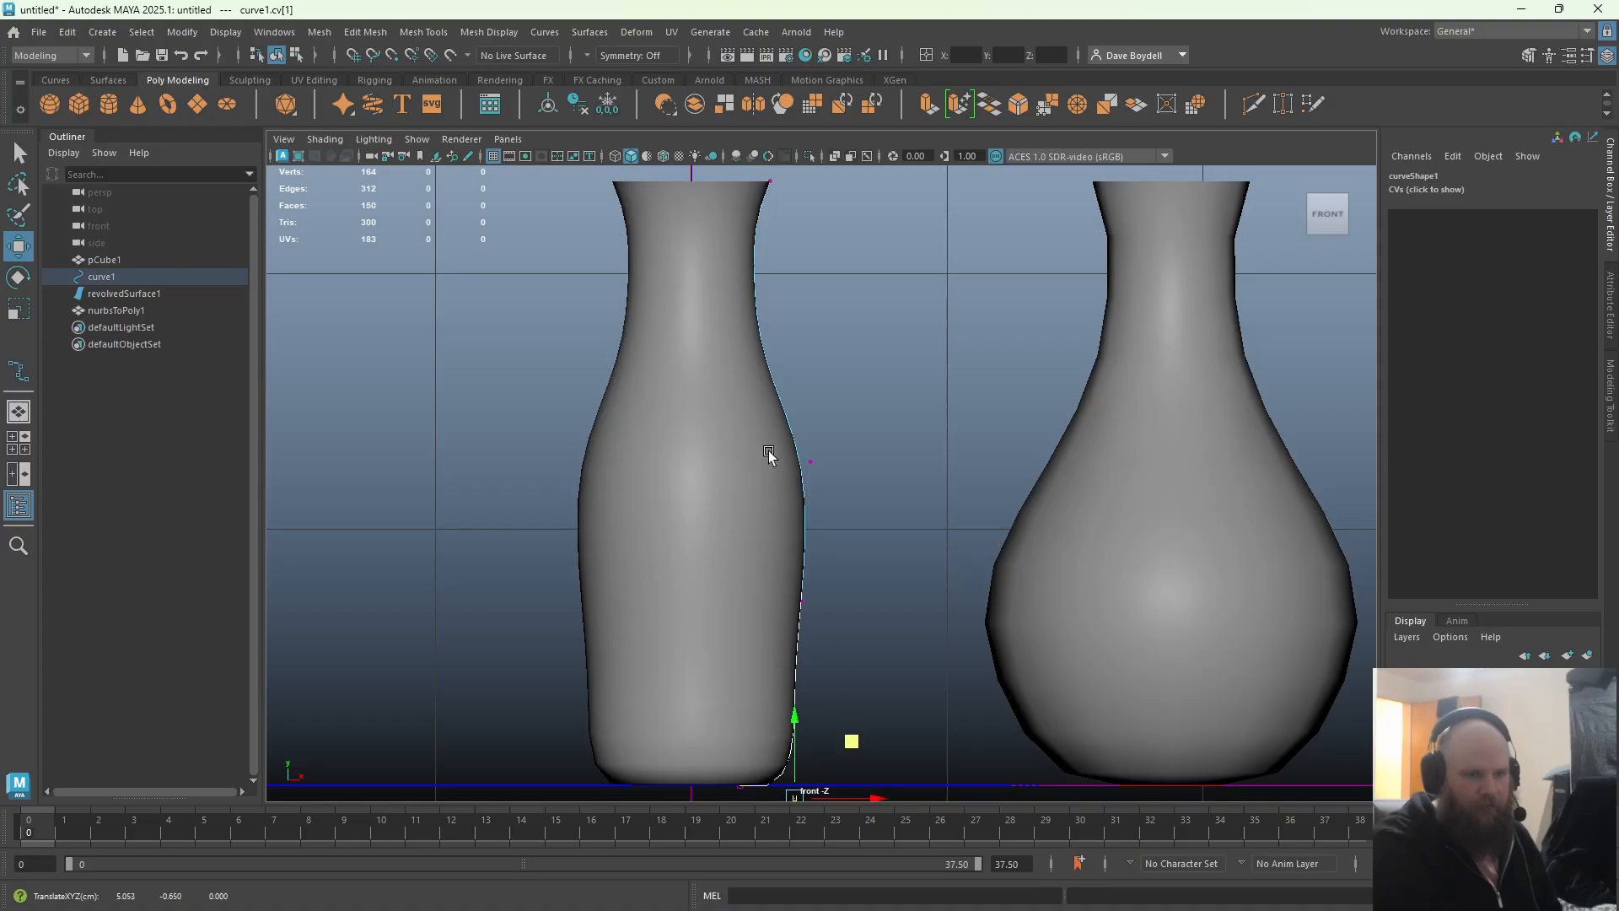
drag(790, 424, 833, 504)
alt+middle_drag(742, 237, 761, 357)
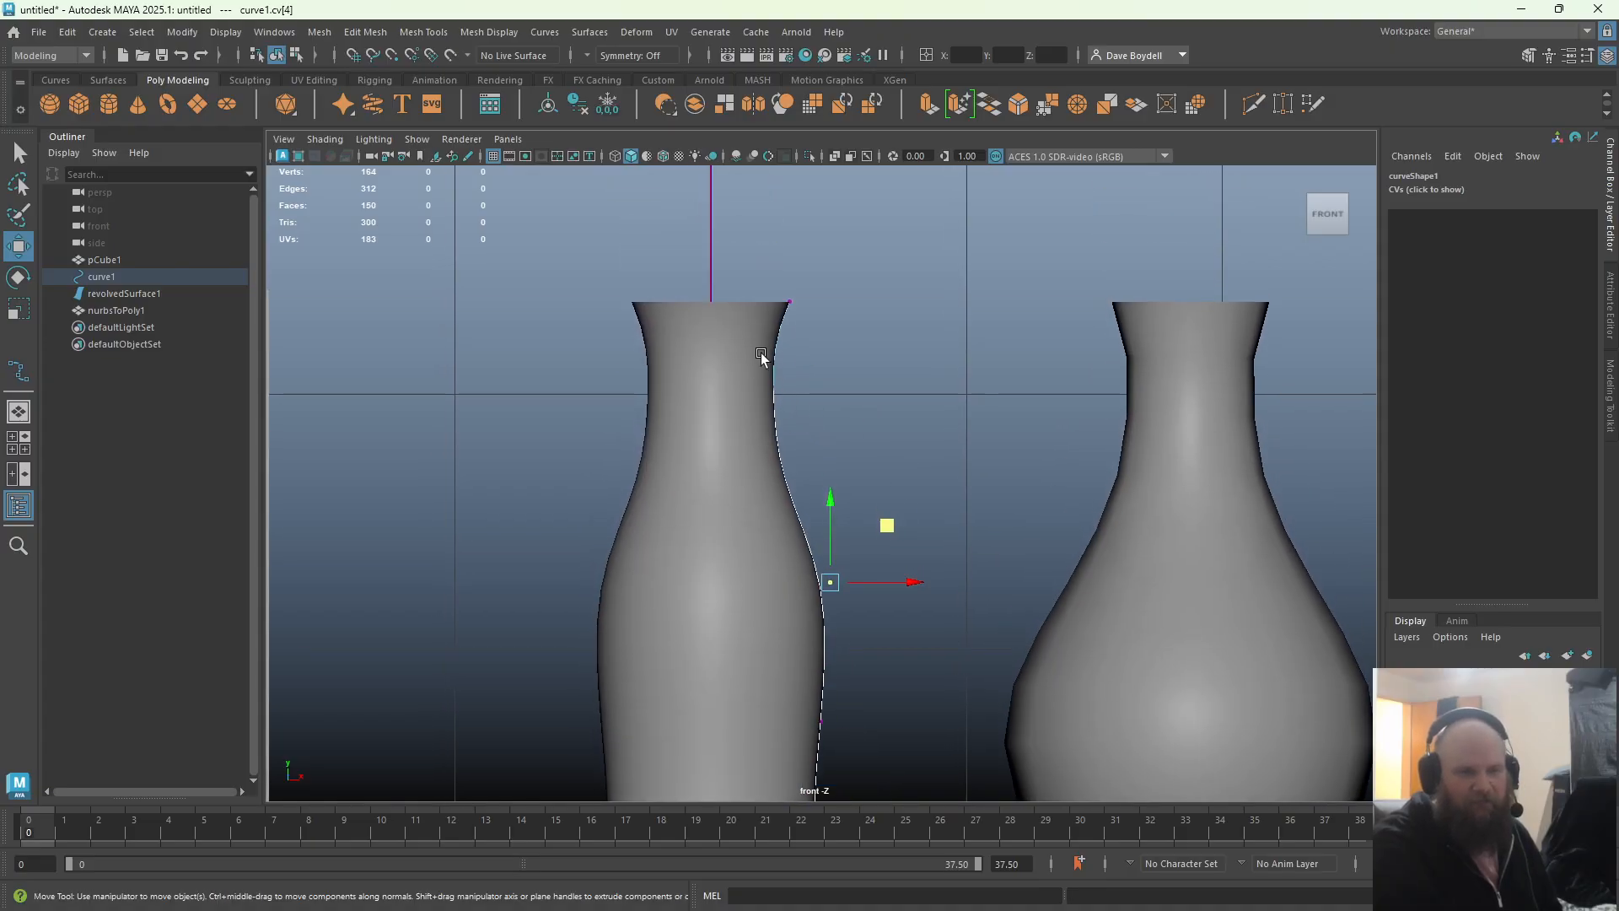
Convert the reshaped revolved surface to a quad polygon mesh with a Count of 125, and close the conversion options
key(q)
click(716, 420)
alt+right_drag(715, 420, 639, 388)
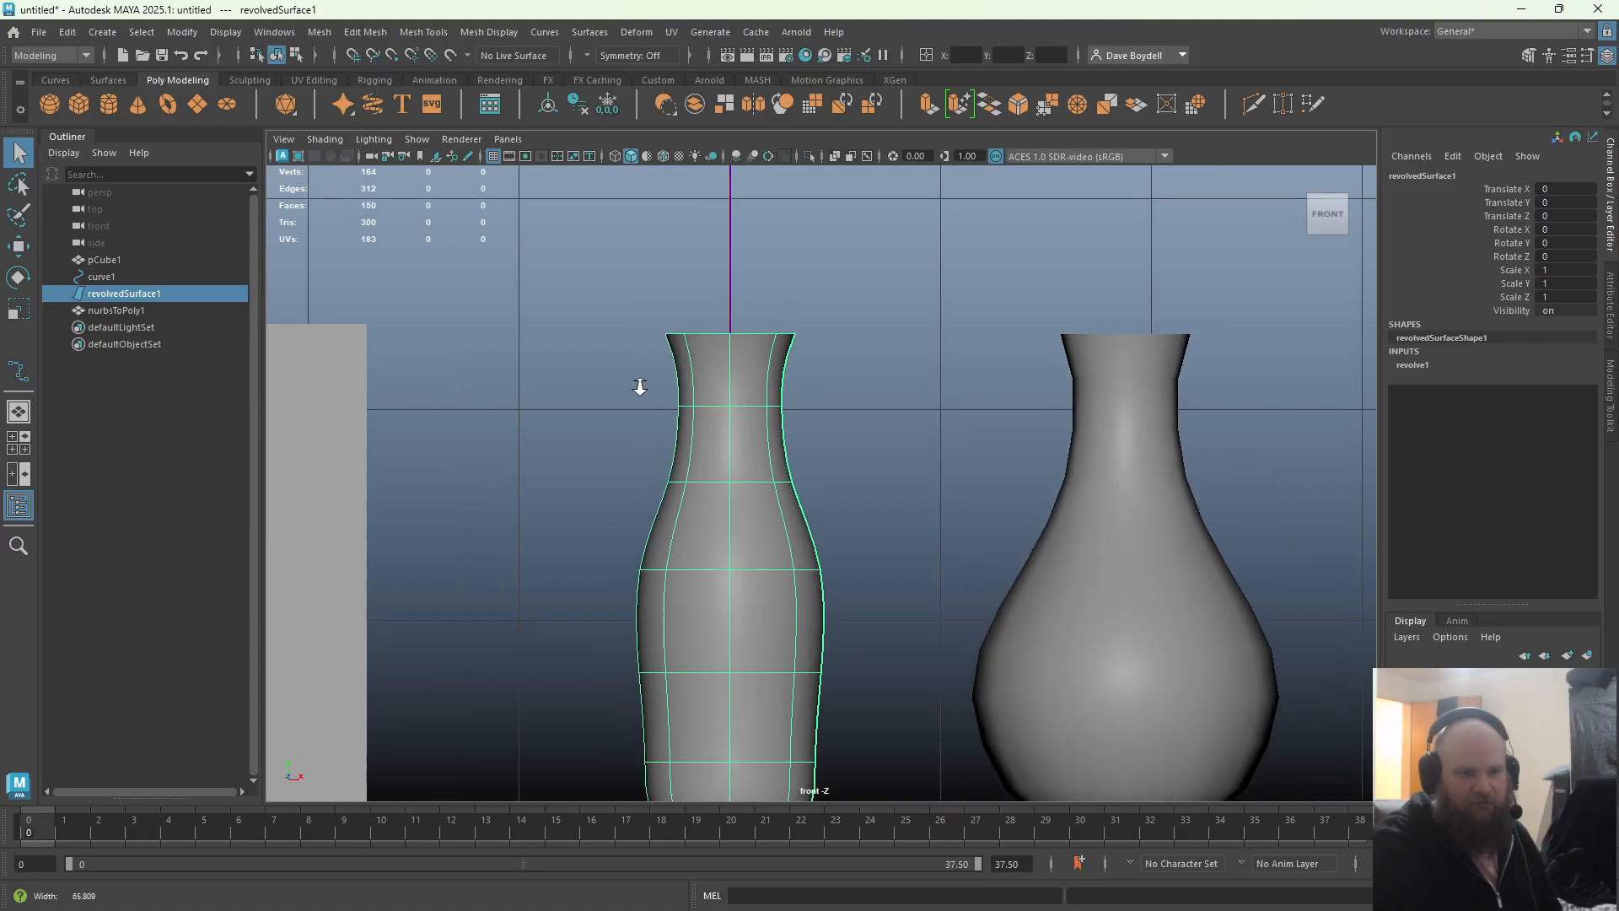
key(space)
drag(809, 448, 810, 401)
alt+drag(820, 434, 827, 333)
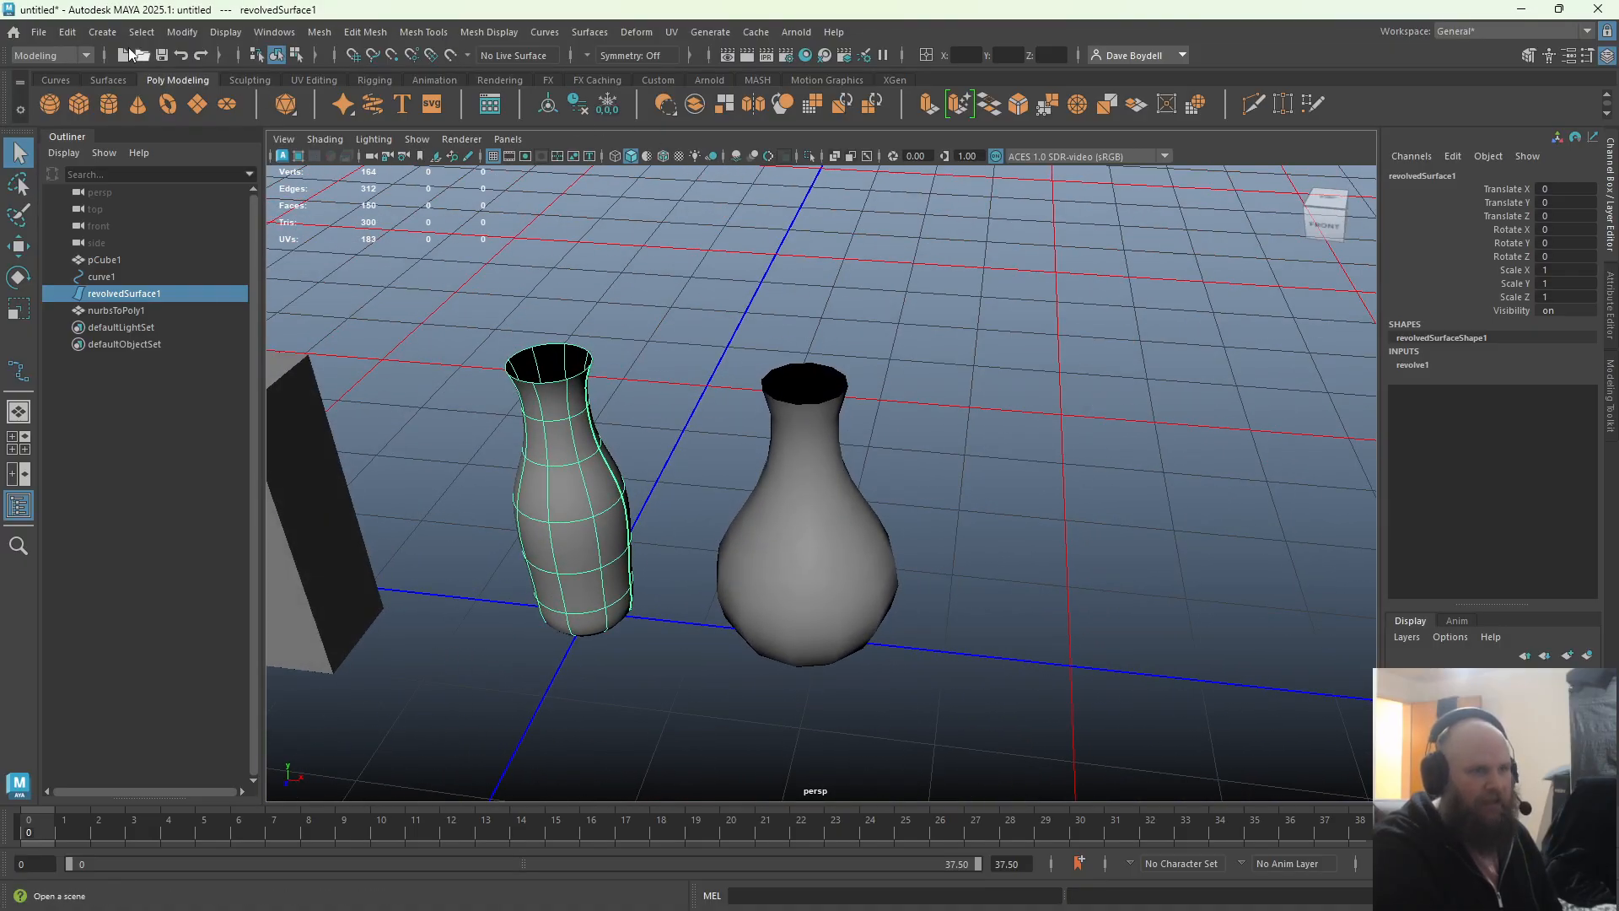
drag(1618, 190, 1193, 197)
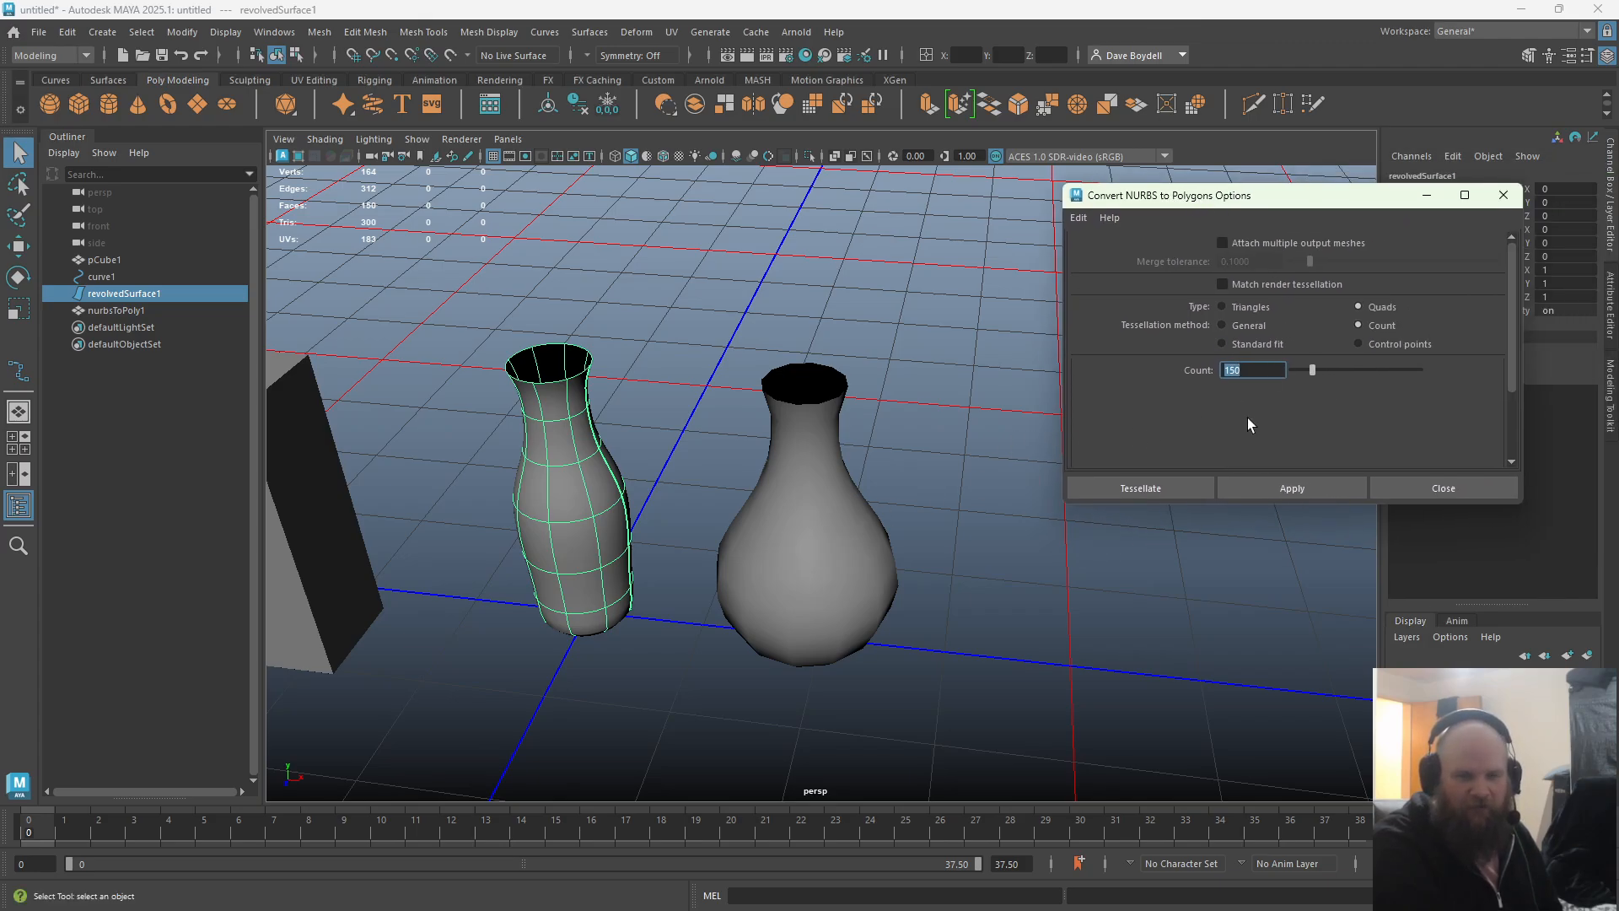
text(125)
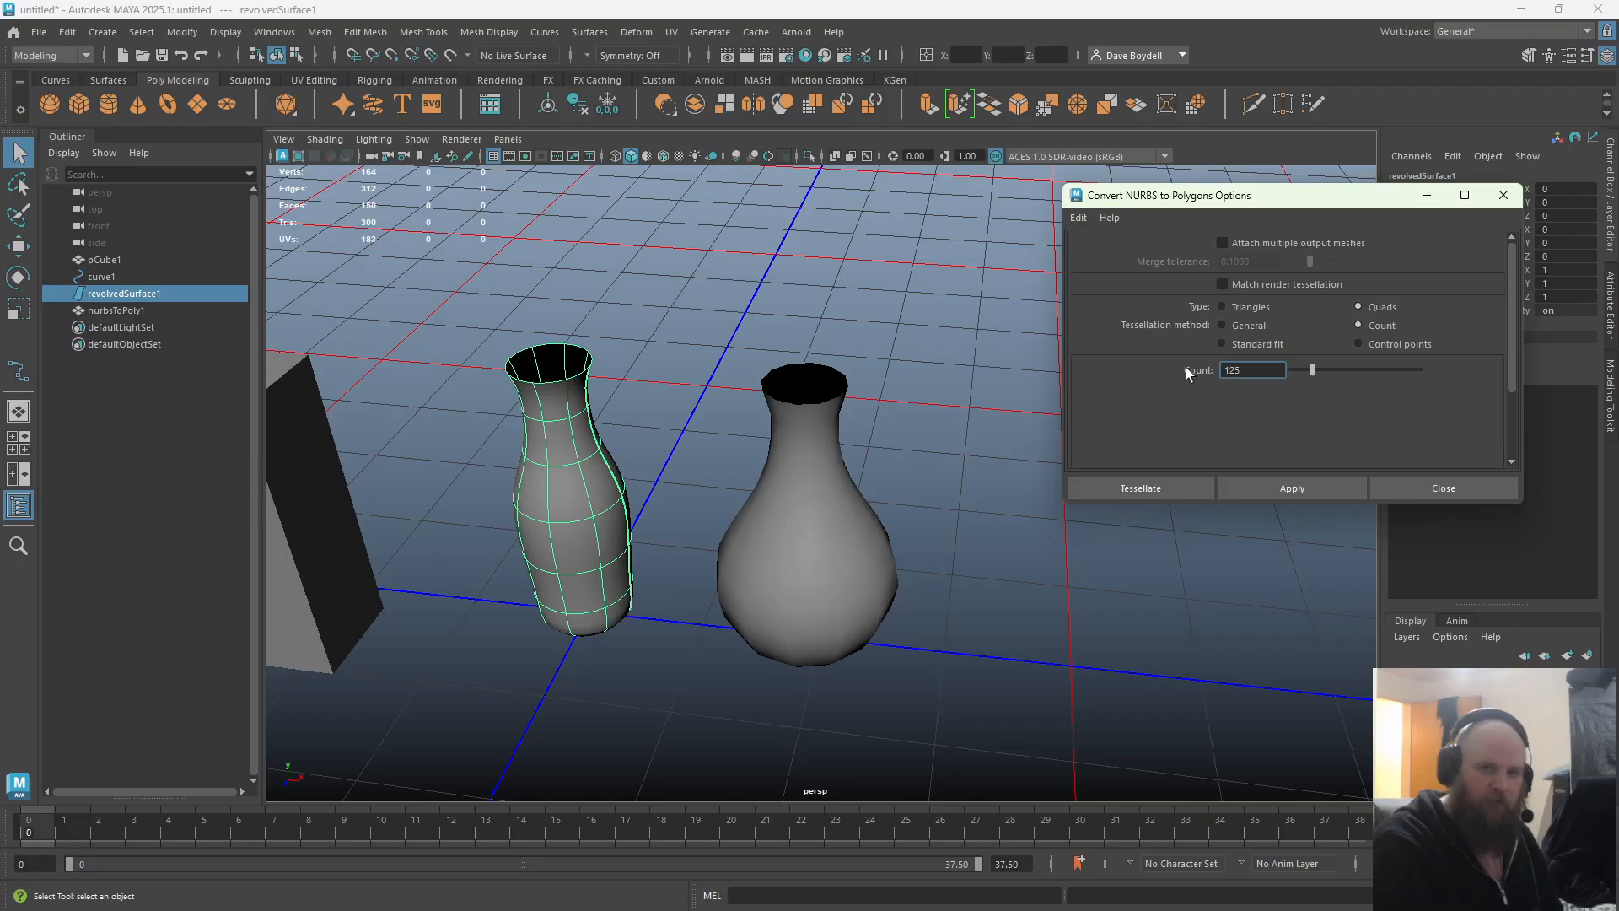
key(Return)
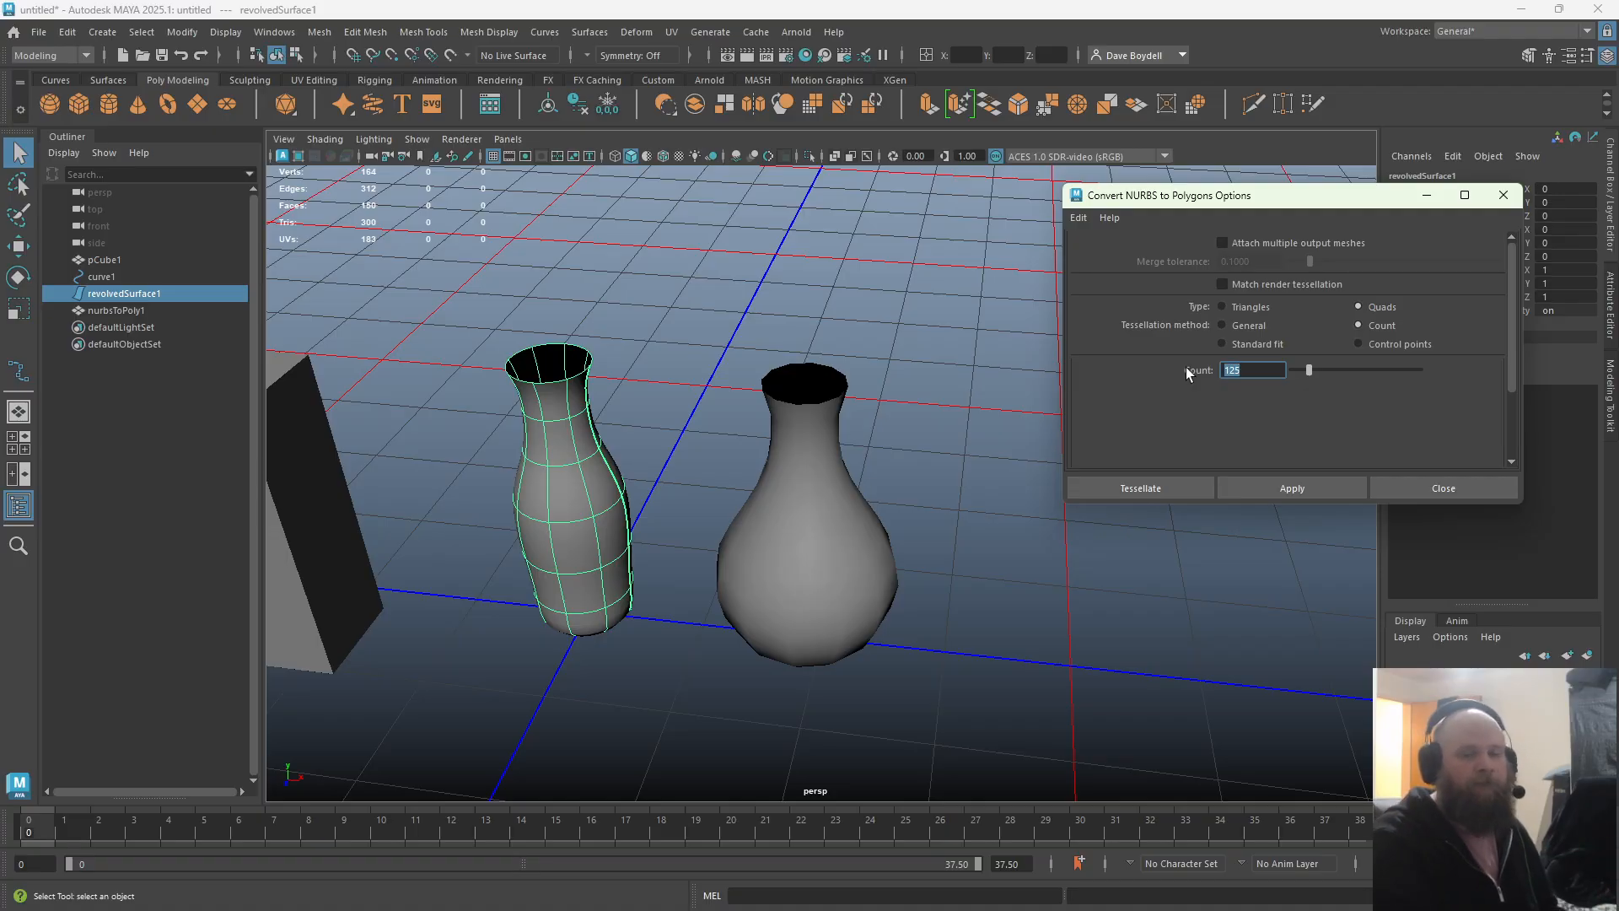
click(1278, 488)
click(1425, 488)
Move the new slim polygon mesh along X to about 40.24, and compare it with the other two vases
key(w)
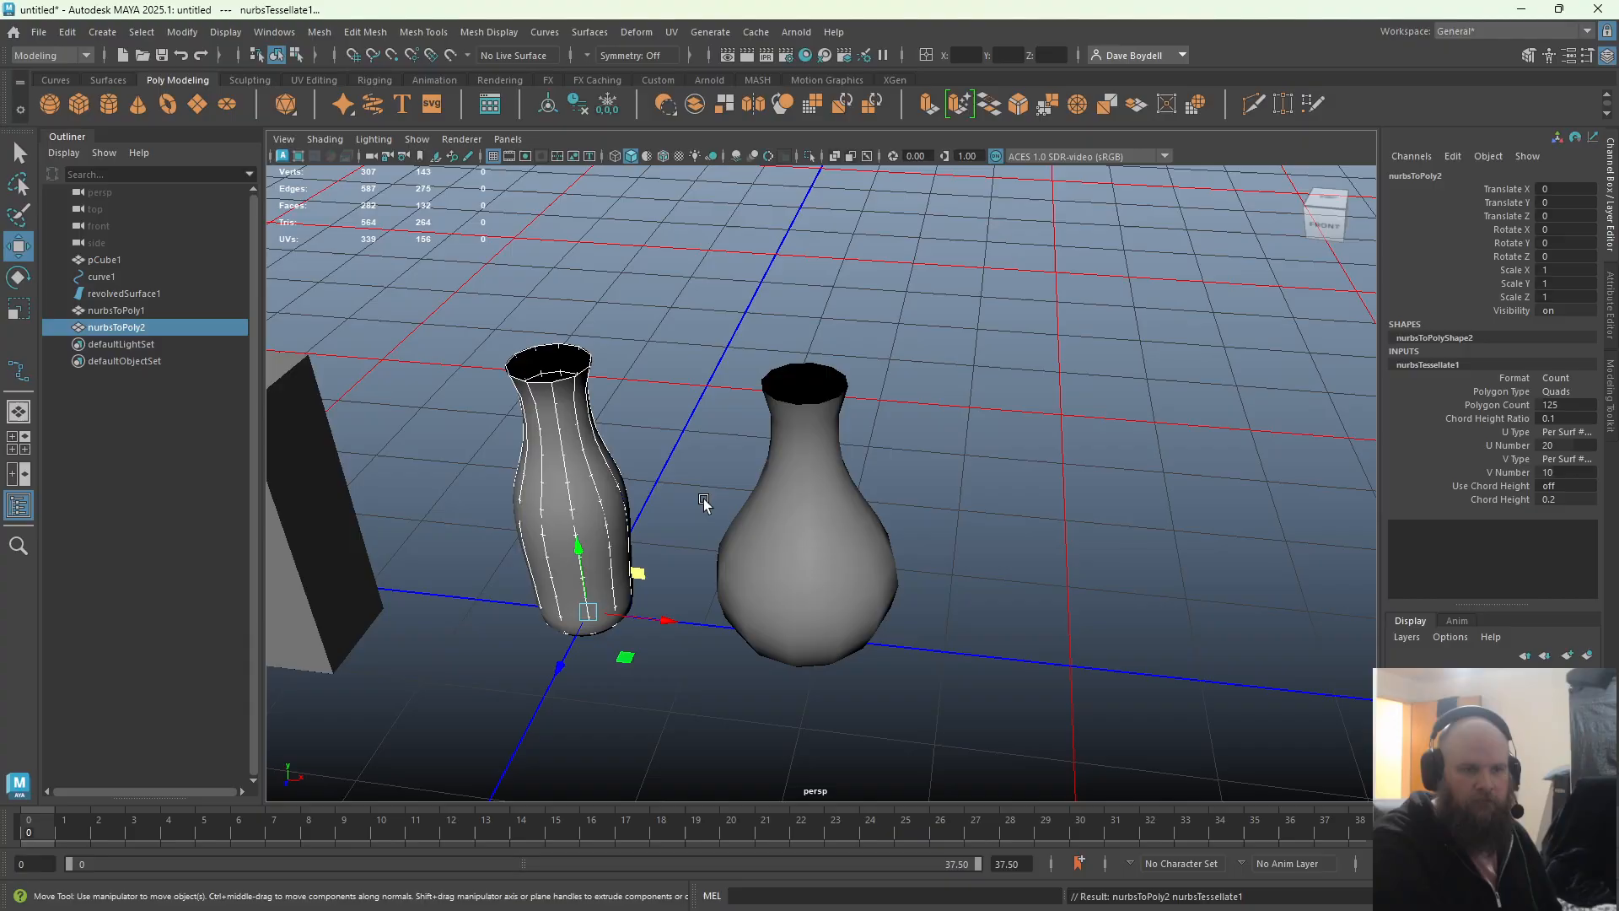
drag(653, 609, 1046, 655)
shift+click(799, 629)
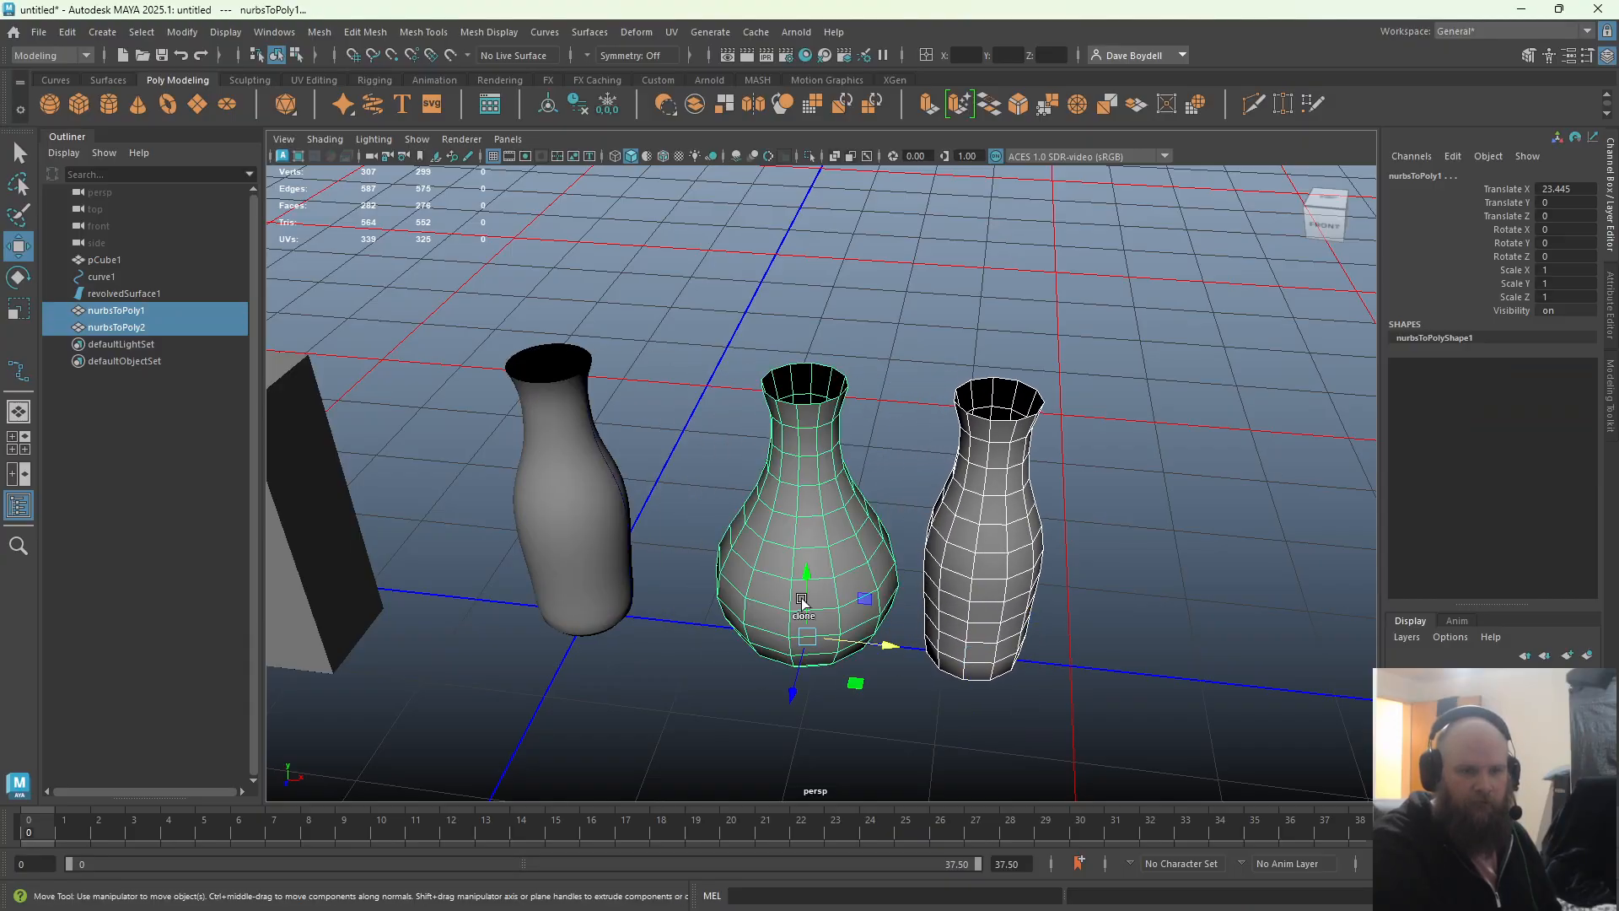
alt+drag(799, 628, 780, 632)
alt+middle_drag(779, 631, 712, 623)
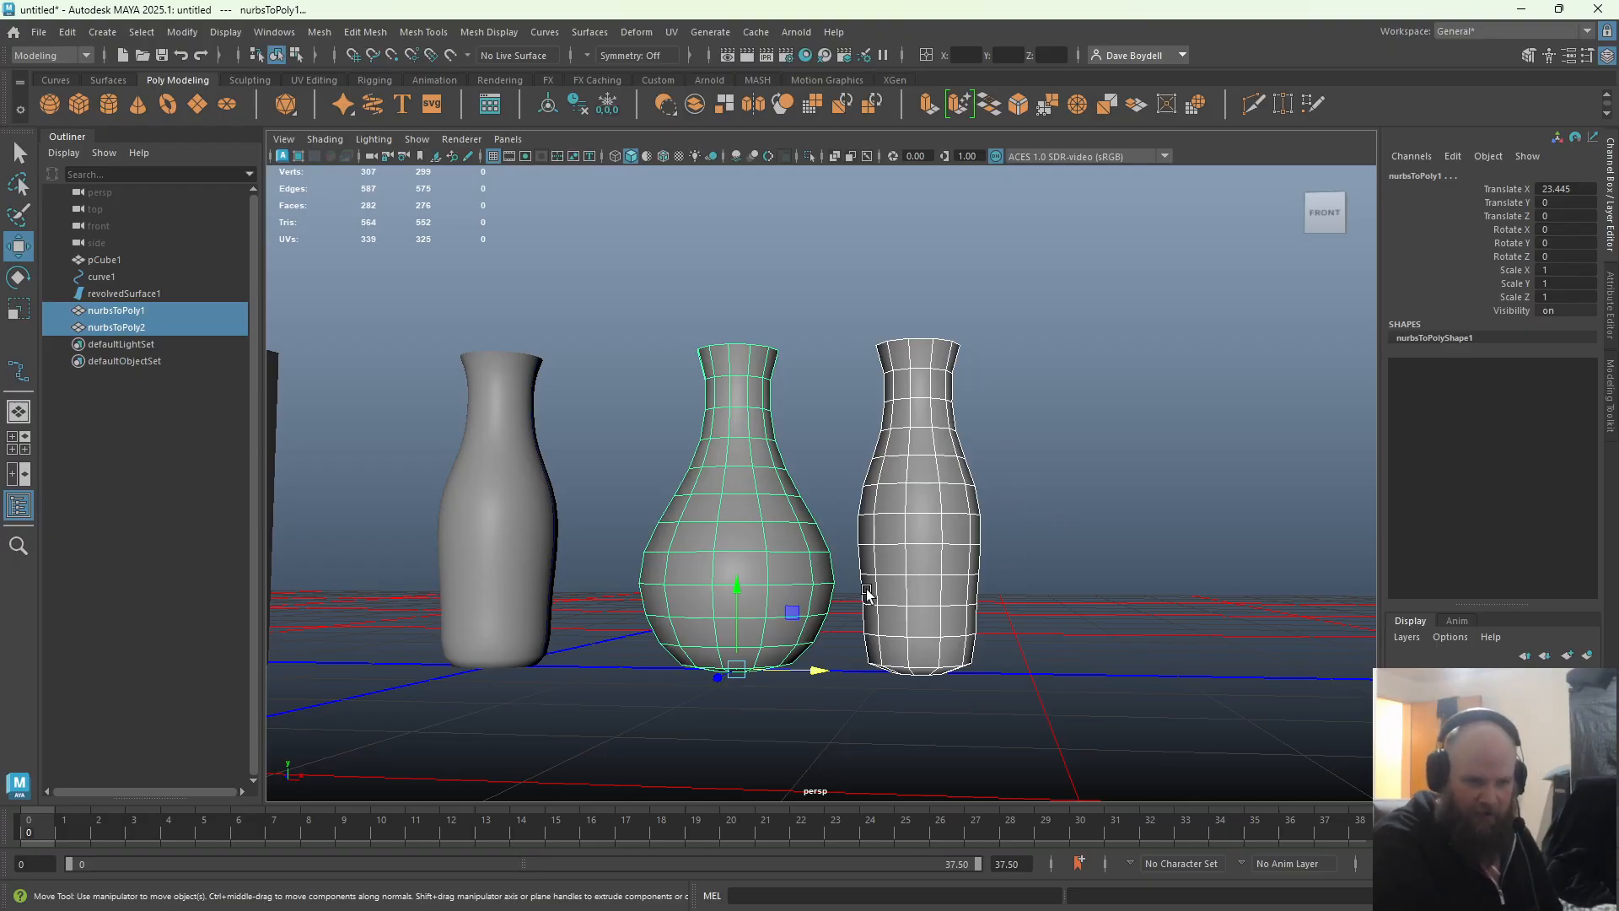
click(447, 553)
alt+drag(535, 582, 414, 306)
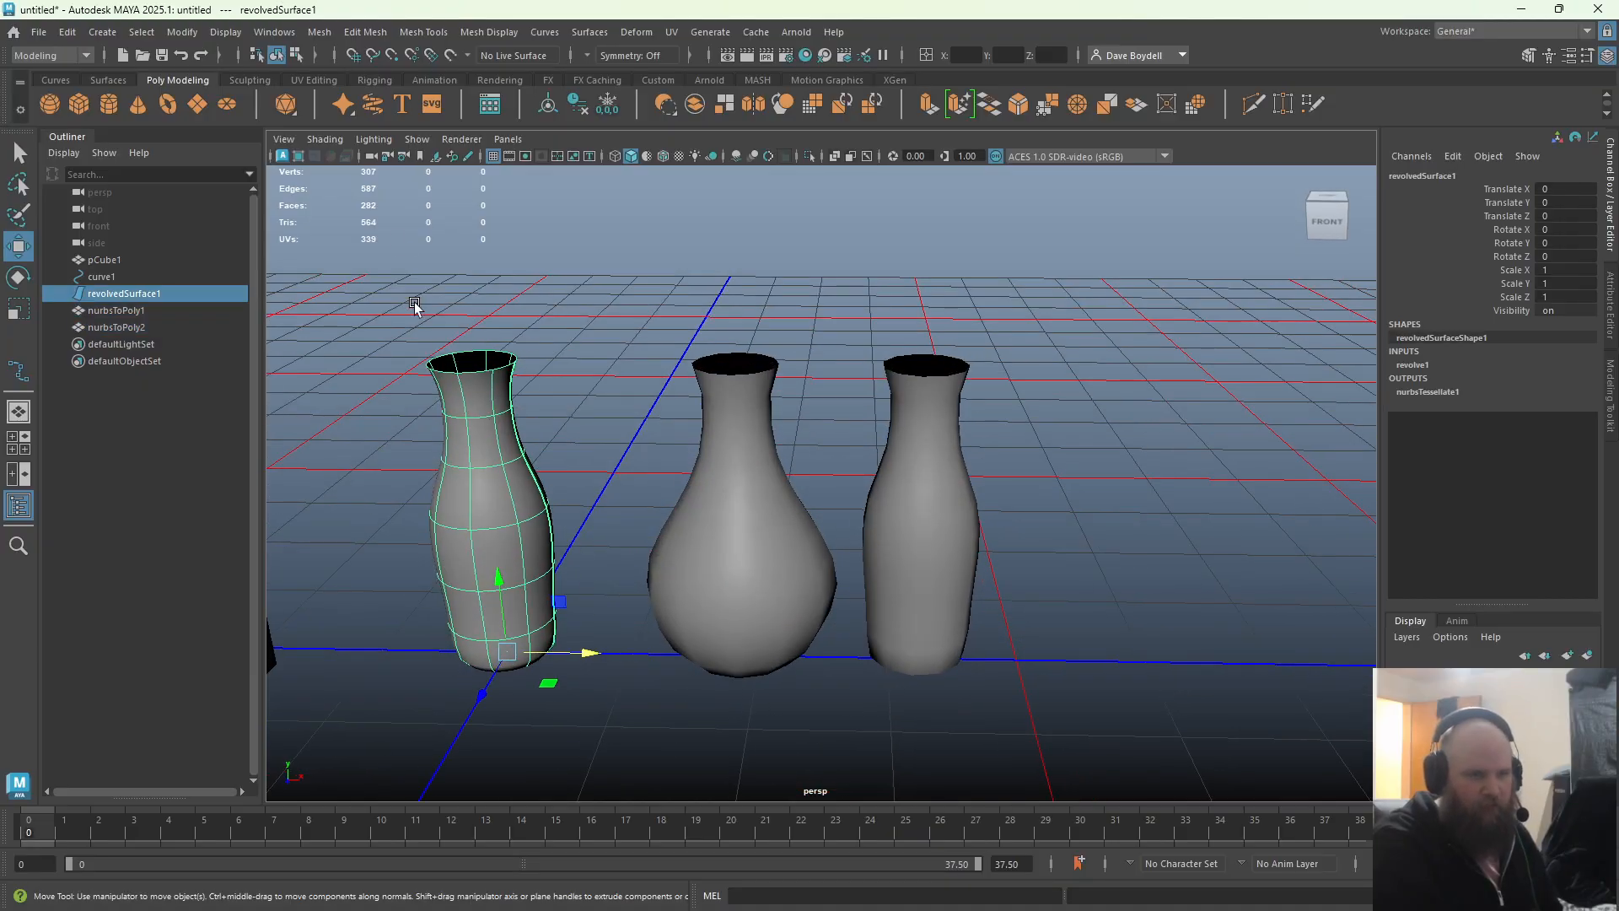
Move both polygon vases further from the original surface along X, to about 40.24 and 57.03
click(906, 538)
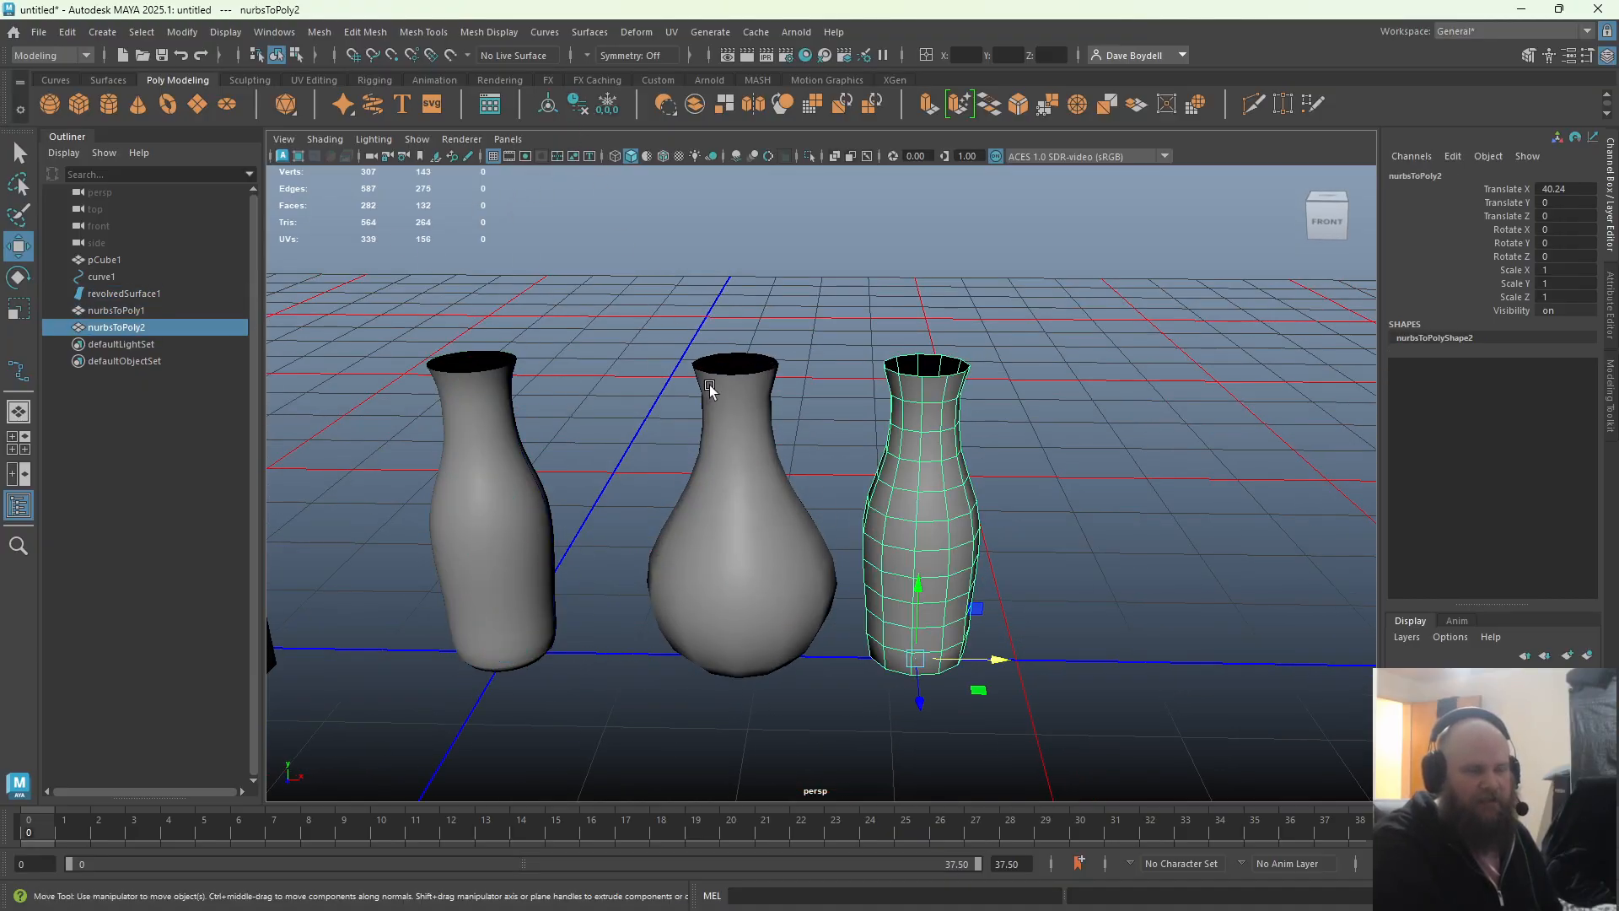
shift+click(742, 455)
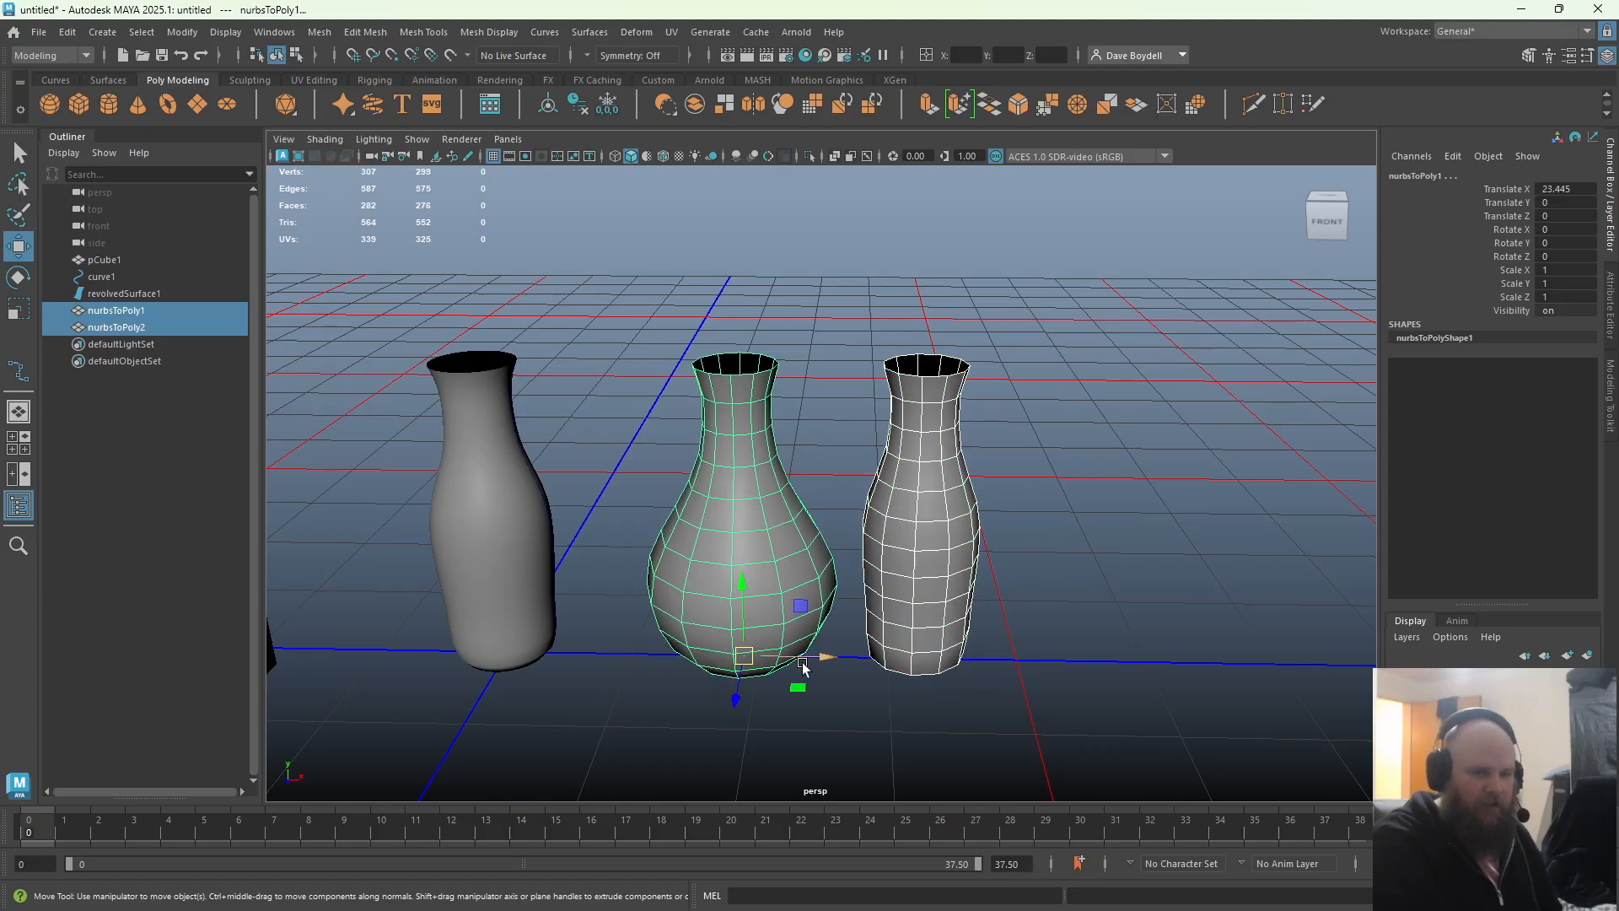
drag(801, 659, 979, 662)
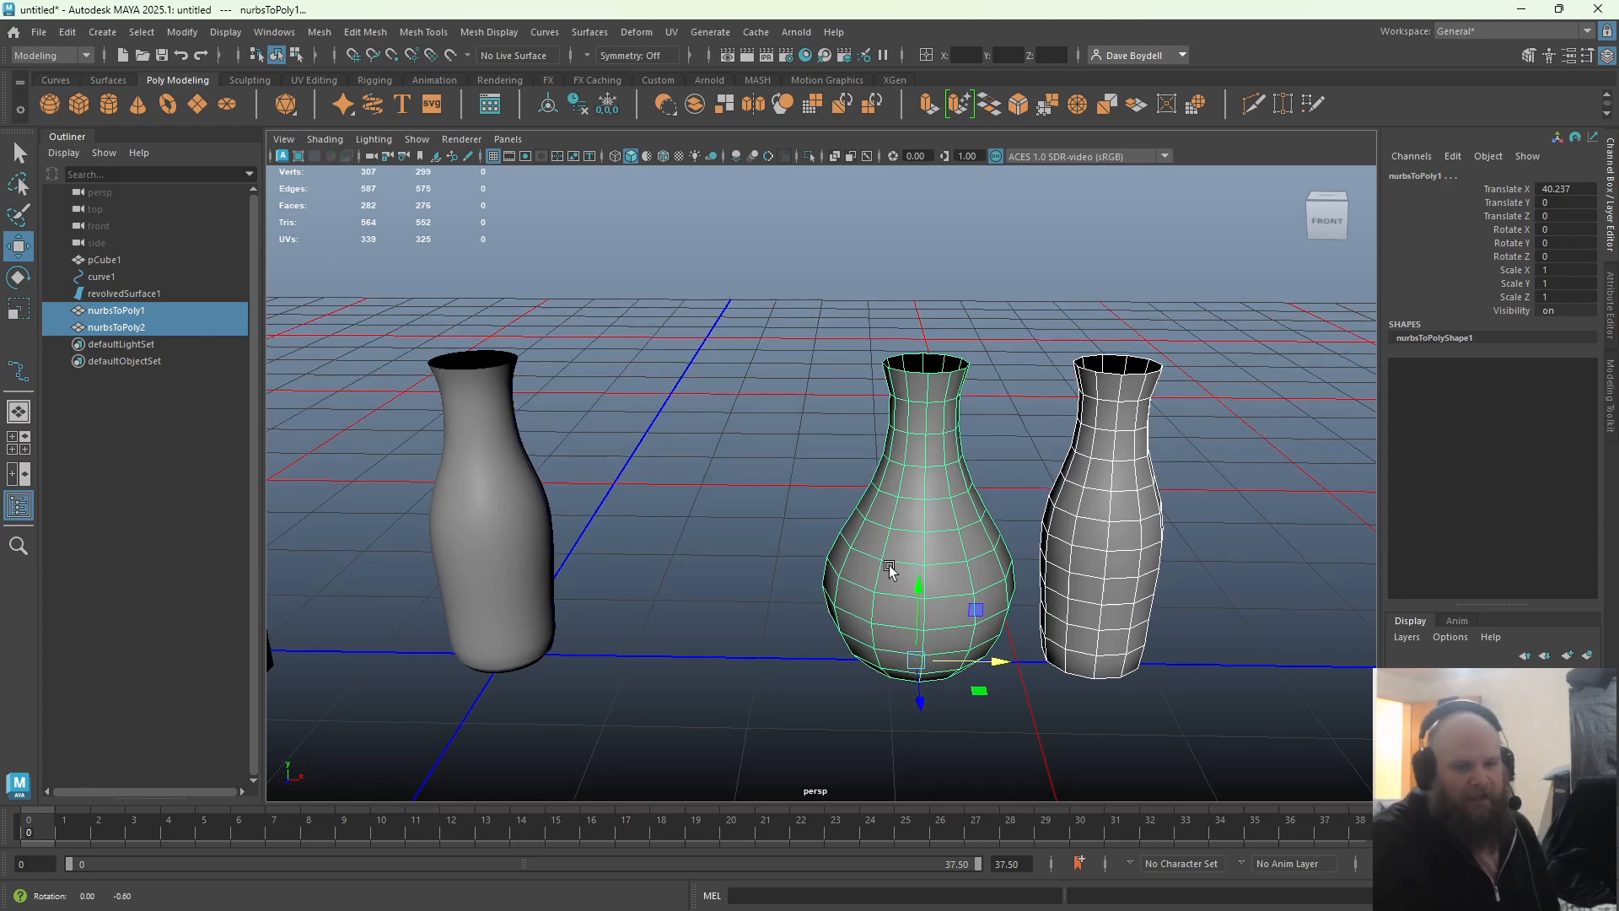
Inspect the underside of the polygon vases from below and their base profiles in the front view
alt+drag(889, 567, 901, 430)
alt+right_drag(901, 431, 1080, 502)
alt+right_drag(1214, 477, 974, 432)
alt+middle_drag(1069, 489, 656, 459)
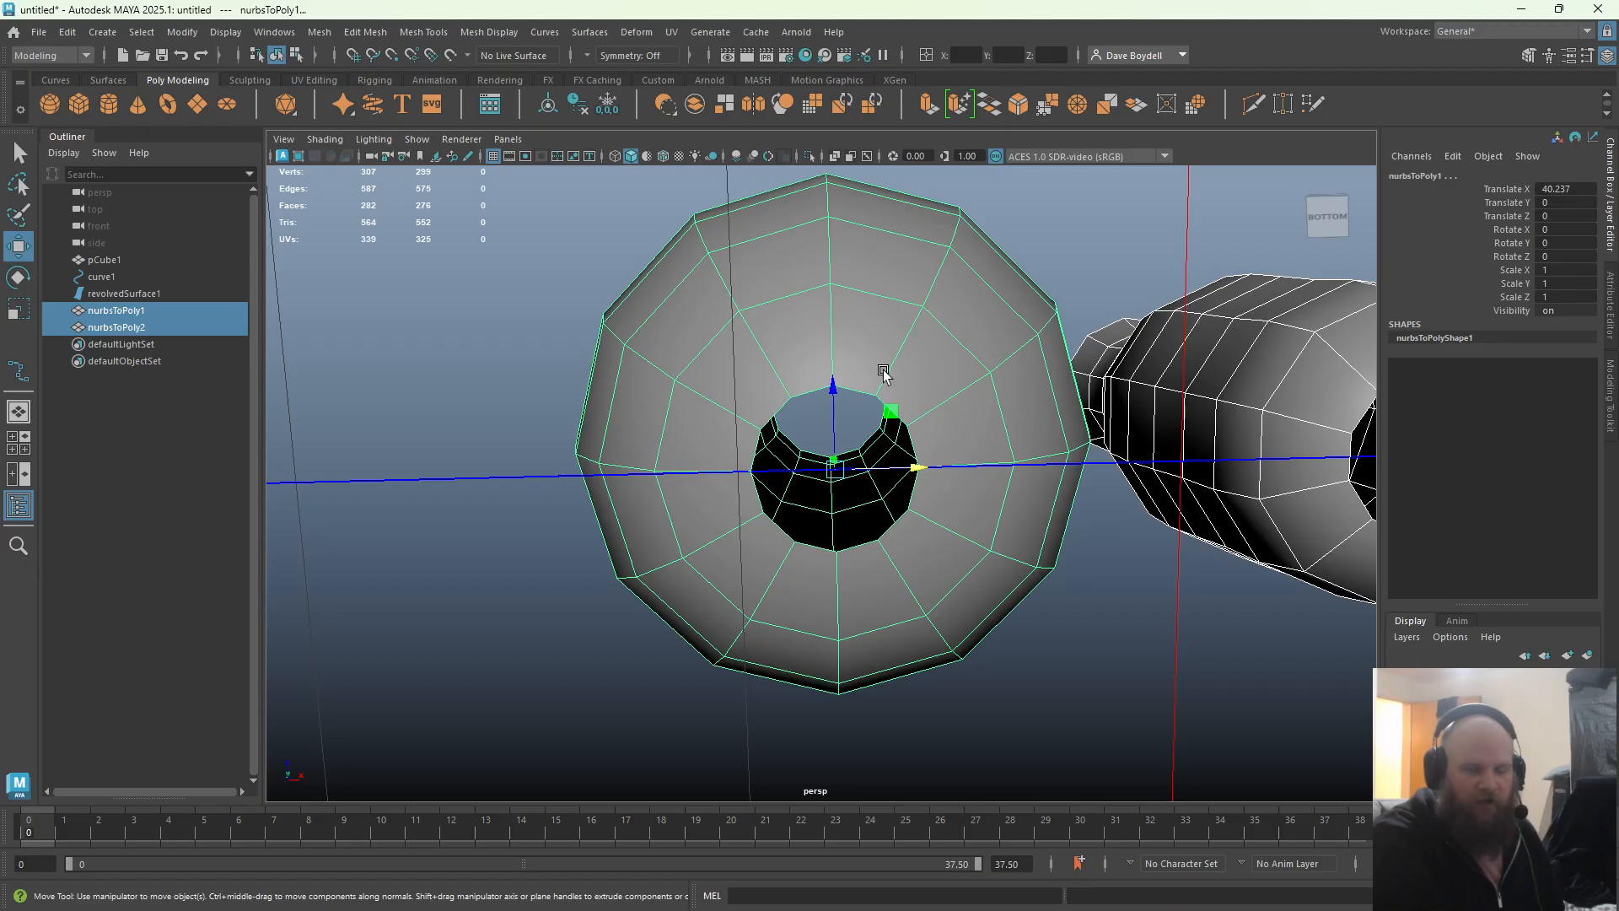
alt+drag(883, 372, 832, 335)
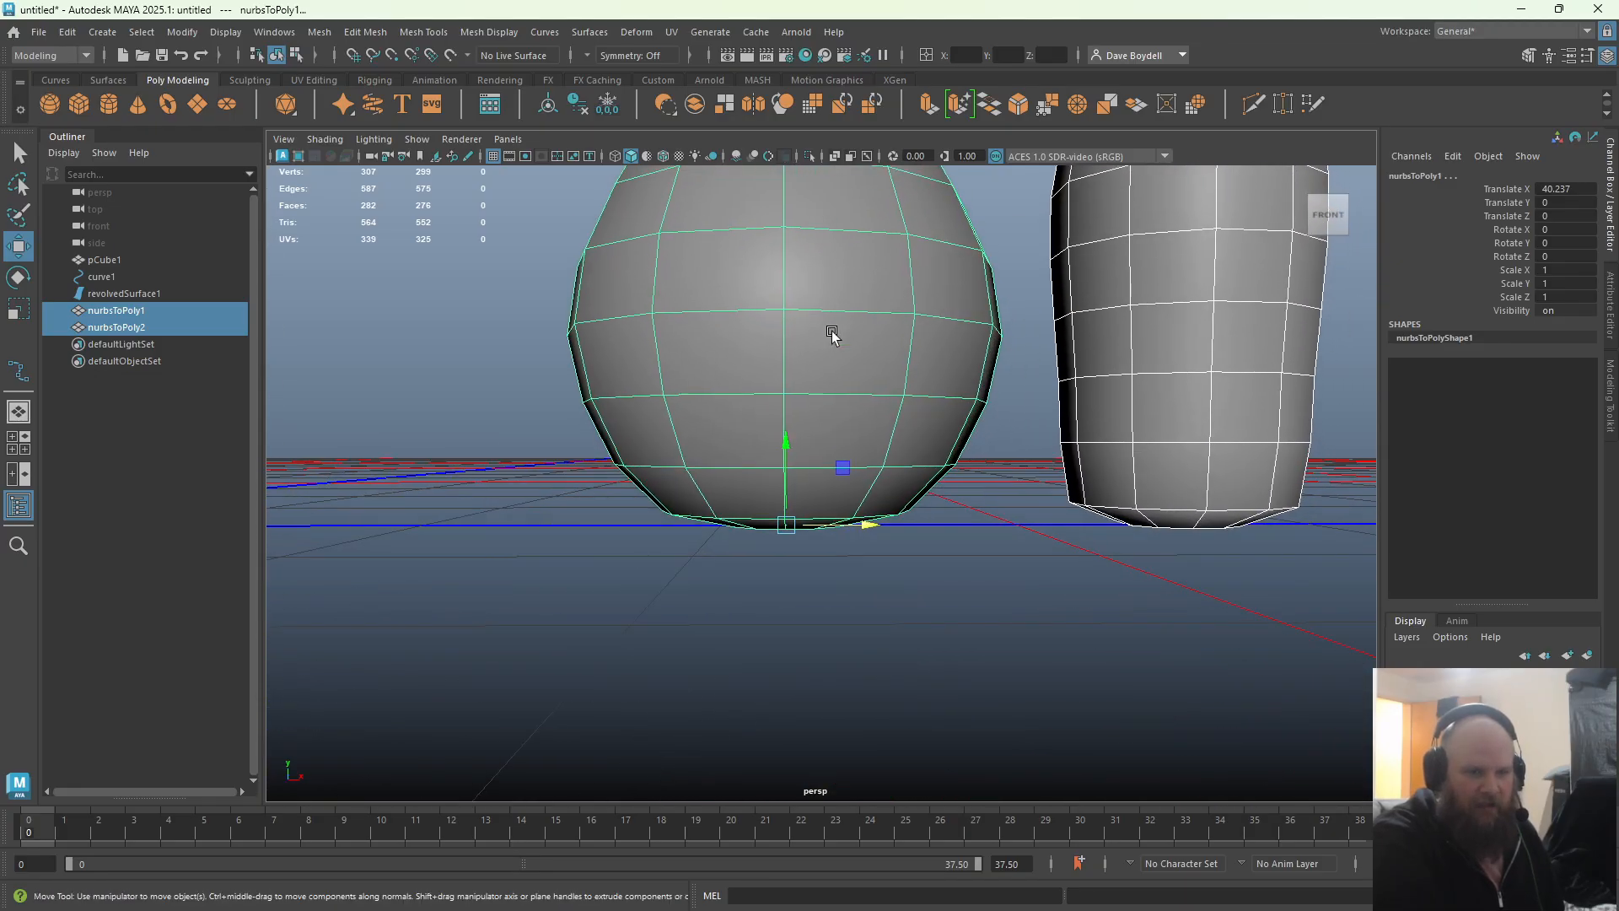
key(space)
drag(847, 417, 874, 443)
alt+middle_drag(806, 539, 825, 304)
alt+right_drag(641, 485, 822, 673)
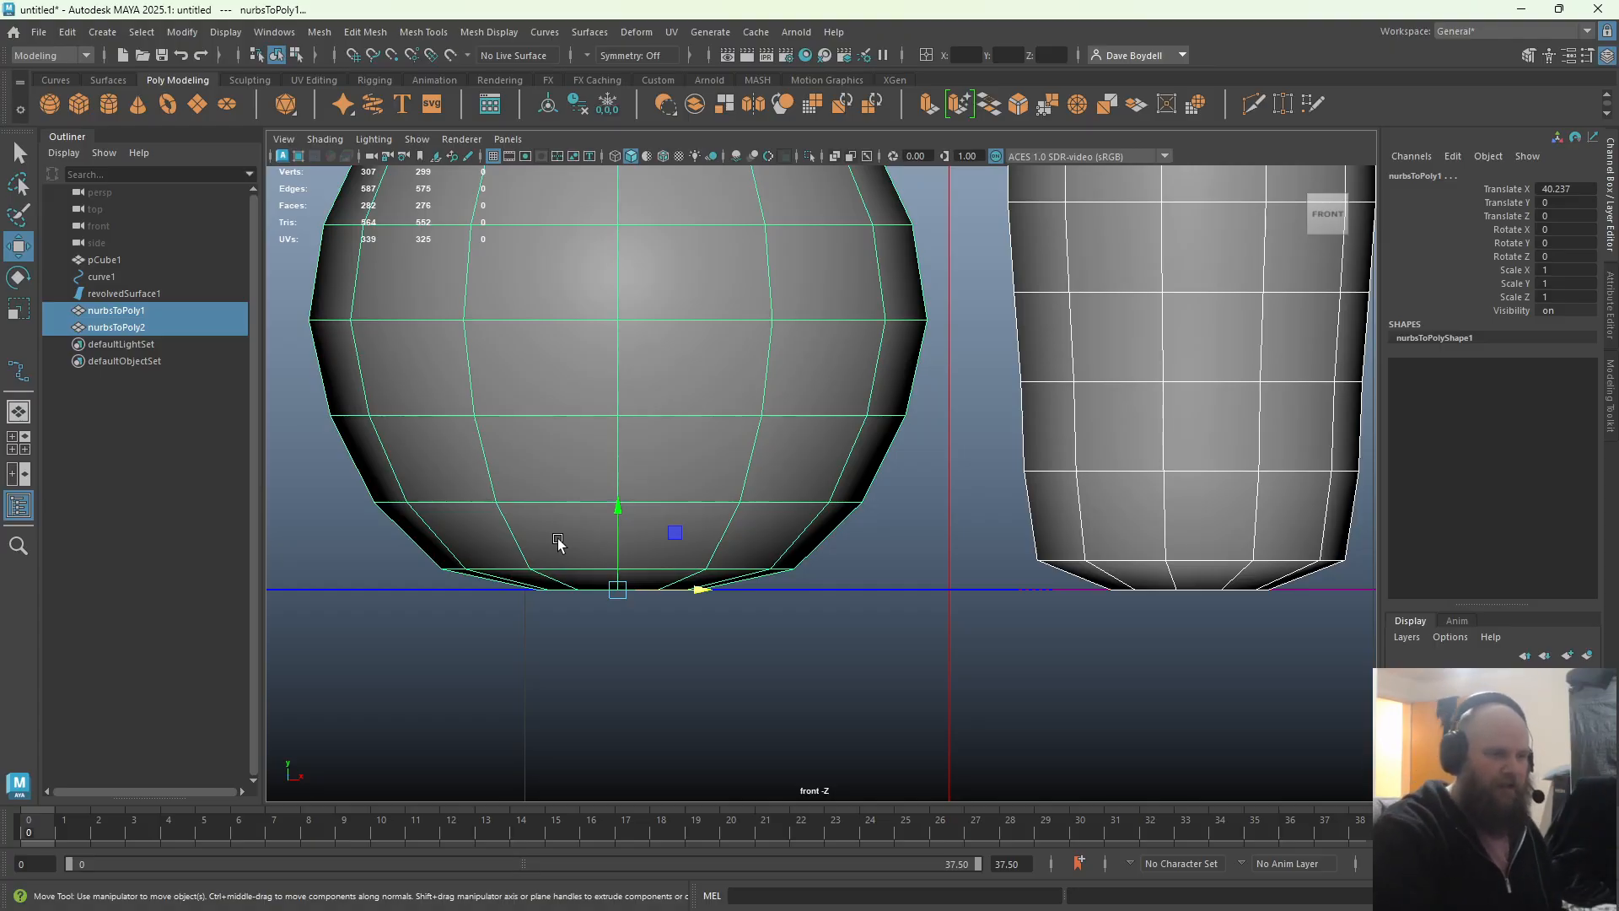
alt+middle_drag(640, 468, 753, 788)
Examine the base of the wider polygon vase up close from below in the perspective view
key(space)
drag(709, 501, 838, 419)
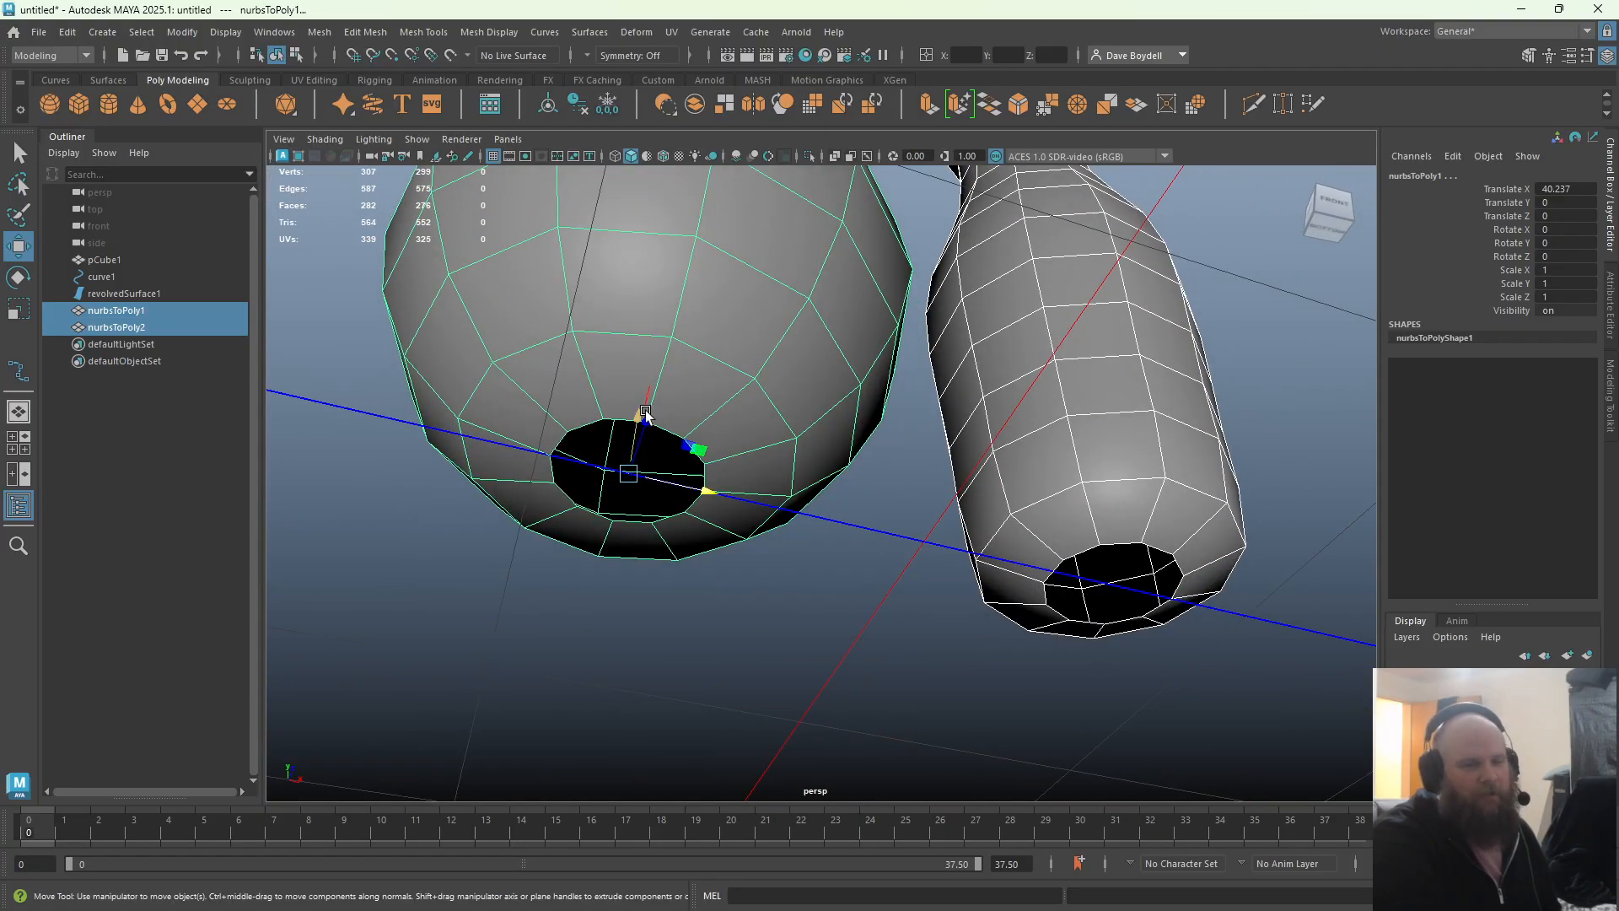
alt+middle_drag(668, 430, 895, 413)
alt+right_drag(896, 414, 875, 473)
alt+drag(874, 474, 822, 430)
alt+right_drag(822, 430, 860, 445)
alt+drag(861, 444, 780, 384)
alt+right_drag(780, 384, 698, 434)
Extrude the border edge loop at the base of the wider polygon vase and merge it to the center
key(q)
click(779, 440)
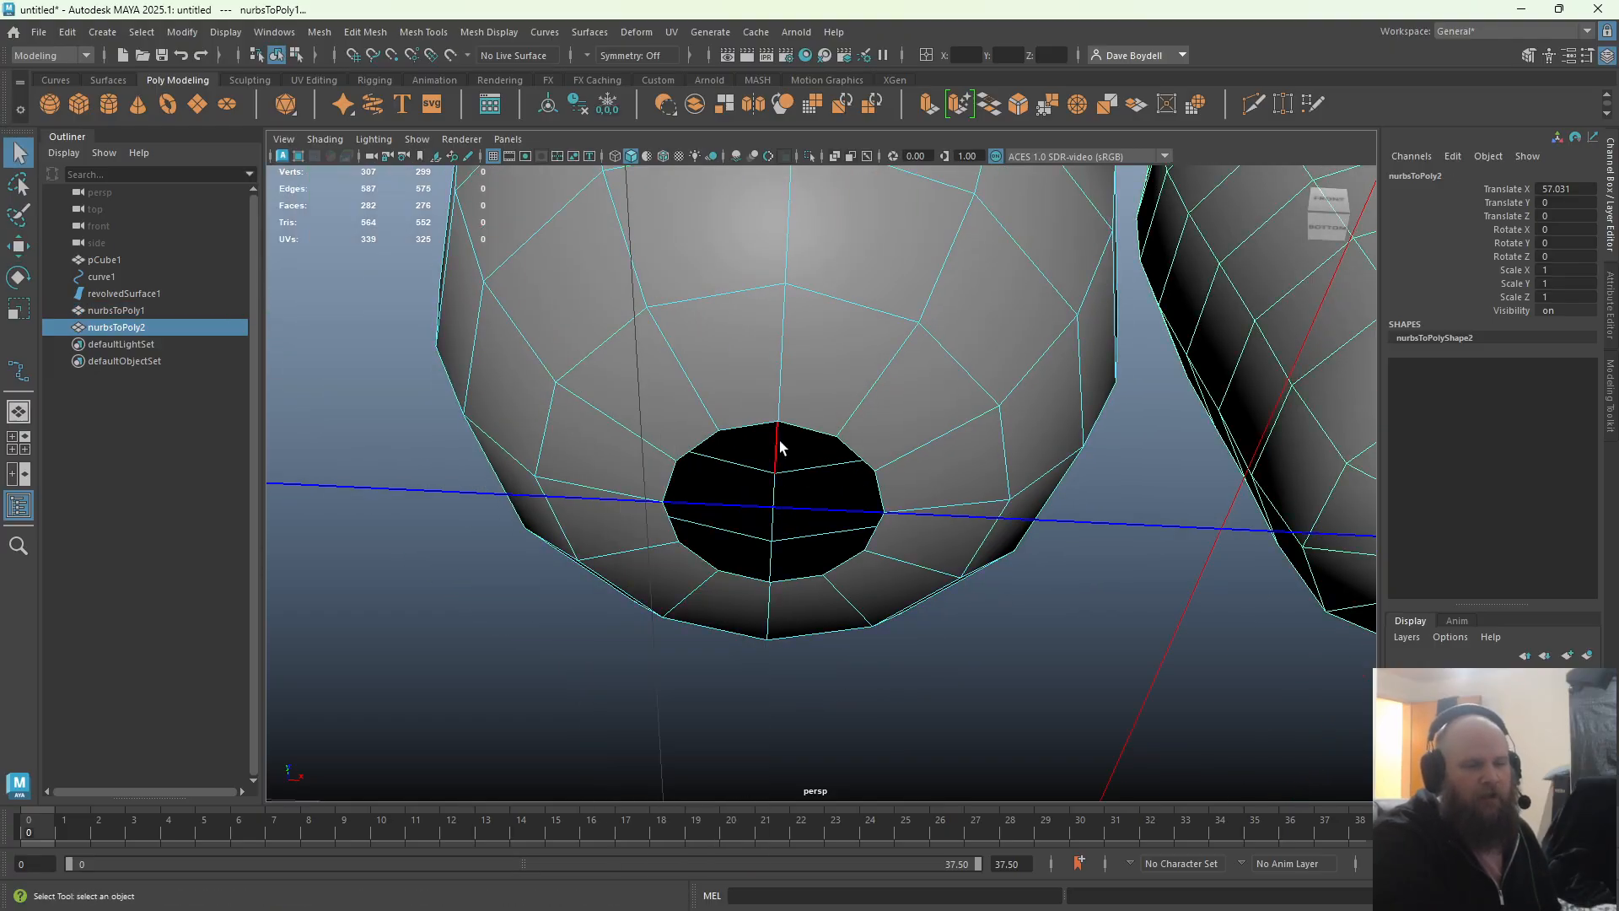
alt+drag(853, 447, 879, 378)
click(888, 374)
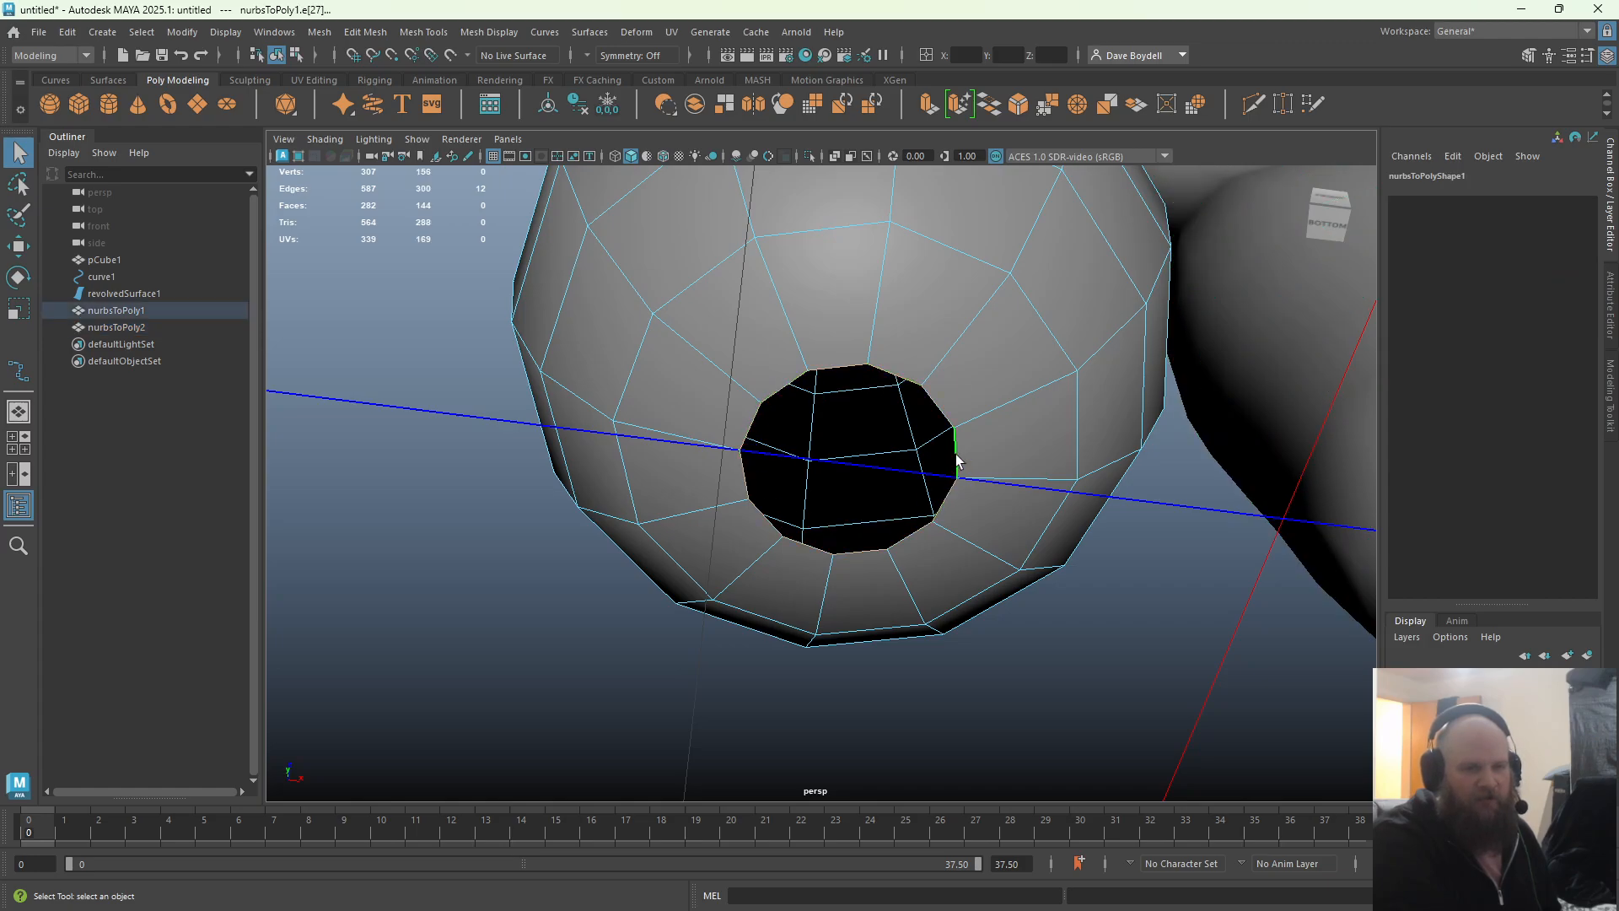
click(929, 104)
click(1083, 105)
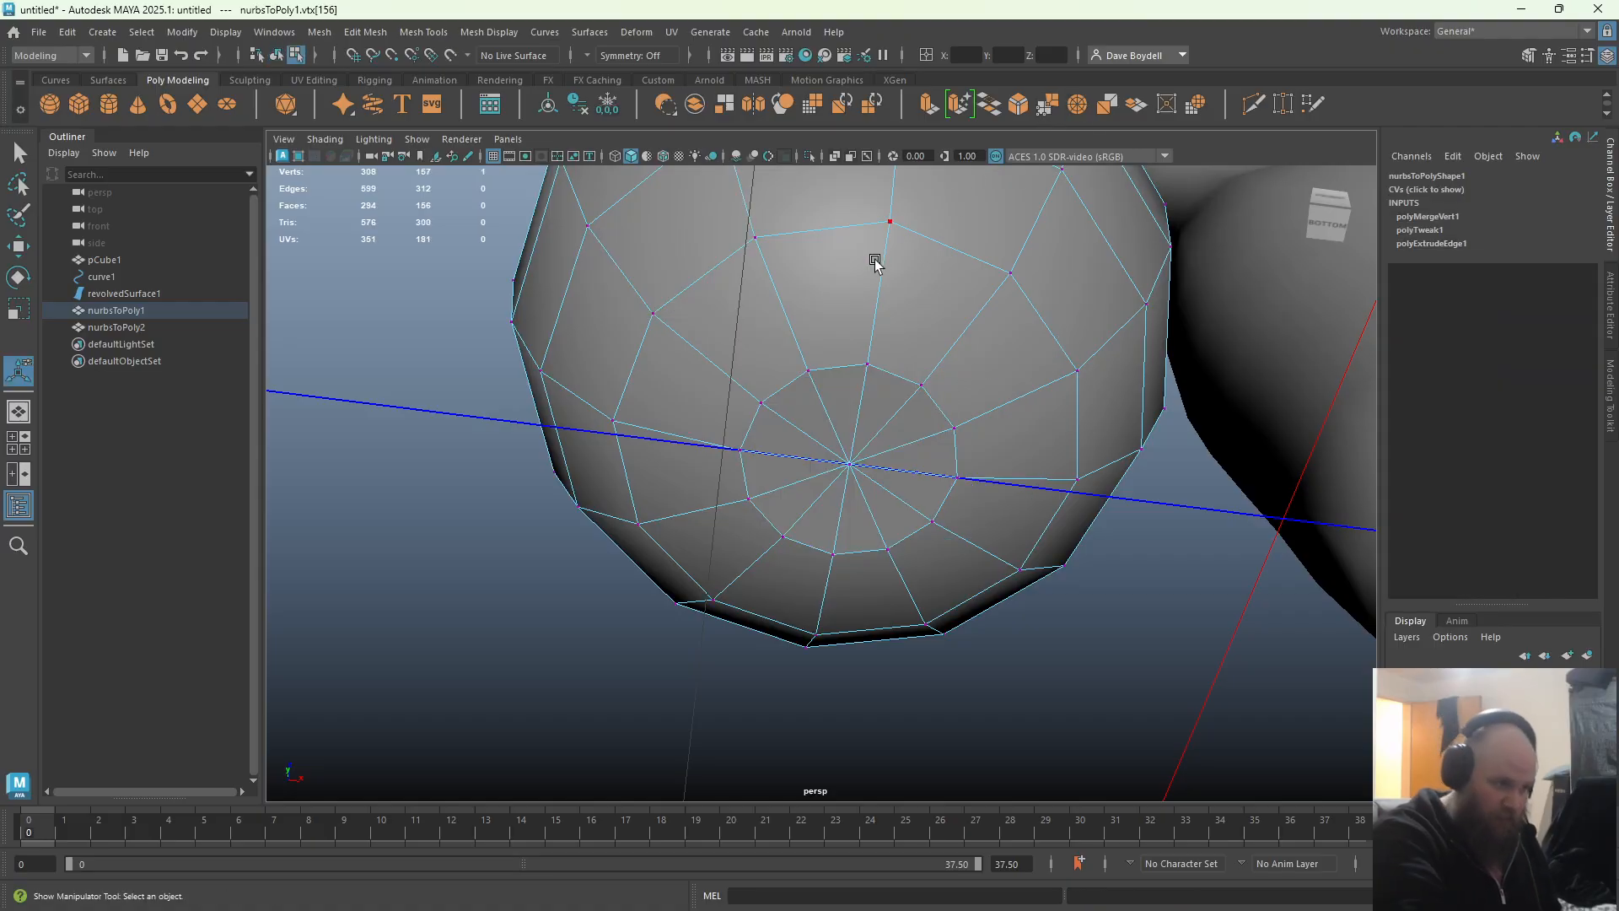
scroll(885, 456, up, 3)
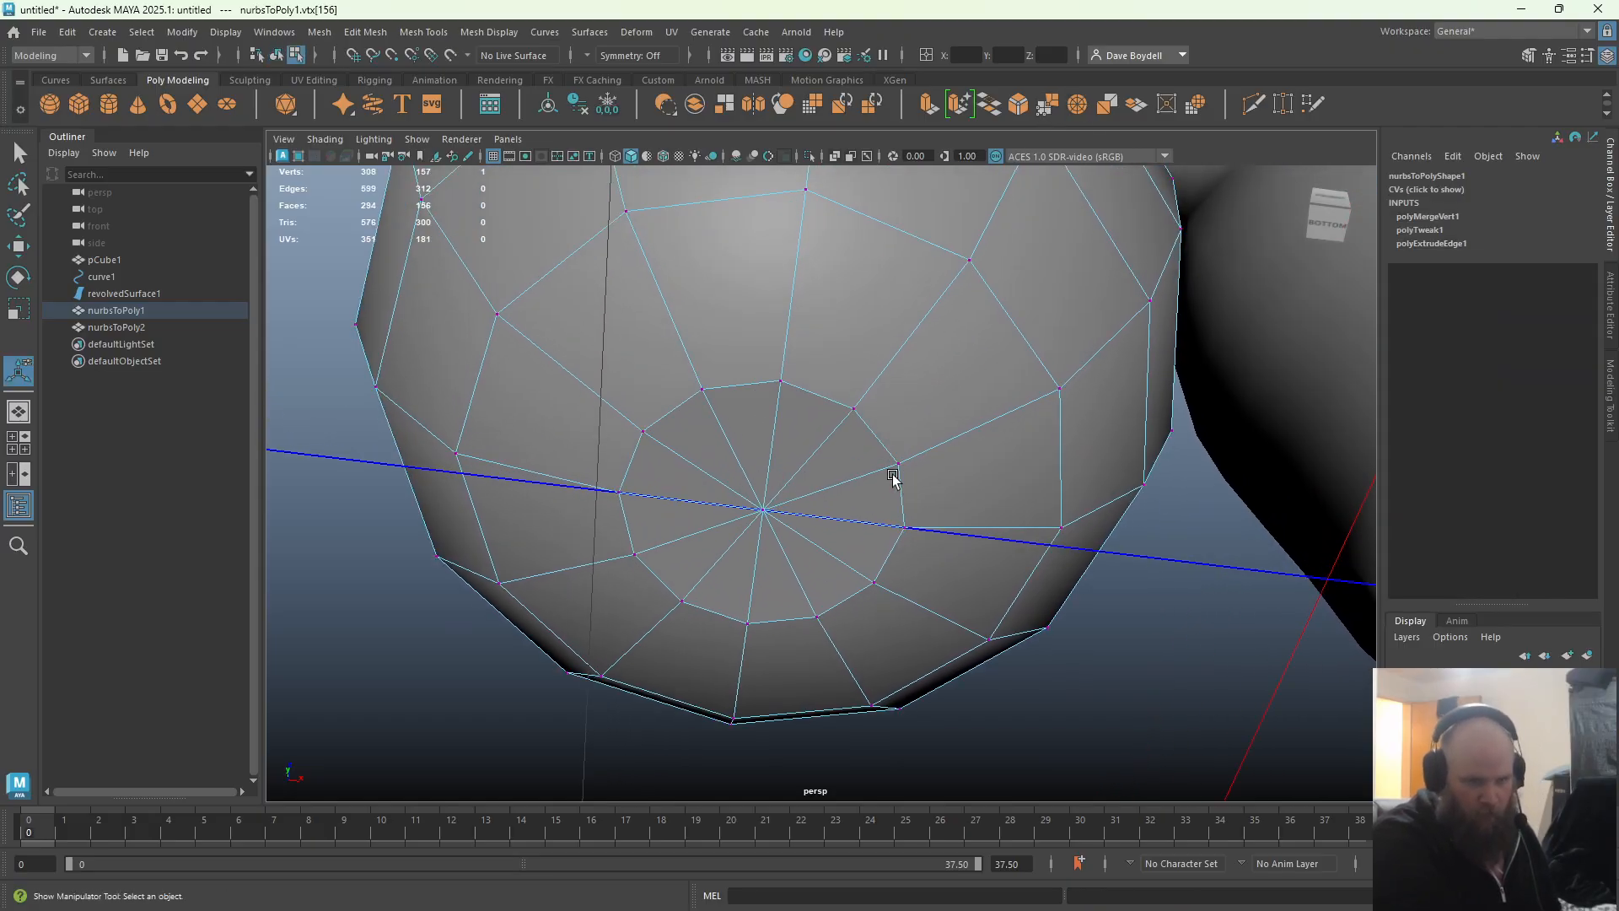
Undo the merge to center, and try to bridge a border edge of the base opening
key(ctrl+z)
right_drag(826, 397, 823, 319)
click(822, 392)
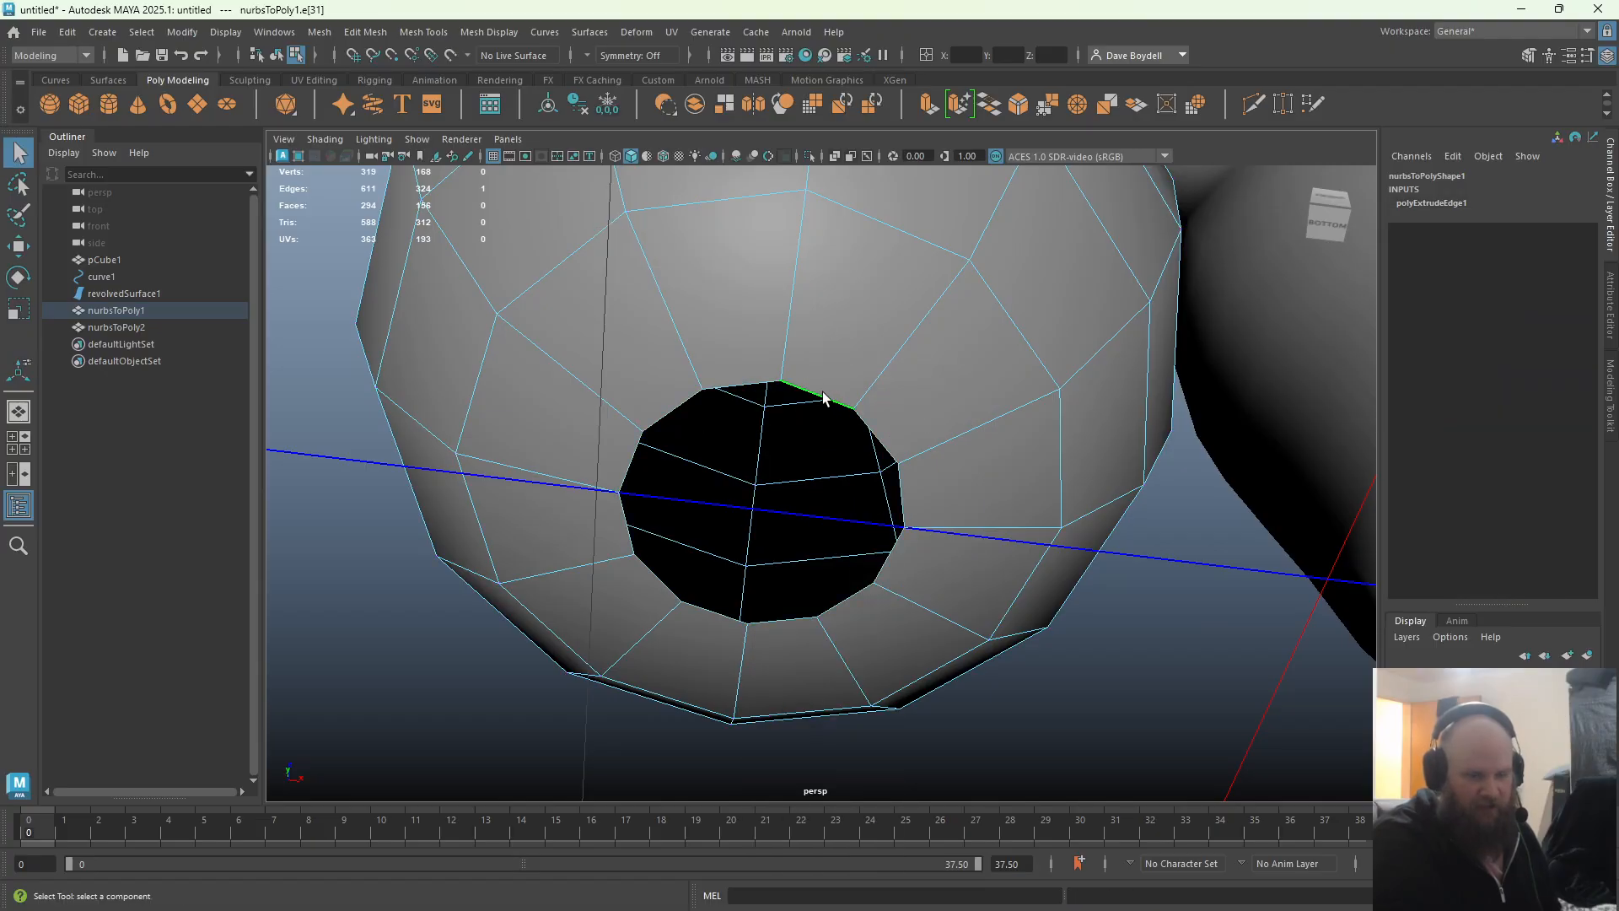
click(991, 106)
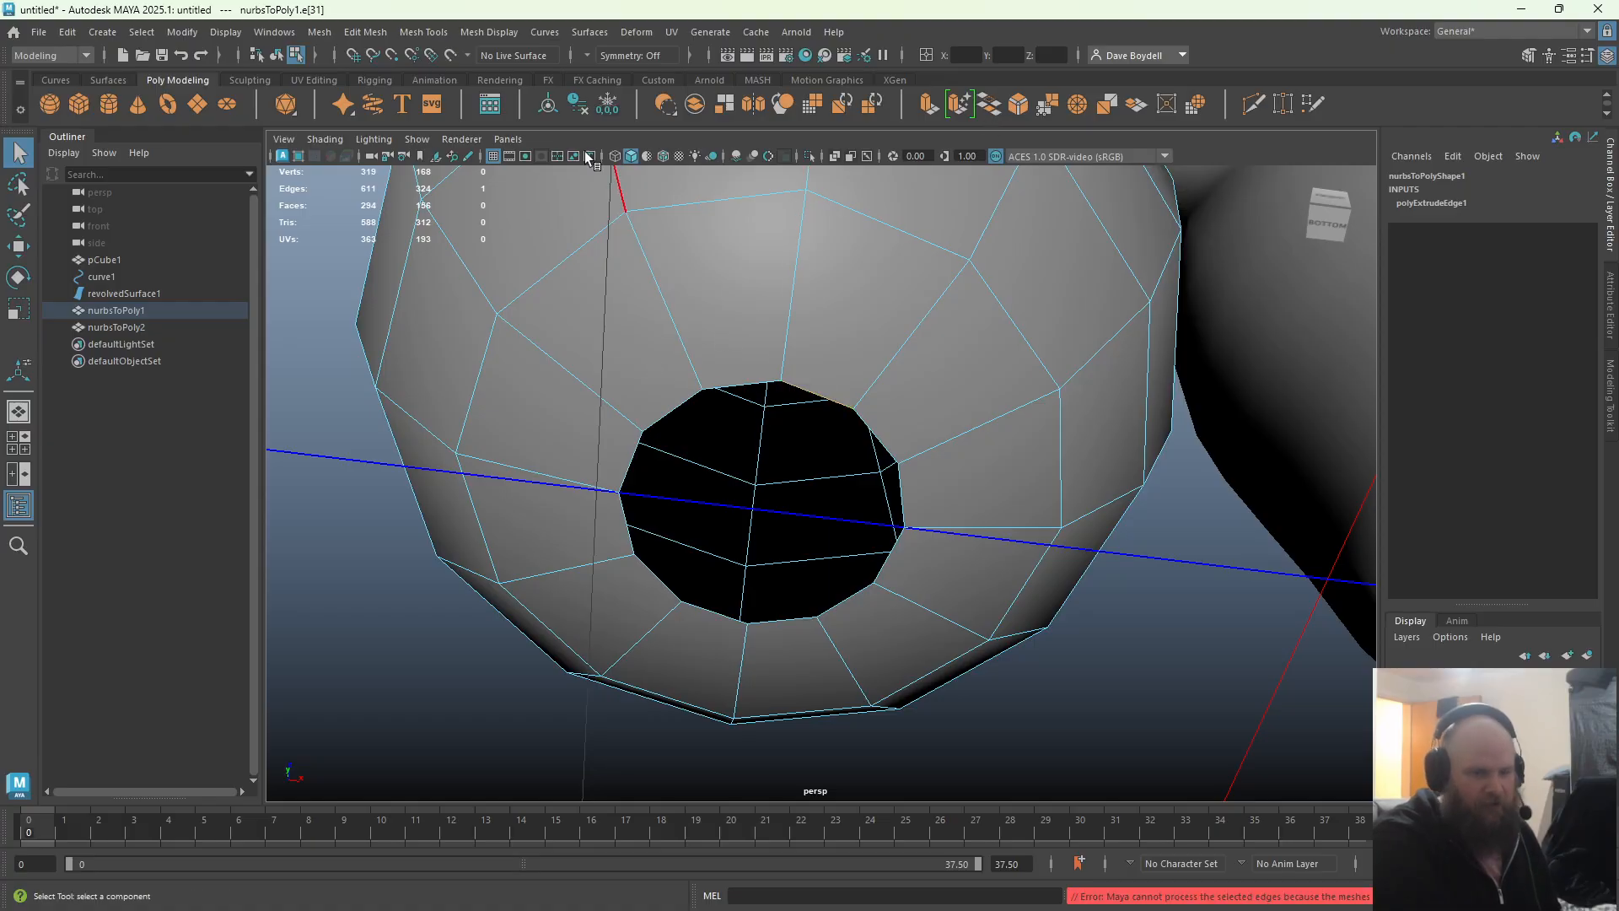
Try Fill Hole on the base opening of the wider vase, and preview the mesh smoothed
click(327, 32)
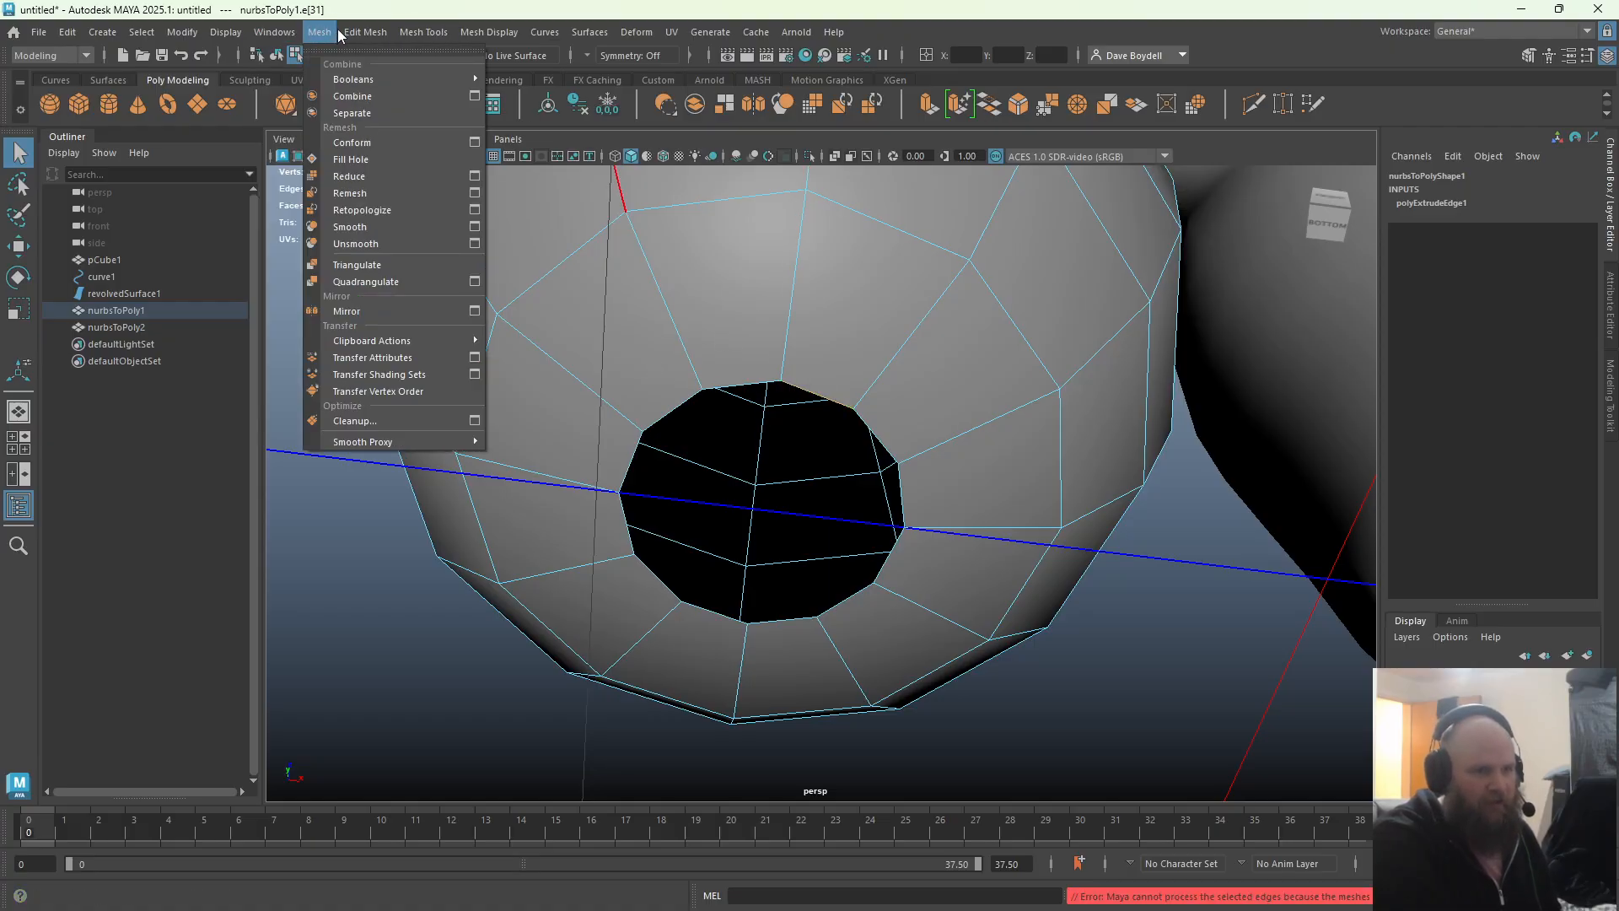
mouse_move(372, 32)
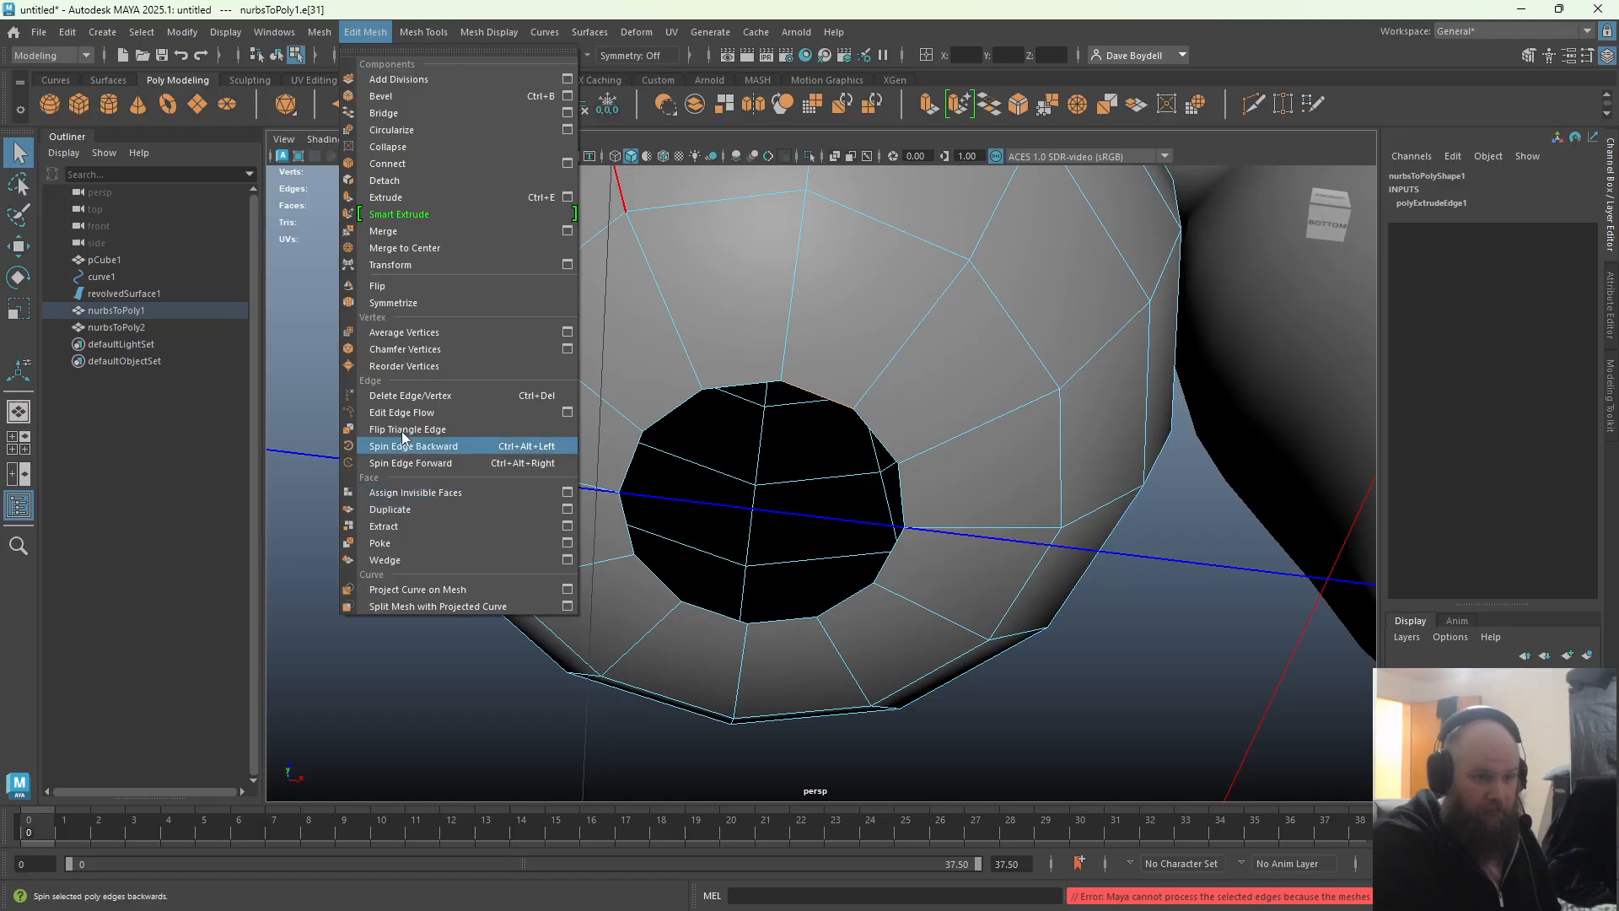
mouse_move(320, 40)
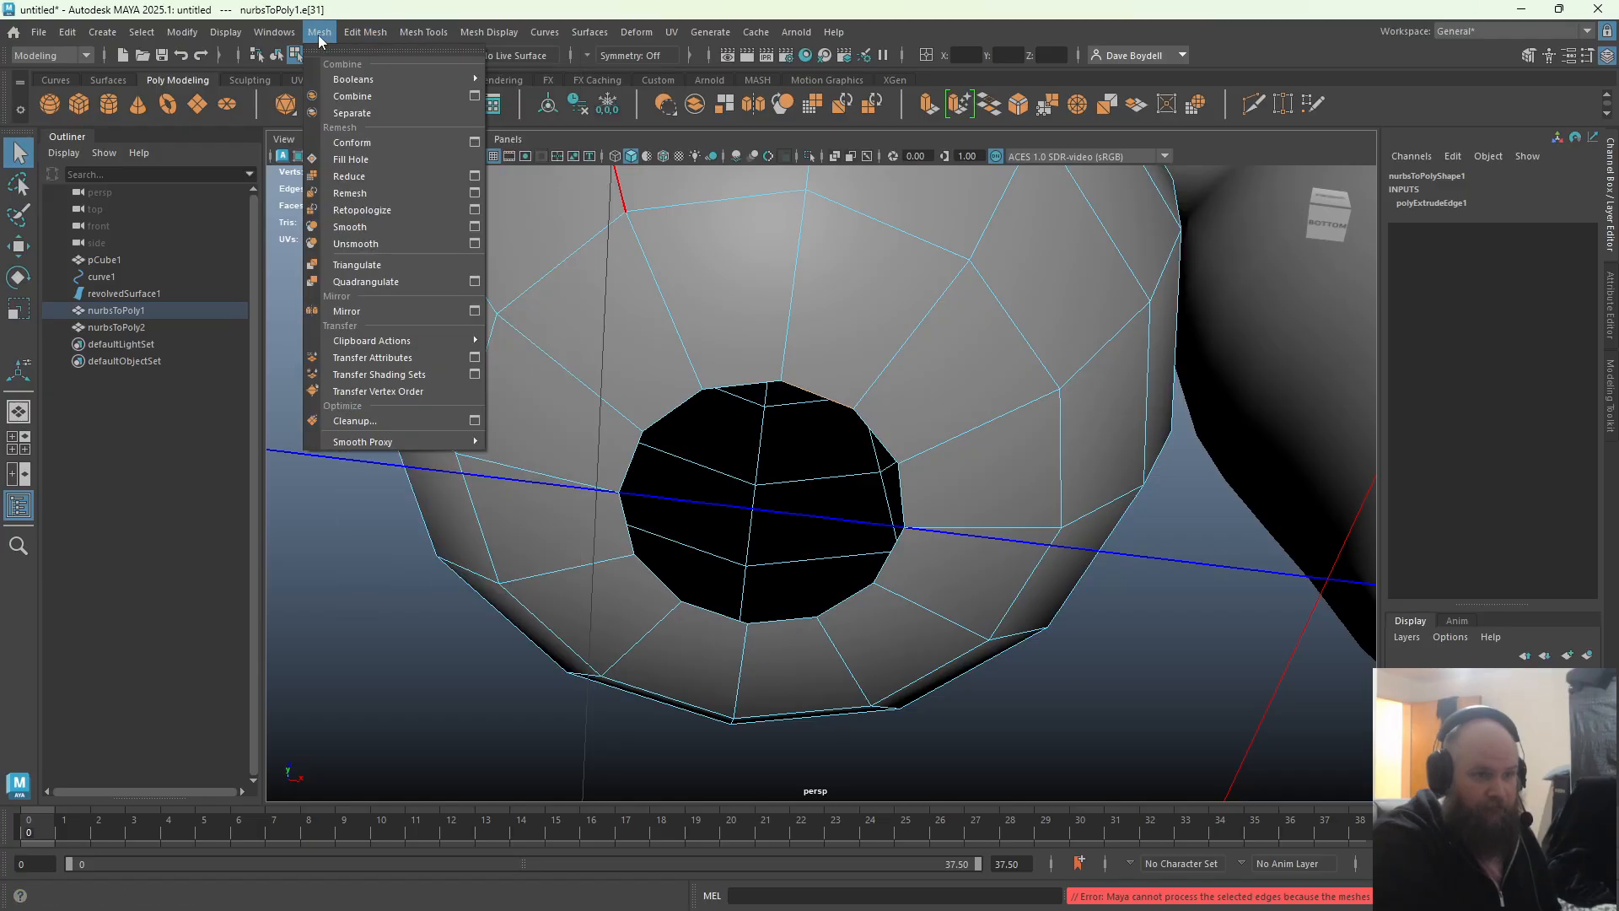
click(342, 162)
key(3)
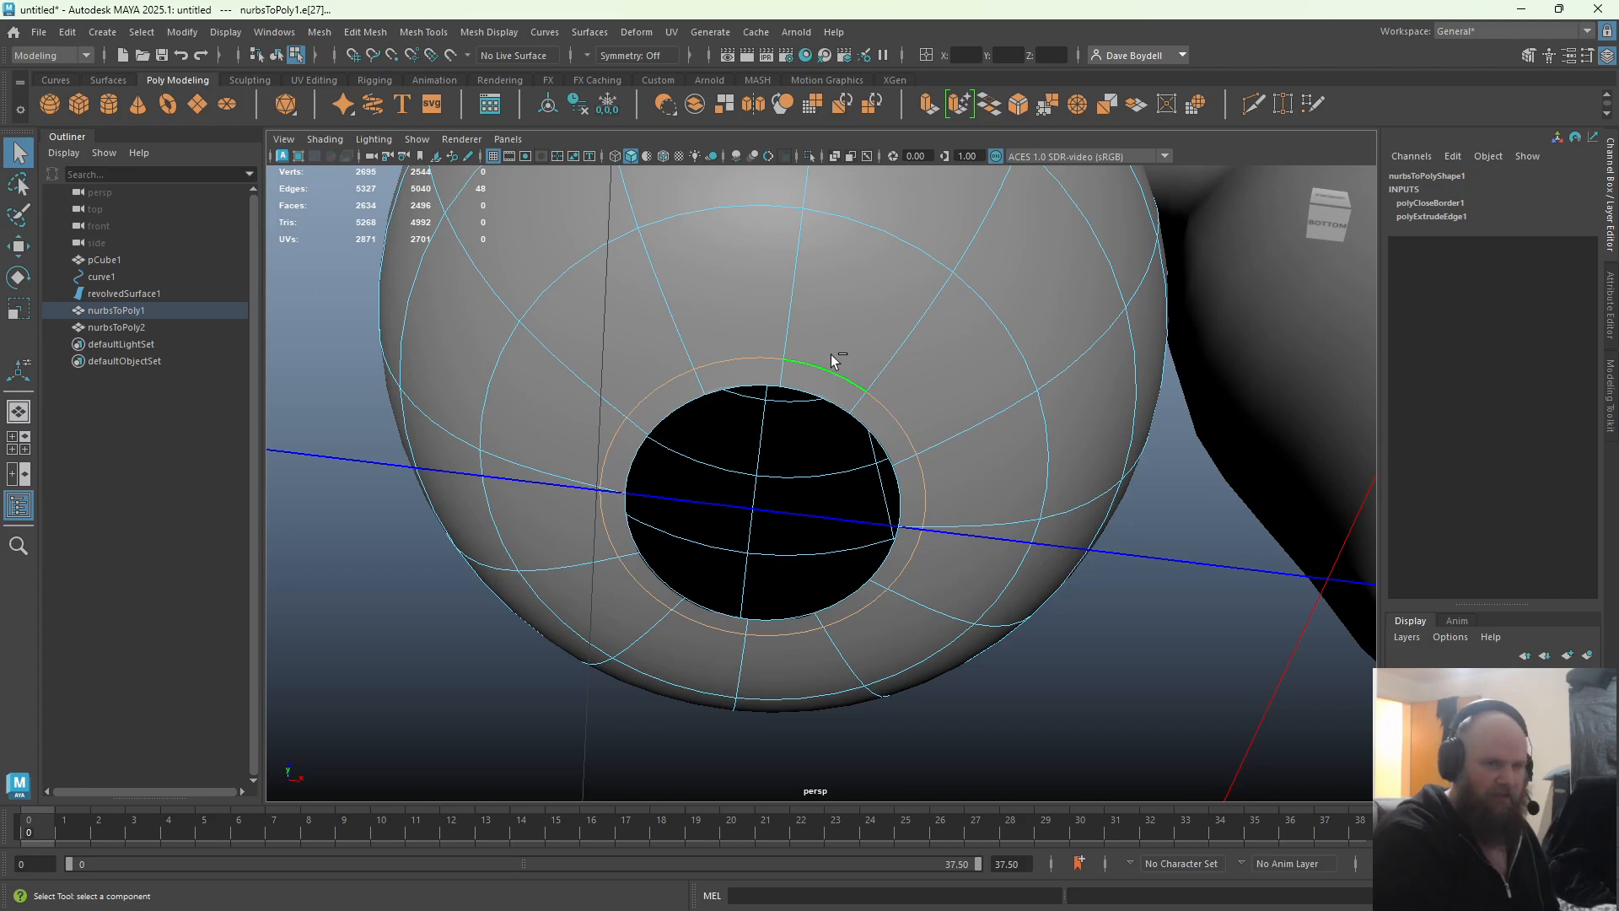
Delete the extruded edge loop around the base opening, turn off smooth preview, and select an edge of the opening
key(Delete)
key(1)
click(827, 396)
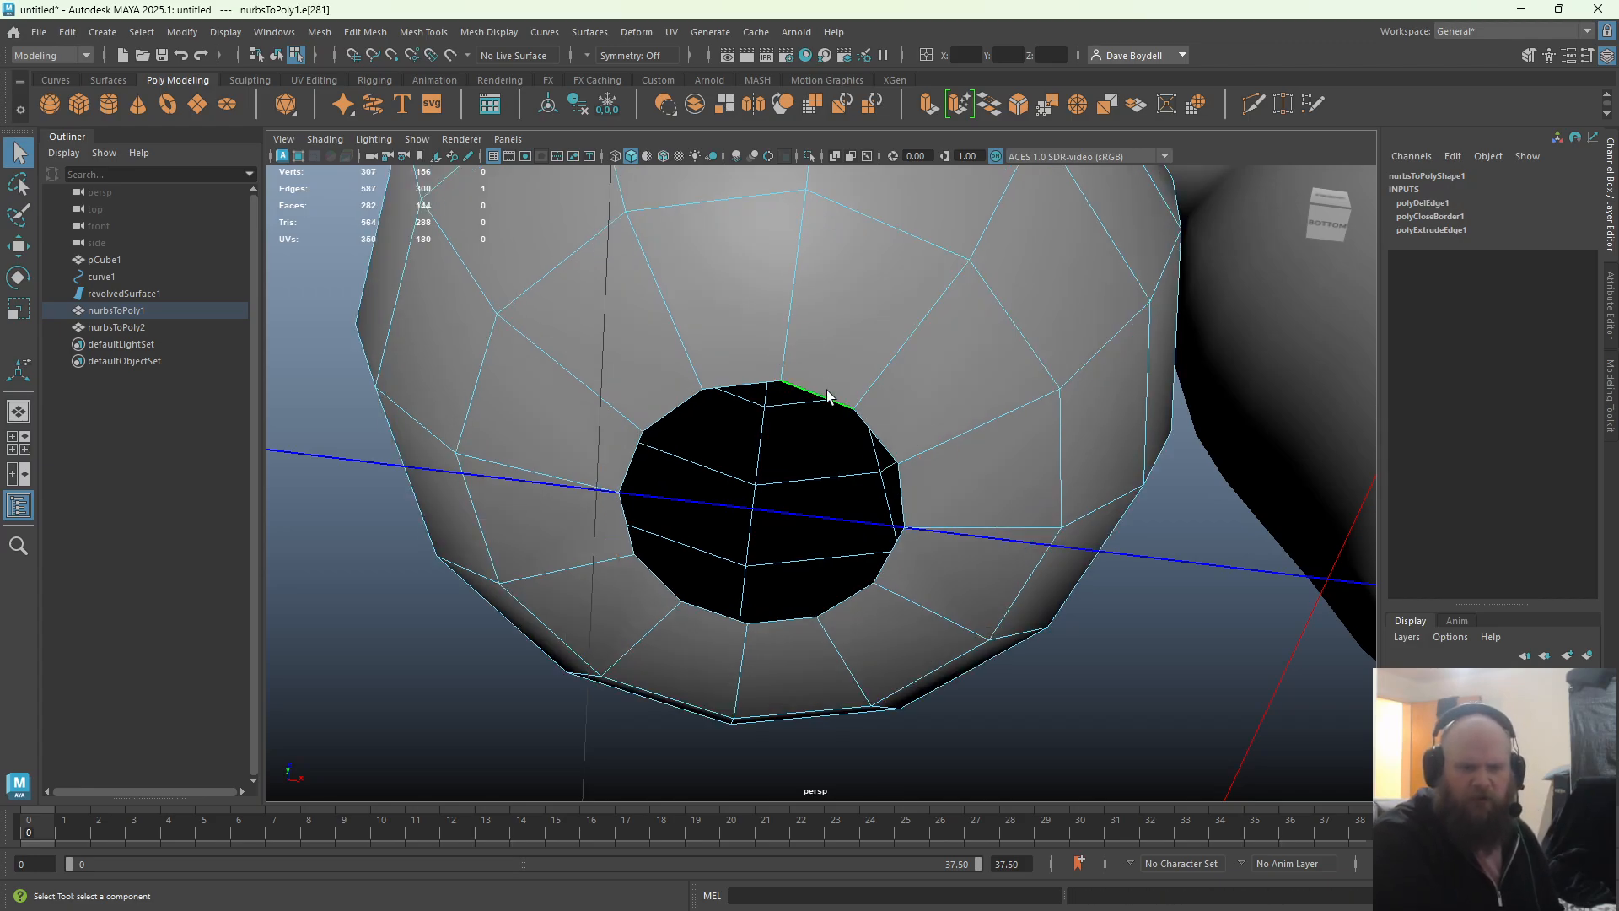
Fill the base opening of the wider vase, and check the neighbouring vase's open base with and without smooth preview
click(992, 116)
alt+drag(877, 202, 848, 364)
alt+middle_drag(1141, 398, 634, 380)
right_drag(831, 397, 833, 341)
key(3)
key(1)
key(3)
key(1)
key(3)
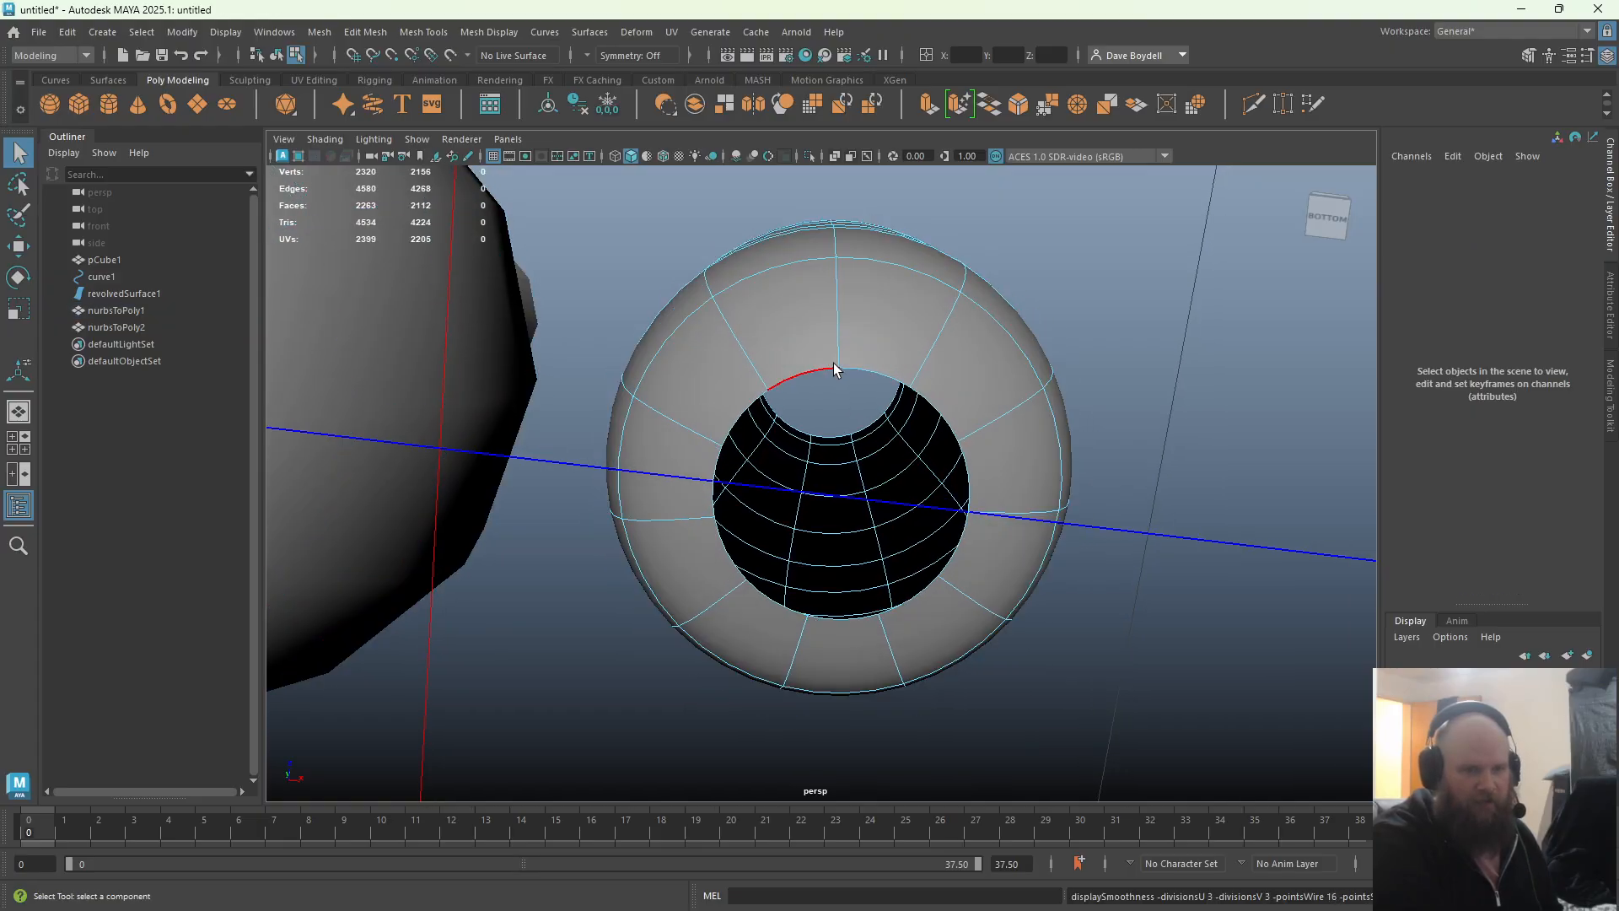
key(1)
Cut the wider vase's base cap in half between two opposite border vertices with Multi-Cut, perpendicular to the blue axis line
alt+middle_drag(582, 376, 1012, 372)
right_drag(644, 260, 644, 204)
alt+middle_drag(553, 250, 869, 323)
scroll(869, 323, up, 2)
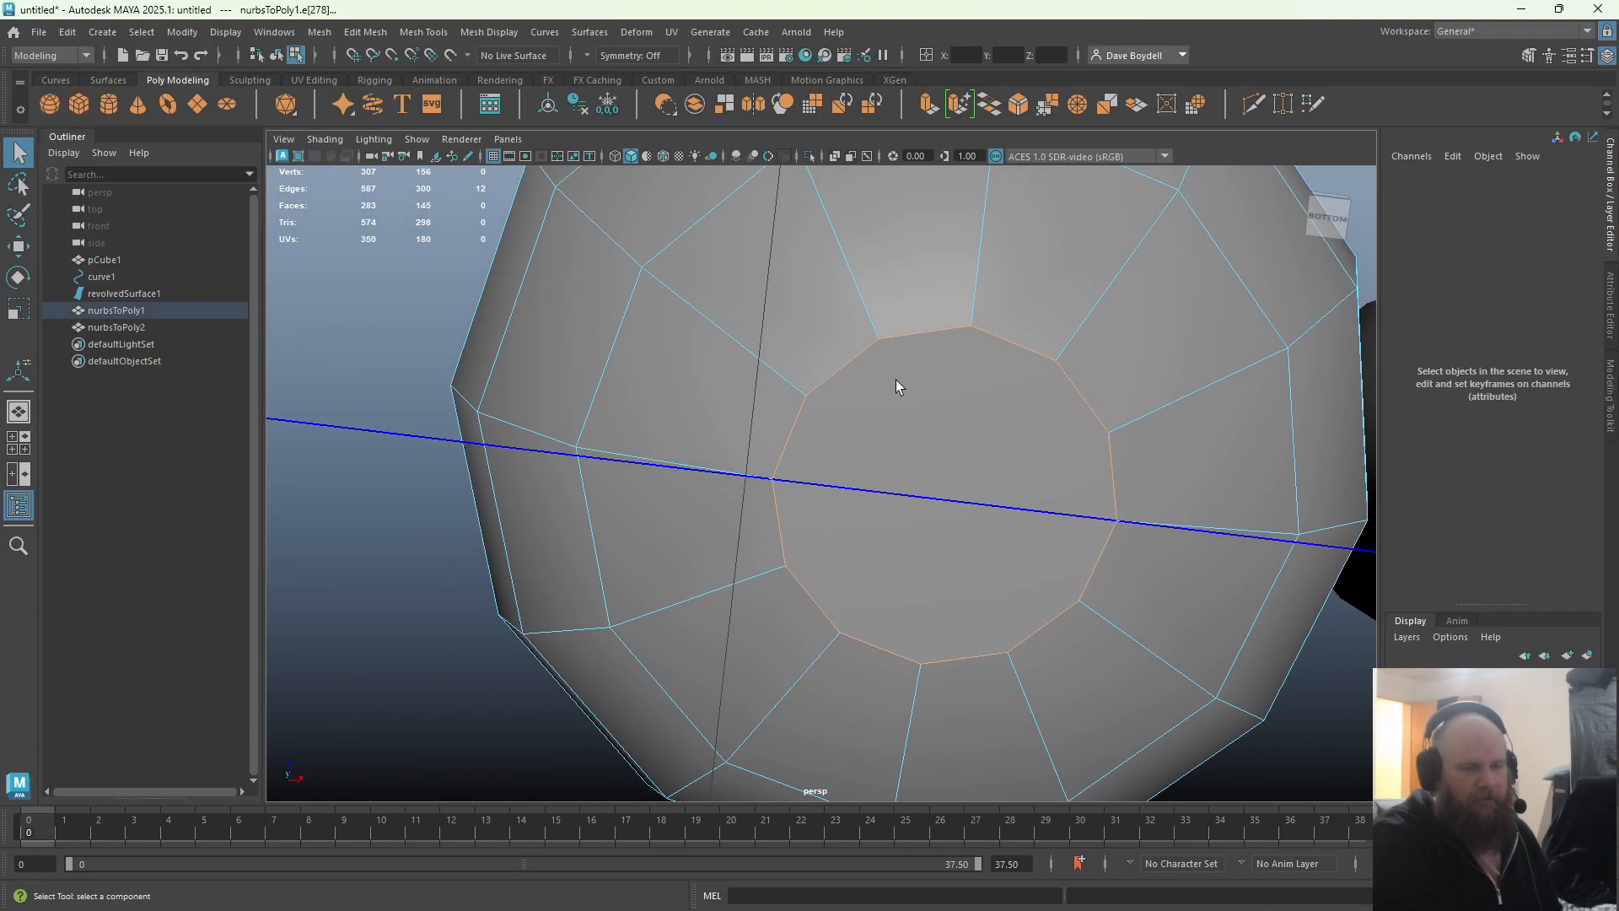
alt+middle_drag(893, 387, 827, 379)
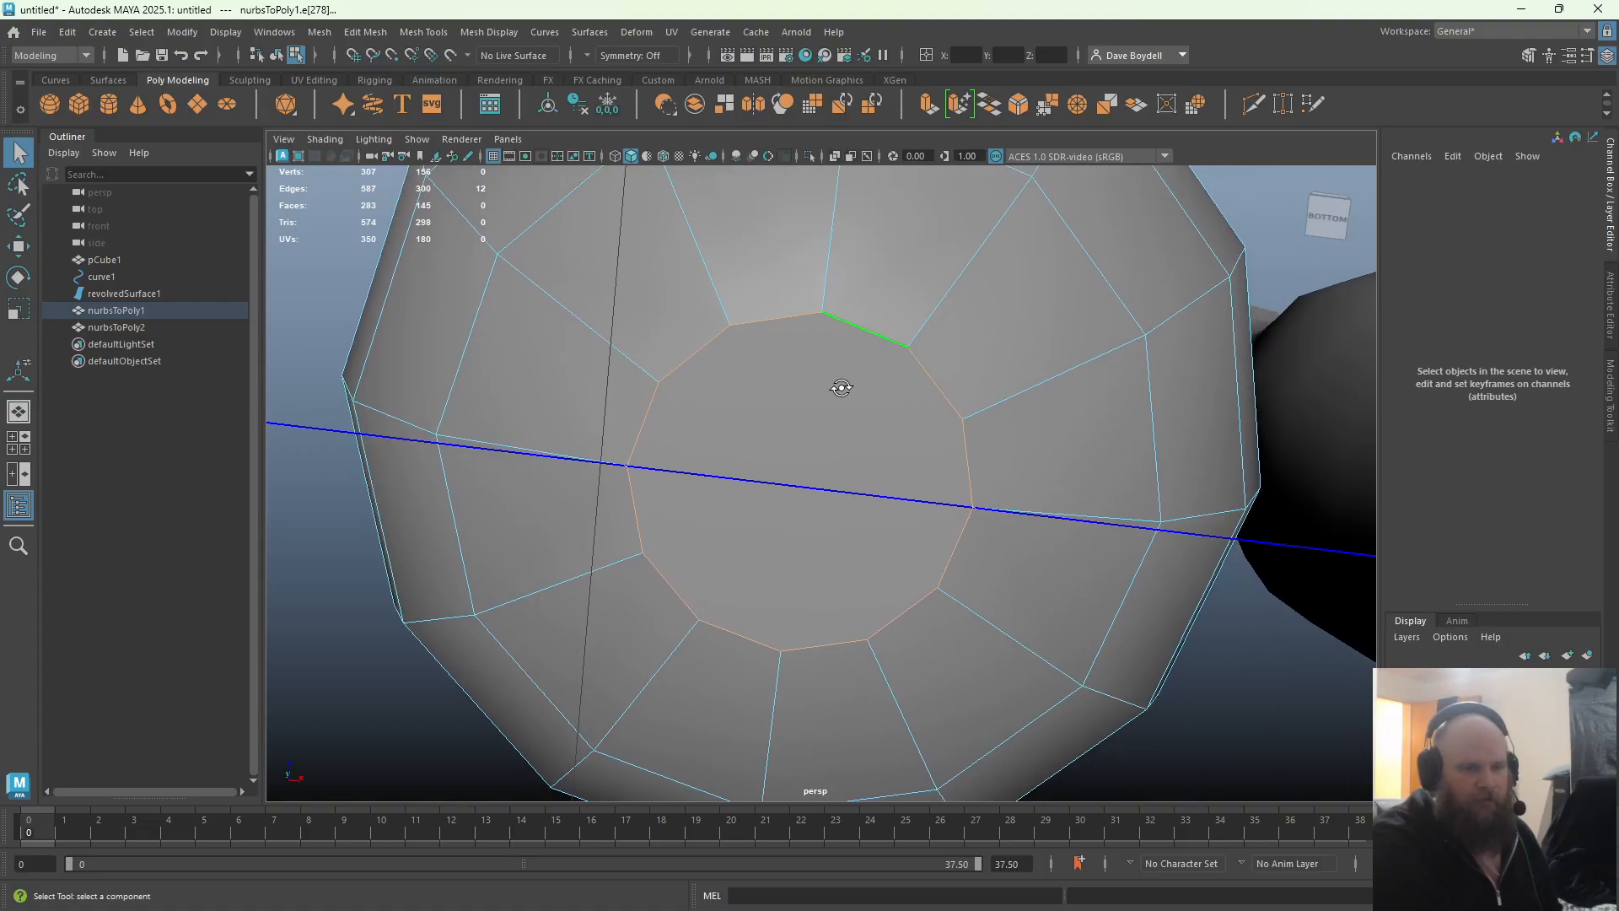
alt+drag(838, 387, 833, 395)
alt+middle_drag(979, 356, 975, 305)
alt+right_drag(831, 390, 757, 431)
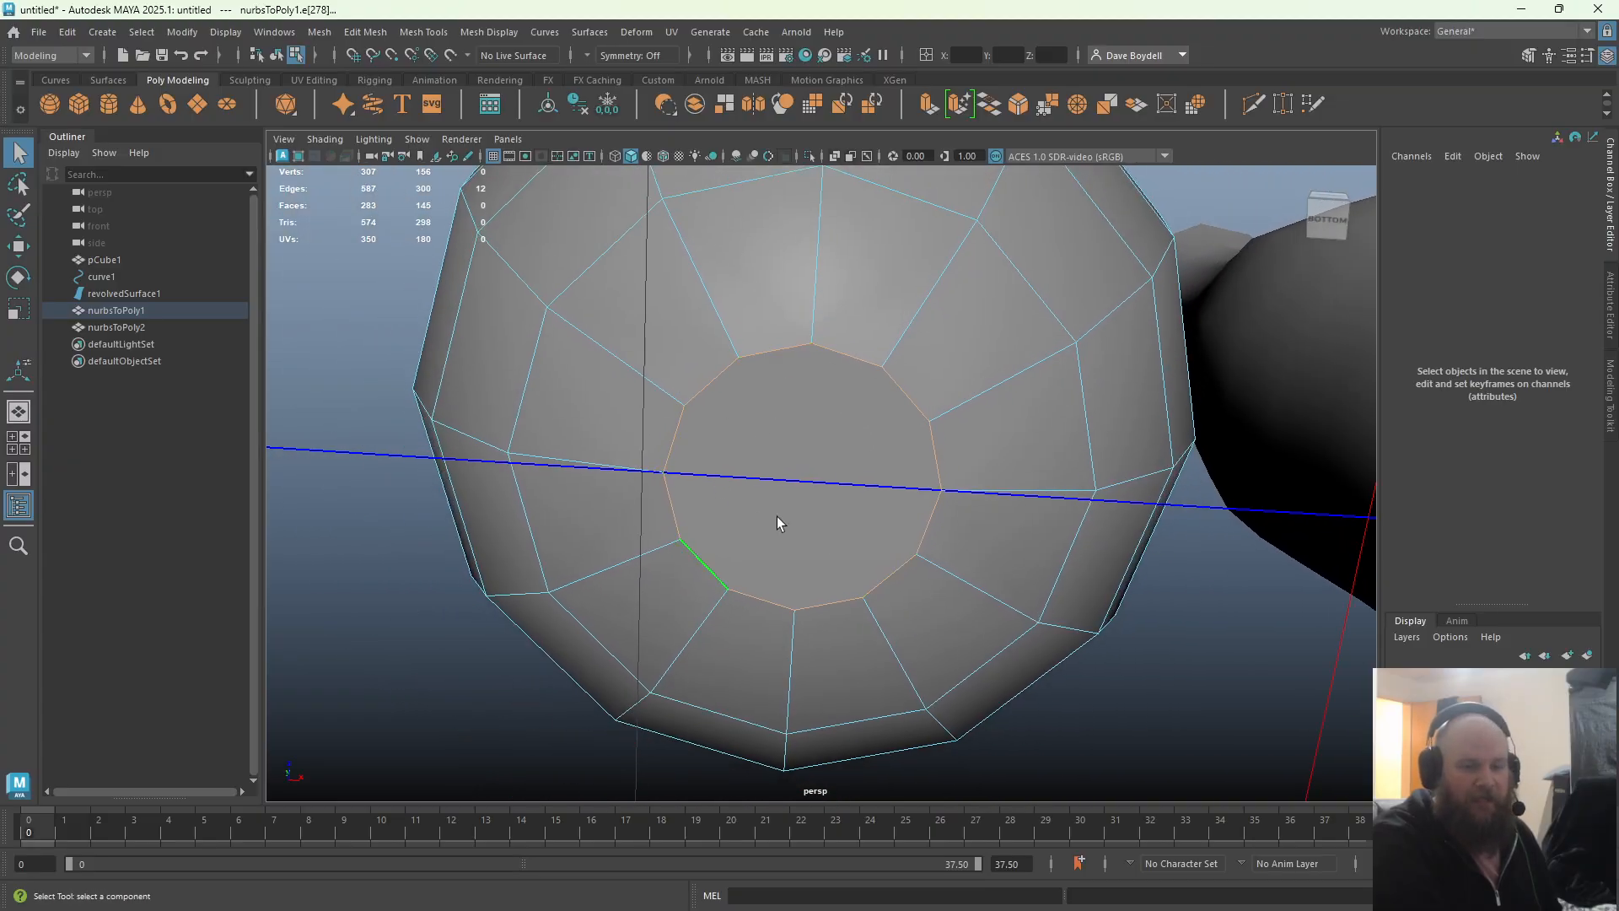
click(1257, 103)
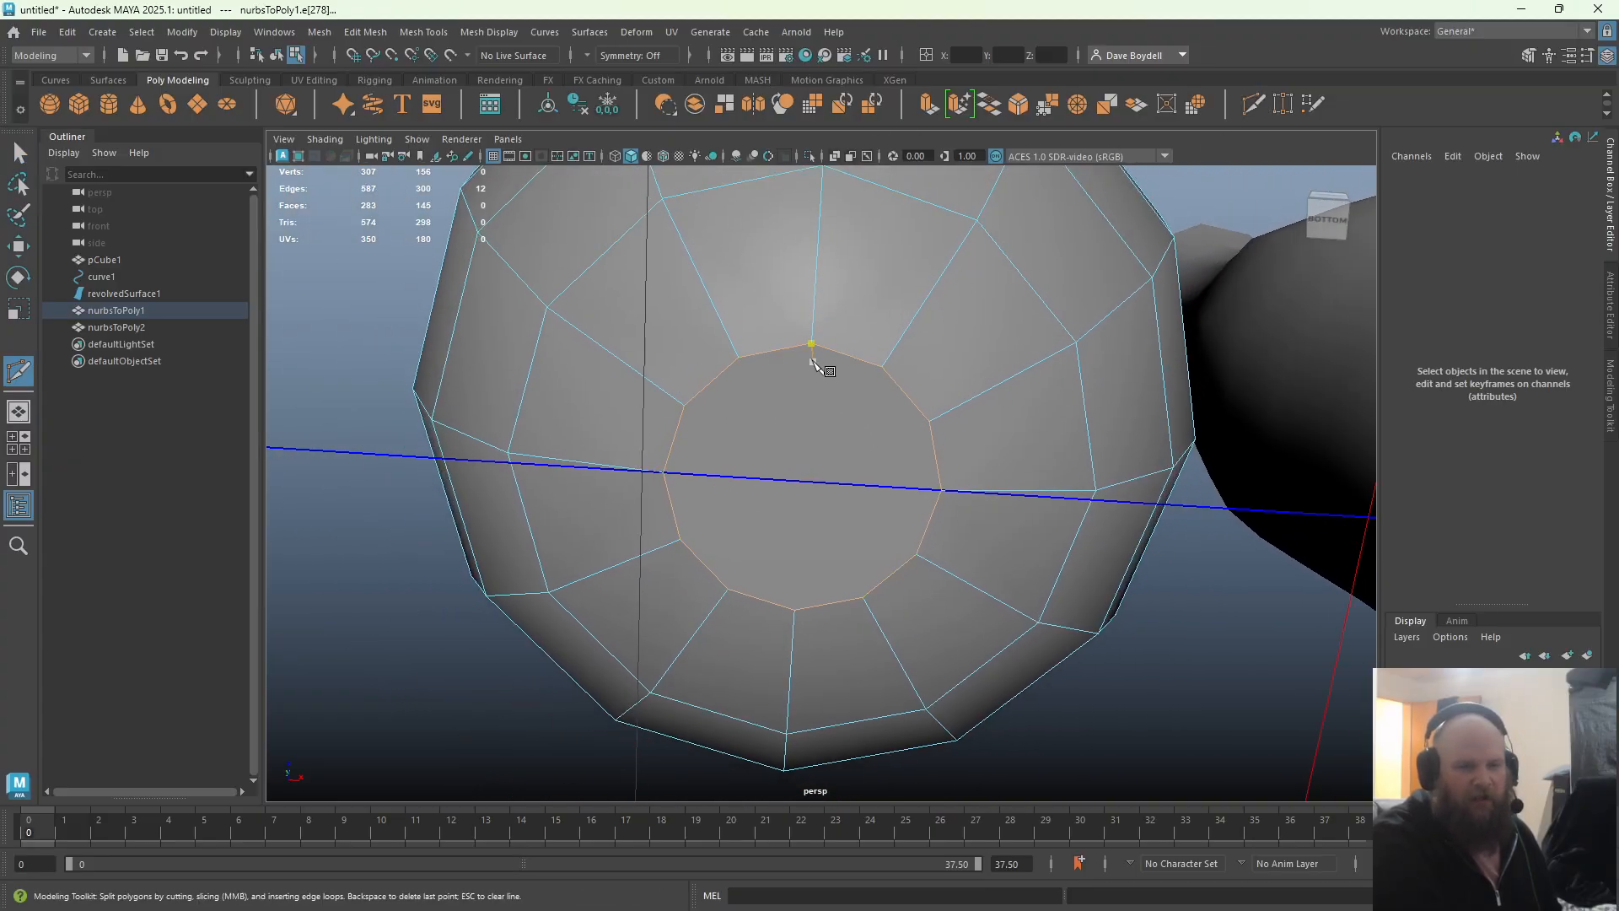
click(811, 343)
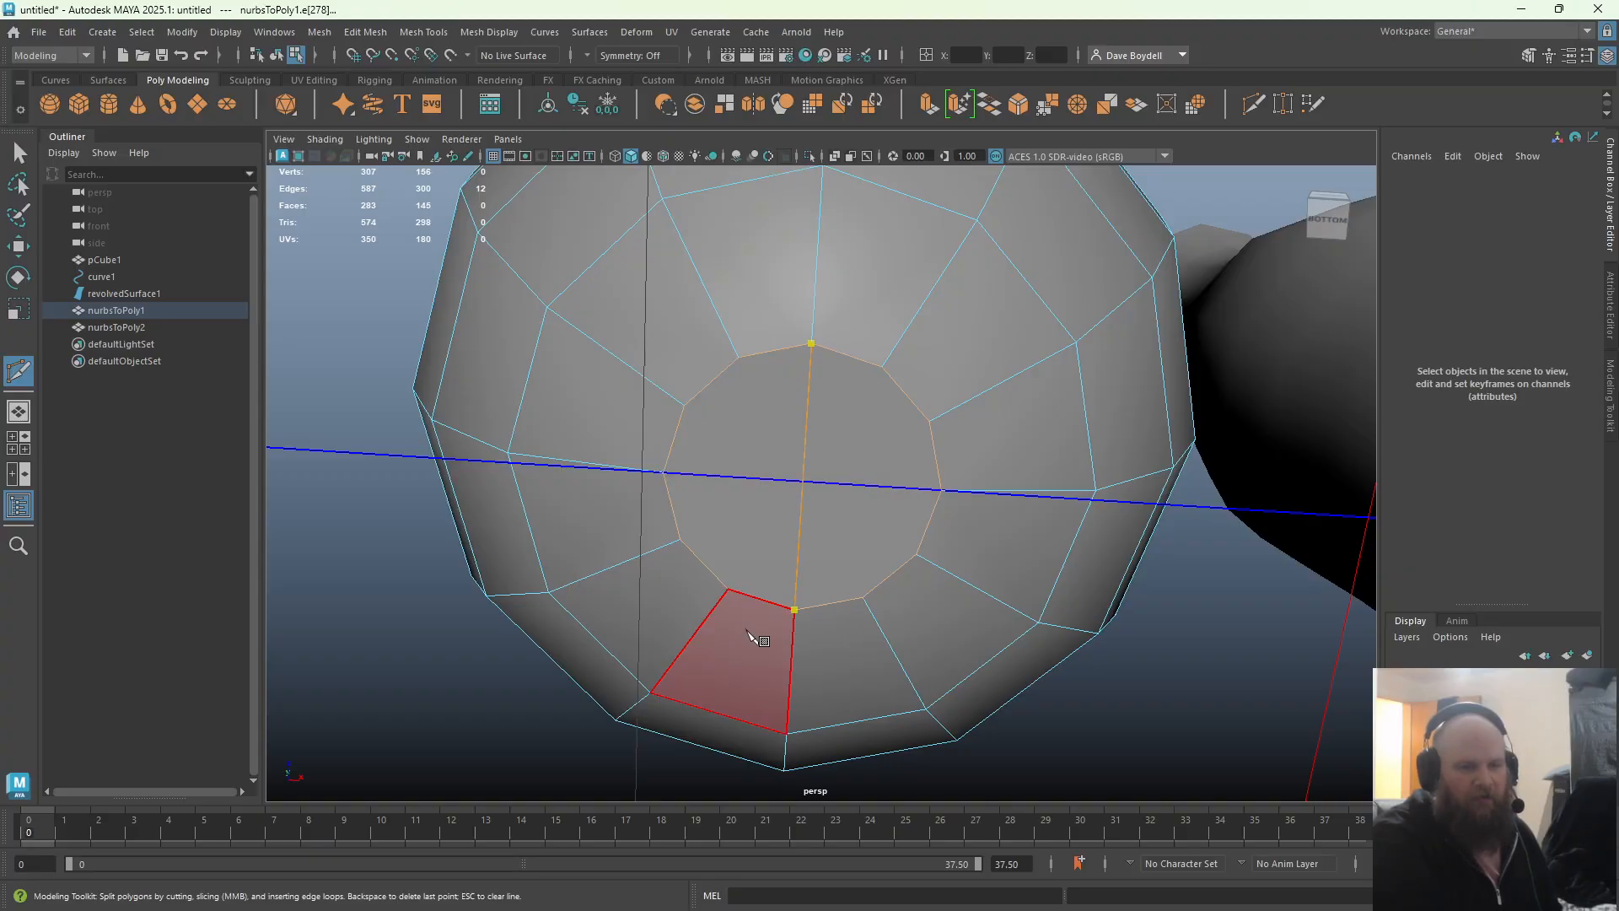
key(w)
alt+drag(747, 632, 784, 444)
alt+middle_drag(814, 267, 796, 313)
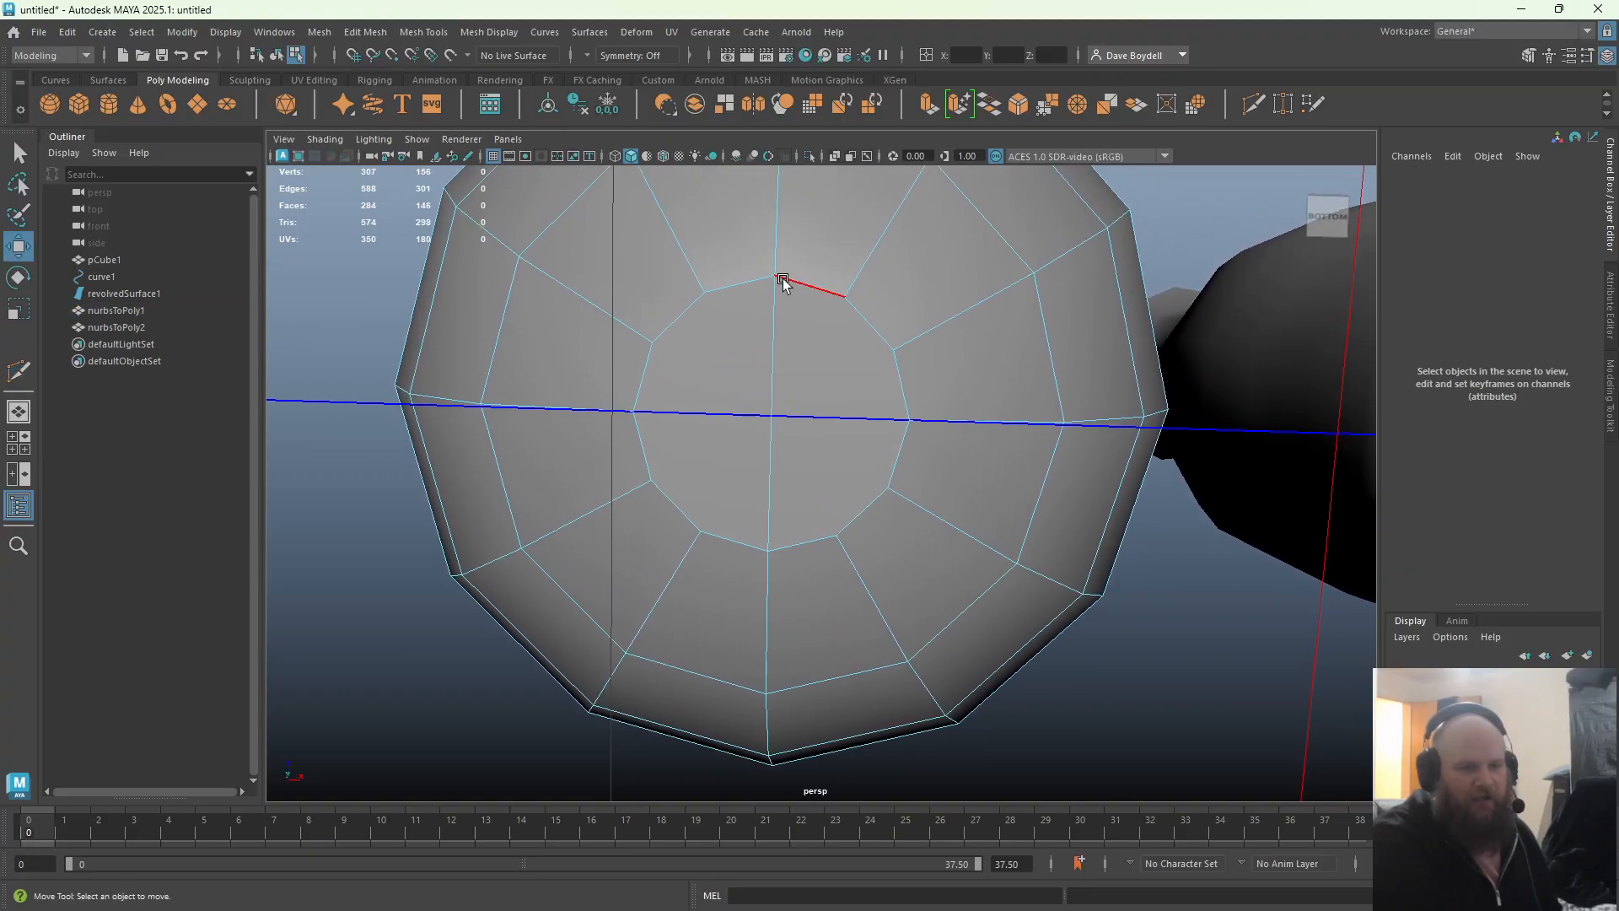
Add three parallel Multi-Cut edges across the base cap, perpendicular to the first cut, joining opposite border vertices
key(g)
click(633, 411)
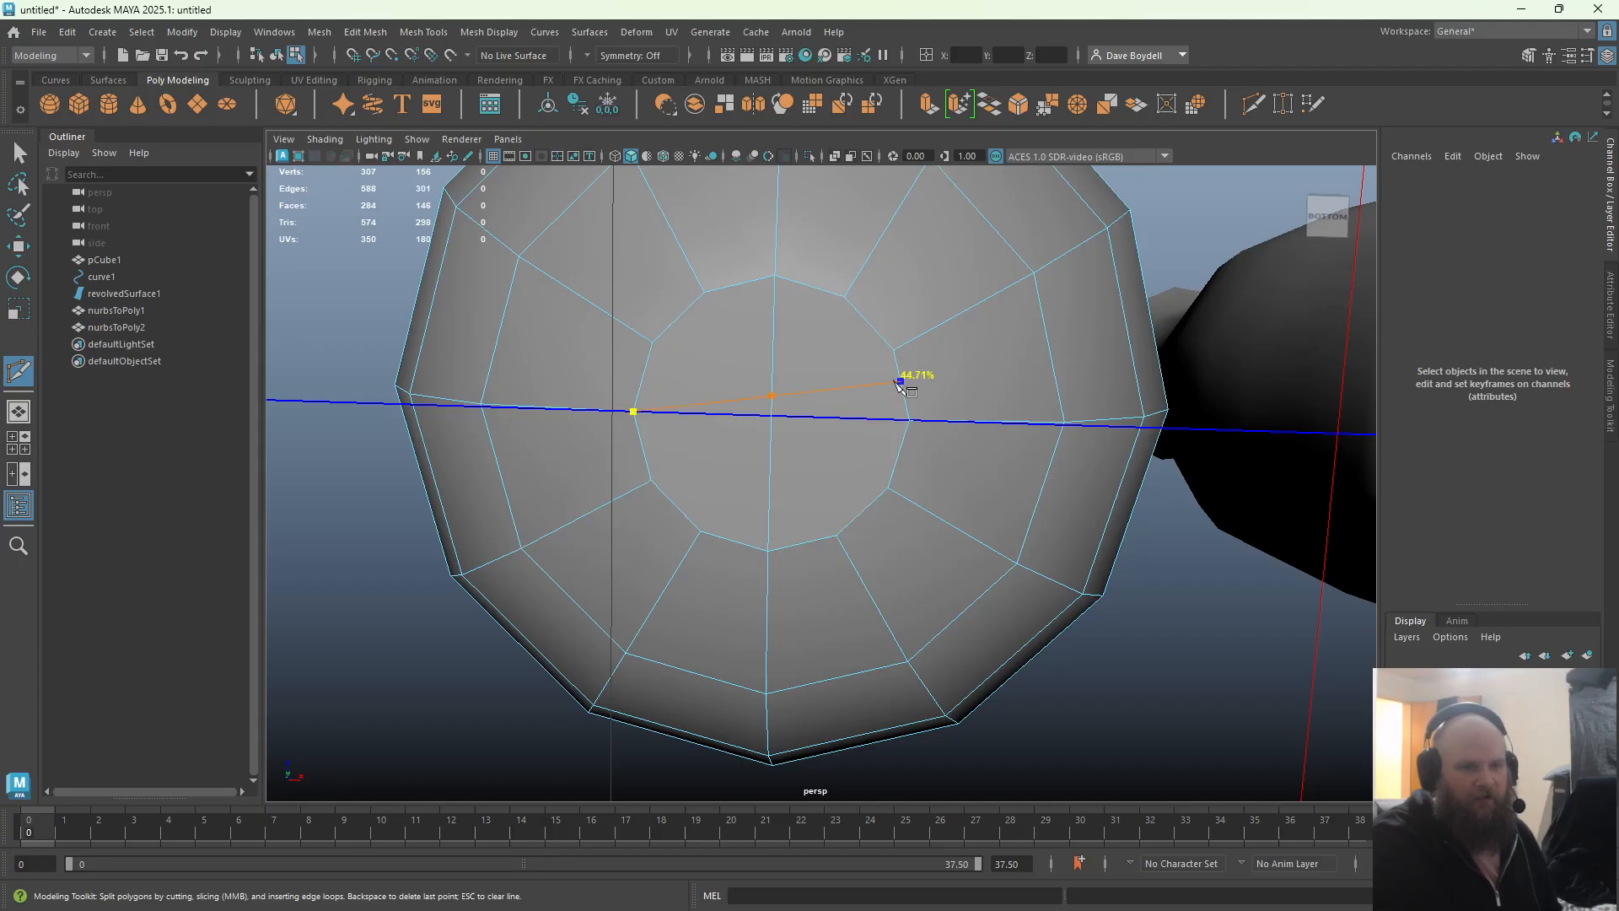
click(909, 419)
key(w)
key(g)
click(653, 342)
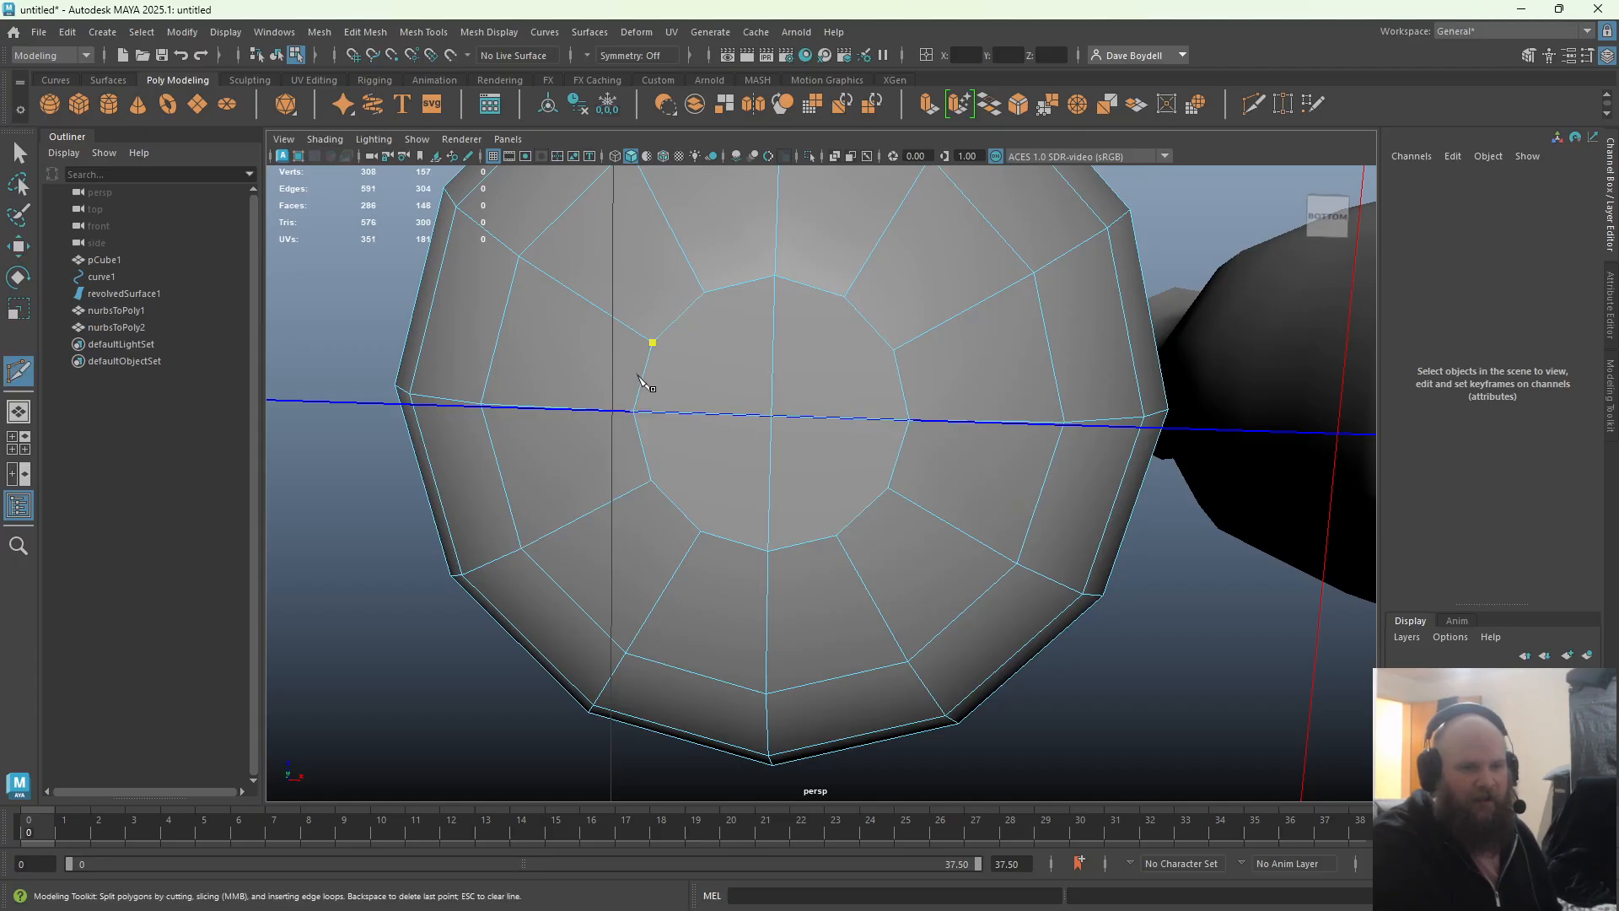
click(894, 348)
key(Return)
click(651, 481)
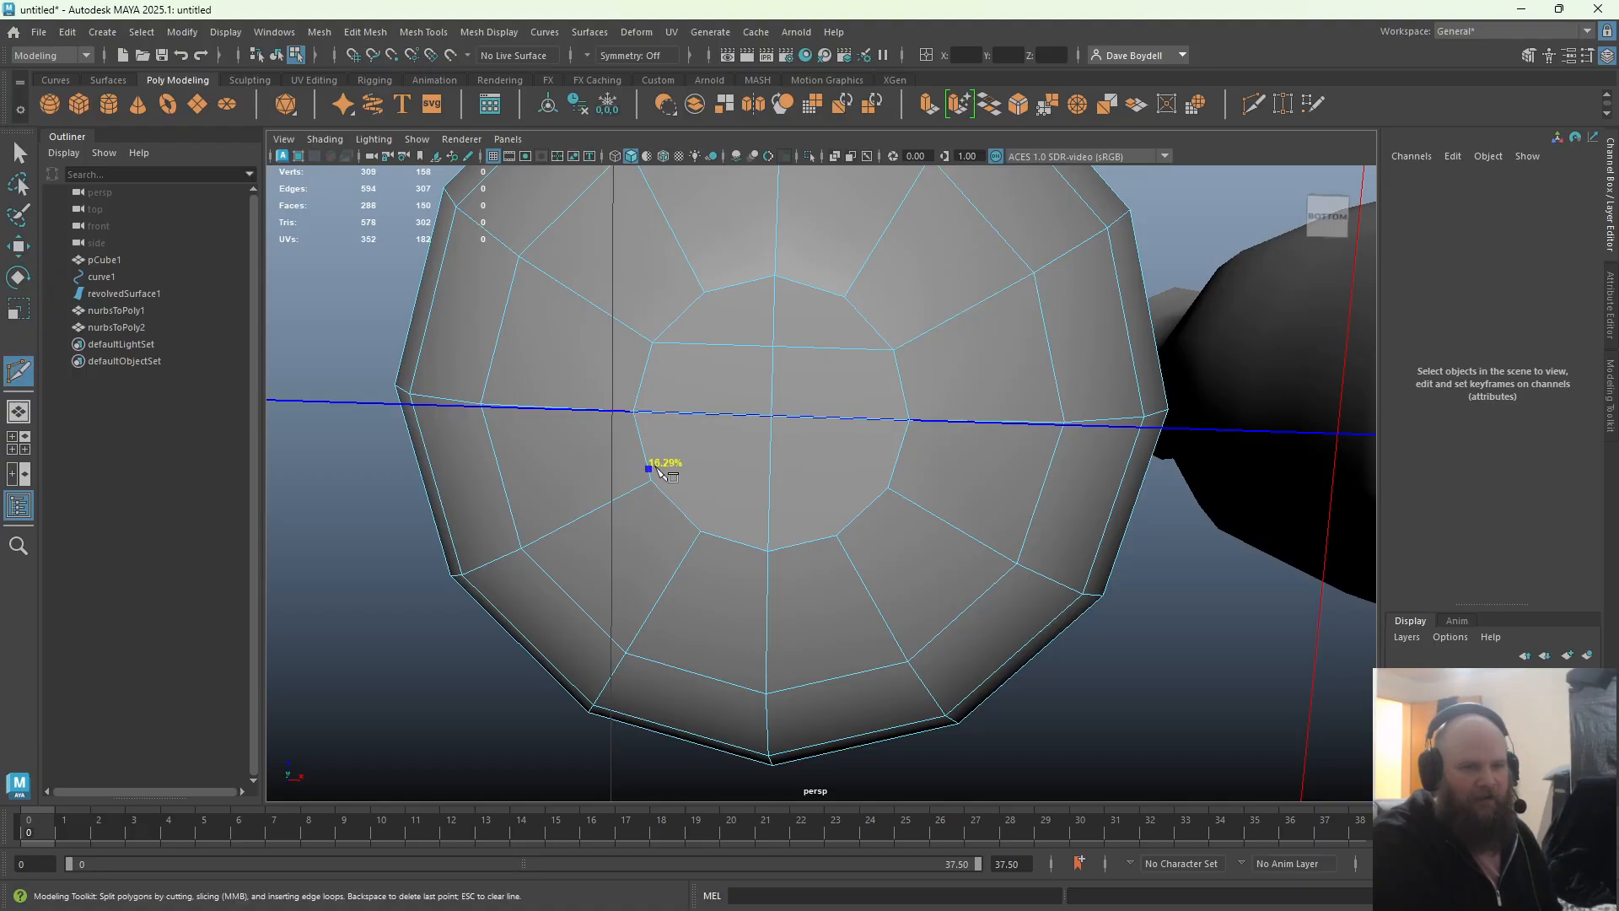
click(888, 488)
key(w)
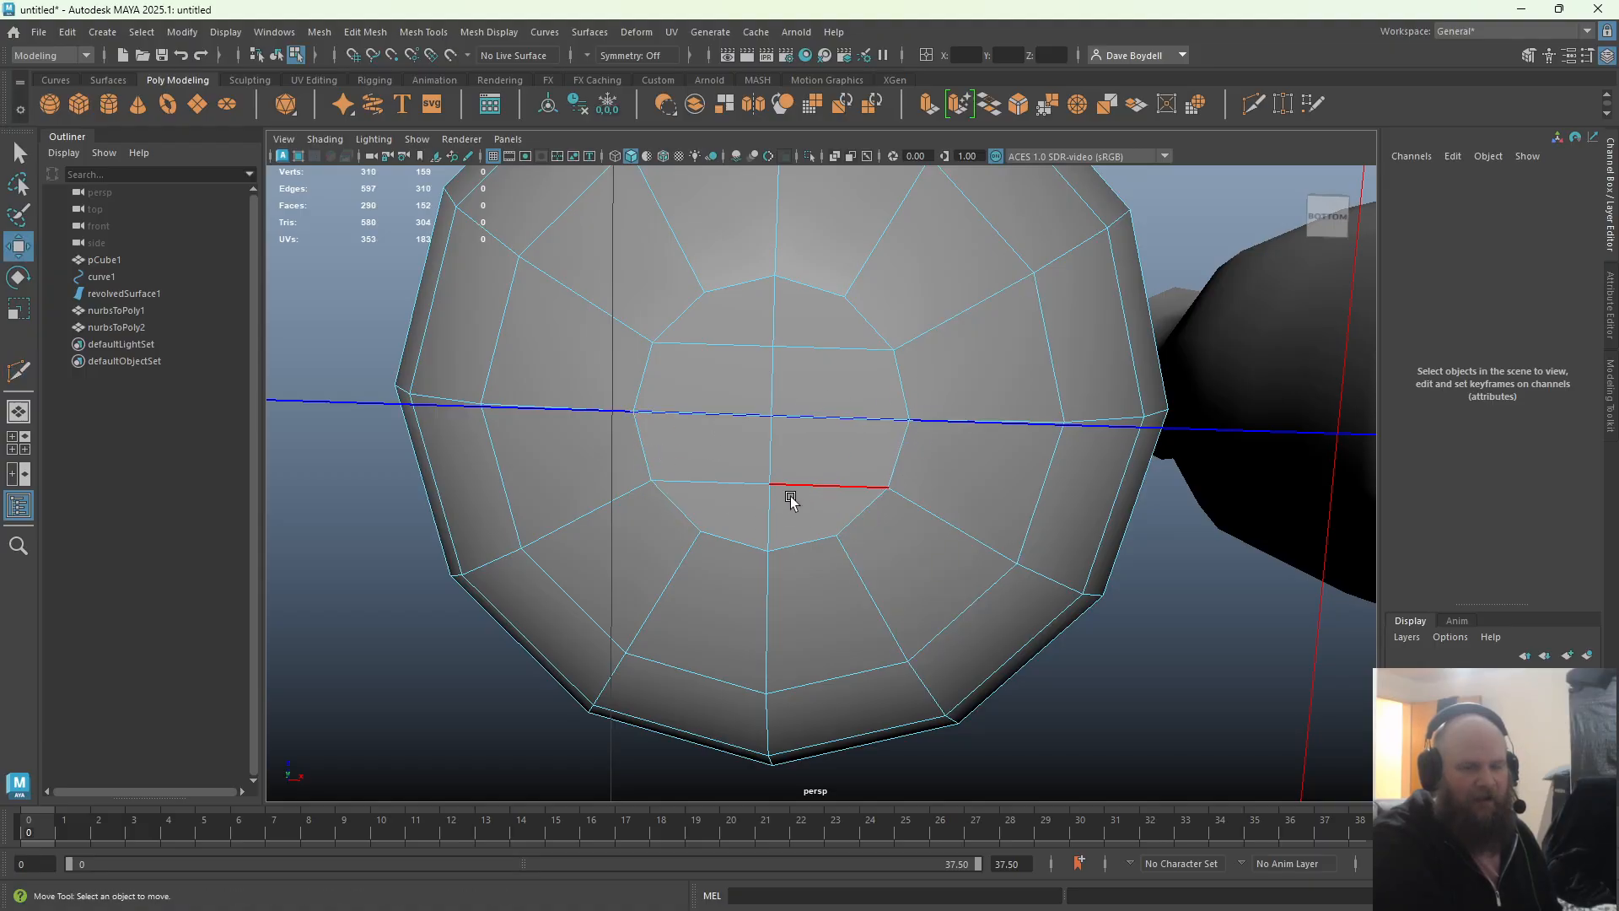
Select the faces of the divided base cap and a single quad to examine the topology
right_drag(745, 360, 727, 393)
click(740, 344)
mouse_move(730, 462)
shift+mouse_down()
mouse_move(831, 347)
mouse_move(810, 333)
mouse_move(778, 434)
mouse_move(824, 396)
shift+mouse_up()
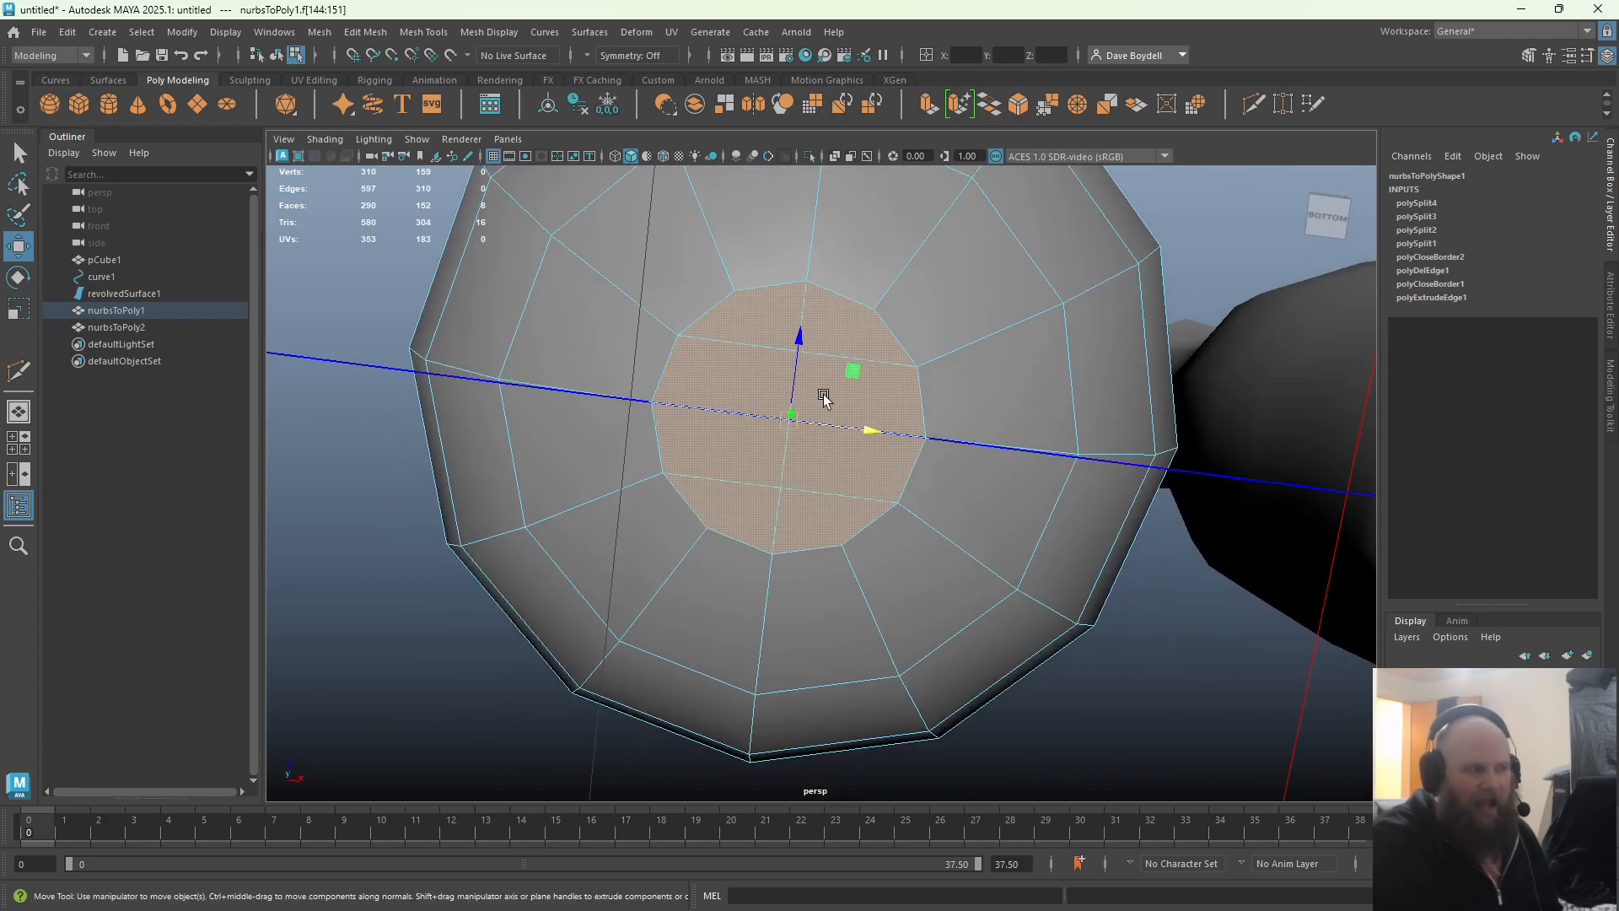
click(835, 404)
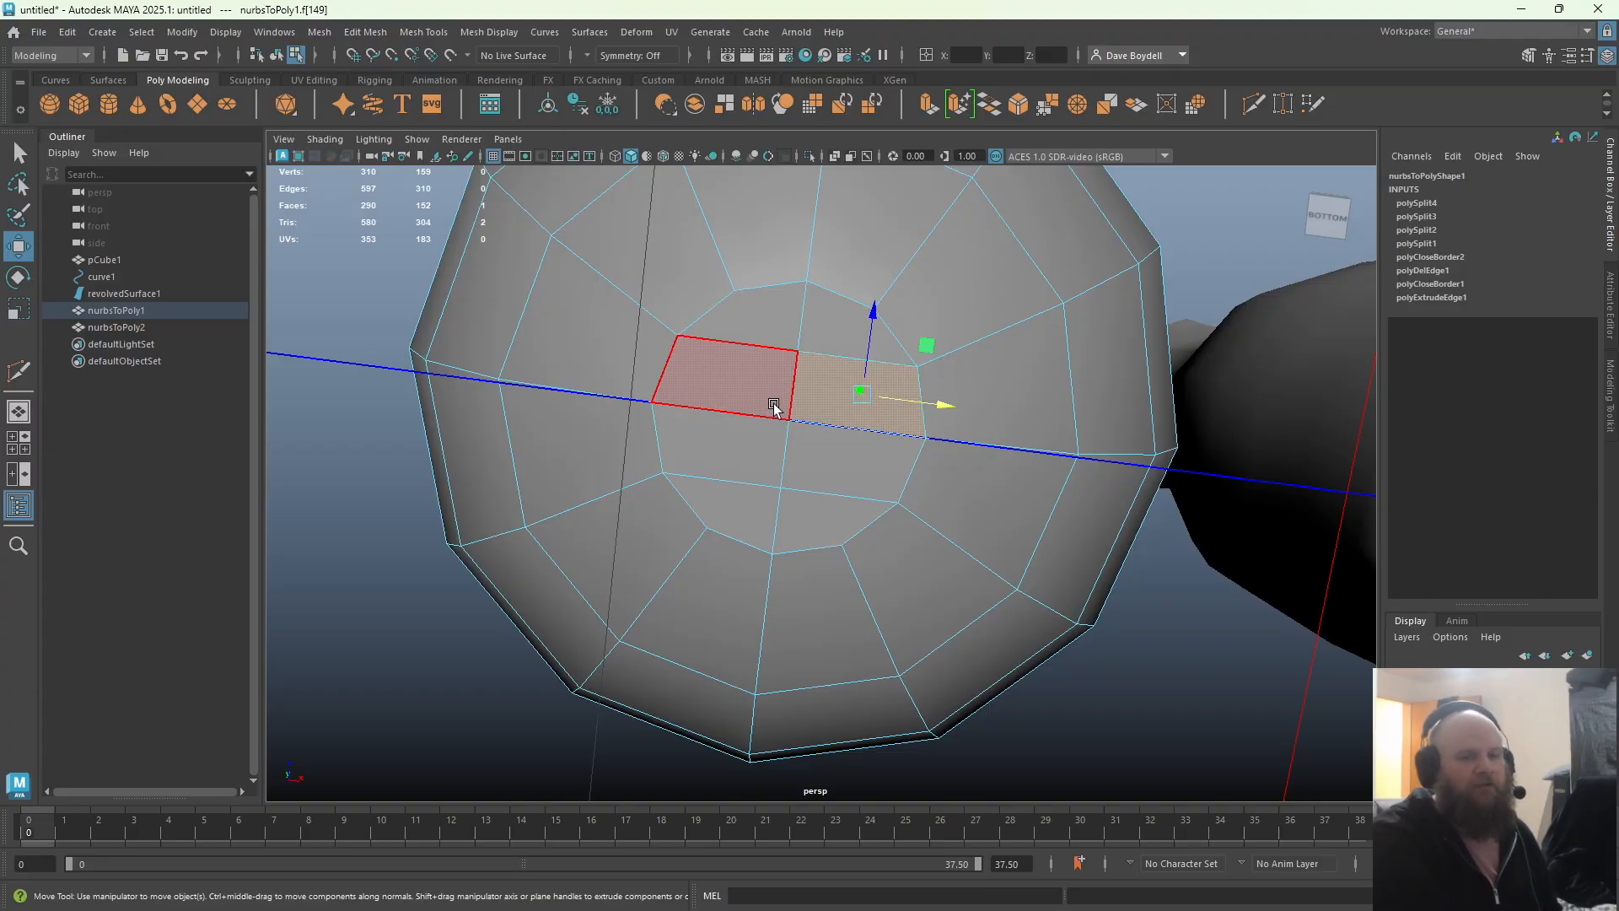
Bevel the edge loop just above the wider vase's base with a fraction of 0.2, working in the front view
alt+drag(773, 405, 853, 496)
key(space)
alt+right_drag(853, 496, 731, 437)
double_click(731, 438)
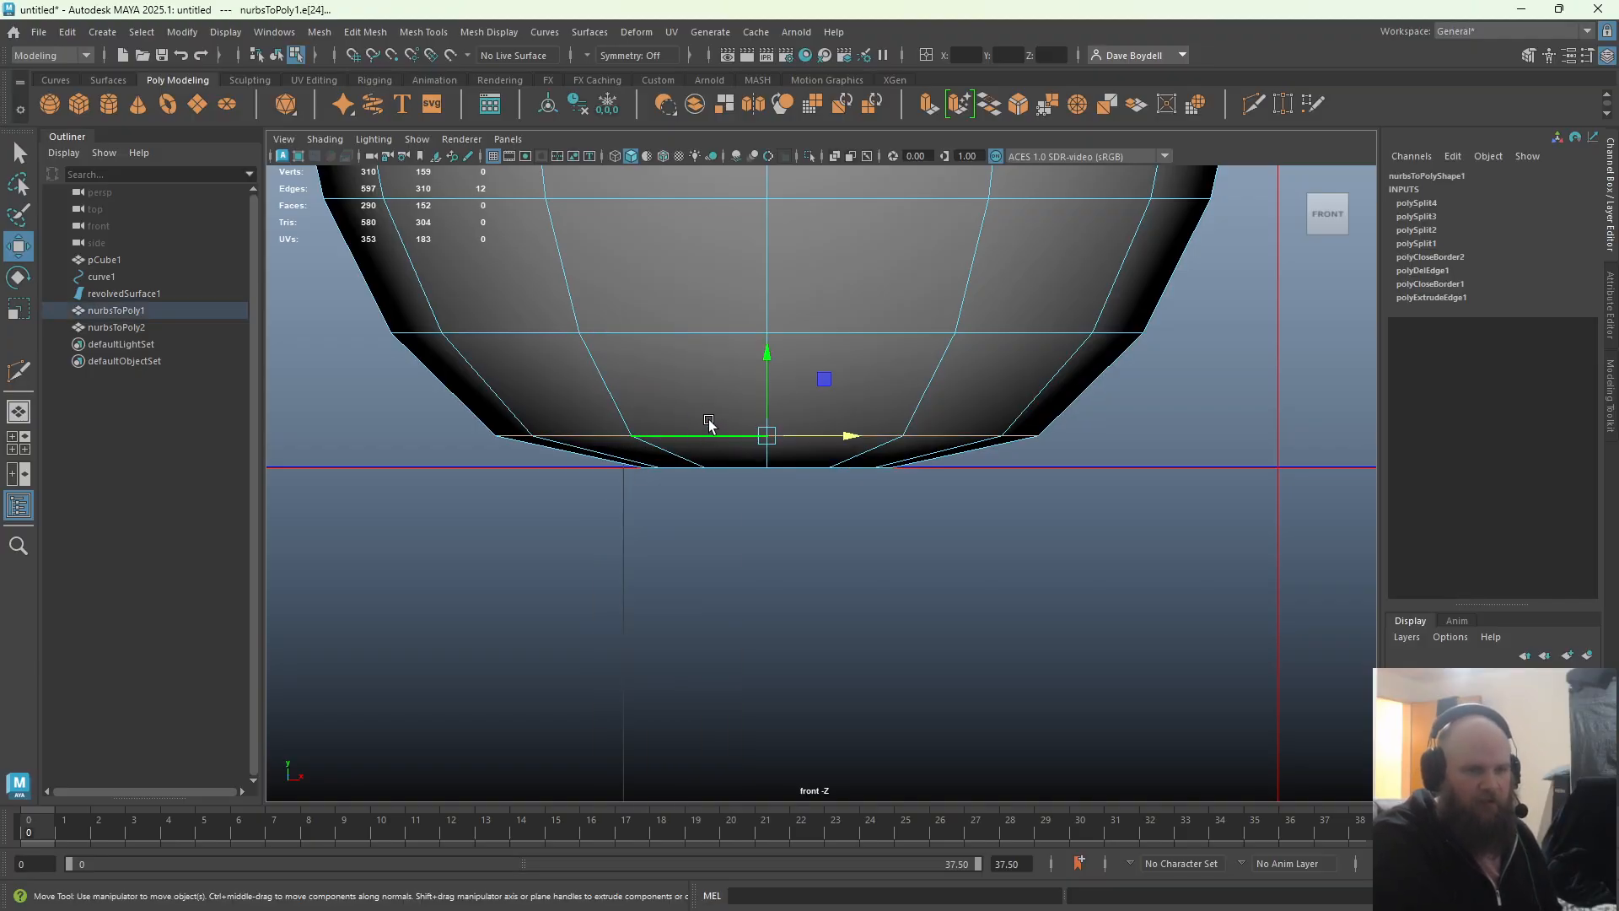
key(r)
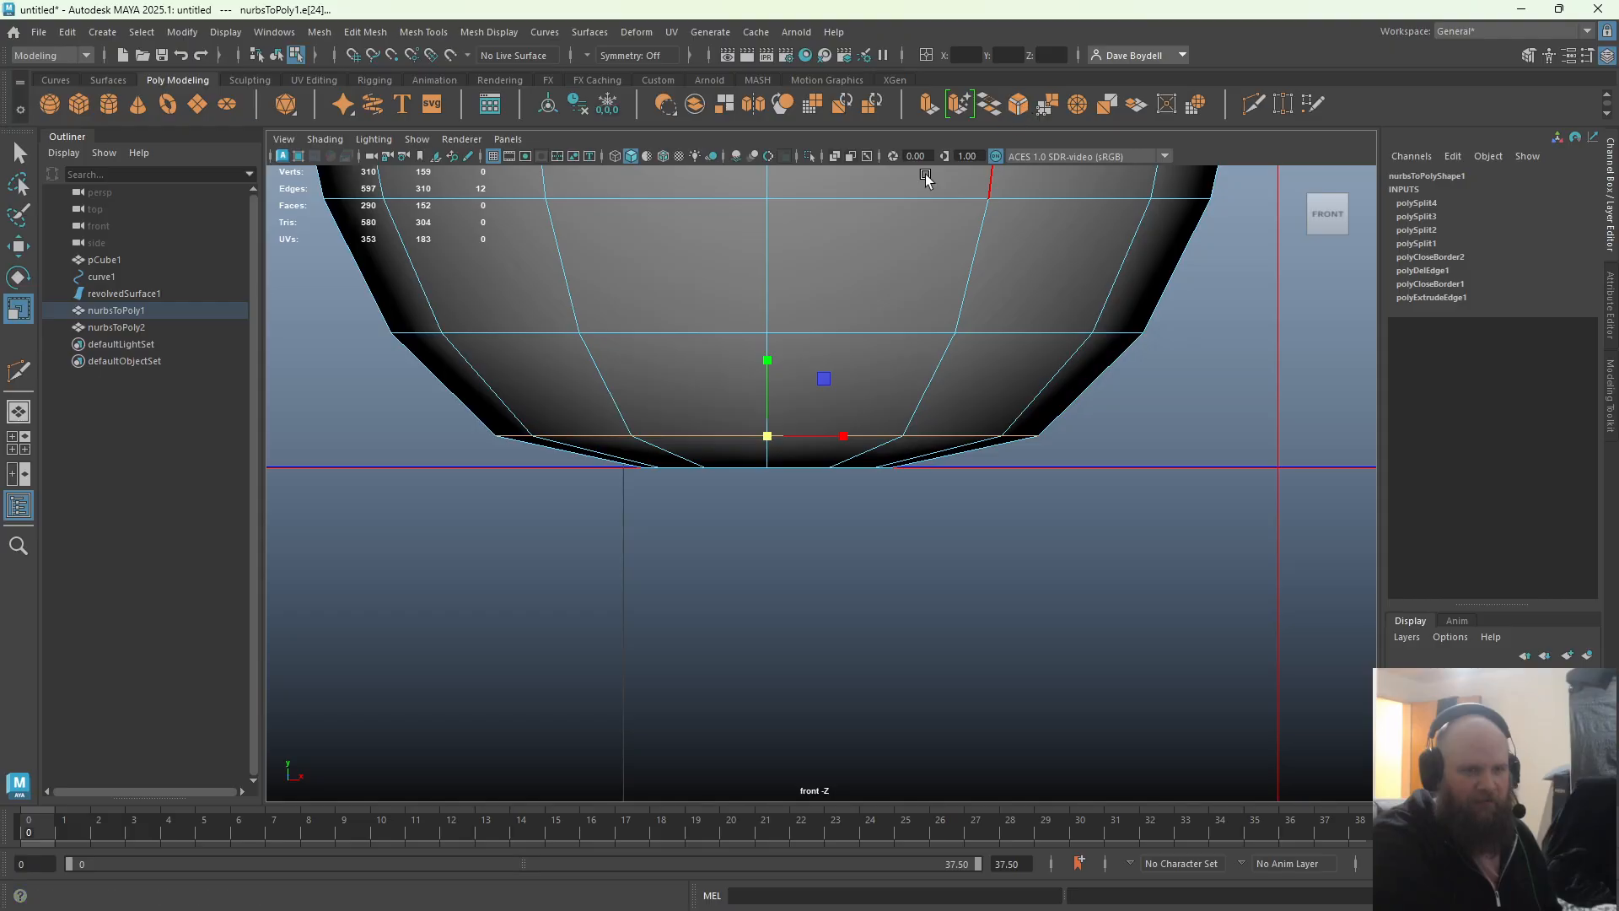
middle_drag(772, 427, 763, 427)
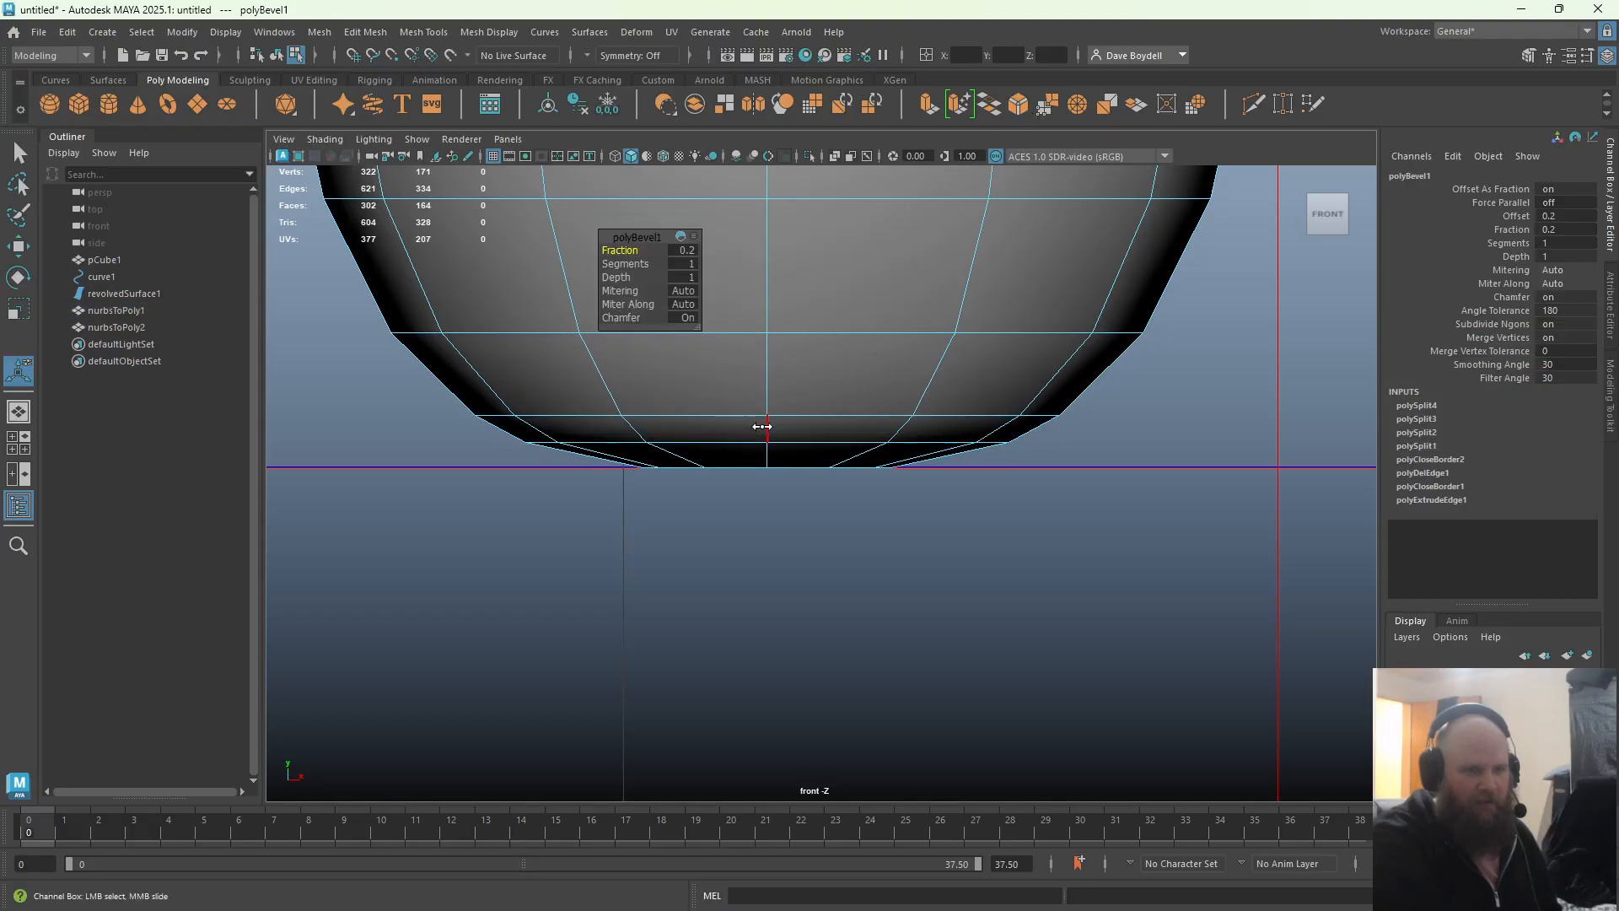
Adjust the lower bevel loop with the Move tool, and select the upper bevel loop for scaling
click(696, 449)
key(w)
double_click(712, 447)
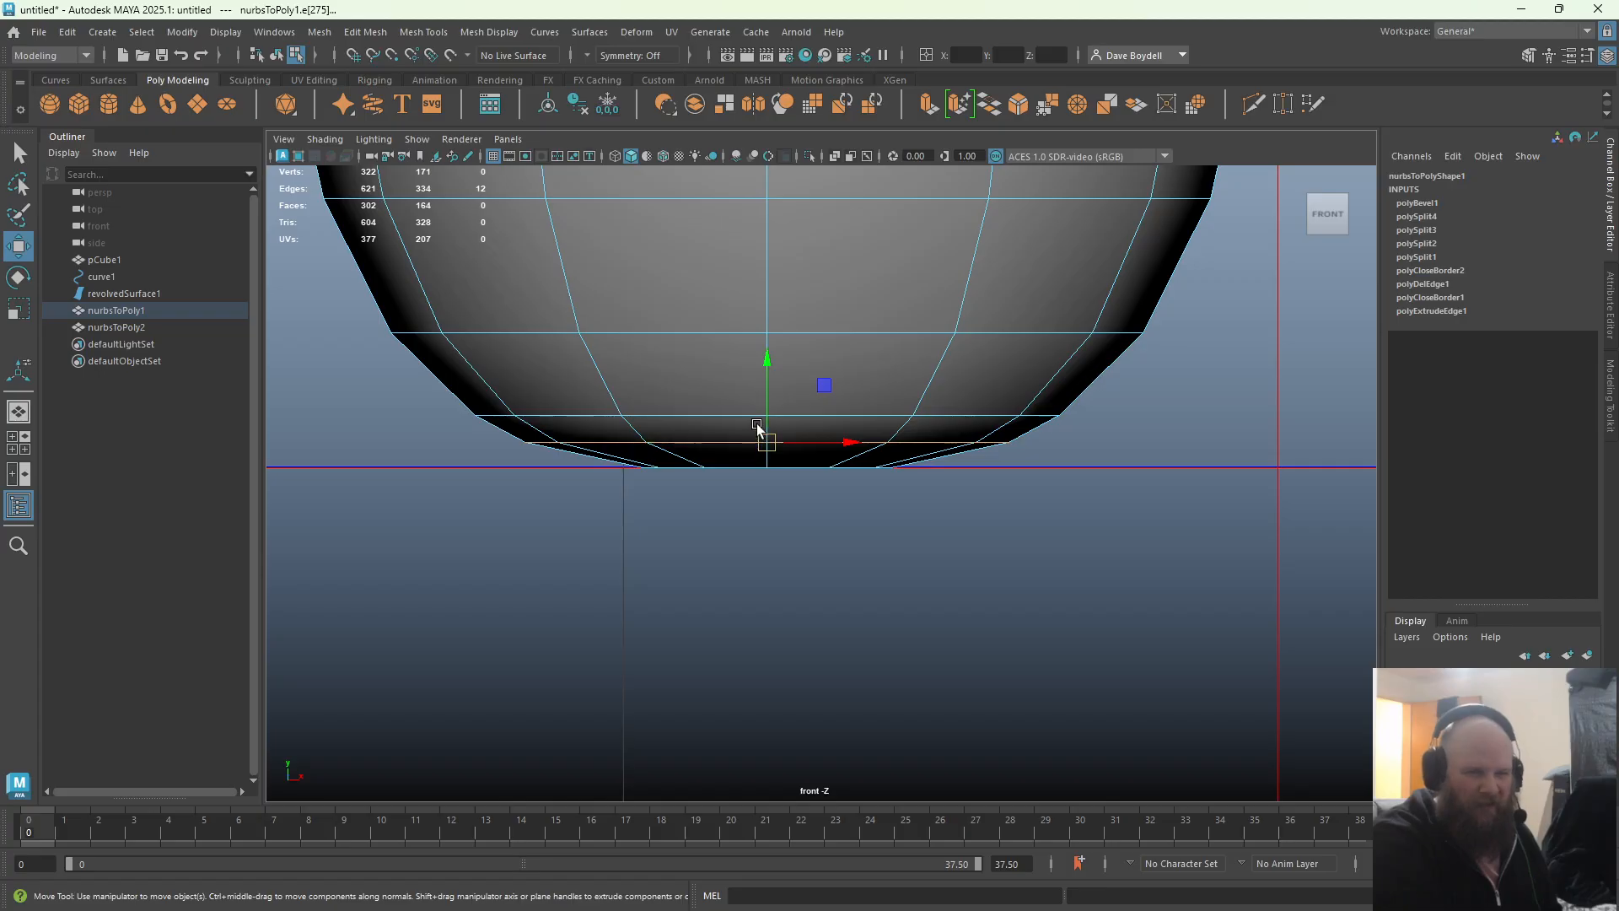
drag(764, 397, 821, 387)
double_click(574, 412)
key(r)
key(space)
alt+right_drag(821, 387, 800, 308)
alt+middle_drag(800, 309, 806, 484)
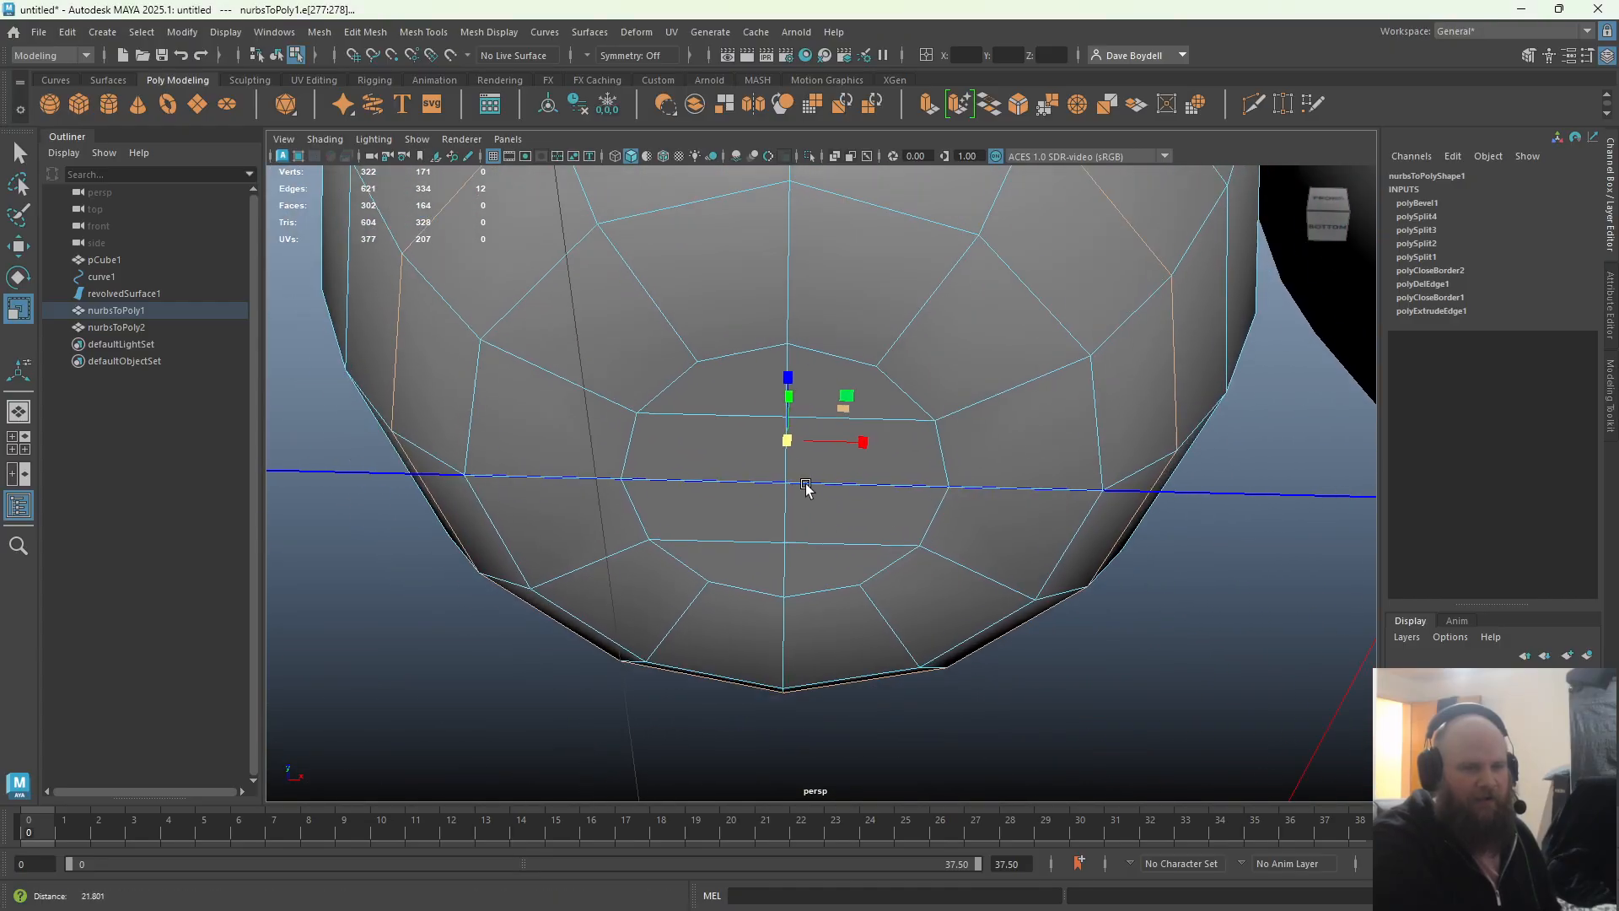
Select all the base cap faces and scale them down to about 0.59 in X and Z
alt+right_drag(807, 484, 867, 285)
key(q)
right_drag(822, 386, 824, 424)
click(823, 450)
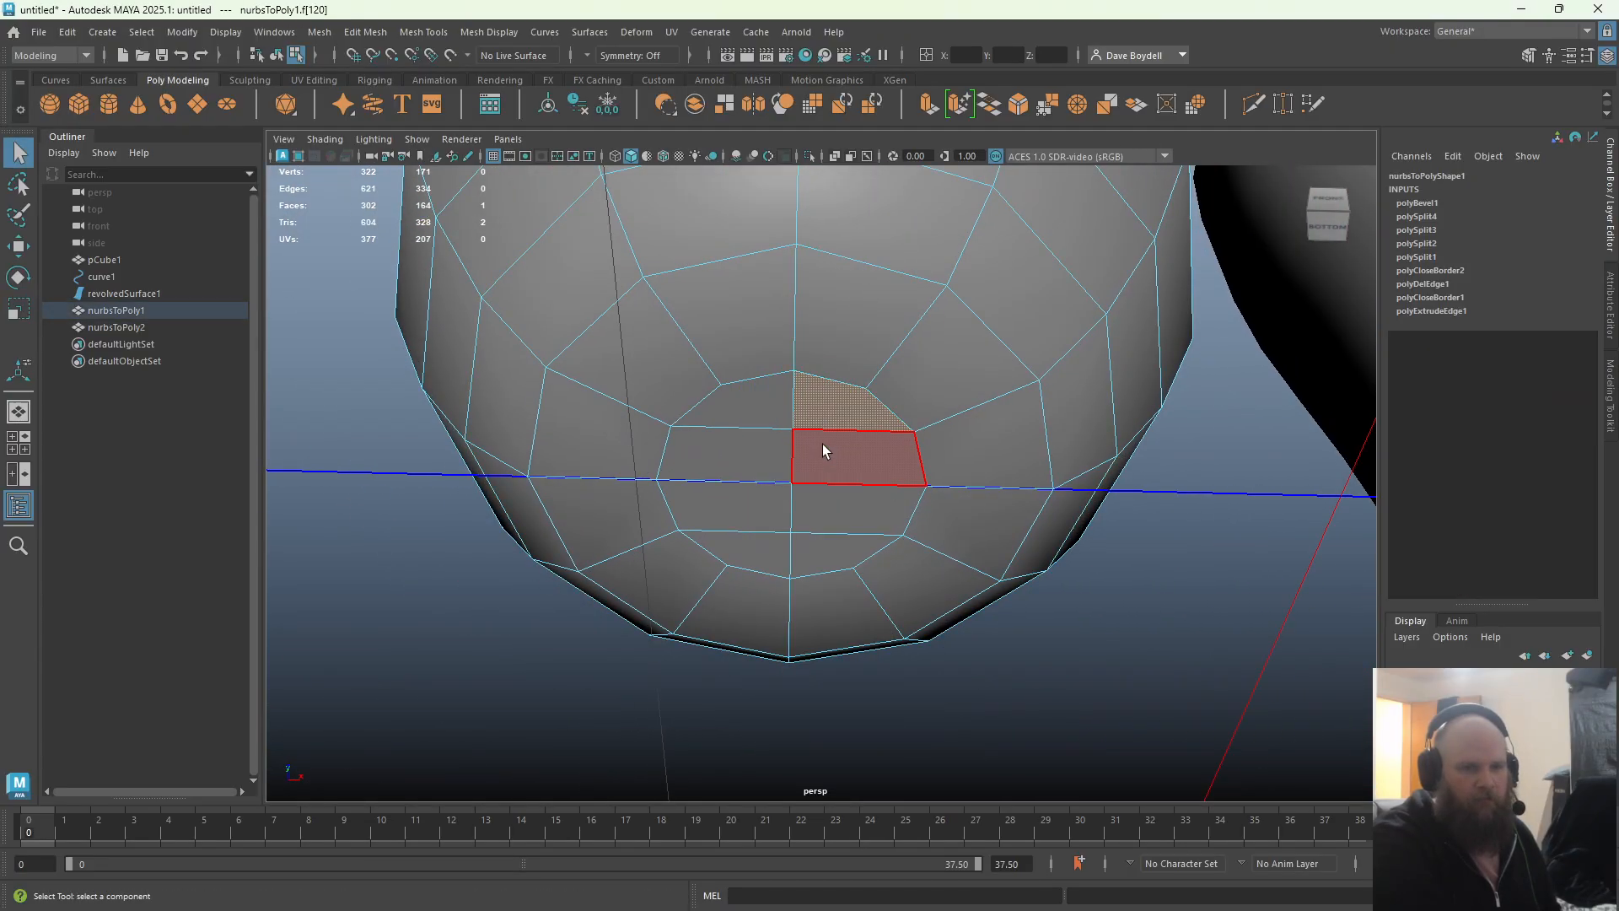
drag(802, 545, 763, 547)
key(r)
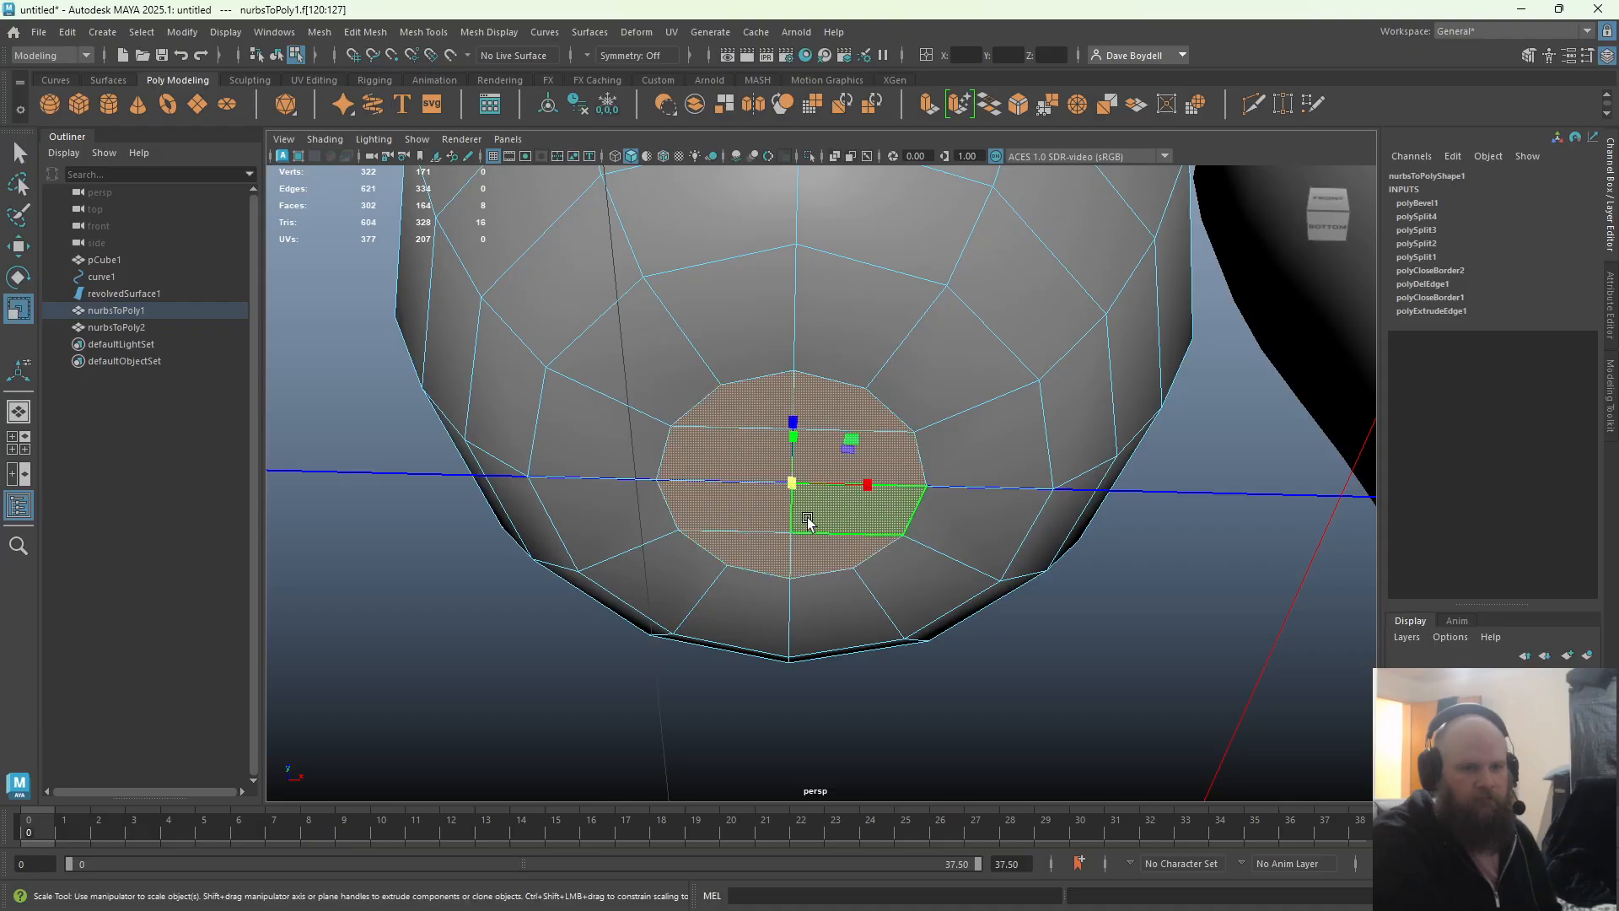
drag(792, 482, 715, 493)
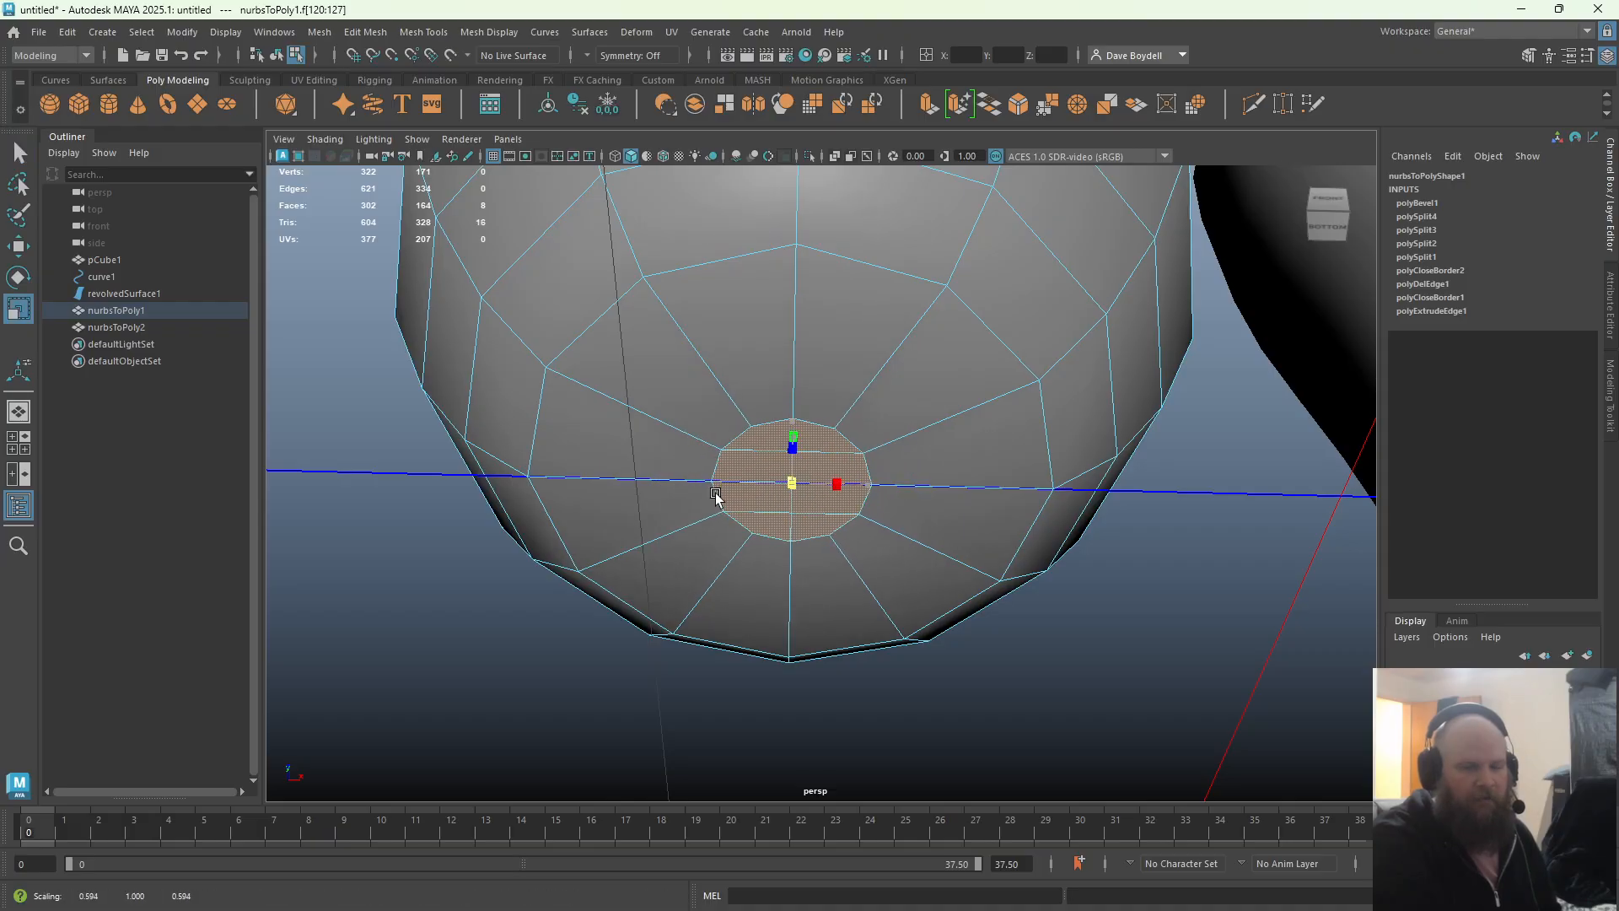
Insert an edge loop around the underside of the base, close to its outer rim
click(1254, 102)
ctrl+click(676, 319)
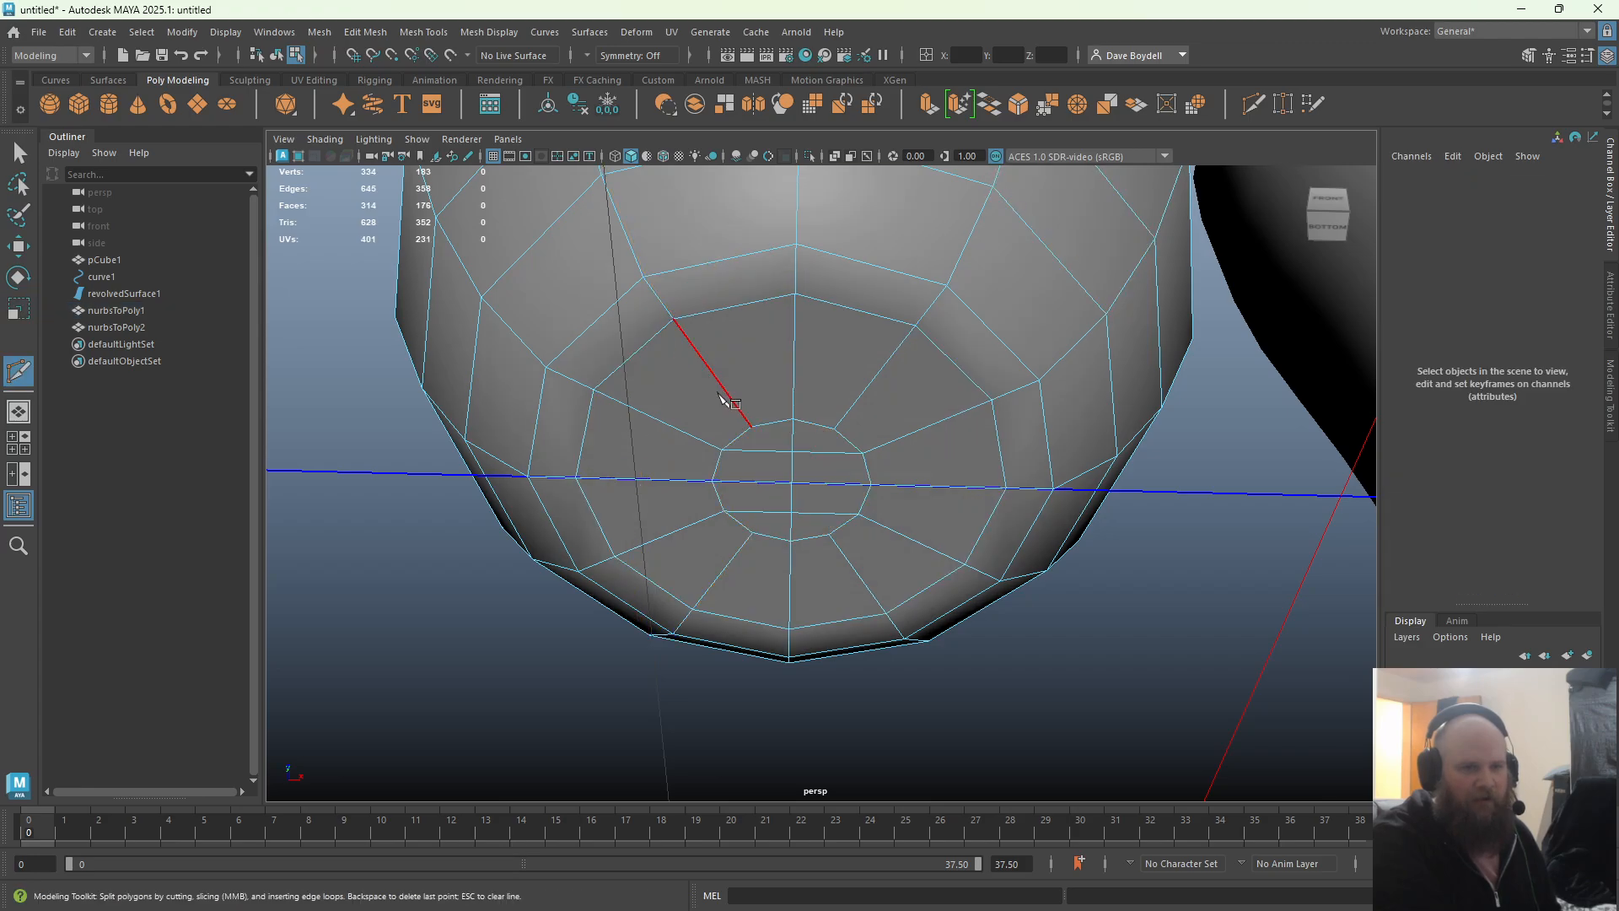
key(q)
Move the base cap faces up into the vase to make the underside concave, and return to object mode
right_drag(795, 452, 774, 445)
click(820, 461)
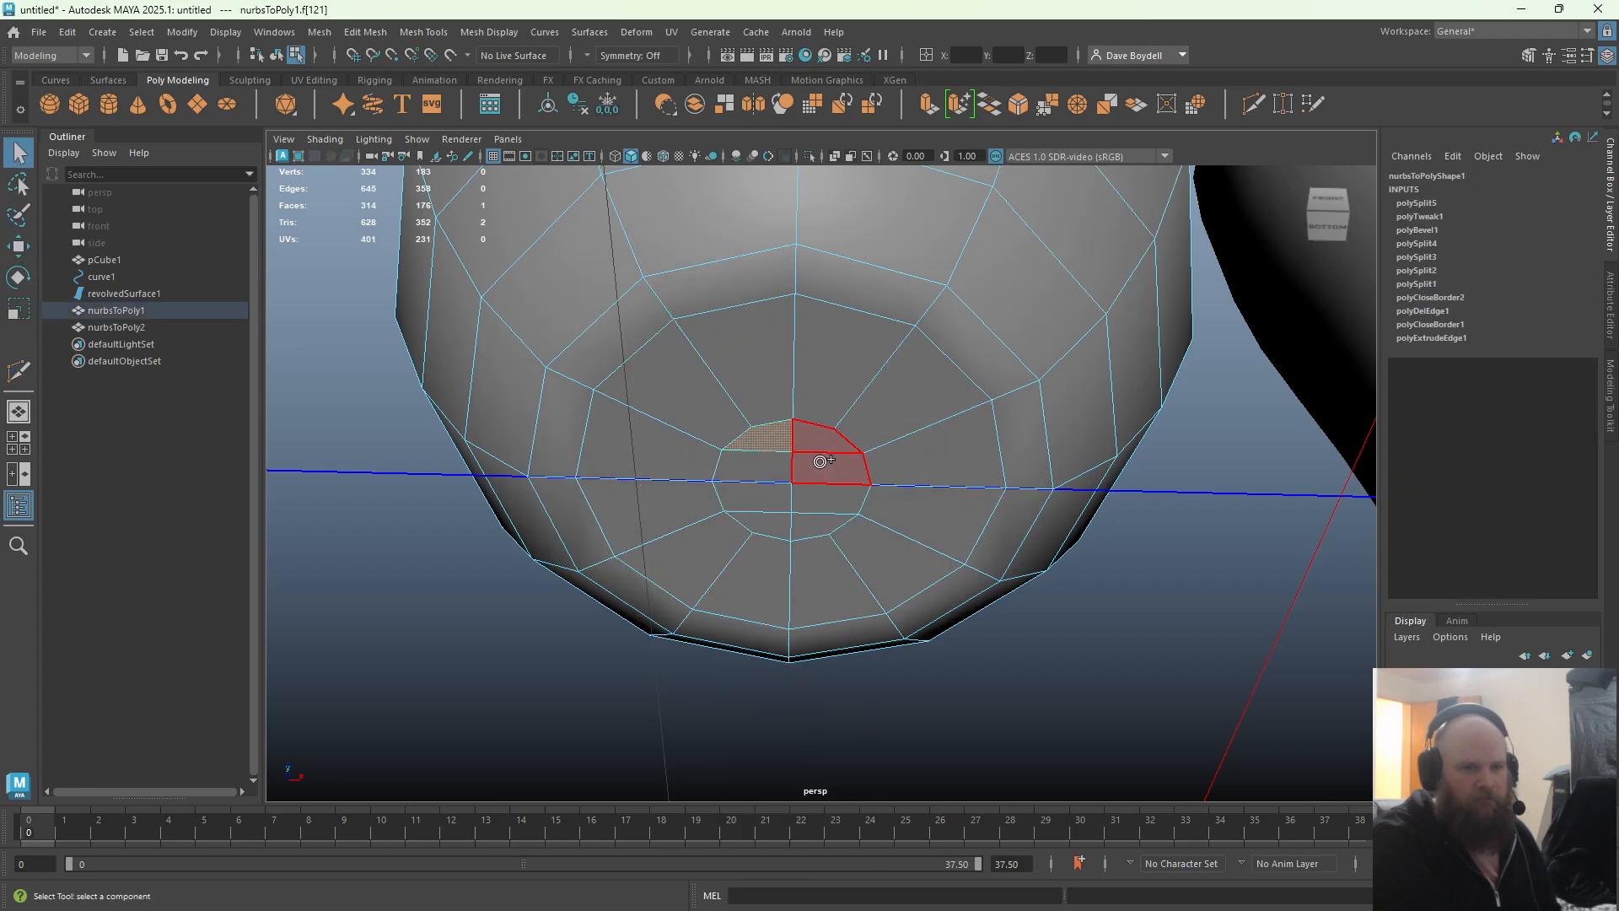
drag(797, 522, 798, 523)
key(w)
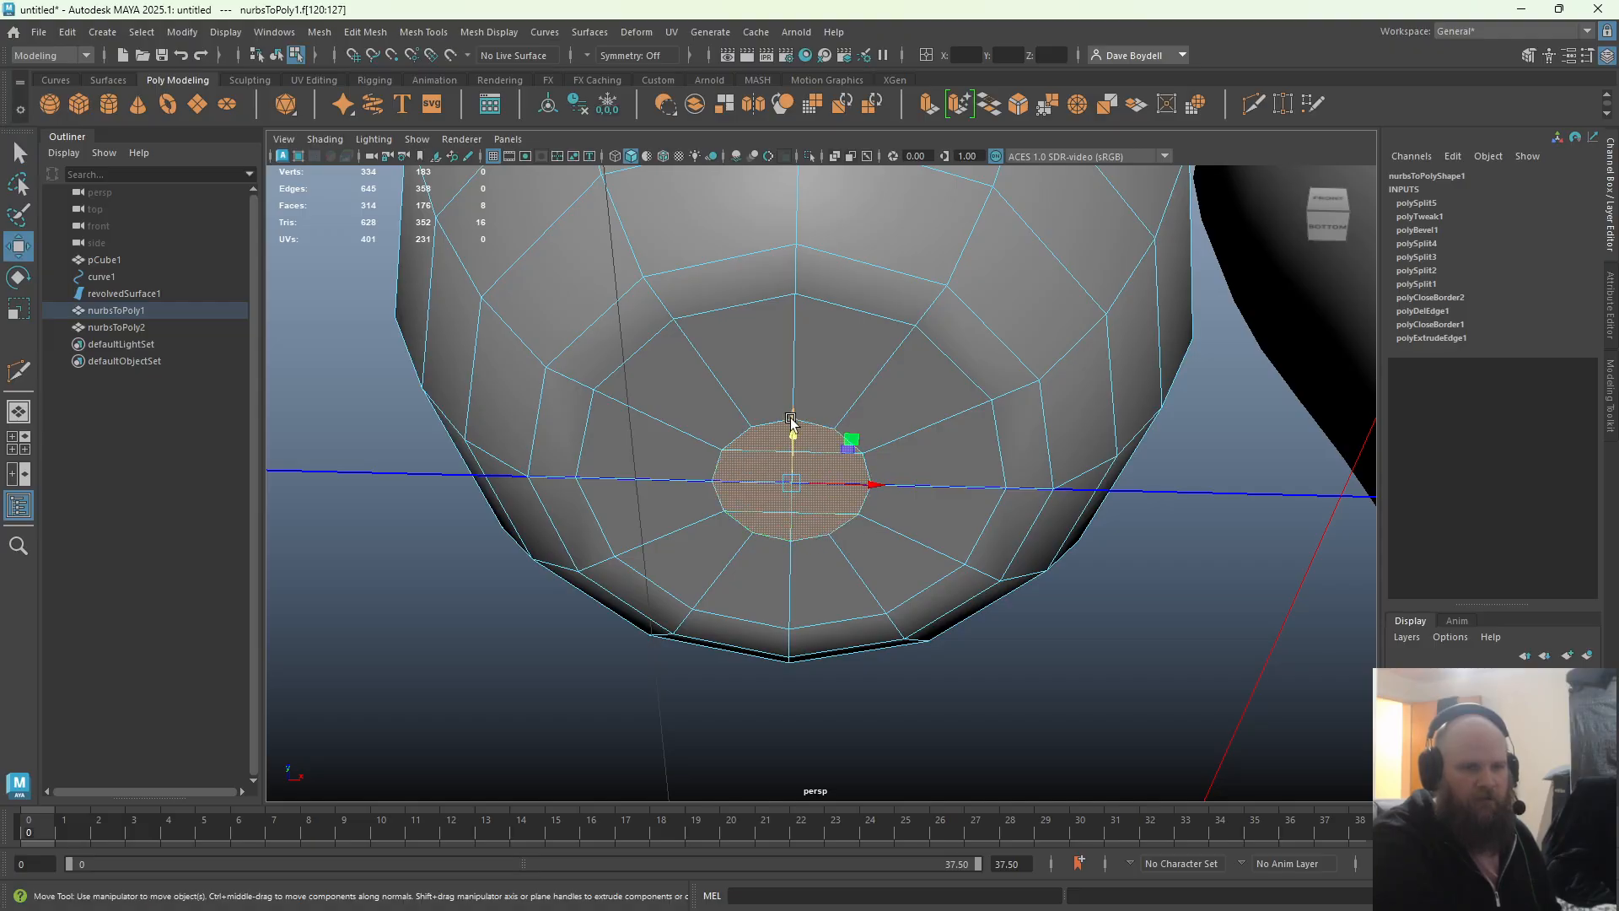
alt+drag(791, 422, 766, 481)
drag(732, 582, 748, 542)
key(q)
right_drag(700, 380, 807, 323)
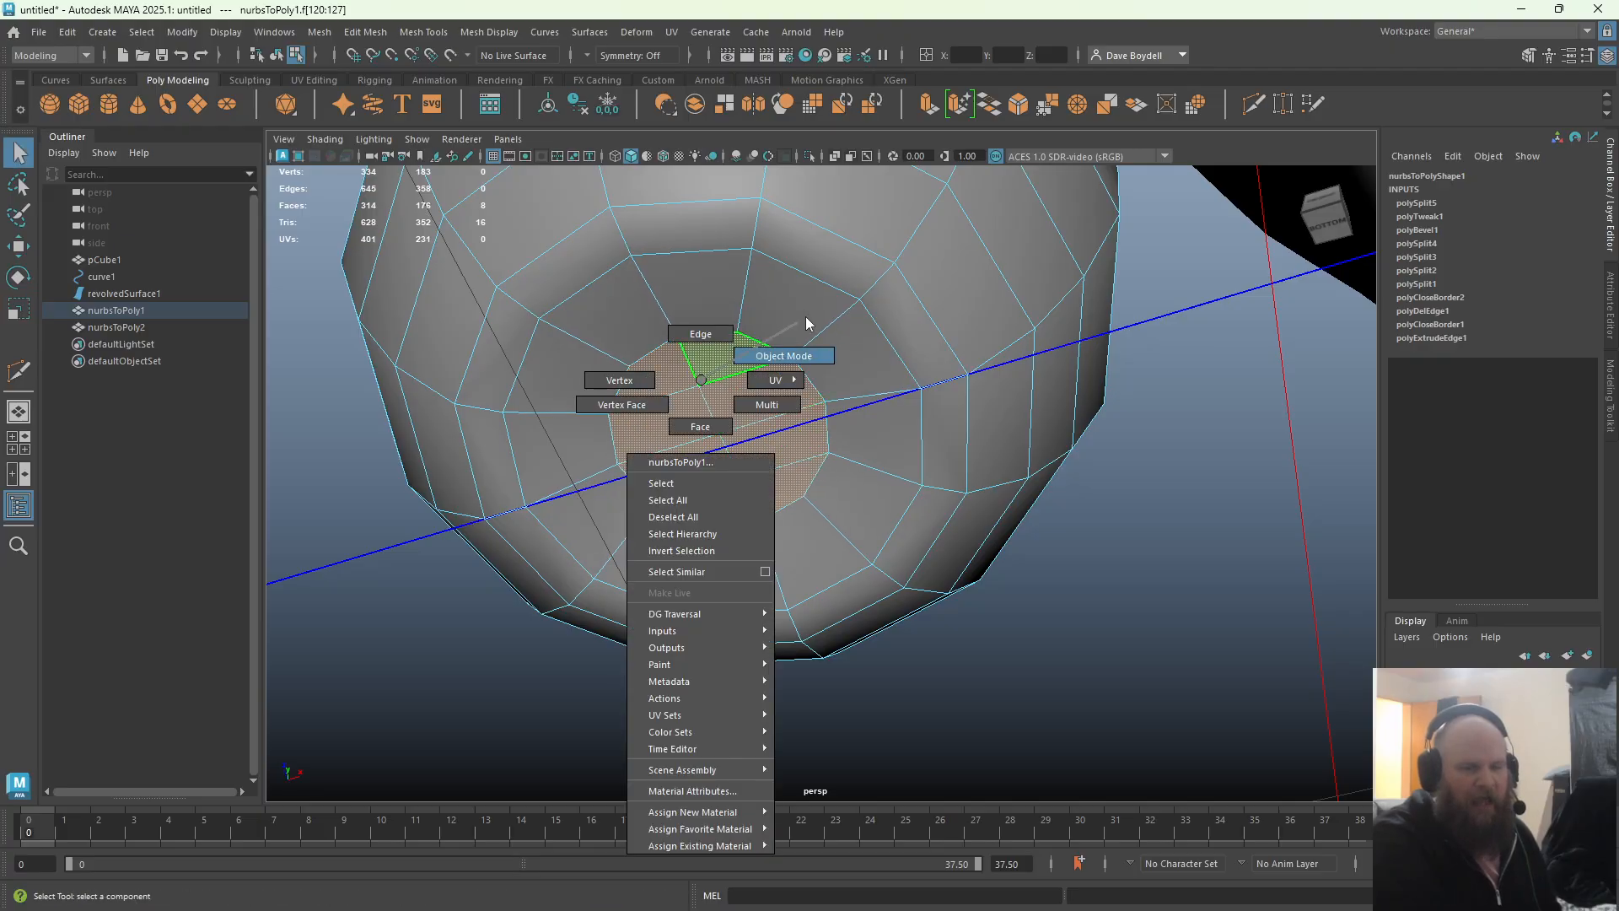
alt+drag(808, 323, 734, 409)
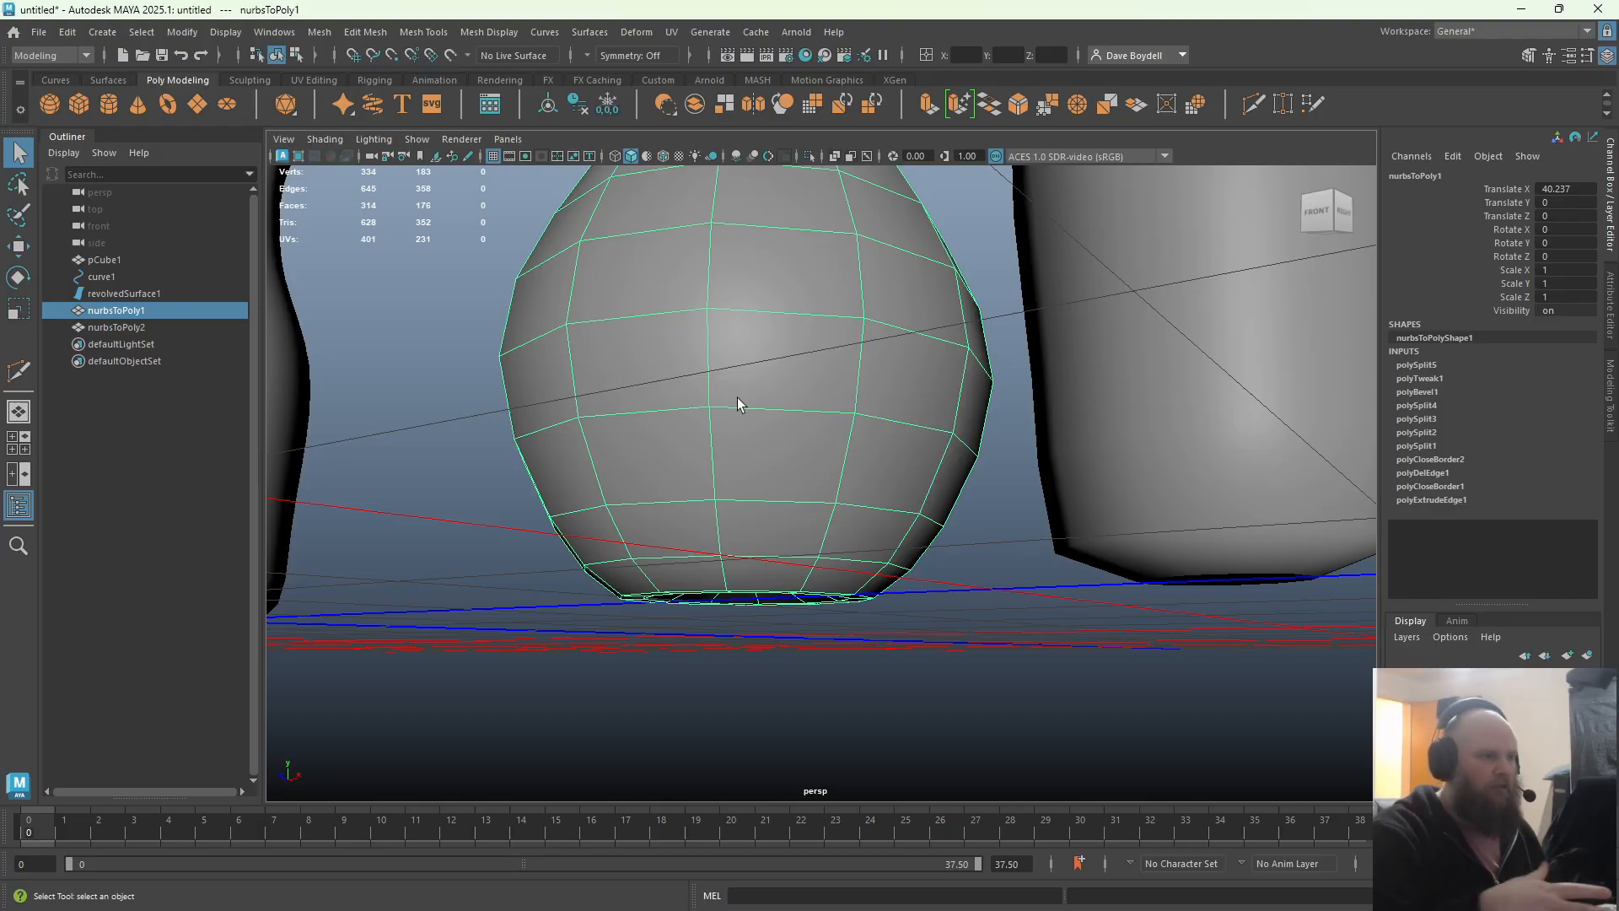
alt+drag(737, 397, 791, 507)
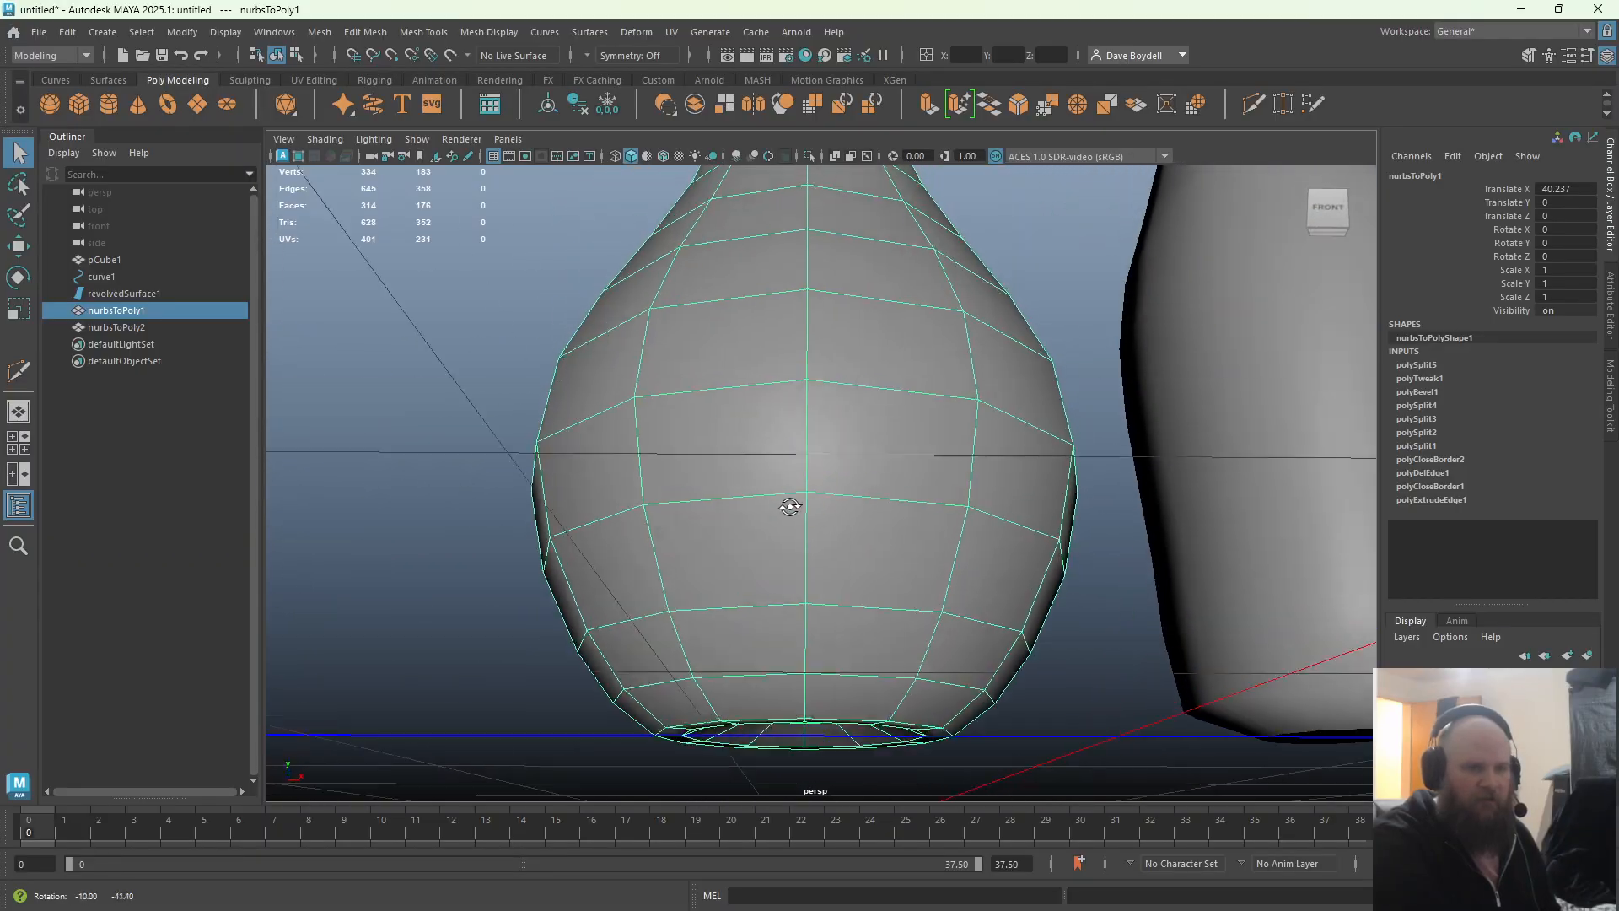
Try Fill Hole on the base opening of the neighbouring polygon vase
alt+middle_drag(790, 507, 604, 438)
alt+drag(802, 539, 831, 396)
click(913, 325)
alt+middle_drag(913, 329, 649, 480)
alt+right_drag(759, 498, 985, 513)
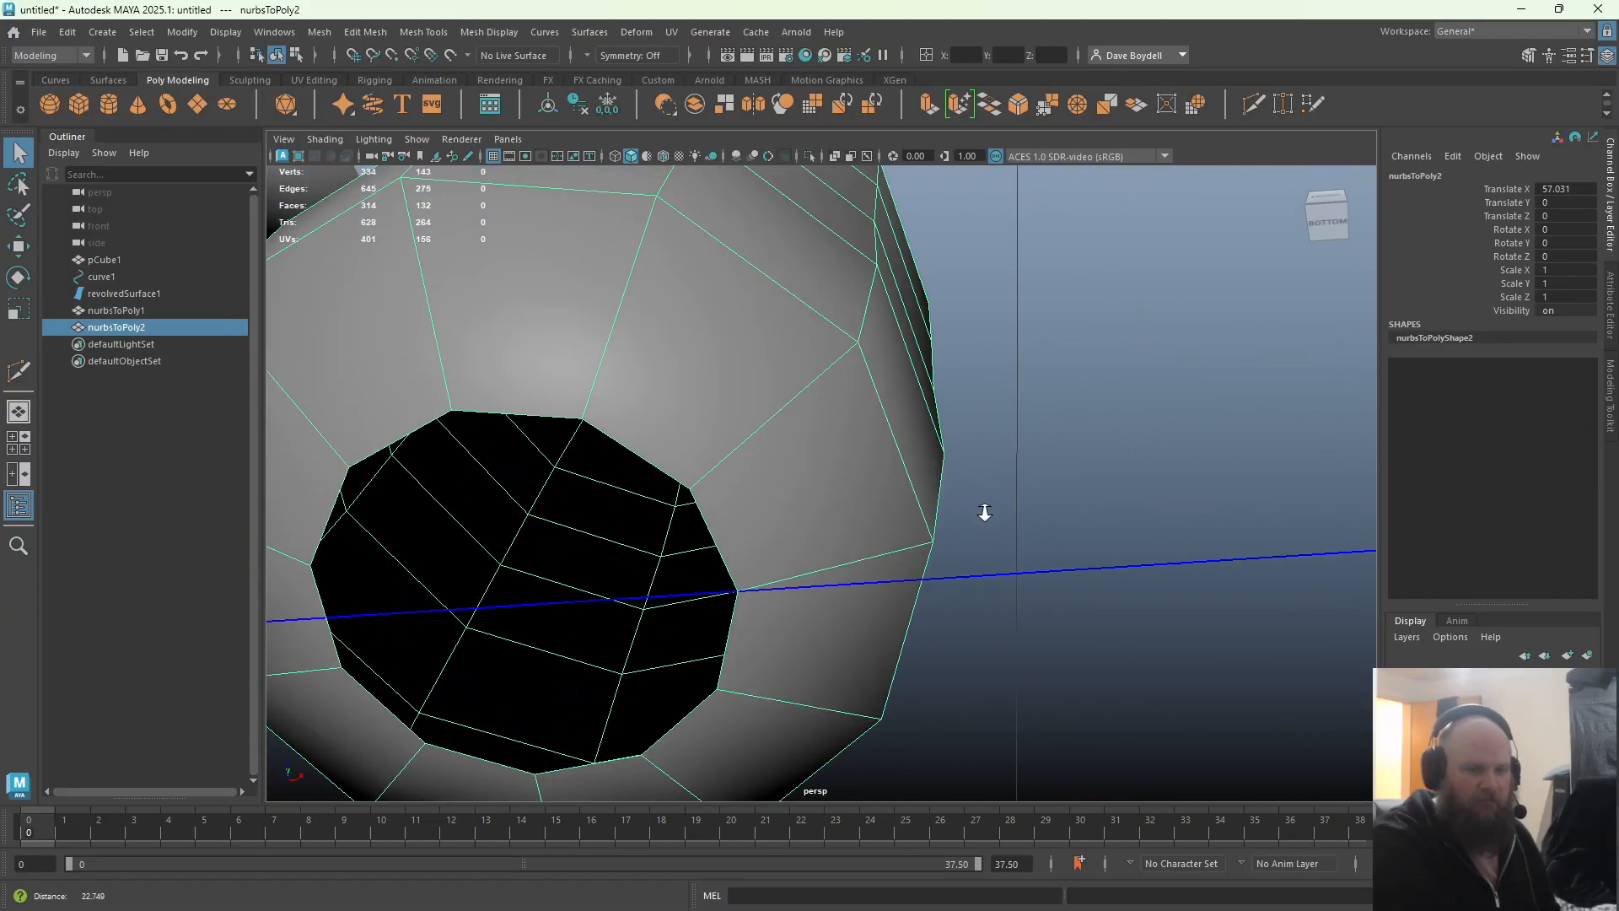
right_drag(604, 344, 604, 301)
click(521, 415)
alt+middle_drag(455, 276, 848, 296)
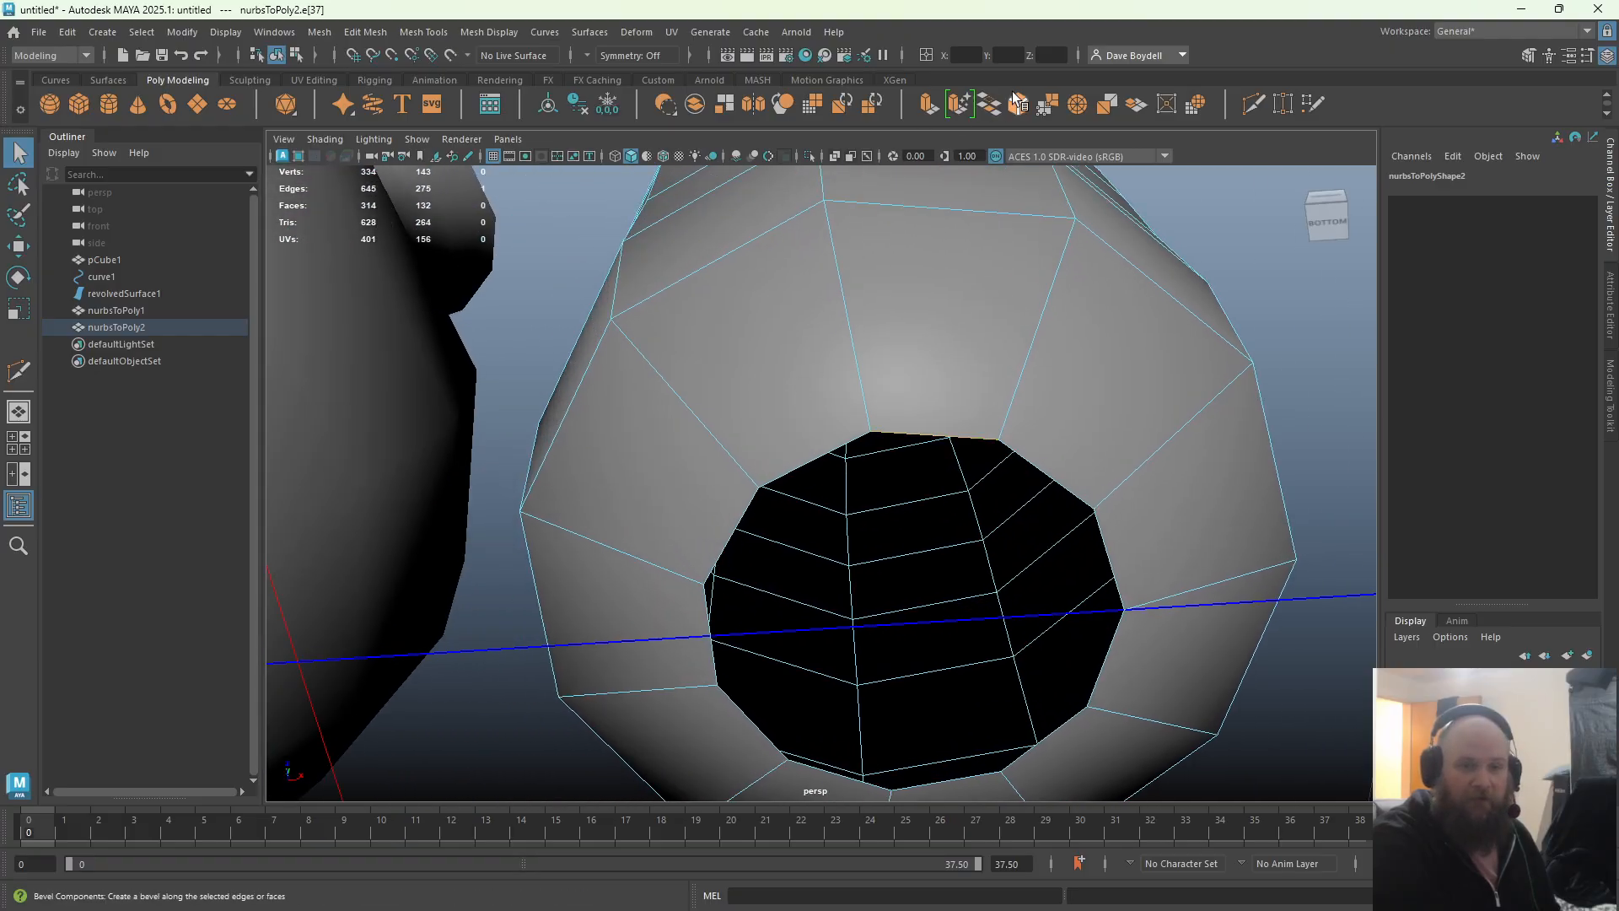
click(991, 109)
mouse_move(901, 361)
alt+mouse_down()
mouse_move(928, 329)
mouse_move(911, 331)
alt+mouse_up()
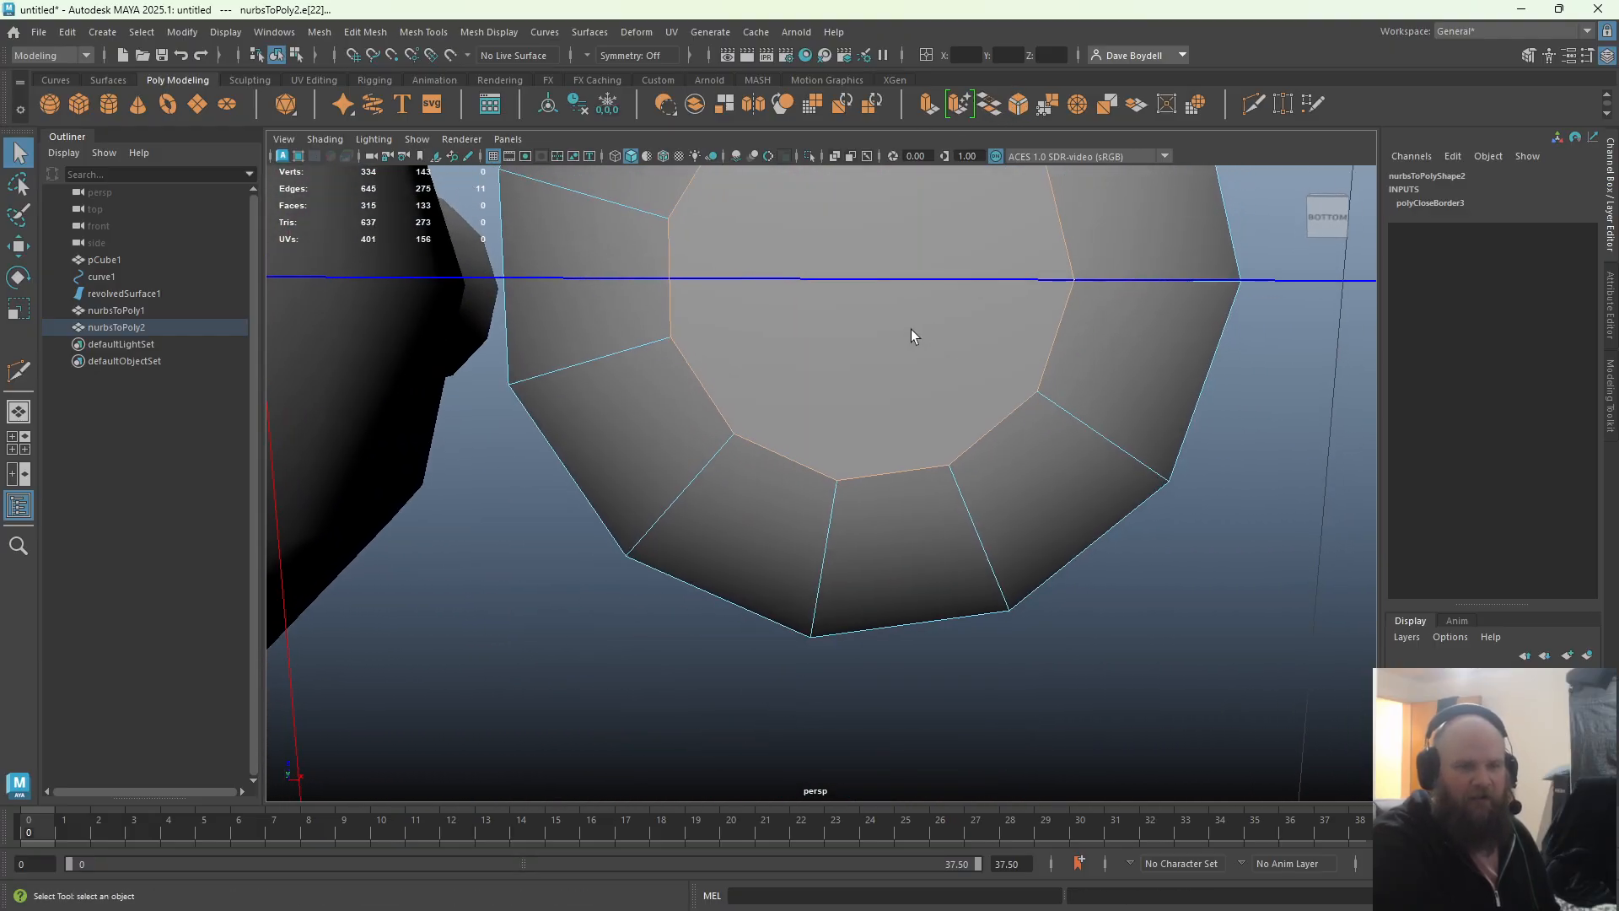
alt+right_drag(911, 332, 785, 312)
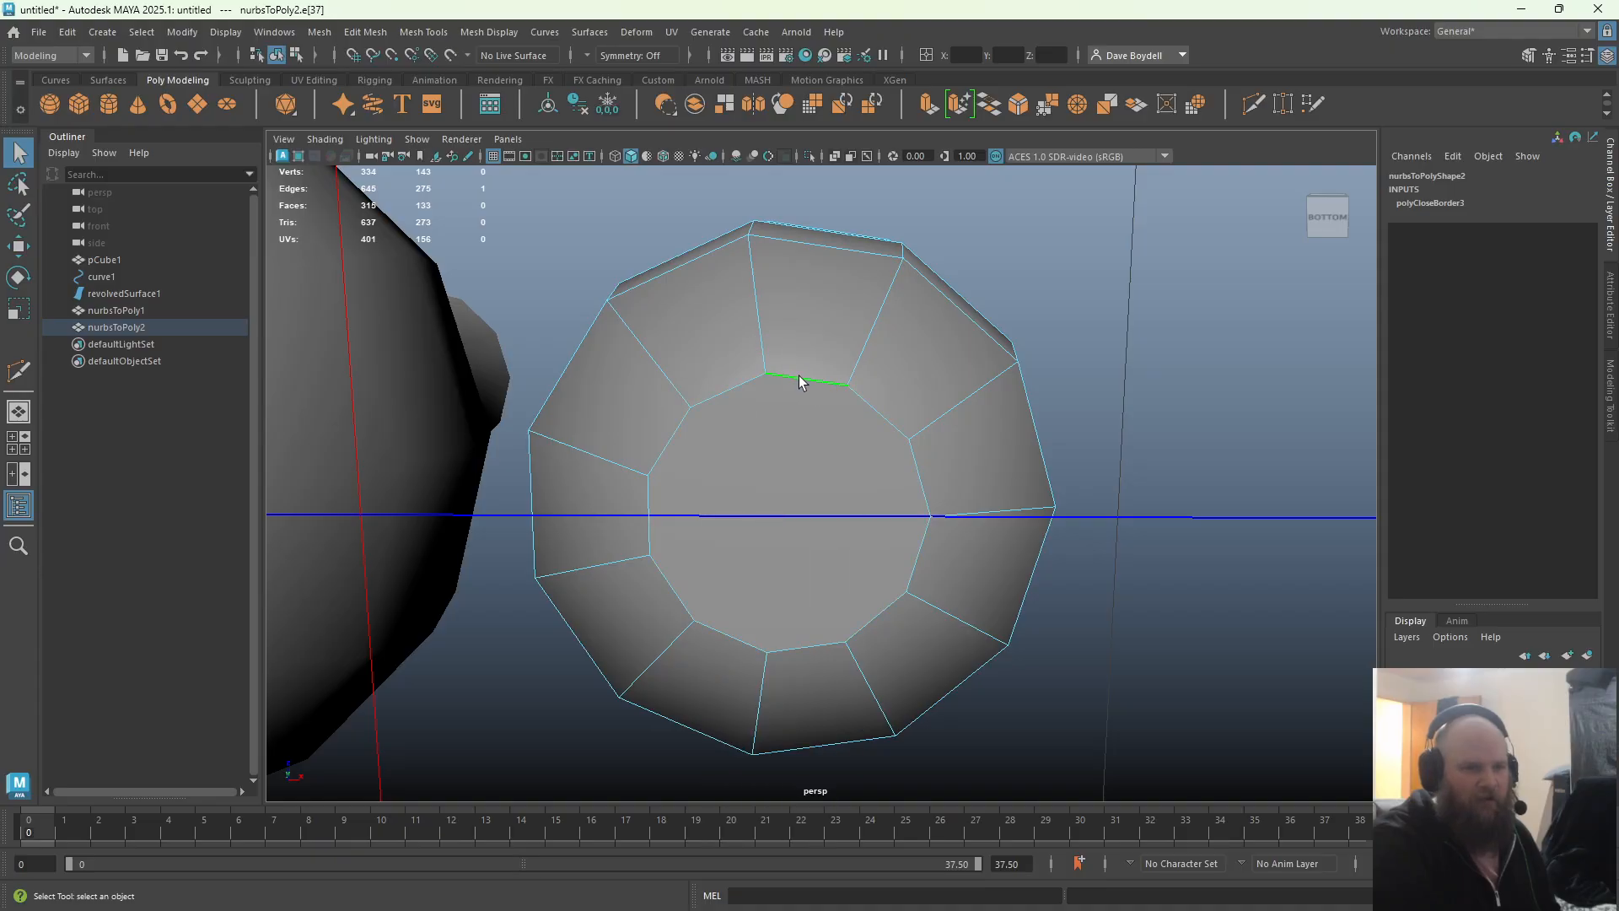
Select edges and the face of the new base cap, and undo back to before the Fill Hole
click(798, 376)
right_drag(777, 422, 769, 467)
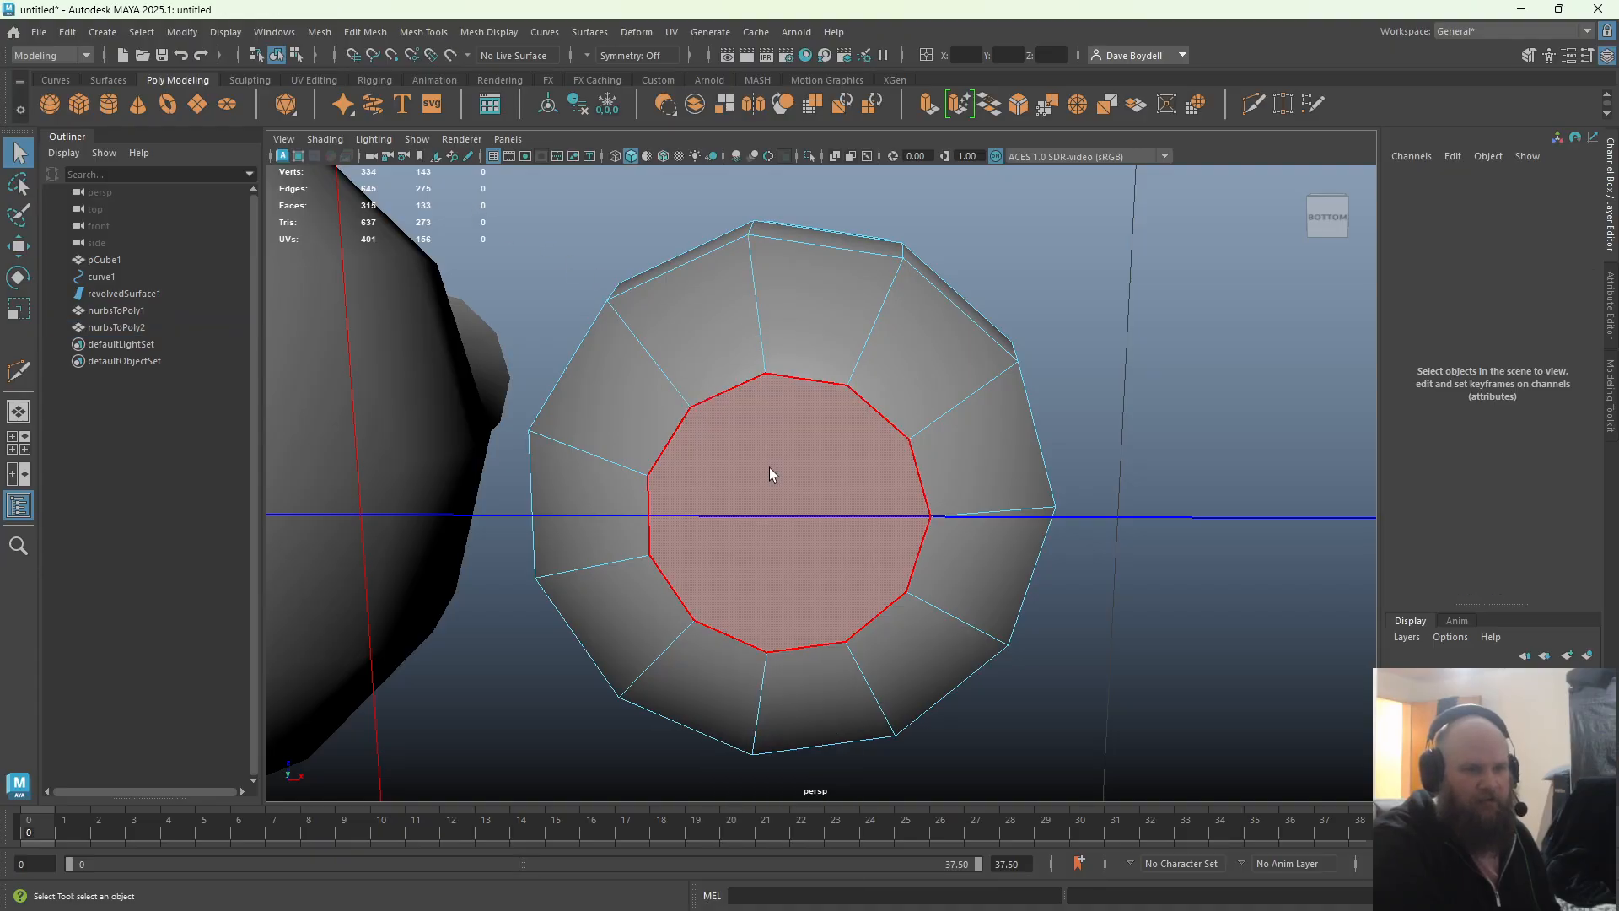
click(769, 468)
right_drag(766, 400, 763, 333)
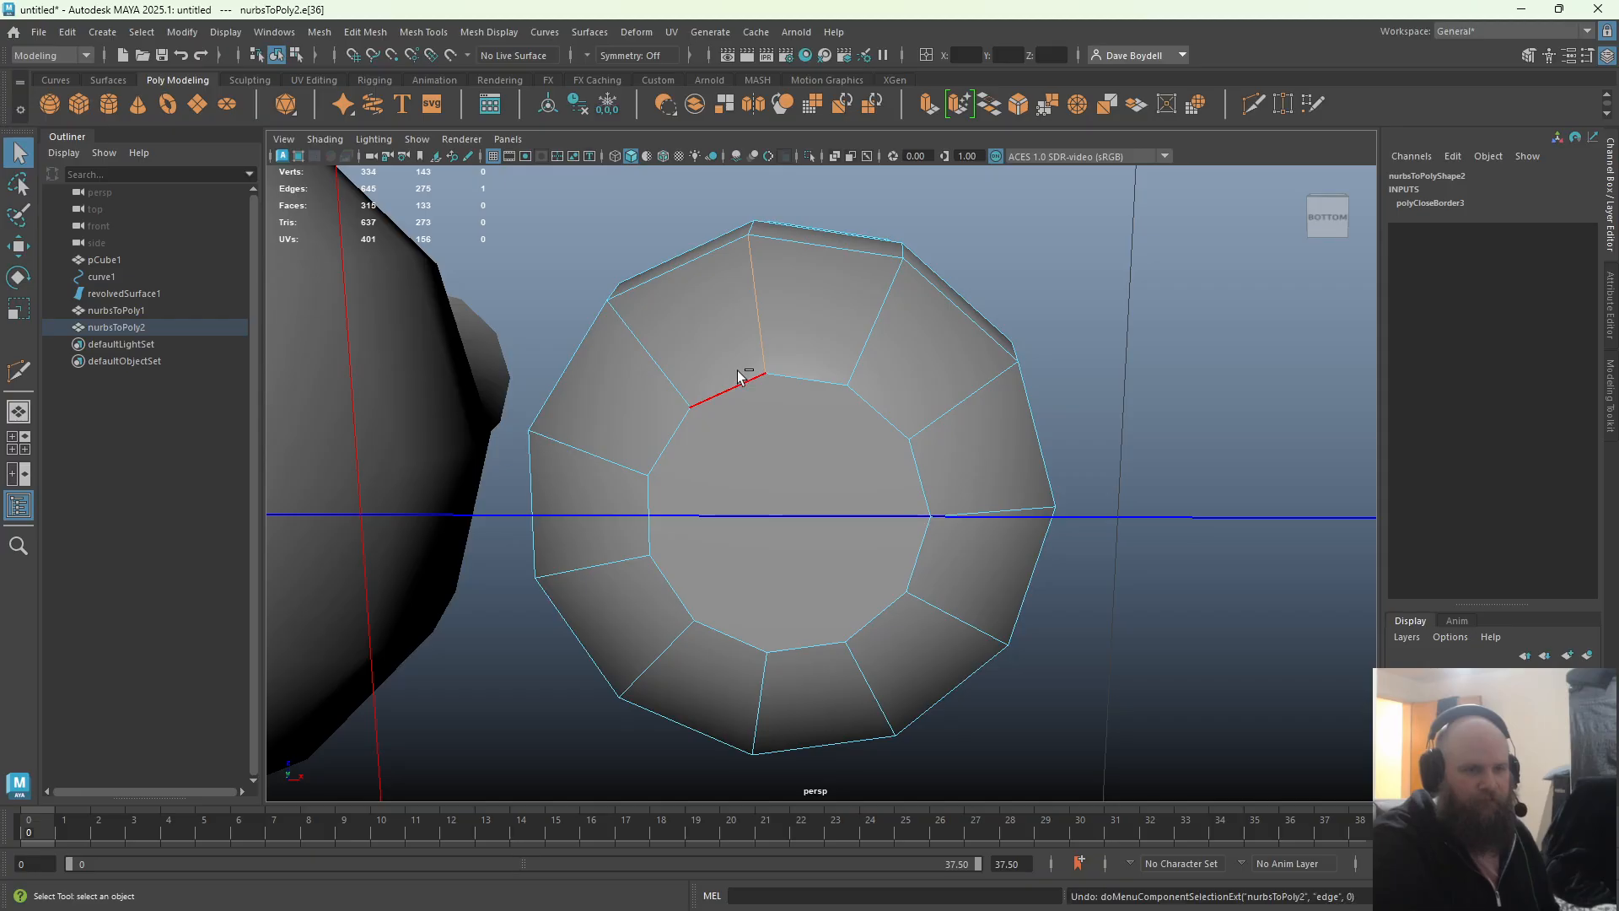
key(ctrl+z)
key(ctrl+z)
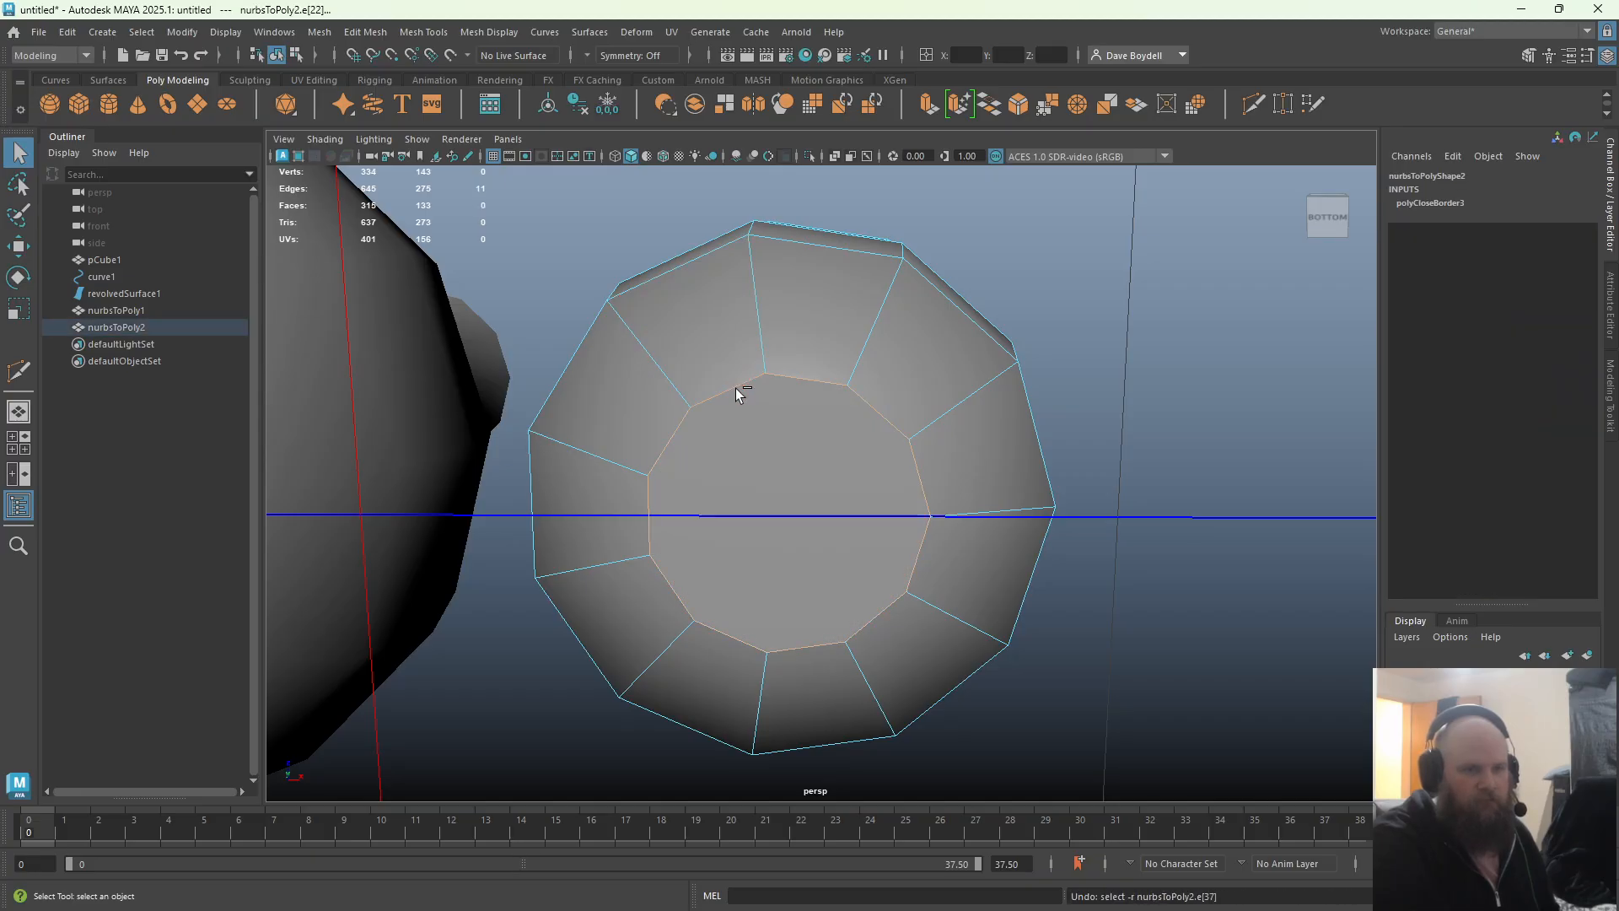
key(ctrl+z)
key(ctrl+z)
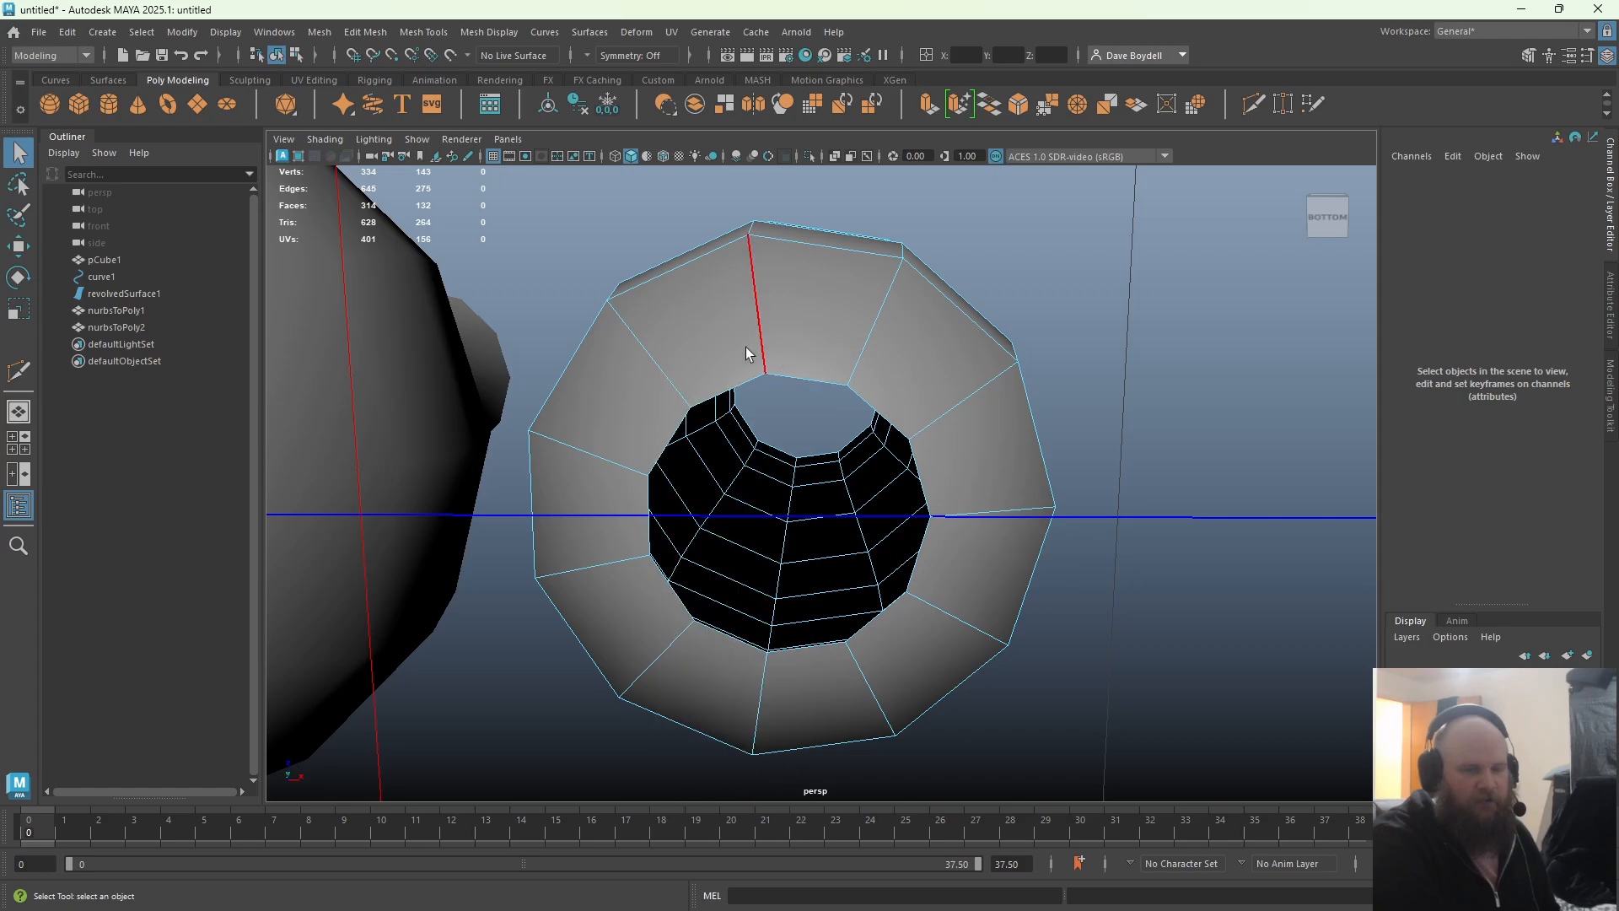
Extrude the border edges of the slim vase's base opening and merge them to the centre to close it
double_click(742, 377)
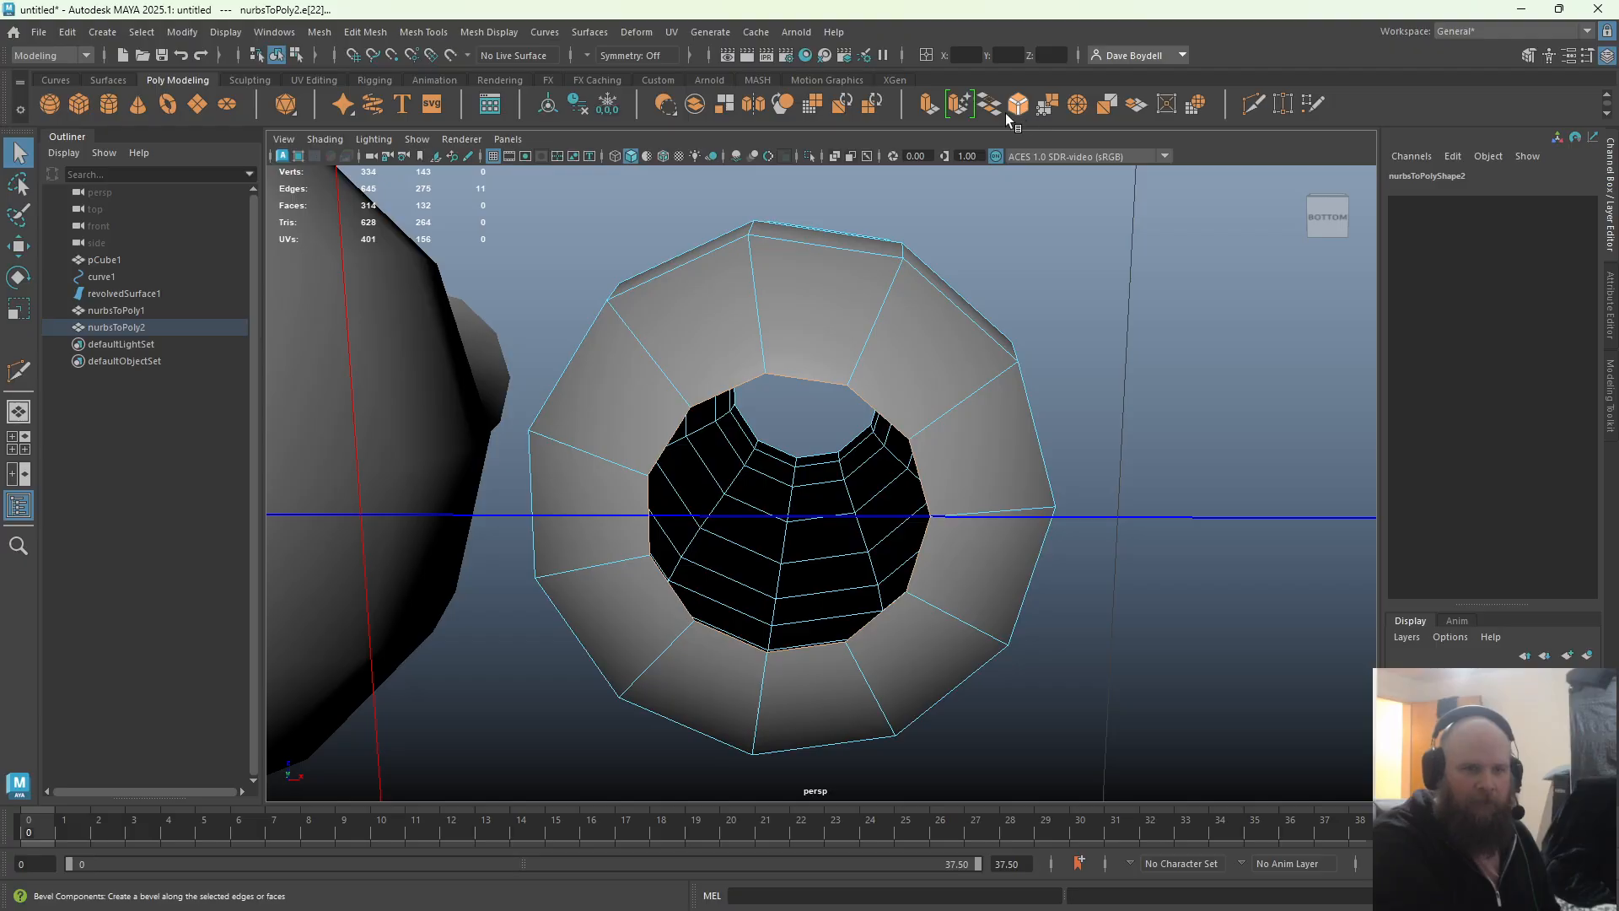
click(928, 105)
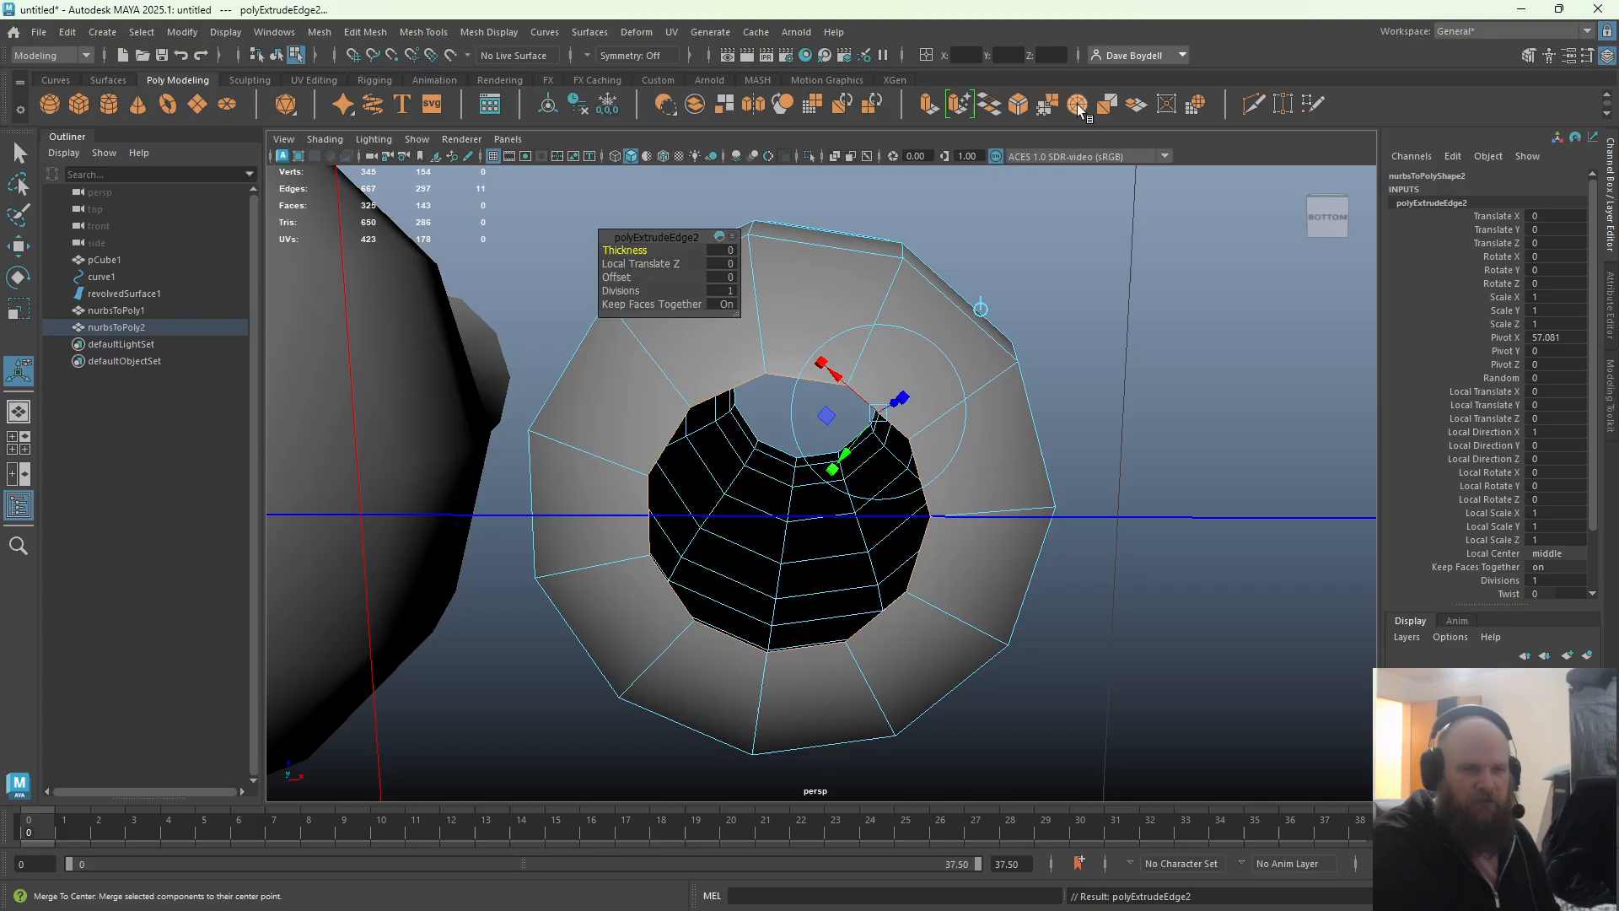
click(1076, 103)
Bevel the horizontal edge loop just above the slim vase's base in the front view
alt+drag(745, 387, 824, 427)
key(space)
alt+middle_drag(792, 459, 467, 448)
alt+middle_drag(1127, 431, 643, 458)
scroll(779, 440, up, 2)
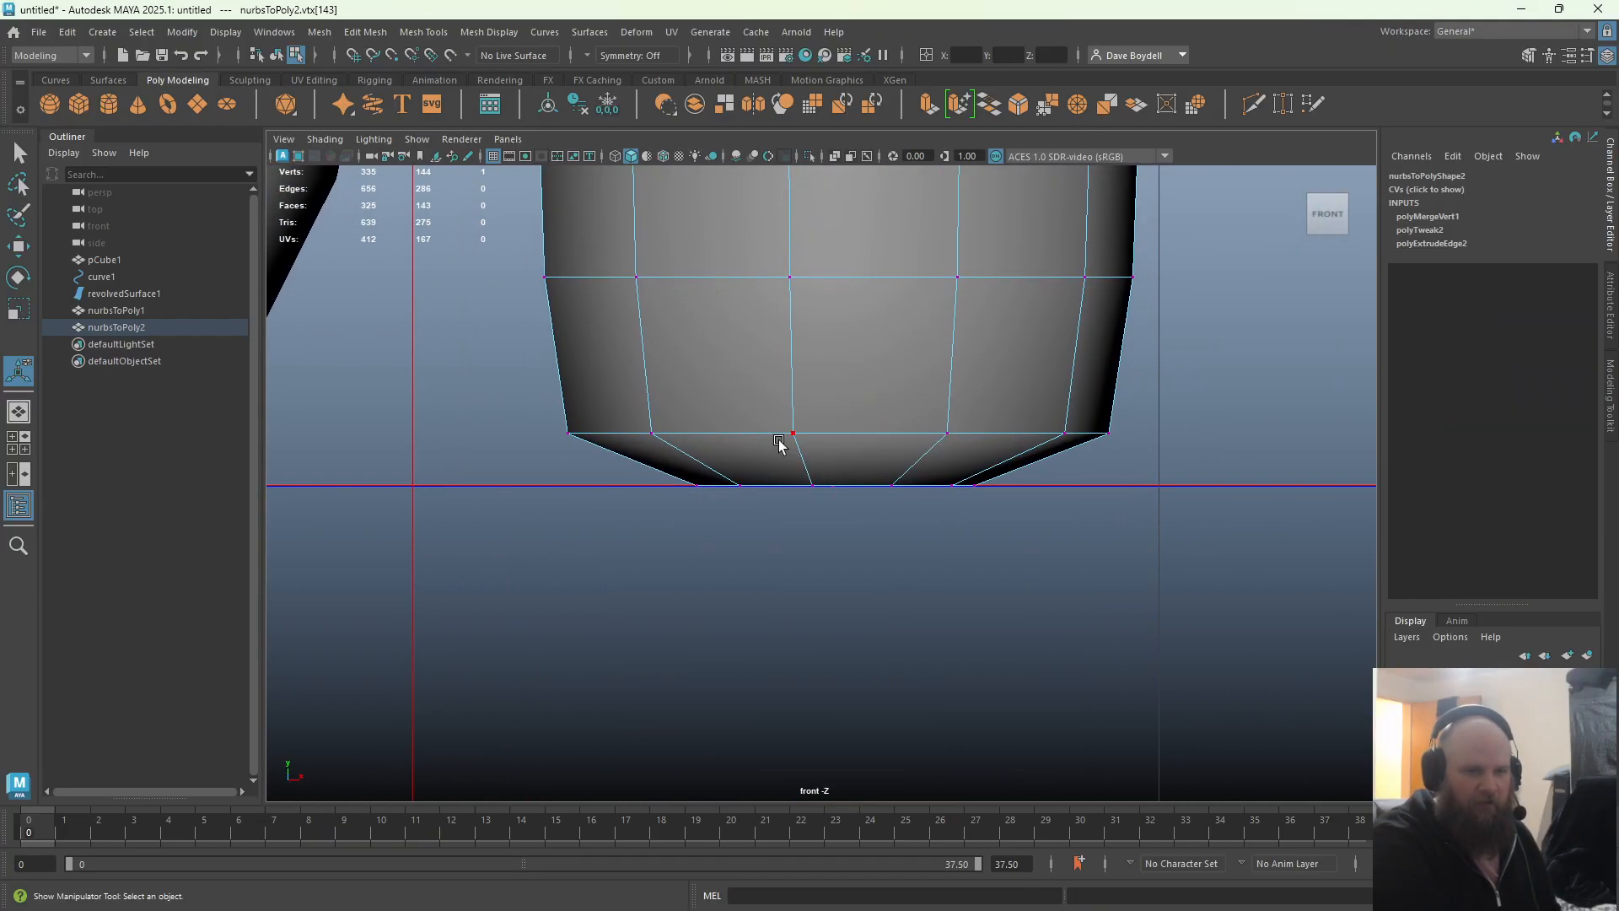
right_drag(779, 441, 778, 390)
double_click(747, 429)
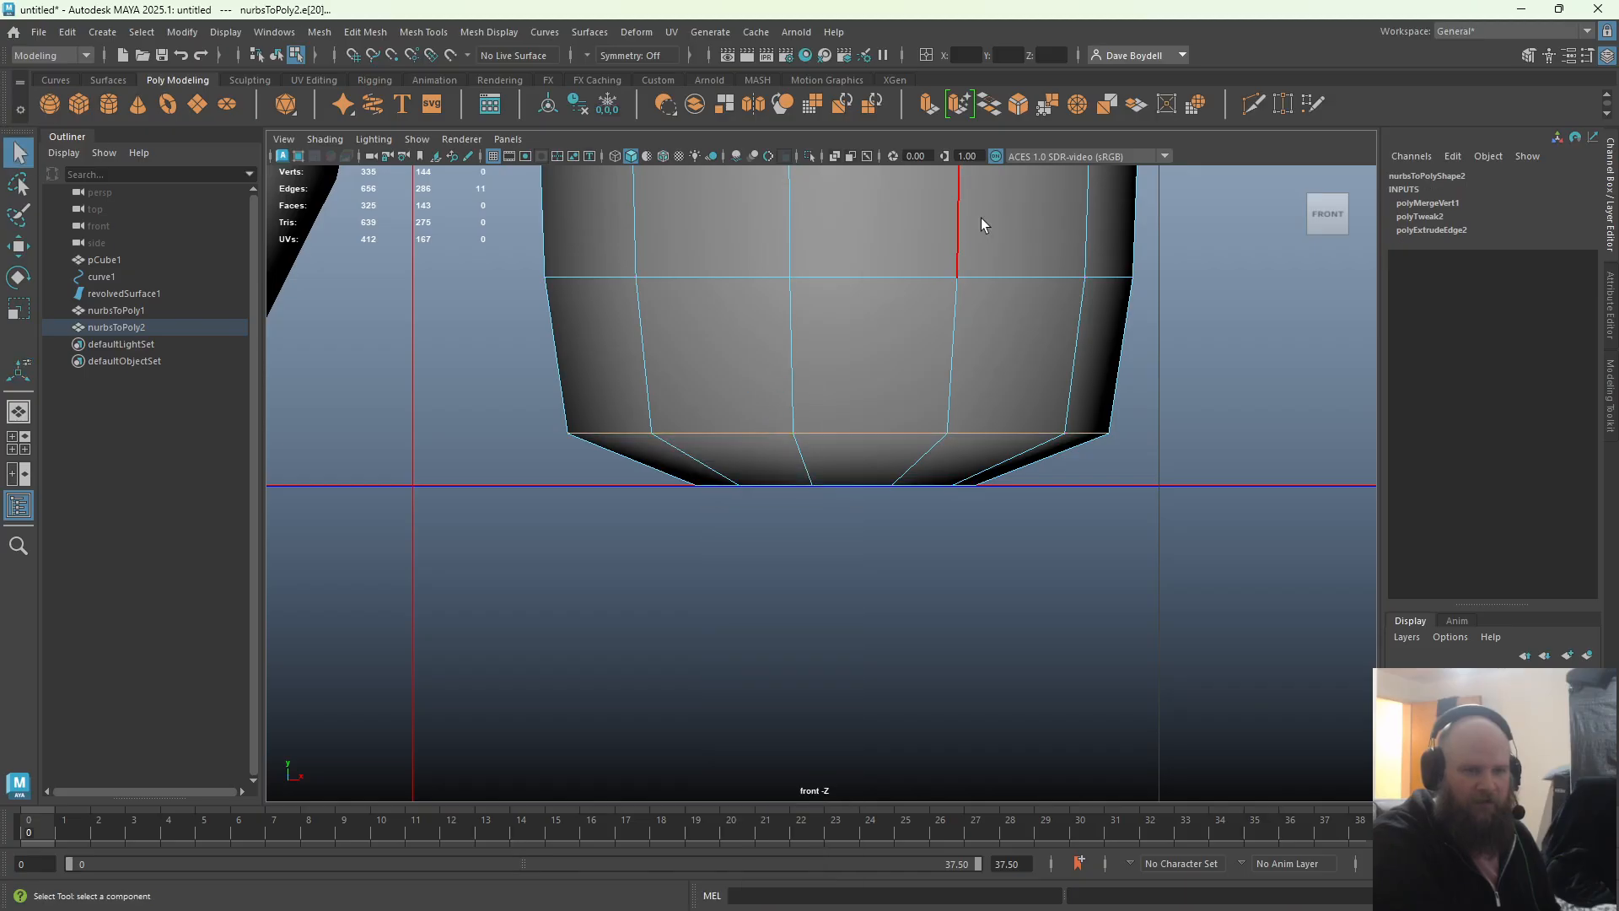
click(1015, 108)
drag(983, 303, 977, 312)
Move the lower edge loop of the bevel down to the ground line, snapped to the grid
double_click(762, 439)
key(w)
key(x)
drag(836, 391, 837, 427)
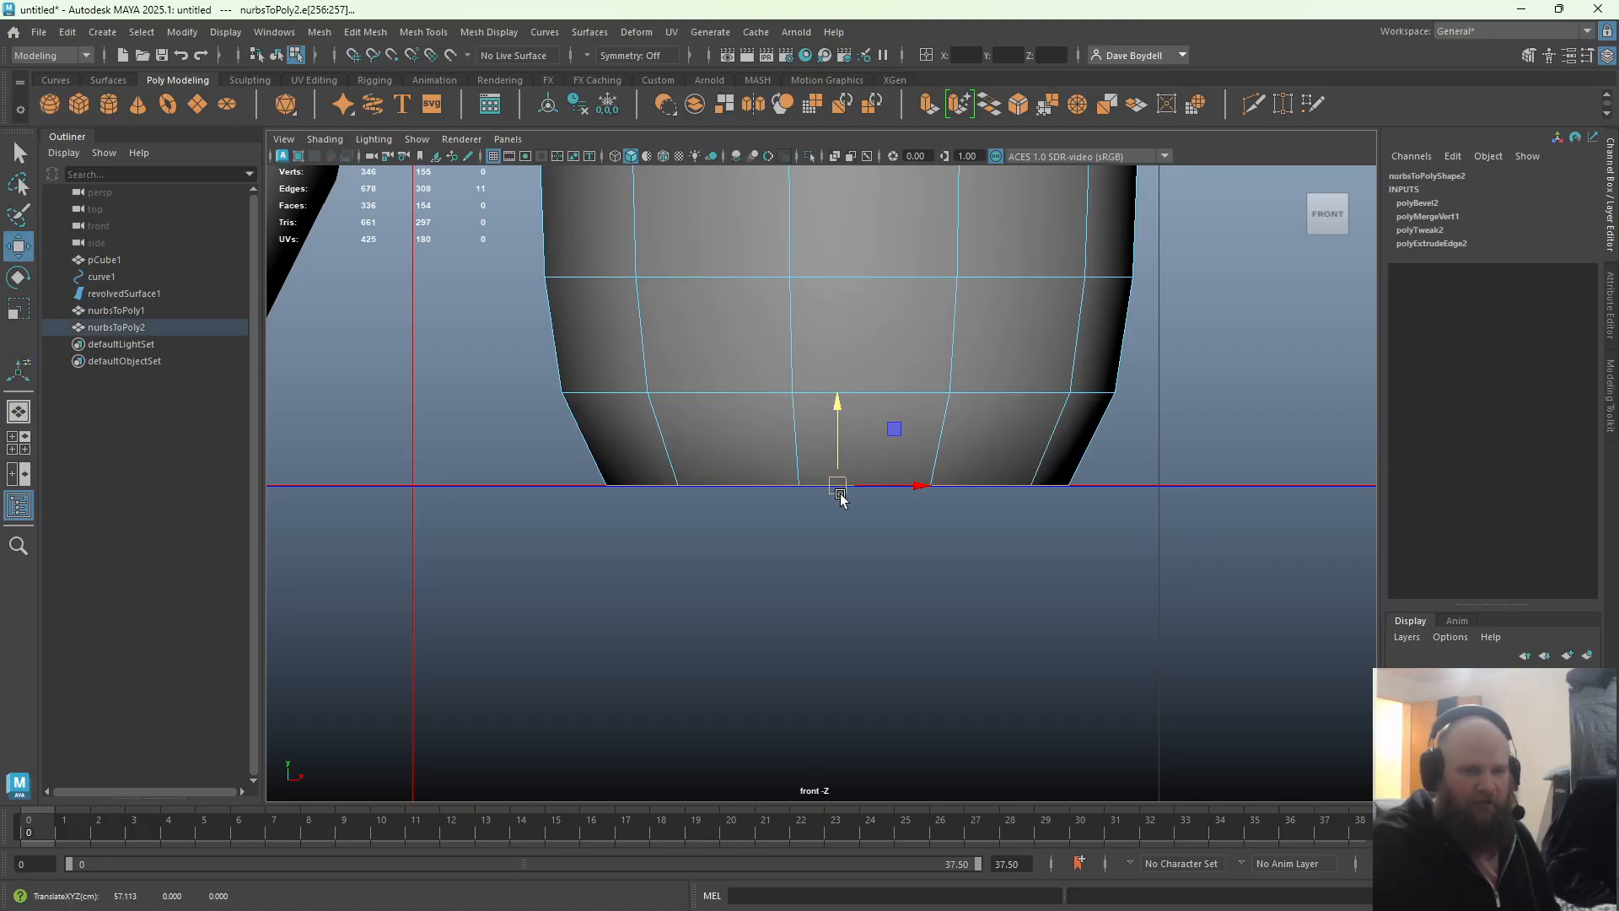
Scale the inner edge loop on the slim vase's underside in towards the centre
key(space)
key(space)
alt+right_drag(860, 441, 901, 479)
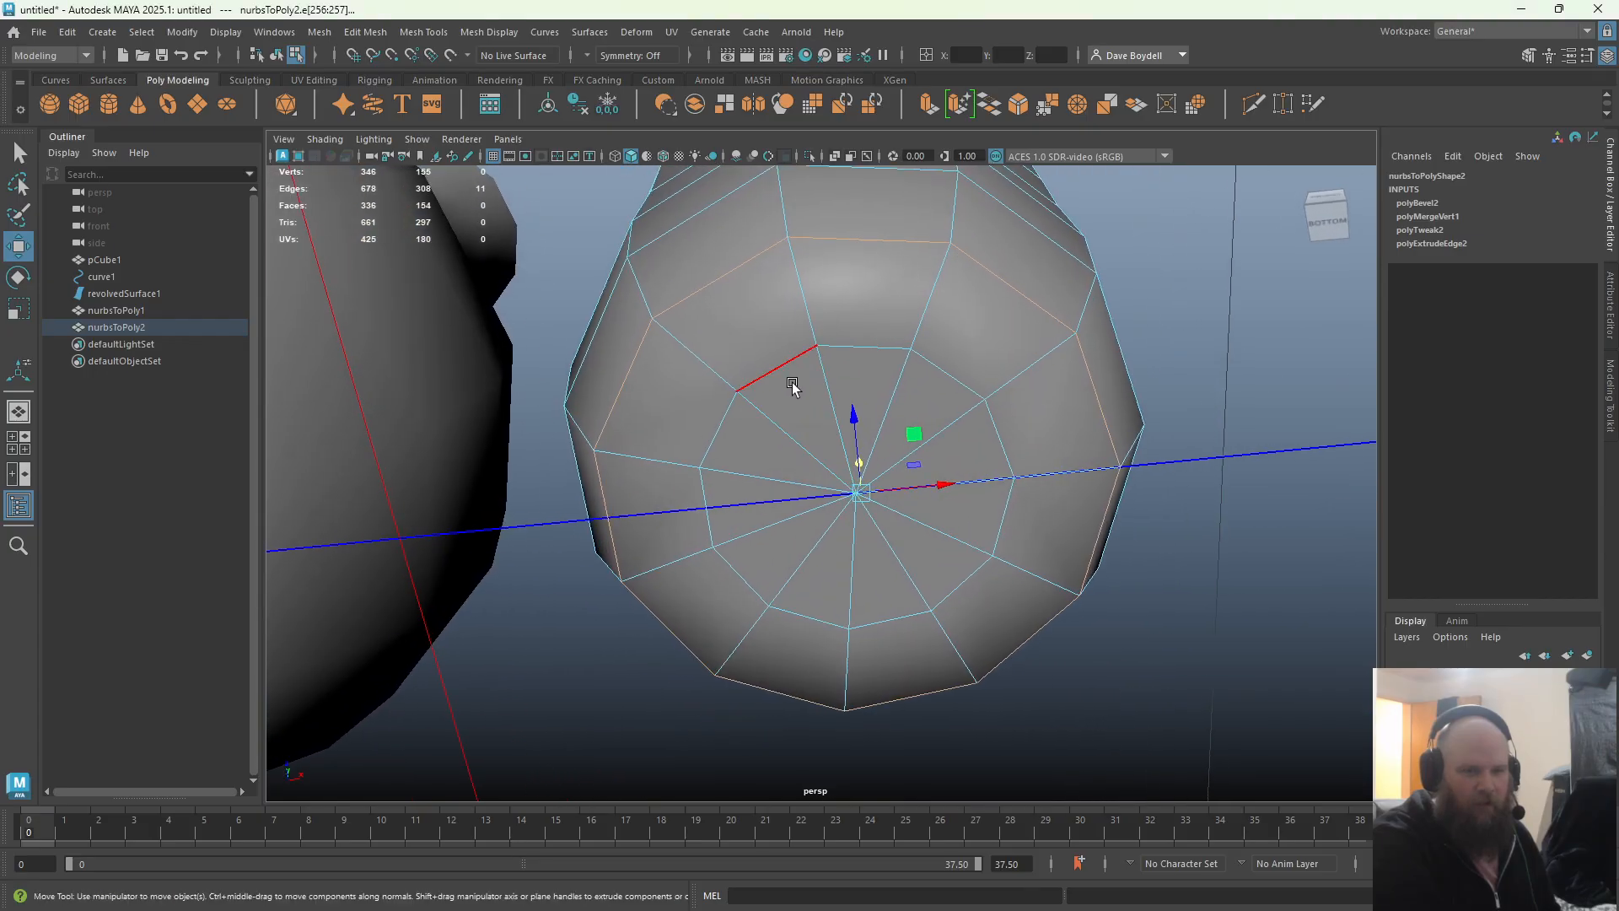
key(r)
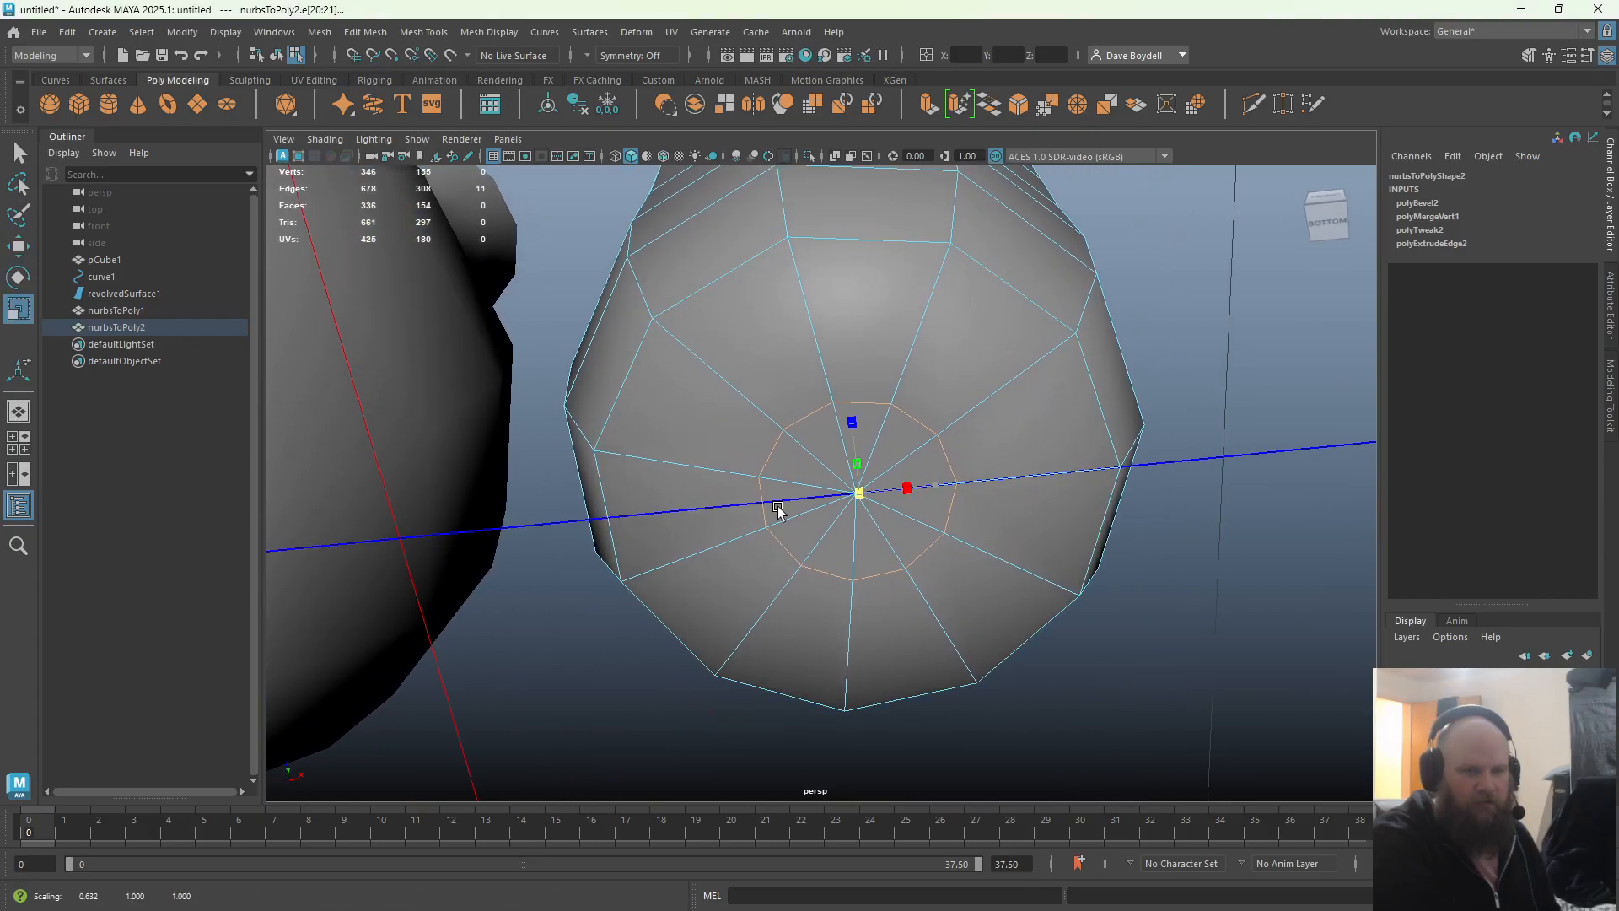
click(768, 416)
Connect the ring of radial edges on the slim vase's underside to add an edge loop between rim and centre
double_click(787, 348)
click(423, 31)
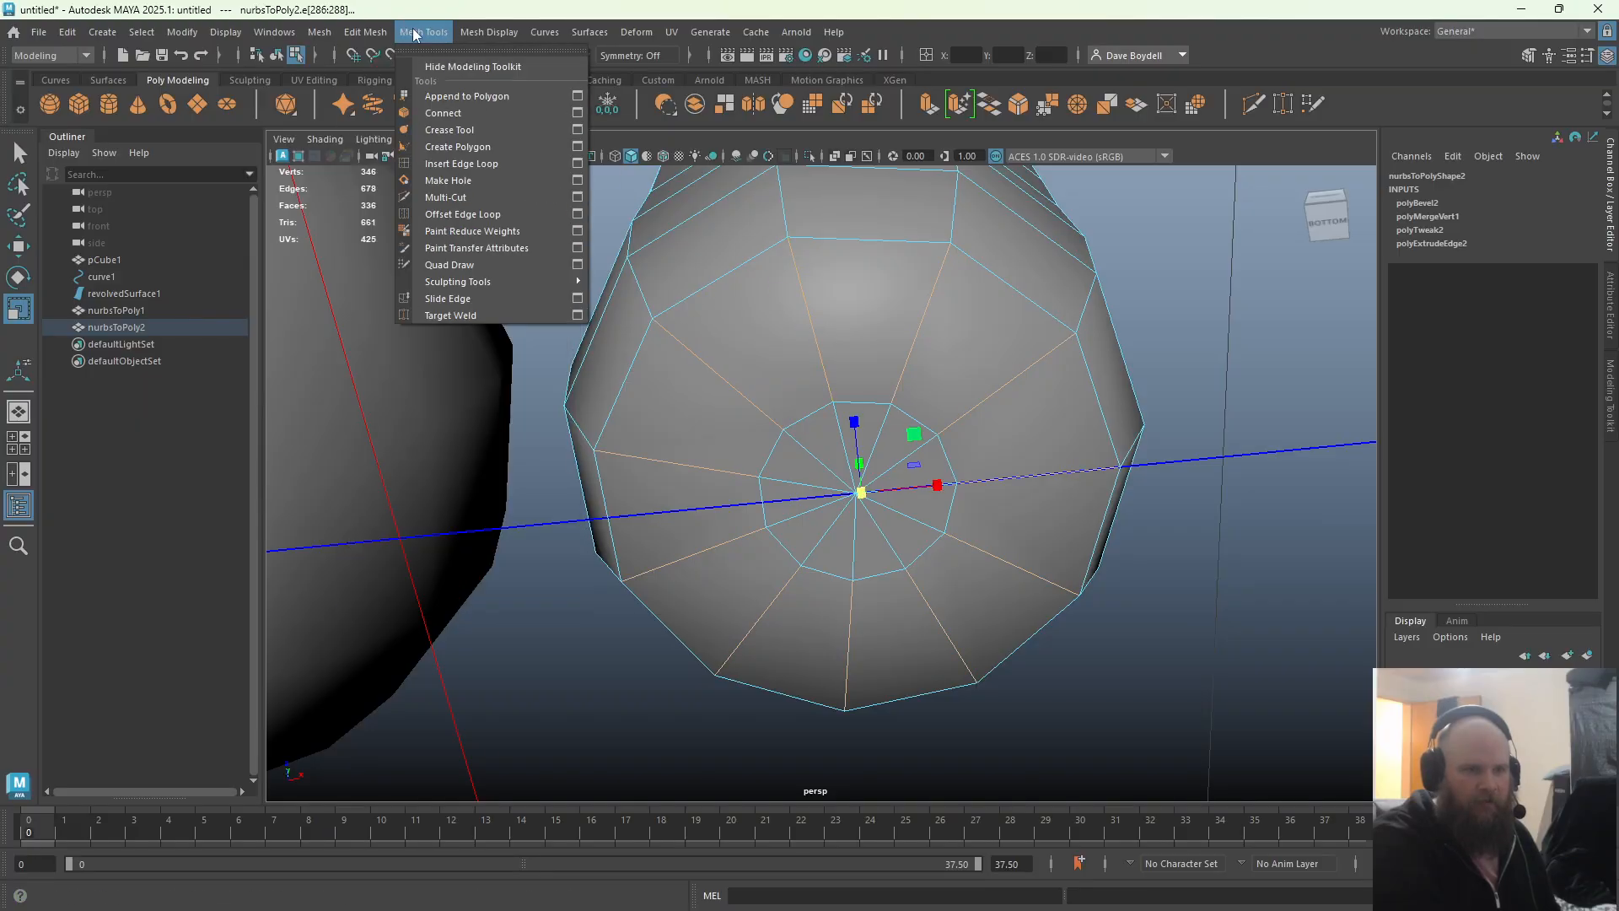
click(429, 128)
click(841, 332)
key(q)
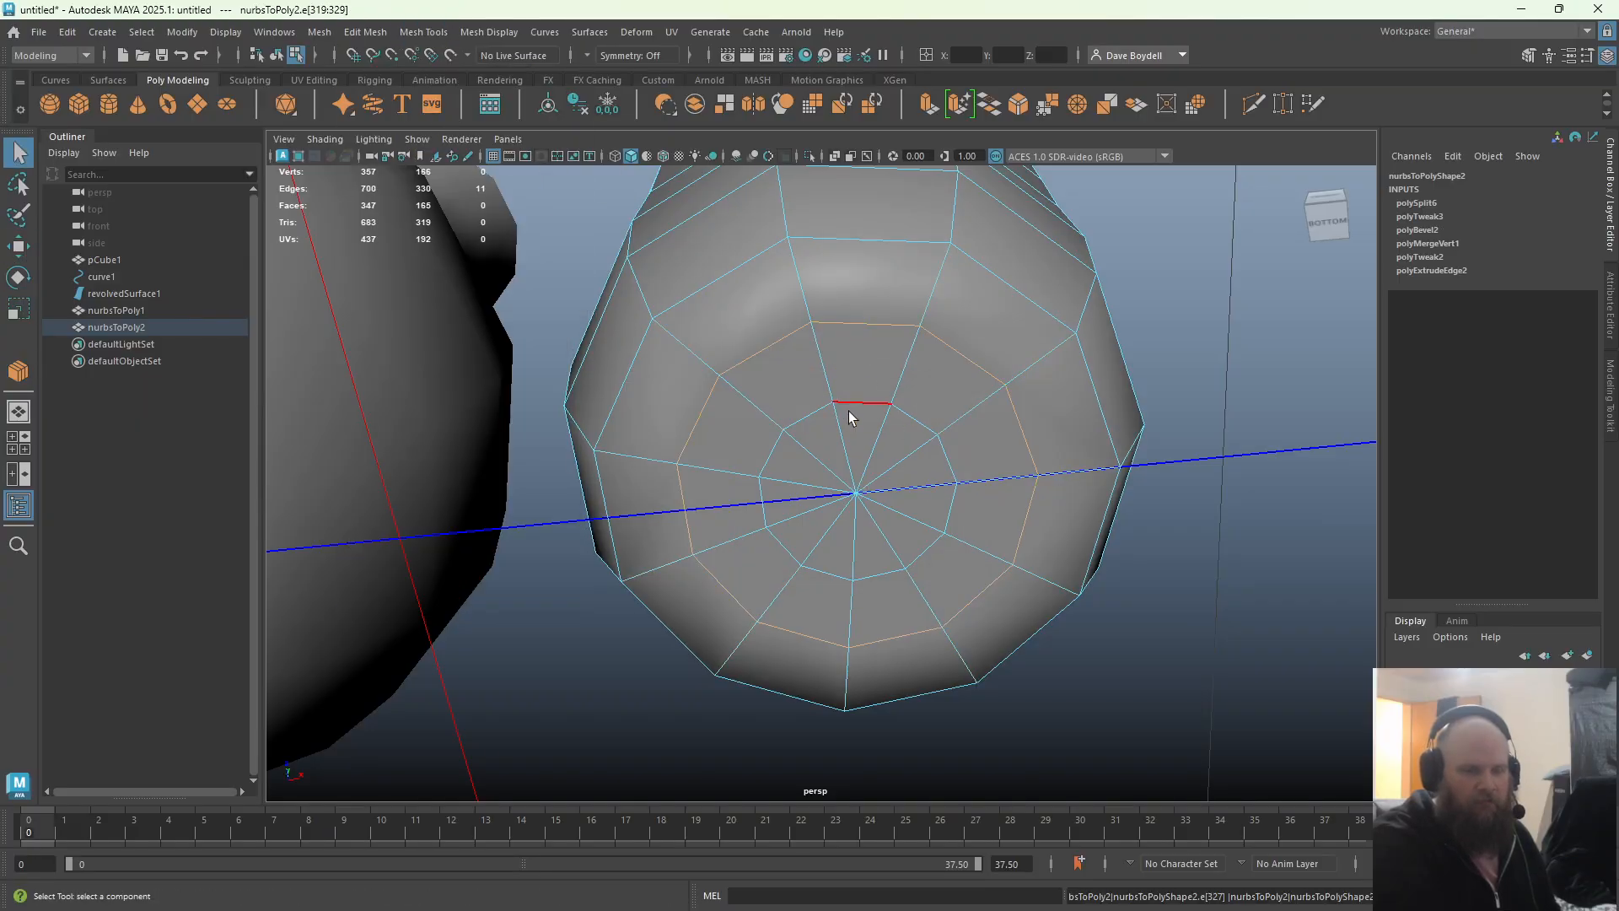
Move the triangular faces at the centre of the underside up into the vase to make the base concave
right_drag(849, 412, 851, 442)
drag(793, 421, 919, 557)
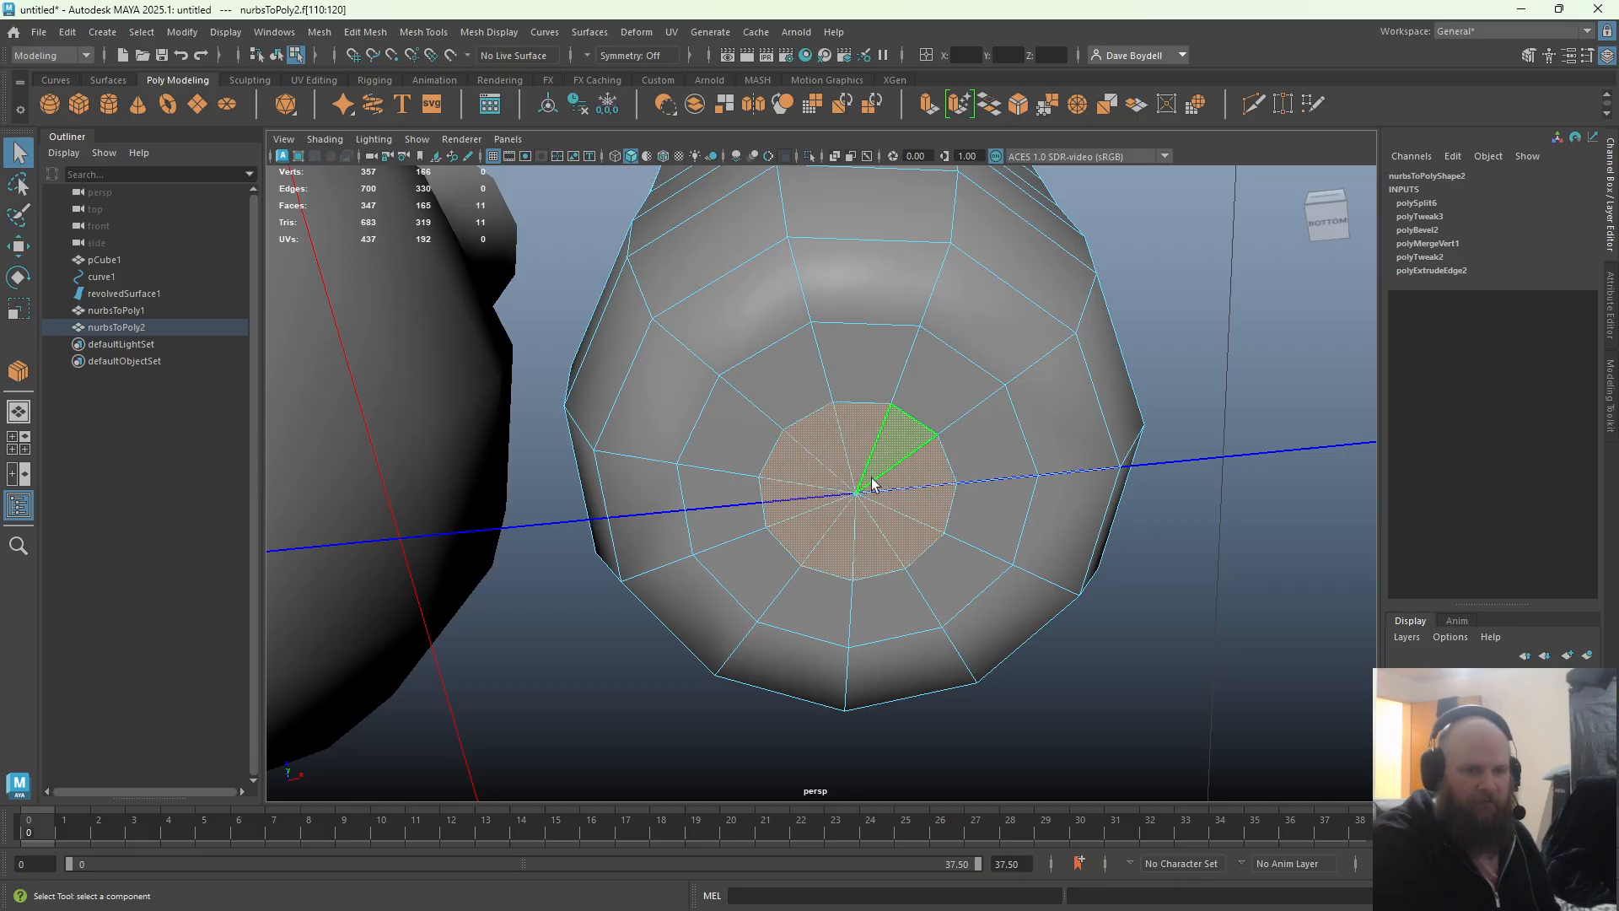
key(w)
alt+drag(862, 439, 834, 496)
drag(793, 613, 802, 585)
Scale the edge loop around the base recess outwards, closer to the vase's bottom rim
right_drag(675, 428, 725, 552)
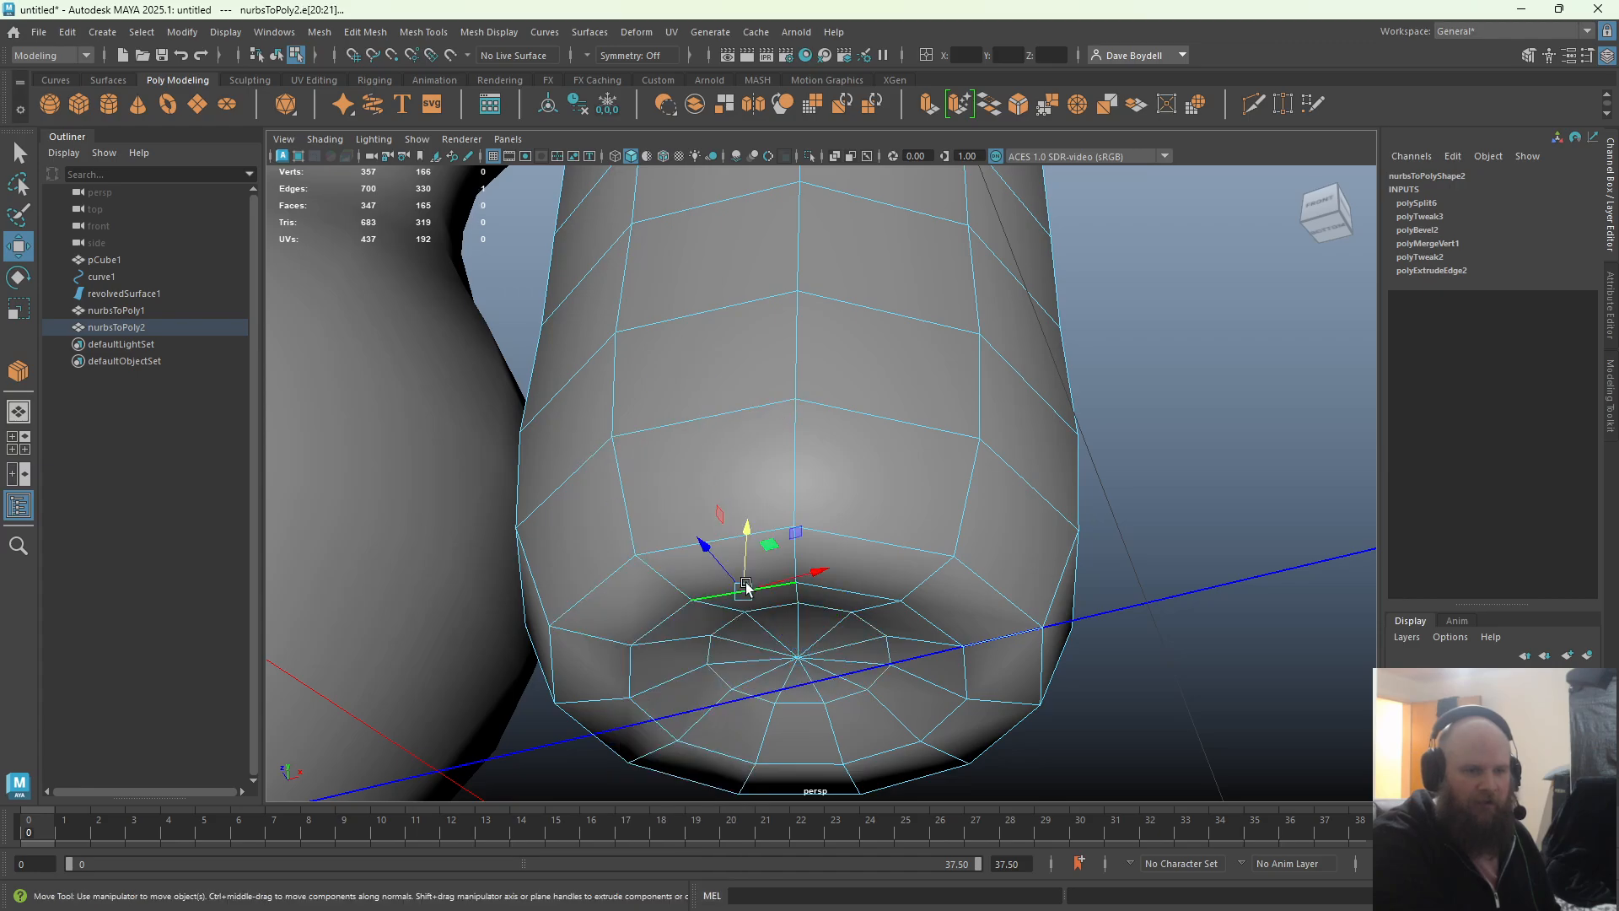
key(r)
drag(802, 683, 843, 711)
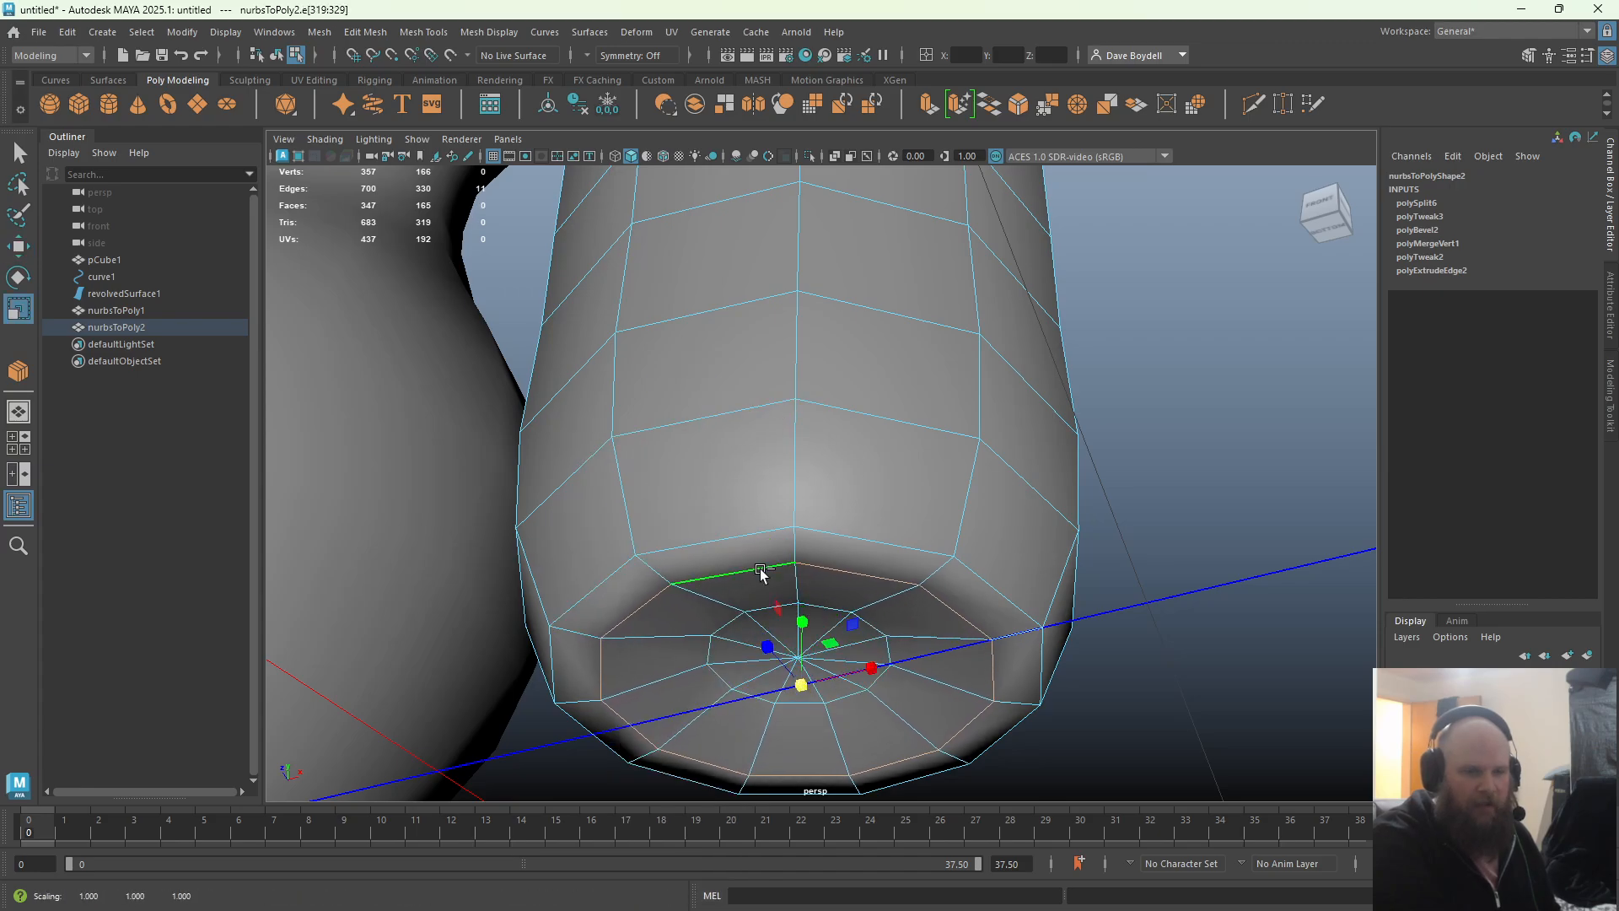
Bevel the outer and inner edge loops of the slim vase's bottom rim with a Fraction of 0.4
shift+double_click(742, 536)
key(ctrl+b)
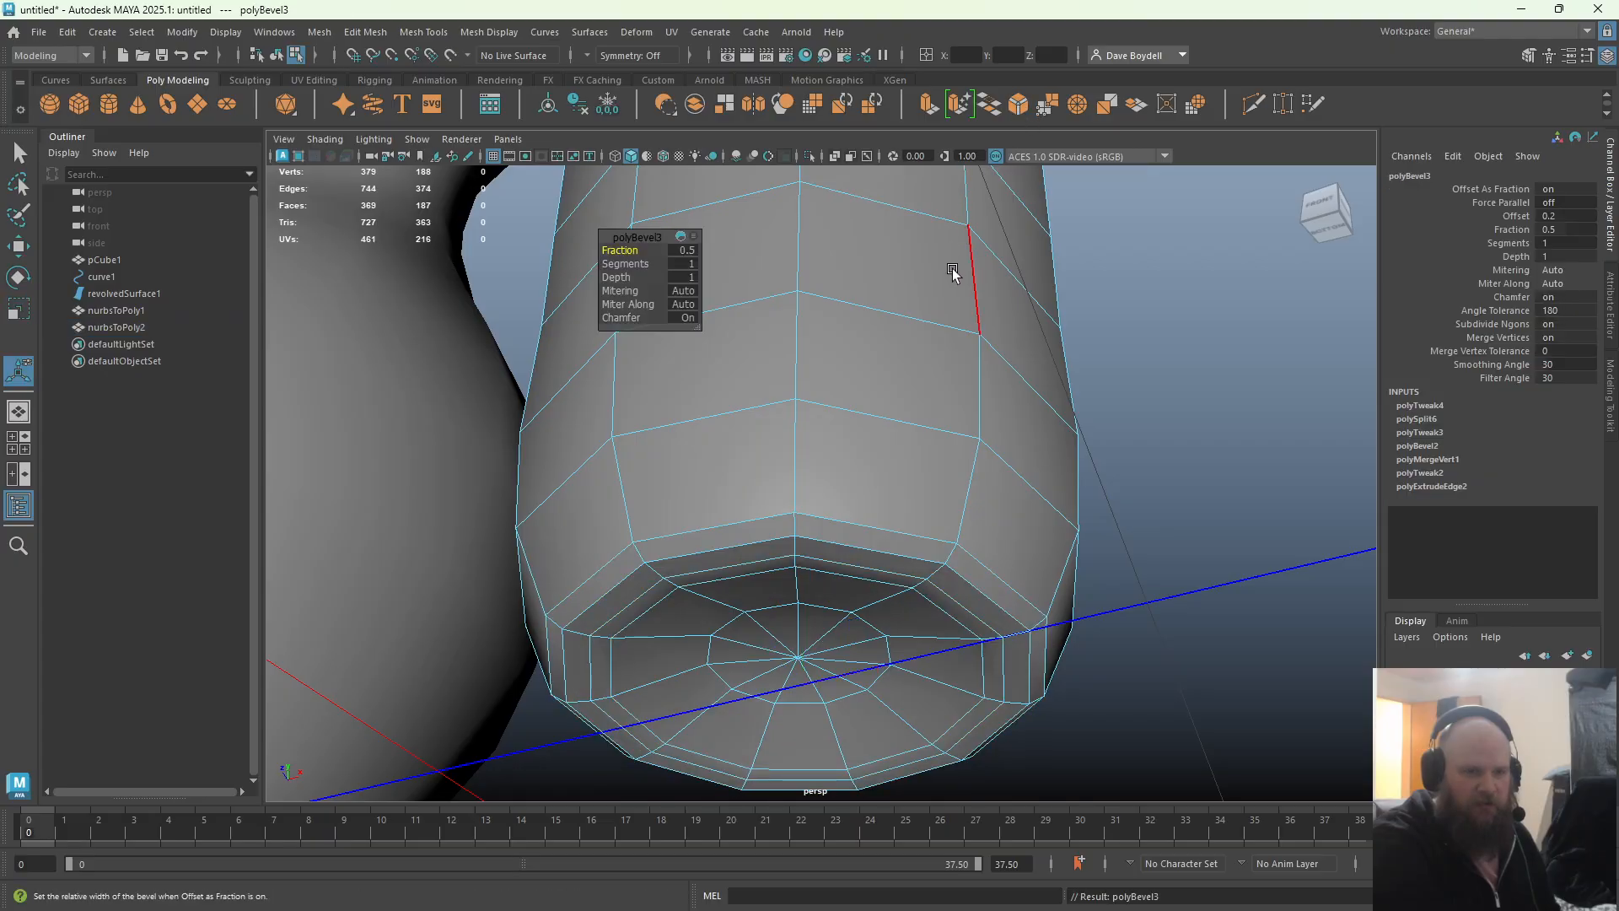
alt+drag(832, 421, 950, 474)
alt+middle_drag(950, 475, 928, 373)
middle_drag(928, 373, 933, 375)
Bevel the outer and inner edge loops of the round vase's bottom rim, and return to object mode
alt+middle_drag(788, 425, 1175, 406)
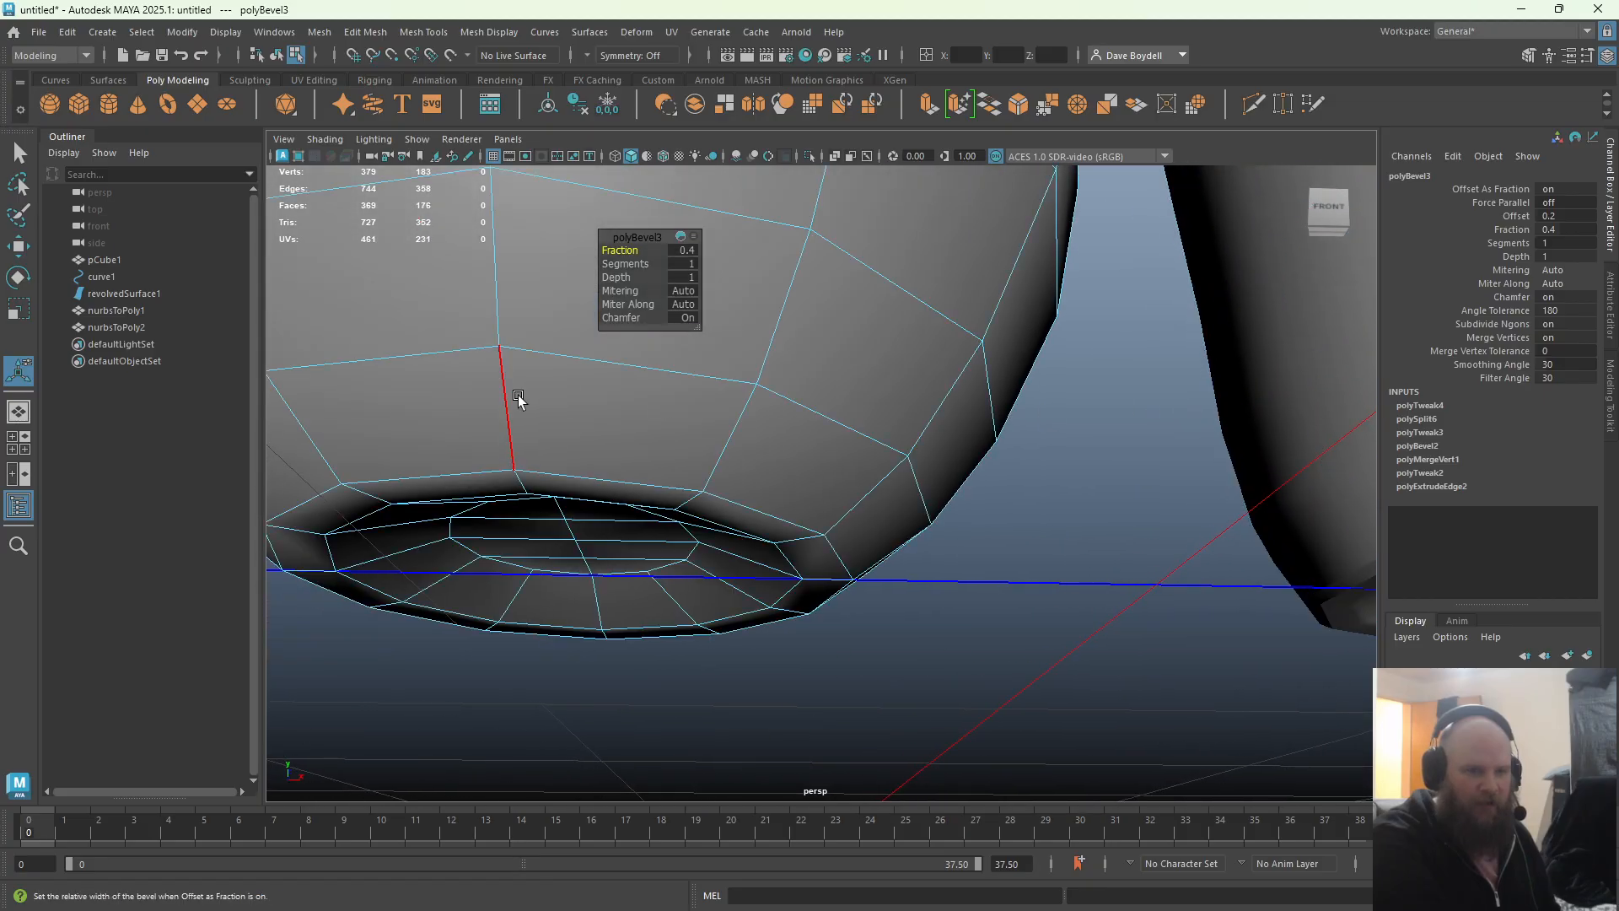
key(q)
double_click(468, 474)
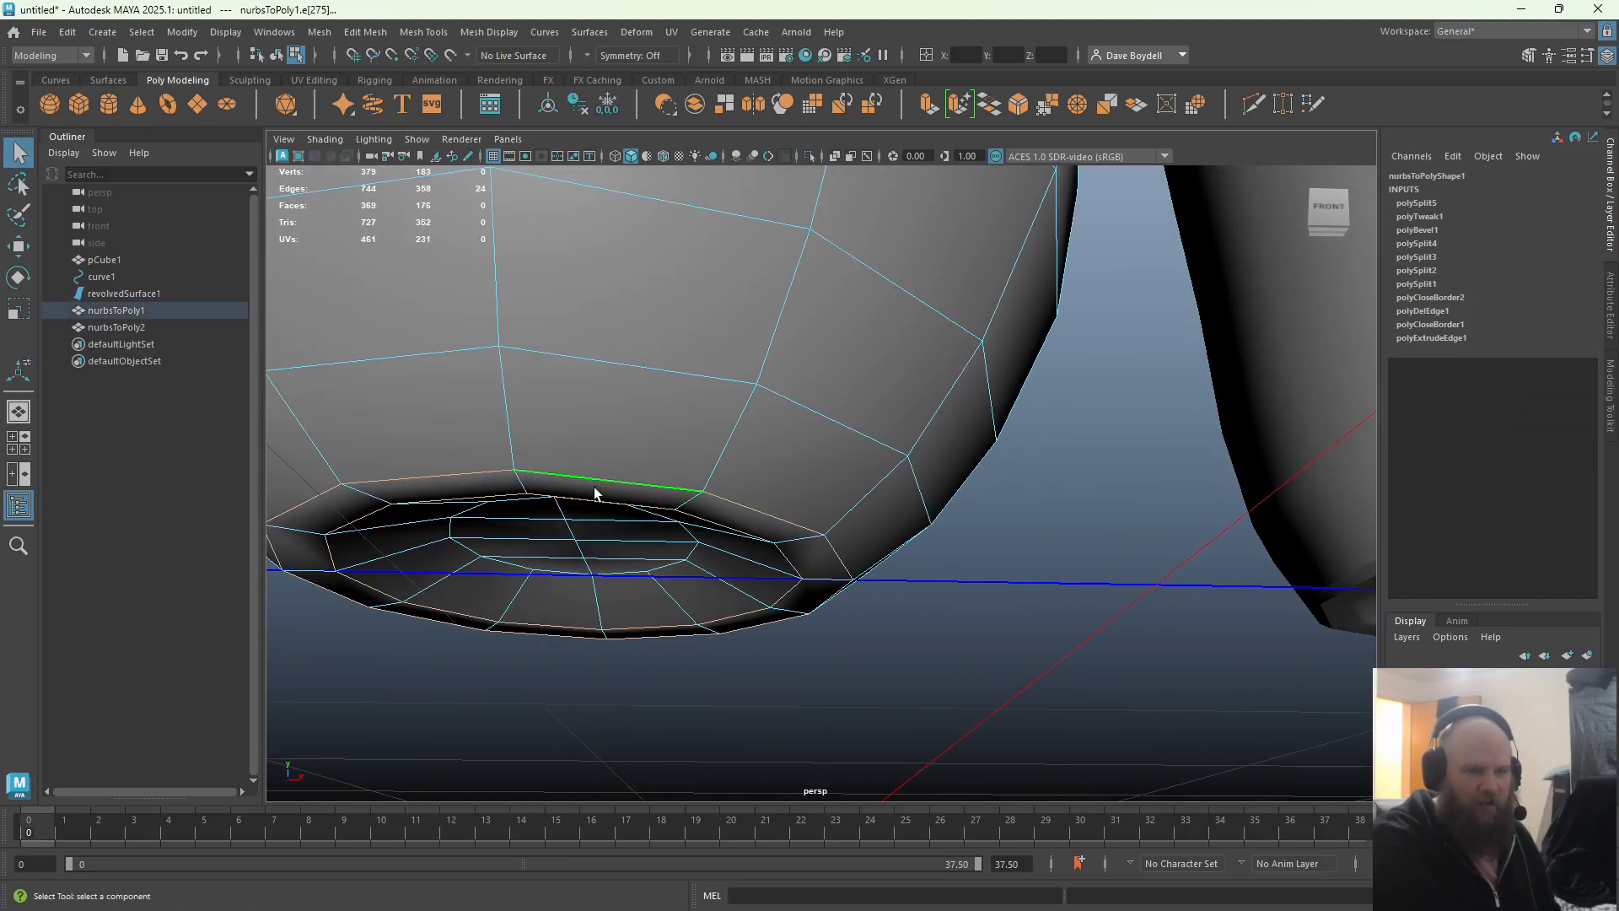
key(ctrl+b)
key(w)
alt+right_drag(650, 469, 405, 279)
right_drag(636, 345, 637, 297)
click(862, 412)
key(F8)
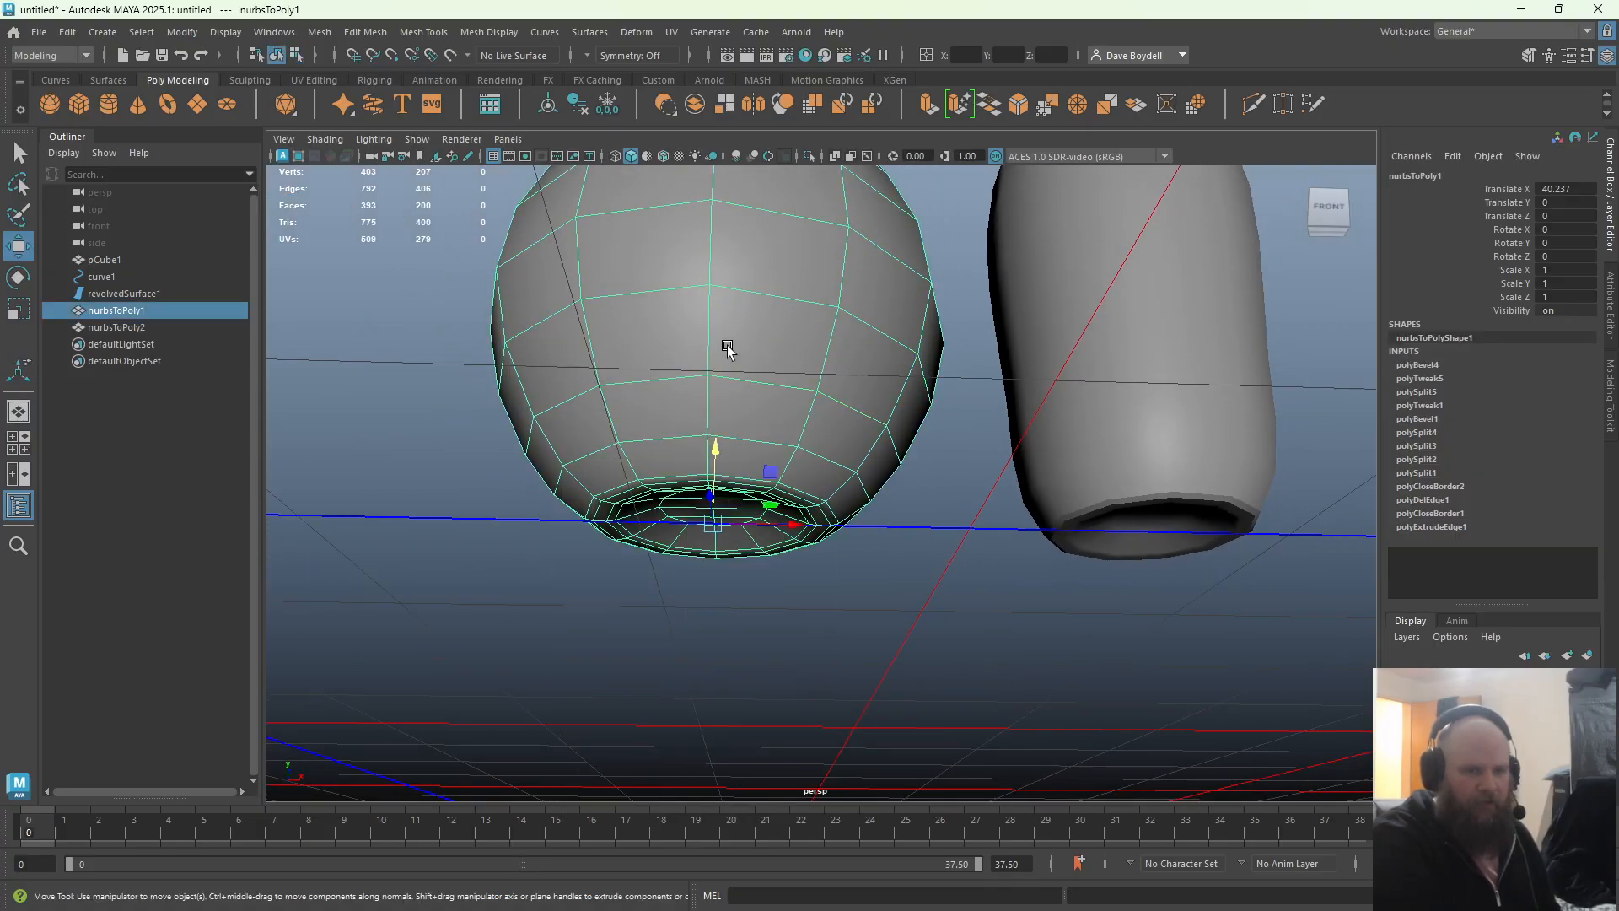
Soften the edges of the round vase and repeat the operation on the slim polygon vase
click(489, 33)
click(512, 185)
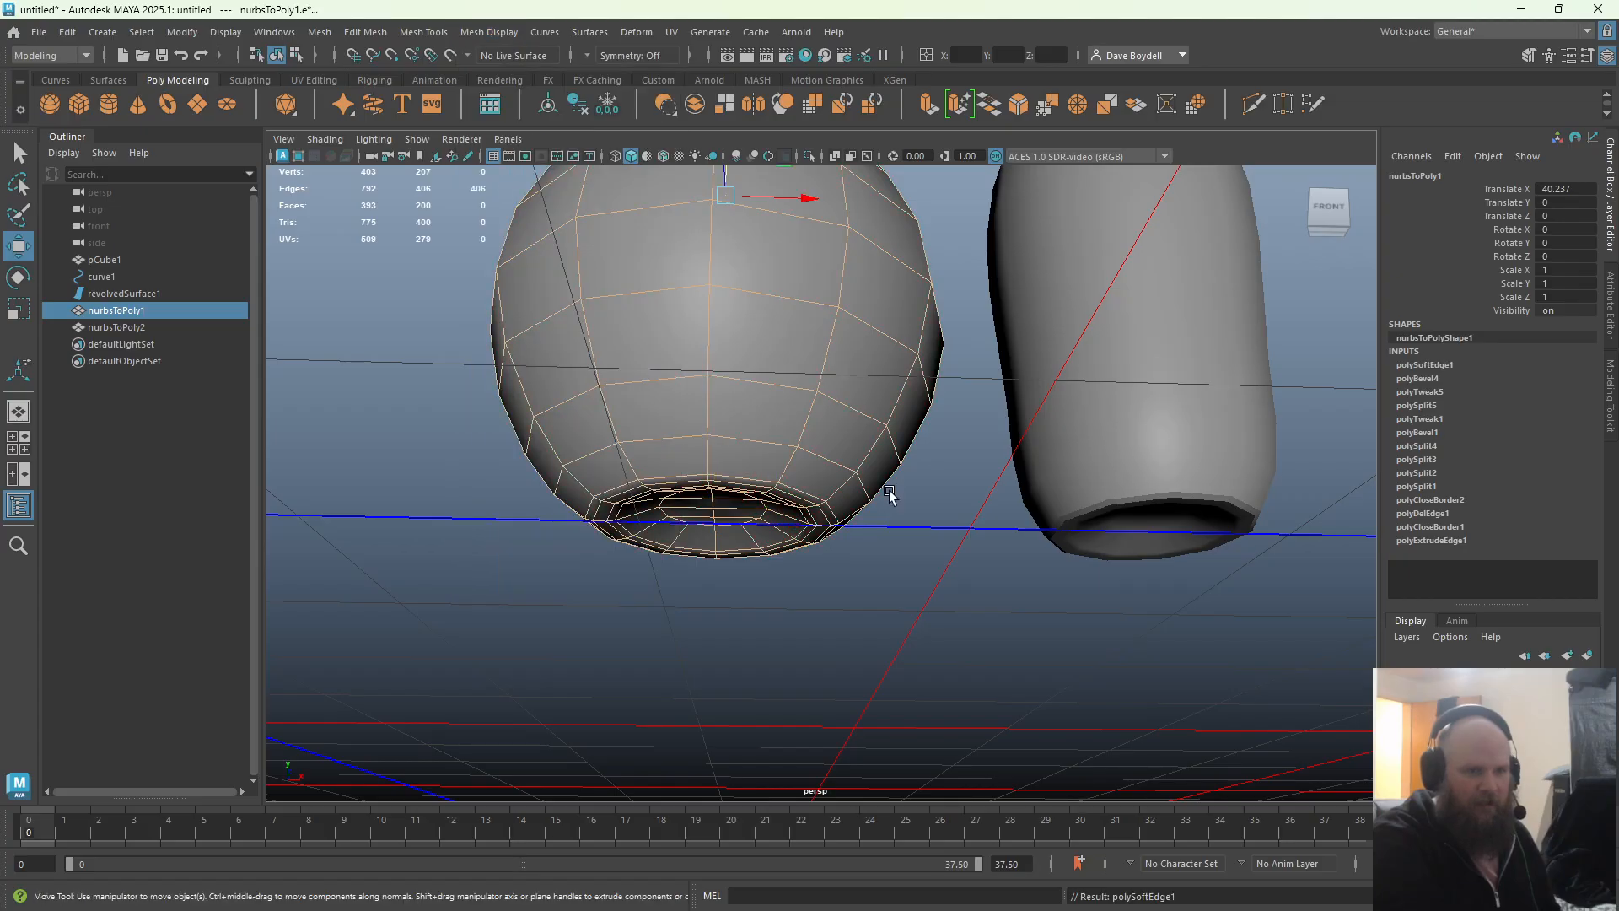
click(958, 503)
click(1067, 384)
key(g)
click(898, 620)
Extrude all faces of the round vase with a Thickness of -0.3 to give its wall an inner shell
alt+drag(930, 637, 621, 417)
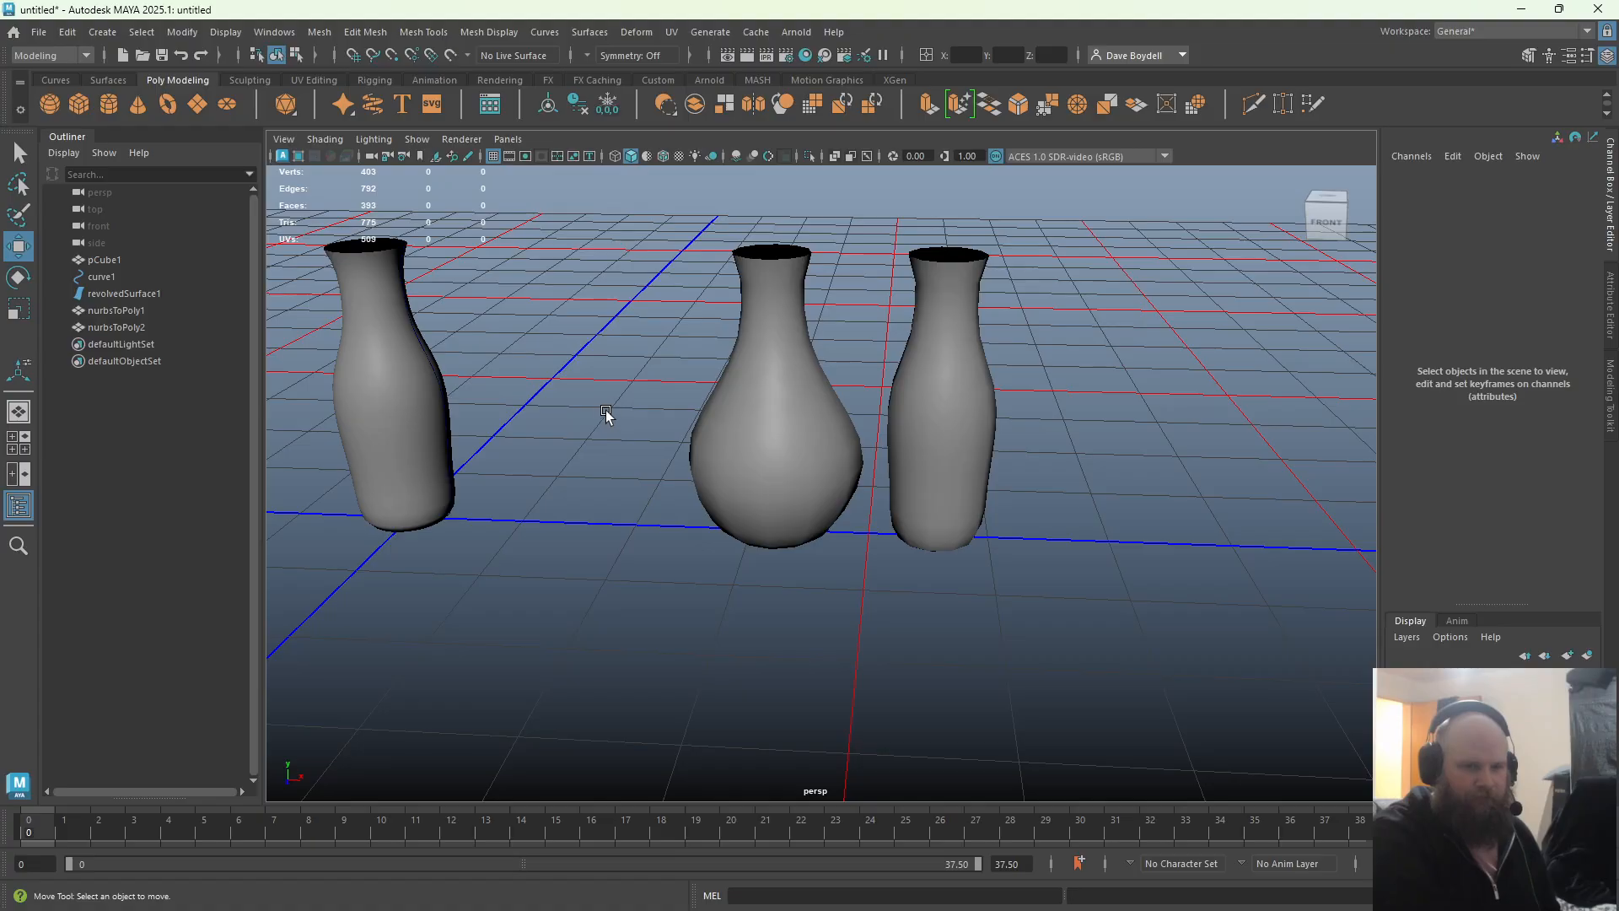
click(791, 479)
click(691, 431)
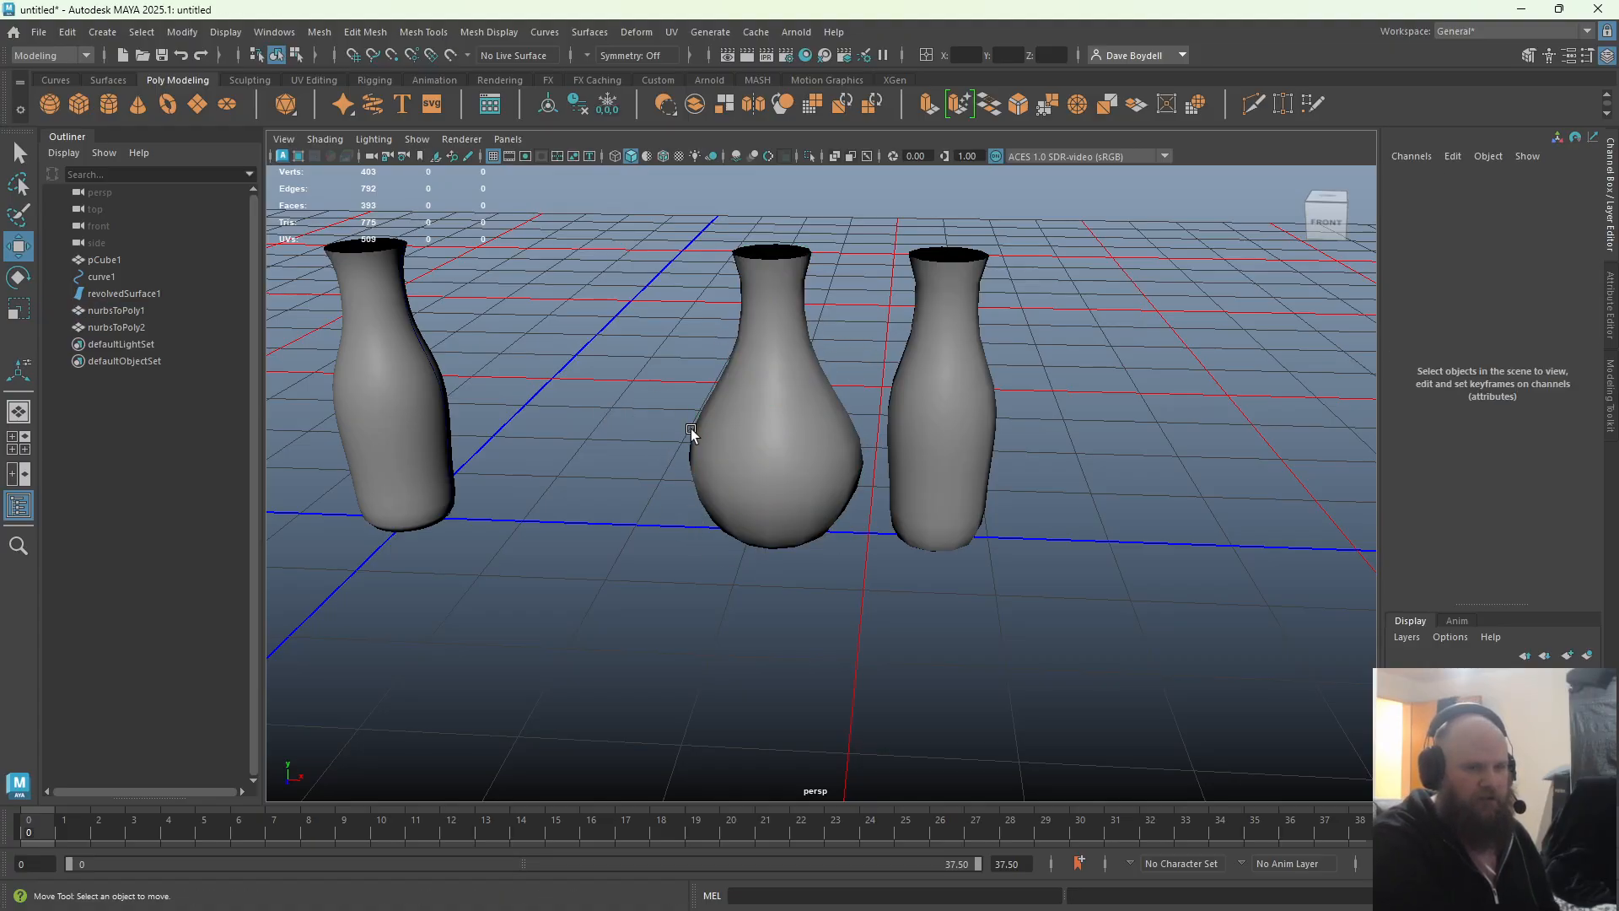
click(740, 401)
alt+drag(680, 404, 836, 510)
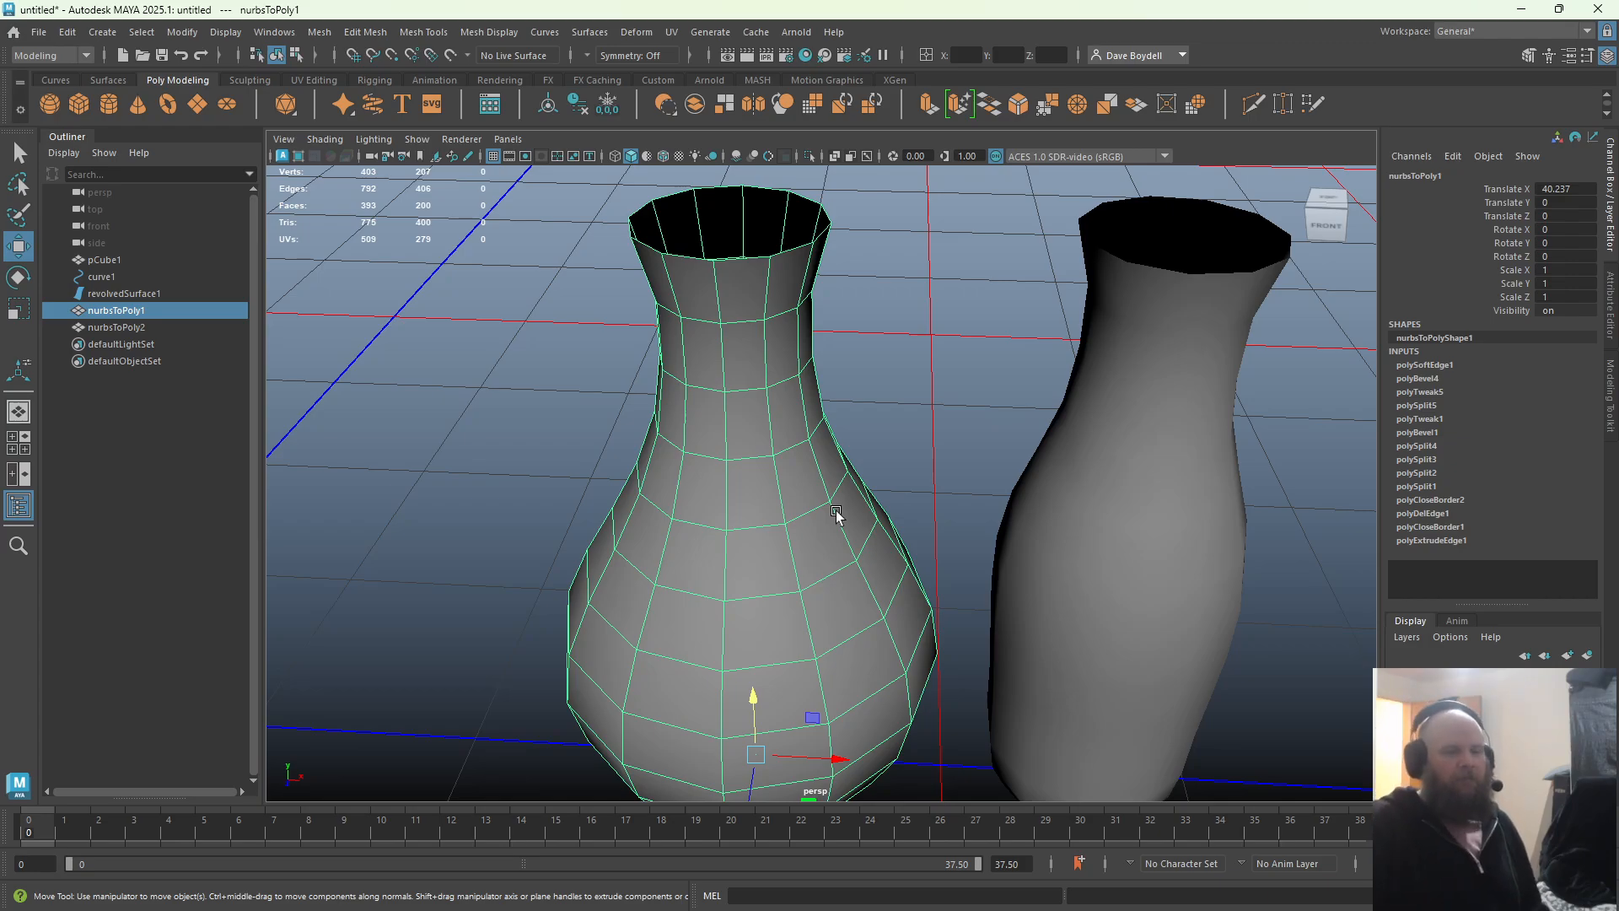
alt+drag(1017, 149, 970, 129)
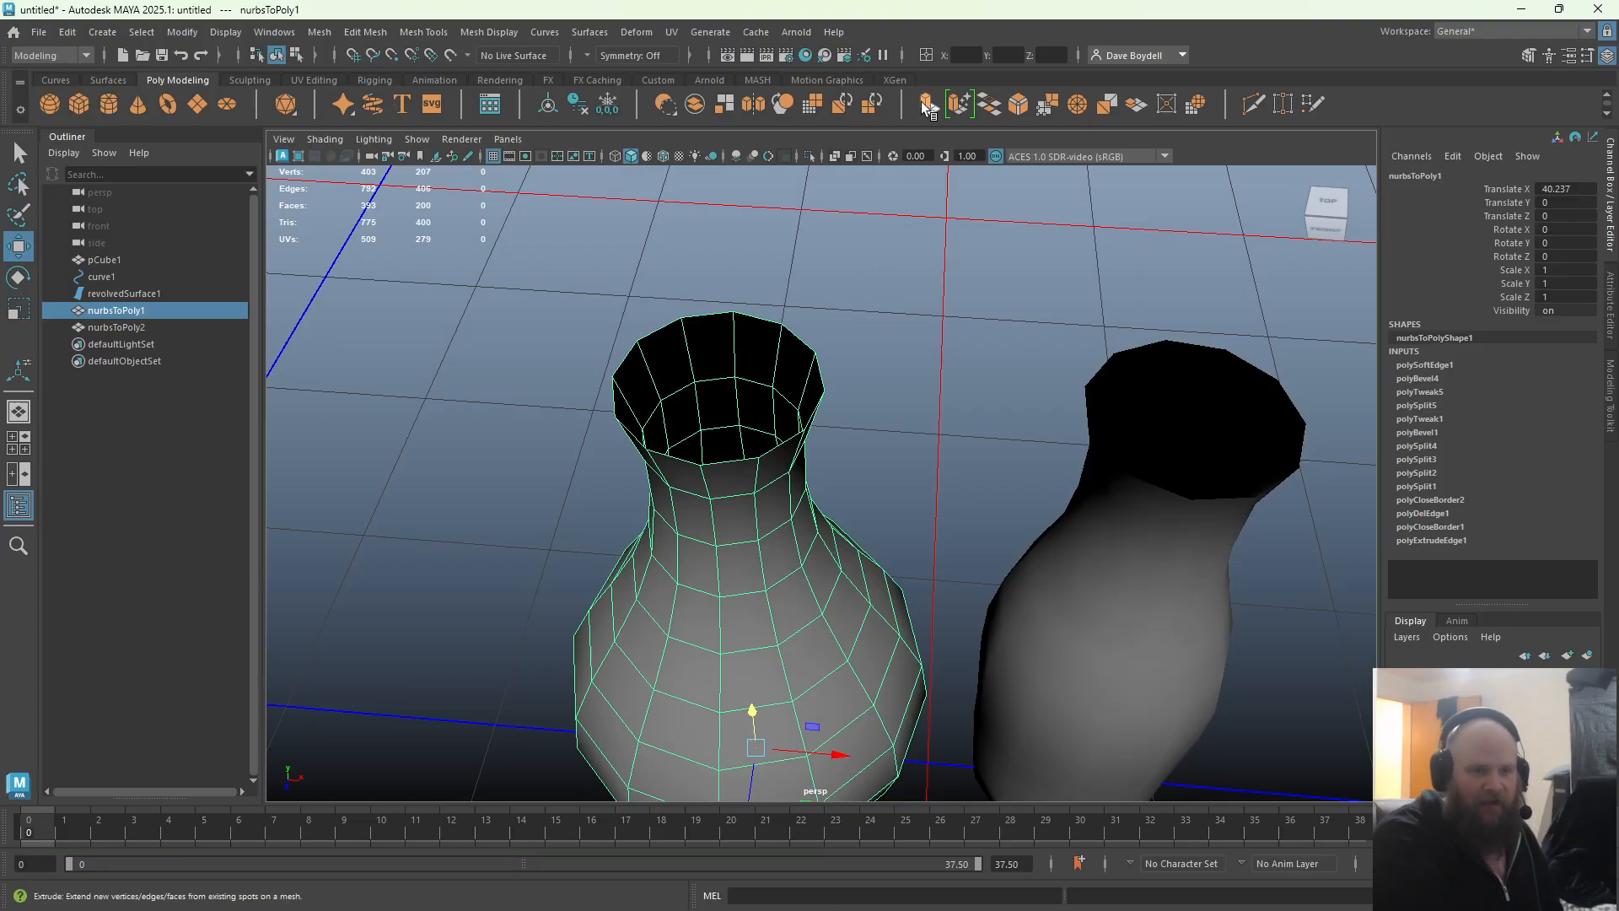
key(ctrl+e)
middle_drag(624, 250, 621, 251)
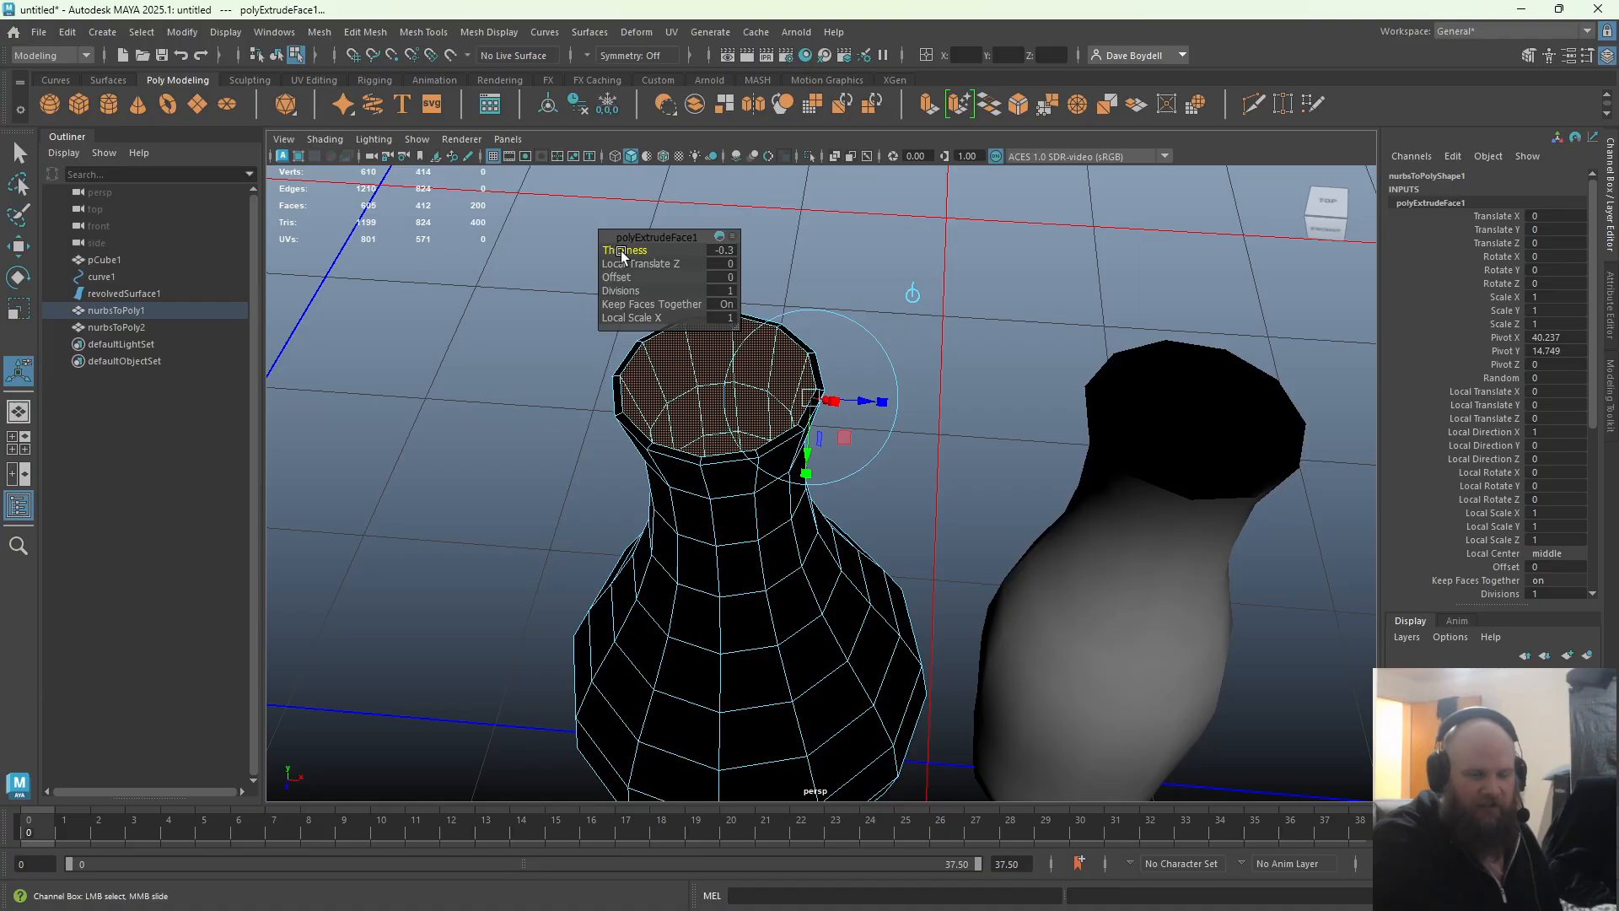
Set the extrusion's Thickness to -0.5 while checking the wall at the round vase's mouth
alt+right_drag(684, 421, 771, 482)
alt+middle_drag(771, 482, 835, 564)
alt+drag(835, 564, 864, 593)
alt+middle_drag(864, 593, 773, 474)
alt+right_drag(774, 474, 813, 549)
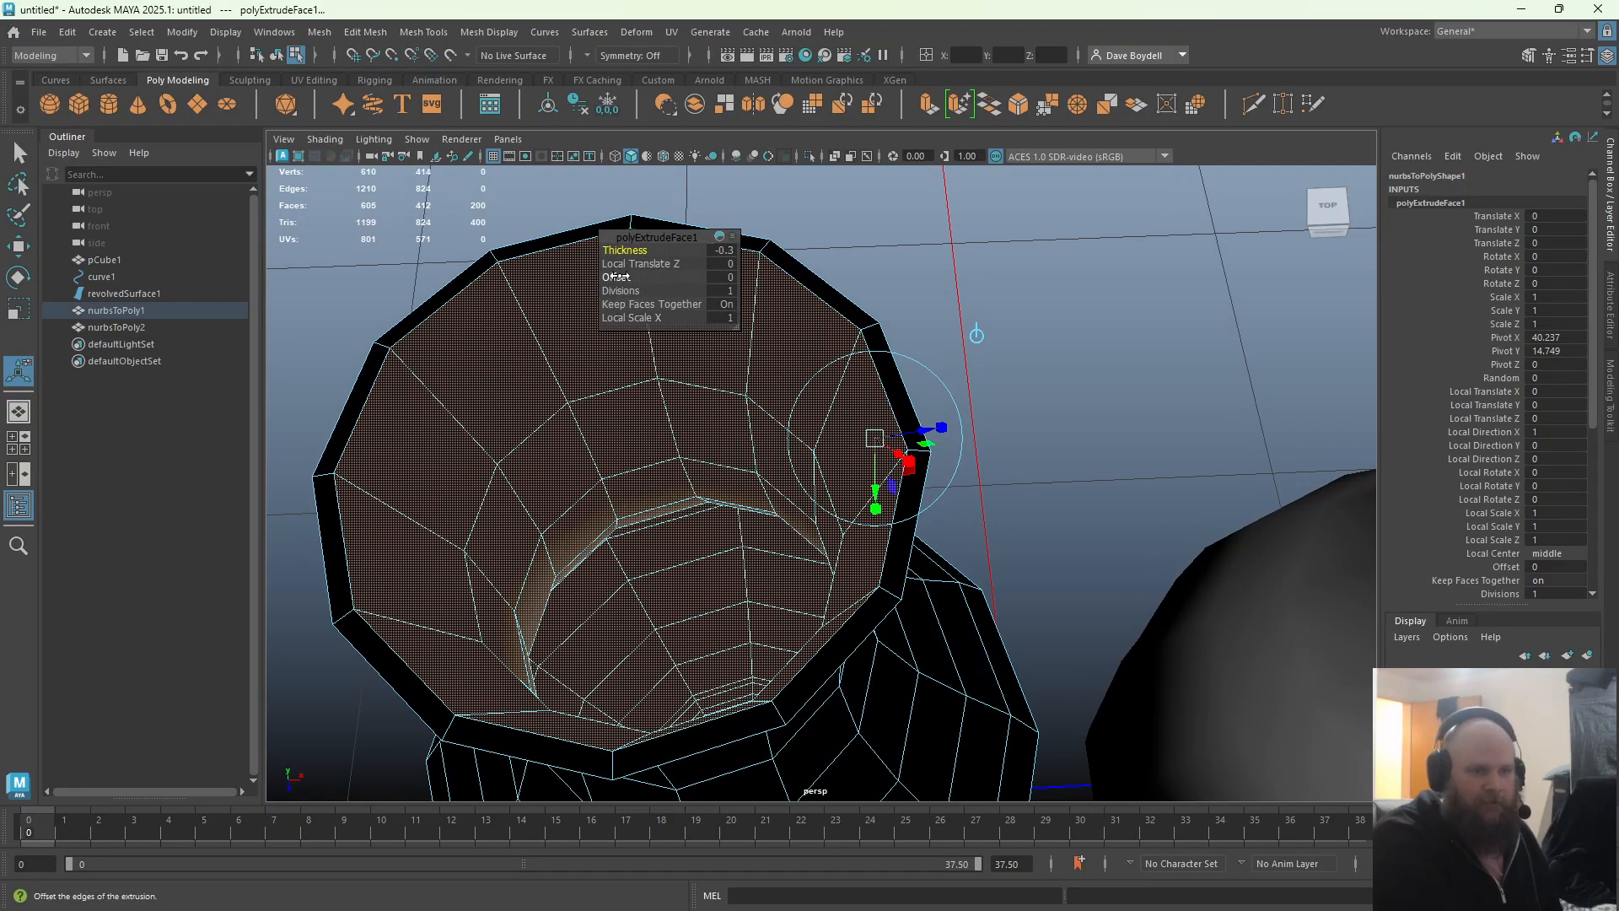
drag(627, 250, 624, 251)
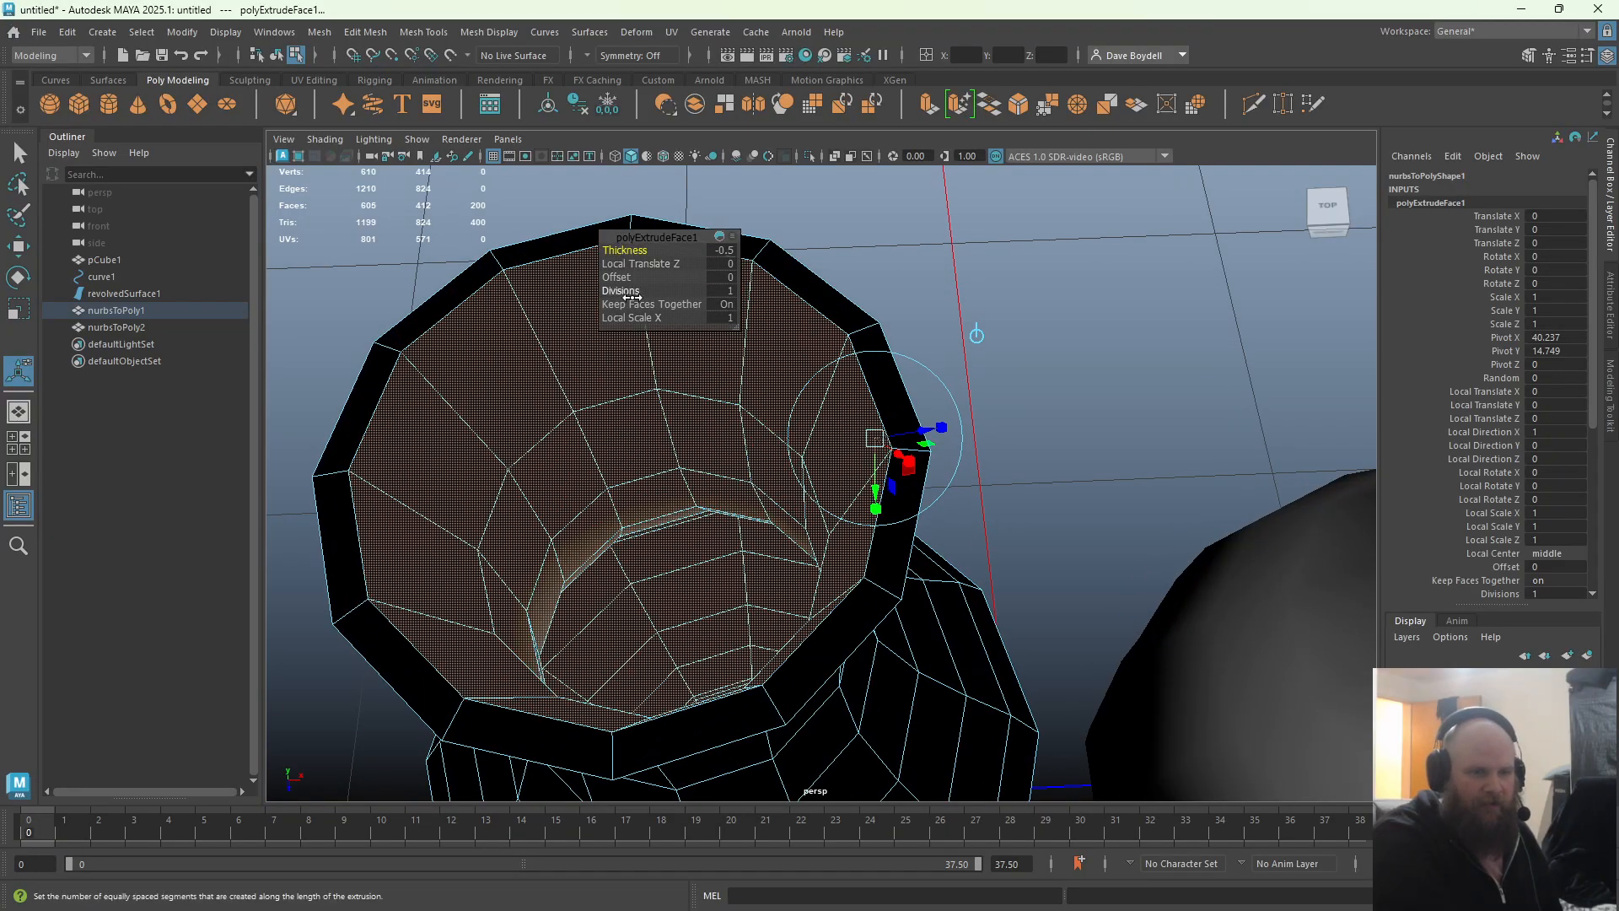
Reverse the normals of the whole round vase mesh in object mode
key(q)
right_drag(514, 412, 593, 383)
click(431, 32)
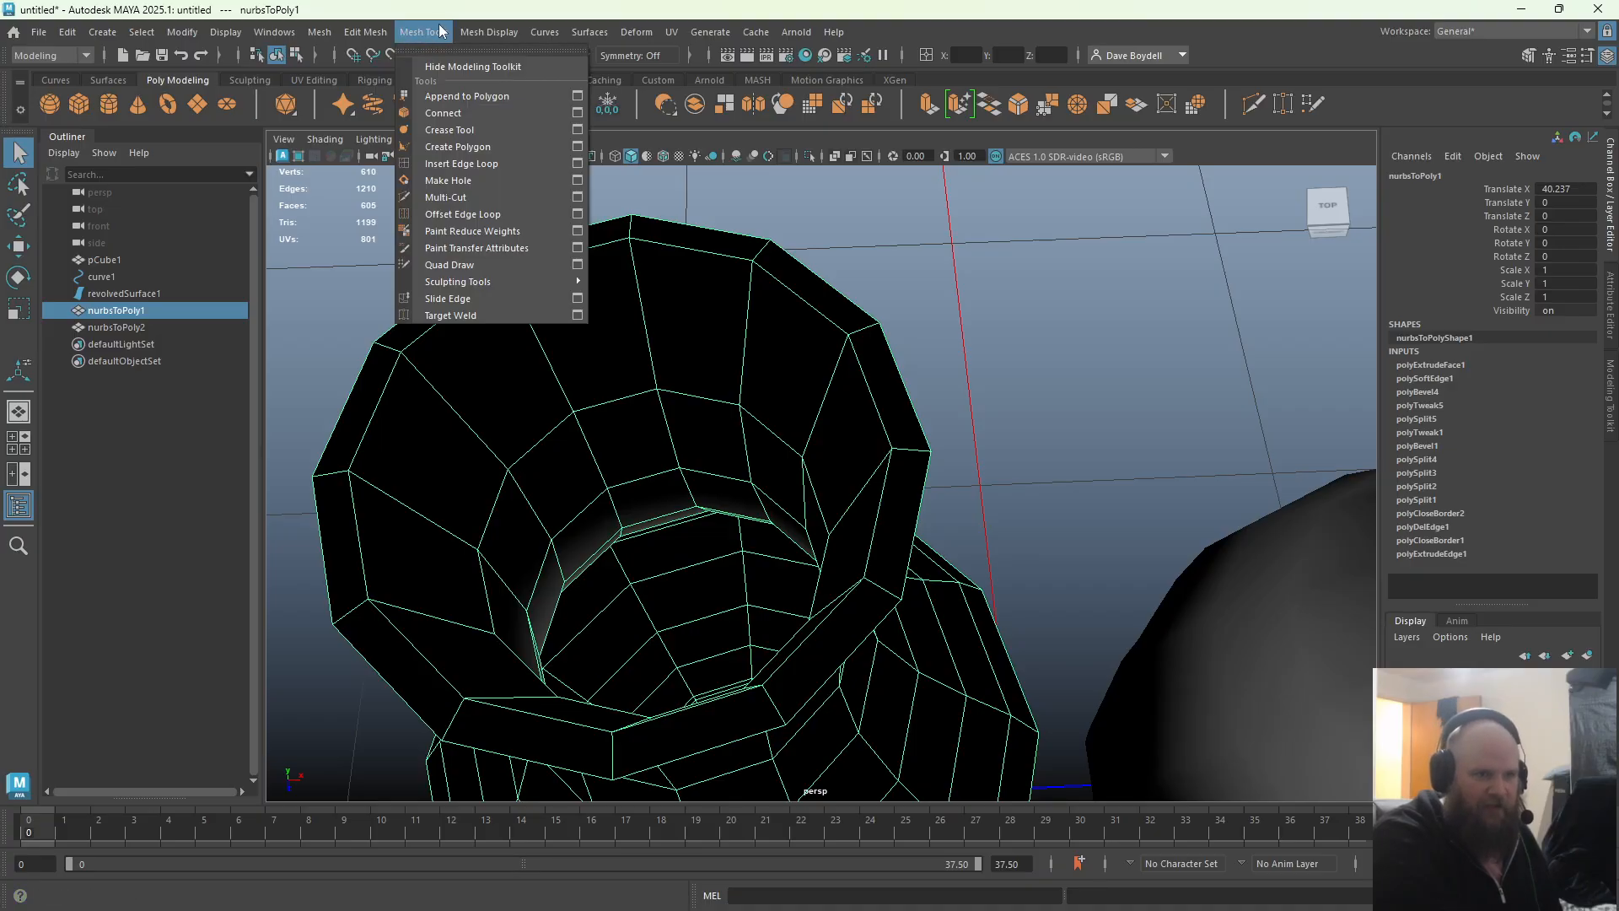
click(510, 110)
key(w)
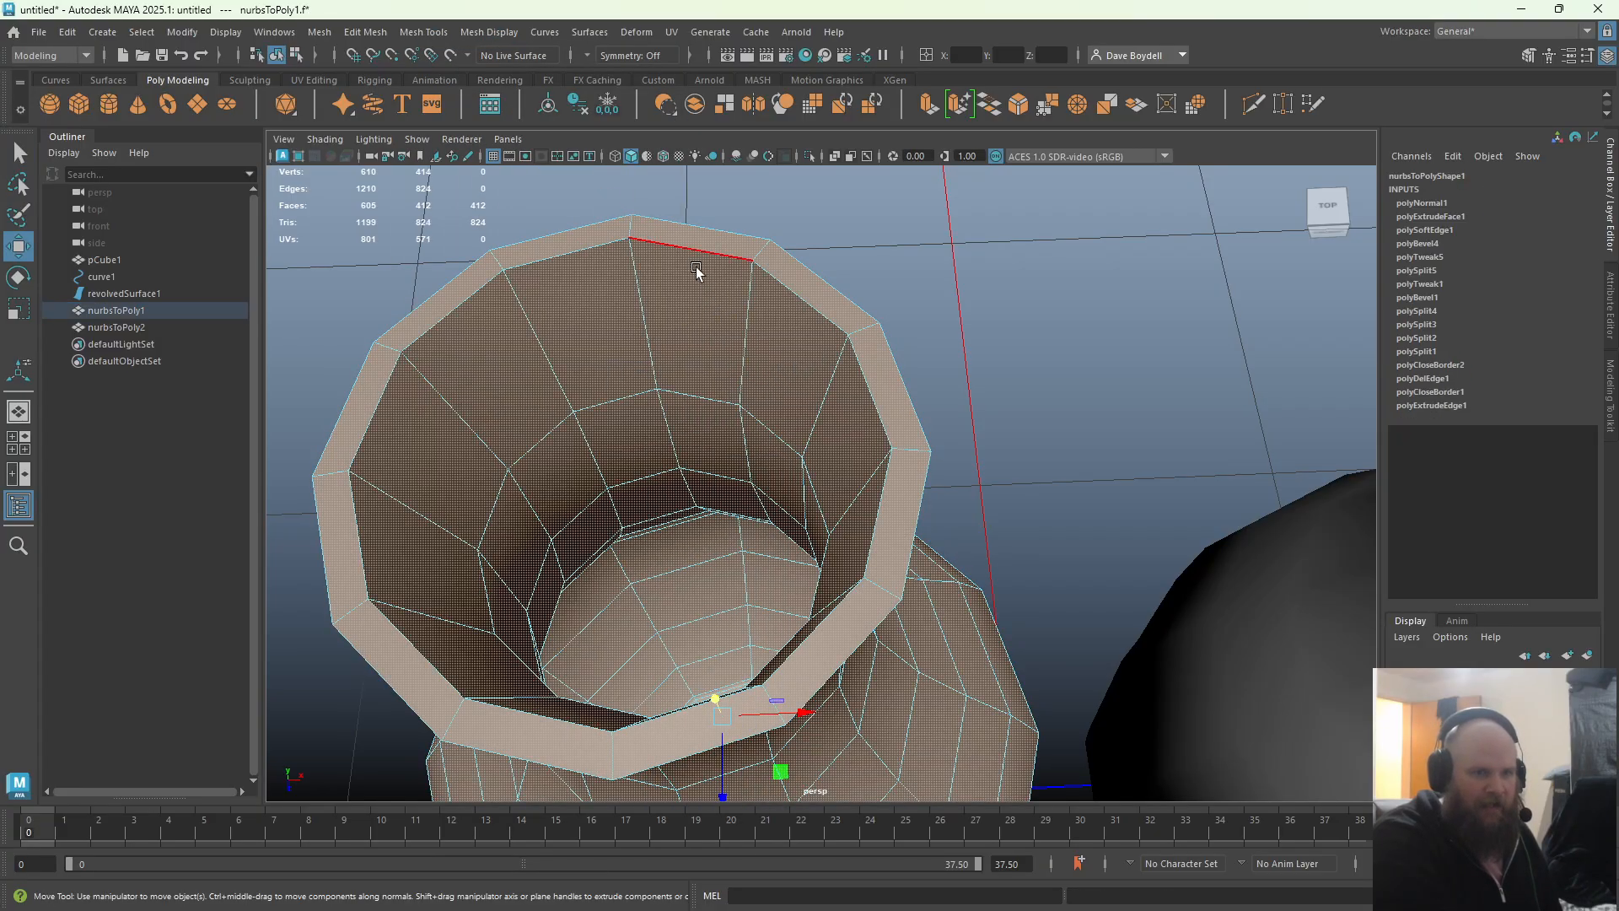
Bevel the inner and outer edge loops of the round vase's mouth rim with a Fraction of 0.4
double_click(695, 270)
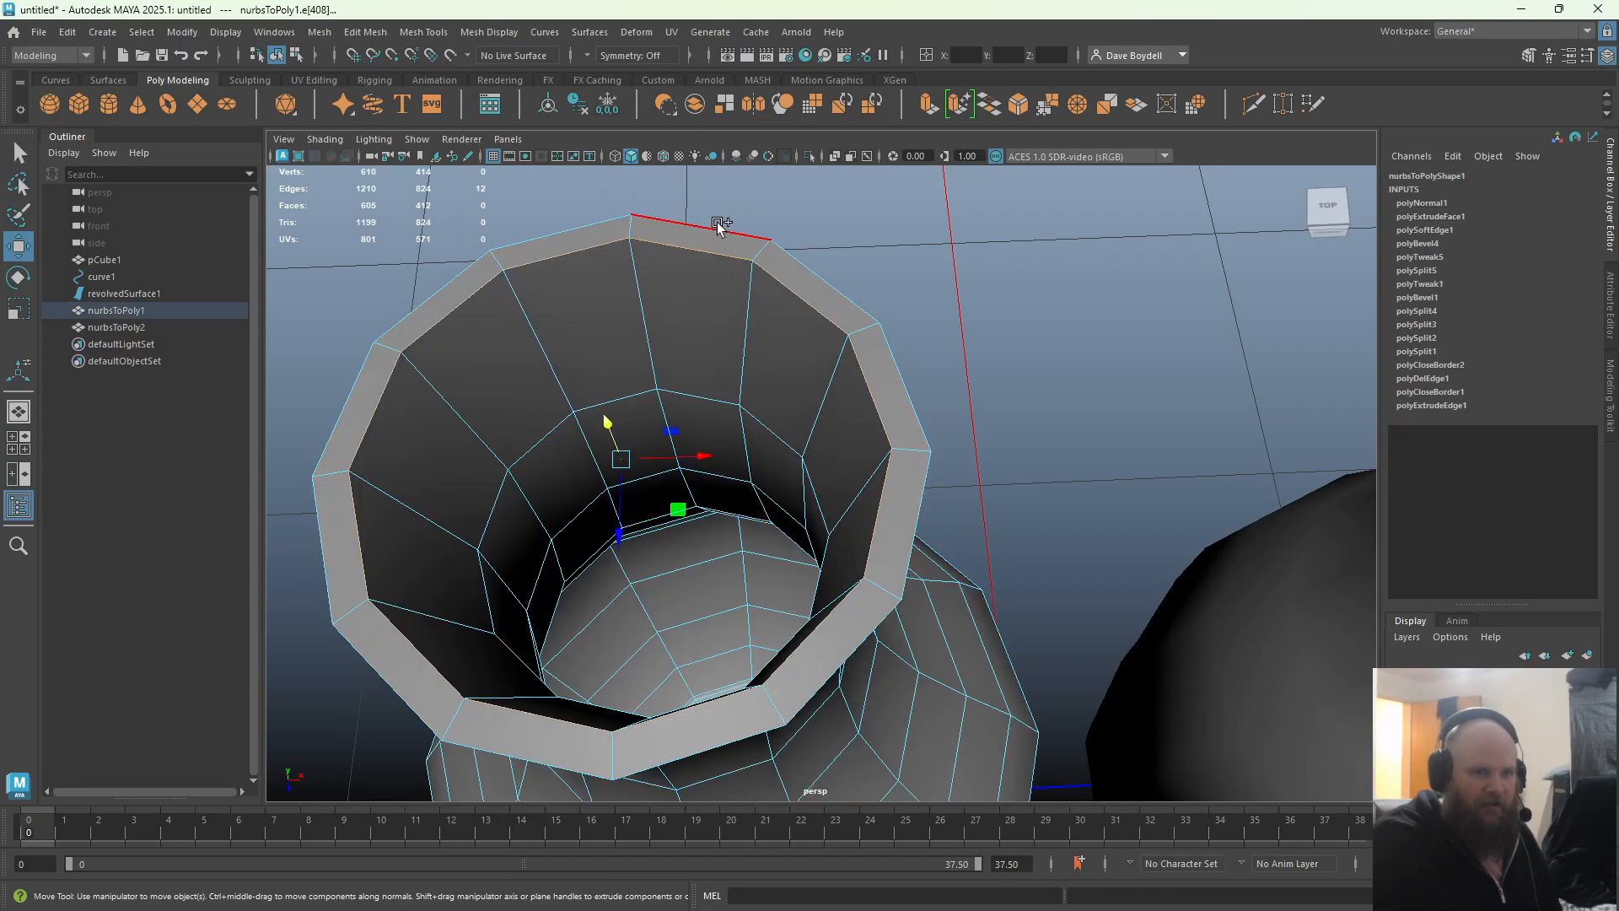
click(1019, 105)
alt+drag(831, 316, 845, 434)
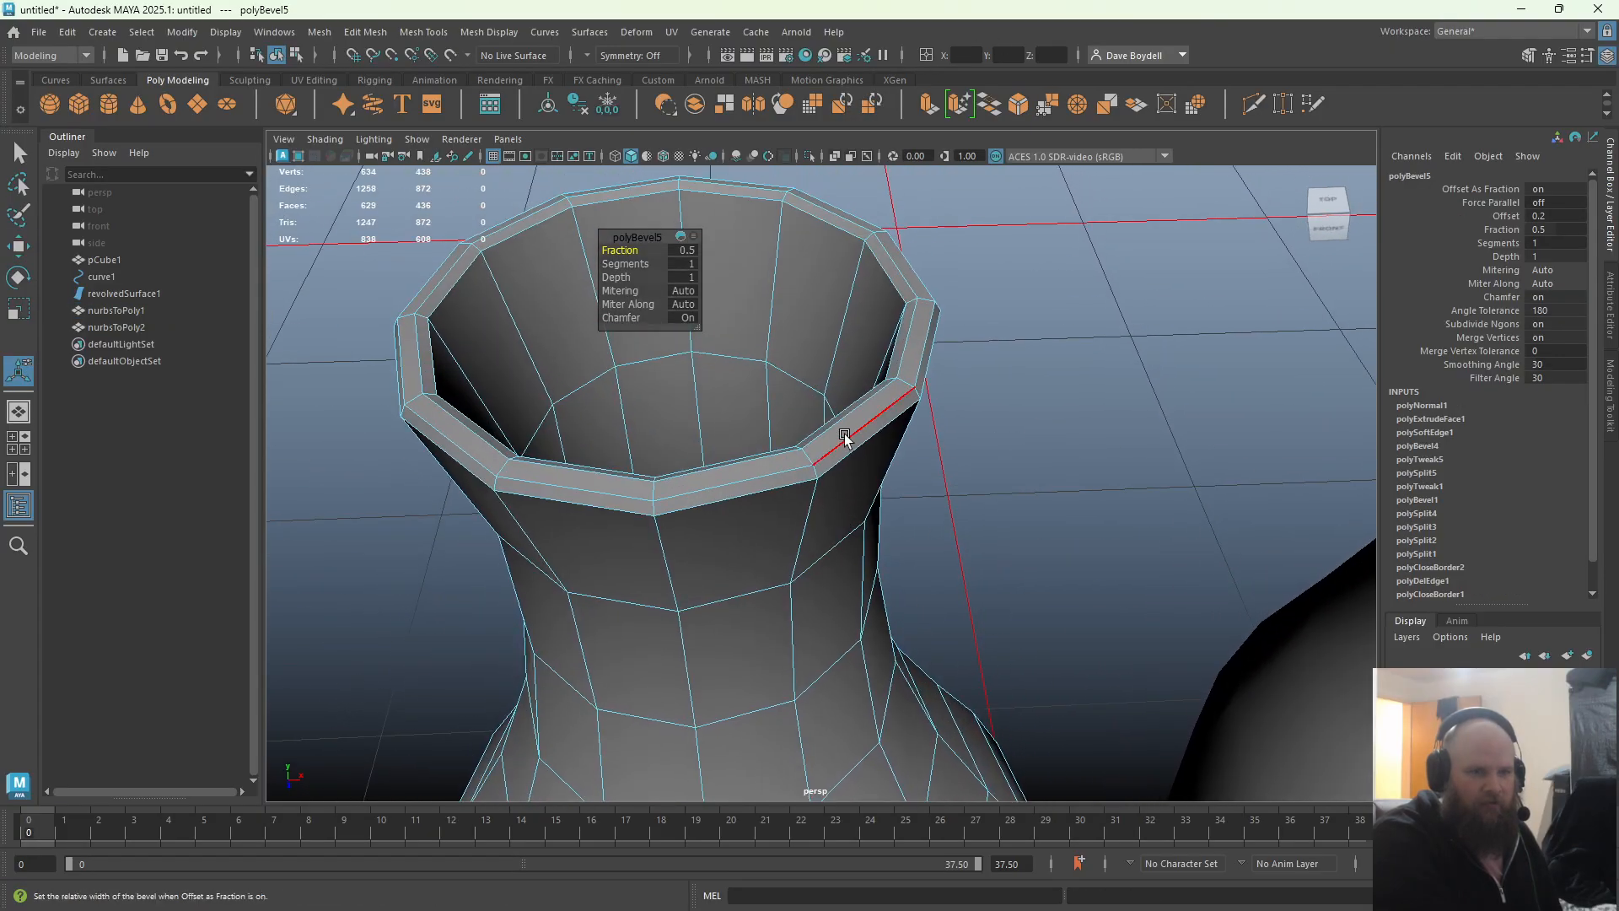
middle_drag(845, 436, 843, 438)
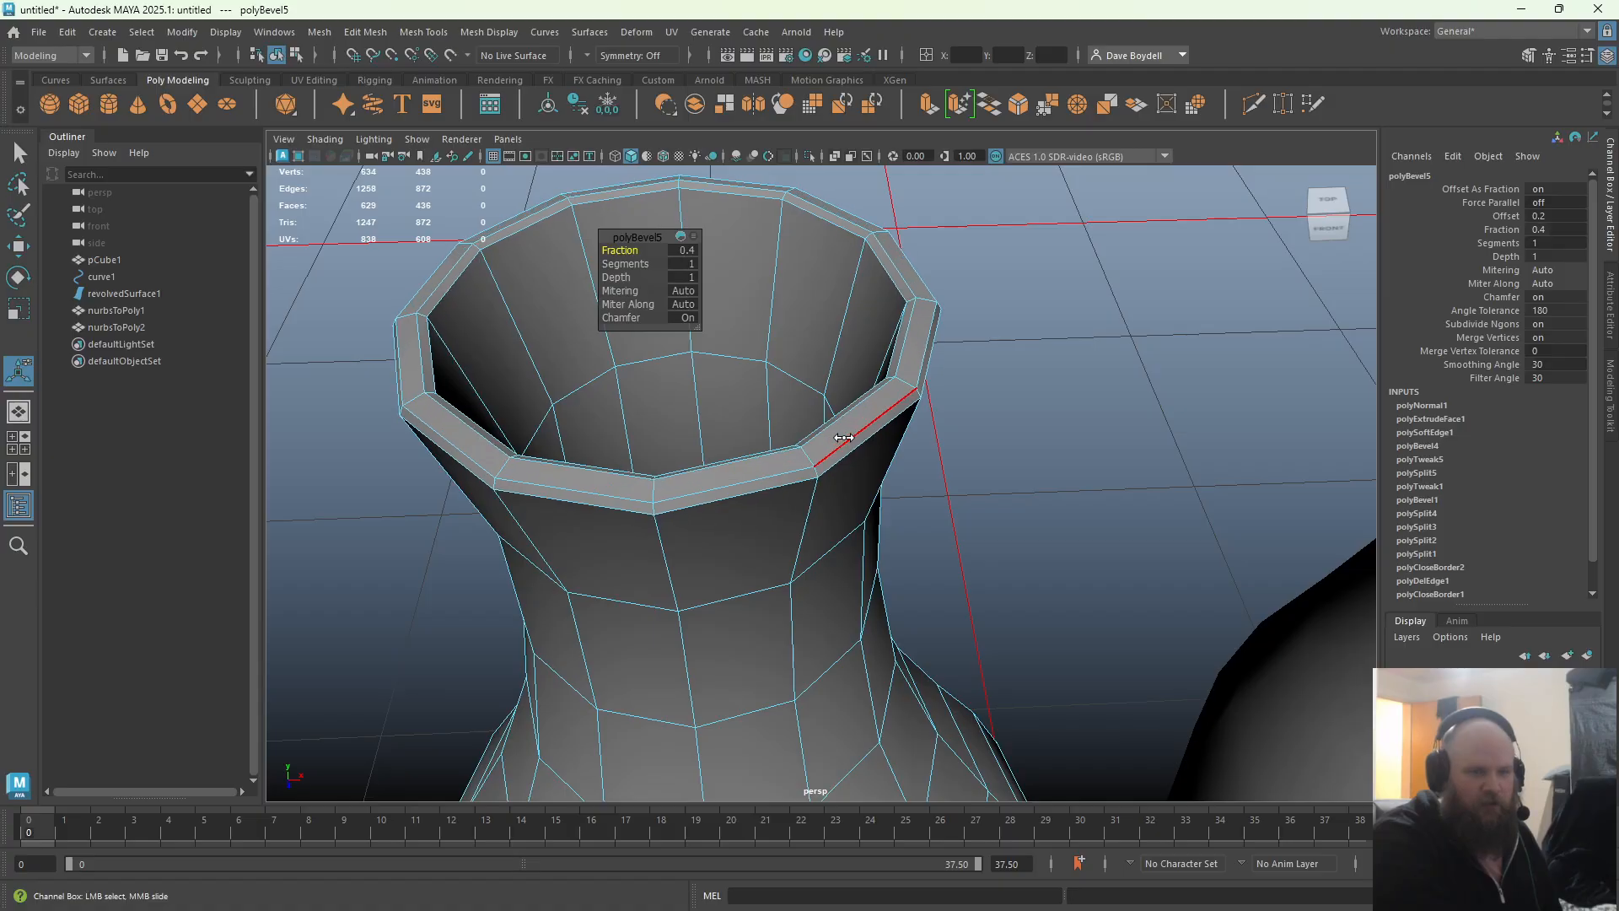
Return to object mode and soften the edges of the round vase
key(q)
right_drag(847, 363, 993, 290)
click(993, 290)
alt+right_drag(970, 396, 807, 454)
click(807, 453)
click(479, 34)
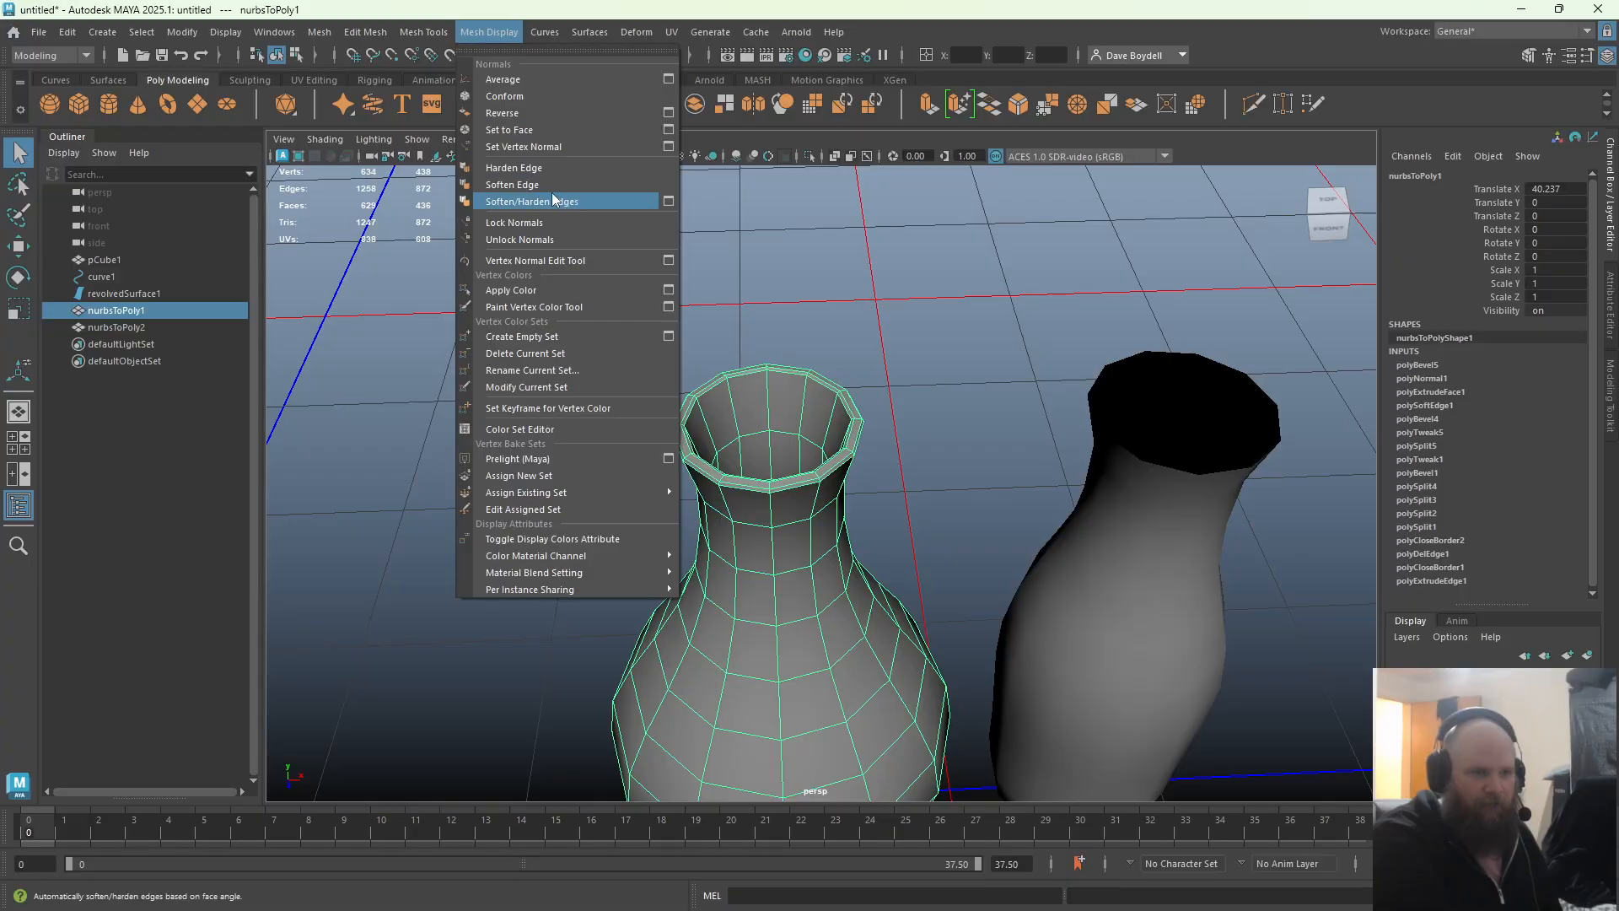
click(512, 185)
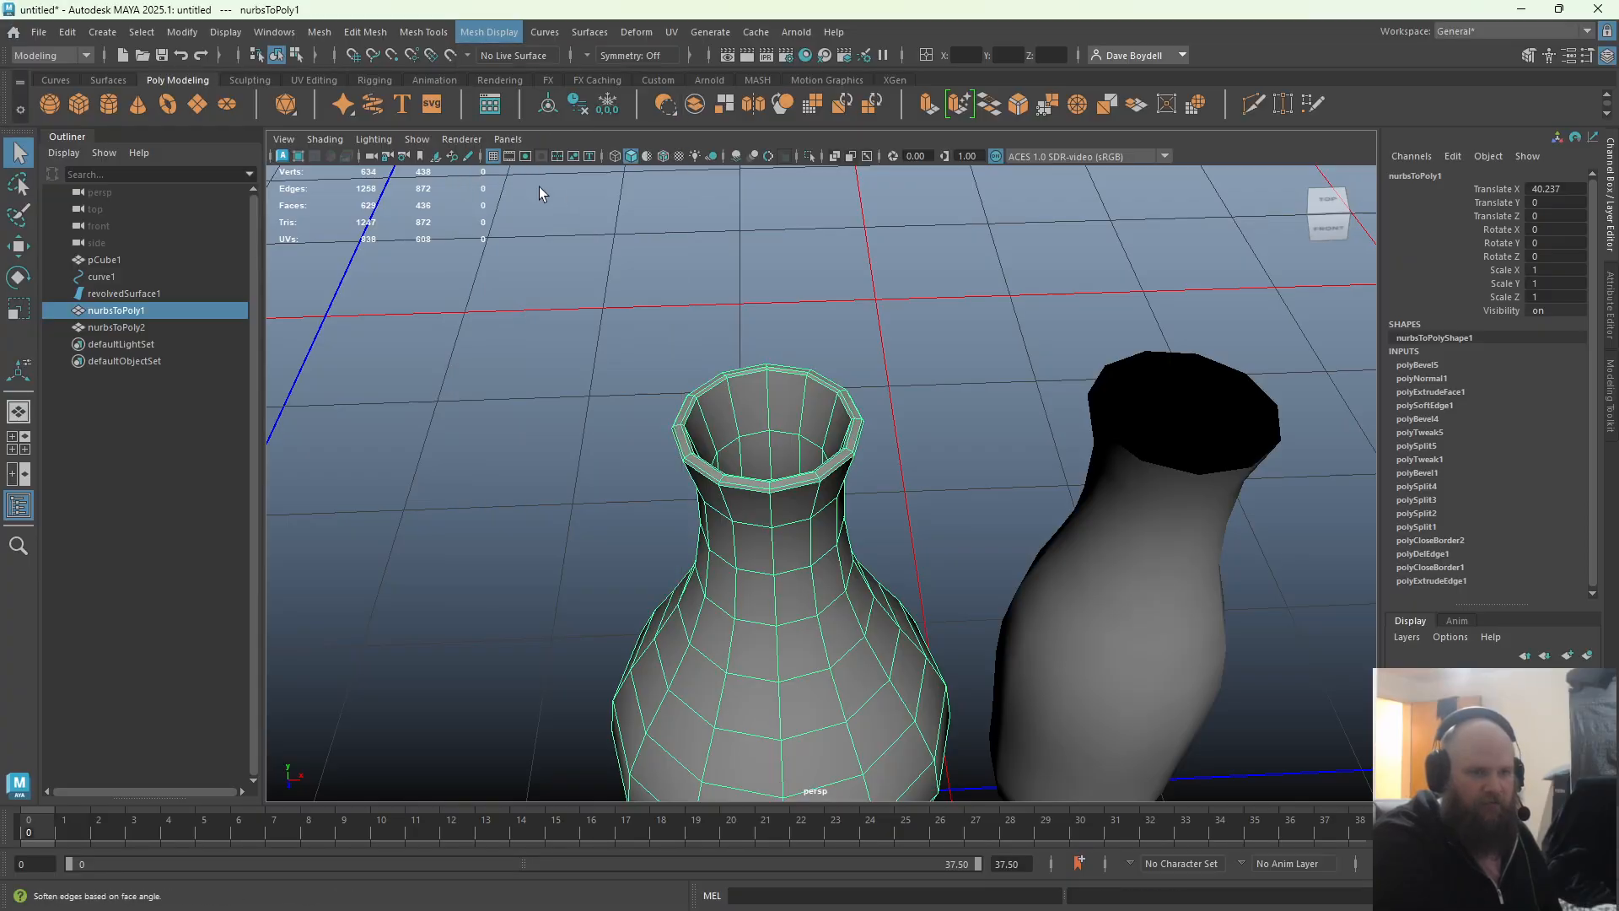
click(675, 307)
Examine the round vase's thickened rim and smoothed body from several angles, with different viewport display options
alt+right_drag(803, 428, 725, 371)
alt+drag(725, 371, 744, 434)
alt+right_drag(745, 434, 784, 506)
alt+middle_drag(784, 506, 829, 584)
alt+drag(829, 585, 651, 437)
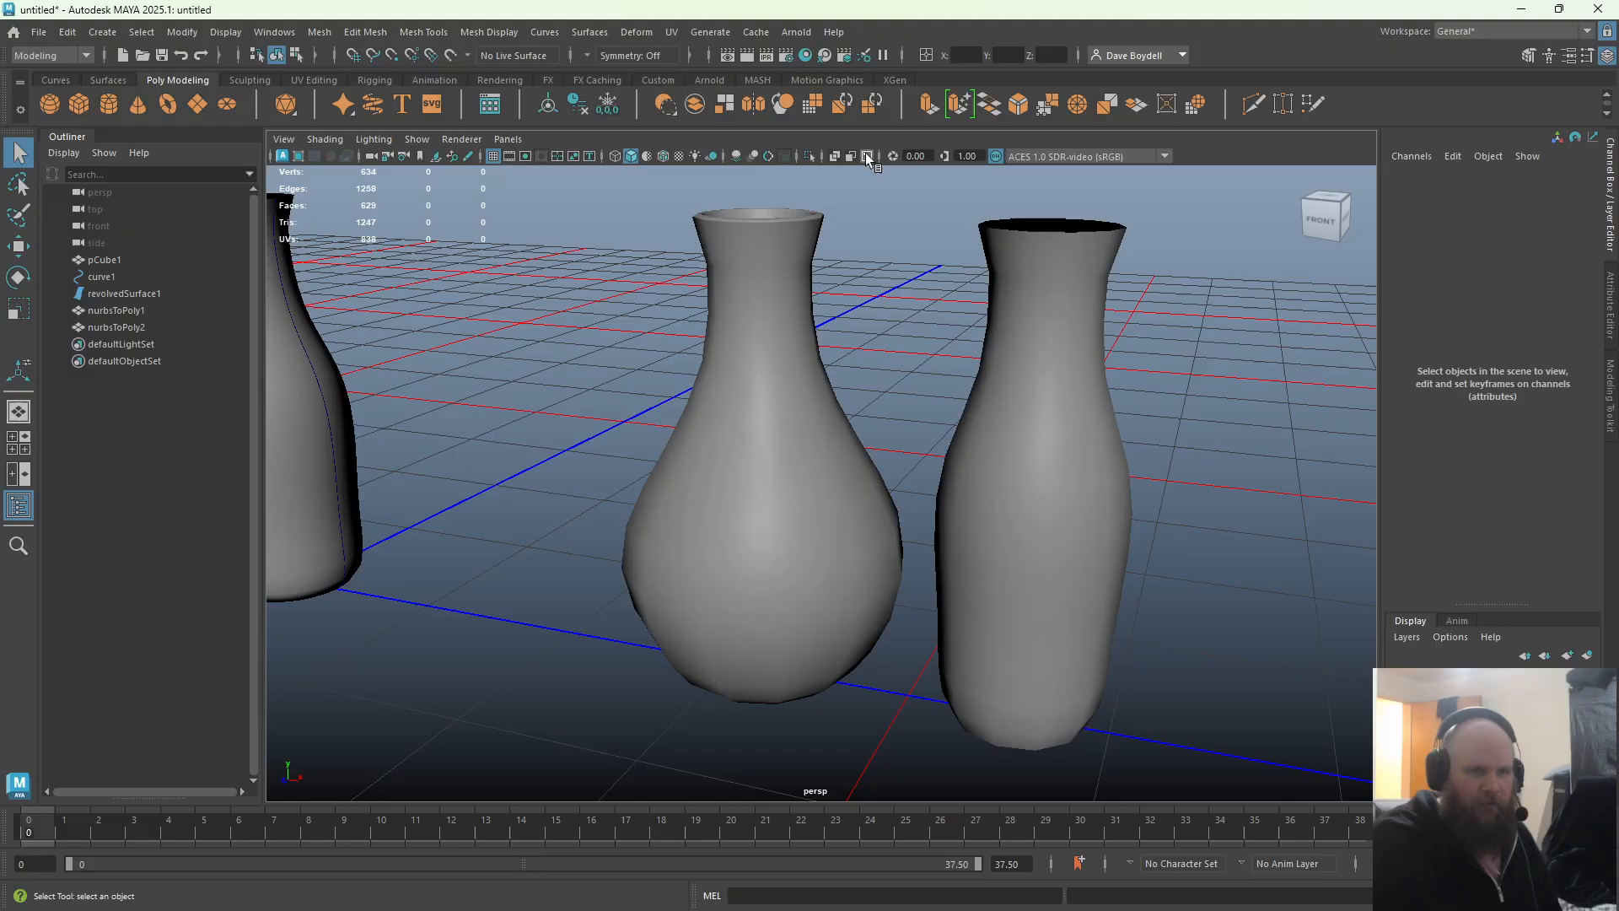
click(867, 157)
mouse_move(813, 181)
alt+mouse_down()
mouse_move(746, 480)
mouse_move(783, 442)
mouse_move(782, 472)
alt+mouse_up()
click(835, 156)
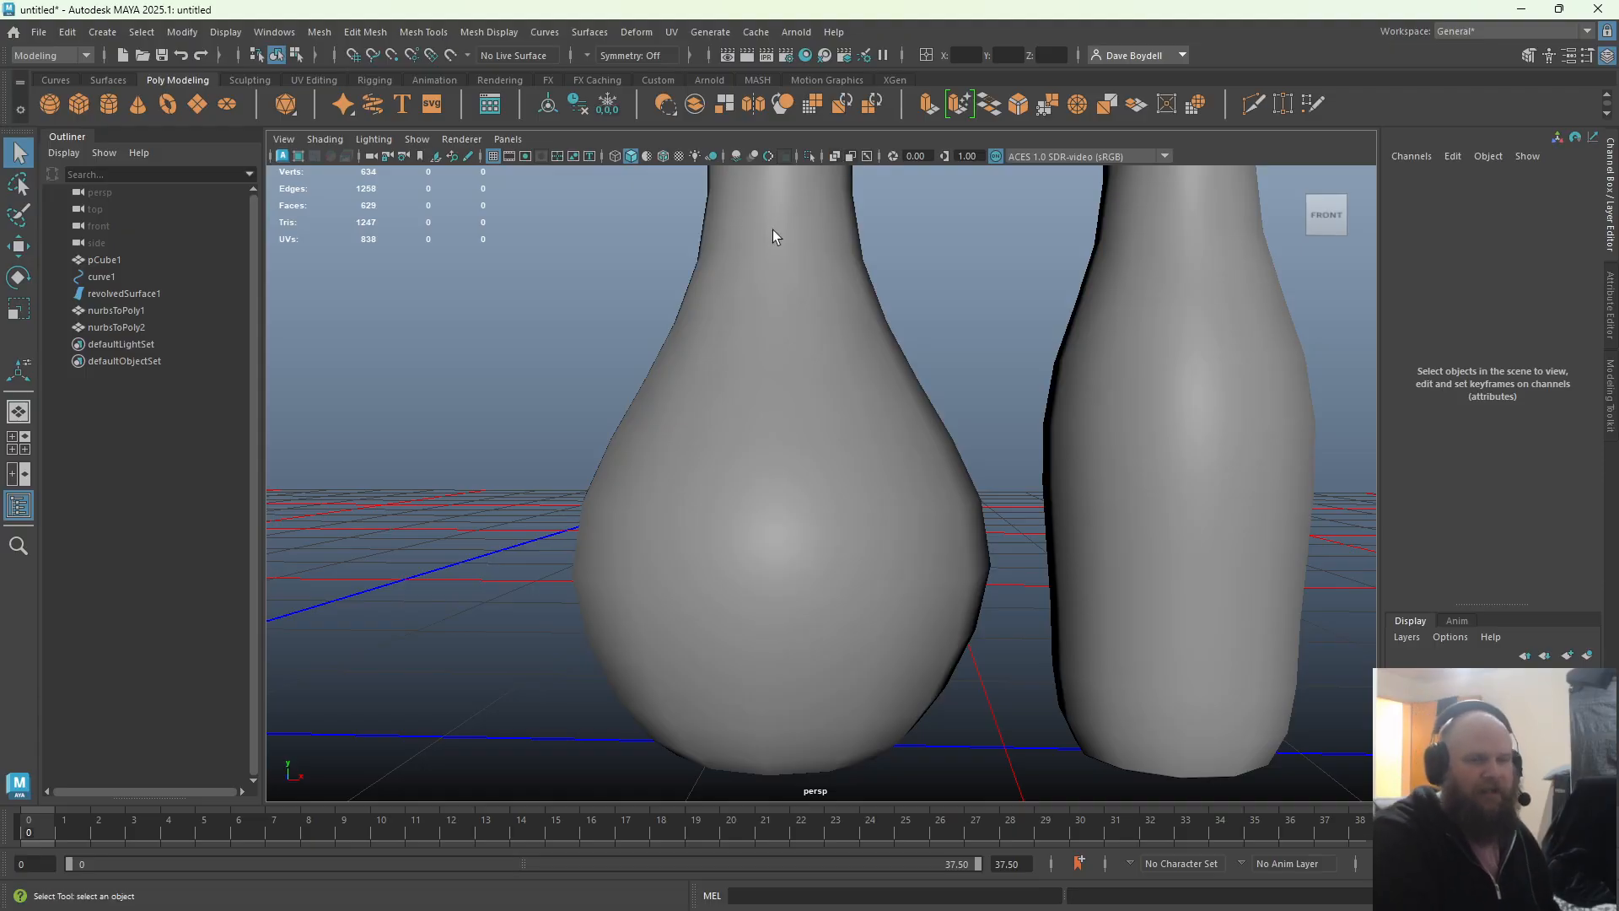
Tilt the round vase to look through its neck at the inner base, and undo the rotation
alt+drag(778, 338, 787, 423)
click(788, 424)
key(e)
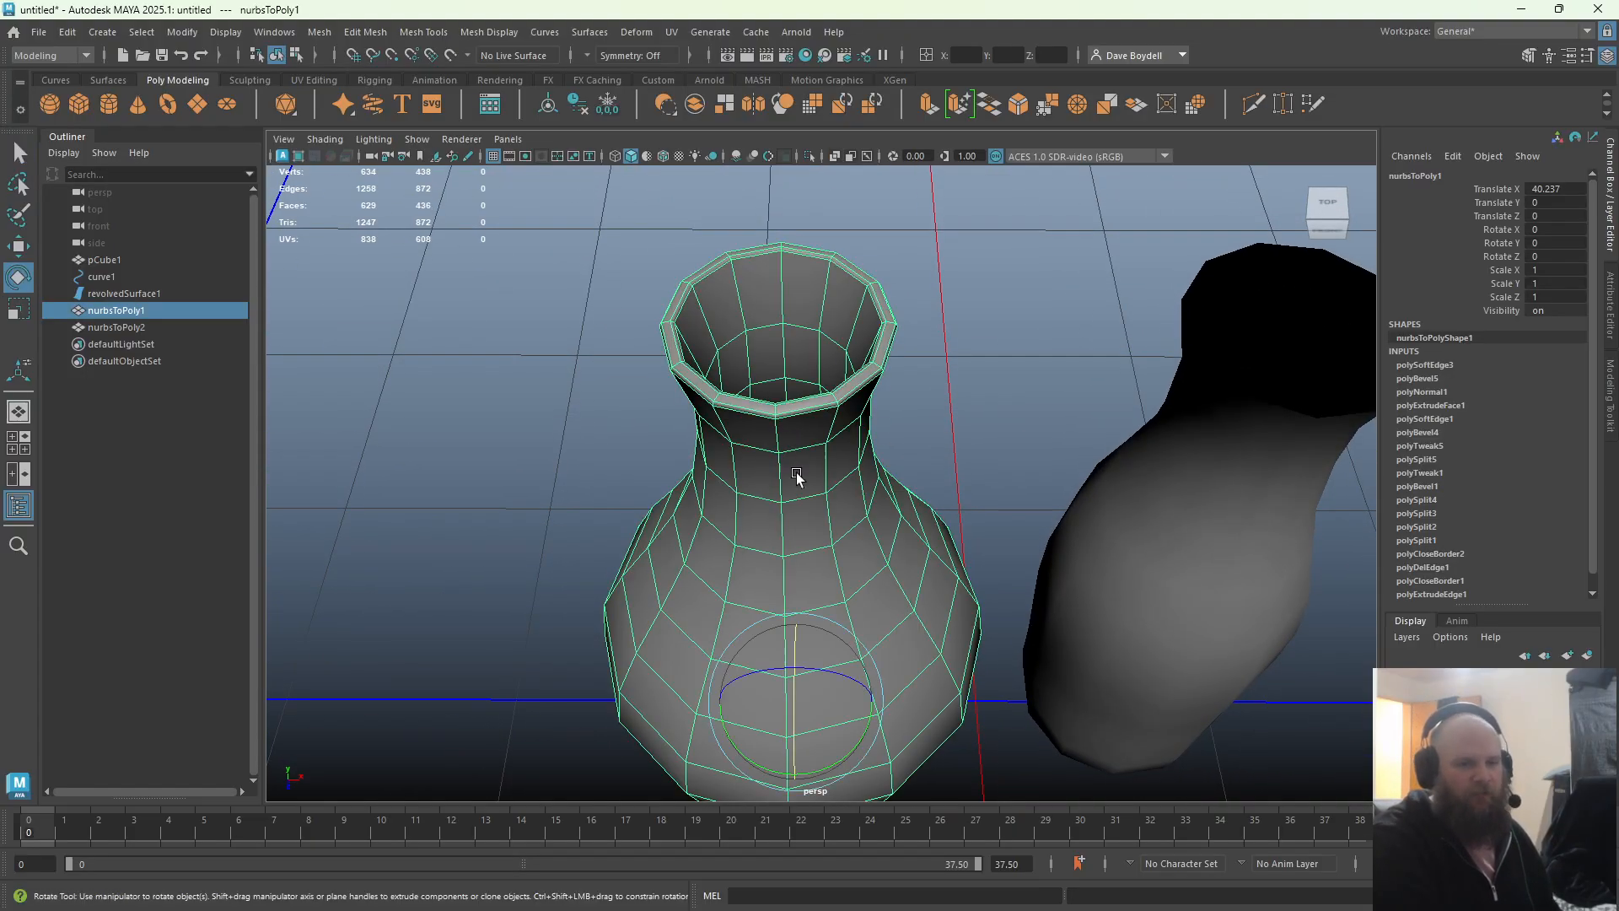
drag(813, 698, 814, 742)
key(ctrl+z)
key(ctrl+z)
key(ctrl+z)
key(ctrl+z)
key(ctrl+z)
key(ctrl+z)
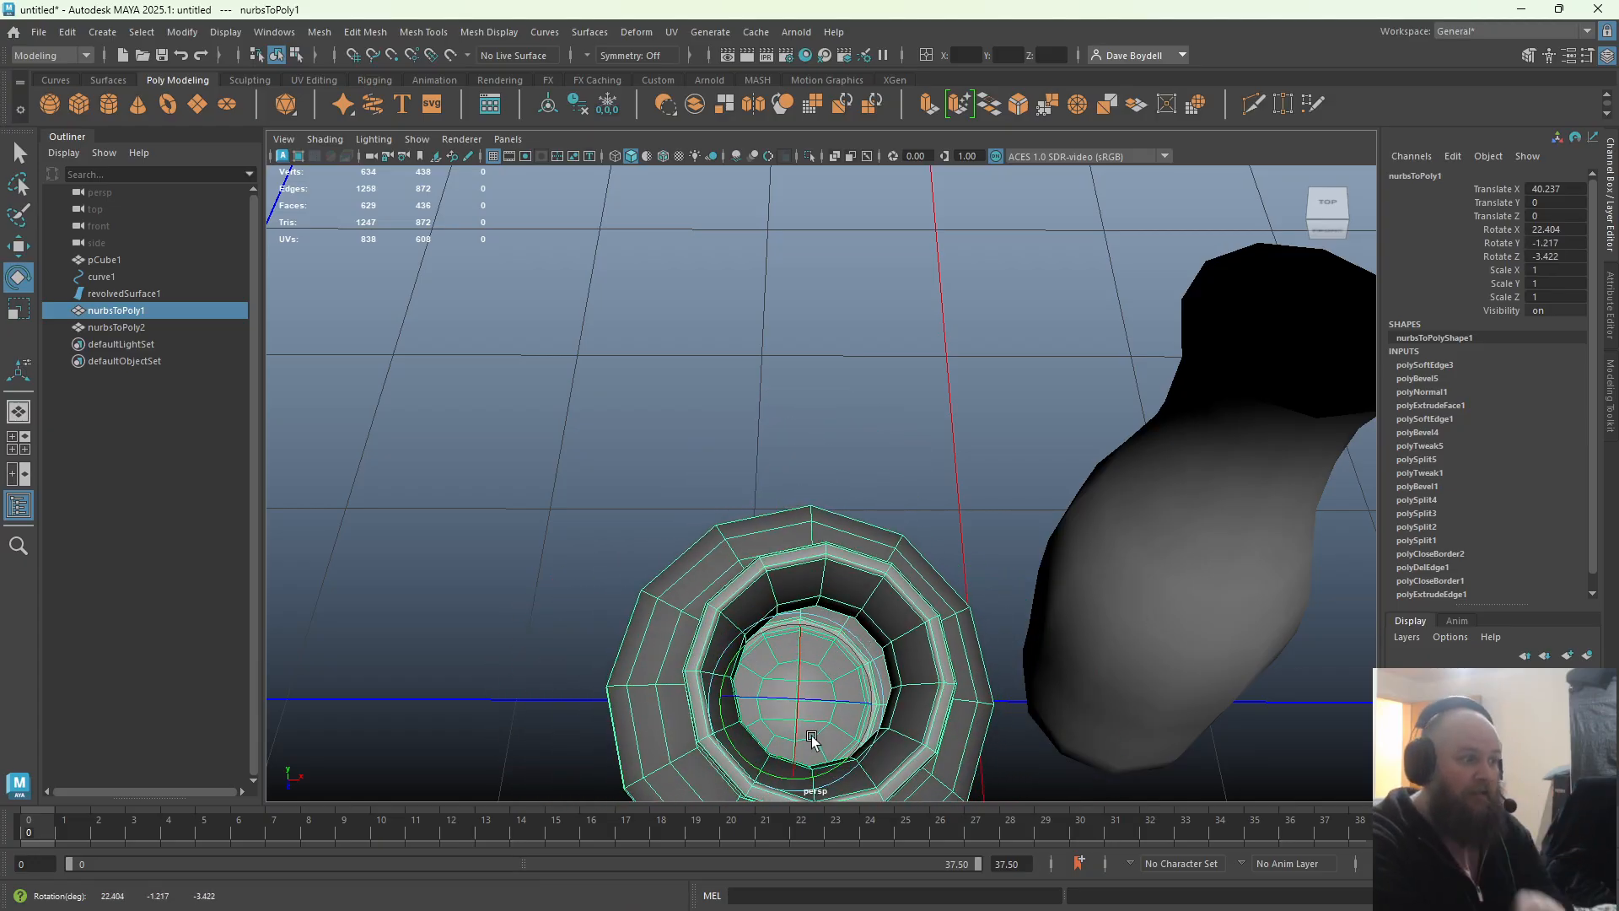
Extrude all faces of the slim vase with a Thickness of -0.5 to give it thick walls
alt+drag(732, 482, 675, 432)
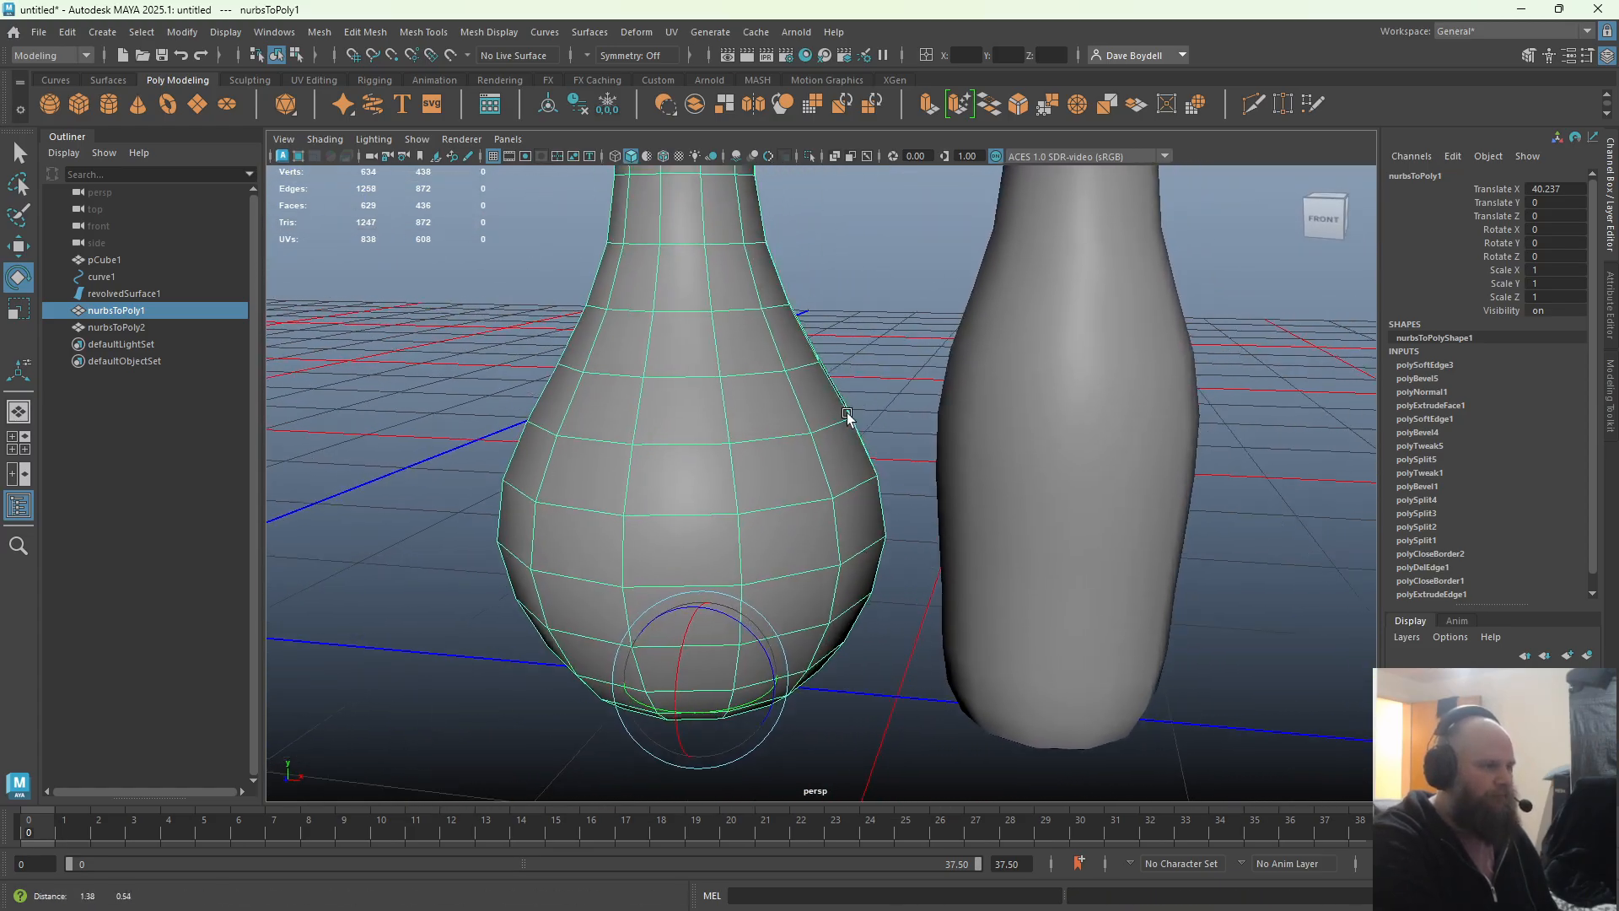
alt+middle_drag(846, 416, 615, 473)
click(736, 474)
key(f)
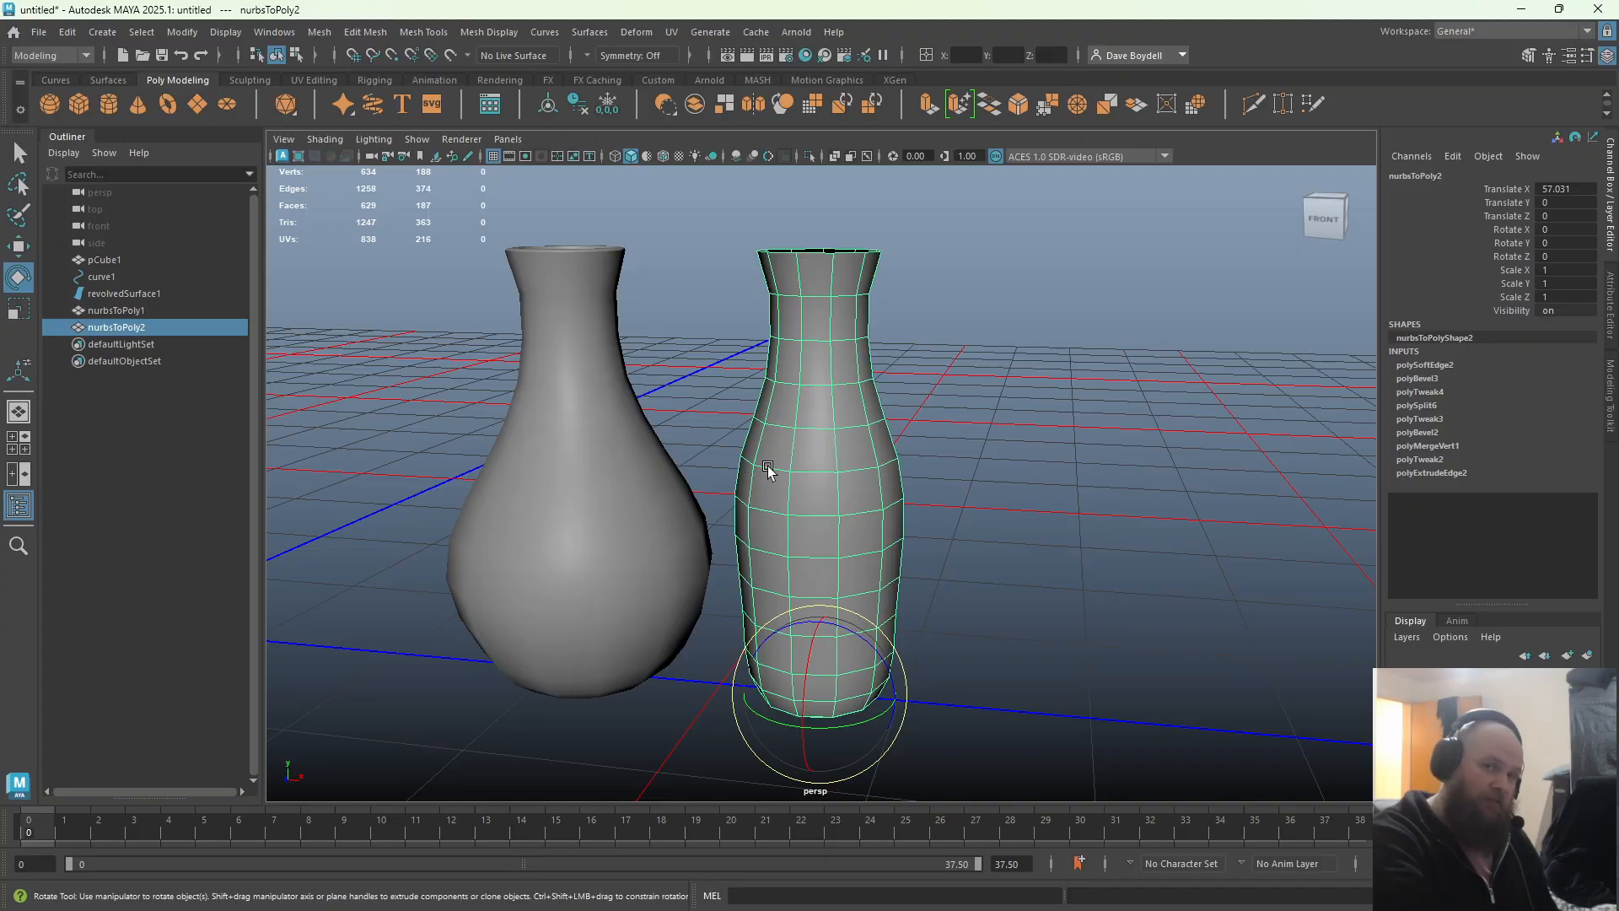
alt+drag(768, 470, 888, 245)
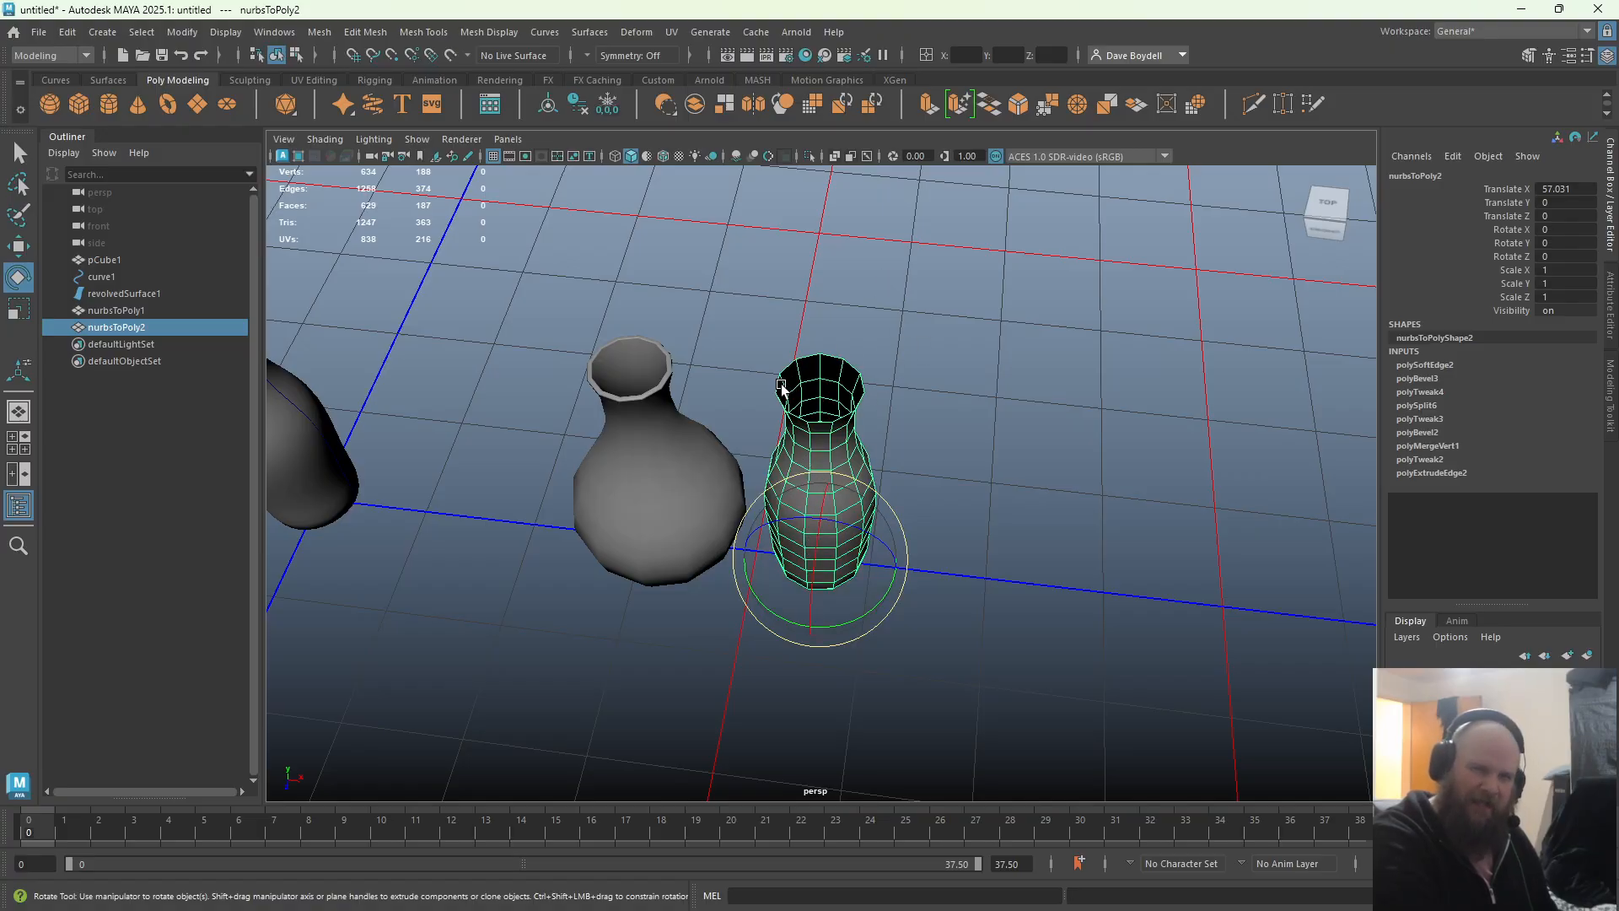
alt+drag(781, 389, 877, 497)
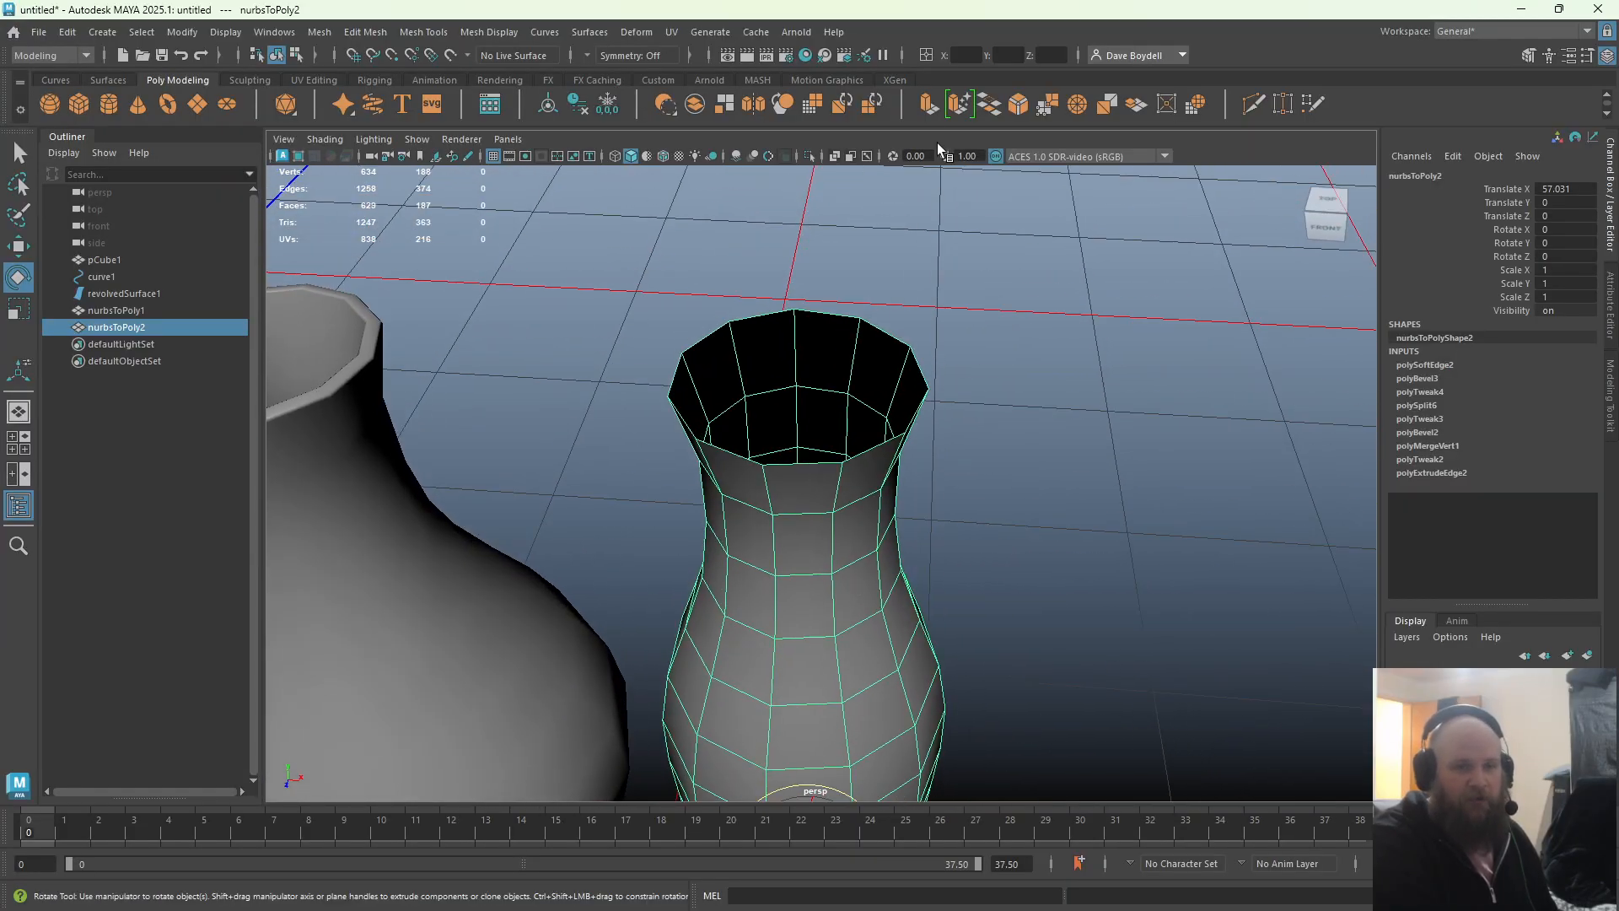
key(ctrl+e)
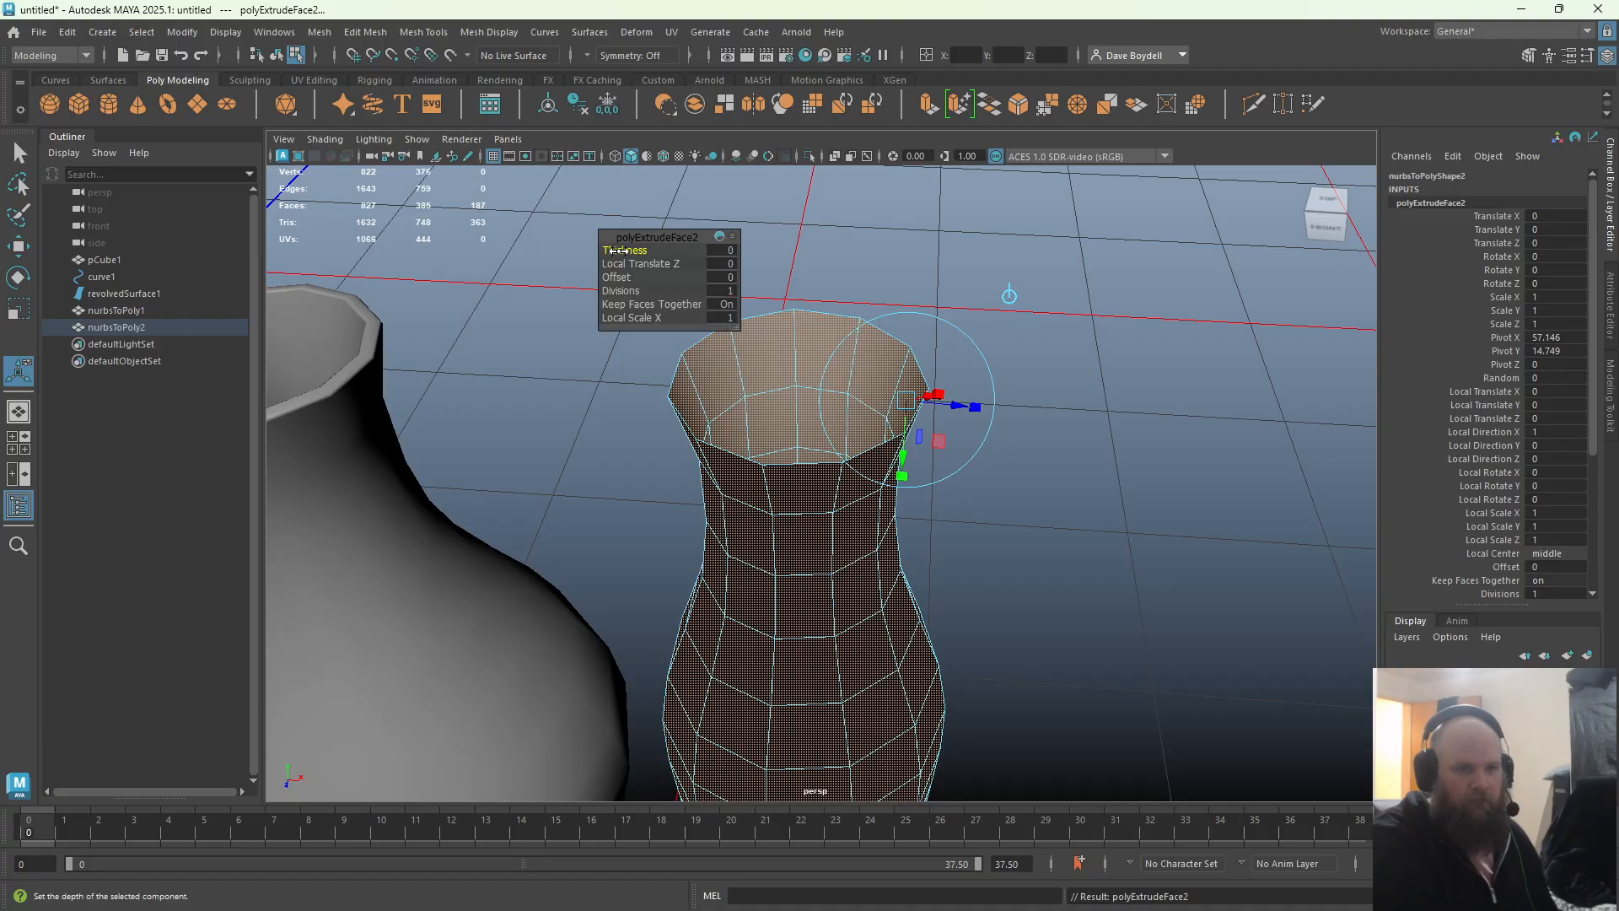
drag(618, 251, 614, 251)
Examine the extruded inner wall through the slim vase's mouth and select a face at the narrow part of the inner neck
alt+drag(751, 361, 751, 372)
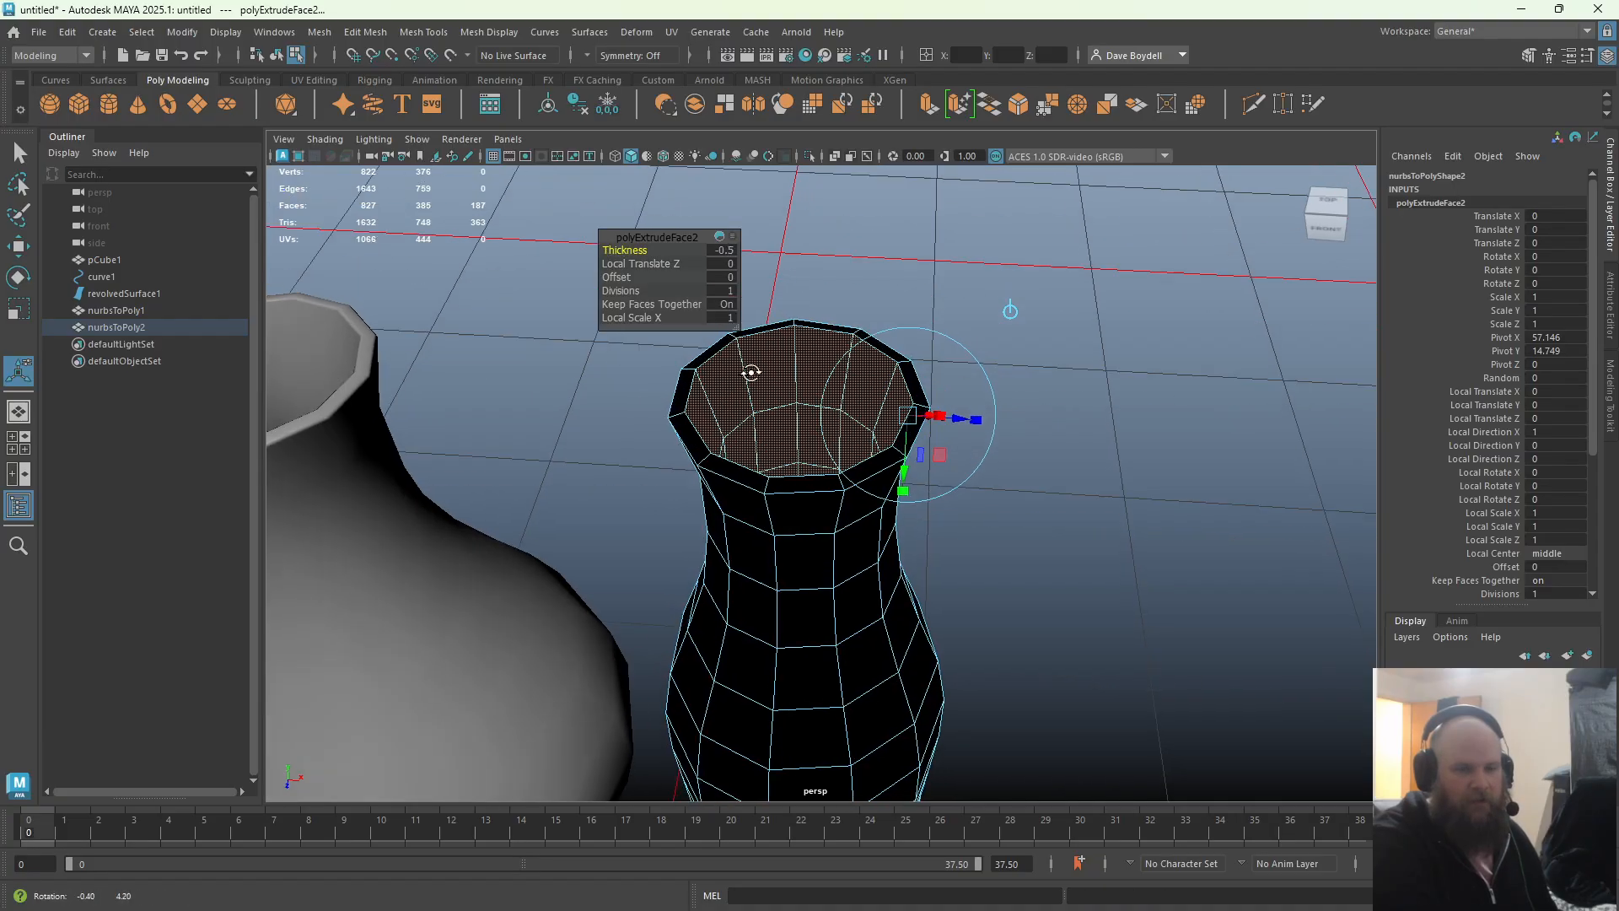
alt+middle_drag(751, 373, 755, 494)
alt+right_drag(755, 493, 792, 531)
alt+drag(791, 531, 821, 629)
alt+middle_drag(821, 629, 846, 571)
alt+drag(846, 571, 823, 532)
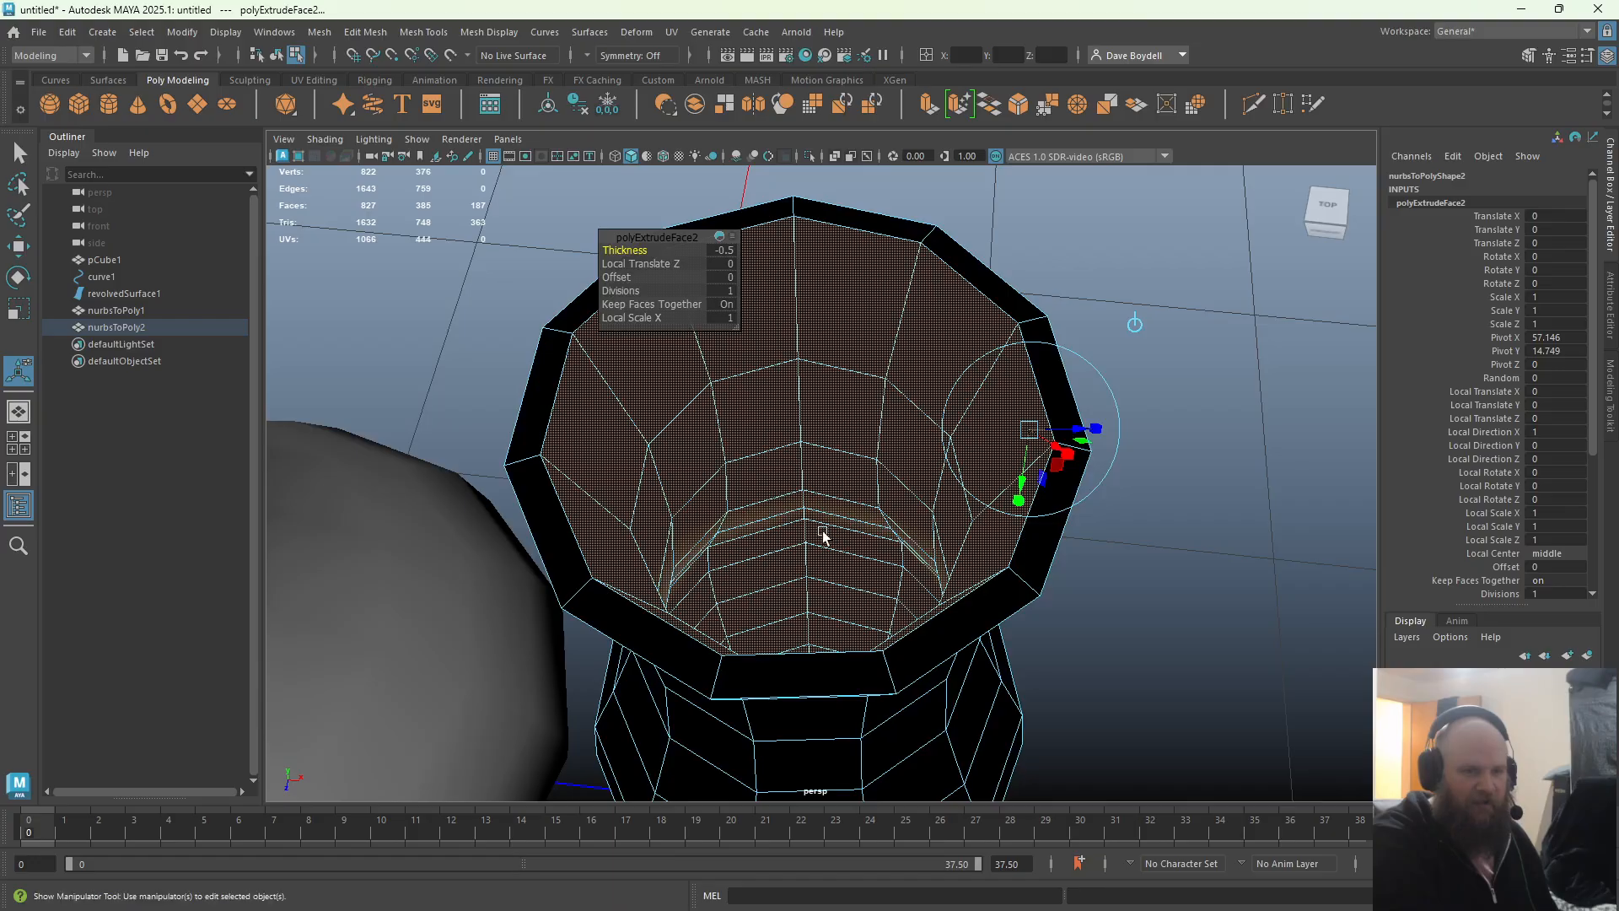
key(q)
scroll(824, 536, up, 2)
click(838, 530)
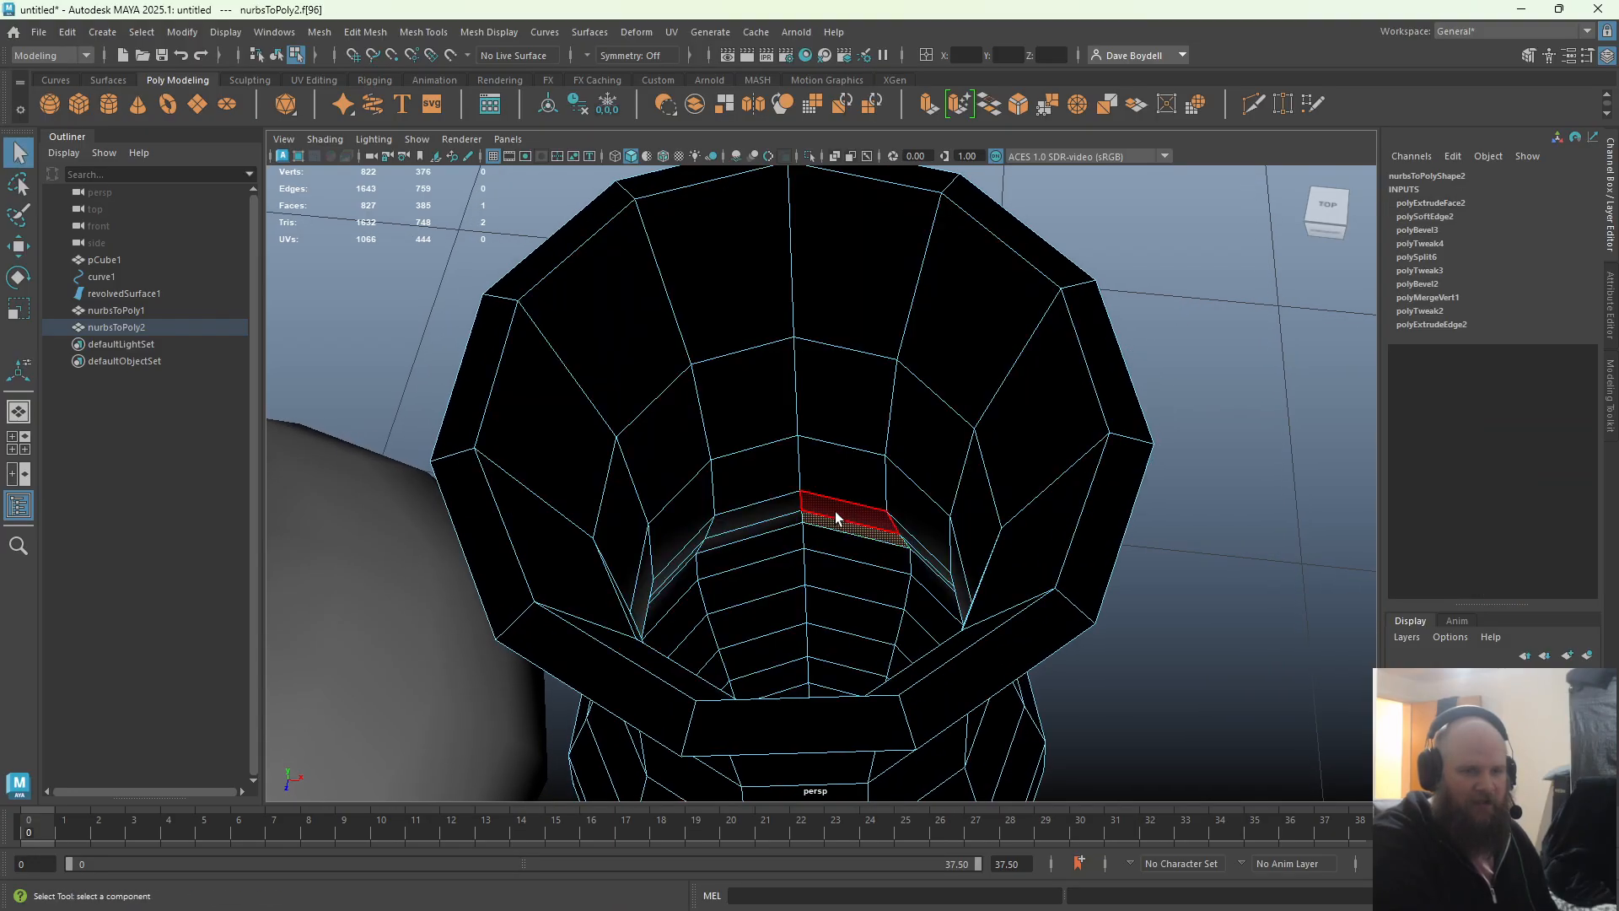
Delete the ring of faces joining the inner and outer walls inside the slim vase's neck, checking the interior in X-ray
double_click(774, 515)
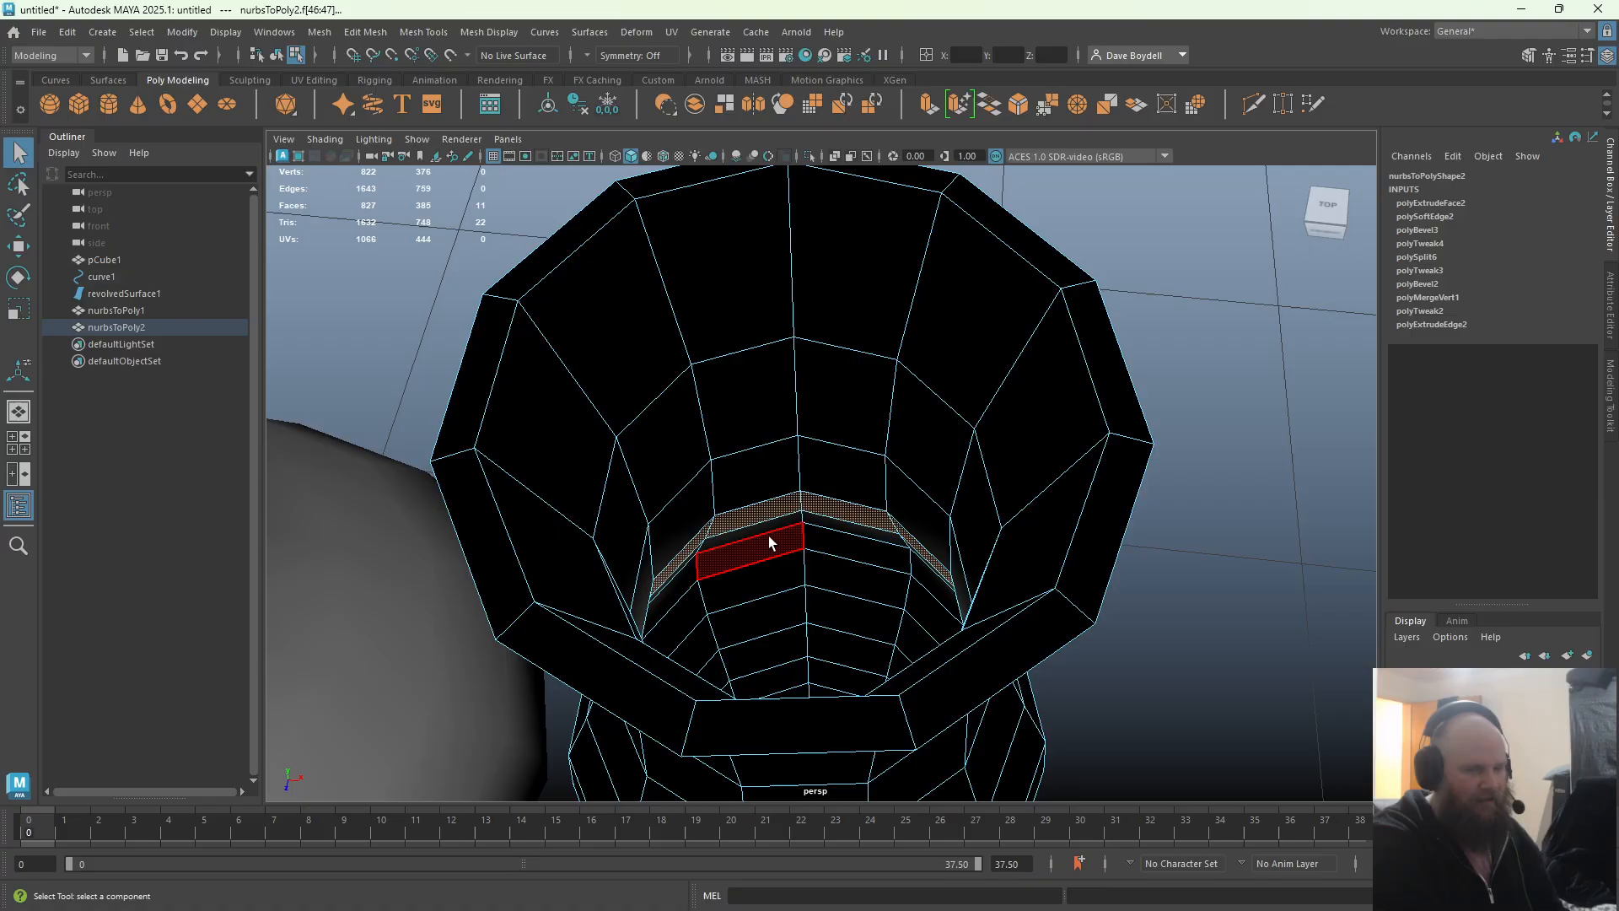
click(835, 157)
alt+drag(835, 591, 834, 434)
scroll(835, 417, down, 3)
alt+middle_drag(885, 515, 859, 333)
scroll(860, 333, up, 2)
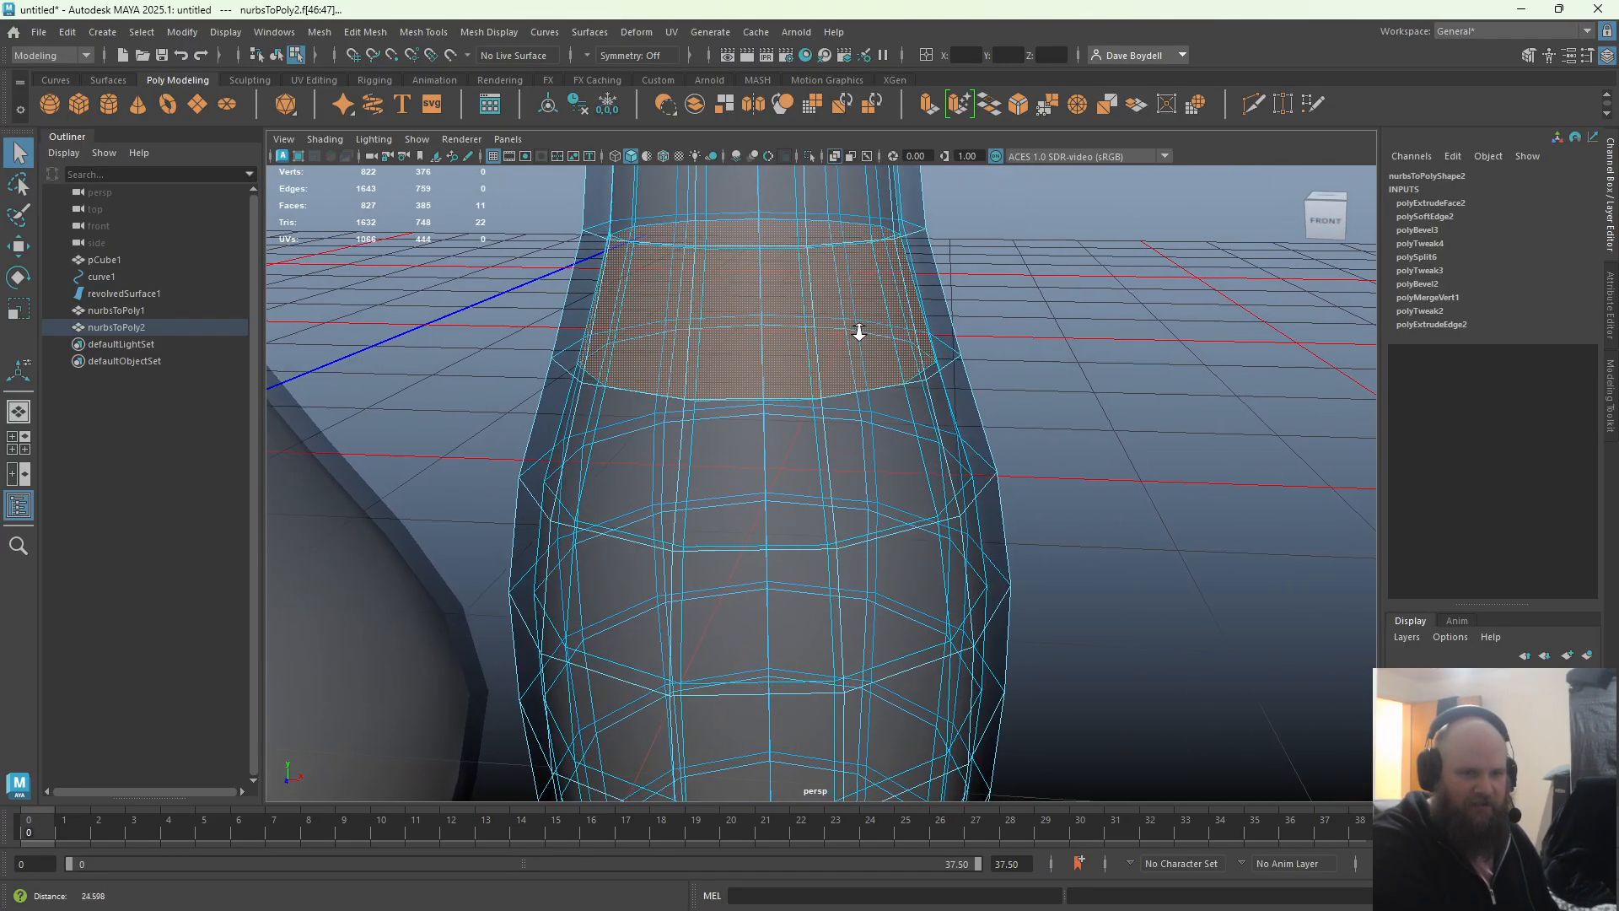
alt+drag(860, 332, 845, 171)
click(808, 361)
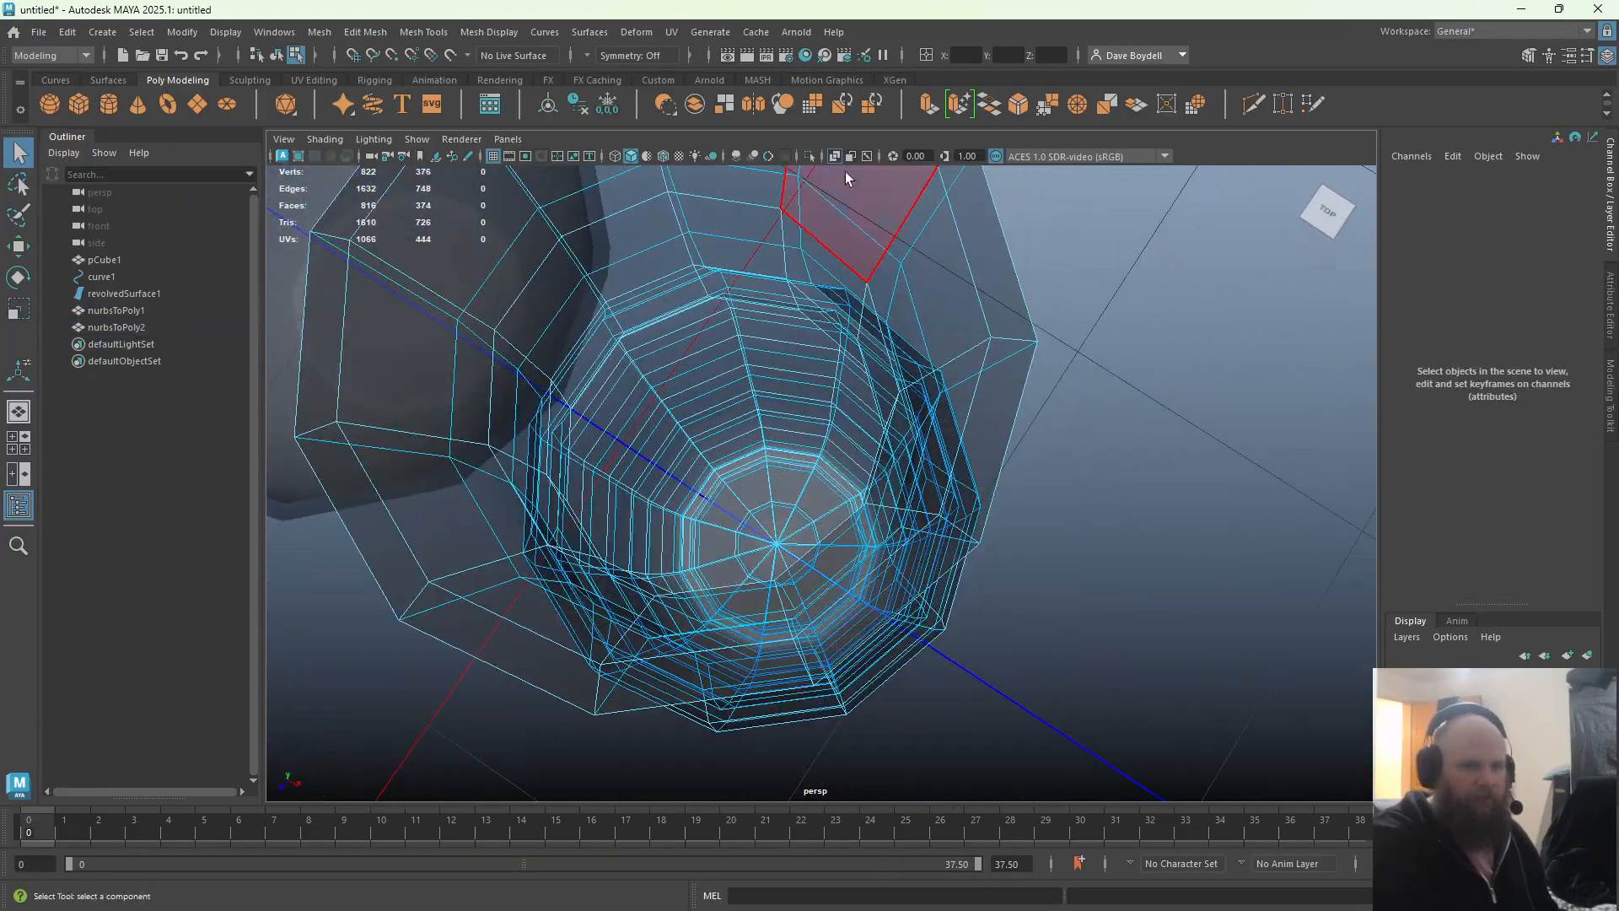
Turn off X-ray and delete the connected inner shell of faces below the vase's neck
click(833, 155)
double_click(747, 428)
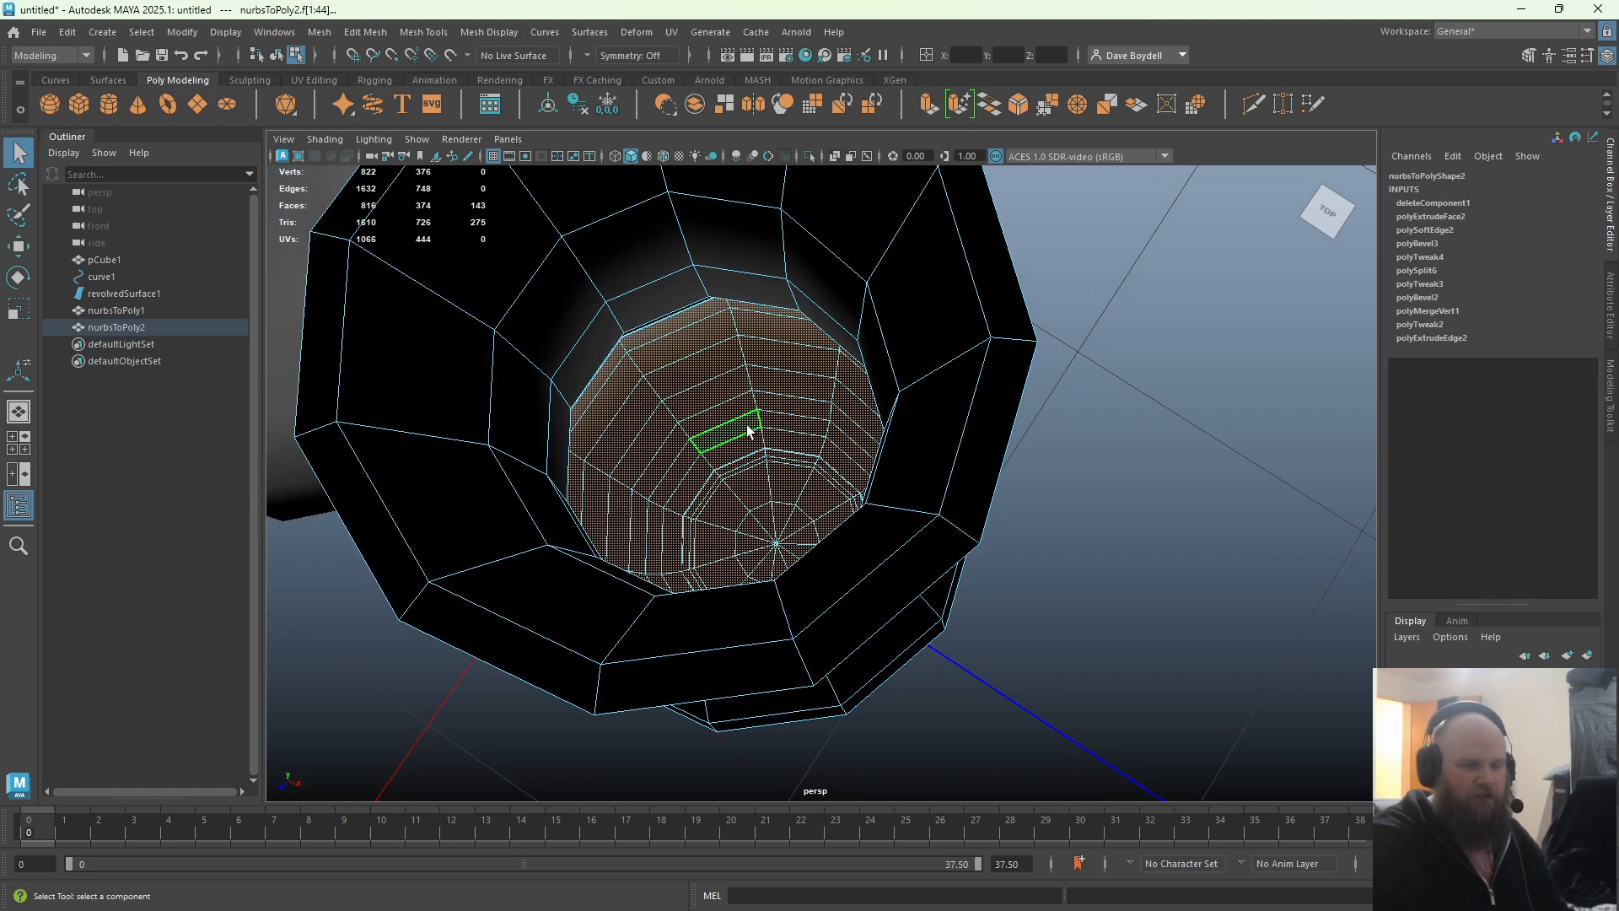
key(Delete)
Extrude the open border edge loop inside the neck and merge the new edges to a centre point to close the hole
alt+drag(742, 435, 849, 292)
click(878, 315)
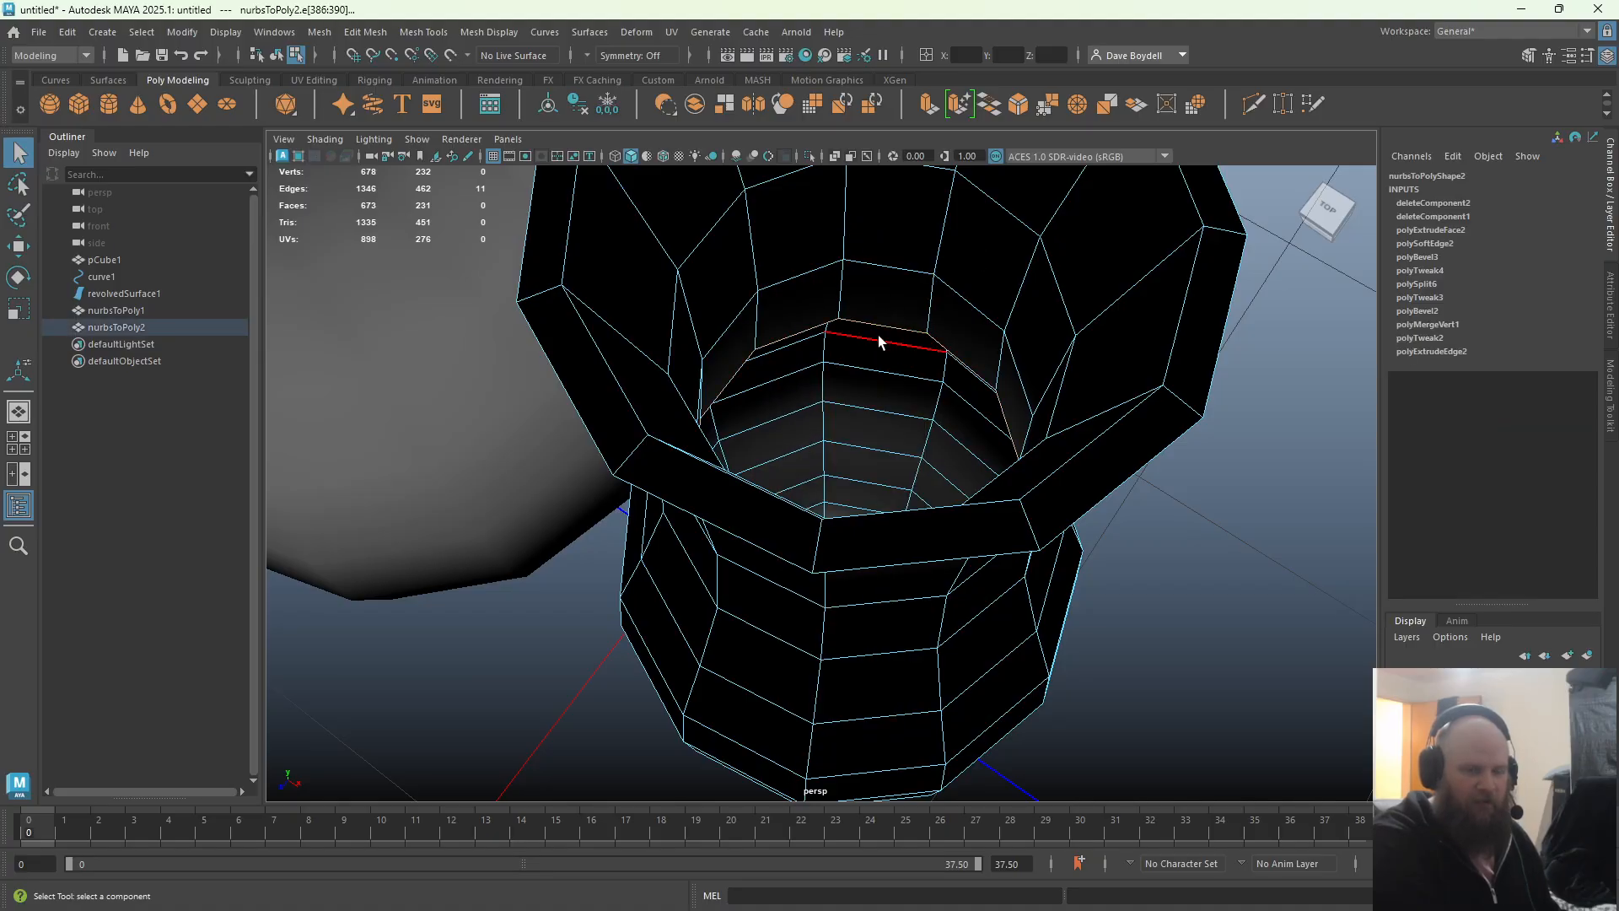
key(3)
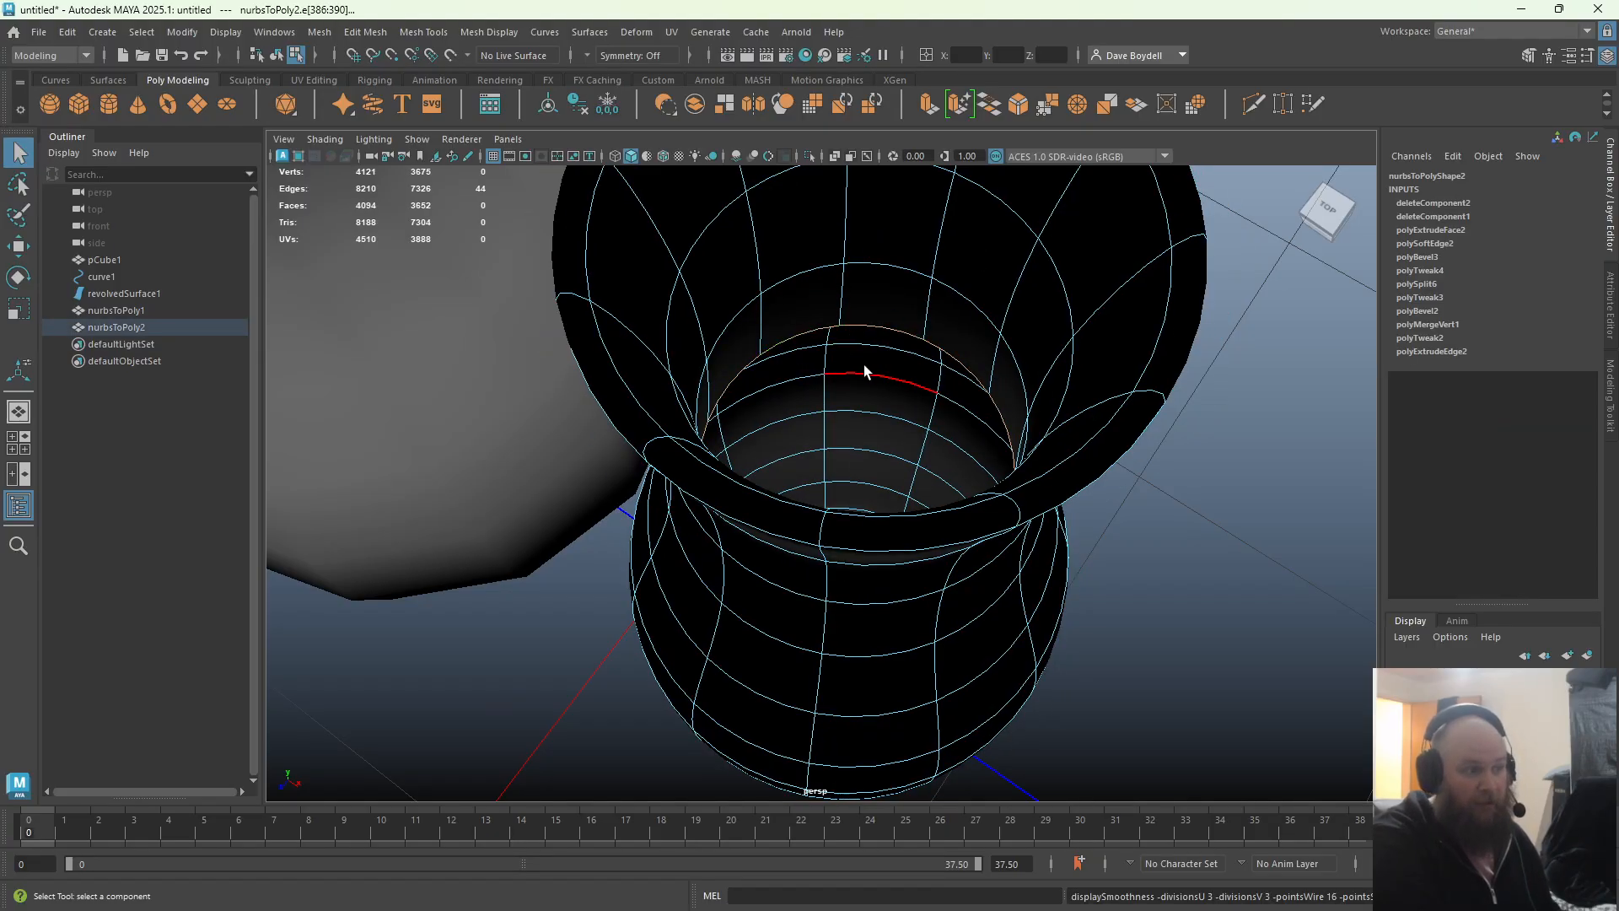
click(932, 104)
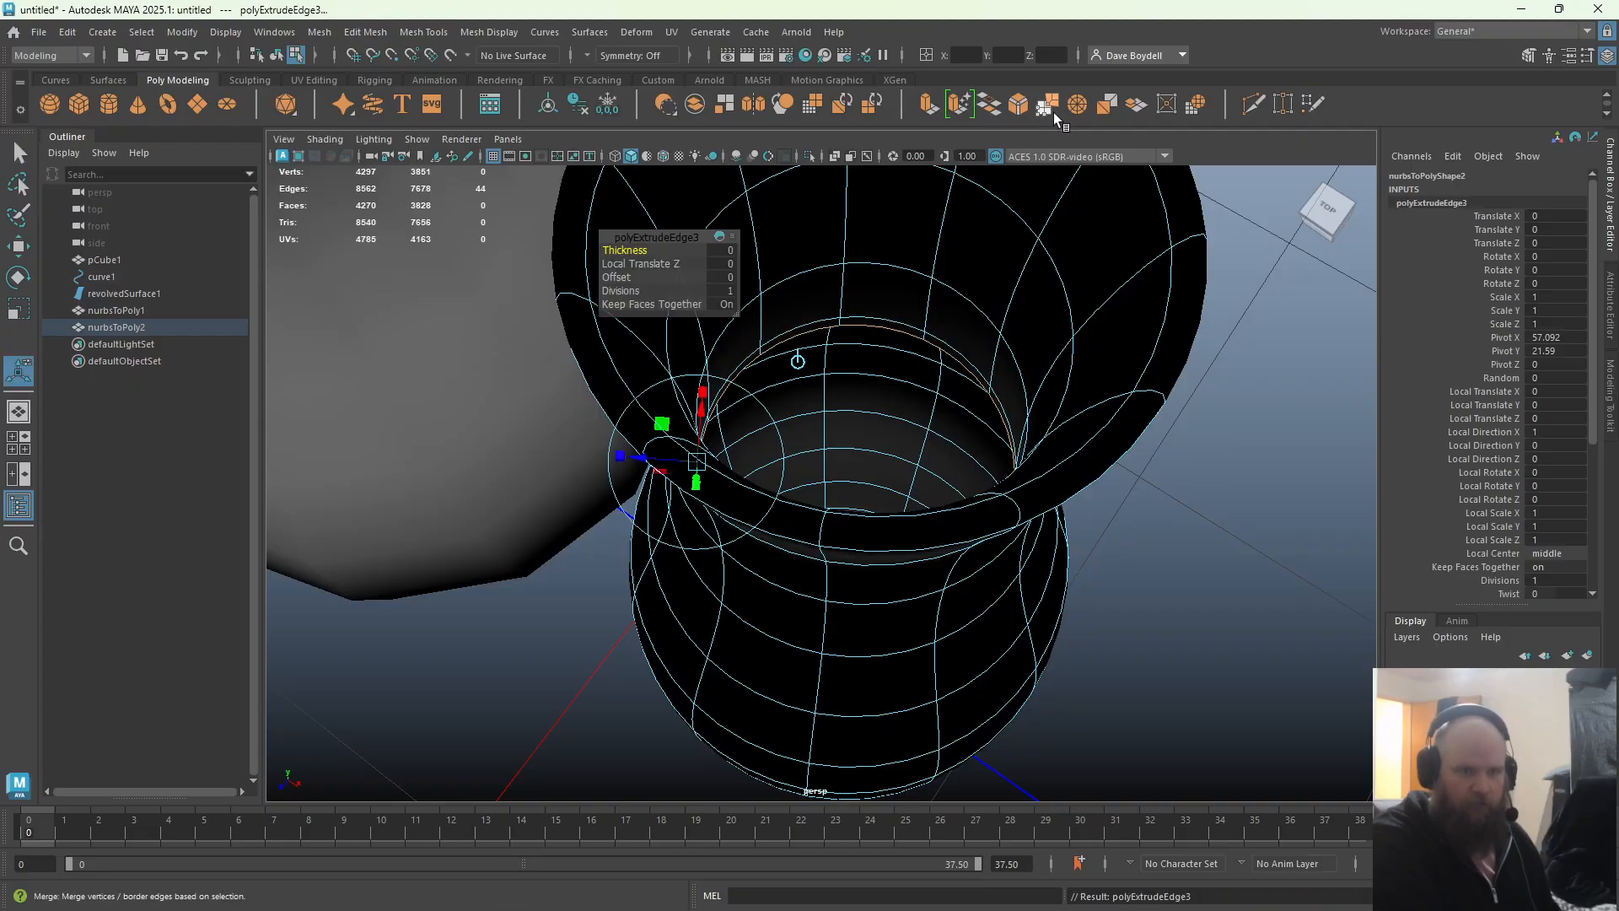
key(ctrl+z)
key(ctrl+z)
key(ctrl+z)
key(ctrl+z)
Reverse the normals of the whole slim vase mesh
right_drag(887, 271, 887, 221)
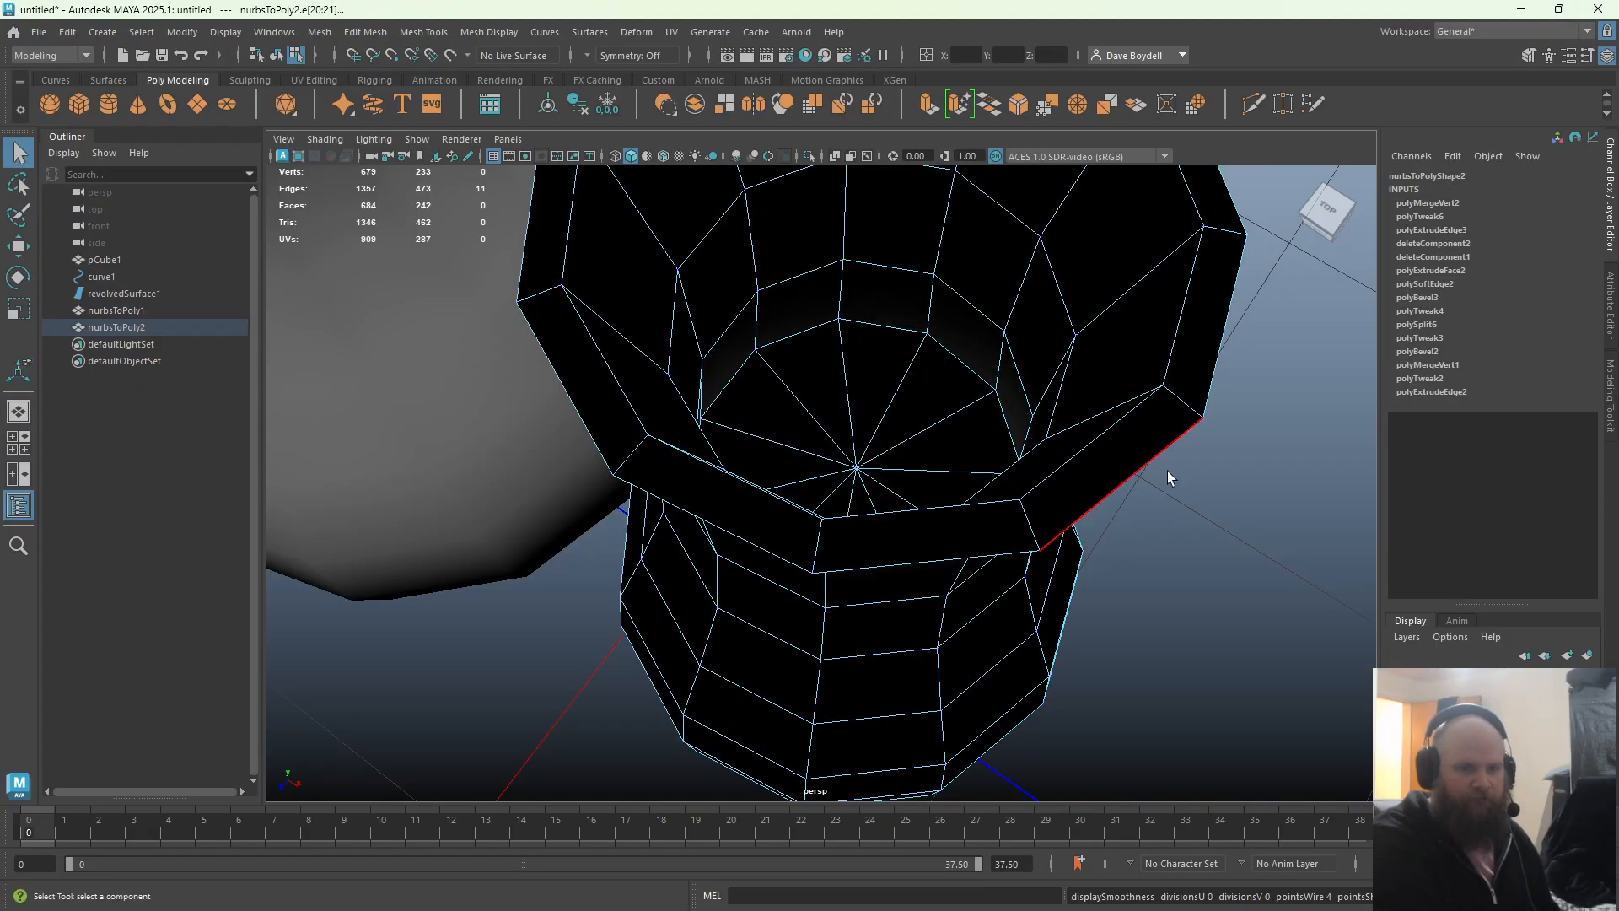
alt+right_drag(1167, 470, 1014, 529)
click(1014, 529)
click(850, 568)
alt+drag(850, 569, 871, 477)
right_drag(813, 402, 916, 349)
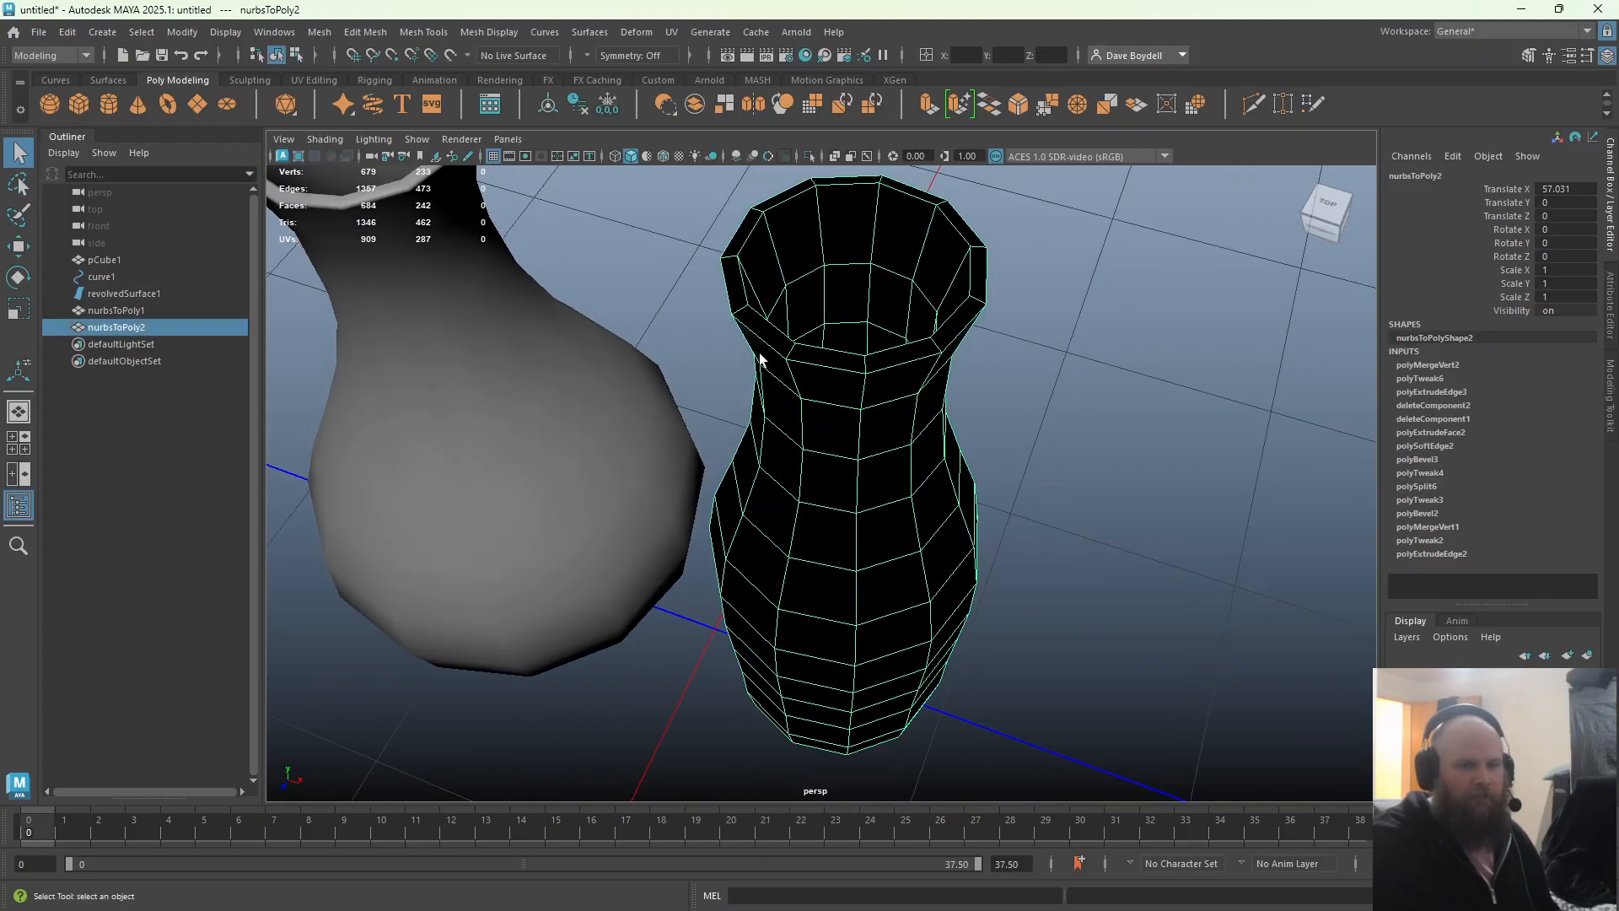
click(512, 33)
click(532, 115)
Bevel the inner and outer edge loops of the slim vase's rim with a fraction of 0.6
right_drag(770, 232, 770, 184)
double_click(770, 203)
click(1014, 96)
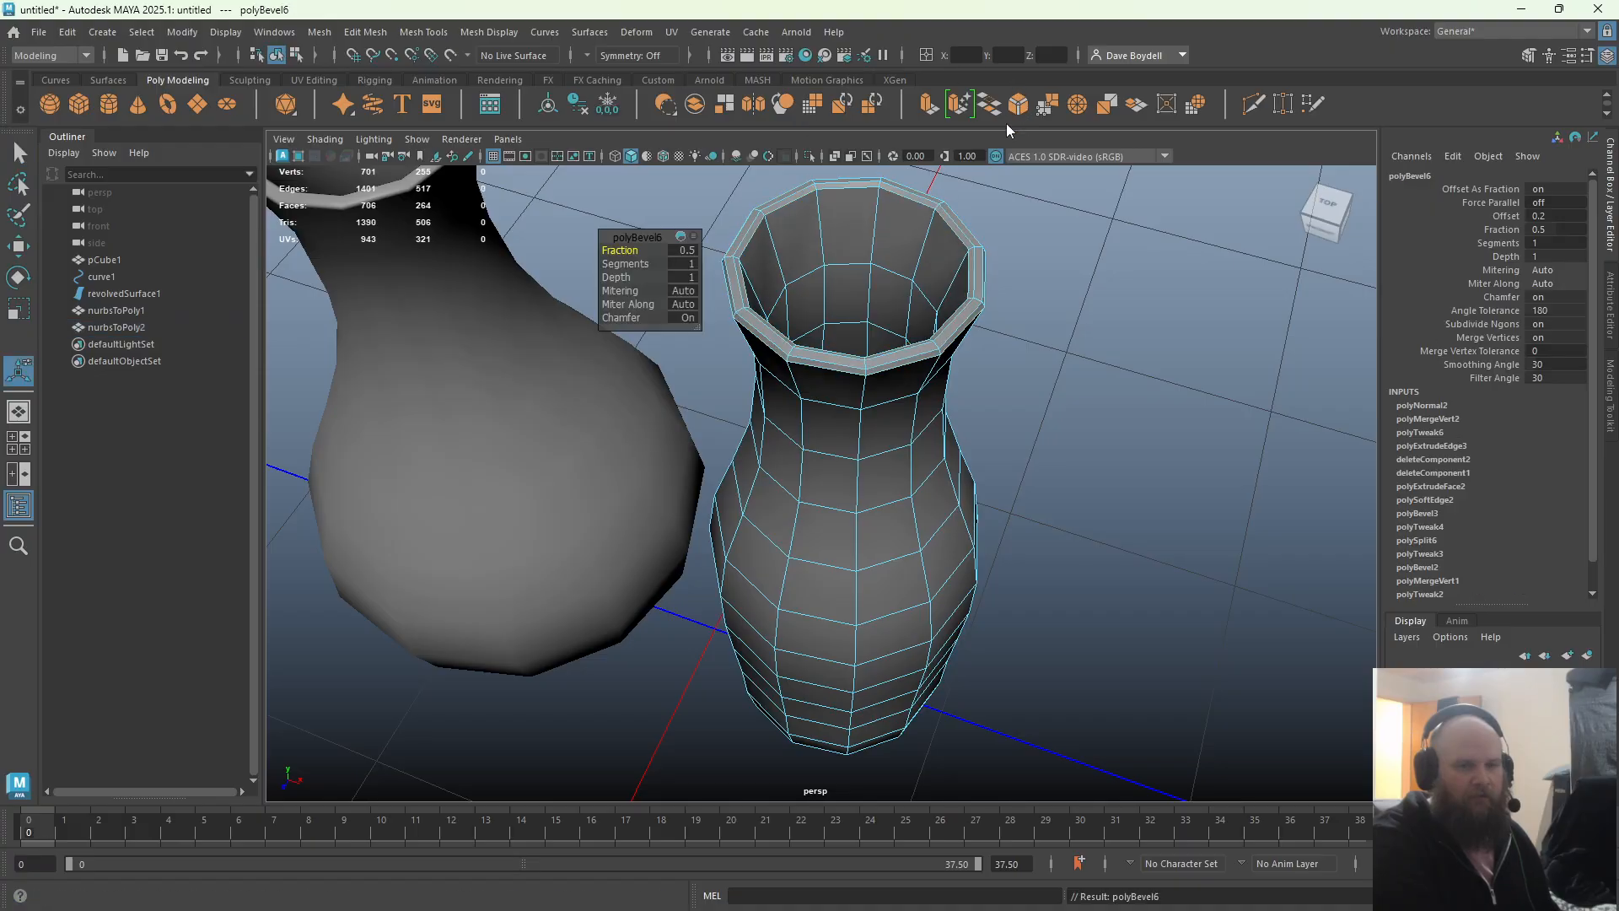
middle_drag(923, 266, 922, 260)
key(q)
Apply Soften Edge to the whole slim vase mesh
right_drag(827, 274, 911, 226)
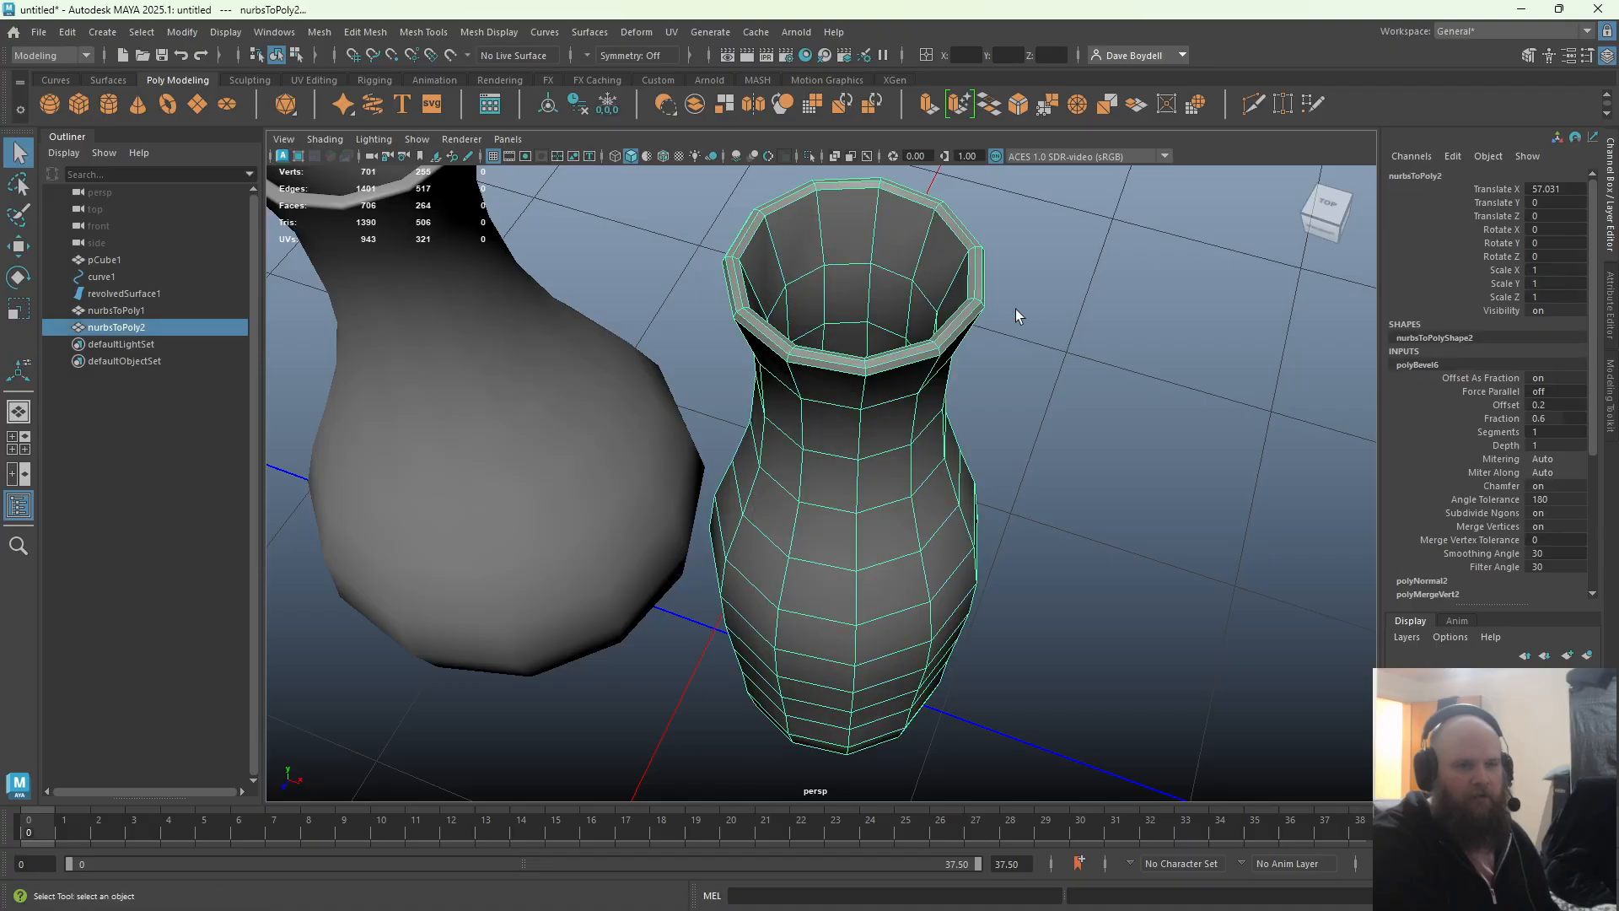
click(1015, 310)
click(894, 358)
click(498, 32)
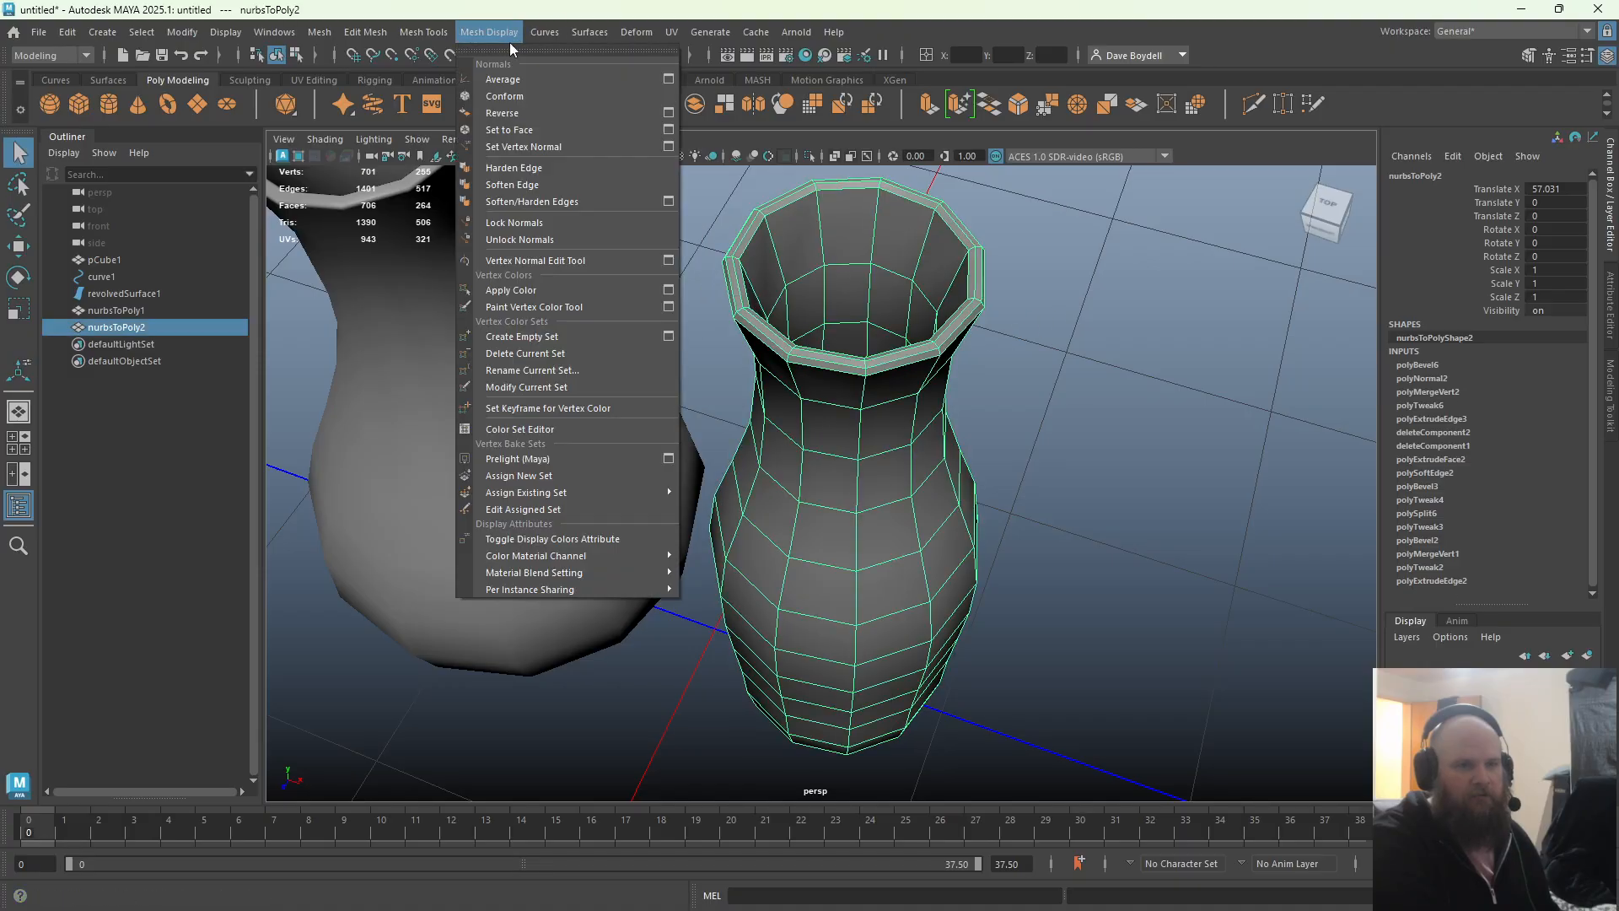
click(542, 178)
click(1125, 352)
Examine the shading and shape of both polygon vases from above and from the front, and select the pair
alt+drag(1125, 352, 733, 405)
scroll(822, 481, up, 5)
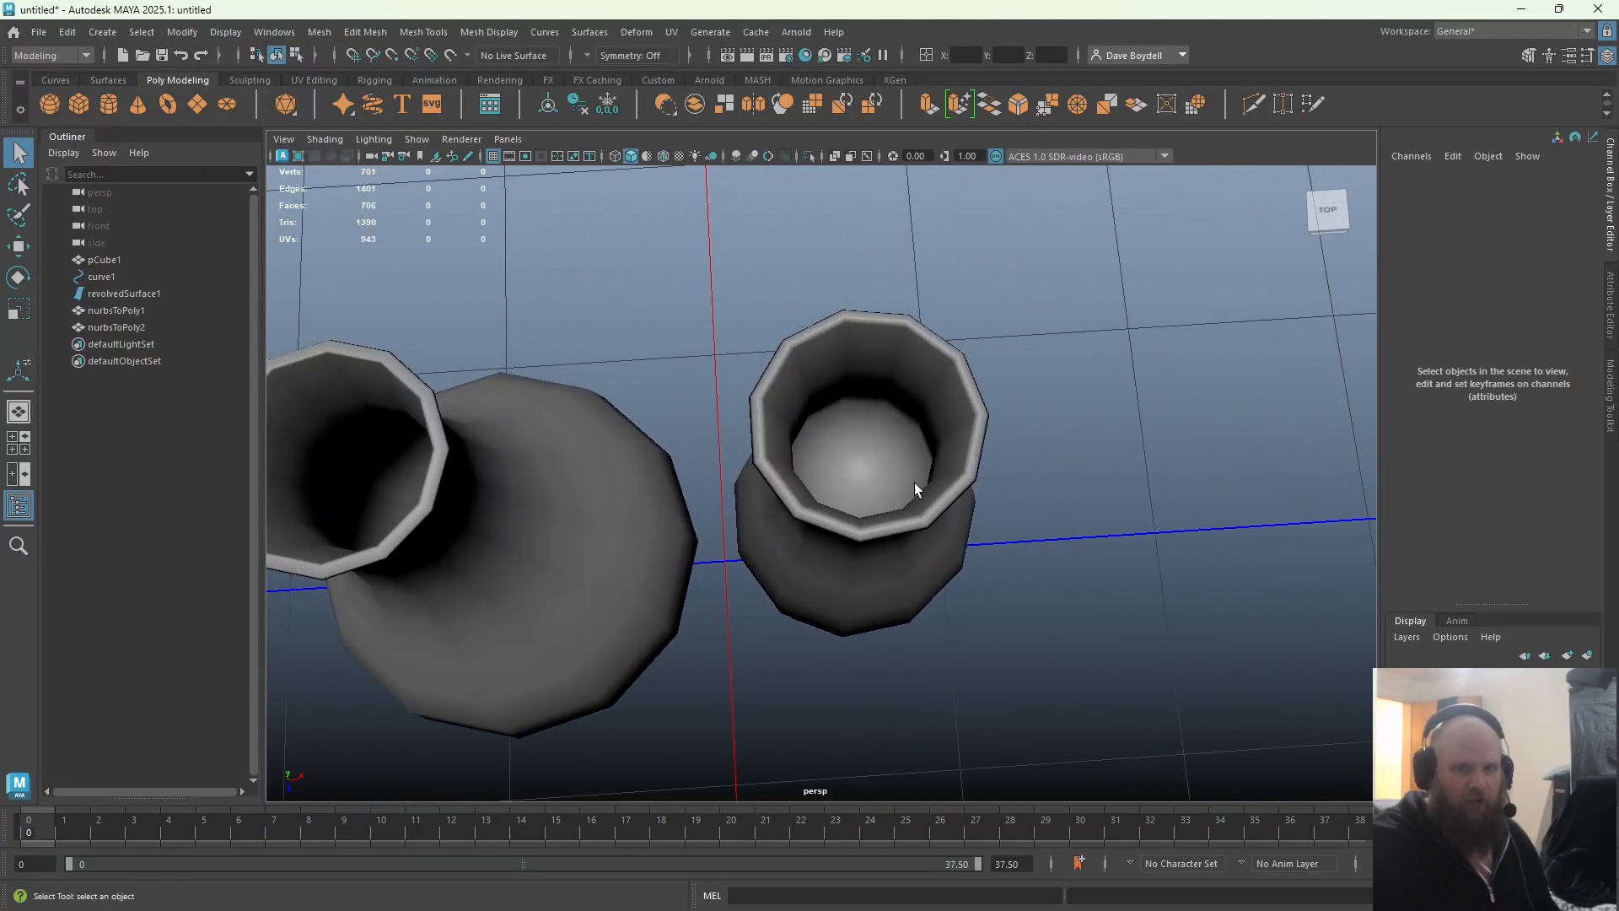
alt+drag(852, 449, 813, 425)
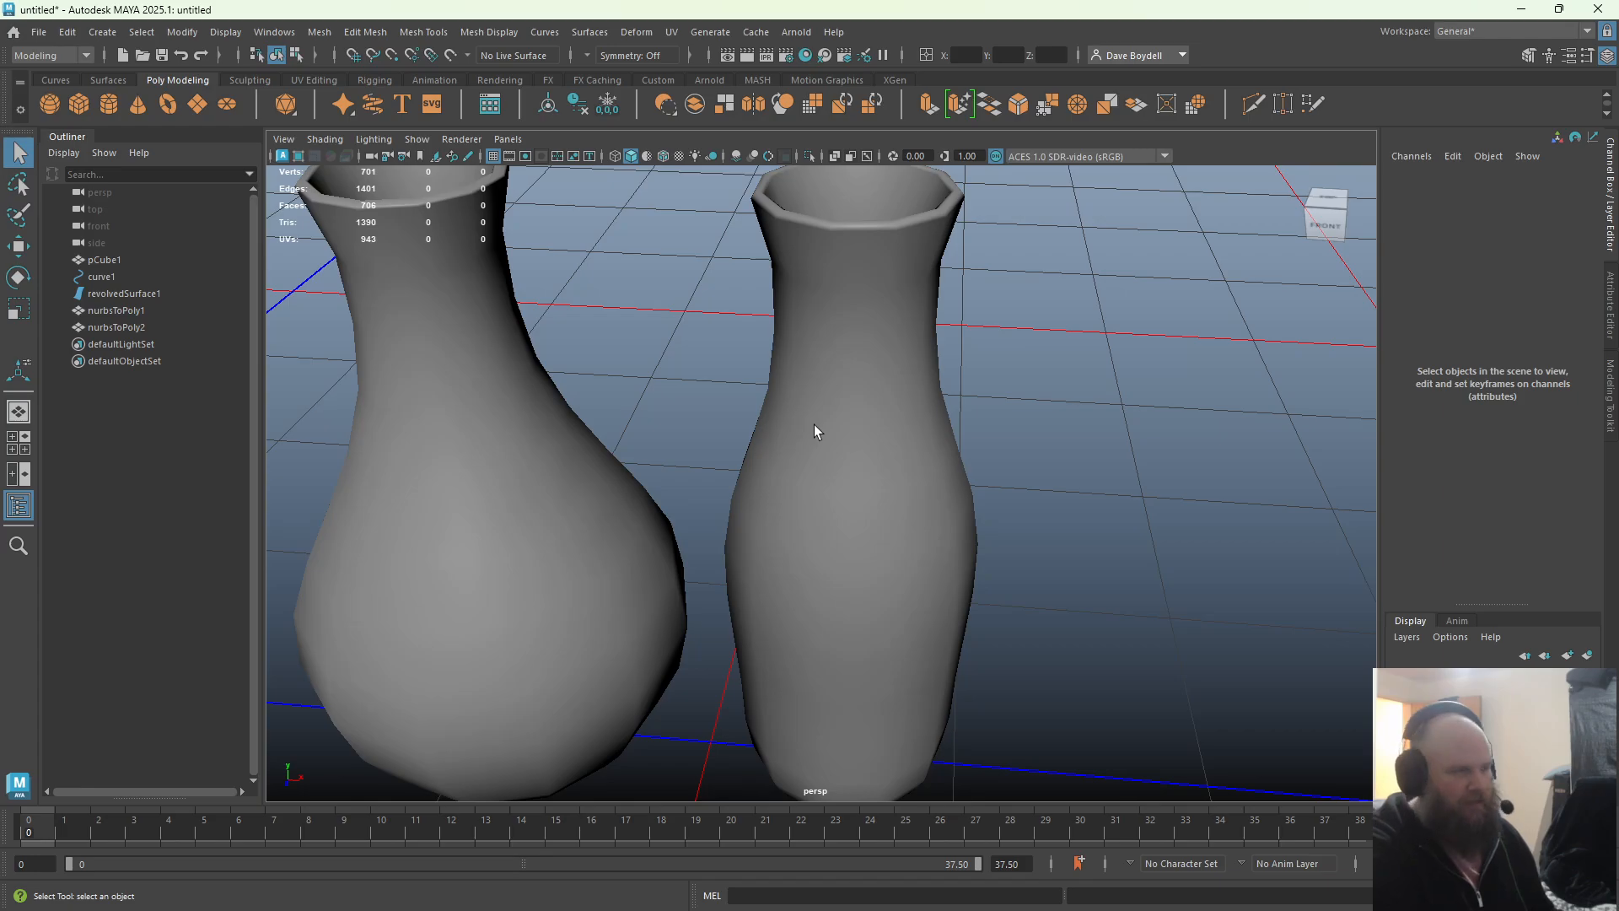
alt+drag(818, 485, 868, 459)
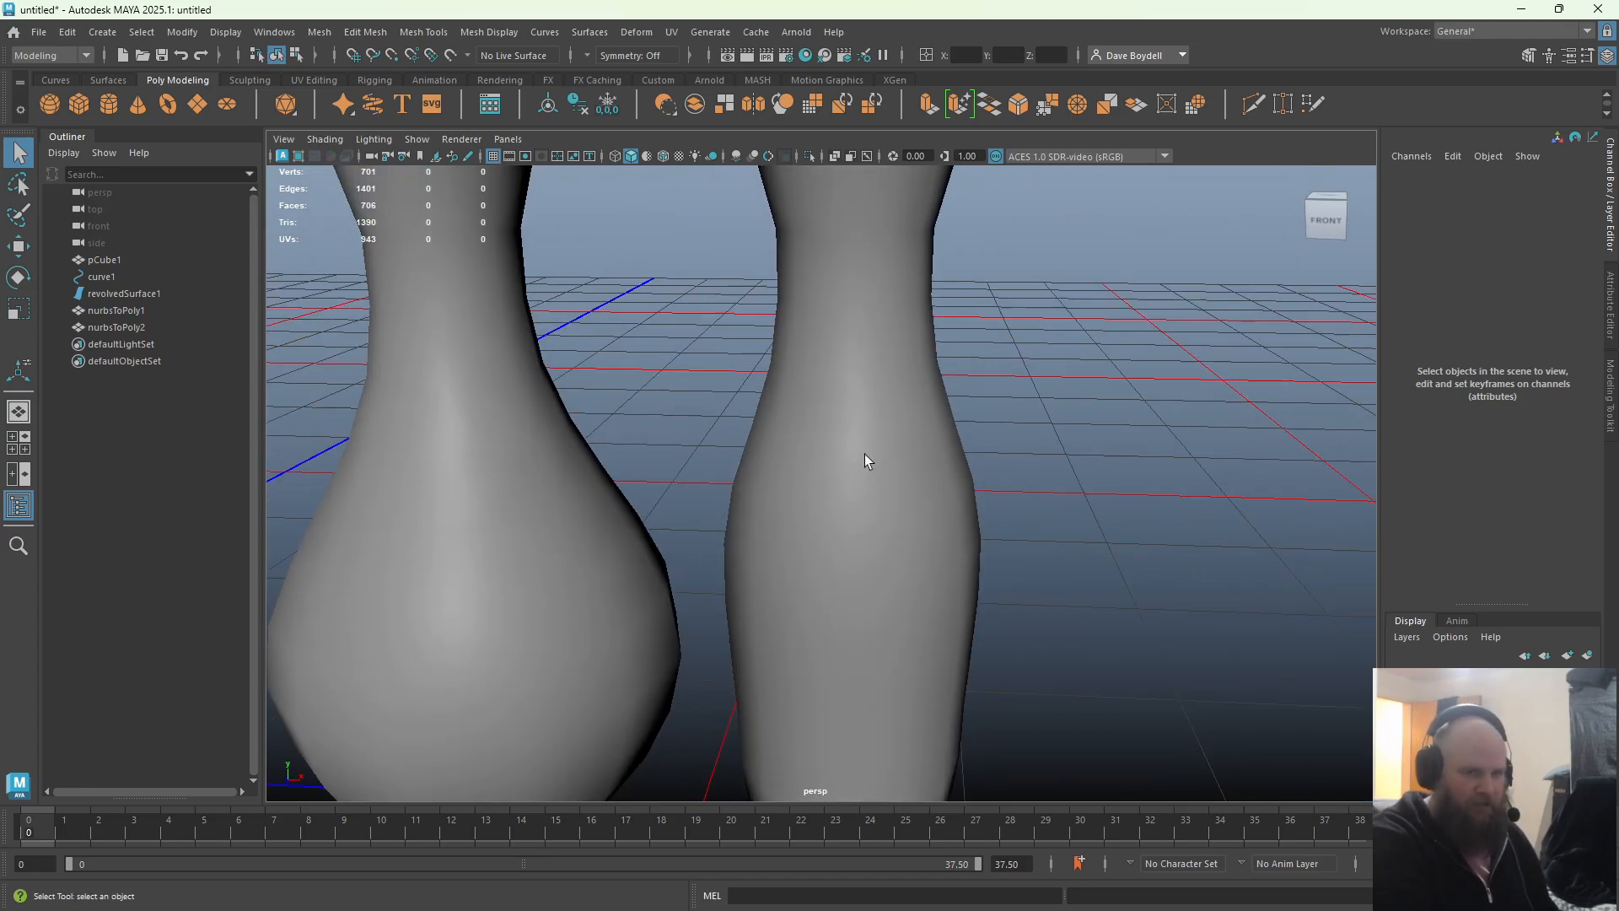
scroll(801, 421, down, 8)
alt+drag(741, 387, 671, 522)
key(f)
alt+drag(570, 406, 852, 472)
drag(851, 472, 1154, 550)
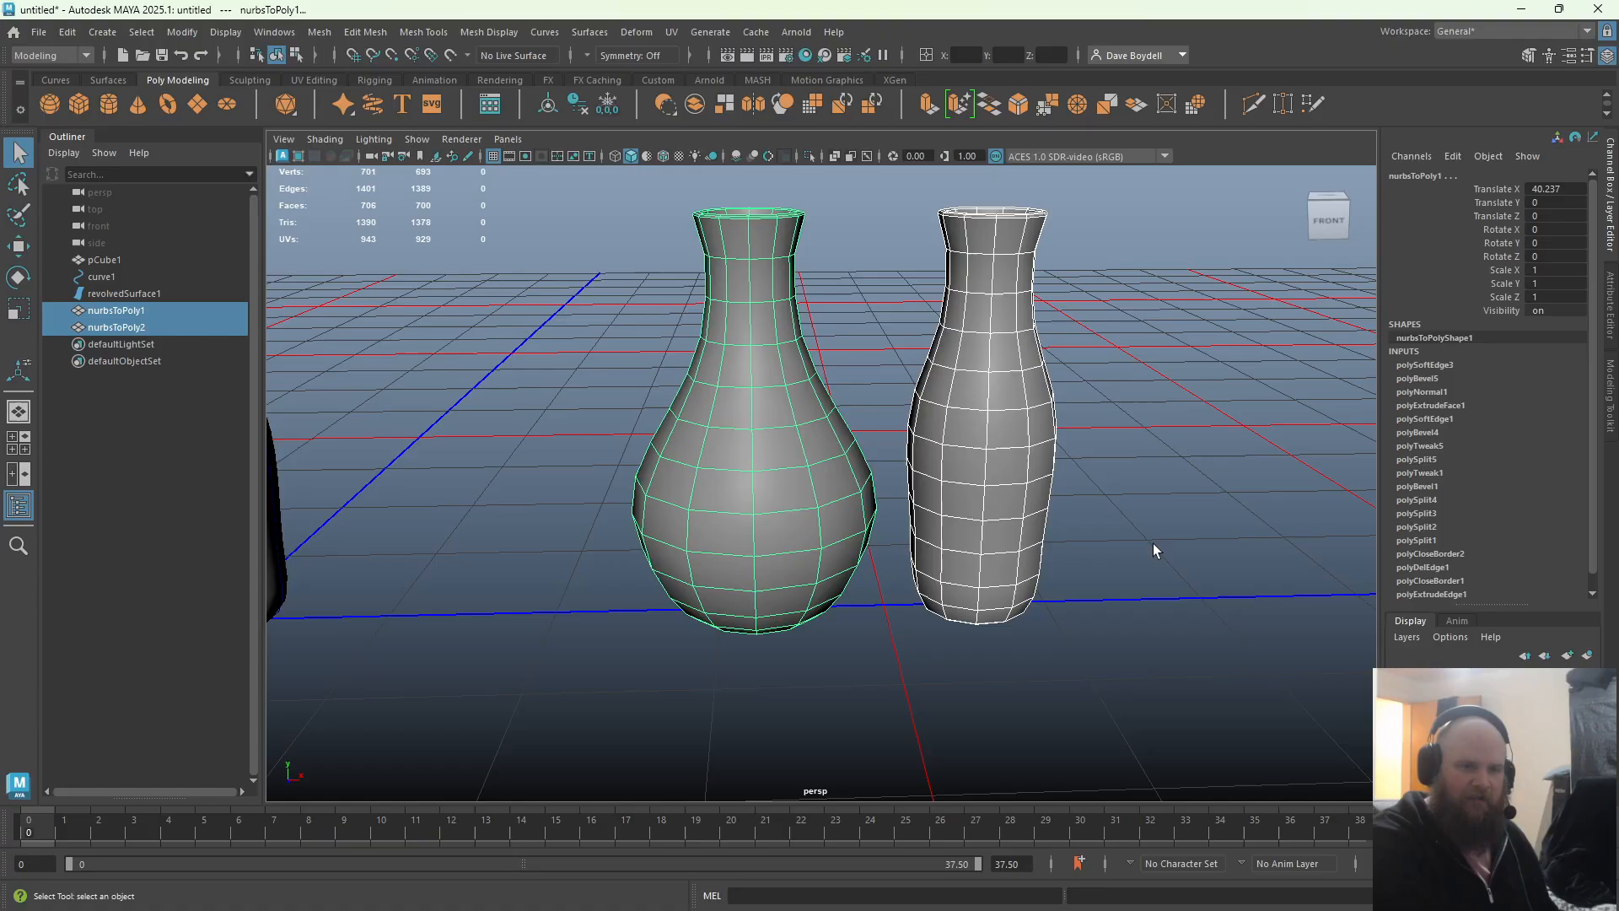
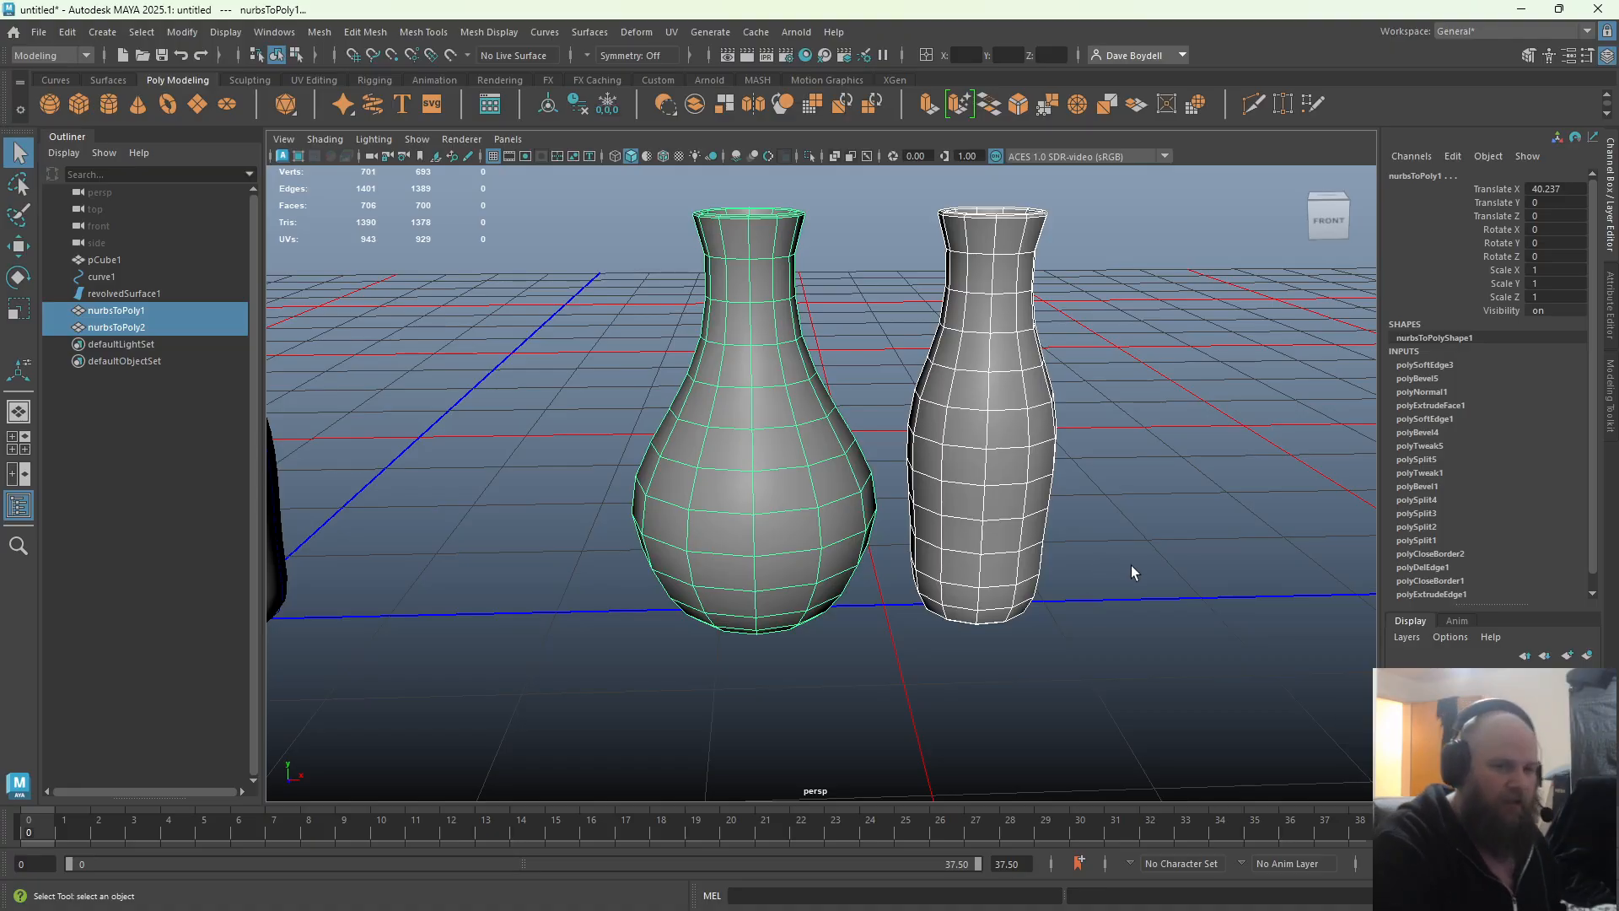
Try moving the revolved vase's profile curve along X, and undo the move
alt+middle_drag(1131, 565, 1077, 565)
alt+right_drag(1077, 565, 563, 426)
alt+drag(563, 426, 664, 496)
alt+middle_drag(664, 496, 847, 508)
drag(498, 404, 563, 446)
key(f)
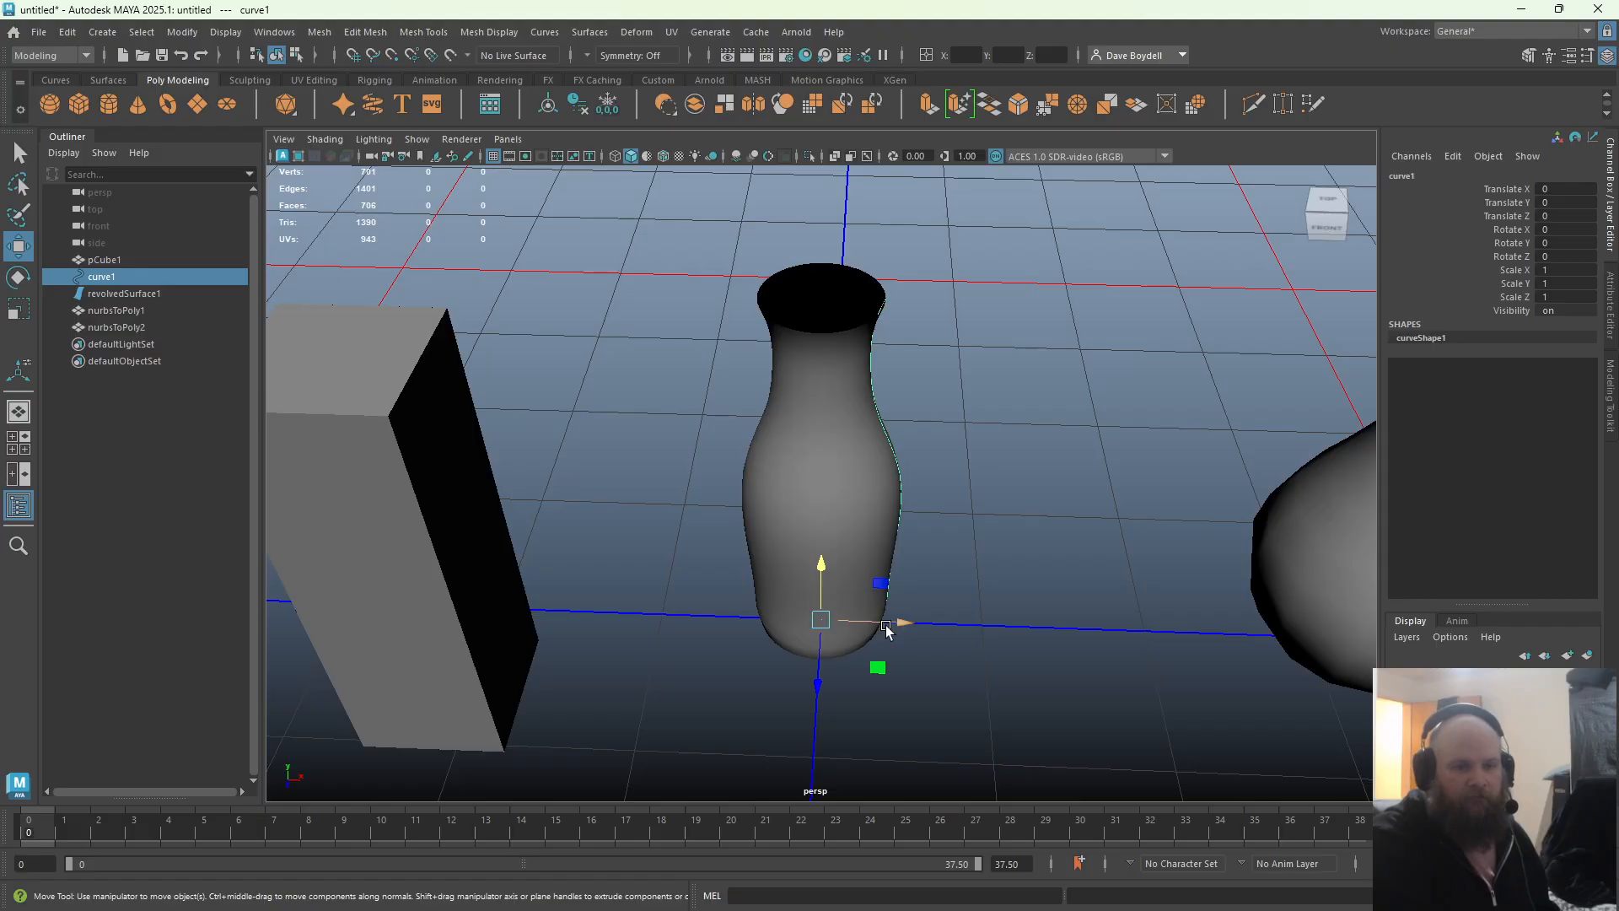
drag(886, 631, 976, 622)
key(ctrl+z)
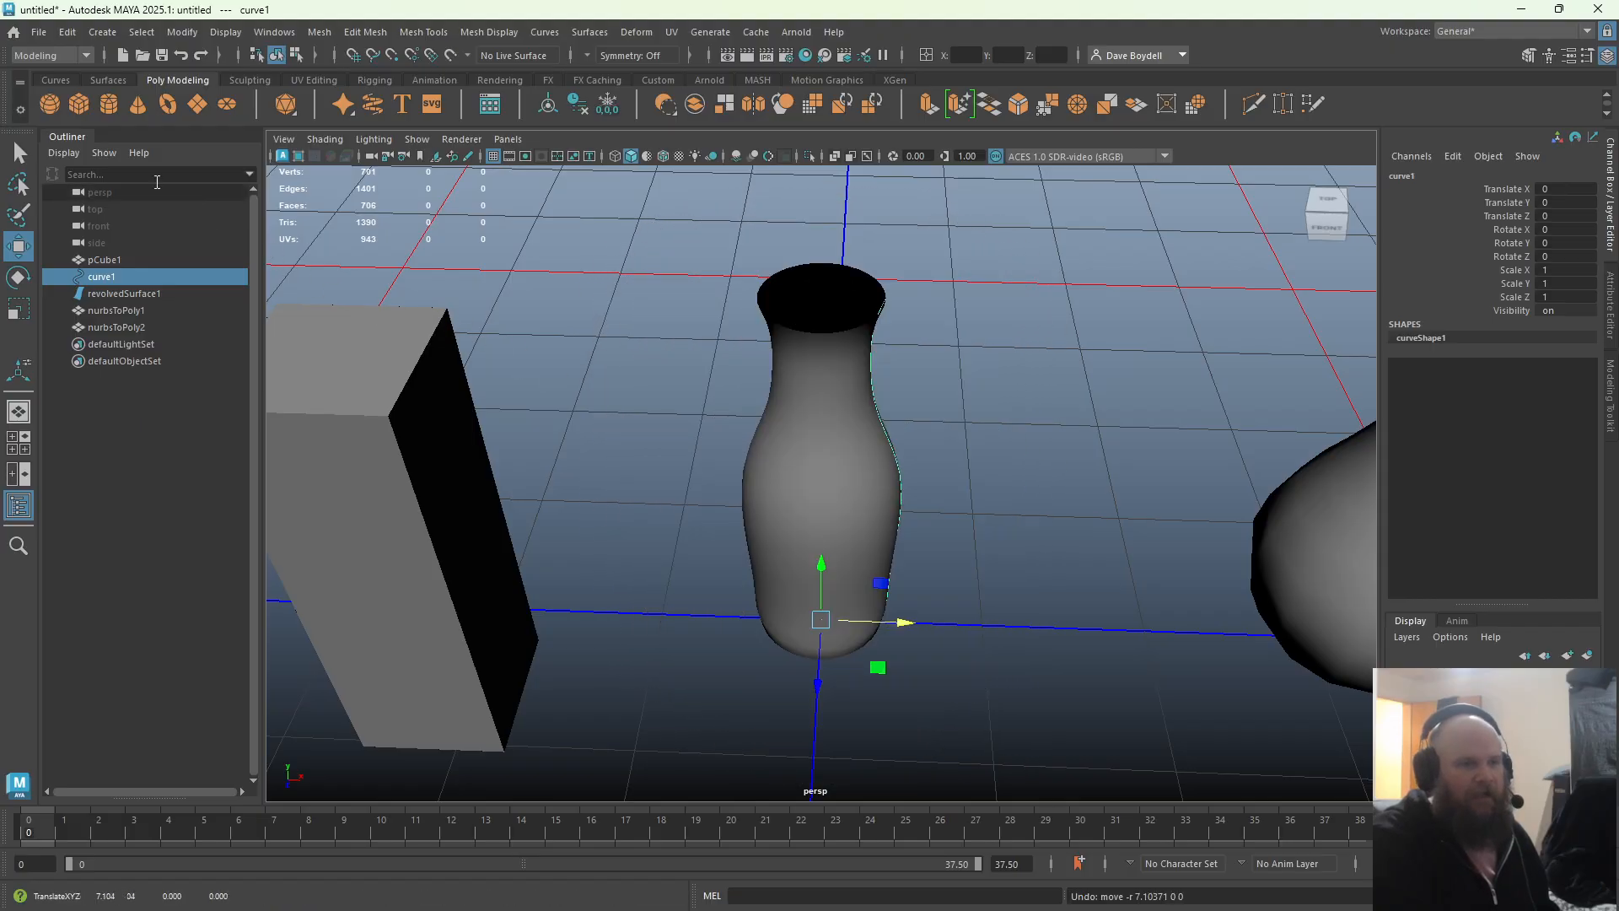
click(74, 80)
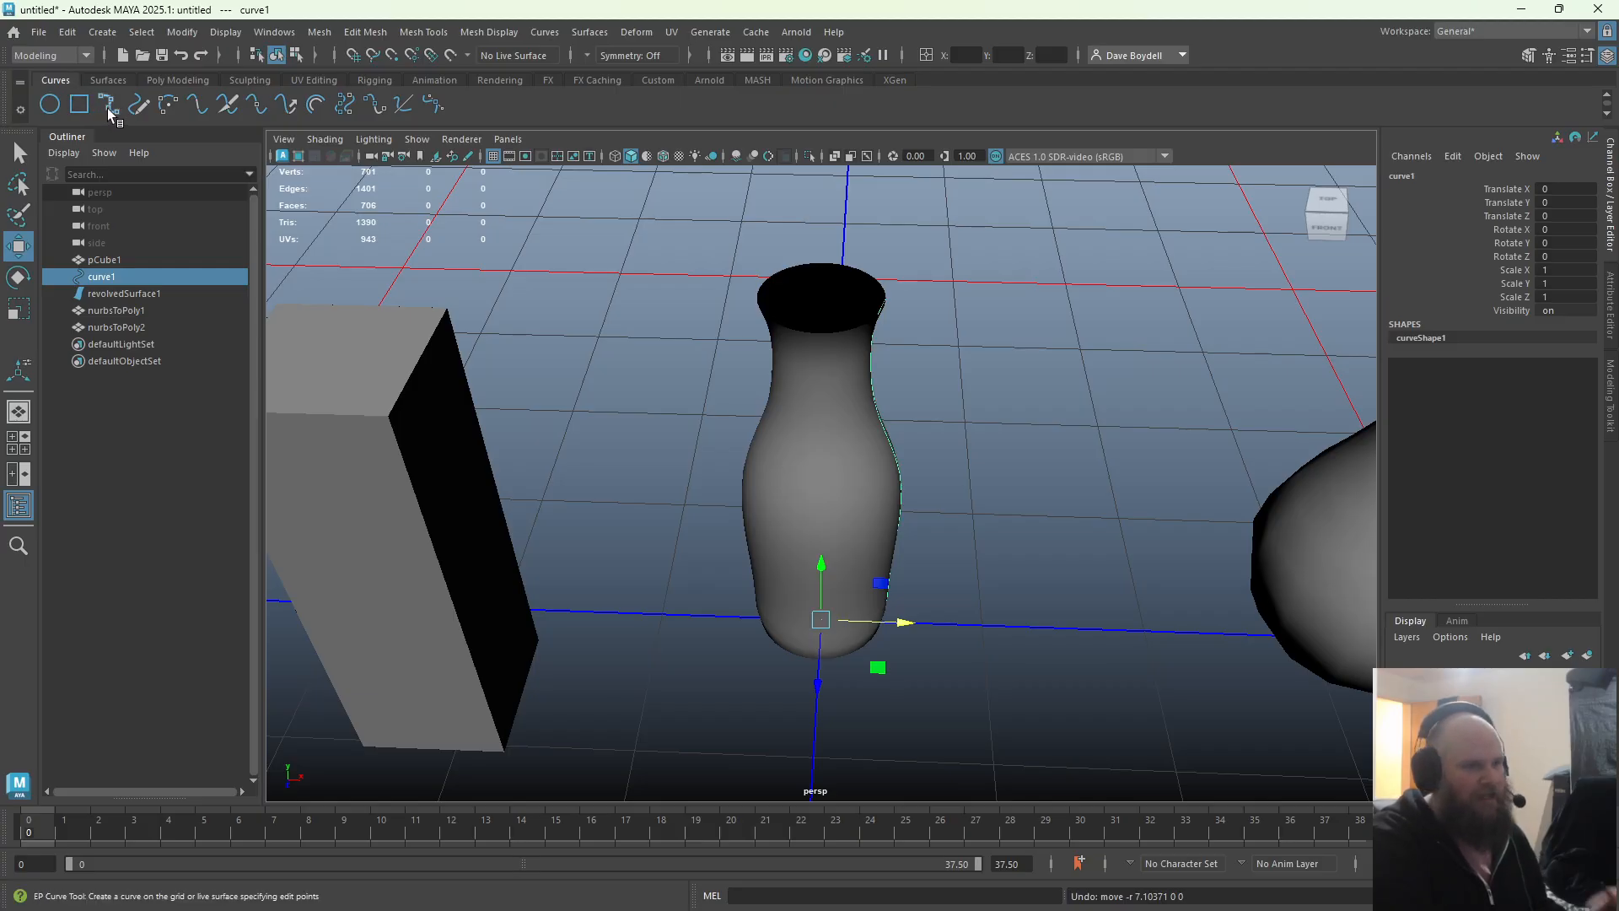
click(106, 79)
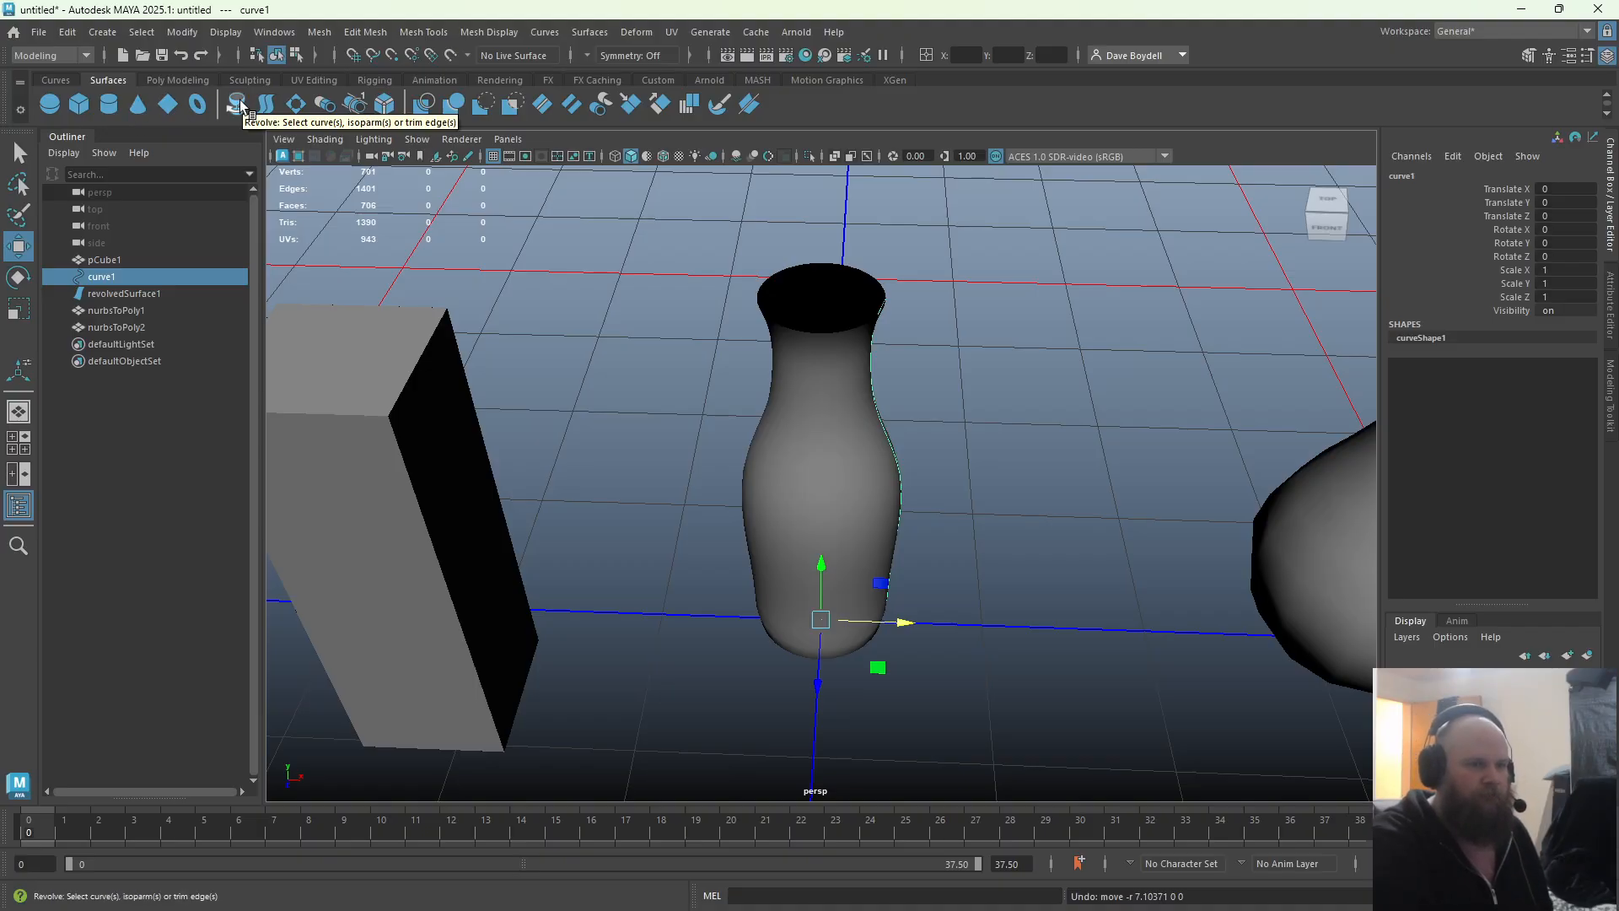
Delete the construction history of the profile curve and all three vases, and move them together toward the grid's far corner
scroll(759, 473, down, 5)
drag(744, 386, 1225, 626)
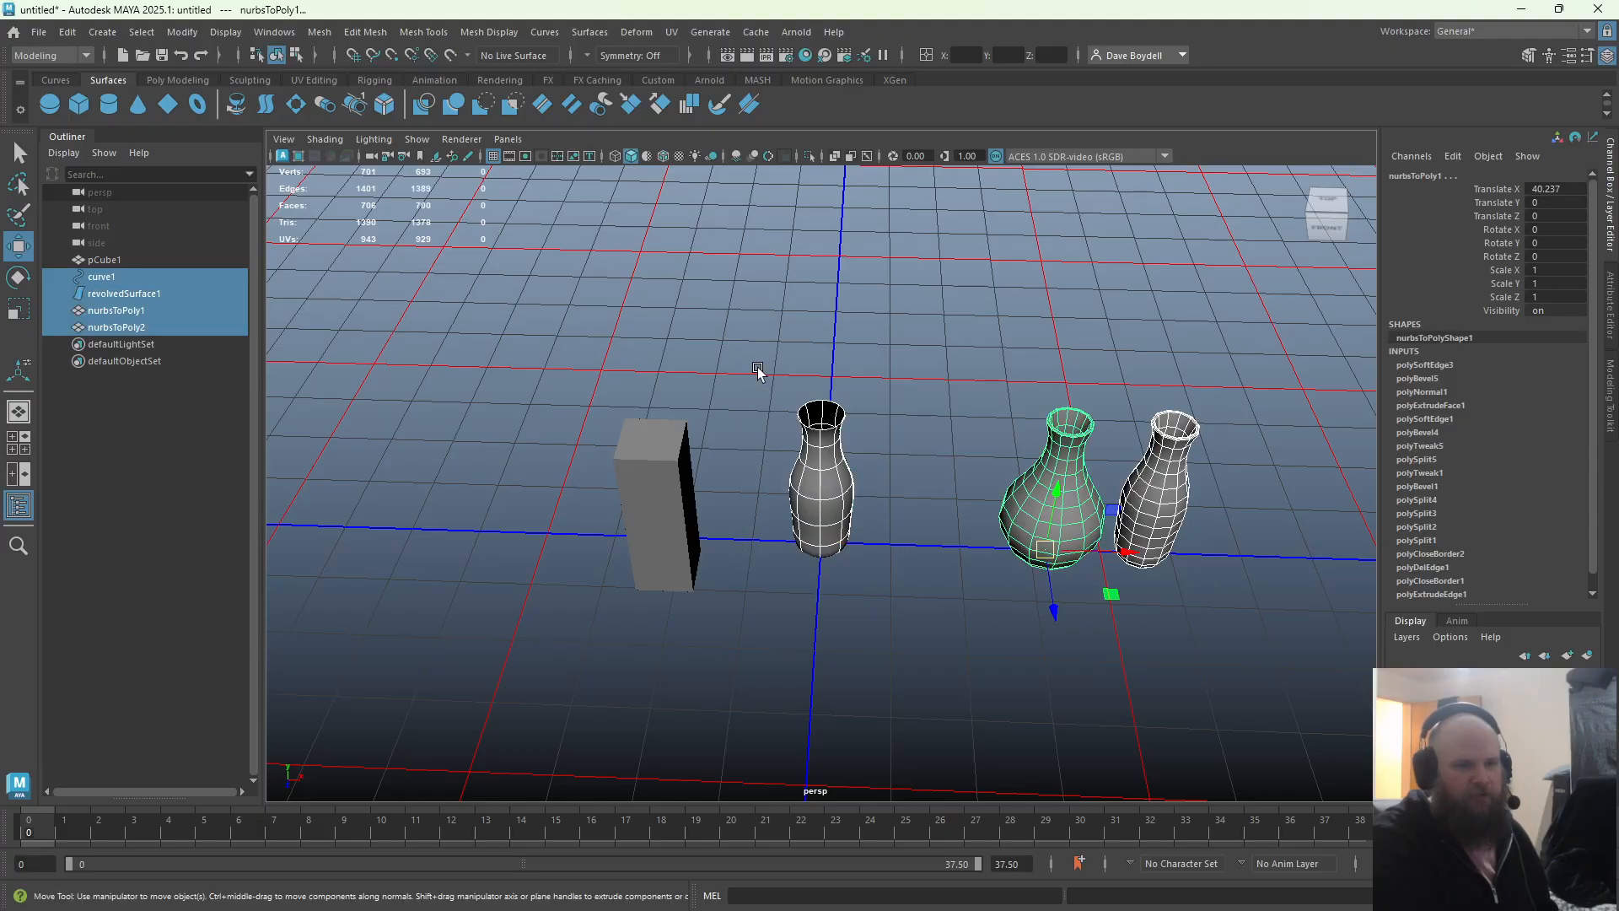
drag(1085, 597, 713, 358)
key(ctrl+z)
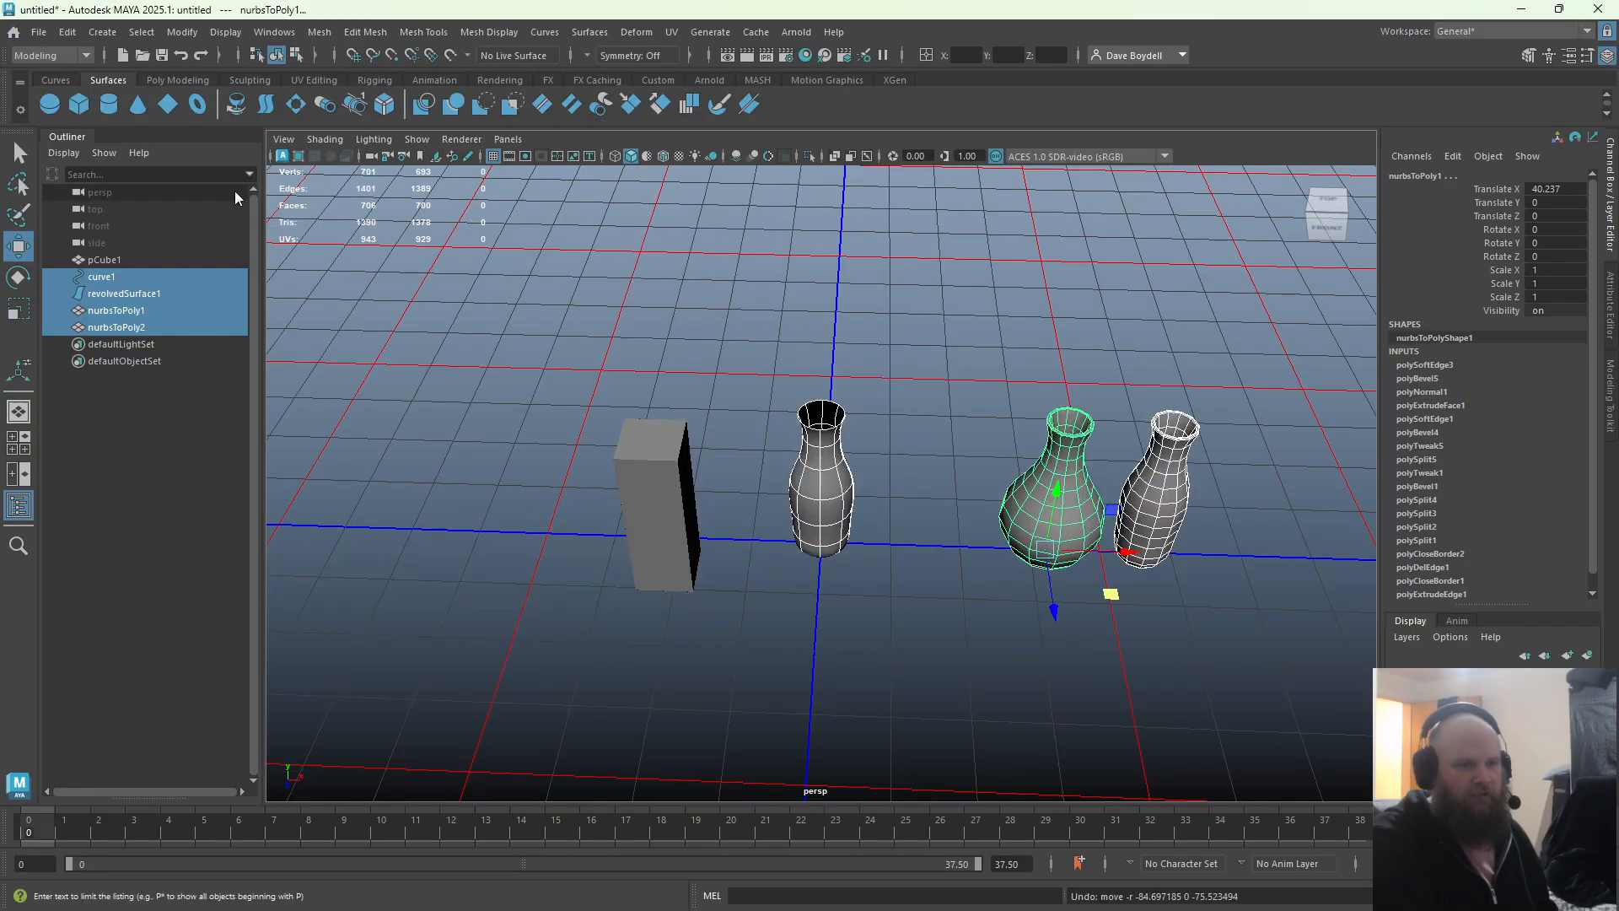
click(169, 80)
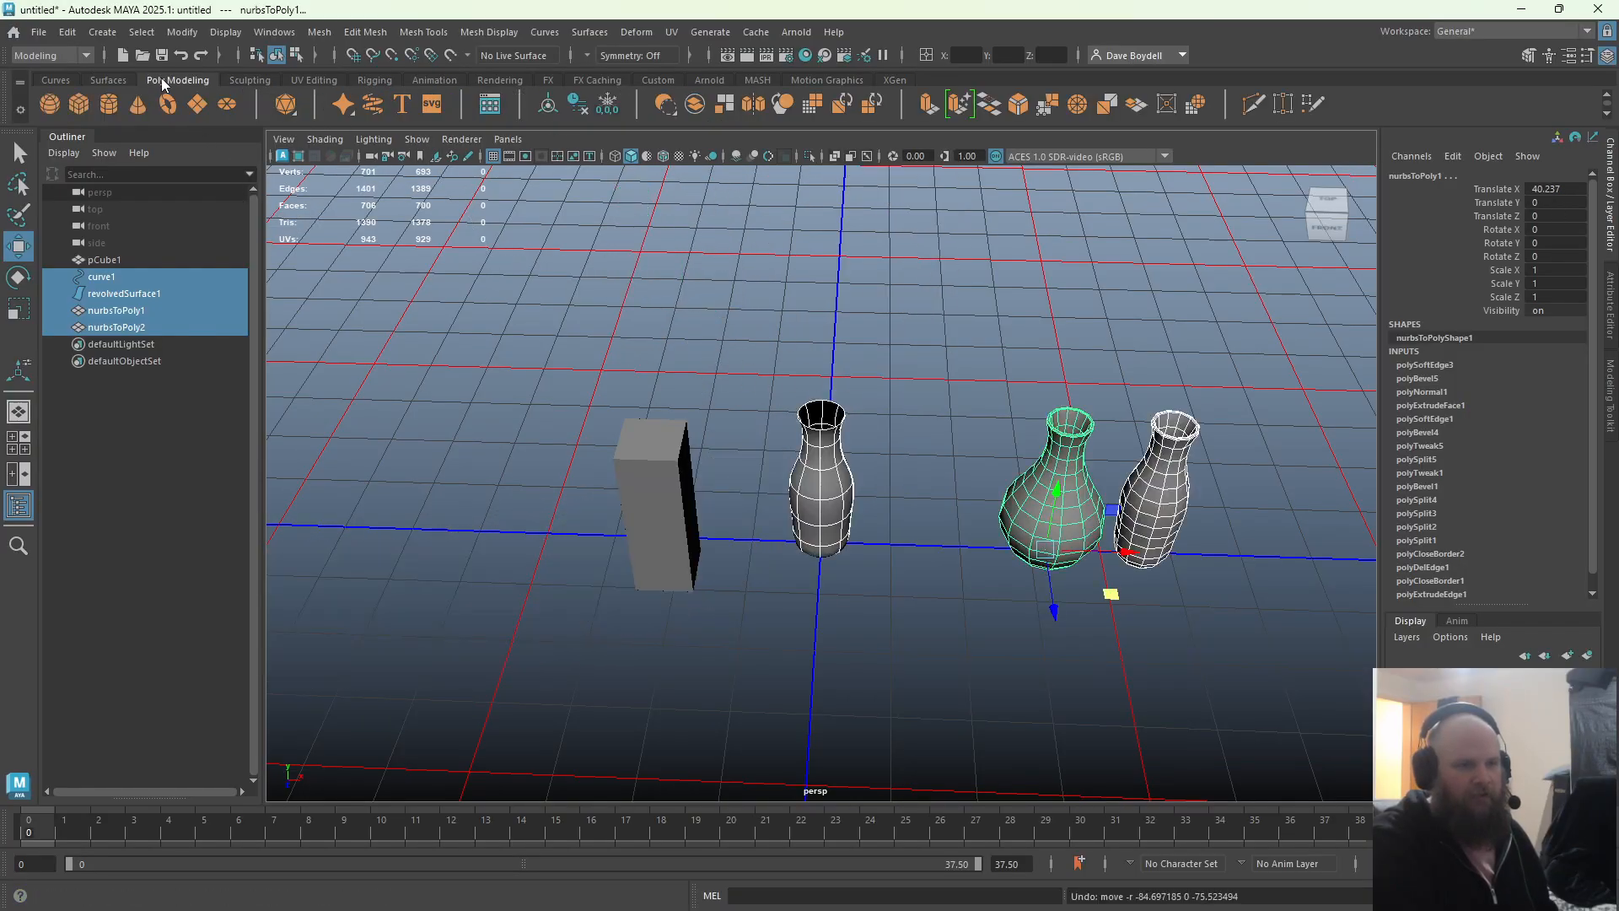
click(577, 105)
drag(1109, 593, 380, 242)
Delete the tall box pCube1 standing near the grid's centre
alt+drag(548, 426, 624, 490)
click(669, 535)
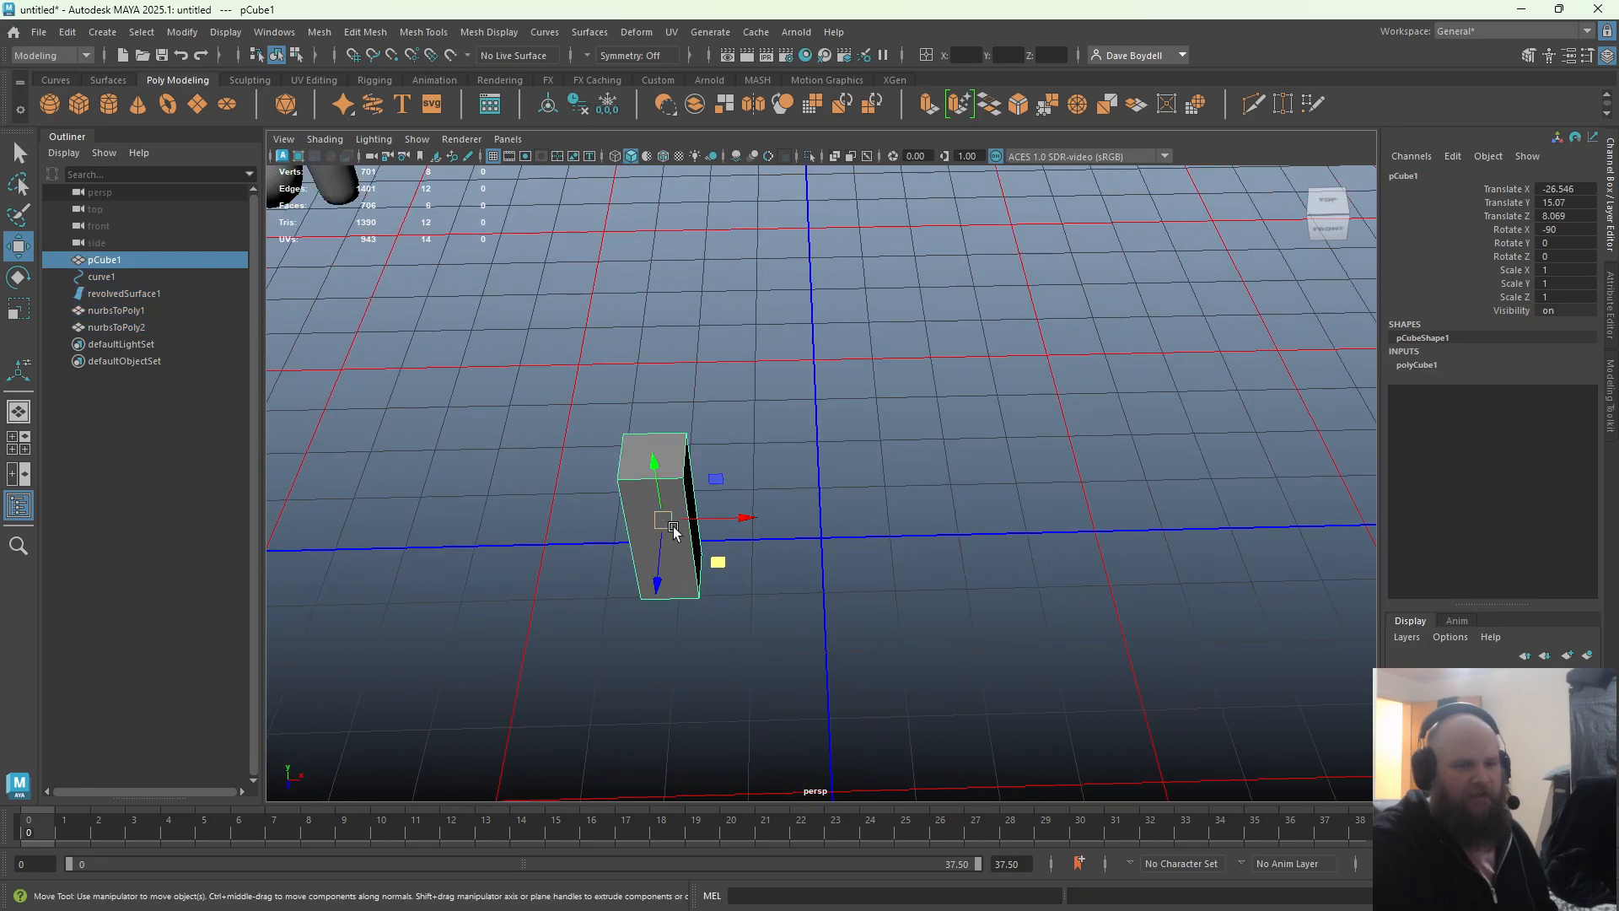
key(Delete)
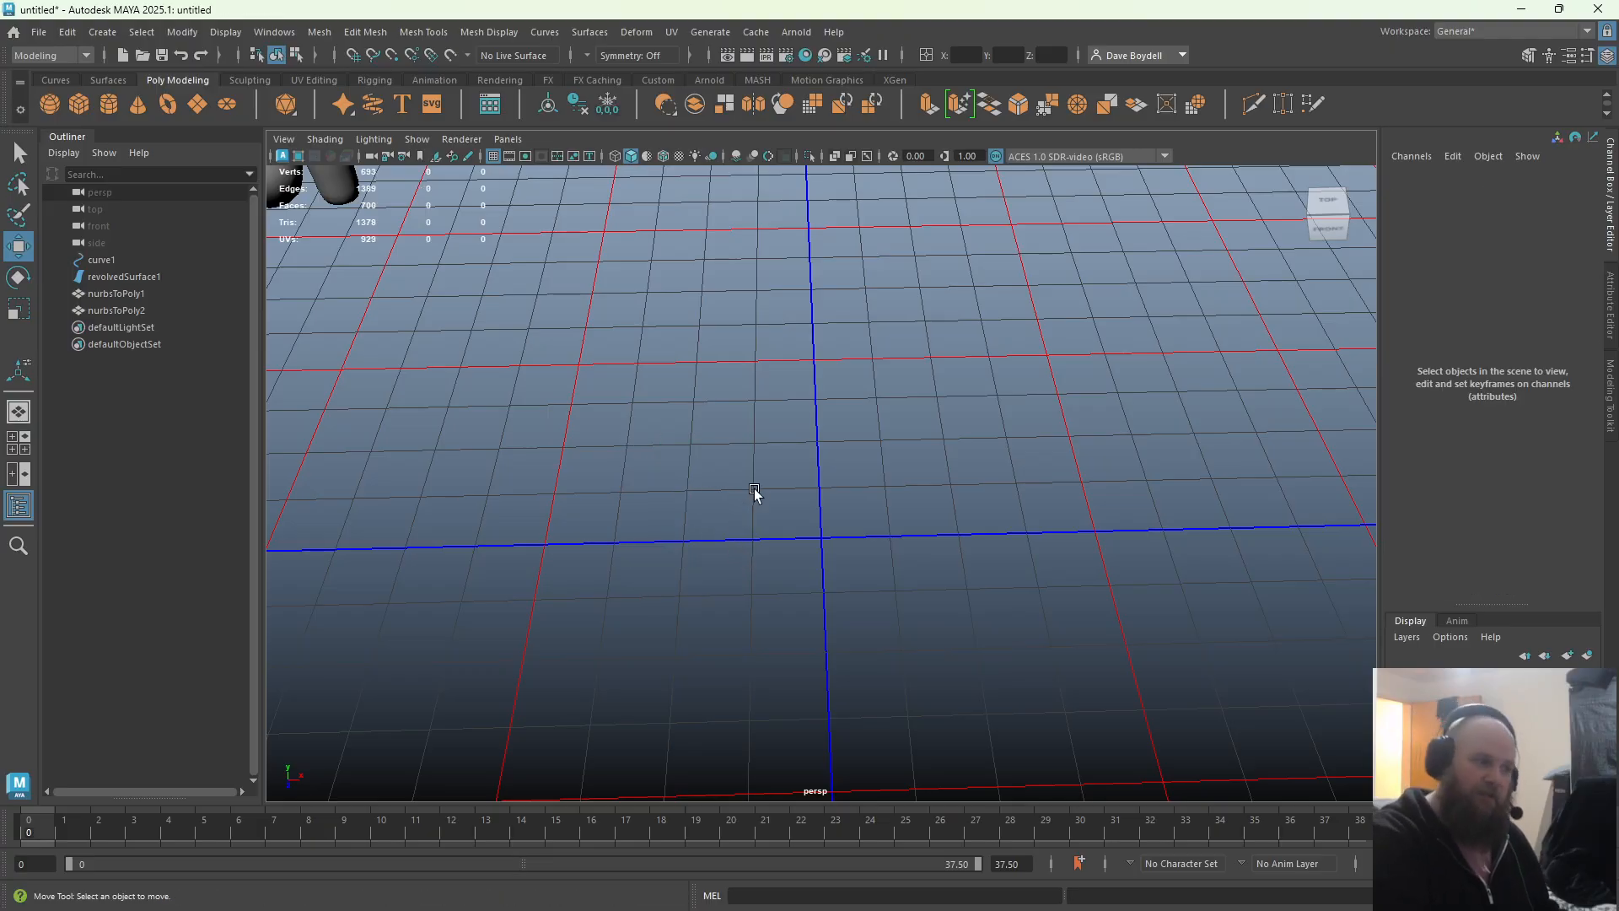
Draw a gently bending EP curve running front to back on the empty grid, removing the stray last point before completing it
alt+middle_drag(755, 493, 907, 595)
alt+right_drag(907, 595, 637, 436)
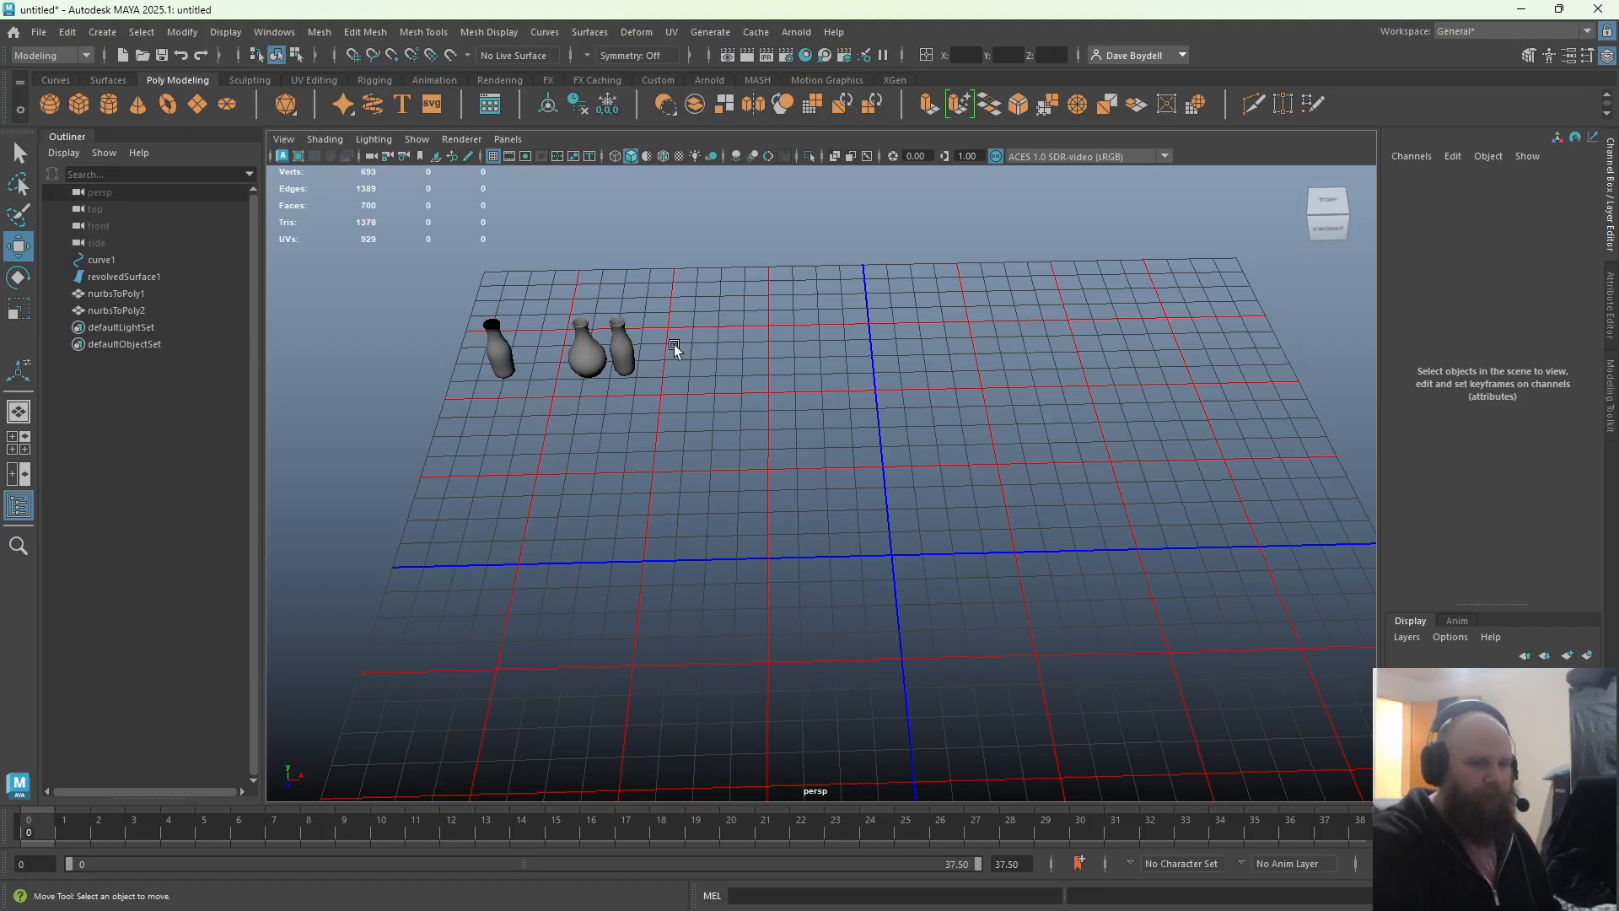
alt+drag(675, 348, 447, 506)
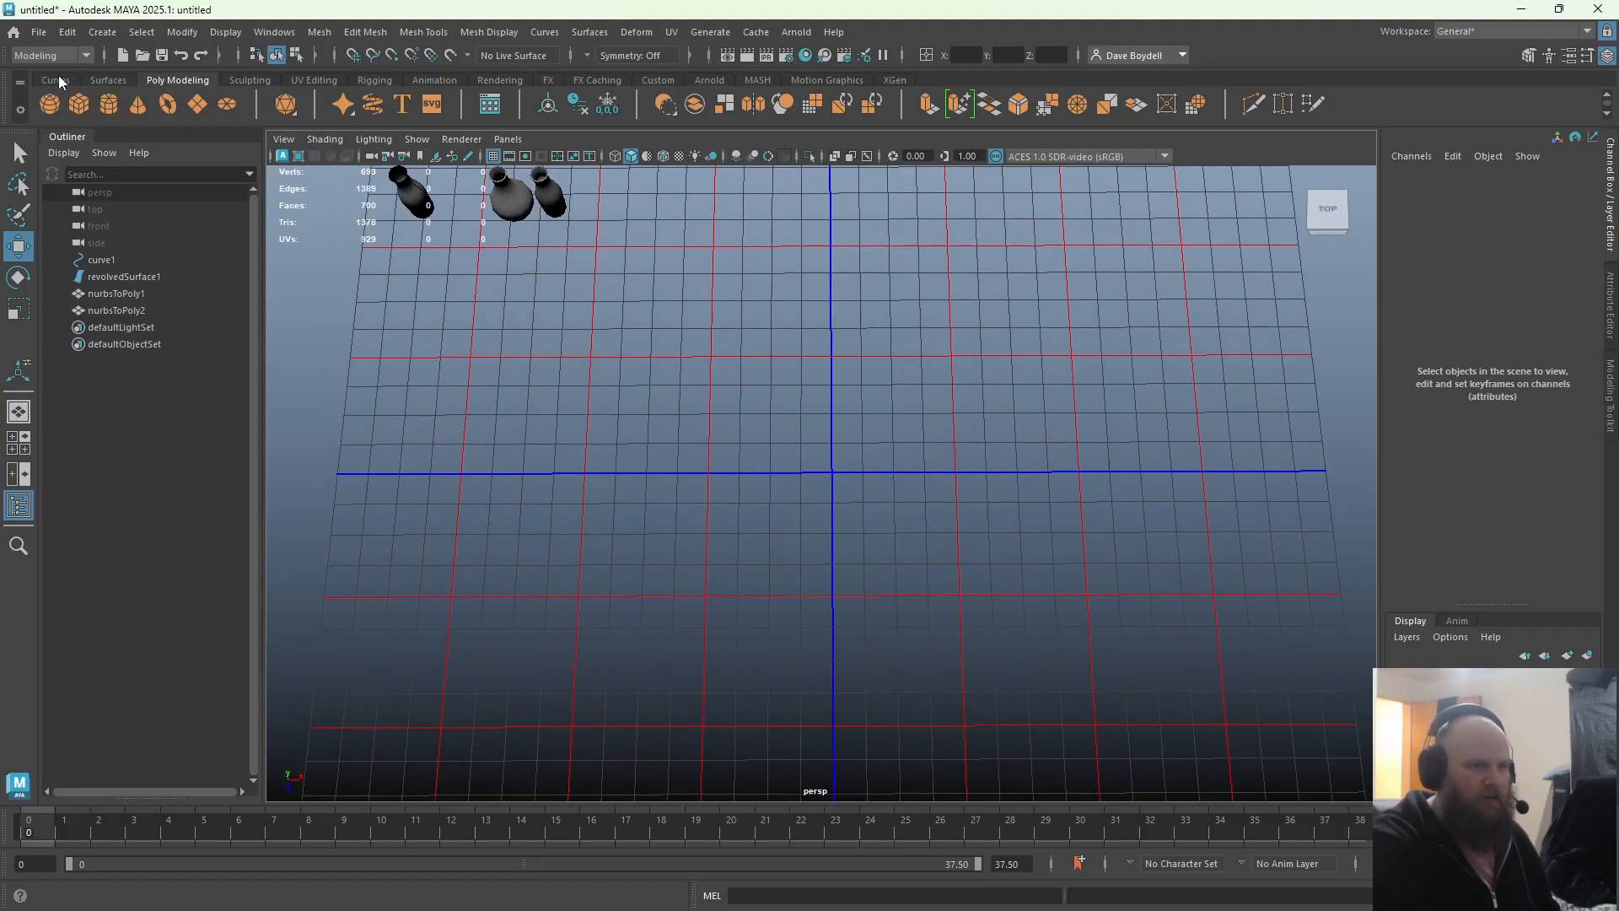
click(58, 78)
click(108, 104)
alt+drag(453, 258, 442, 287)
alt+middle_drag(492, 305, 525, 314)
click(537, 287)
click(533, 399)
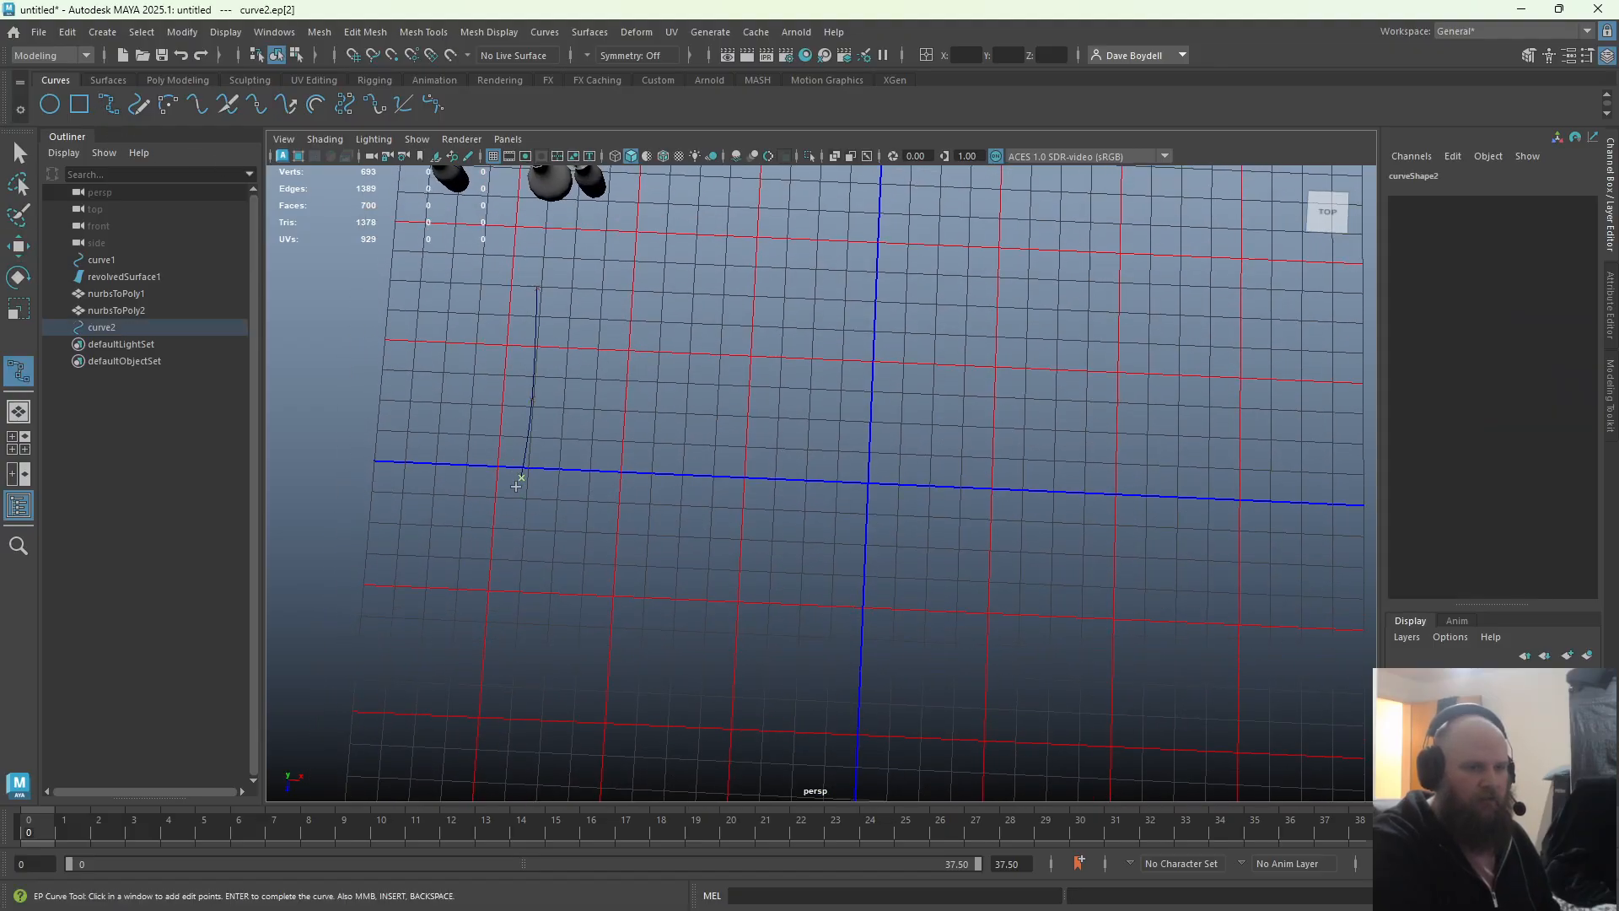
alt+middle_drag(693, 525, 638, 509)
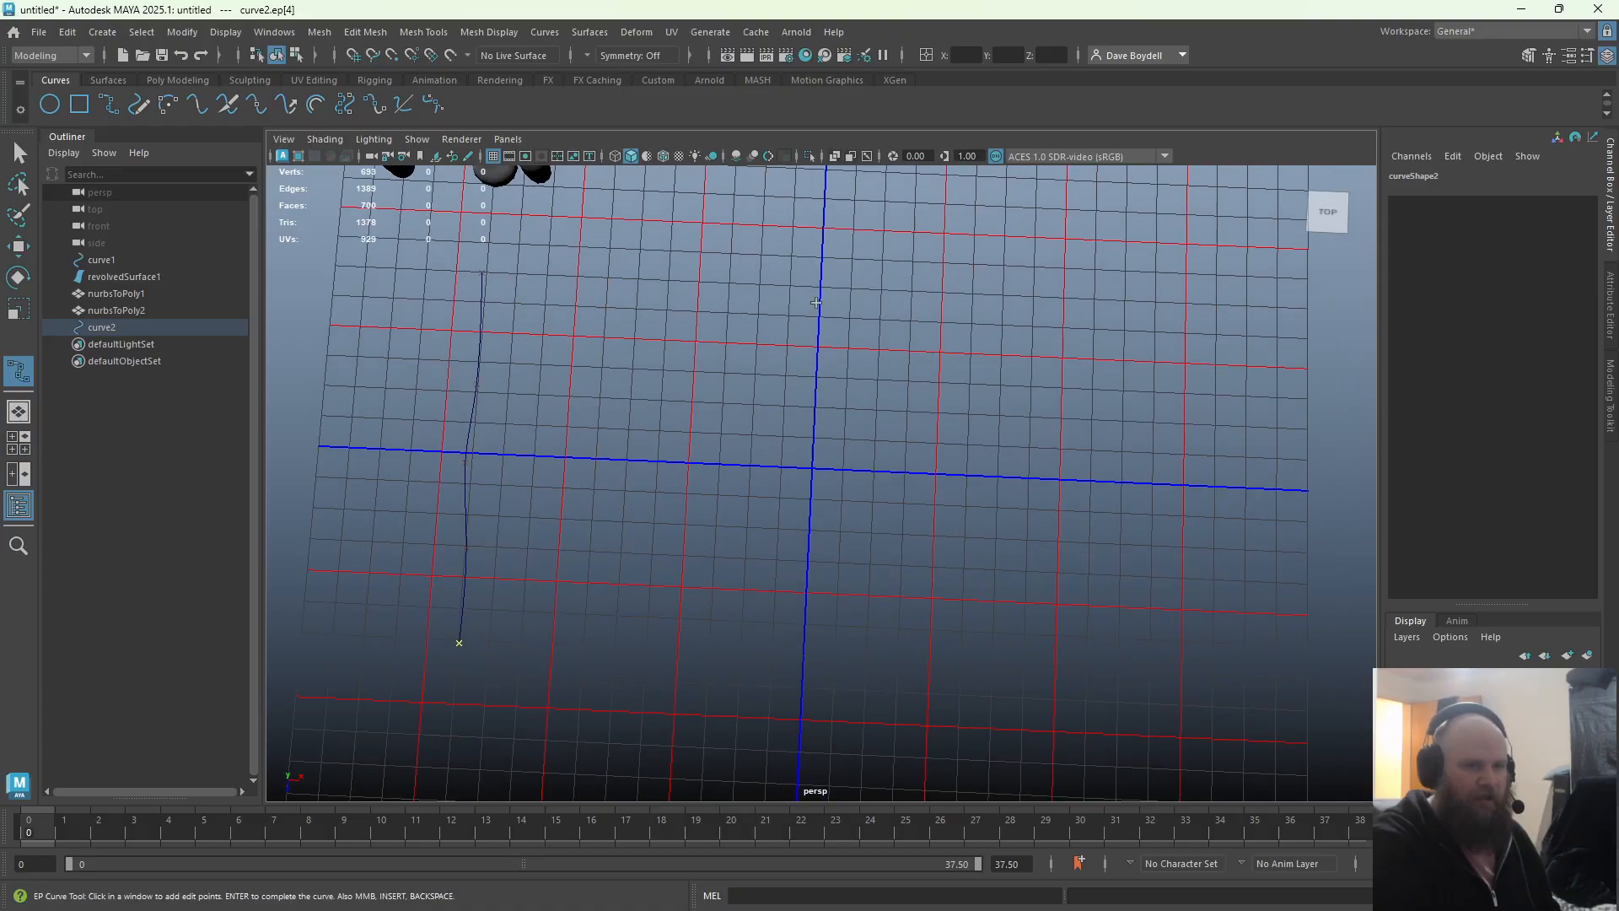
click(823, 263)
key(BackSpace)
key(Return)
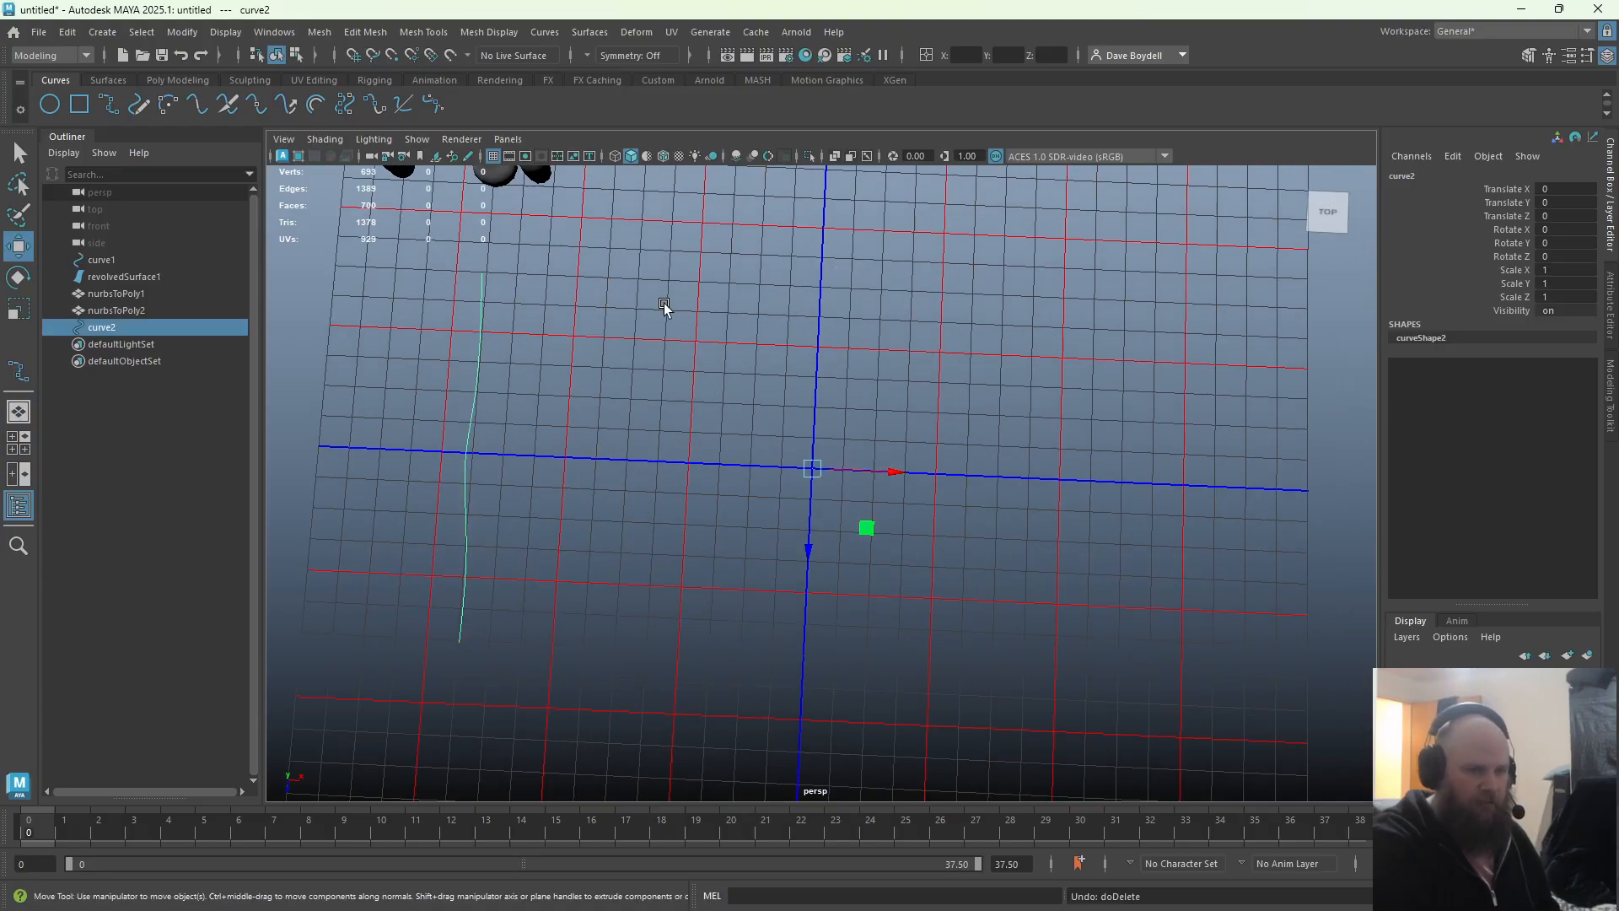
Draw a second EP curve with pronounced S-shaped waves near the middle of the grid
key(g)
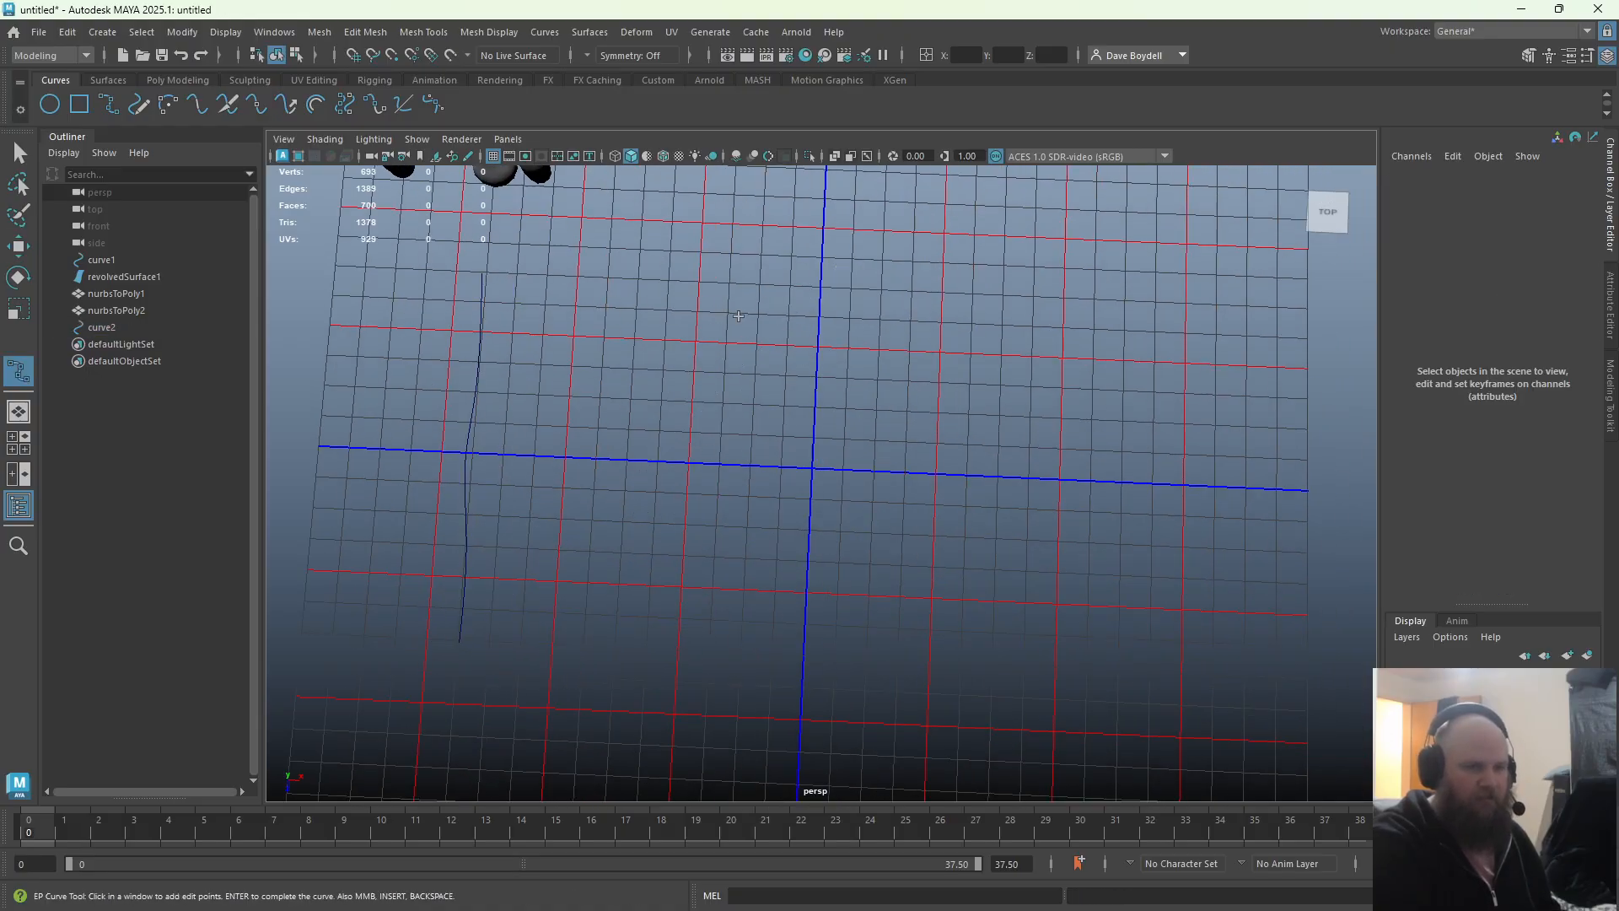
click(830, 289)
click(746, 370)
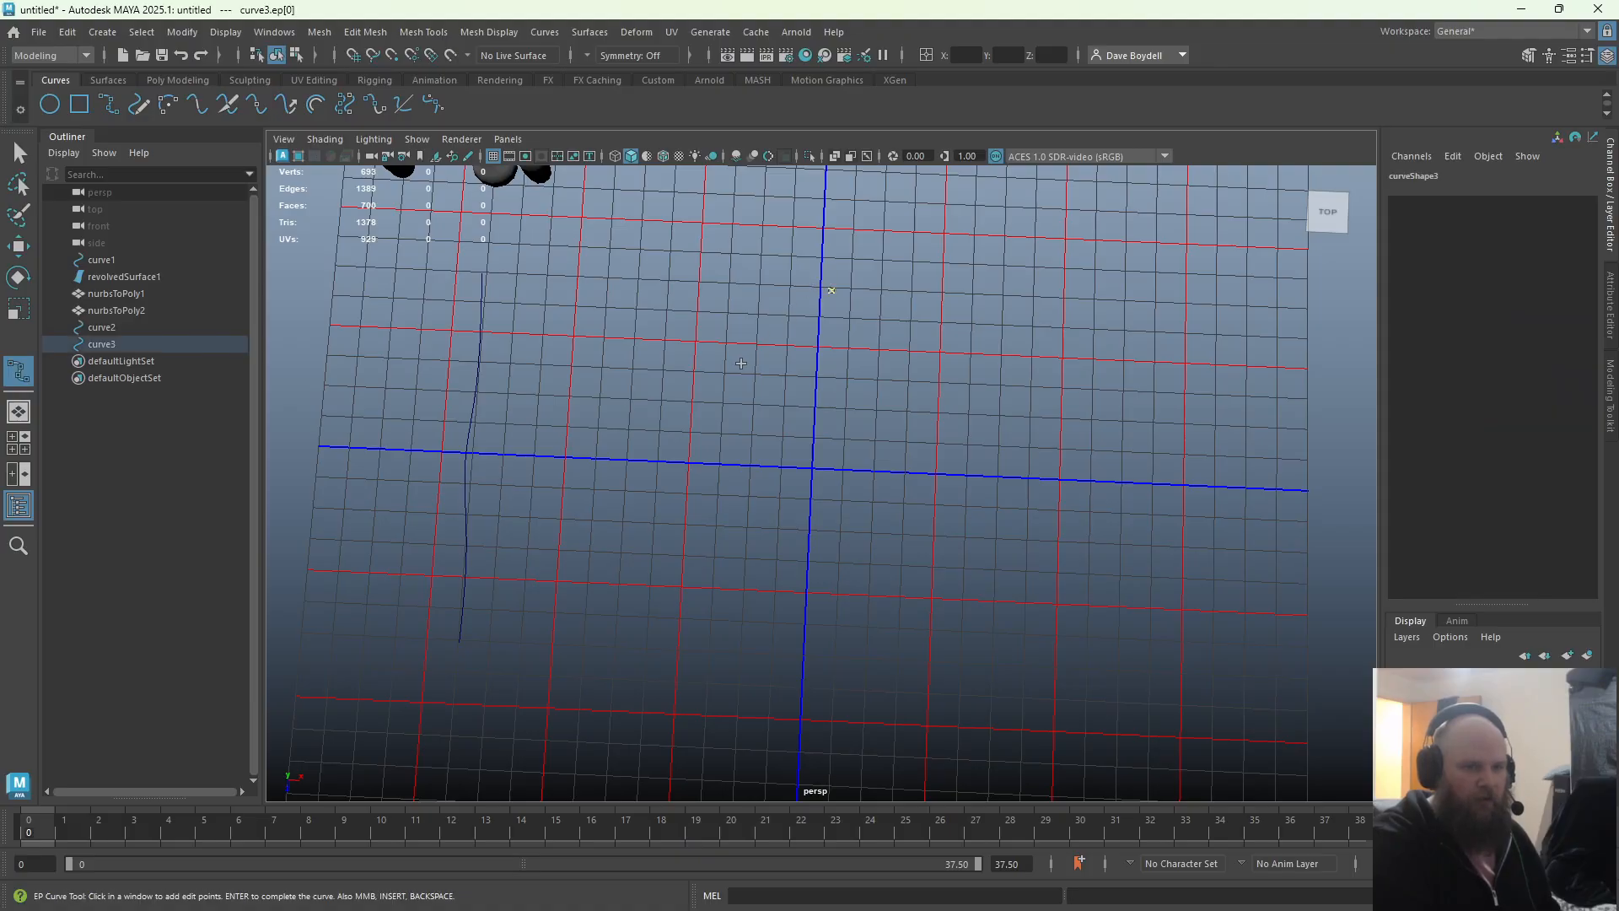
click(716, 561)
click(860, 654)
key(Return)
Draw a third EP curve with alternating S-shaped waves on the empty part of the grid beyond the second curve
alt+middle_drag(960, 588, 755, 578)
key(g)
alt+drag(878, 443, 889, 419)
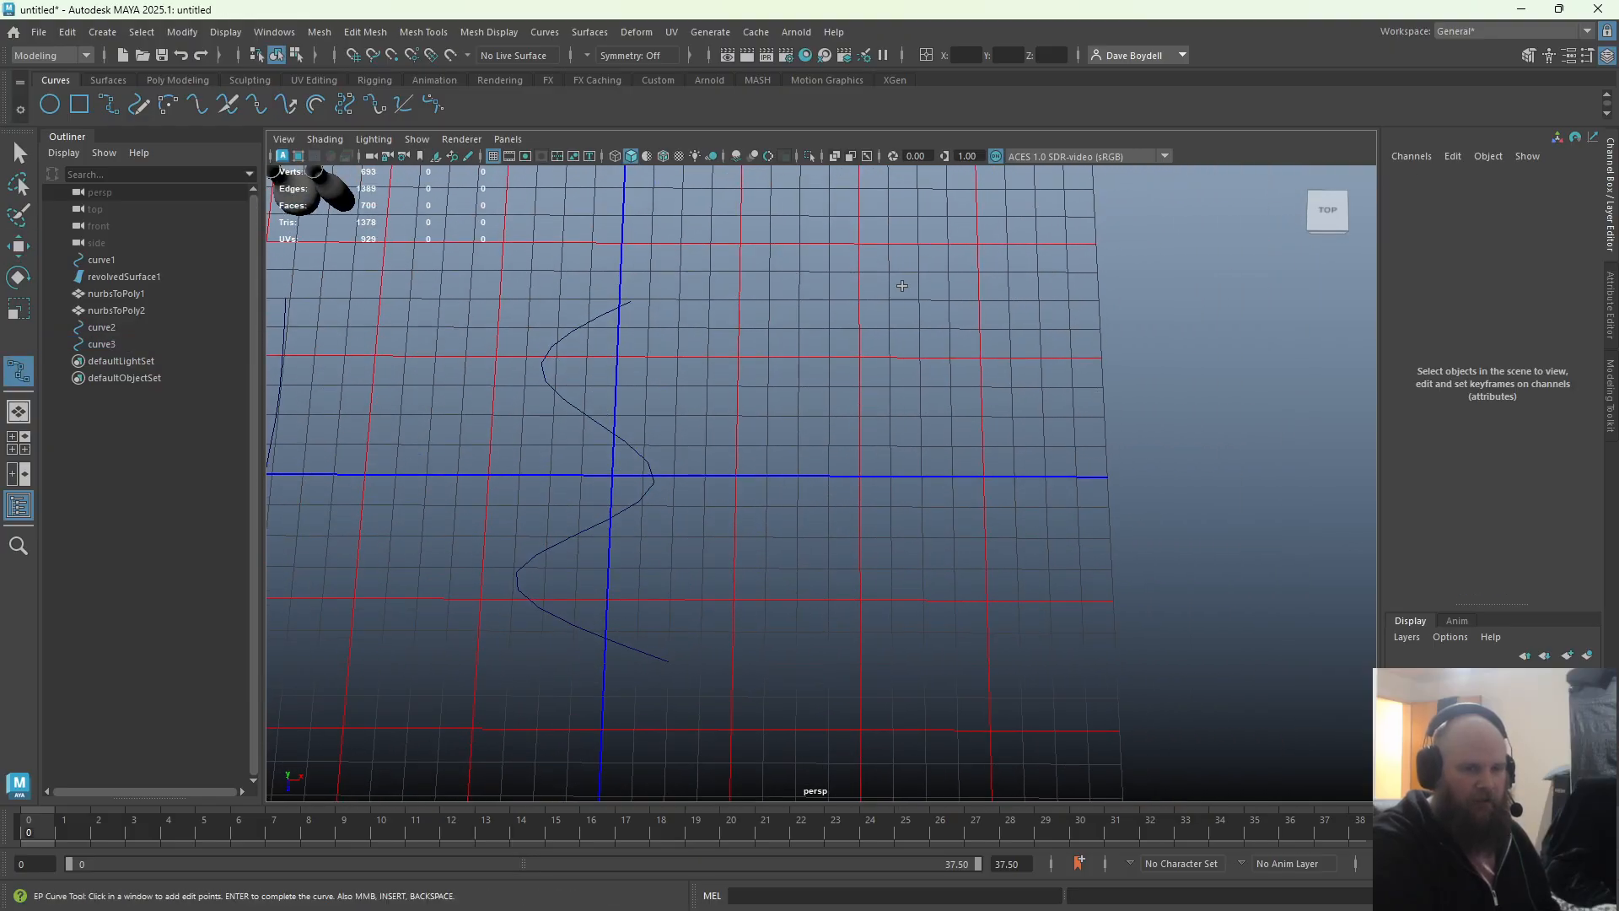
click(908, 290)
click(959, 407)
click(968, 583)
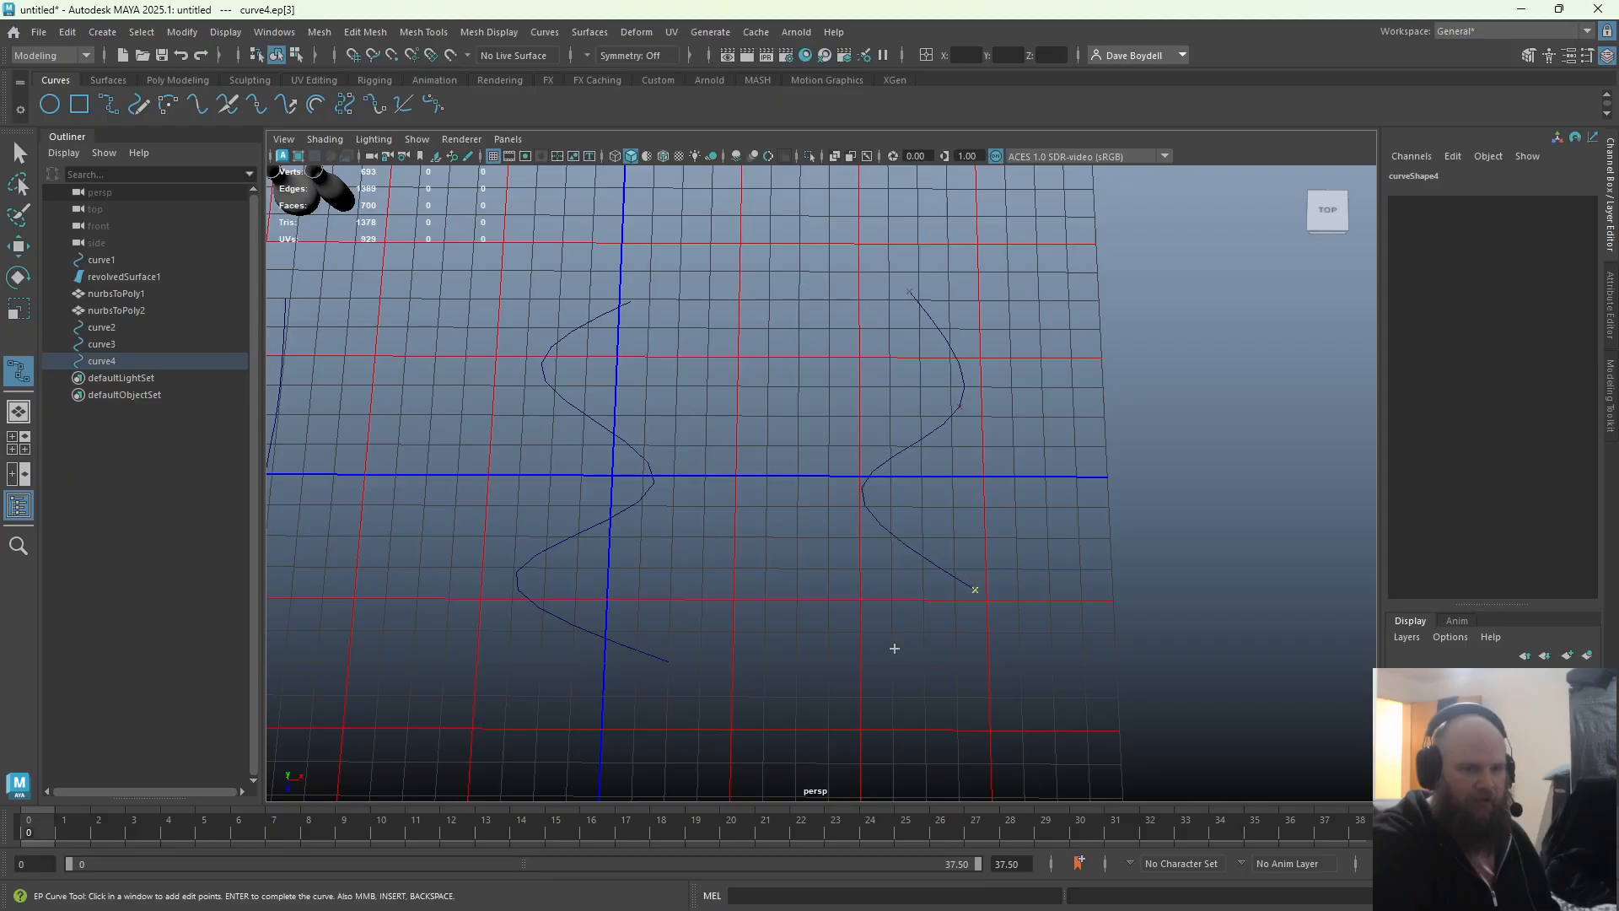
click(870, 655)
key(Return)
key(w)
Center the new curve's pivot, rotate it about 65 degrees around Z, and scale it to about 1.68 along X
alt+drag(842, 694, 852, 601)
key(e)
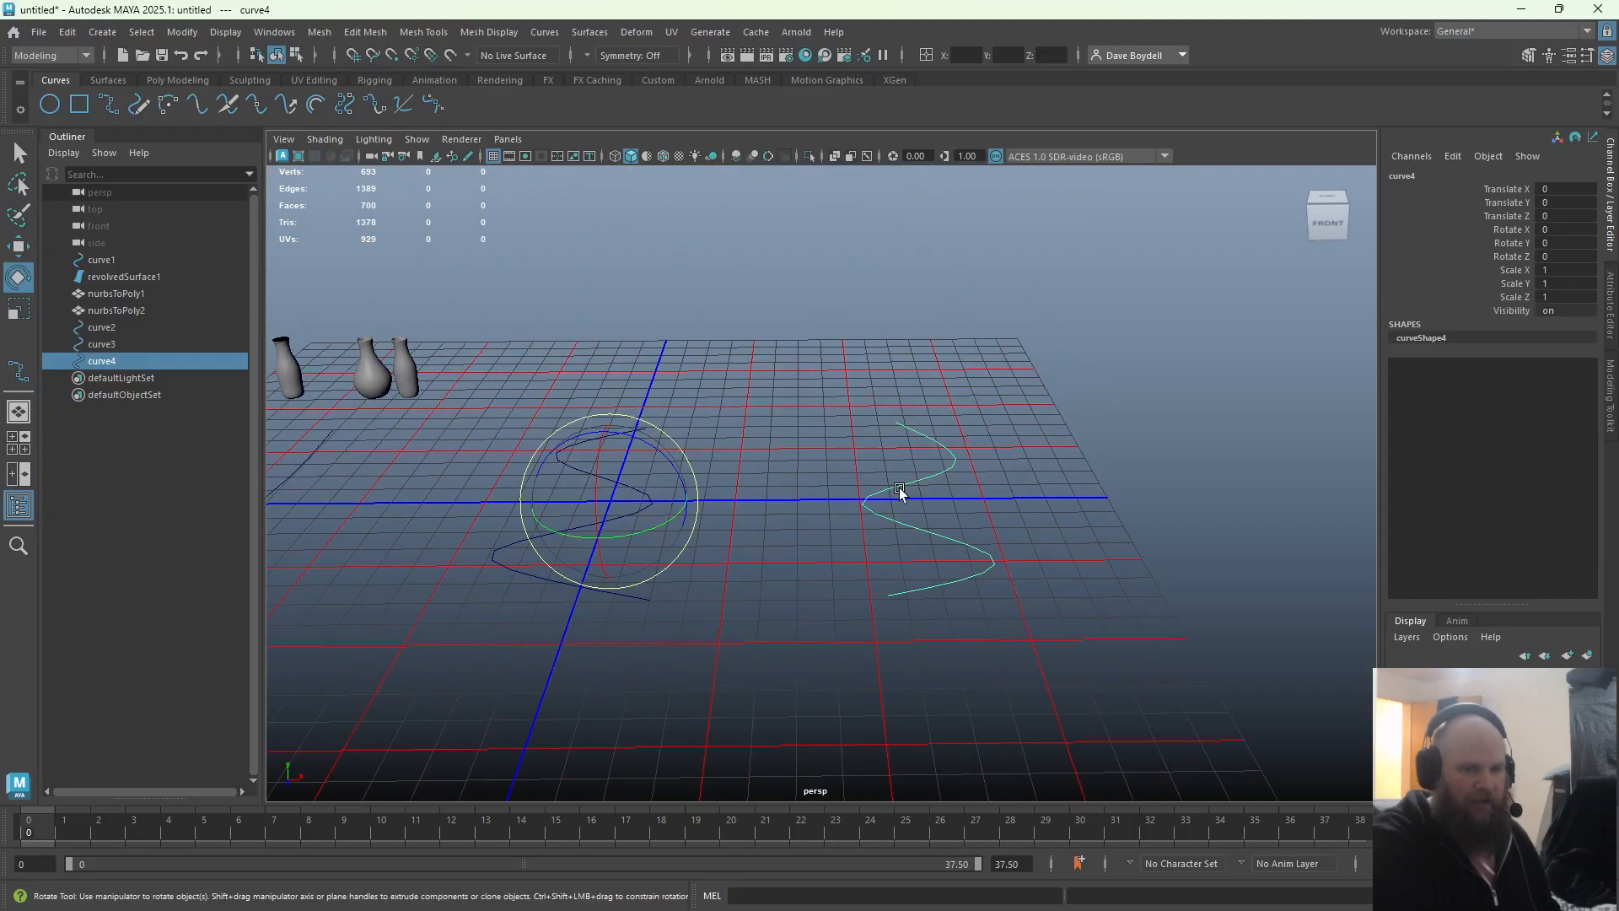
click(177, 80)
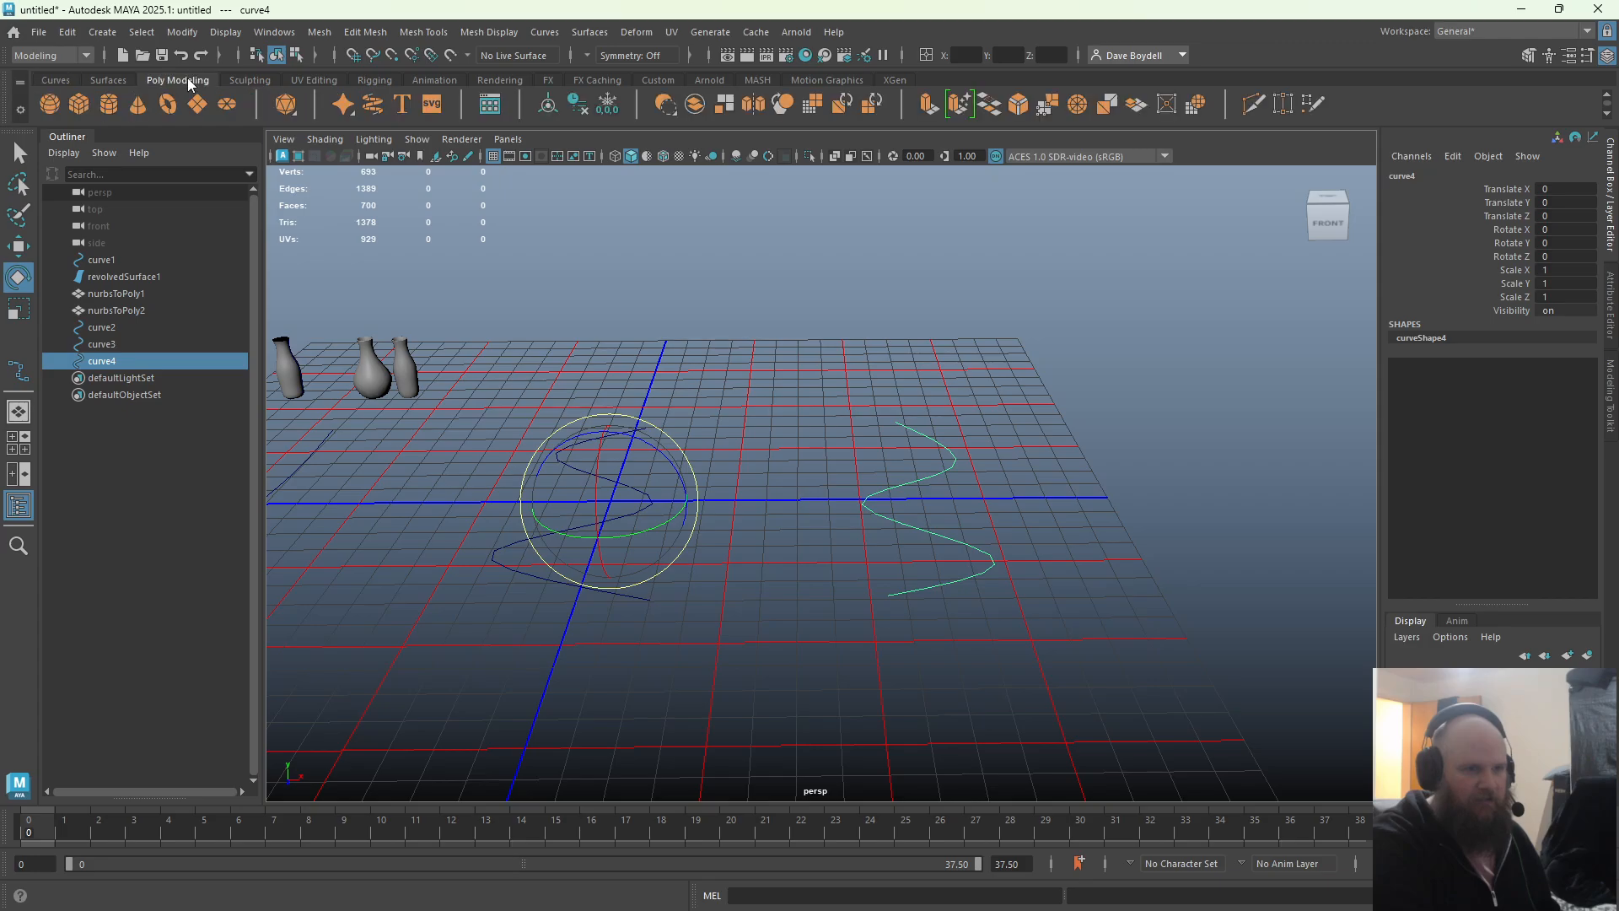
click(549, 105)
drag(959, 440, 892, 433)
key(r)
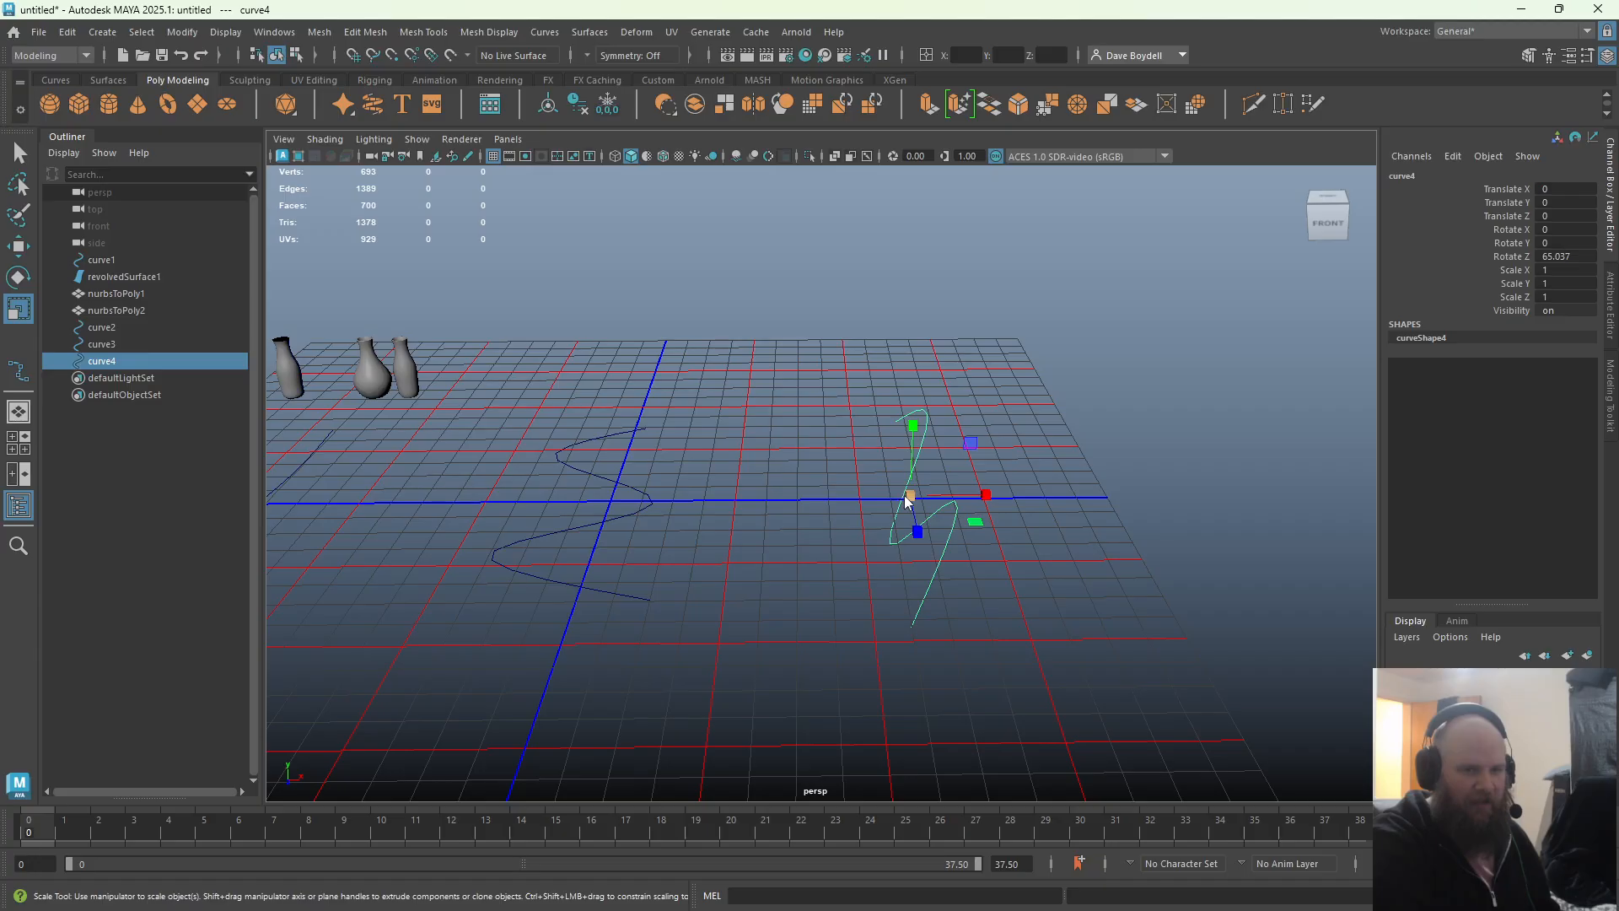
drag(905, 496, 829, 470)
drag(945, 433, 969, 398)
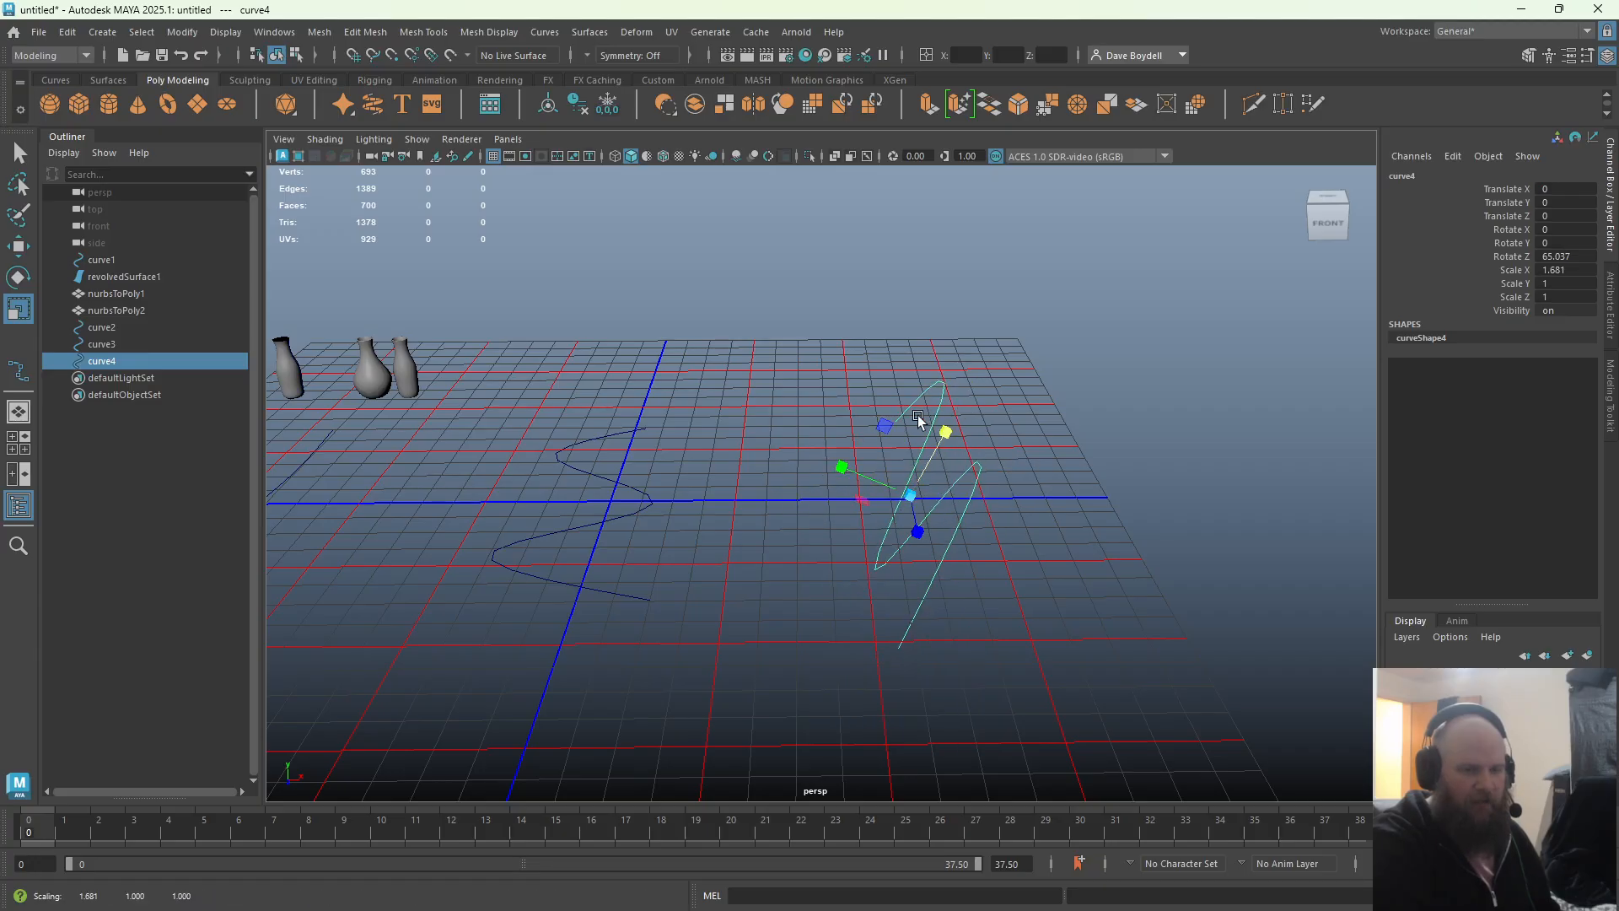
Rotate the middle wavy curve about -55.6 degrees around Z and scale it to about 0.32 along X
click(591, 449)
key(e)
drag(626, 460, 692, 489)
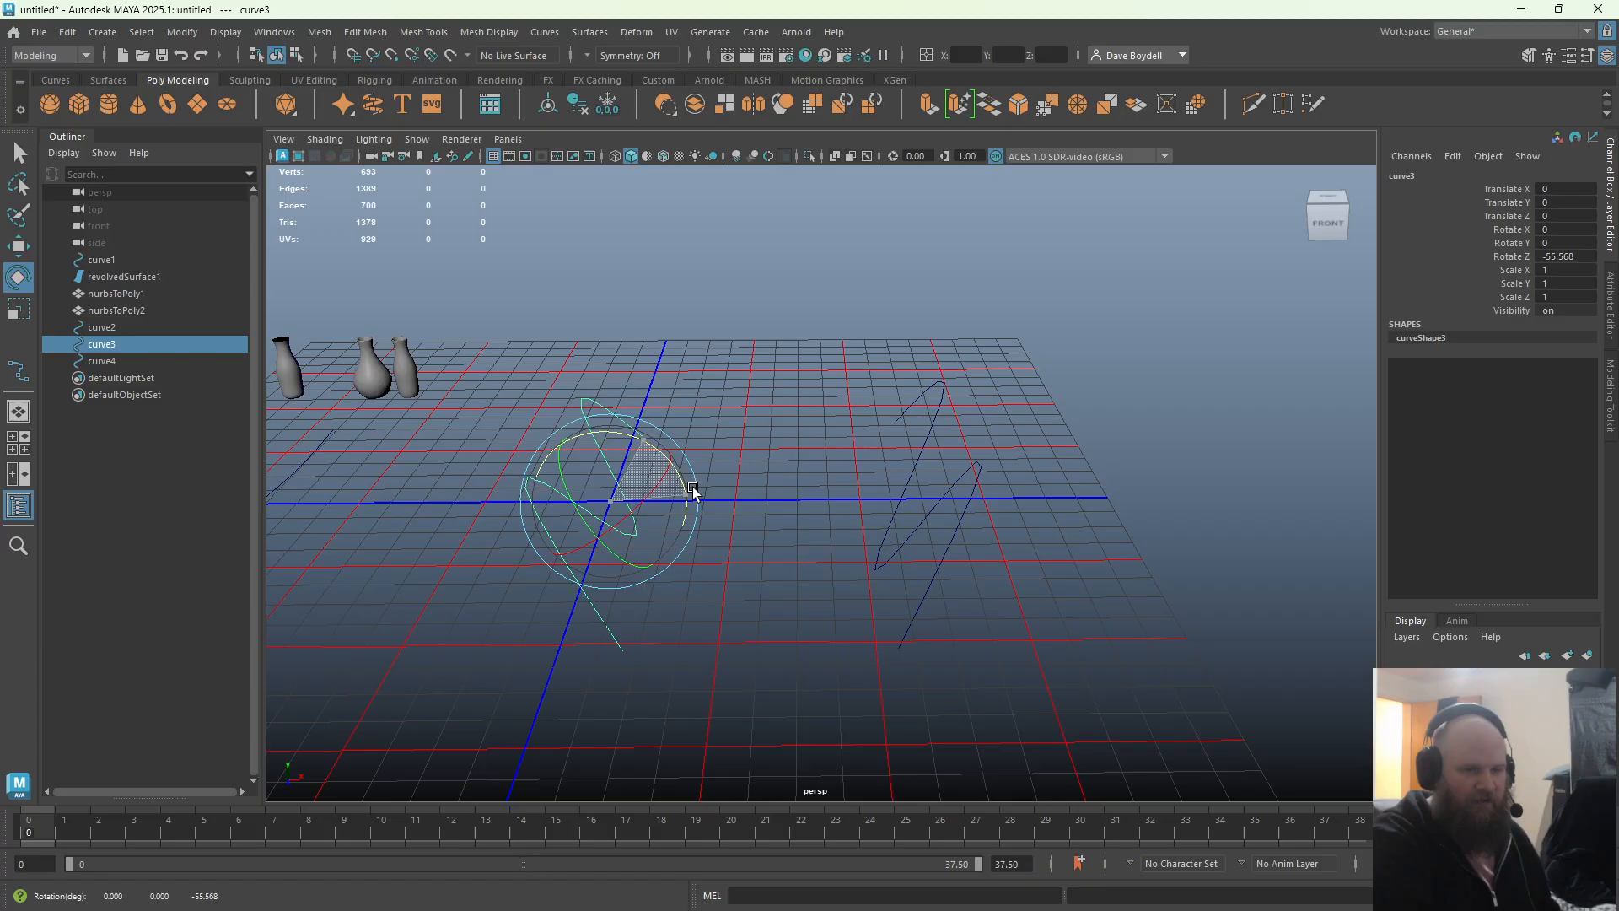
key(r)
drag(653, 553, 622, 518)
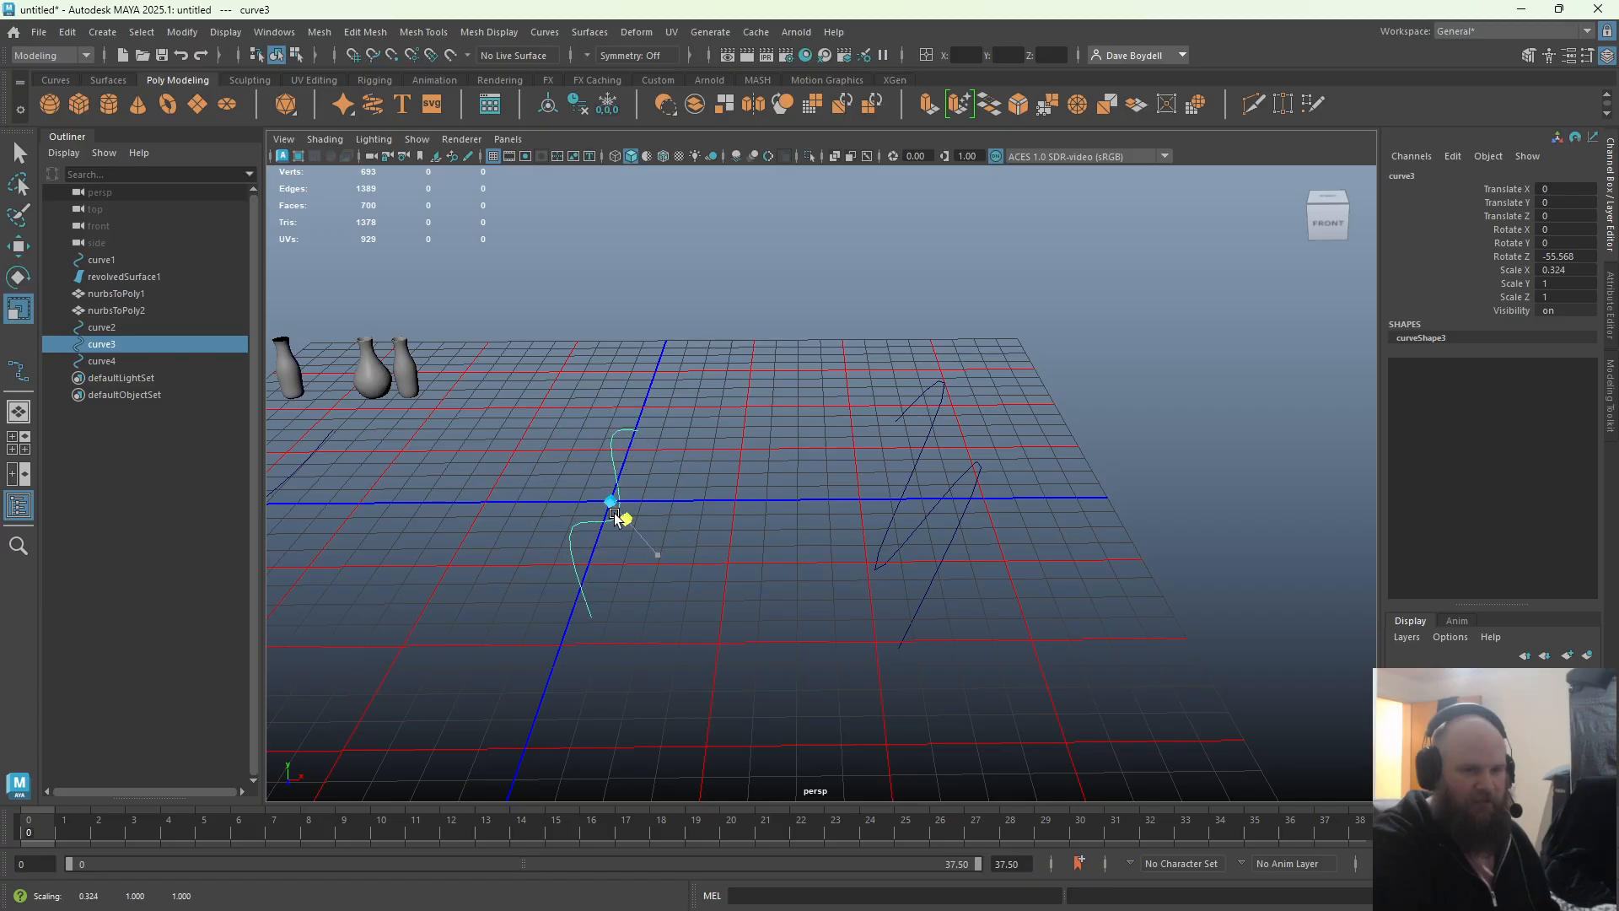
alt+middle_drag(622, 517, 748, 521)
Loft a surface across curve2, curve3 and curve4, selecting the curves in that order
drag(482, 488, 650, 556)
alt+middle_drag(711, 510, 539, 419)
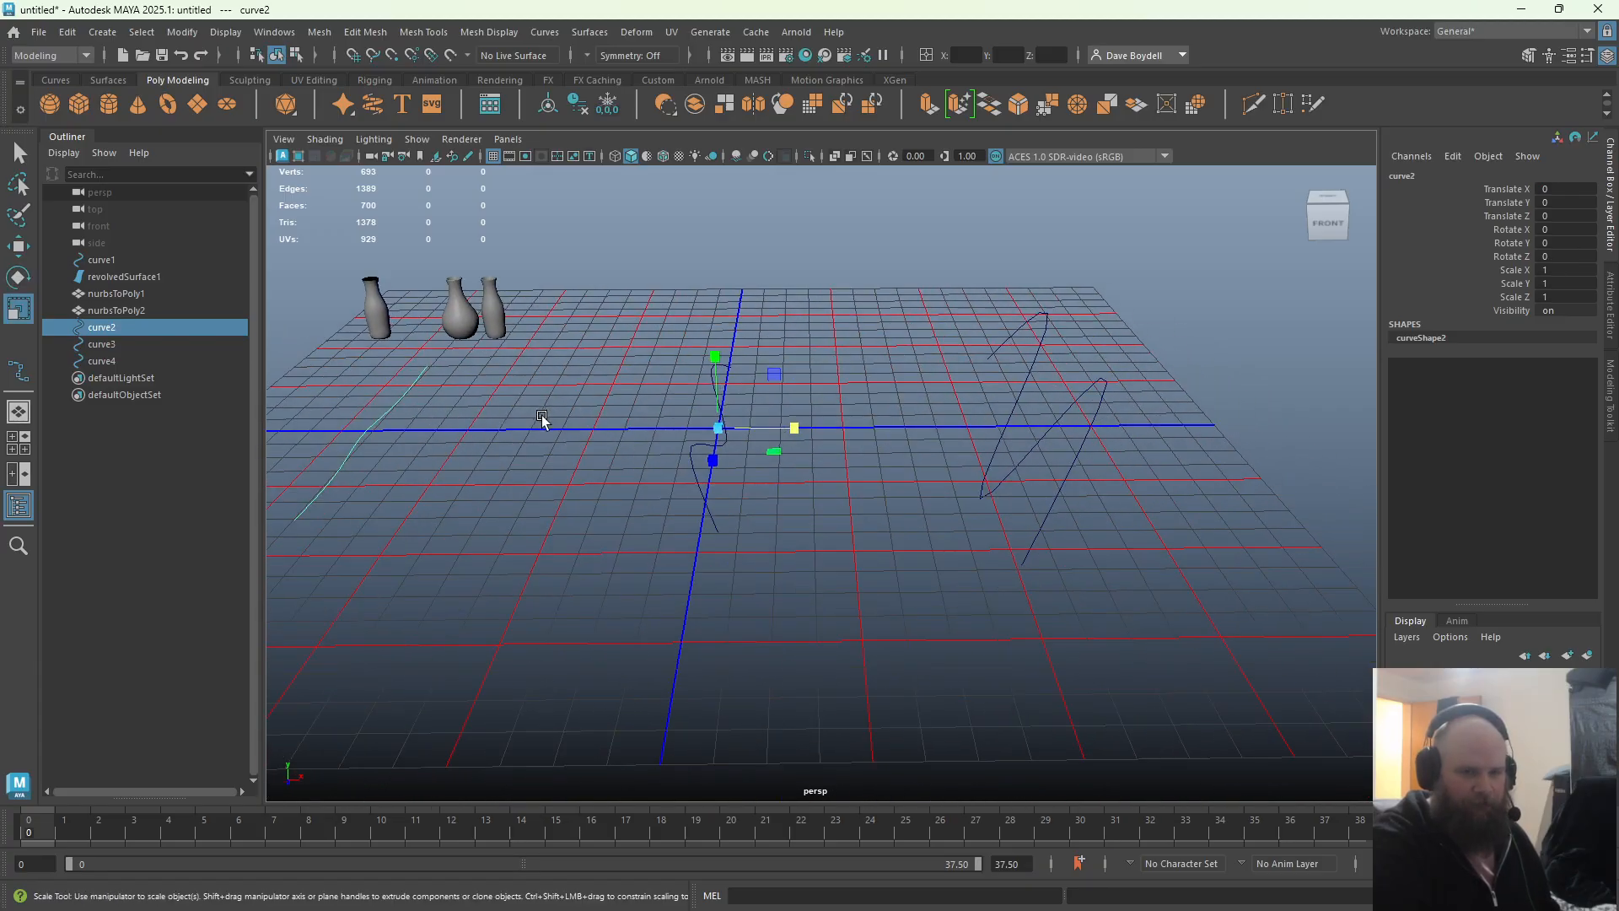
mouse_move(539, 419)
alt+mouse_down()
mouse_move(640, 446)
mouse_move(536, 436)
alt+mouse_up()
alt+middle_drag(321, 379, 485, 435)
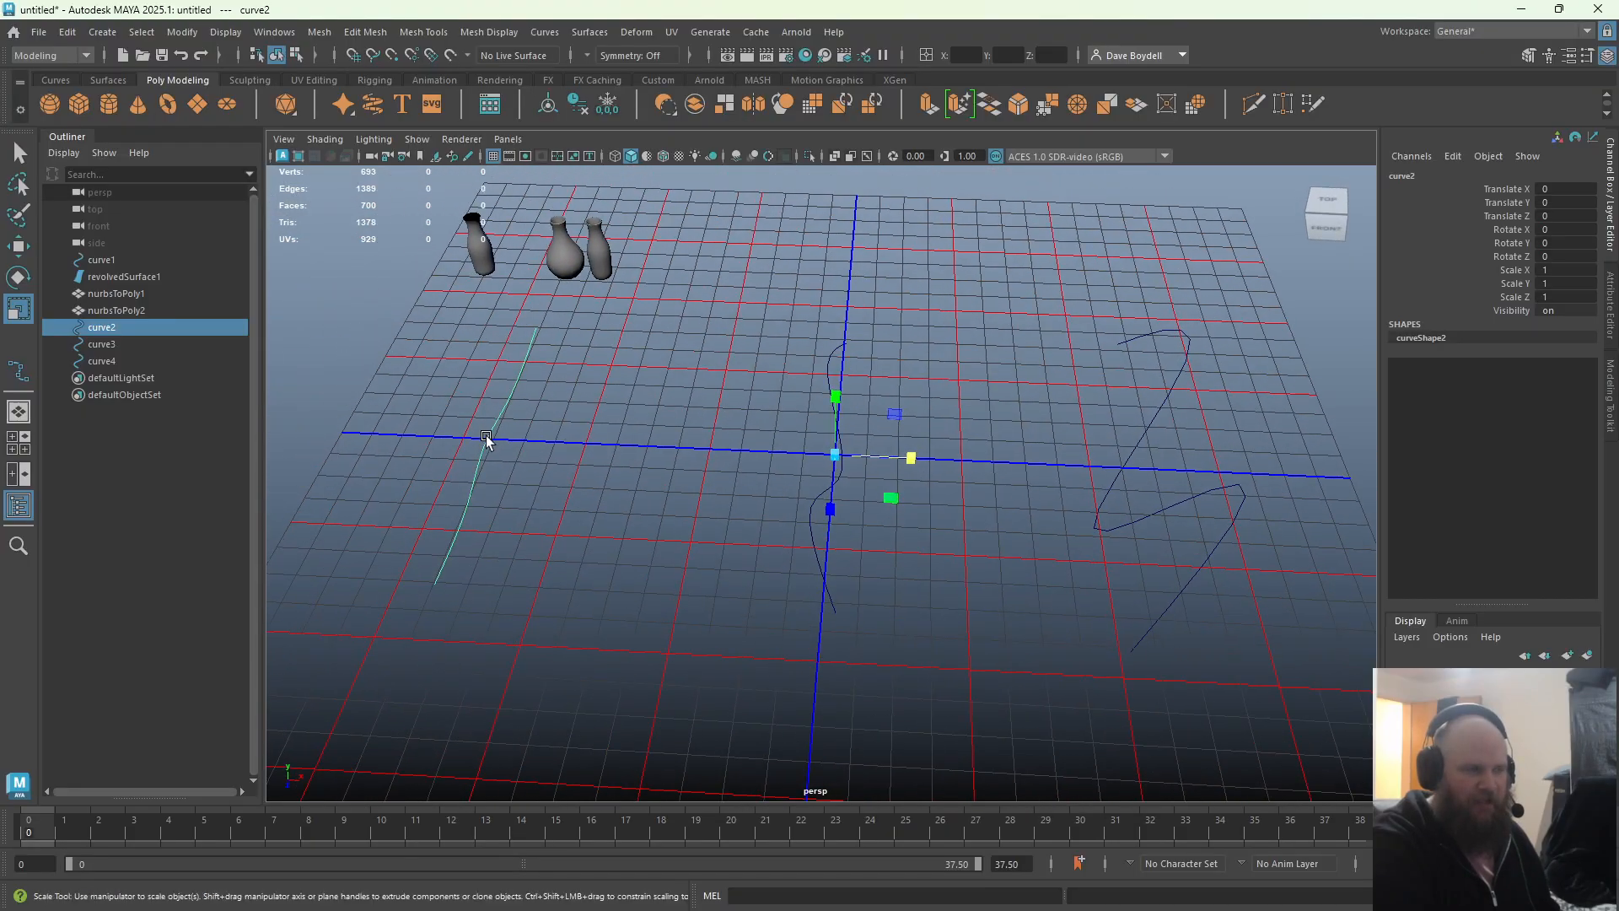
shift+click(825, 507)
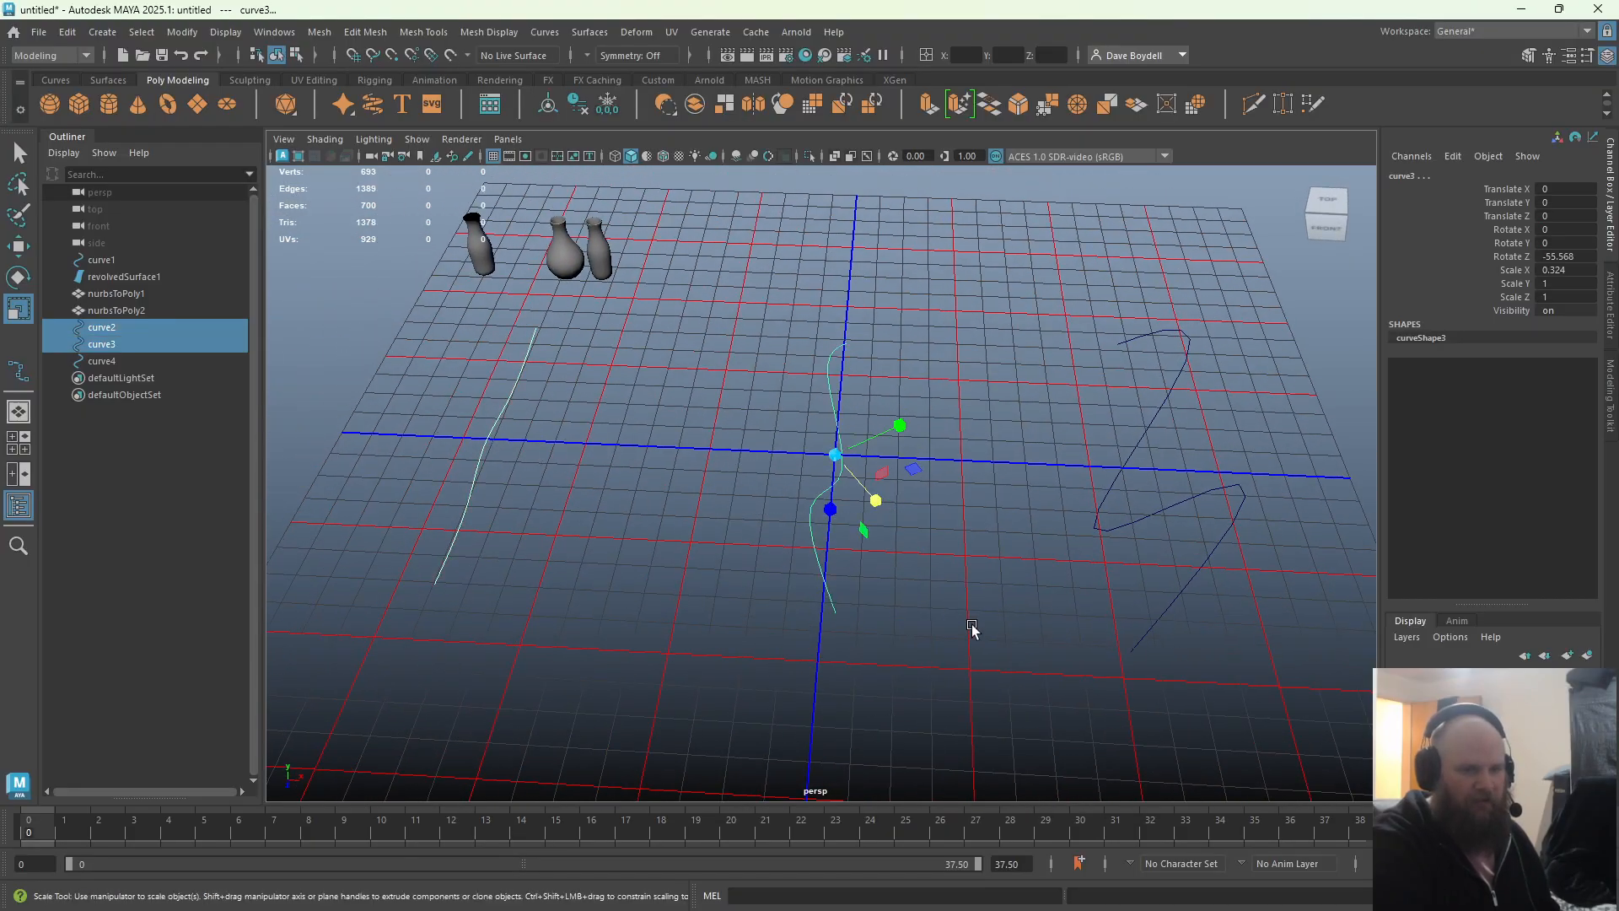
shift+click(1167, 510)
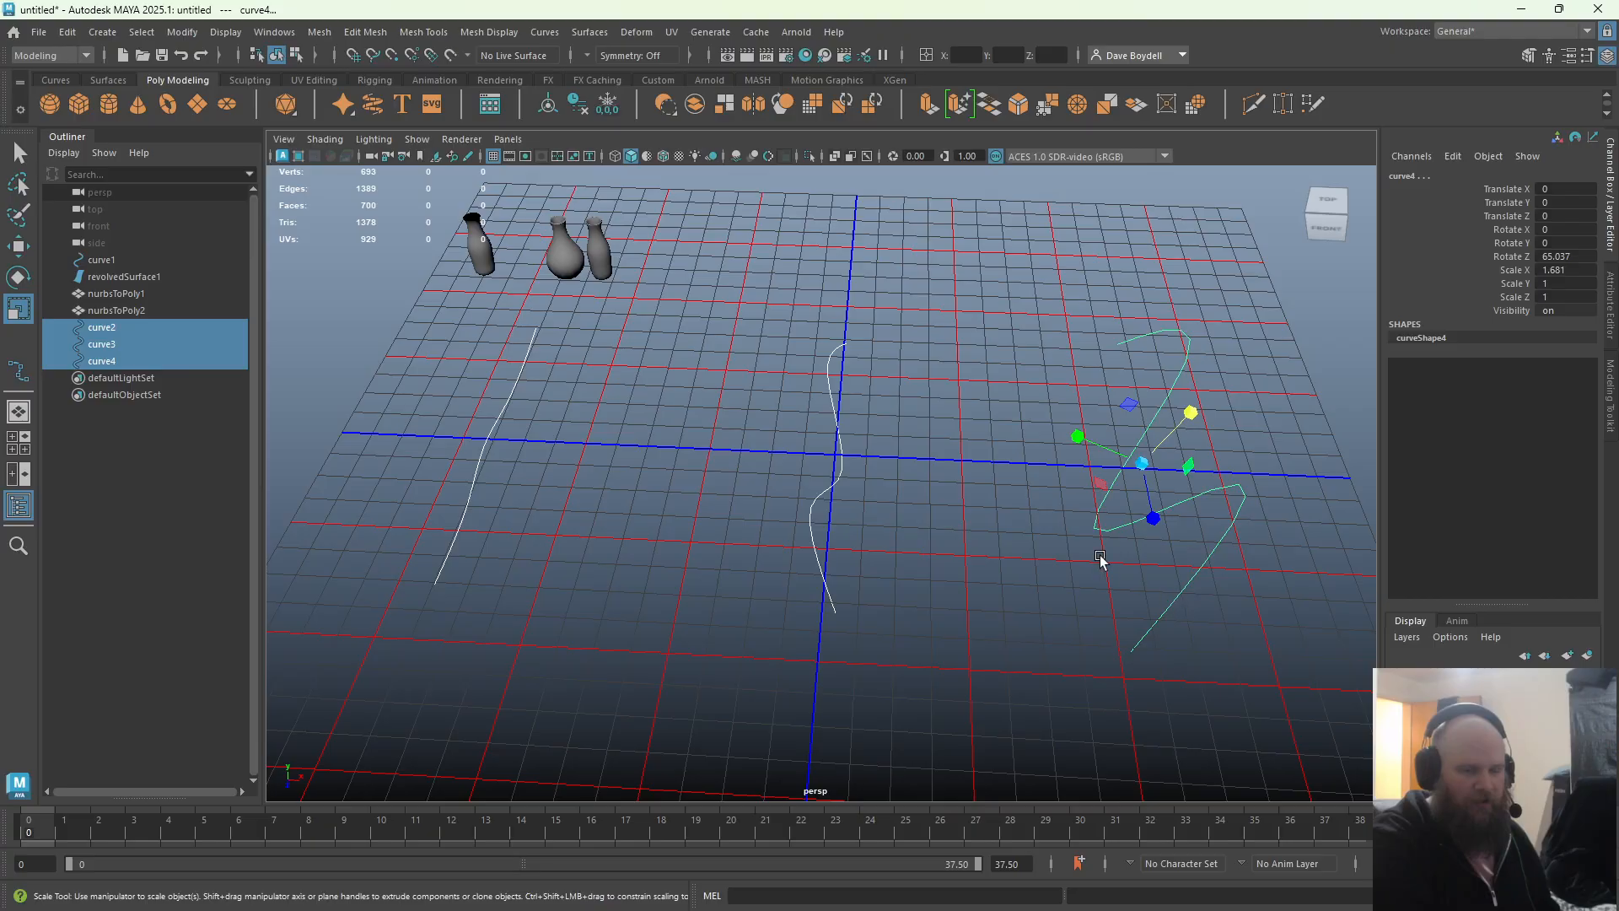
click(111, 79)
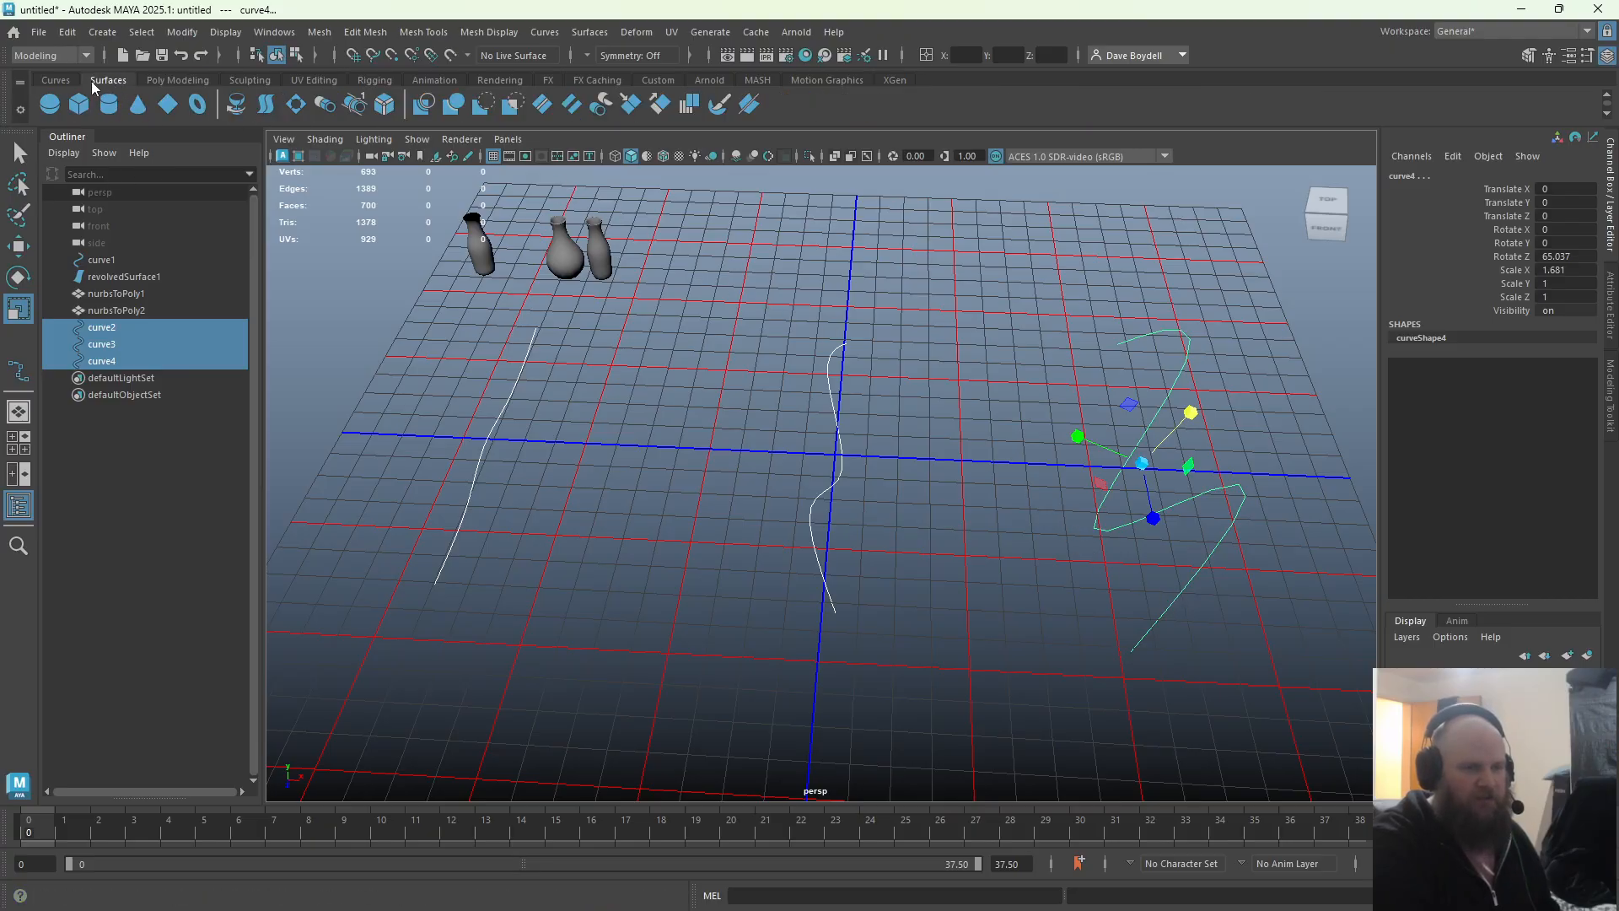
click(271, 109)
alt+drag(705, 459, 574, 382)
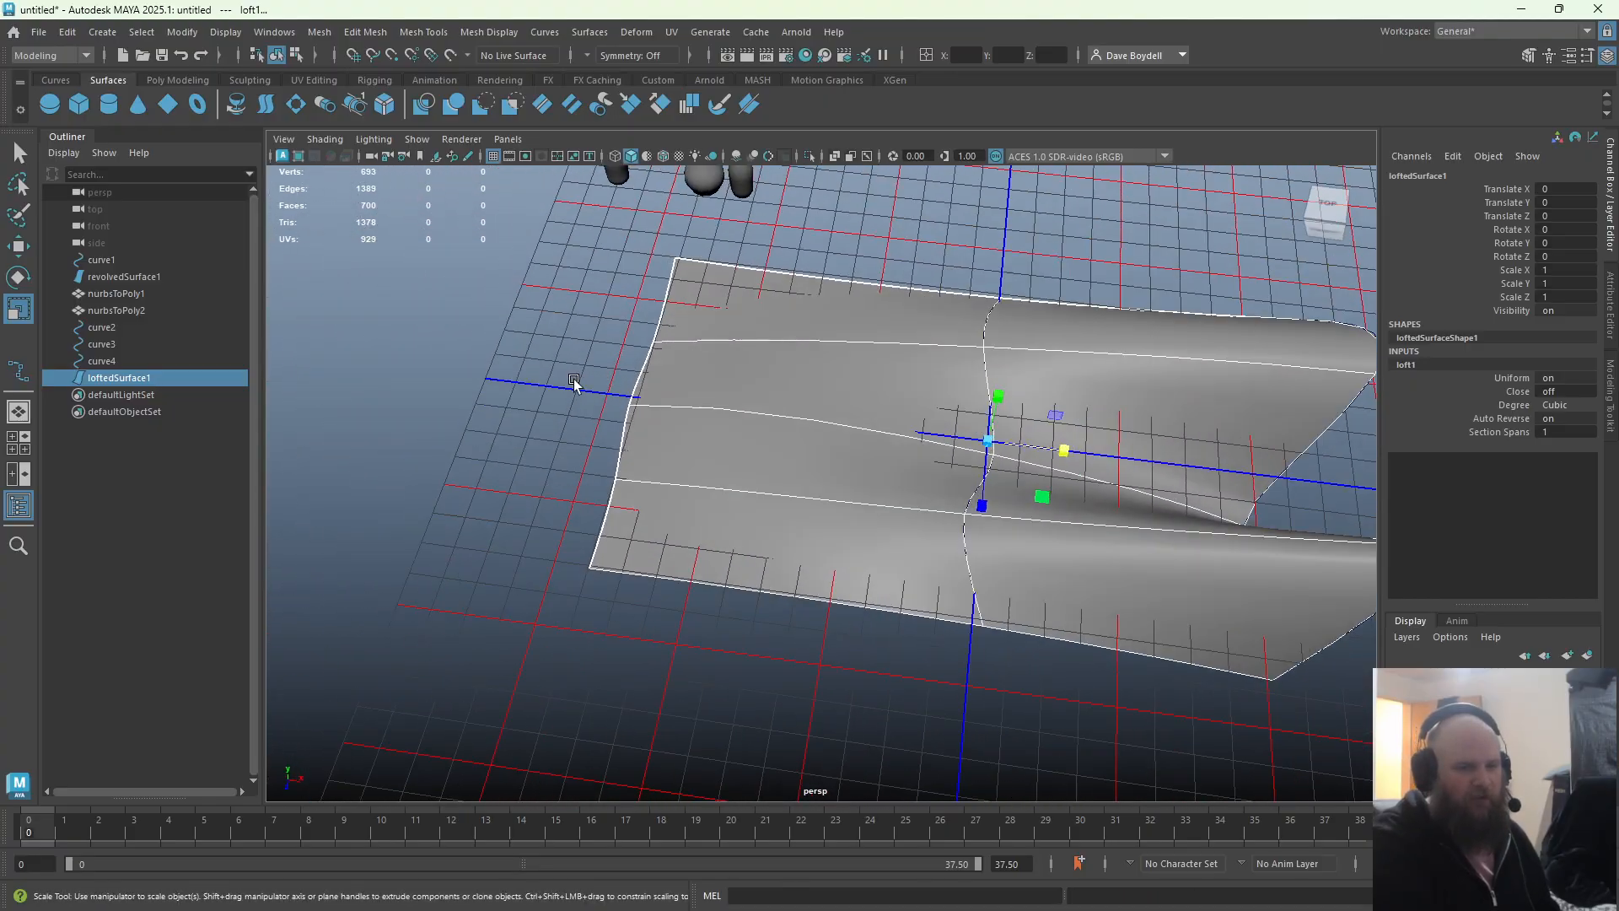
Move the control vertex above one of curve4's tall humps outward to reshape that side of the lofted surface
shift+drag(644, 423, 610, 388)
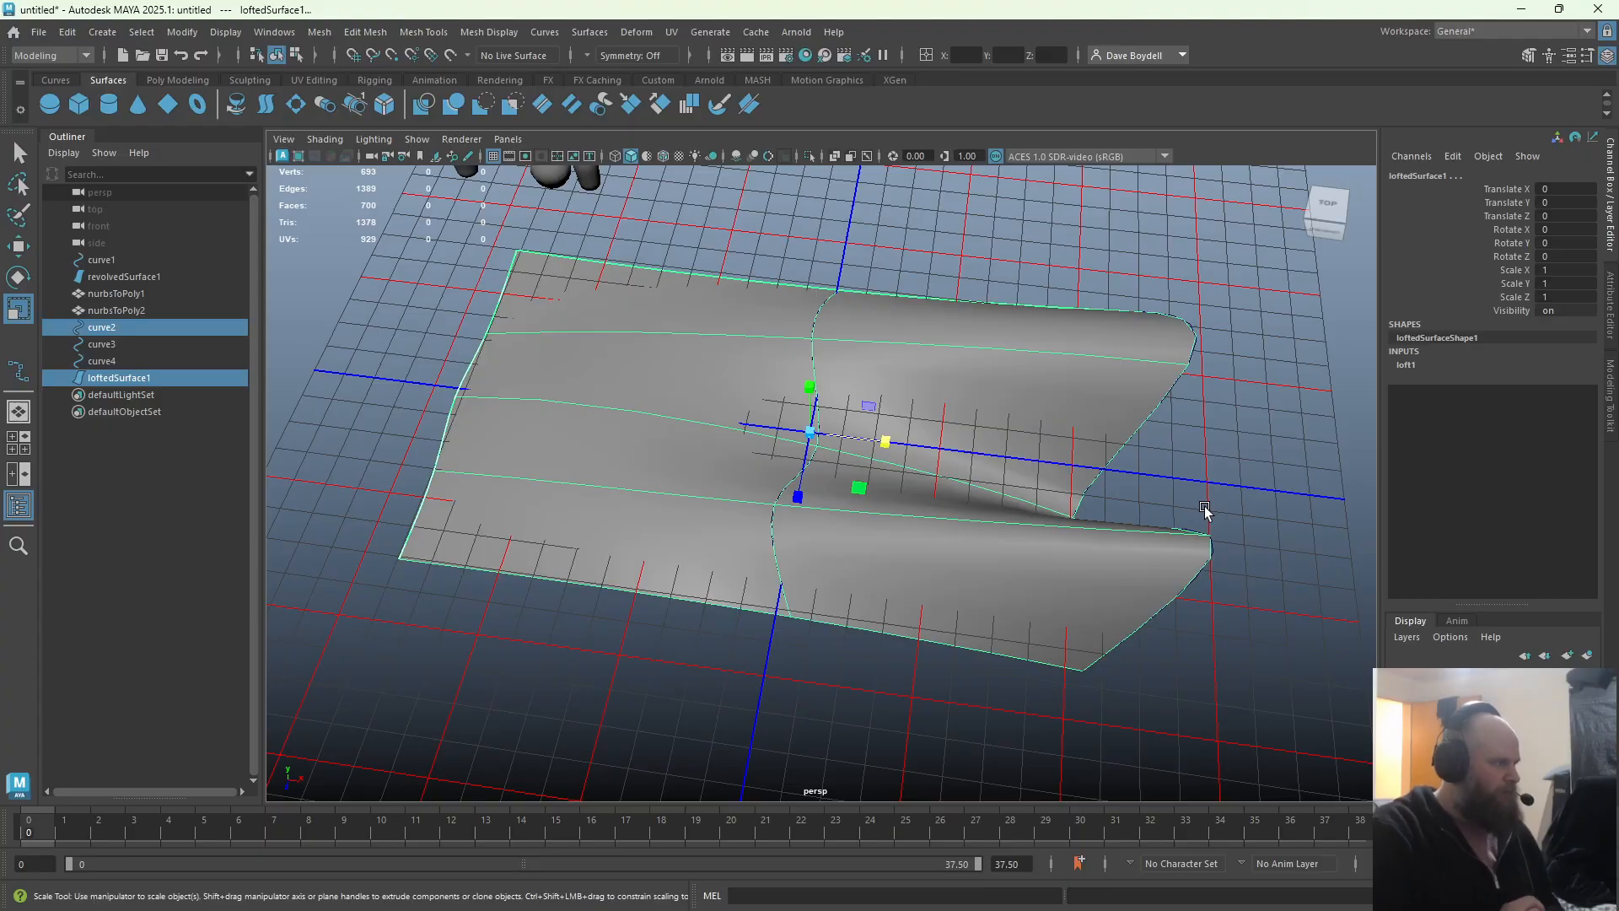
alt+drag(913, 411, 1096, 427)
key(q)
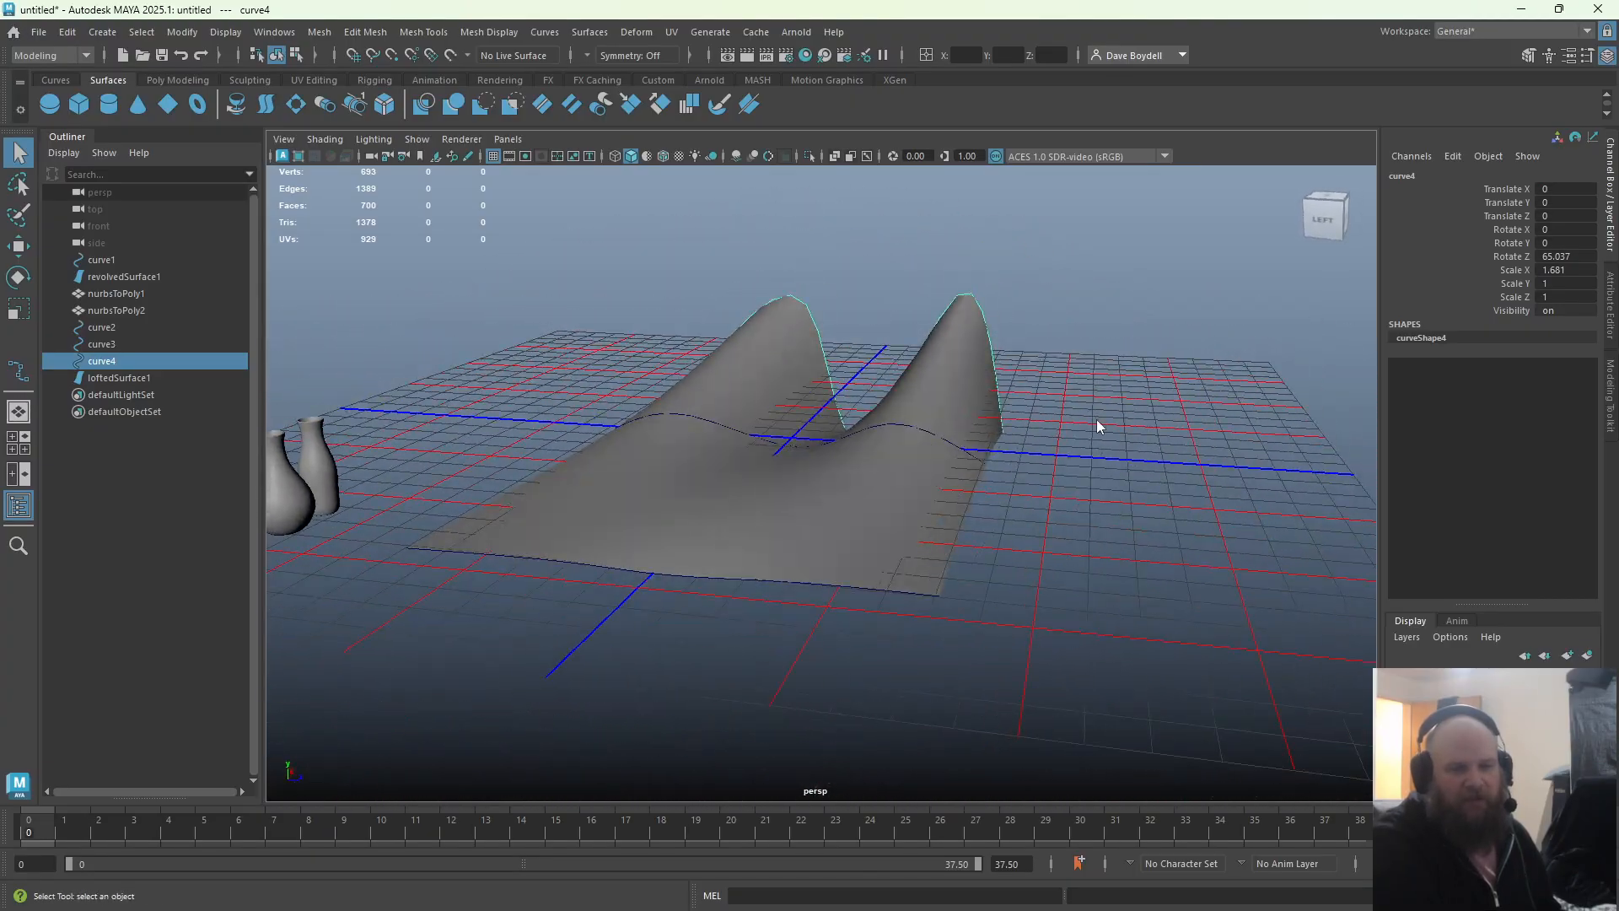
drag(911, 249, 1033, 155)
key(w)
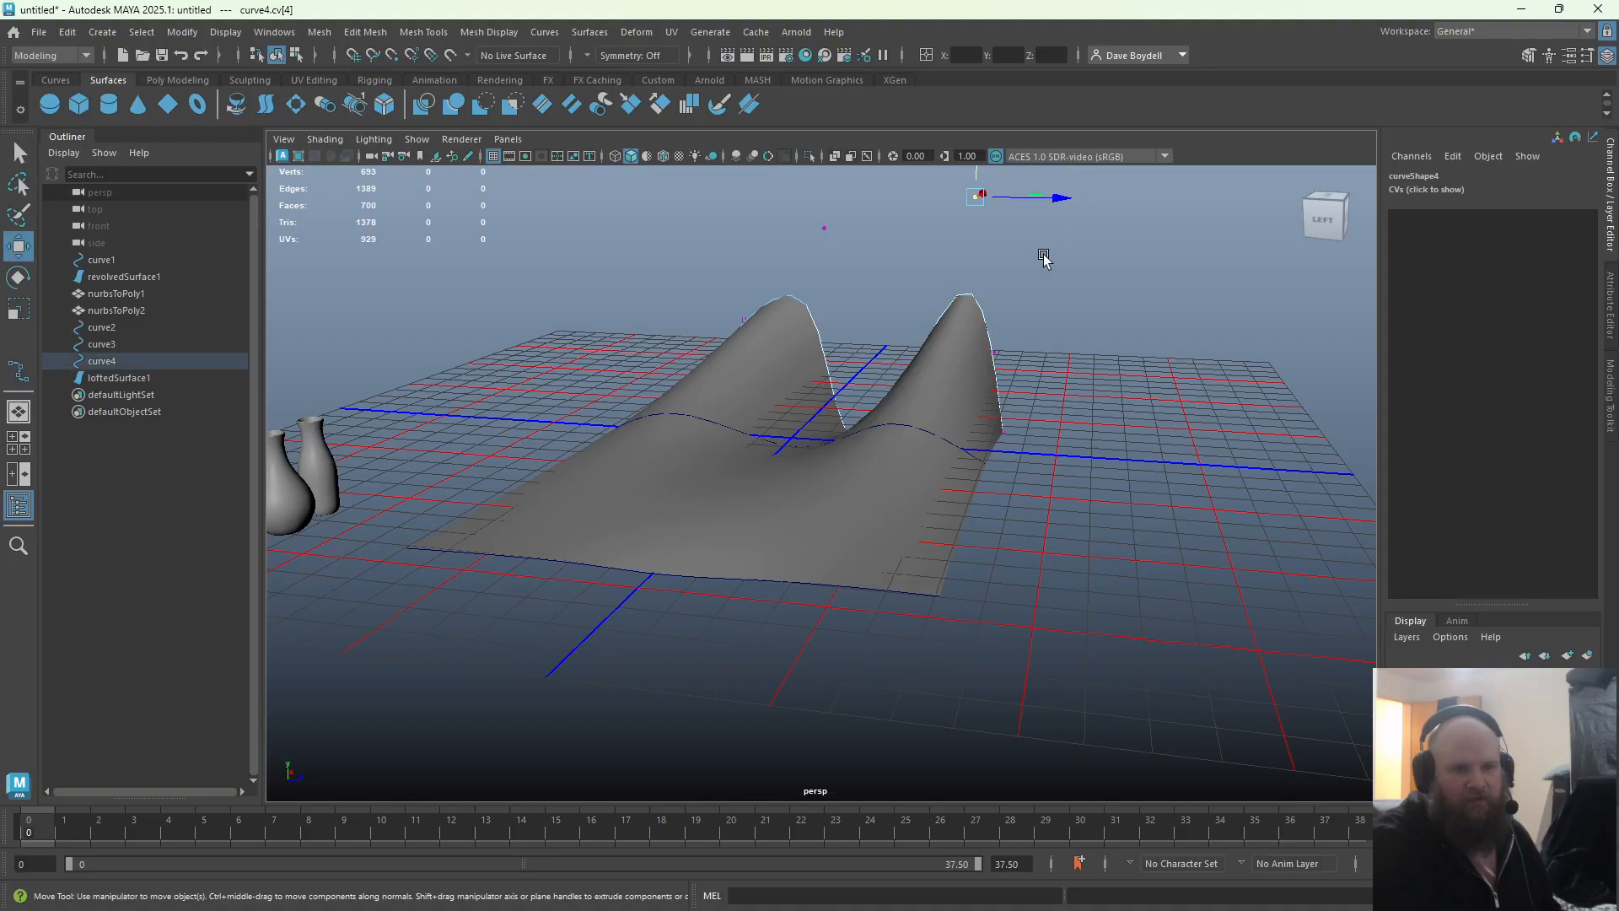
alt+drag(1008, 275, 1023, 372)
drag(1046, 203, 1073, 301)
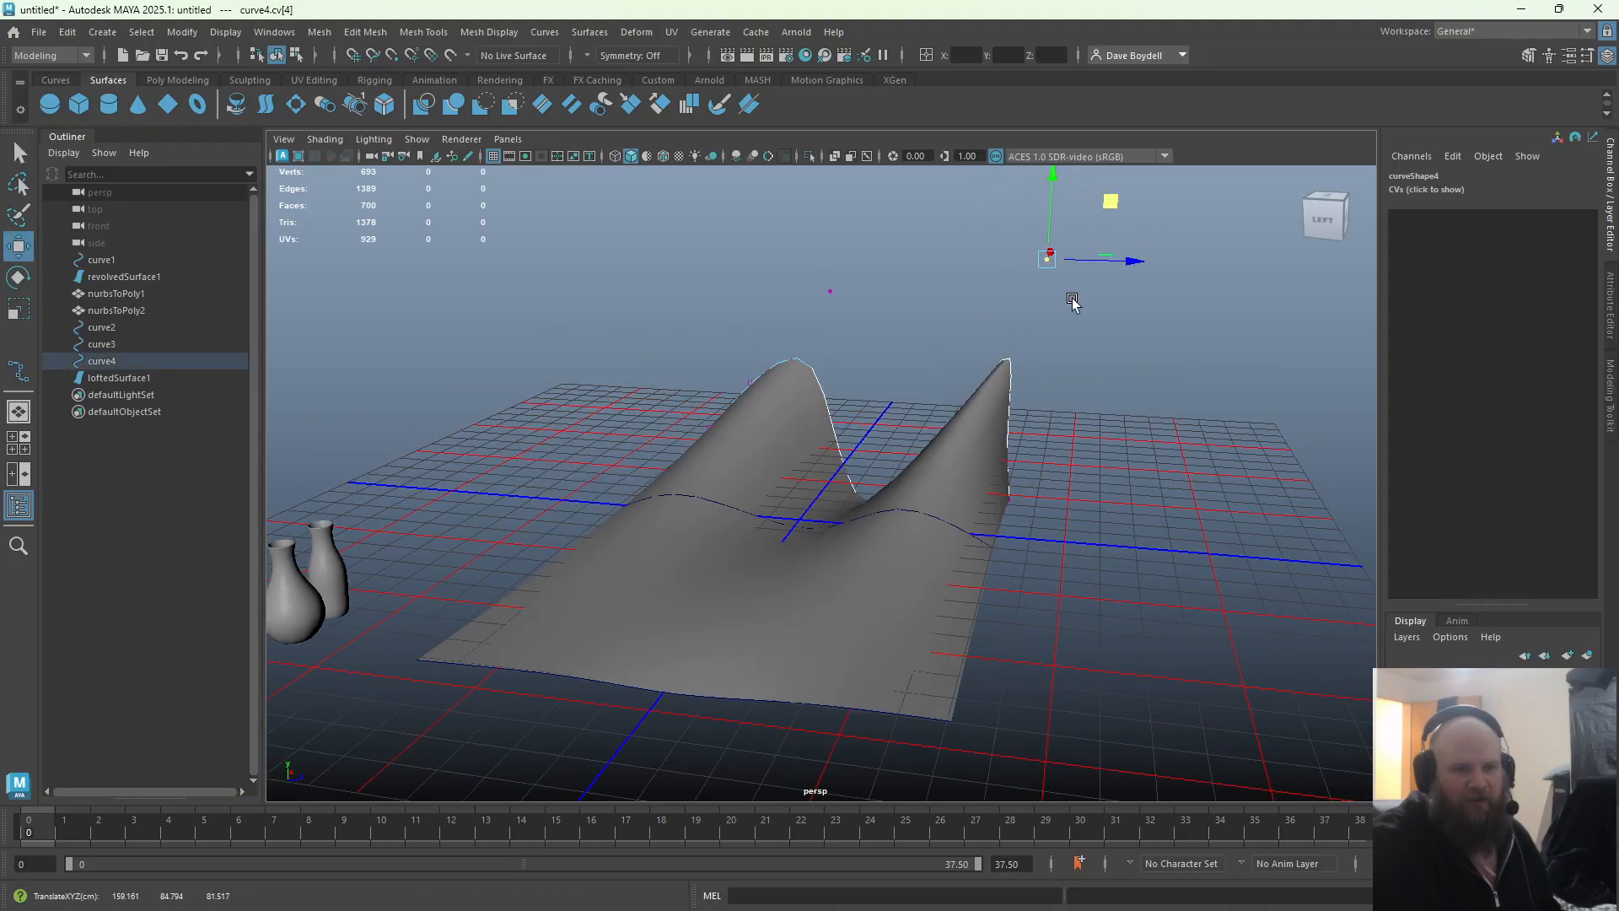
drag(938, 392, 904, 384)
Raise curve3 to about 30.4 in Y and scale it to about 1.61 along Z to widen and lift the loft's middle
click(666, 511)
click(847, 415)
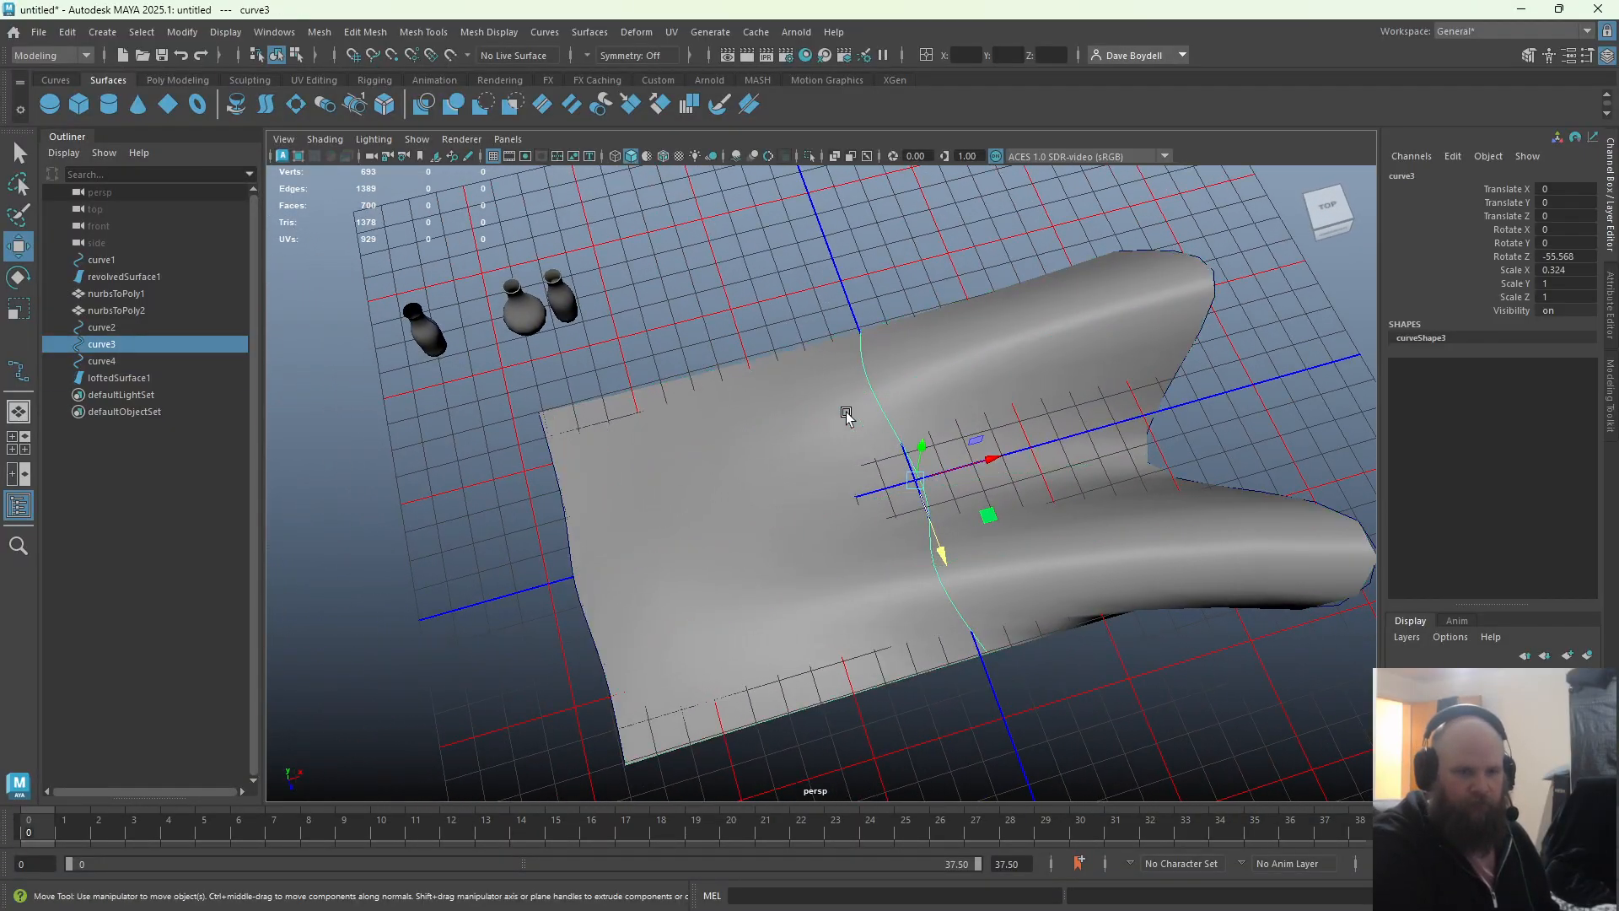
key(r)
drag(951, 574, 915, 394)
right_click(928, 489)
key(w)
key(r)
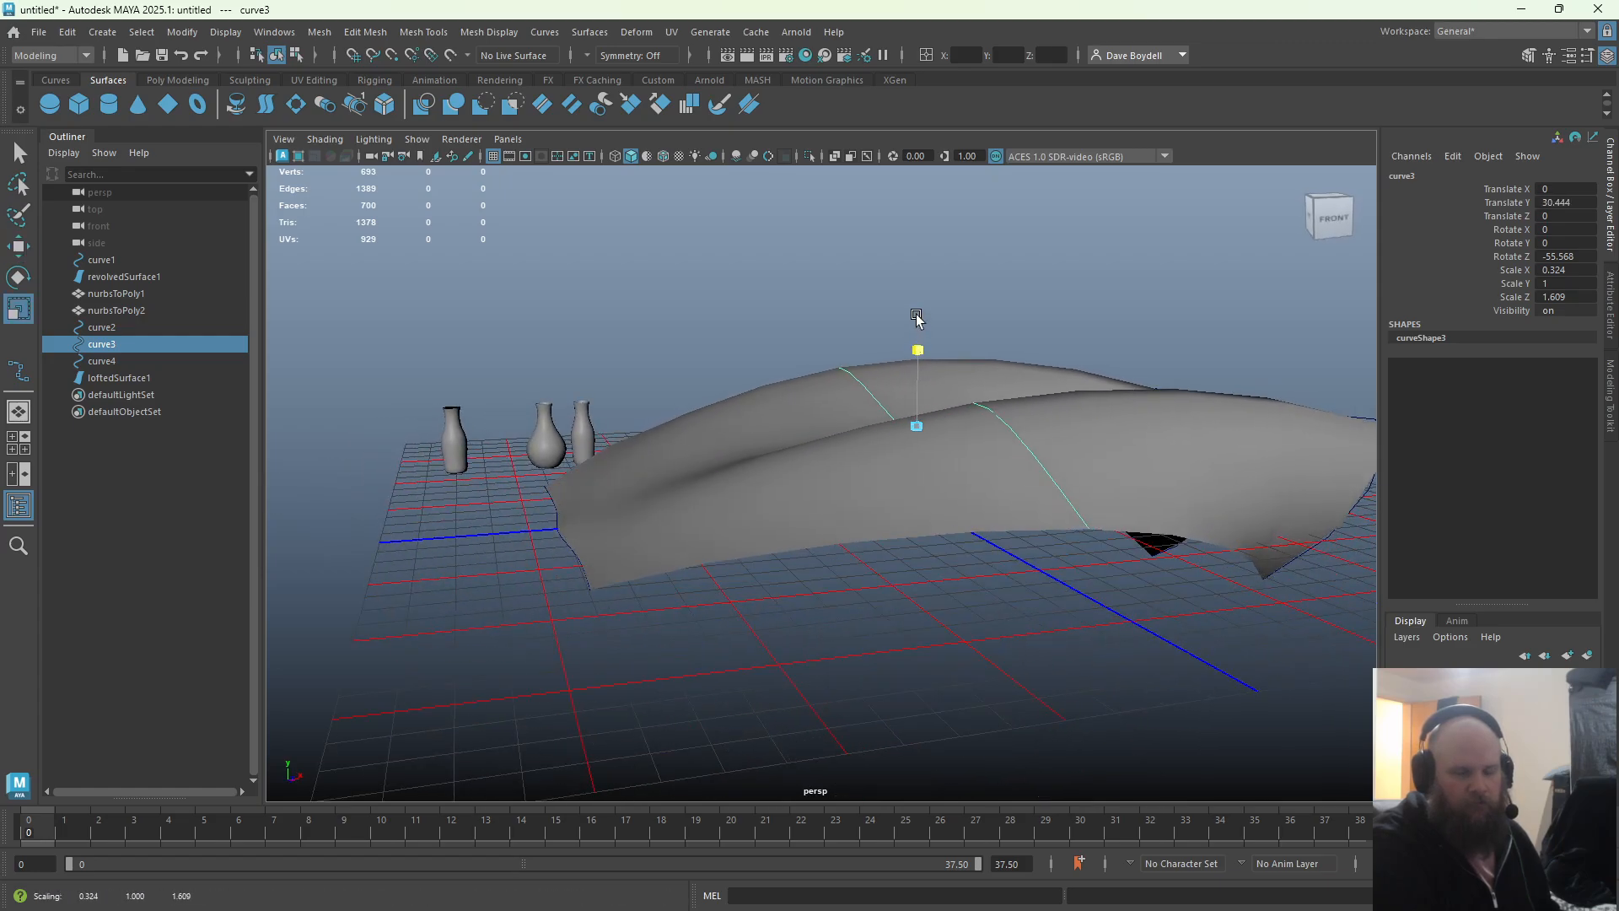
Move curve2 at the loft's low end outward to about -72.2 in X, lengthening the surface
click(562, 542)
key(w)
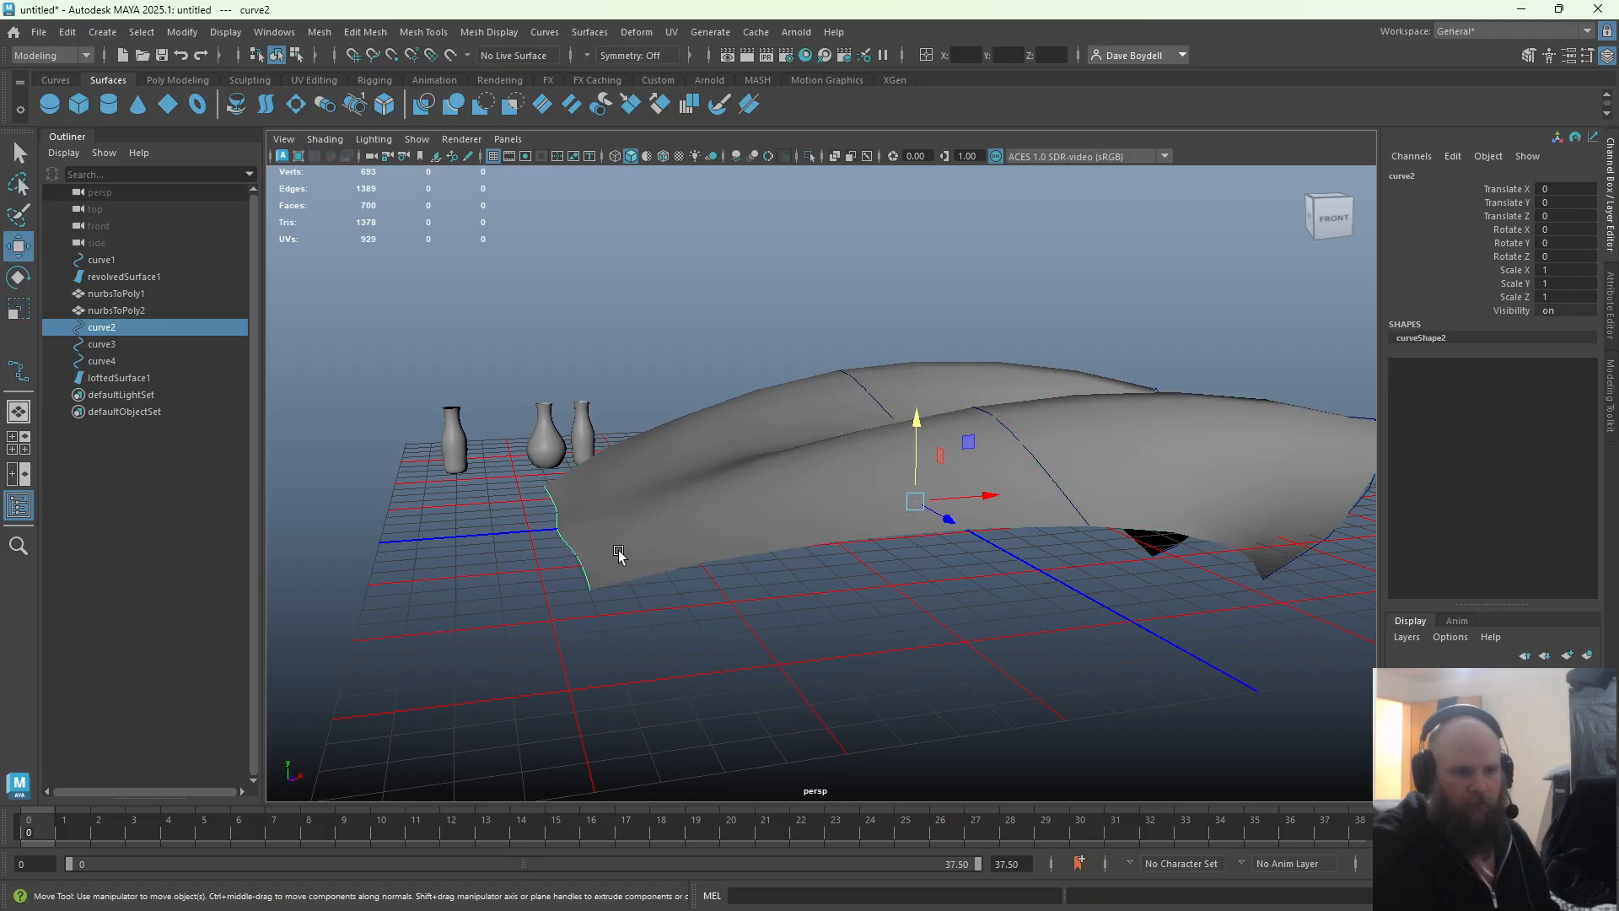
drag(976, 503, 843, 506)
alt+drag(843, 506, 747, 411)
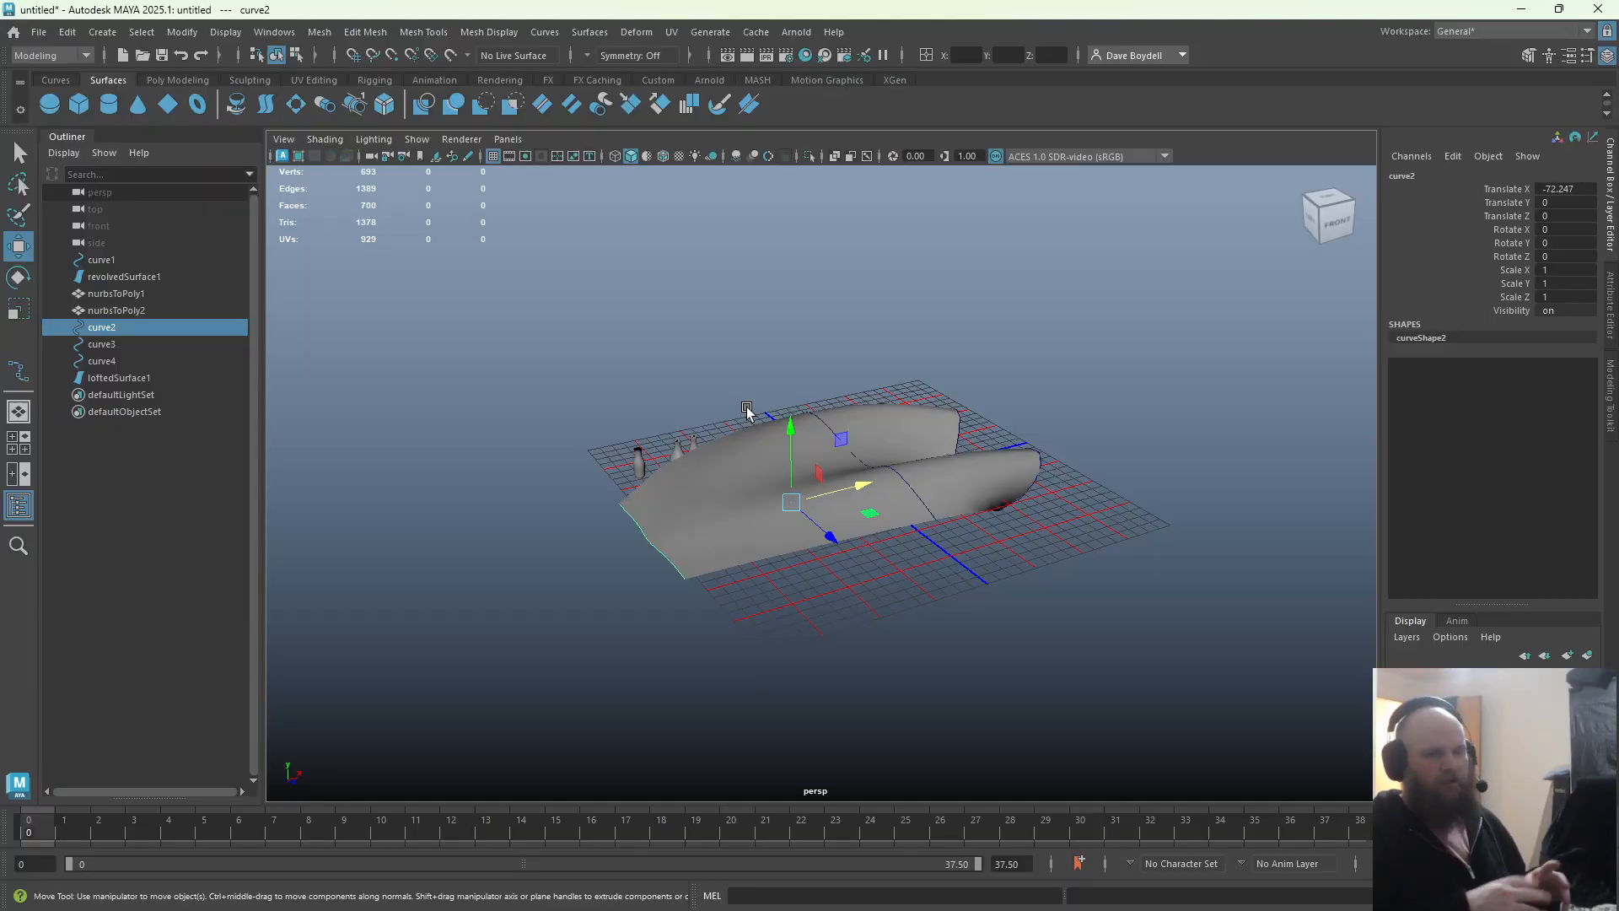
alt+drag(736, 385, 744, 462)
Select the lofted surface and open the NURBS to Polygons conversion options
click(677, 383)
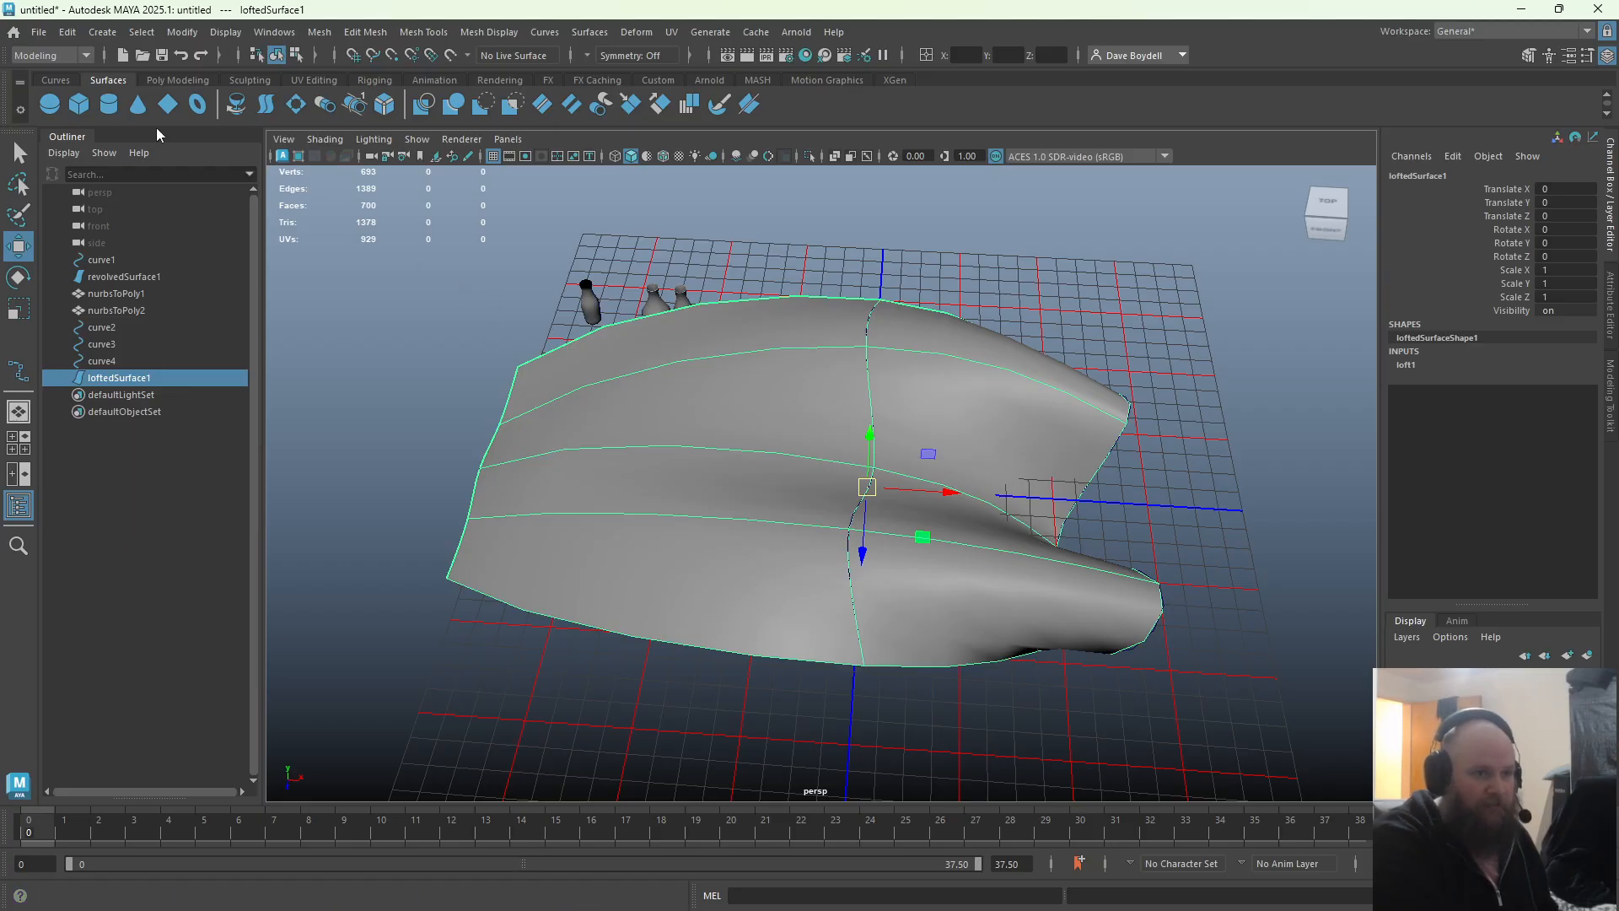
click(182, 32)
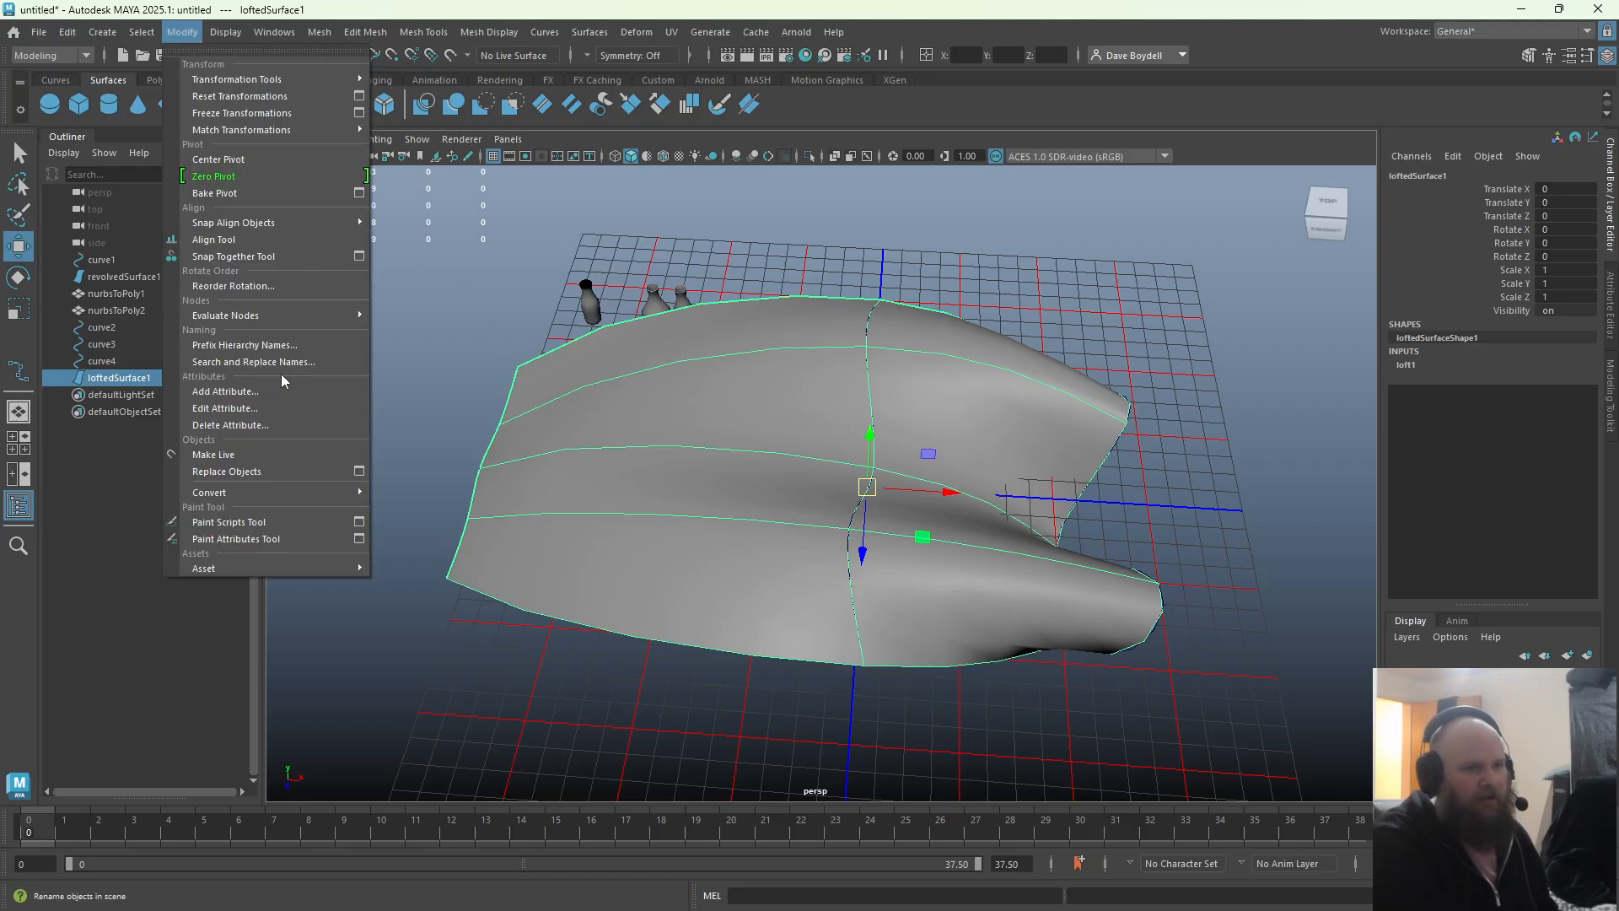
mouse_move(279, 492)
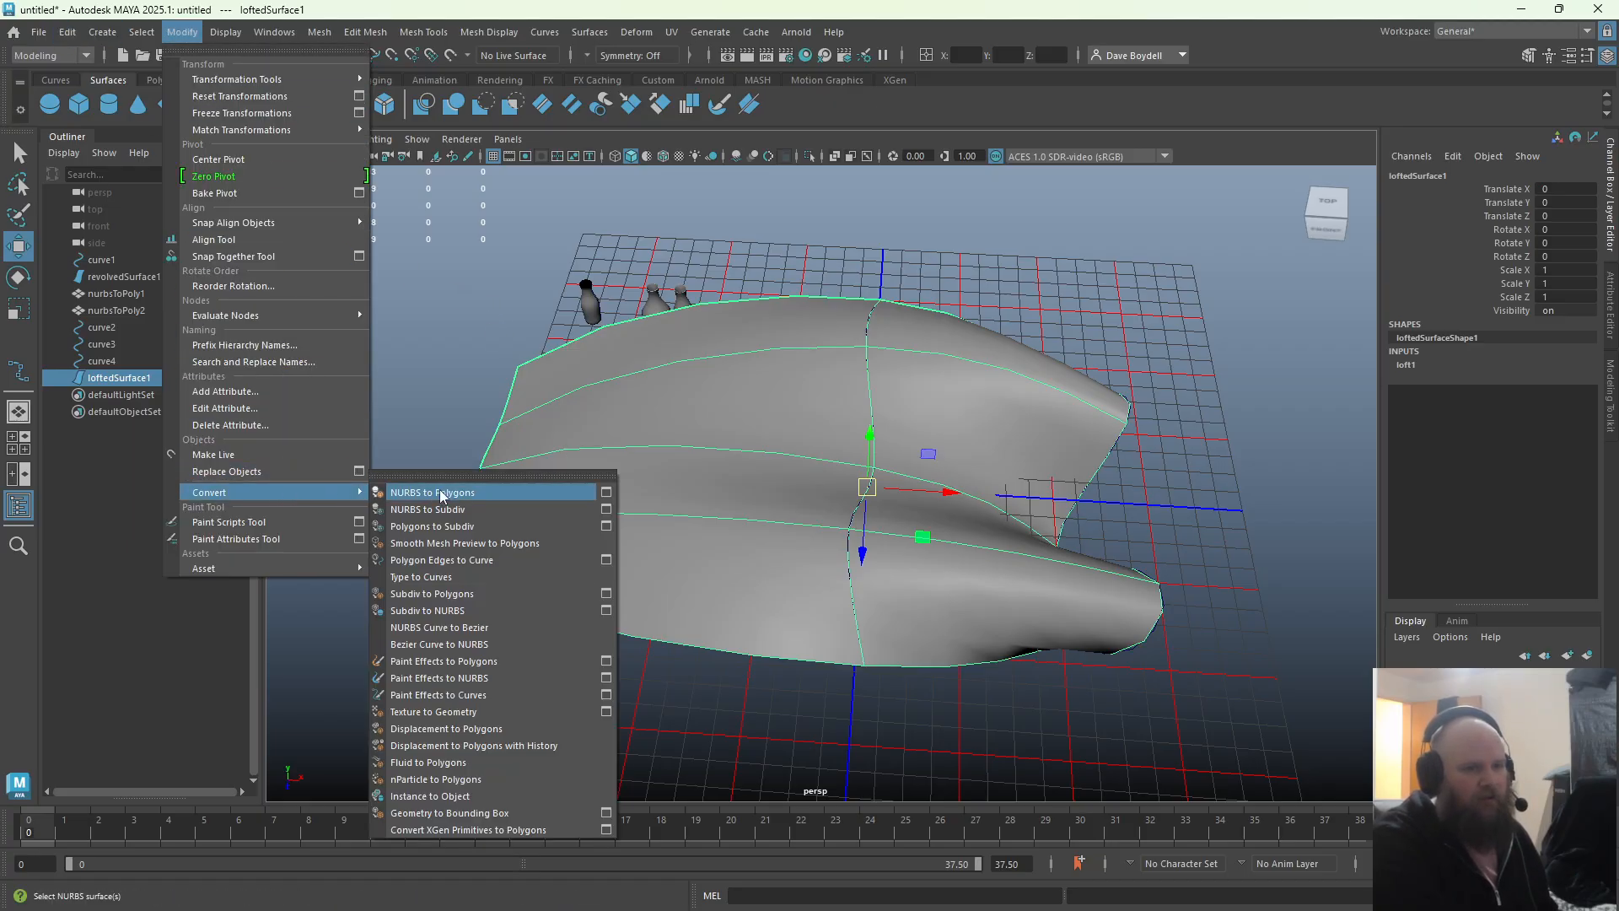
click(606, 492)
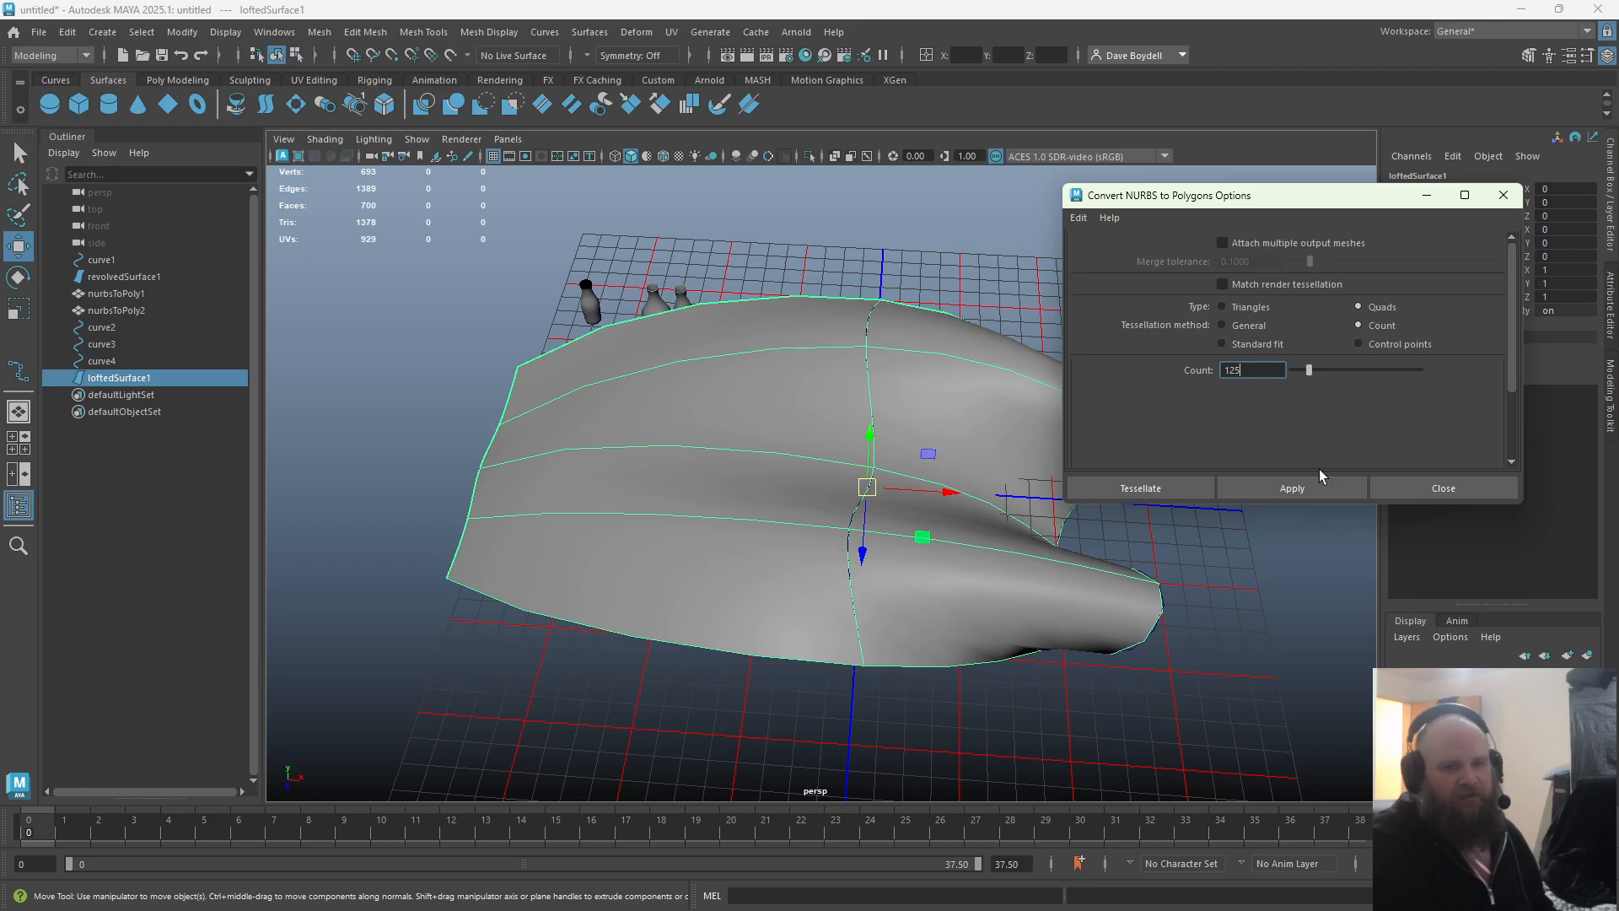
Try converting the lofted surface to quad polygons with a count of 125, and undo the conversion
click(1304, 488)
alt+drag(759, 438, 911, 362)
alt+right_drag(911, 362, 947, 513)
alt+middle_drag(883, 445, 845, 352)
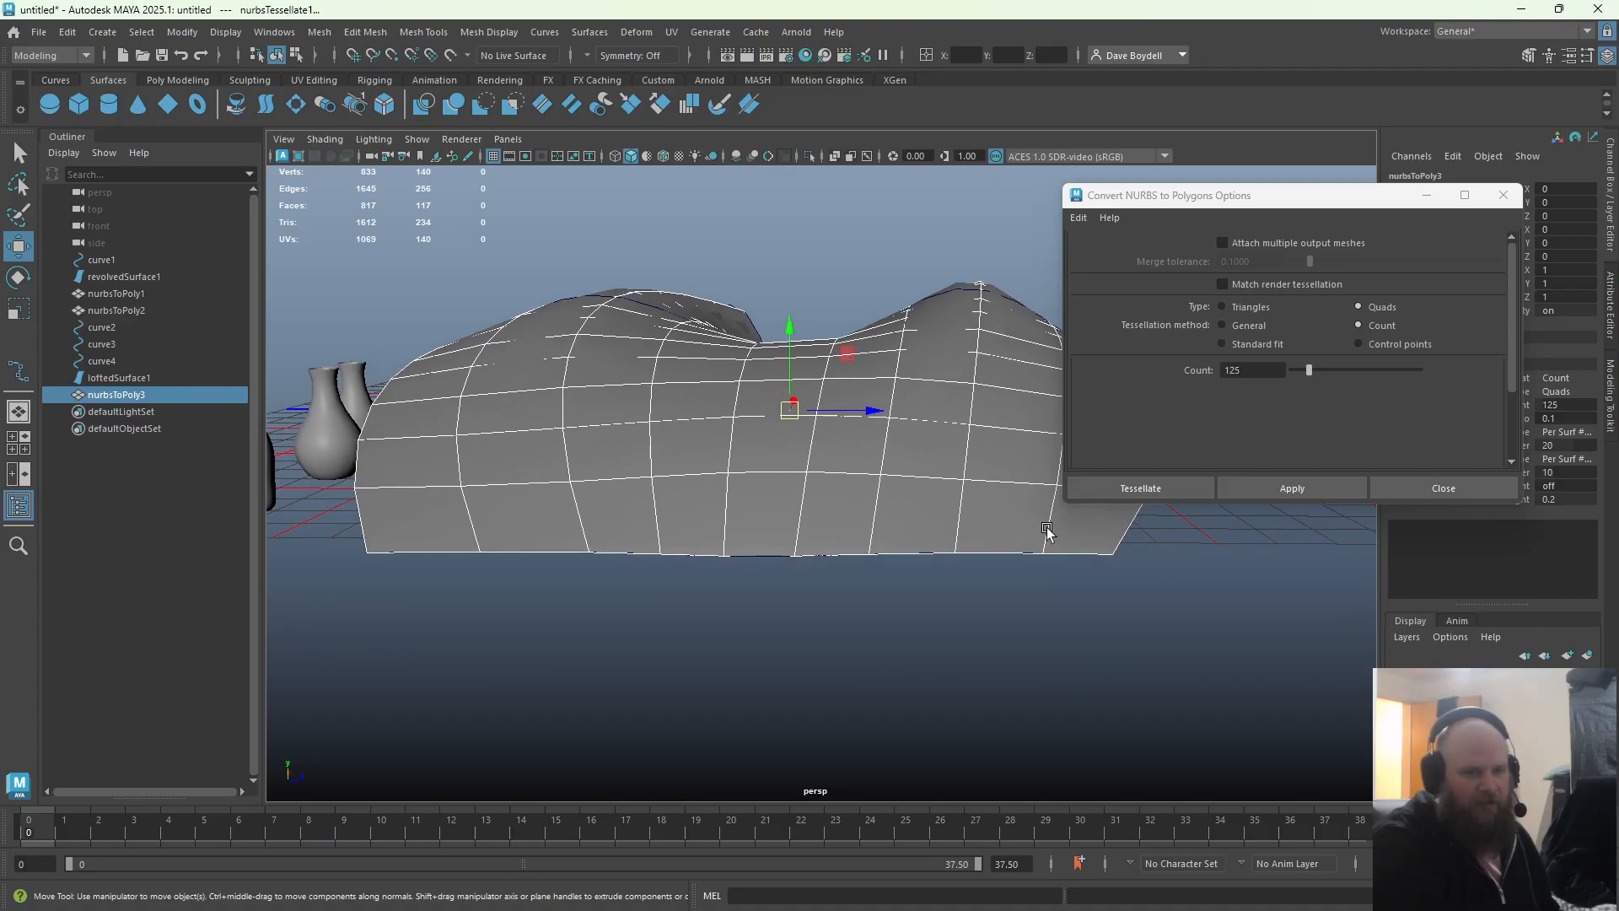
alt+drag(810, 389, 517, 306)
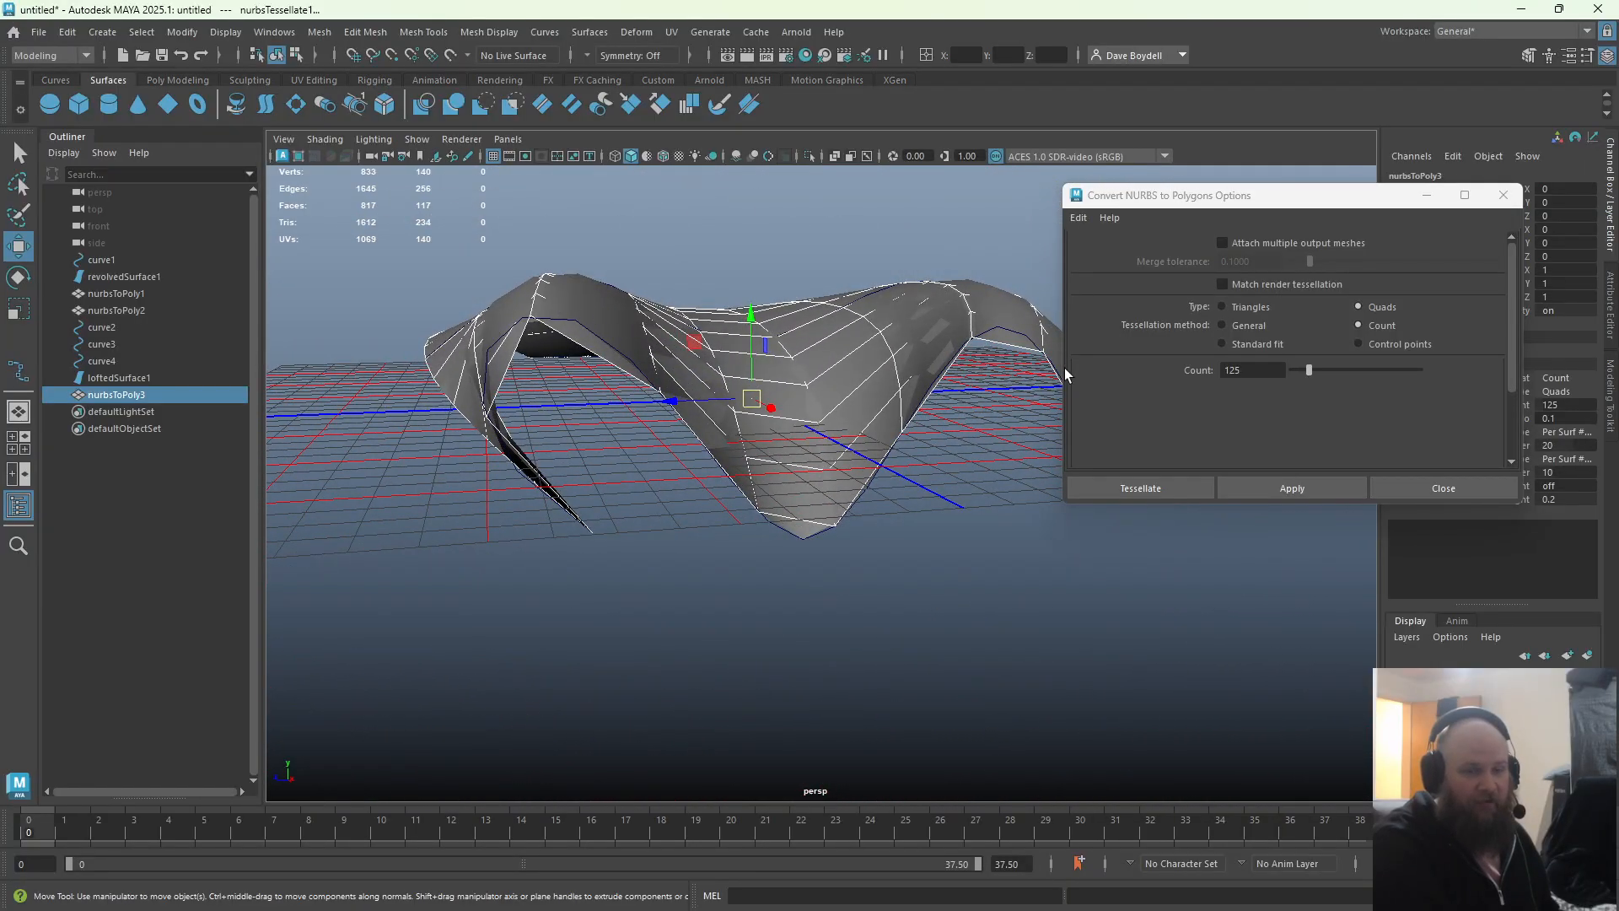
key(ctrl+z)
Try the quad conversion of the lofted surface with the count set to 200, and undo it
drag(1245, 370, 1179, 361)
text(200)
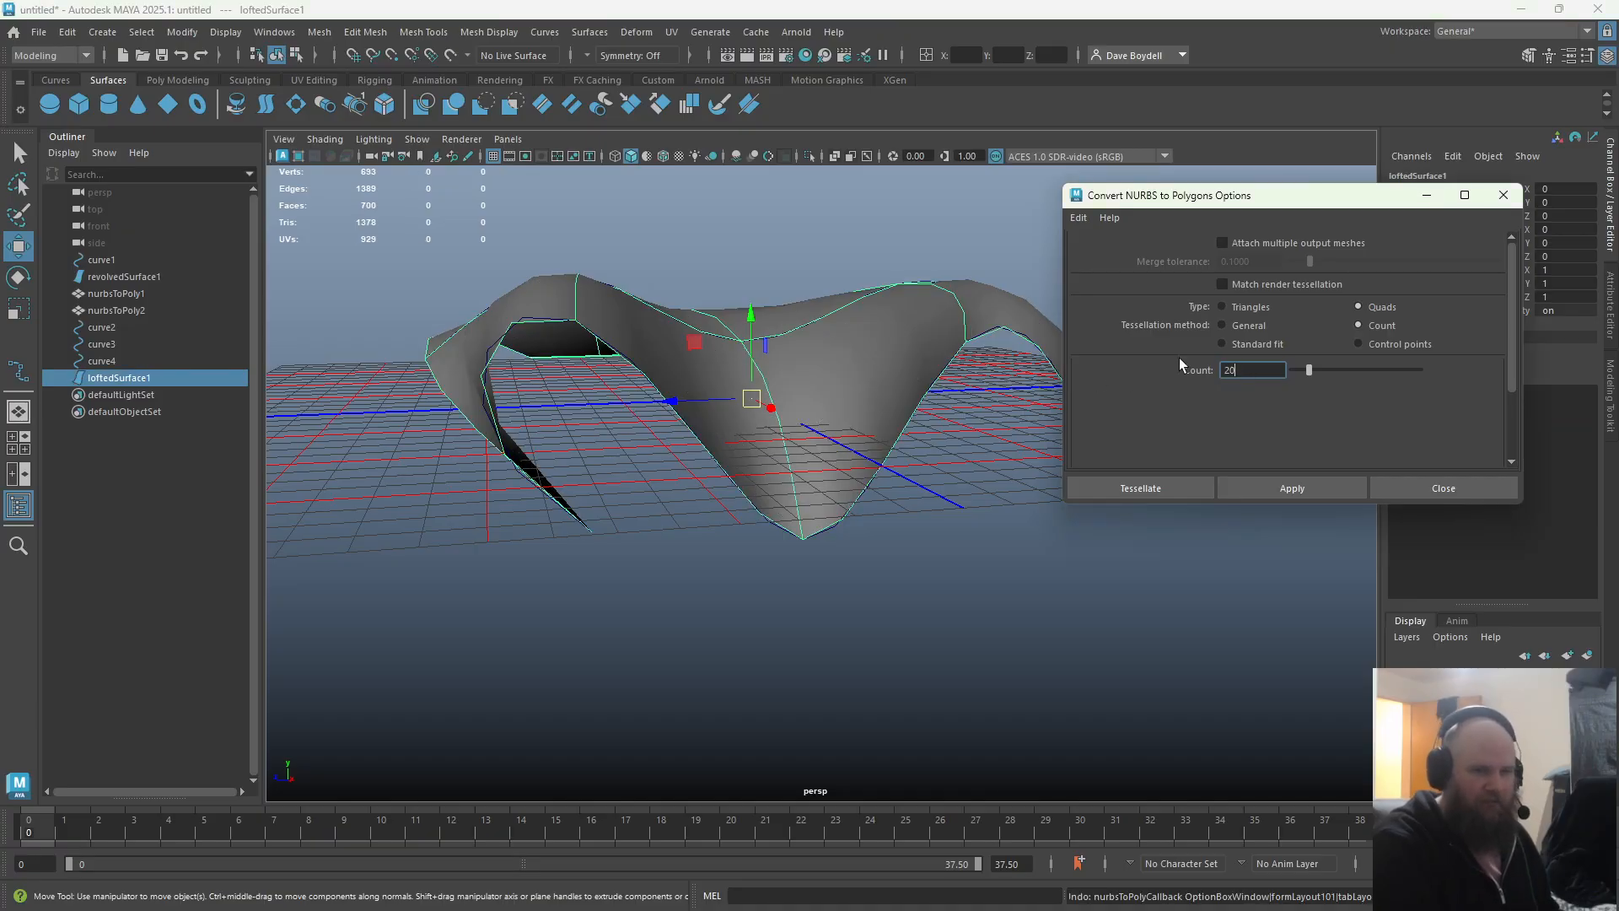
key(Return)
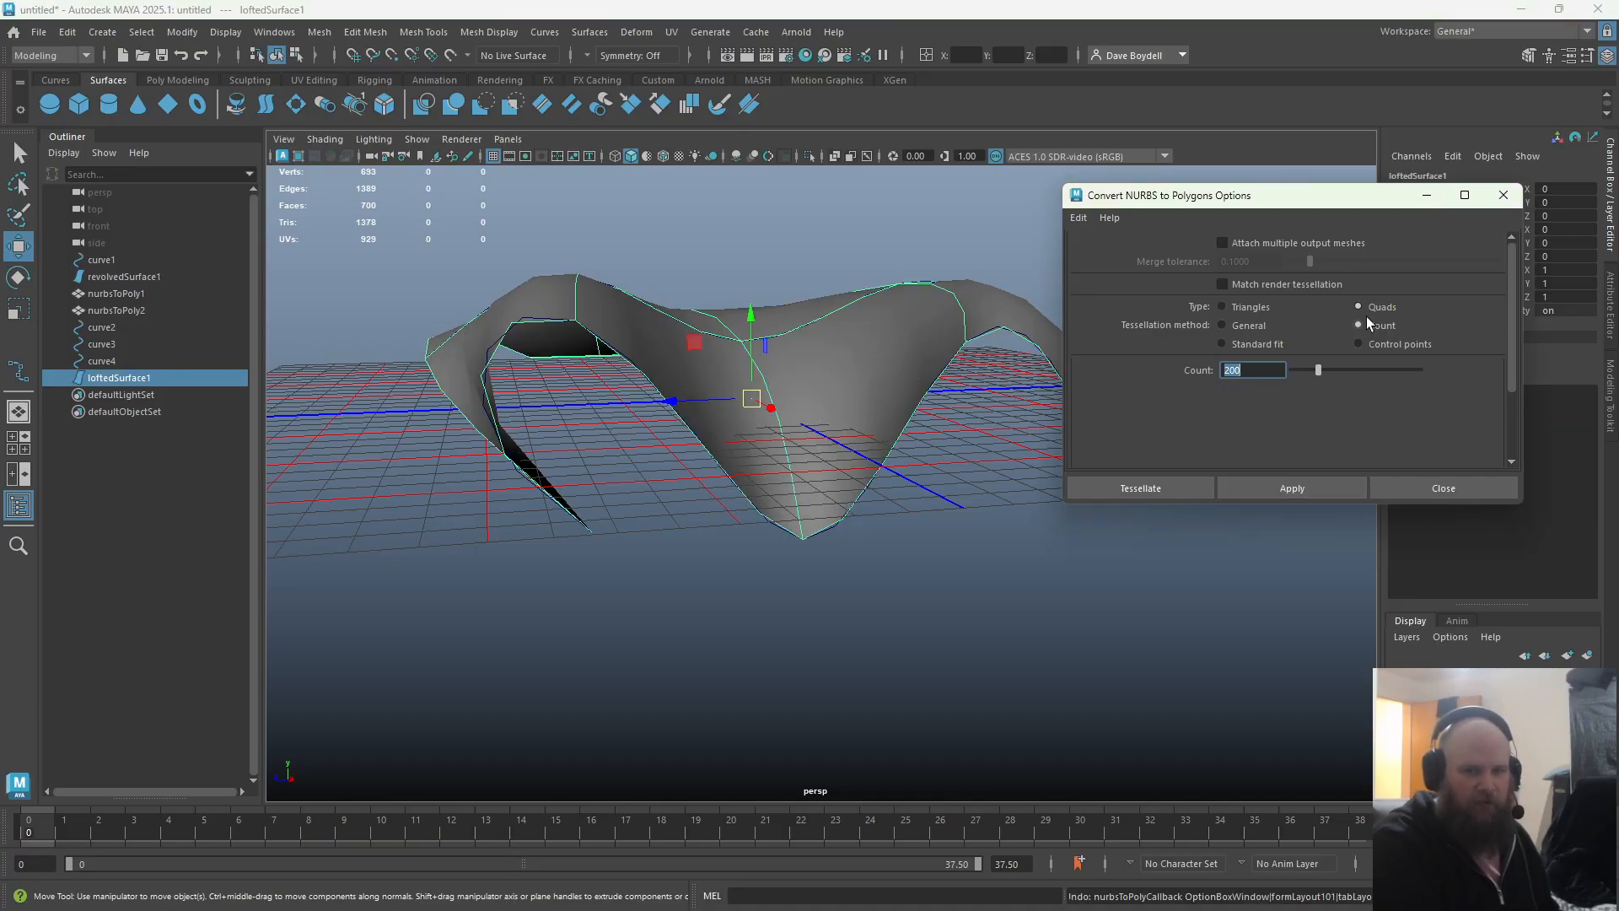
click(1283, 493)
alt+drag(709, 430, 850, 459)
key(ctrl+z)
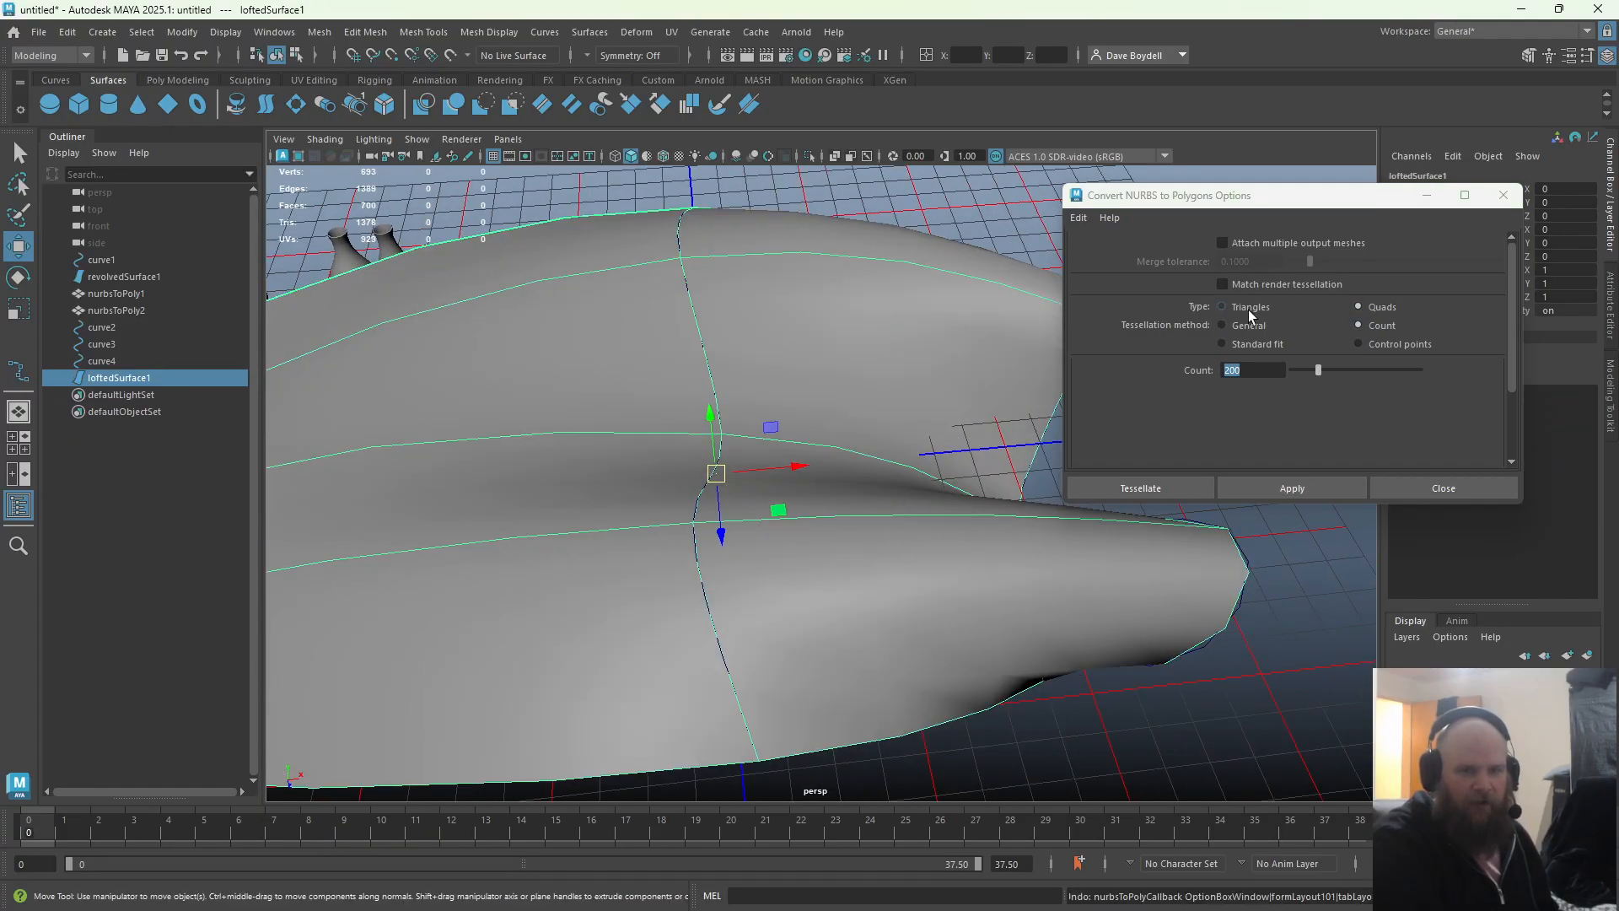
Convert the lofted surface to quad polygons using General tessellation with 20 U and 10 V iso params per surface in 3D
click(1248, 309)
click(1261, 329)
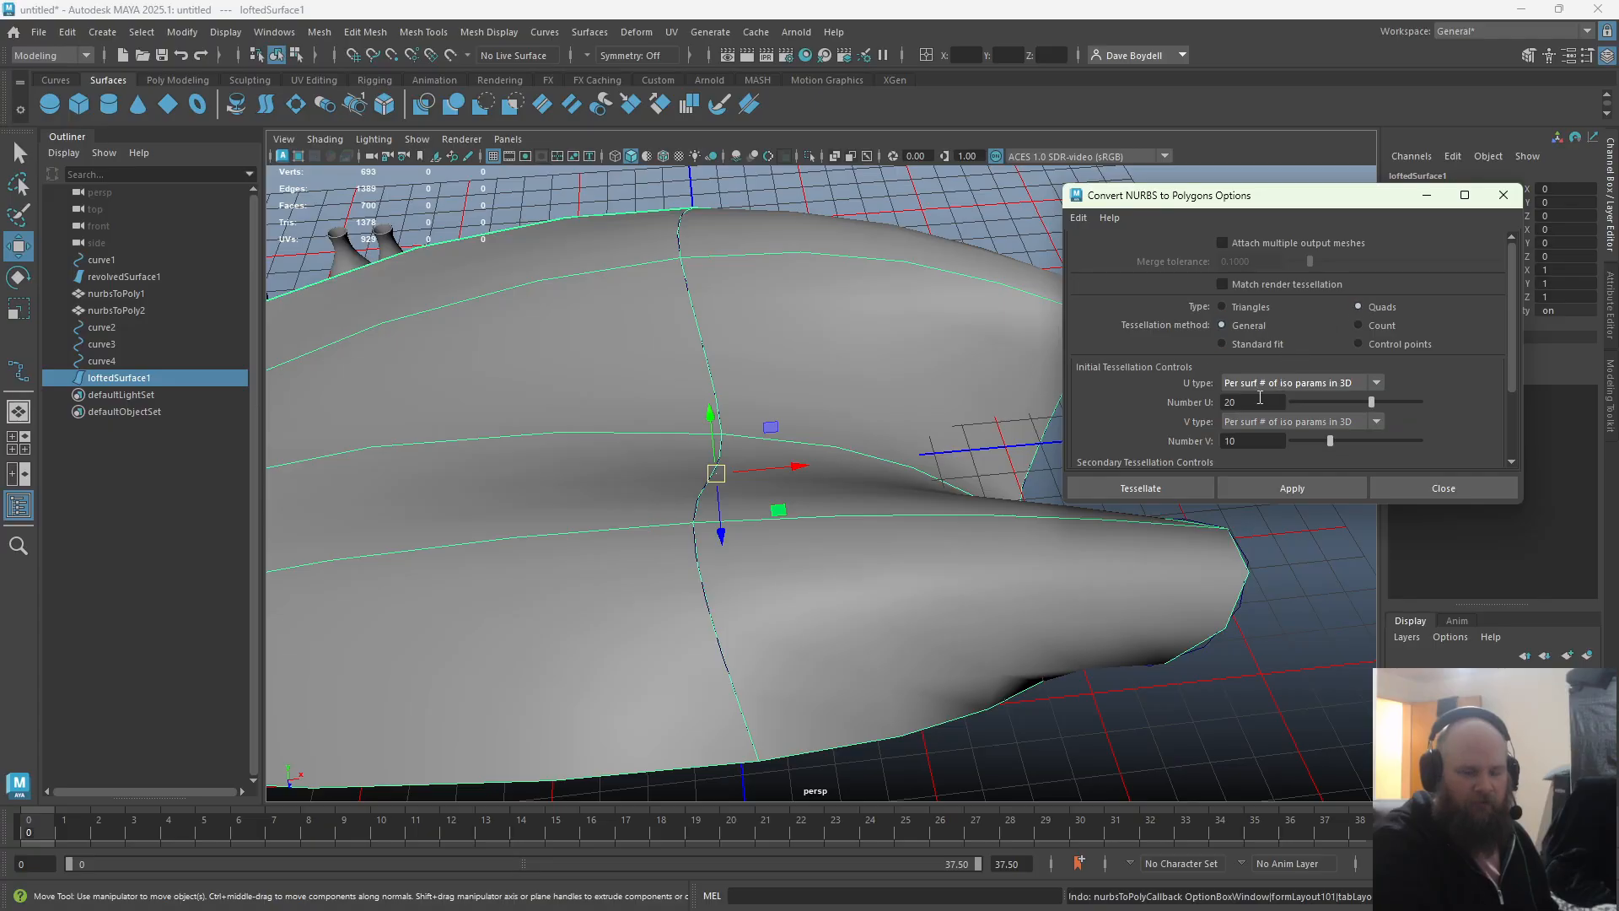
alt+middle_drag(773, 445, 832, 441)
alt+right_drag(832, 441, 679, 374)
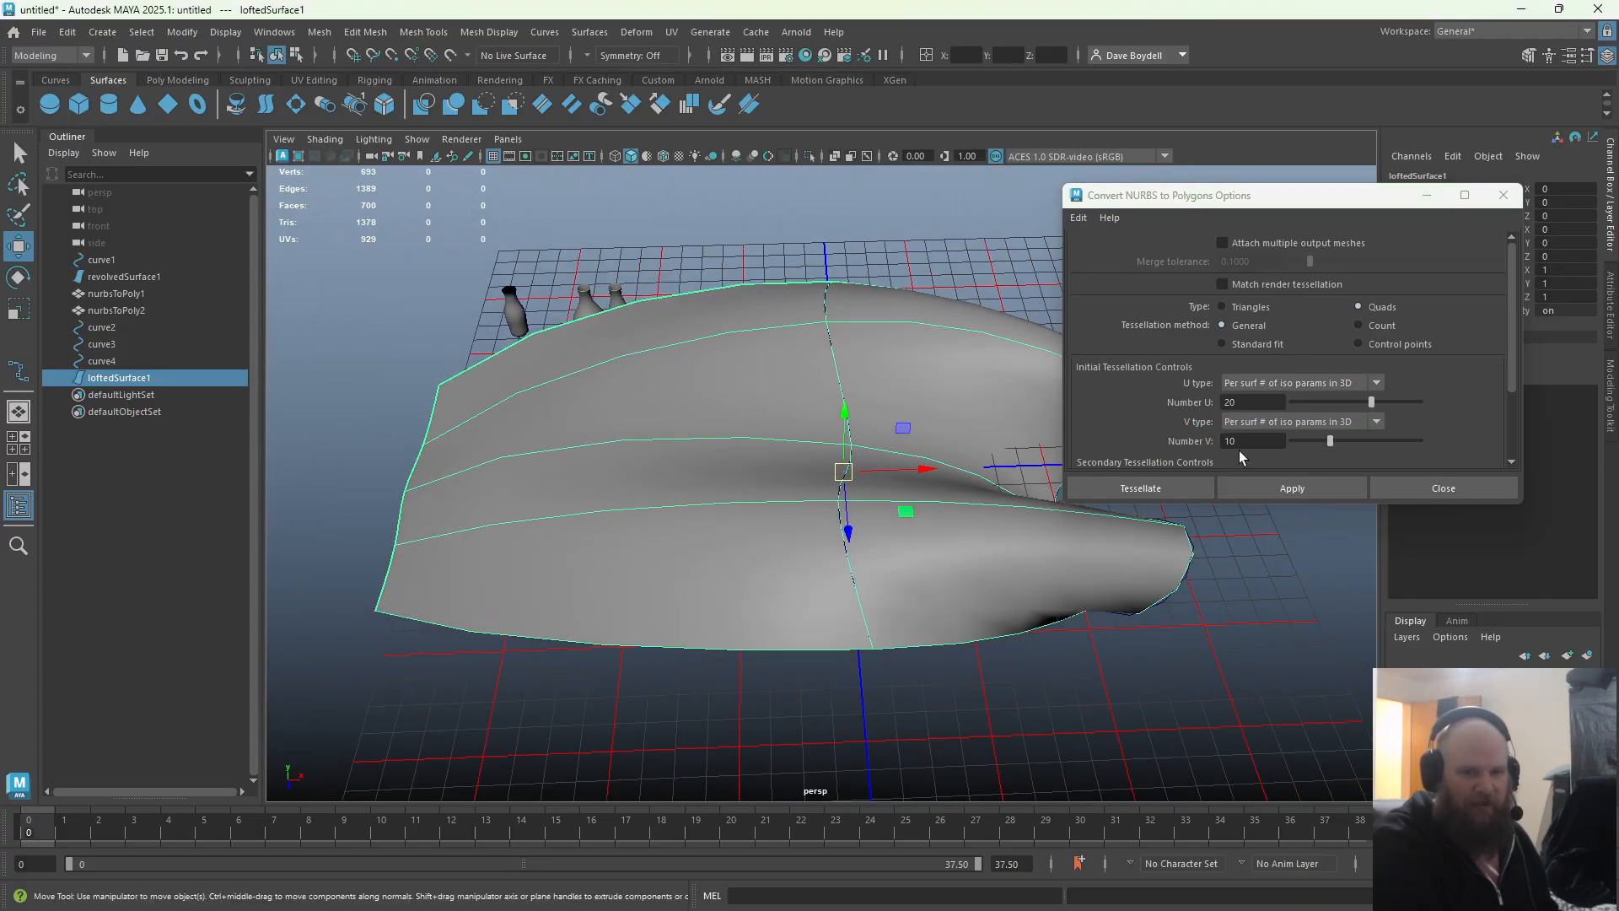
click(1287, 487)
scroll(795, 560, up, 3)
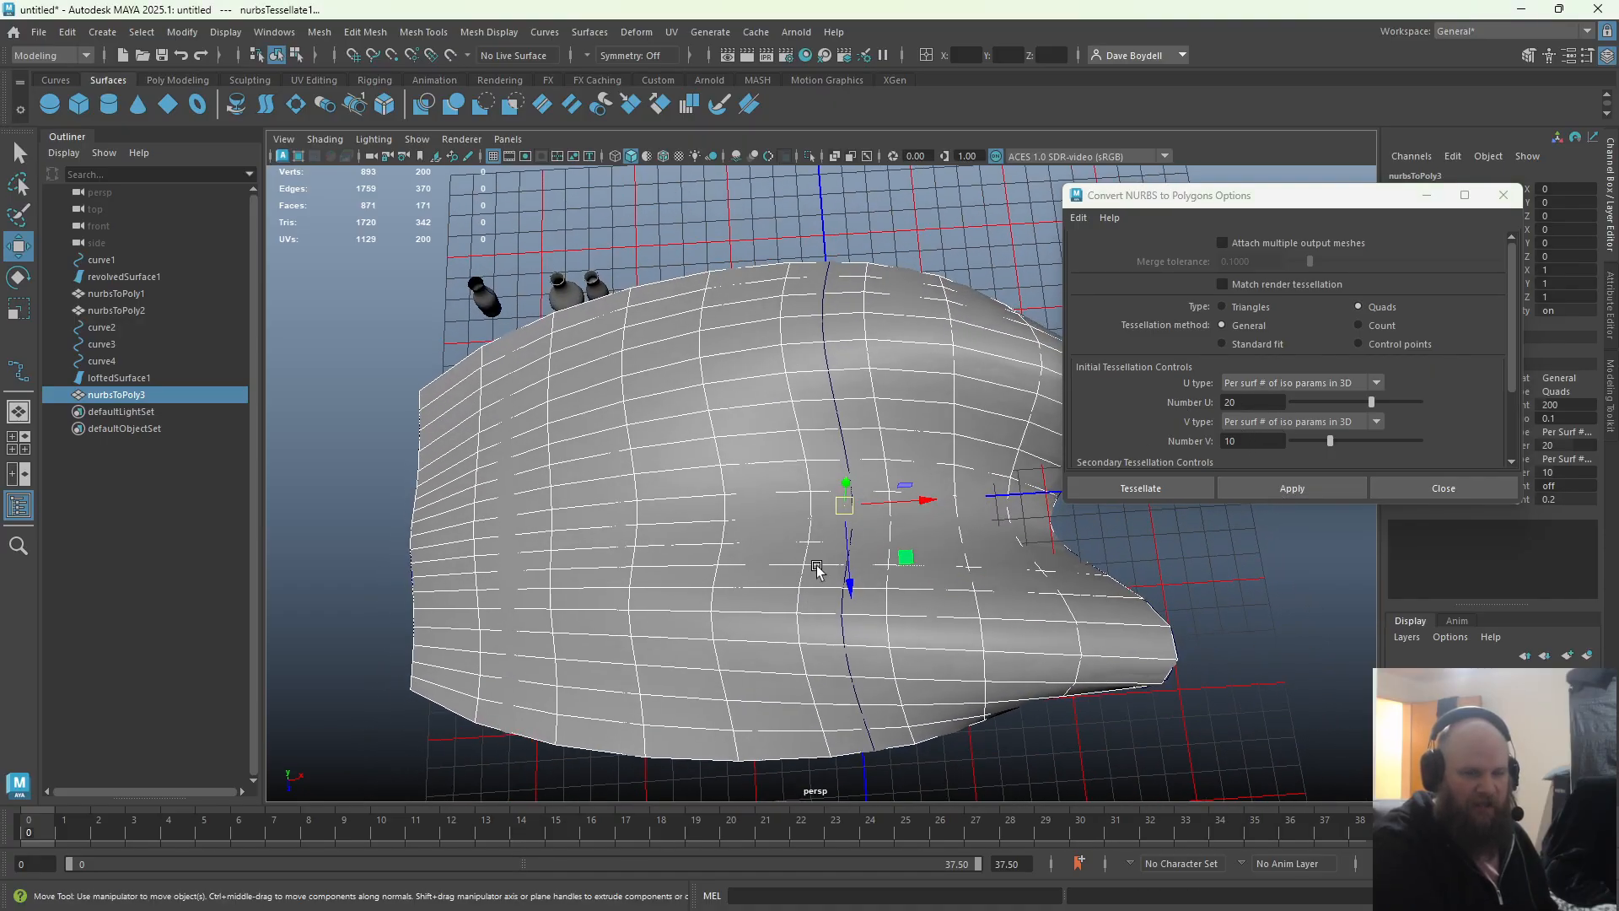
alt+drag(817, 569, 541, 419)
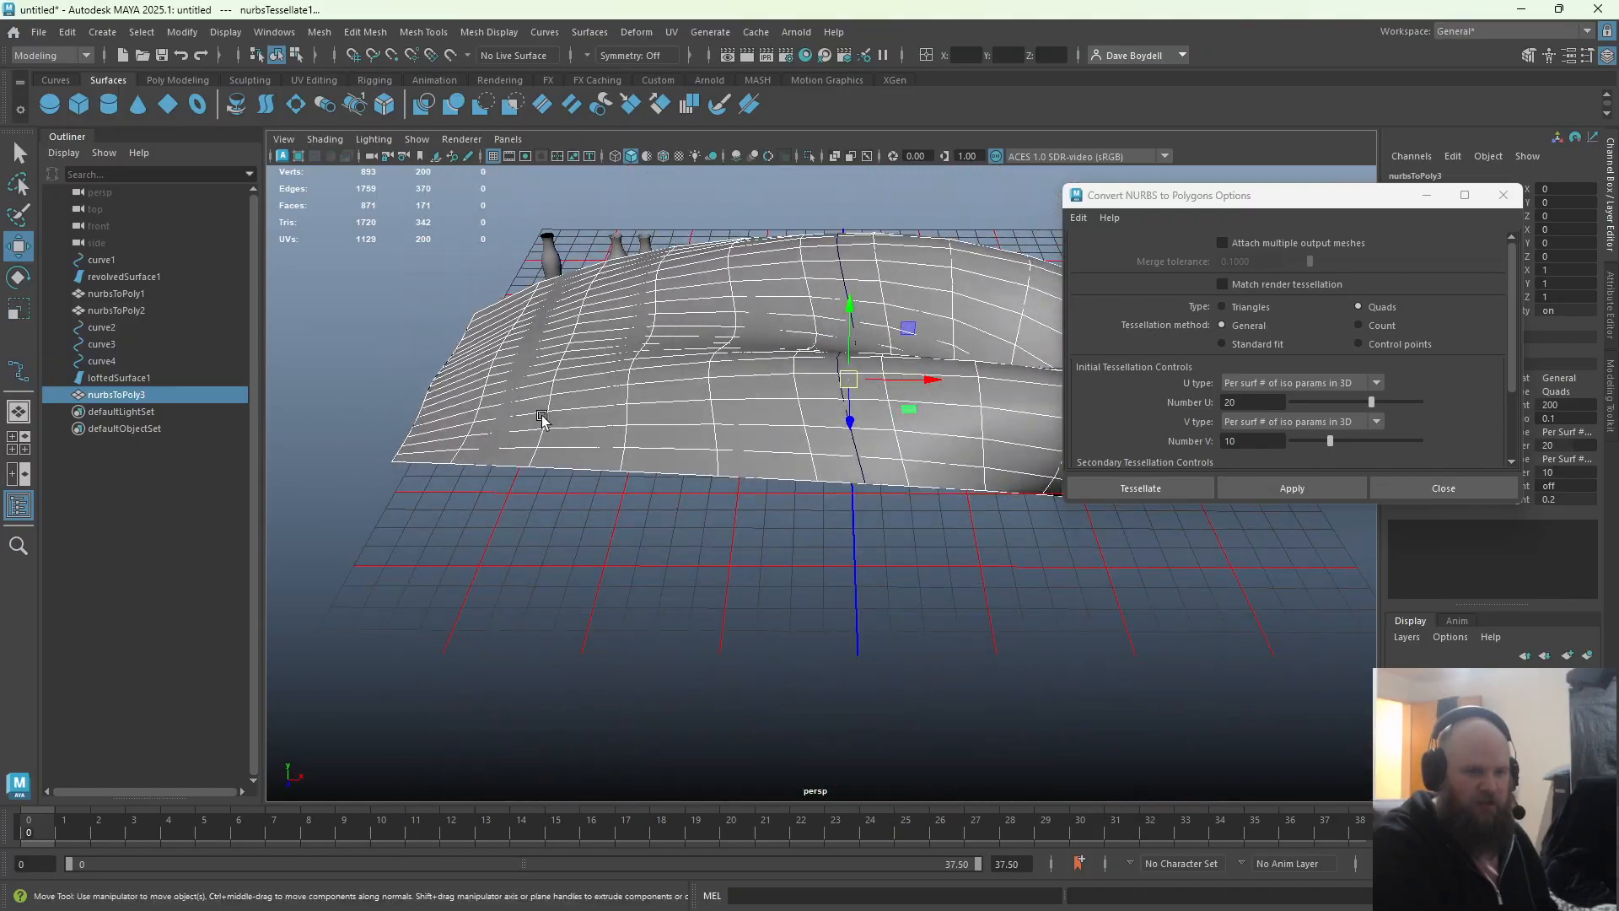
Undo the last polygon conversion of the lofted surface
alt+drag(830, 466, 538, 411)
key(ctrl+z)
key(ctrl+z)
key(ctrl+z)
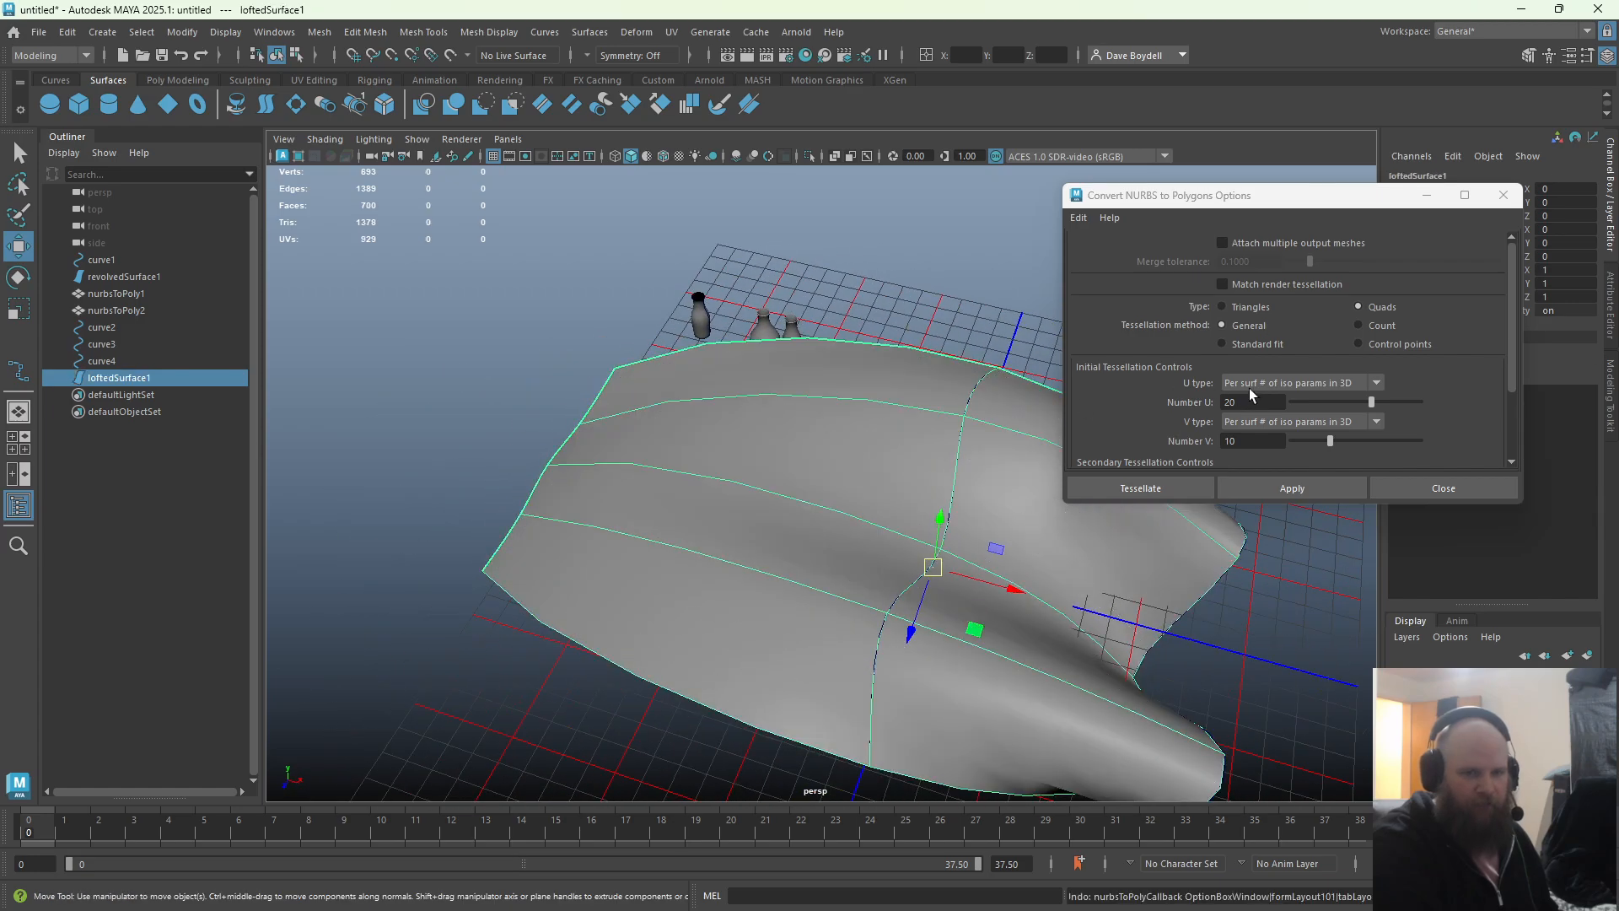
Try the quad conversion of the lofted surface with 10 U and 20 V iso params, and undo it
text(10)
key(Tab)
text(20)
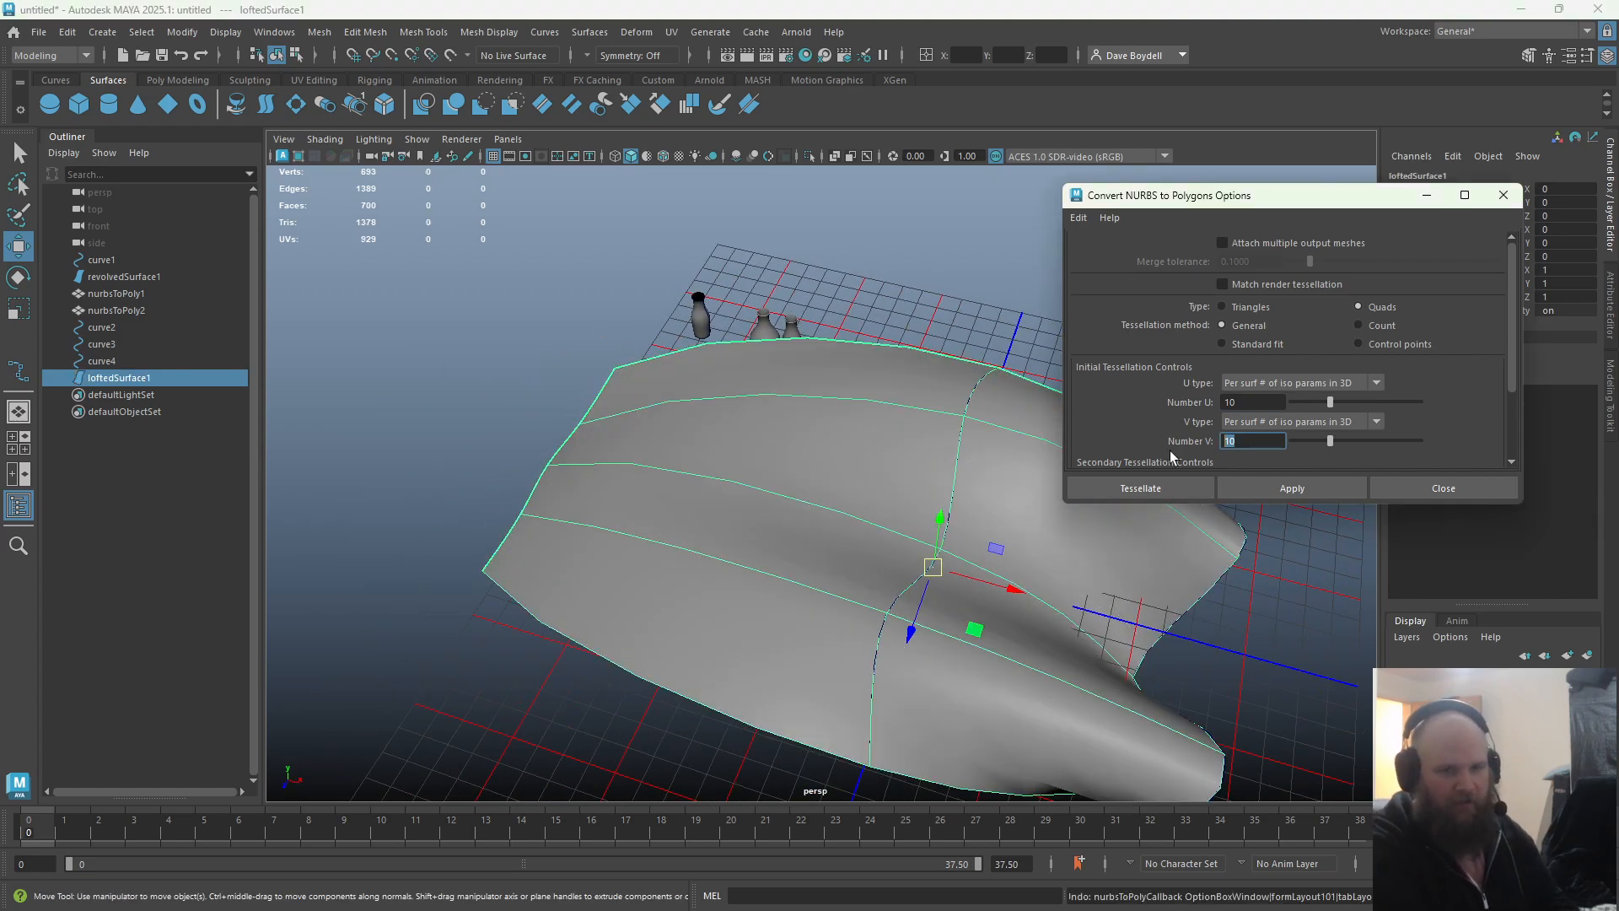
click(1245, 493)
alt+drag(894, 502, 928, 456)
key(ctrl+z)
key(ctrl+z)
key(ctrl+z)
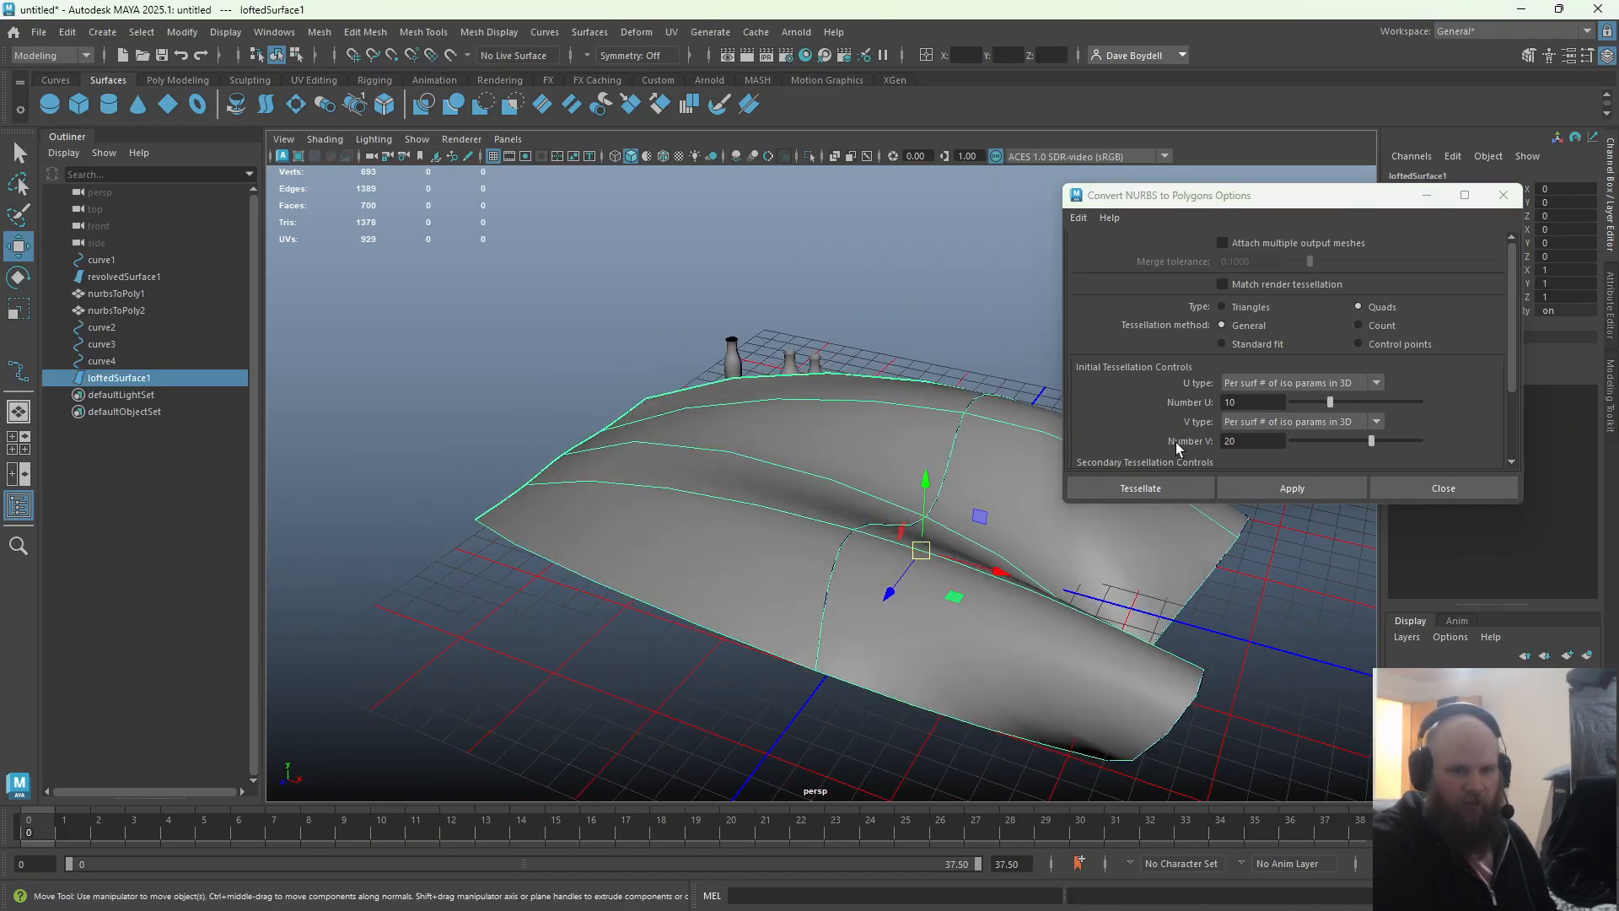
Convert the lofted surface to quad polygons with 20 U and 40 V iso params, and close the conversion options
double_click(1245, 440)
text(20)
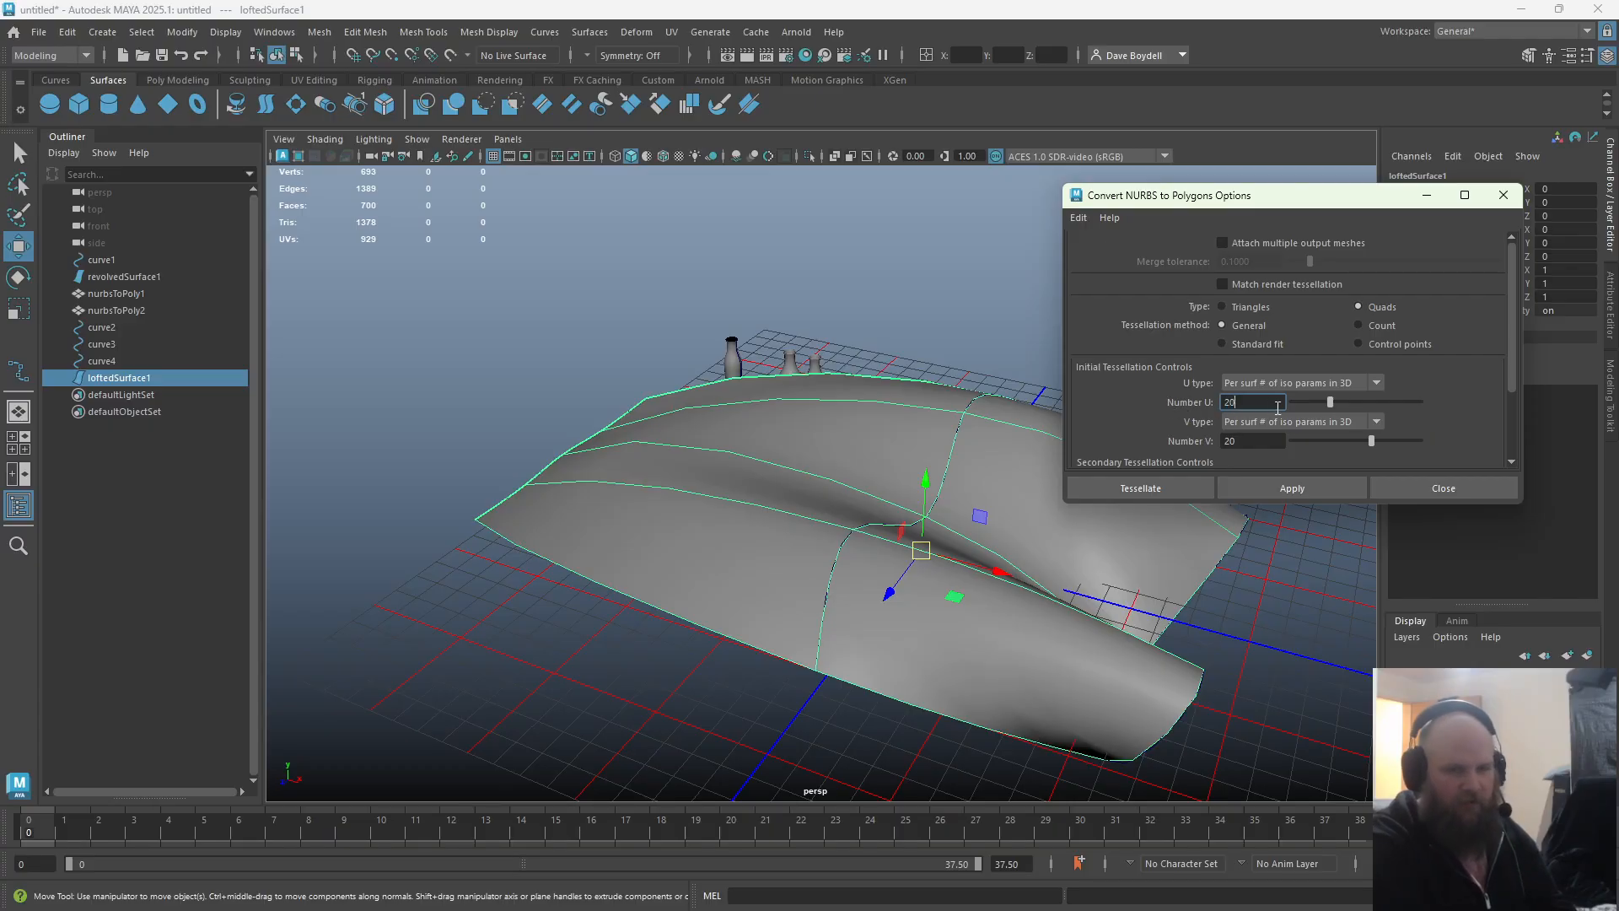
key(Tab)
text(40)
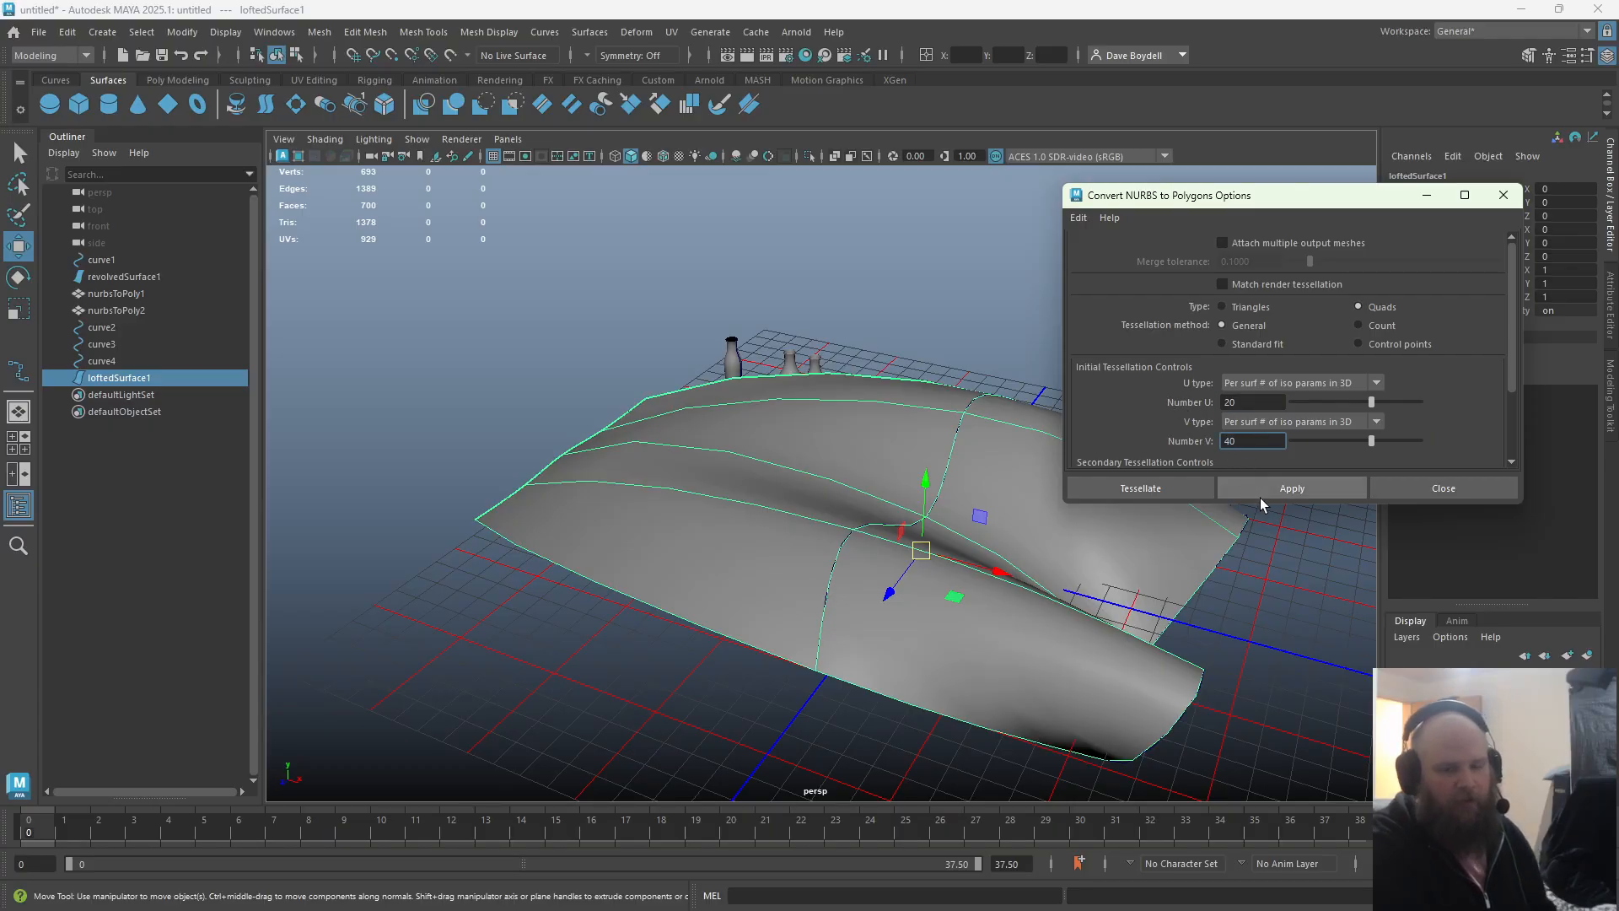
click(1295, 488)
alt+drag(984, 515, 616, 558)
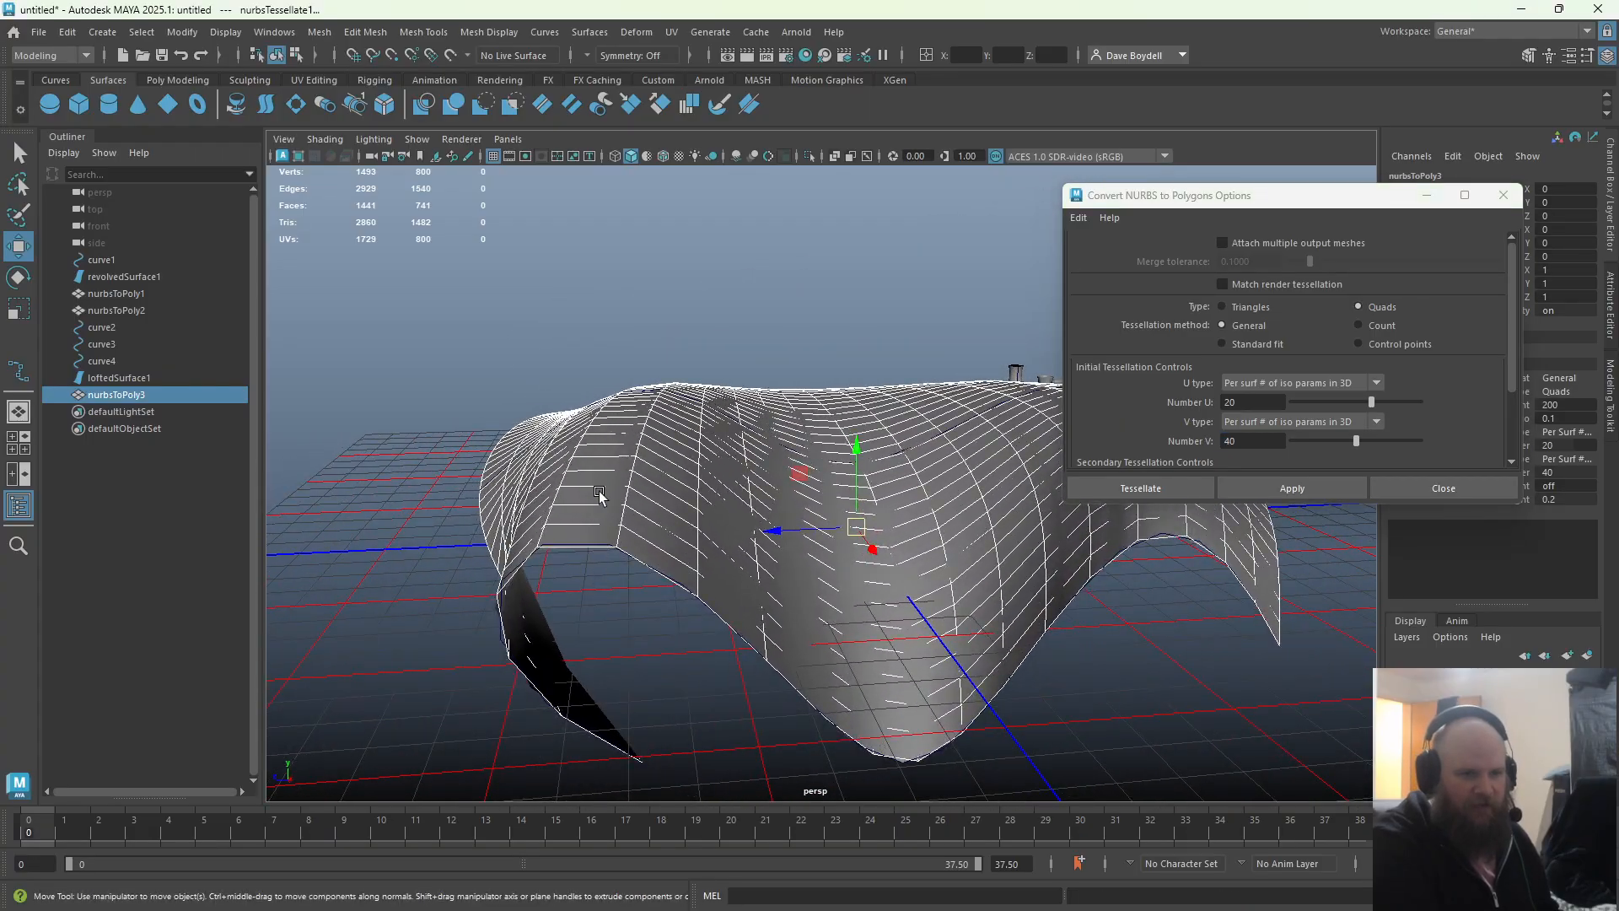
alt+drag(1023, 517, 1001, 559)
key(f)
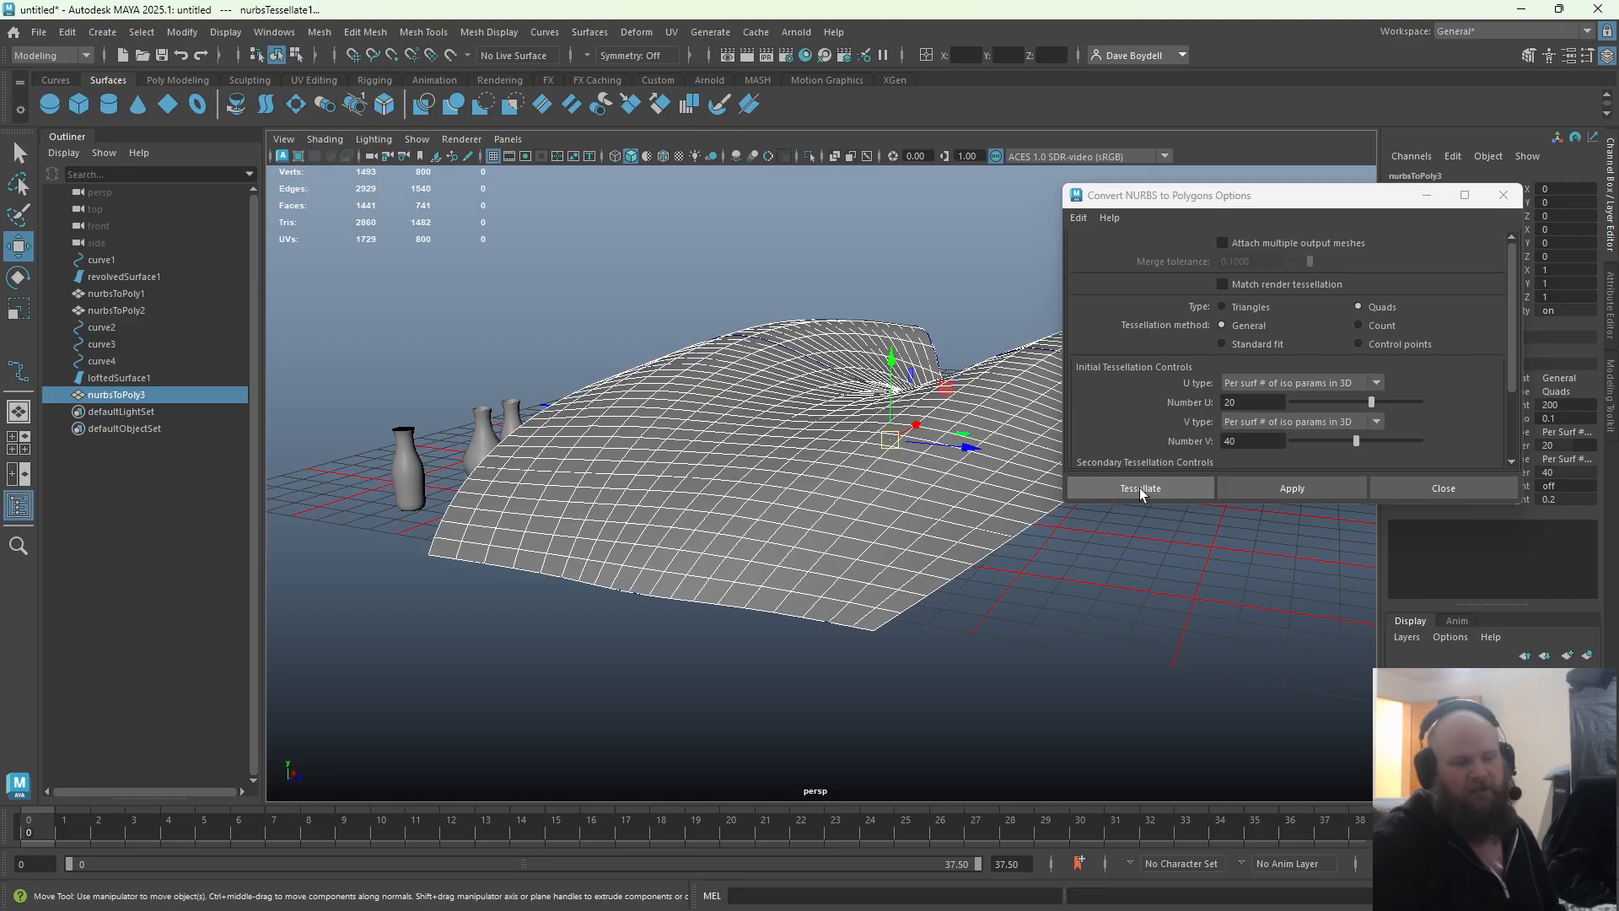
click(825, 580)
alt+drag(824, 581, 1368, 732)
click(1455, 498)
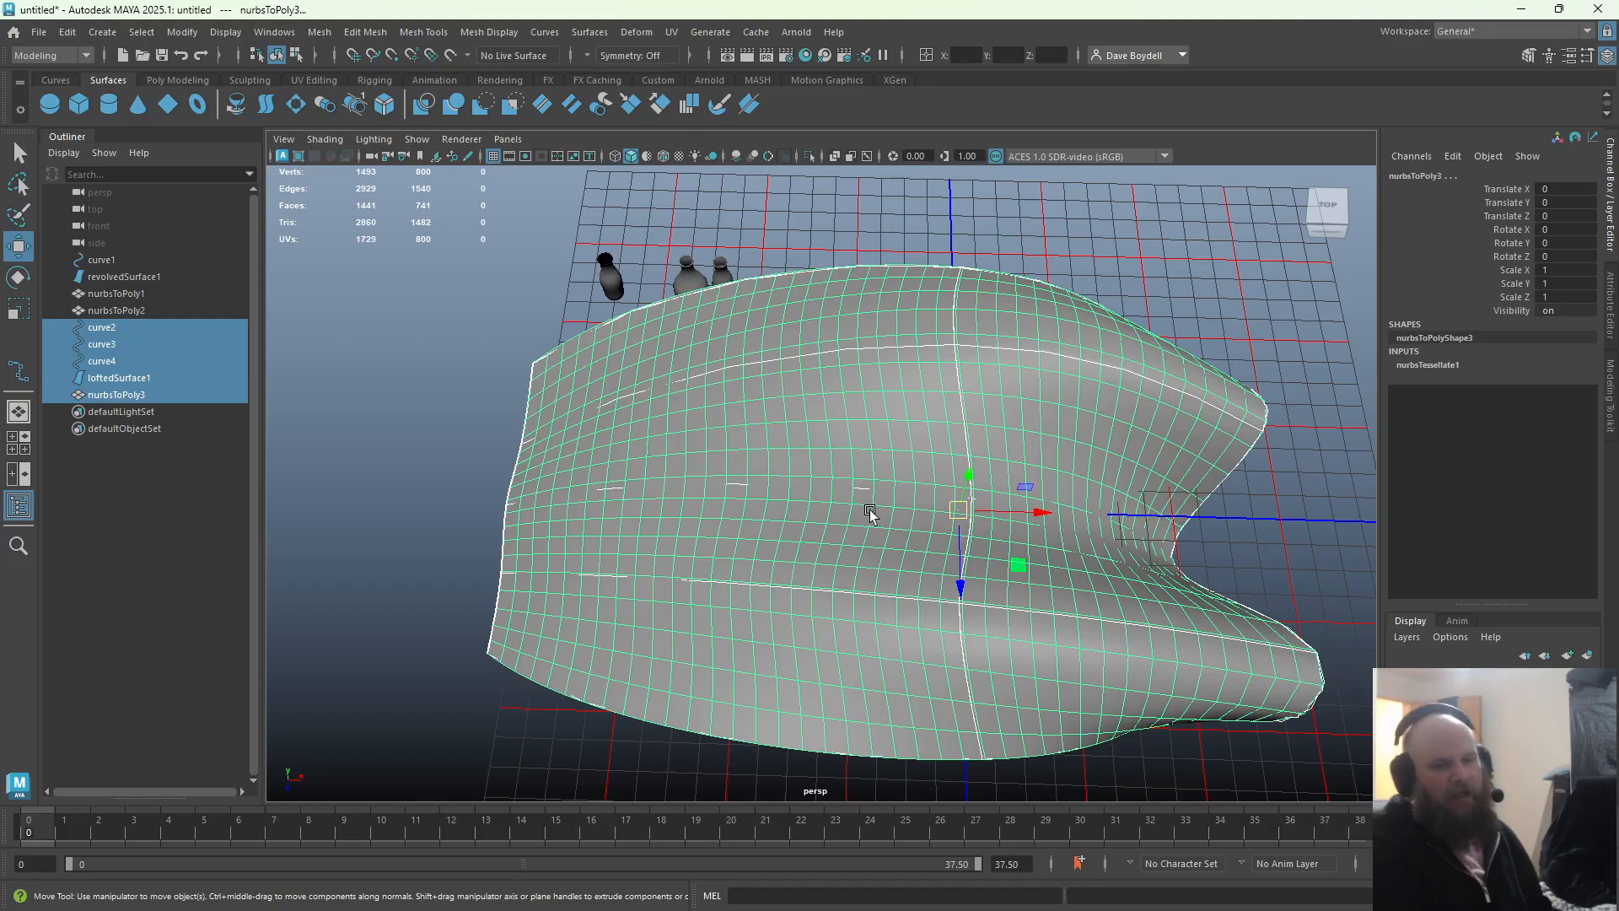
Move curve2 at the loft's end up above the grid, to about X 61, Y 182
key(e)
click(509, 494)
key(w)
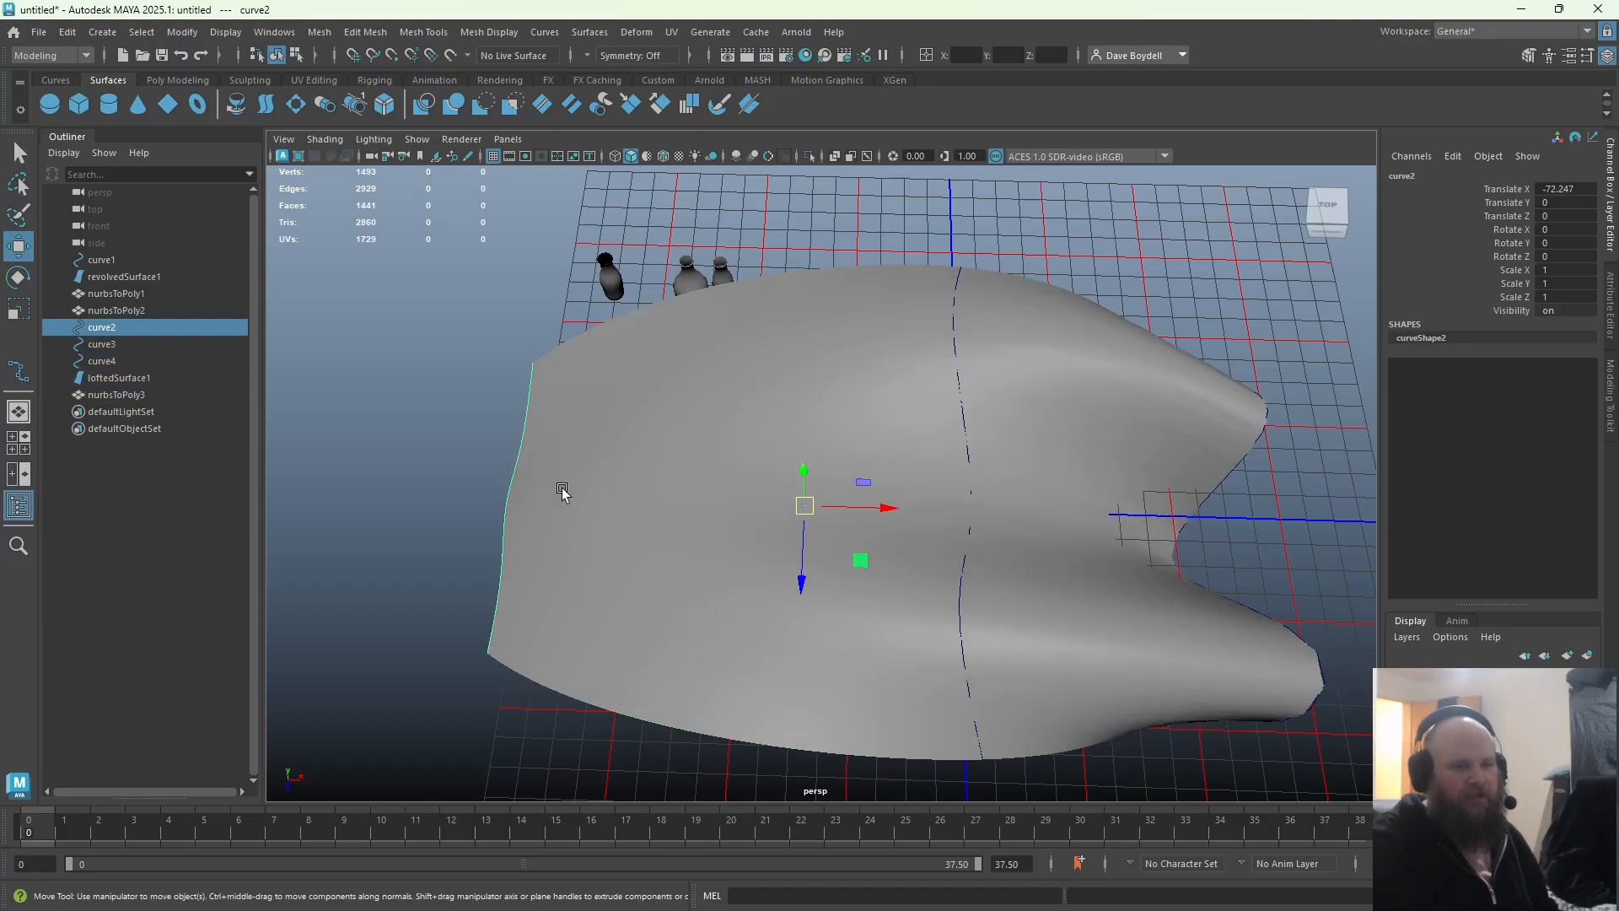
alt+drag(774, 487, 752, 429)
drag(861, 460, 1138, 33)
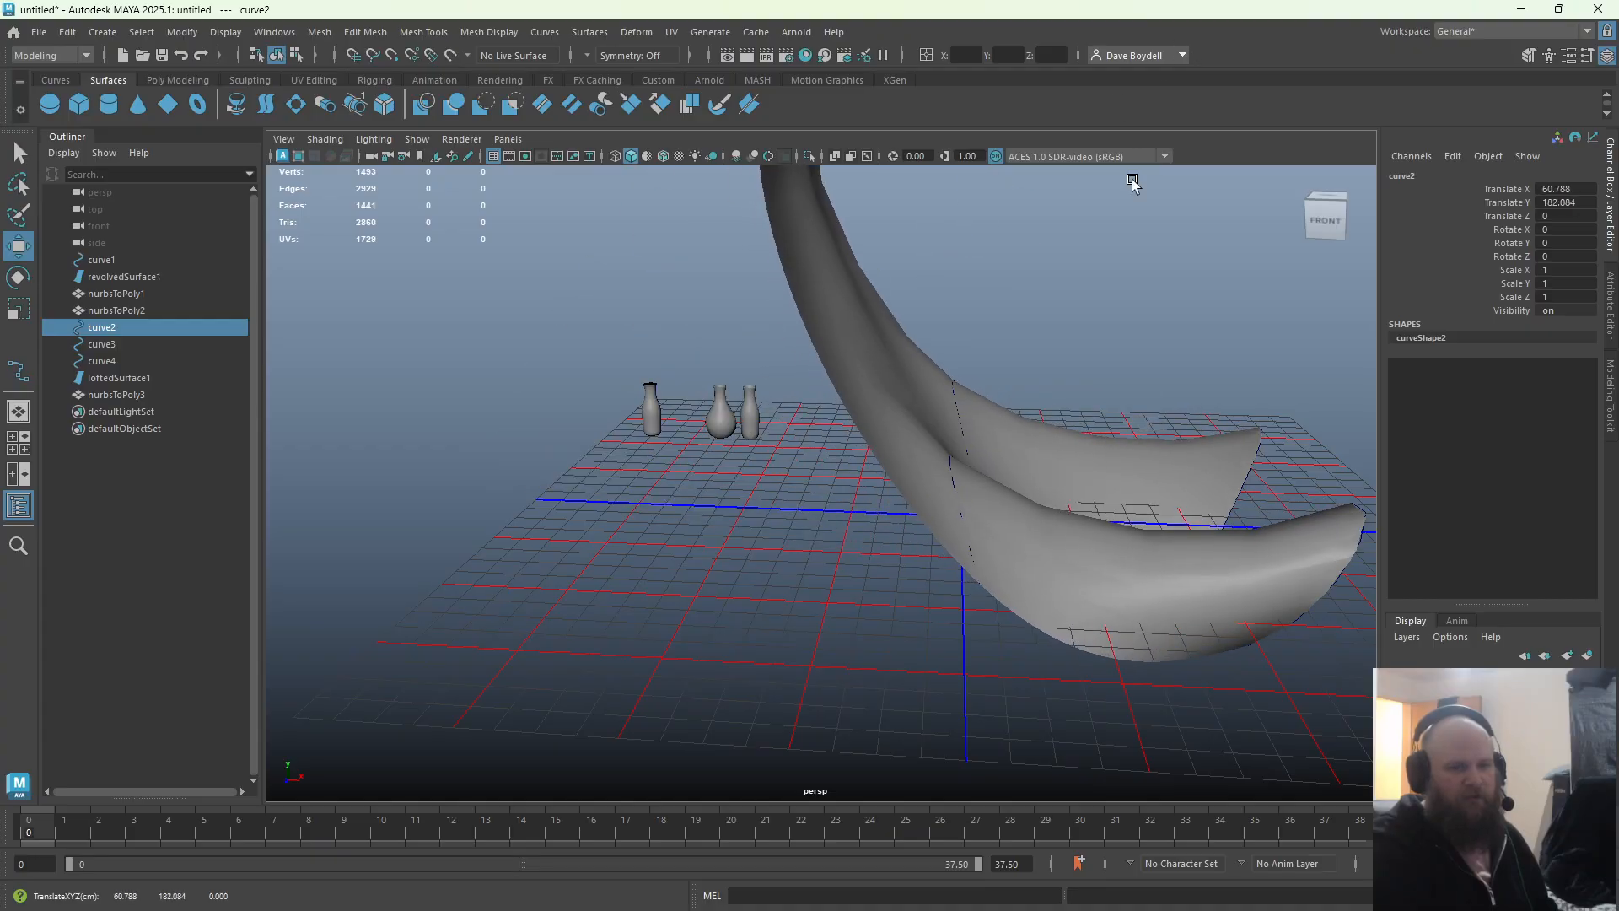
Rotate curve4 at the loft's opposite end to about -7.4 degrees in Z and move it to about X -130, Y -54
click(1352, 552)
key(e)
click(1361, 542)
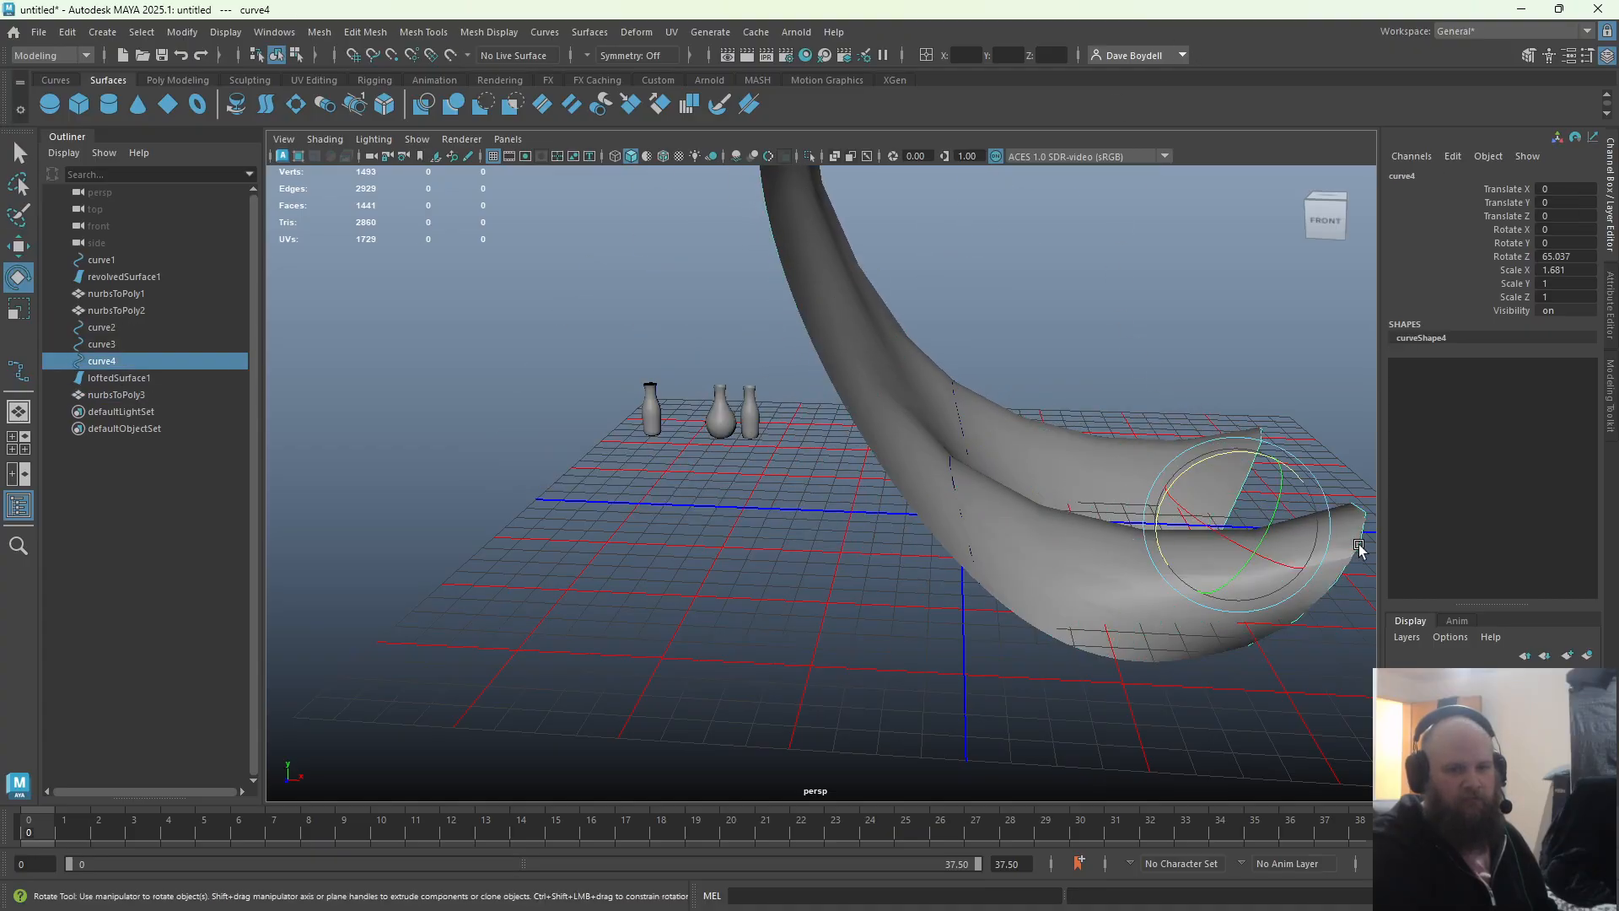
drag(1248, 460, 1363, 499)
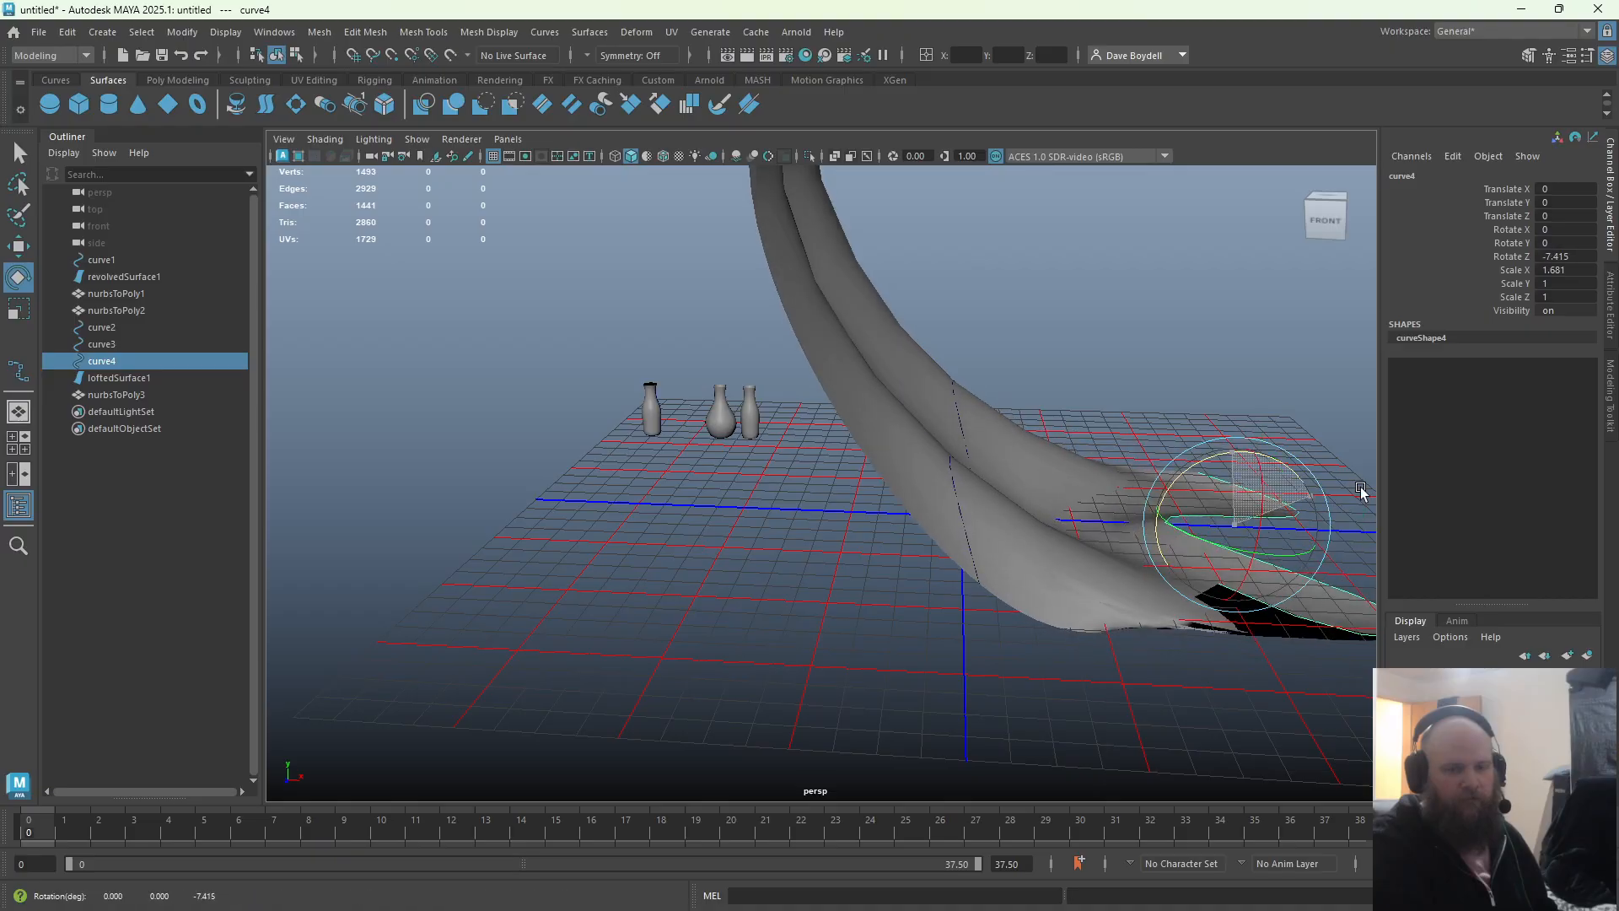
key(w)
drag(1258, 466, 995, 567)
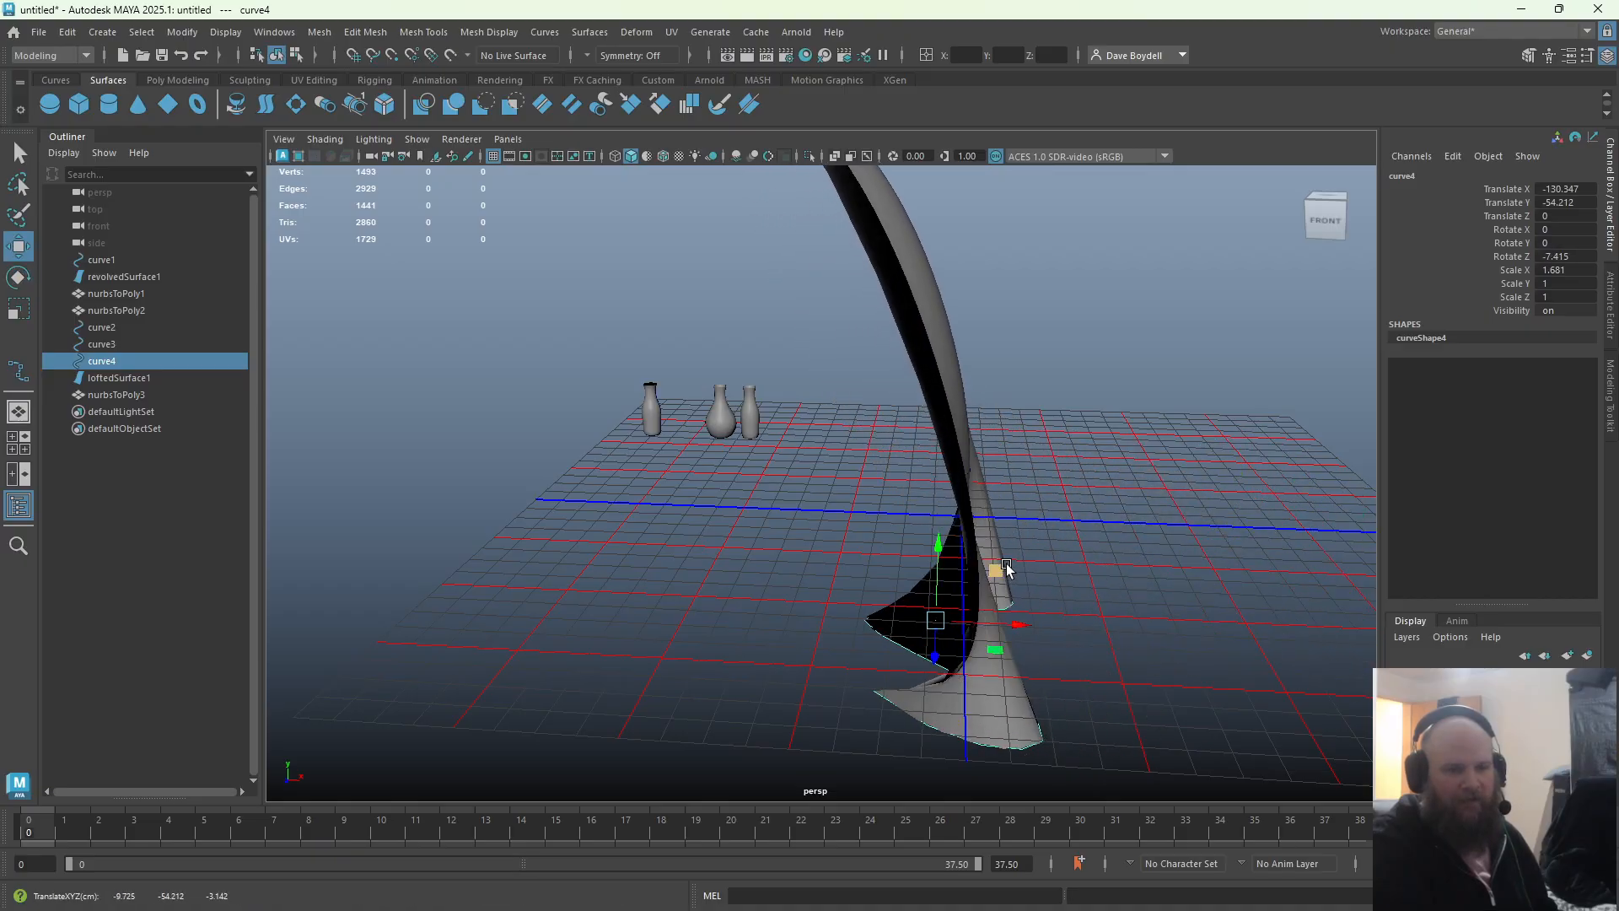
Select the loft's middle curve and examine the reshaped surface from several sides
key(q)
alt+drag(976, 478, 1012, 786)
click(953, 484)
key(e)
alt+drag(1034, 629, 821, 636)
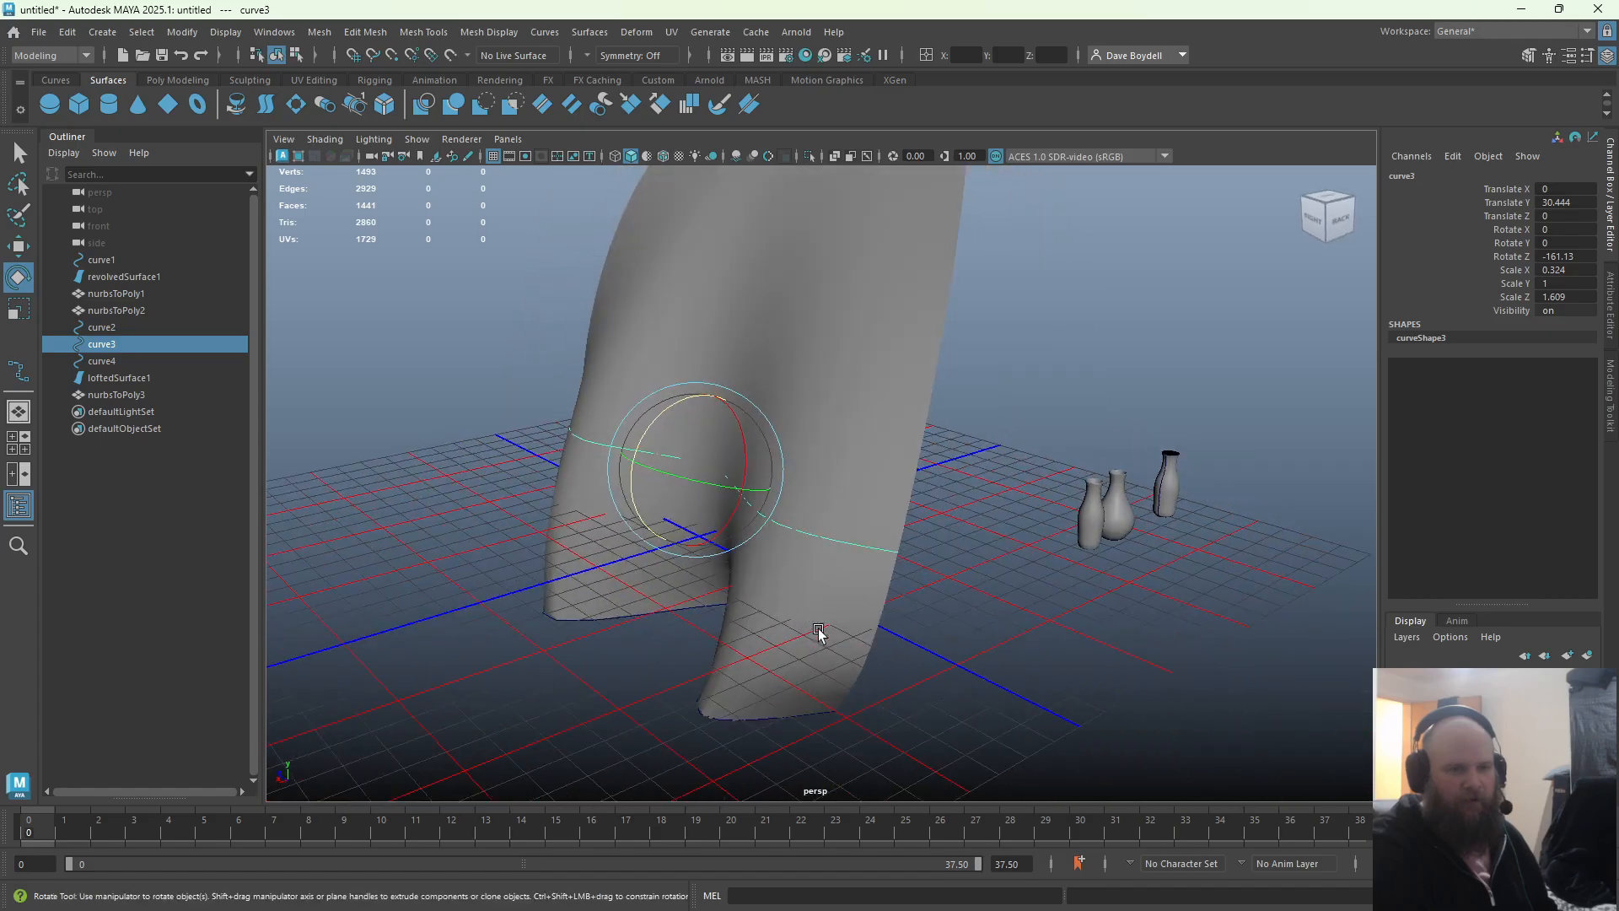
alt+right_drag(820, 636, 730, 412)
alt+drag(742, 411, 791, 402)
alt+right_drag(791, 402, 915, 557)
key(w)
key(r)
Select the lofted surface, its polygon mesh, curve3 and curve4, and delete their construction history
drag(689, 456, 1059, 723)
key(q)
click(194, 83)
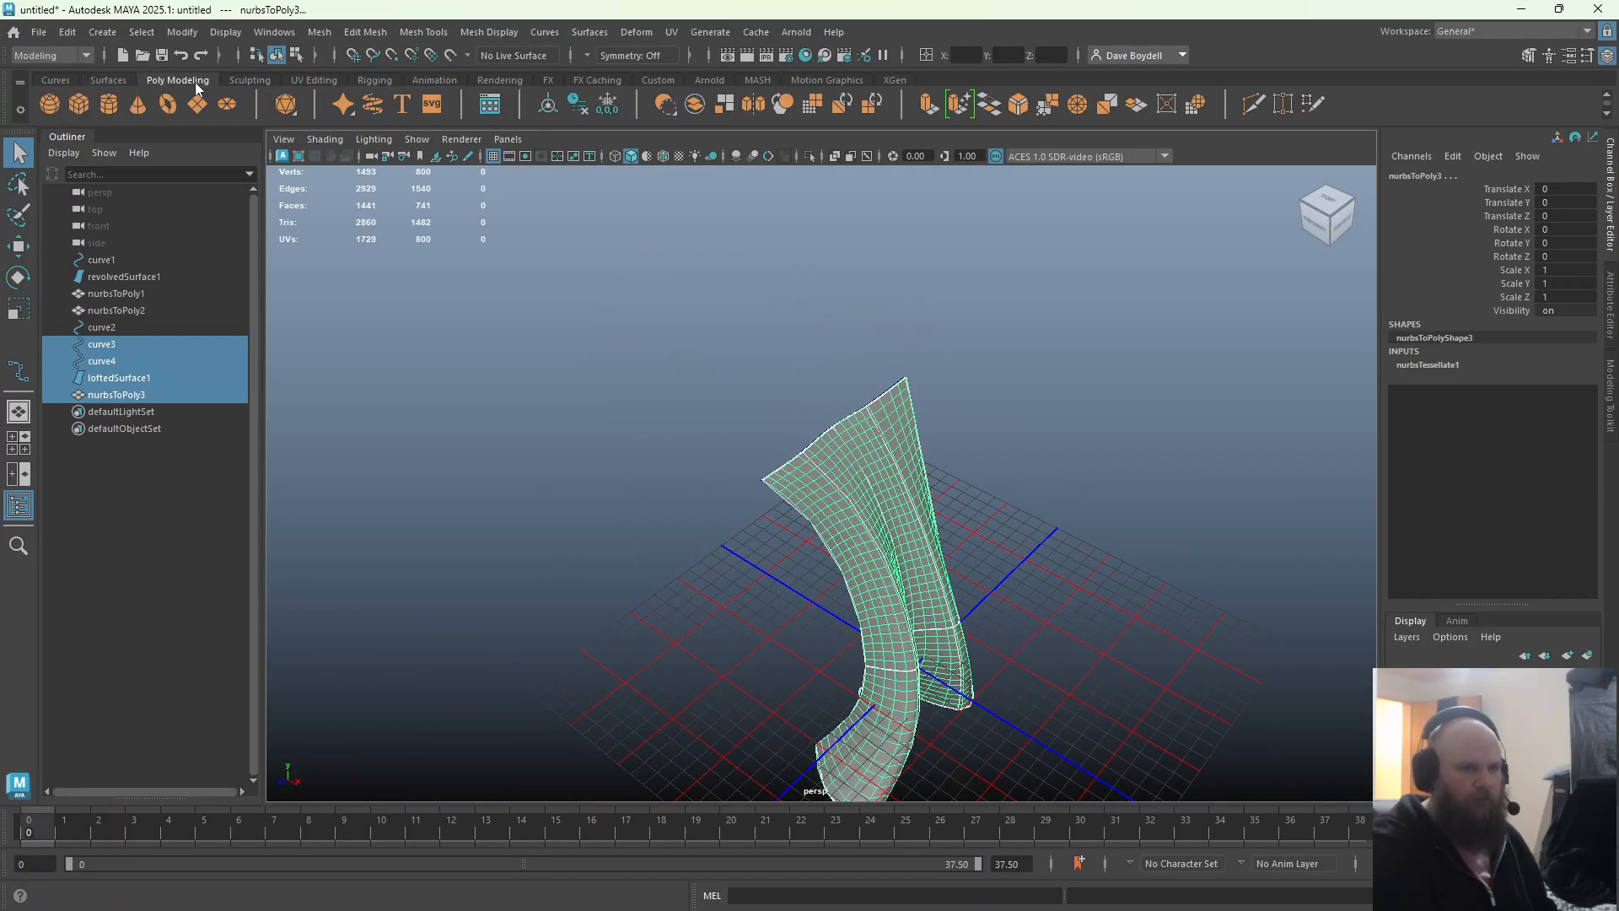
click(577, 104)
key(w)
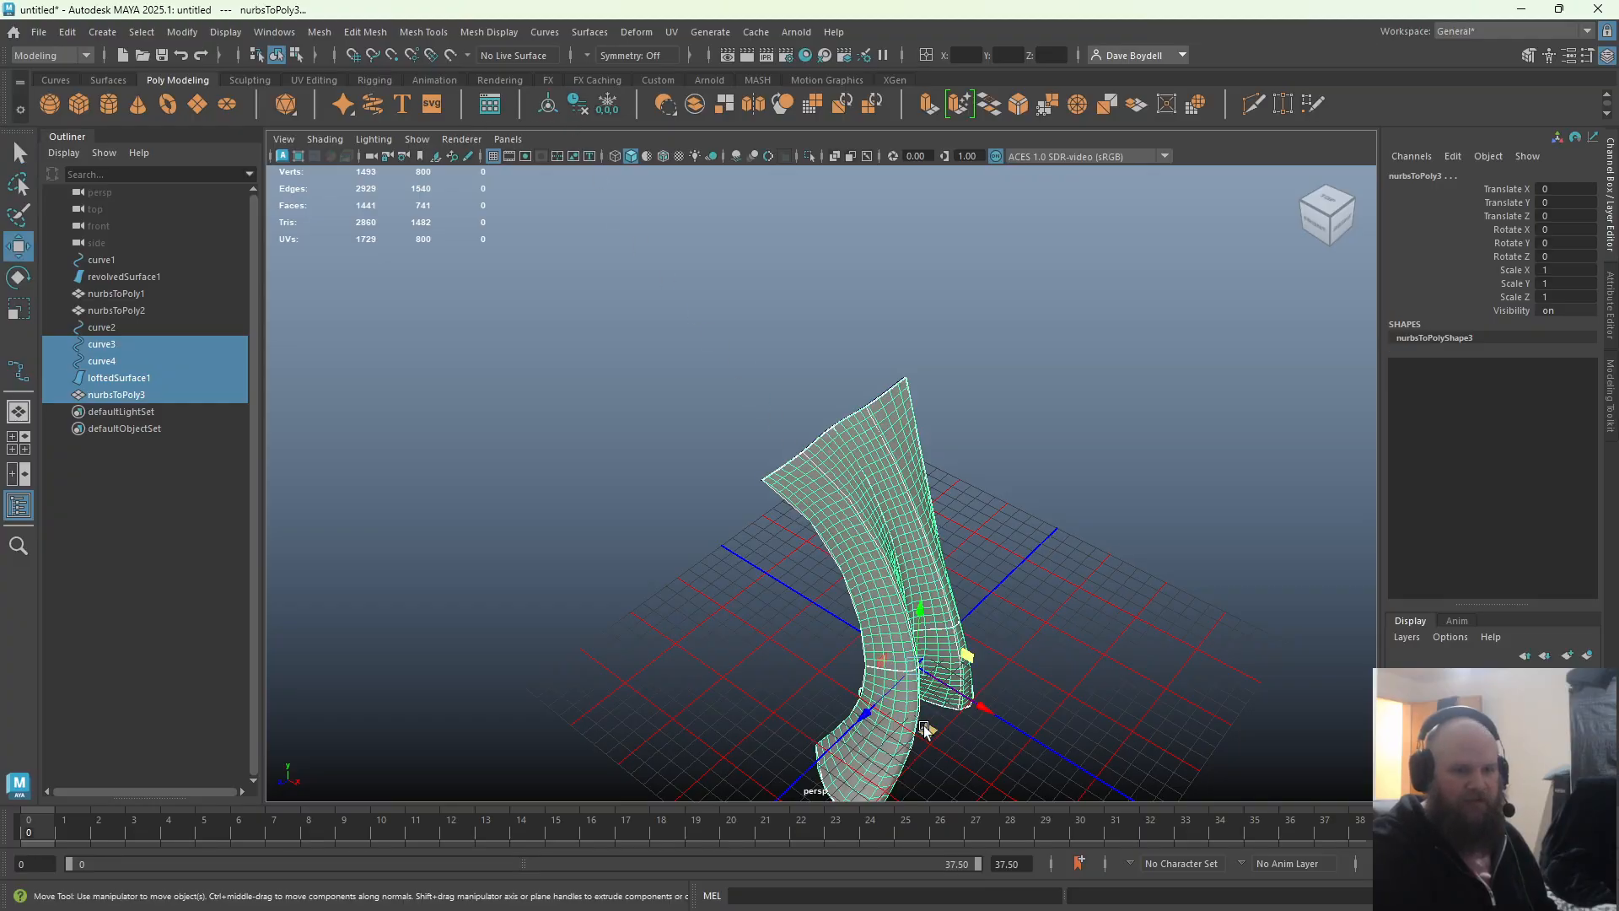
Move the selected loft, mesh and curves off the grid to about X -363, Z -224, and delete the curve left behind
drag(962, 670, 766, 422)
click(939, 431)
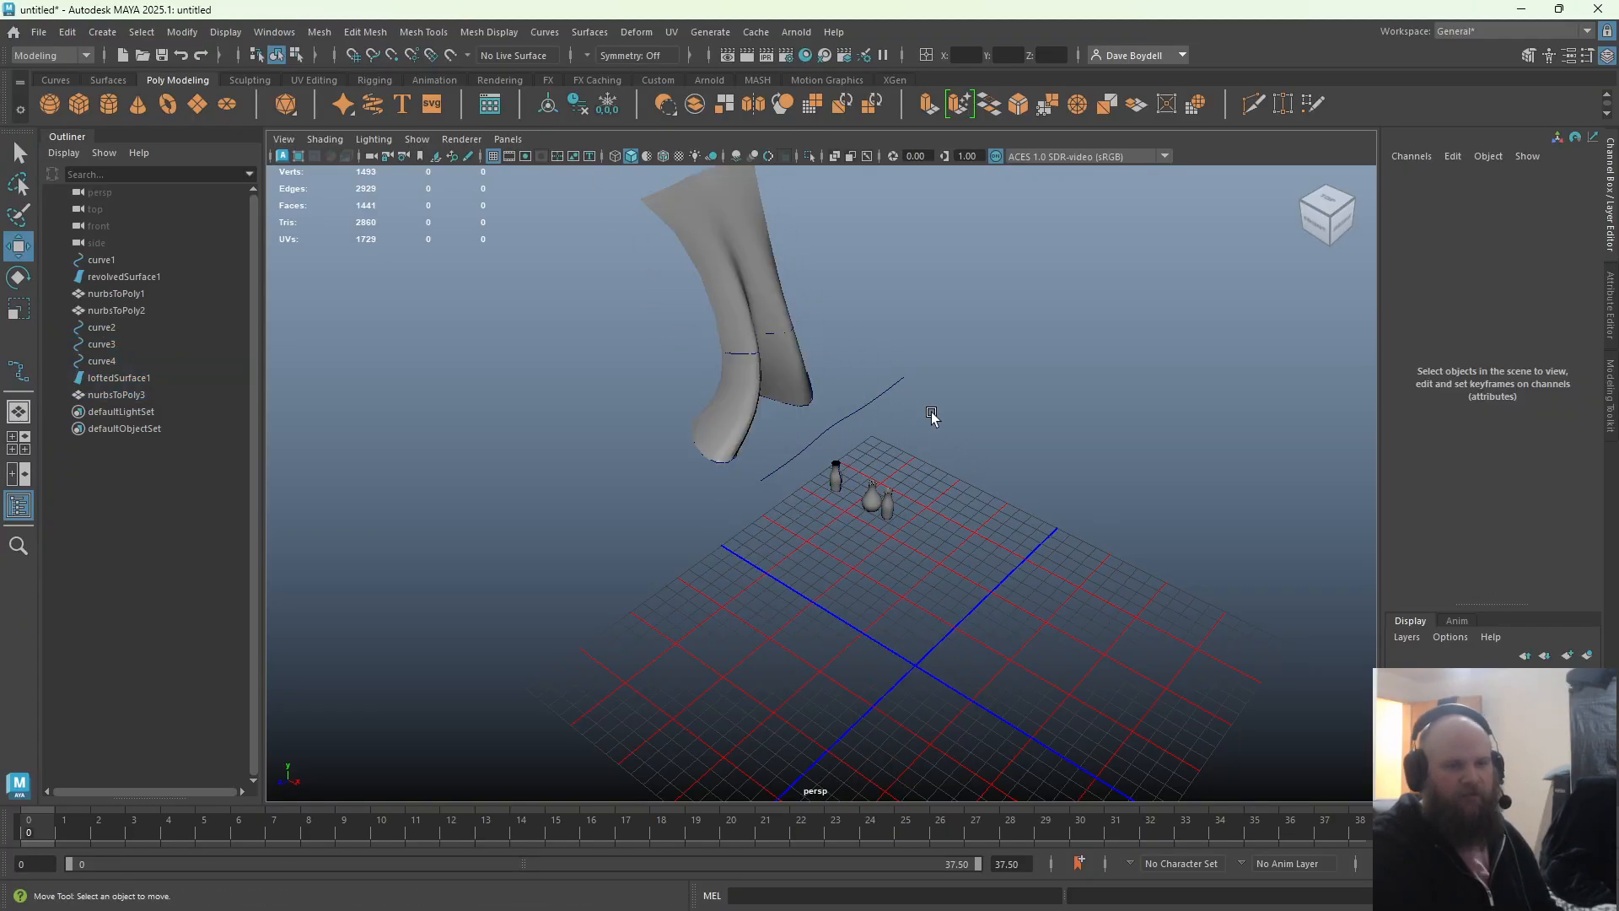
click(920, 420)
key(Delete)
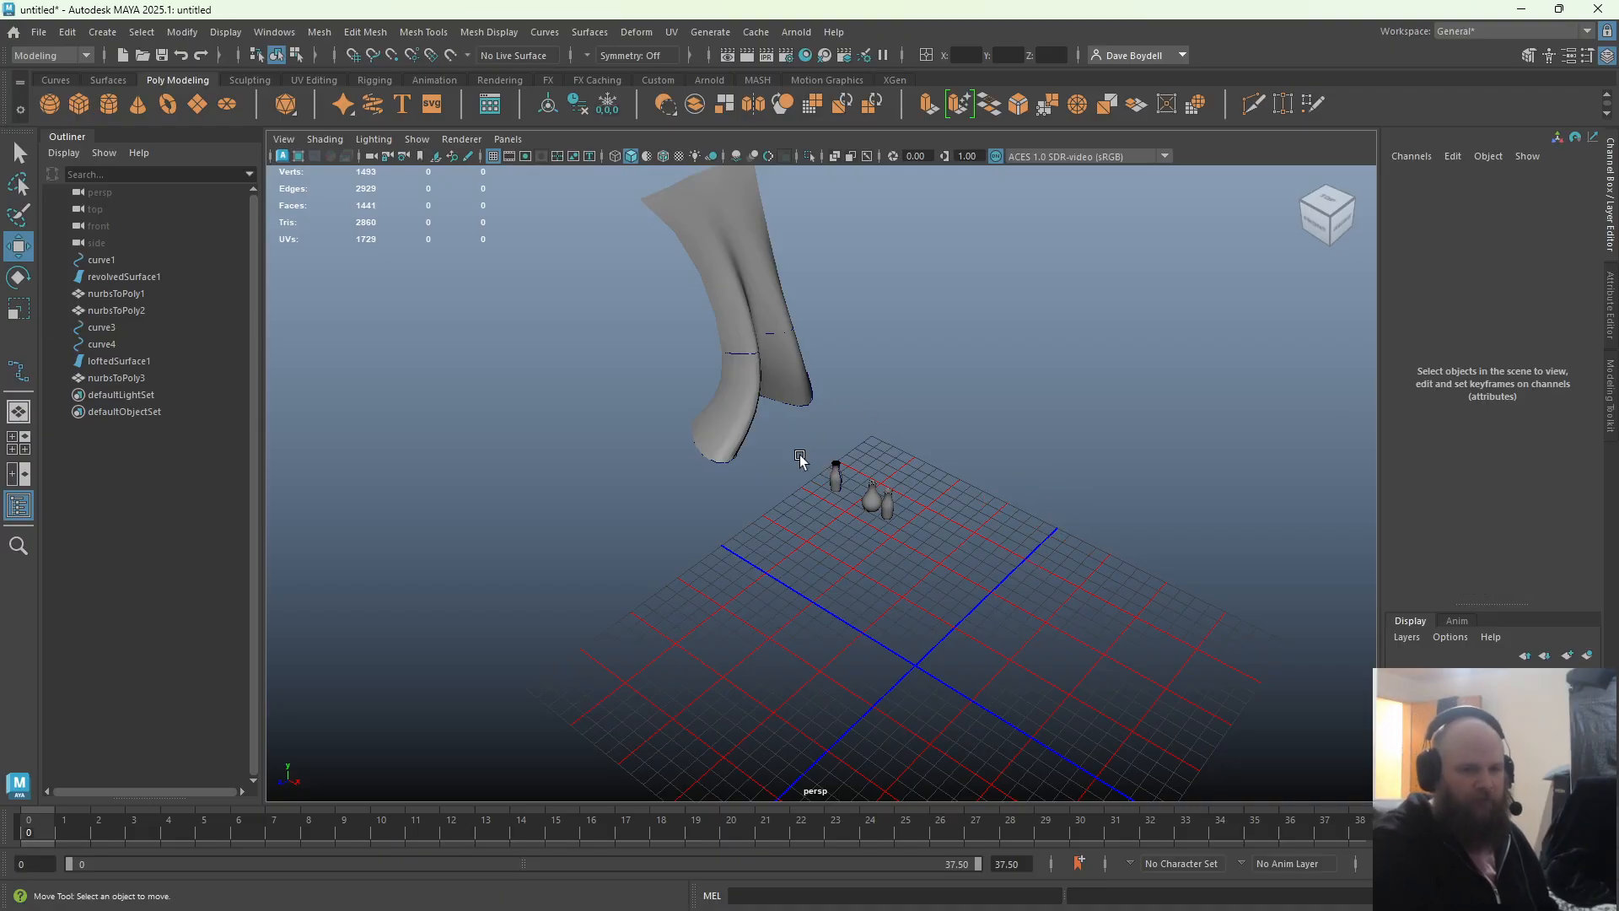
Examine the two polygon bottles and the moved loft mesh up close and from a distance
key(f)
mouse_move(801, 458)
mouse_down()
mouse_move(864, 578)
mouse_move(820, 531)
mouse_move(1121, 621)
mouse_up()
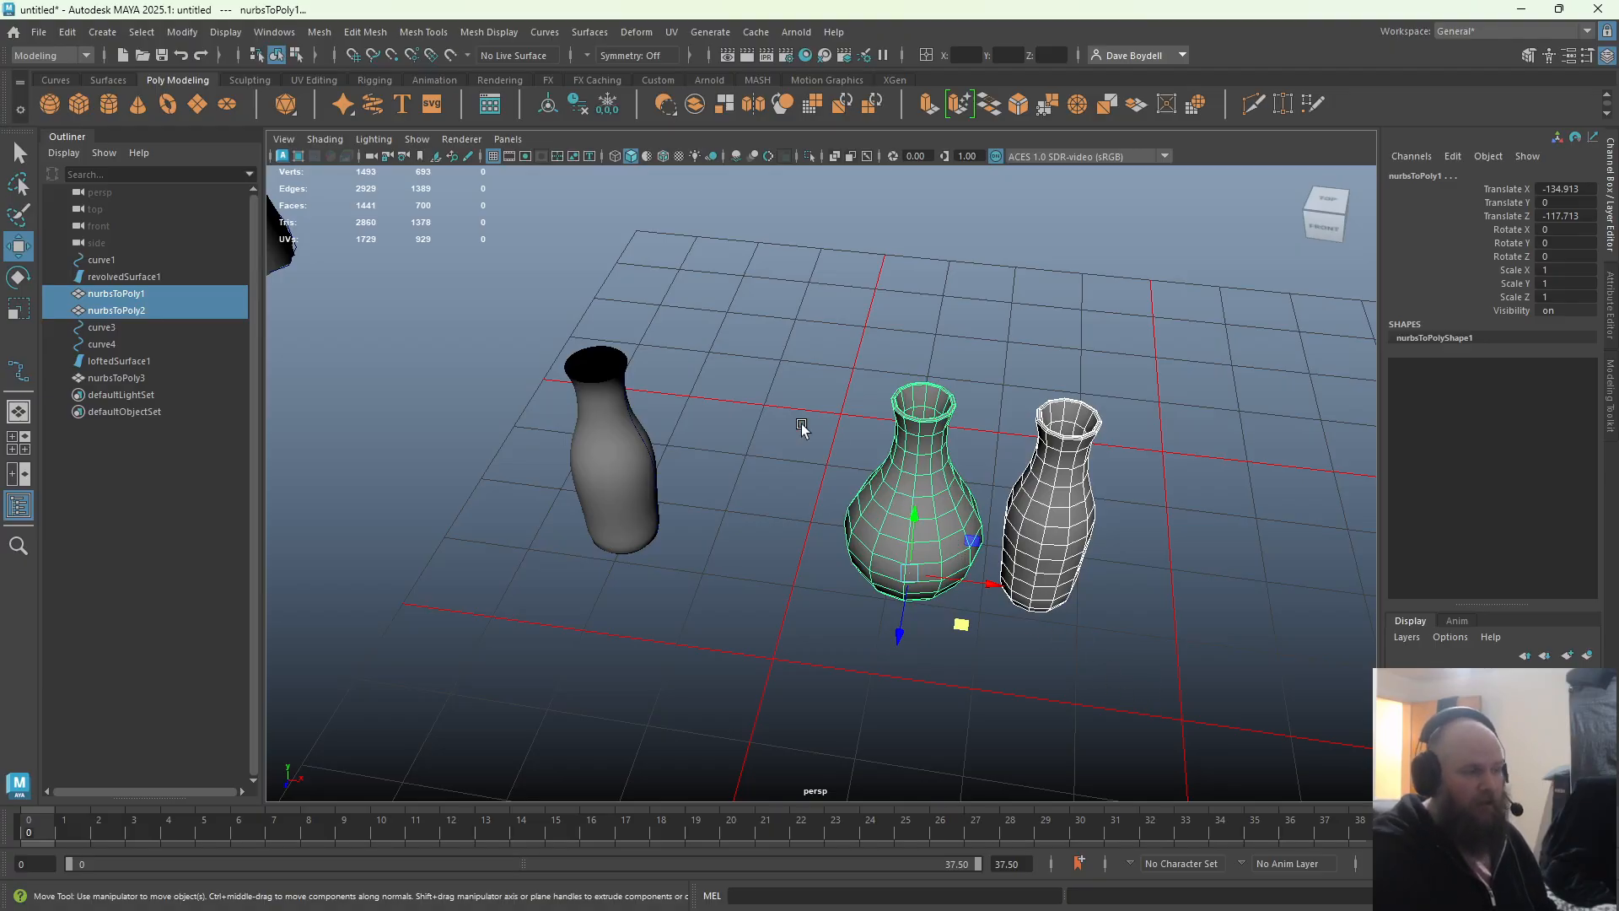
alt+middle_drag(802, 429, 1312, 672)
alt+right_drag(1312, 672, 827, 332)
alt+drag(827, 333, 813, 451)
key(f)
alt+right_drag(813, 451, 926, 518)
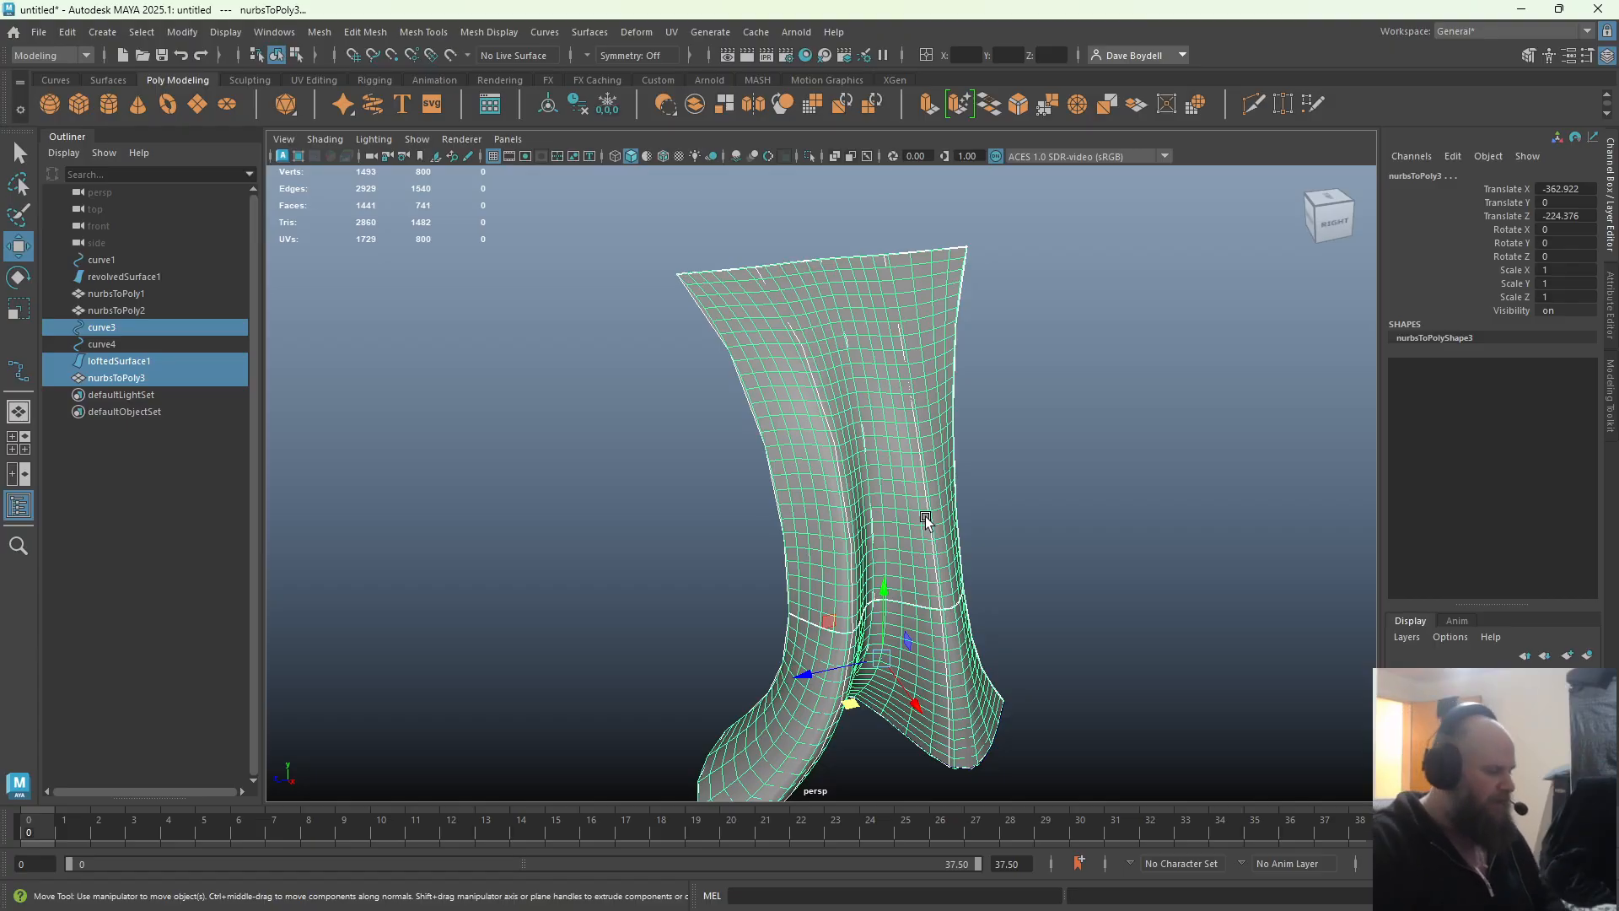
alt+right_drag(957, 548, 498, 332)
alt+middle_drag(813, 596, 709, 397)
alt+drag(708, 397, 839, 466)
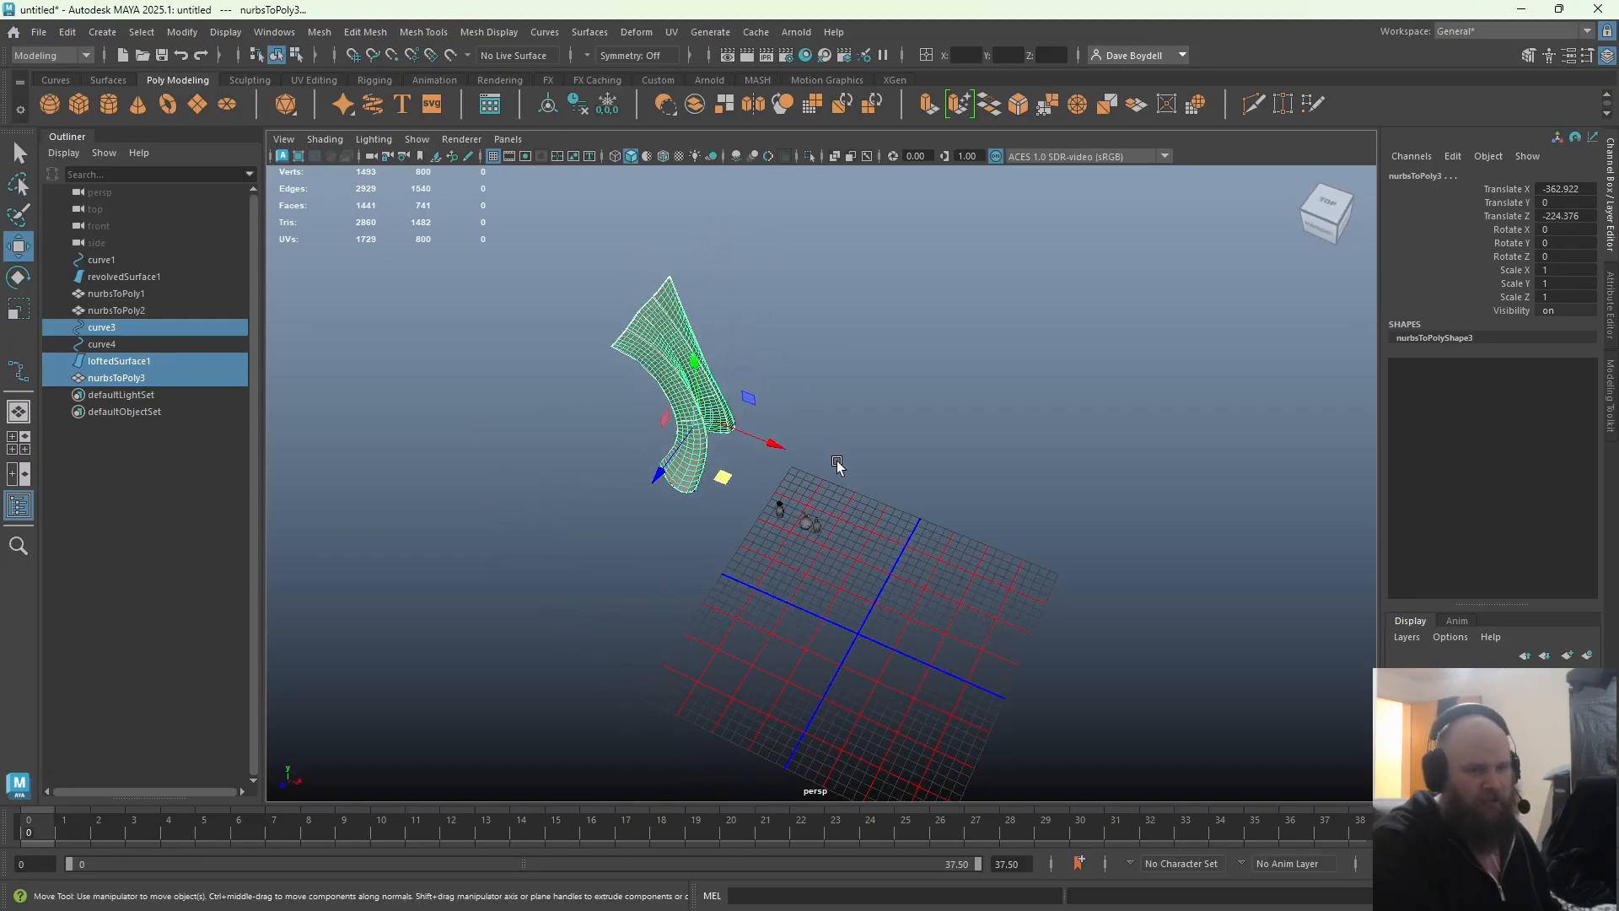
alt+middle_drag(838, 466, 788, 334)
alt+right_drag(788, 334, 864, 405)
alt+drag(864, 404, 849, 459)
Draw a smooth spiral on the grid with the EP Curve tool, winding inward around the origin with nine edit points
click(784, 464)
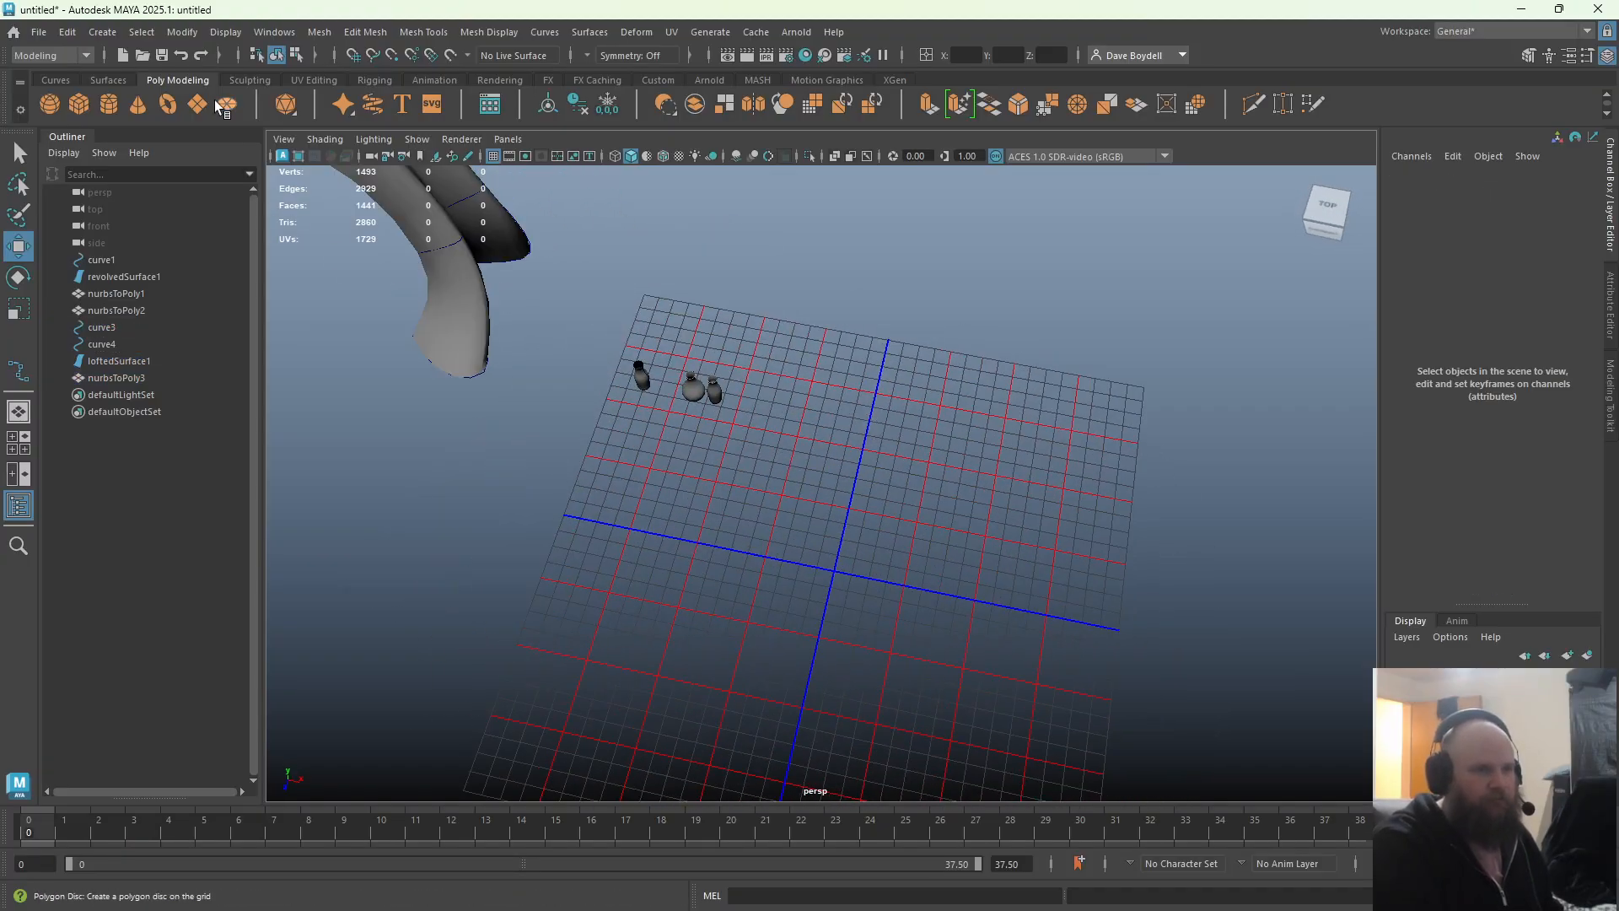
click(90, 74)
click(72, 74)
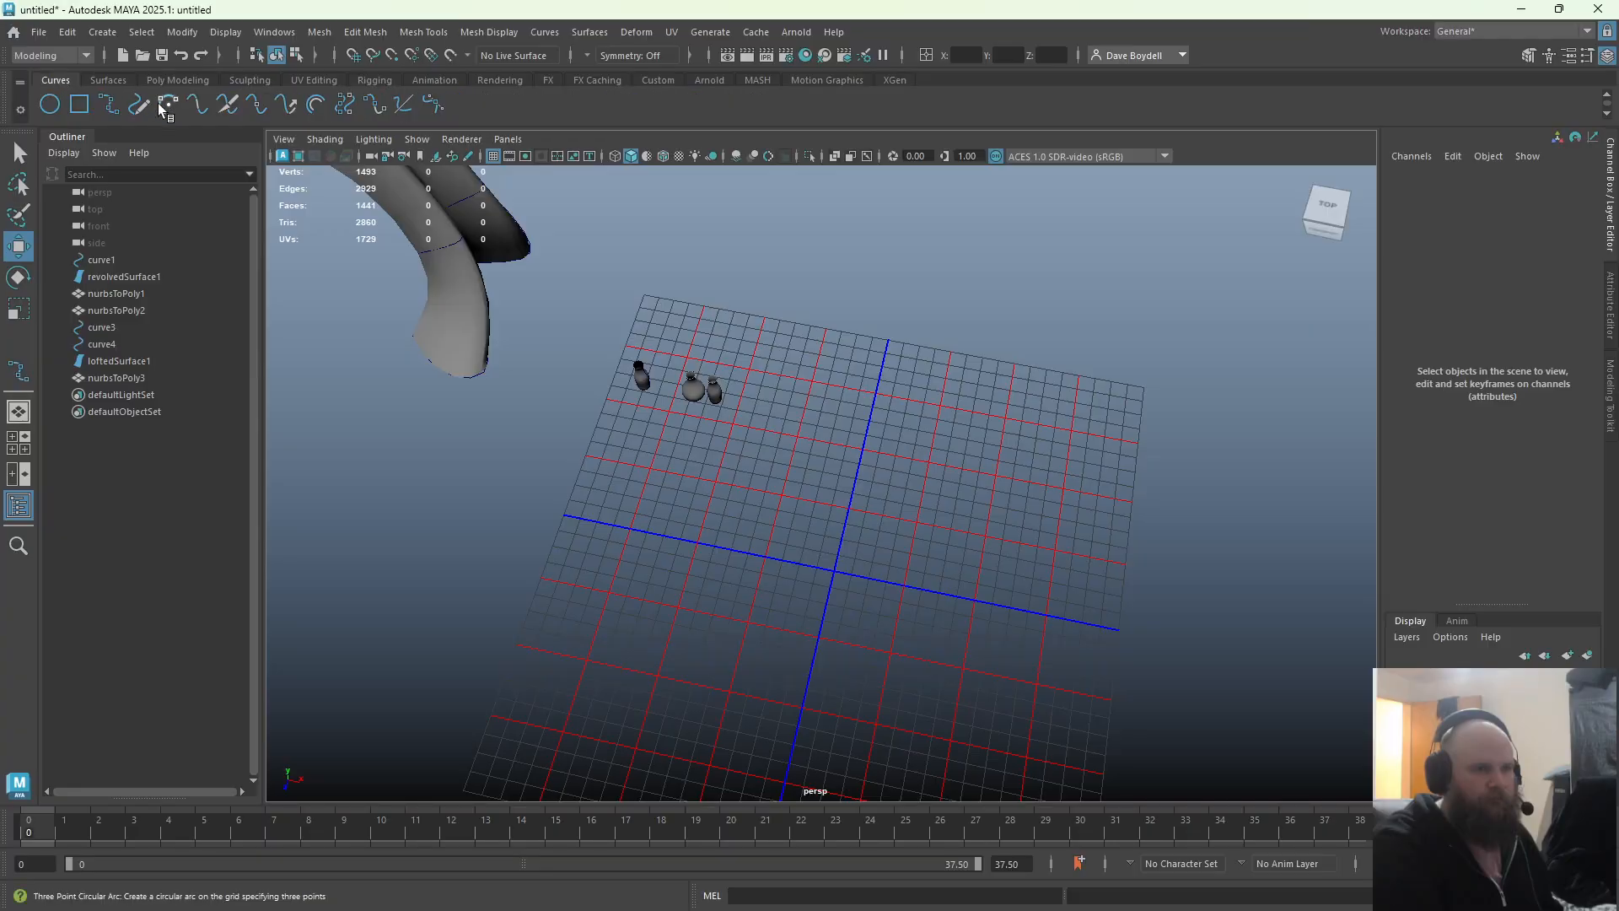
click(109, 104)
alt+middle_drag(856, 410, 827, 337)
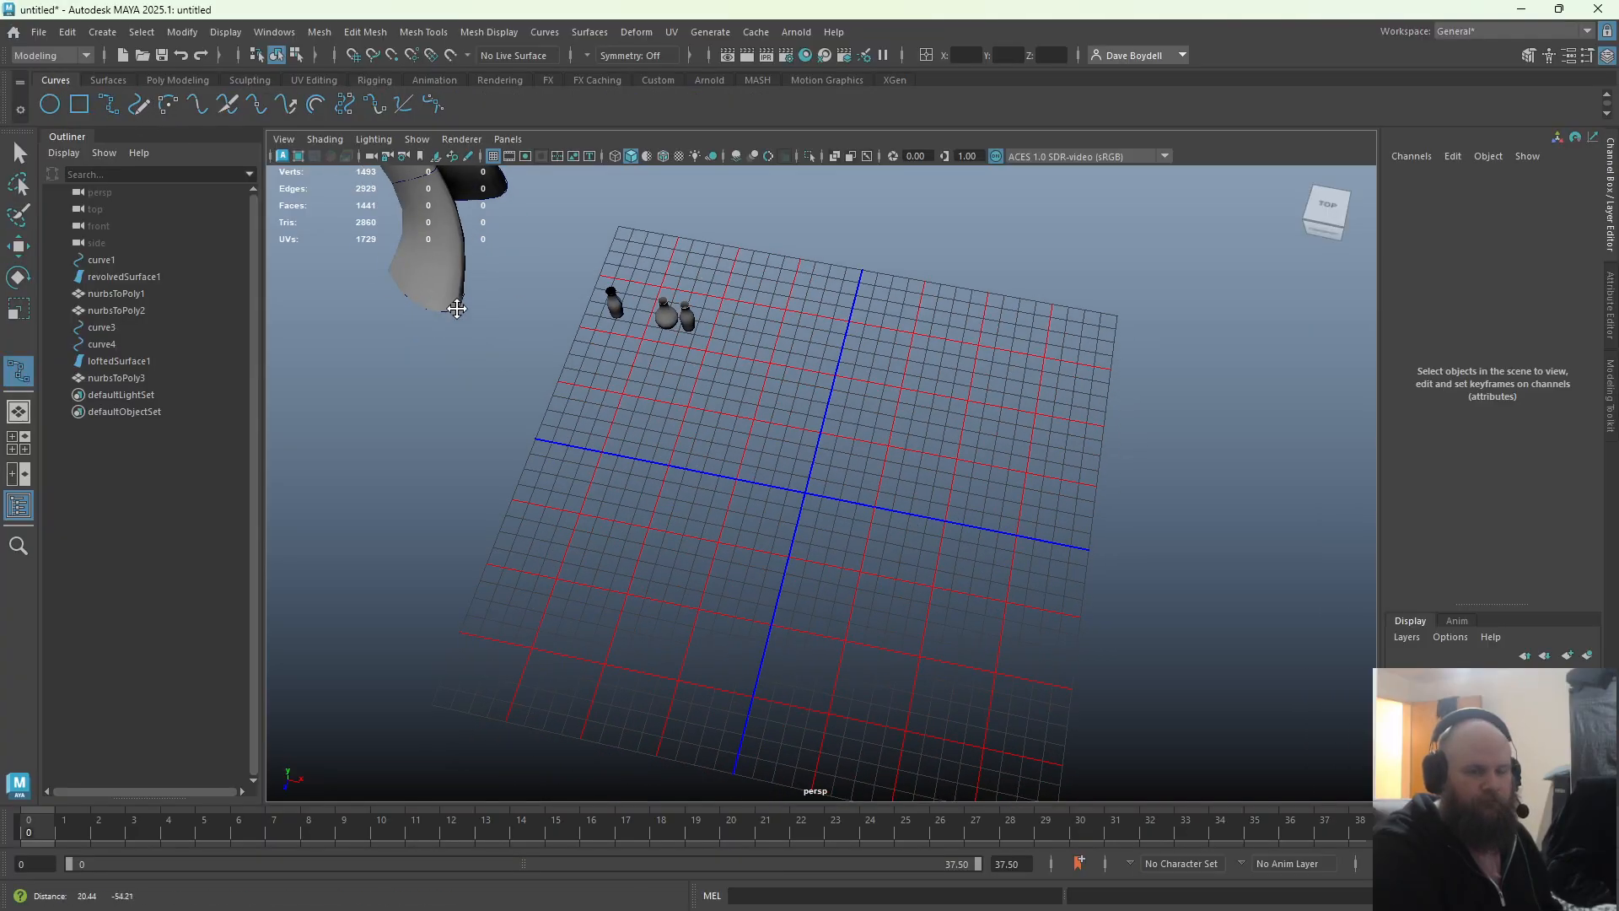
click(849, 337)
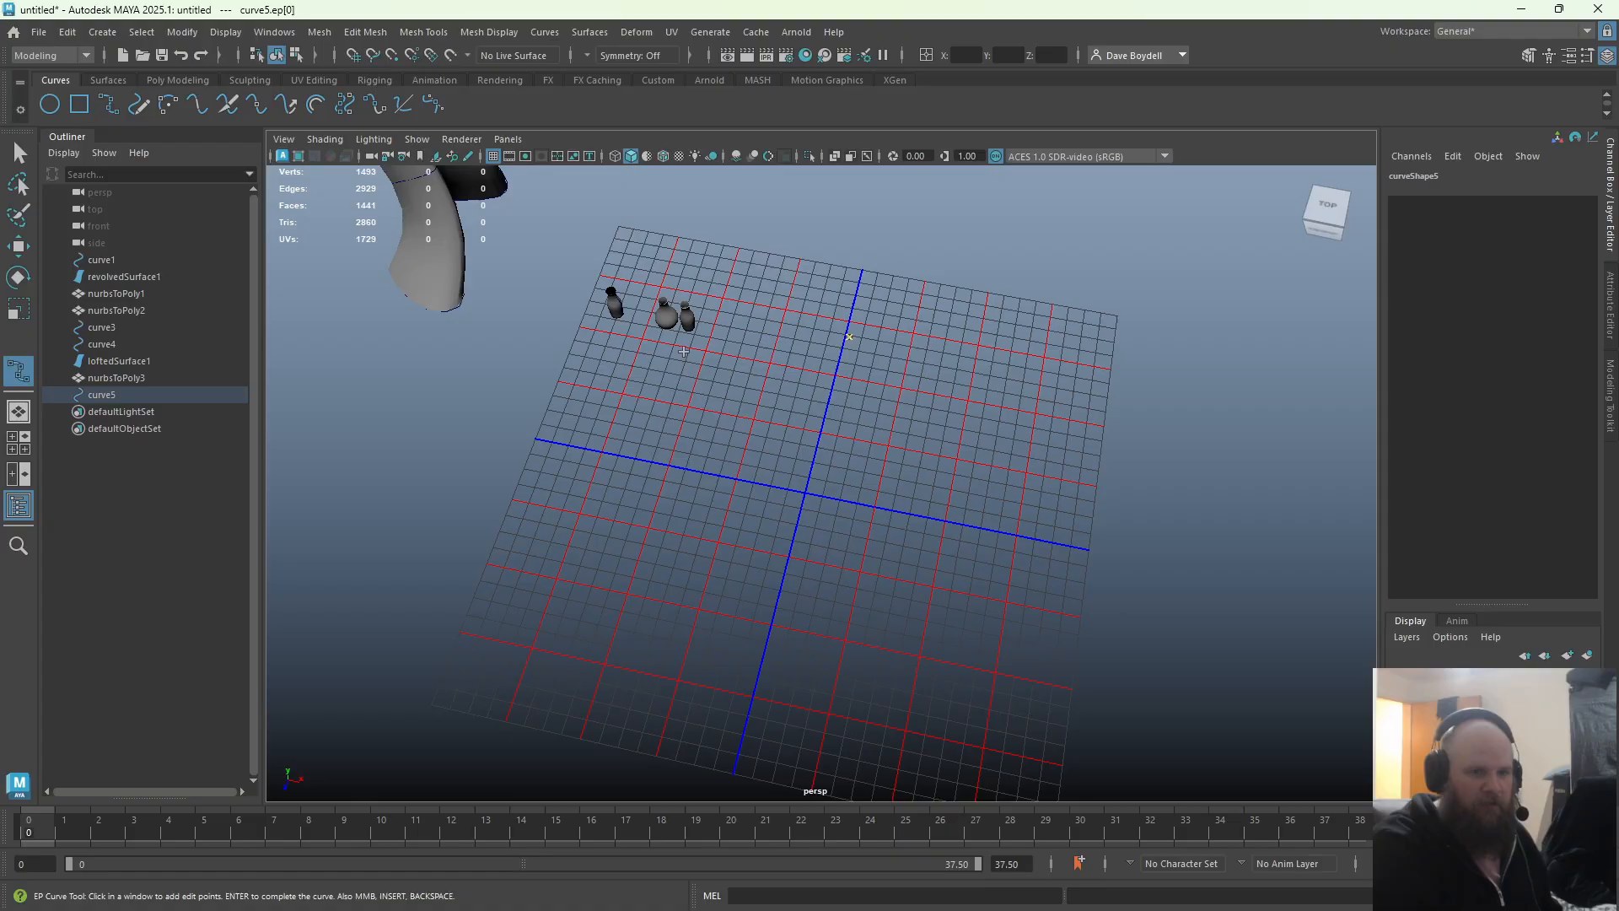
drag(676, 376, 652, 377)
drag(590, 469, 582, 480)
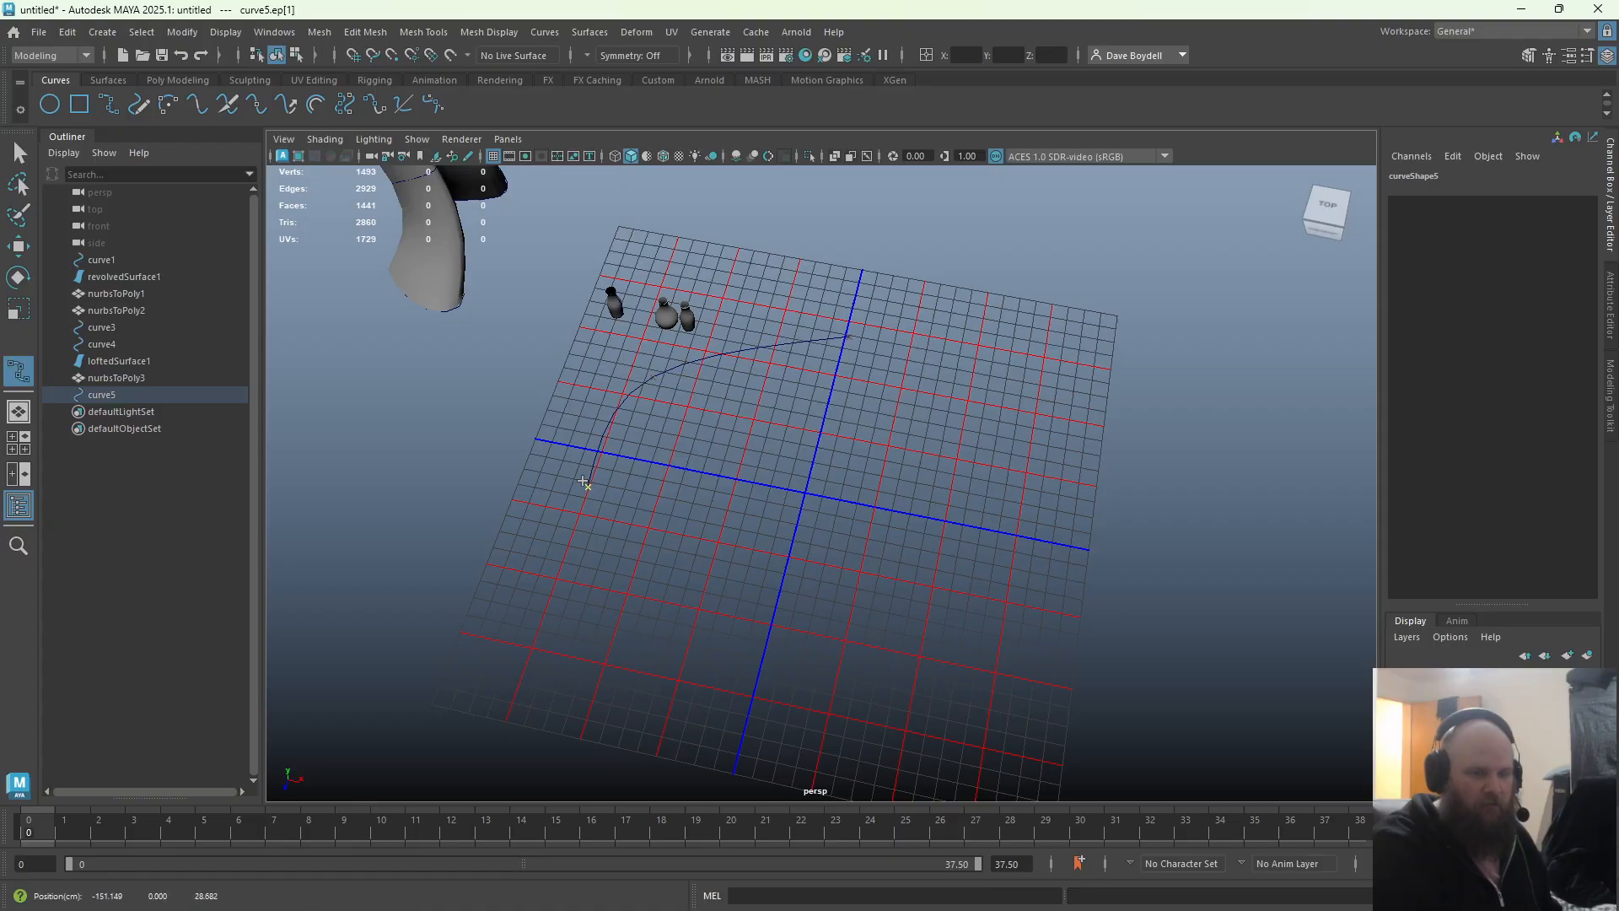
drag(631, 620, 640, 650)
click(885, 675)
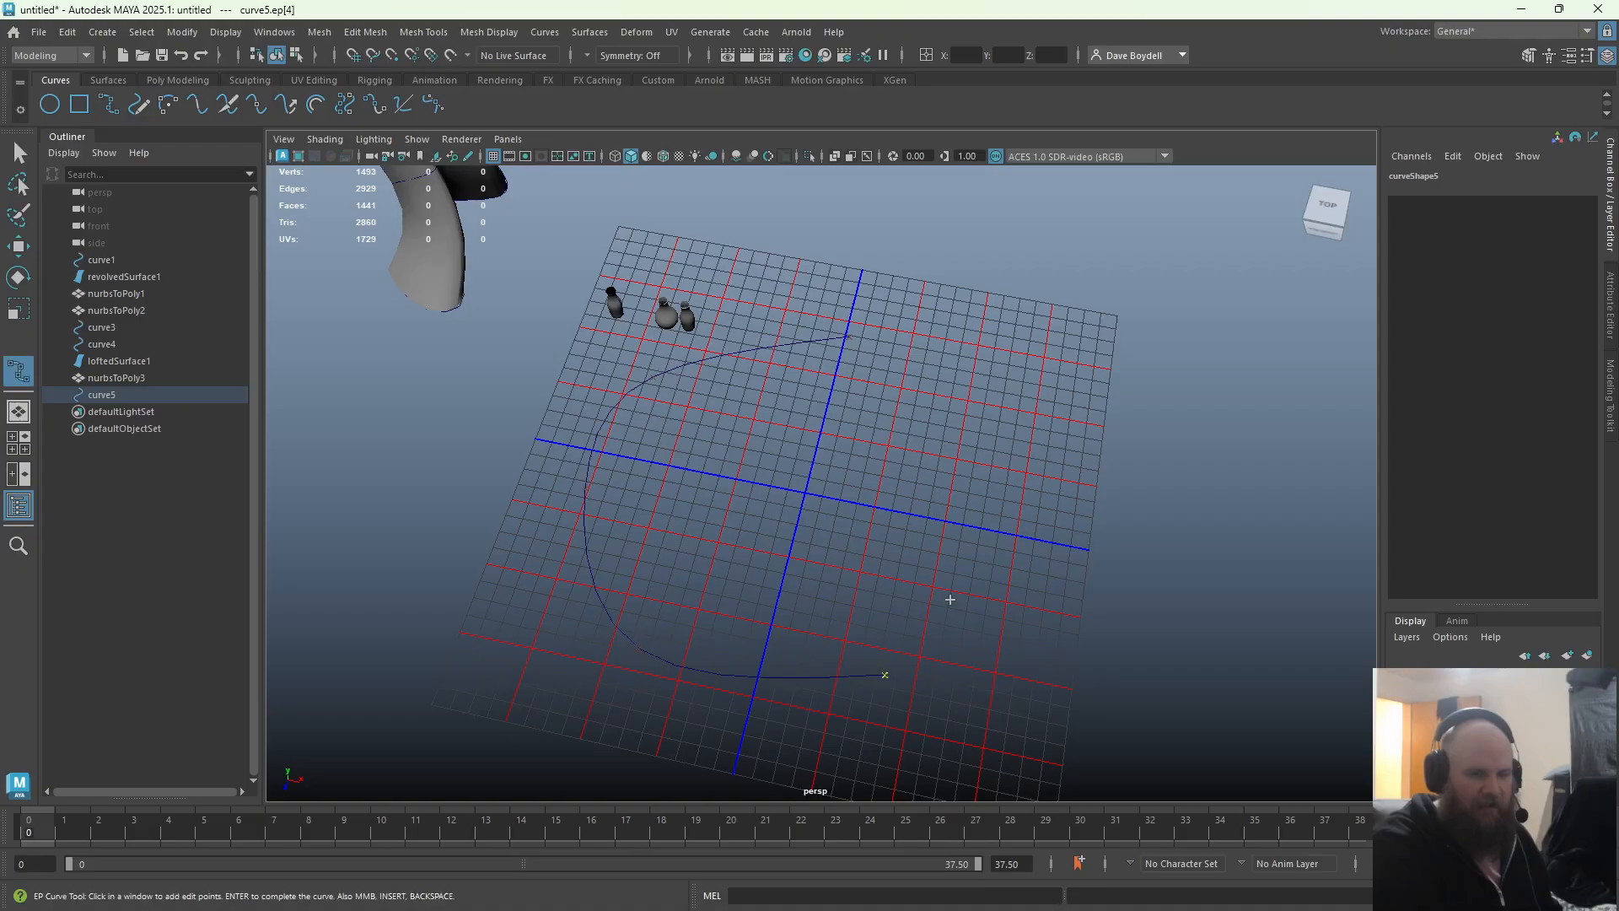
click(967, 529)
drag(819, 428, 812, 422)
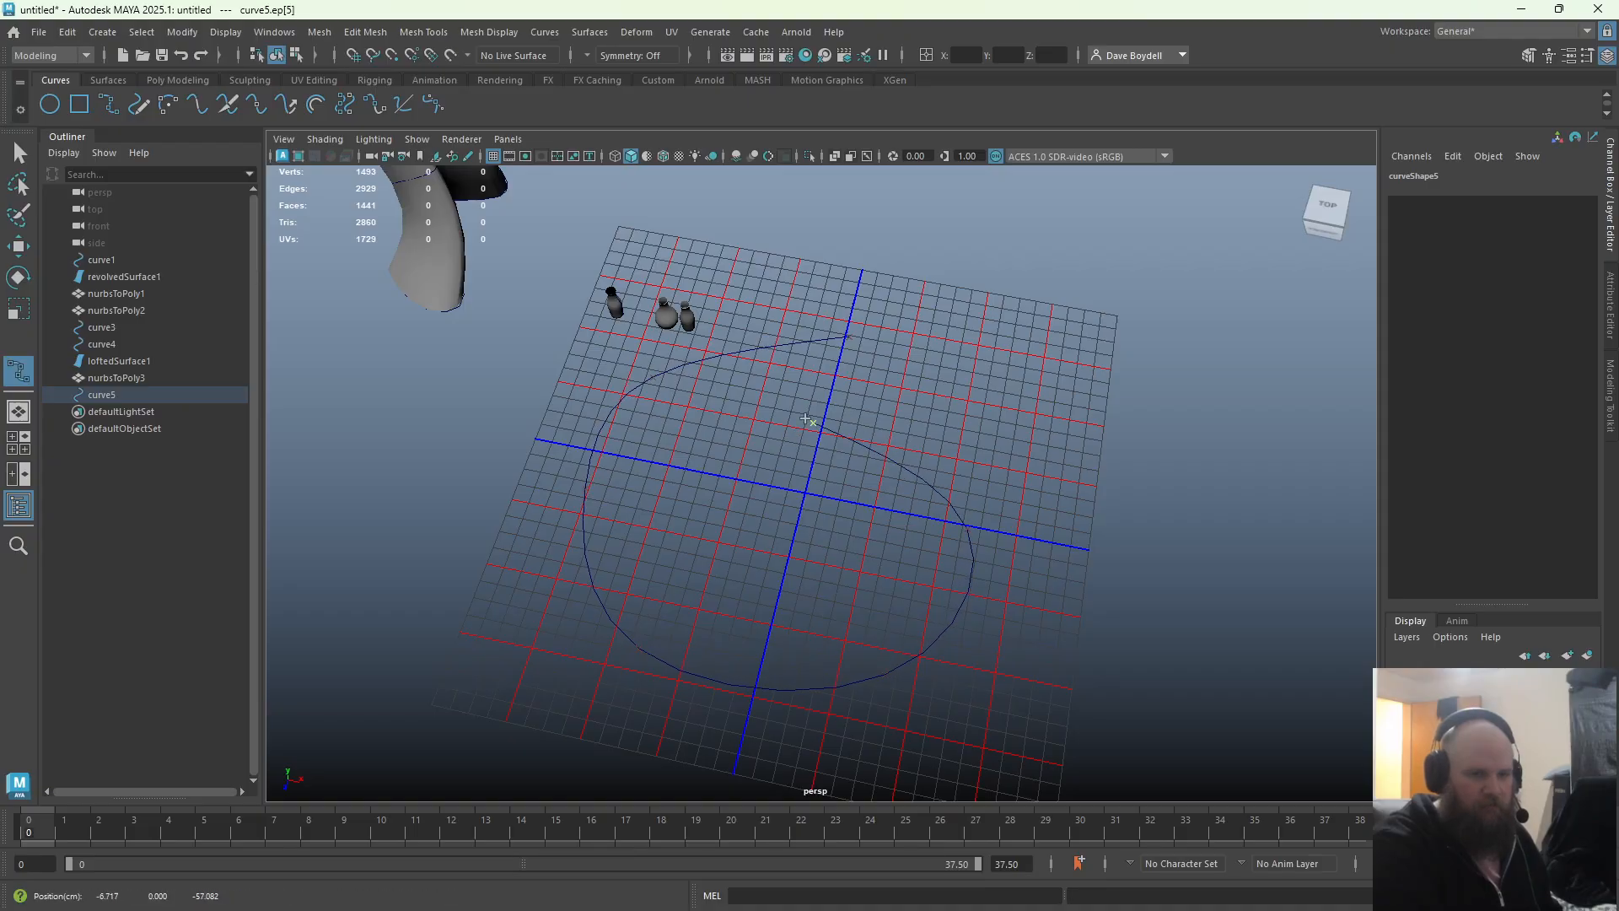
drag(732, 511, 692, 512)
drag(793, 567, 812, 566)
Finish the spiral curve and delete it
key(w)
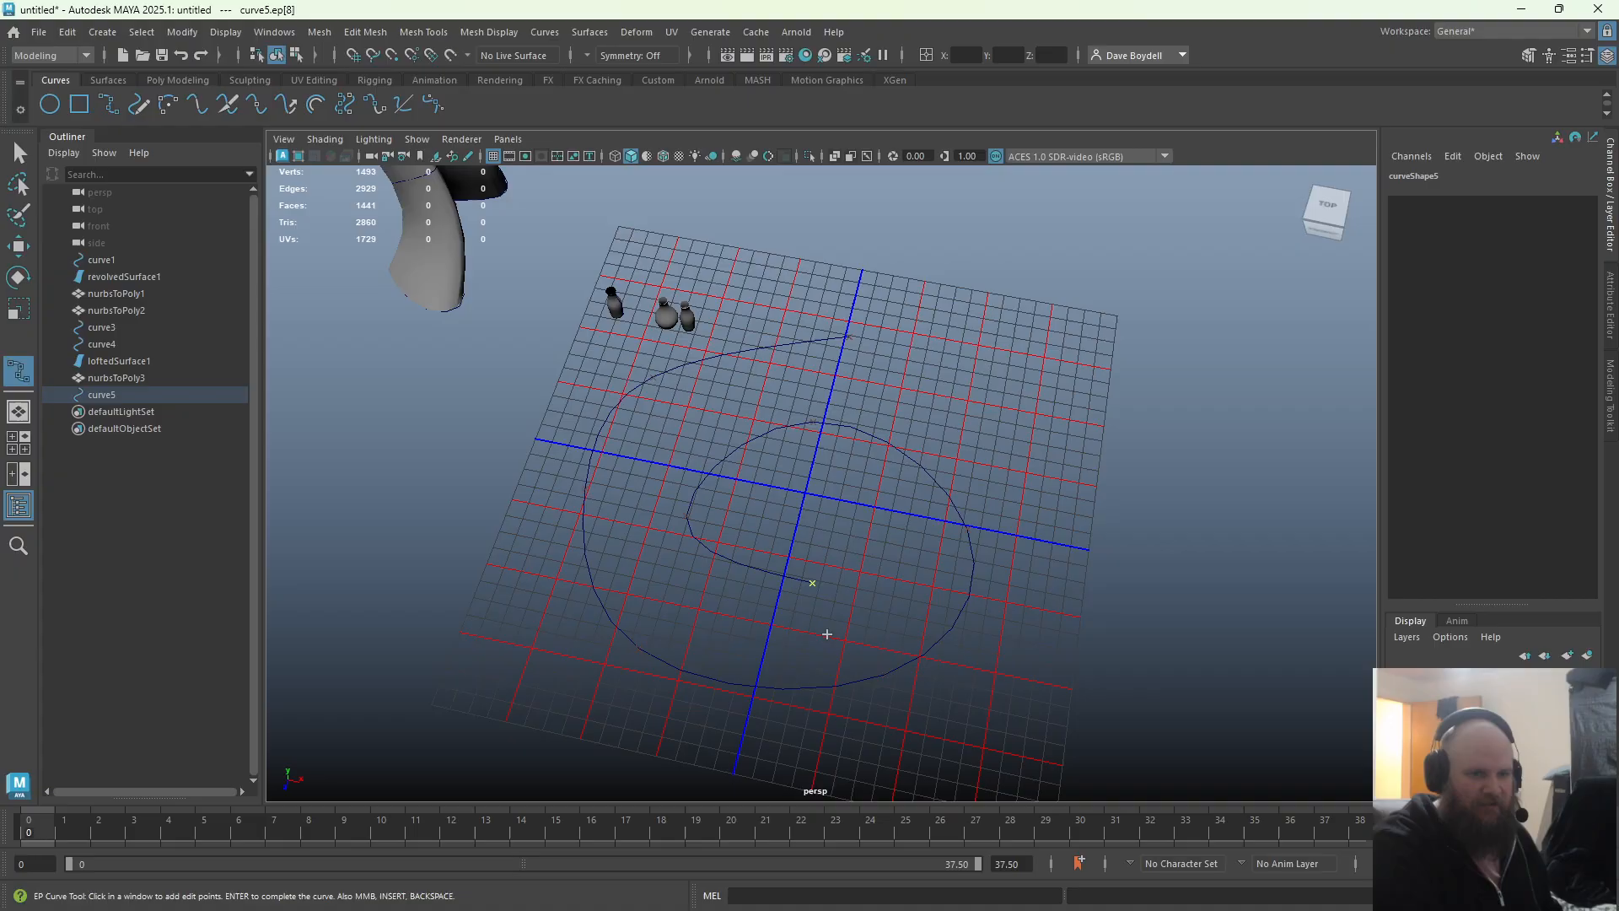
scroll(770, 560, up, 5)
scroll(680, 457, down, 8)
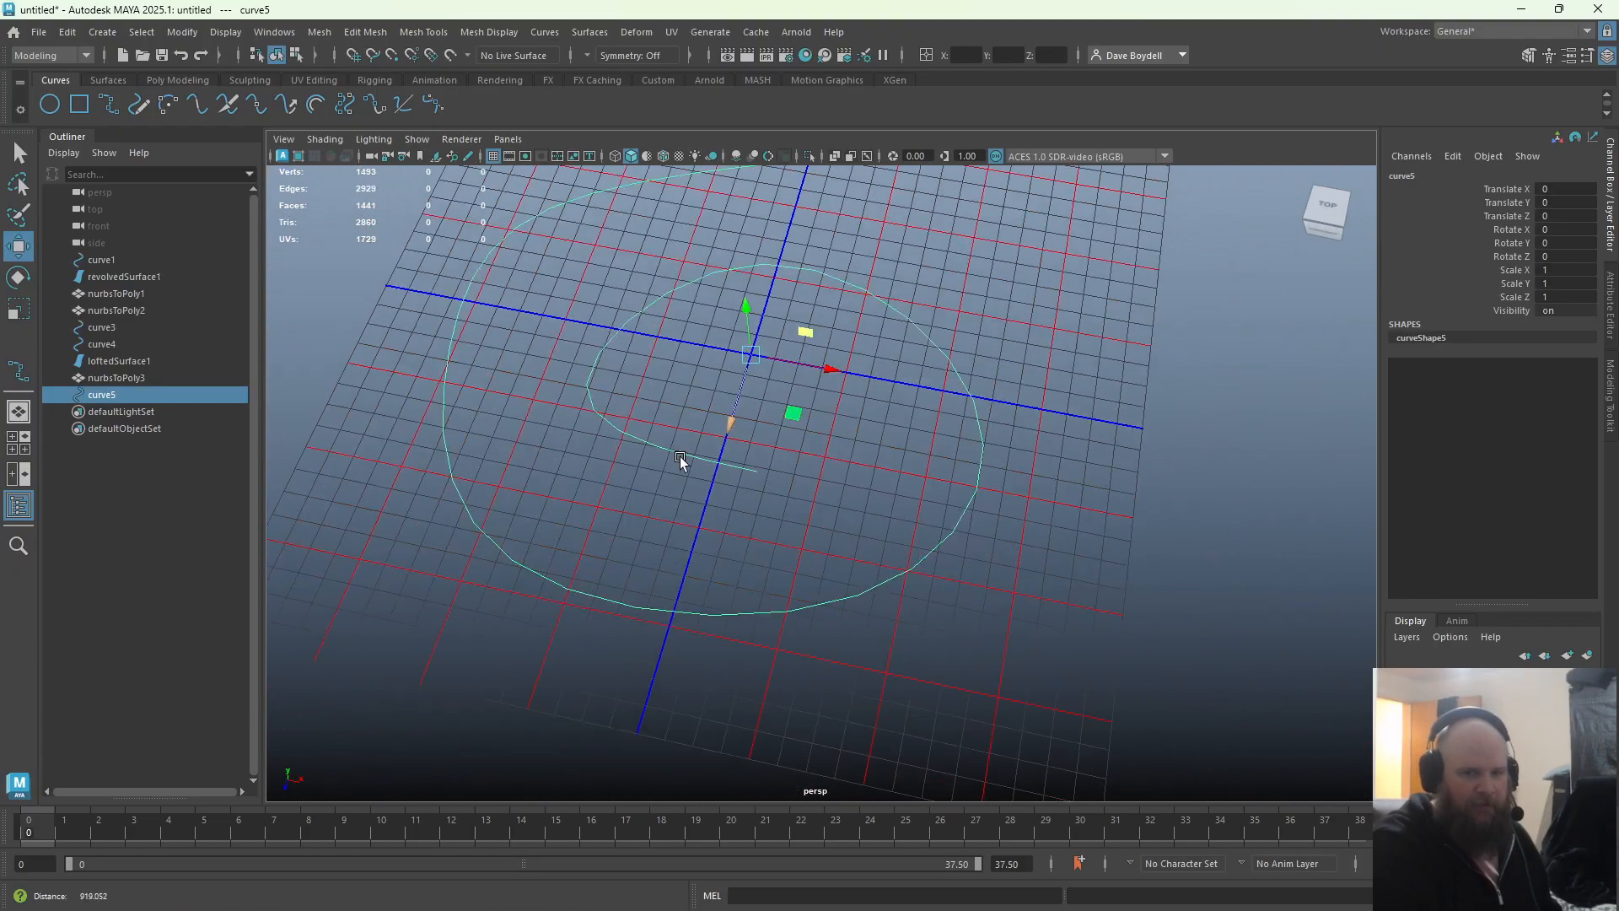
key(Delete)
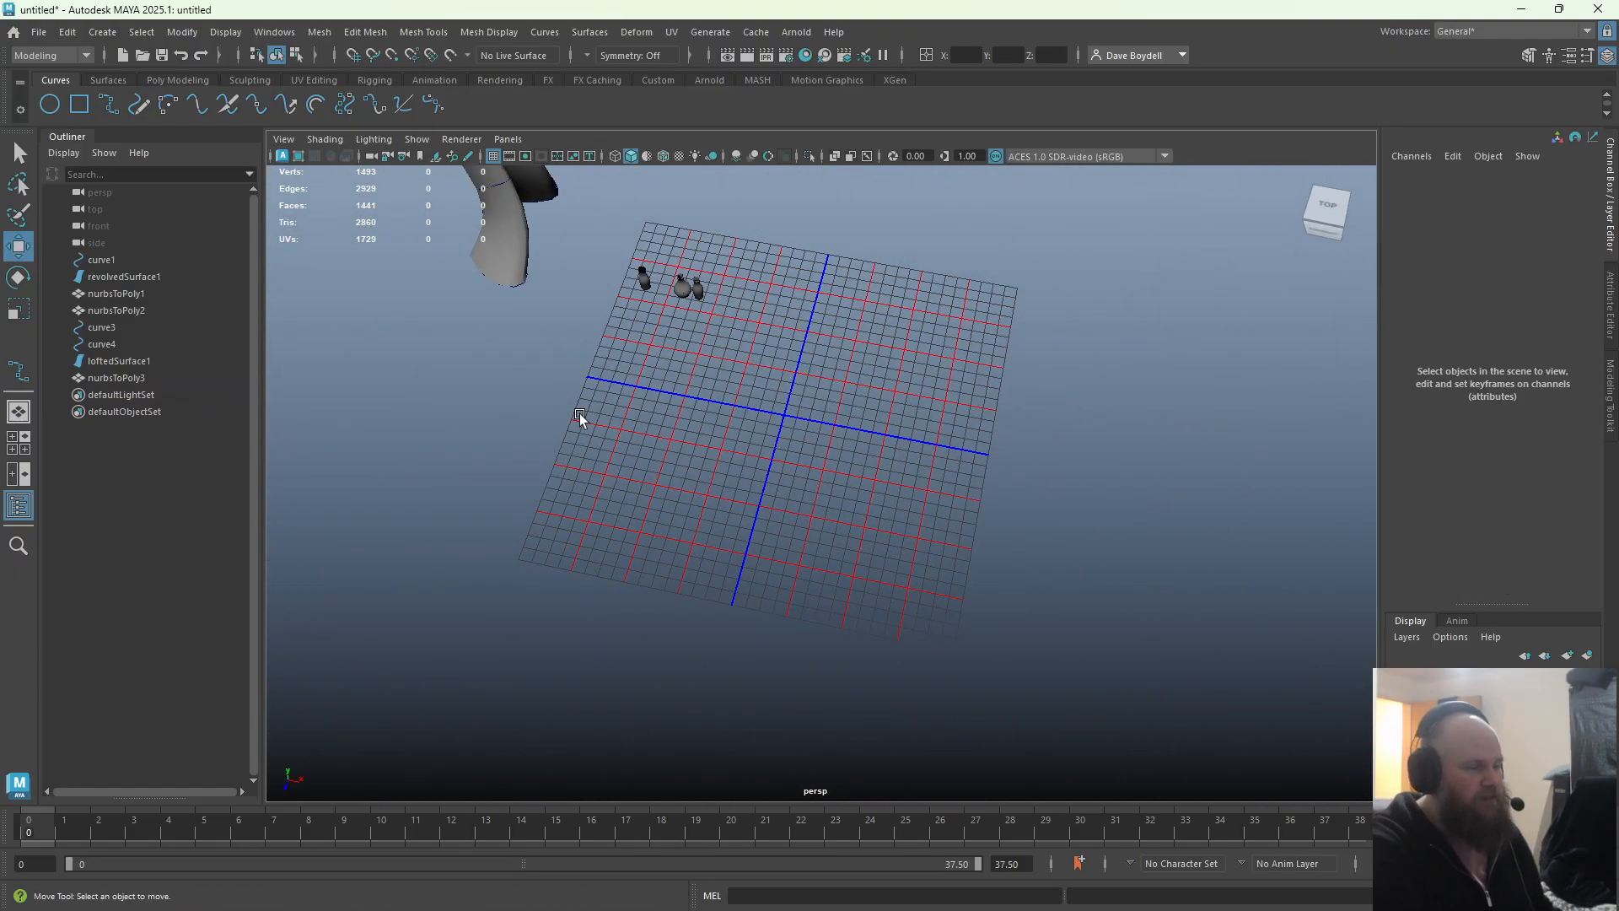
Draw a rough spiral on the grid with the EP Curve tool, winding inward around the origin with many closely spaced edit points
click(138, 104)
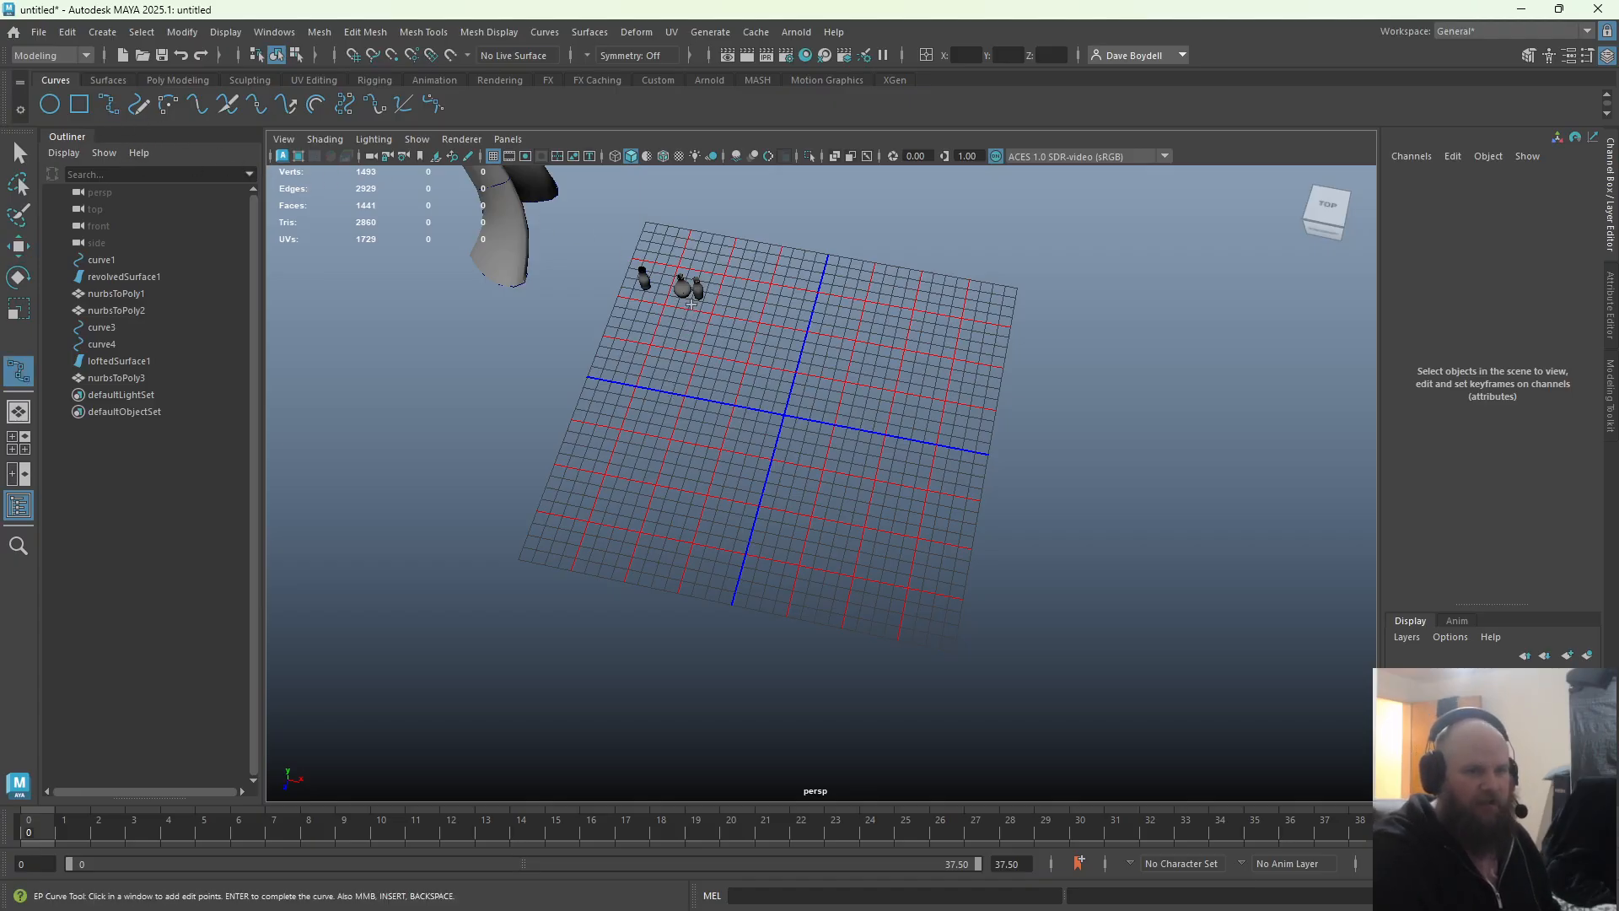
scroll(831, 470, up, 2)
click(793, 295)
click(641, 356)
click(593, 439)
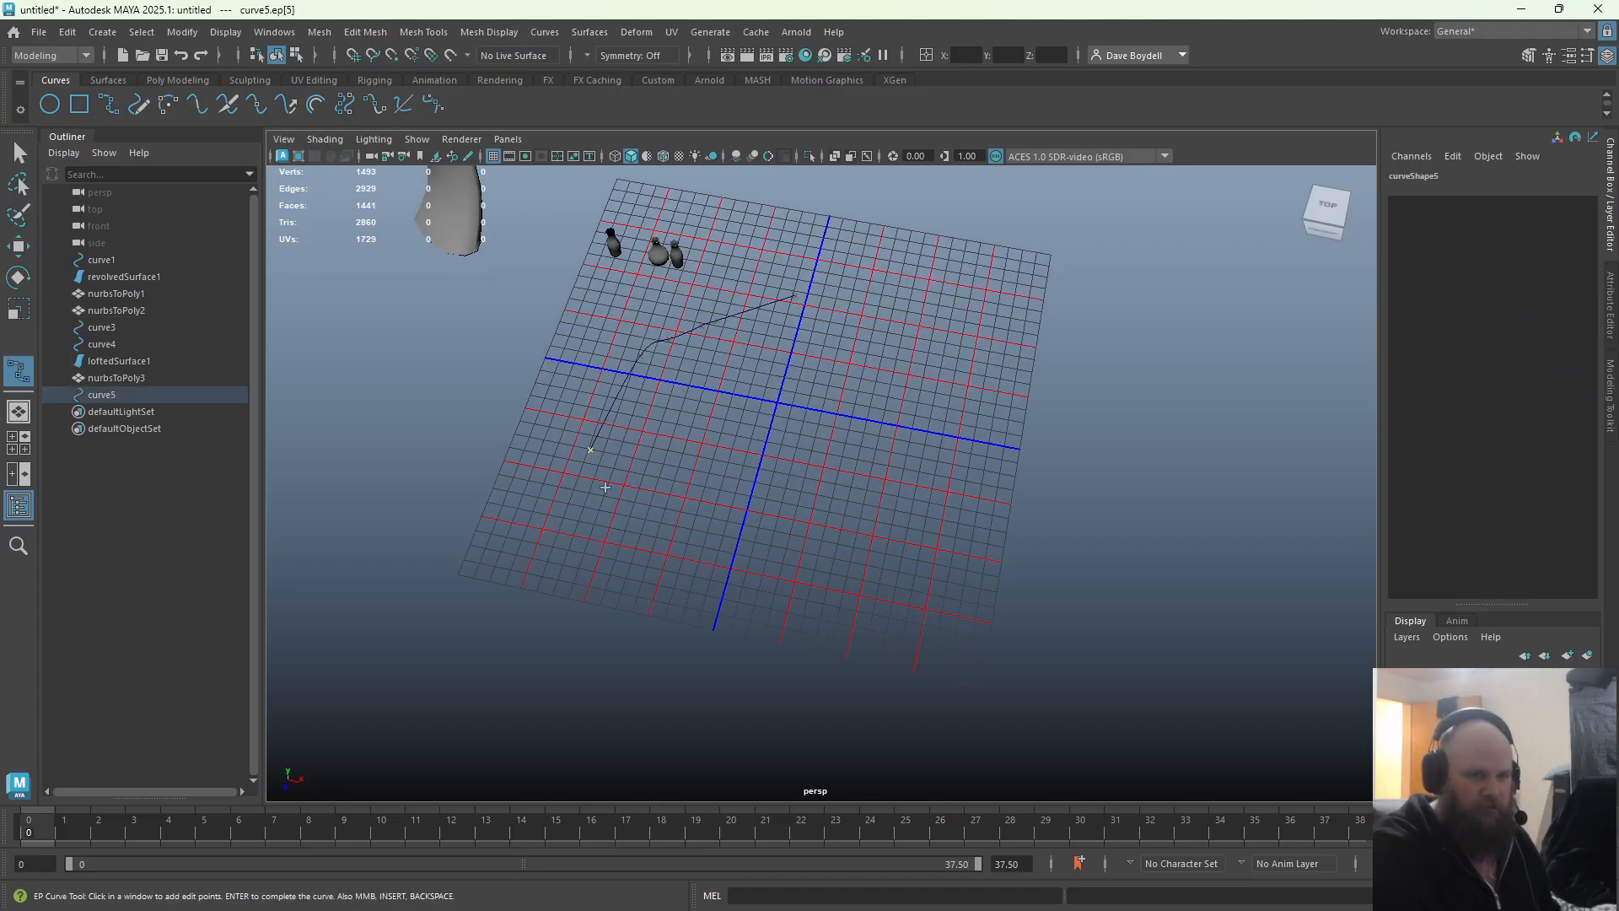
click(611, 509)
click(722, 577)
click(805, 582)
click(897, 563)
click(948, 491)
click(949, 454)
click(942, 439)
click(915, 393)
click(889, 368)
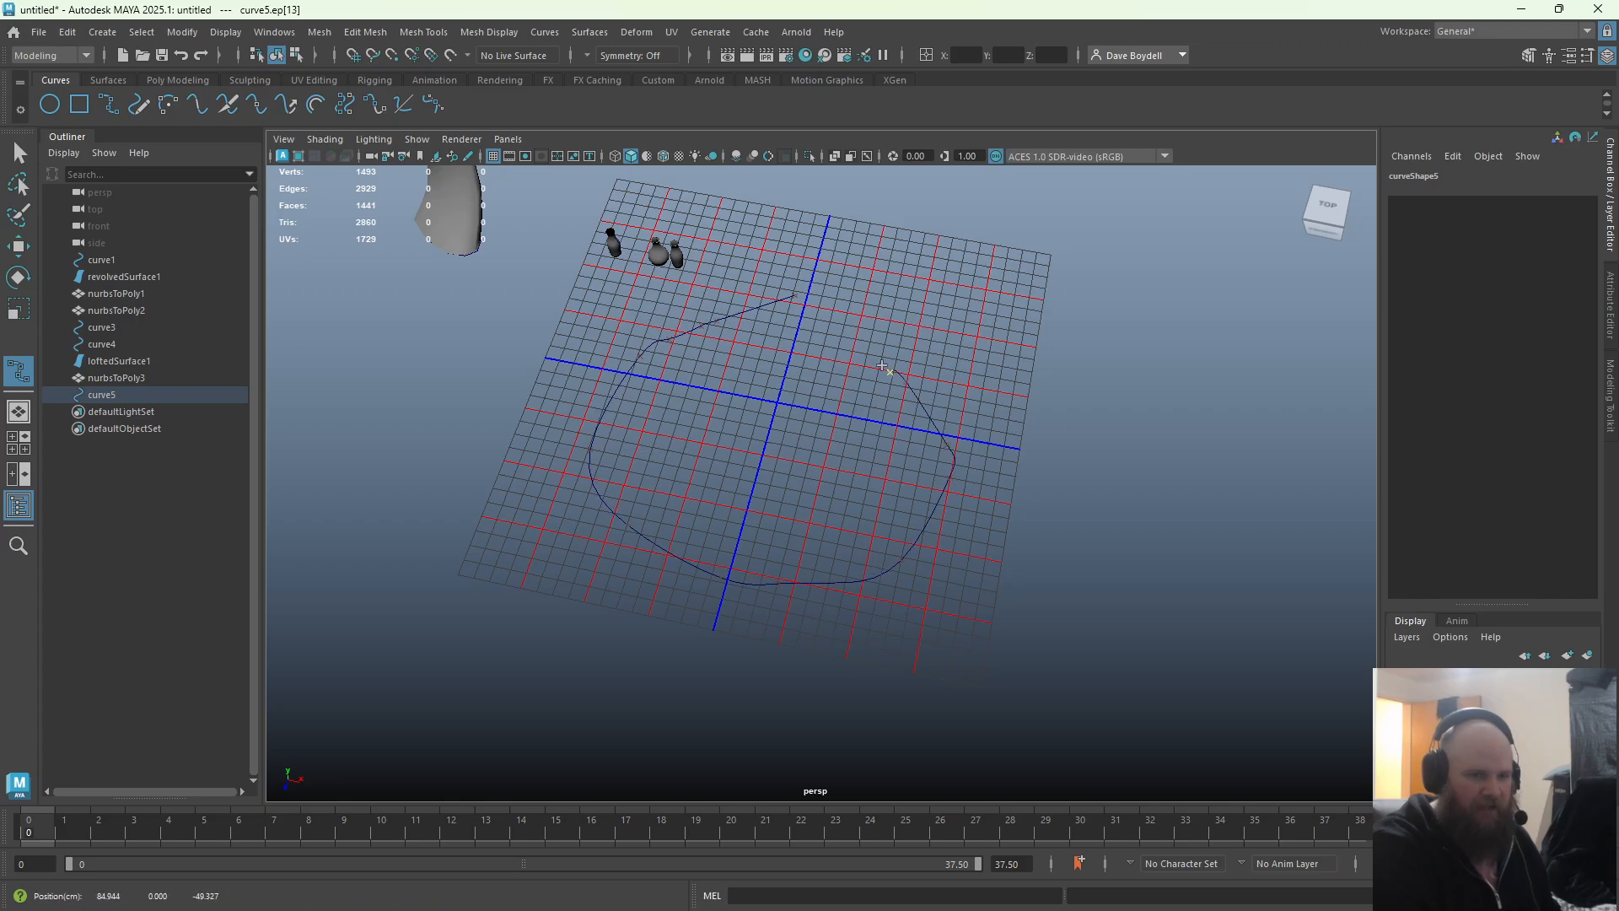
click(815, 350)
click(784, 348)
click(679, 402)
click(696, 472)
click(848, 458)
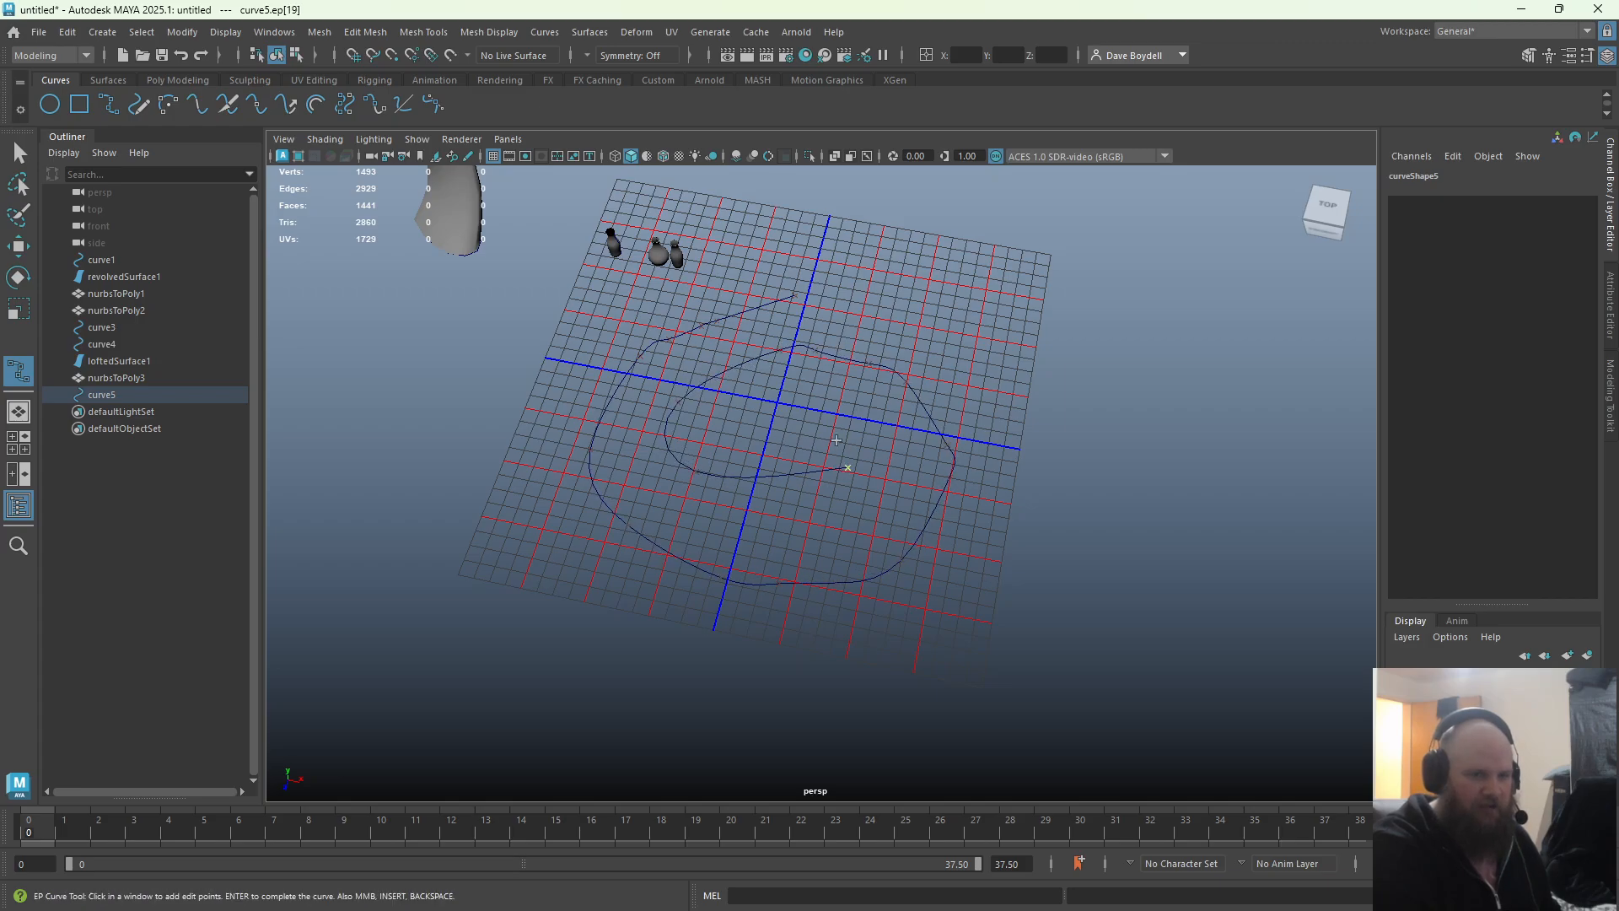
click(784, 422)
click(753, 445)
key(Return)
key(w)
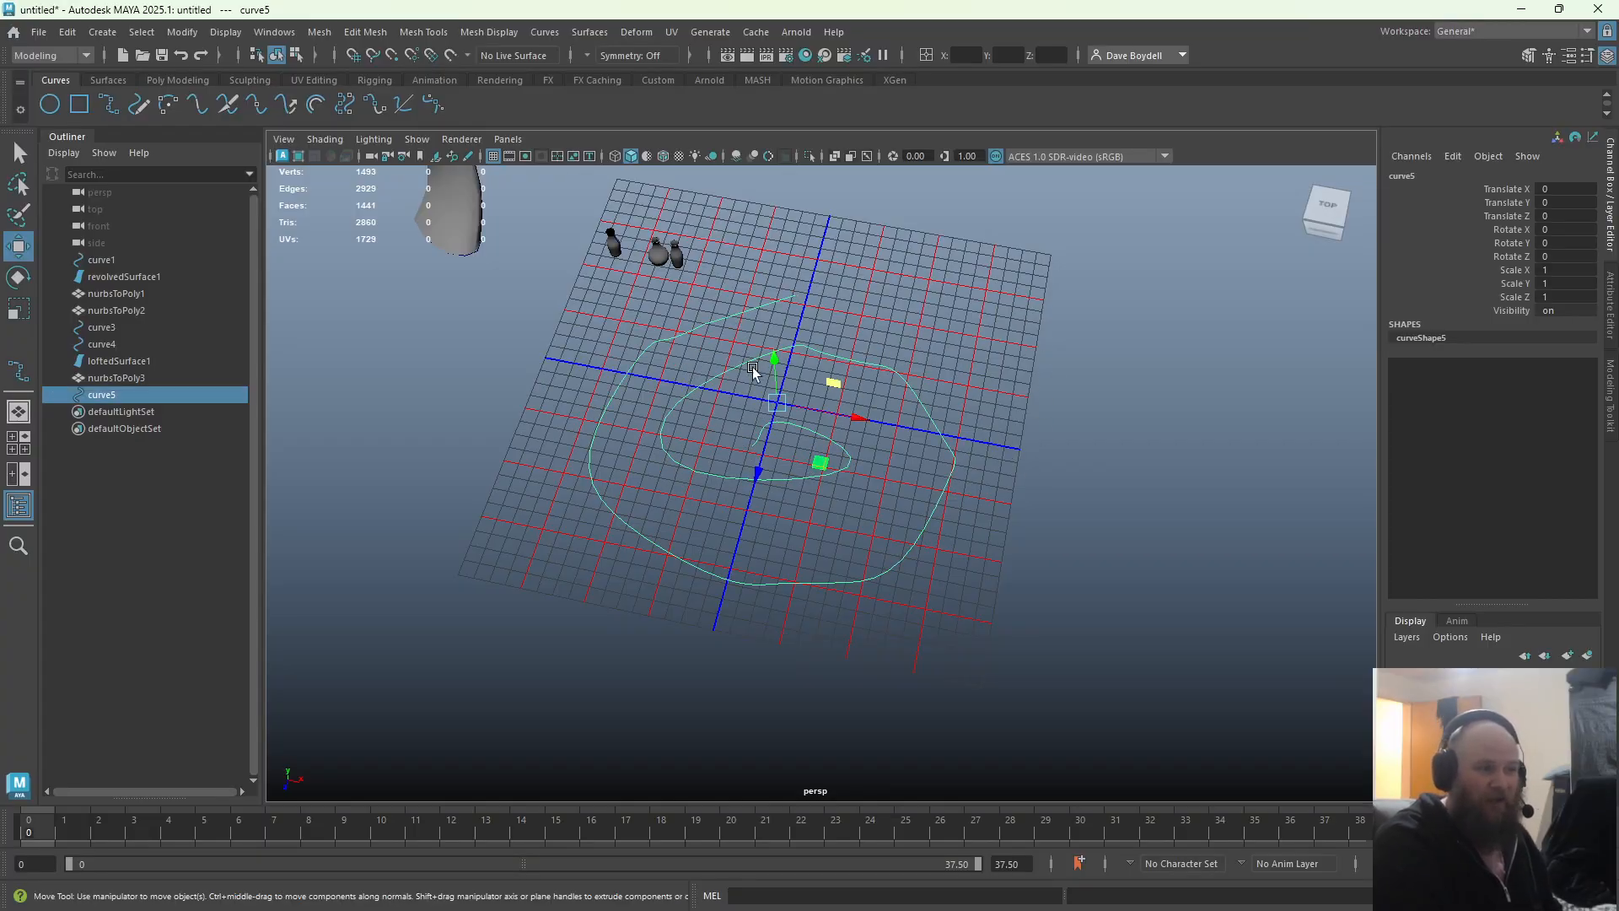
Display the spiral's control vertices and change the viewport background to solid black
key(q)
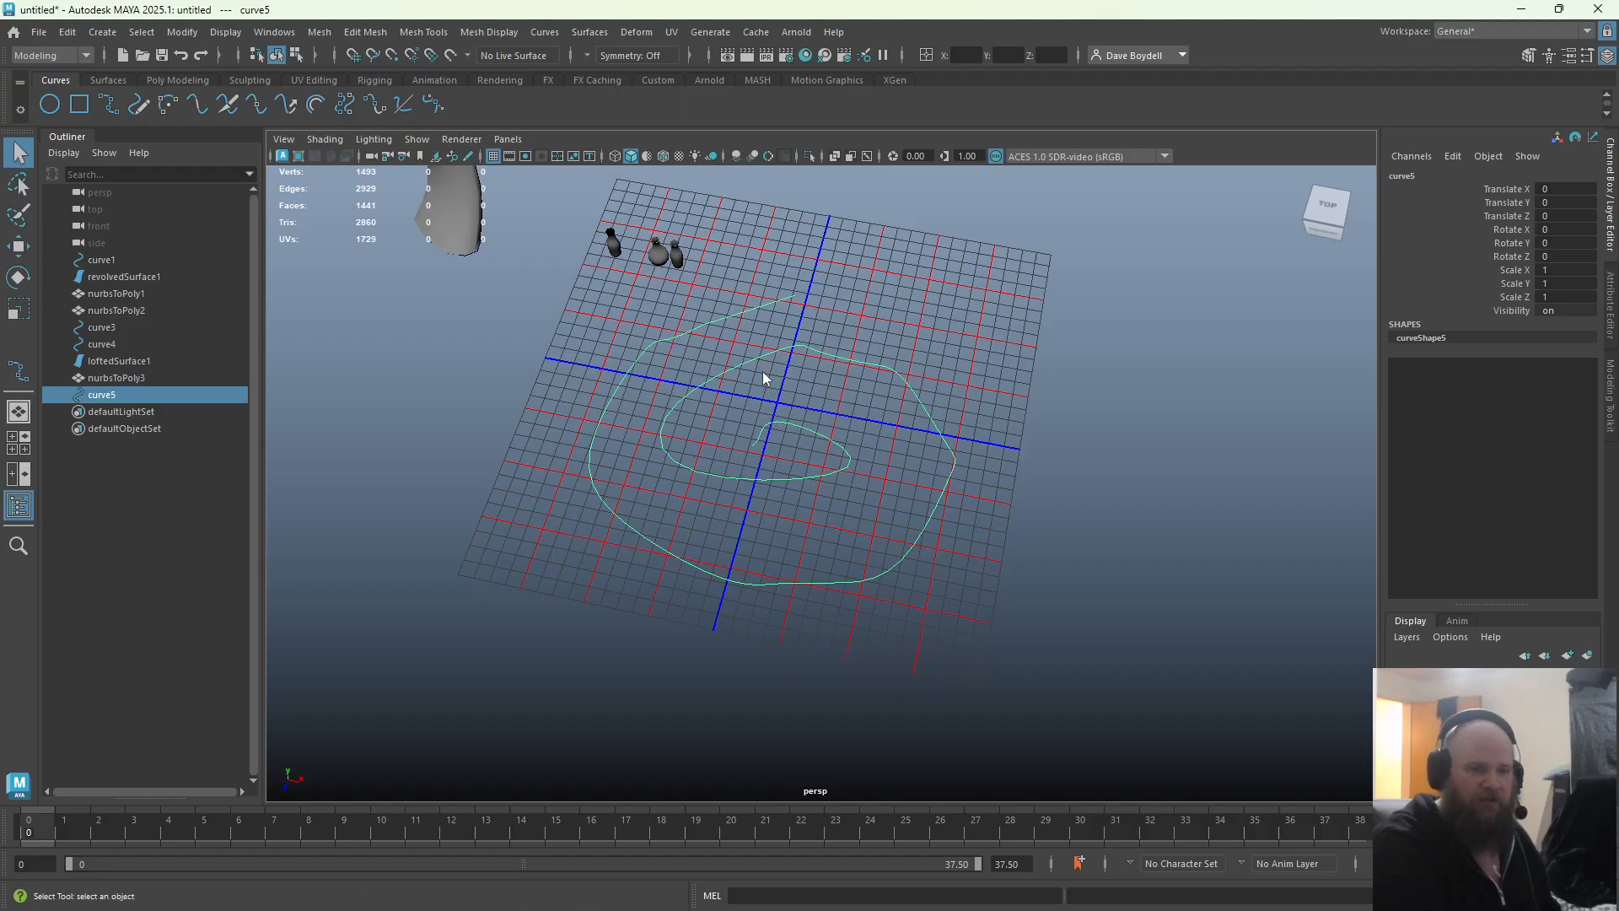
click(687, 379)
scroll(723, 463, up, 5)
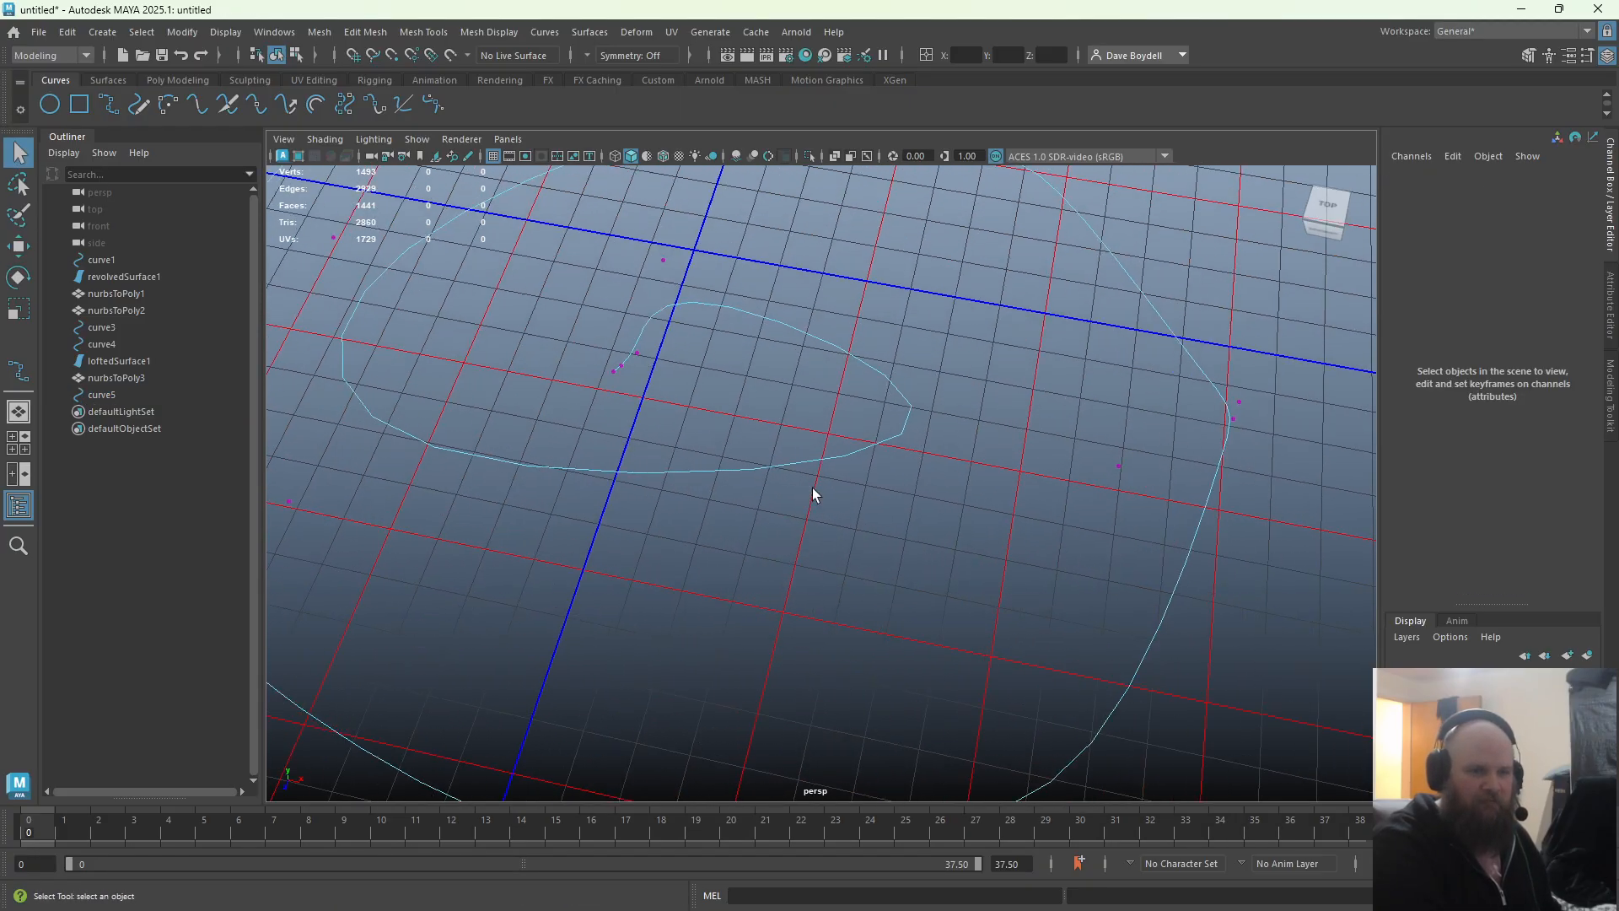
key(alt+b)
key(alt+v)
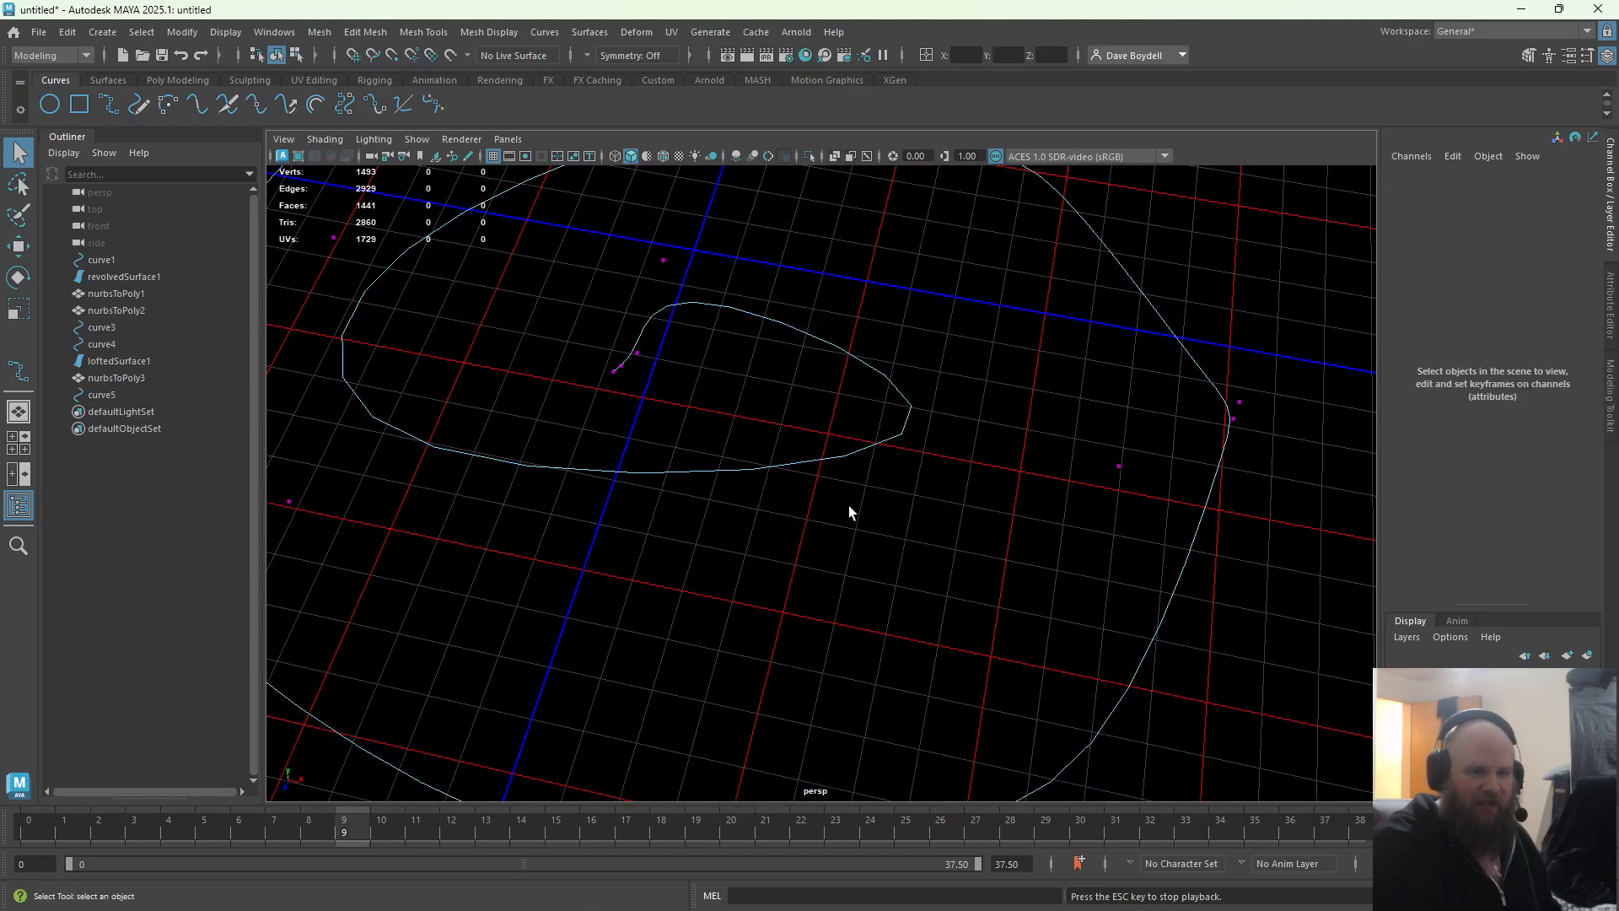
alt+right_drag(848, 504, 681, 473)
key(alt+v)
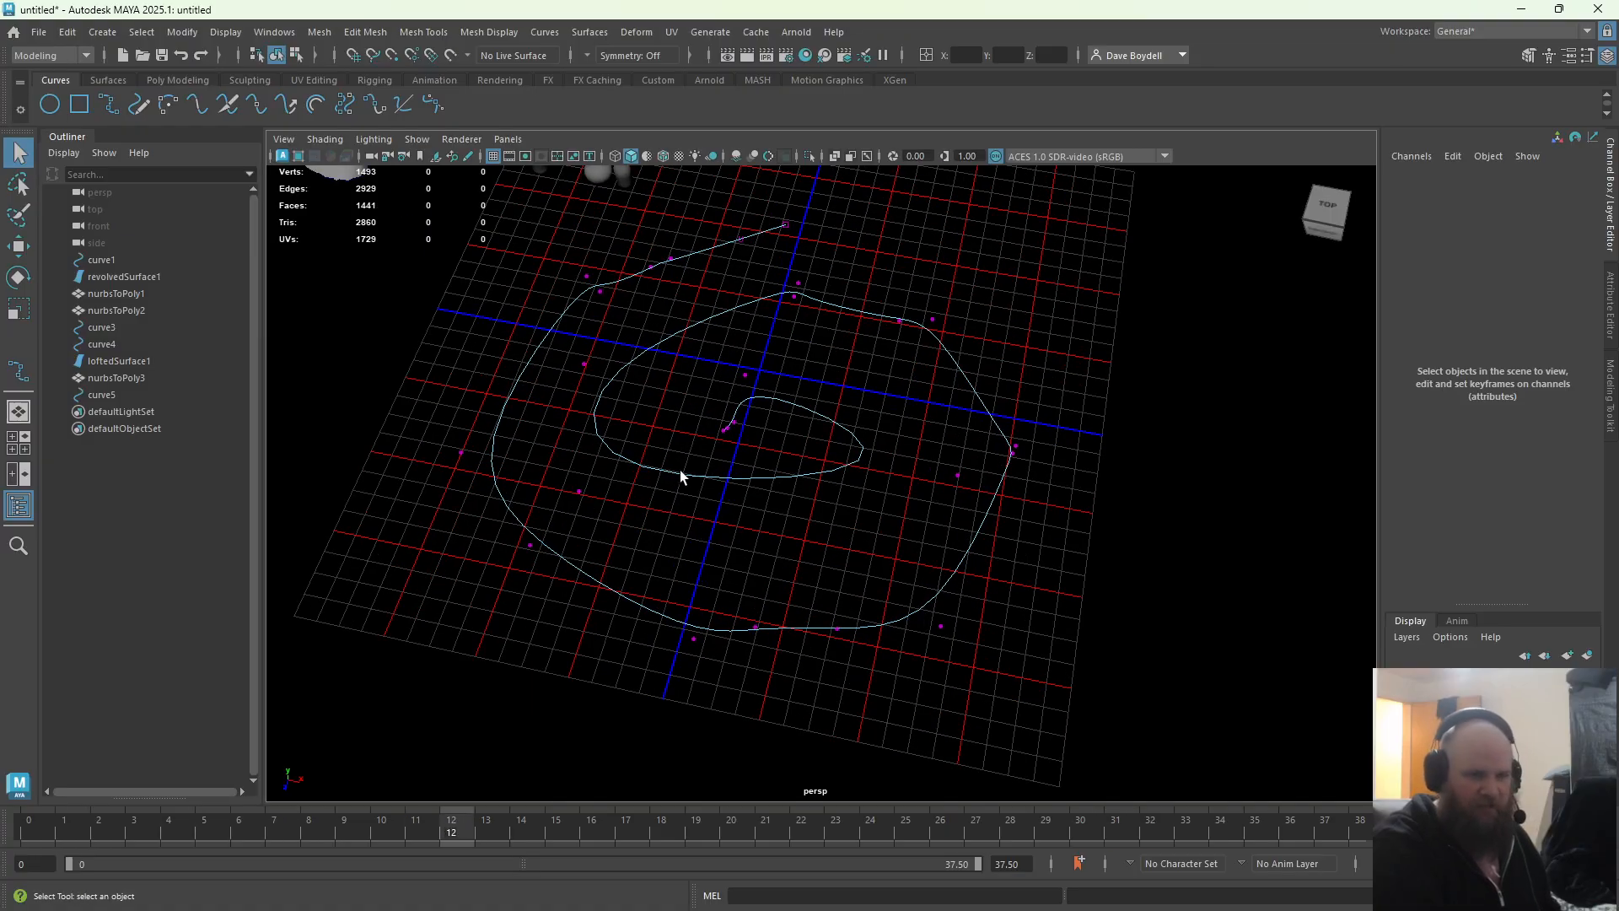
alt+middle_drag(705, 425, 756, 510)
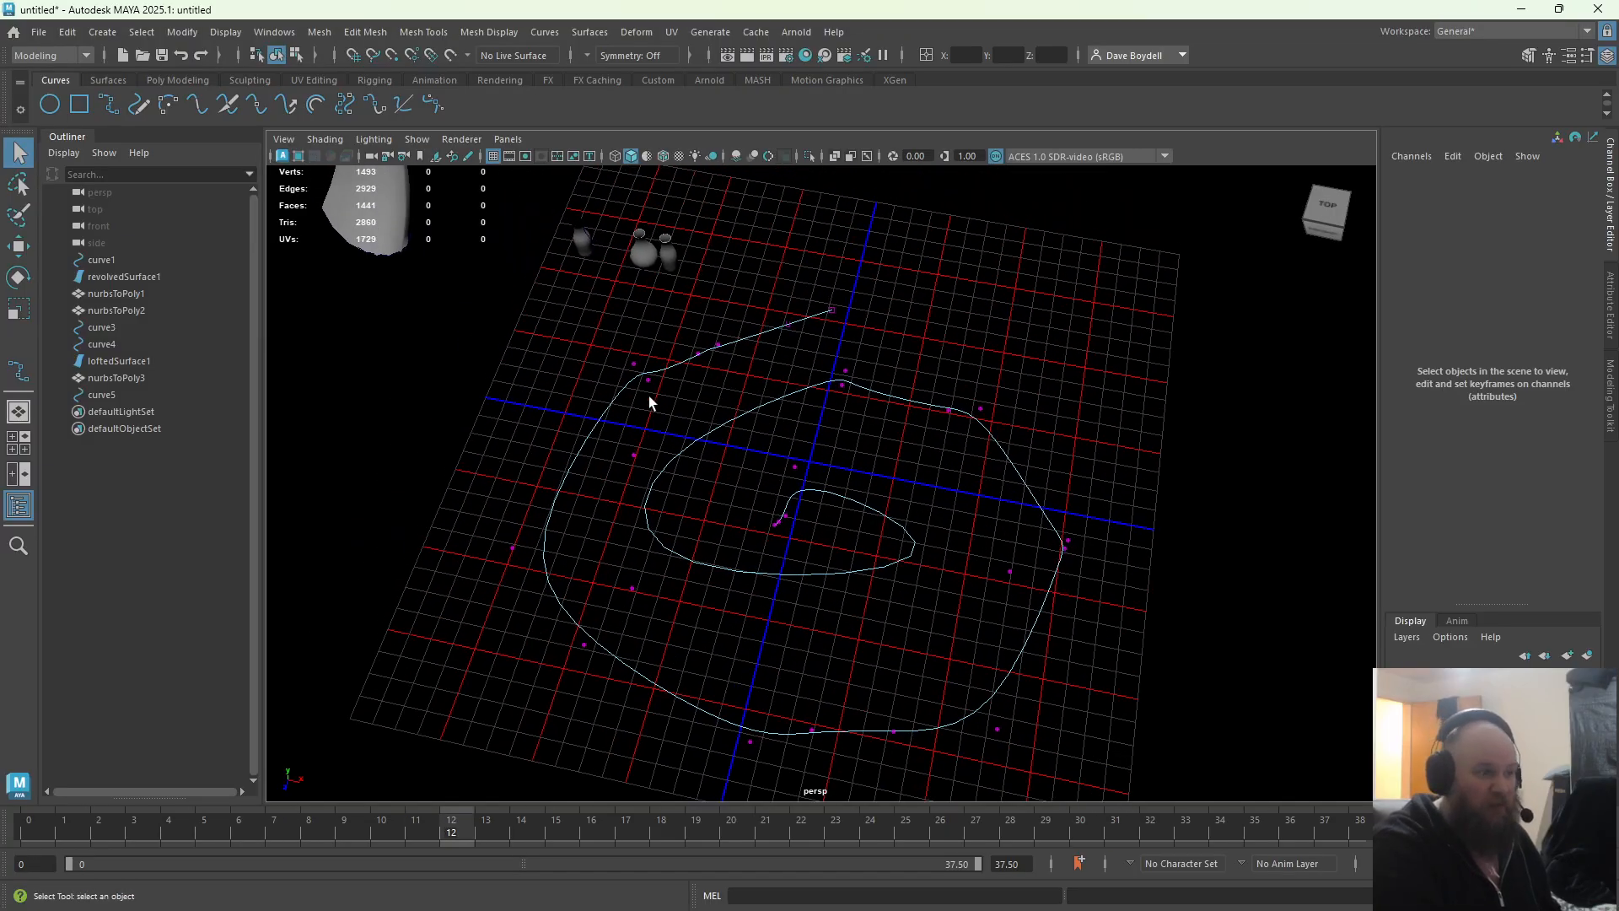
Reposition the control vertices around the kink on the spiral's upper-left outer turn
key(w)
drag(653, 394, 656, 354)
key(q)
drag(594, 353, 651, 399)
key(w)
drag(634, 364, 603, 417)
Return to object mode, select the whole spiral curve and open the Rebuild Curve options
alt+right_drag(680, 461, 722, 468)
alt+middle_drag(723, 468, 691, 468)
key(q)
right_drag(748, 430, 782, 410)
click(777, 411)
mouse_move(754, 373)
mouse_down()
mouse_move(876, 546)
mouse_move(899, 543)
mouse_up()
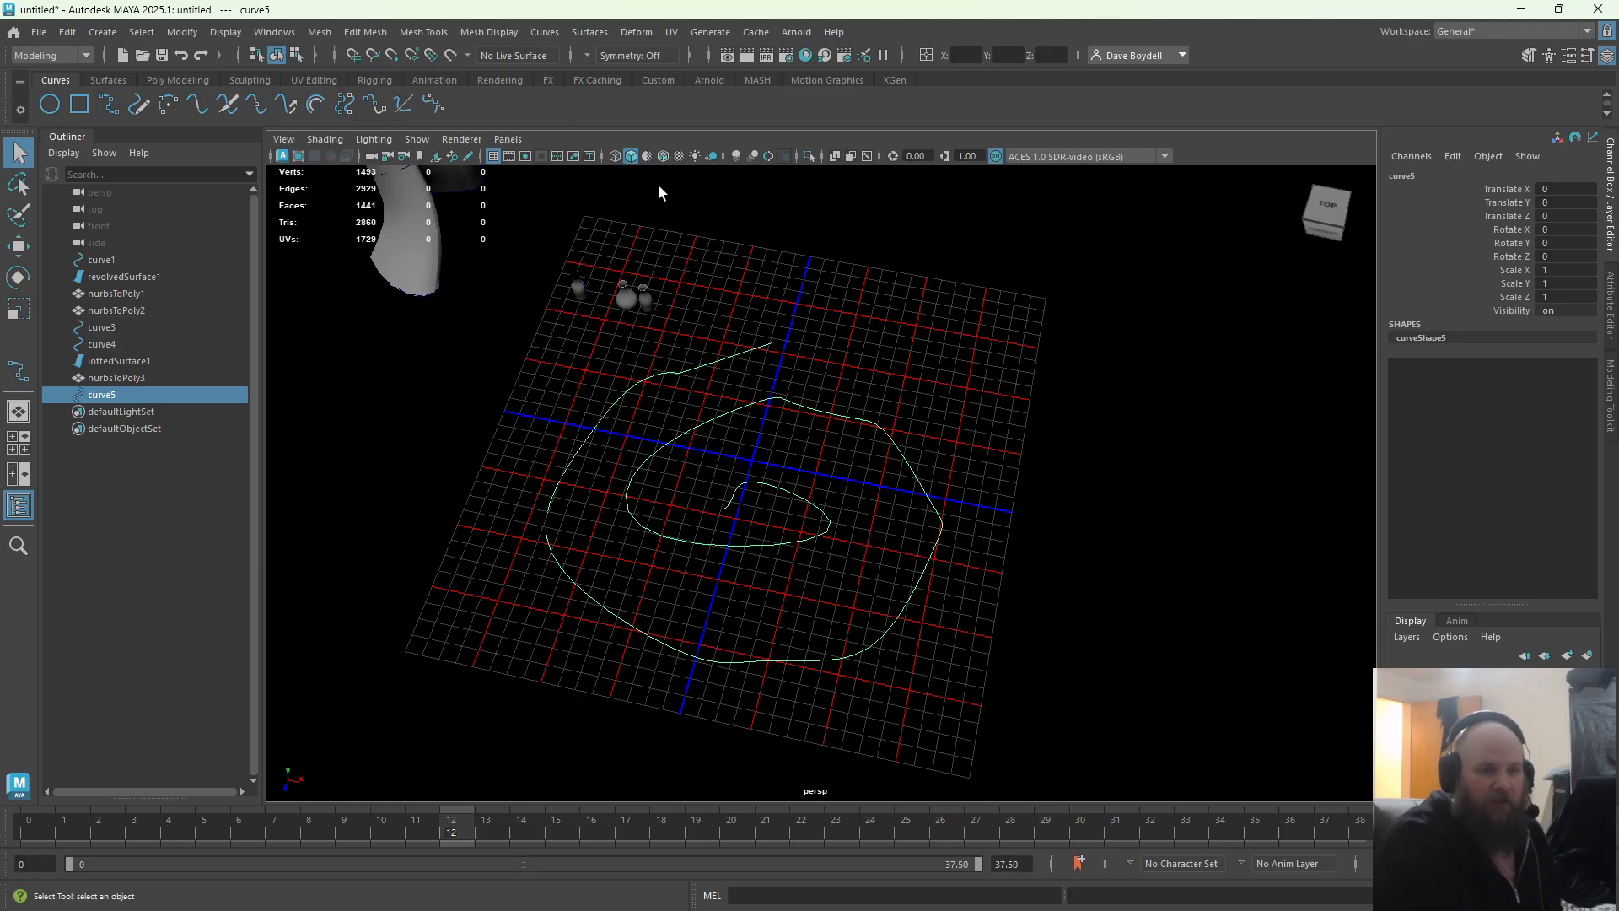
click(542, 32)
click(542, 32)
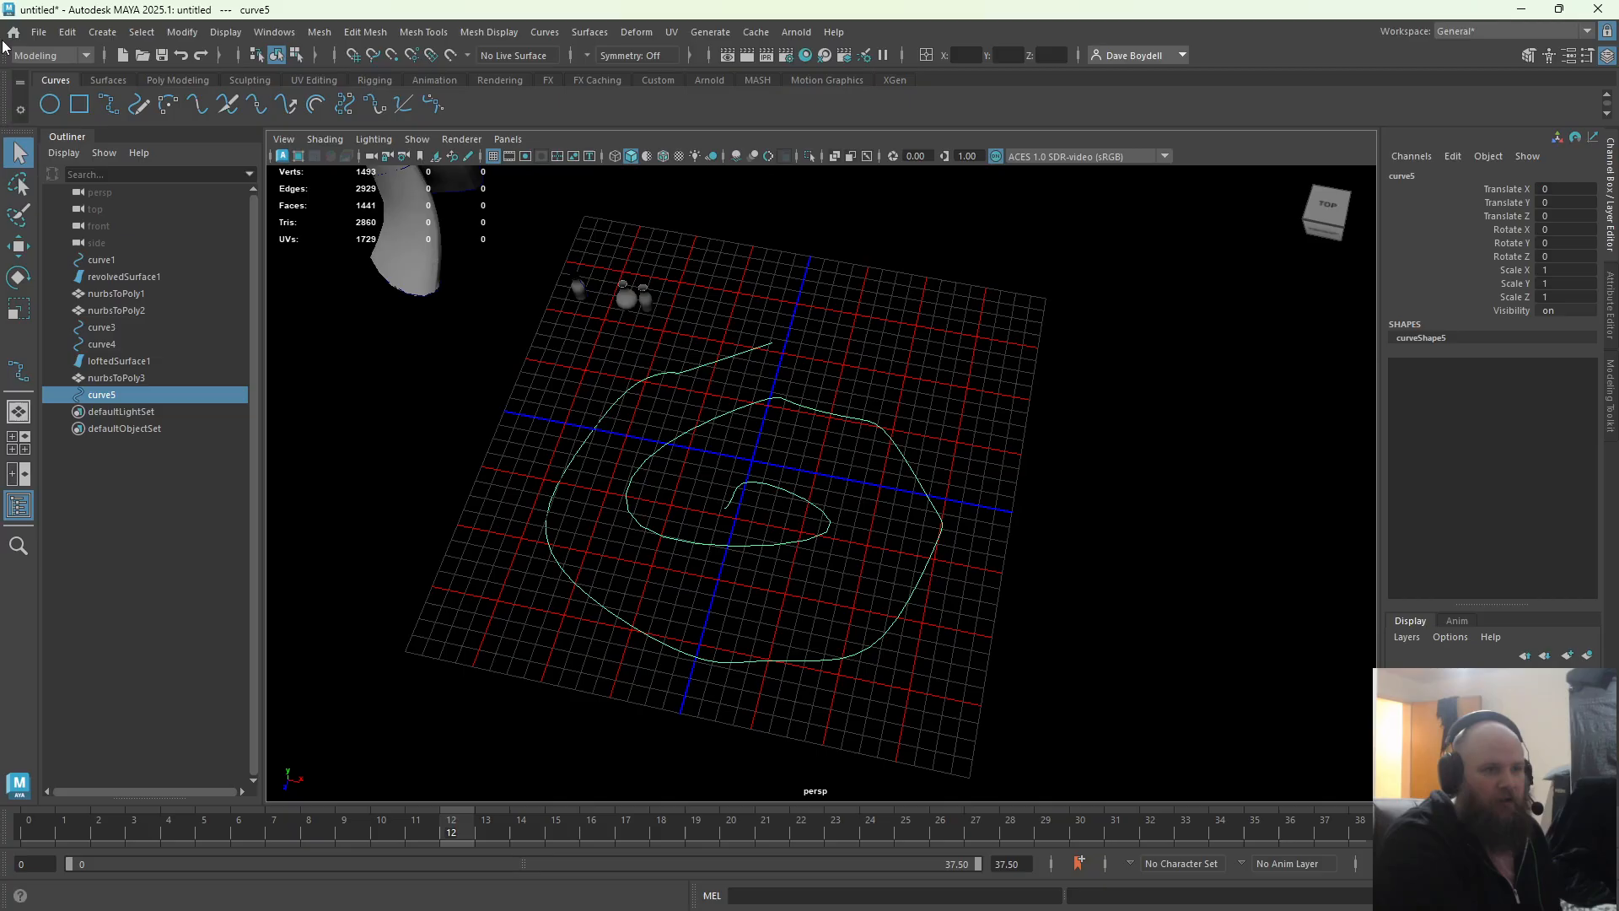
click(544, 32)
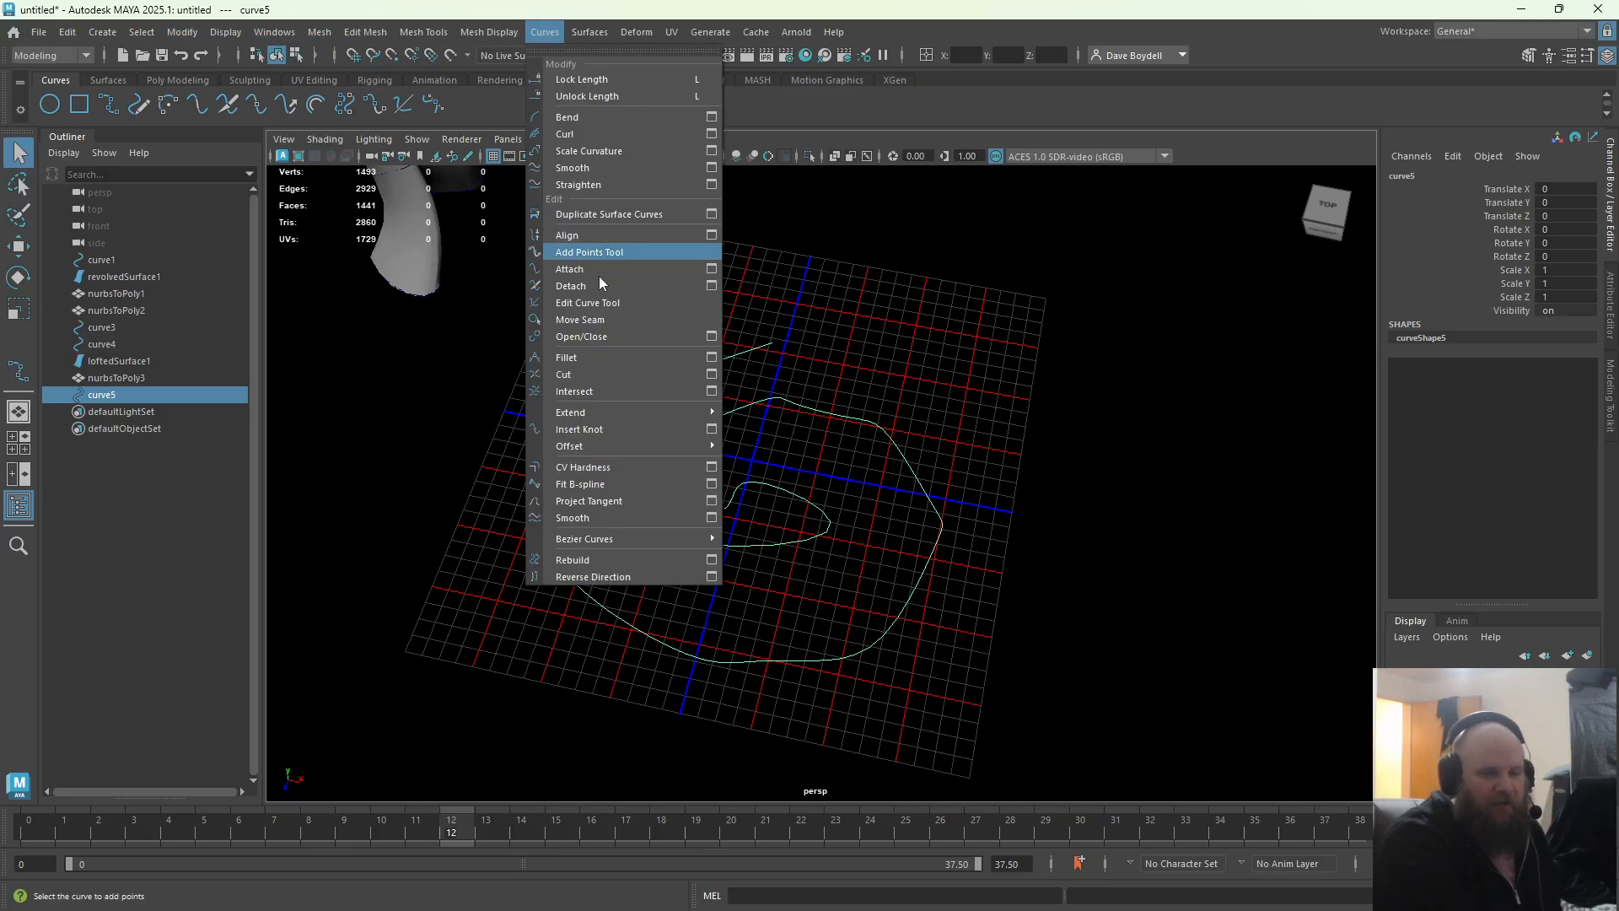
click(713, 560)
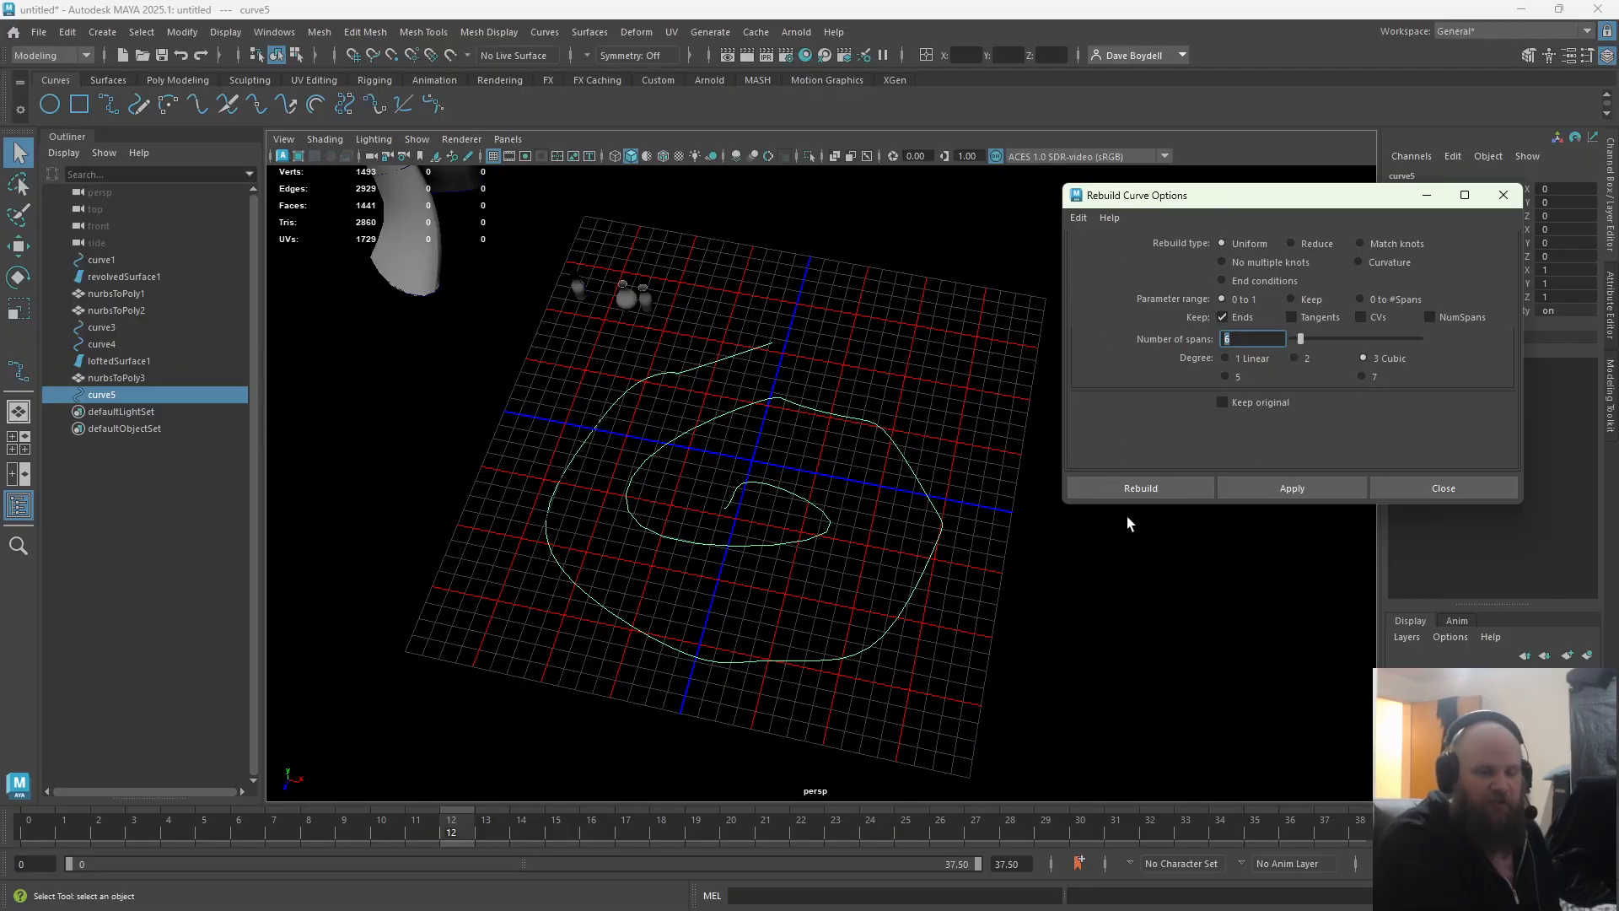
Try rebuilding the spiral with 6 spans, undo that, and rebuild it as a uniform cubic curve with 12 spans
click(1262, 490)
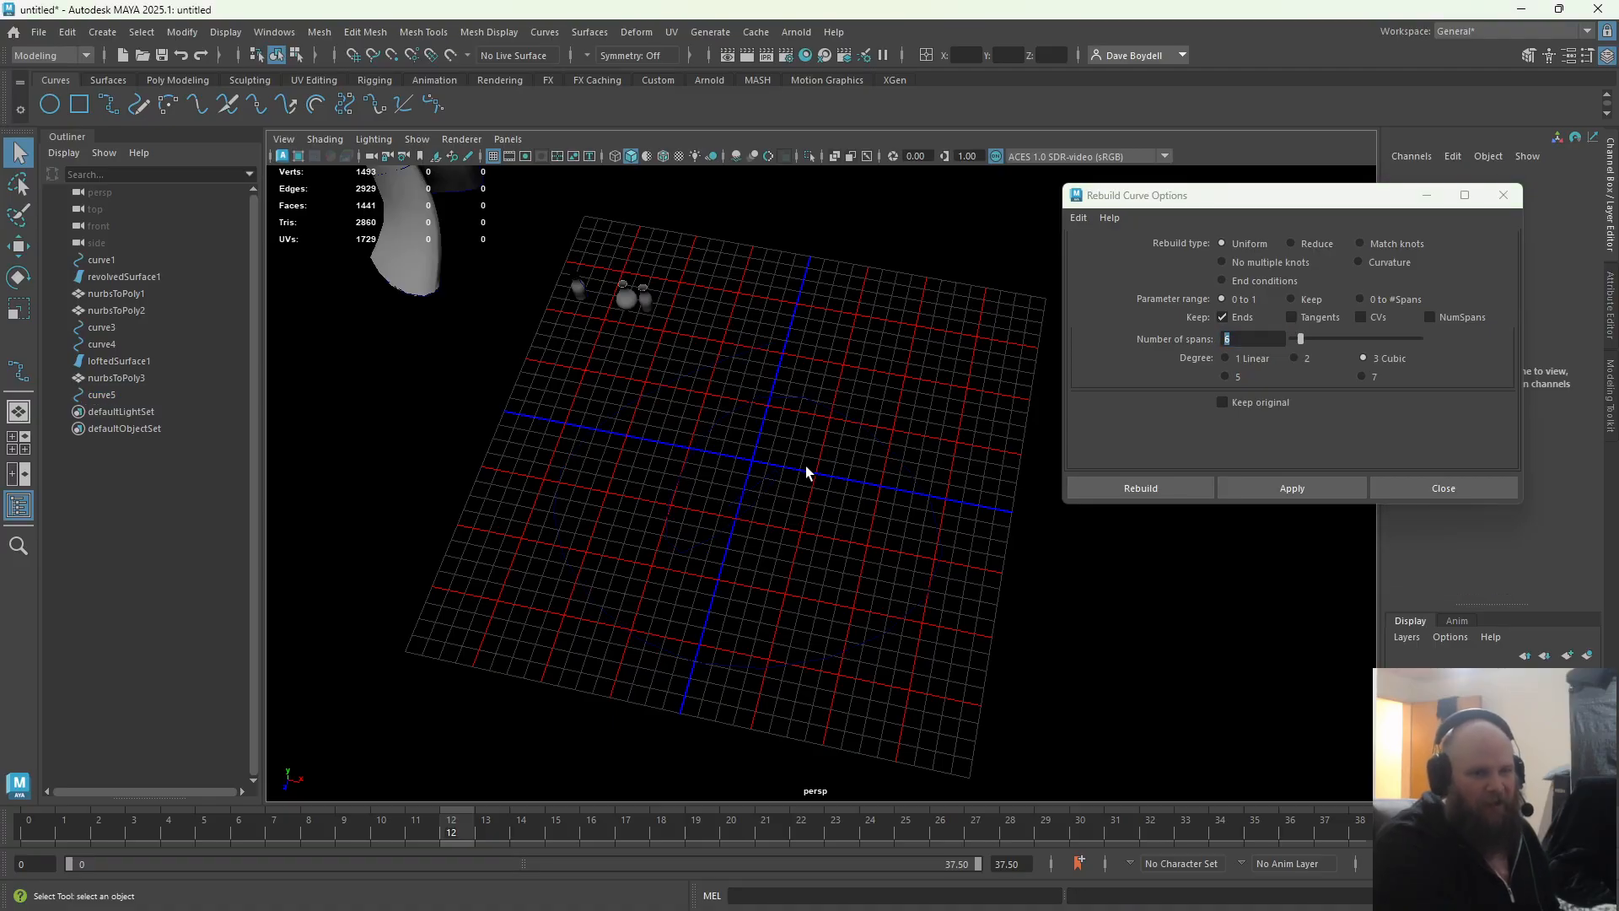
key(ctrl+z)
click(1260, 336)
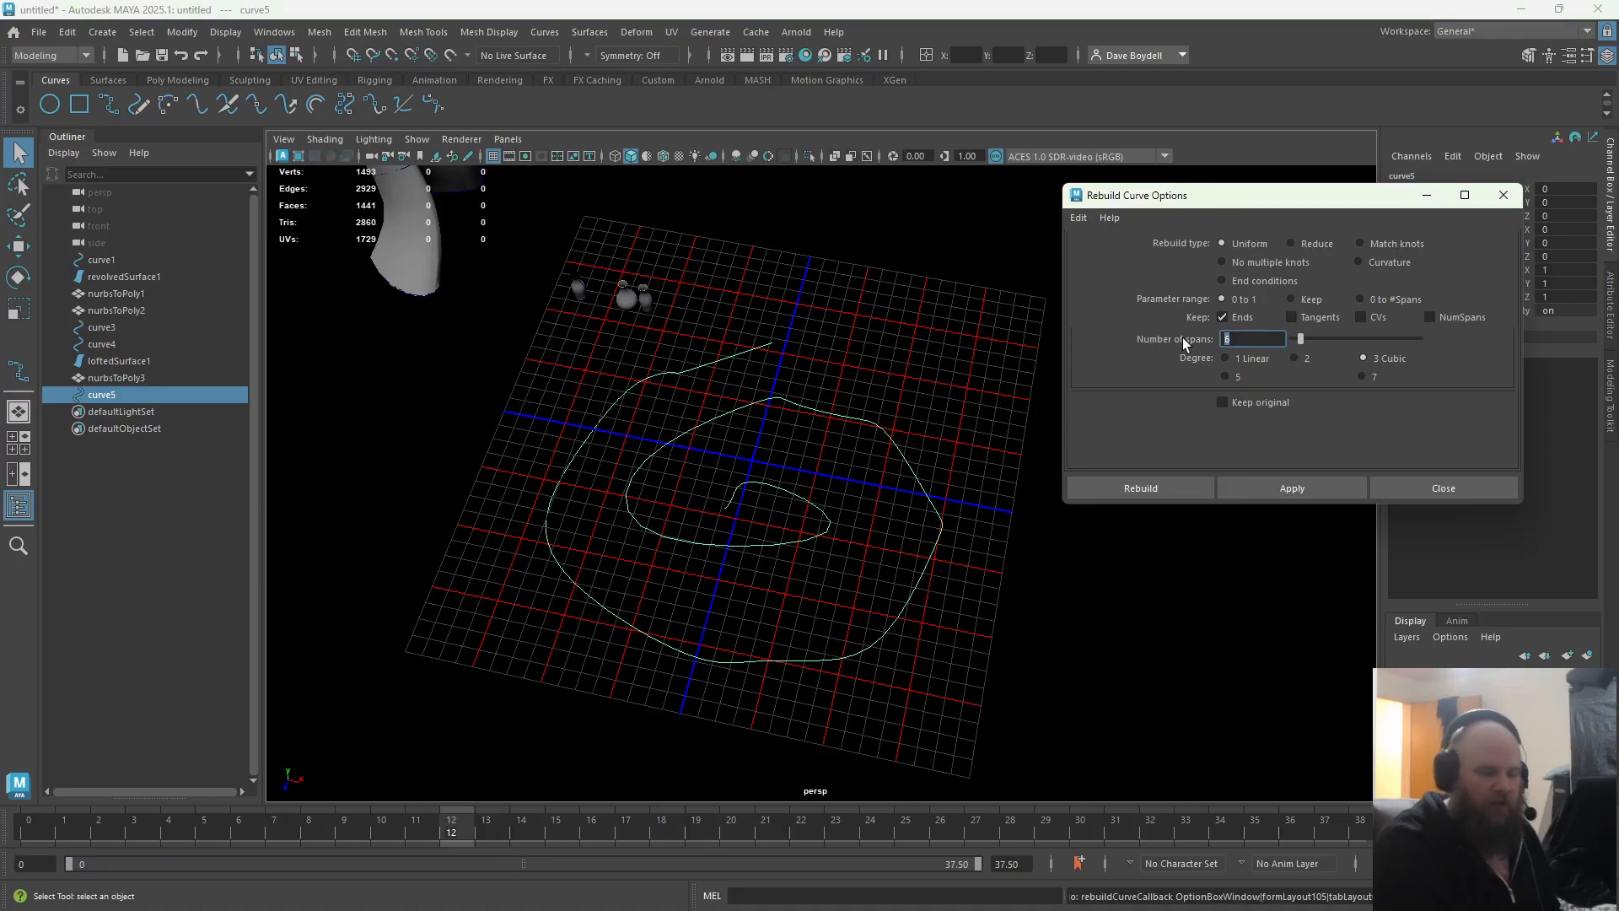
text(12)
key(Return)
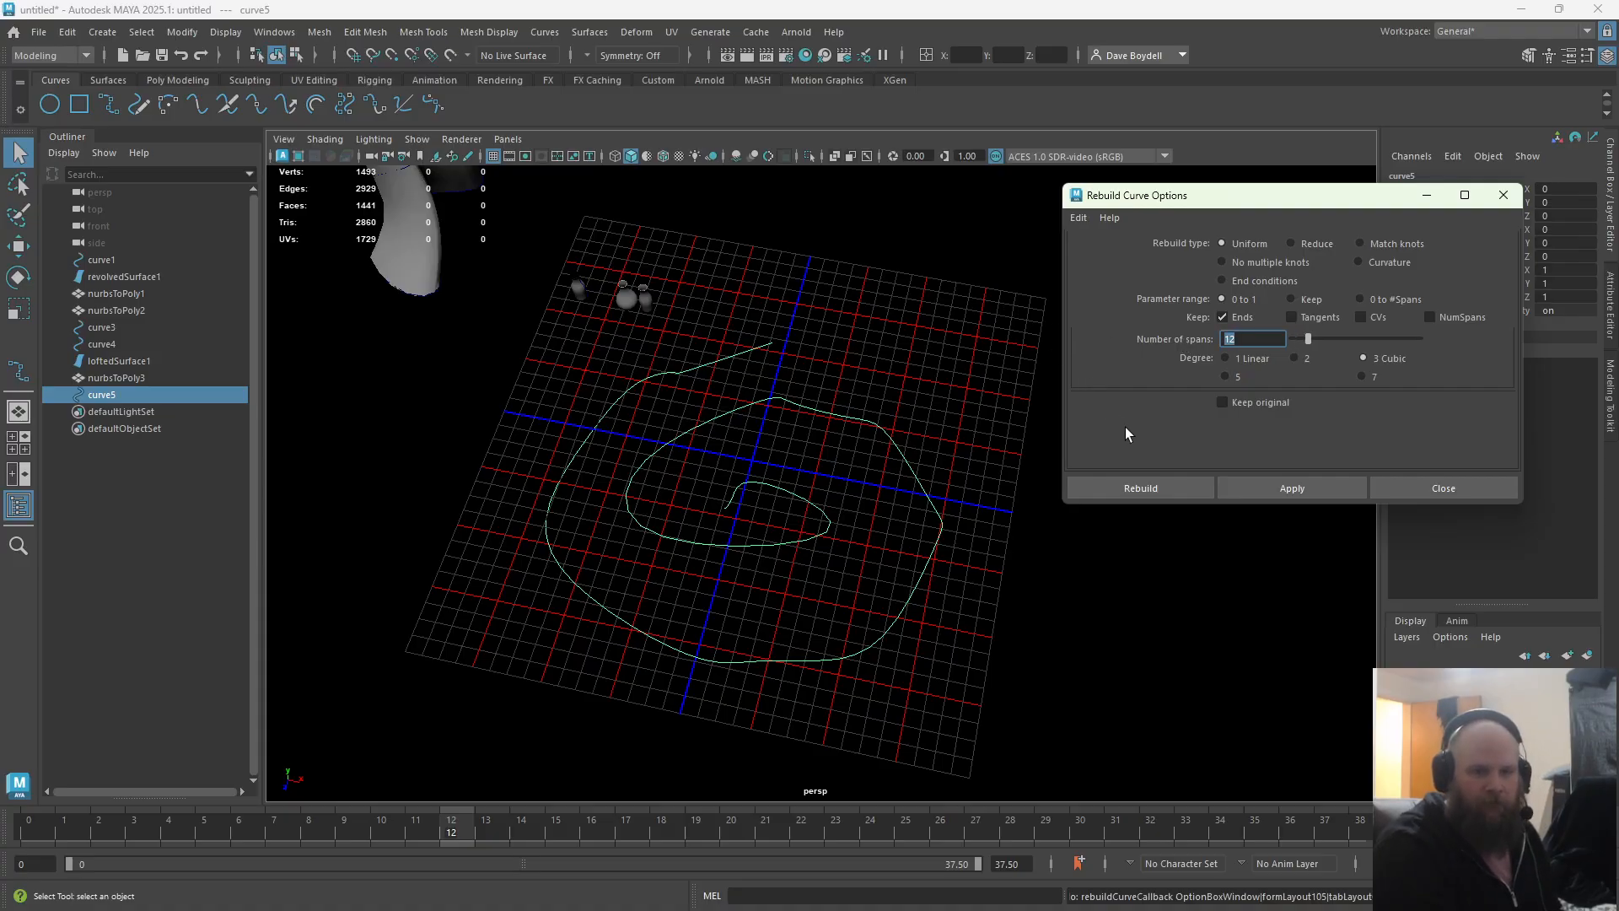
click(1248, 488)
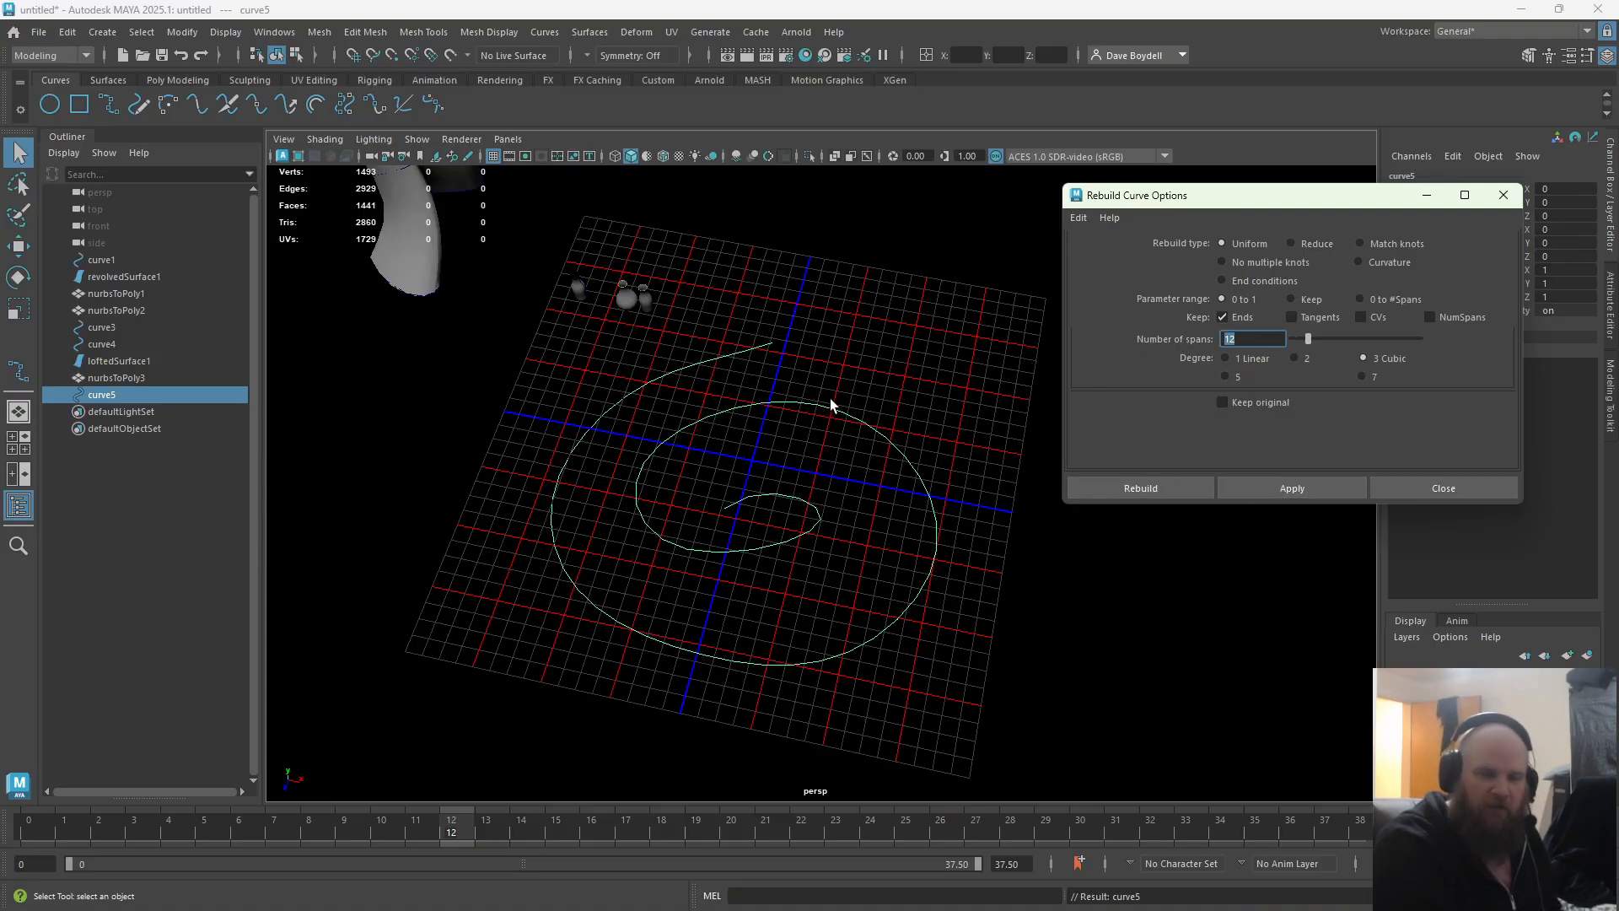
click(1503, 195)
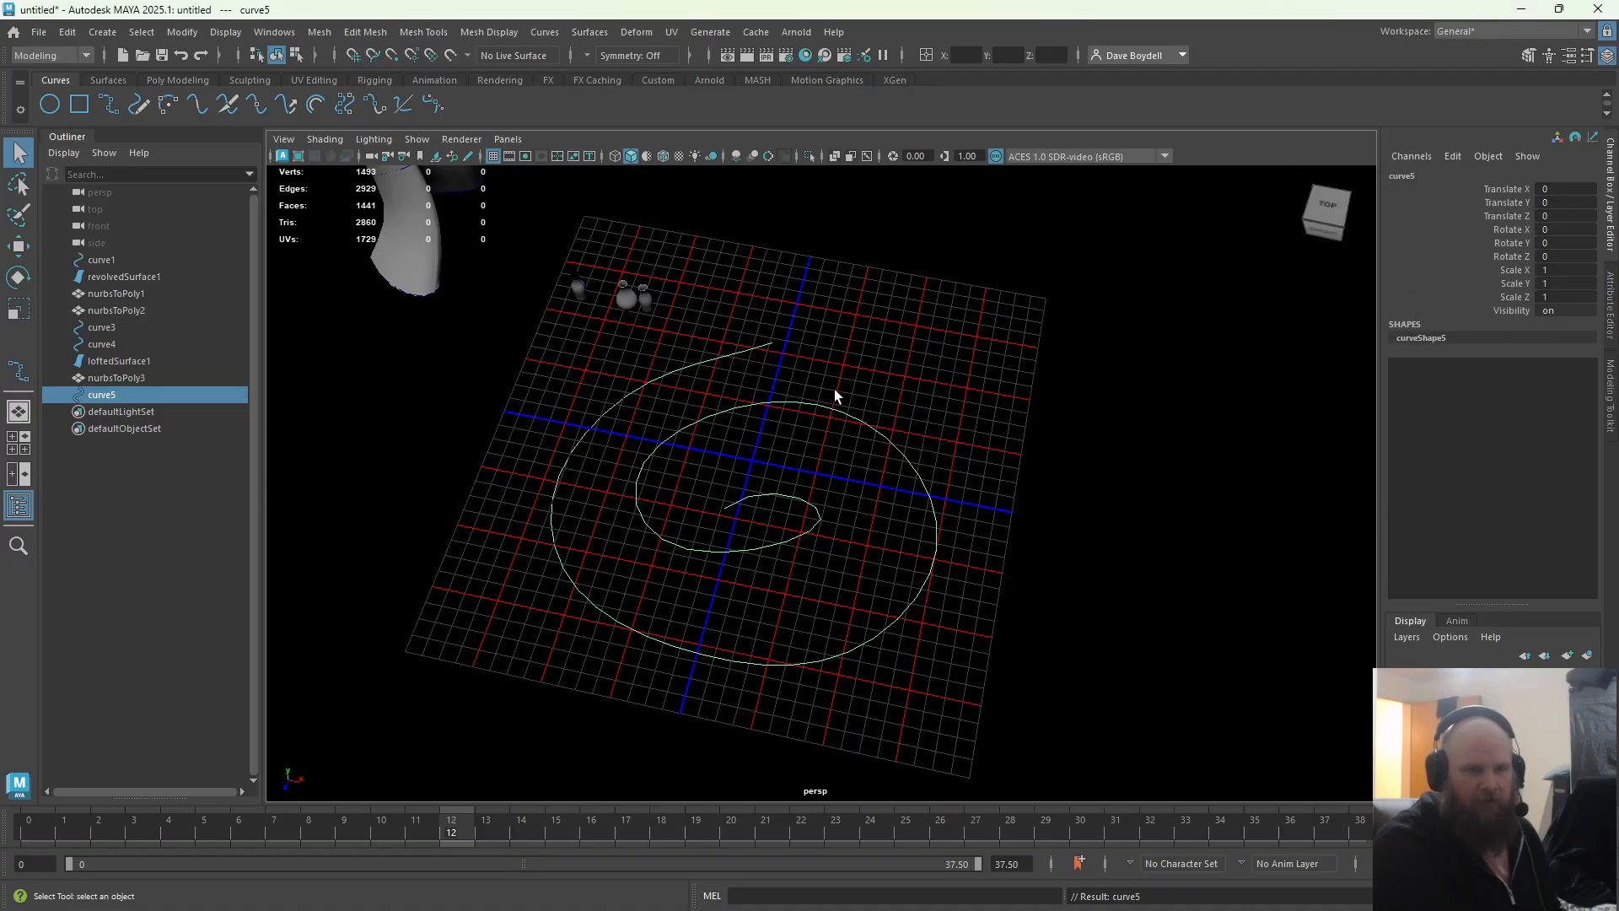
Pull the three control vertices along the left, upper-left and starting part of the spiral's outer turn outward
right_drag(833, 388, 570, 381)
drag(487, 421, 557, 489)
key(w)
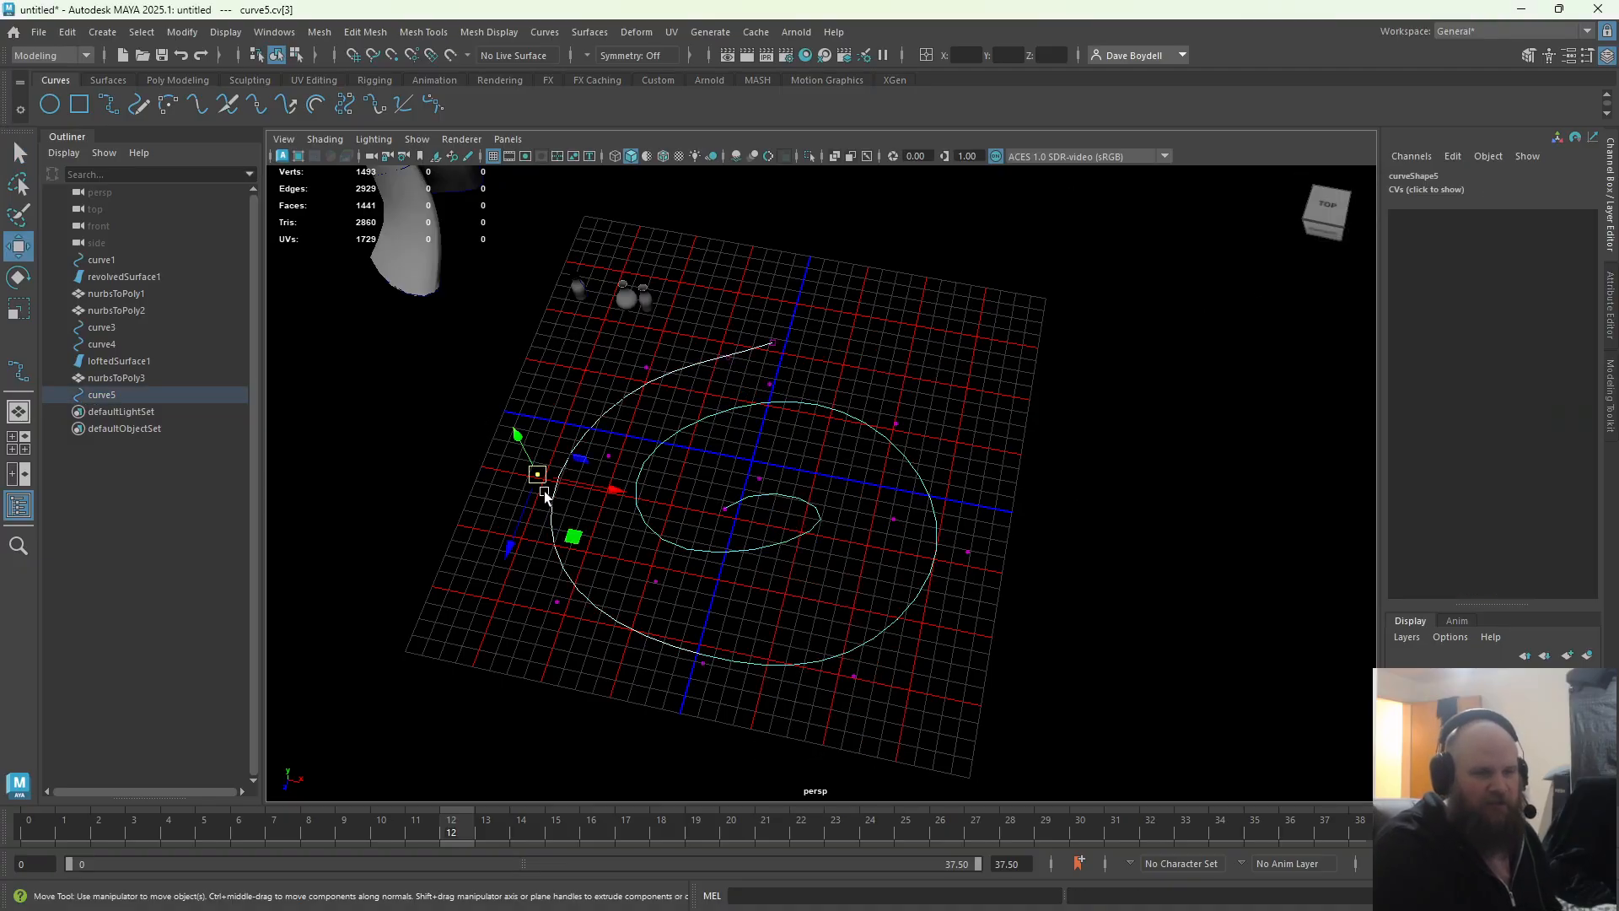
middle_drag(571, 524, 536, 518)
click(647, 367)
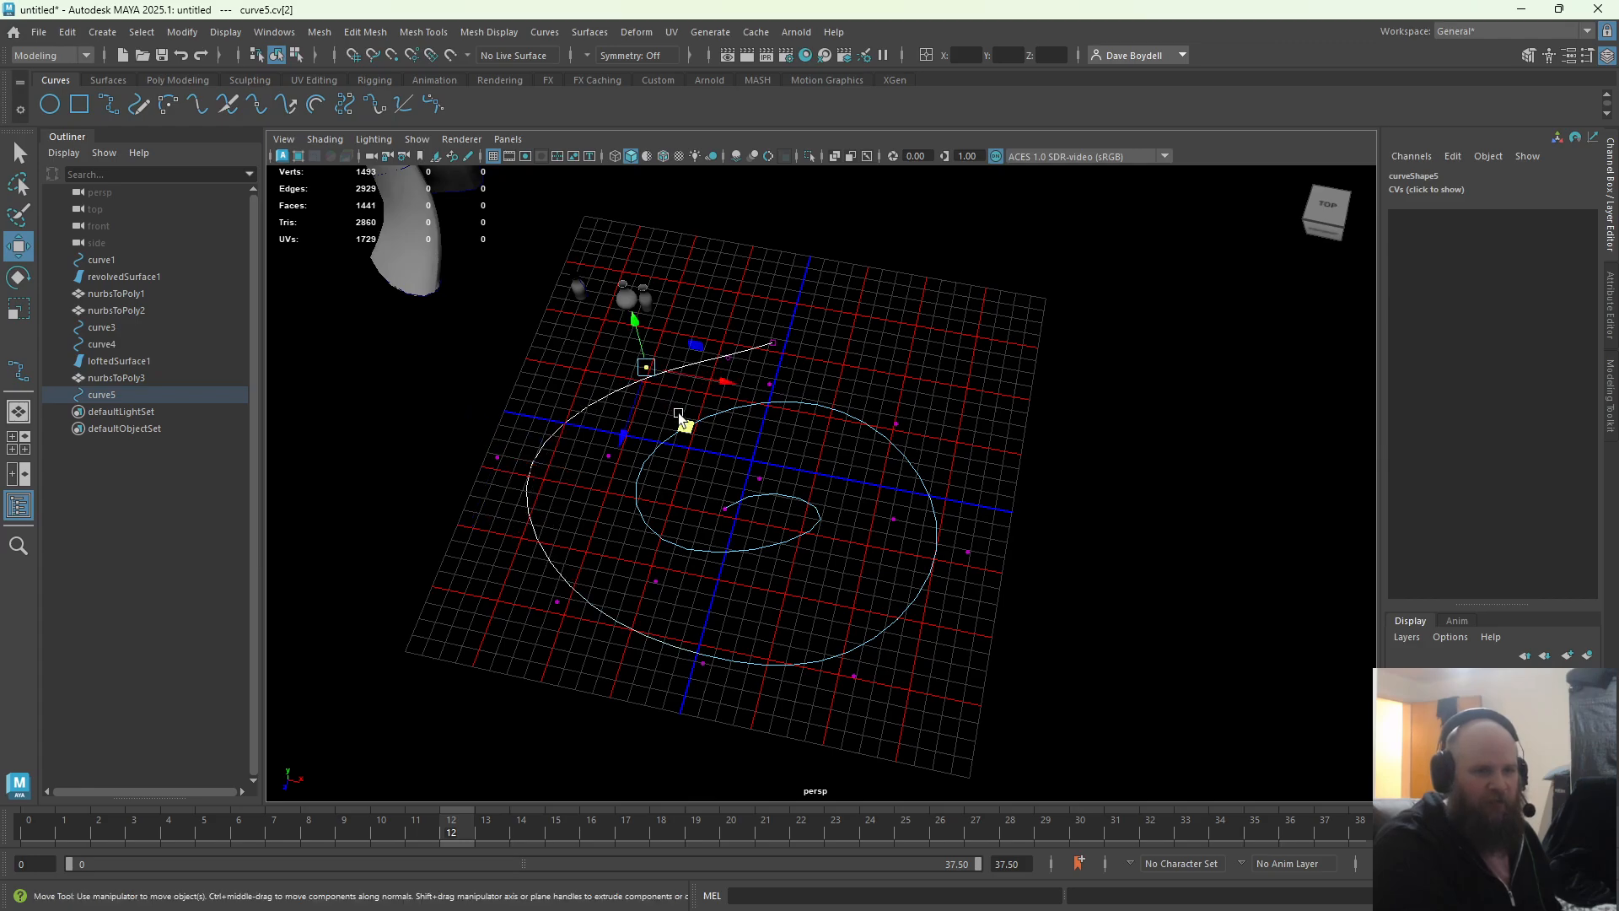
middle_drag(694, 427, 644, 406)
key(q)
click(731, 356)
key(w)
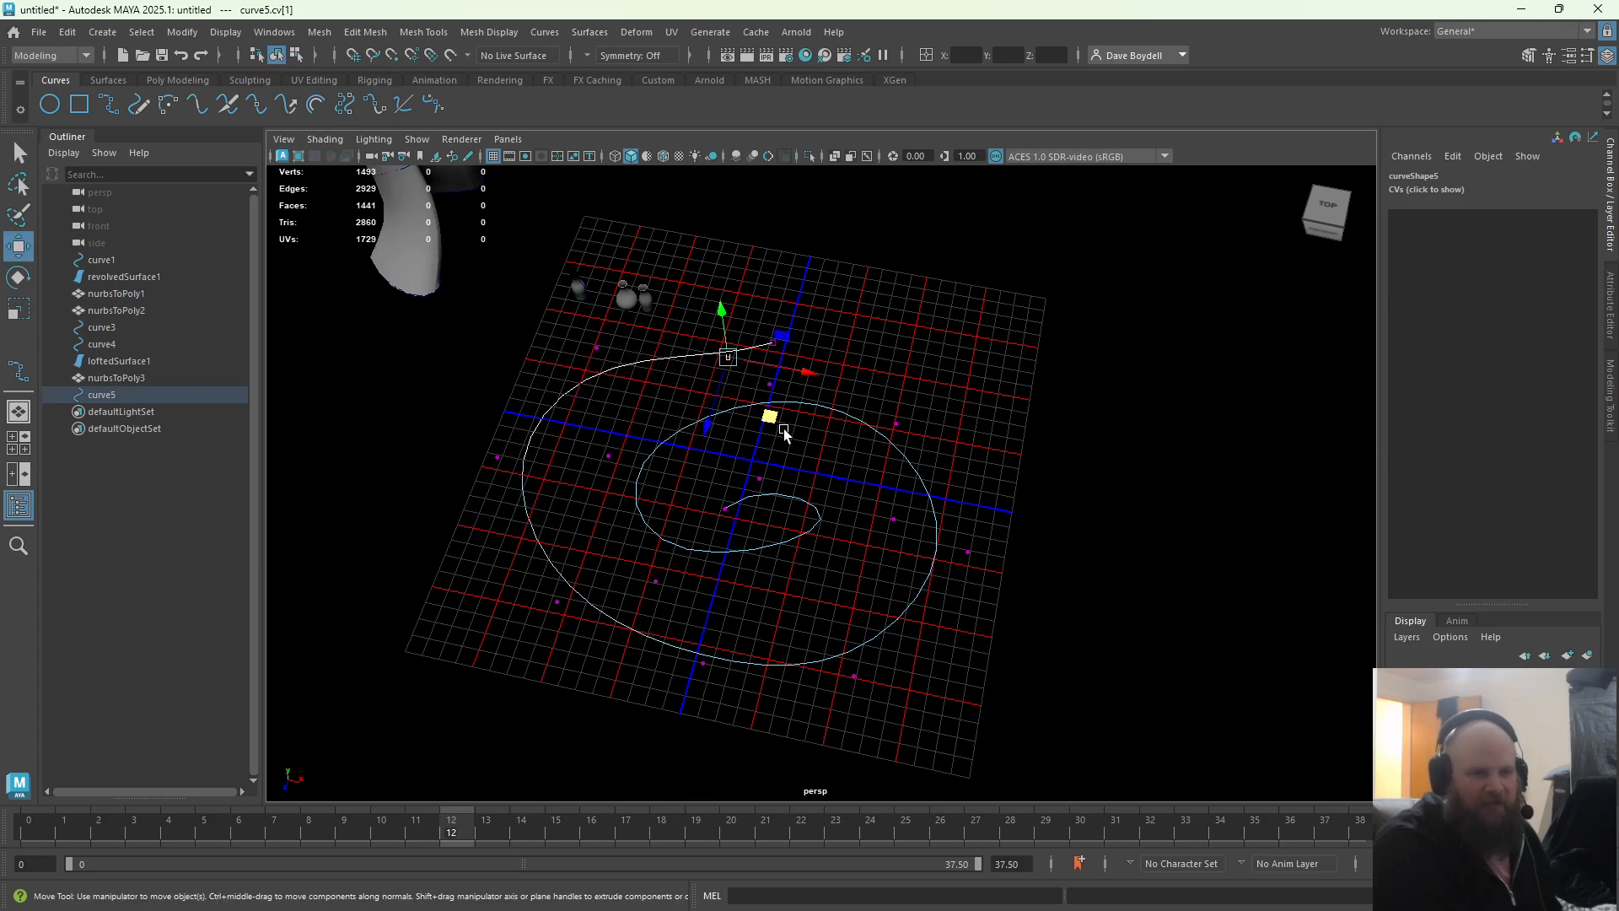
drag(767, 409, 747, 383)
Pull the lower-left and bottom control vertices of the spiral's outer turn outward
click(556, 601)
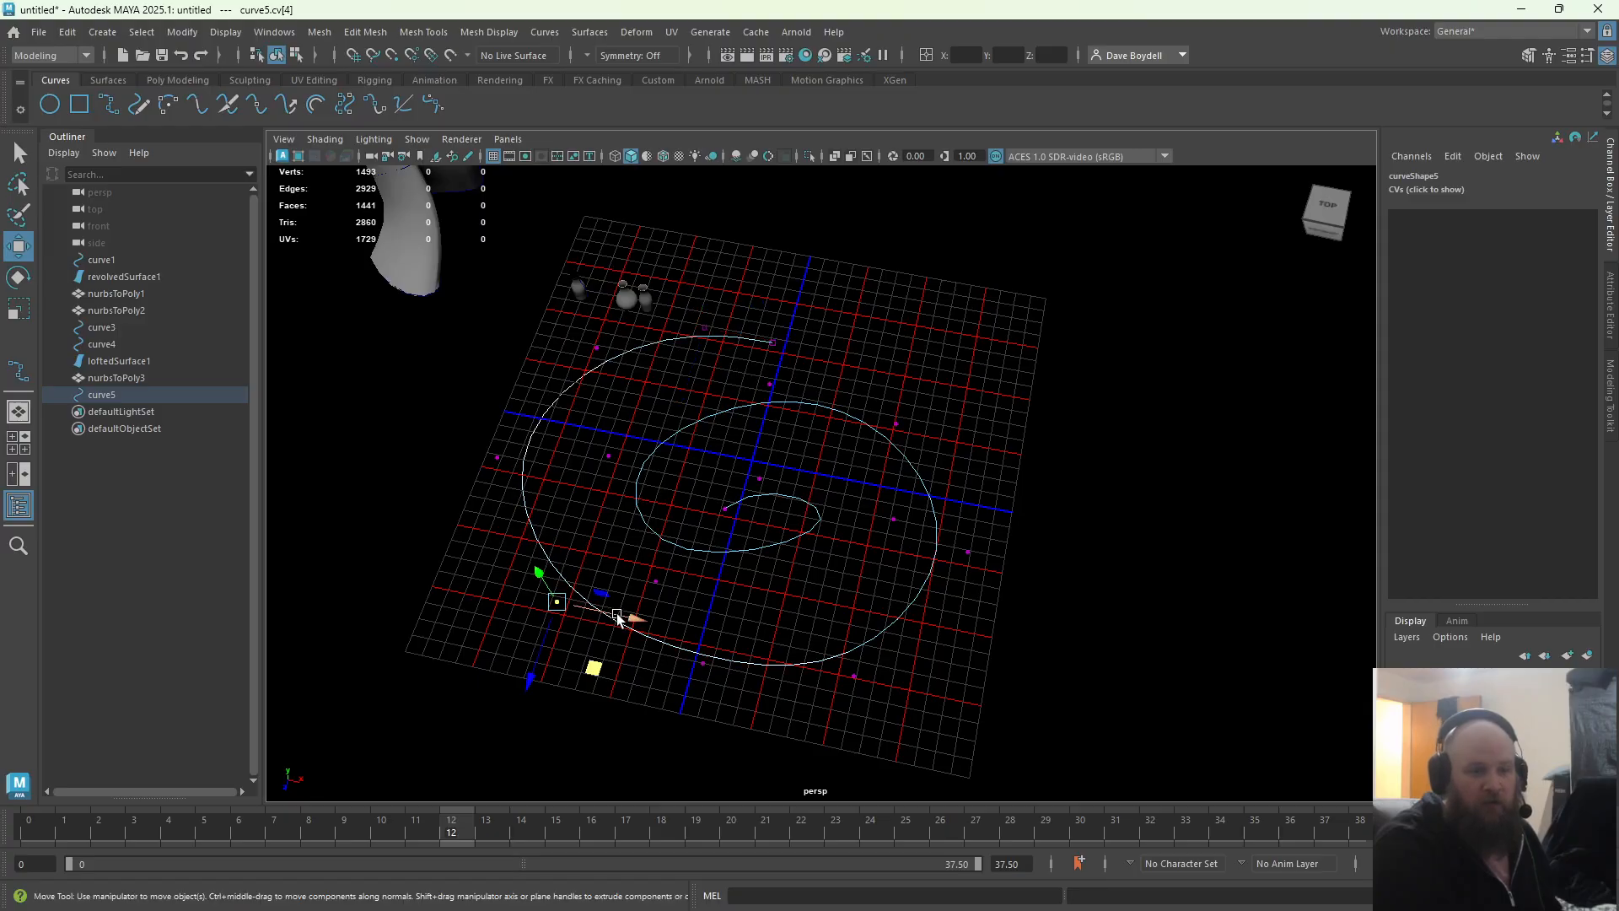
drag(589, 673, 549, 711)
click(703, 663)
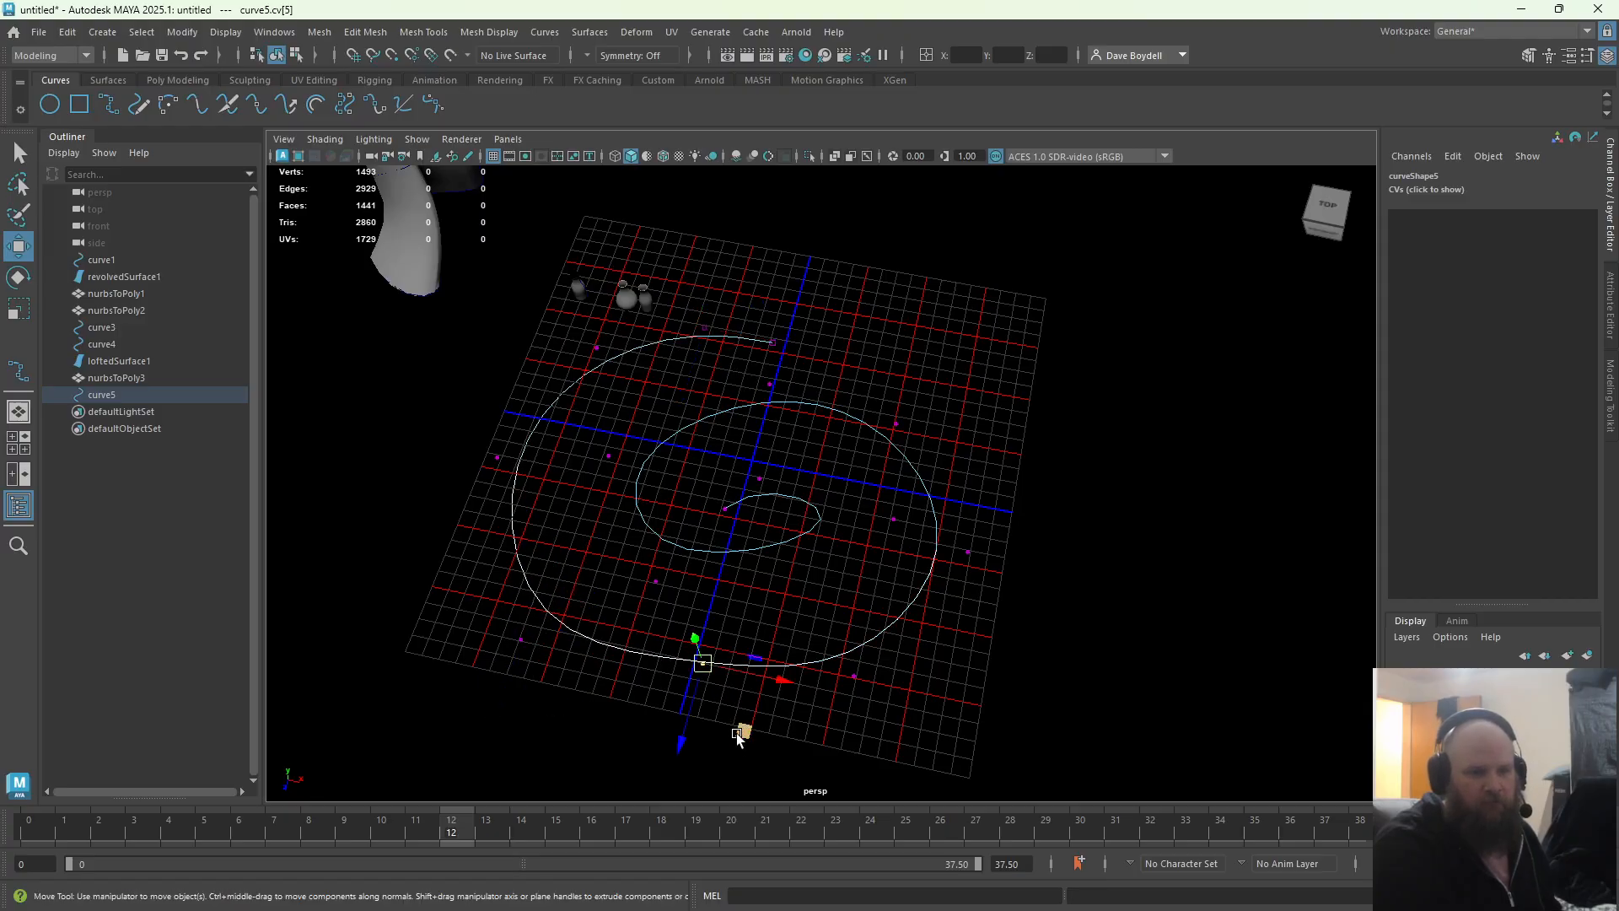
drag(742, 735, 744, 764)
Try to reshape the spiral's inner end by moving the control vertex next to its last point up and outward
alt+middle_drag(790, 733, 670, 730)
drag(607, 501, 680, 504)
key(q)
key(w)
key(q)
key(w)
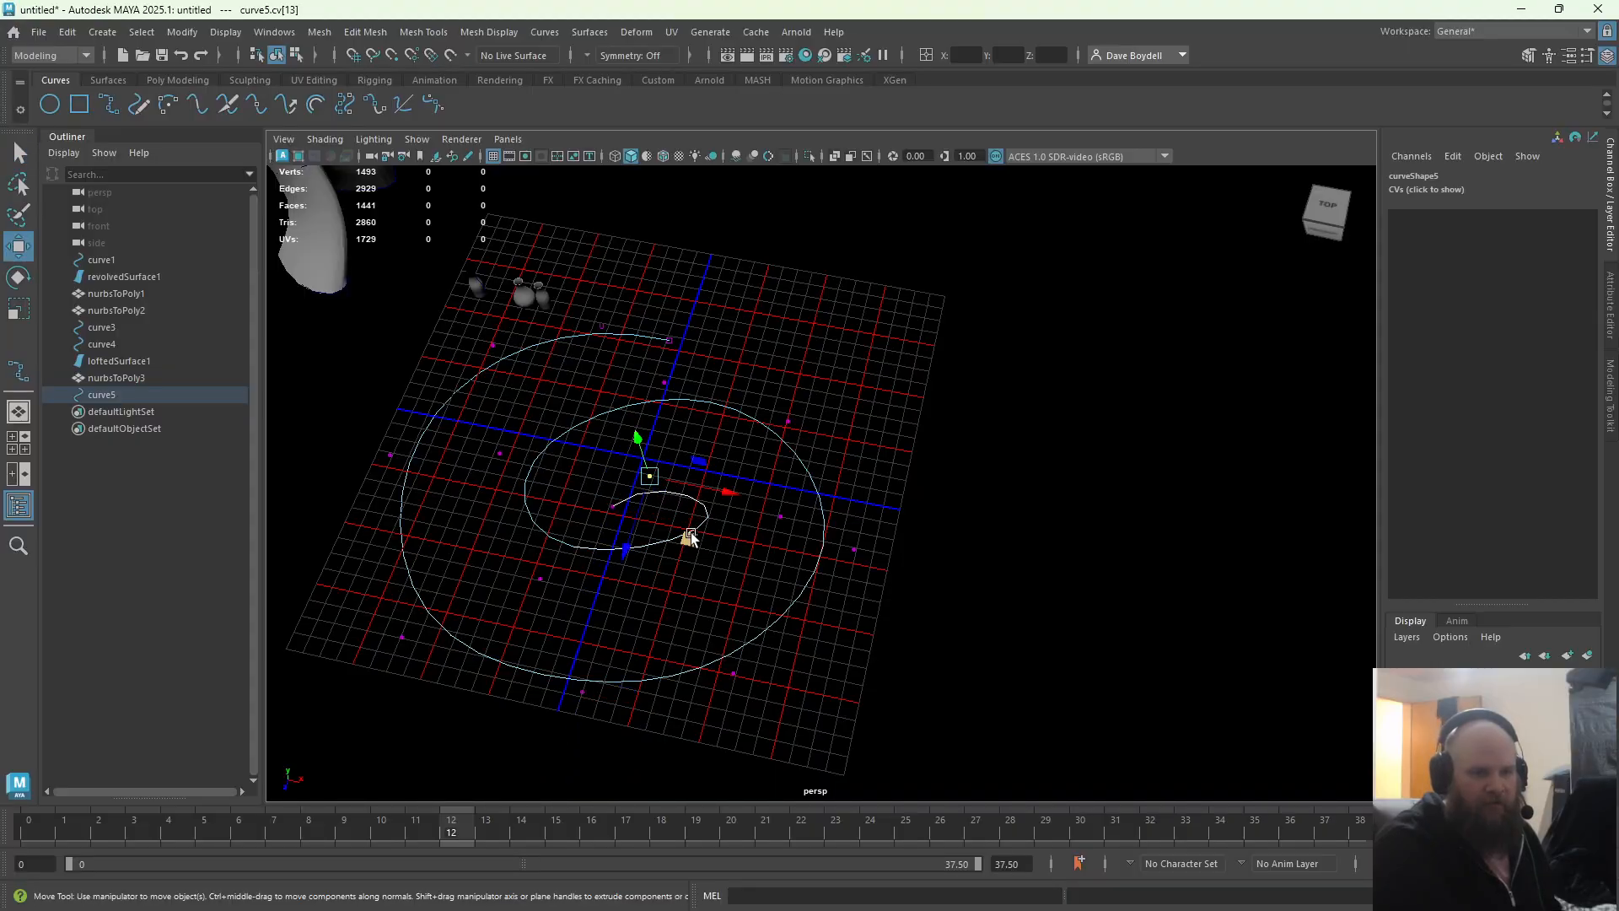
middle_drag(686, 533, 724, 479)
Delete the control vertices of the spiral's inner turns to leave a single open loop, and thin out its lower part
key(q)
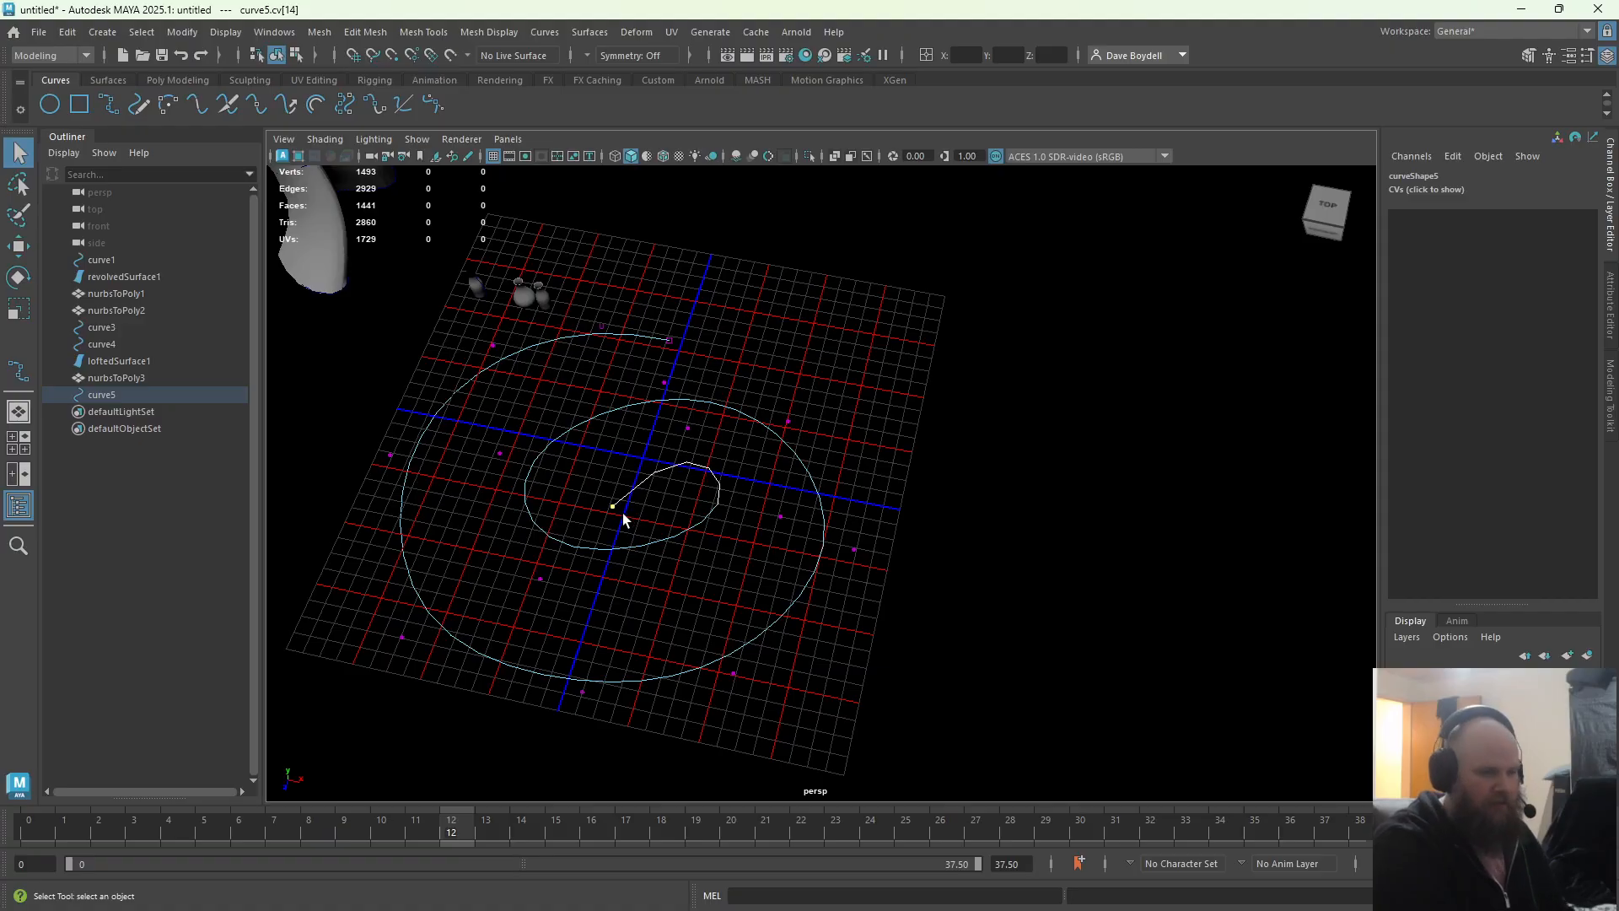
key(Delete)
drag(732, 425, 730, 428)
key(Delete)
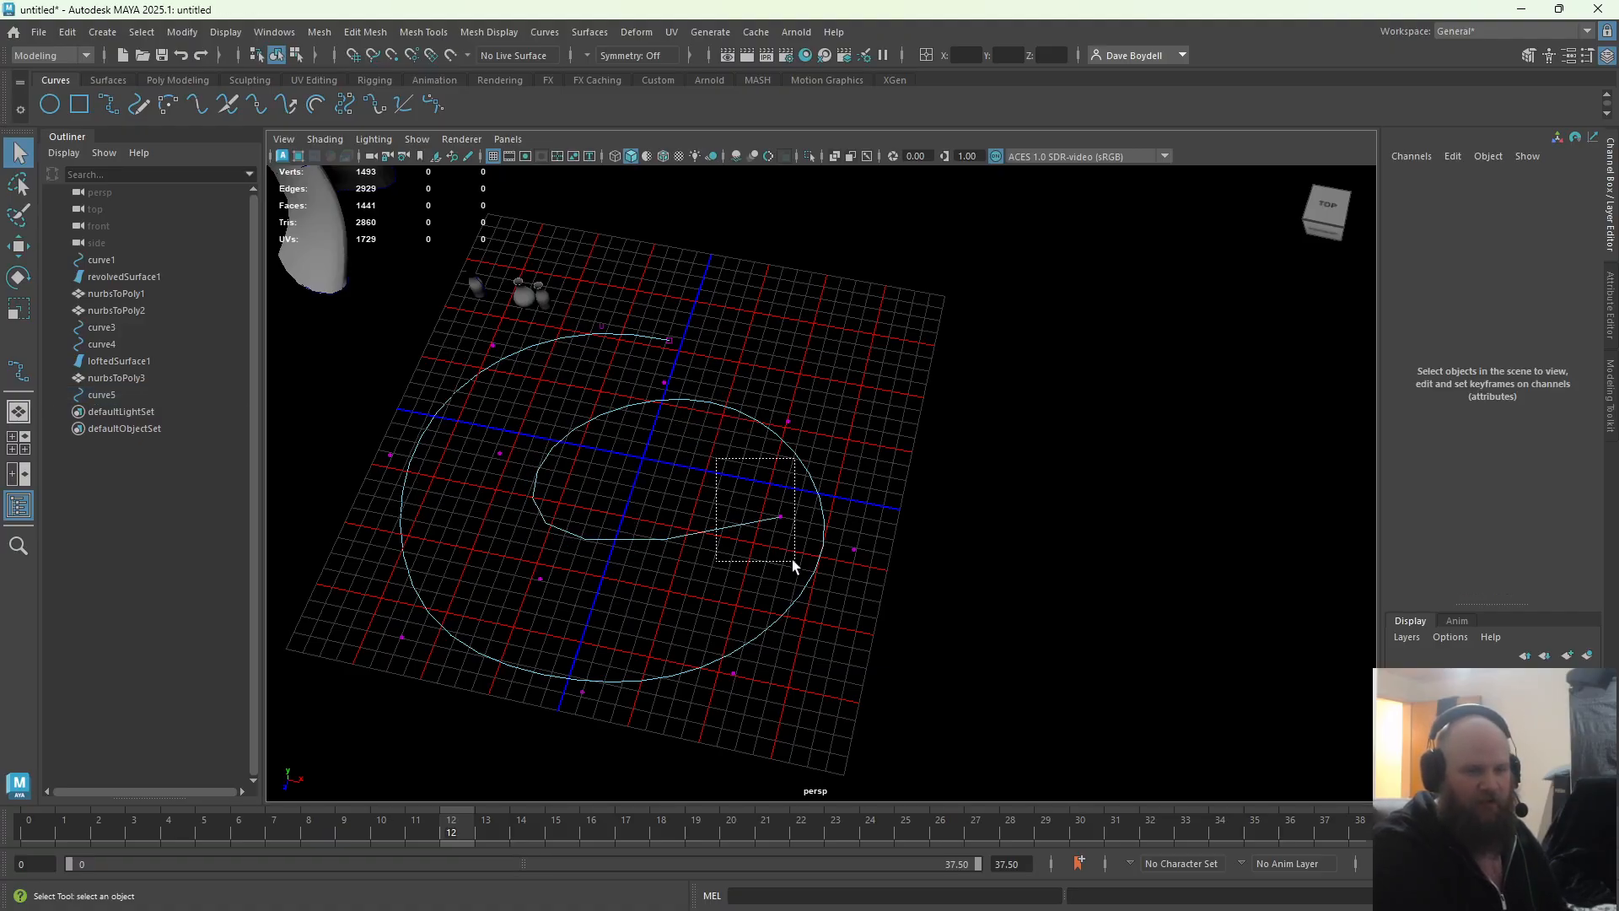
drag(793, 559, 794, 561)
key(Delete)
drag(470, 536, 559, 605)
key(Delete)
drag(477, 429, 547, 491)
key(Delete)
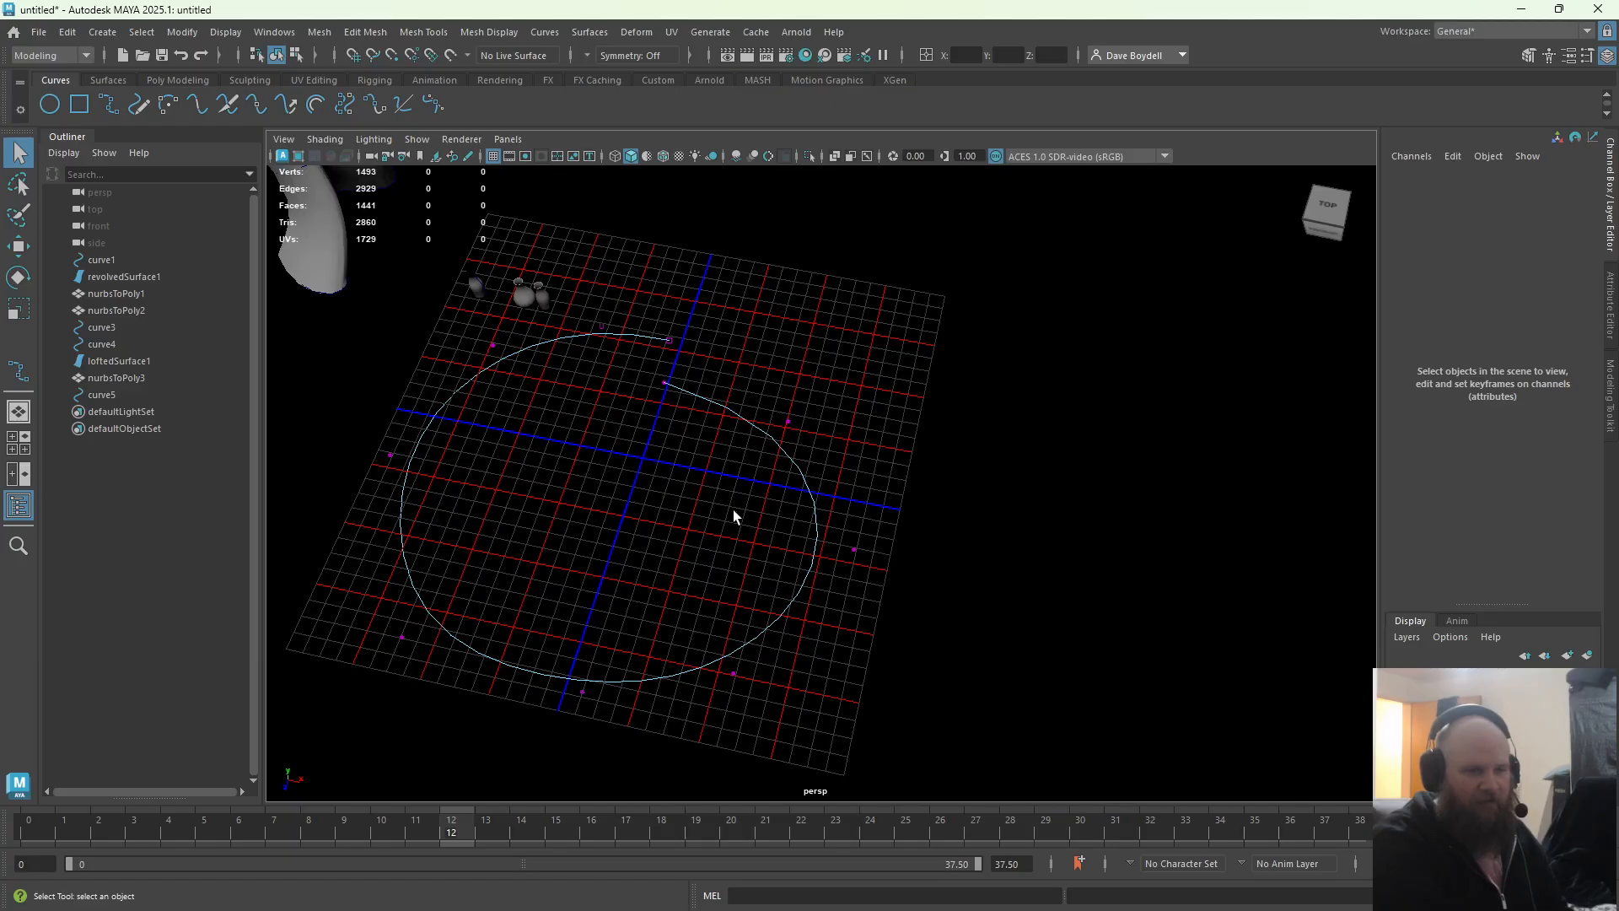
drag(775, 694, 777, 696)
key(Delete)
key(Delete)
Move the loop's bottom, left and right control vertices inward into a tighter ring and return to object mode
drag(387, 580, 666, 698)
key(w)
drag(619, 762, 568, 705)
drag(359, 441, 420, 512)
drag(435, 588, 463, 564)
key(ctrl+z)
drag(742, 497, 810, 643)
key(q)
right_click(738, 458)
right_drag(738, 460, 769, 426)
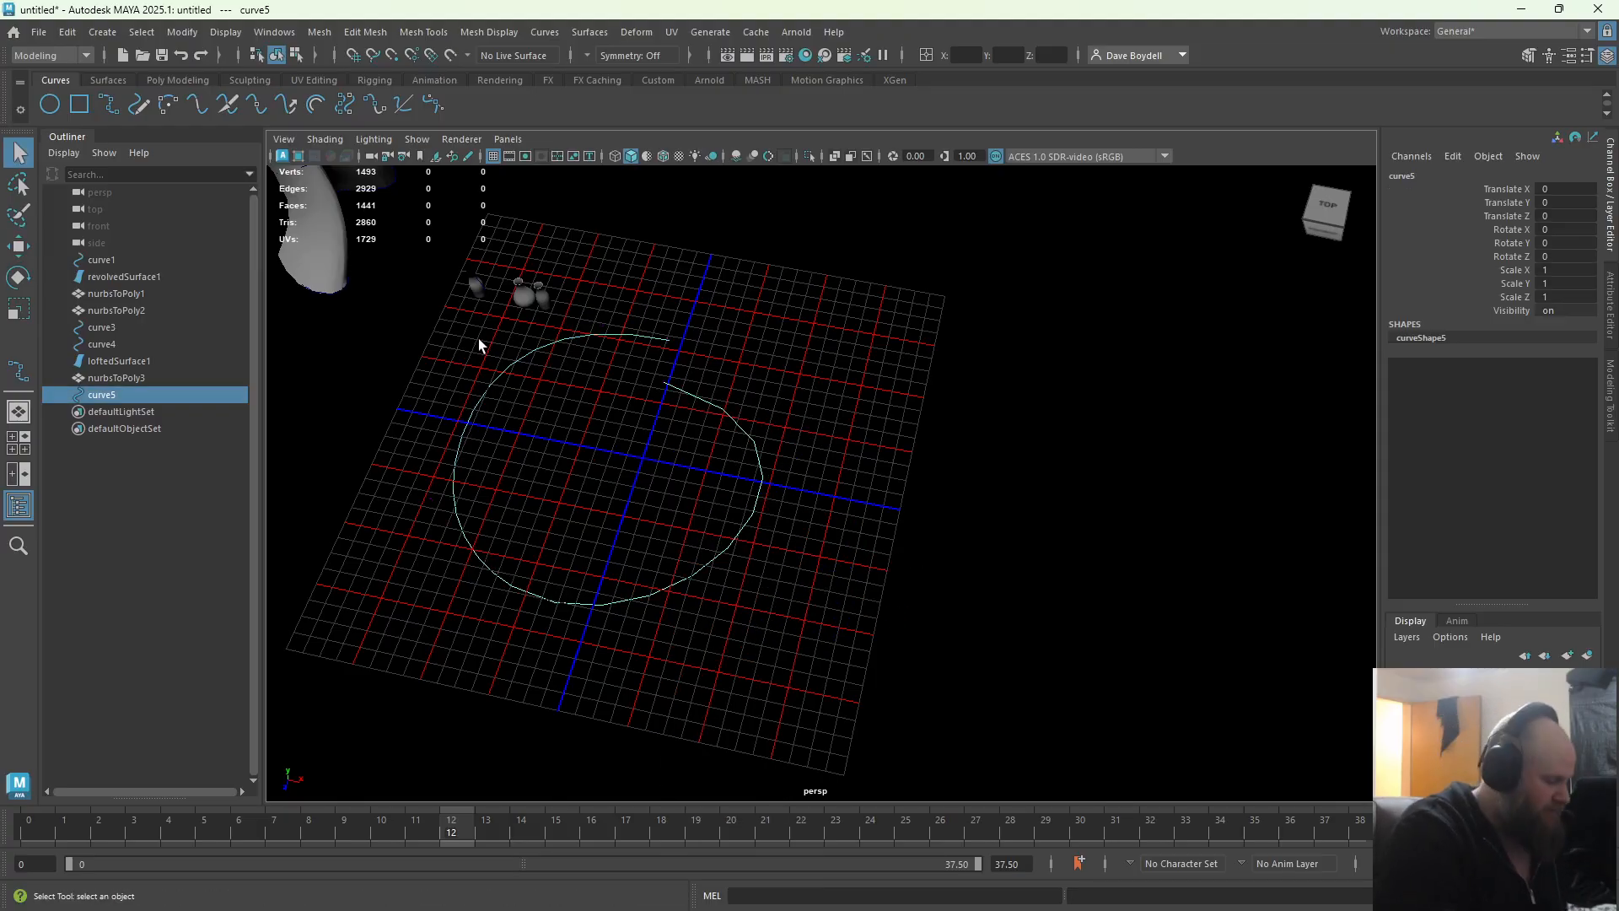
Switch the viewport background back to the blue gradient
key(alt+b)
key(alt+b)
key(alt+b)
alt+middle_drag(472, 351, 741, 392)
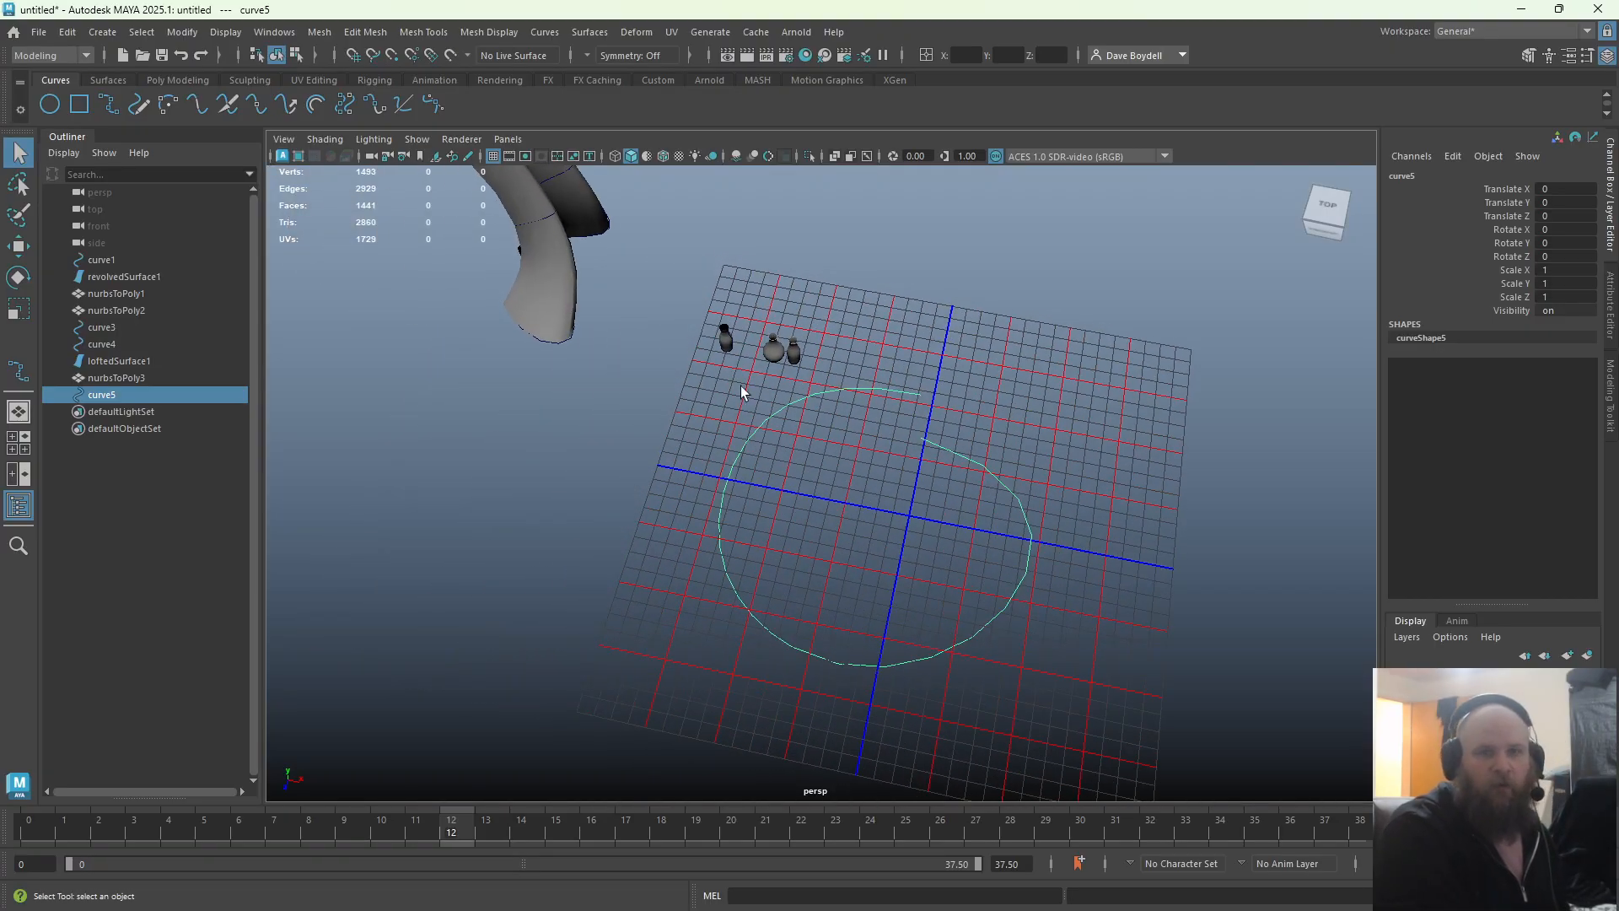
alt+drag(741, 392, 431, 196)
Create a sweep mesh along the open loop curve
click(178, 80)
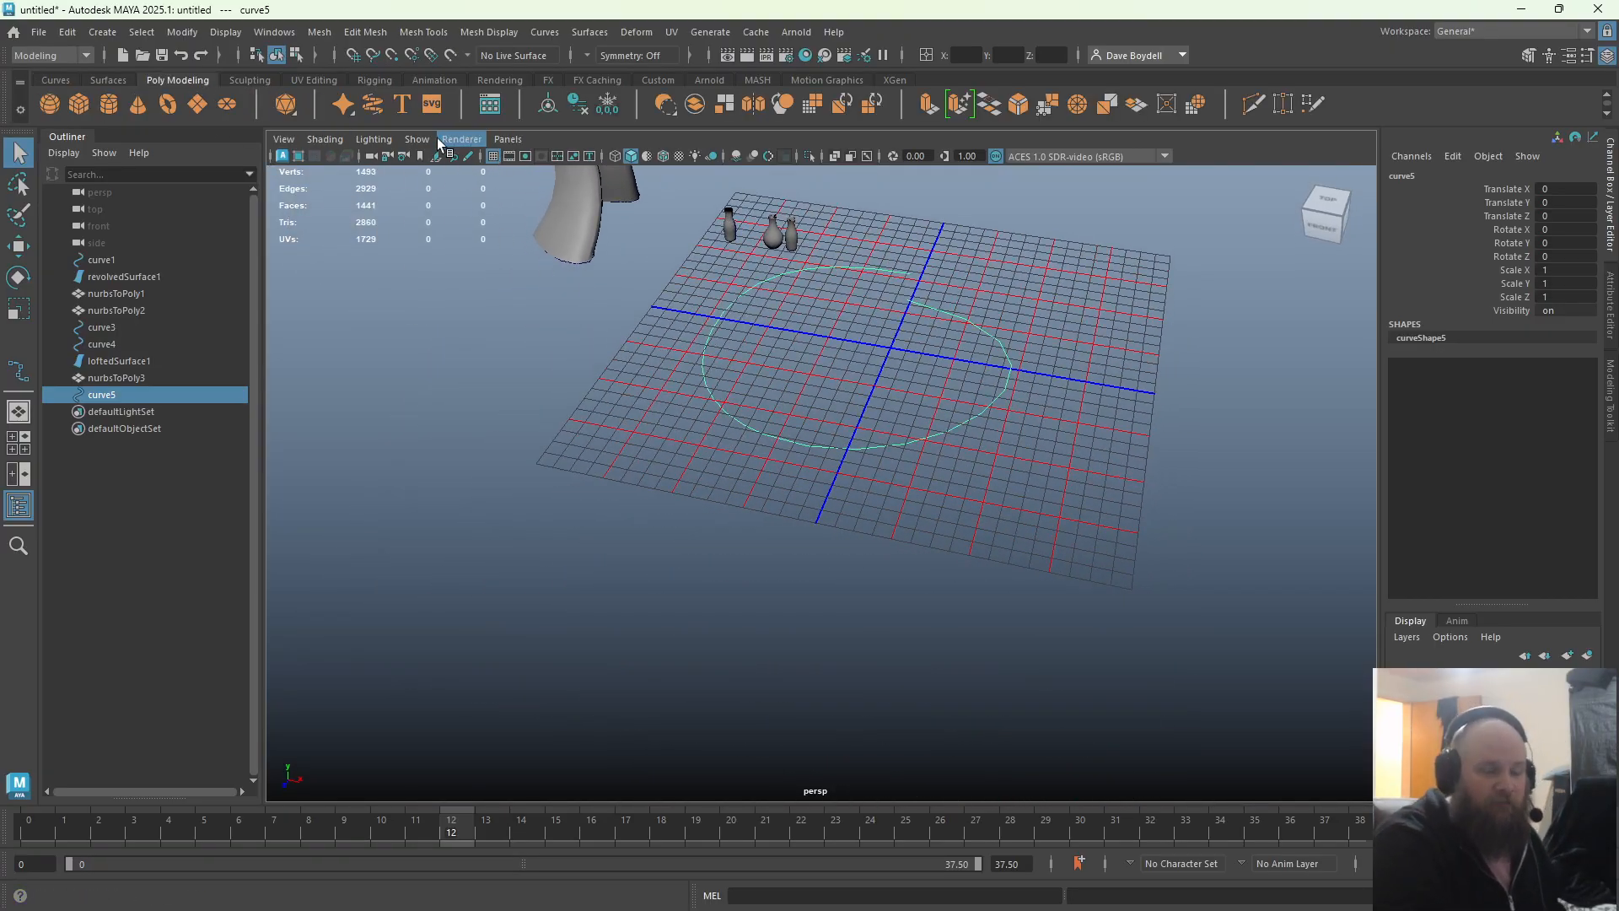
click(378, 104)
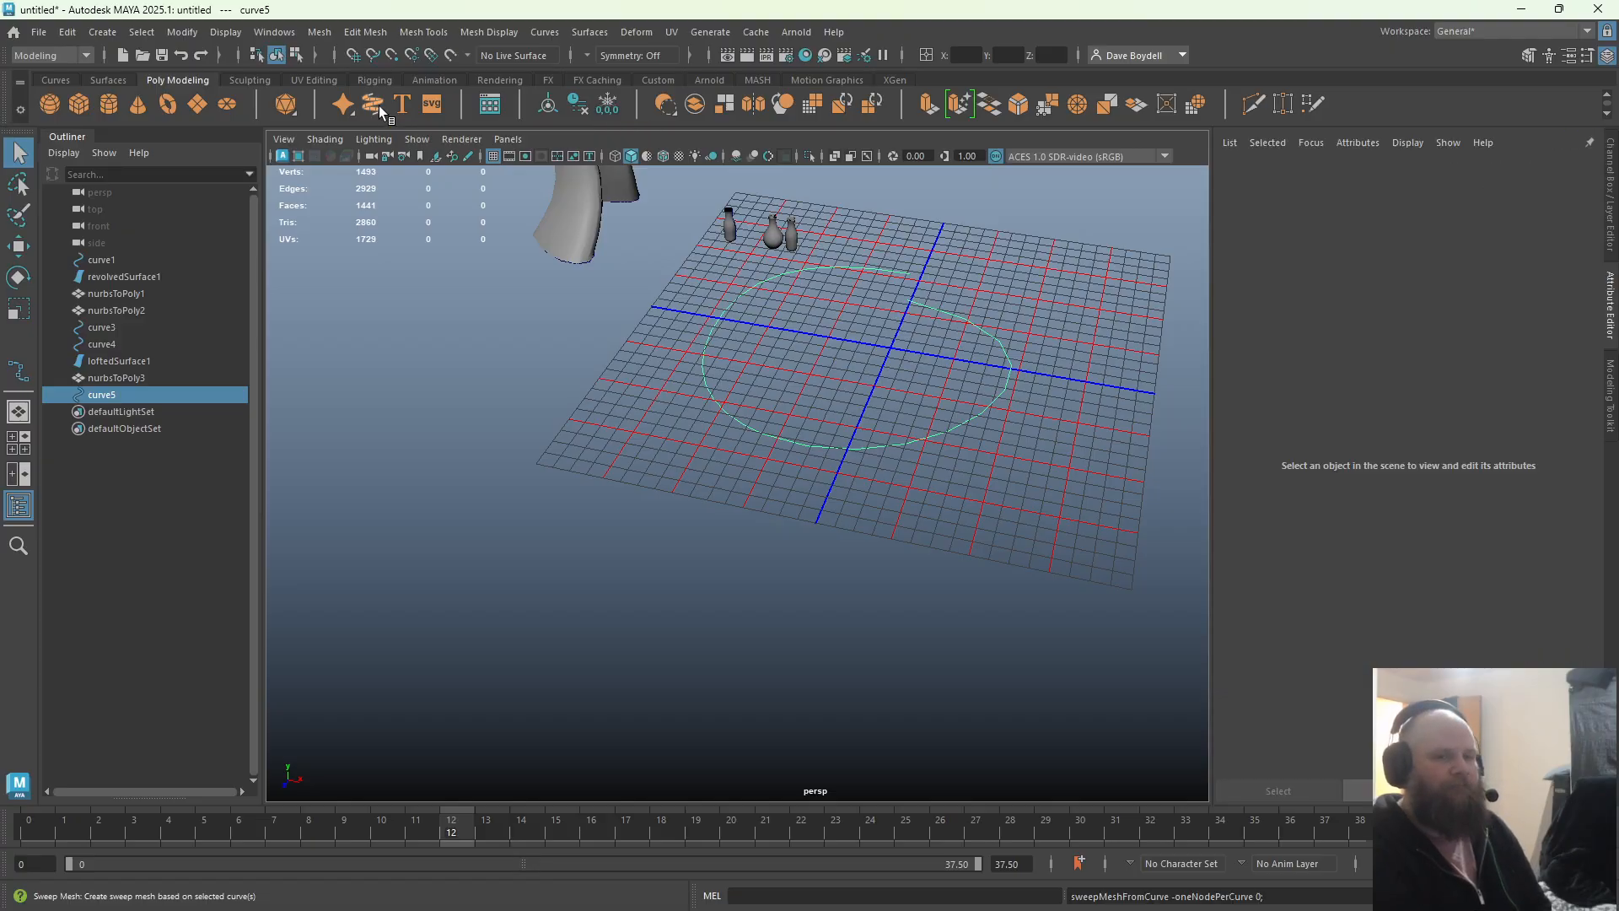
alt+right_drag(873, 295, 1012, 463)
alt+middle_drag(1012, 463, 826, 479)
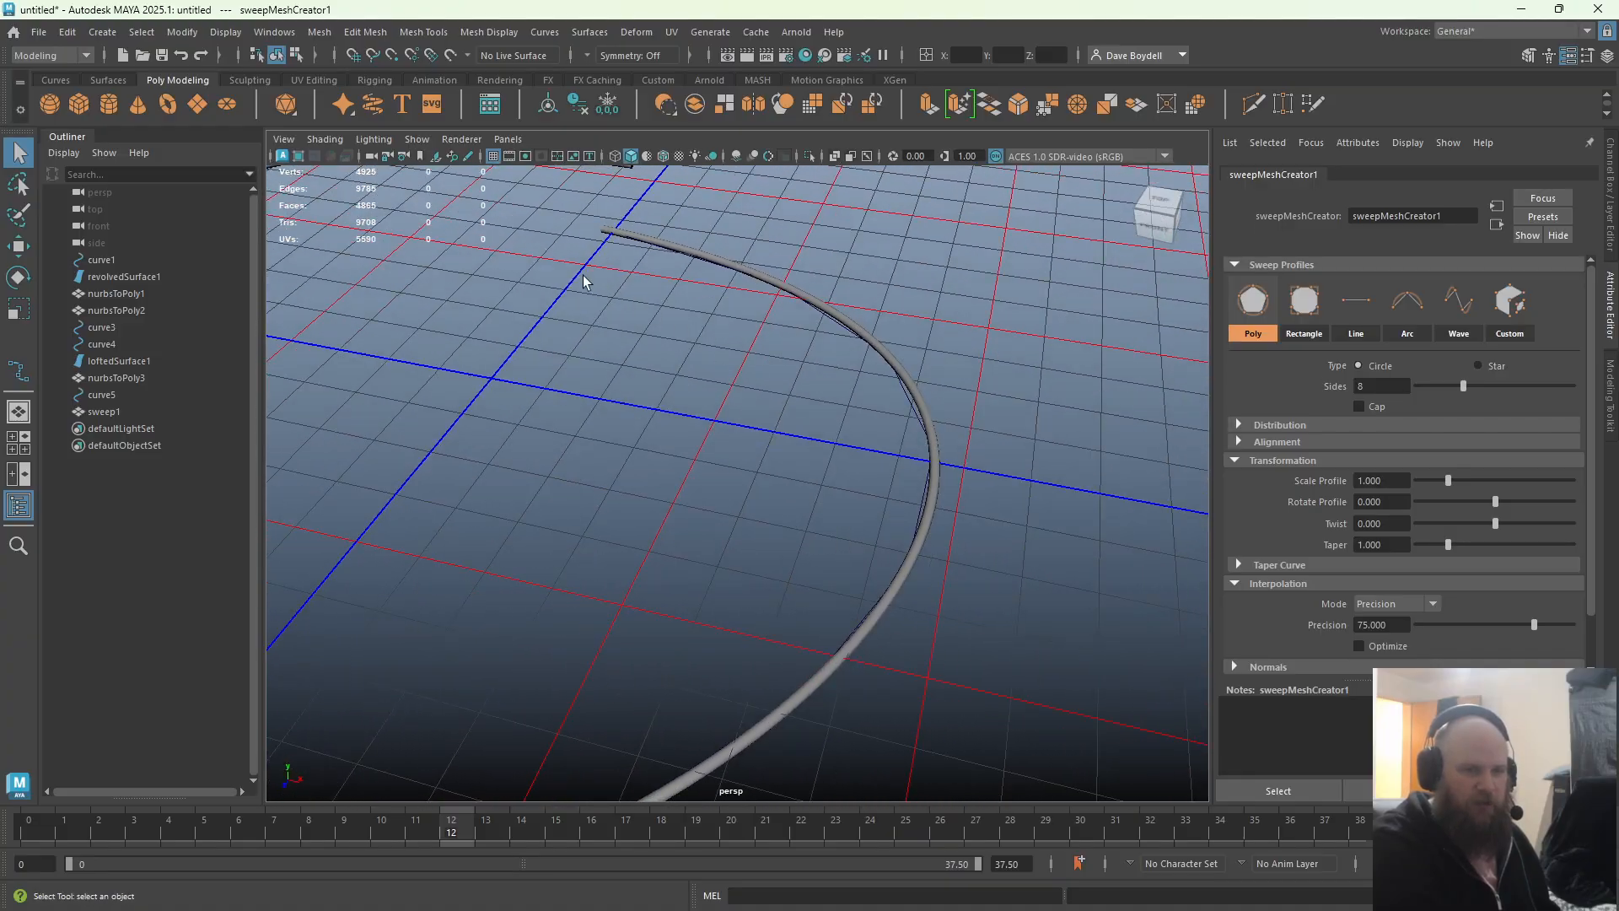
Select the swept tube with its curve, frame them and examine the tube's shape up close
alt+drag(583, 282, 860, 297)
alt+middle_drag(939, 311, 815, 325)
drag(920, 345, 998, 404)
key(f)
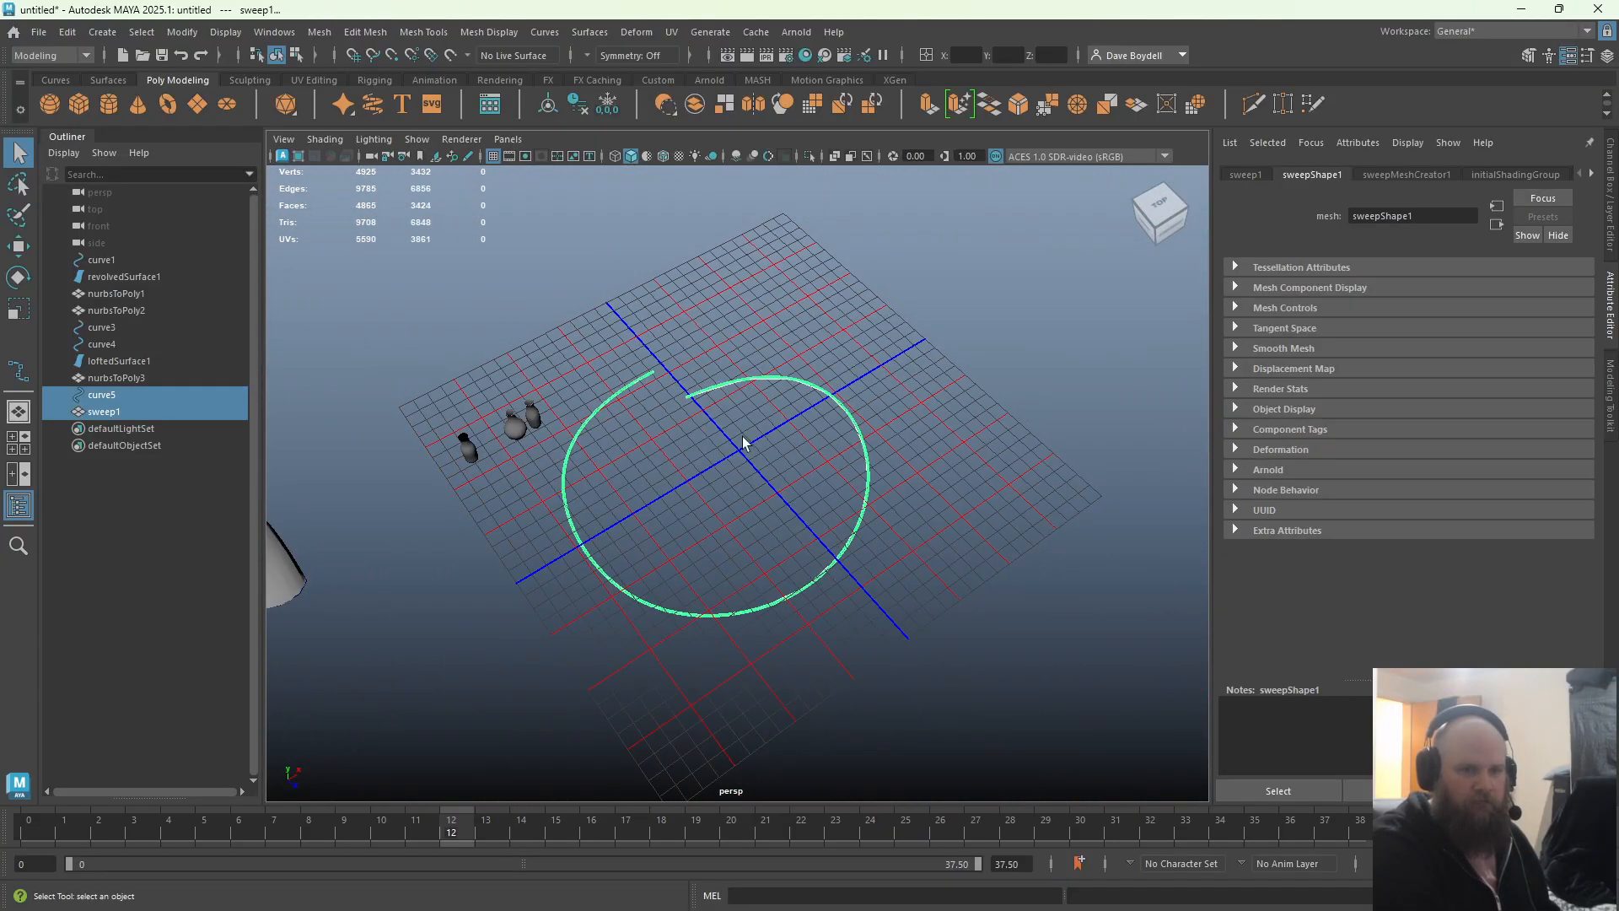
alt+drag(742, 443, 733, 346)
alt+right_drag(733, 346, 1189, 568)
alt+drag(1189, 567, 1071, 354)
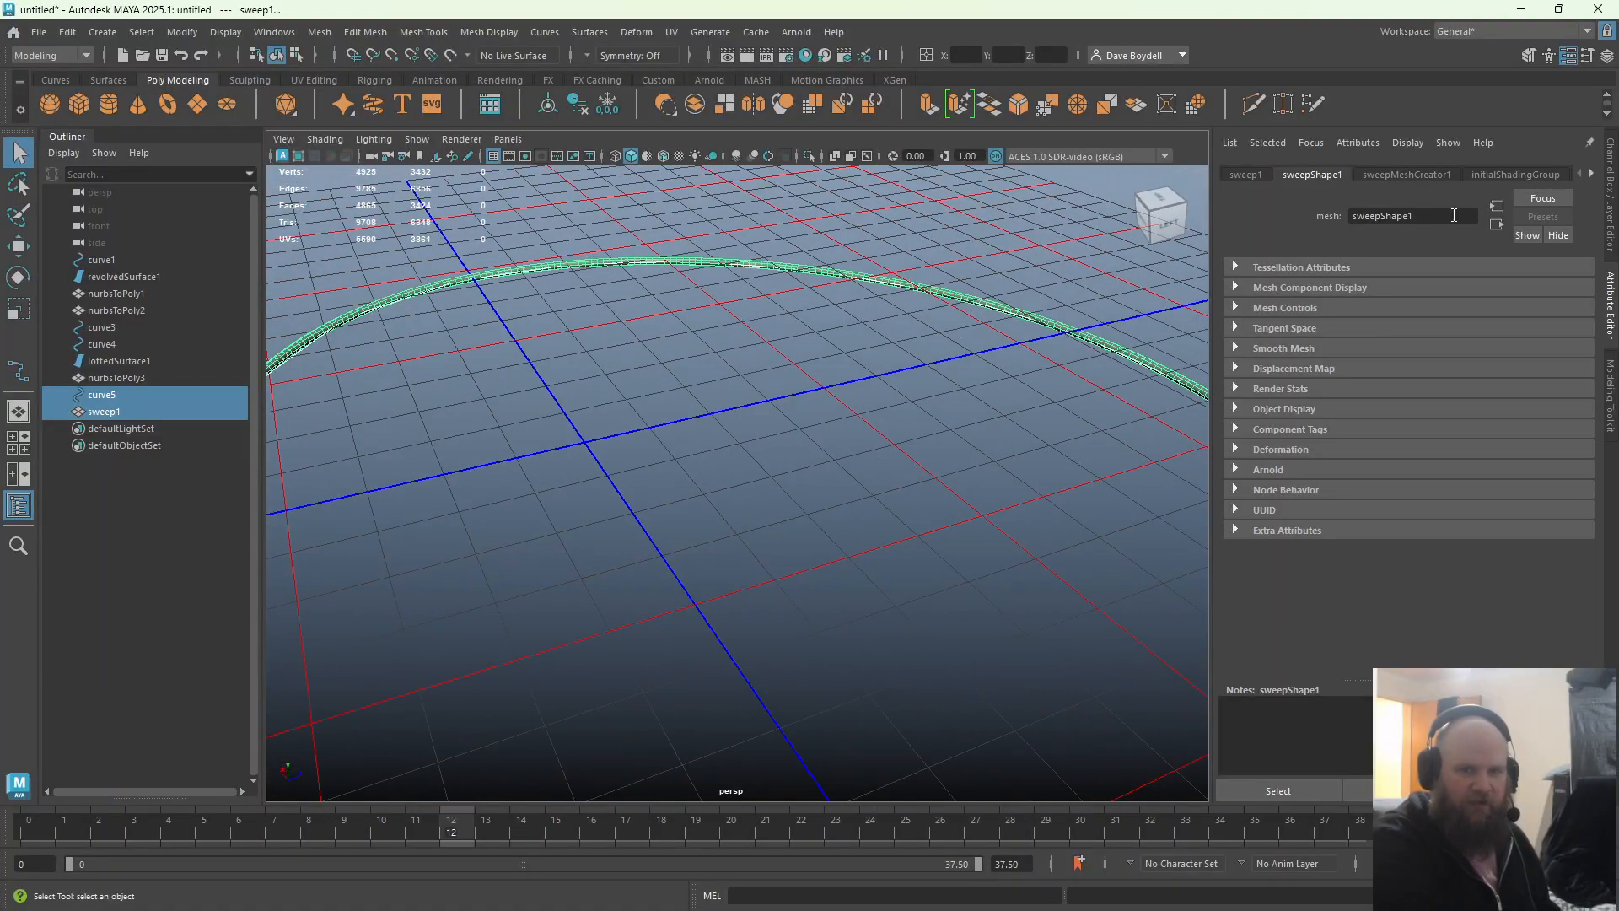
Show the sweep mesh creator's settings and examine the open end of the tube
click(1245, 175)
click(1313, 175)
click(1394, 175)
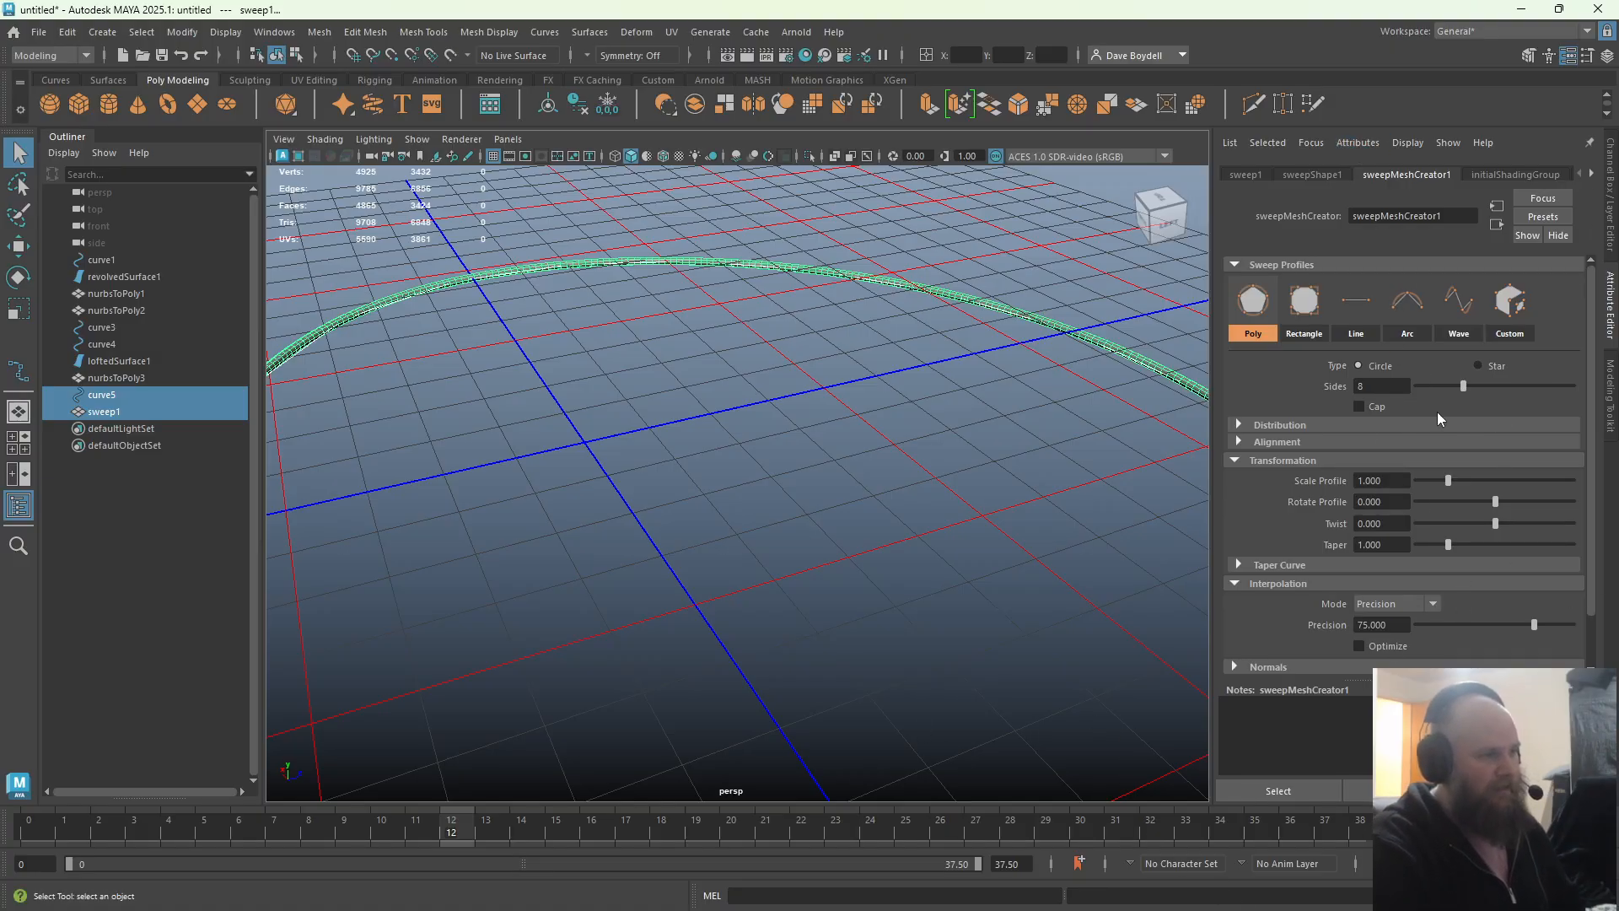
click(1611, 308)
click(1611, 308)
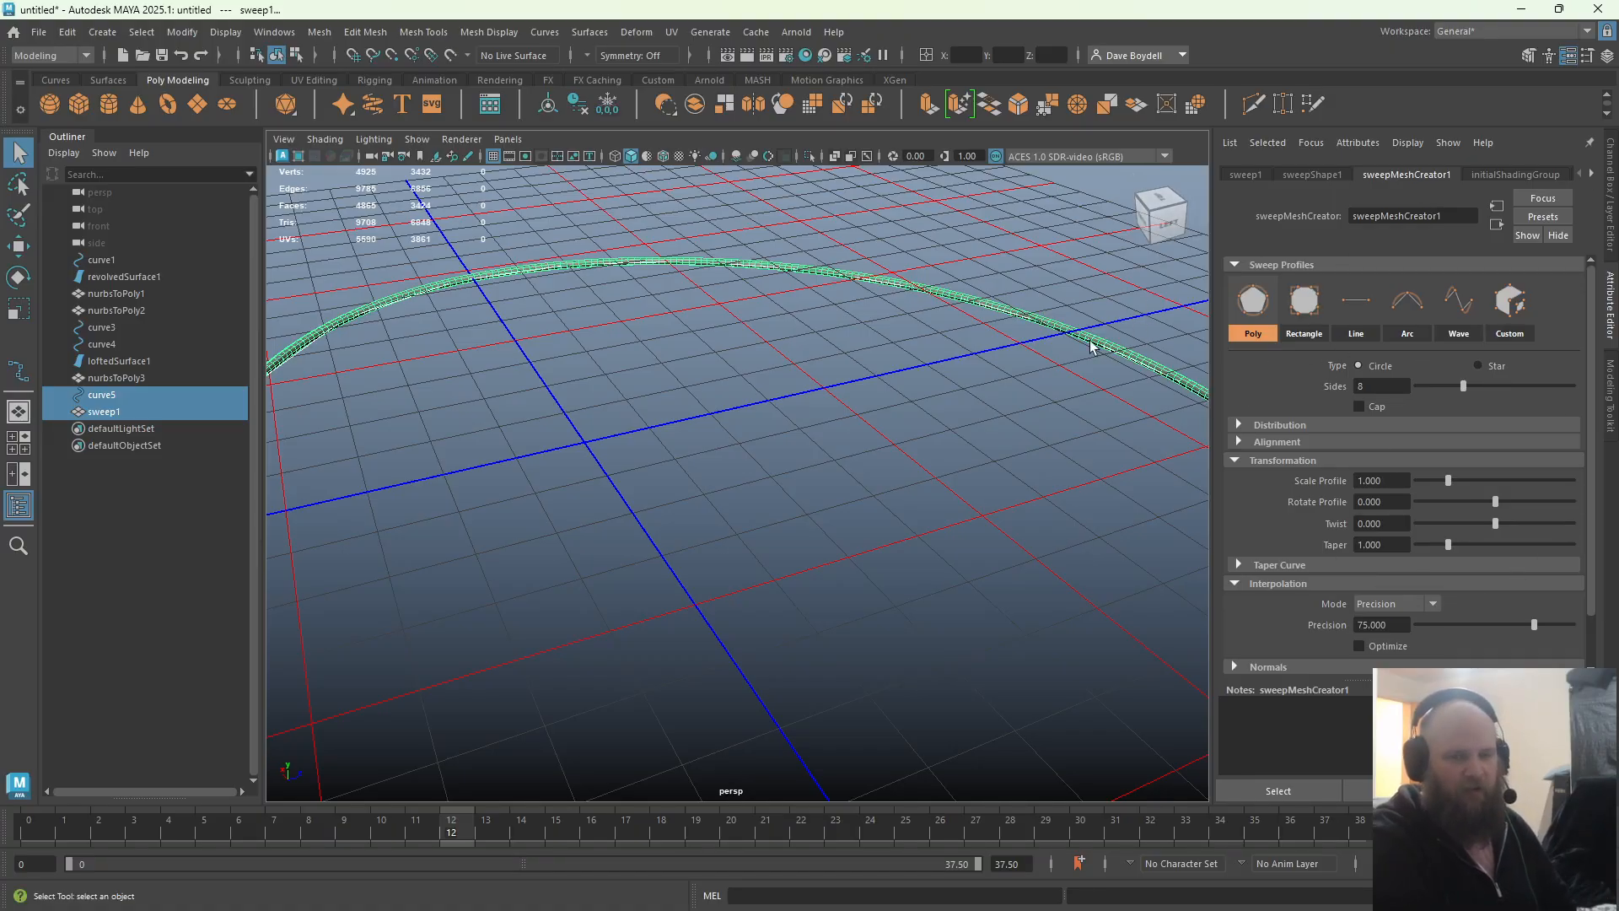
alt+drag(699, 403, 834, 464)
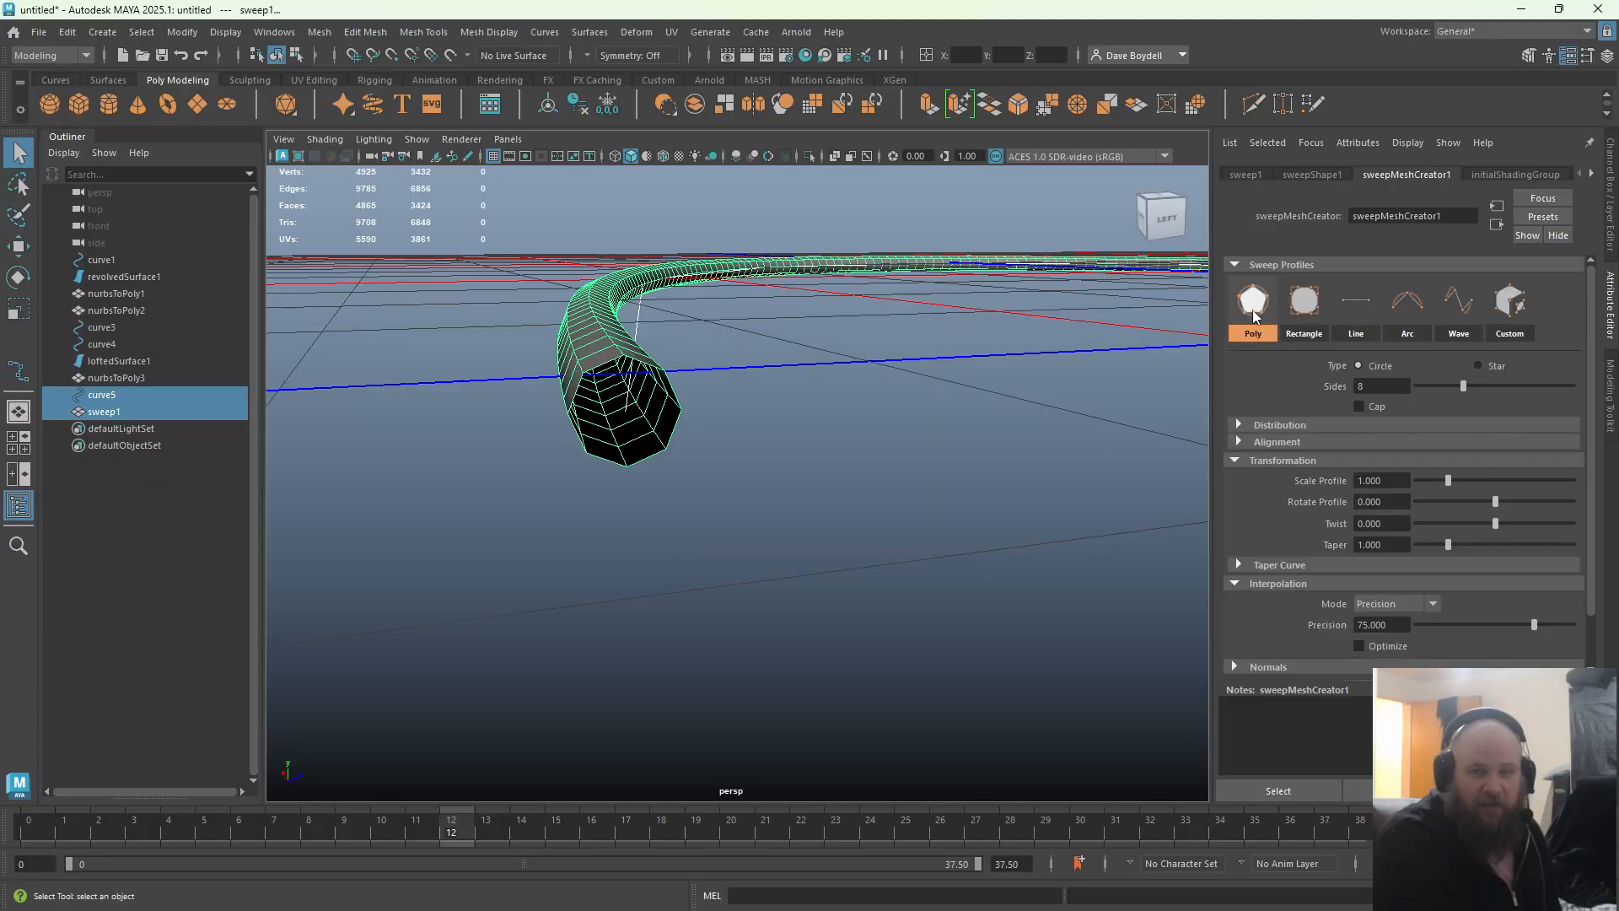
Preview the Rectangle, Line, Arc, Wave and Custom sweep profiles, cancel the custom one and return to the Poly profile
click(1304, 300)
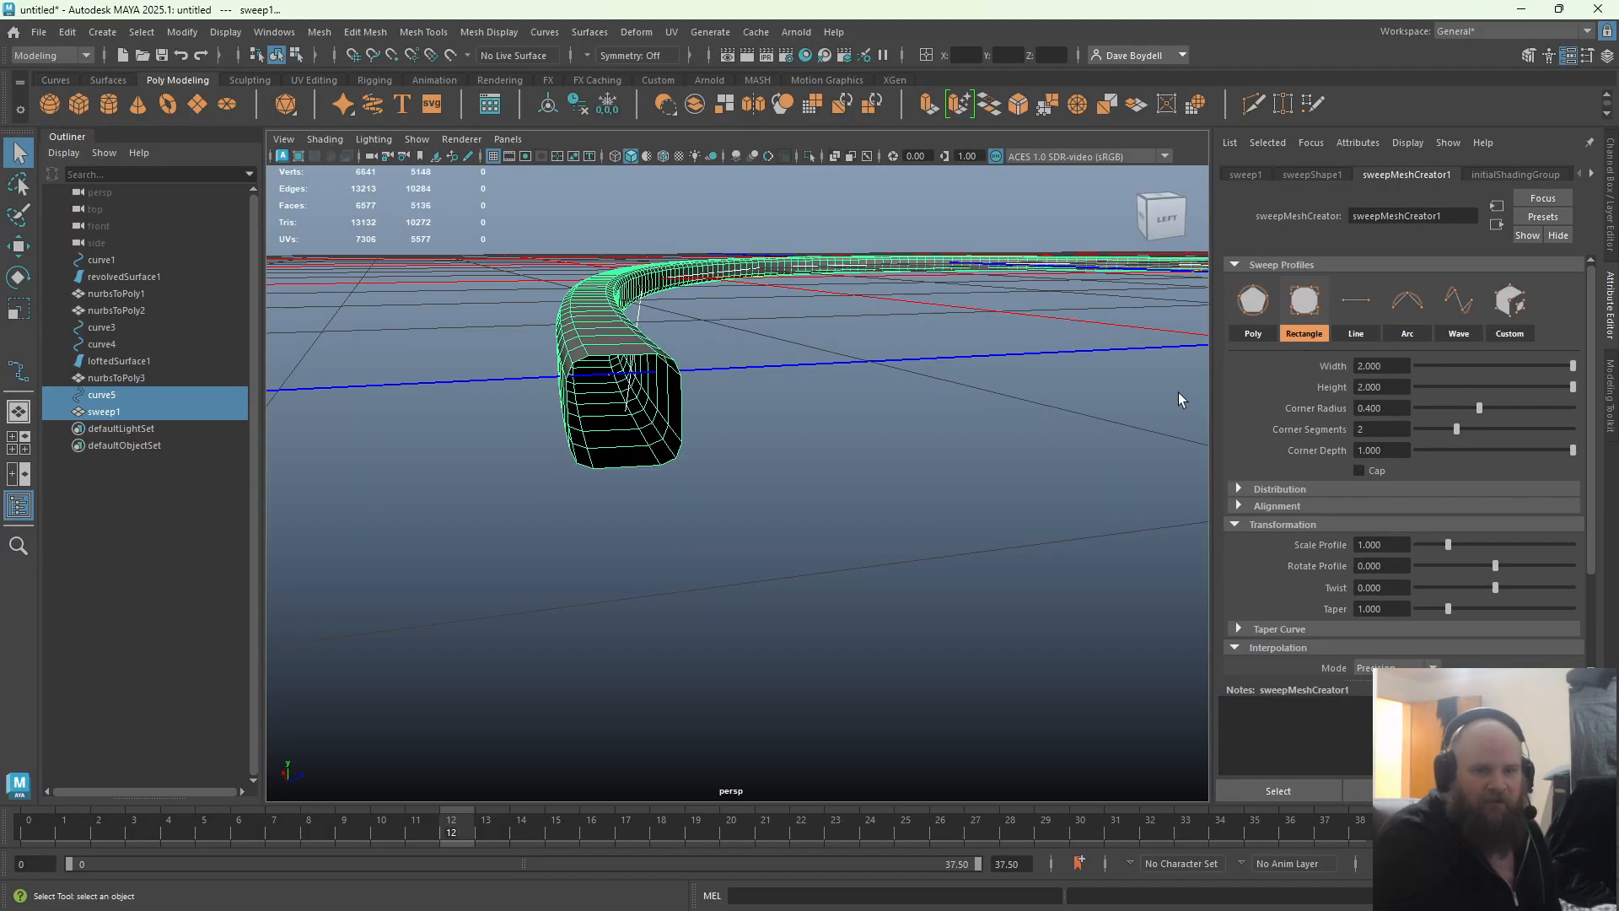
click(1358, 308)
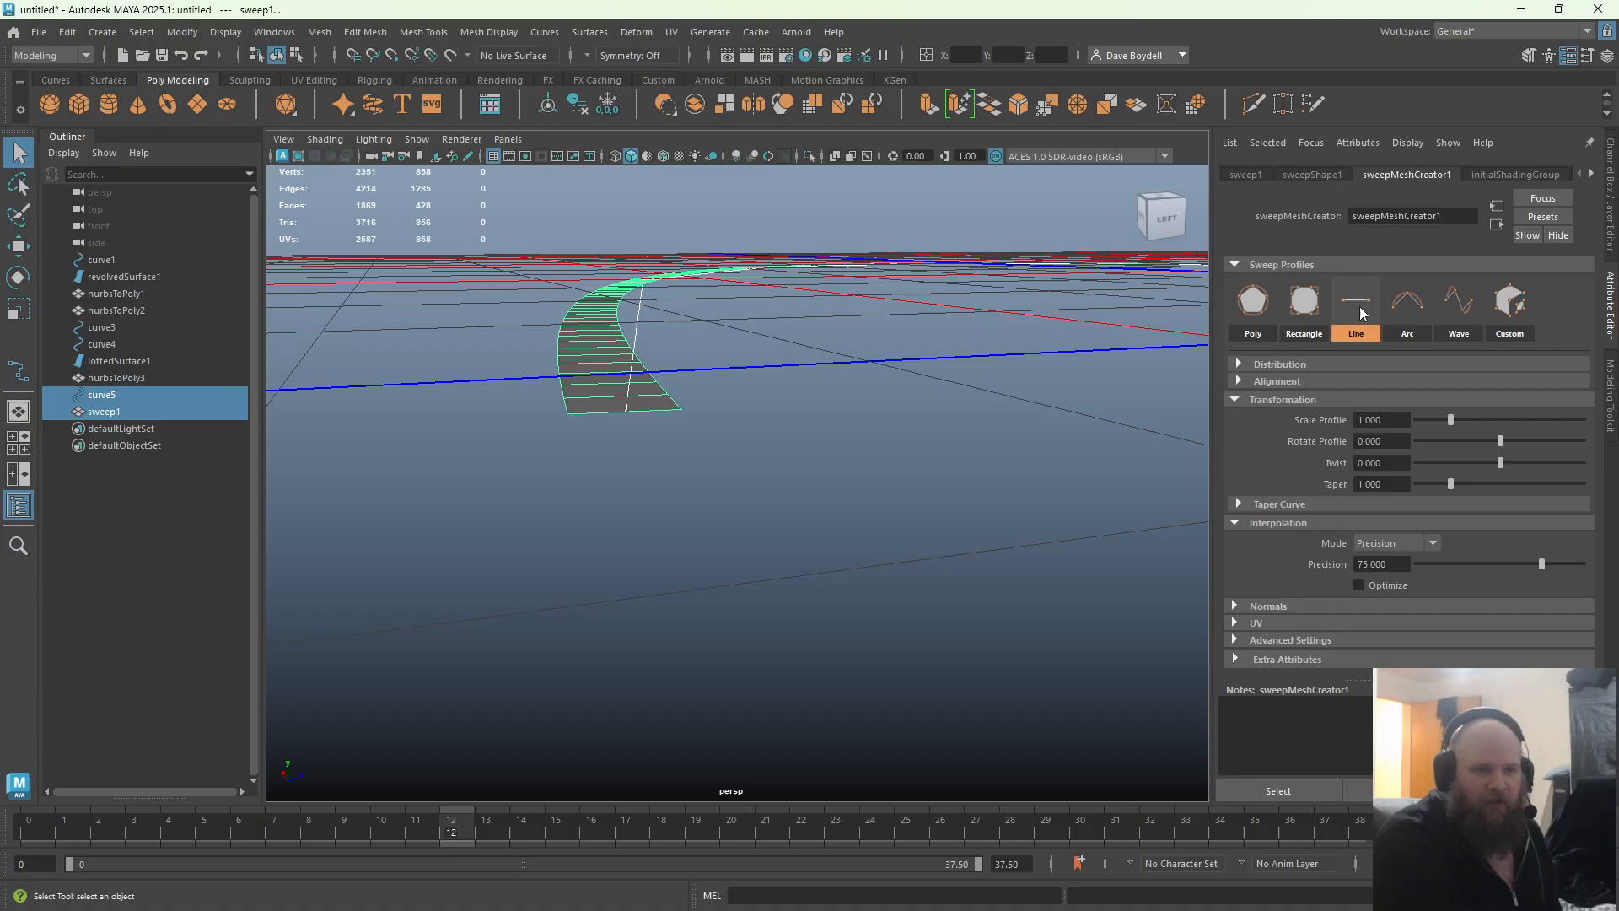
click(1417, 311)
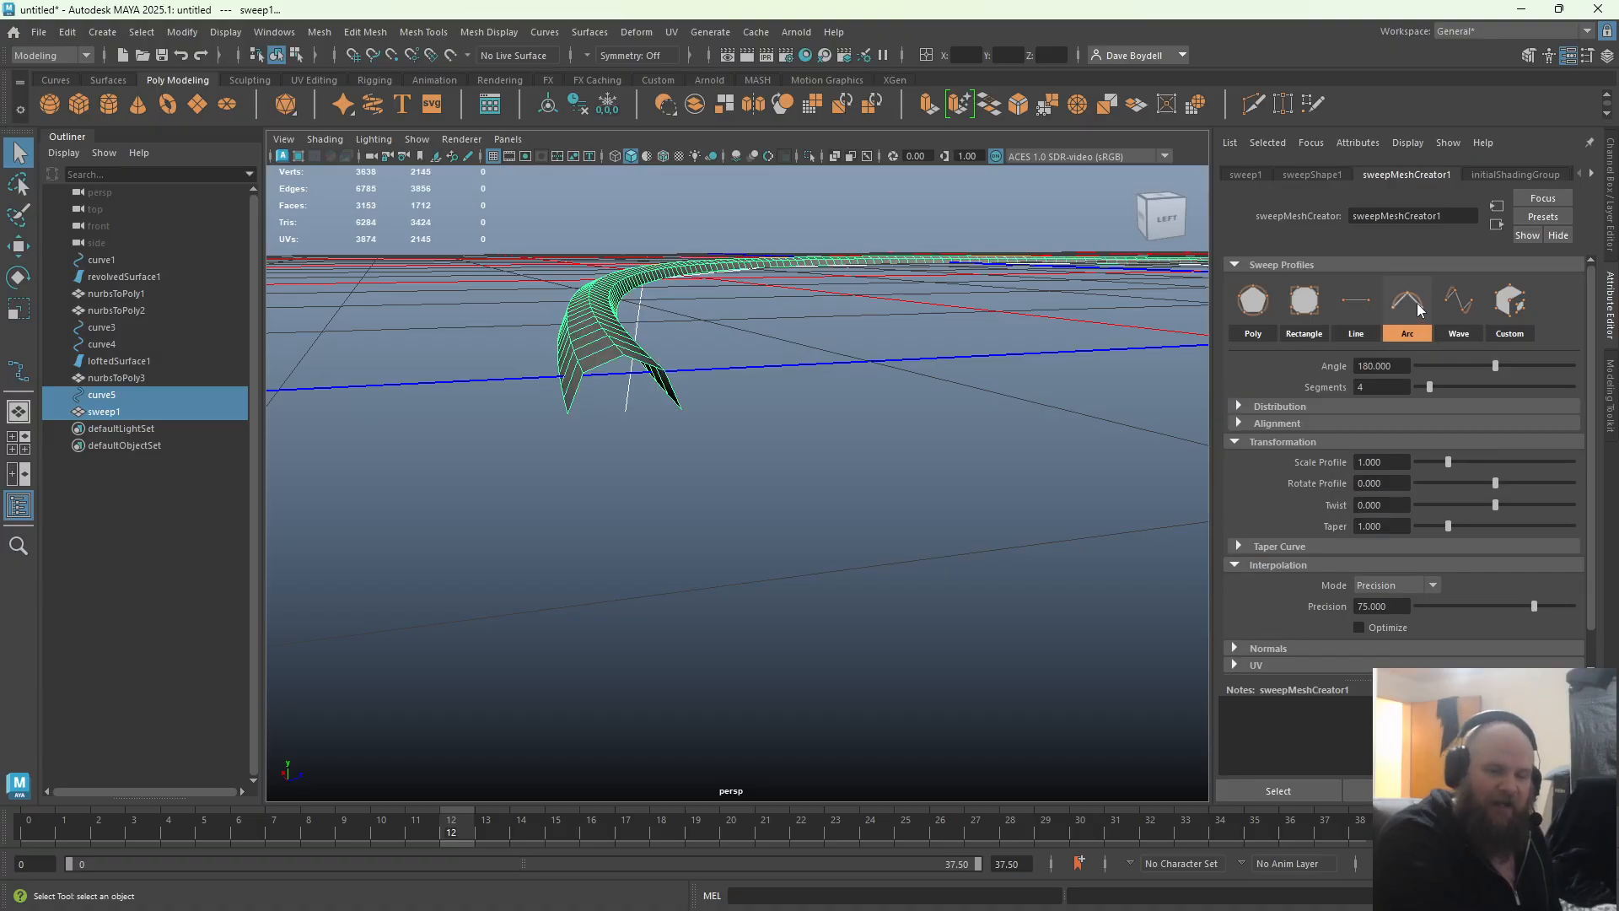
click(1466, 303)
click(1509, 312)
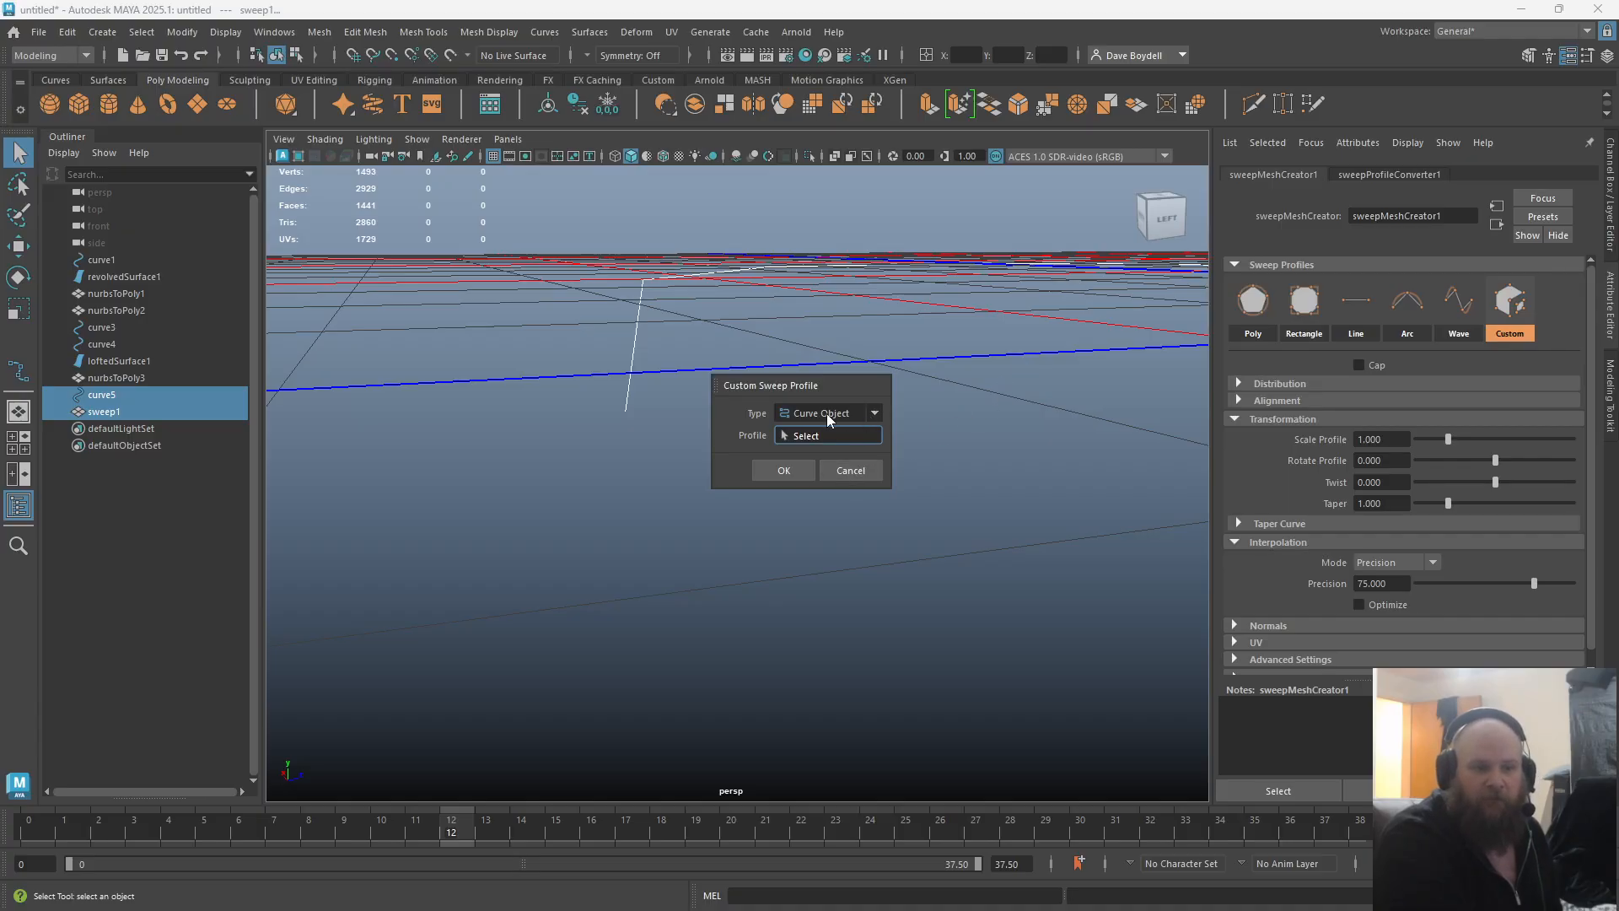
click(852, 469)
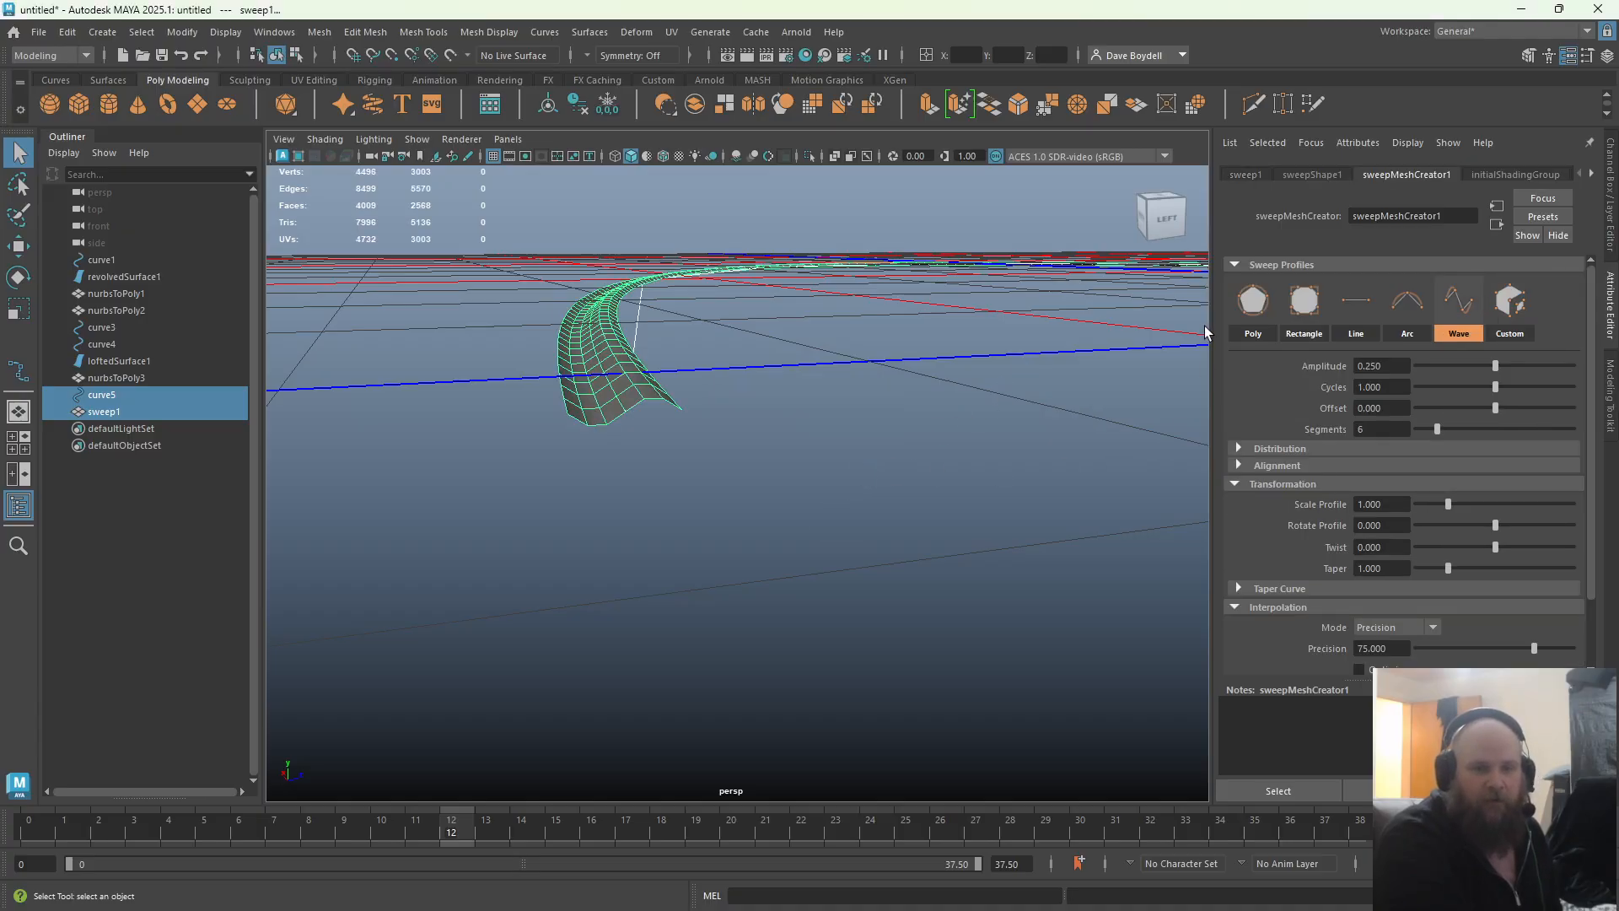
click(1253, 302)
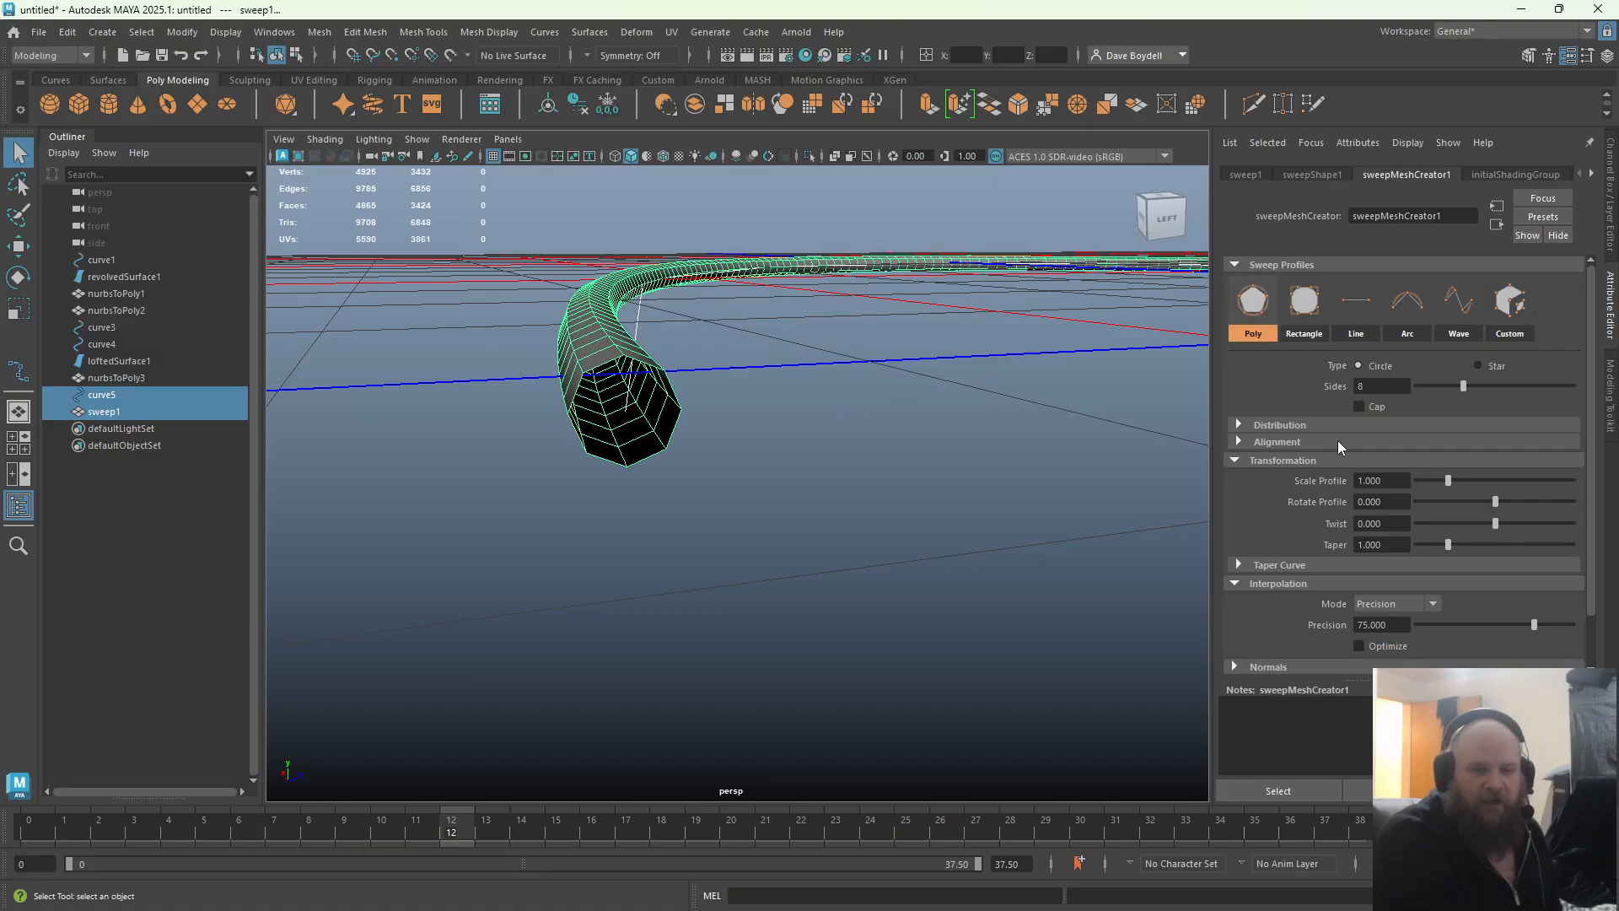
Compare the Star and Circle types of the Poly profile several times, ending on Circle
click(1488, 367)
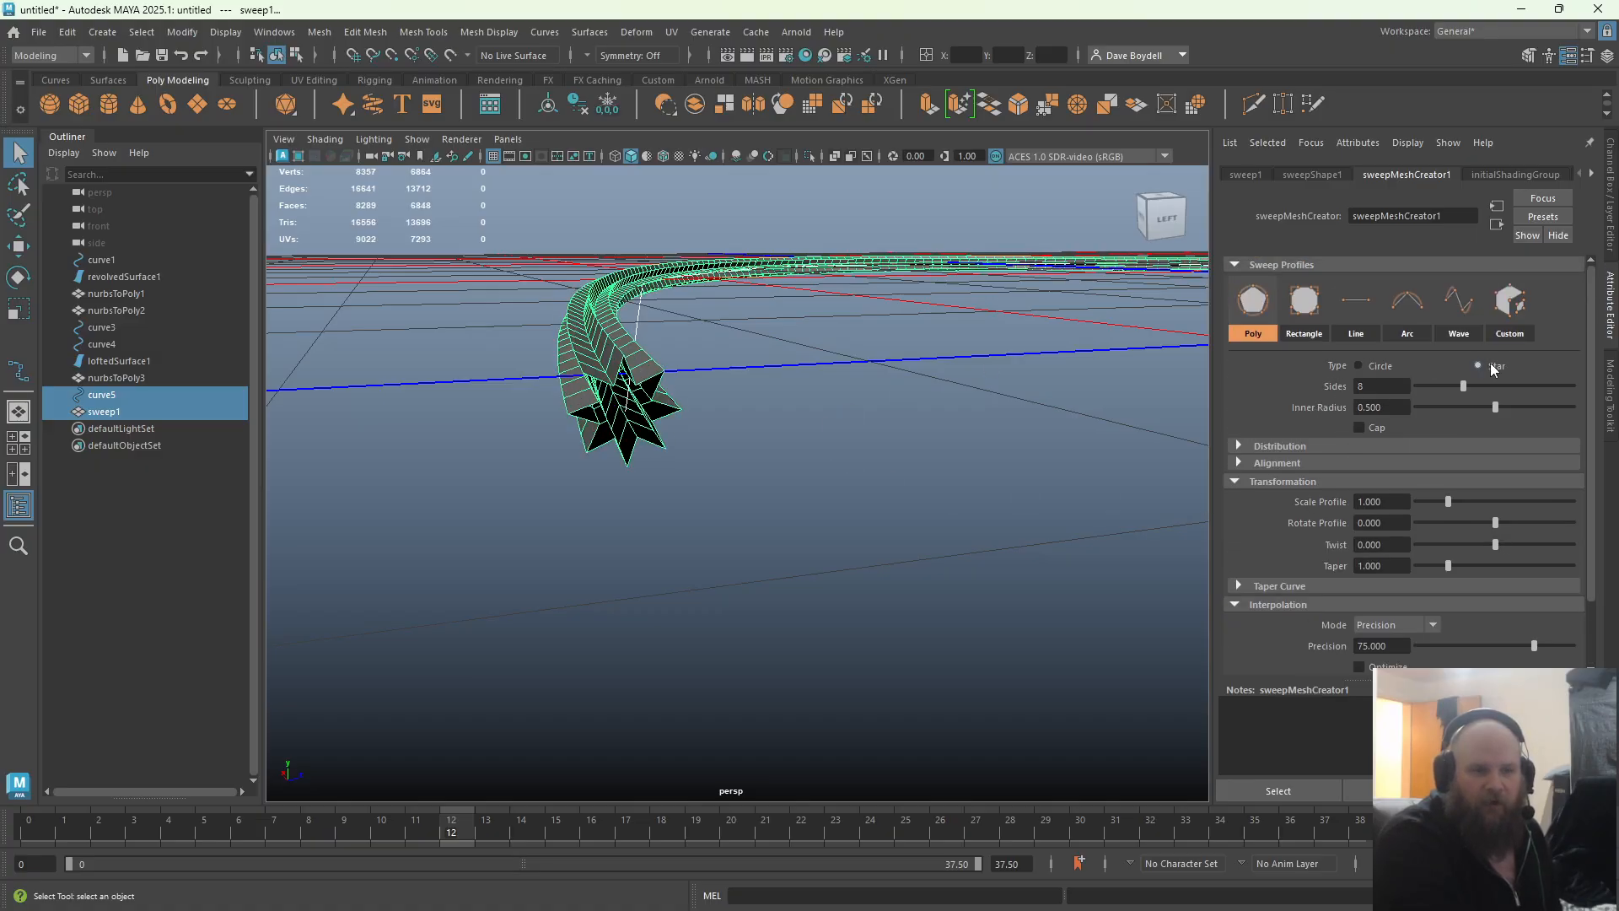
click(1383, 365)
click(1480, 365)
click(1372, 365)
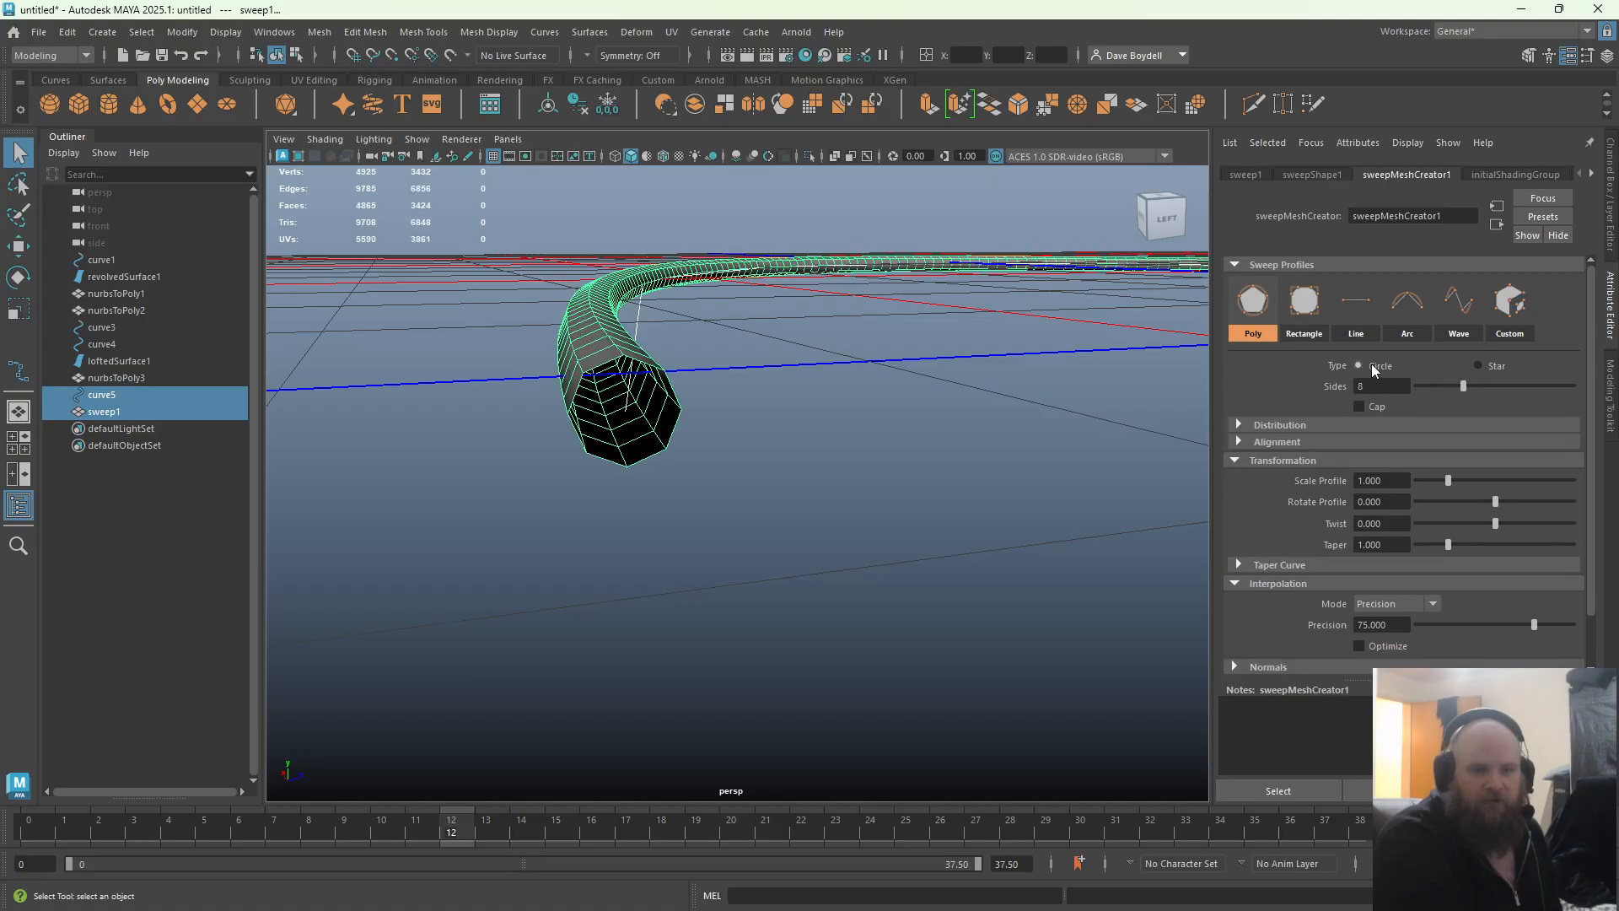
click(1478, 365)
click(1375, 365)
click(1478, 366)
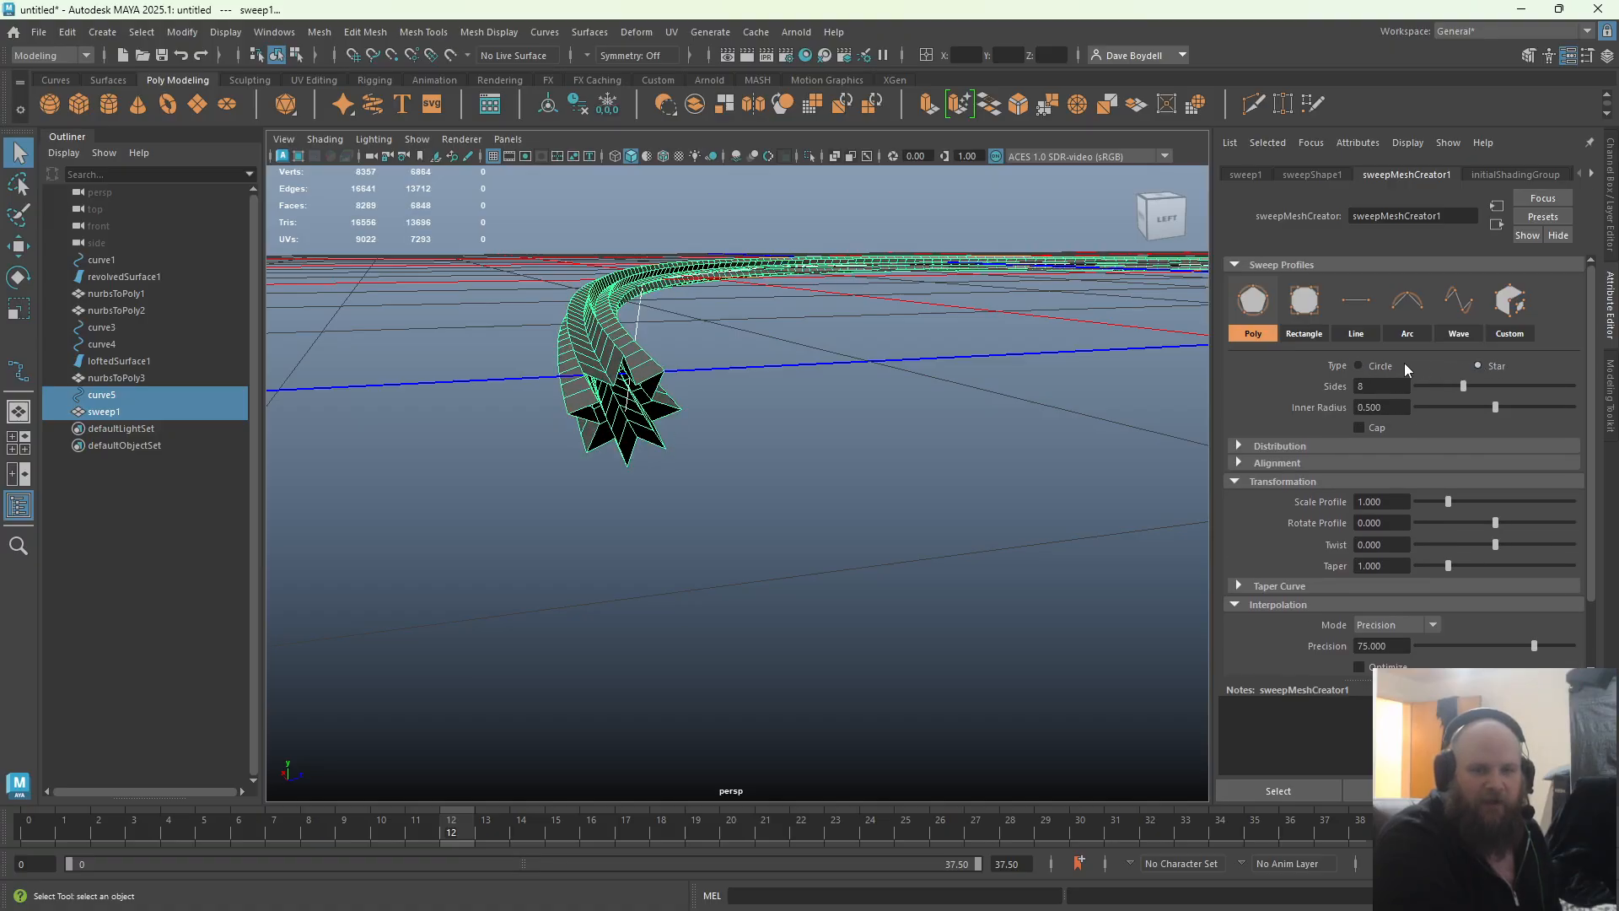
click(1375, 366)
click(1477, 365)
click(1378, 365)
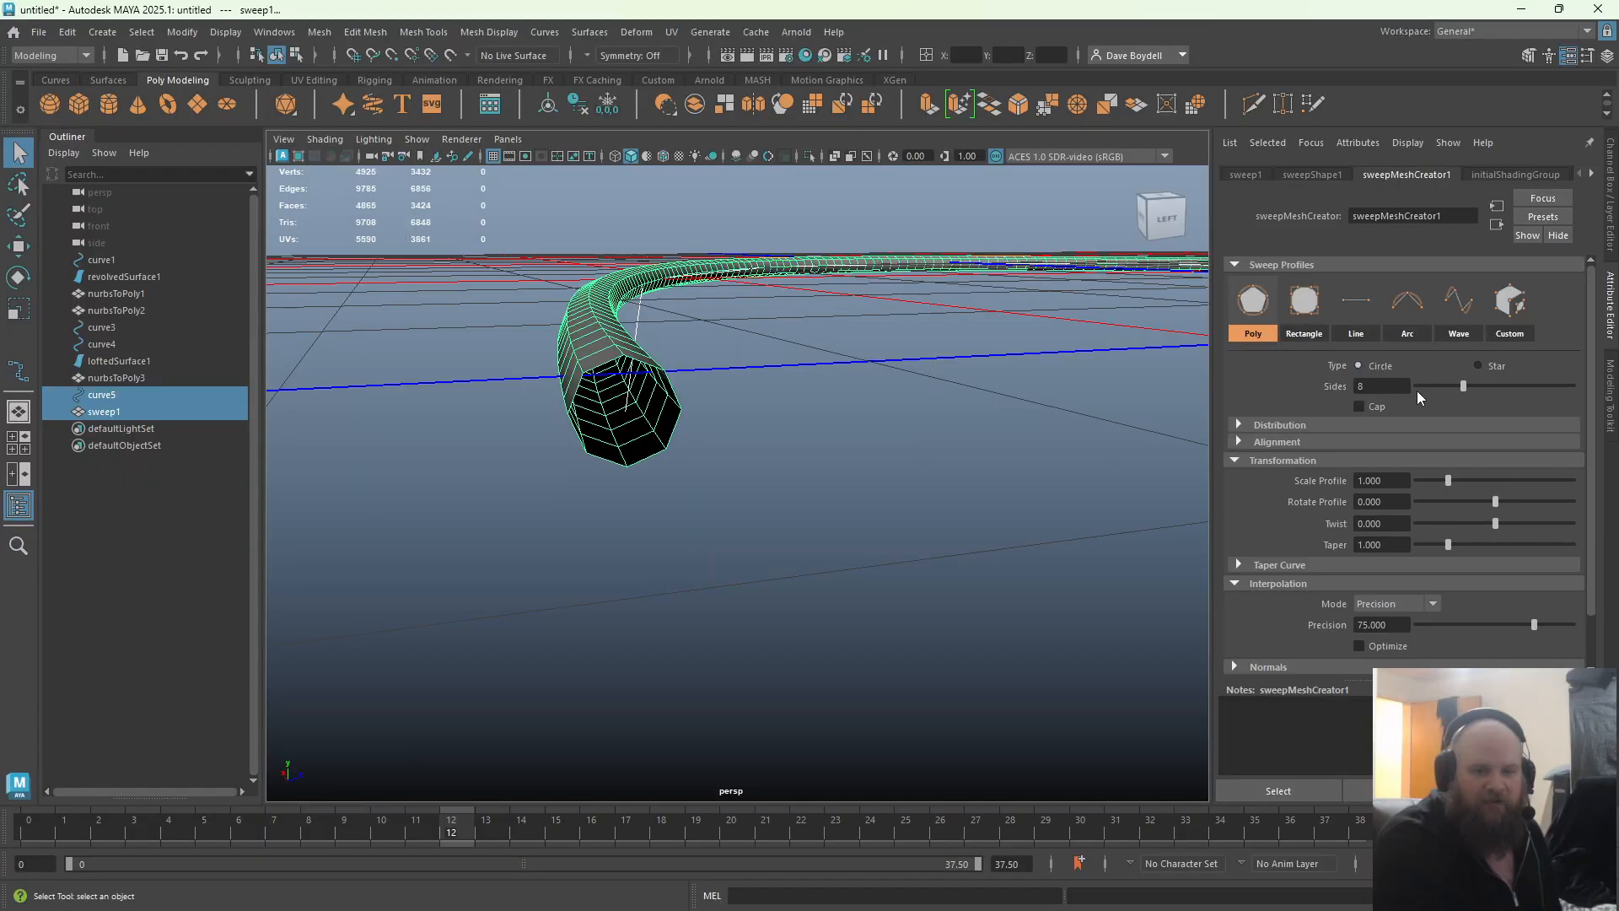
Reduce the circular profile to 6 sides and enable Radial distribution of the sweep
mouse_move(1460, 387)
mouse_down()
mouse_move(1510, 389)
mouse_move(1428, 400)
mouse_move(1443, 395)
mouse_up()
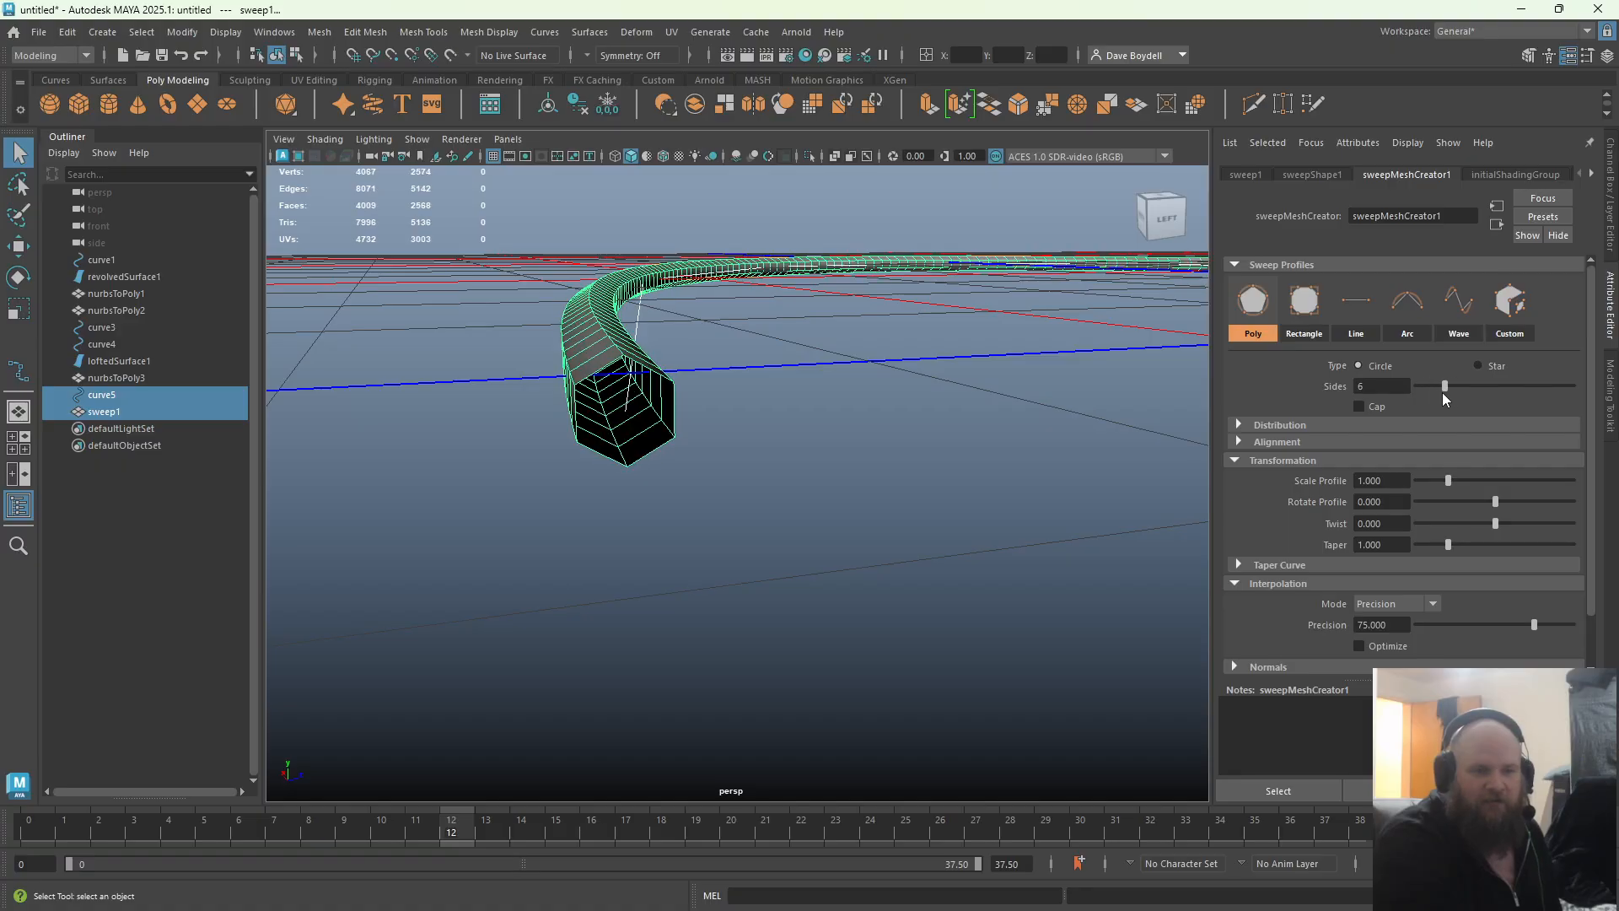
click(1280, 425)
click(1363, 445)
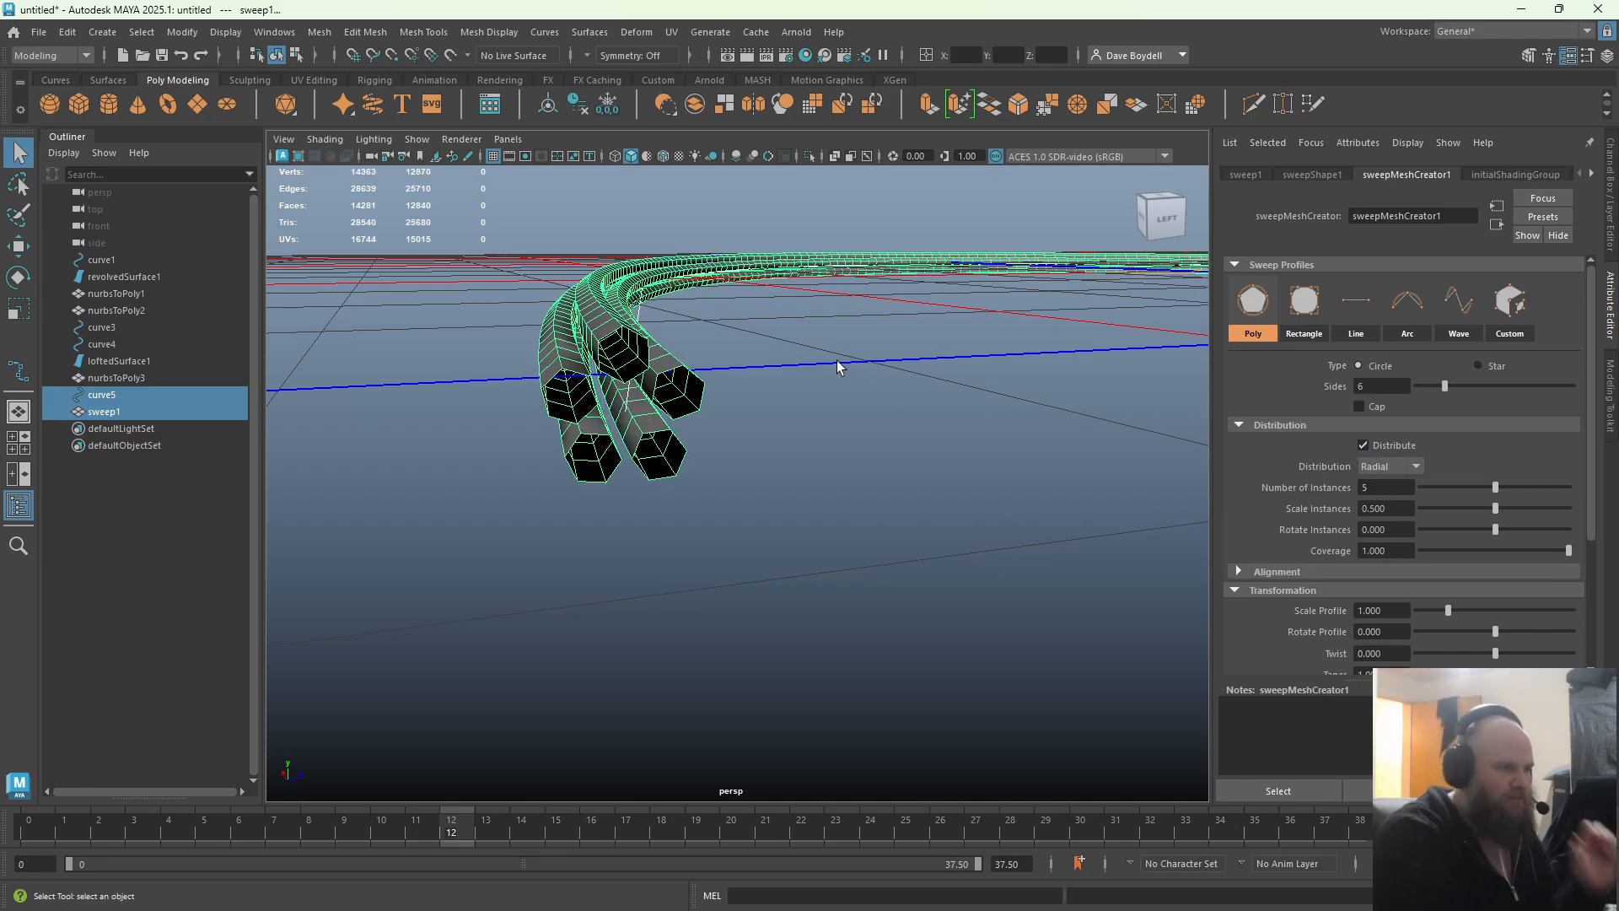
alt+drag(708, 388, 594, 476)
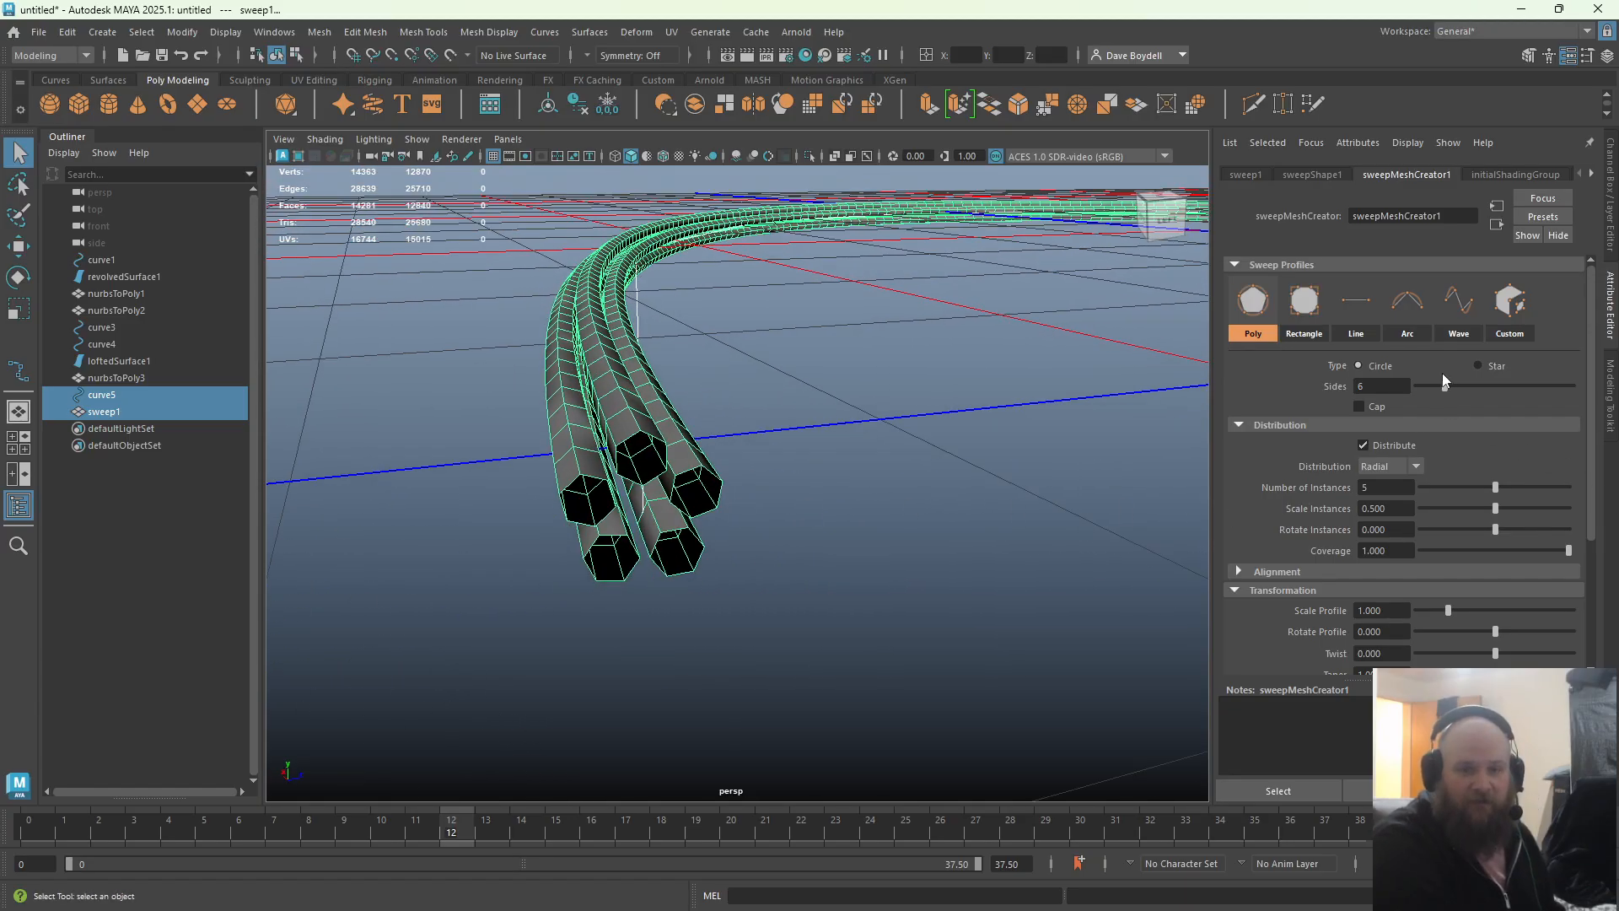
Set the distribution to 4 instances with Scale Instances 0.599 and Rotate Instances -255.349
drag(1502, 486, 1425, 531)
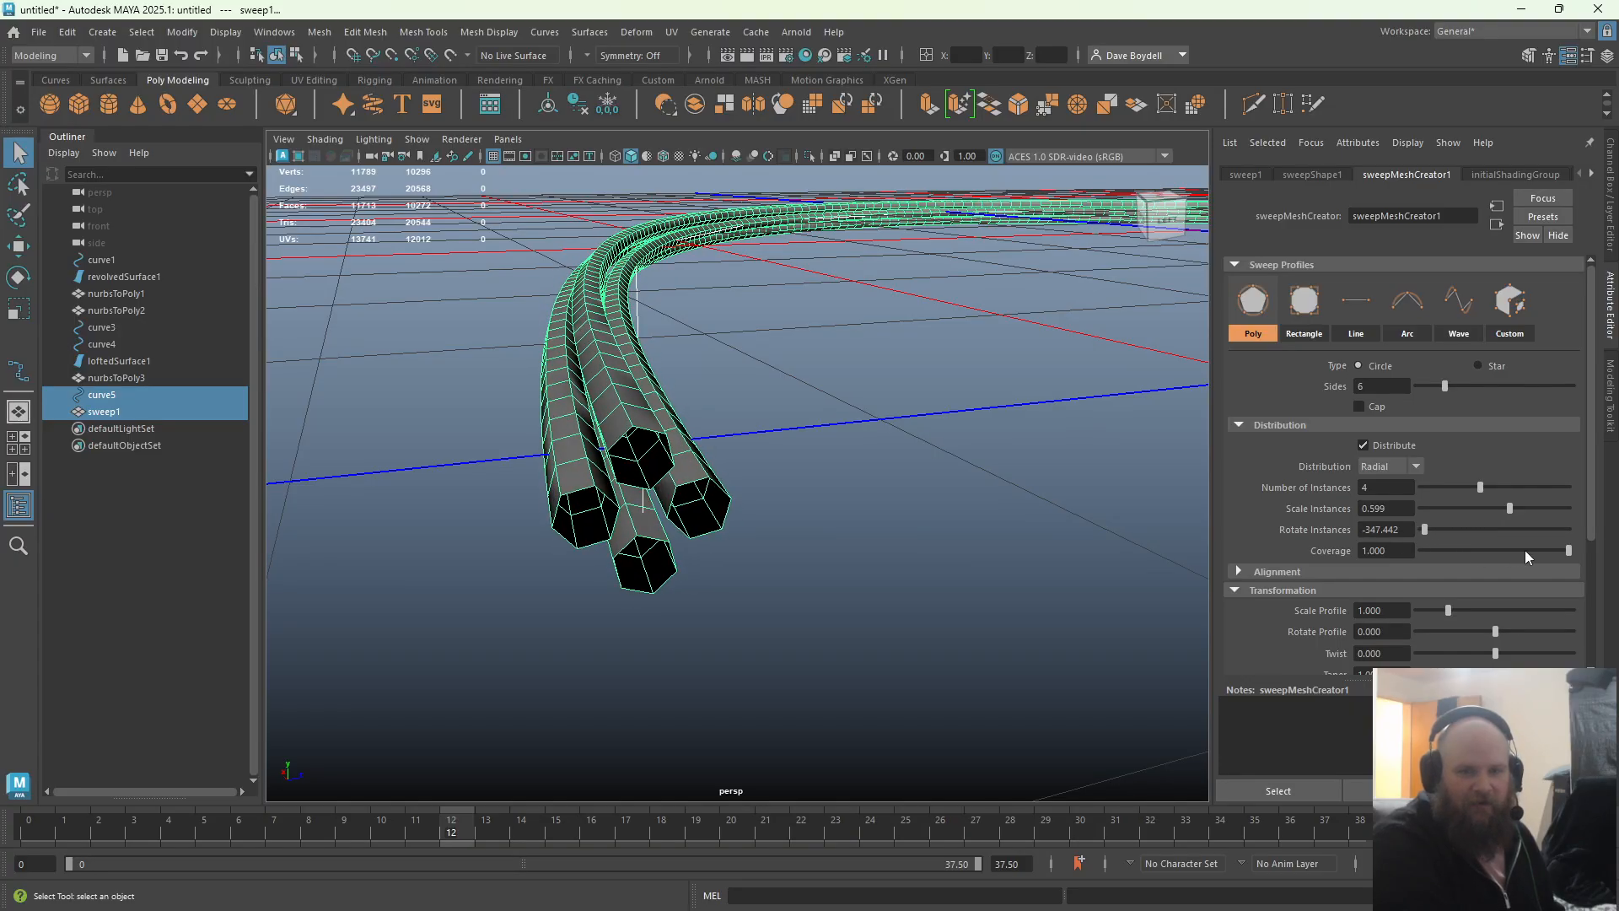
mouse_move(1551, 550)
mouse_down()
mouse_move(1449, 547)
mouse_move(1526, 548)
mouse_up()
drag(1435, 528, 1577, 528)
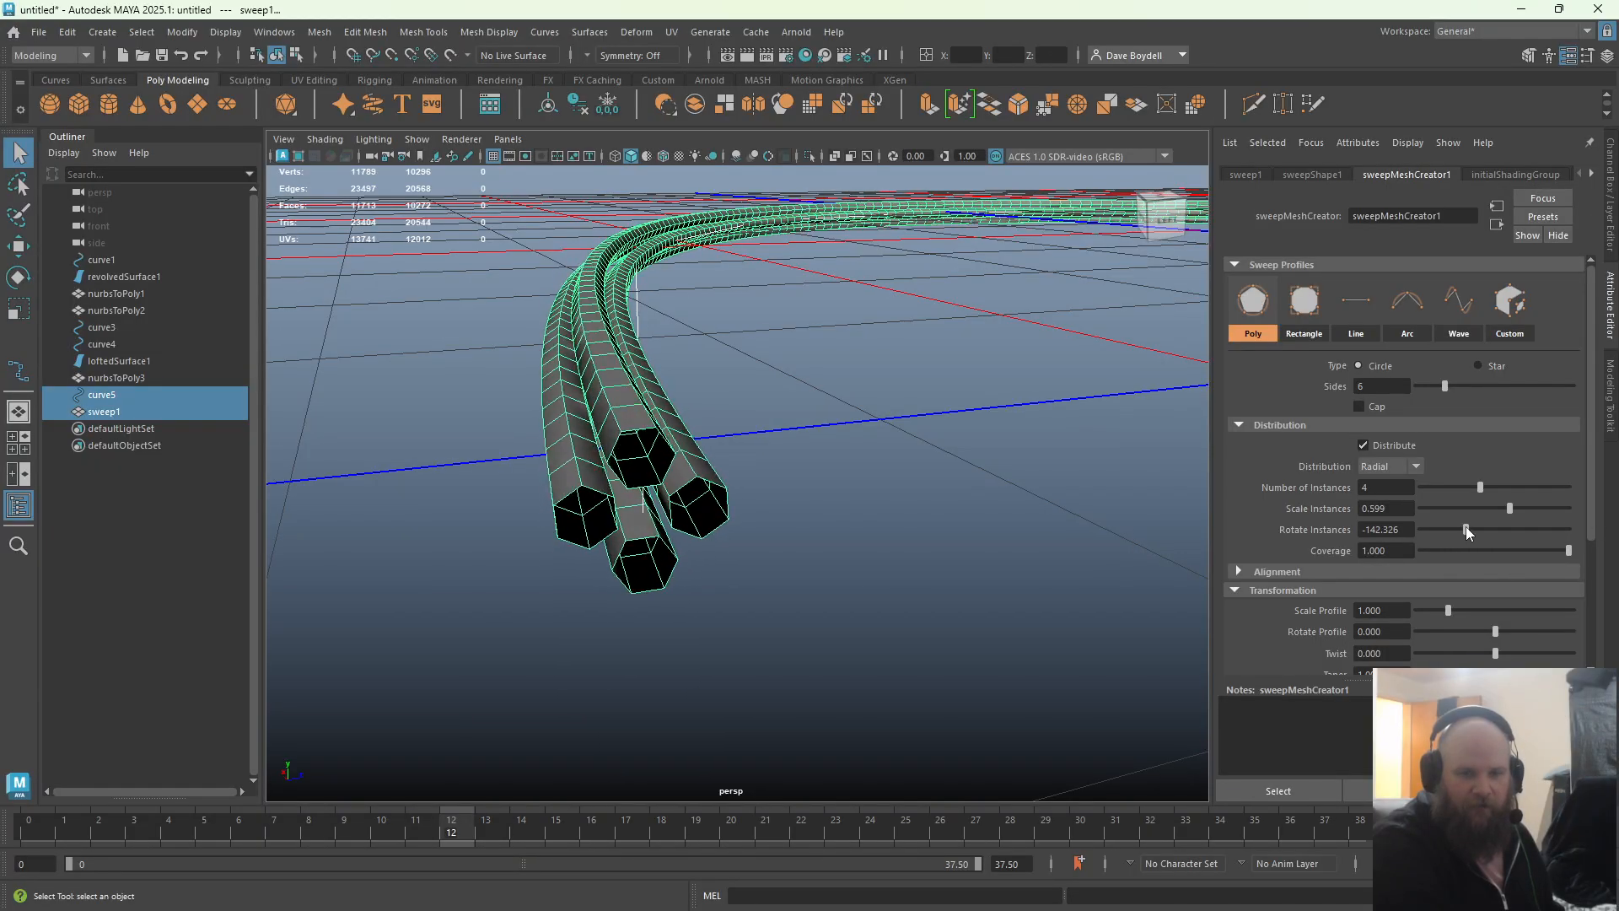
Enable Align for the sweep, try a Horizontal Offset of -0.070 and Vertical Offset of -0.814, and undo both offsets
click(1238, 571)
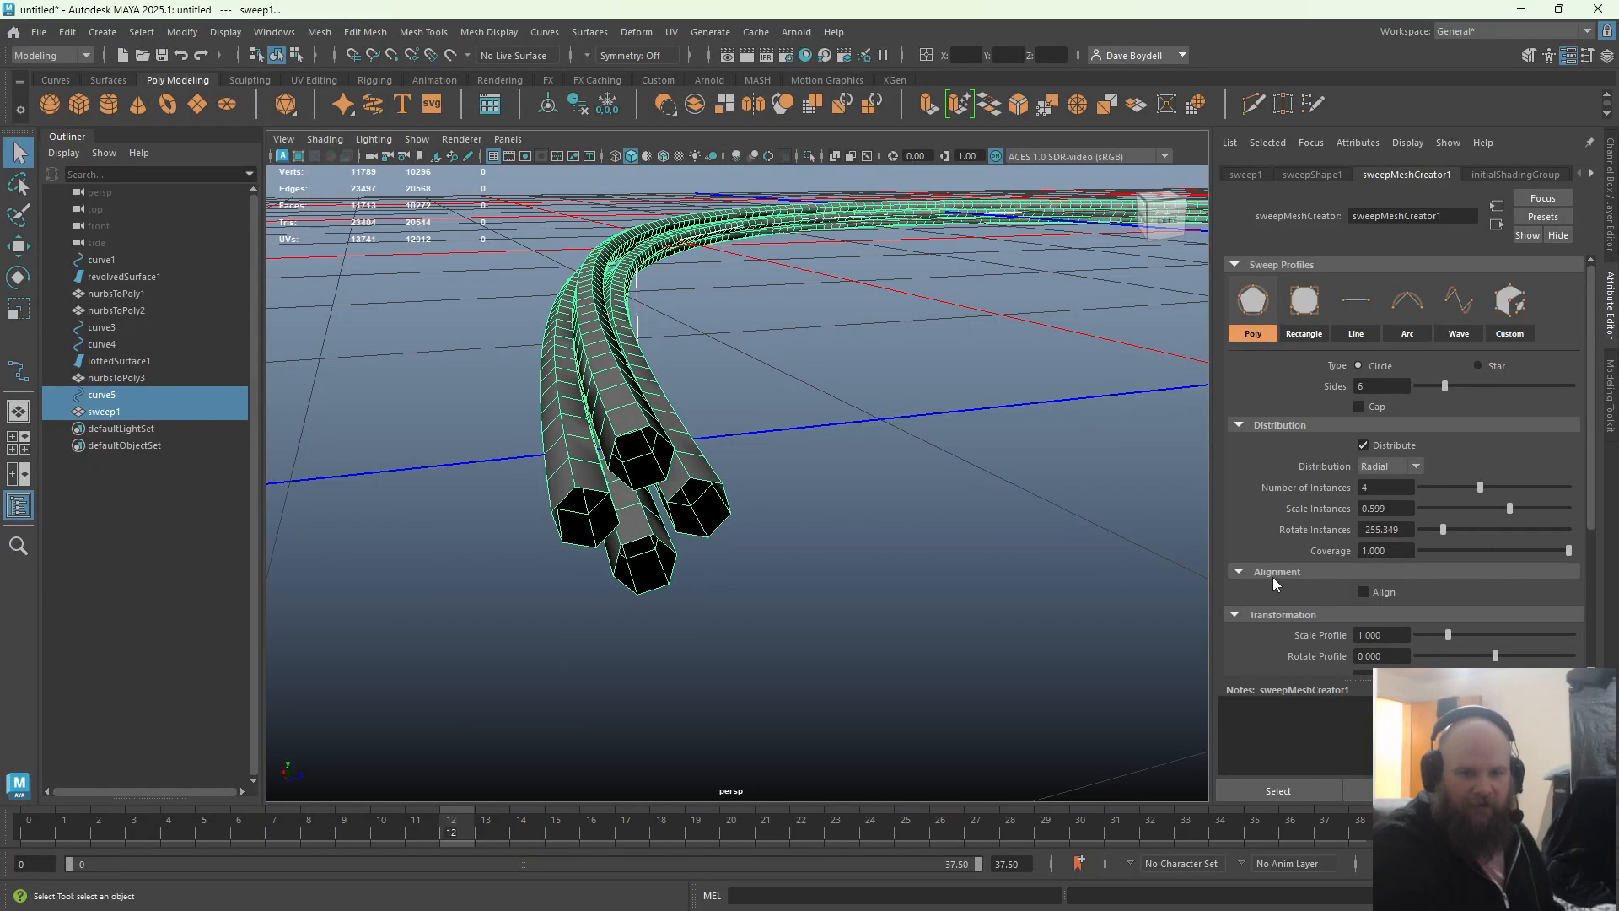
click(1364, 593)
scroll(1309, 579, down, 3)
drag(1495, 503, 1465, 530)
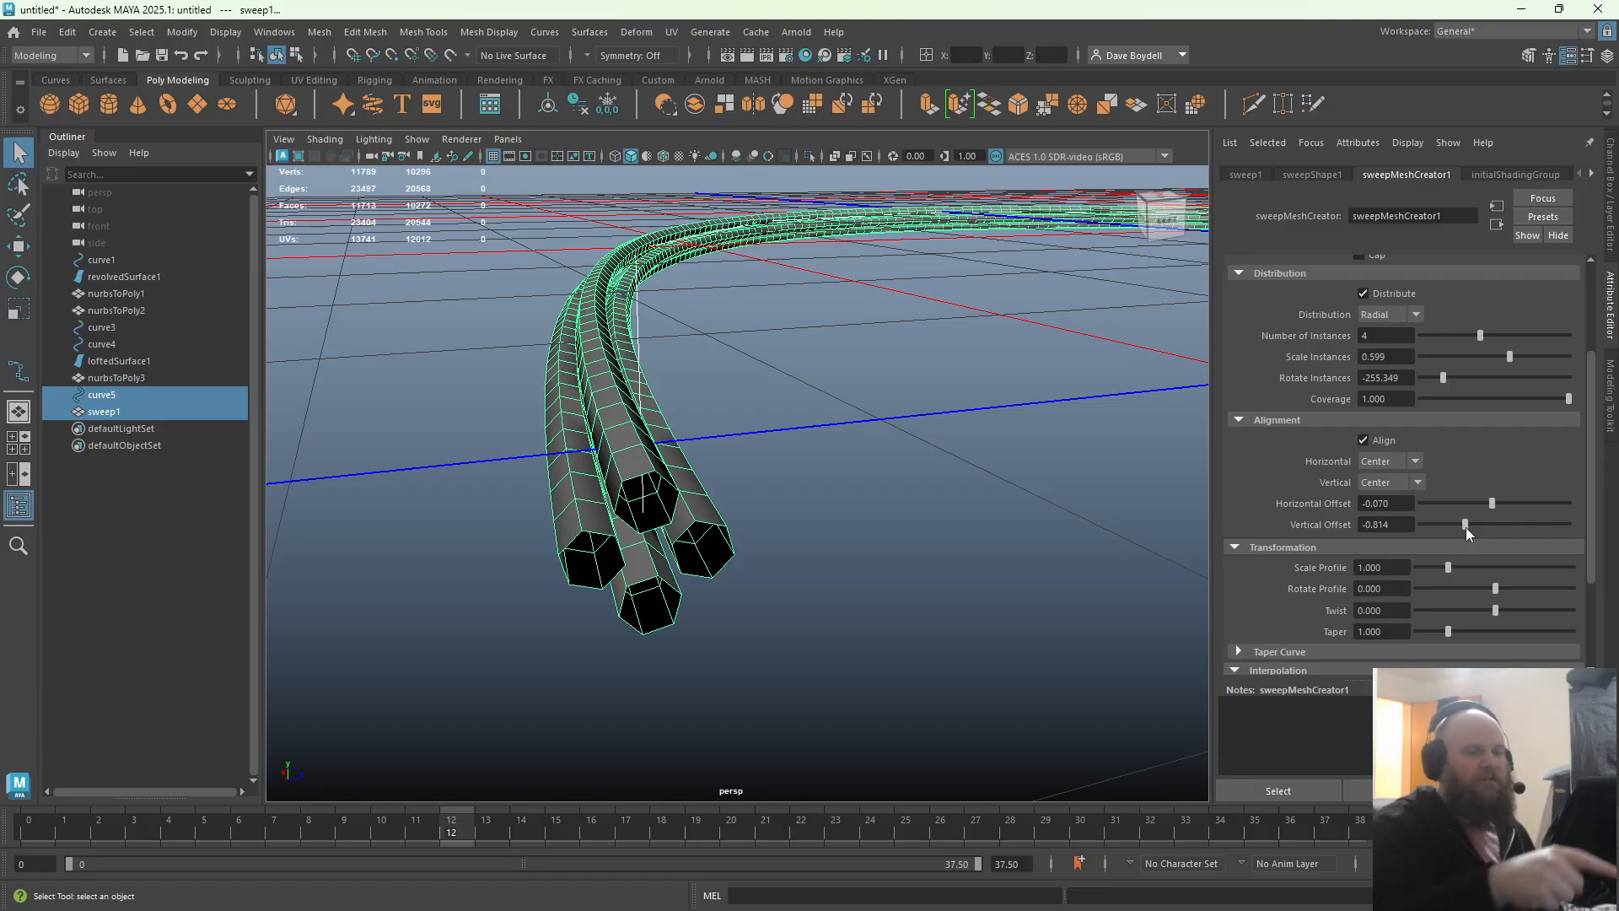
key(ctrl+z)
key(ctrl+z)
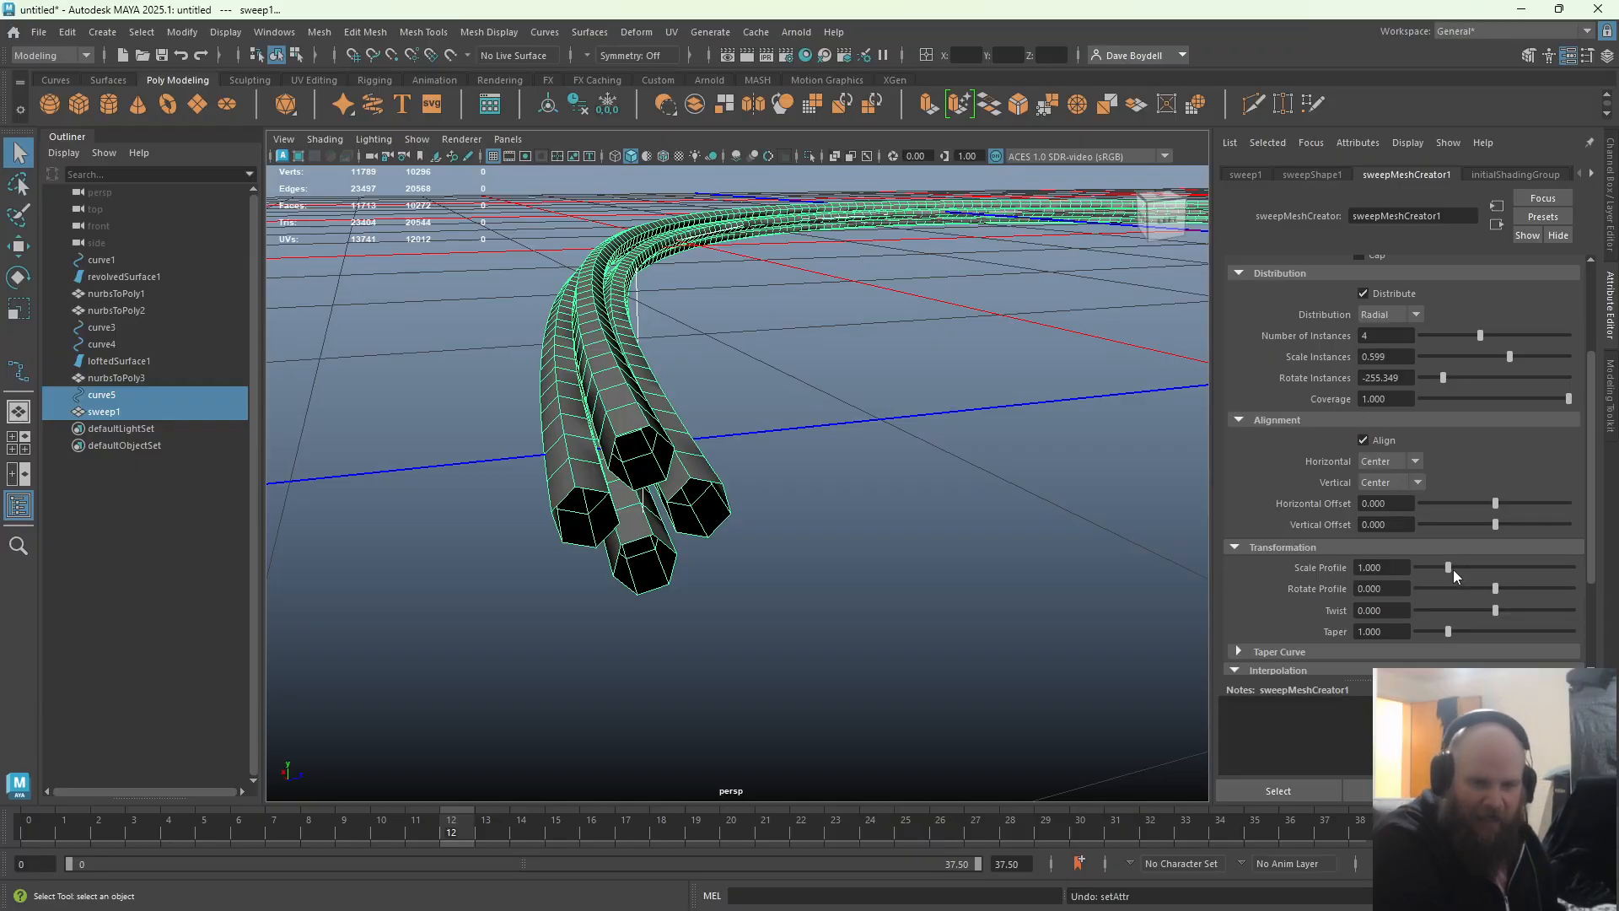
Set Rotate Profile to -51.429 and Twist to 50 so the four strands wind into a rope
drag(1449, 566, 1385, 606)
key(ctrl+z)
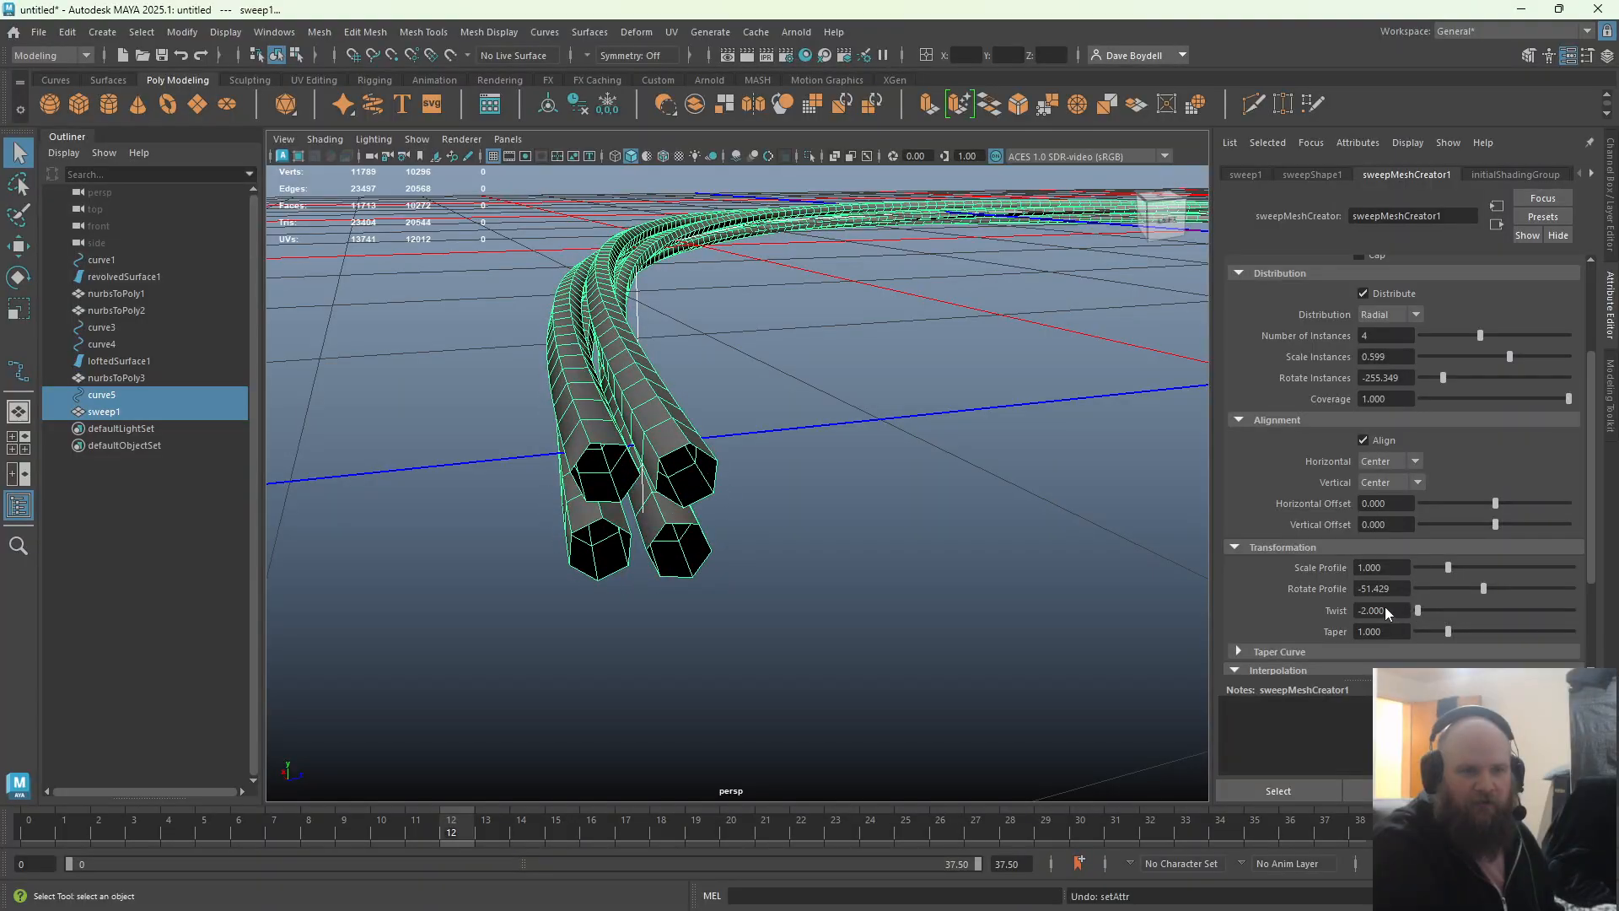
scroll(1064, 549, up, 3)
alt+right_drag(1064, 550, 844, 430)
alt+drag(843, 430, 827, 488)
alt+middle_drag(827, 488, 835, 752)
alt+drag(835, 751, 961, 476)
alt+middle_drag(961, 477, 932, 487)
alt+drag(932, 487, 964, 505)
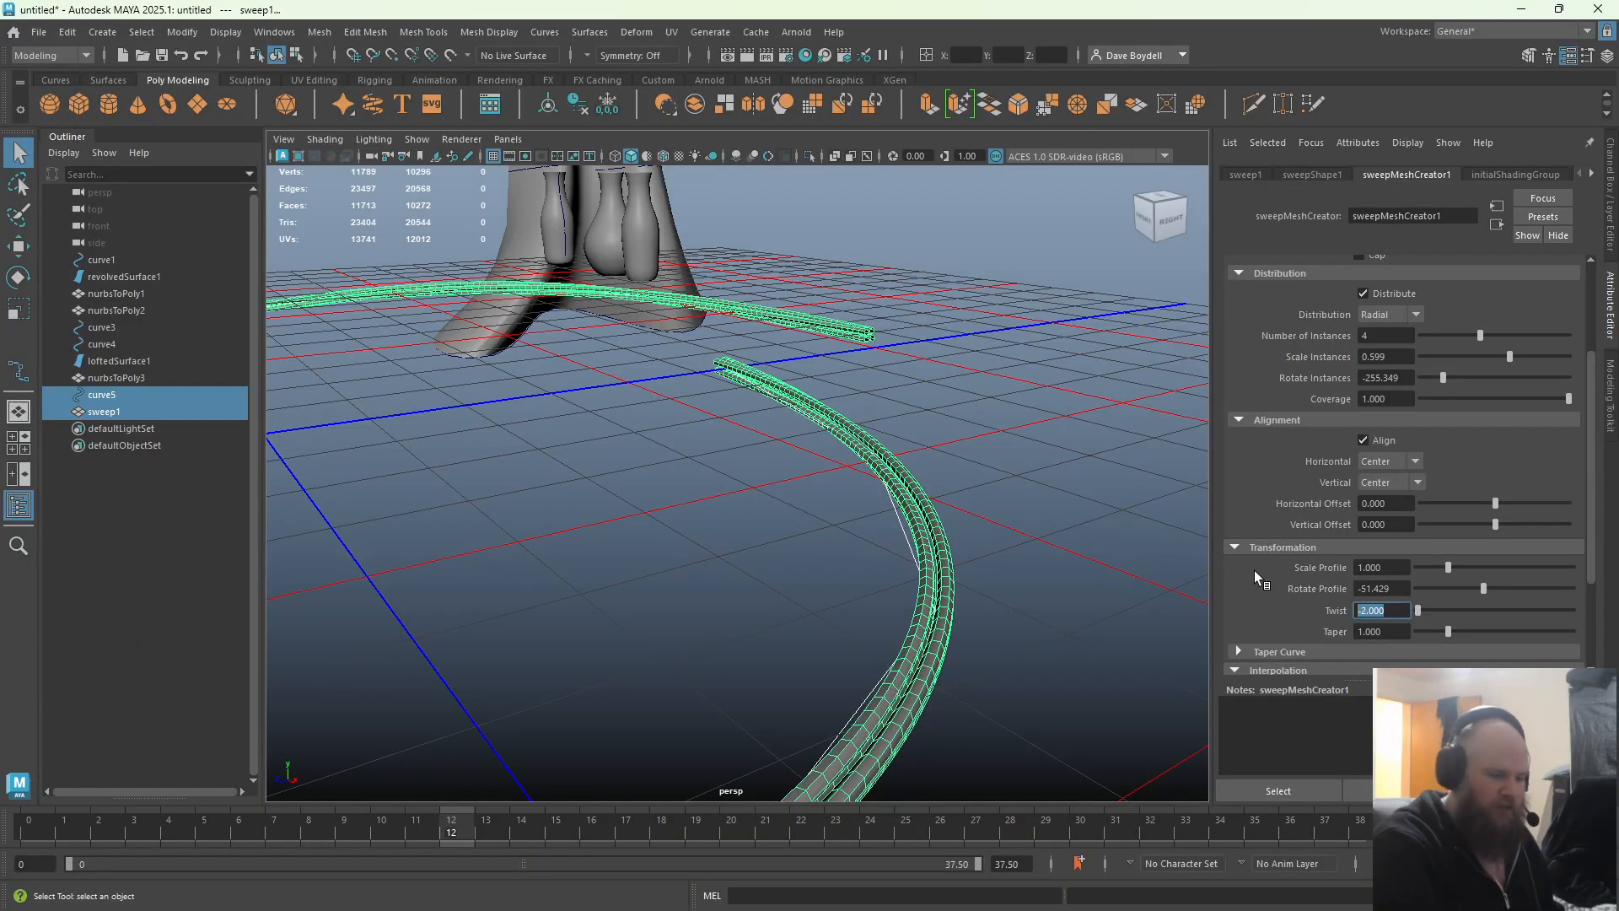
text(50)
key(Return)
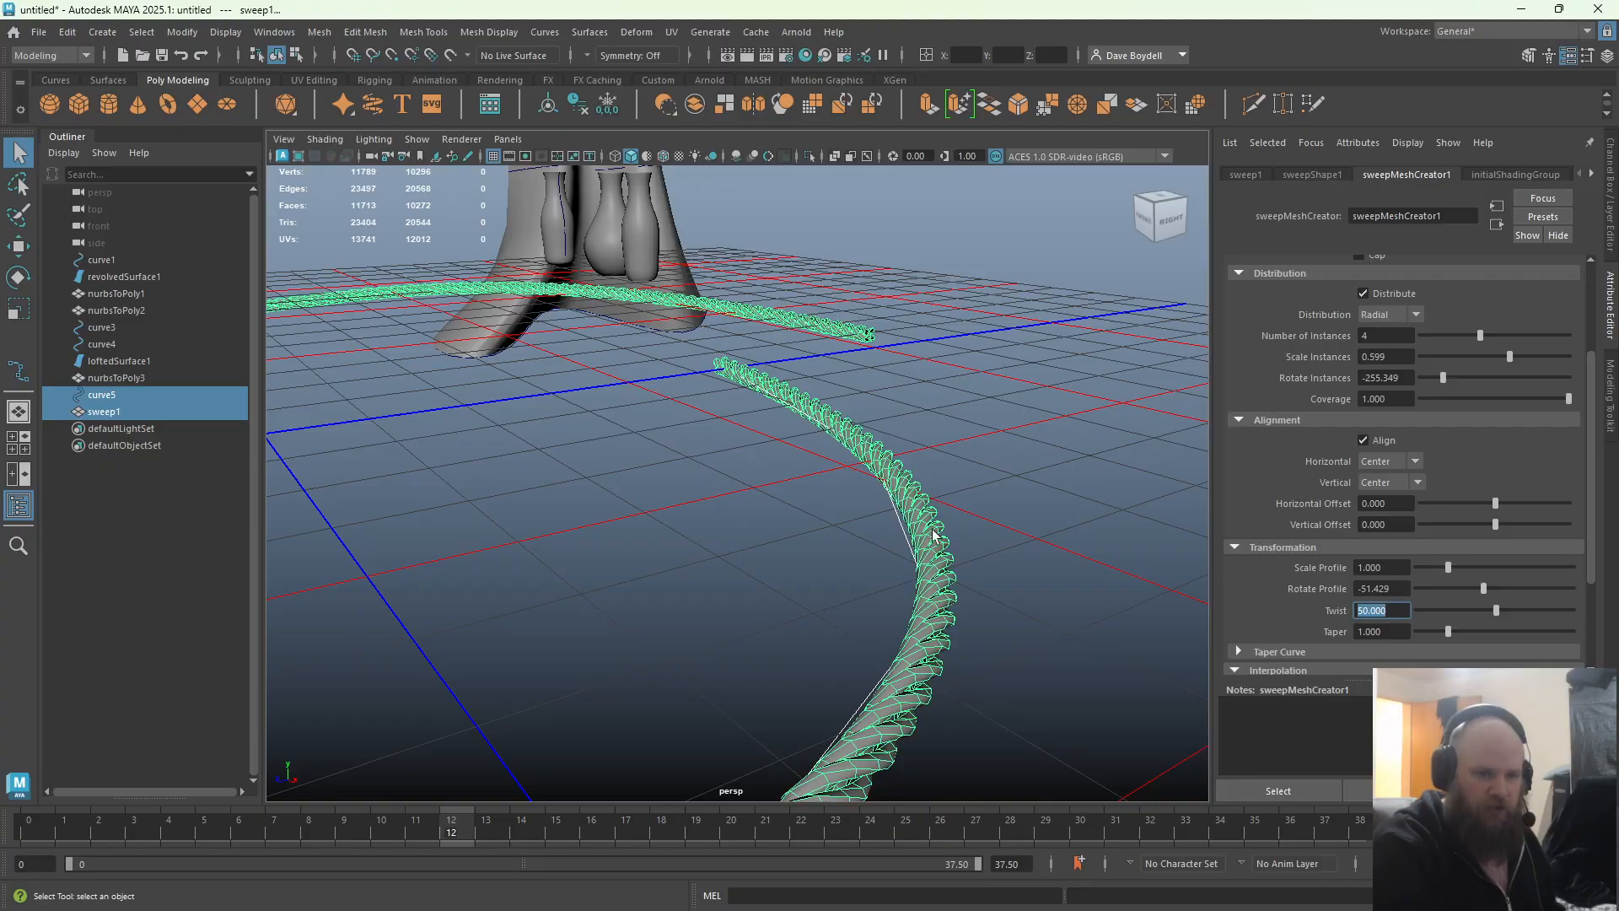
alt+drag(810, 607, 894, 540)
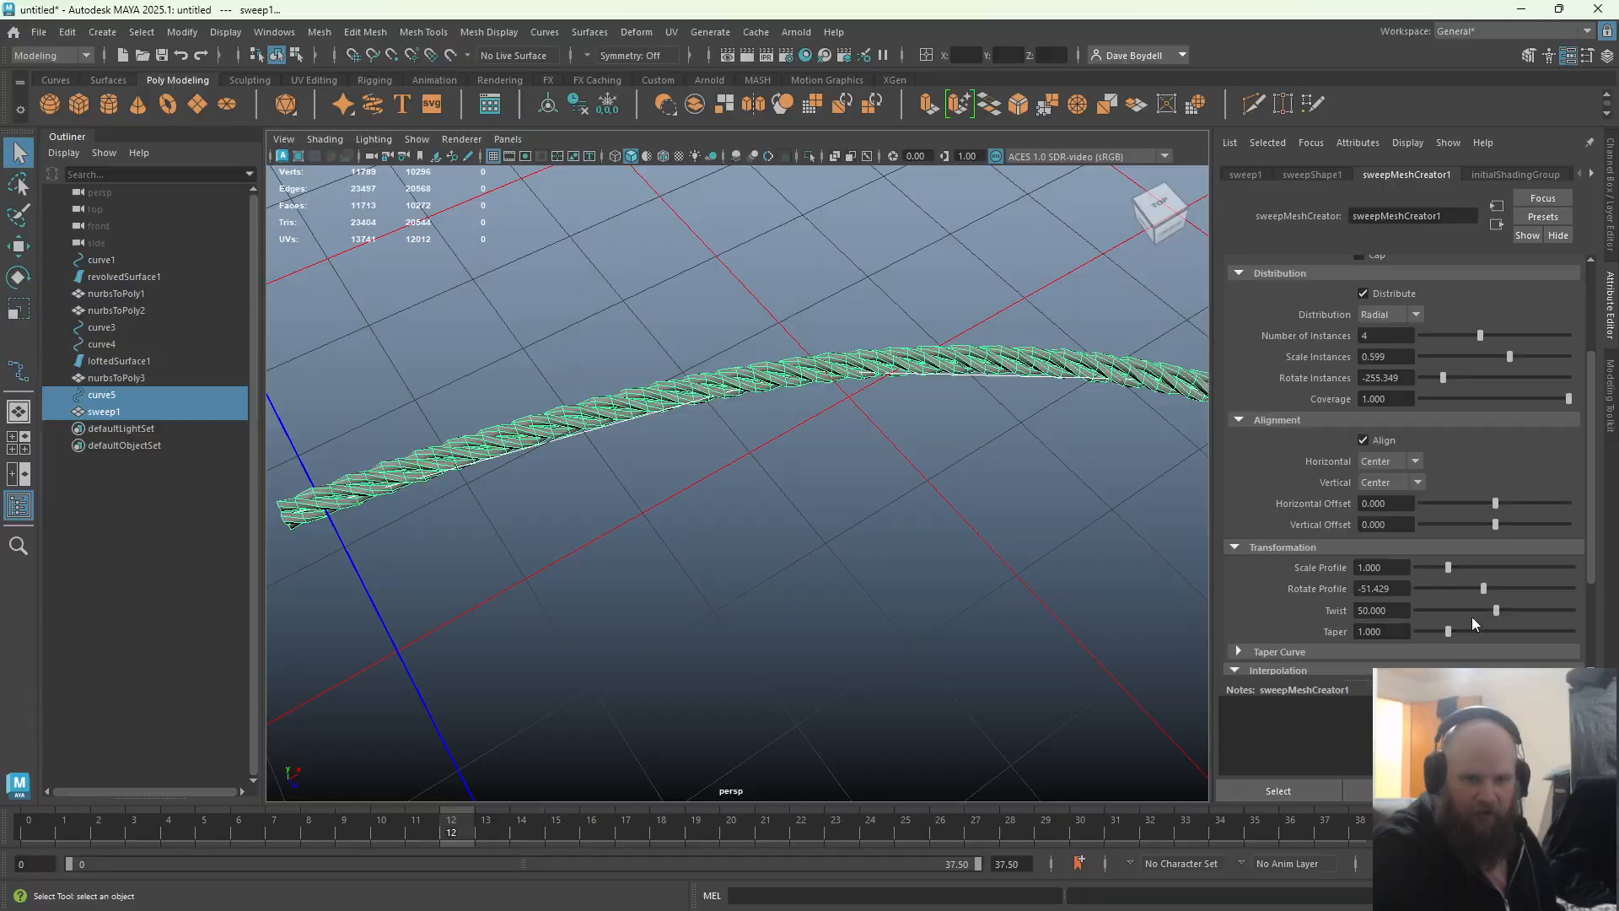
Set the sweep's Taper to 5 and compare the thickness of the rope's two ends
drag(1449, 631, 1574, 631)
scroll(676, 502, down, 6)
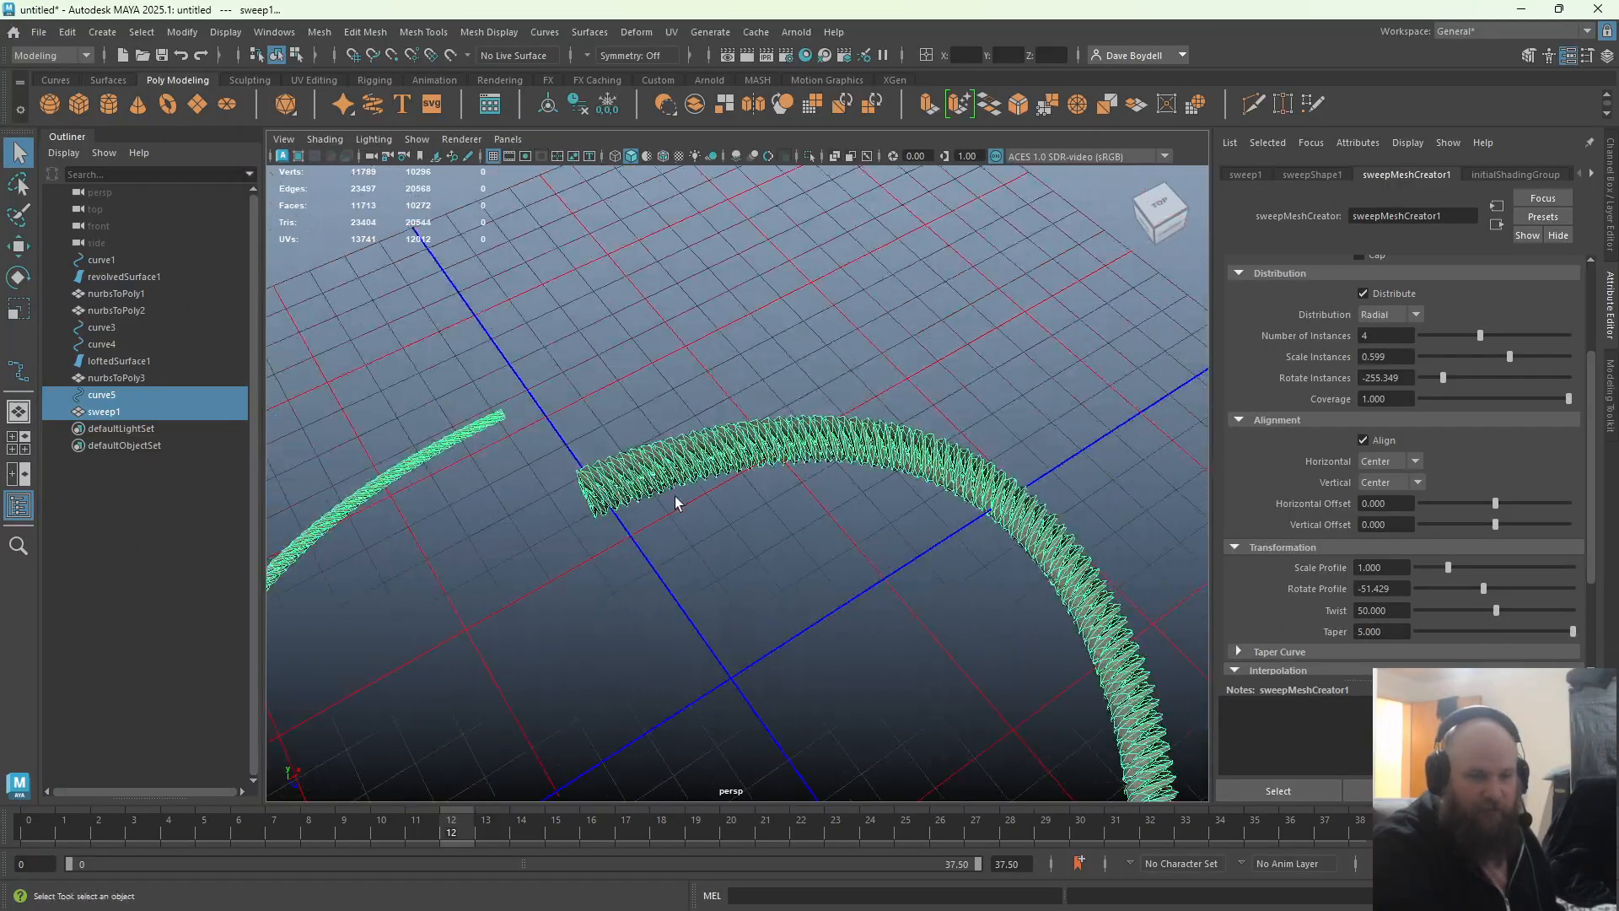
alt+drag(675, 502, 215, 540)
alt+middle_drag(1193, 522, 1114, 540)
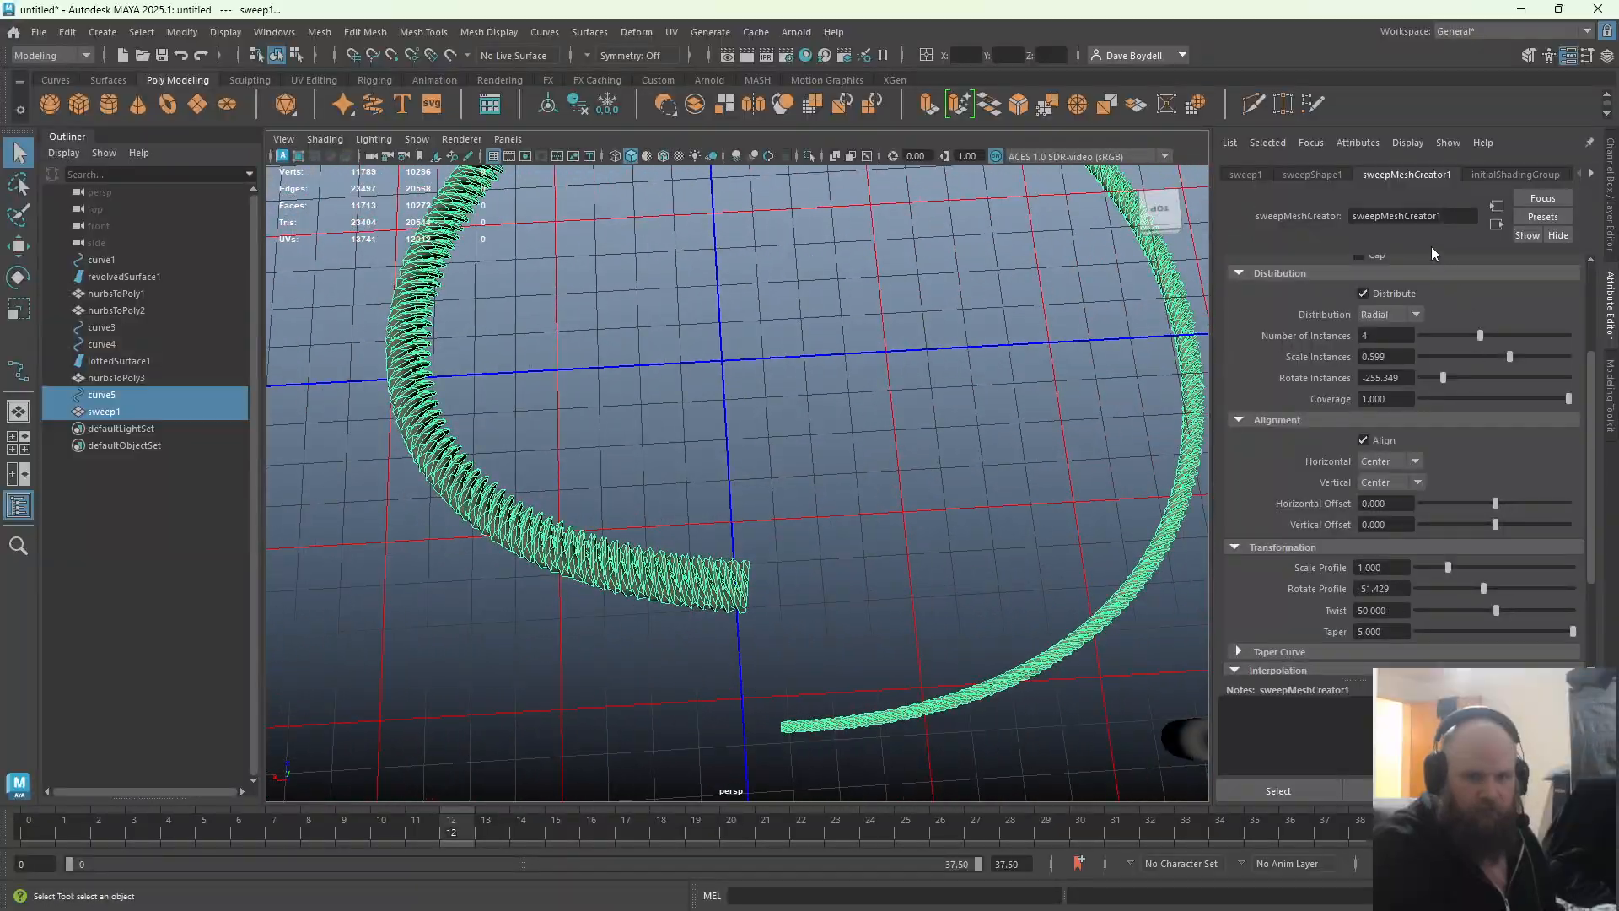
Preview the Rectangle and Line profiles on the twisted, tapered sweep and return to Poly
scroll(1430, 246, up, 3)
click(1306, 303)
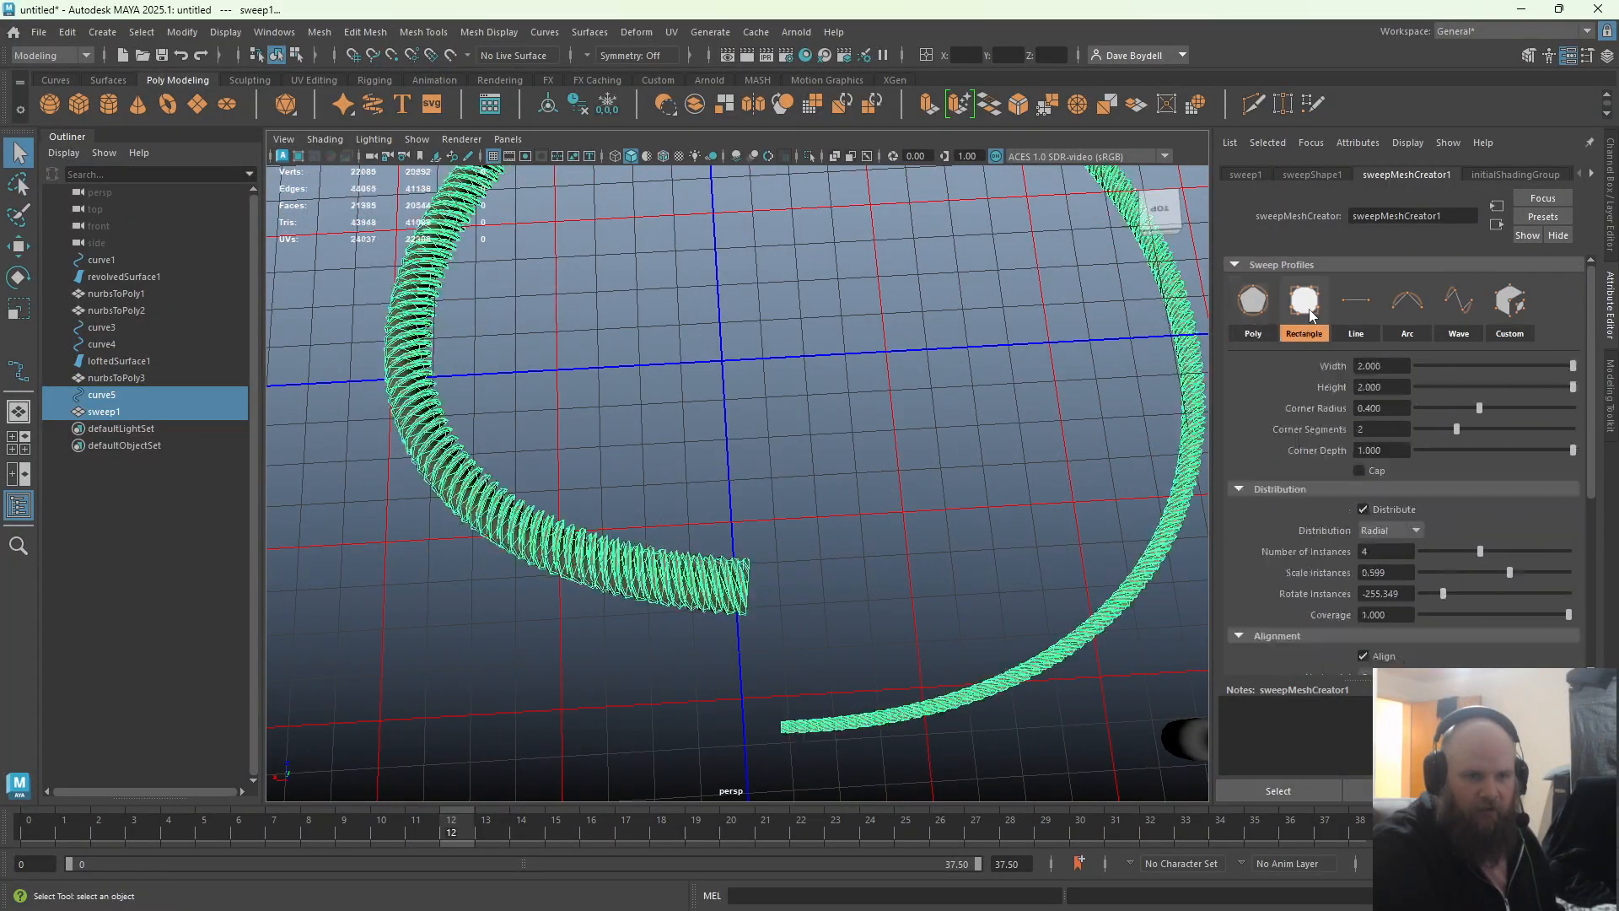
click(1356, 333)
alt+drag(894, 506, 910, 424)
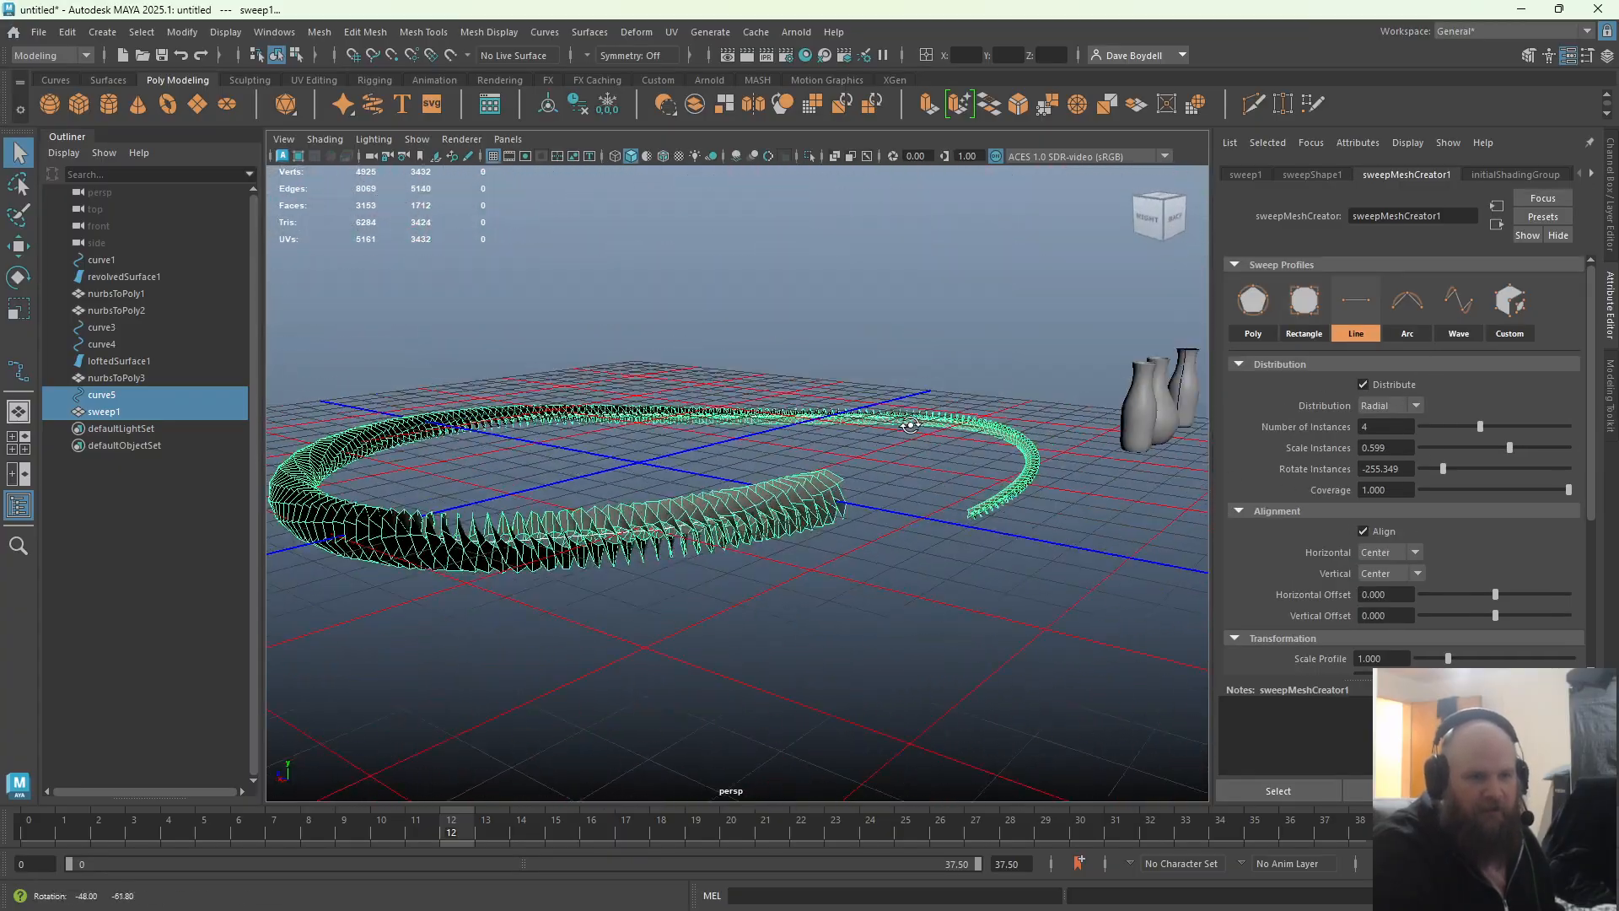
alt+right_drag(911, 424, 1248, 522)
alt+drag(868, 506, 1106, 516)
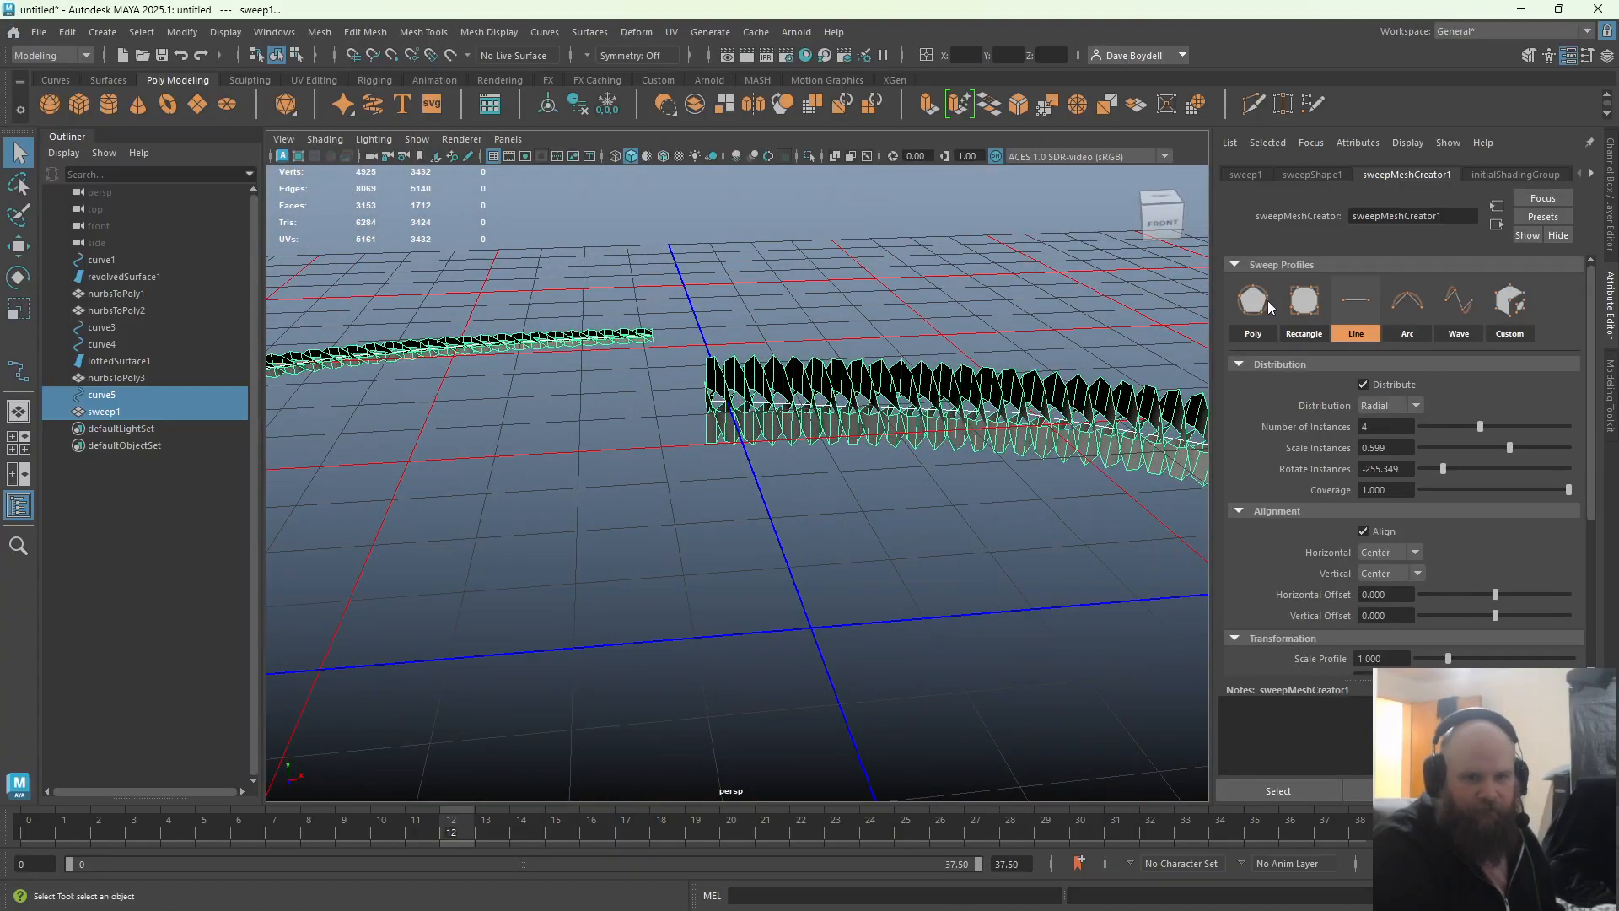
click(1257, 304)
Set Scale Instances to 0.390, Rotate Instances to -360 and Twist to 0 on the sweep
mouse_move(1462, 529)
mouse_down()
mouse_move(1548, 524)
mouse_move(1412, 529)
mouse_move(1436, 504)
mouse_move(1477, 508)
mouse_up()
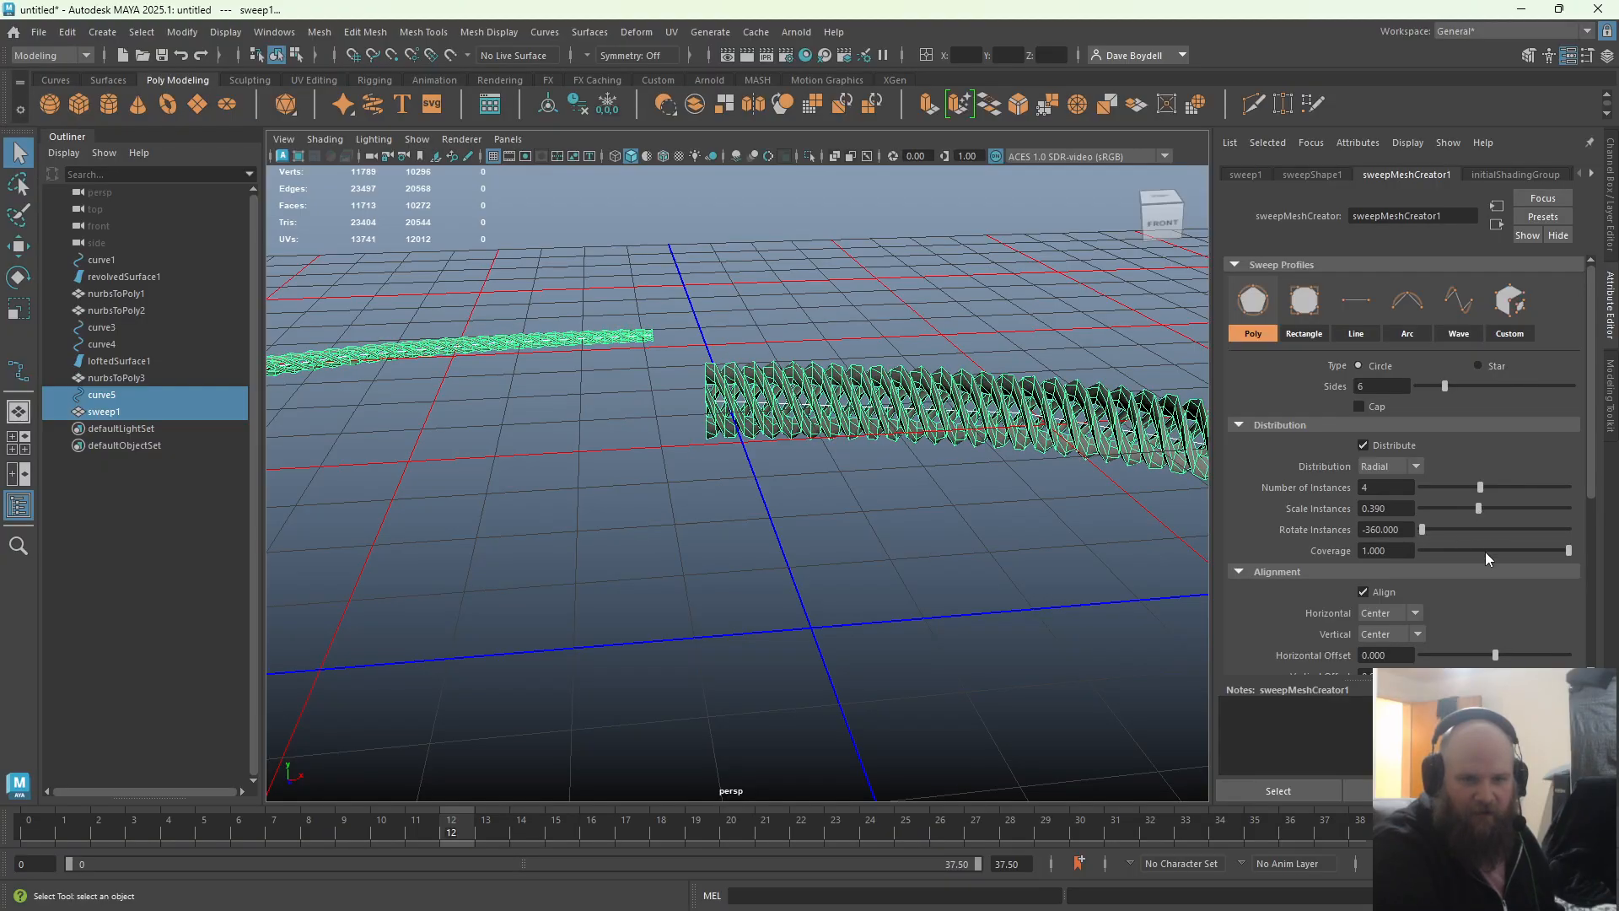
scroll(1459, 543, down, 3)
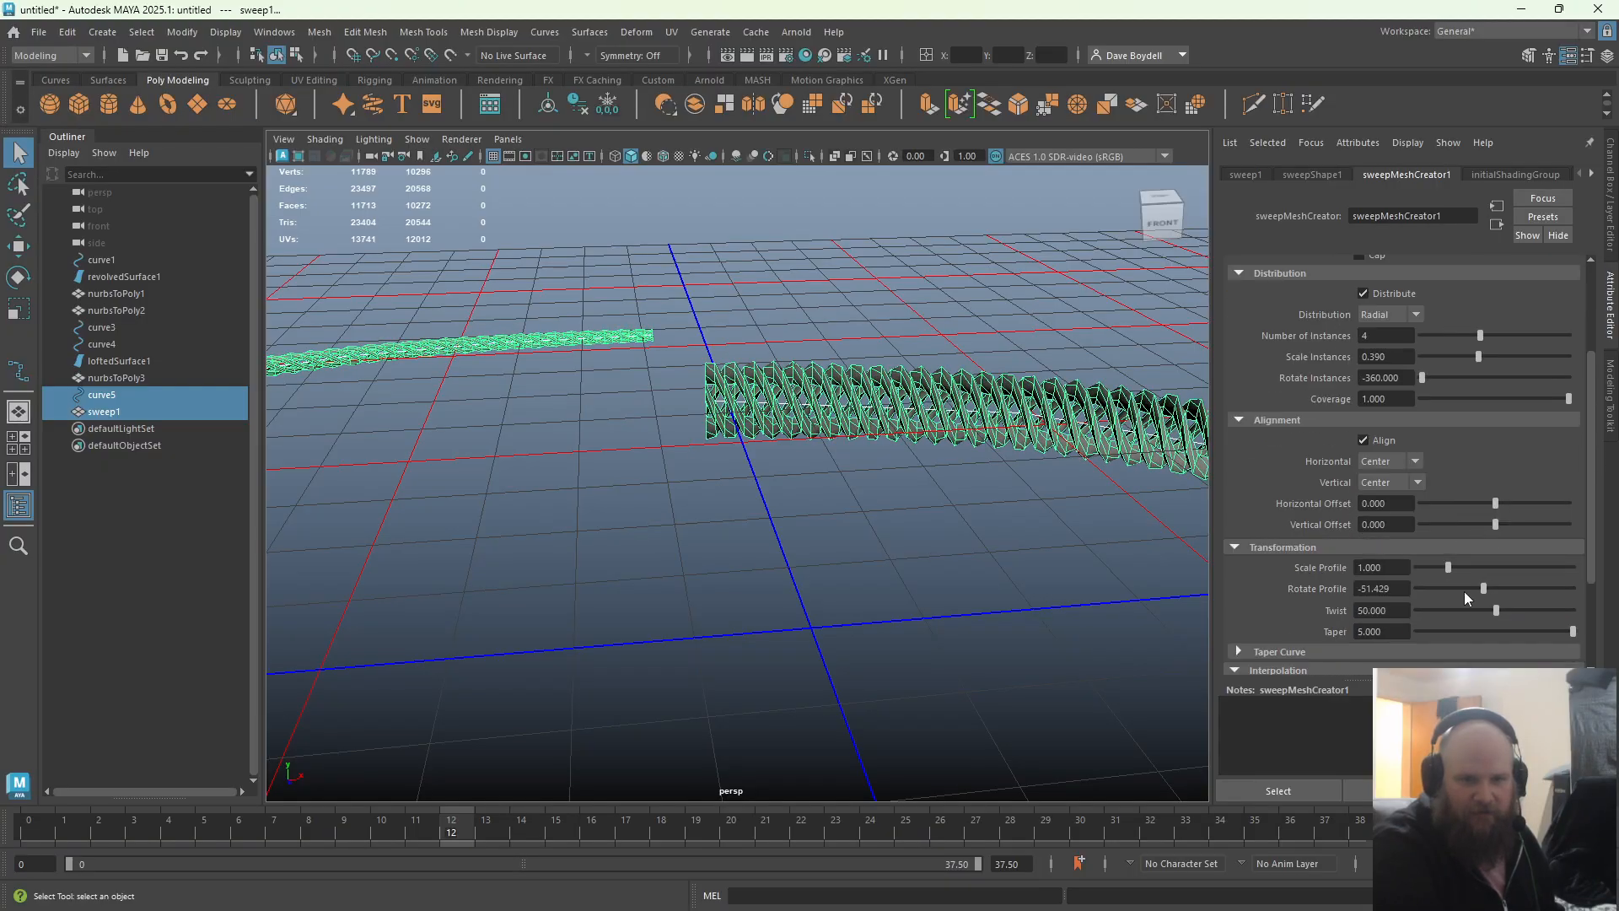
drag(1475, 607, 1425, 610)
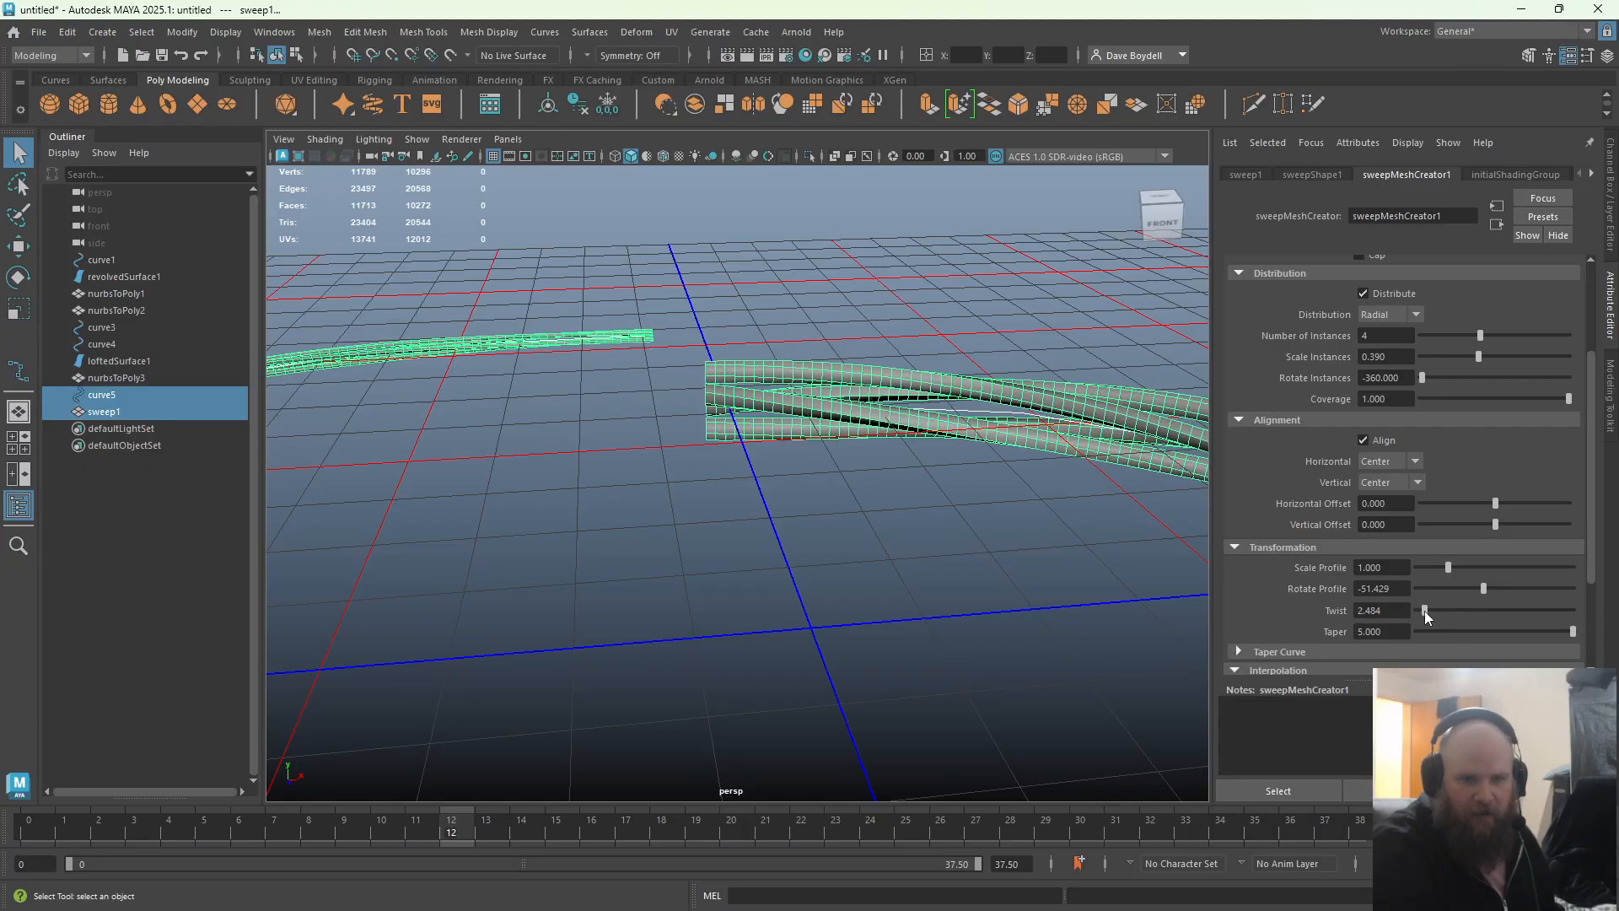
double_click(1382, 610)
text(0)
key(Return)
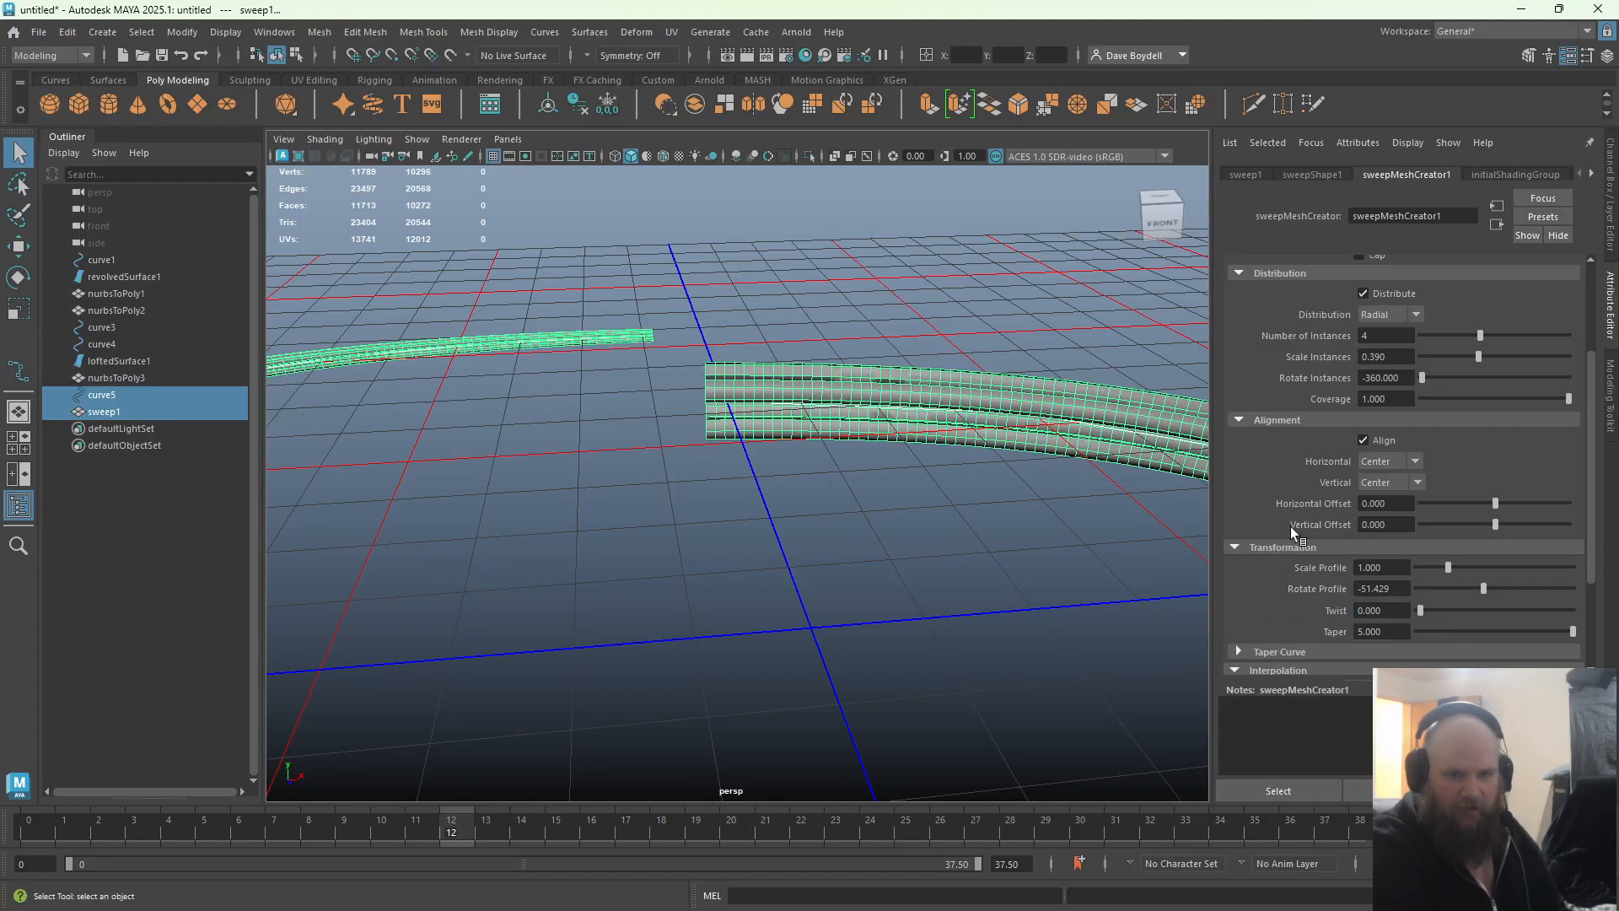
Turn off Distribute to reduce the sweep to a single tube
scroll(1336, 428, up, 3)
click(1383, 444)
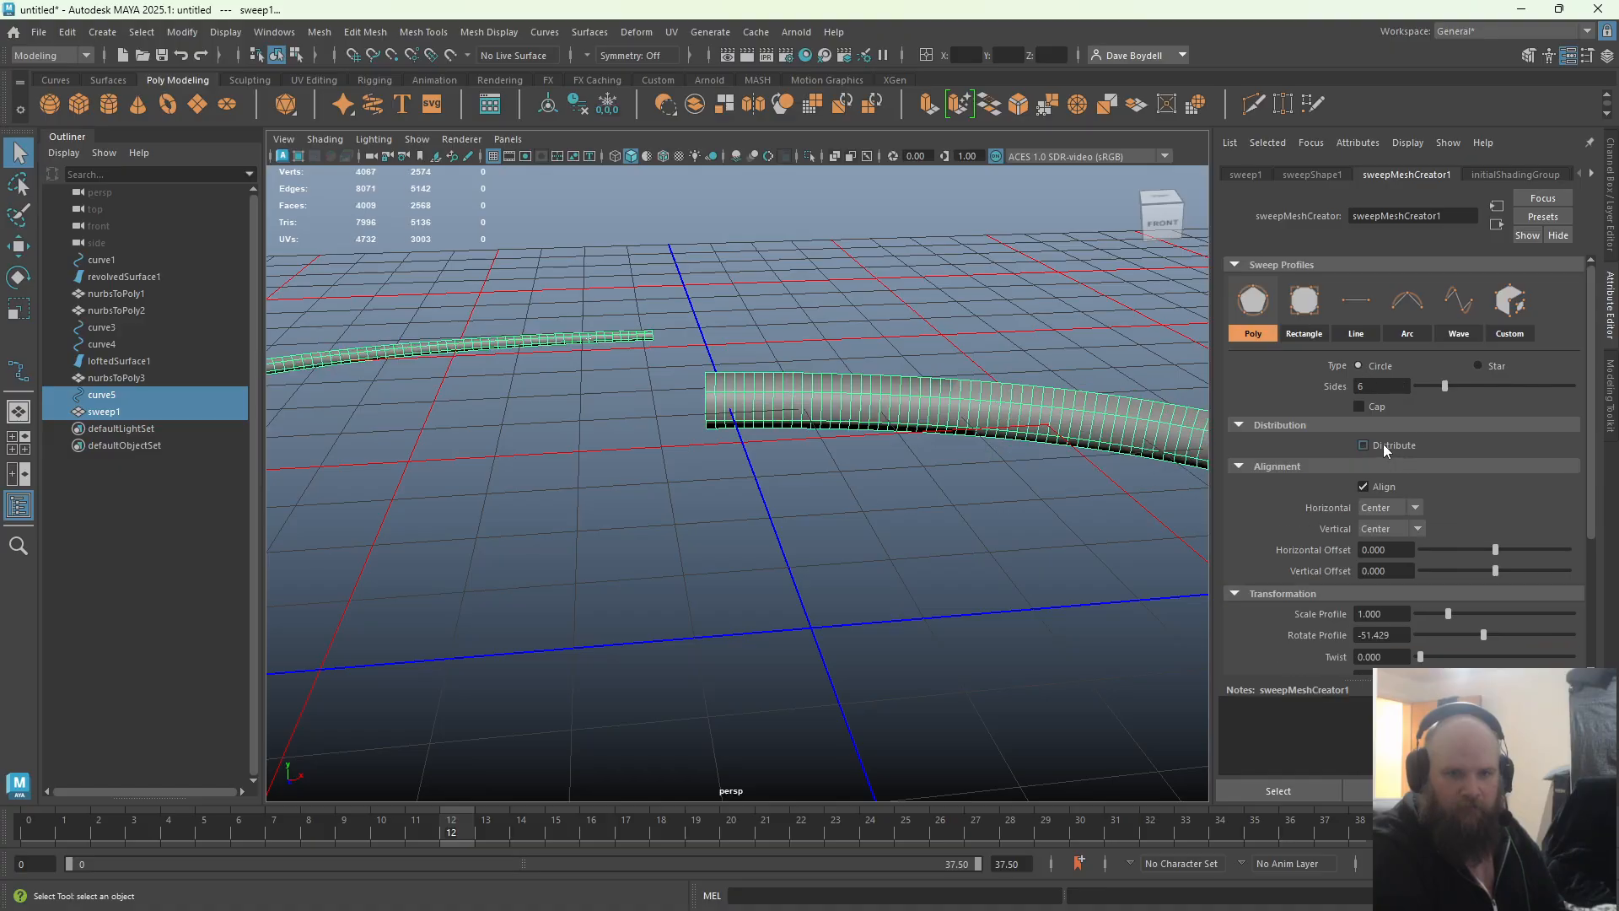
Reveal the sweep's Taper Curve, test moving its first point, and set Taper to 1
alt+drag(759, 427, 959, 413)
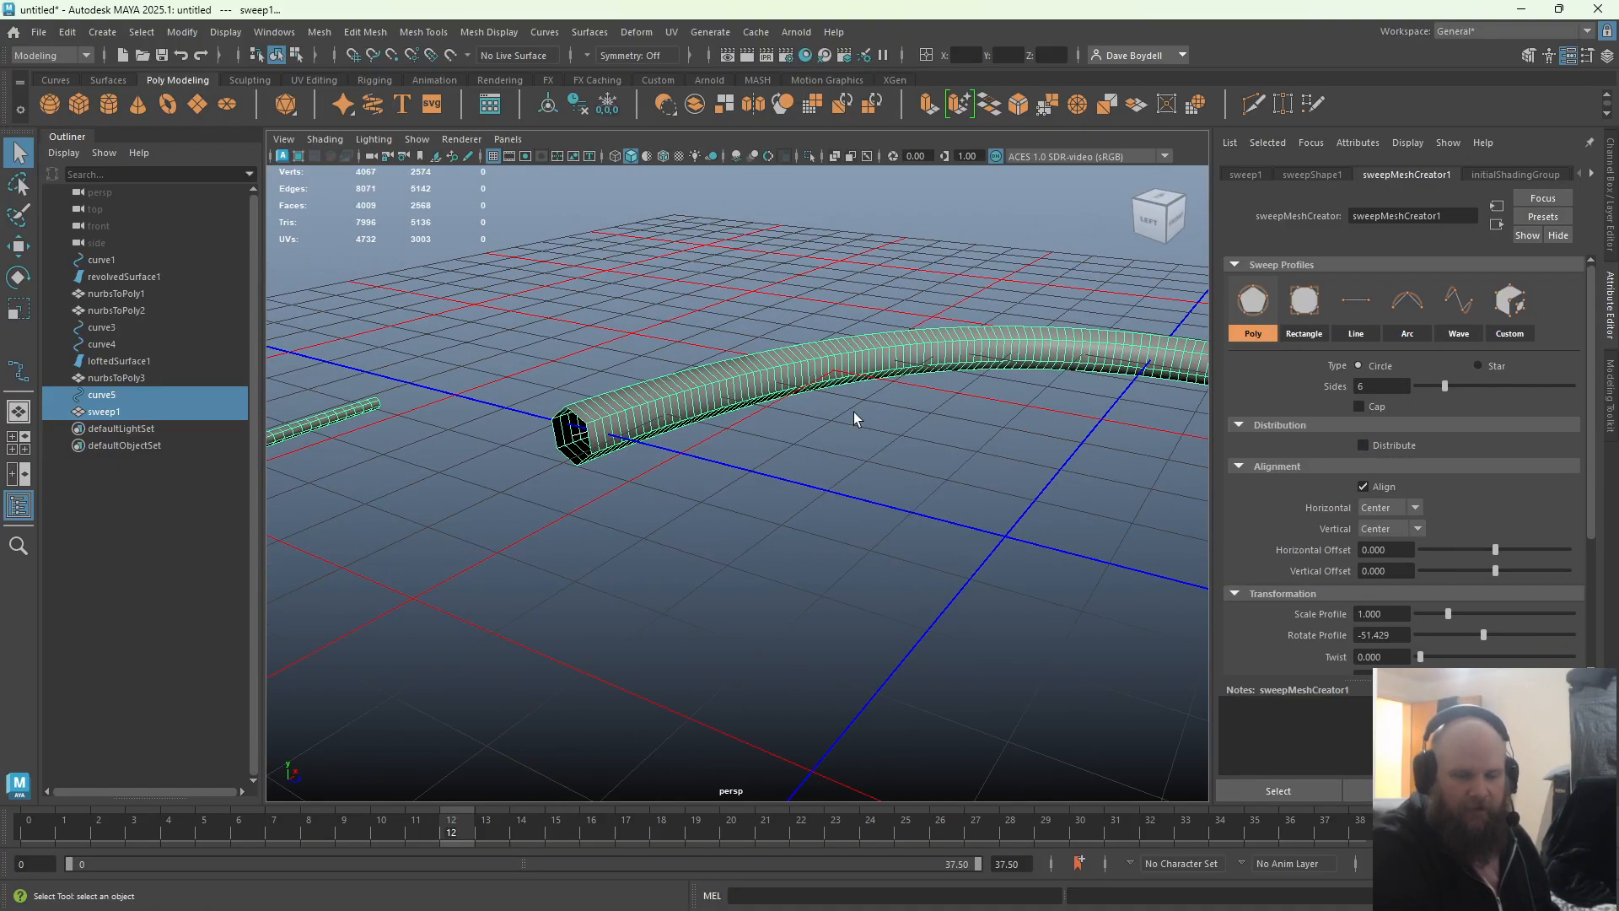
scroll(1403, 497, down, 3)
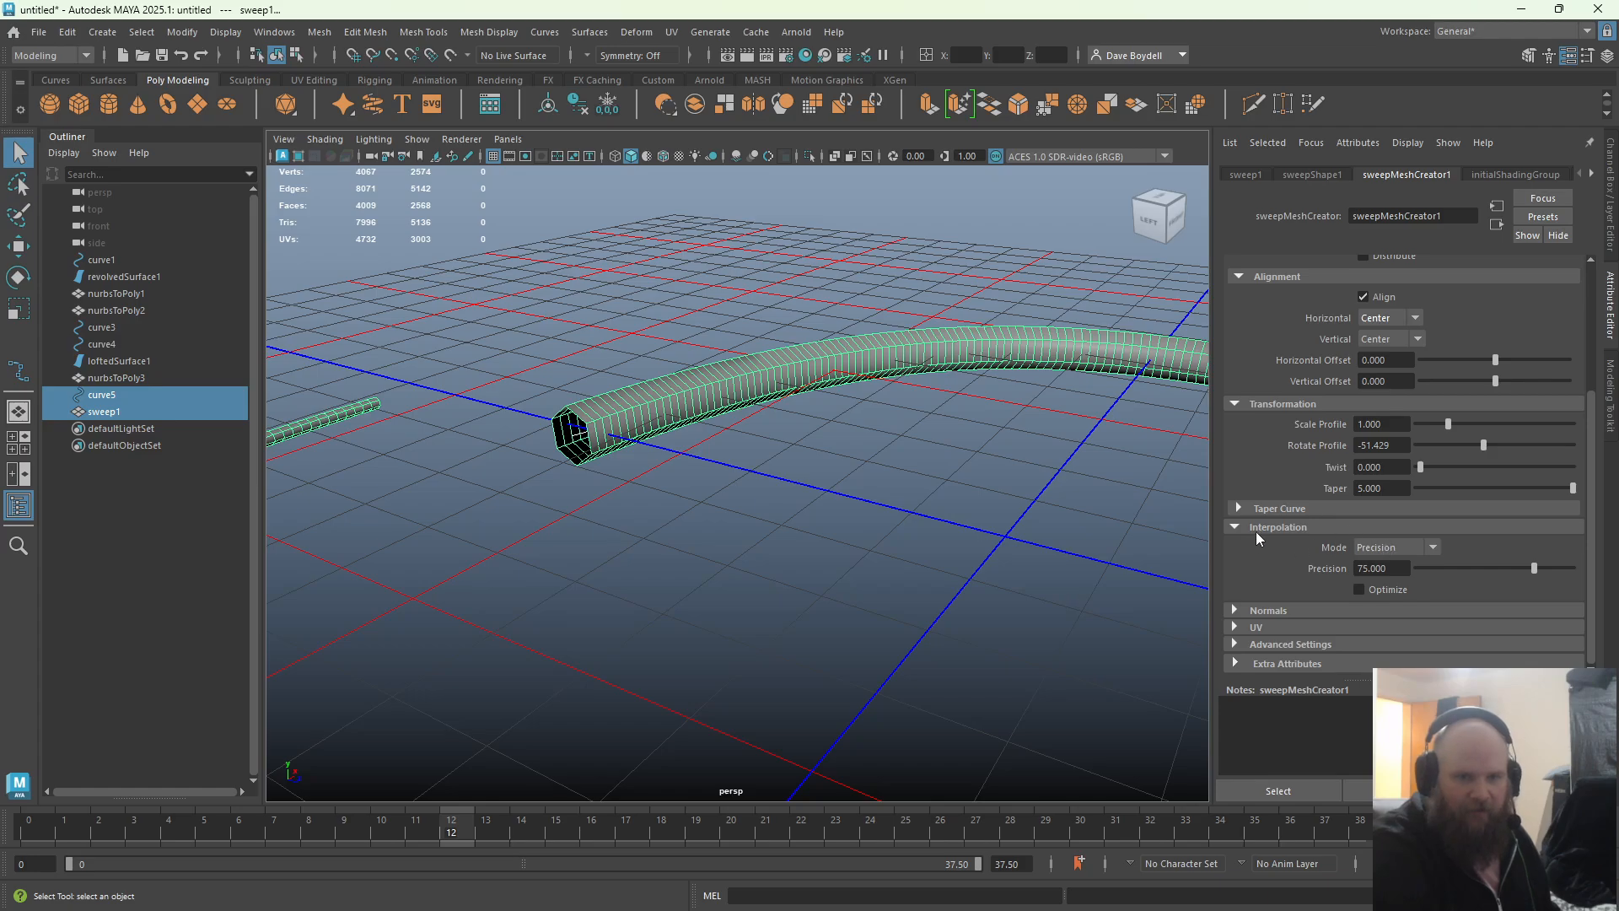
click(1259, 507)
alt+drag(904, 545, 897, 422)
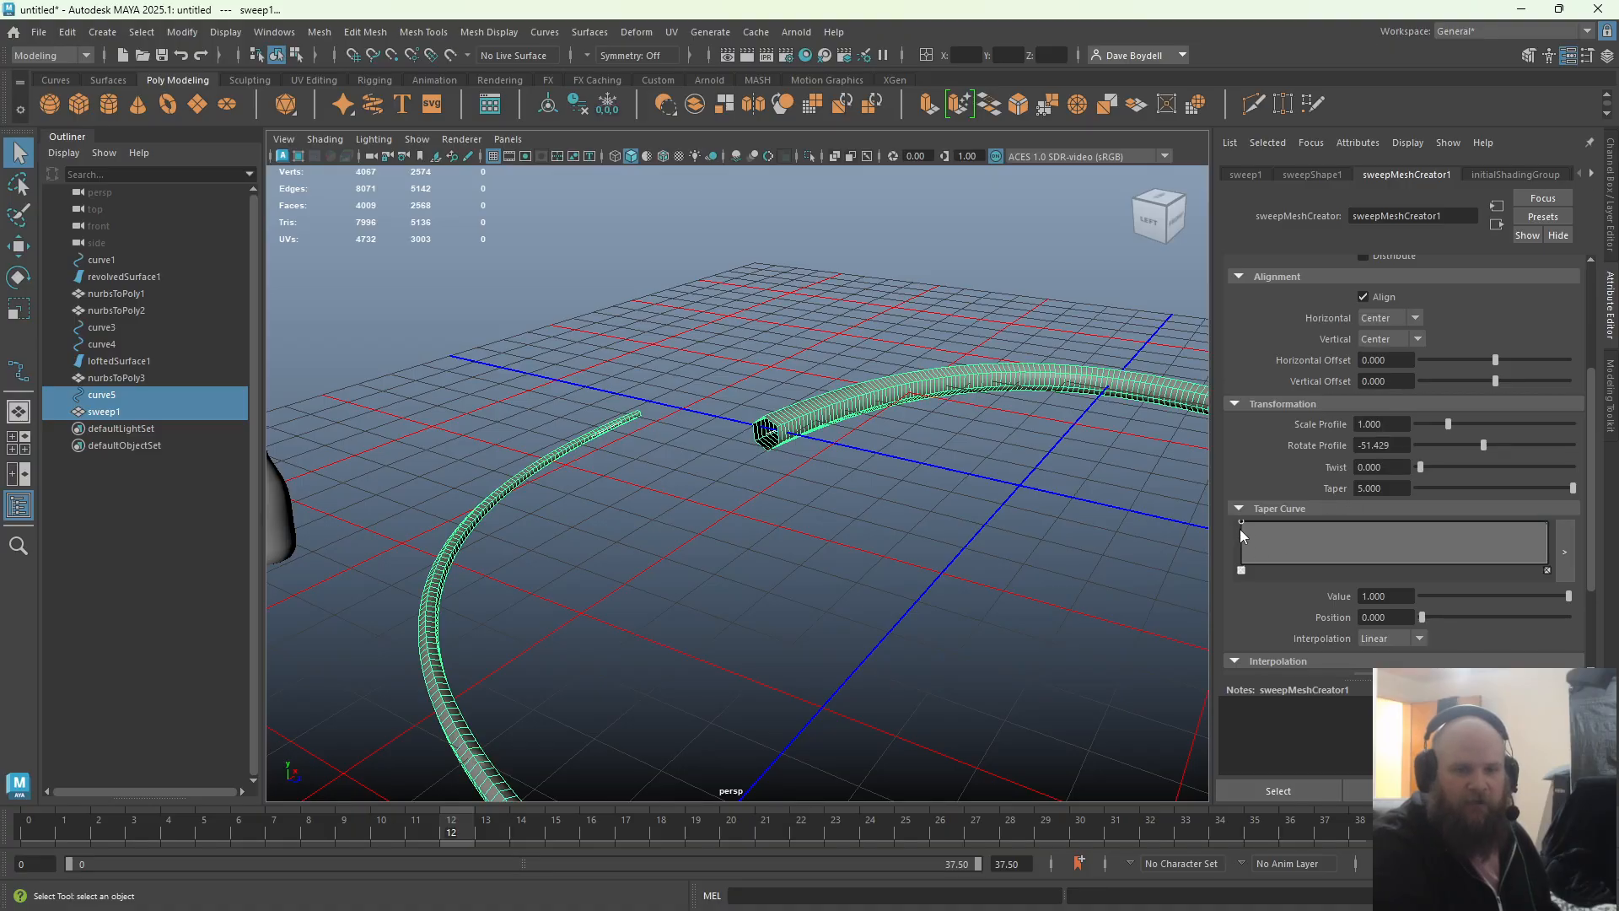
mouse_move(1241, 529)
mouse_down()
mouse_move(1268, 534)
mouse_move(1255, 553)
mouse_up()
alt+drag(852, 539, 926, 582)
drag(1255, 553, 1236, 514)
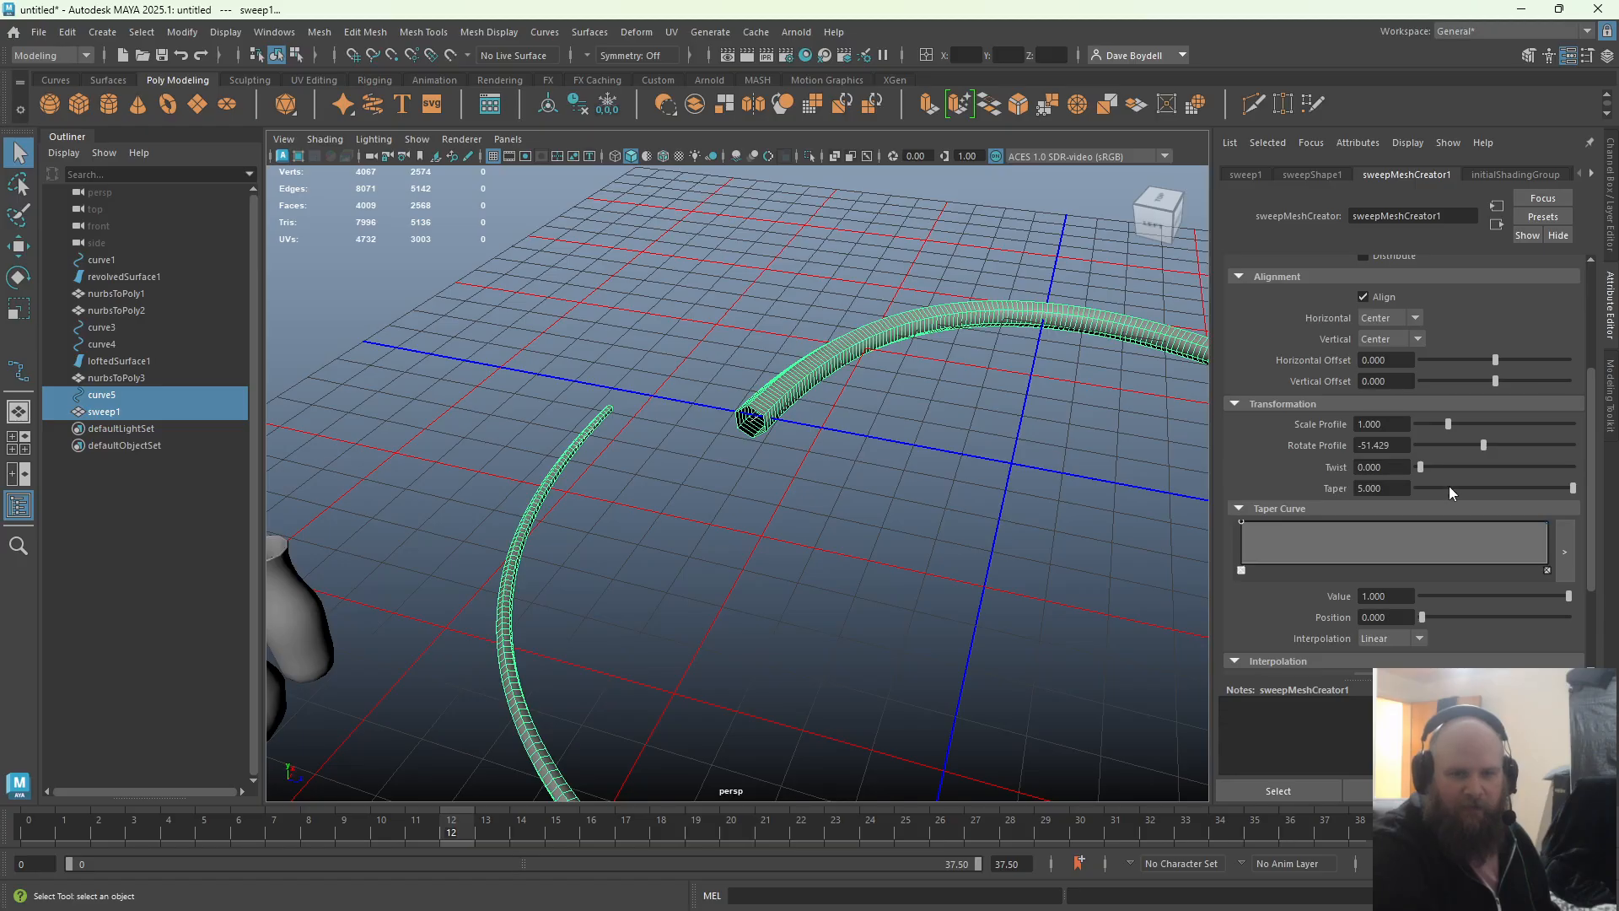
drag(1449, 488, 1499, 489)
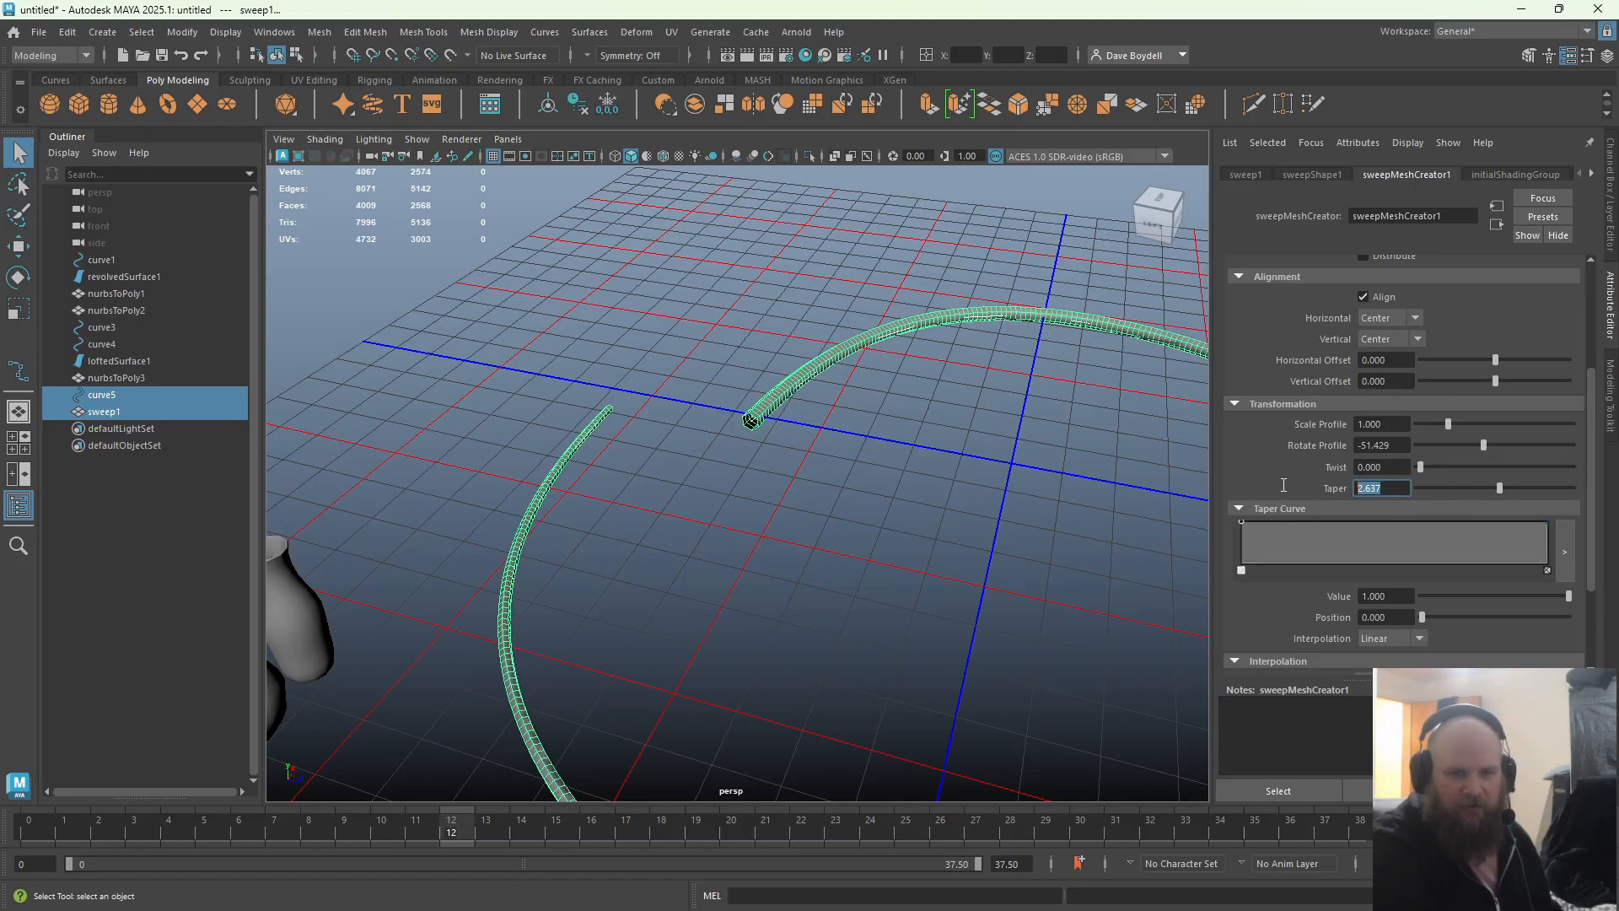
text(1)
key(Return)
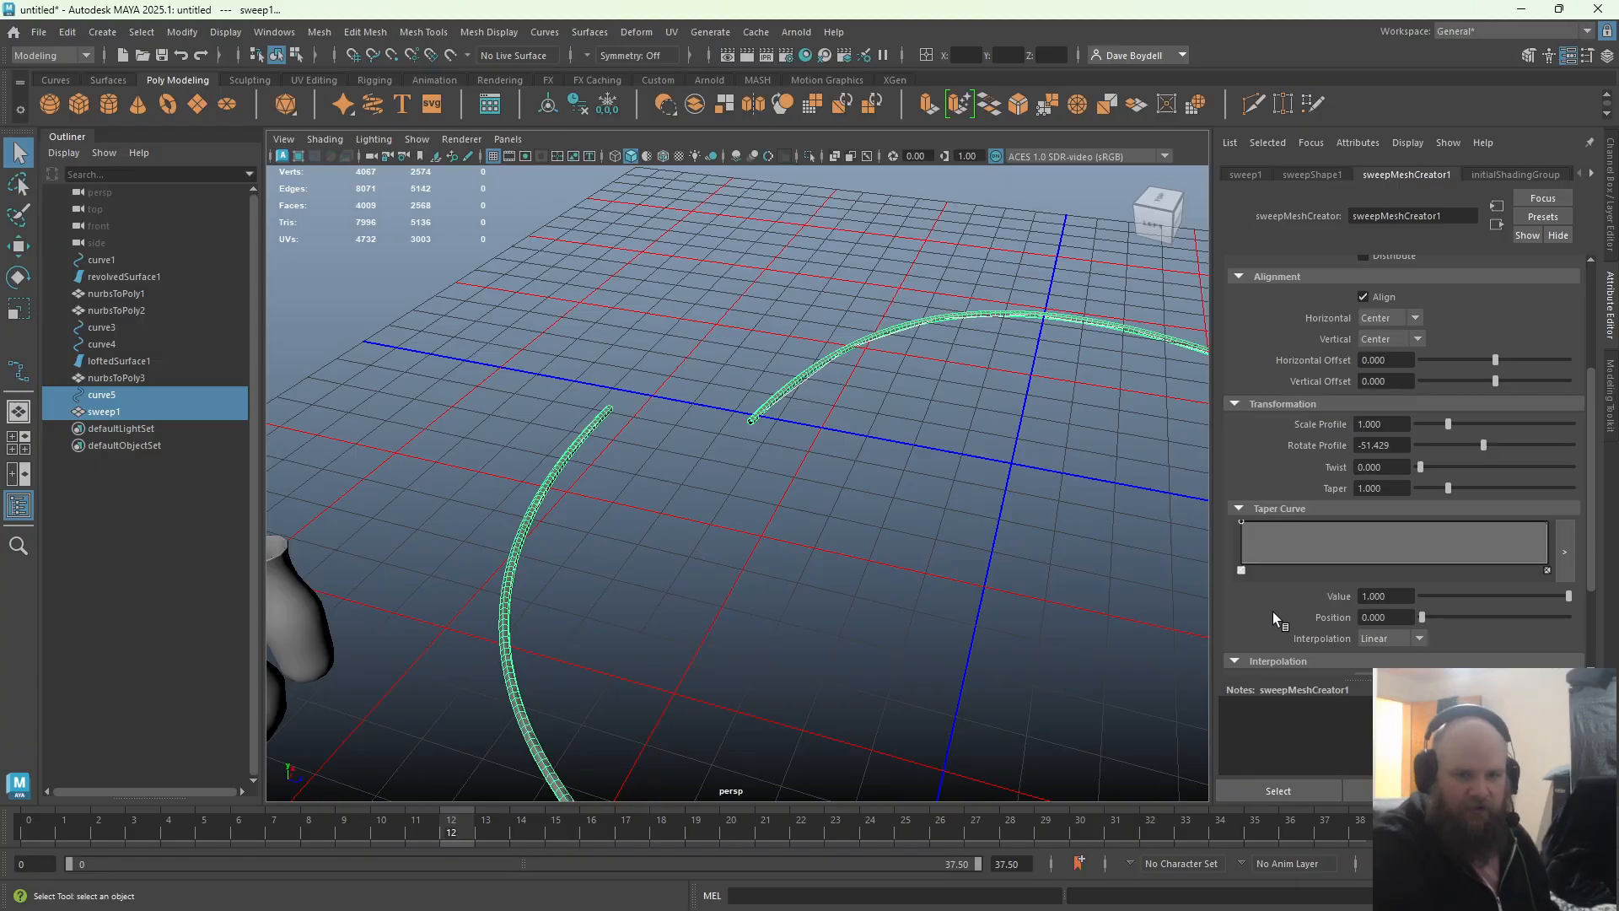
Try adding points to the Taper Curve to form dips near both ends, and raise Taper to 5
drag(1257, 528, 1276, 559)
drag(1388, 546, 1488, 567)
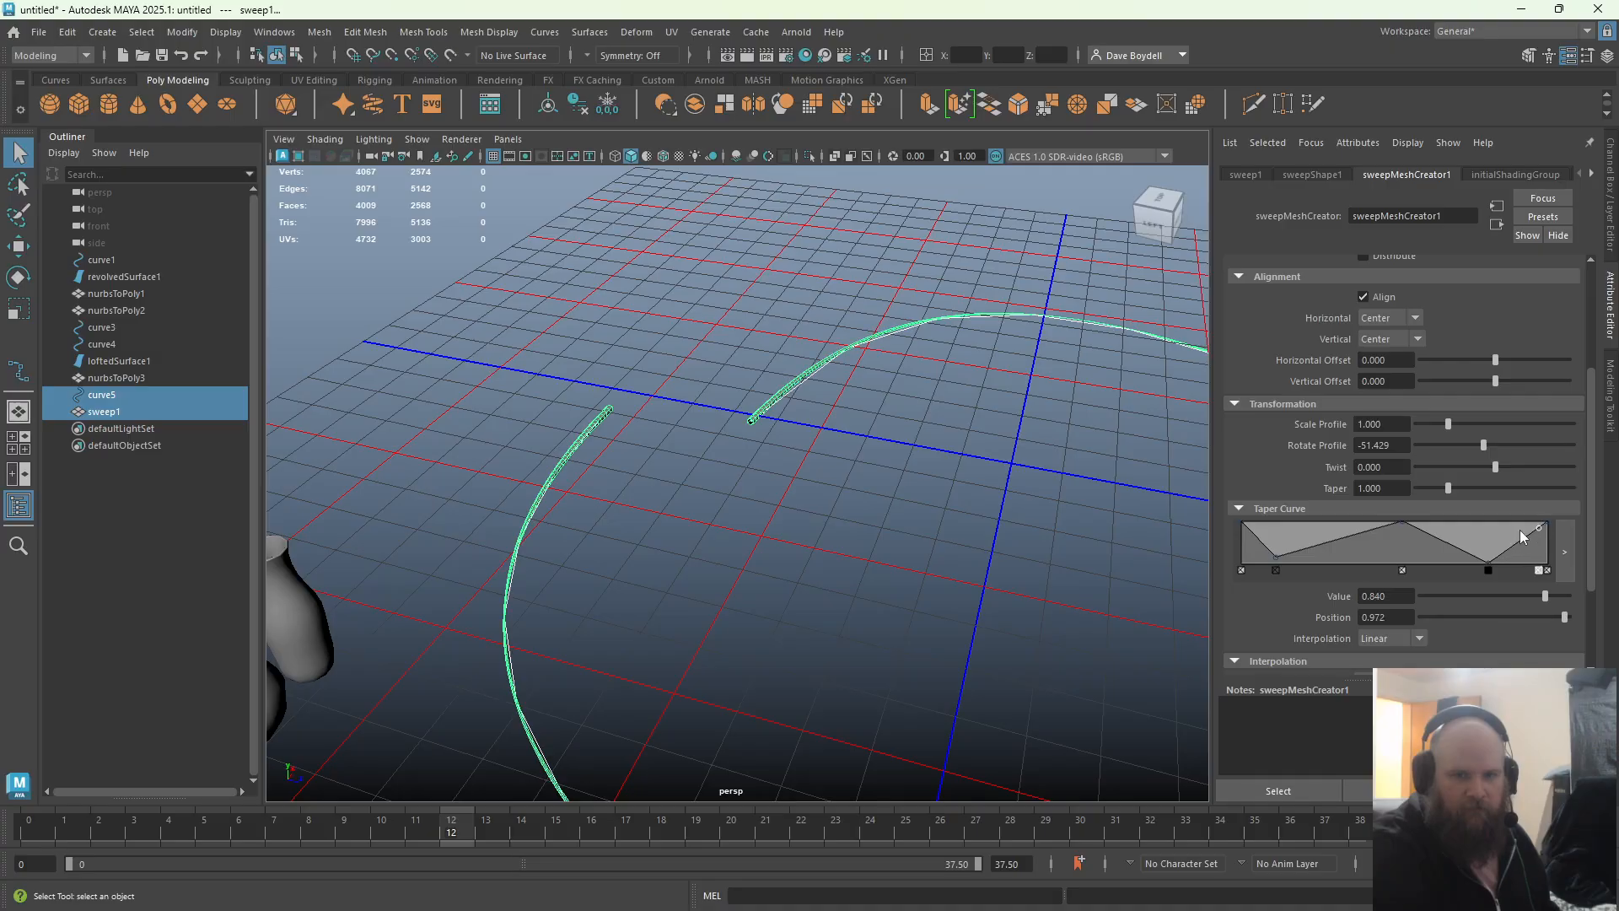
drag(1316, 546, 1316, 525)
drag(1448, 488, 1577, 485)
alt+drag(1059, 472, 874, 595)
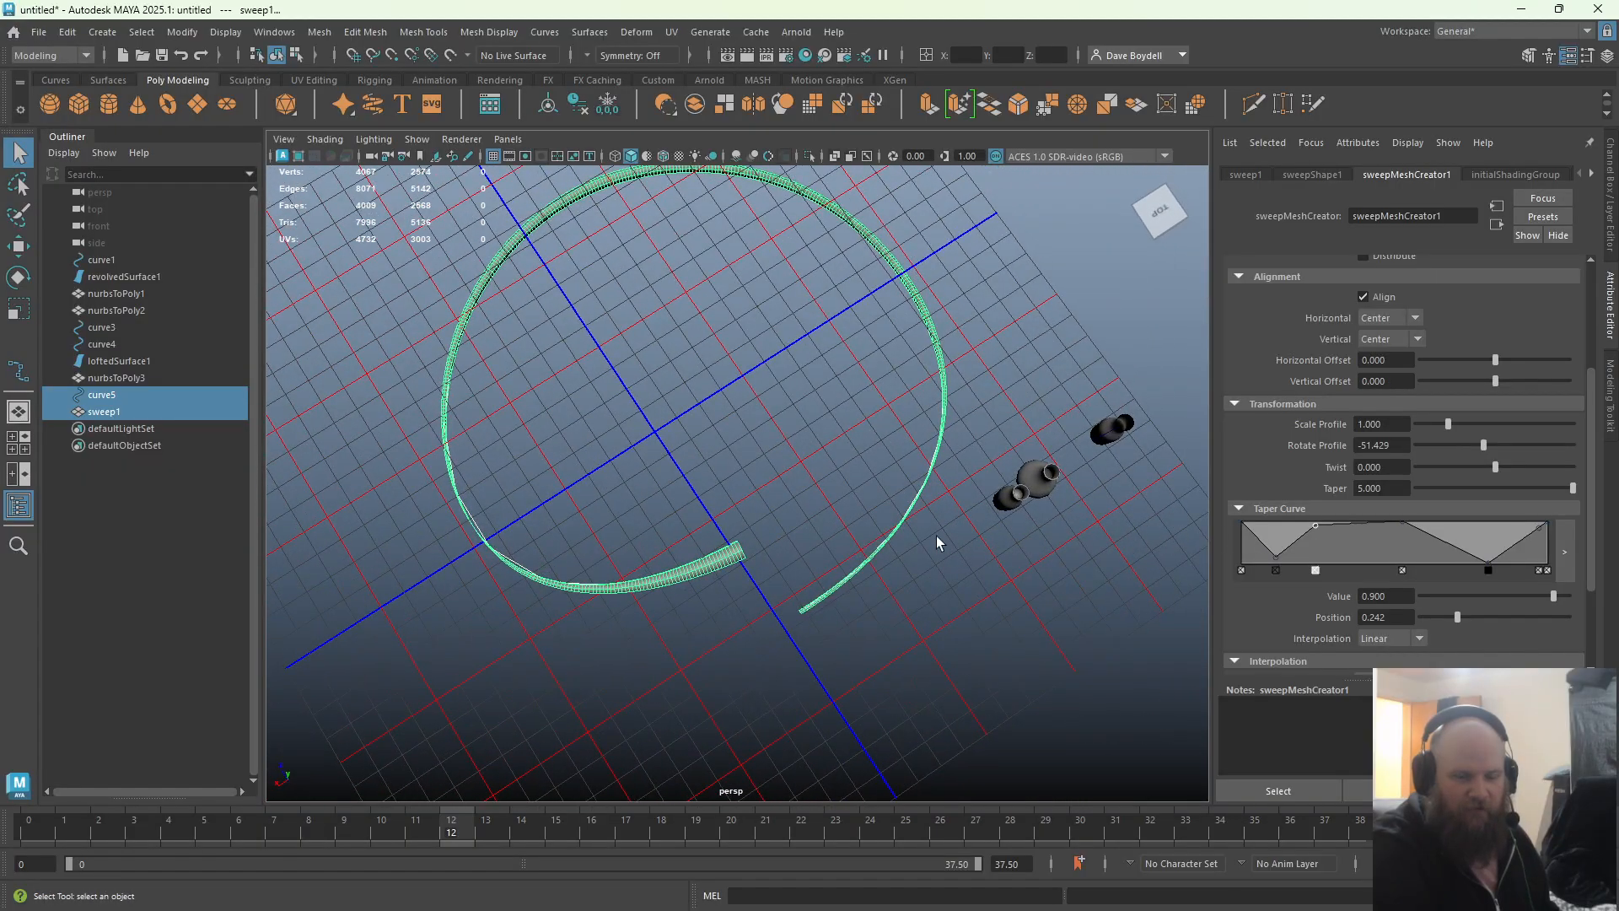
alt+middle_drag(608, 545, 648, 659)
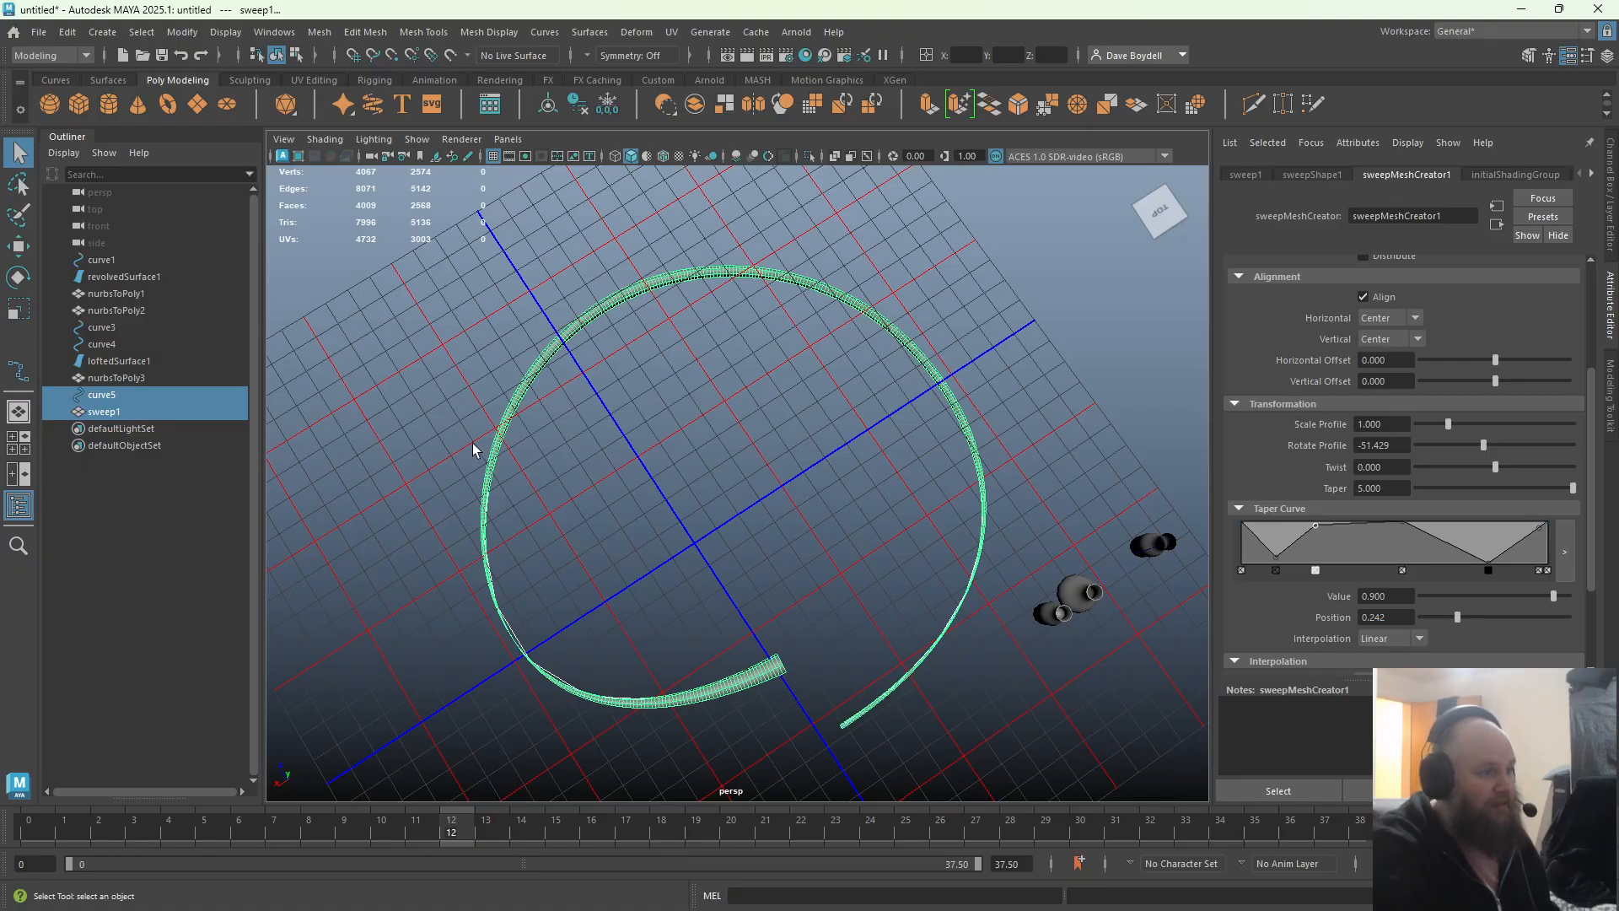
Try reshaping the middle of the Taper Curve, adding a point at position 0.725, value 0.440 with Smooth interpolation
mouse_move(1451, 591)
mouse_down()
mouse_move(1409, 592)
mouse_move(1552, 582)
mouse_move(1449, 608)
mouse_move(1563, 616)
mouse_move(1445, 616)
mouse_move(1521, 616)
mouse_move(1468, 616)
mouse_up()
click(1464, 548)
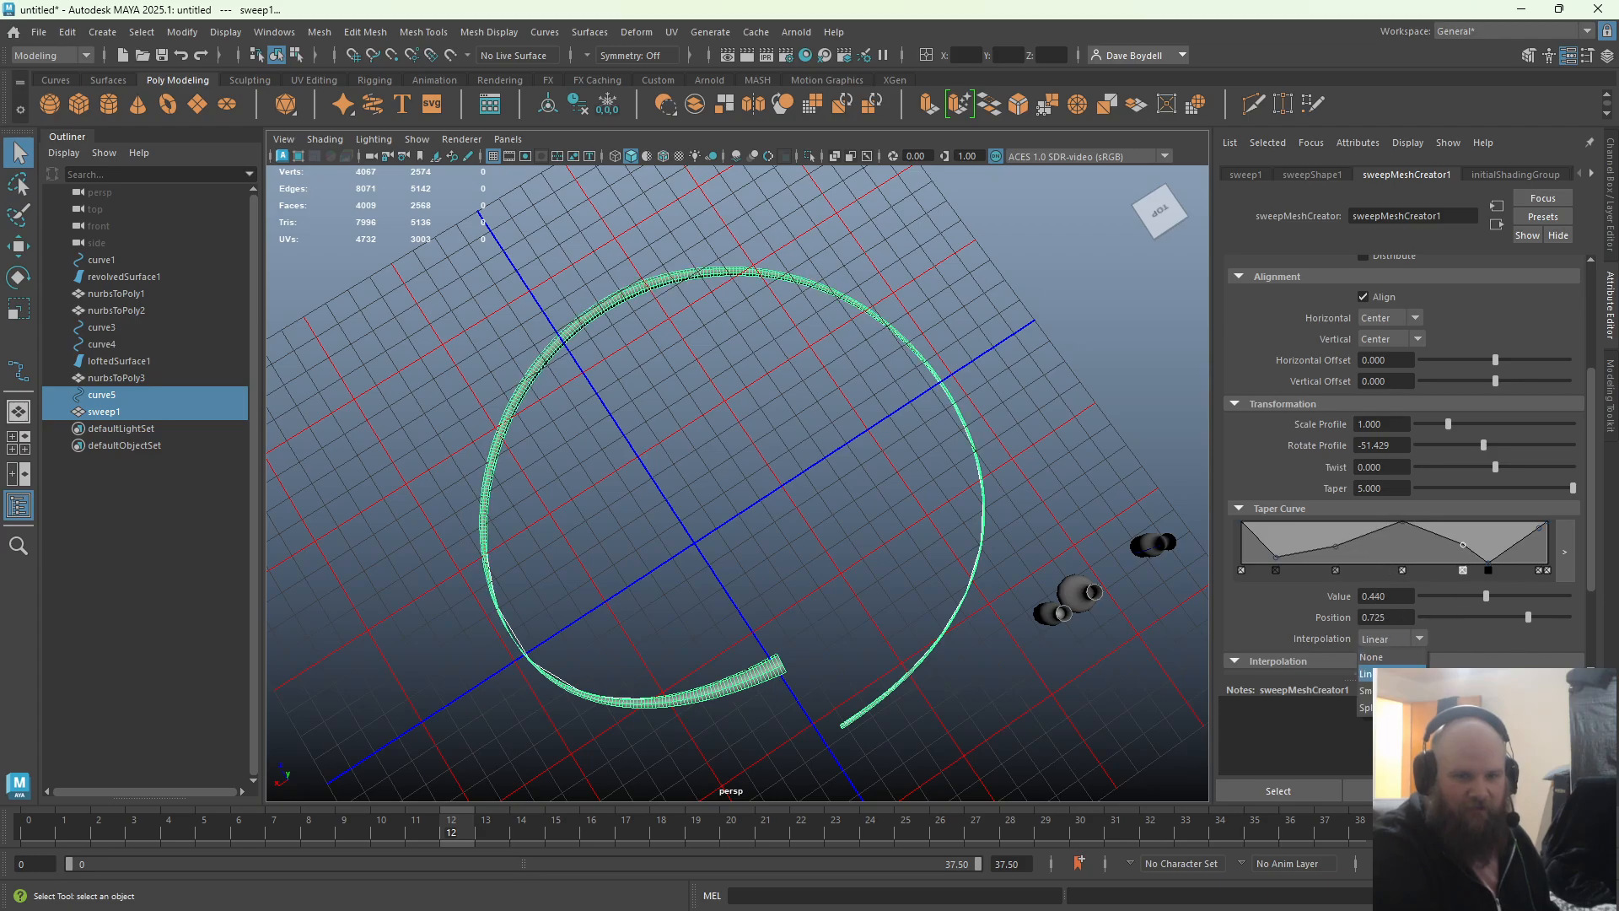
click(1366, 690)
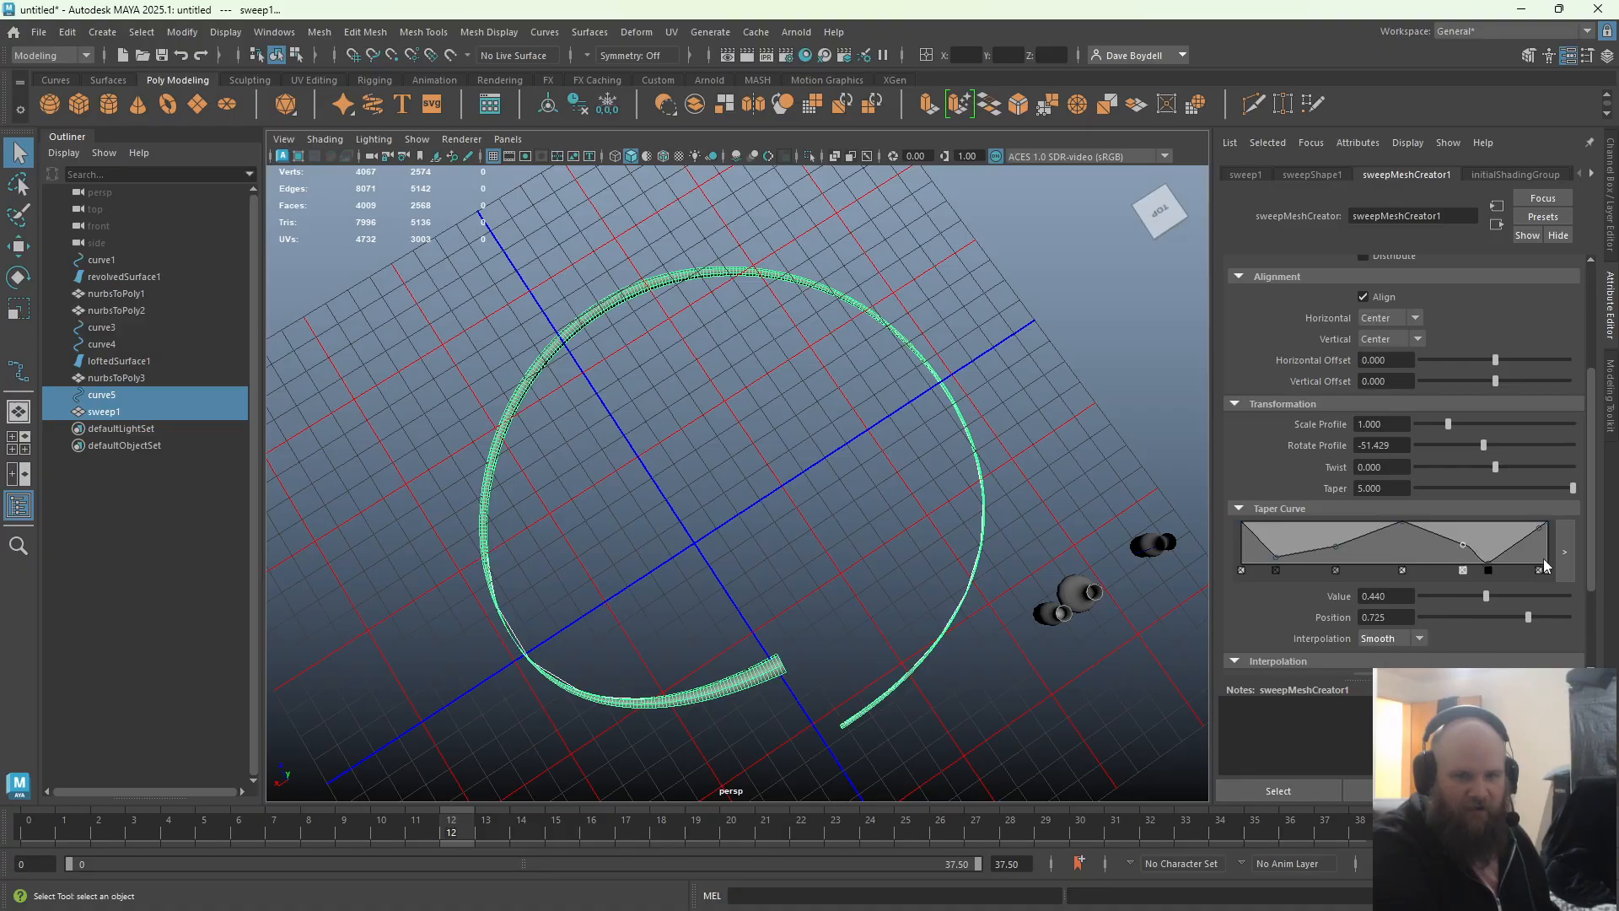
mouse_move(730, 589)
alt+right_down()
mouse_move(690, 543)
mouse_move(743, 577)
alt+right_up()
alt+middle_drag(751, 580, 698, 474)
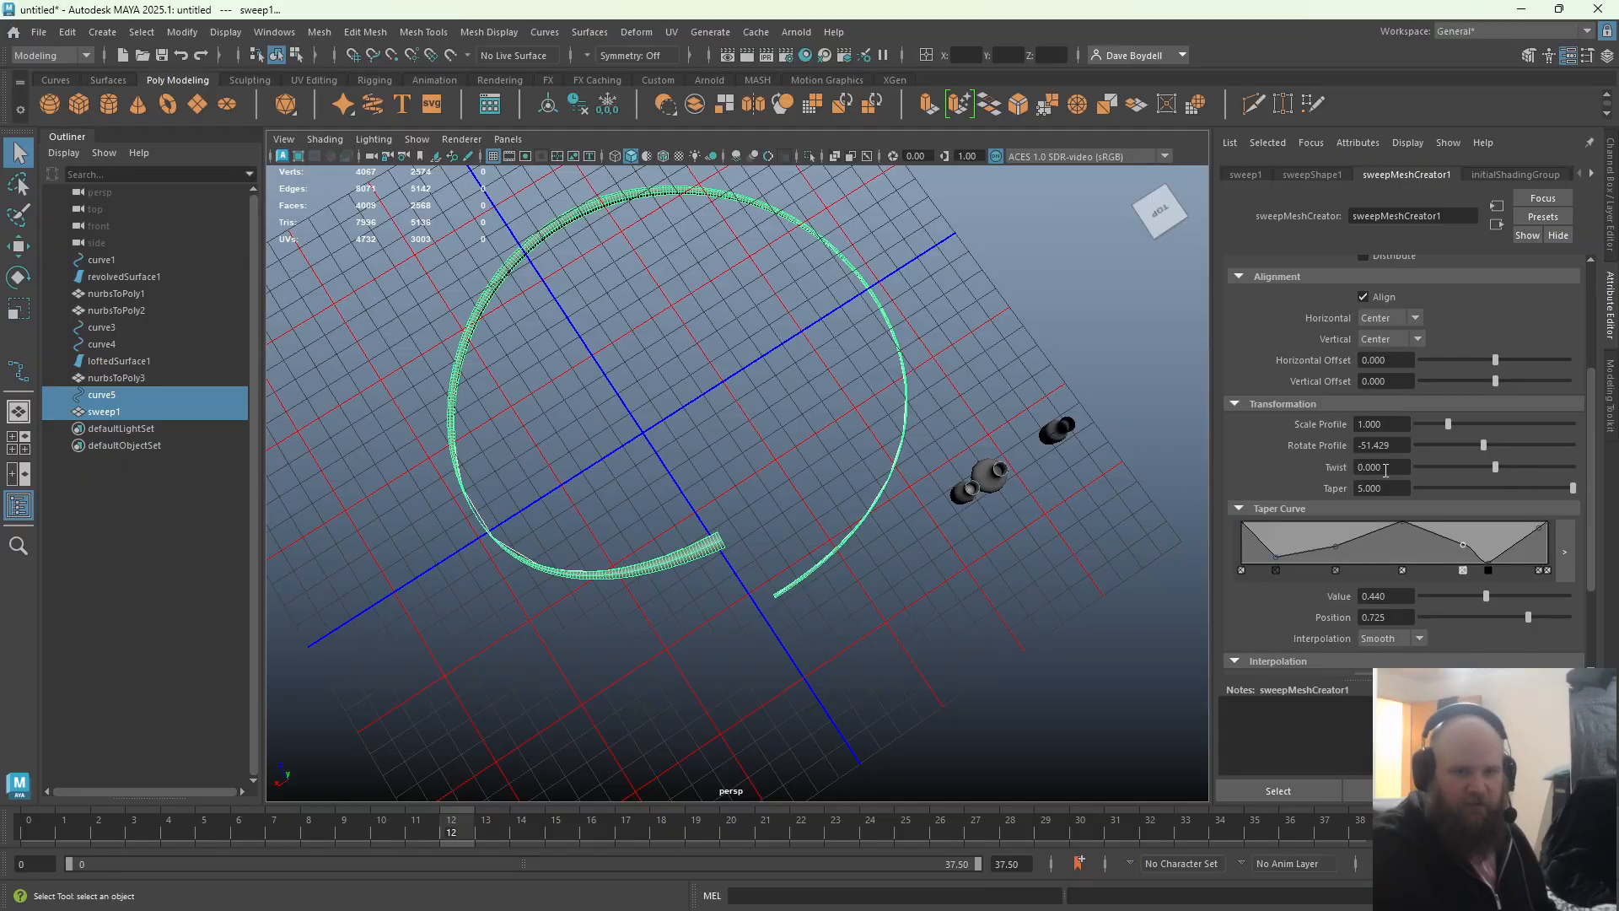
Undo the Taper Curve edits and the raised Taper to restore a uniform tube
key(ctrl+z)
key(ctrl+z)
key(ctrl+z)
key(ctrl+z)
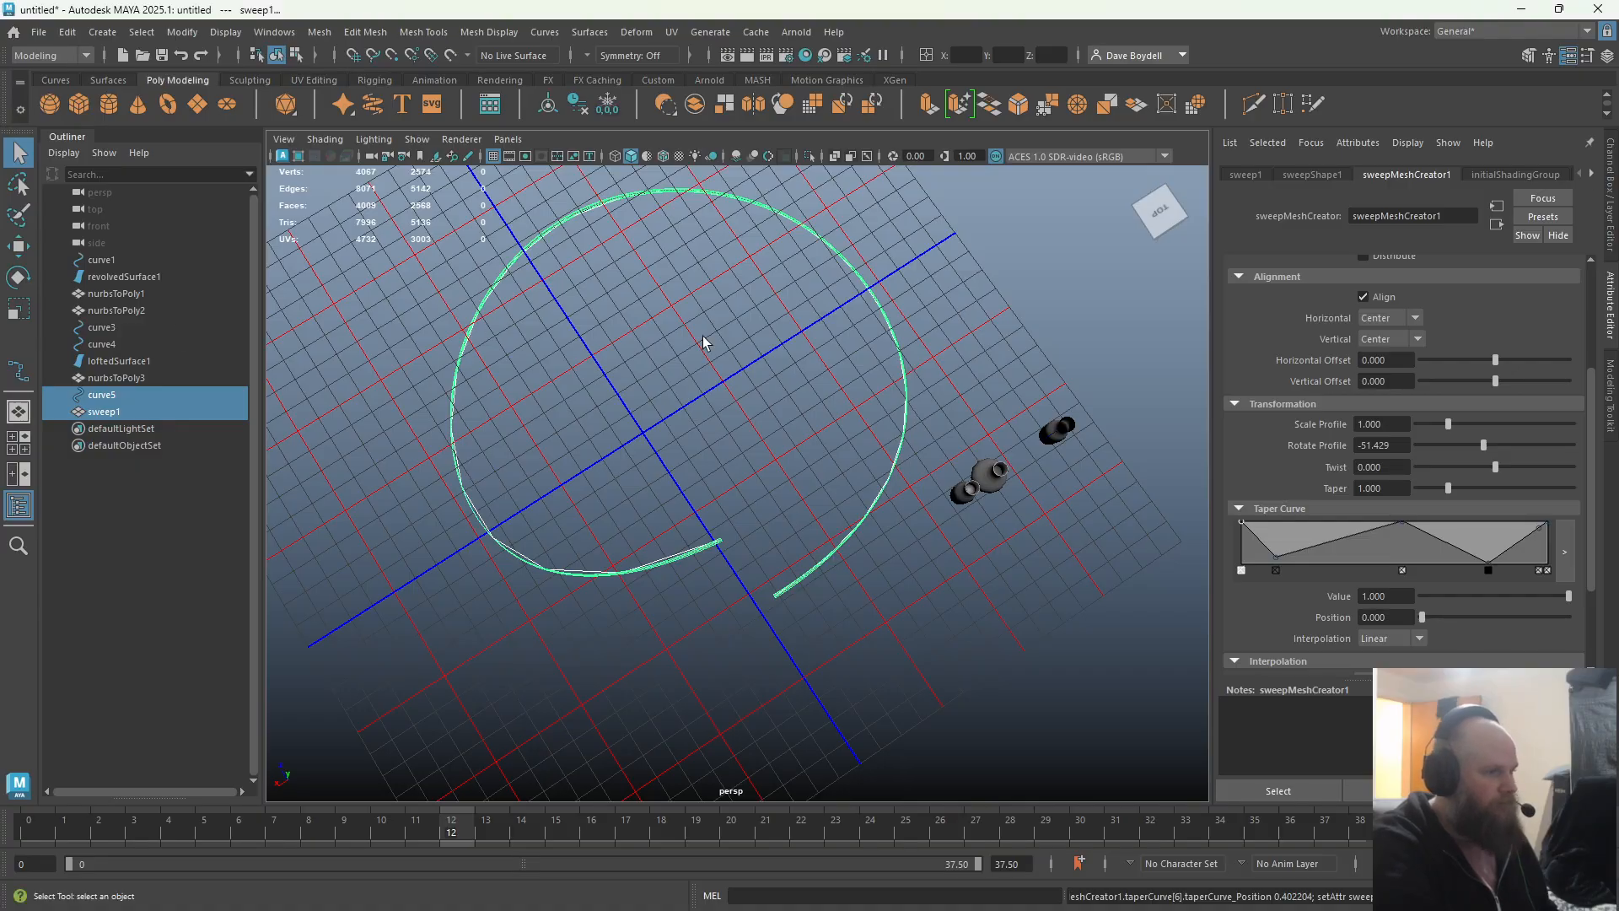
key(ctrl+z)
key(ctrl+z)
key(ctrl+z)
key(ctrl+z)
key(ctrl+z)
key(ctrl+z)
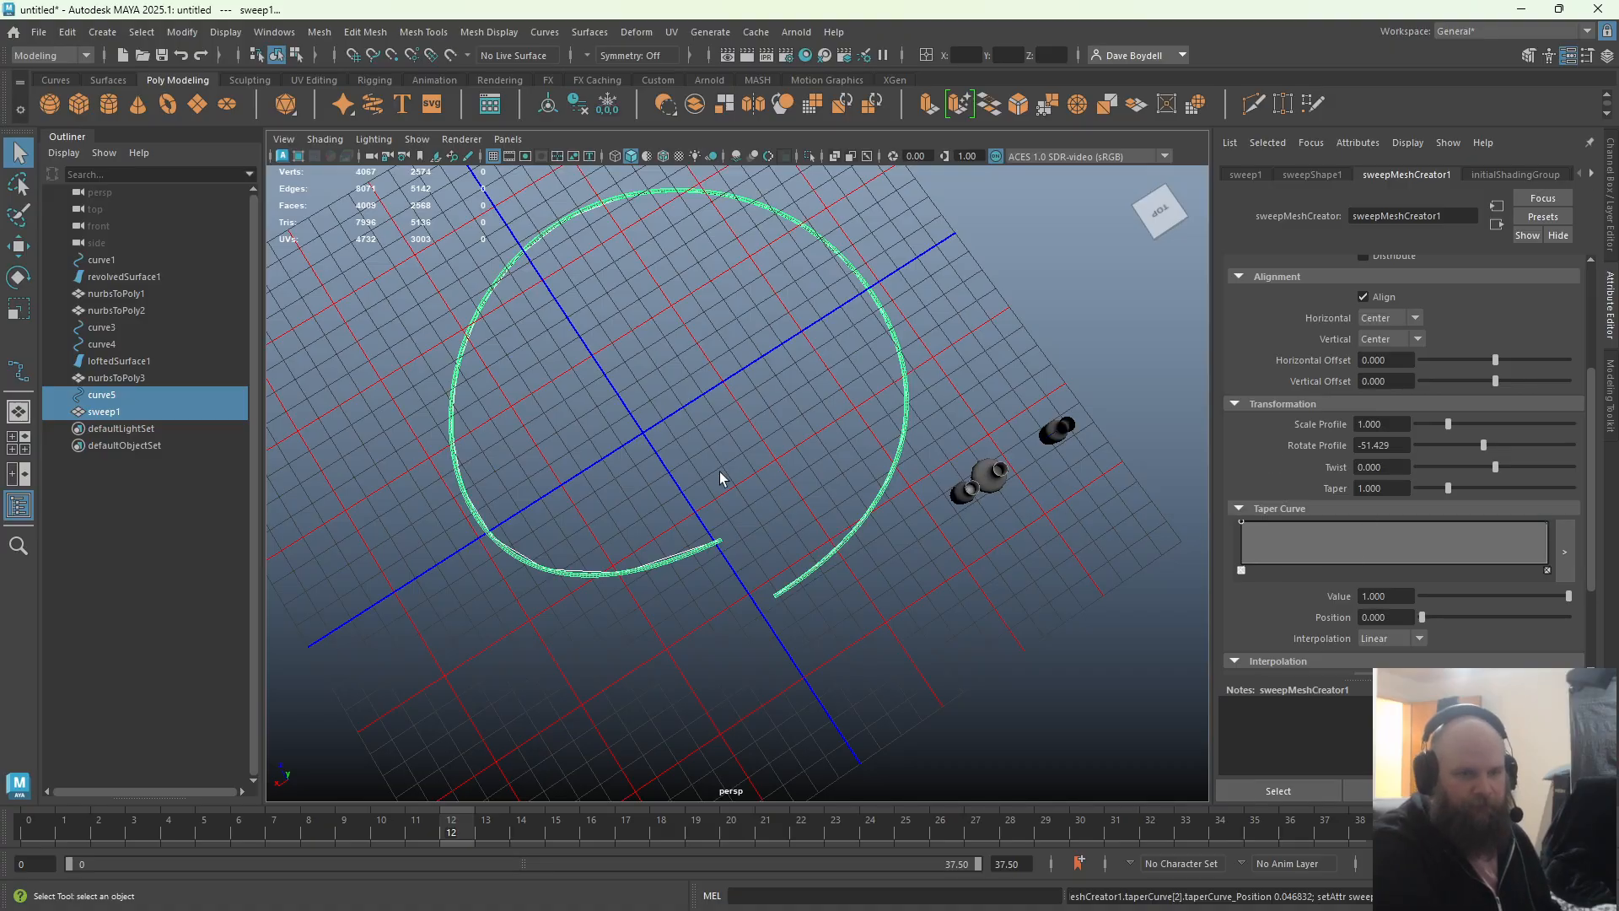
Set the sweep's Scale Profile to 3.984 to thicken the tube
alt+drag(723, 473, 970, 497)
scroll(1352, 353, up, 5)
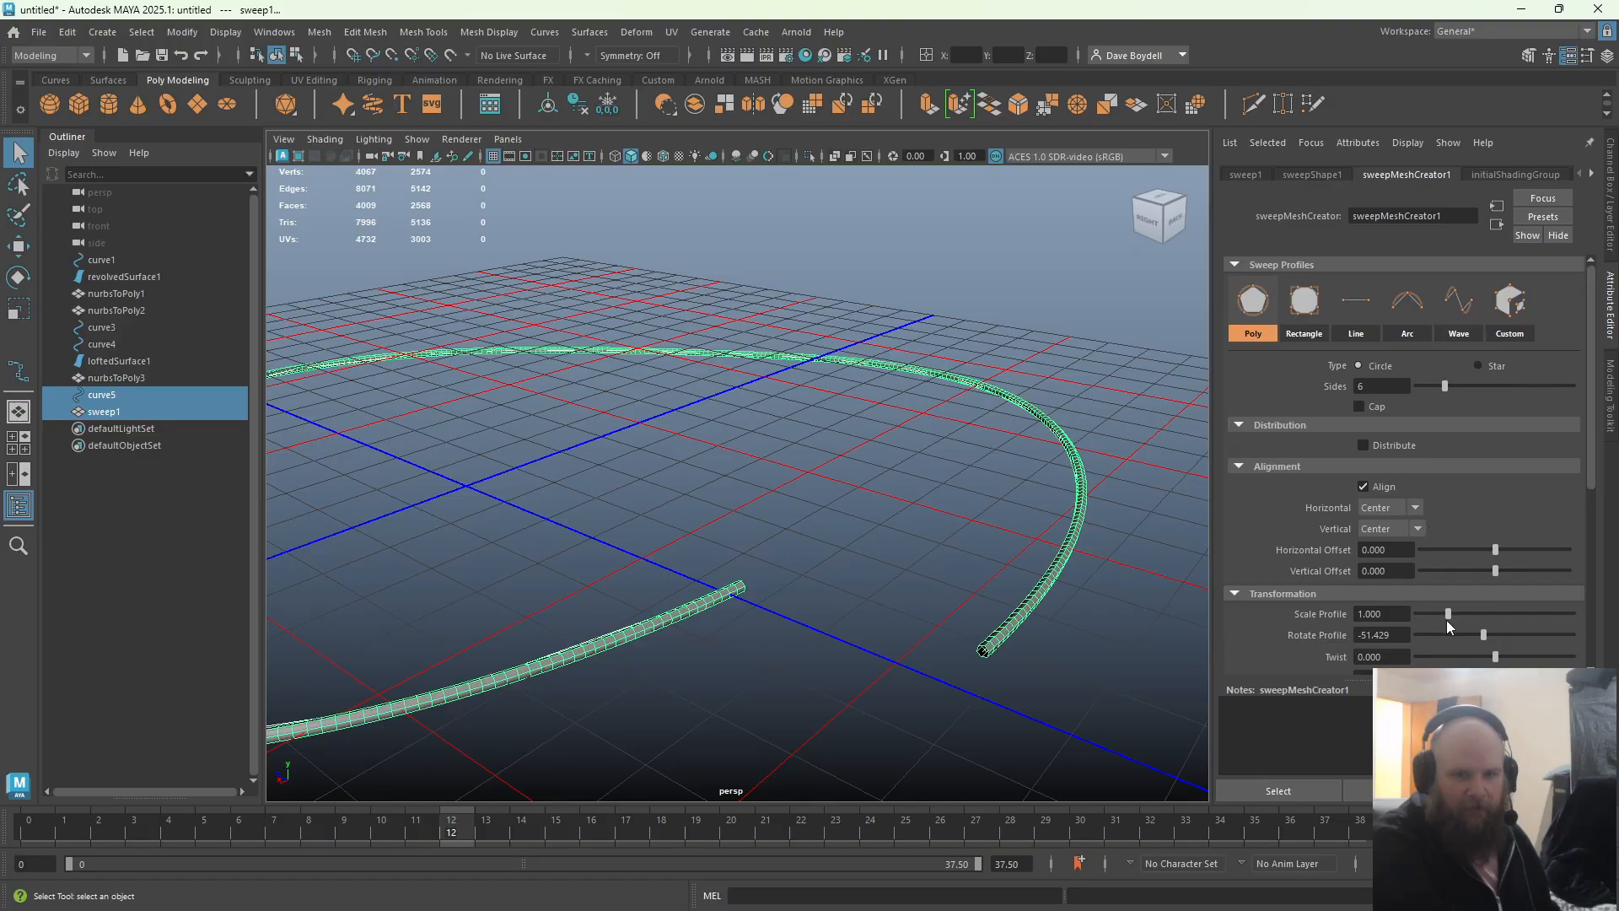
drag(1447, 615, 1540, 614)
alt+drag(909, 623, 985, 595)
scroll(1352, 595, down, 5)
scroll(1372, 597, down, 2)
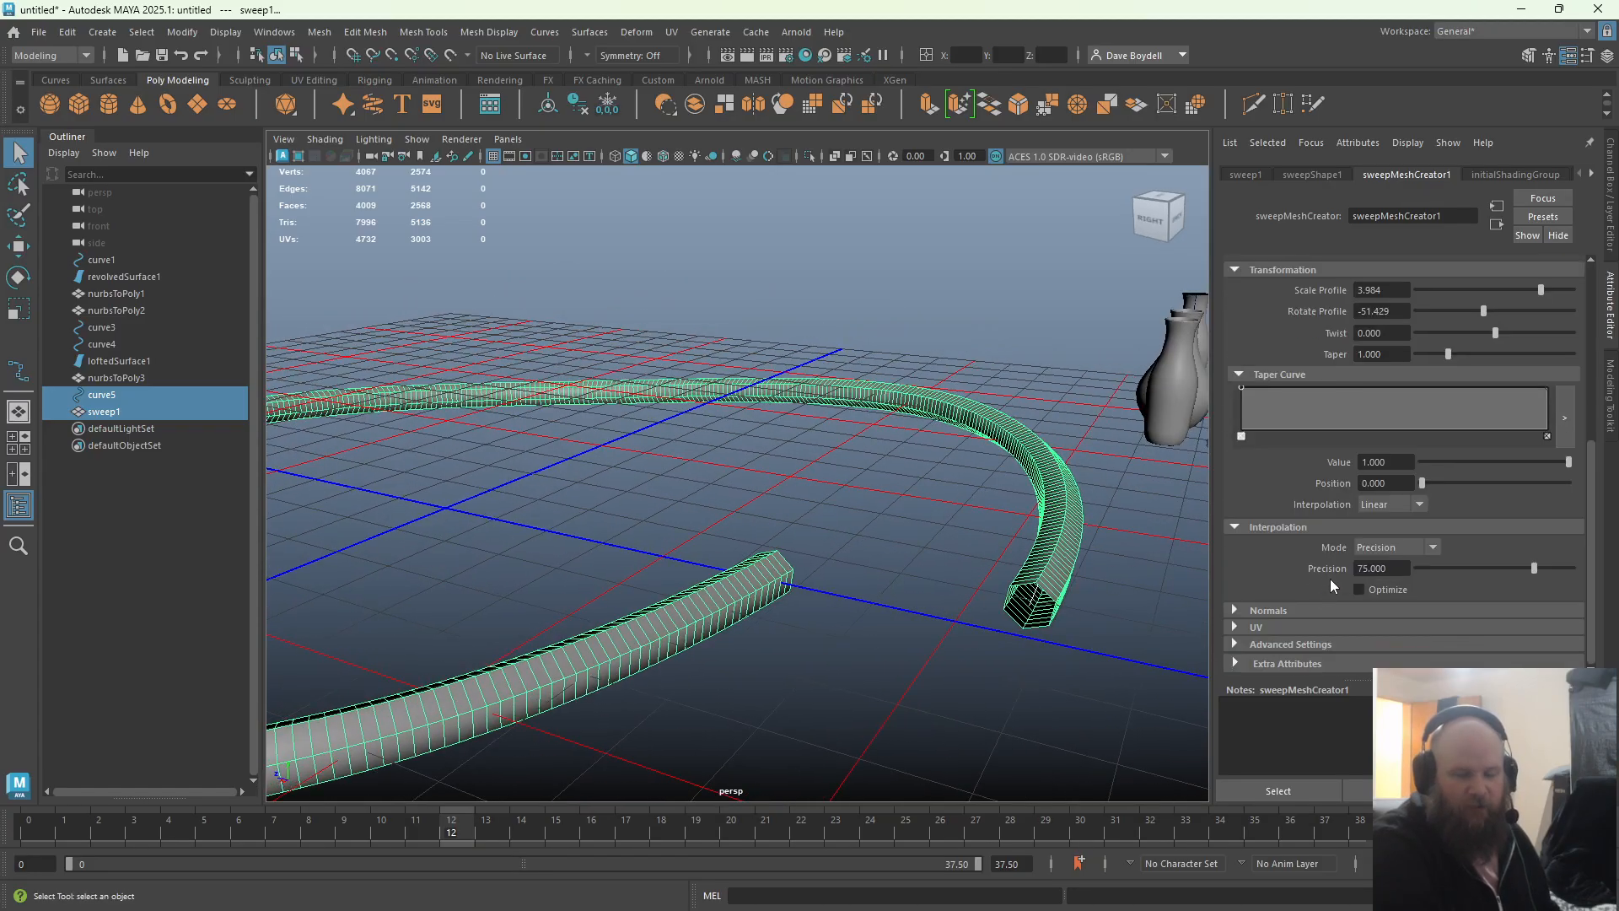
Activate the Move tool and hide the viewport grid
alt+drag(567, 469, 764, 489)
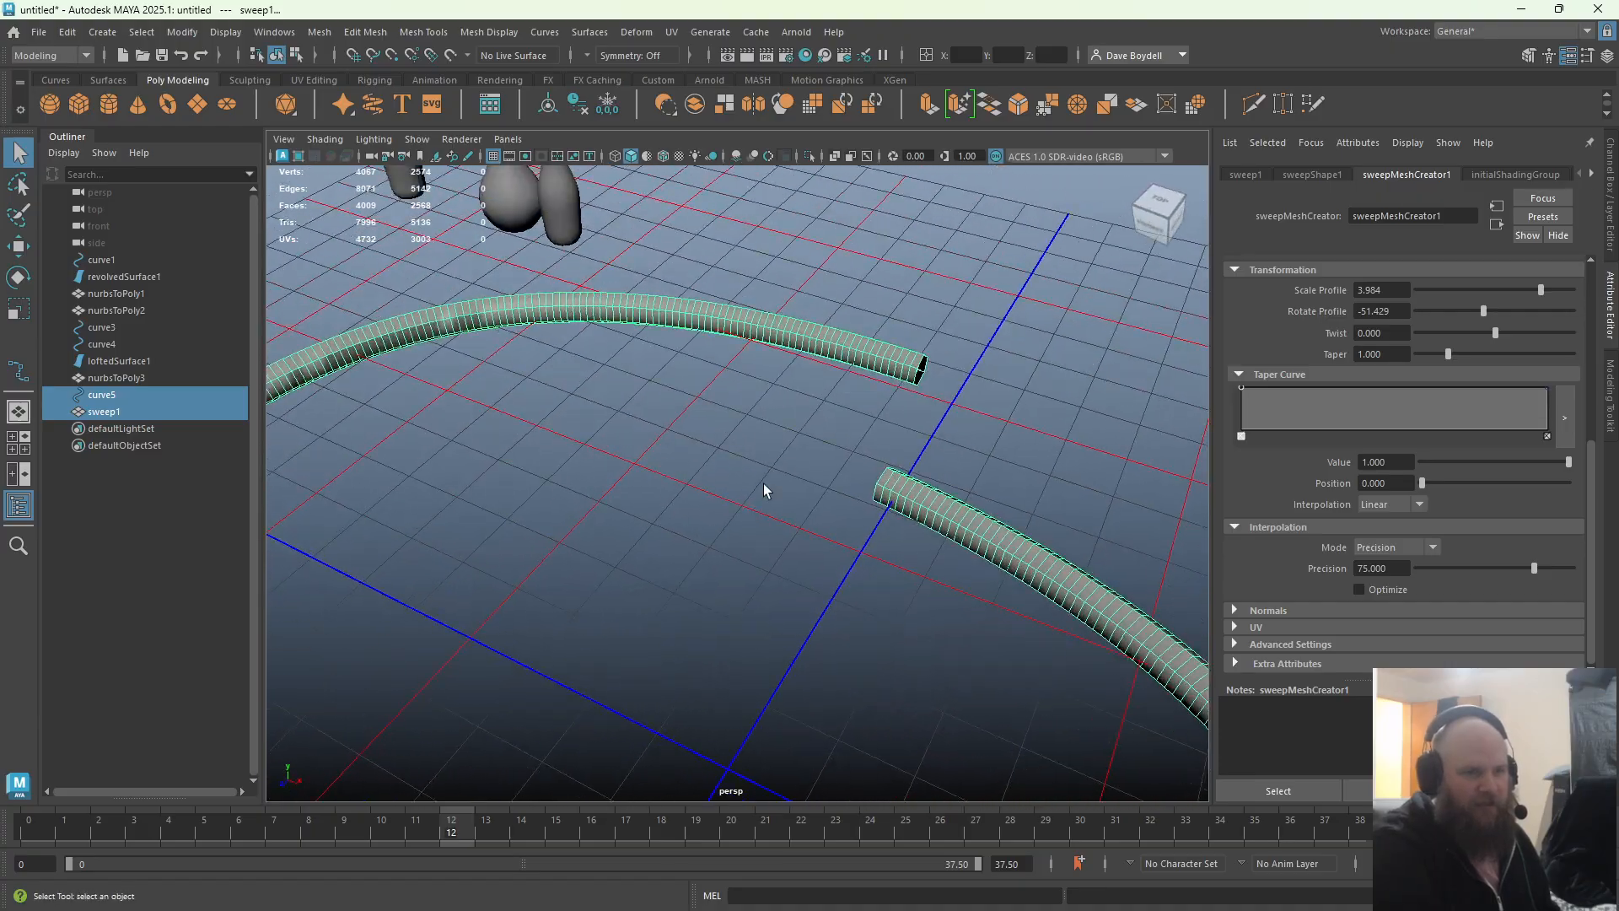
alt+drag(822, 390, 763, 386)
alt+middle_drag(625, 356, 824, 433)
key(w)
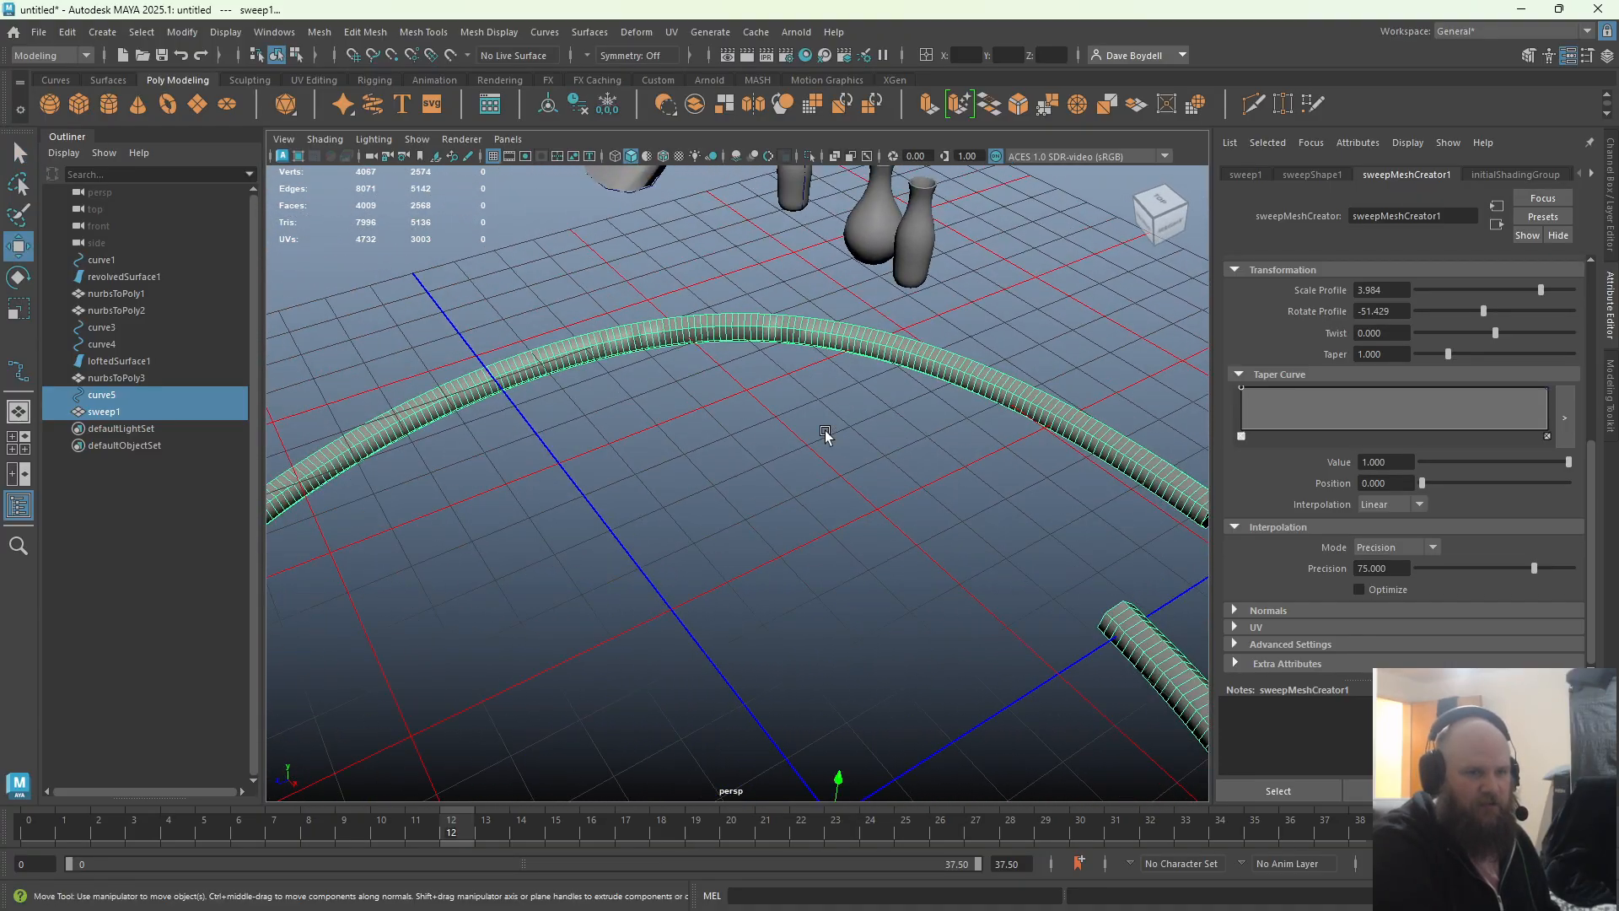
alt+drag(815, 430, 877, 359)
click(494, 156)
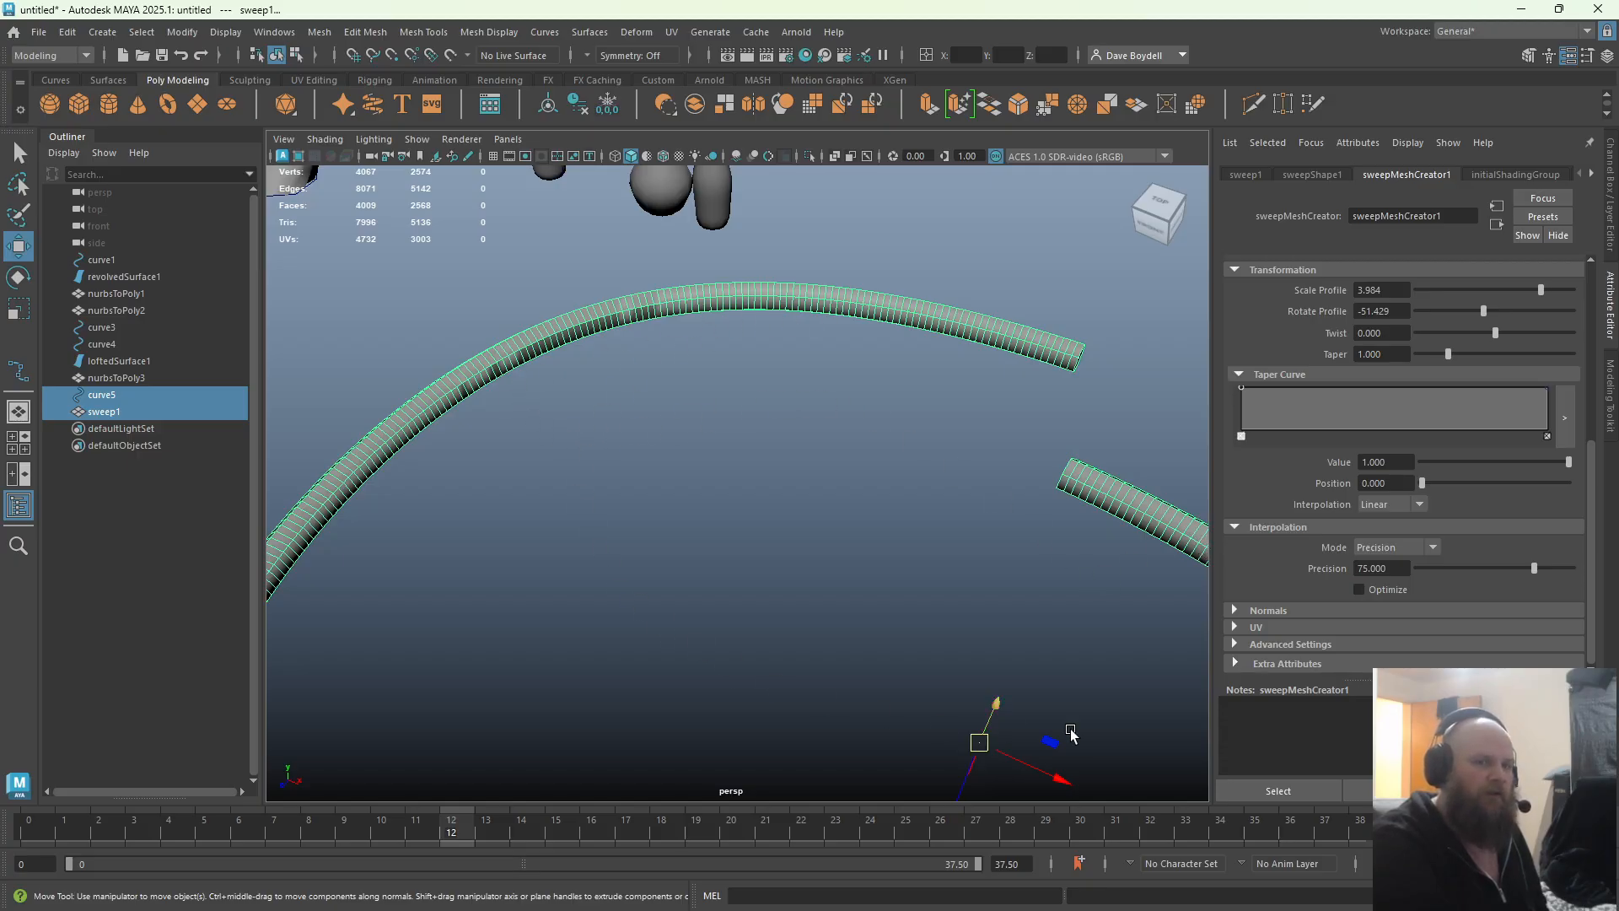
Toggle Optimize on and off, lower the interpolation Precision to 15.934, and frame the whole tube
scroll(1425, 463, up, 5)
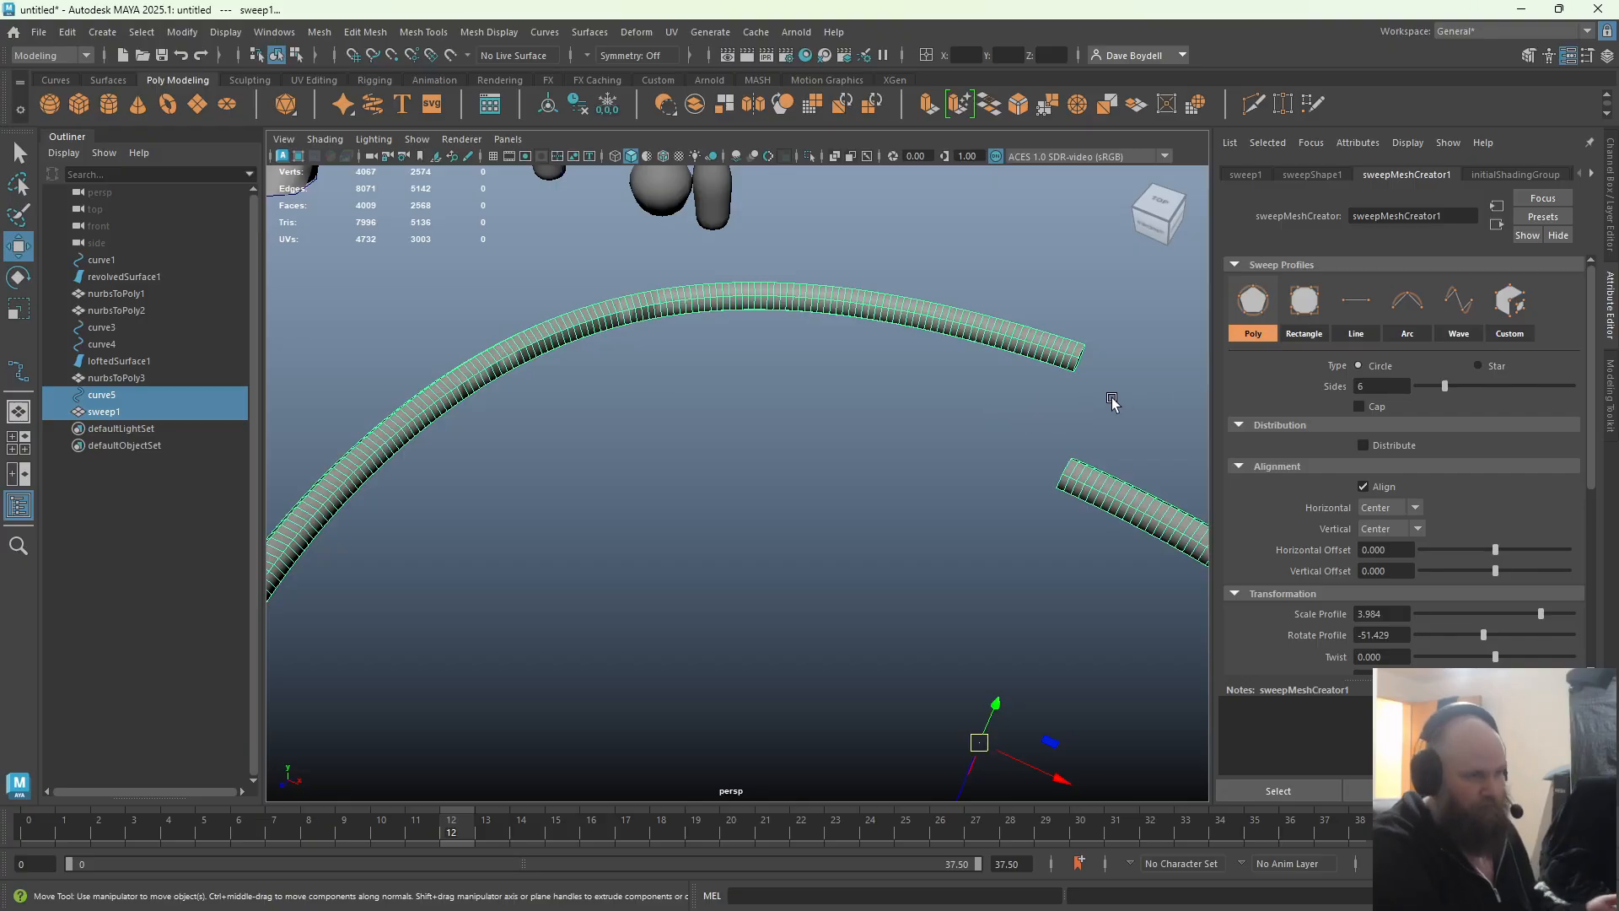
scroll(1292, 467, down, 5)
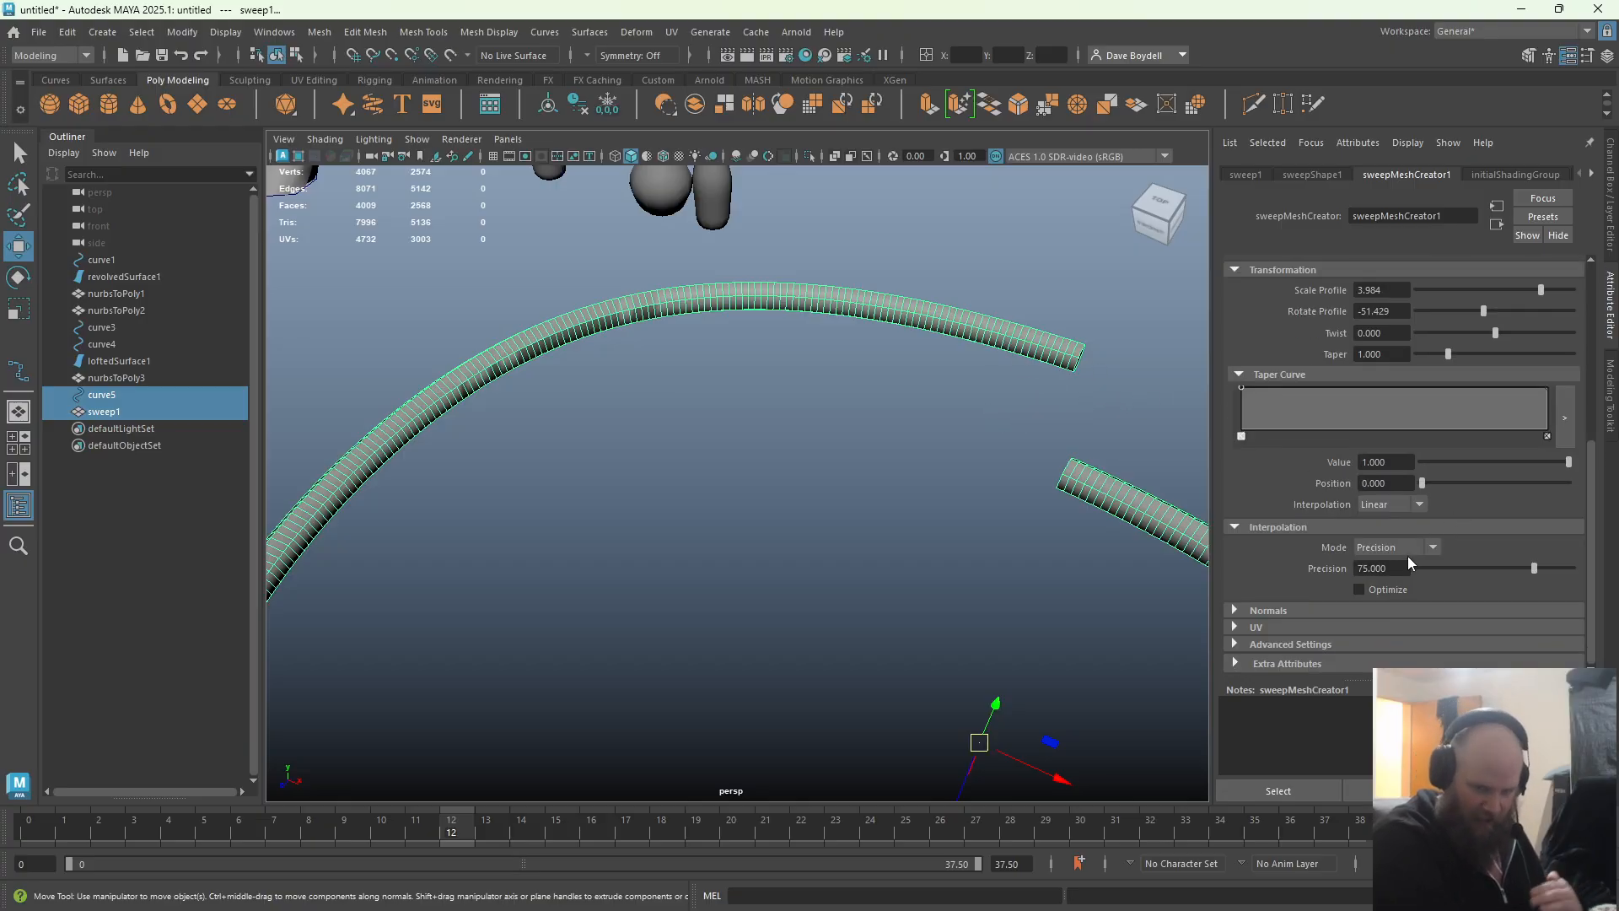
click(1363, 590)
click(1372, 592)
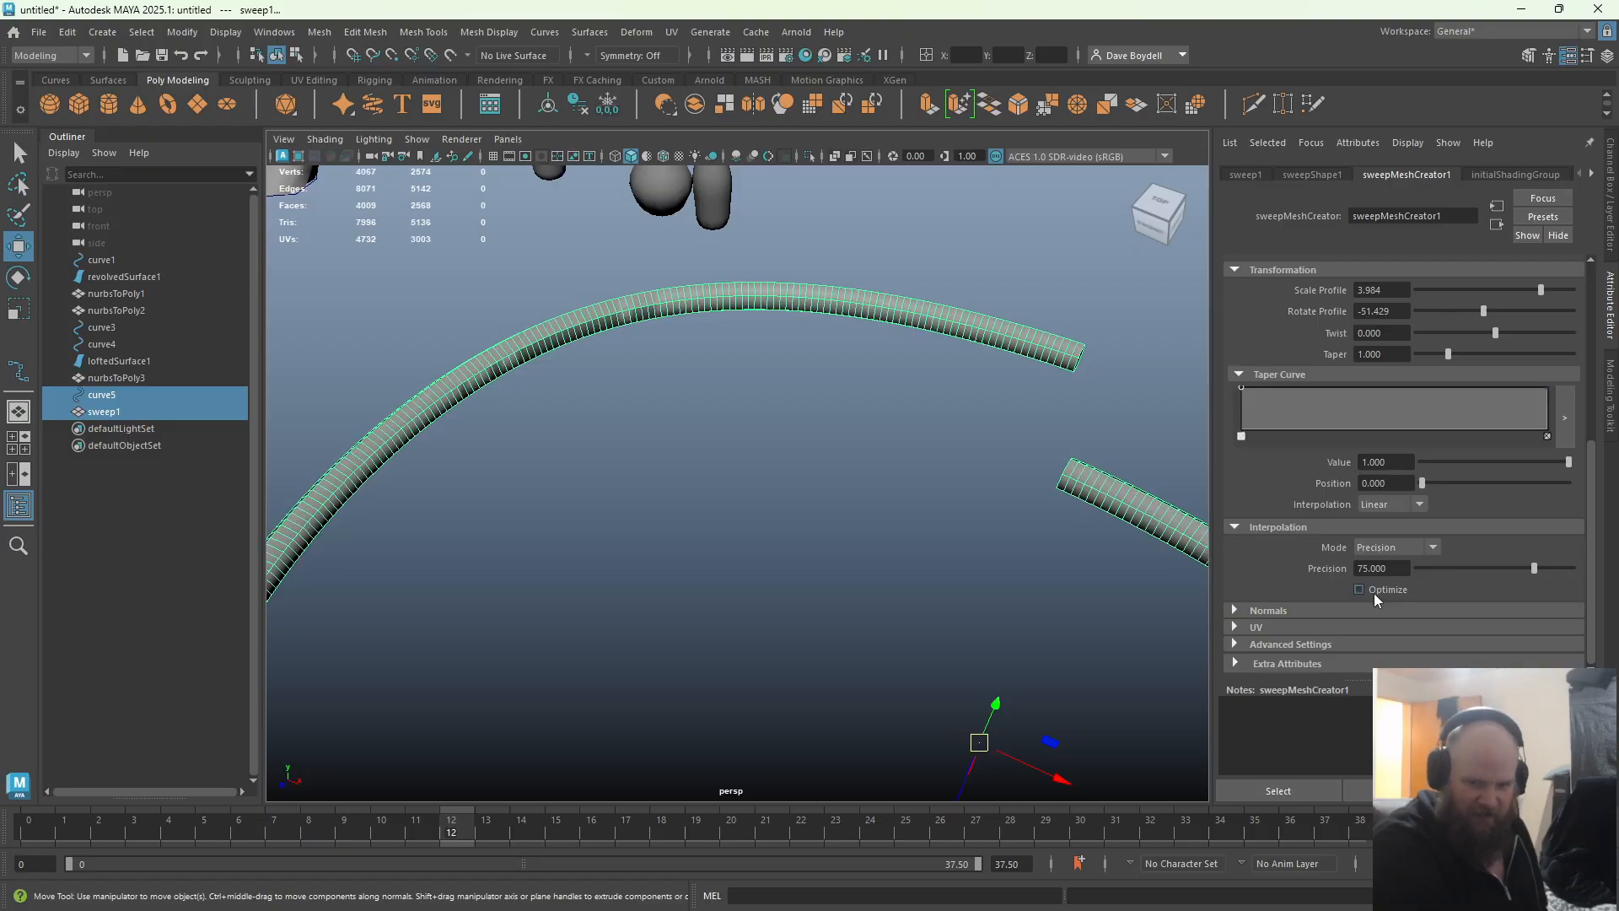
drag(1523, 576, 1442, 568)
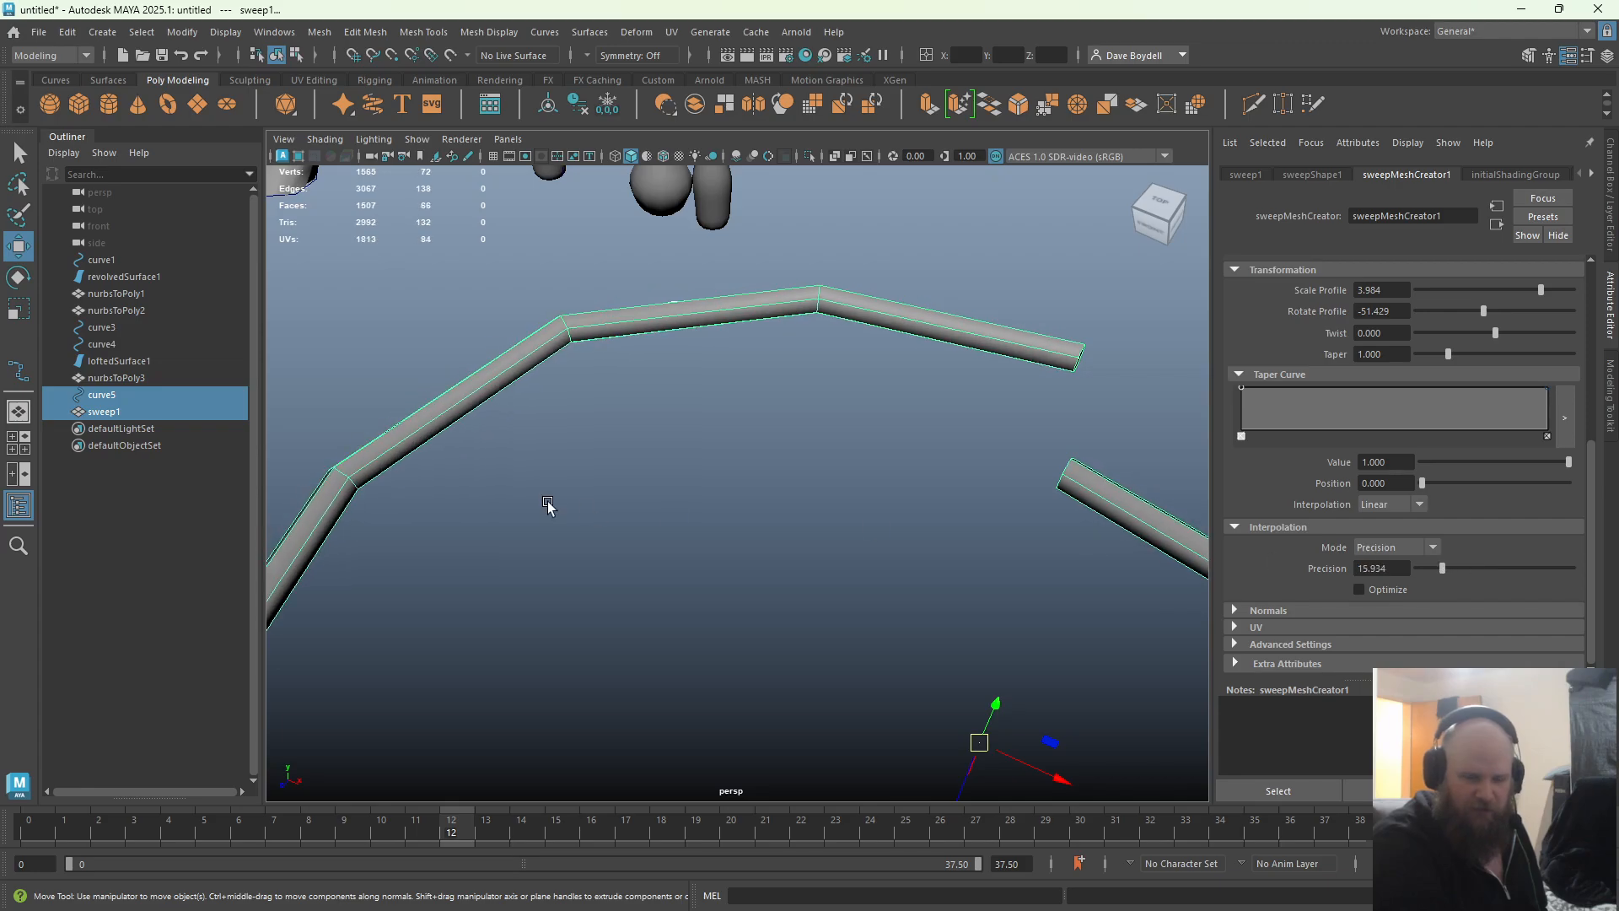
key(f)
alt+middle_drag(732, 540, 708, 456)
alt+drag(708, 455, 726, 475)
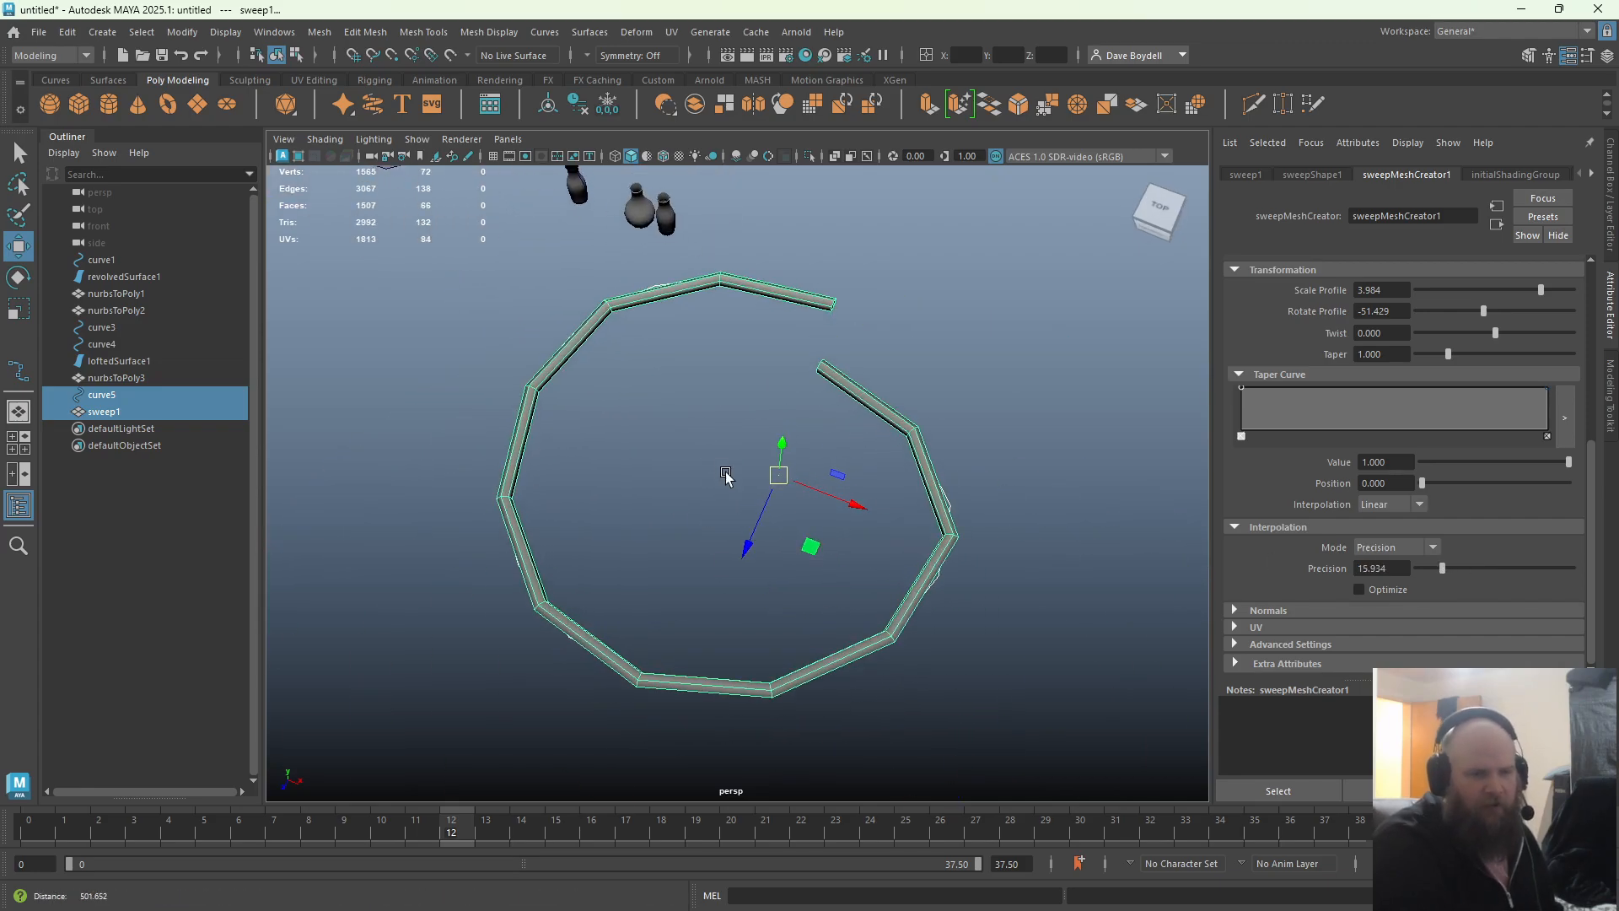
alt+right_drag(726, 475, 787, 490)
alt+middle_drag(788, 490, 770, 459)
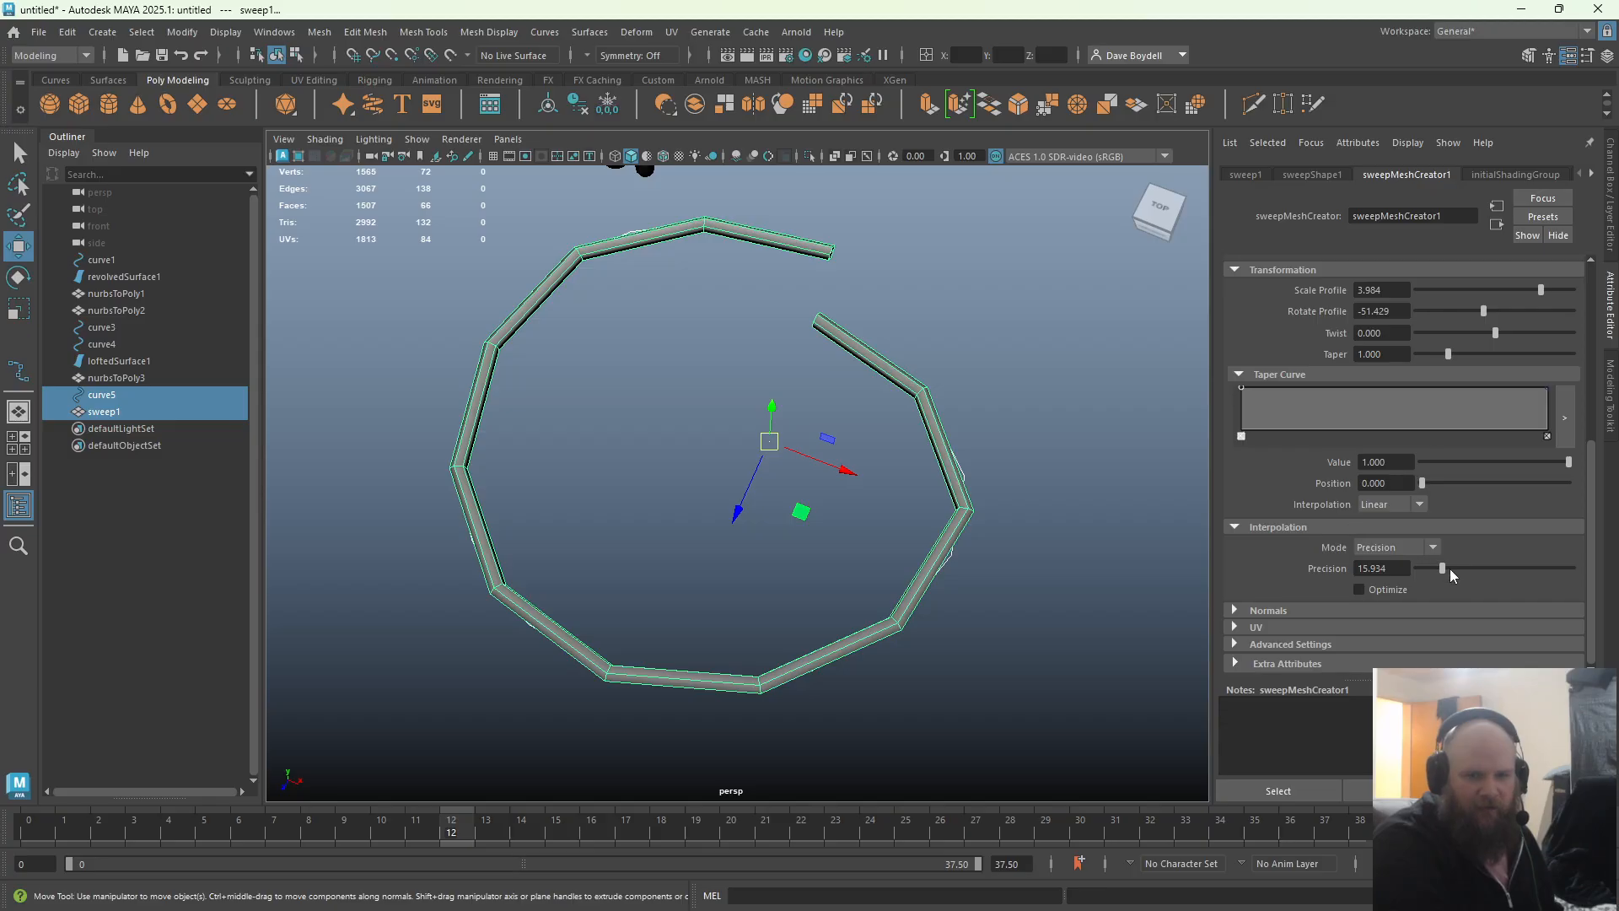
Try the EP to EP interpolation mode on the tube
mouse_move(1450, 568)
mouse_down()
mouse_move(1418, 568)
mouse_move(1515, 564)
mouse_move(1443, 568)
mouse_up()
click(1388, 591)
click(1424, 547)
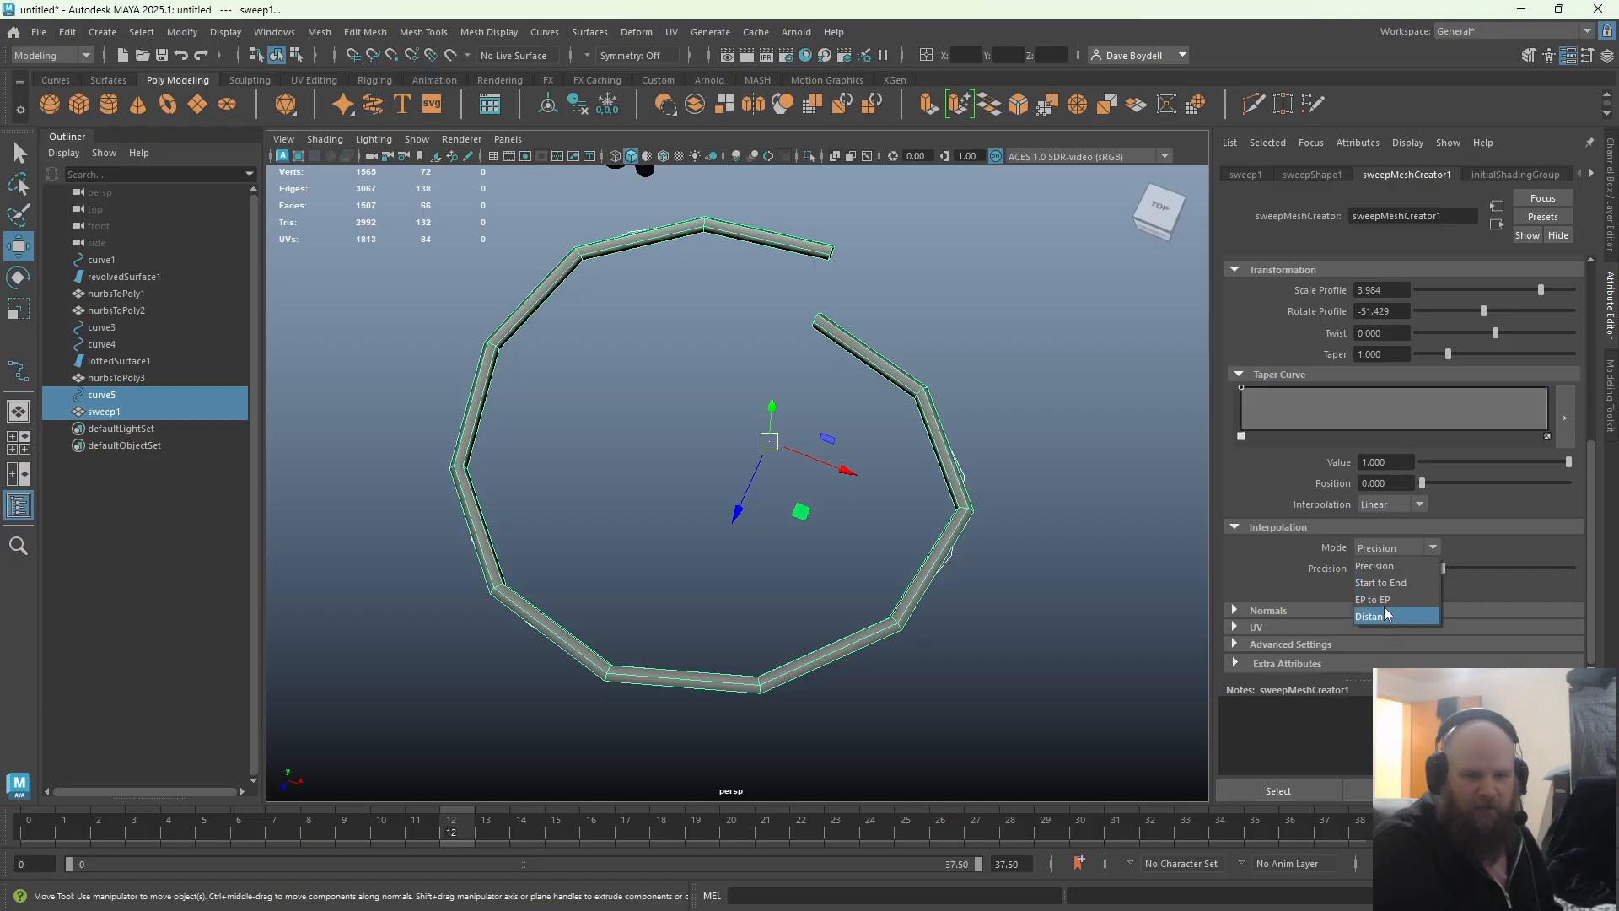
click(1373, 599)
mouse_move(1444, 567)
mouse_down()
mouse_move(1515, 569)
mouse_move(1445, 567)
mouse_up()
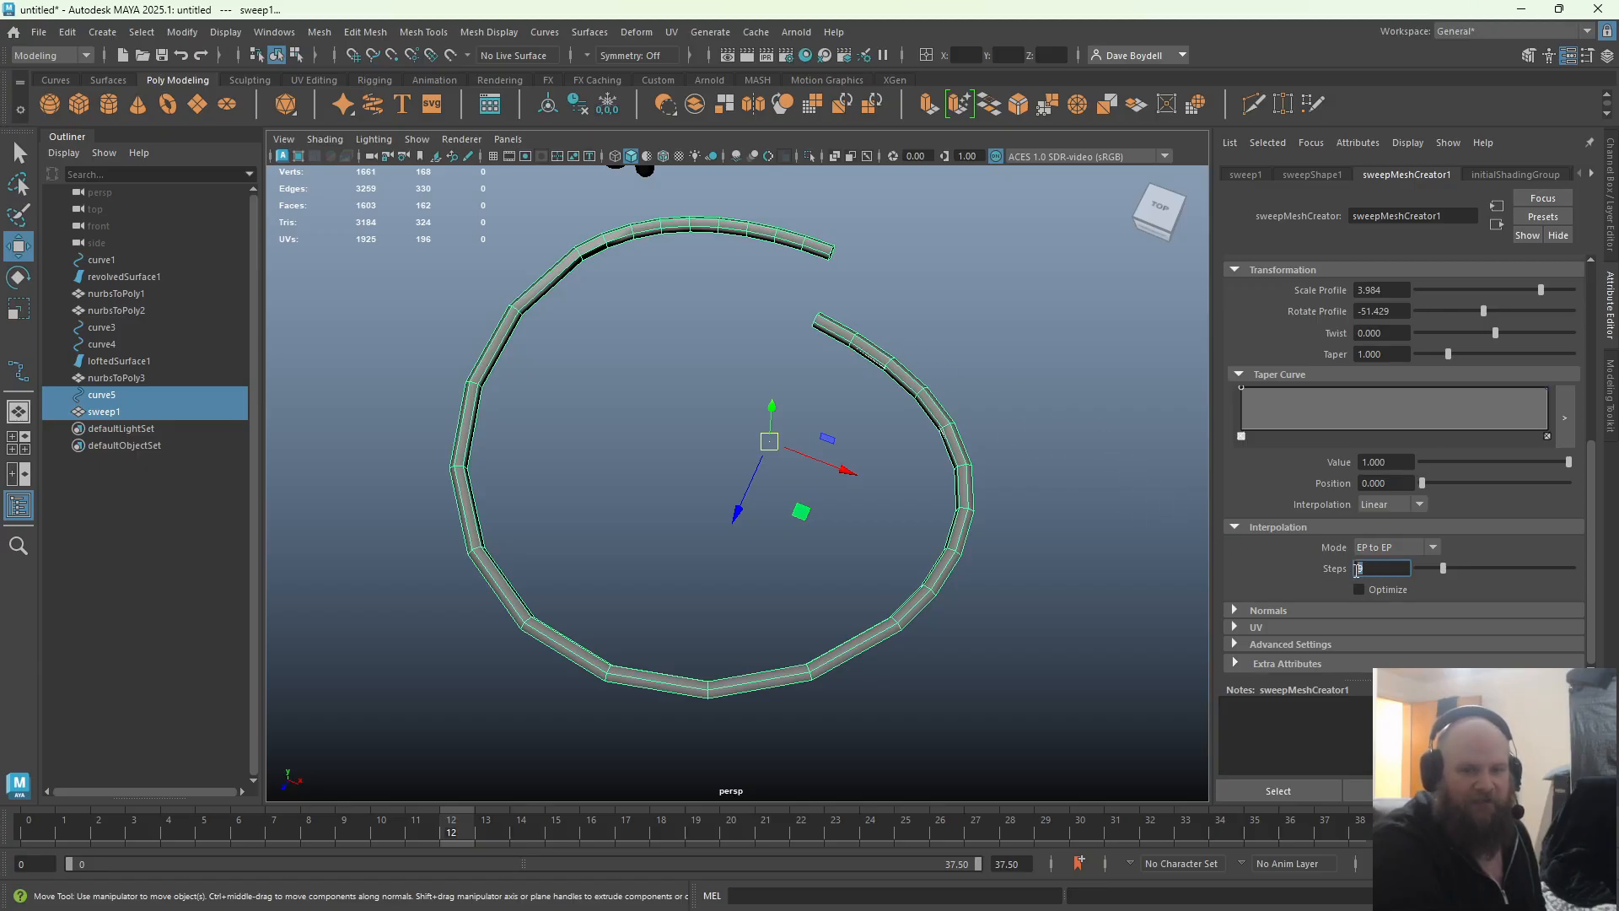
Try the Distance interpolation mode, comparing a distance of 0.500 with a larger one
click(1275, 530)
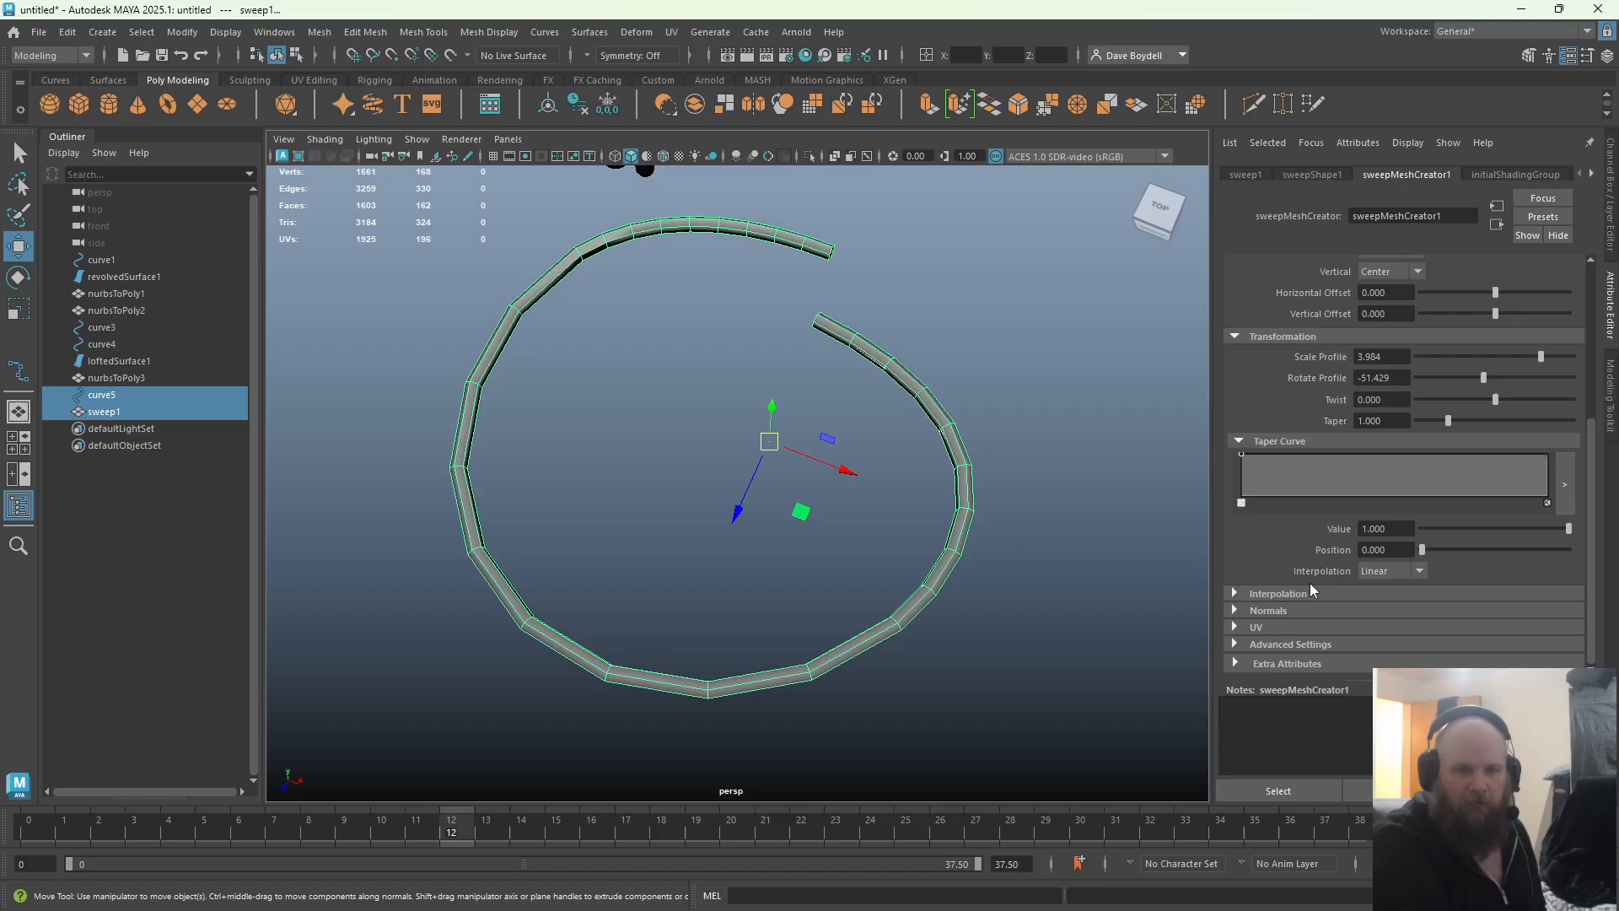
click(1312, 593)
click(1387, 549)
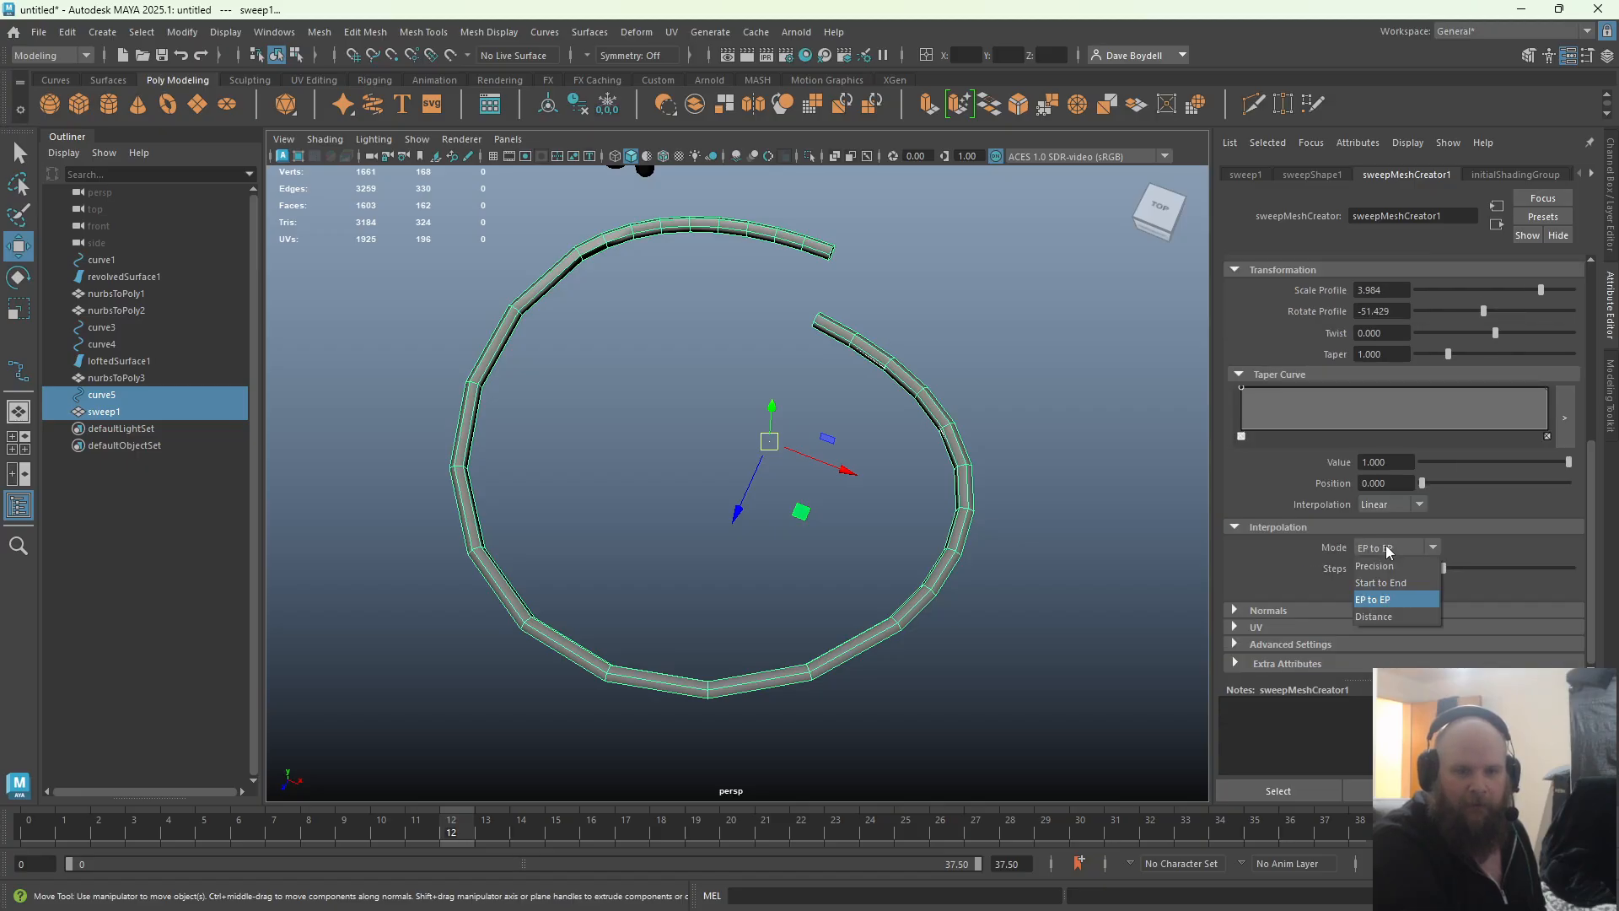
click(1375, 615)
drag(1451, 568, 1594, 573)
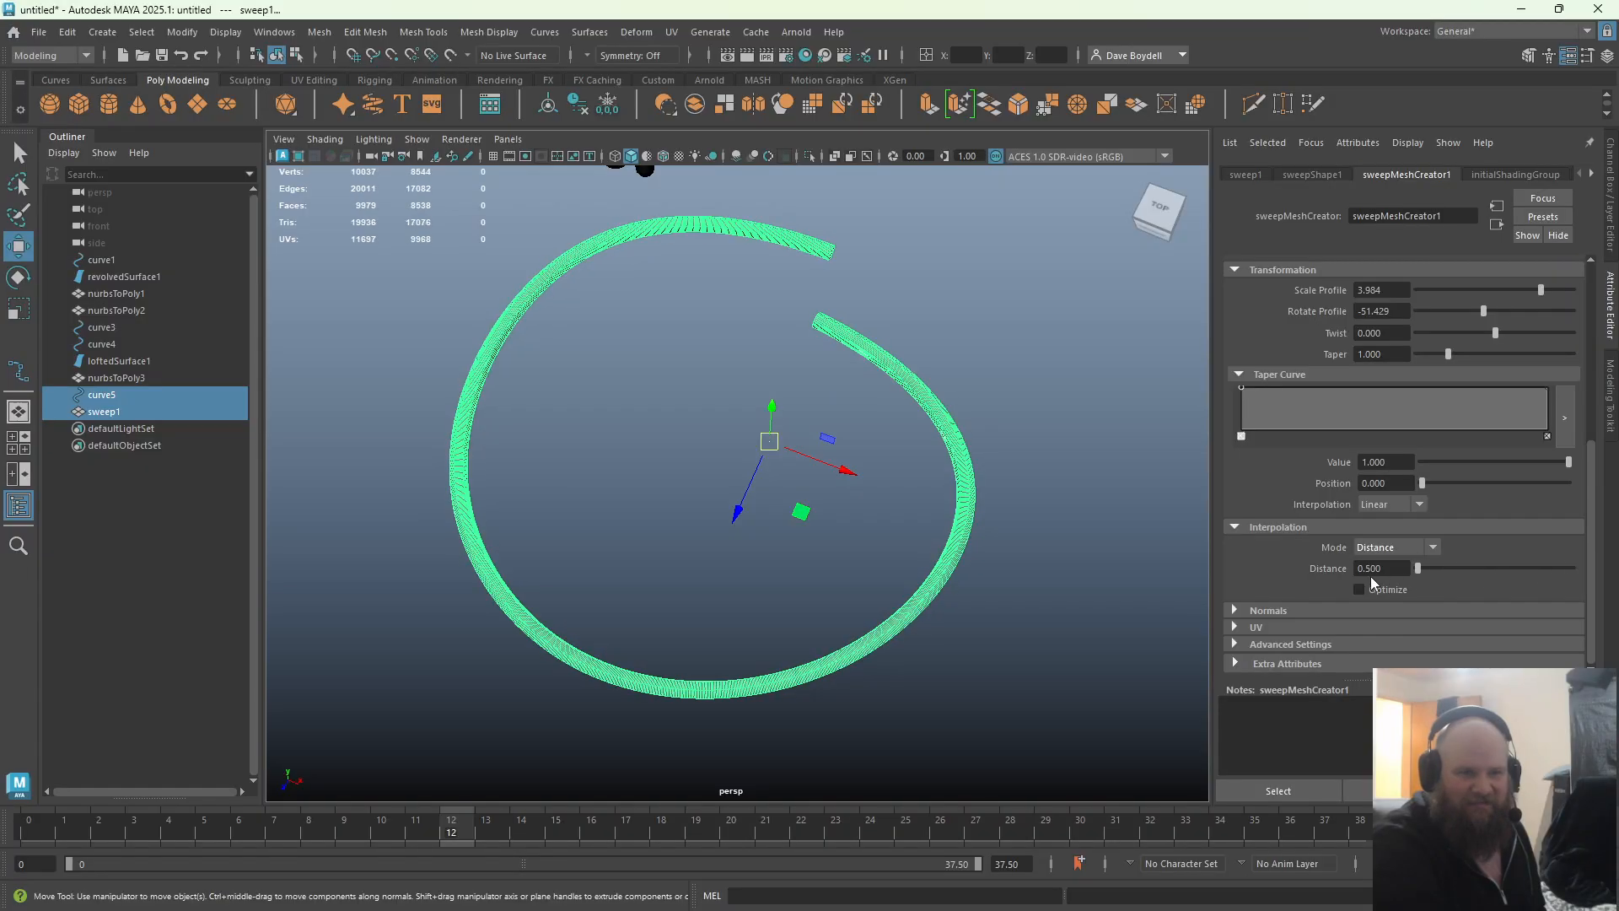
drag(1573, 567, 1487, 566)
Switch the interpolation mode to Start to End, try 20 steps, and set Steps to 25
click(1396, 547)
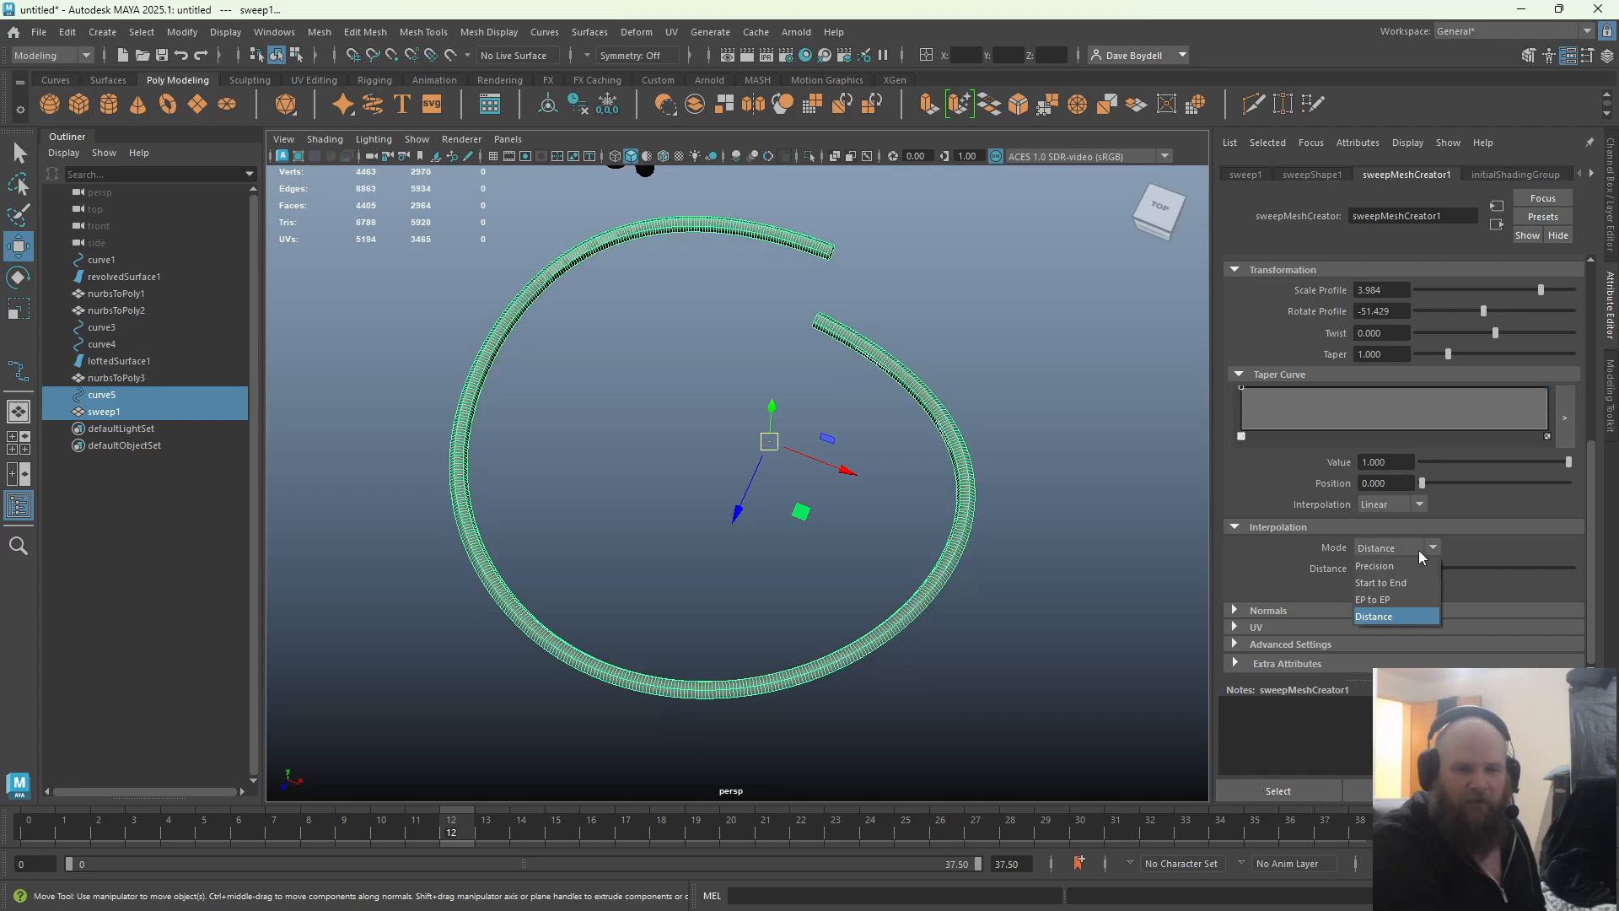
click(1383, 575)
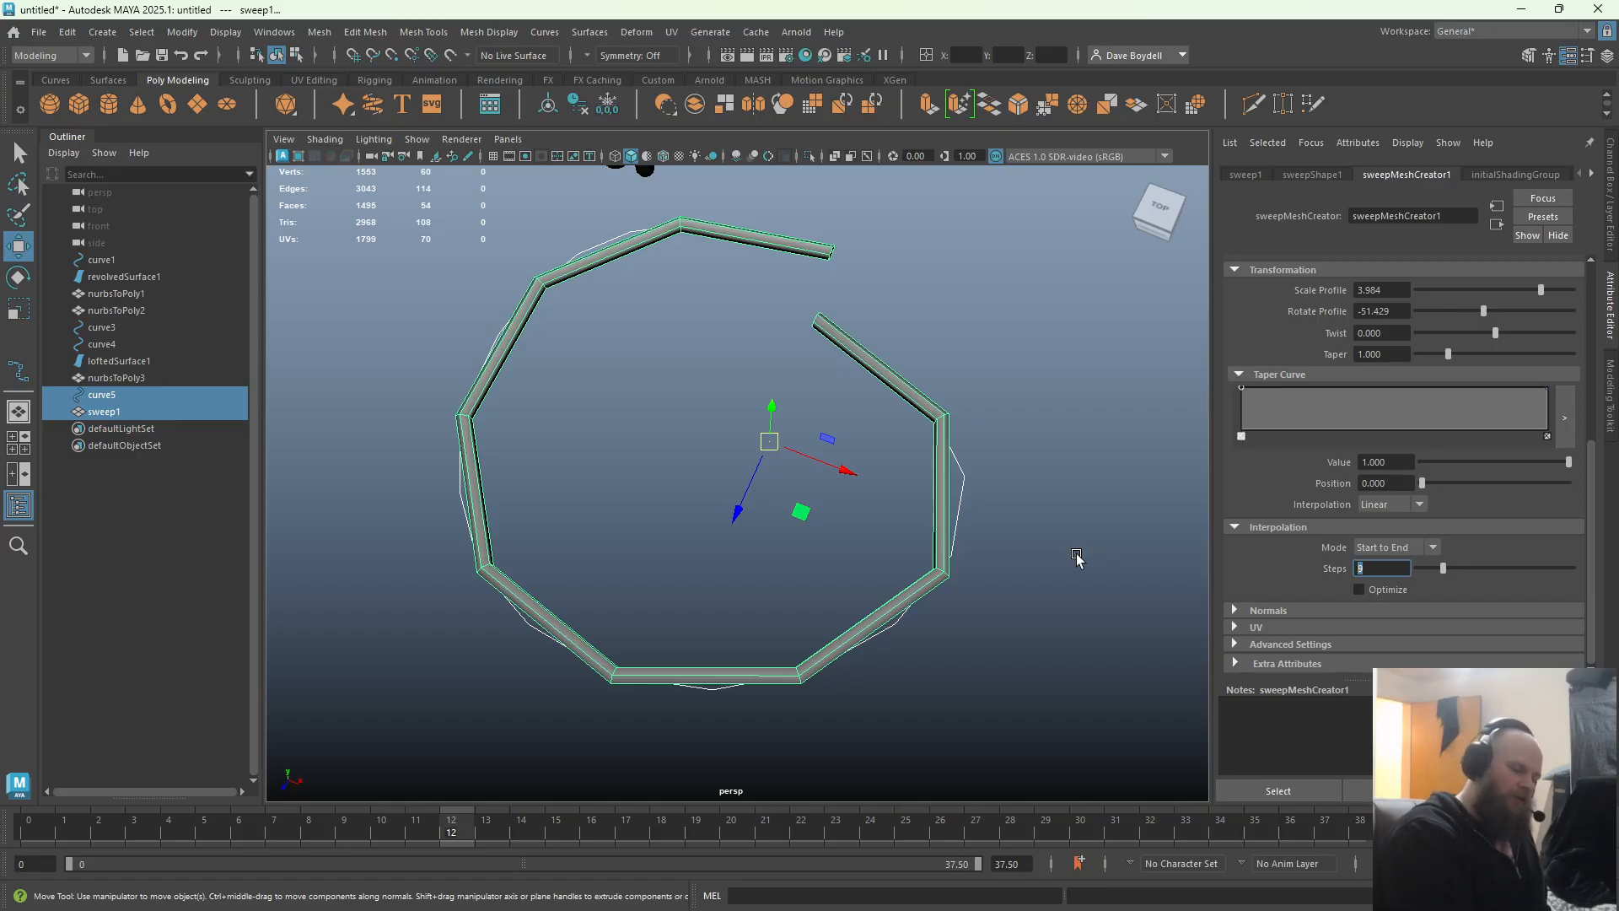
text(20)
key(Return)
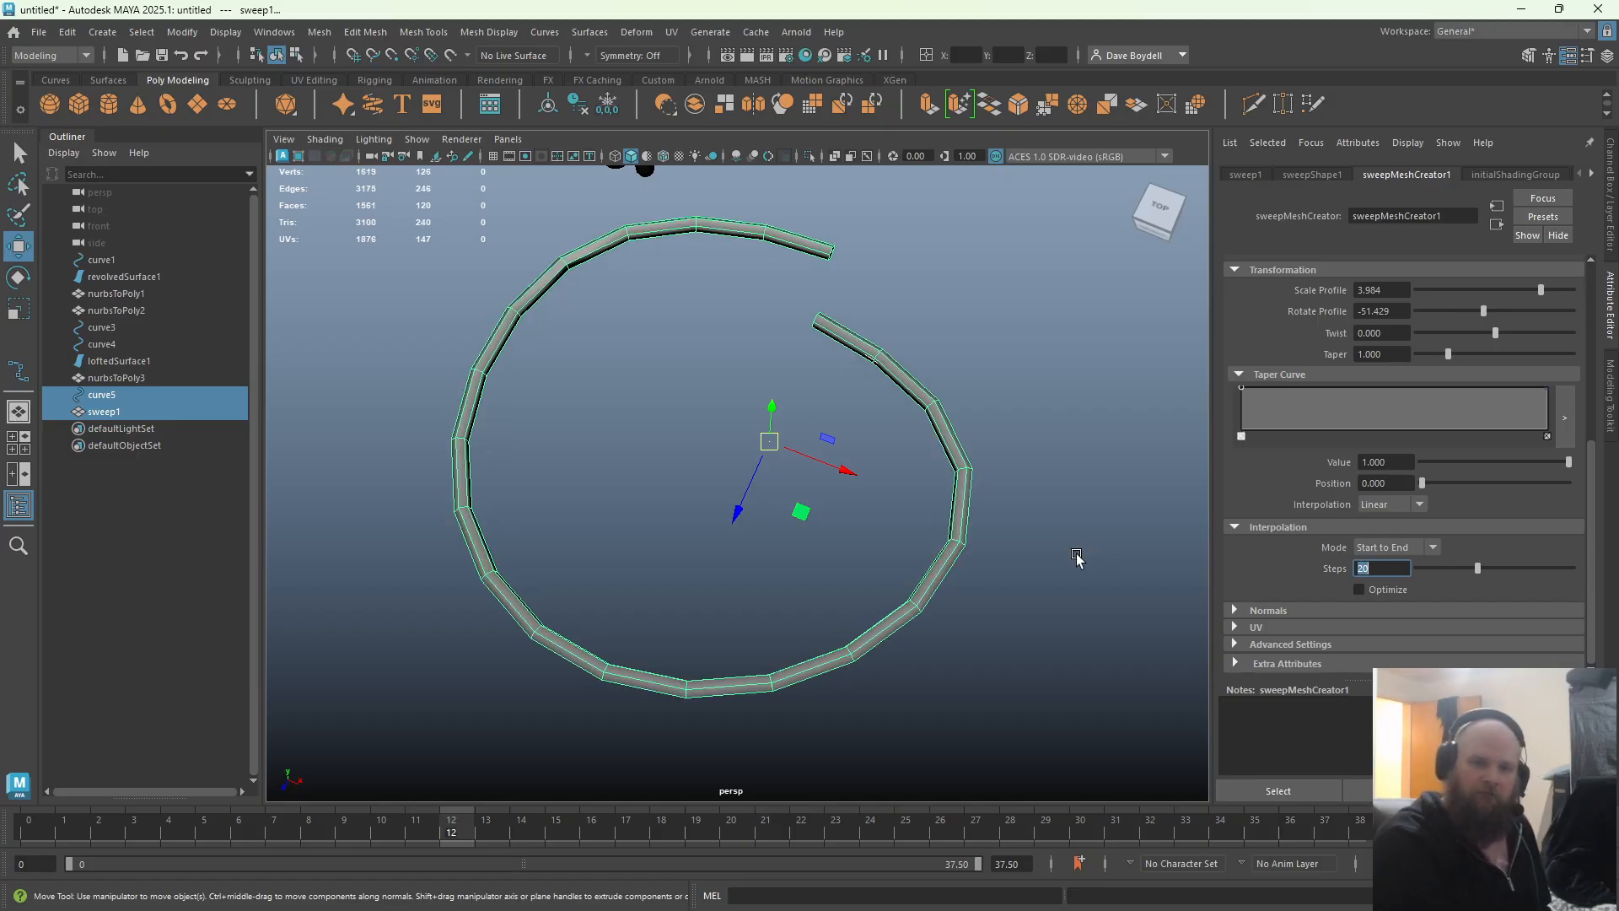
key(Return)
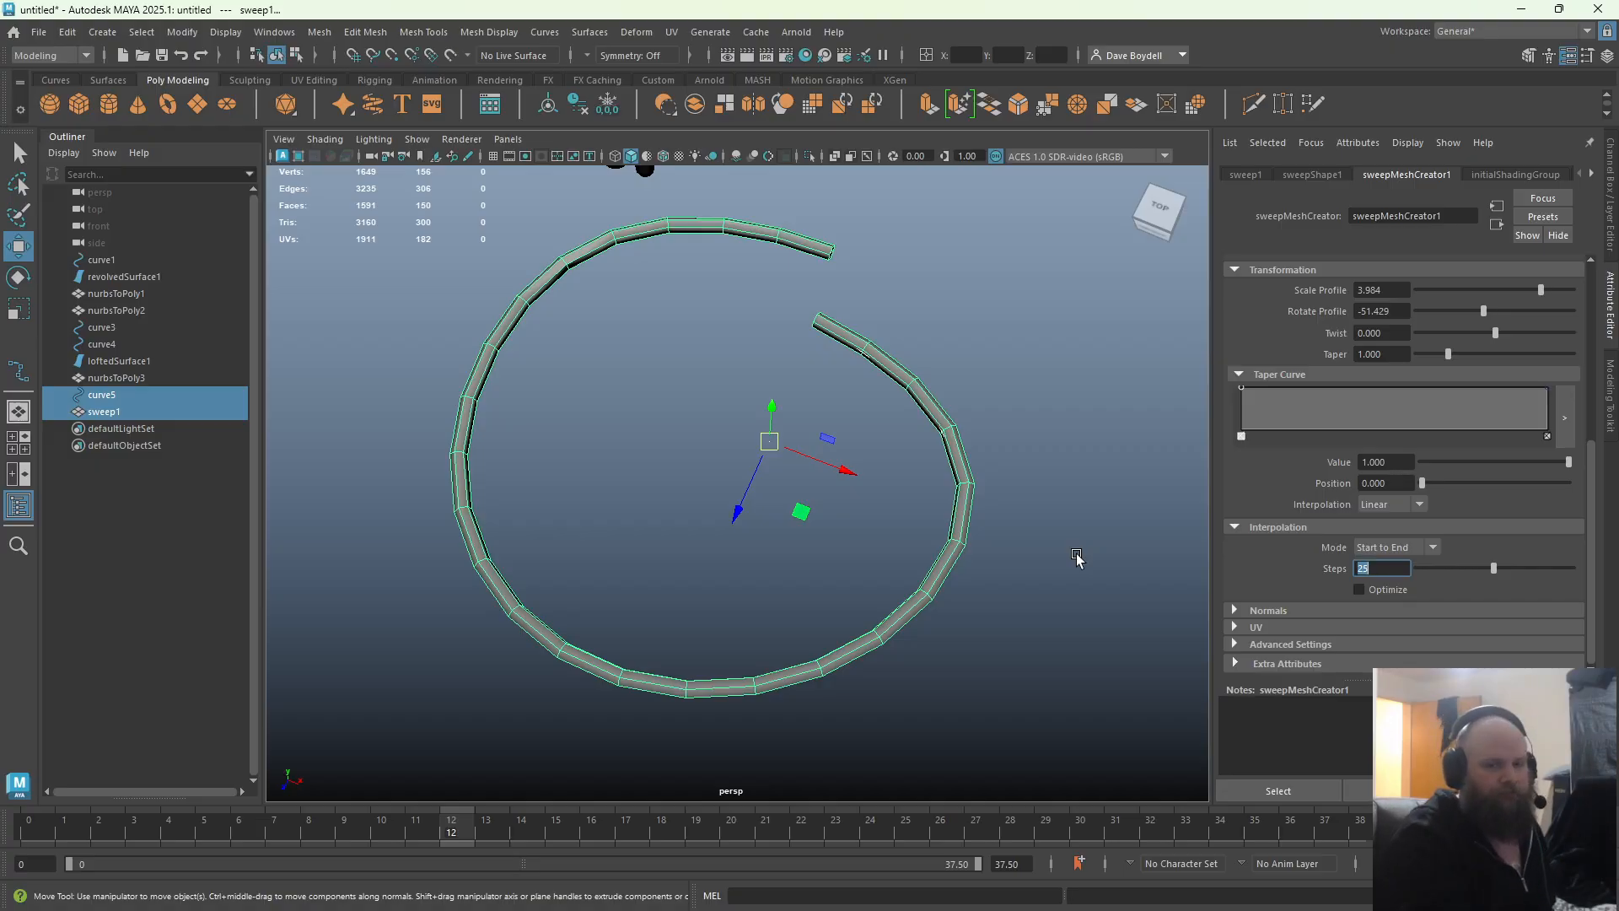
alt+drag(709, 352, 578, 348)
key(q)
alt+middle_drag(541, 413, 733, 417)
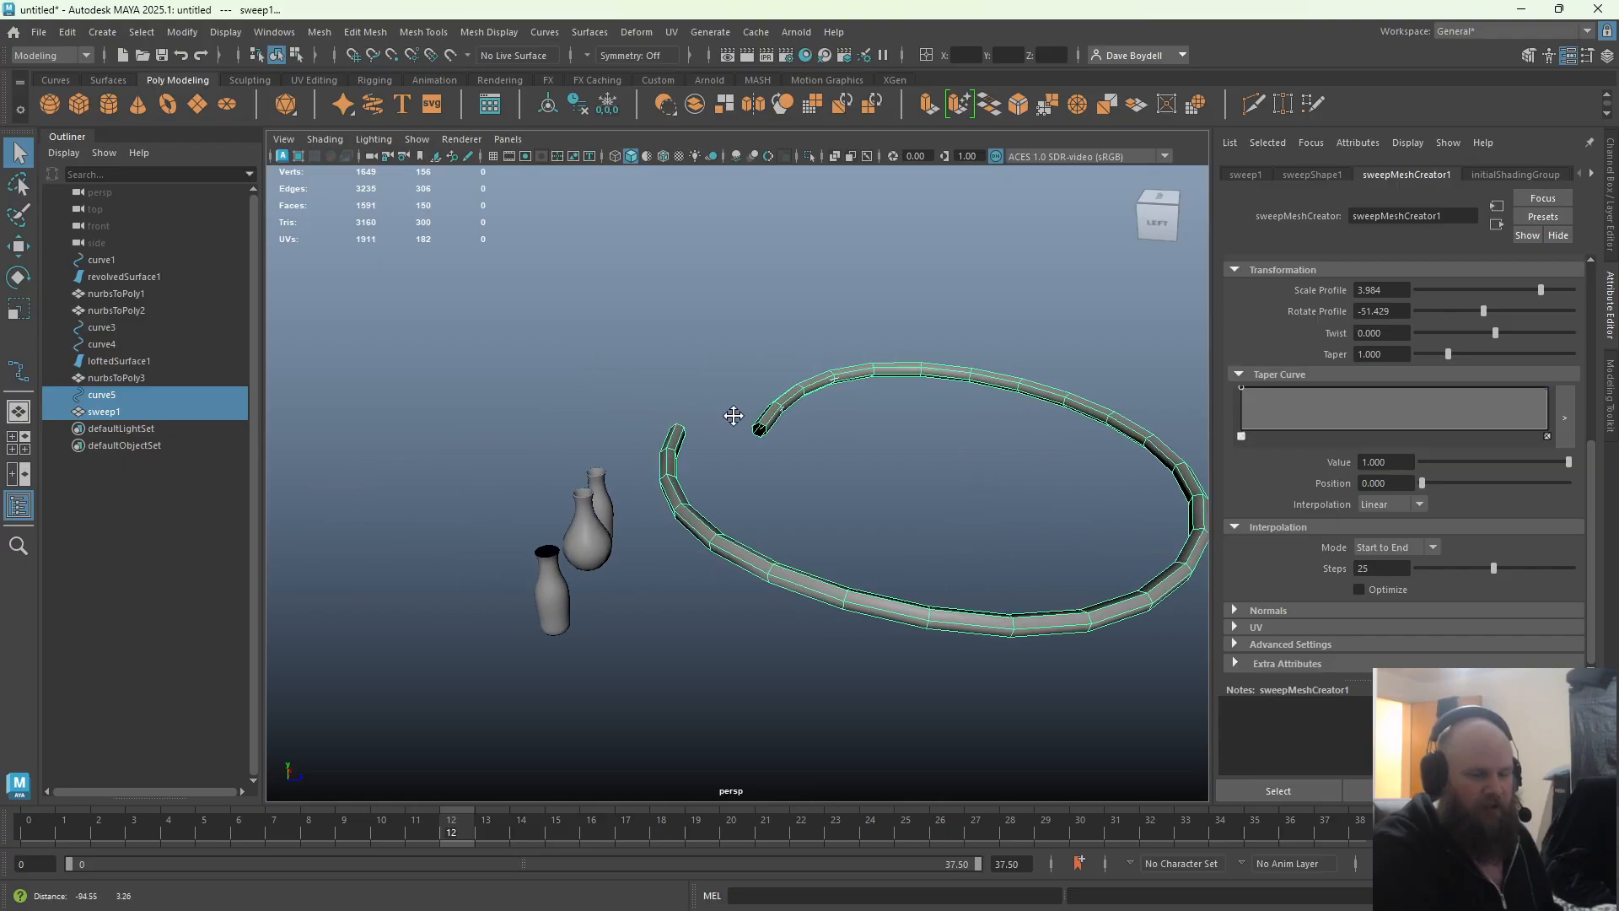
Switch the swept curve to control vertex editing and raise the second-to-last control vertex to arch the tube upward
alt+right_drag(734, 417, 1395, 552)
alt+middle_drag(934, 347, 828, 459)
click(770, 319)
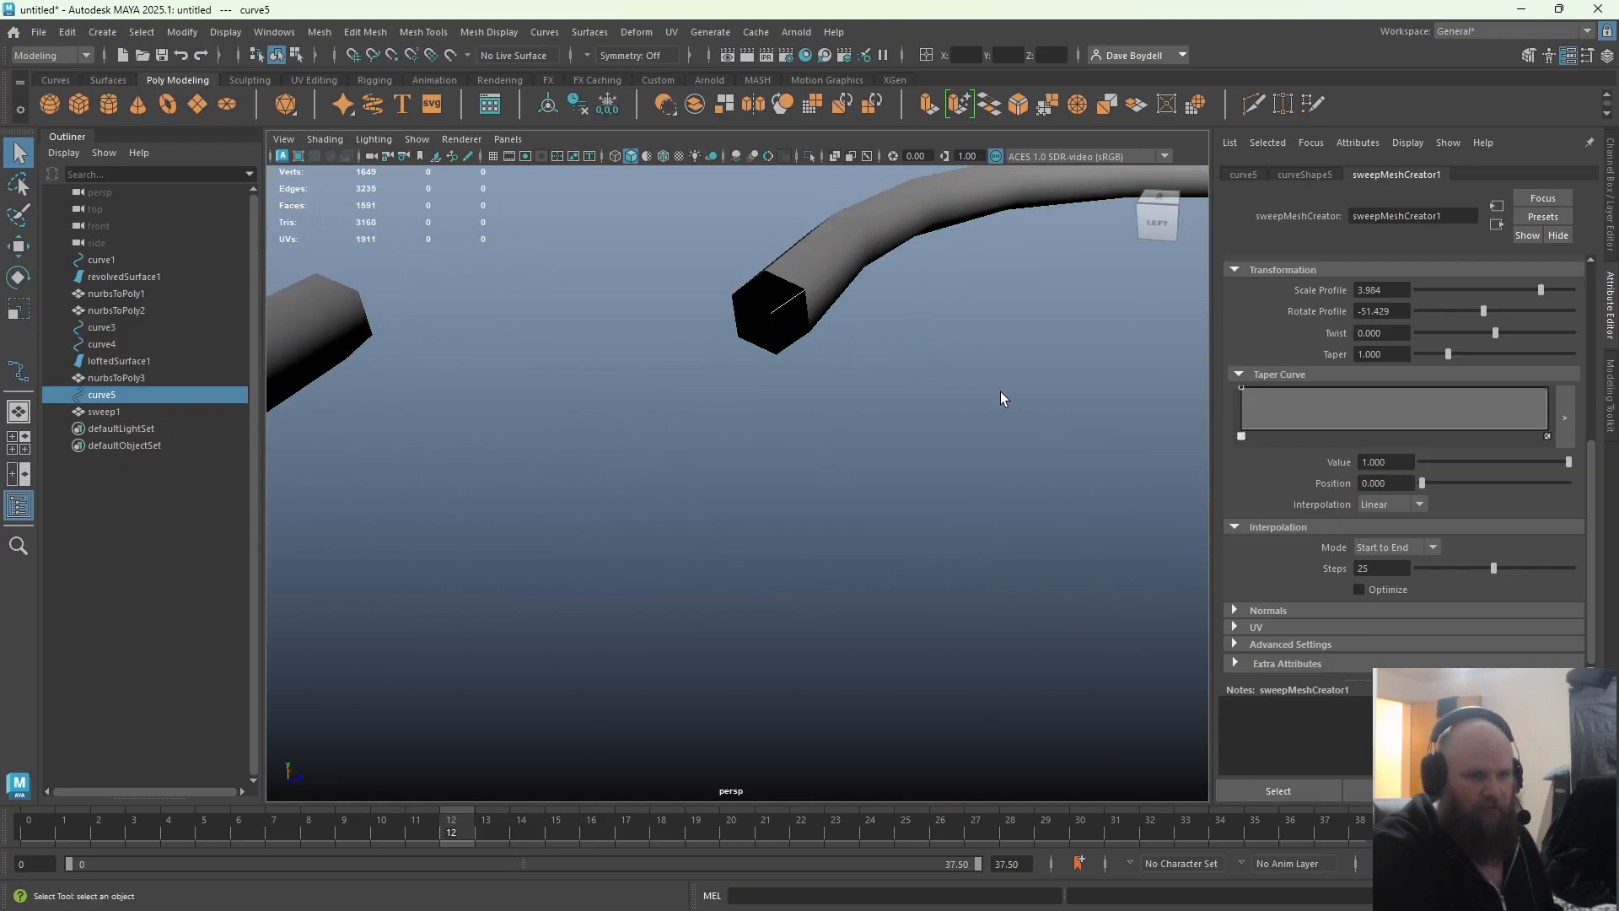
right_drag(1070, 421, 935, 372)
alt+right_drag(935, 373, 777, 340)
alt+middle_drag(777, 340, 668, 302)
click(713, 302)
key(w)
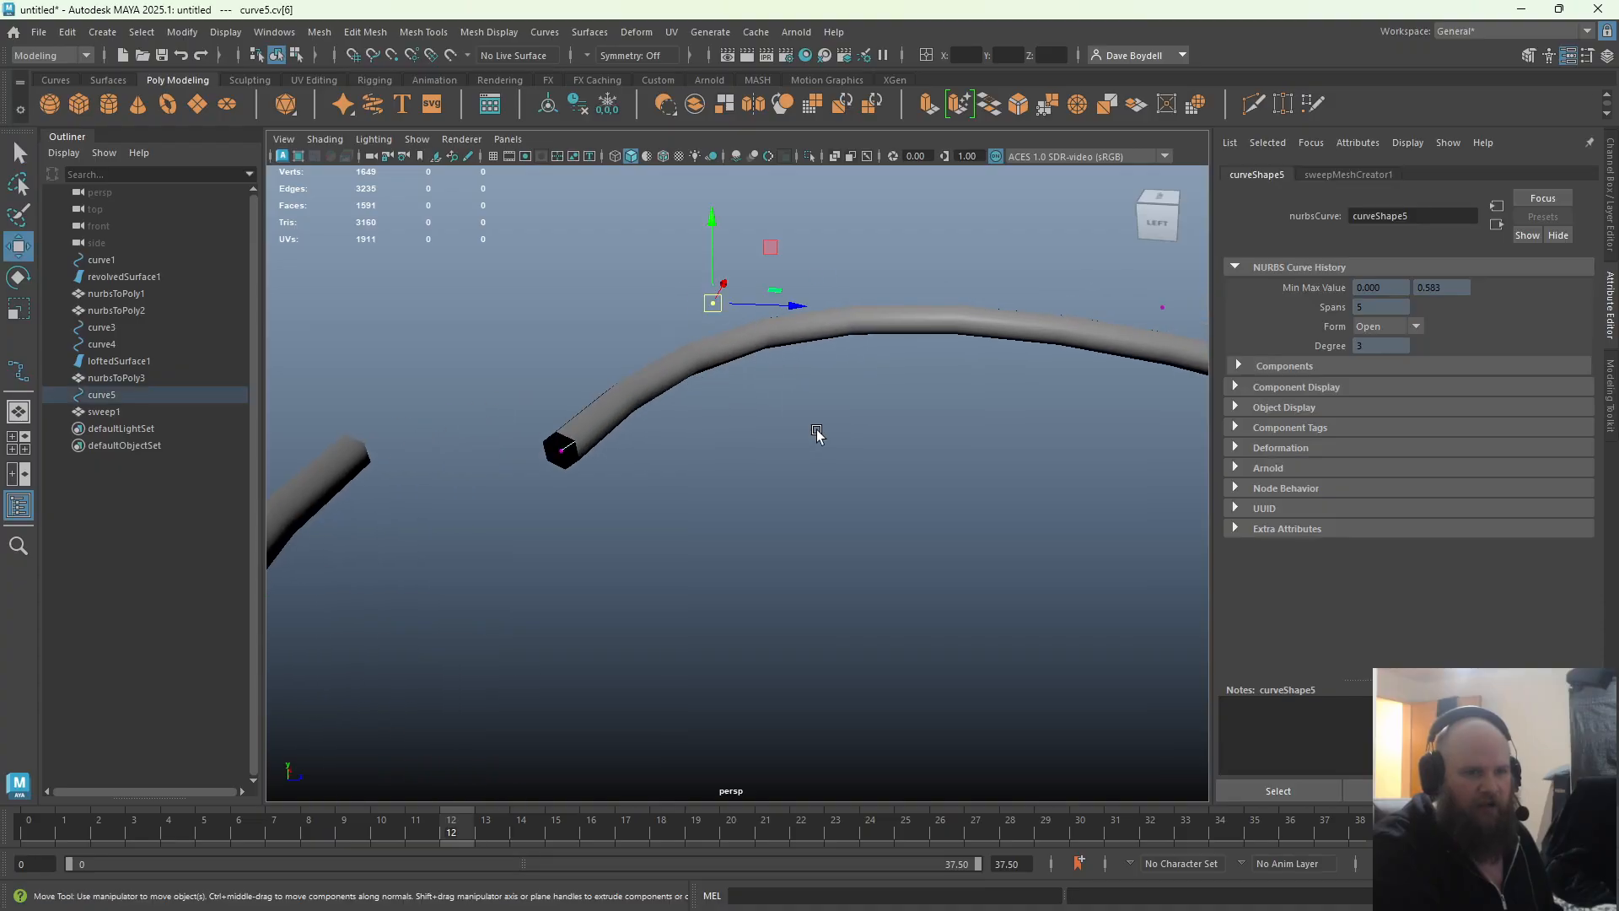
drag(711, 271, 695, 42)
Pull the adjacent control vertex, cv[5], down so the tube dips after the arch
alt+middle_drag(740, 270, 468, 366)
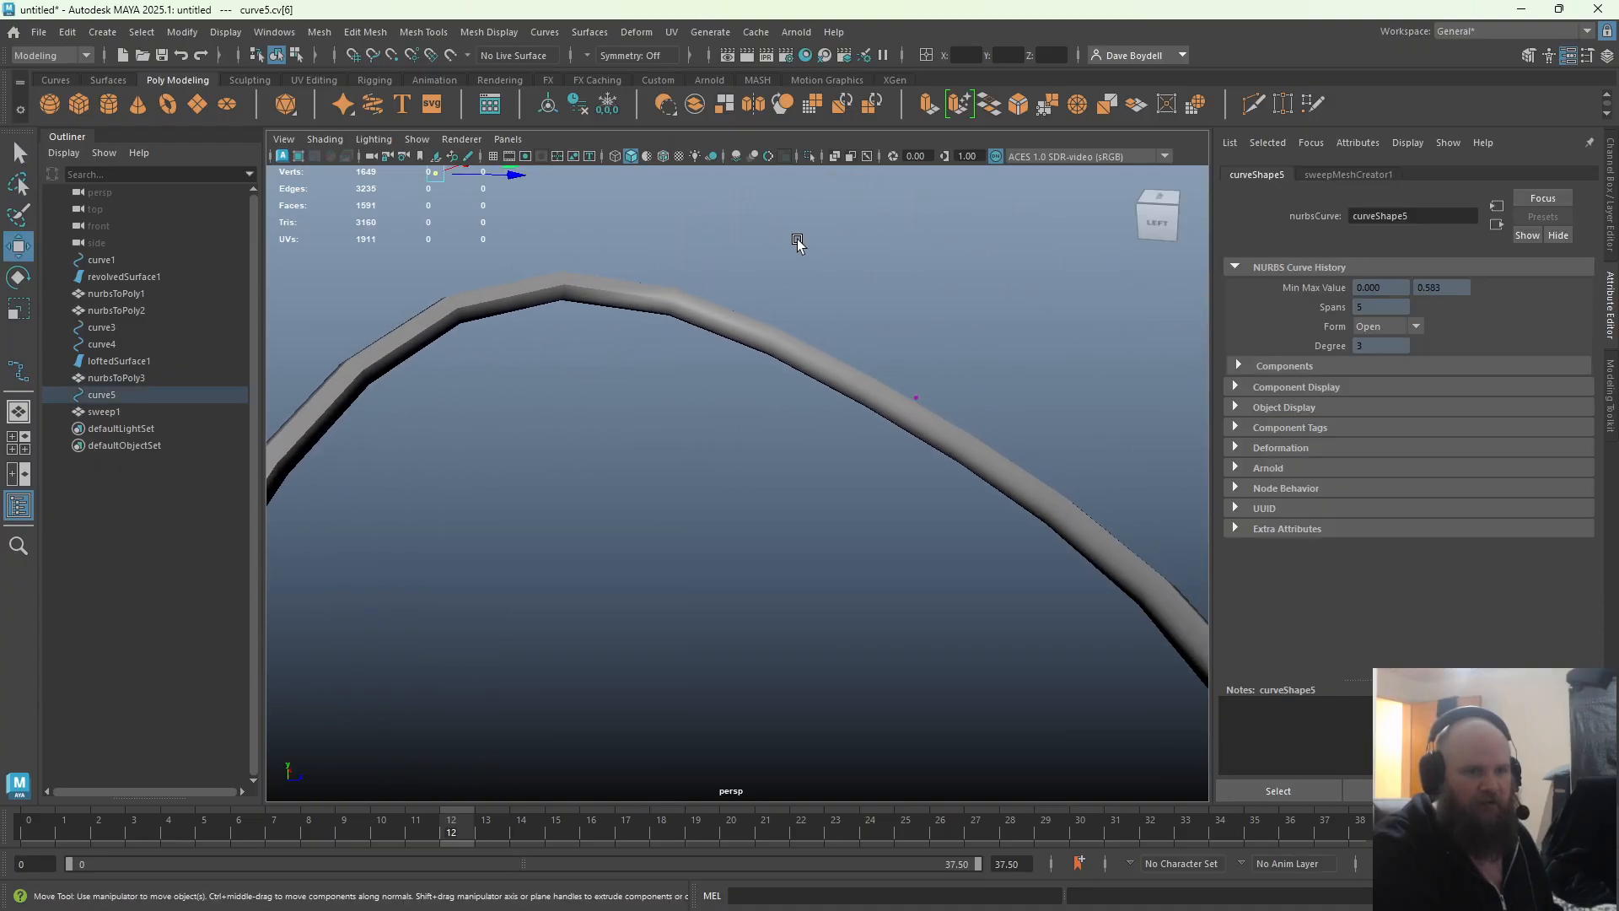
drag(818, 247, 987, 417)
drag(979, 344, 839, 611)
alt+right_drag(839, 612, 574, 397)
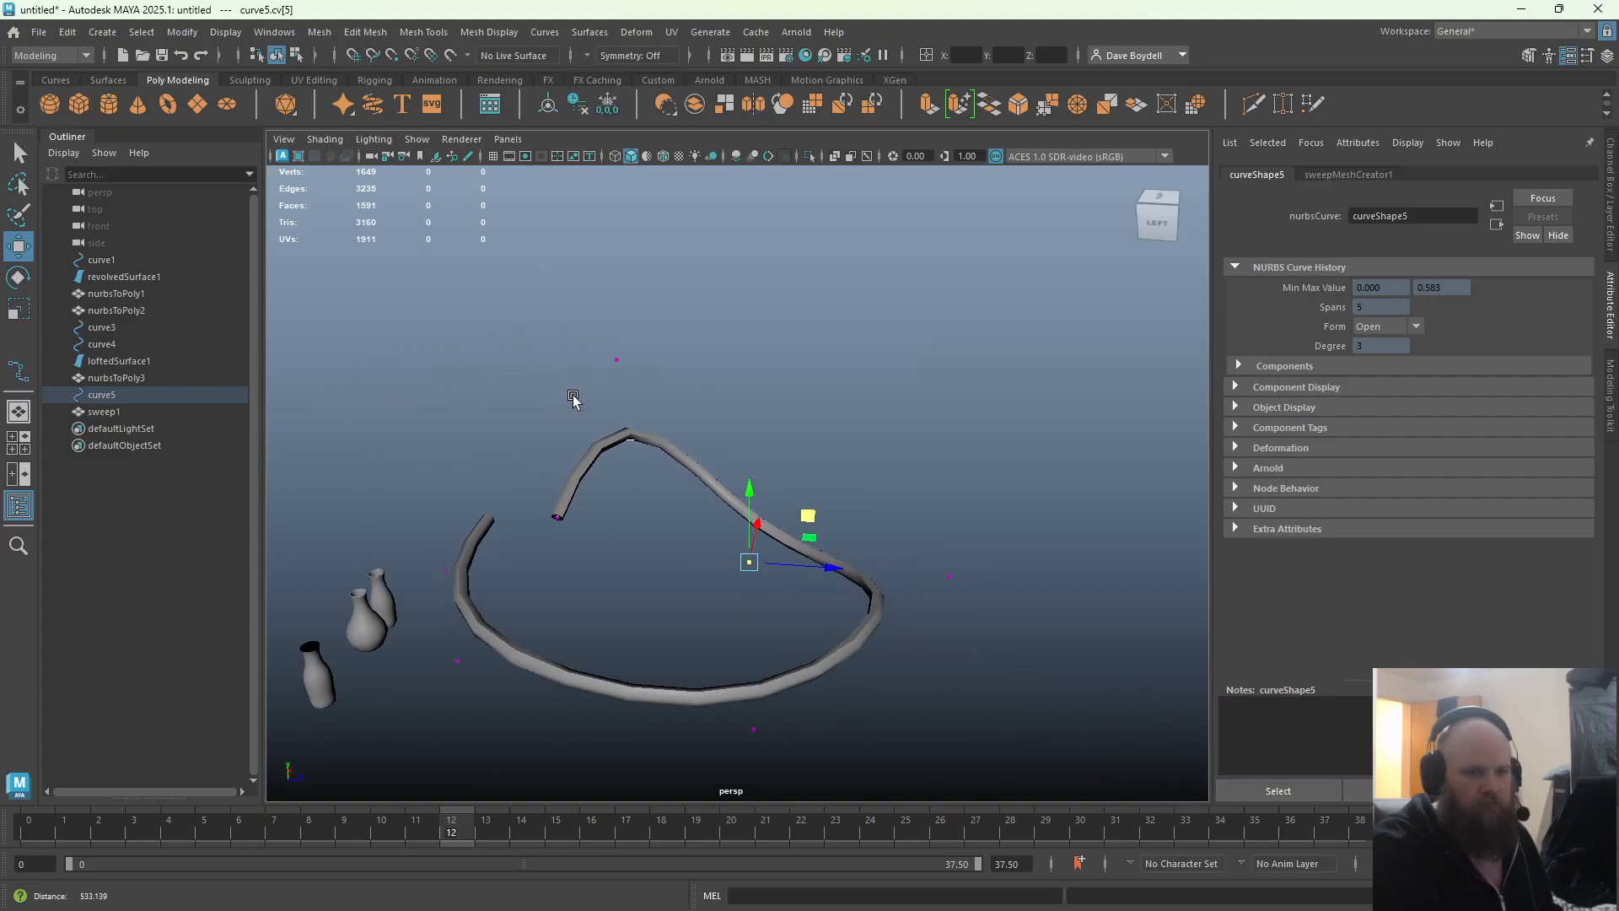
Lower control vertex cv[3] on the far side of the loop and pull the neighbouring cv[2] upward
alt+drag(574, 397, 937, 506)
drag(854, 403, 953, 400)
drag(932, 390, 981, 411)
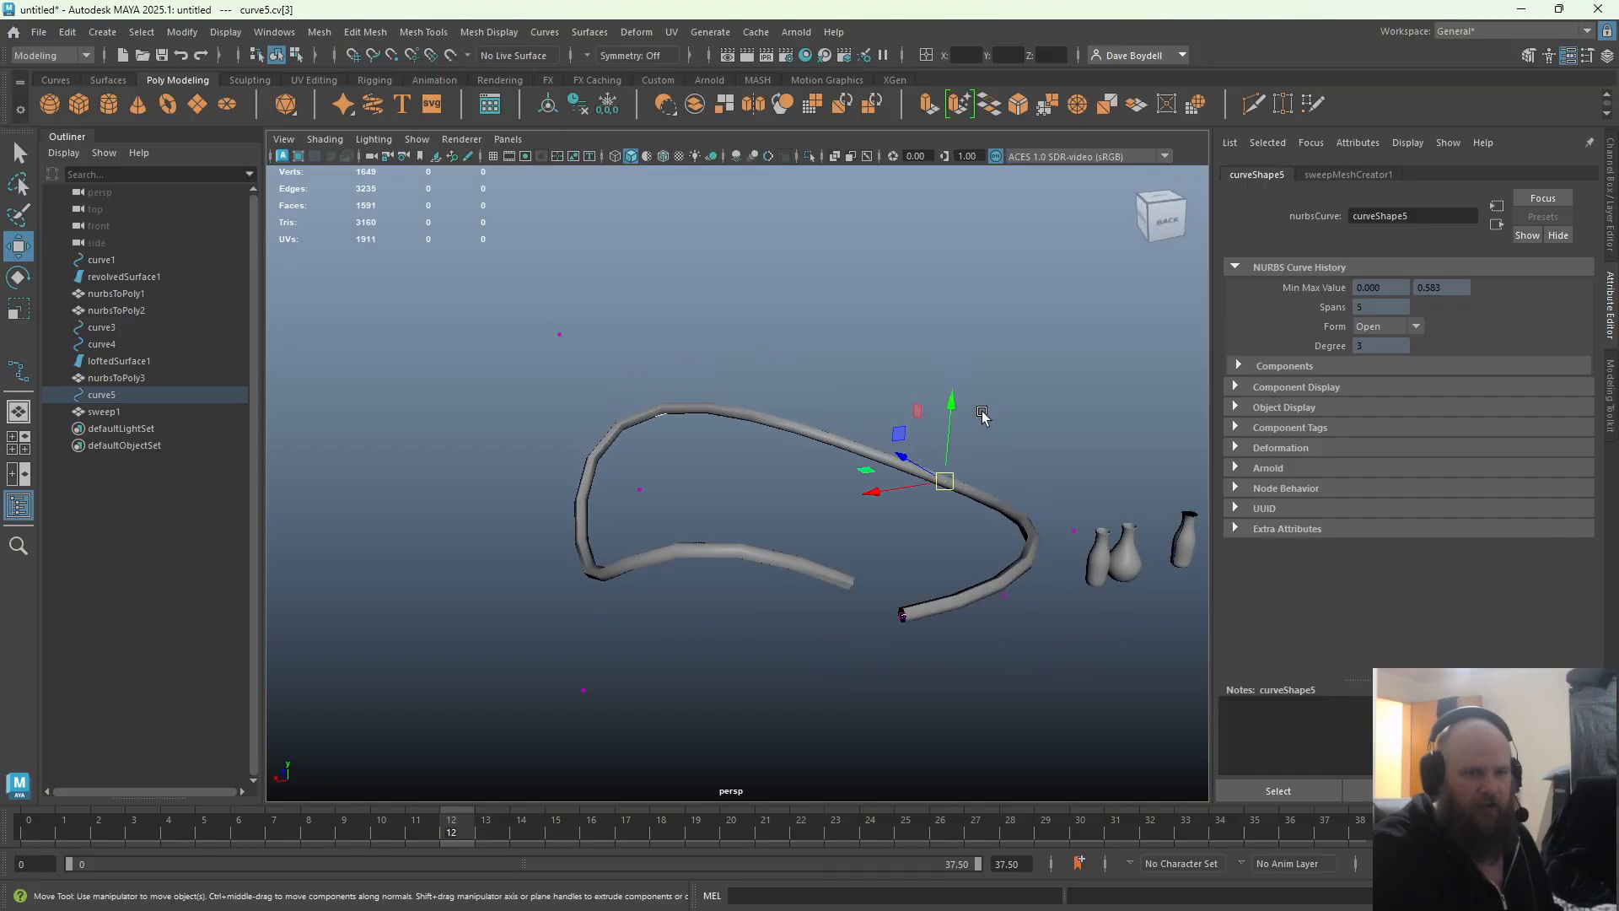
drag(946, 478, 830, 598)
click(1076, 532)
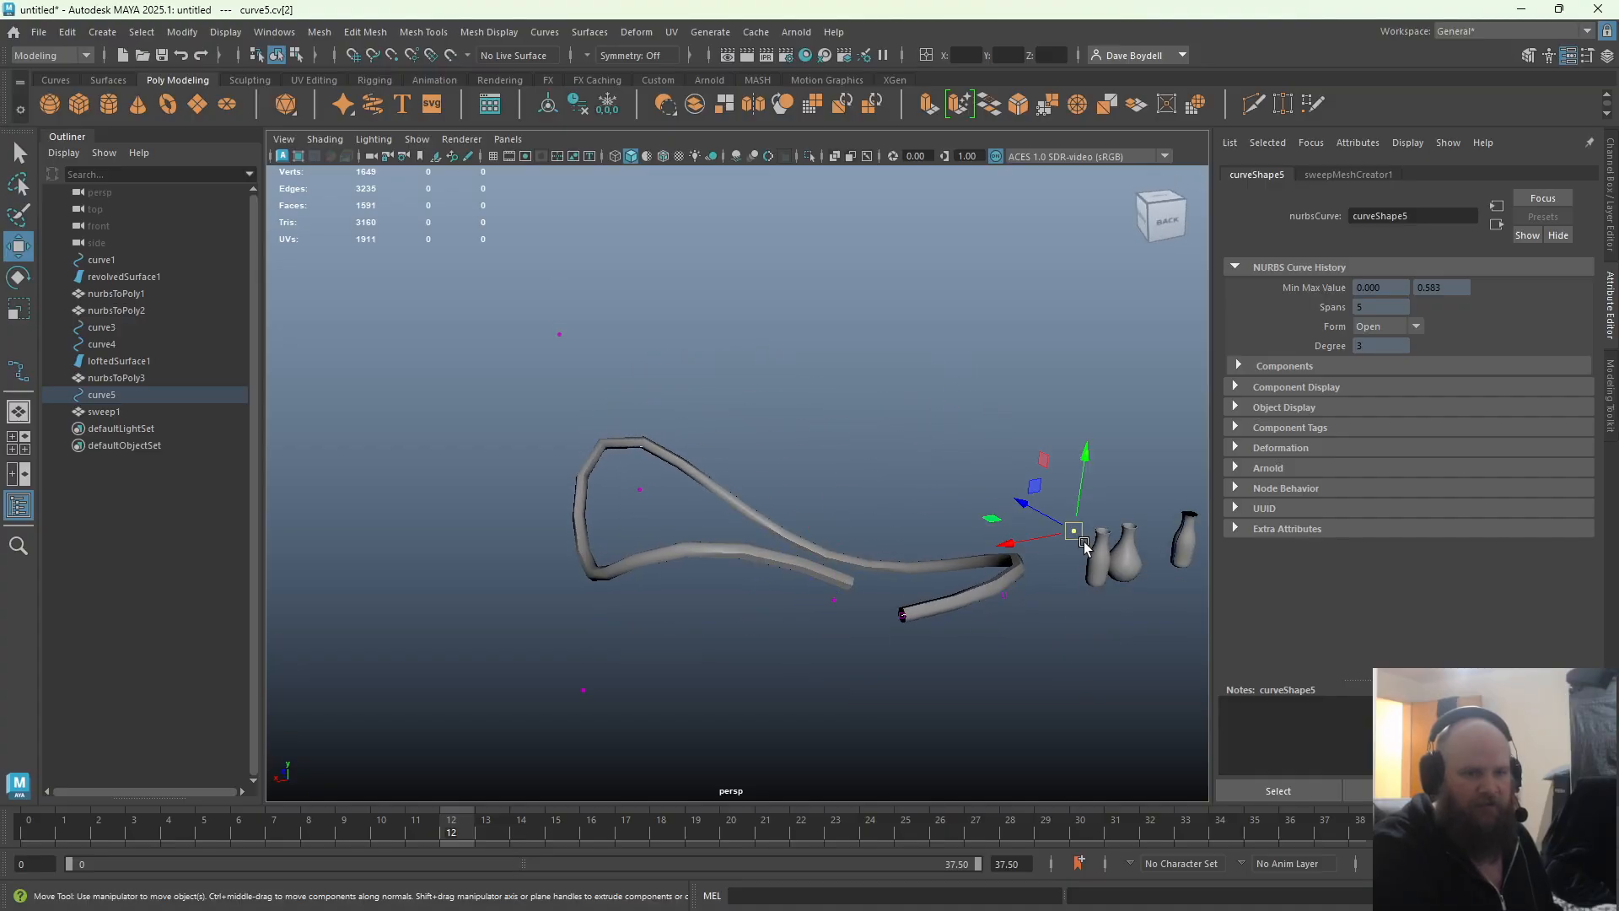
drag(1075, 532, 958, 322)
Reposition control vertex cv[1] near the start of the curve to bend that end of the tube
alt+drag(851, 326, 1058, 362)
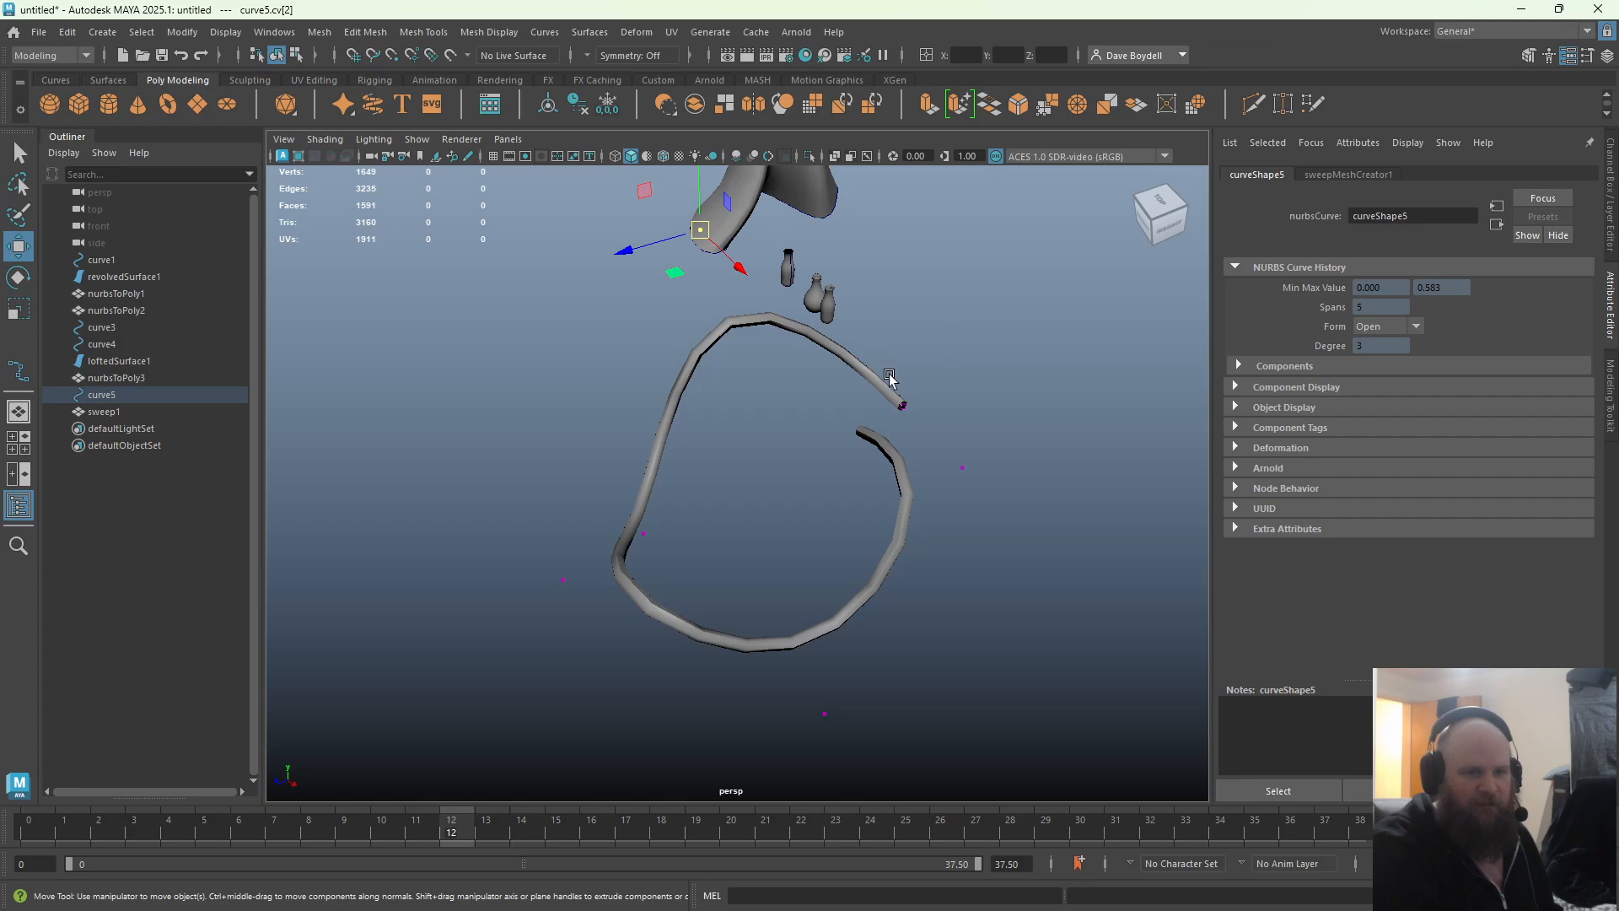
drag(917, 427, 951, 449)
drag(902, 406, 793, 433)
alt+drag(907, 464, 835, 494)
drag(886, 346, 904, 351)
alt+drag(904, 351, 599, 455)
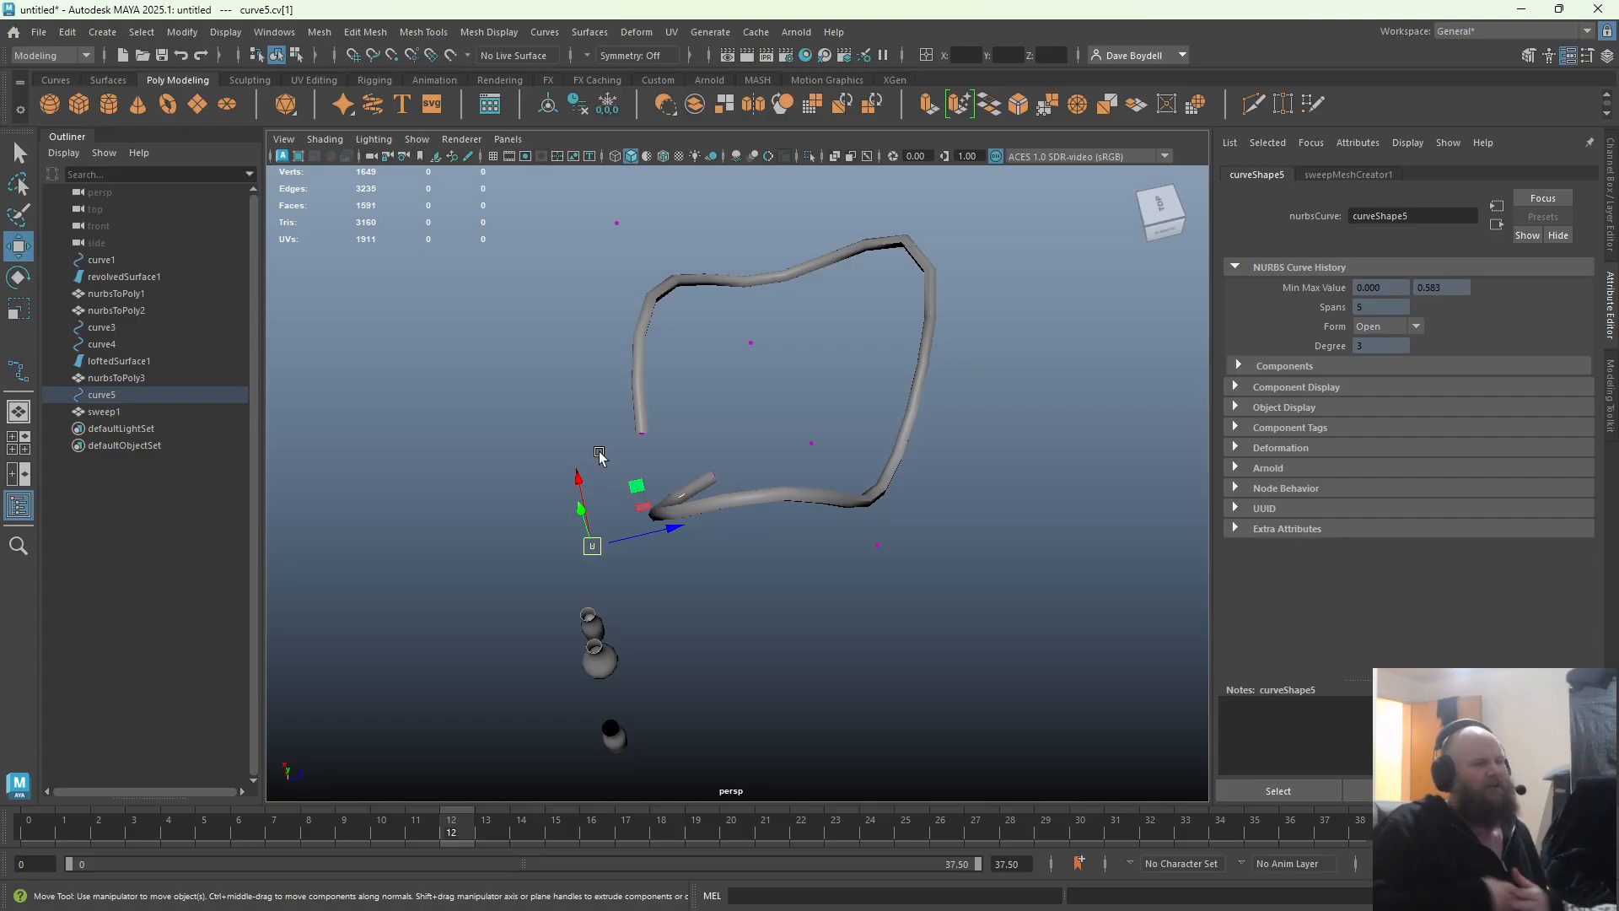
Delete the construction history of the tube mesh and move it sideways along X, clear of its source curve
alt+drag(580, 442, 581, 379)
scroll(587, 385, down, 2)
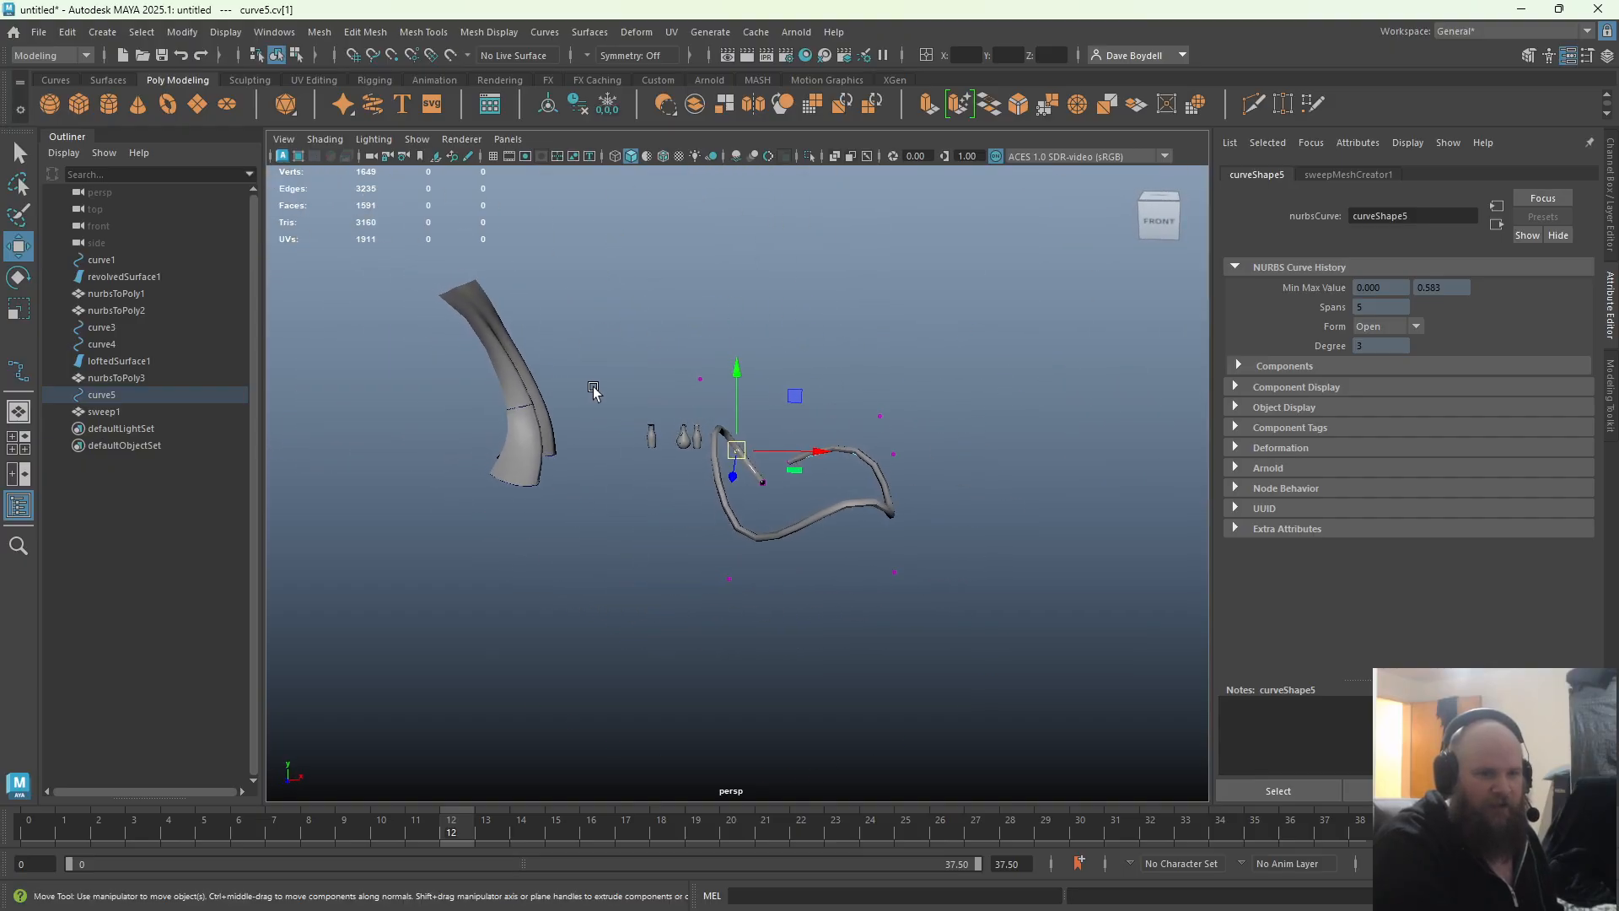
key(q)
click(763, 476)
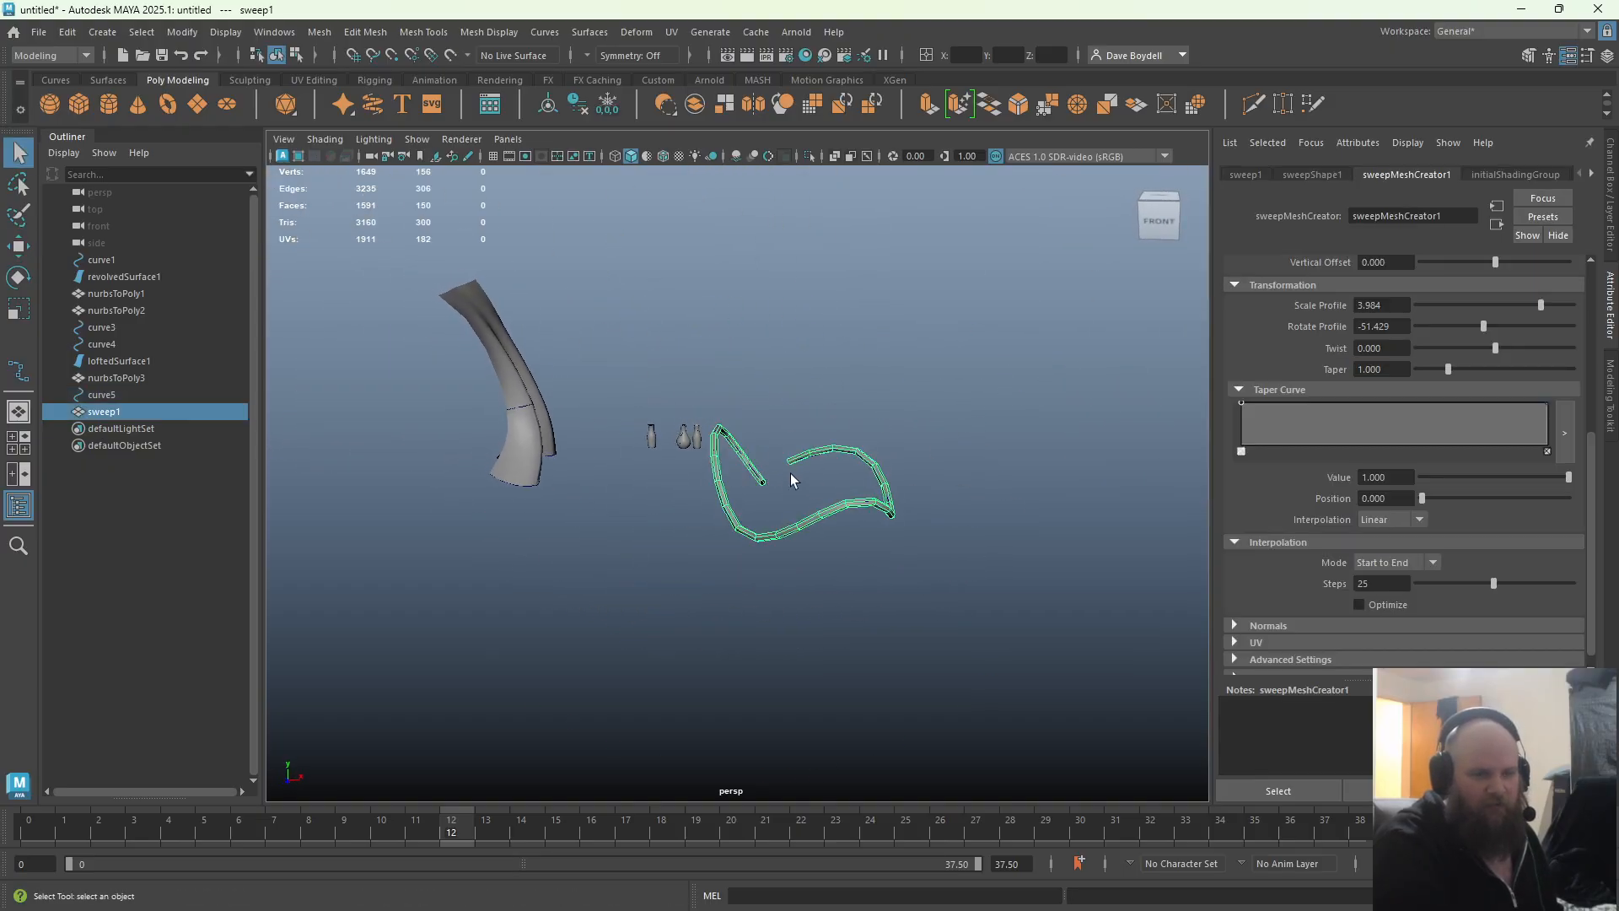
scroll(791, 480, up, 3)
key(w)
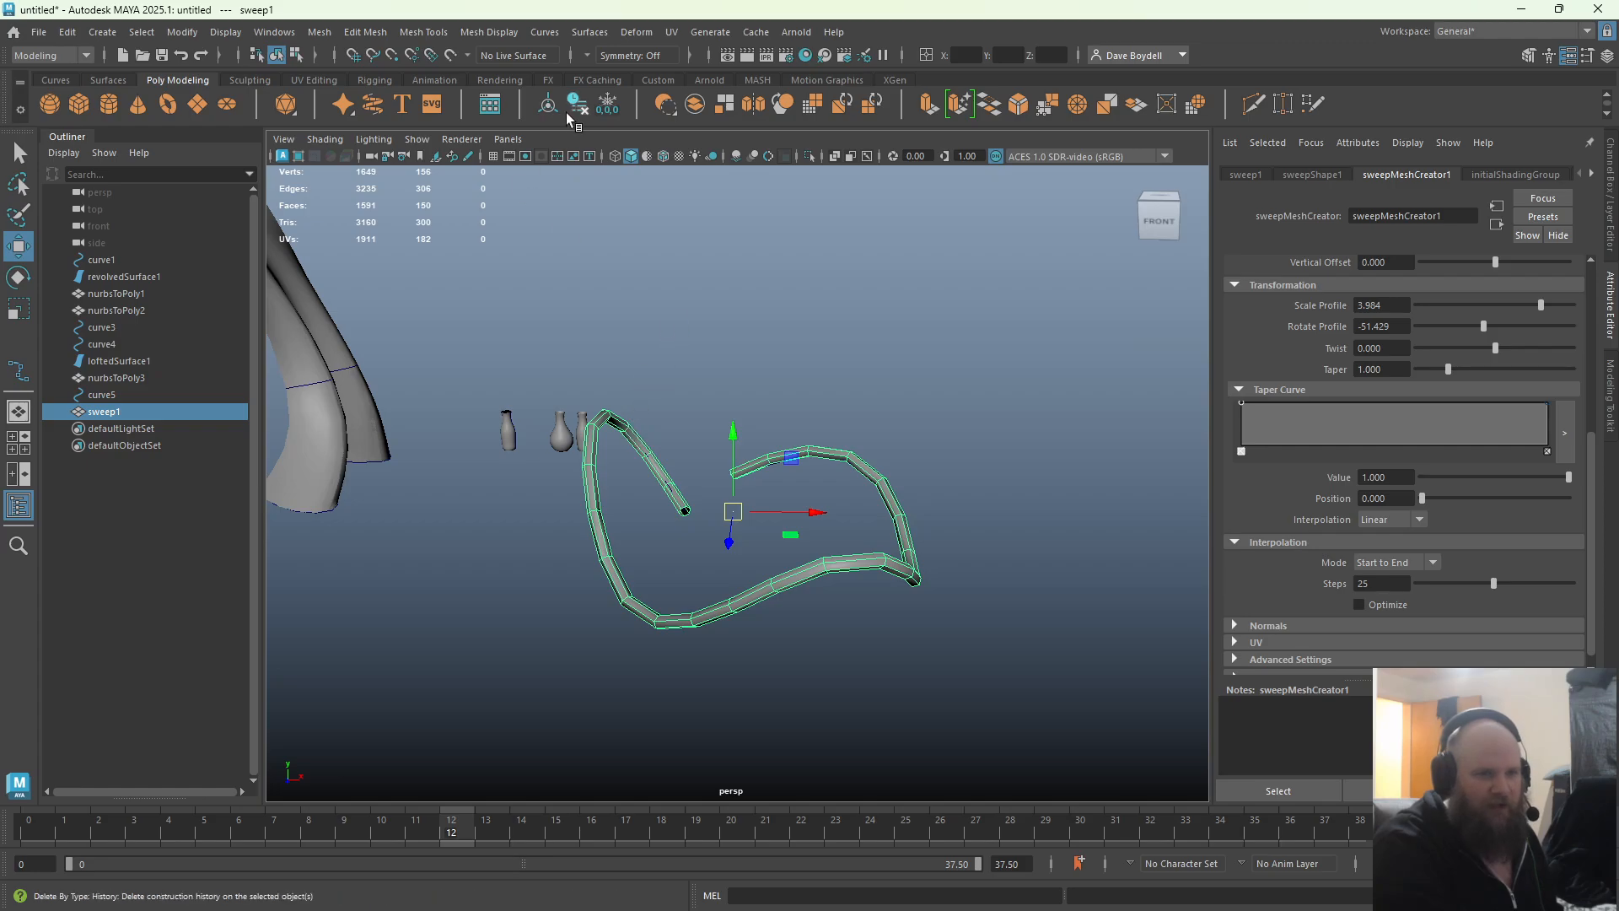
drag(785, 513, 1196, 539)
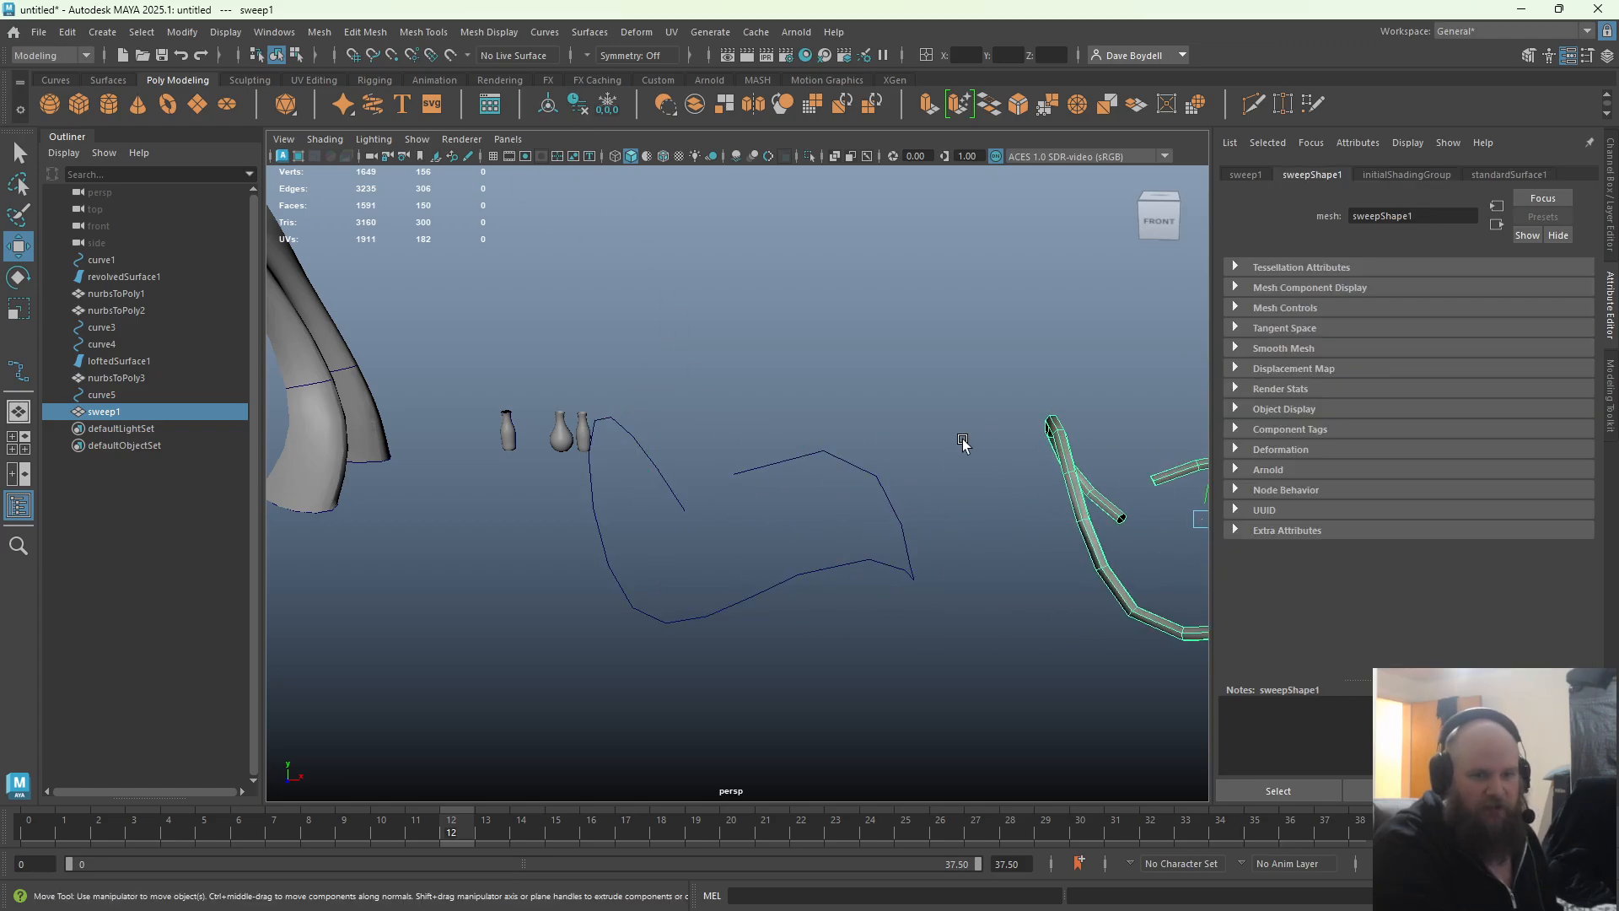
Scale the original curve vertically so it flips and stretches, and create a new Sweep Mesh from it
key(f)
alt+middle_drag(582, 460, 831, 464)
click(605, 459)
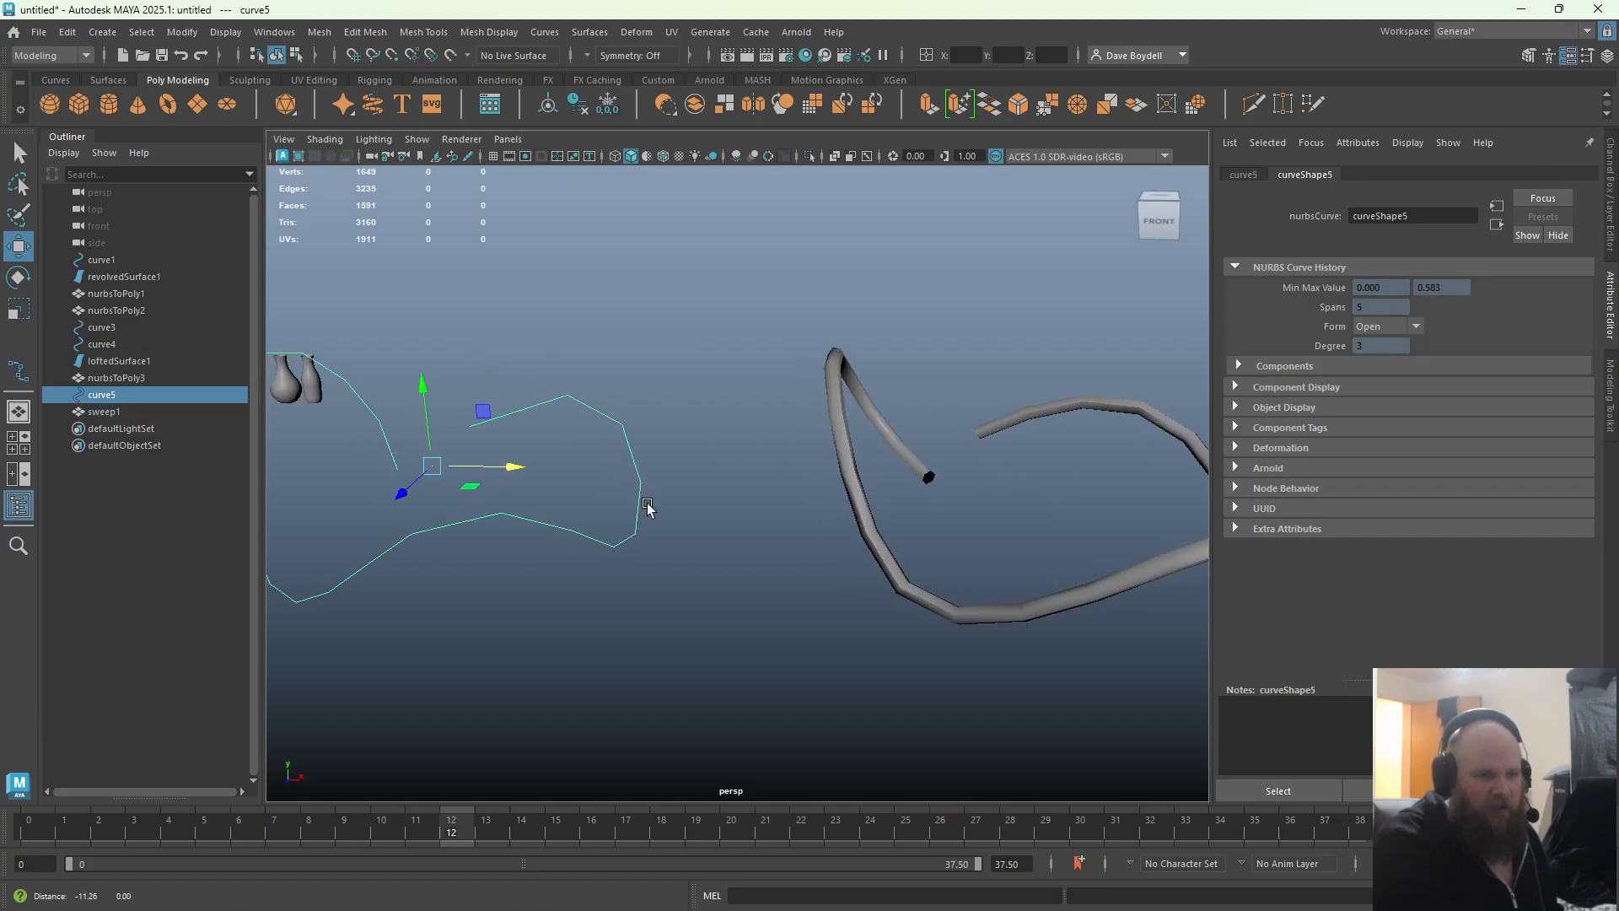
key(f)
key(r)
drag(668, 512, 676, 666)
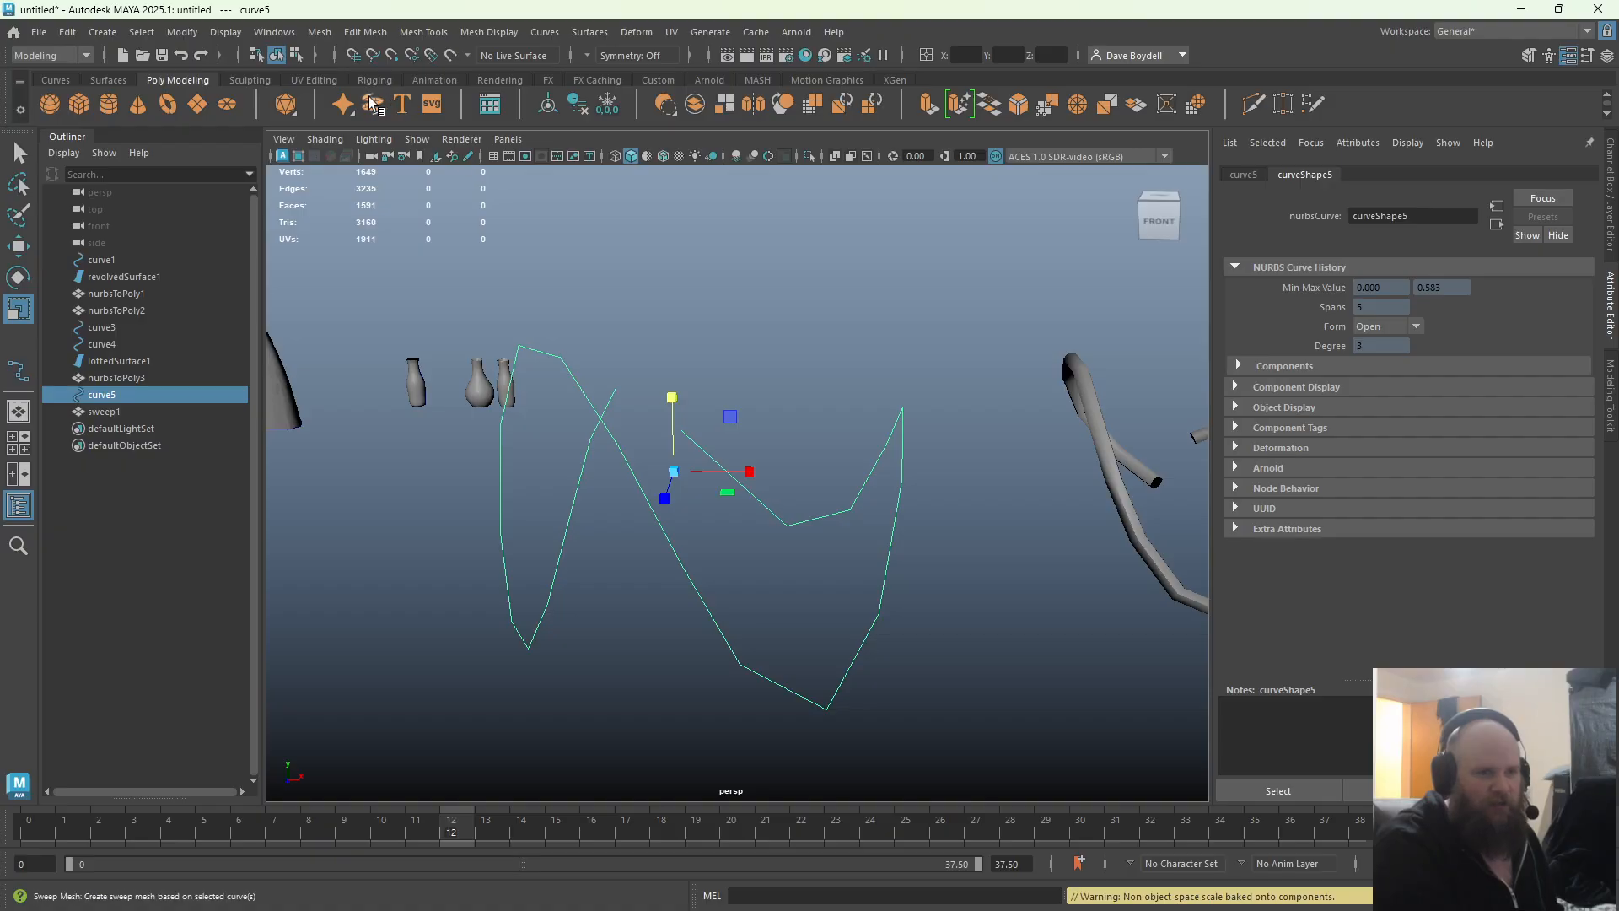
click(373, 103)
Rescale the source curve vertically again to reshape the new sweep through its live history
alt+drag(590, 422, 705, 377)
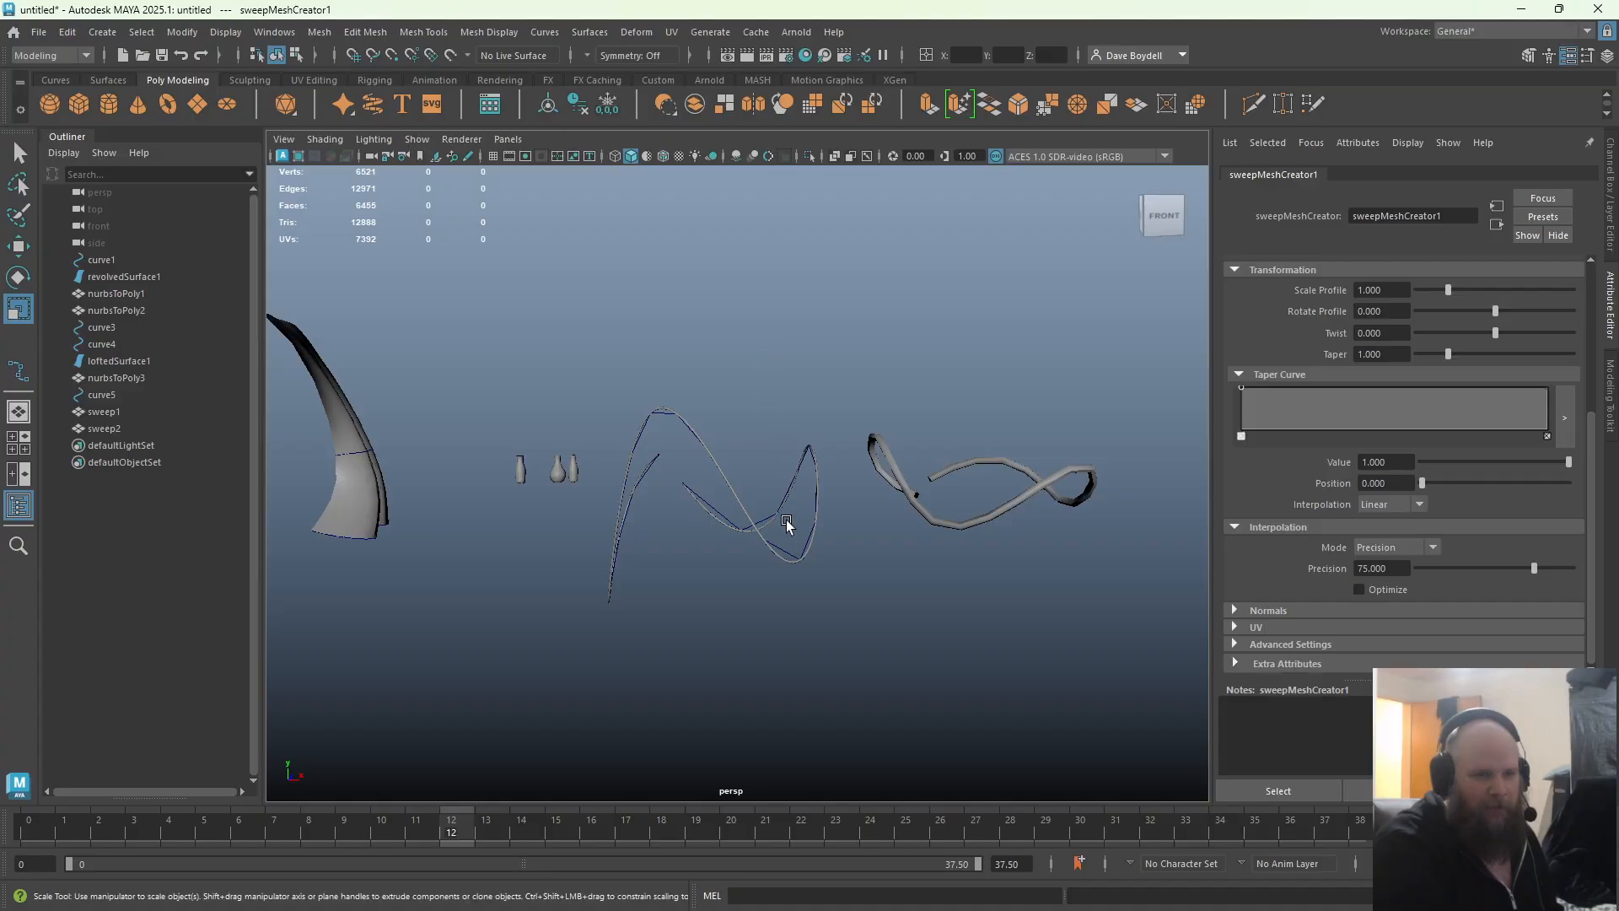
click(790, 548)
mouse_move(696, 416)
mouse_down()
mouse_move(697, 441)
mouse_move(697, 409)
mouse_up()
alt+right_drag(698, 410, 840, 523)
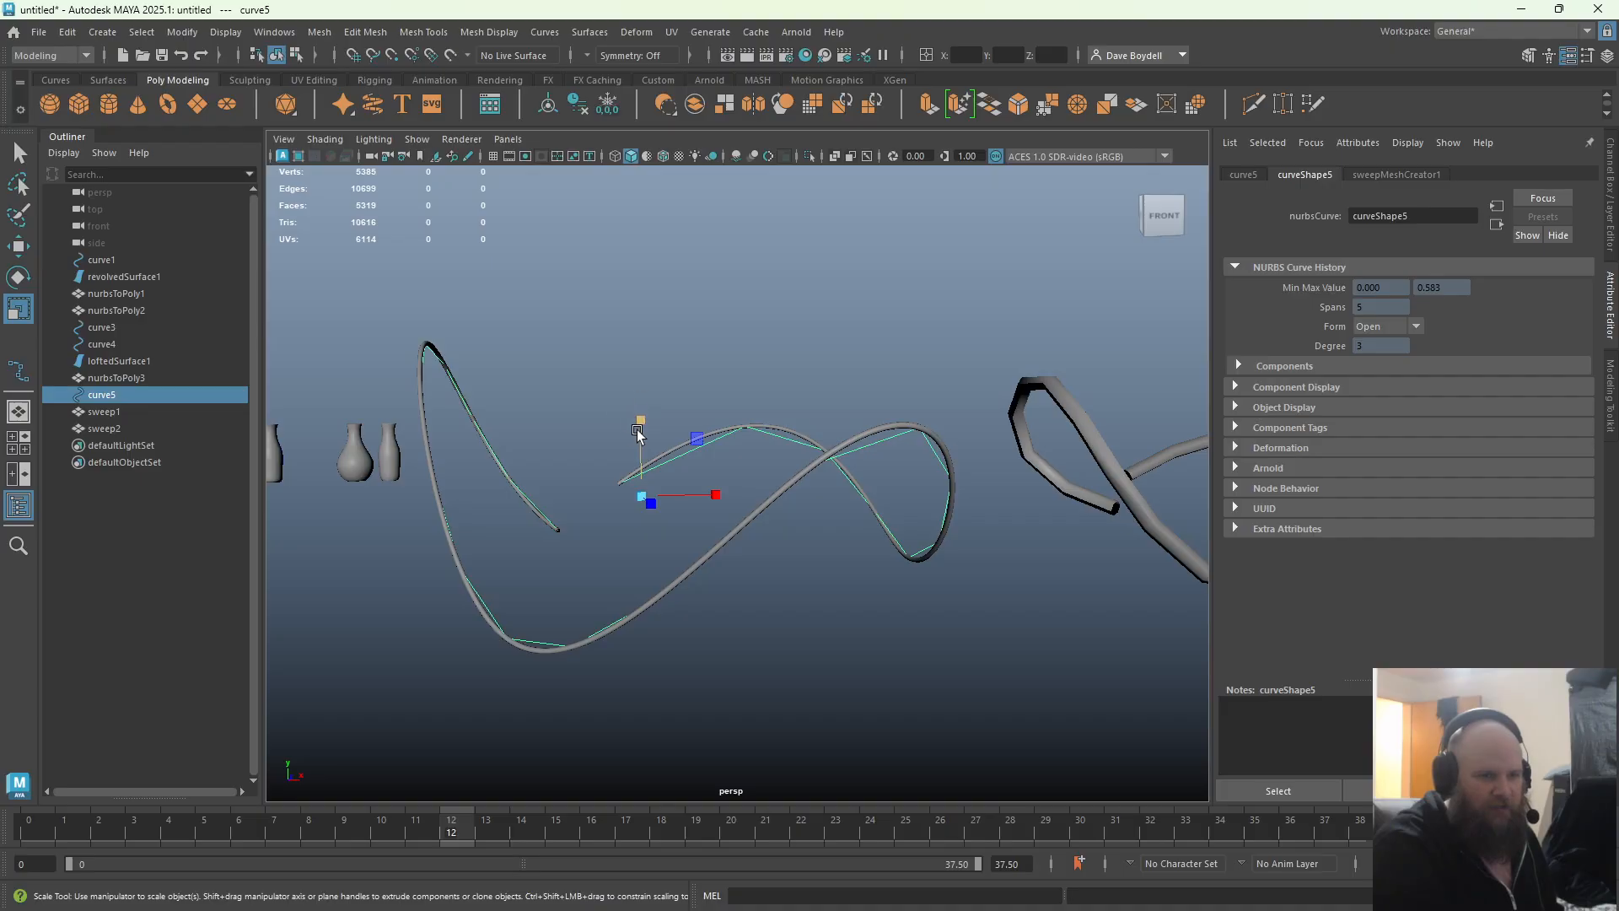
drag(640, 419, 722, 328)
Try moving the source curve and its new sweep together, and undo the move
key(q)
shift+click(733, 358)
key(w)
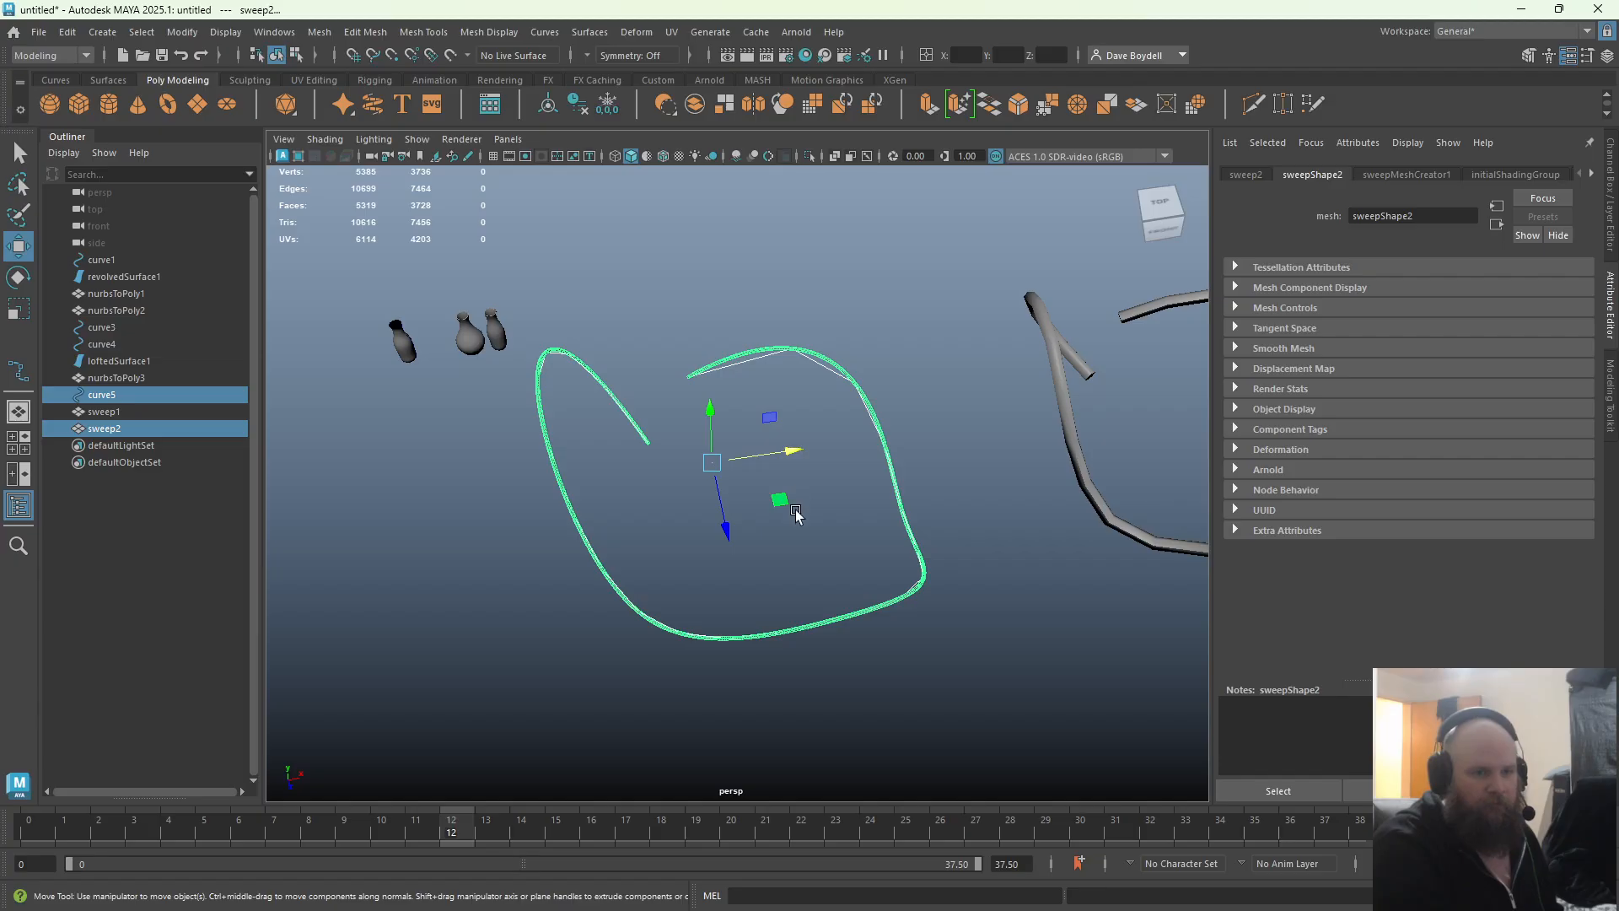
drag(780, 499, 853, 217)
key(ctrl+z)
Examine the revolved NURBS vase and the polygon vases made from it
alt+drag(708, 443, 640, 451)
key(f)
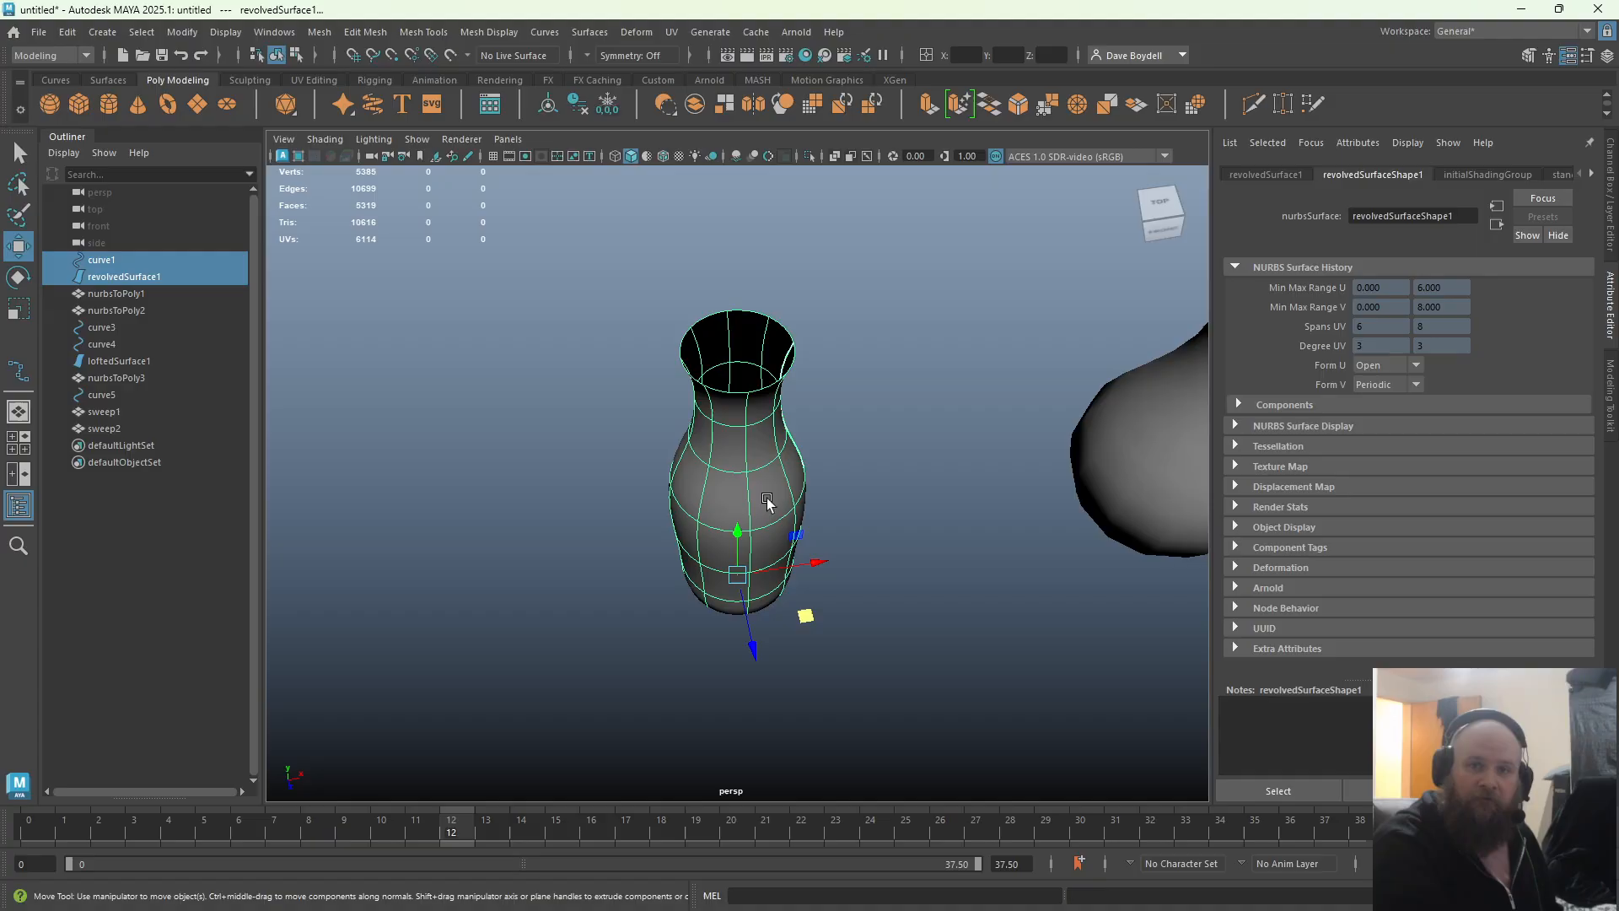
alt+drag(773, 513, 802, 474)
key(q)
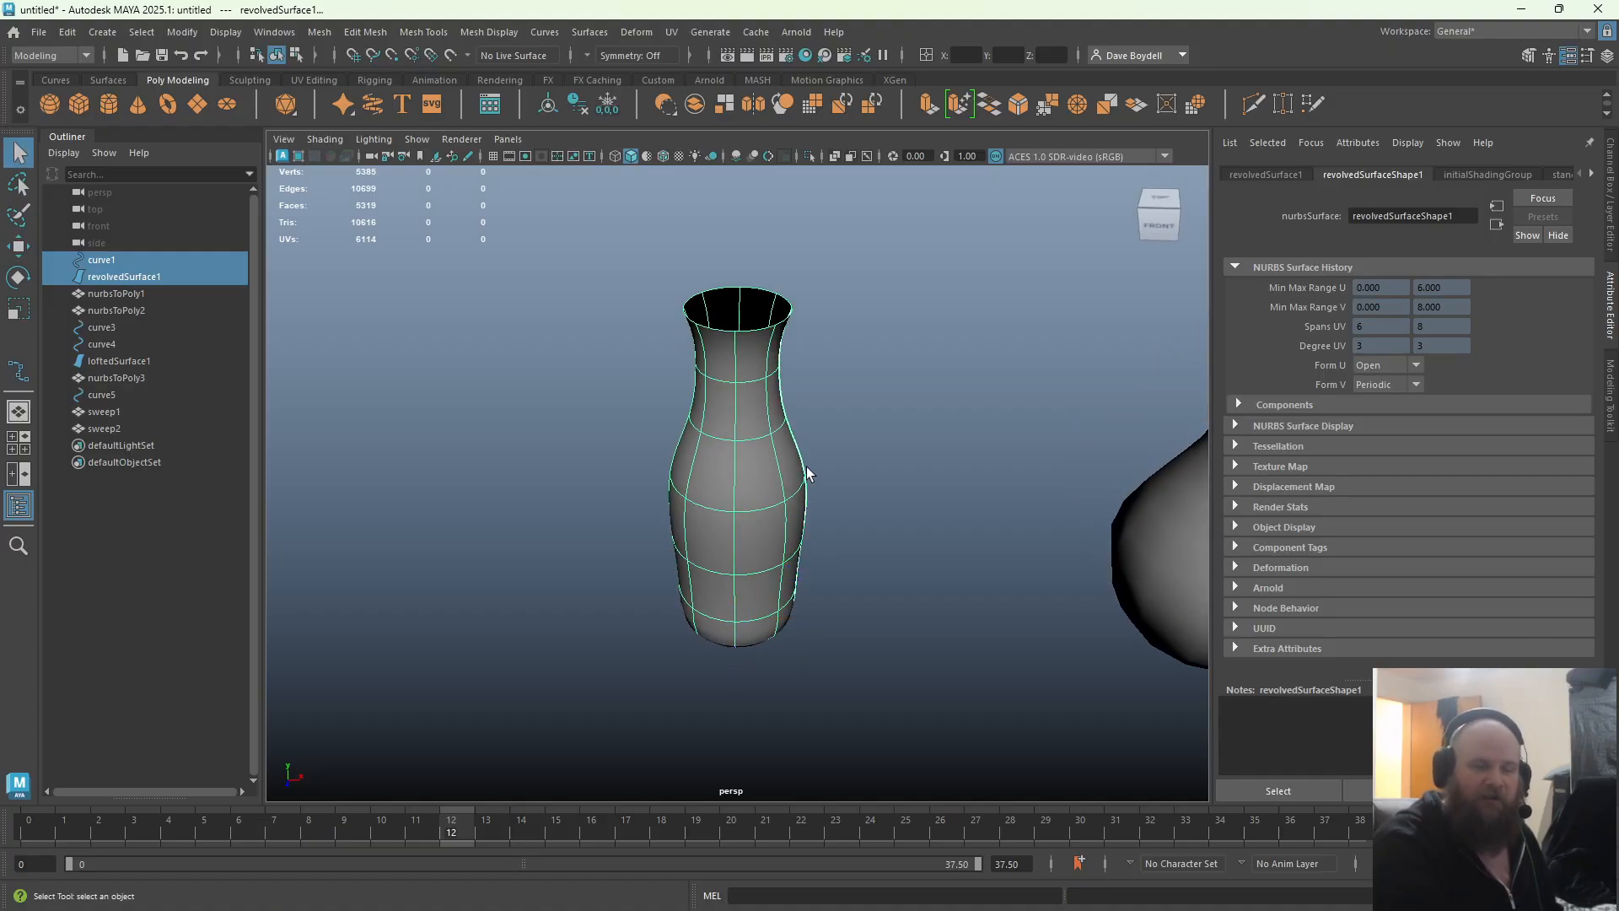
alt+middle_drag(807, 472, 708, 458)
click(919, 461)
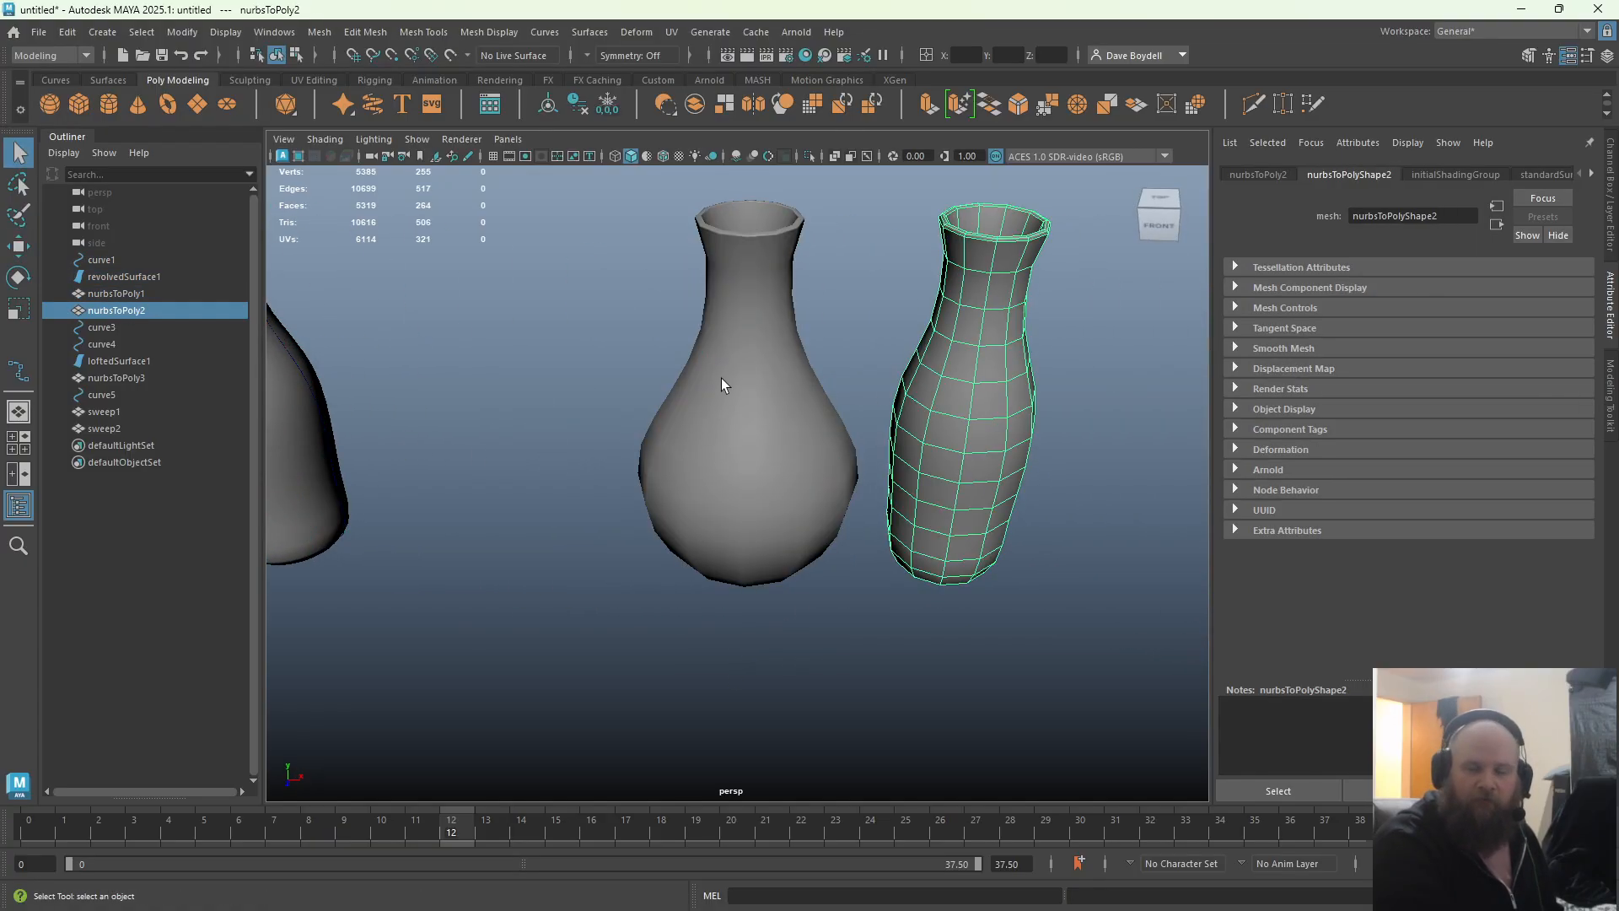
Examine the polygon mesh of the lofted surface from several angles
scroll(723, 386, down, 10)
click(435, 374)
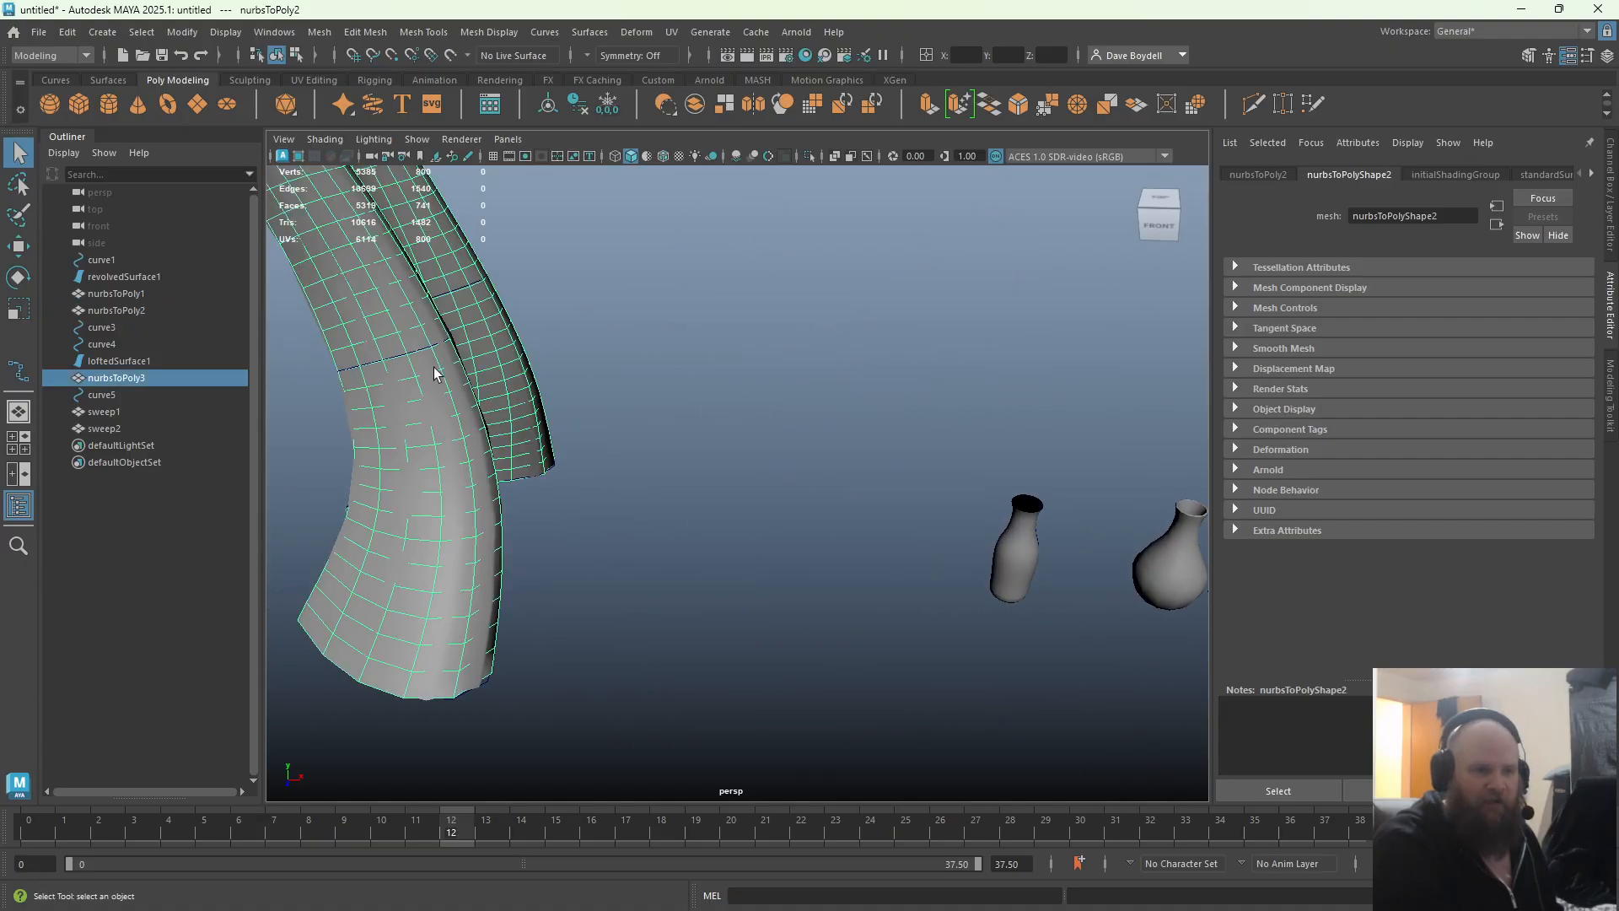
alt+middle_drag(435, 374, 737, 531)
alt+drag(885, 523, 759, 481)
alt+right_drag(759, 481, 569, 358)
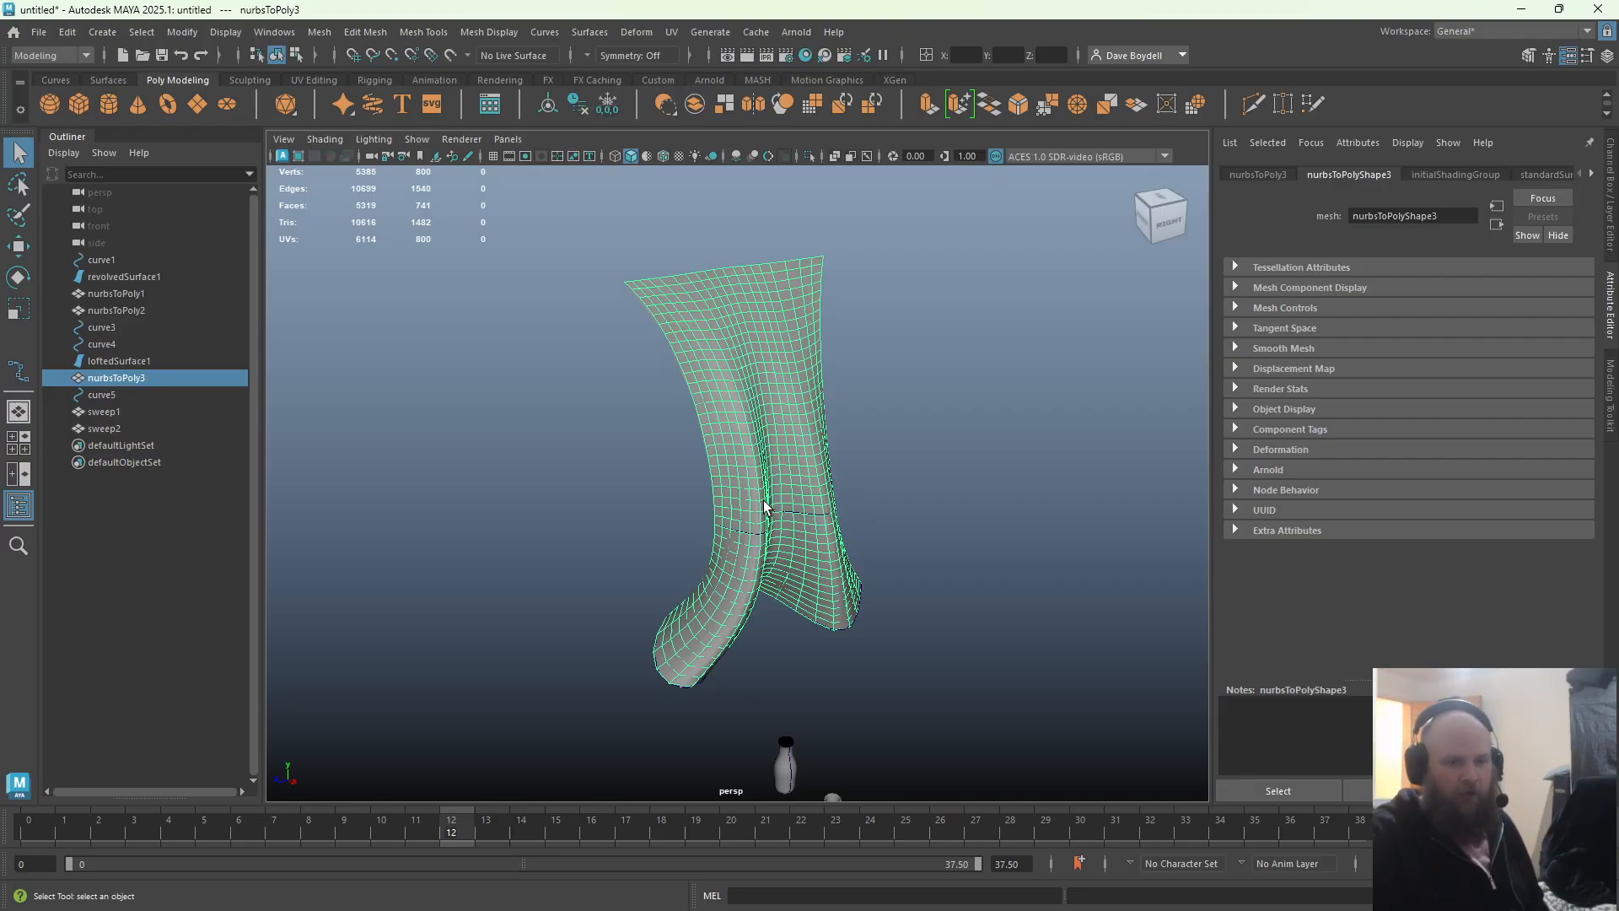
alt+drag(699, 574, 737, 560)
alt+middle_drag(716, 558, 241, 277)
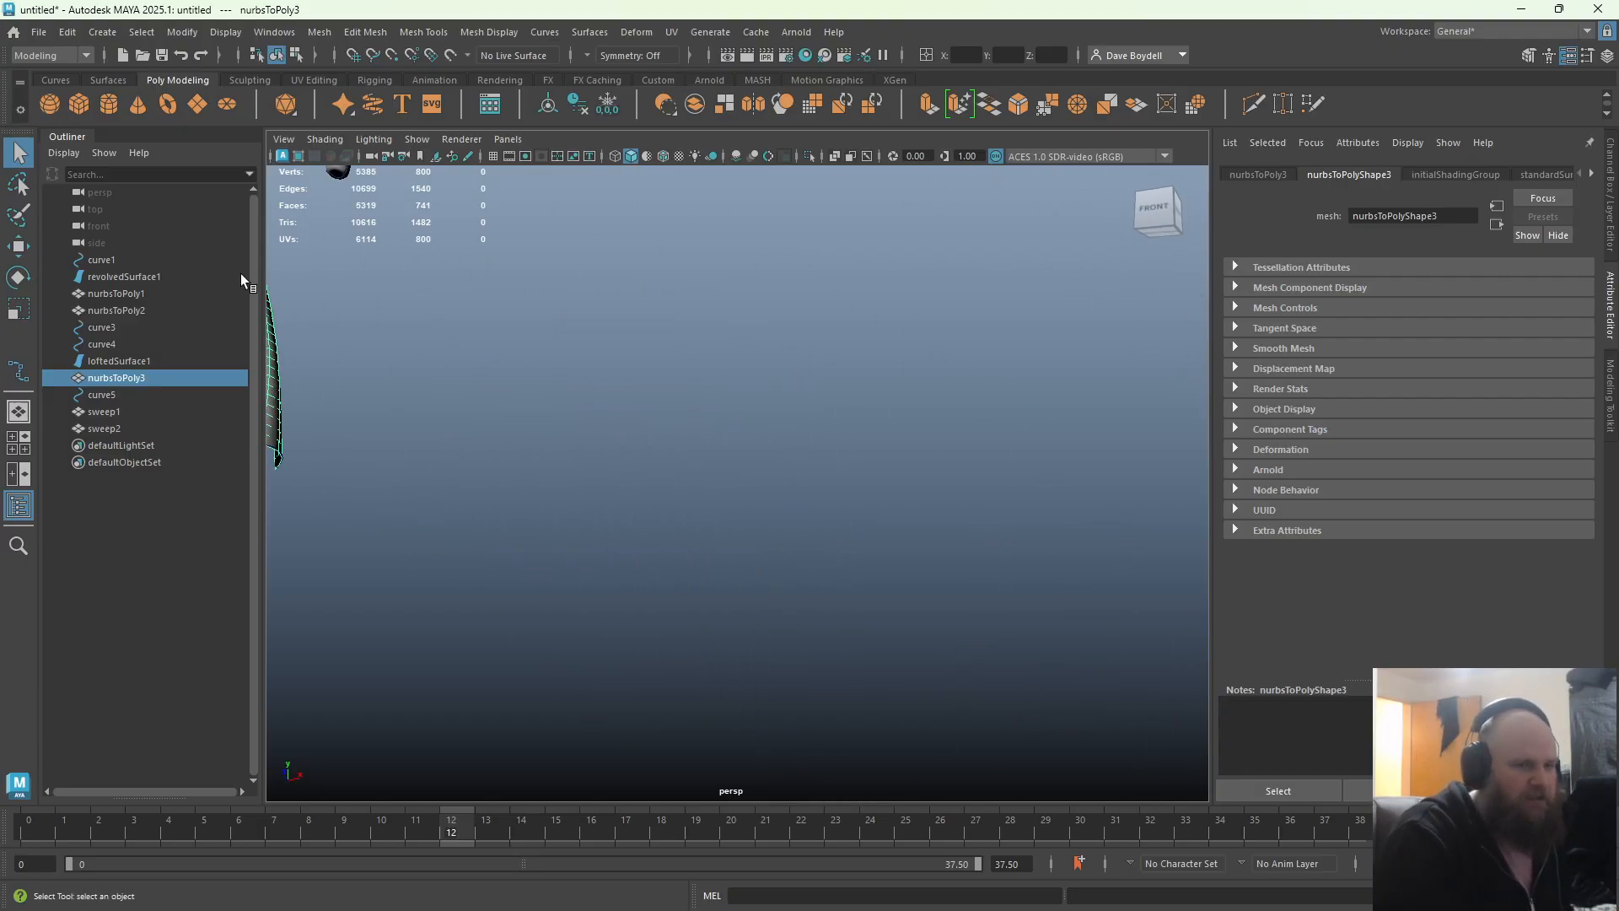
Review both sweep tubes together with all the revolved and lofted objects in the scene
alt+drag(641, 380, 701, 462)
scroll(701, 462, down, 5)
drag(807, 453, 1162, 609)
key(f)
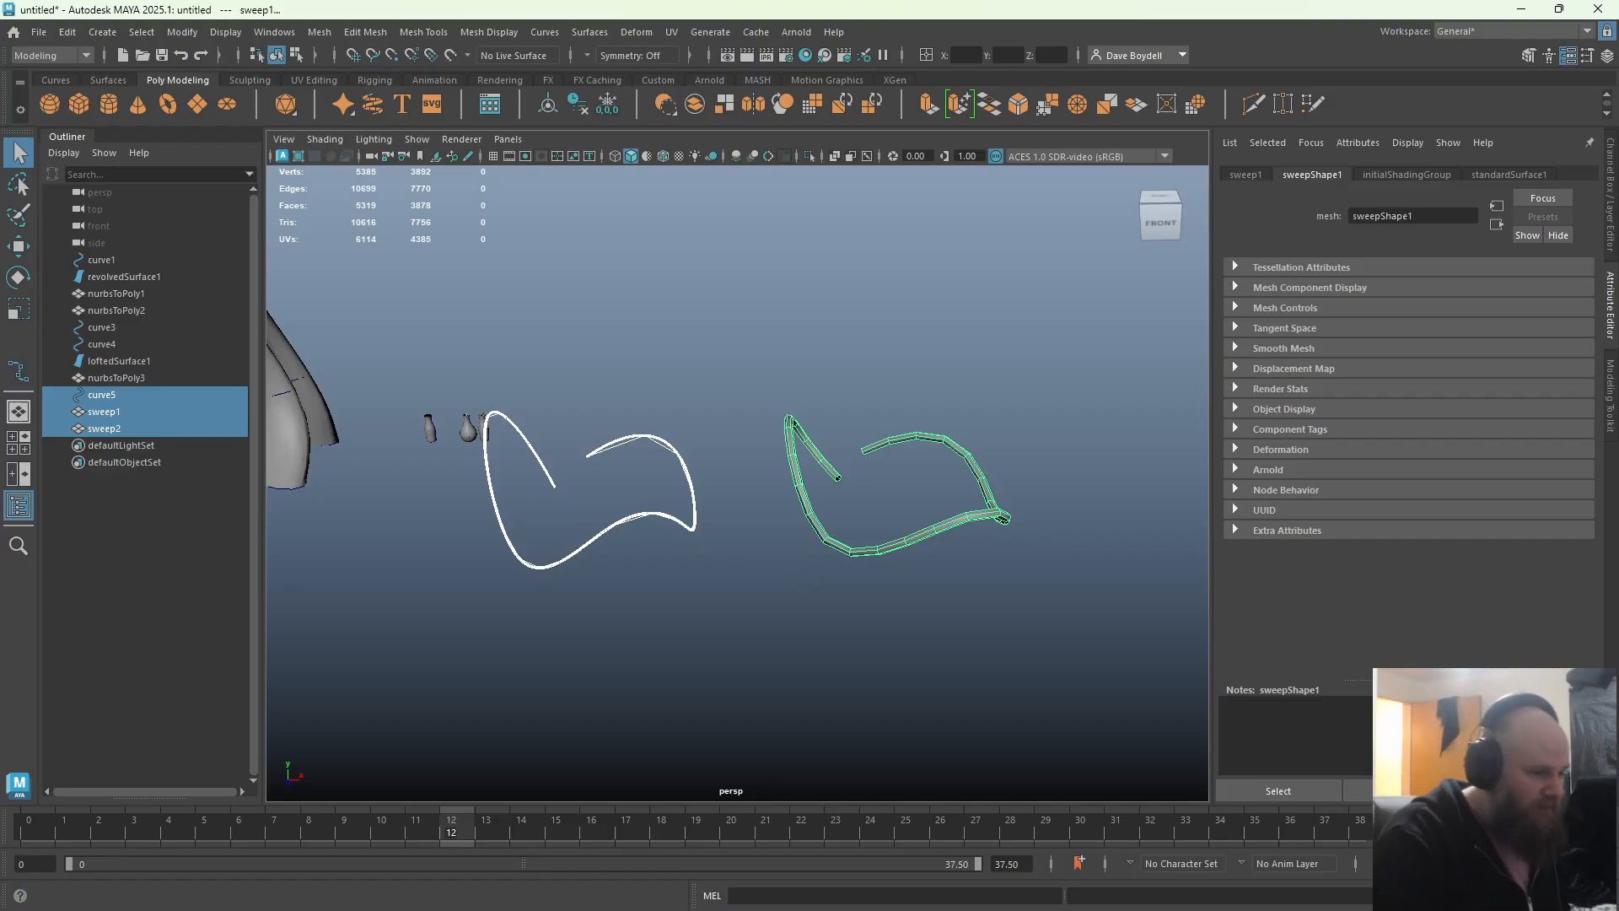
alt+middle_drag(476, 589, 654, 586)
alt+right_drag(654, 585, 597, 540)
drag(469, 351, 1166, 585)
key(f)
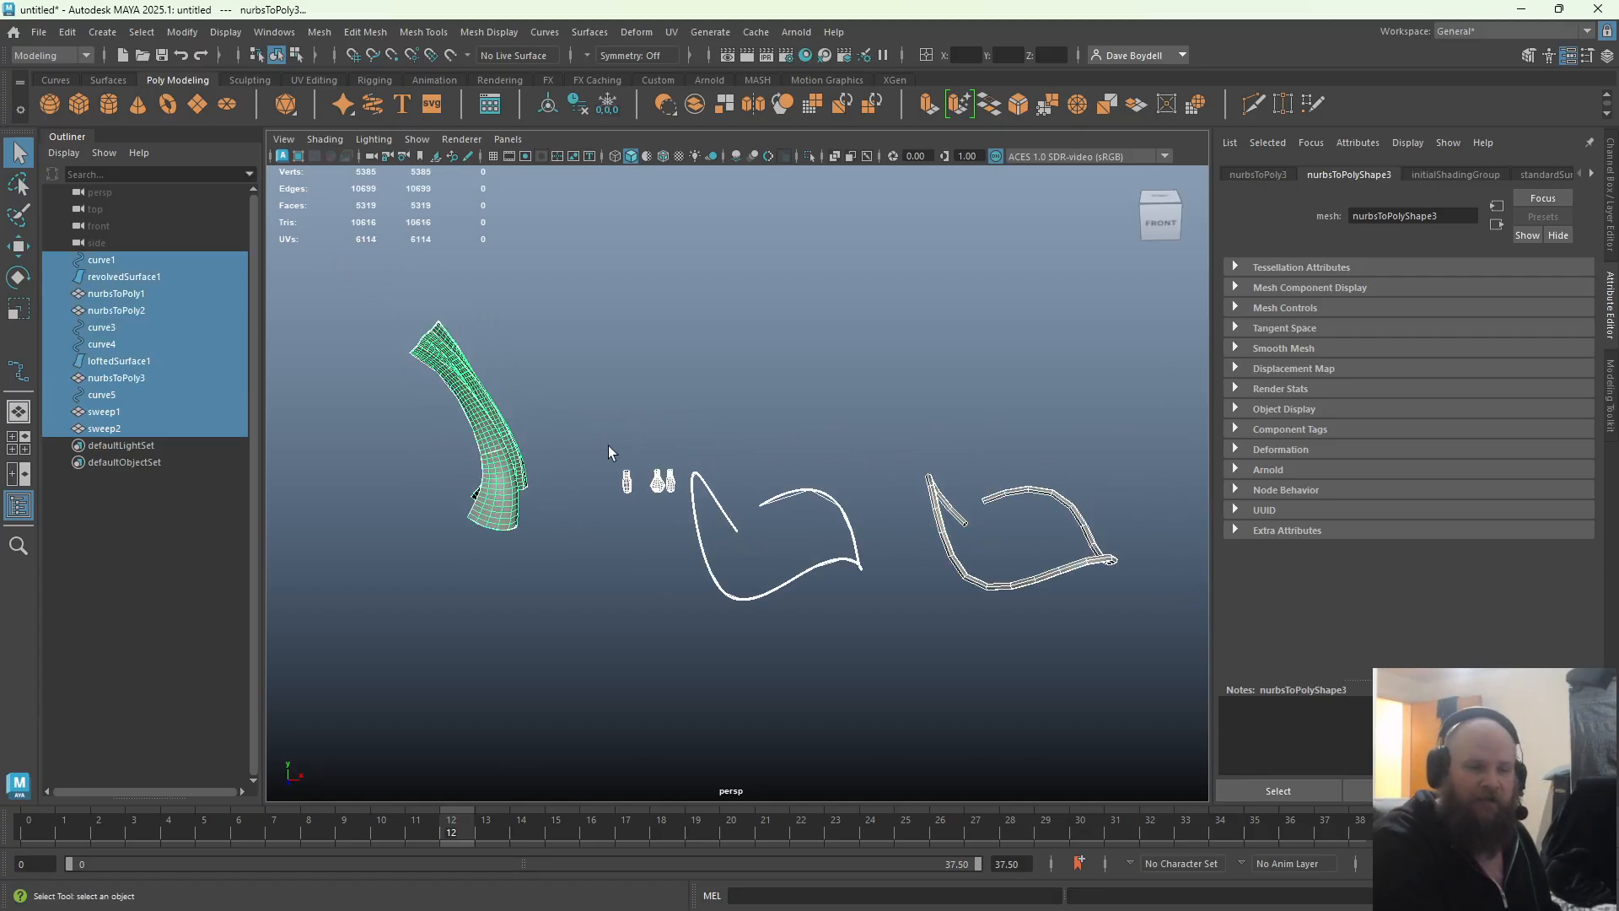
Move the polygon version of the lofted surface along X, off the original NURBS loft
click(485, 398)
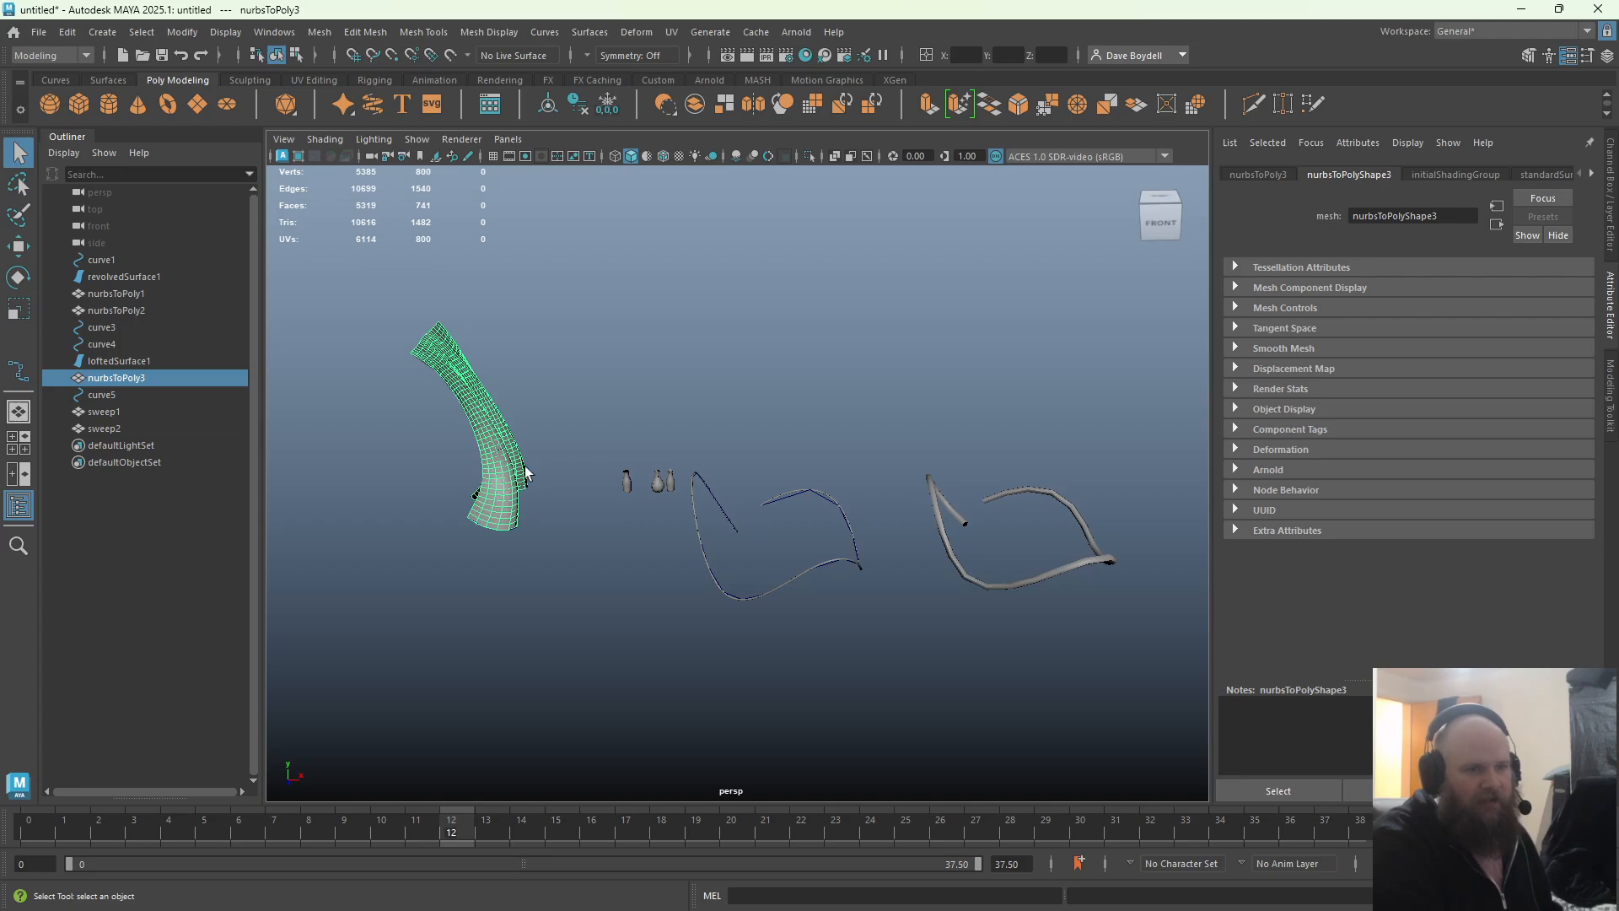
key(w)
drag(568, 462, 625, 457)
scroll(625, 457, up, 3)
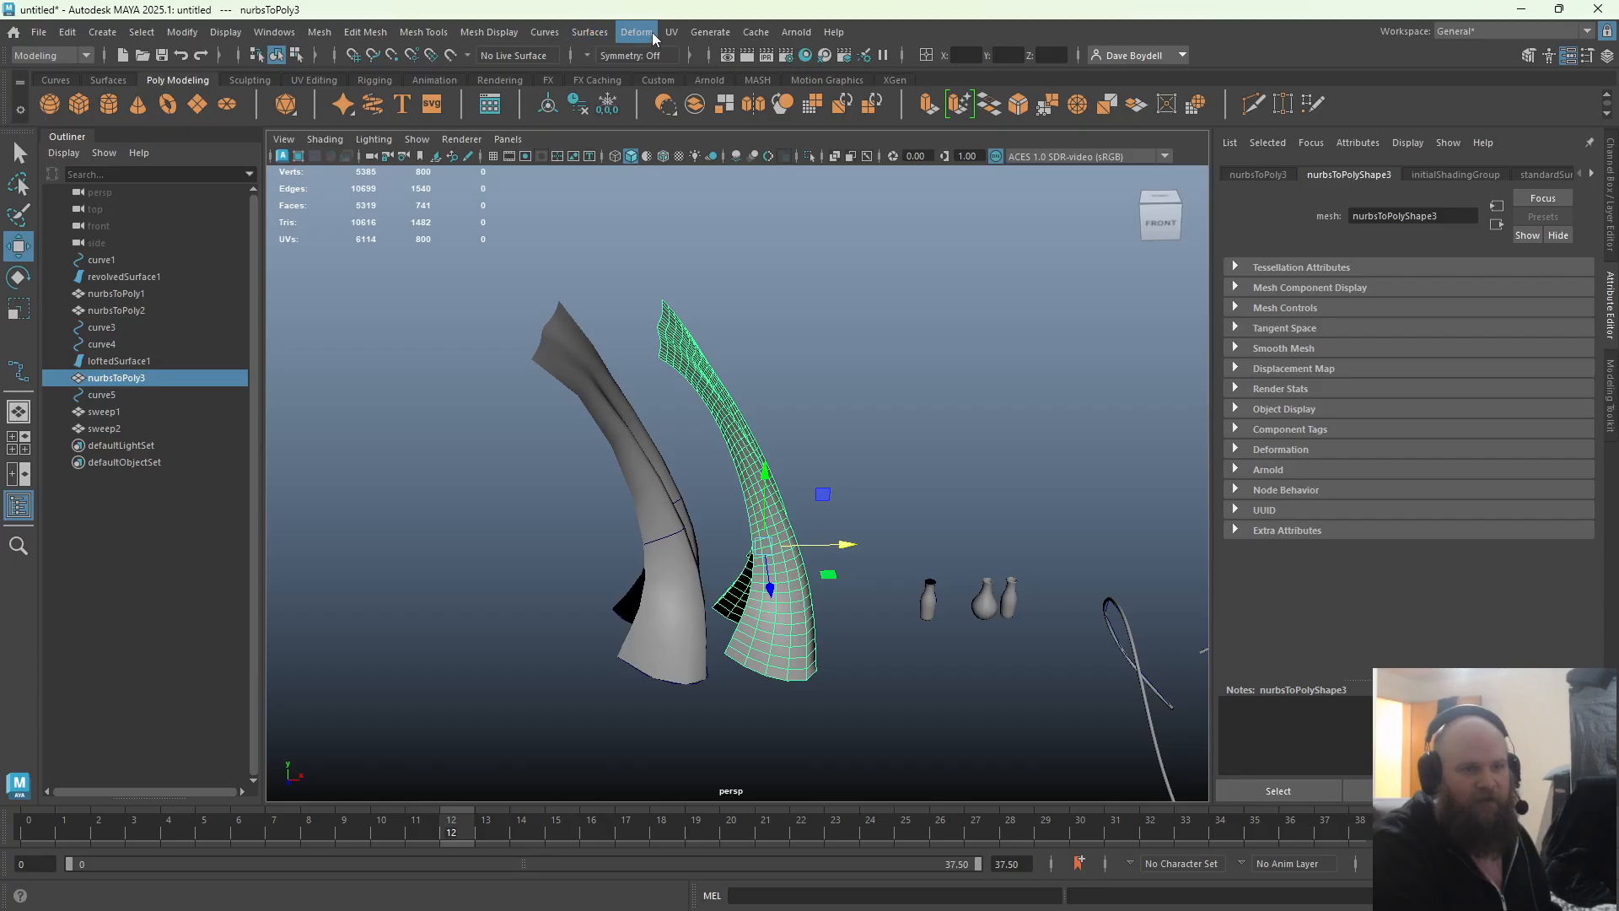
Open the UV Editor for the lofted polygon mesh and display the checker map on its UVs
click(672, 31)
click(711, 65)
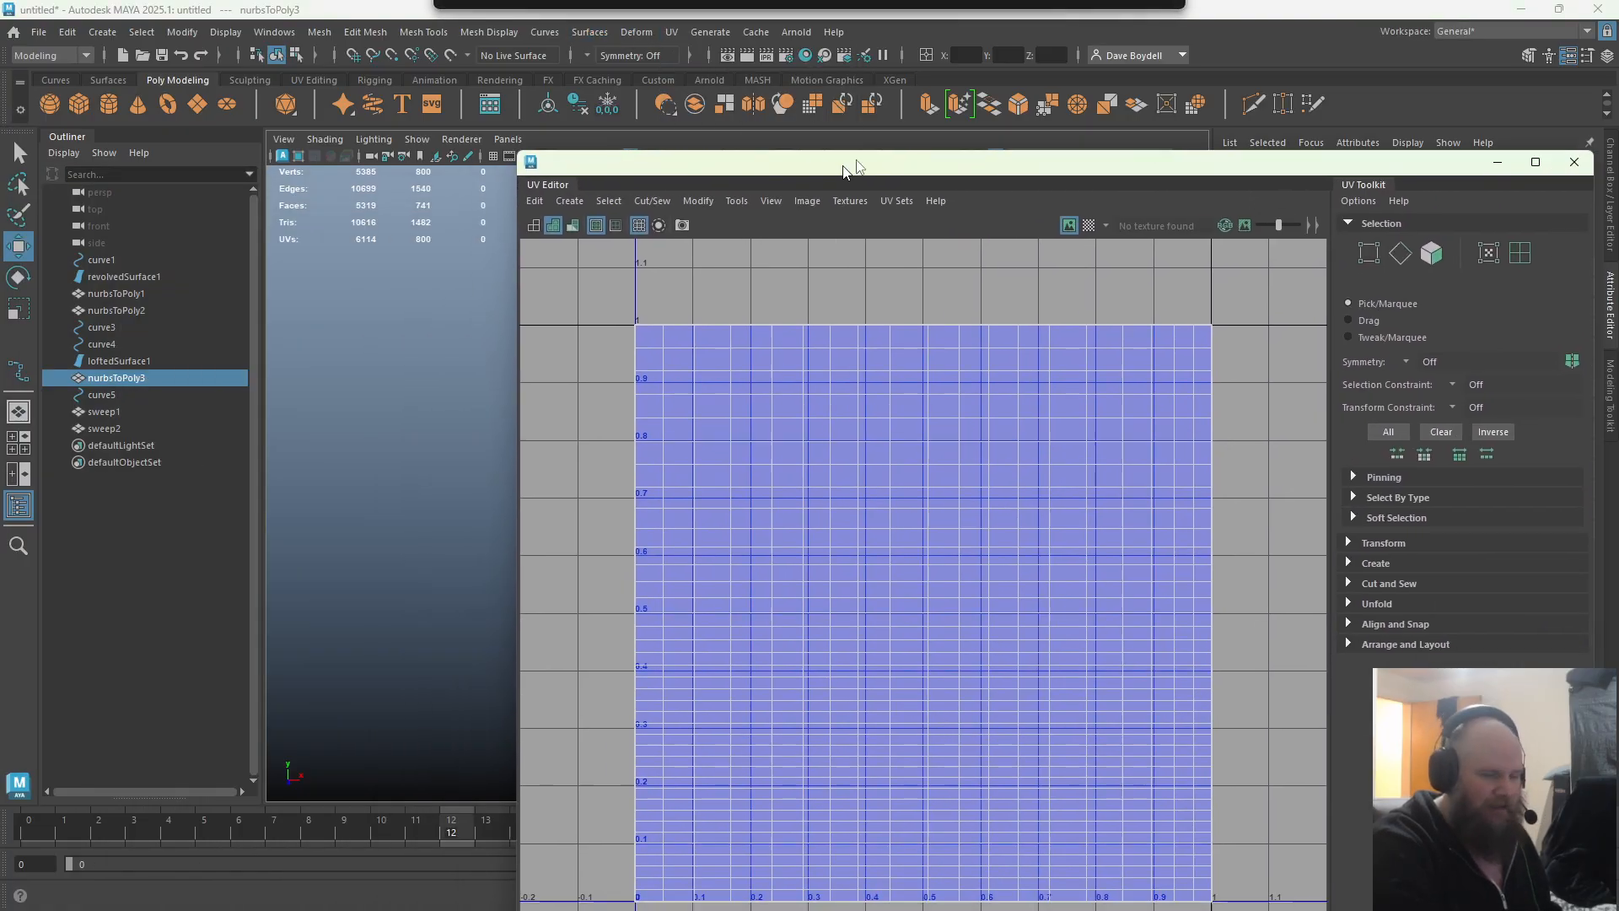
drag(849, 167, 927, 95)
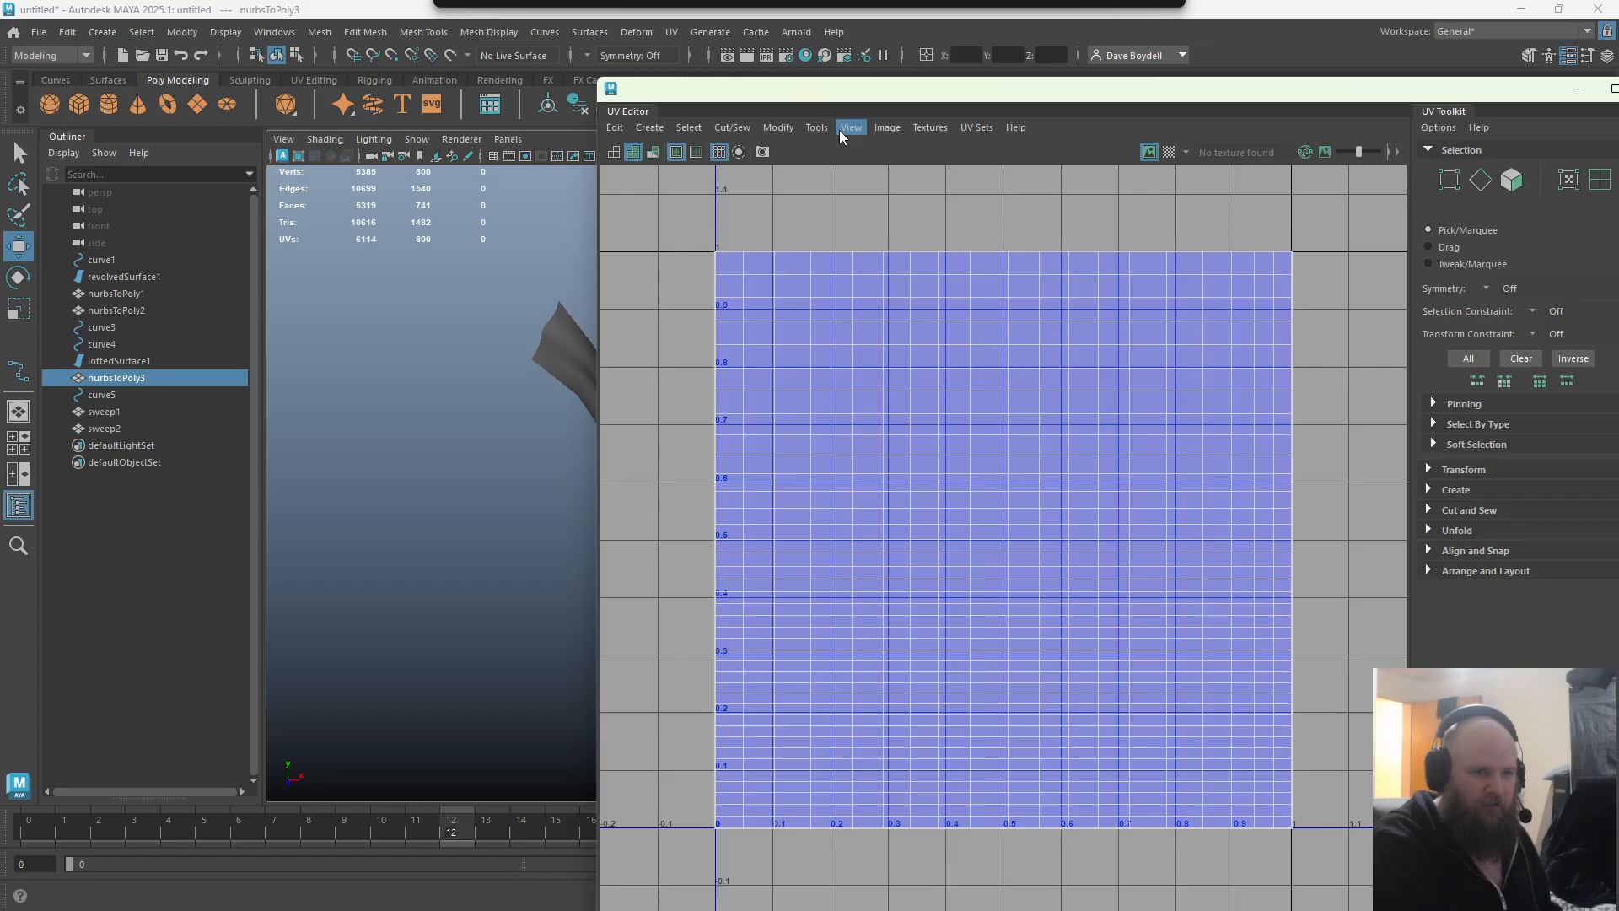
alt+middle_drag(494, 361, 301, 347)
alt+drag(300, 347, 628, 354)
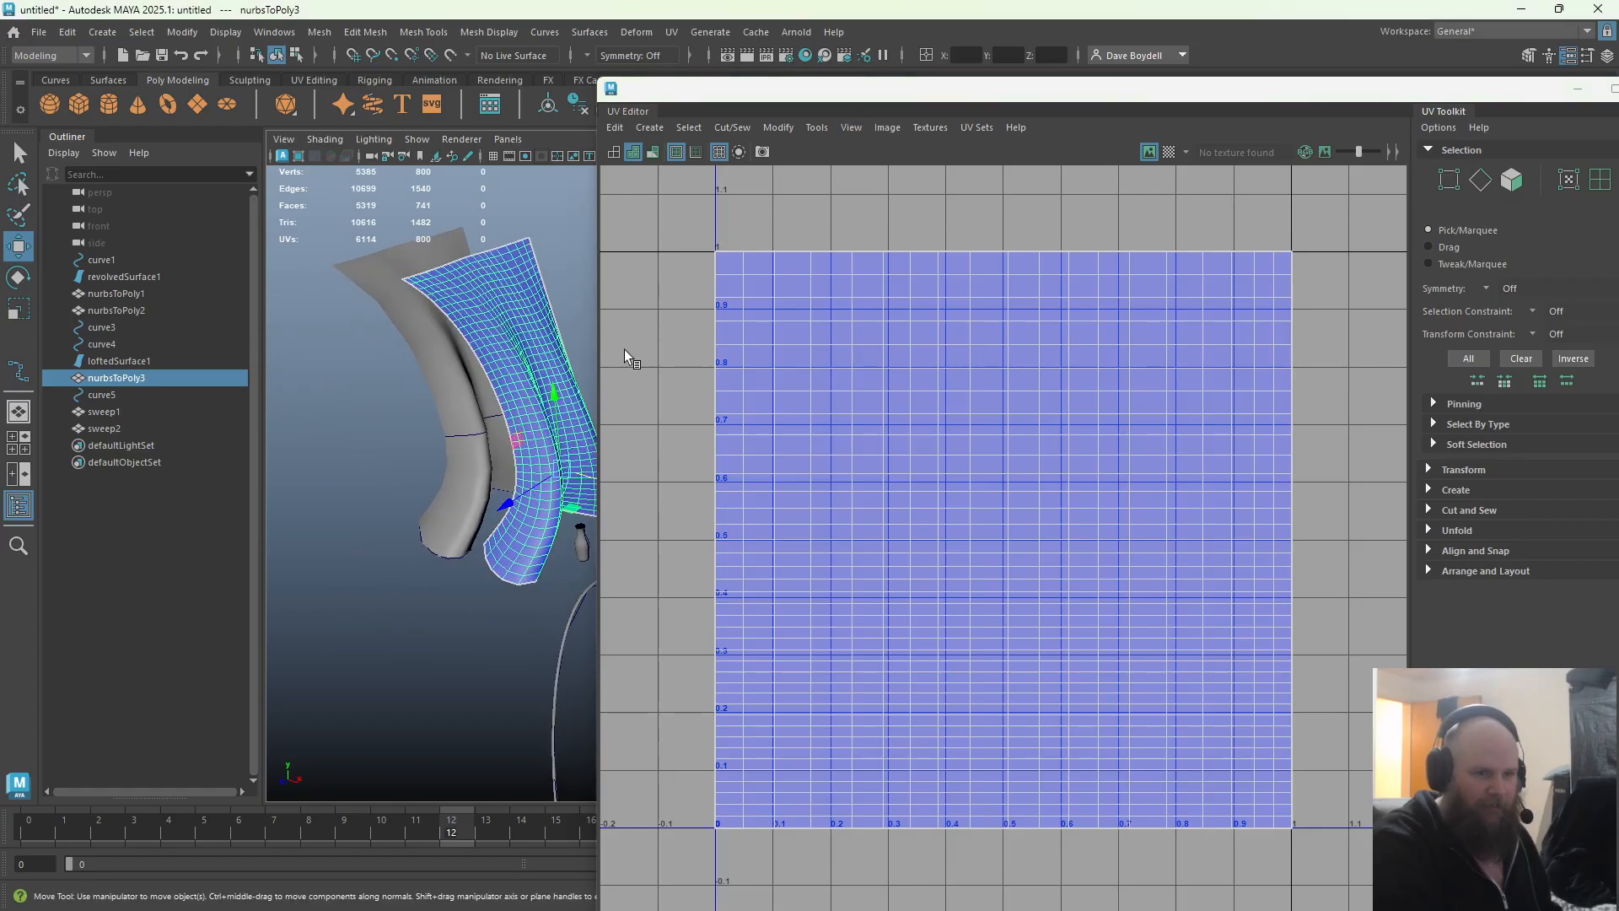
click(1168, 152)
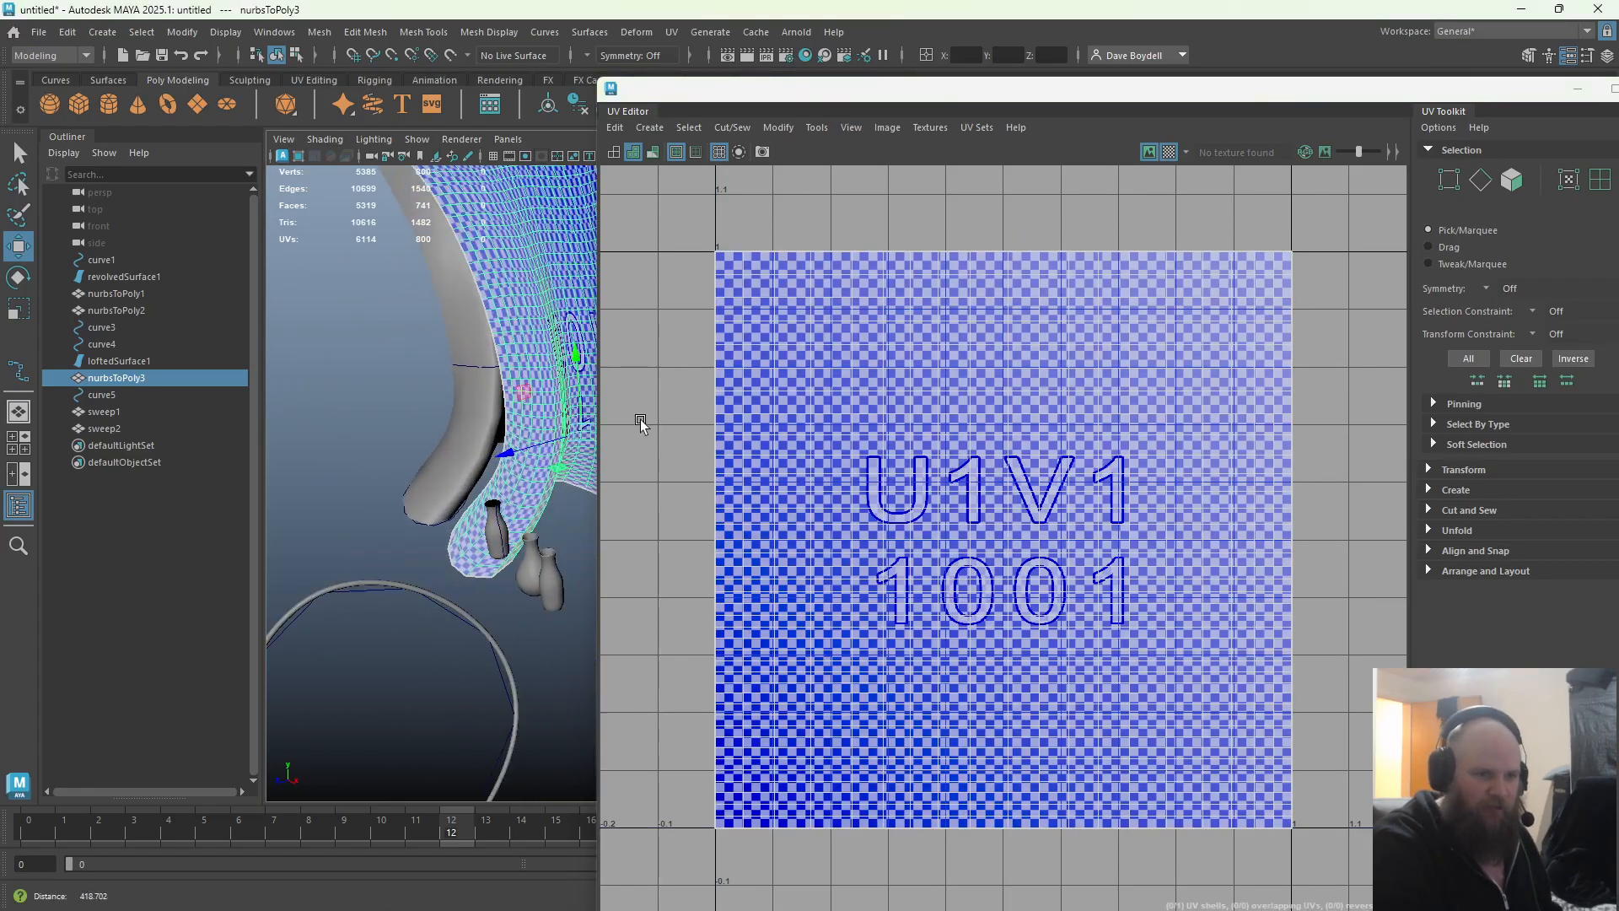
Inspect the checker pattern across the lofted mesh and move the UV Editor window clear of the viewport
alt+middle_drag(590, 632, 770, 700)
alt+drag(456, 506, 699, 646)
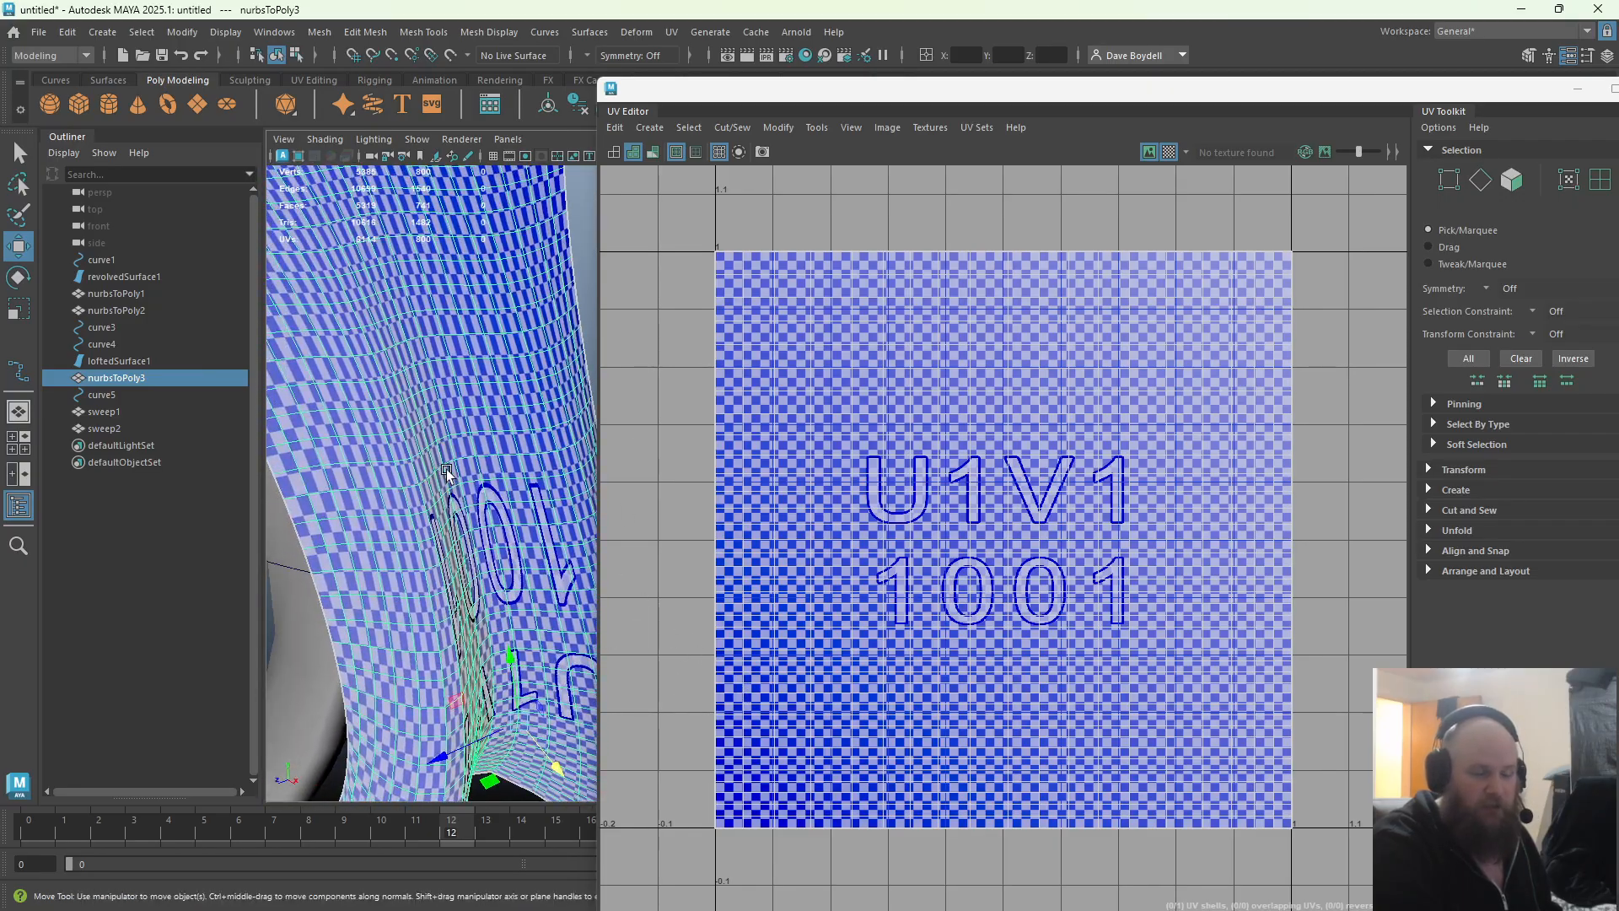
alt+drag(447, 472, 452, 586)
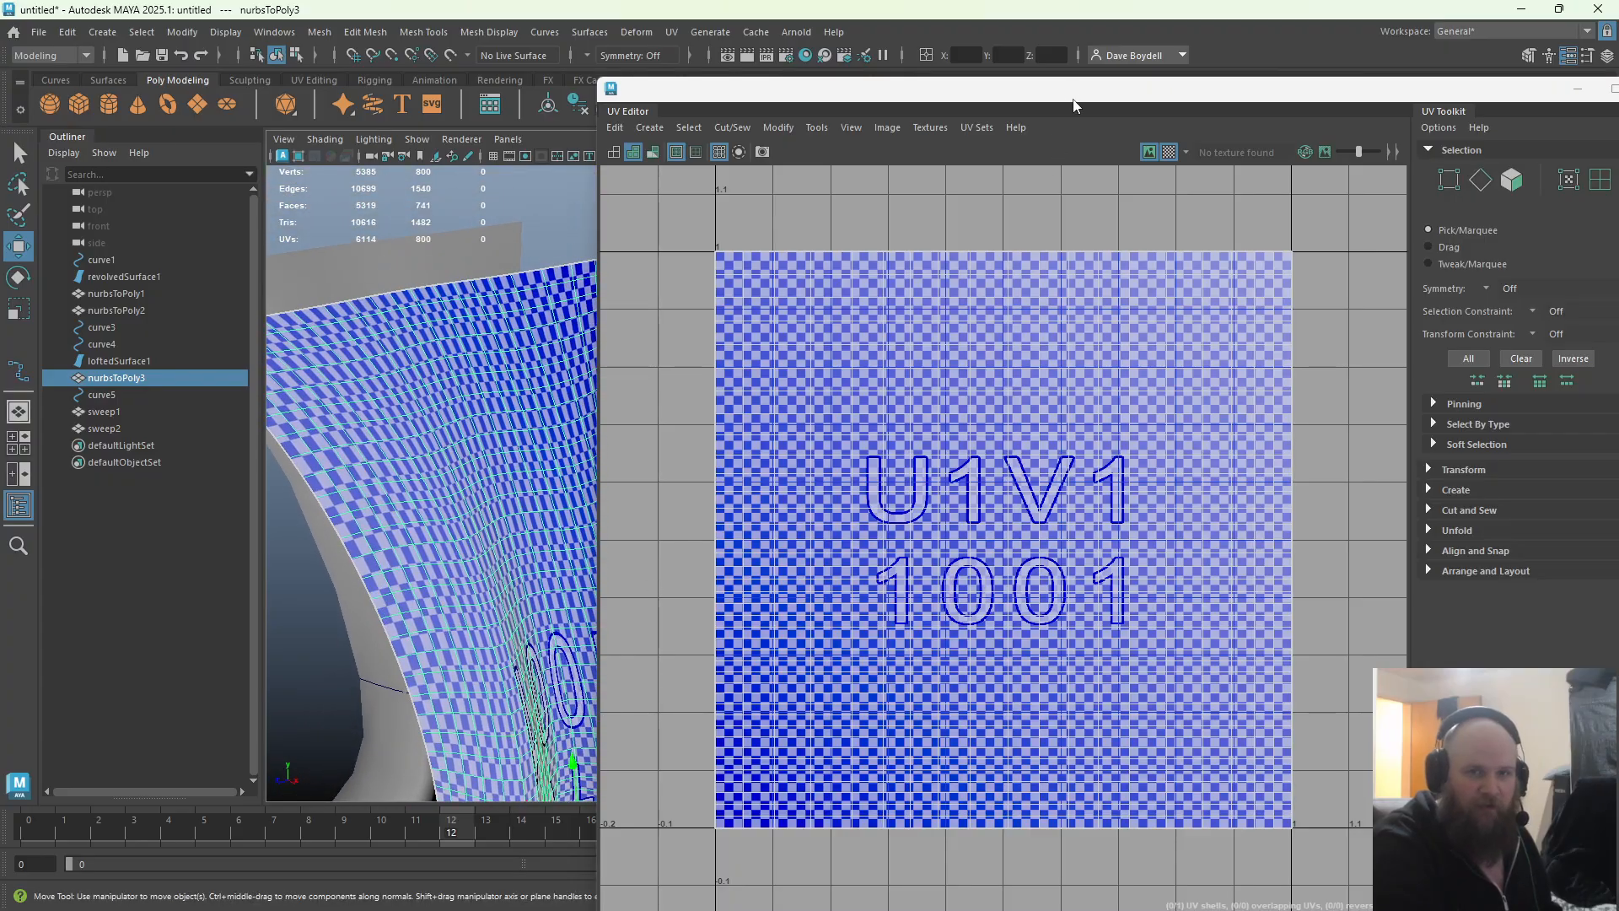
drag(1073, 98, 0, 278)
Select the detached tube mesh, sweep1, to check its UVs
alt+drag(630, 362, 877, 430)
alt+middle_drag(877, 430, 390, 61)
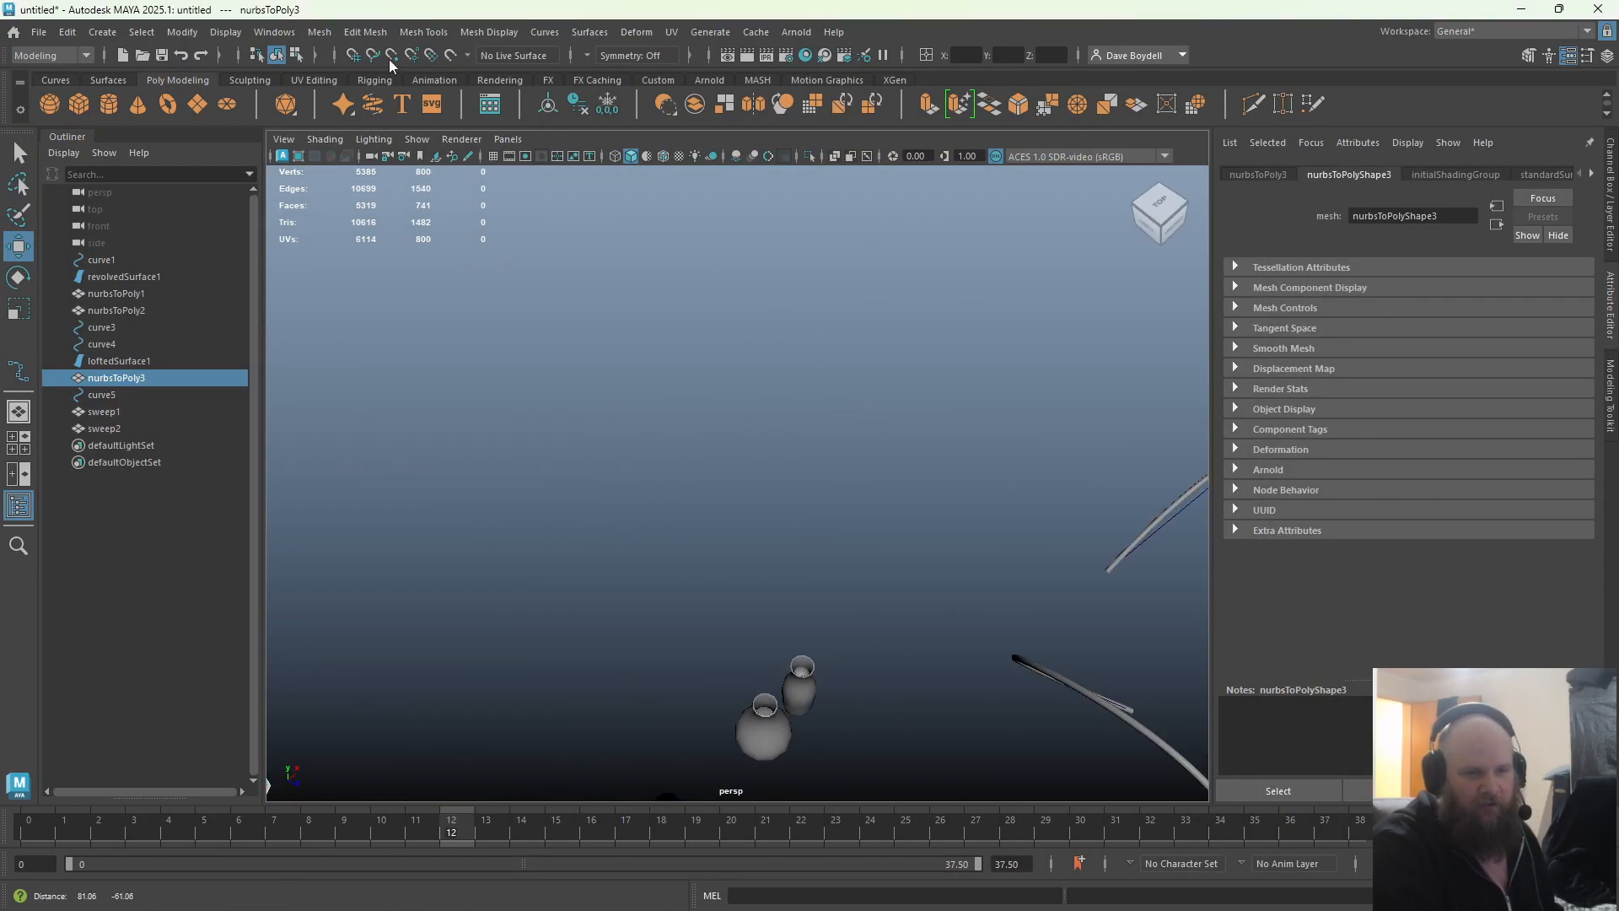
scroll(884, 389, down, 4)
click(1166, 314)
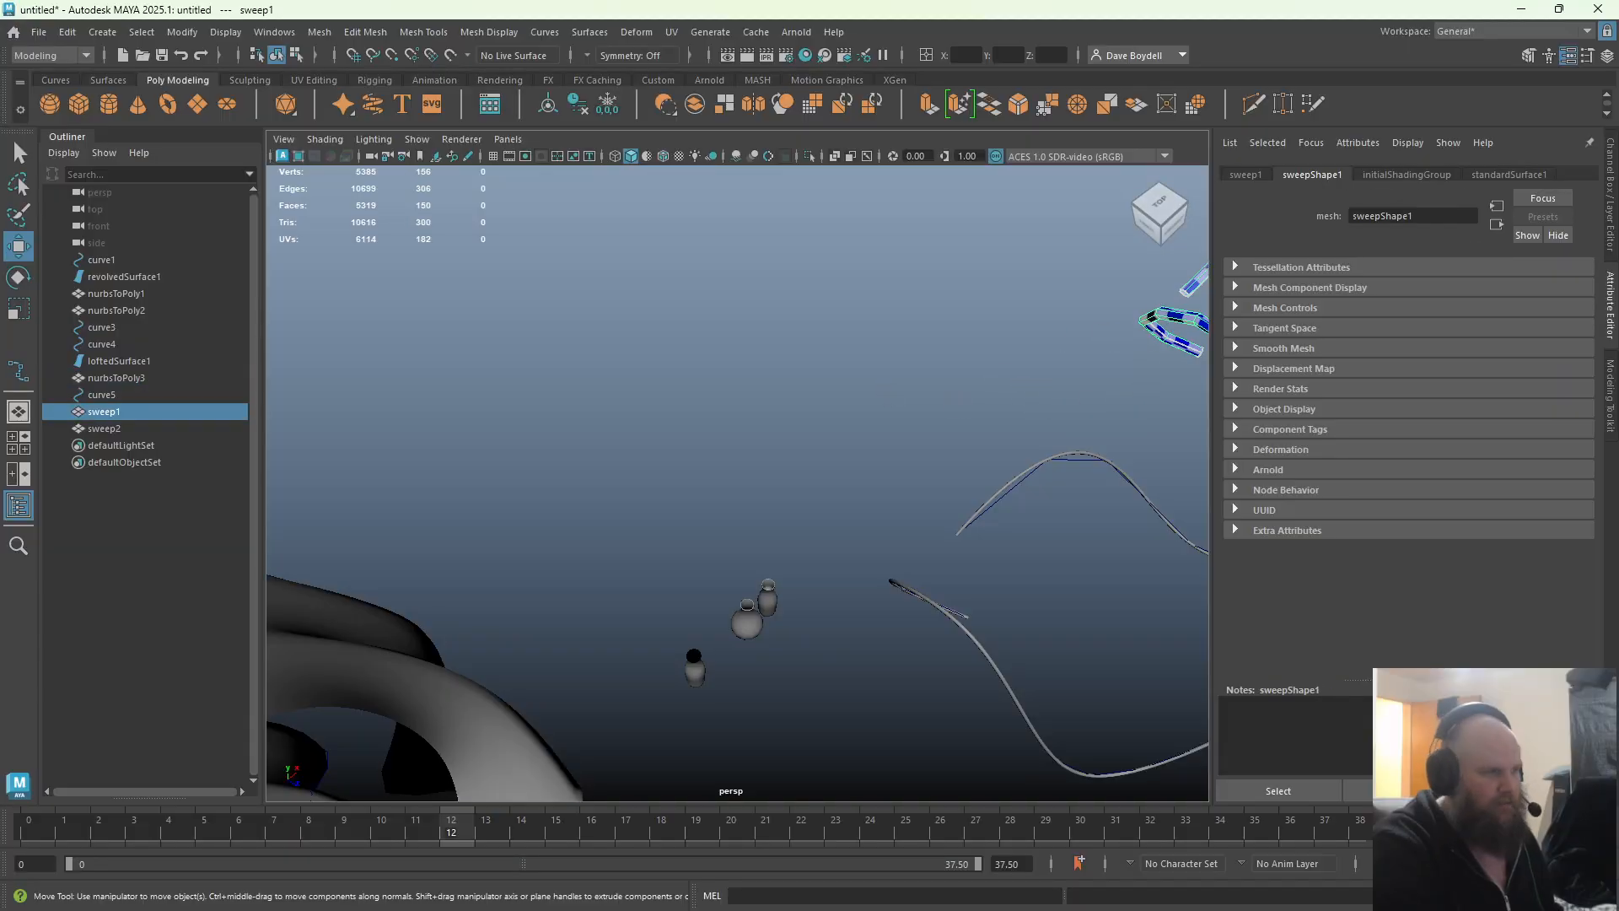
Bring the UV Editor back beside the viewport and check the UVs of the swept meshes sweep2 and sweep1
drag(0, 252, 1108, 122)
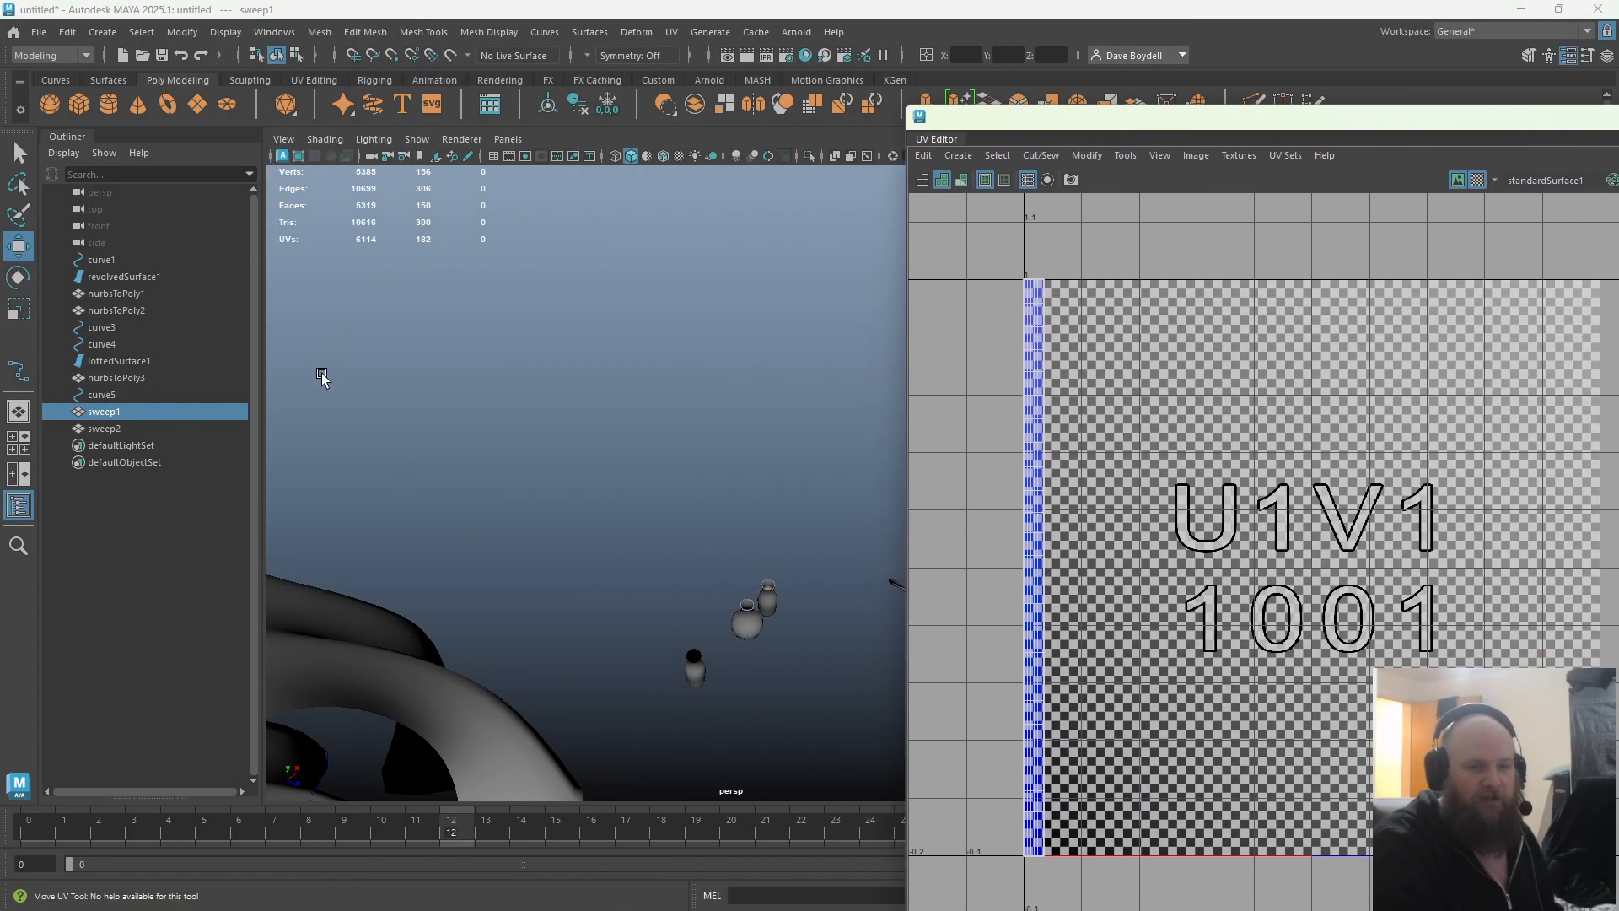
alt+drag(321, 377, 720, 379)
alt+middle_drag(801, 312, 756, 402)
alt+right_drag(747, 460, 743, 533)
click(471, 666)
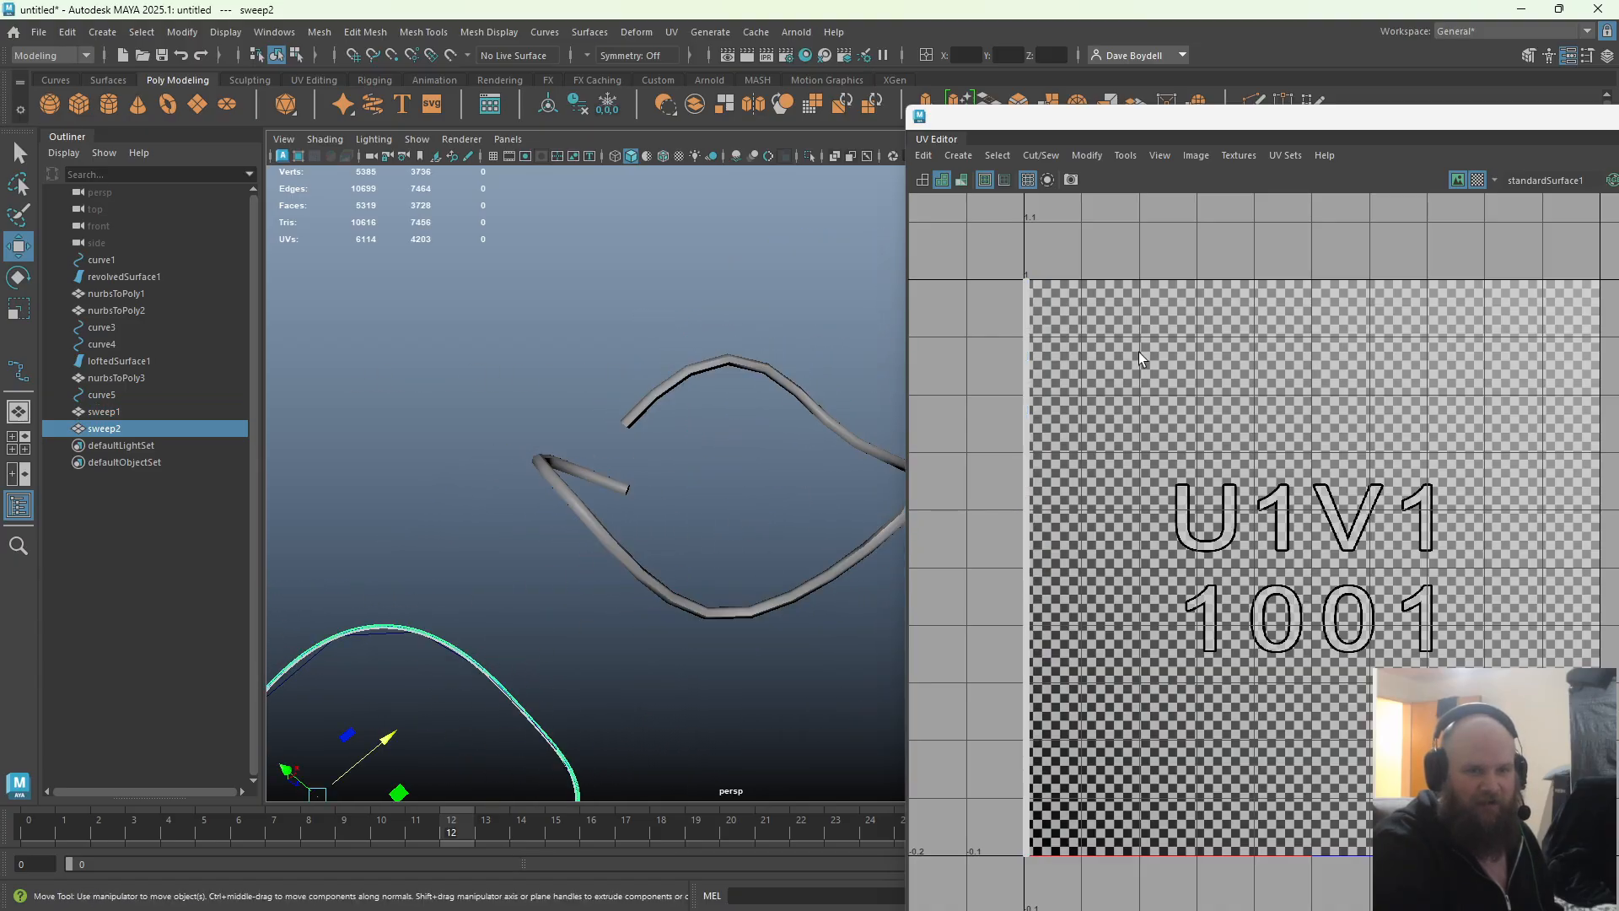
click(727, 361)
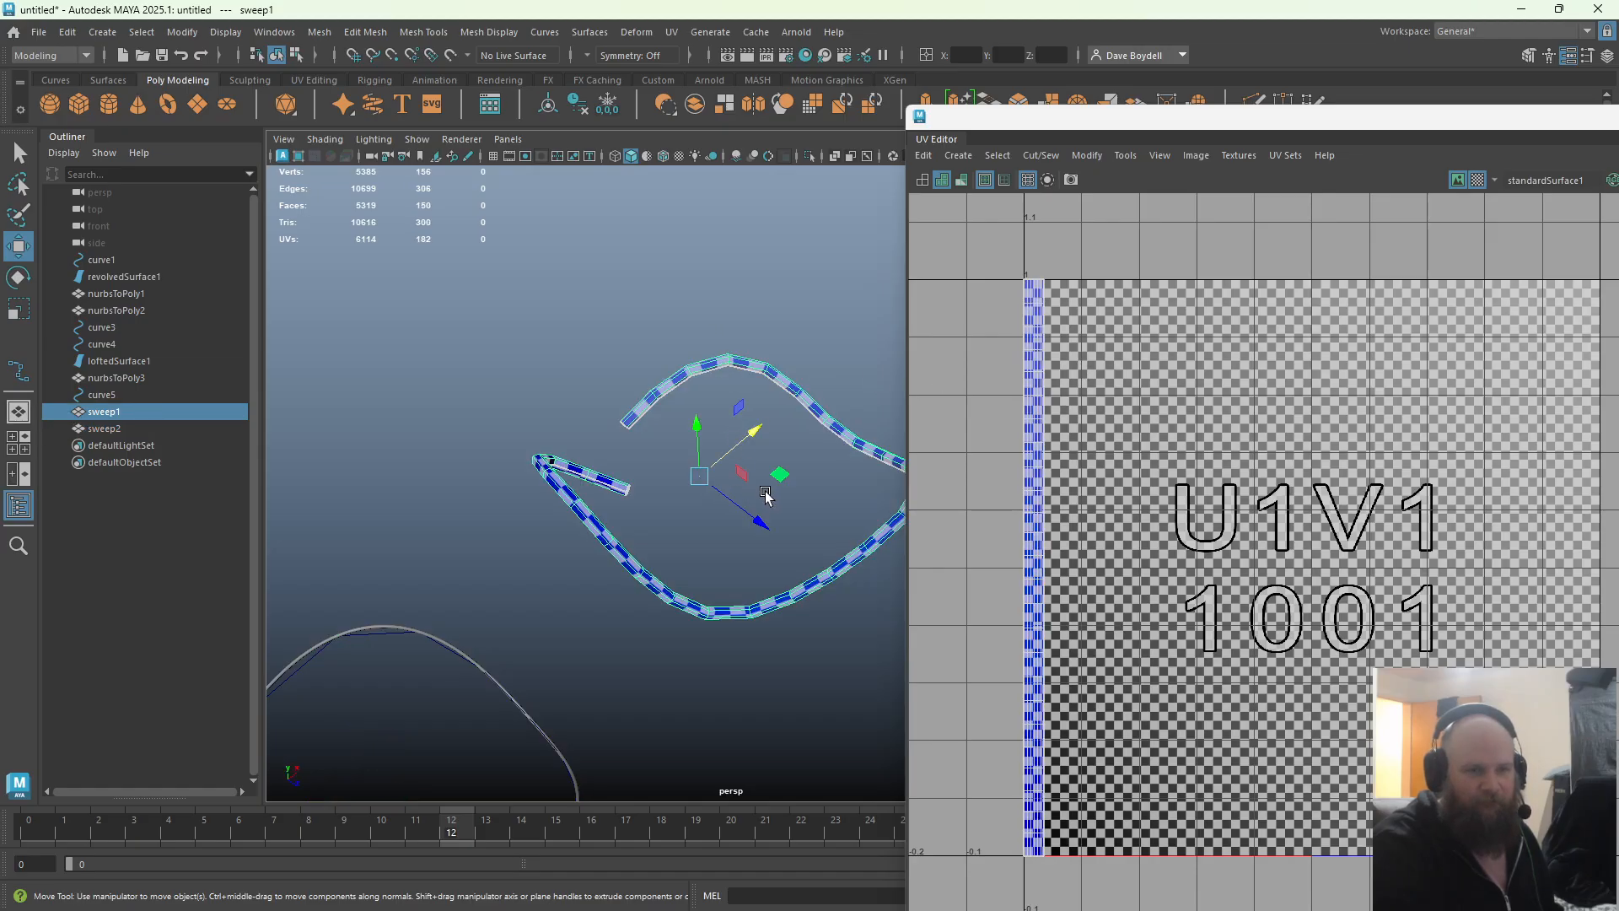
Find the vases and select the round polygon vase, nurbsToPoly1, to check its UV layout
alt+middle_drag(480, 514, 912, 385)
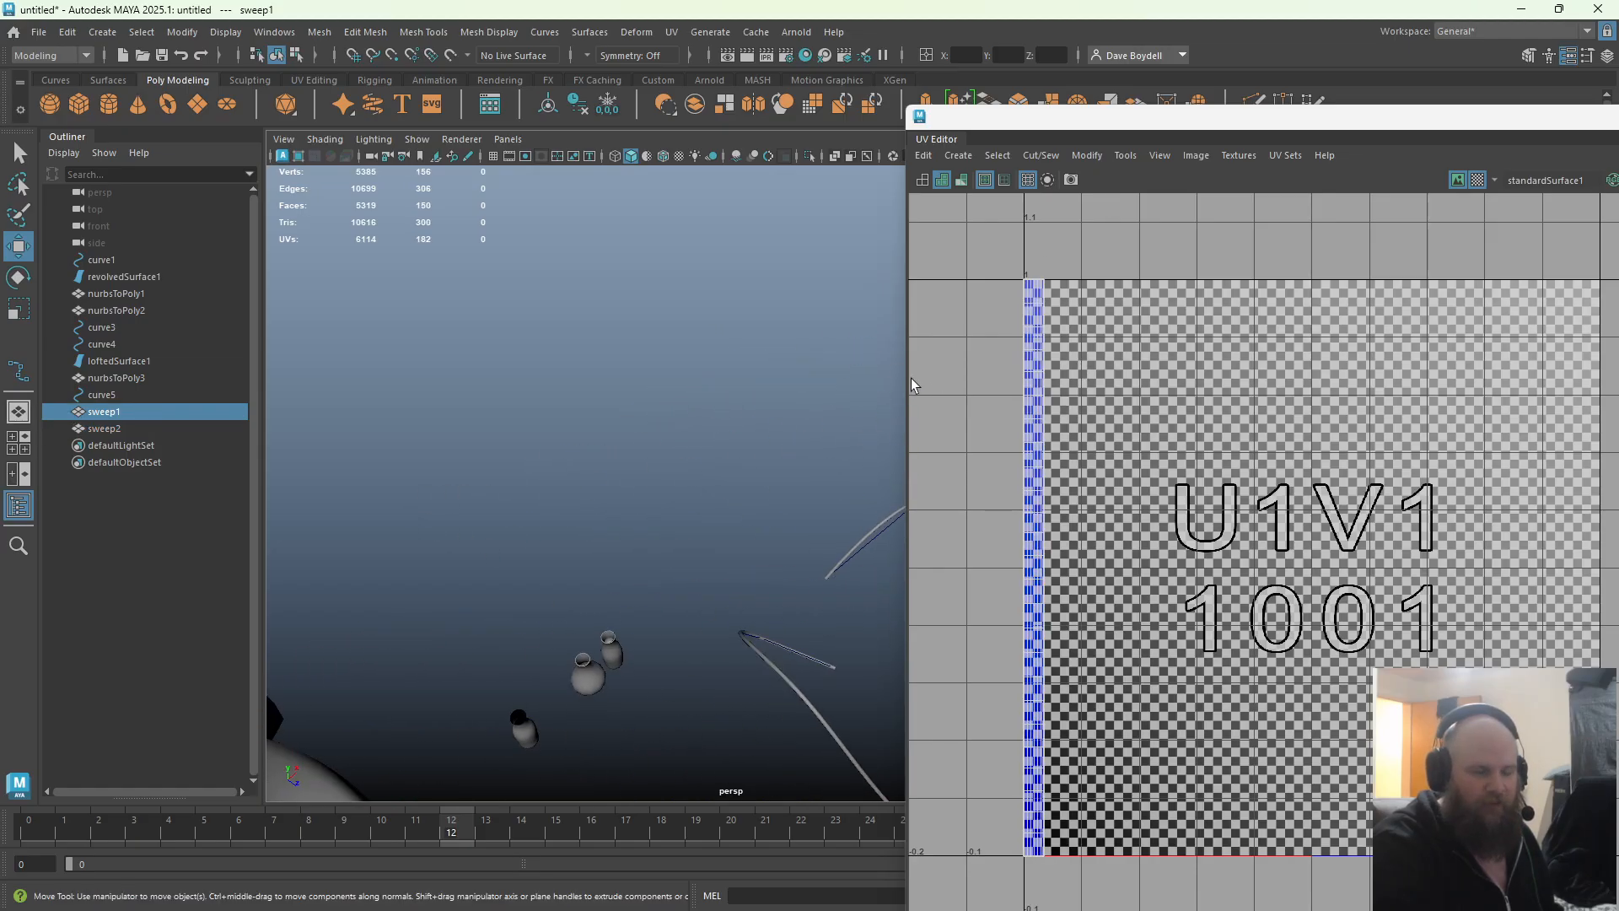
alt+middle_drag(697, 597, 728, 390)
drag(512, 354, 697, 544)
scroll(700, 540, up, 4)
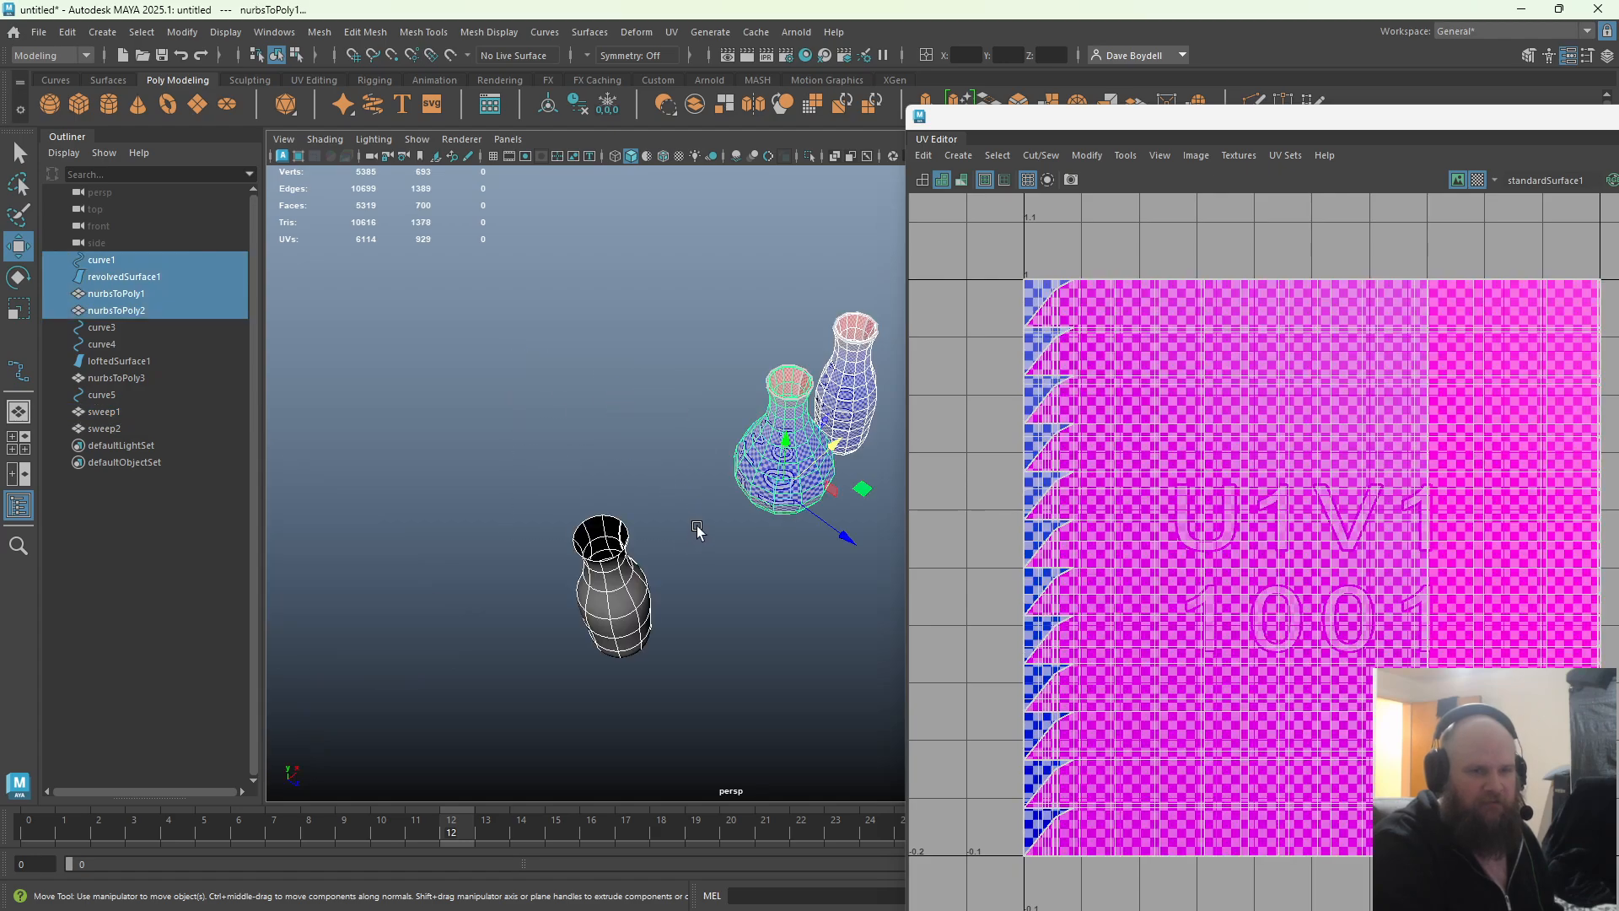
click(775, 451)
alt+drag(789, 494, 722, 495)
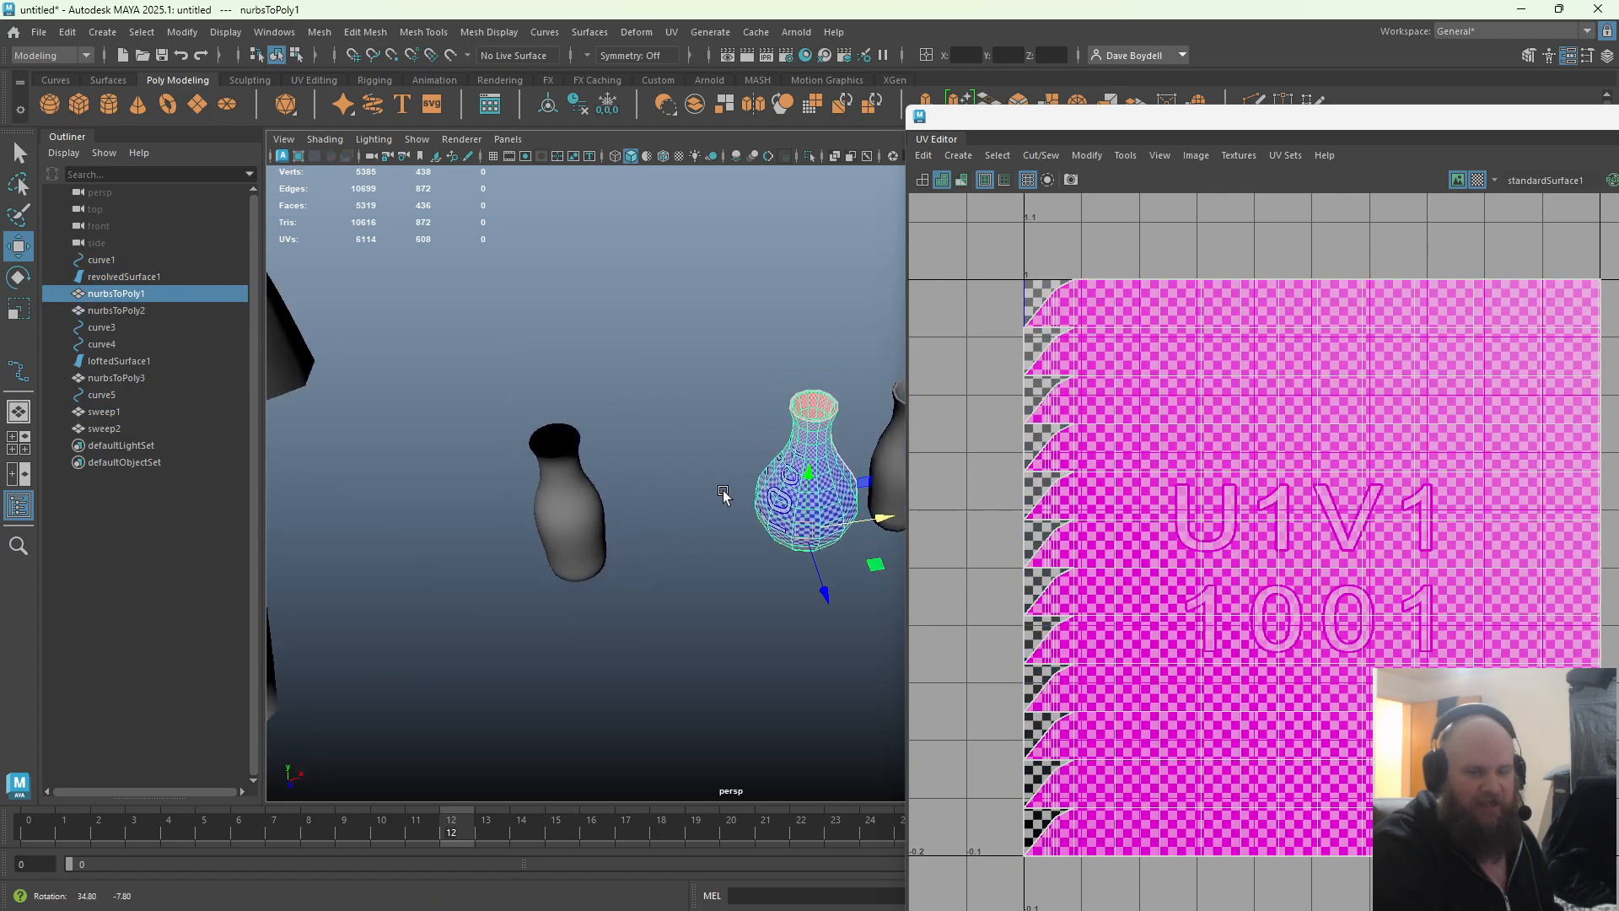
Select the slim polygon vase, nurbsToPoly2, and examine its checker pattern from underneath
alt+middle_drag(723, 494, 600, 488)
alt+right_drag(600, 488, 690, 458)
click(690, 458)
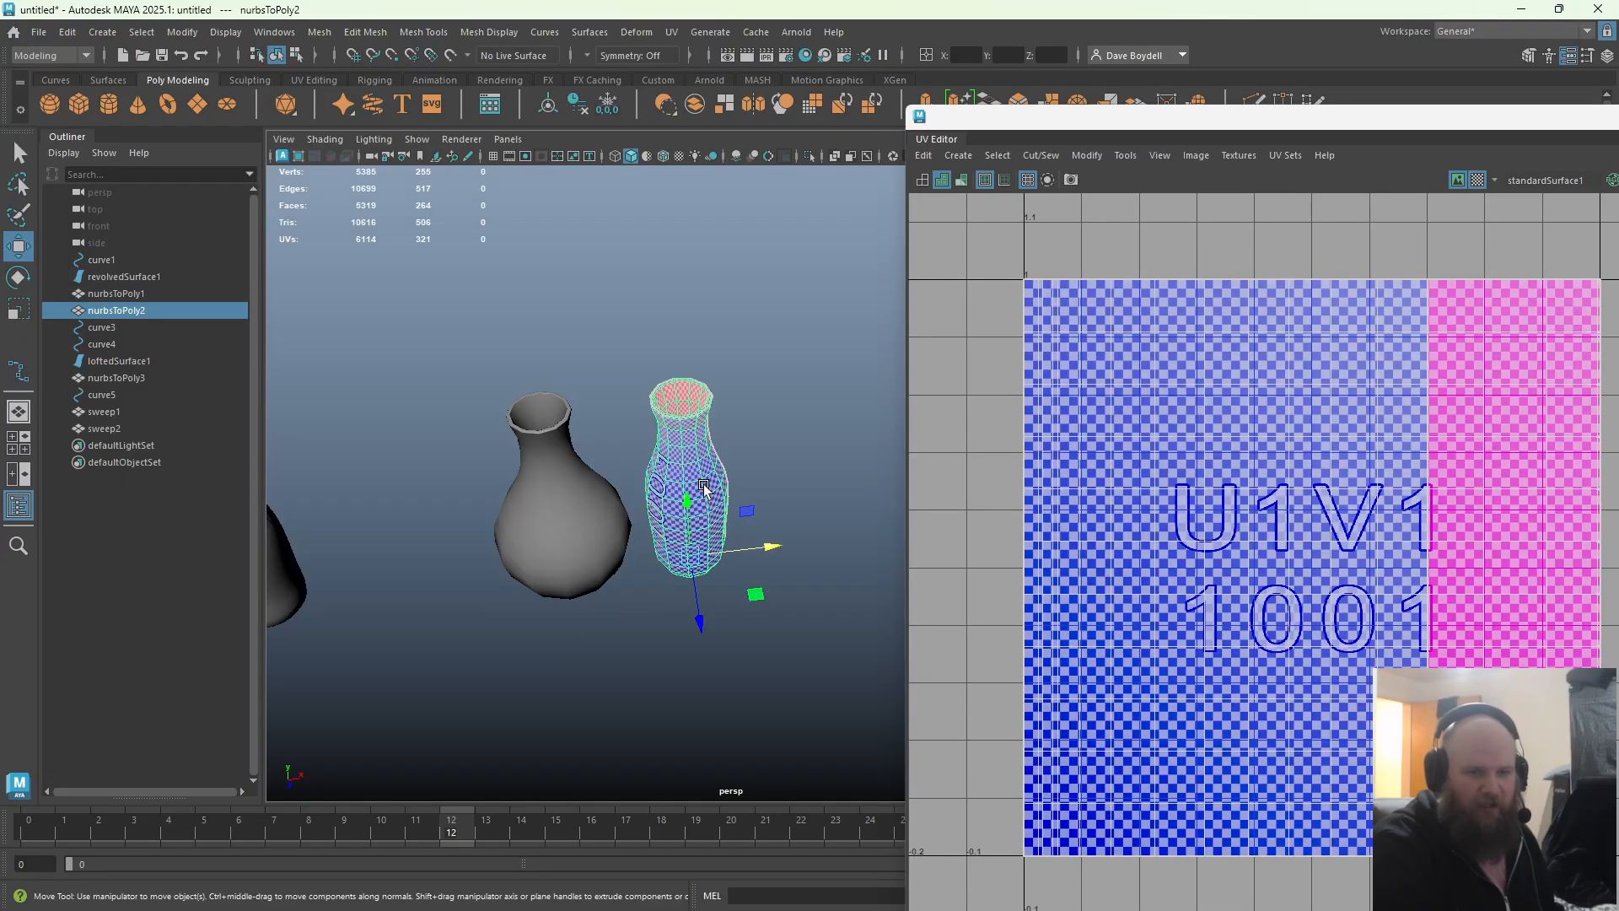
key(f)
alt+drag(533, 329, 583, 249)
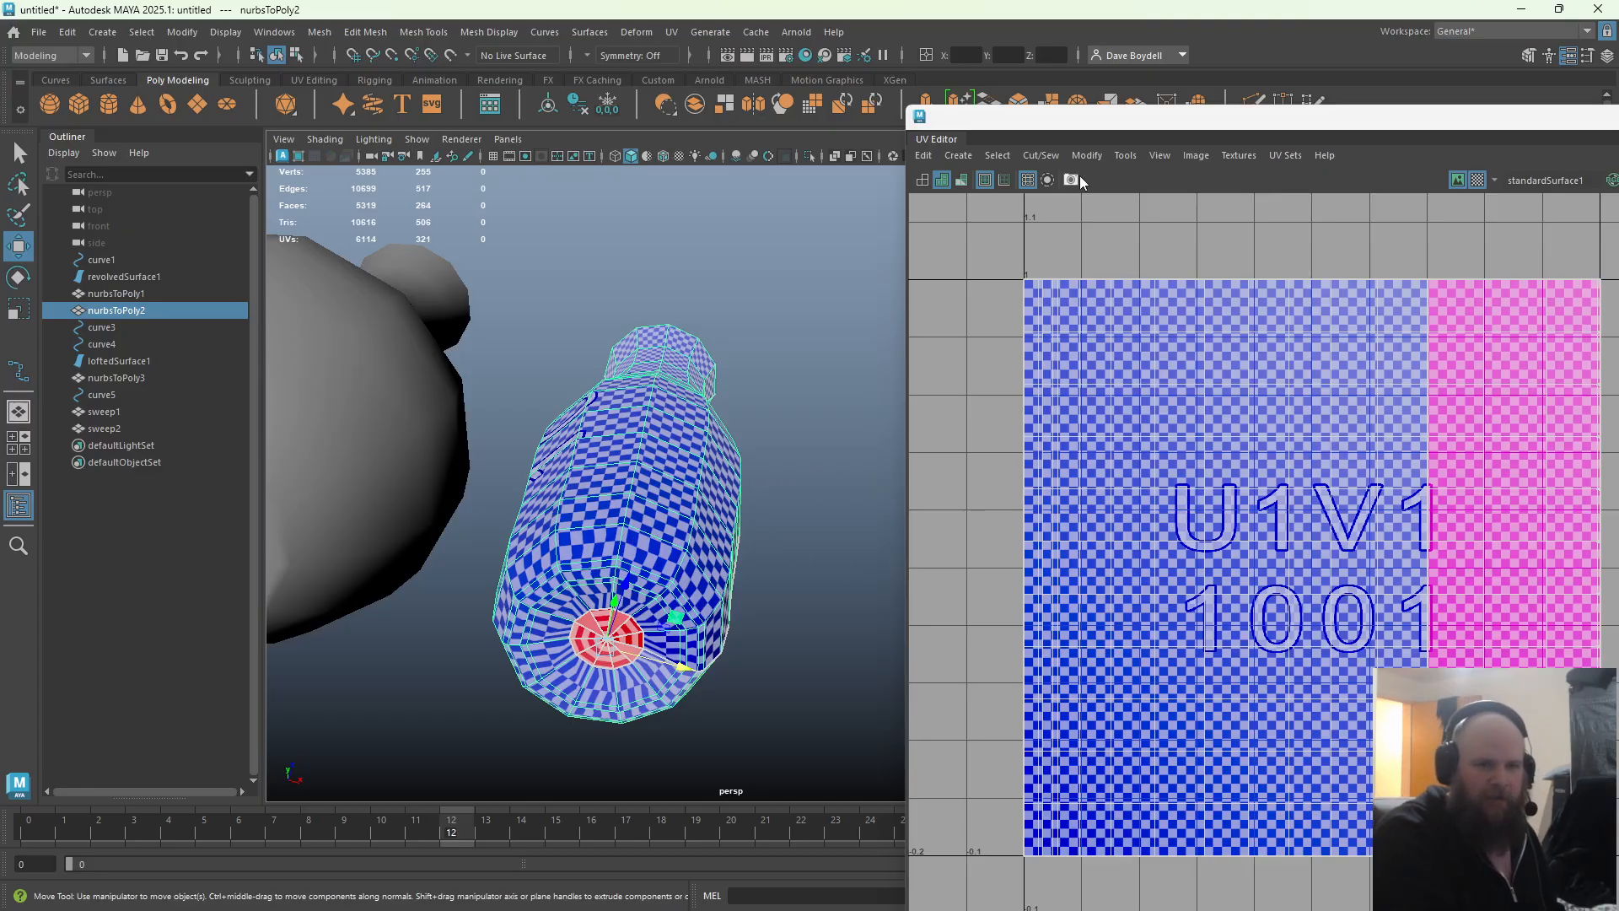
Move the UV Editor clear of the viewport and review the finished objects, selecting the revolved and swept ones, followed by the lofted ones
drag(1143, 118, 1618, 126)
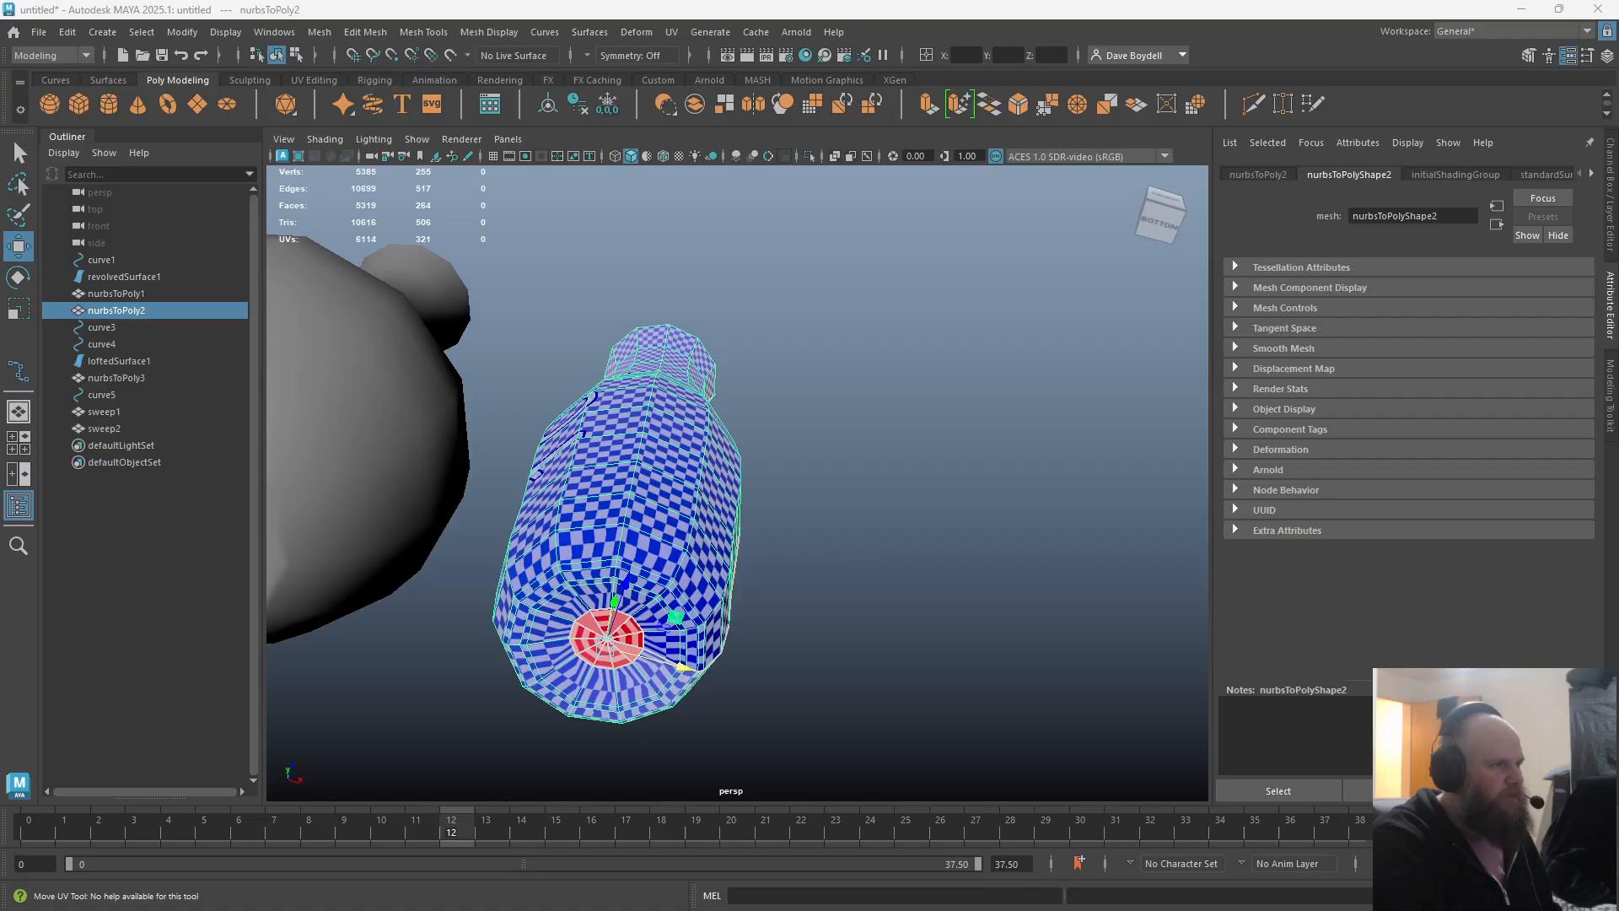
key(w)
scroll(580, 414, down, 5)
alt+drag(506, 405, 696, 530)
click(945, 639)
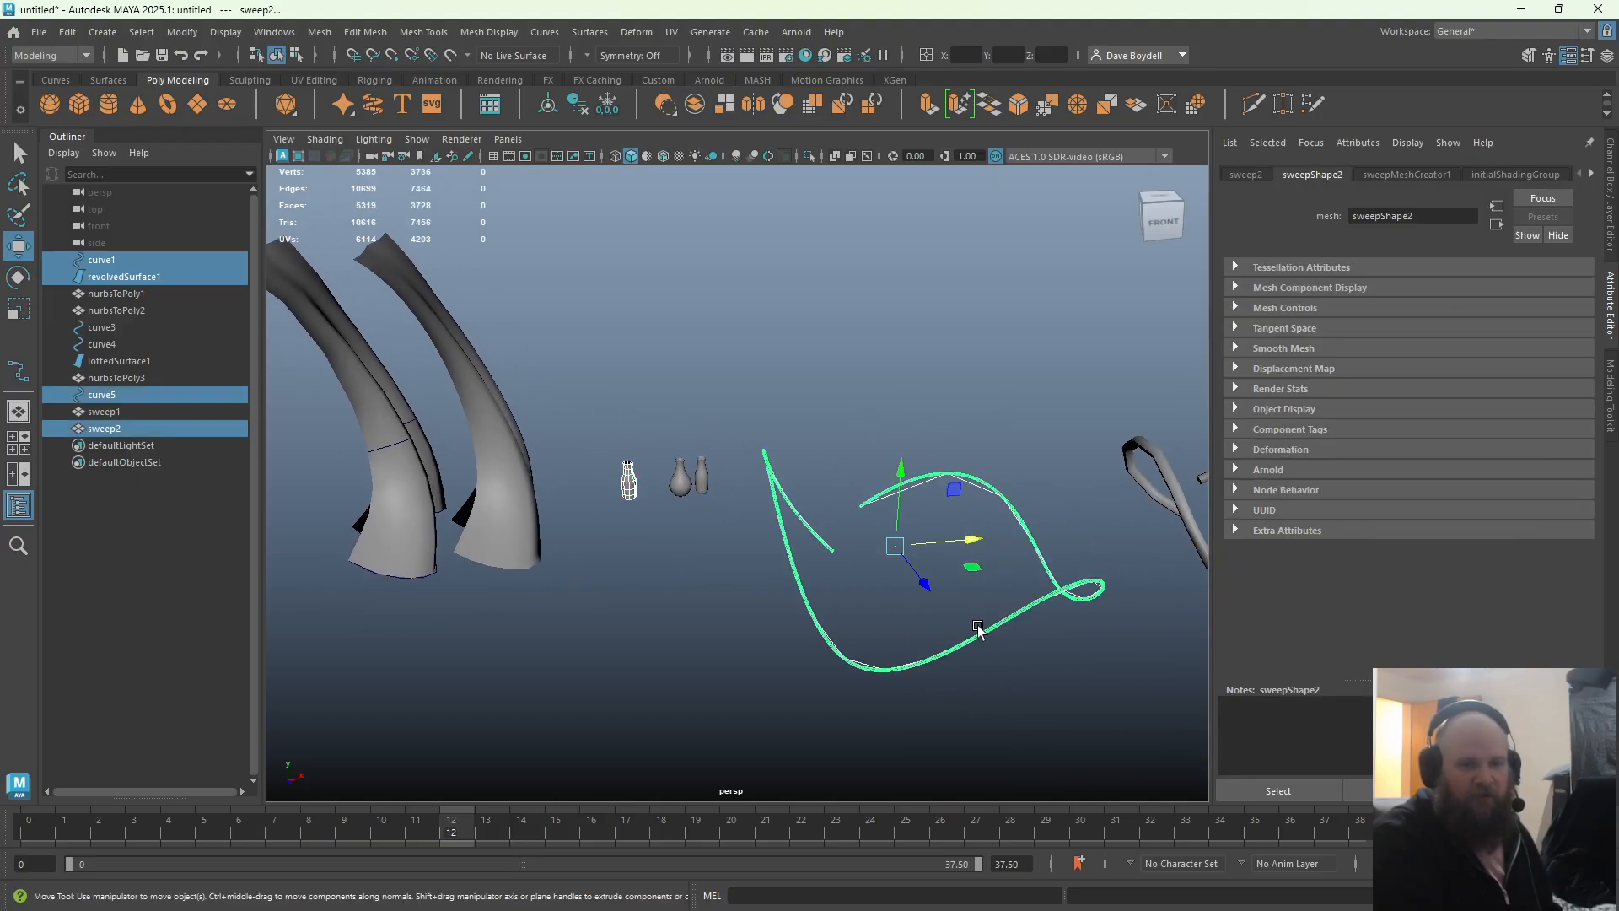
click(513, 418)
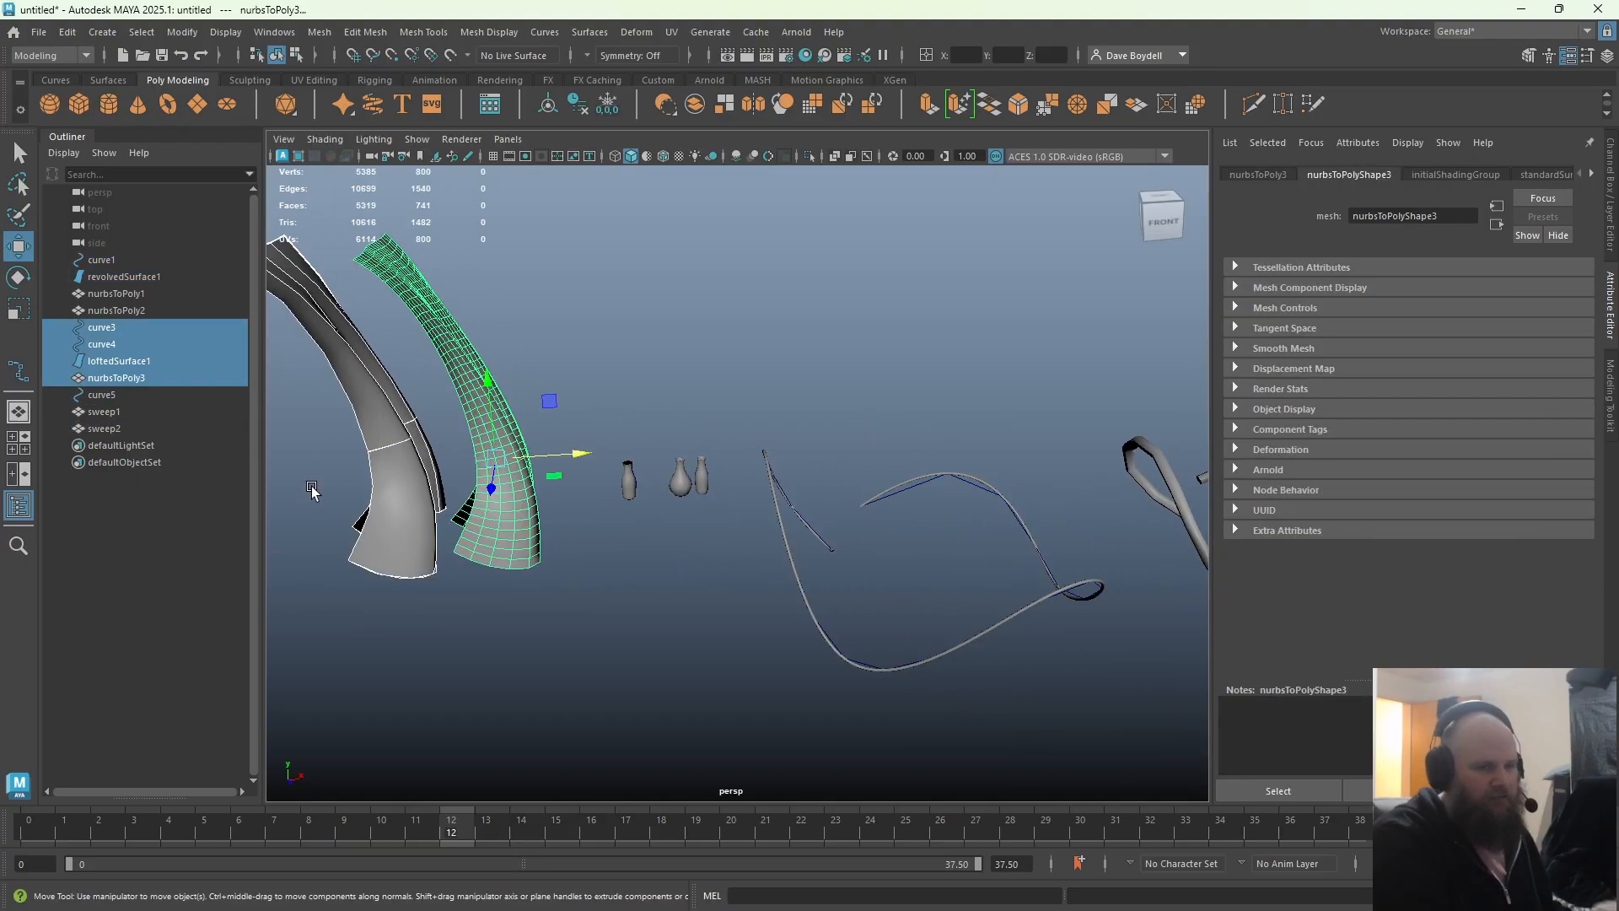